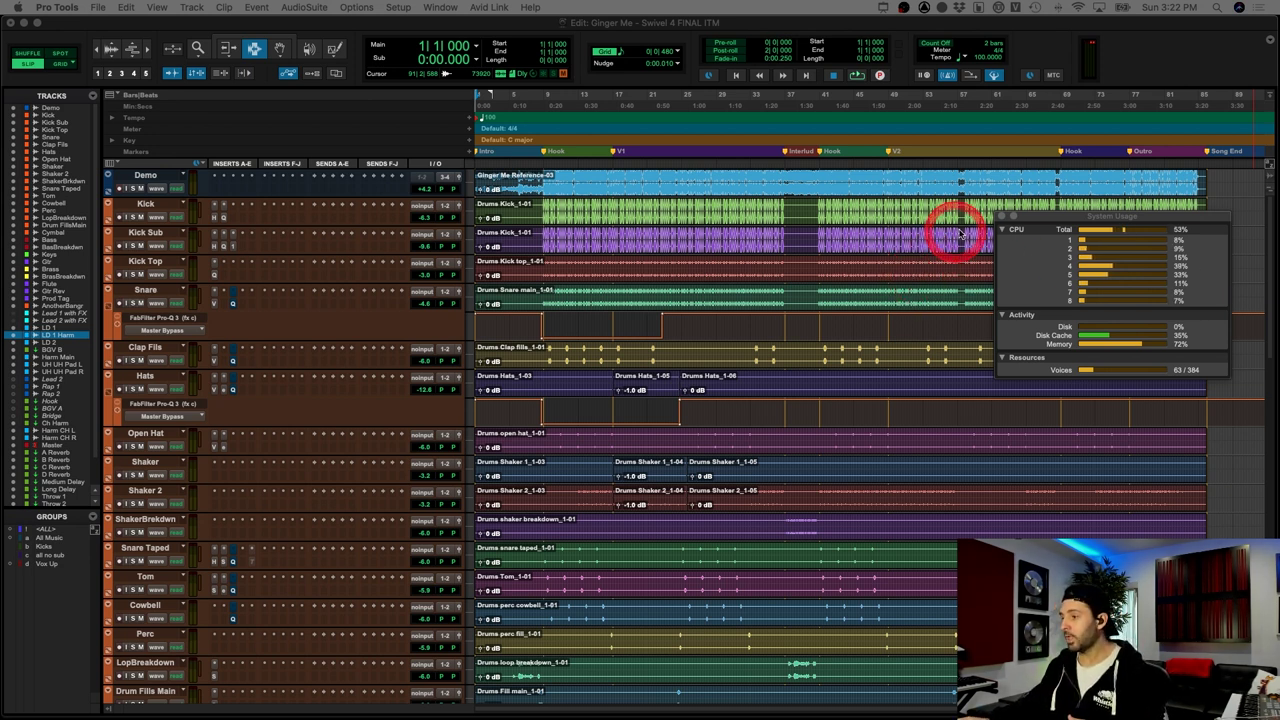
Step: Close the System Usage window and look over the session's drum, music and vocal tracks
{"action": "left_click_drag", "start_coordinate": [1080, 217], "coordinate": [1006, 182]}
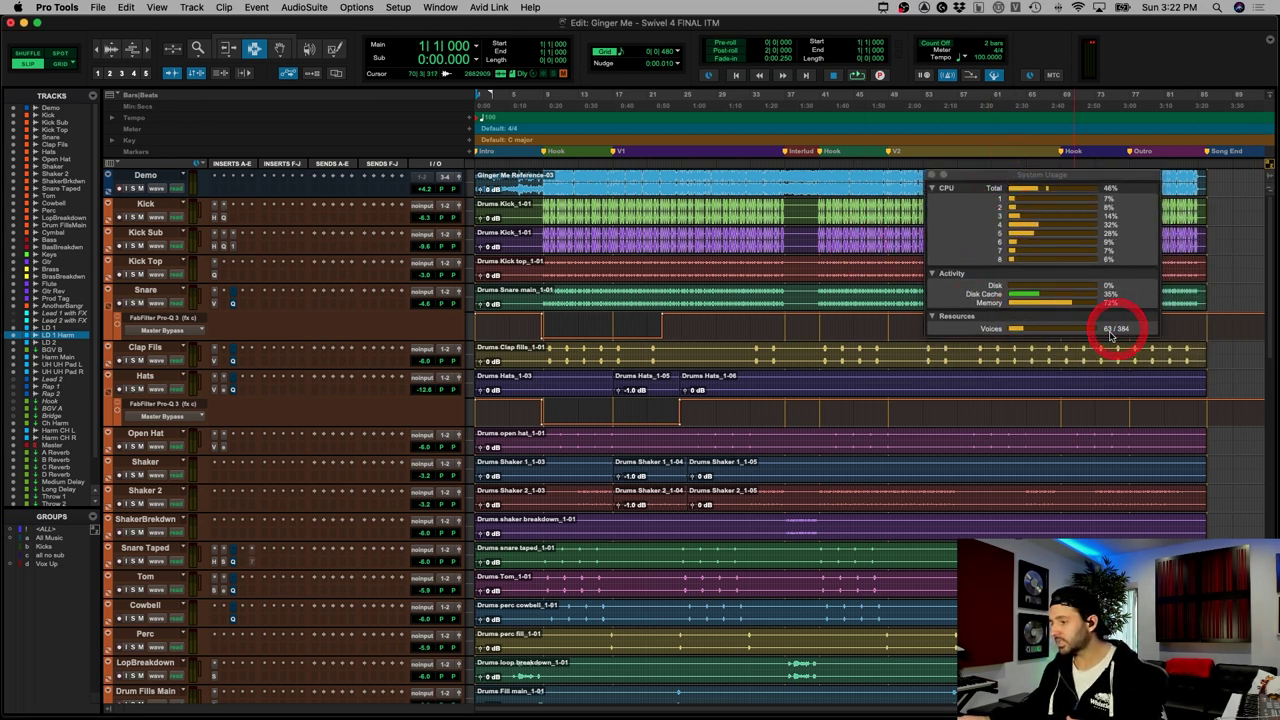
{"action": "left_click", "coordinate": [932, 176]}
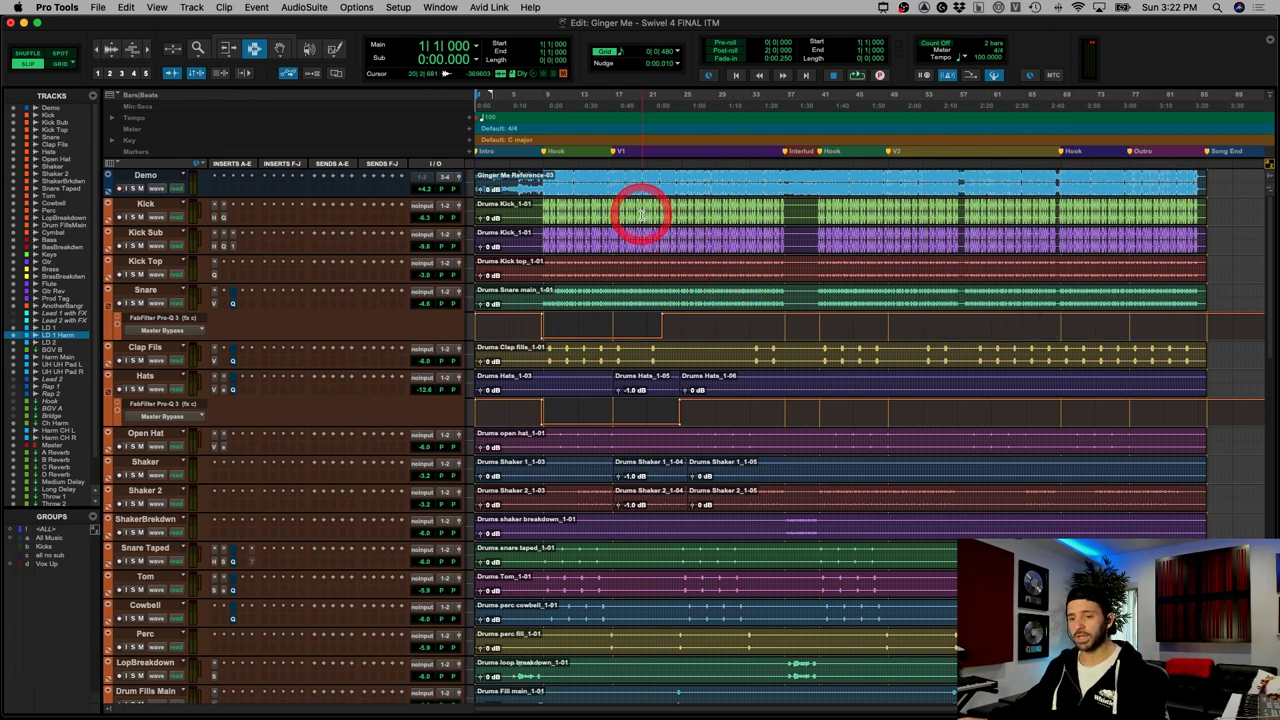
{"action": "scroll", "coordinate": [640, 214], "scroll_direction": "down", "scroll_amount": 20}
{"action": "scroll", "coordinate": [642, 217], "scroll_direction": "up", "scroll_amount": 20}
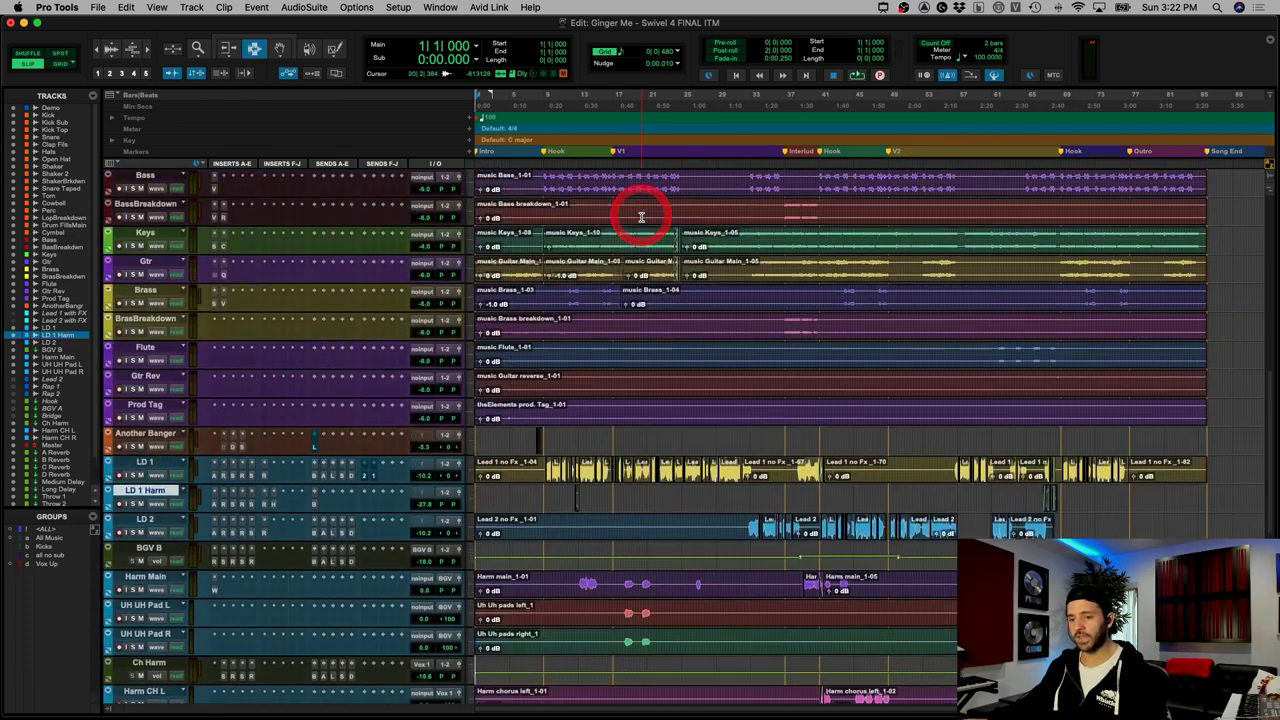
Step: Select the Kick track and collapse the automation lanes shown beneath the Snare and Hats tracks
{"action": "left_click", "coordinate": [156, 212]}
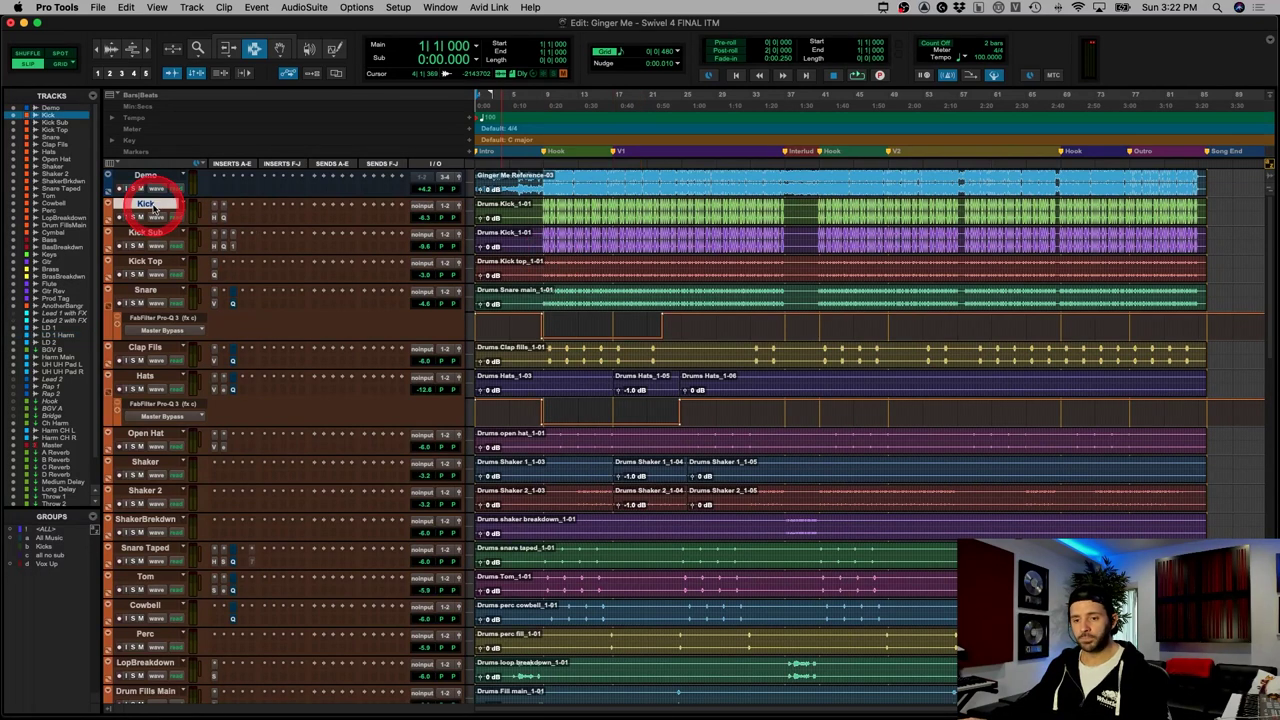
{"action": "left_click", "coordinate": [108, 307], "text": "alt"}
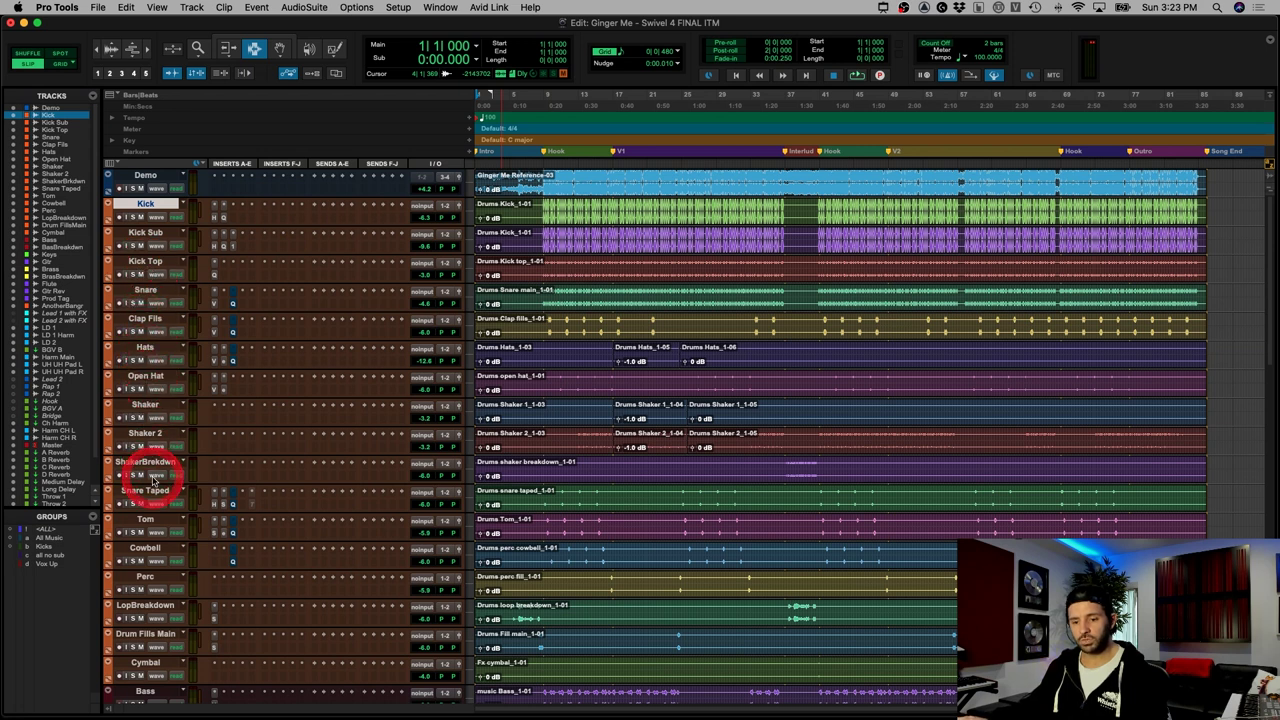
Step: Review the music tracks by highlighting sections of the Bass and BassBreakdown, Brass and BrasBreakdown, and Flute clips
{"action": "scroll", "coordinate": [150, 476], "scroll_direction": "down", "scroll_amount": 5}
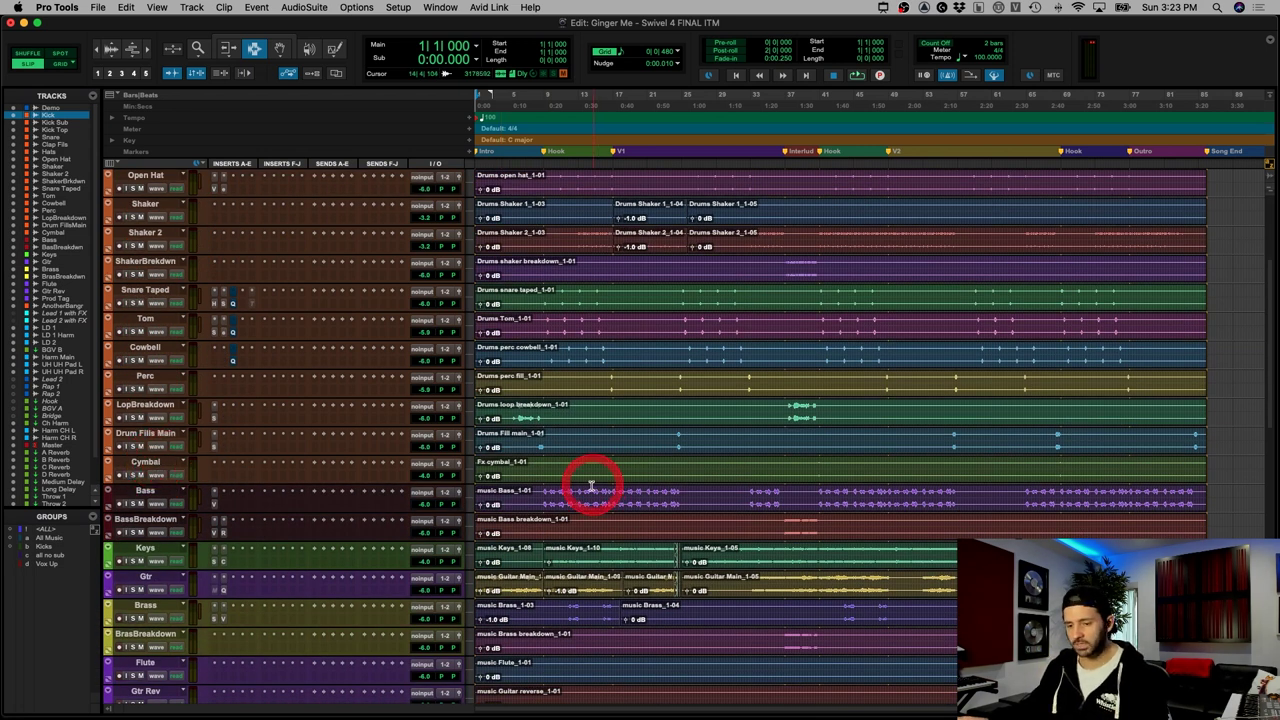
{"action": "left_click", "coordinate": [147, 491]}
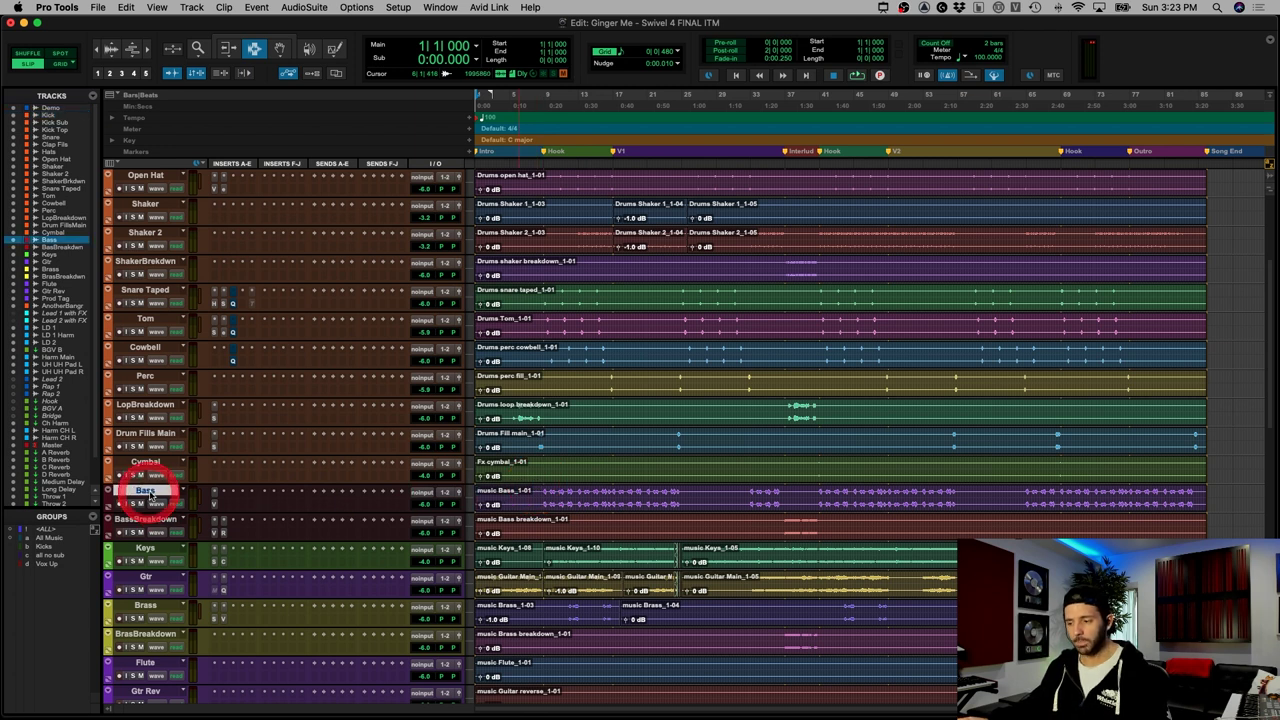
{"action": "left_click_drag", "start_coordinate": [572, 500], "coordinate": [703, 515]}
{"action": "scroll", "coordinate": [500, 508], "scroll_direction": "down", "scroll_amount": 1}
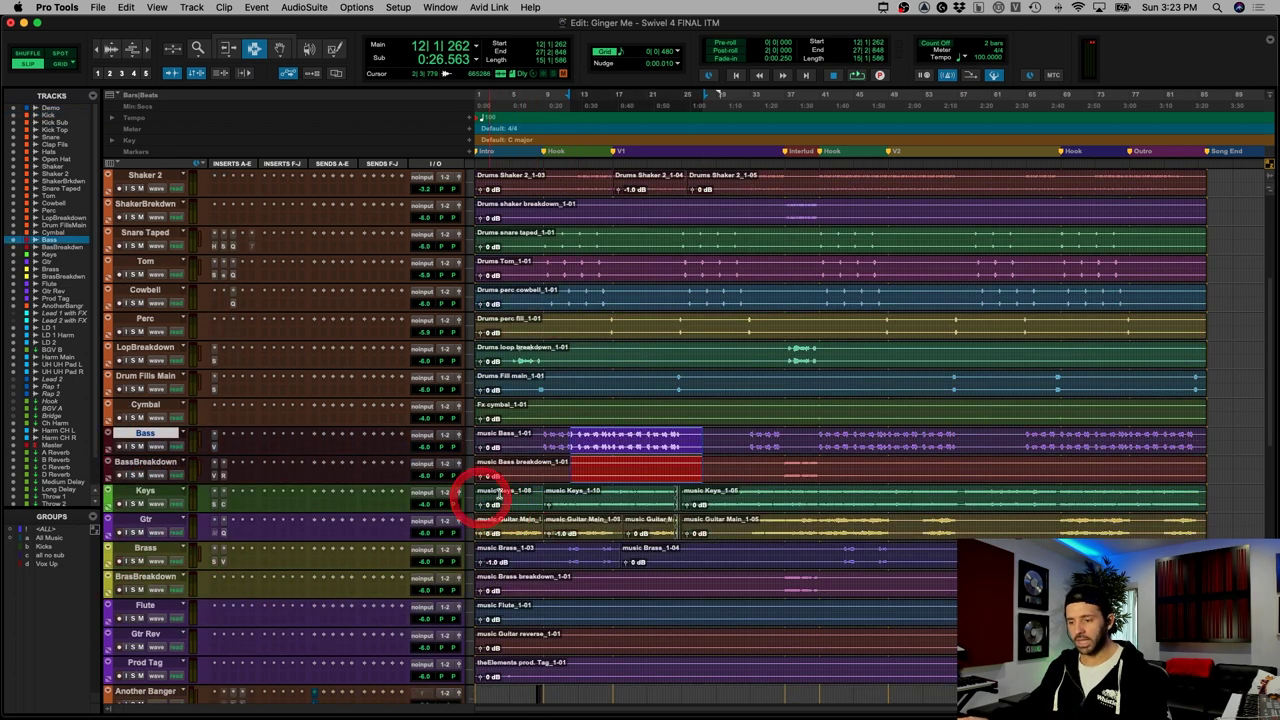
{"action": "left_click_drag", "start_coordinate": [540, 492], "coordinate": [908, 574]}
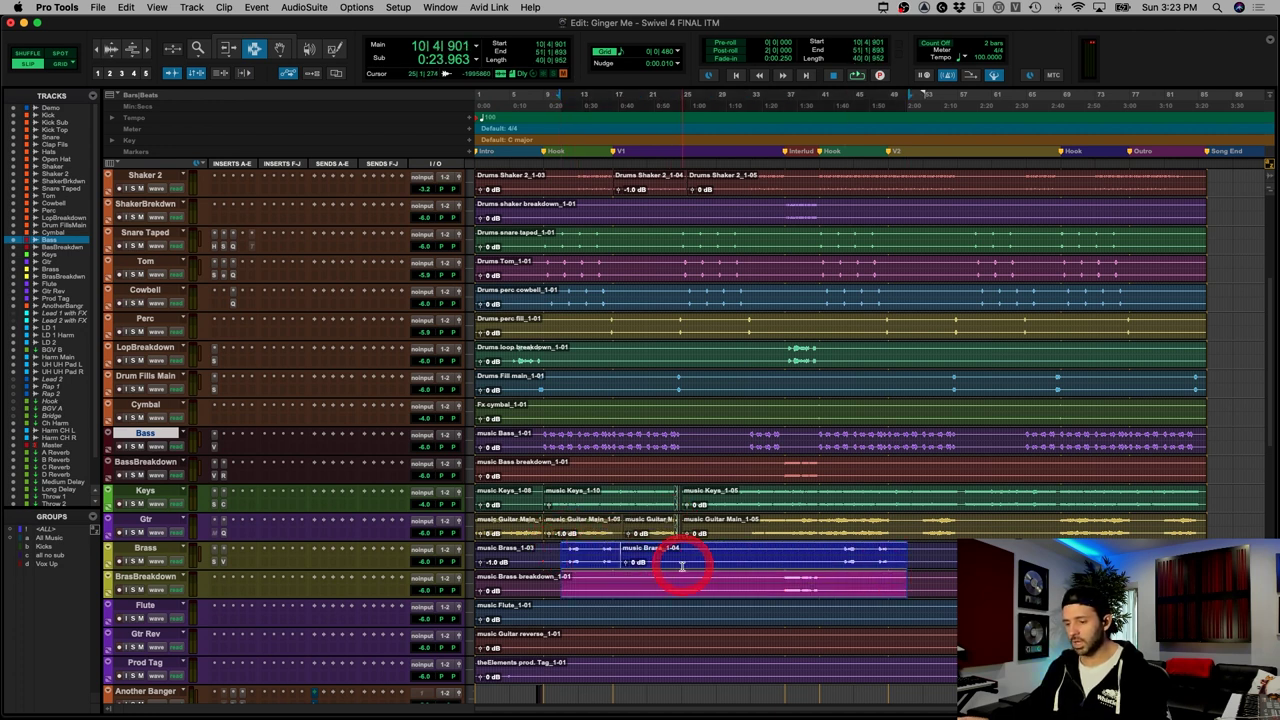
{"action": "scroll", "coordinate": [686, 563], "scroll_direction": "down", "scroll_amount": 2}
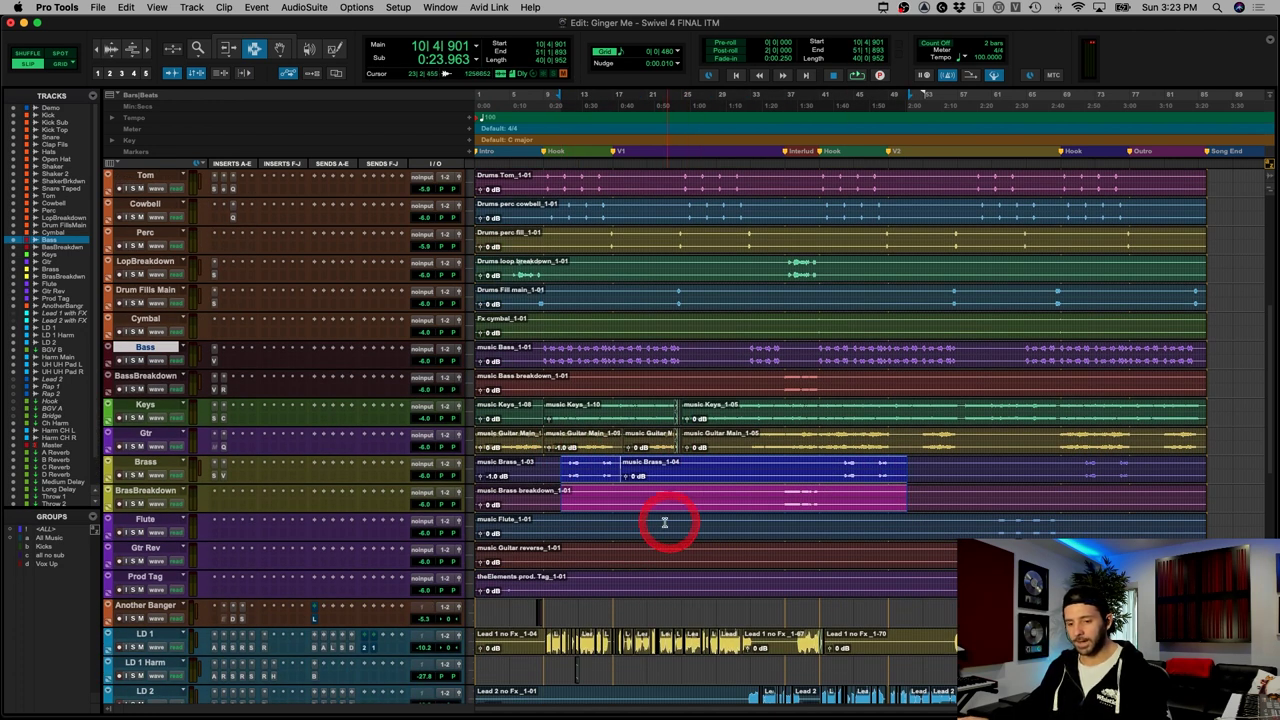
{"action": "left_click_drag", "start_coordinate": [876, 529], "coordinate": [1068, 528]}
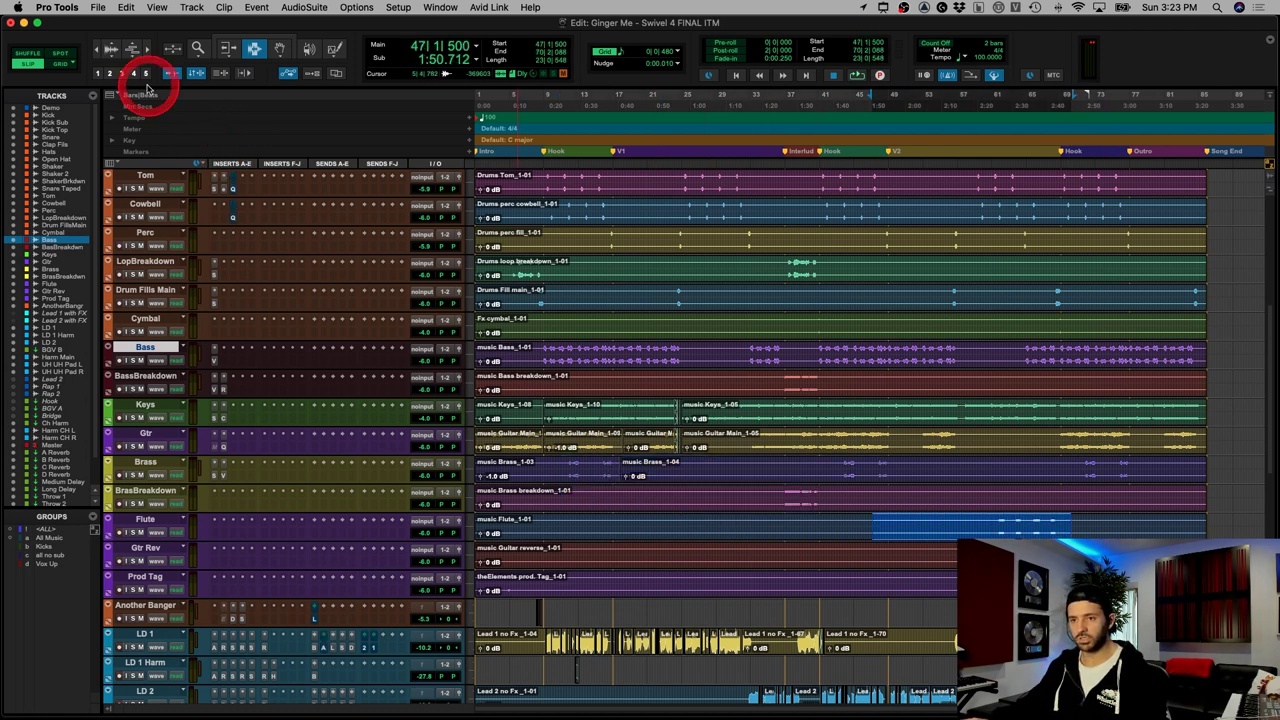
Step: Enlarge the audio waveforms vertically across all tracks
{"action": "left_click", "coordinate": [112, 45]}
{"action": "left_click", "coordinate": [112, 45]}
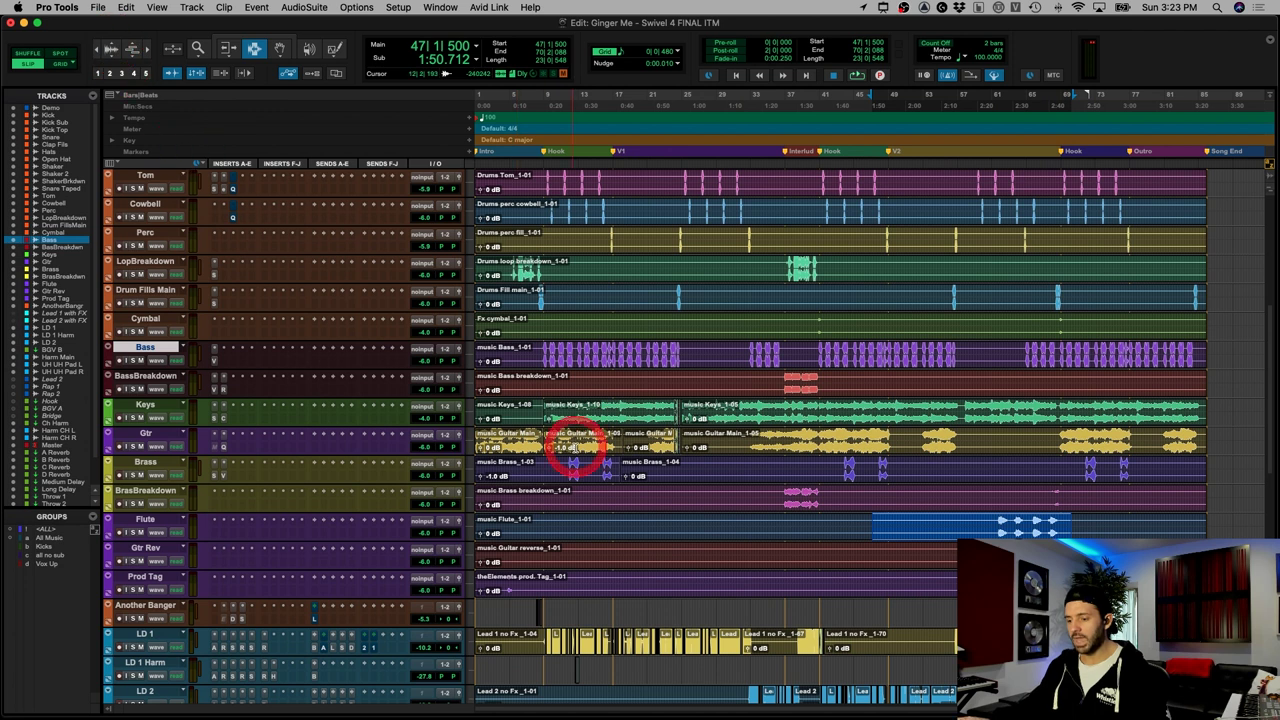
Step: Review the vocals by highlighting clips from LD 1 to LD 2 and from Harm Main to Harm CH R, then clear the selection
{"action": "scroll", "coordinate": [571, 449], "scroll_direction": "down", "scroll_amount": 5}
{"action": "left_click_drag", "start_coordinate": [521, 389], "coordinate": [1149, 437]}
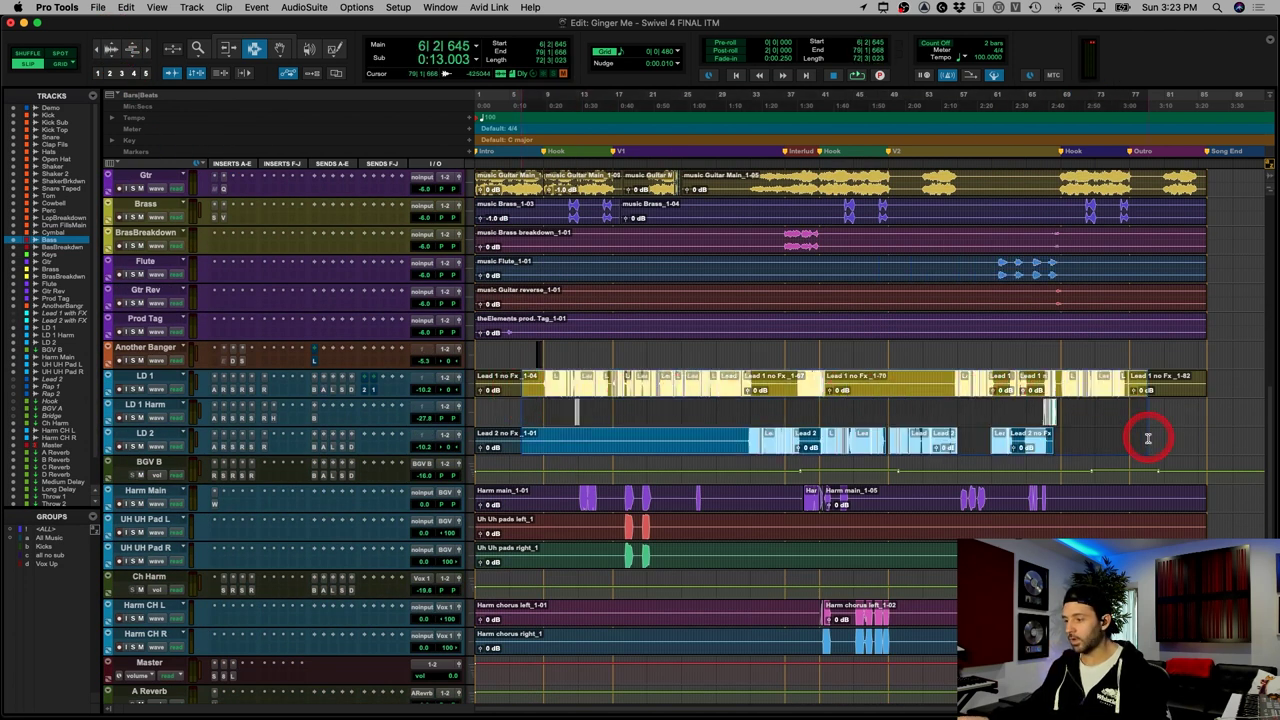
{"action": "left_click_drag", "start_coordinate": [521, 509], "coordinate": [1020, 645]}
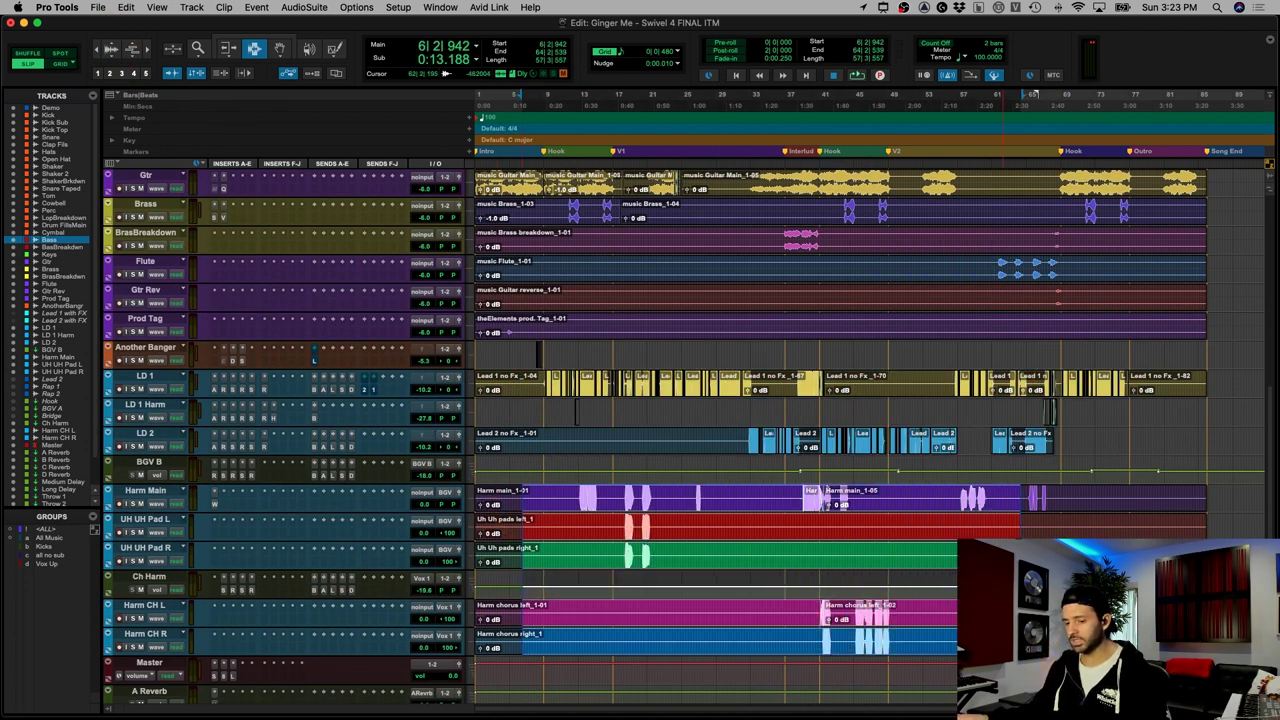
{"action": "scroll", "coordinate": [602, 476], "scroll_direction": "down", "scroll_amount": 4}
{"action": "left_click", "coordinate": [615, 450]}
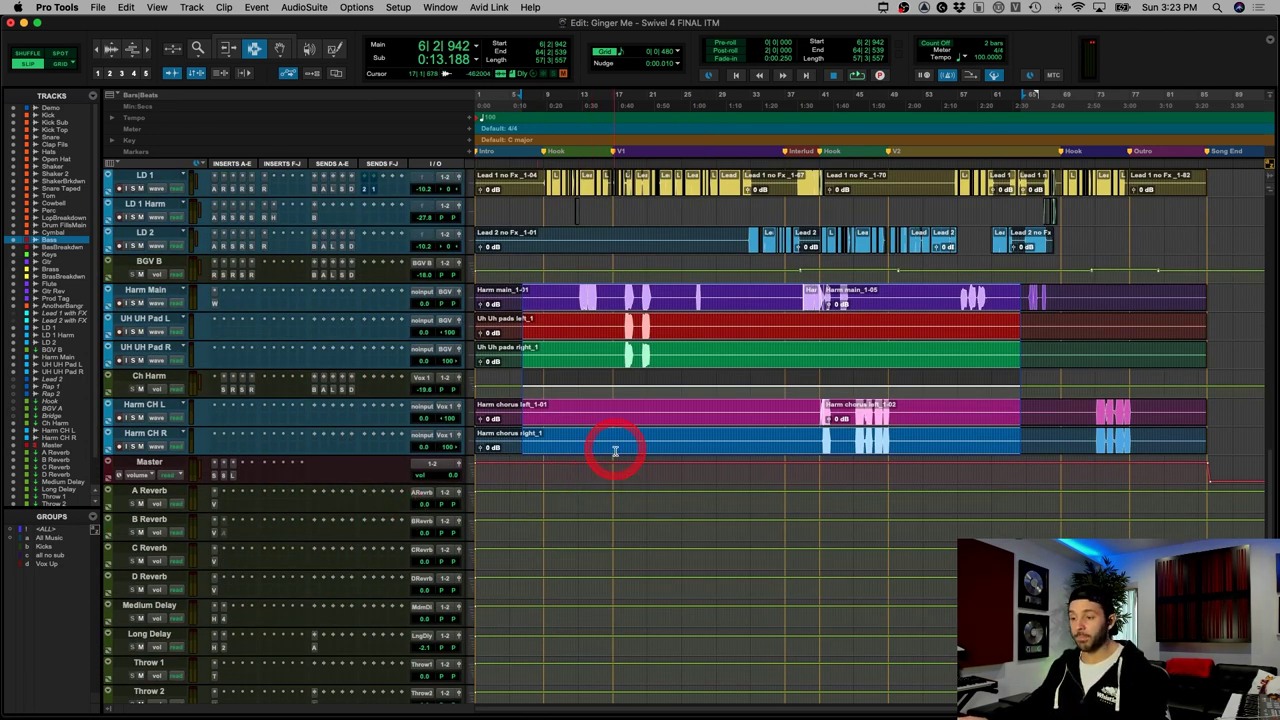
{"action": "scroll", "coordinate": [615, 450], "scroll_direction": "up", "scroll_amount": 2}
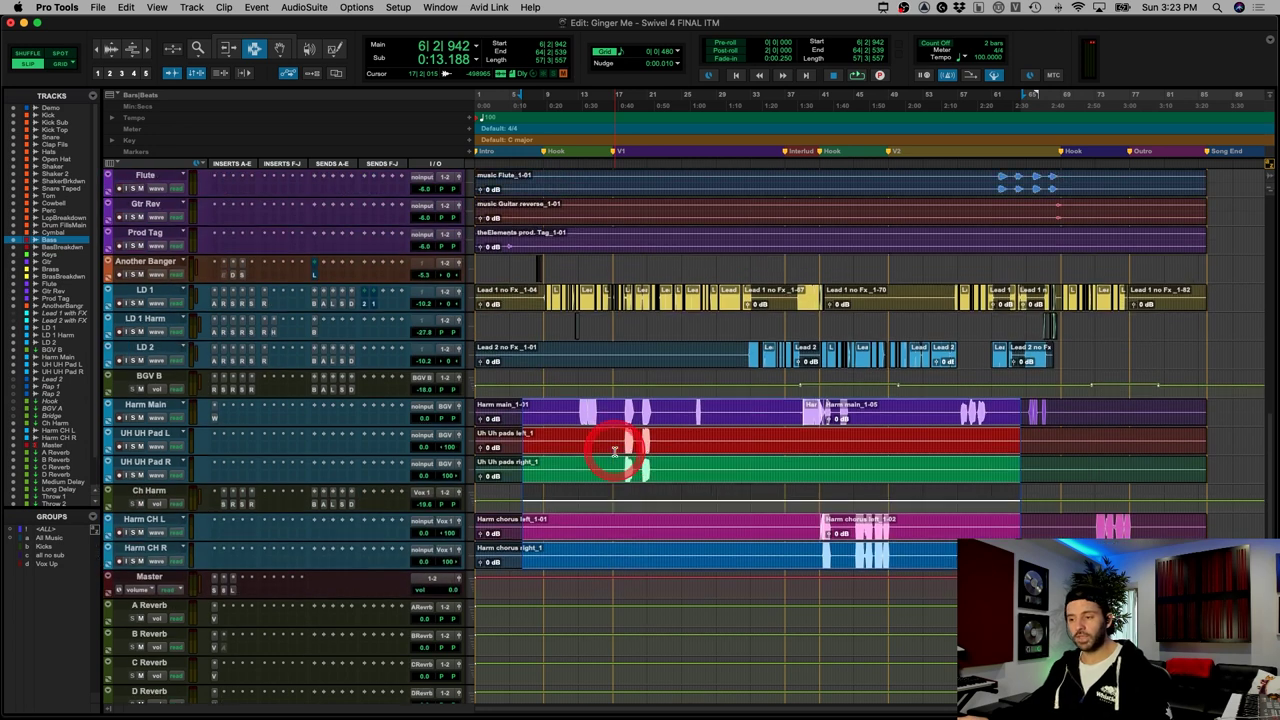
{"action": "left_click", "coordinate": [541, 290]}
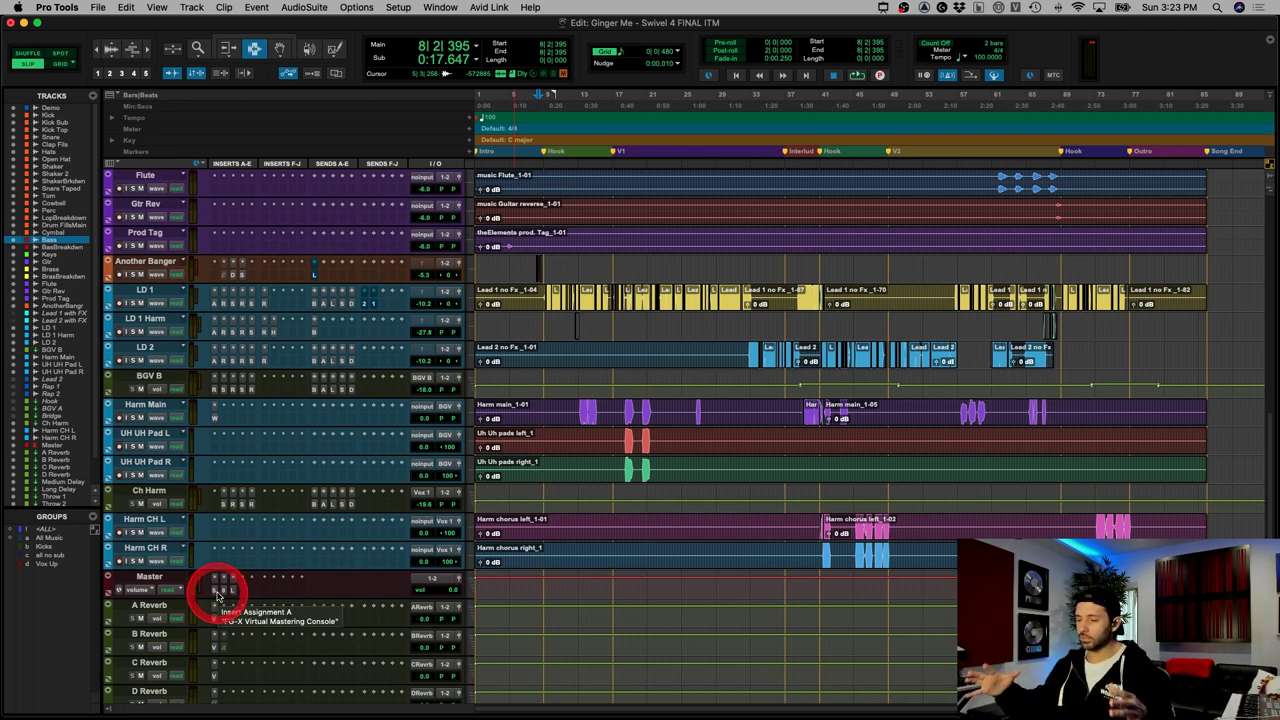
Step: Bypass the Master track's inserts, then highlight a range from Gtr Rev to Harm CH L and clear that selection
{"action": "left_click", "coordinate": [217, 593]}
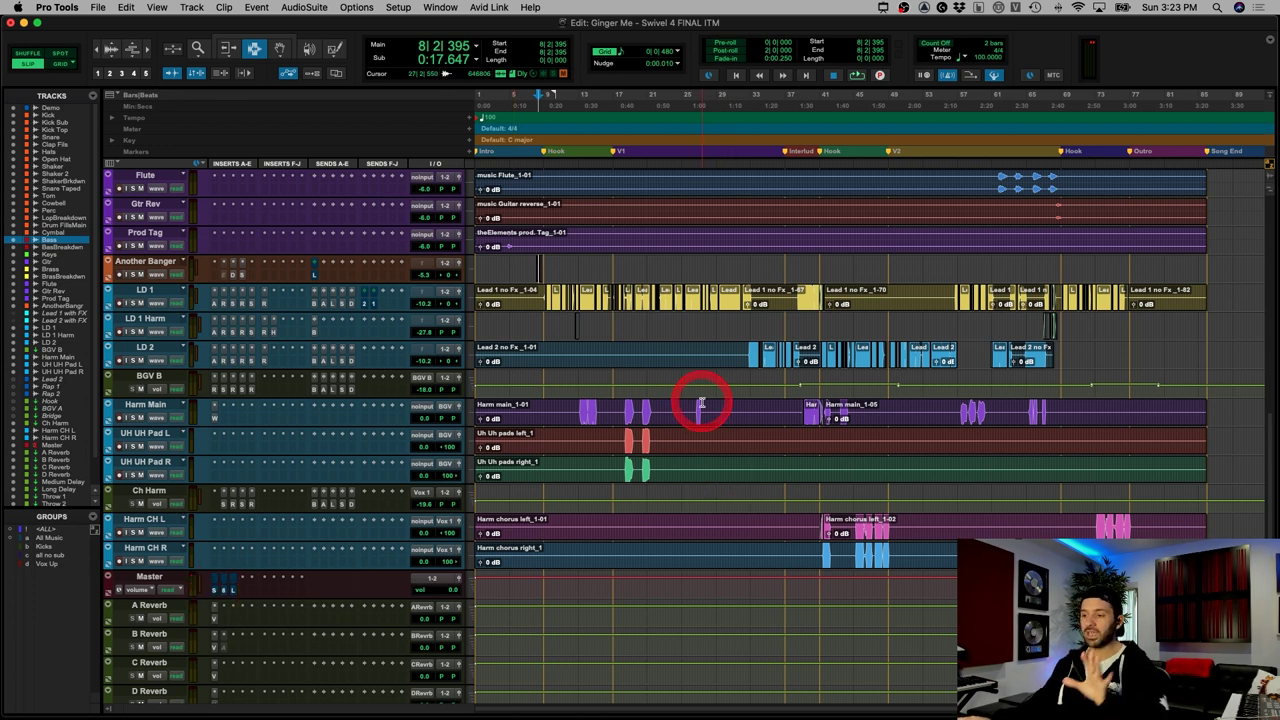
{"action": "left_click_drag", "start_coordinate": [557, 201], "coordinate": [920, 533]}
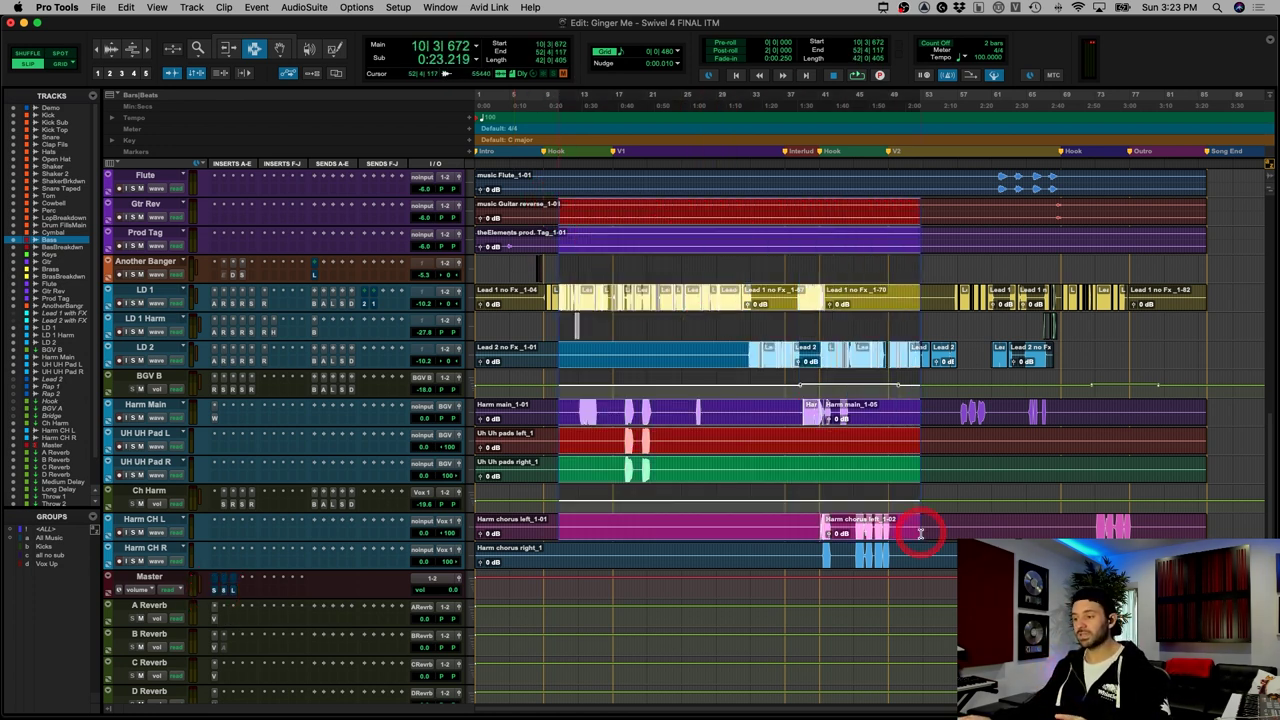
{"action": "left_click", "coordinate": [810, 530]}
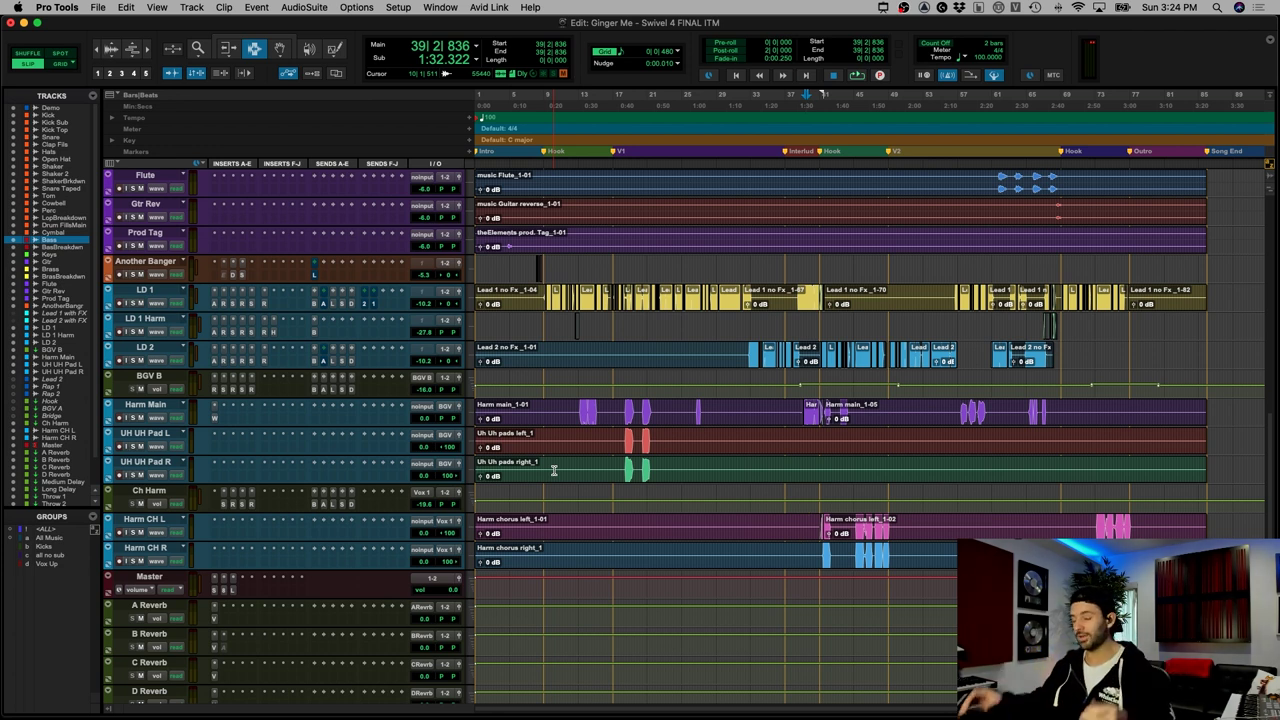
Step: Examine the kick waveforms up close around the start of the first hook, then restore the full song view
{"action": "scroll", "coordinate": [597, 340], "scroll_direction": "up", "scroll_amount": 10}
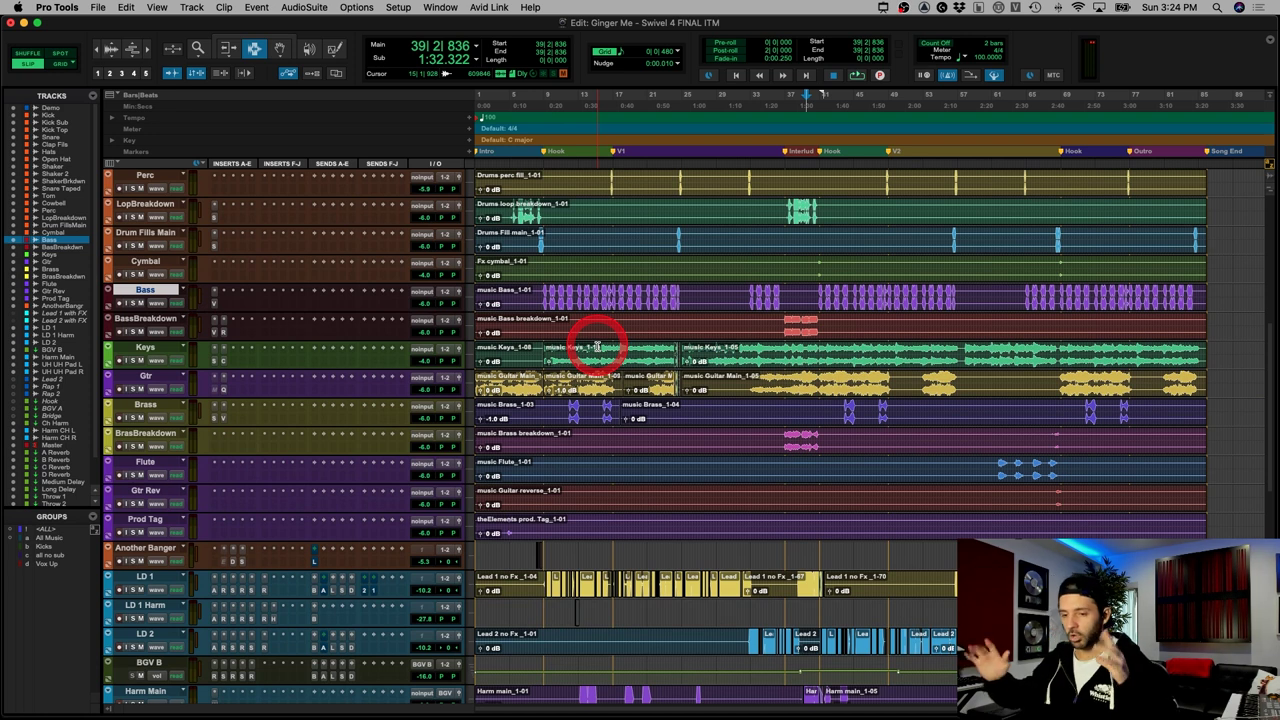
{"action": "scroll", "coordinate": [597, 340], "scroll_direction": "up", "scroll_amount": 10}
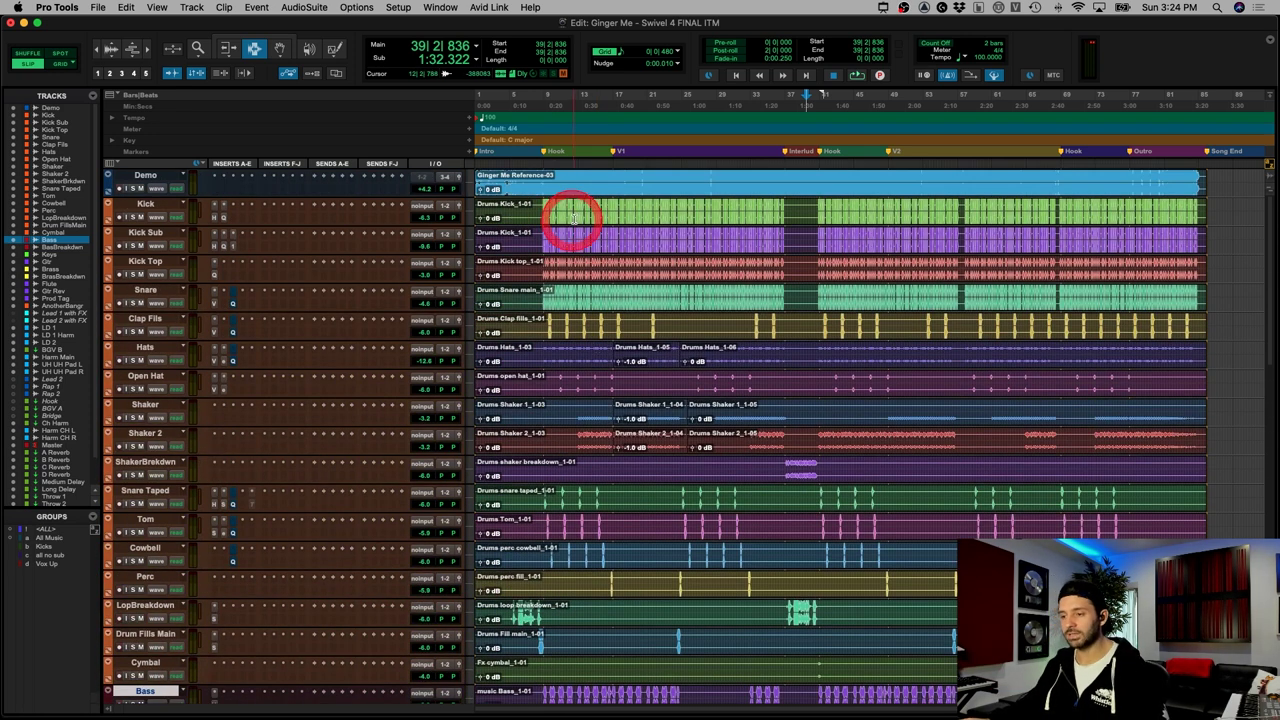
{"action": "left_click", "coordinate": [566, 237]}
{"action": "key", "text": "t"}
{"action": "key", "text": "t"}
{"action": "left_click", "coordinate": [708, 220]}
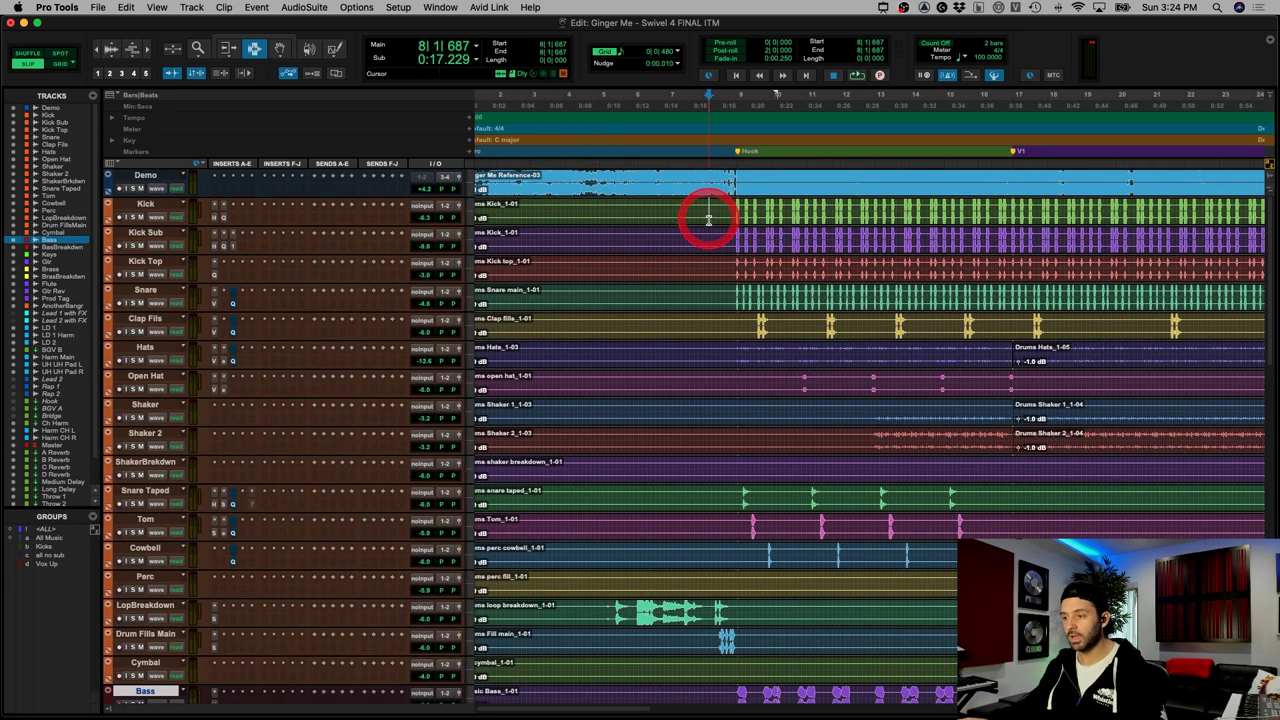
{"action": "key", "text": "super+bracketleft"}
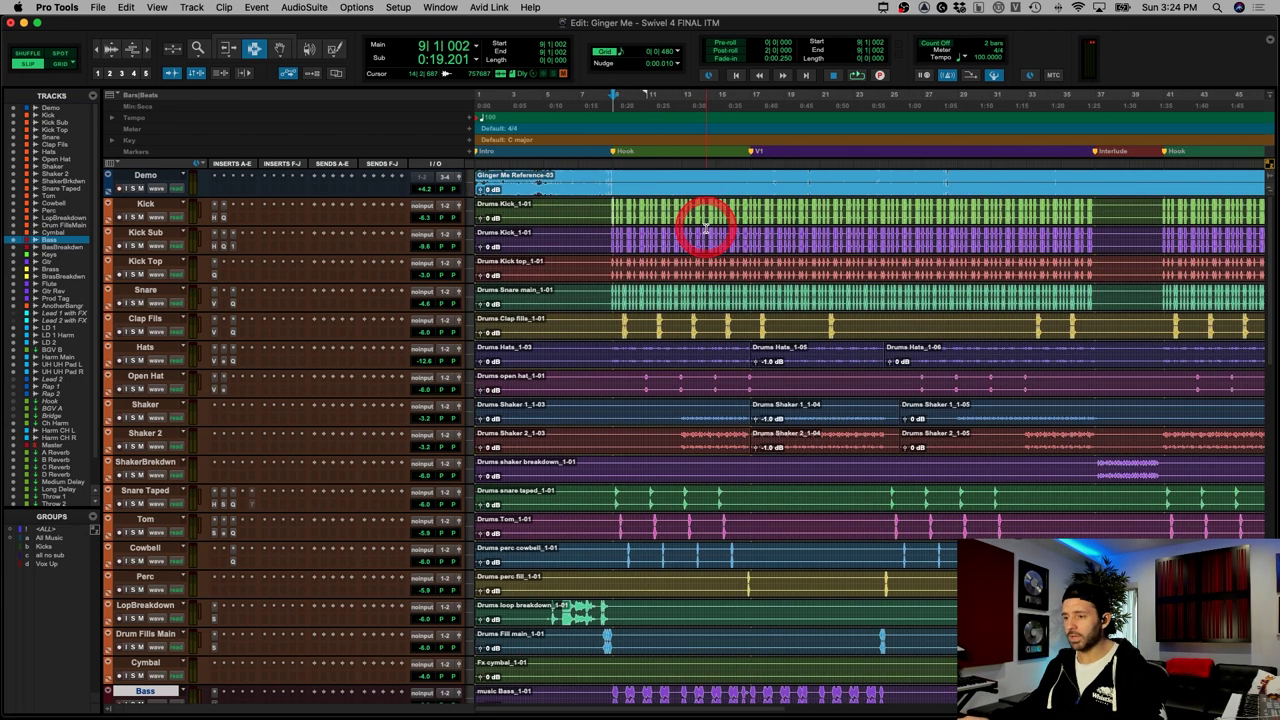
{"action": "key", "text": "super+bracketleft"}
Step: Review the drum layers by highlighting ranges across the kicks, the snare, and the tracks from Clap Fills down to LopBreakdown
{"action": "left_click", "coordinate": [558, 217]}
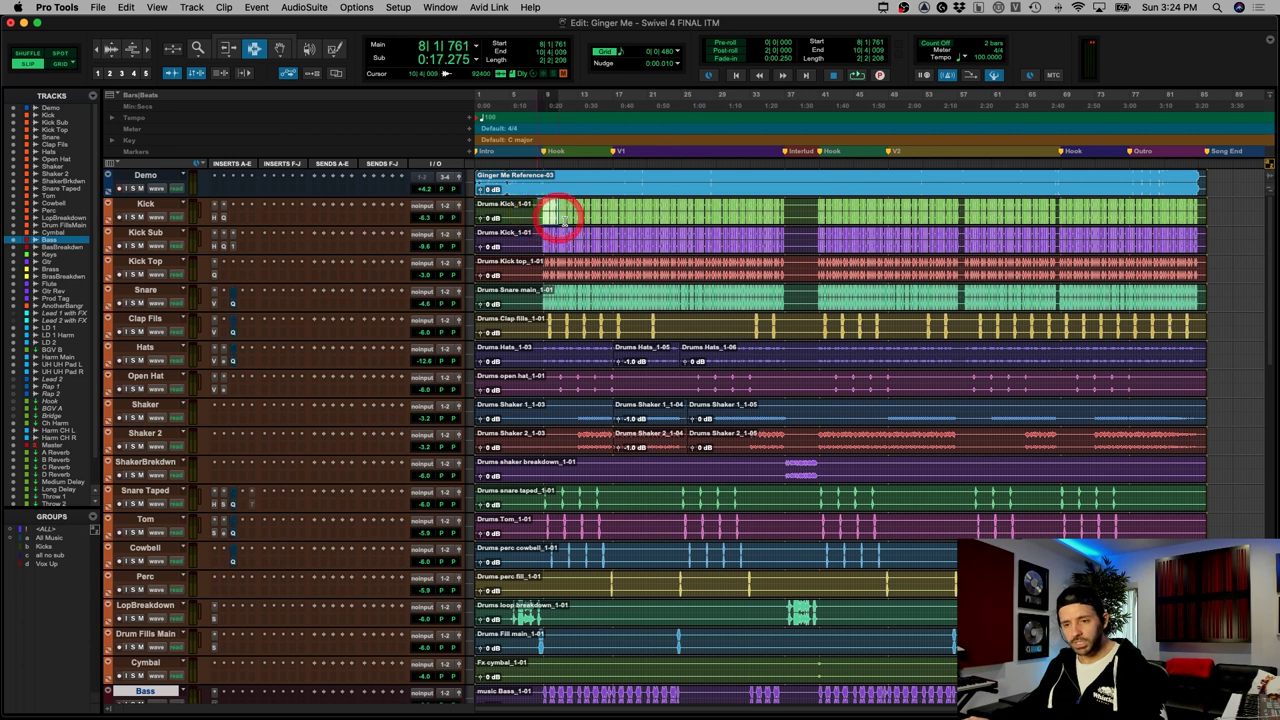
{"action": "left_click_drag", "start_coordinate": [564, 221], "coordinate": [957, 294]}
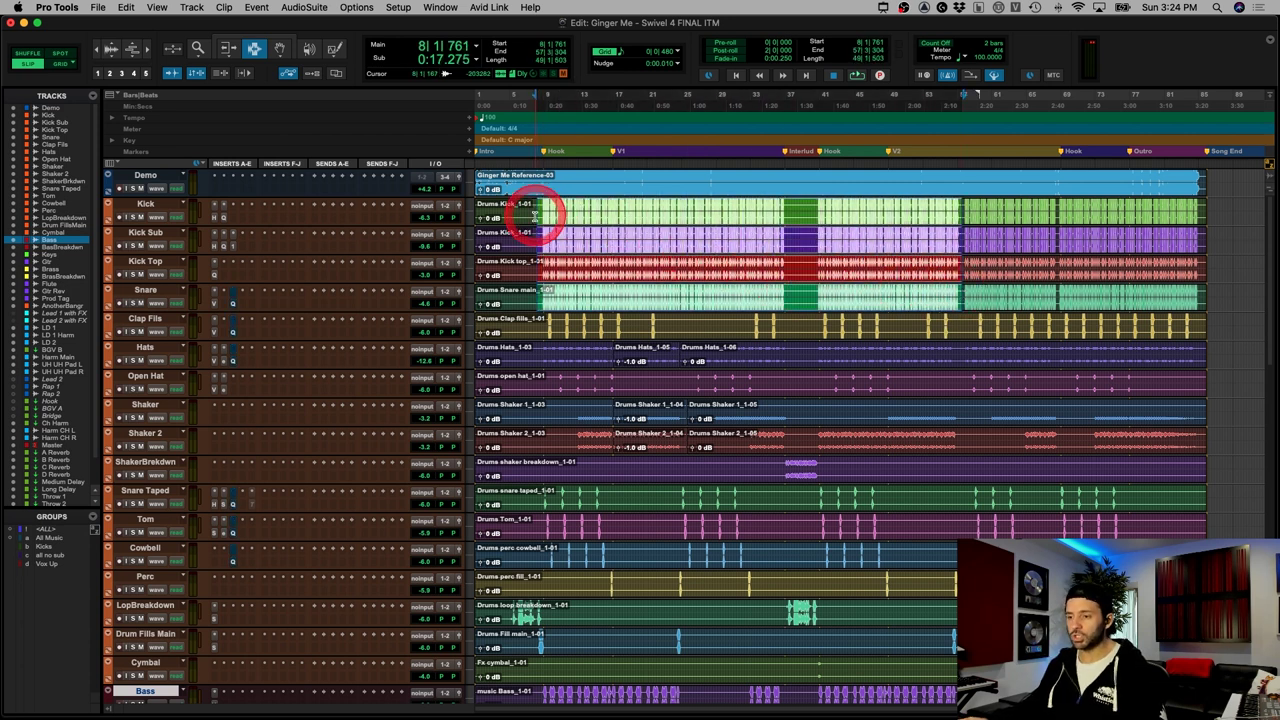
{"action": "left_click_drag", "start_coordinate": [537, 215], "coordinate": [800, 240]}
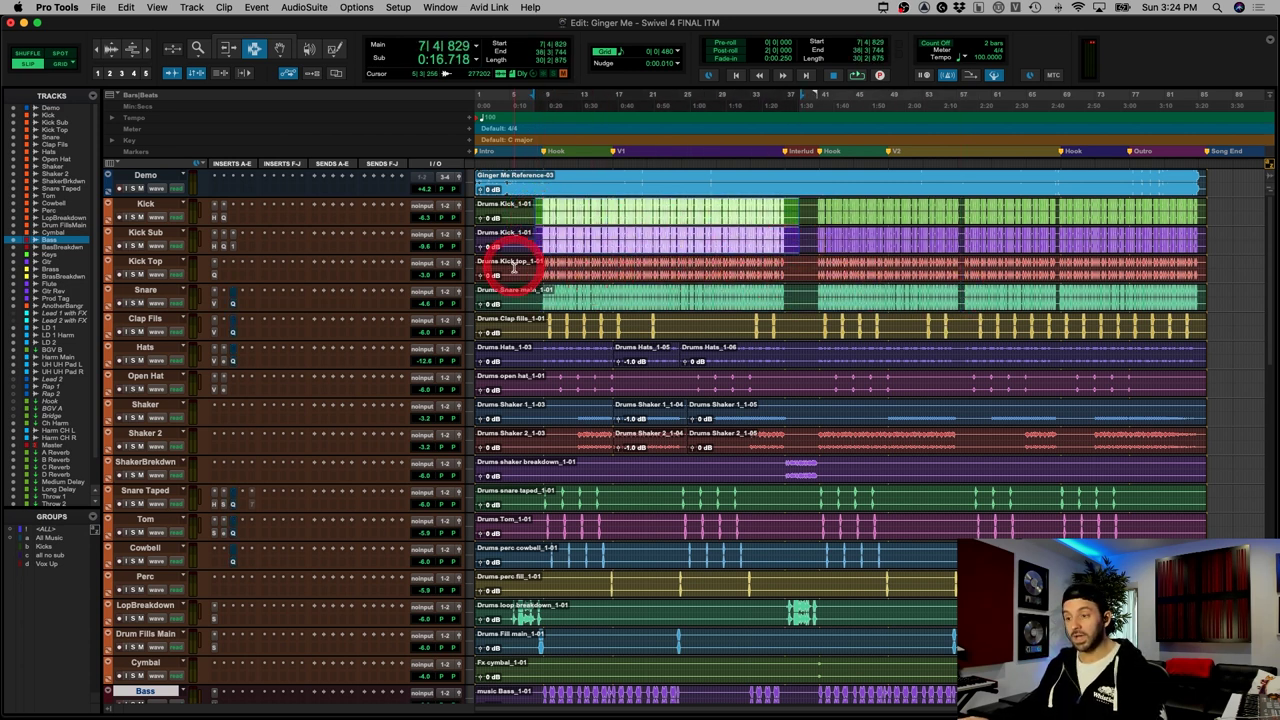
{"action": "left_click_drag", "start_coordinate": [522, 296], "coordinate": [957, 292]}
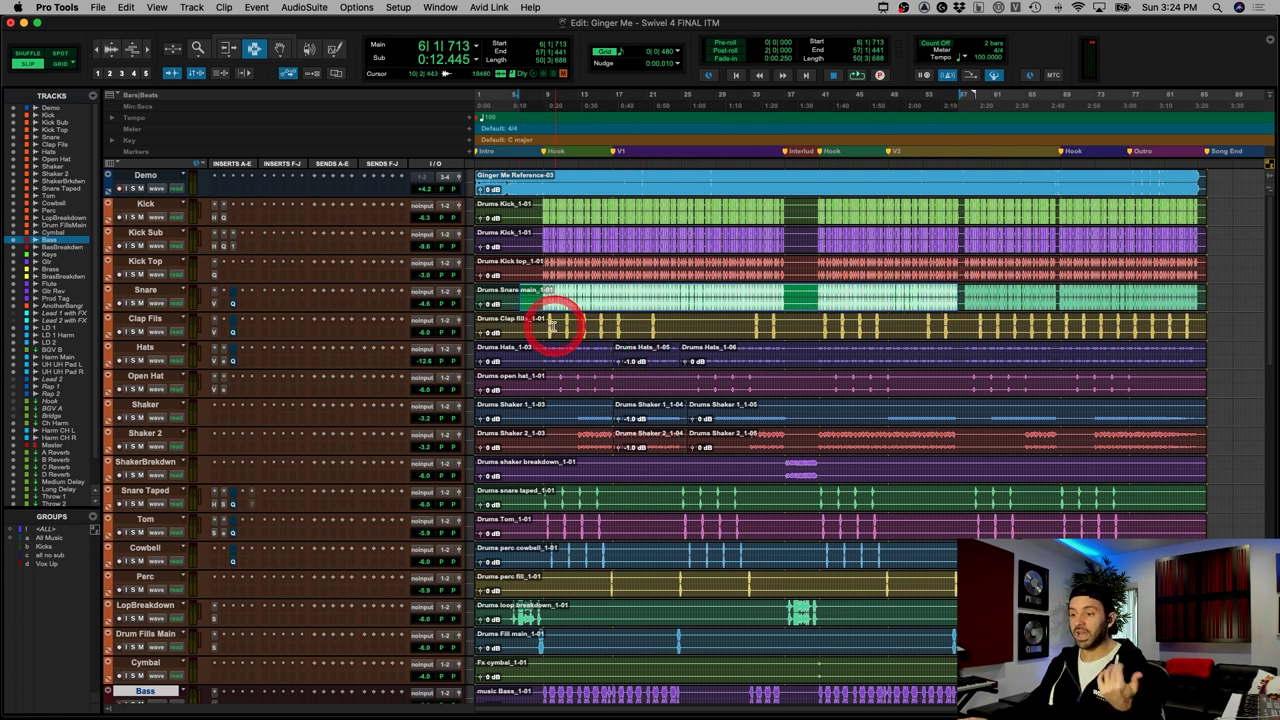
{"action": "left_click_drag", "start_coordinate": [544, 326], "coordinate": [791, 447]}
{"action": "left_click_drag", "start_coordinate": [548, 471], "coordinate": [737, 612]}
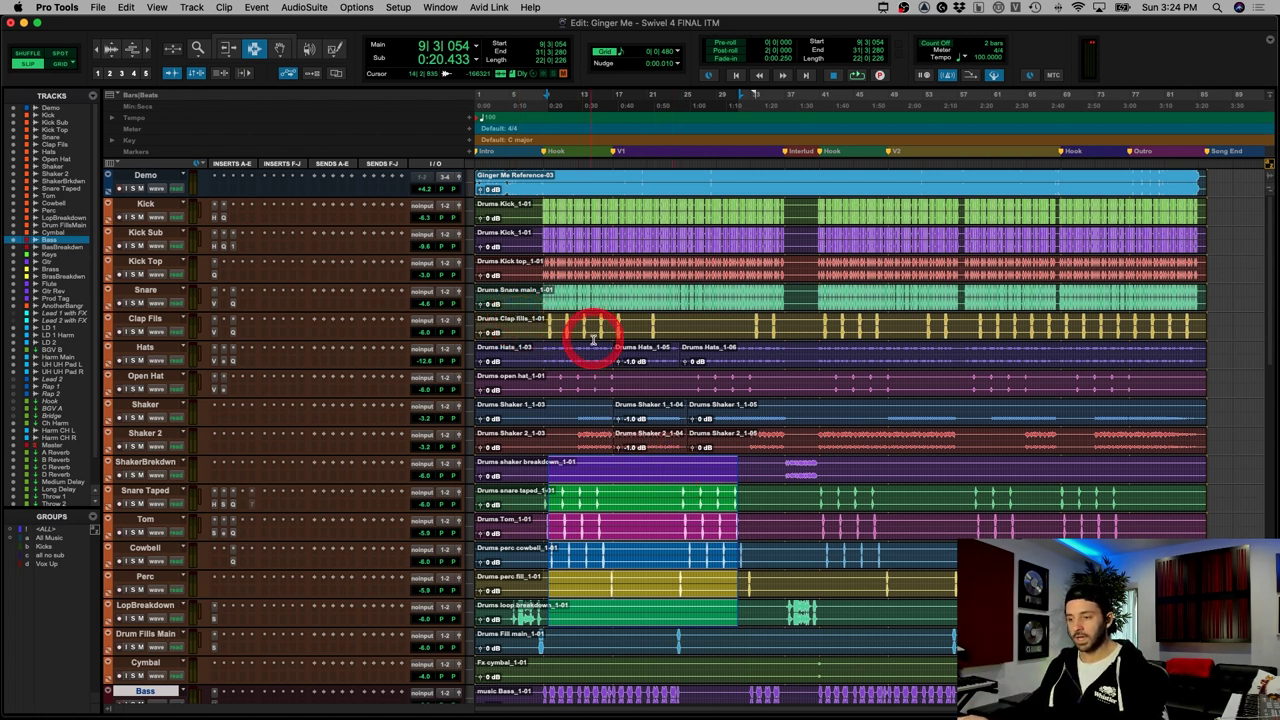
{"action": "left_click", "coordinate": [518, 202]}
Step: Select the Kick, Kick Sub and Kick Top tracks, remove Kick Sub from the selection, then select Kick Sub alone
{"action": "left_click", "coordinate": [130, 215]}
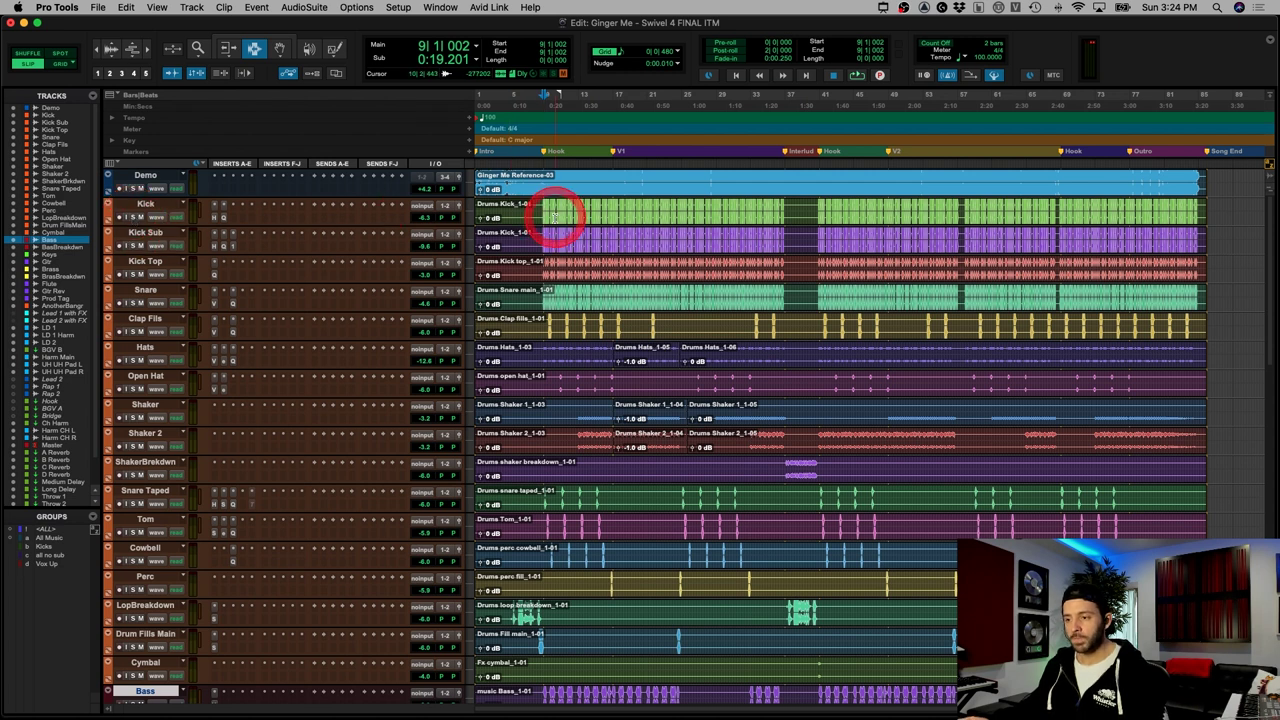
{"action": "left_click", "coordinate": [167, 260]}
{"action": "left_click", "coordinate": [152, 205], "text": "shift"}
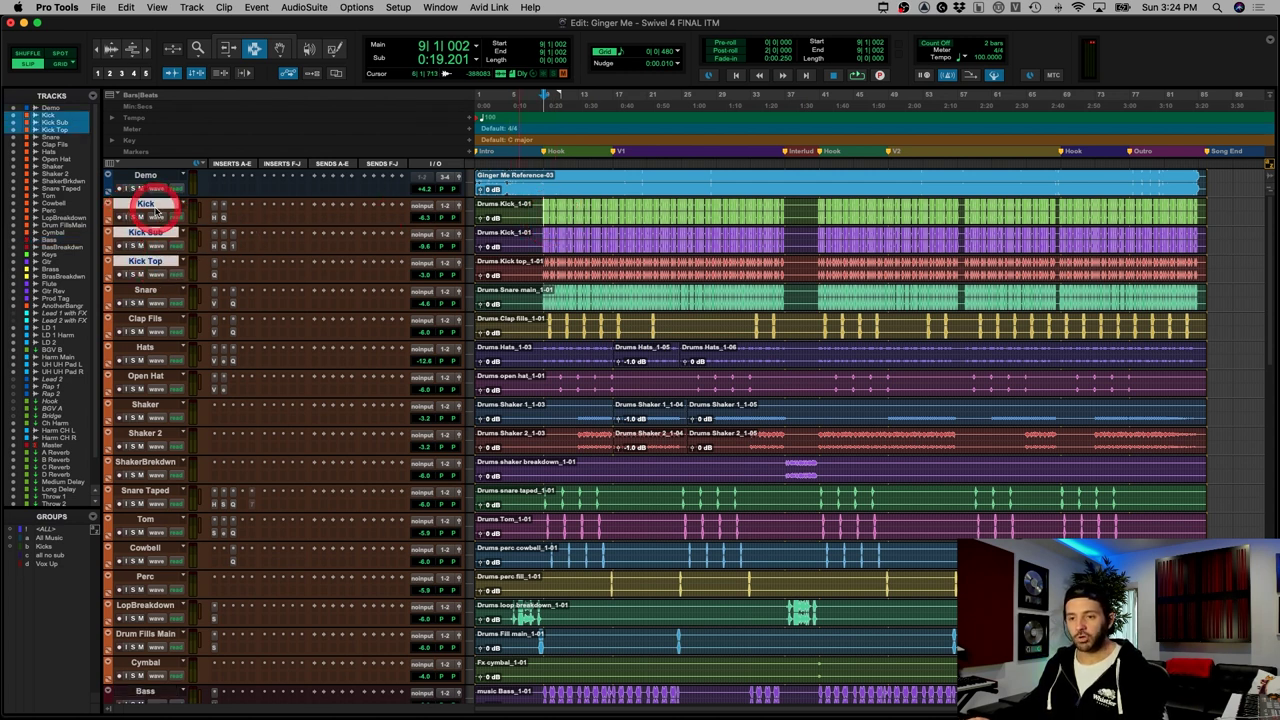
{"action": "left_click", "coordinate": [167, 234], "text": "super"}
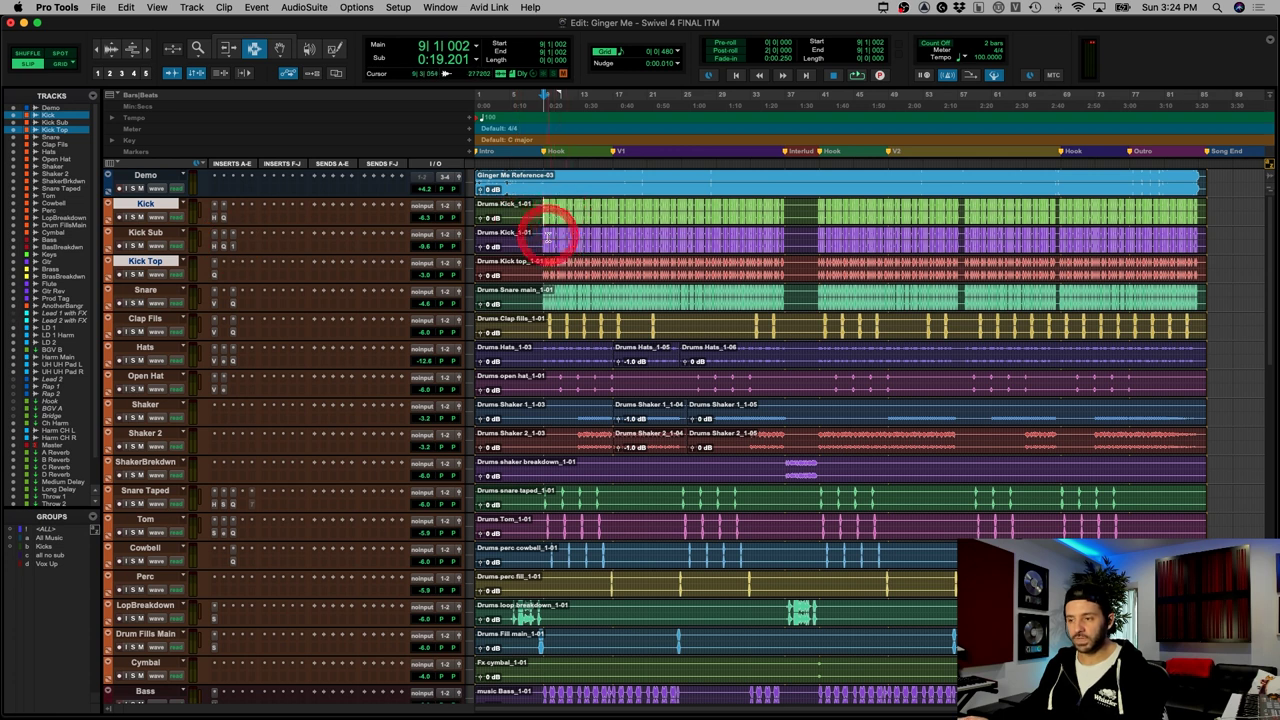
{"action": "left_click", "coordinate": [138, 232]}
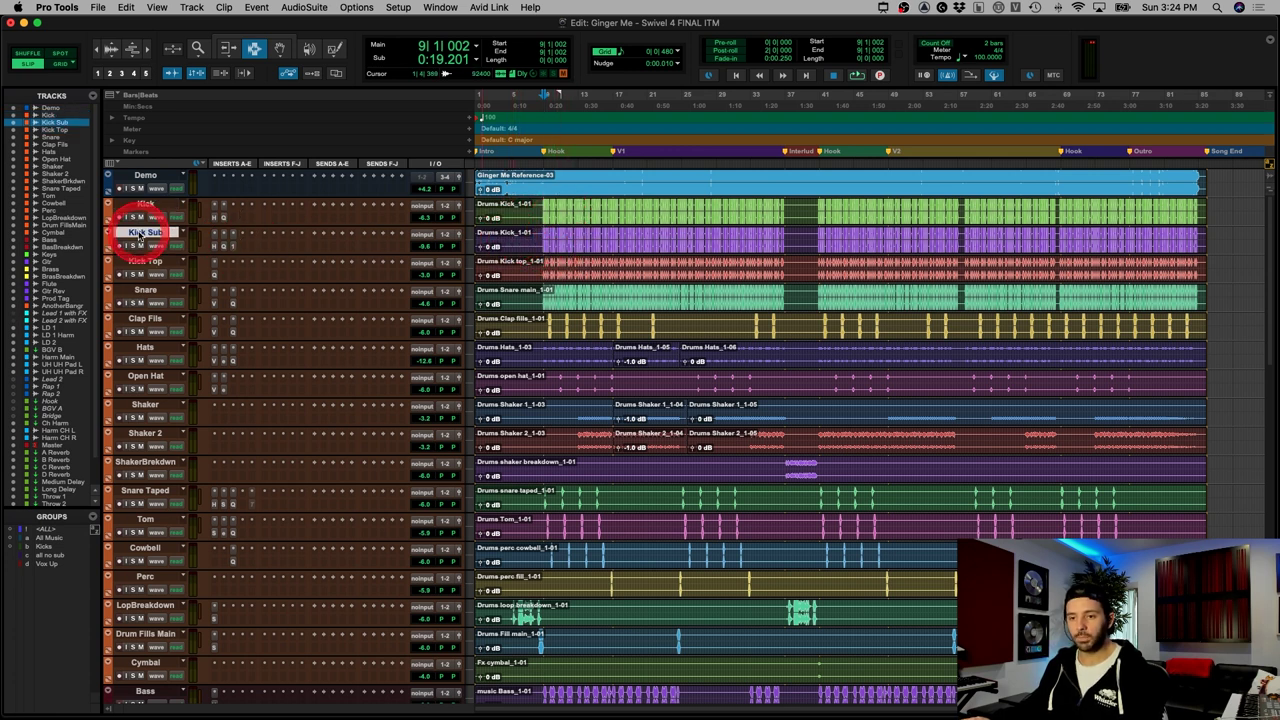
Step: Highlight a long range of the Kick Sub clip, then select the entire Kick clip
{"action": "left_click", "coordinate": [521, 240]}
{"action": "left_click_drag", "start_coordinate": [521, 240], "coordinate": [1100, 229]}
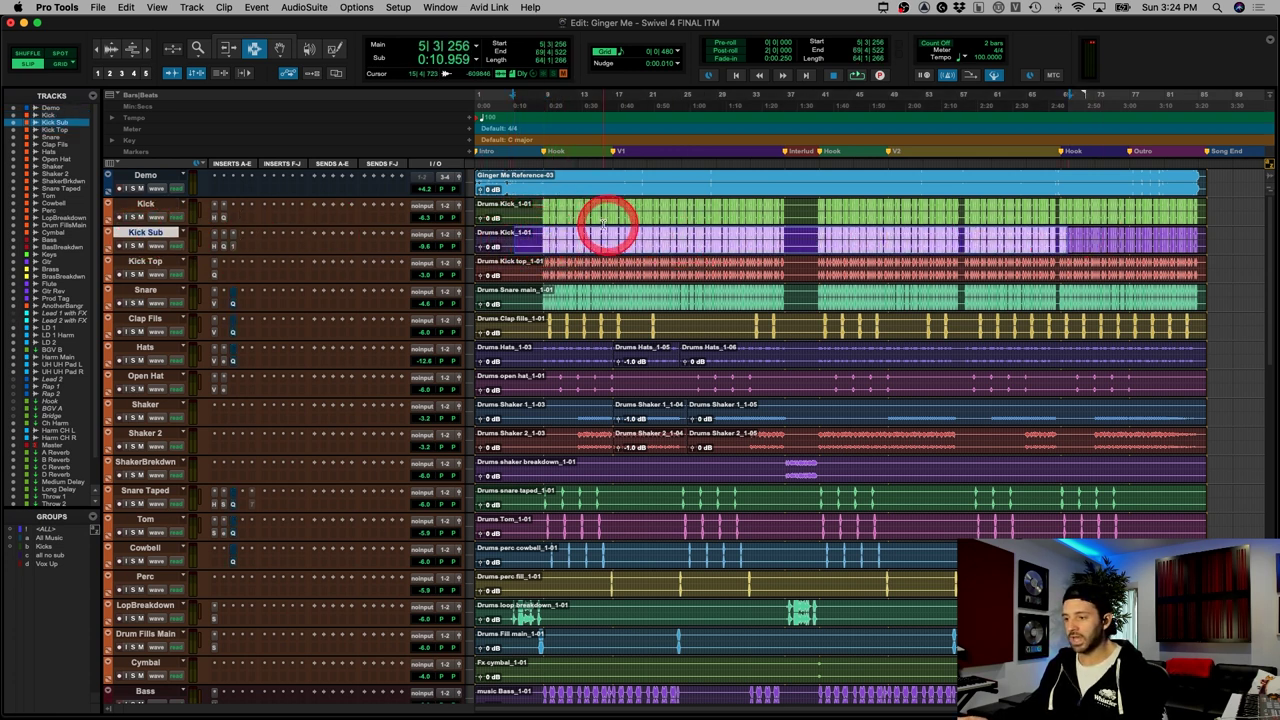
{"action": "double_click", "coordinate": [608, 216]}
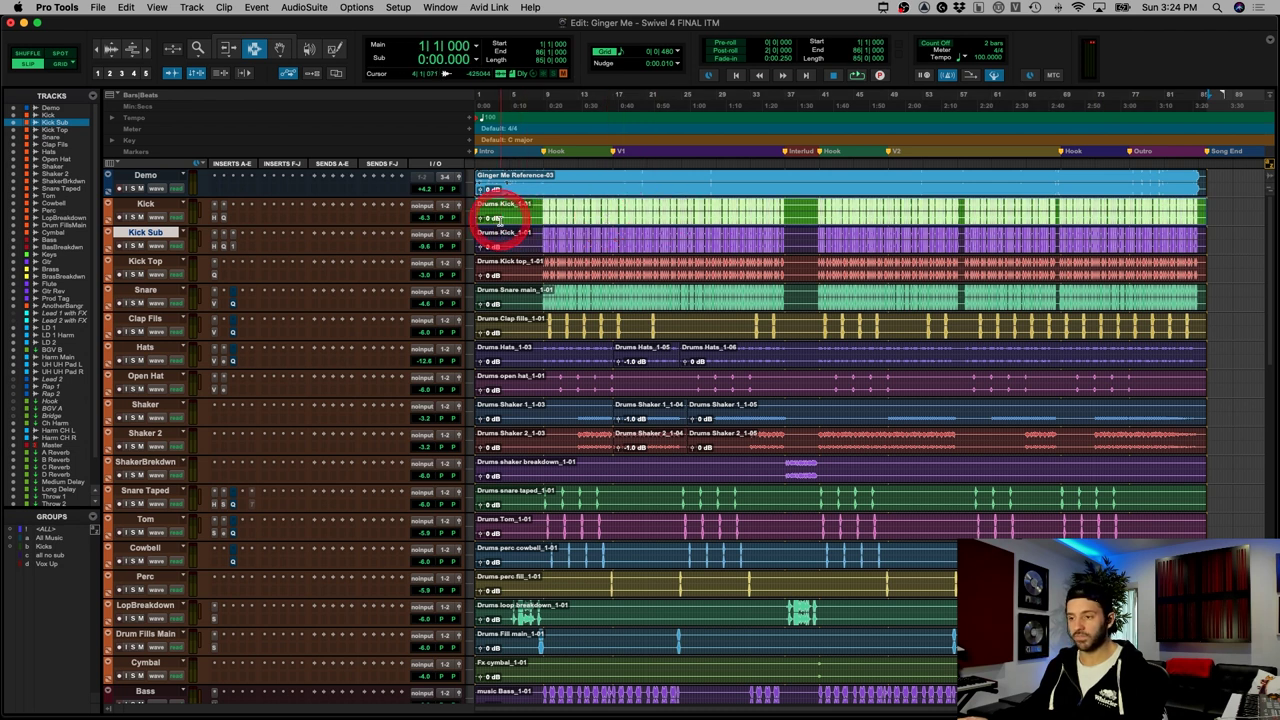
Step: Locate the edit cursor on the first kick hit of the first hook on the Kick track
{"action": "left_click", "coordinate": [526, 208]}
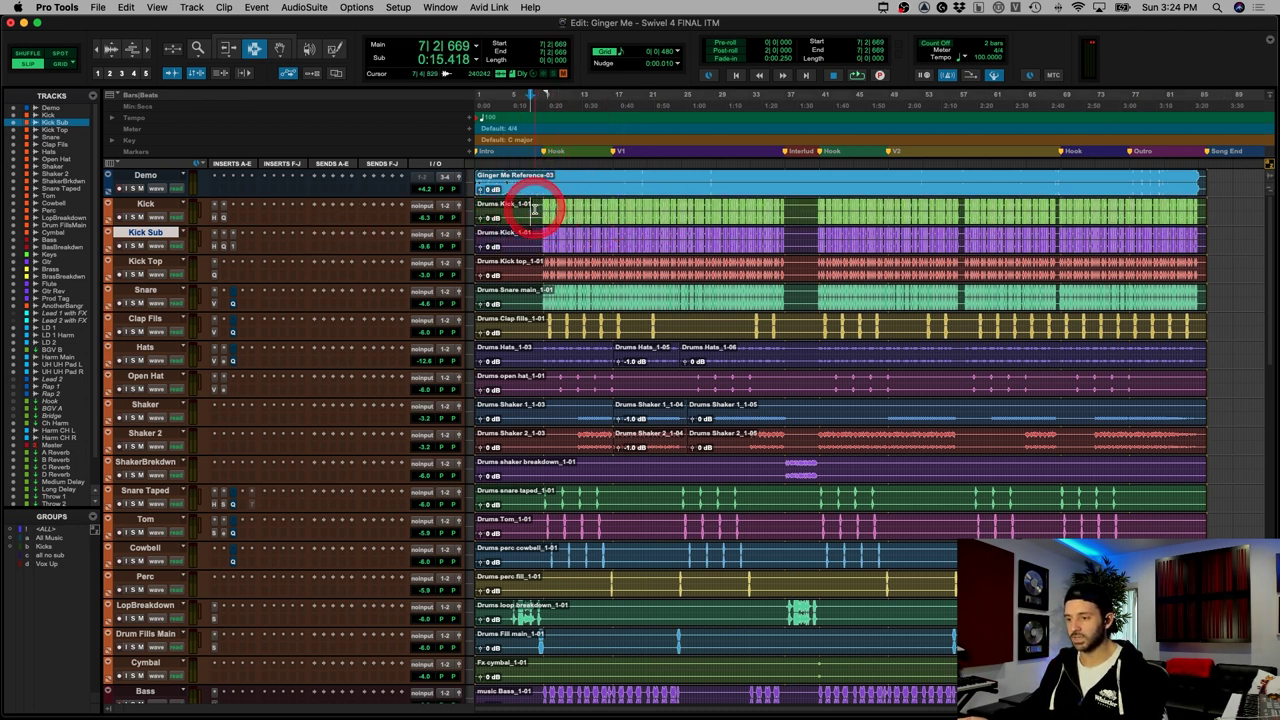
{"action": "left_click_drag", "start_coordinate": [538, 208], "coordinate": [693, 228]}
{"action": "left_click", "coordinate": [650, 217]}
{"action": "key", "text": "t"}
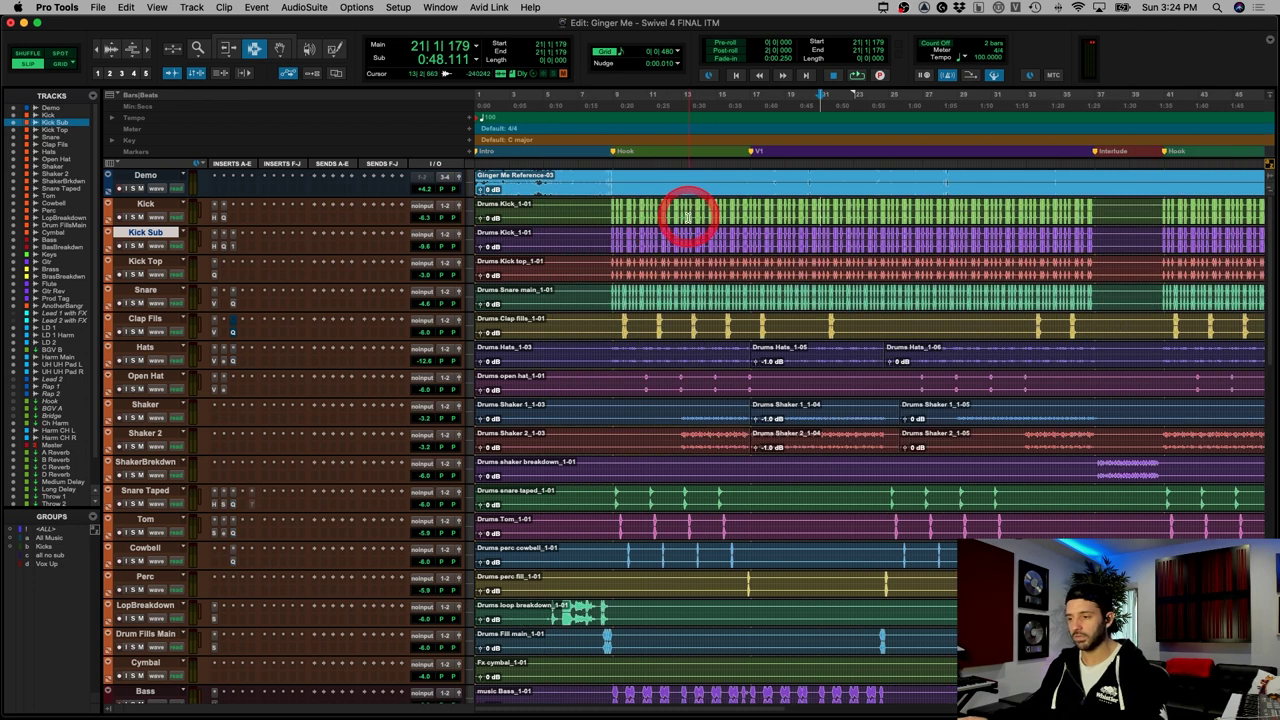
{"action": "left_click", "coordinate": [598, 214]}
{"action": "key", "text": "Tab"}
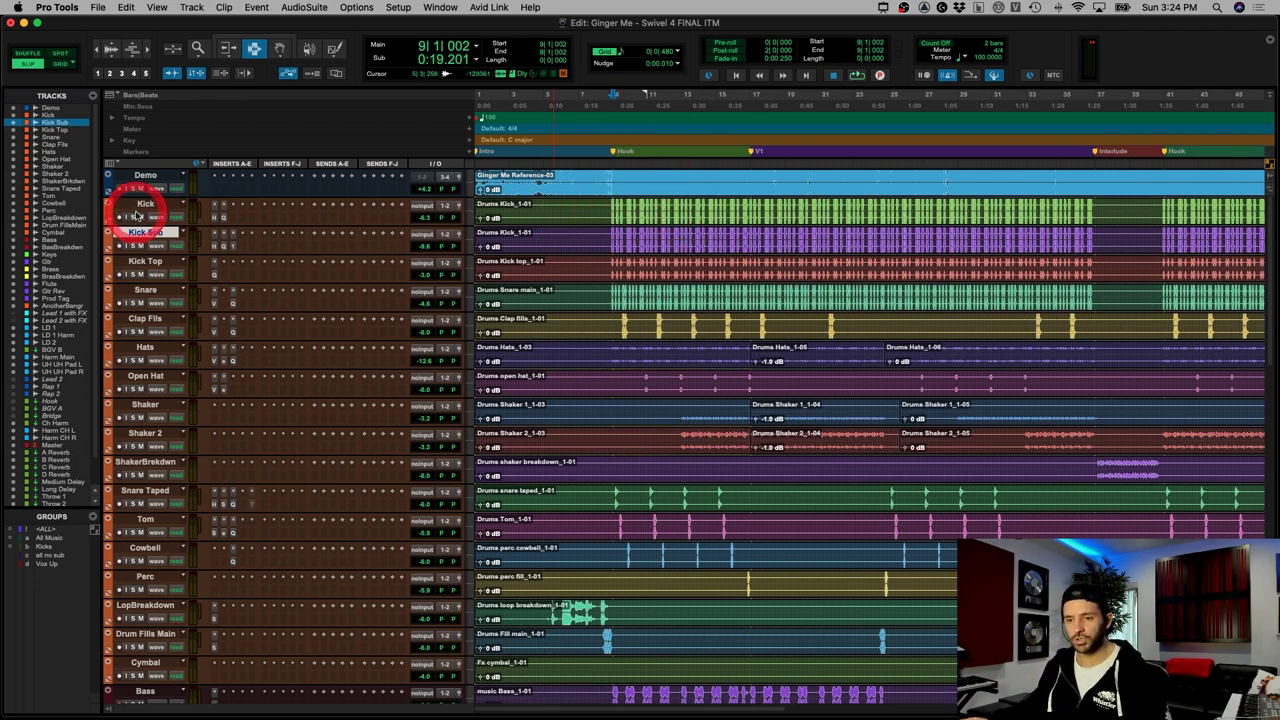
Step: Play the soloed Kick from the first hook with its inserts bypassed, then place the cursor just before the hook
{"action": "left_click", "coordinate": [596, 210]}
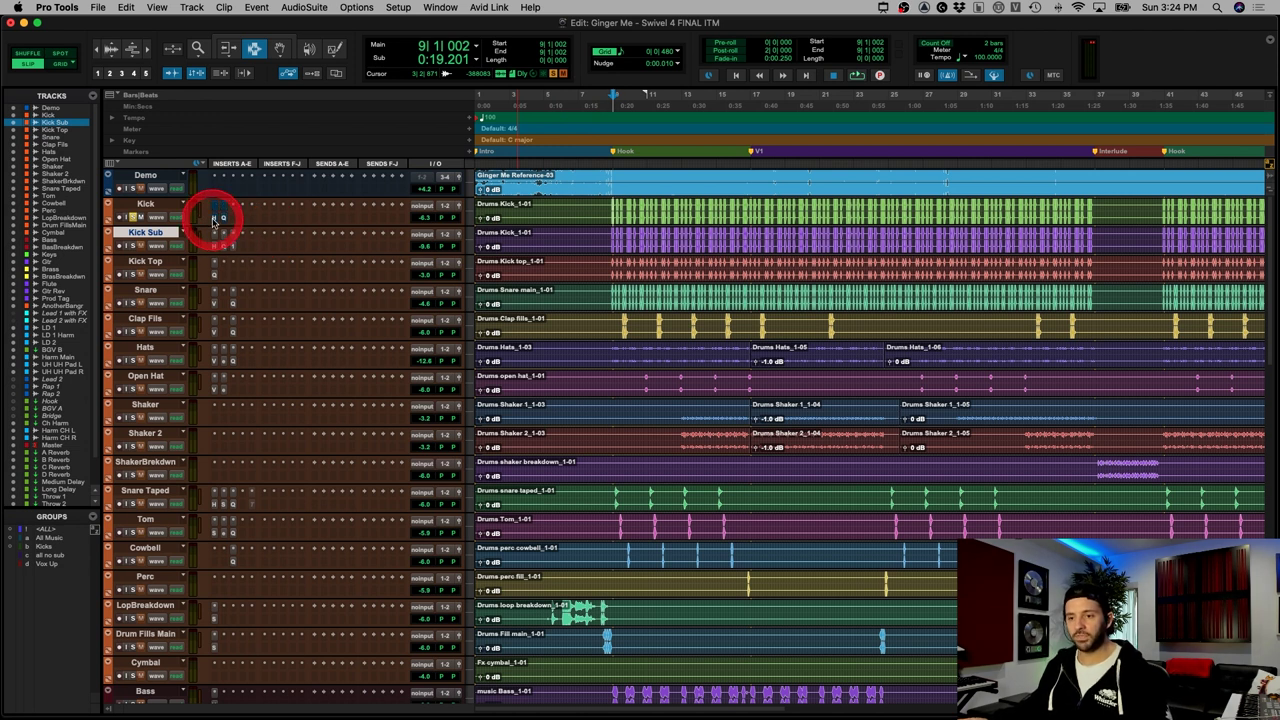
{"action": "key", "text": "space"}
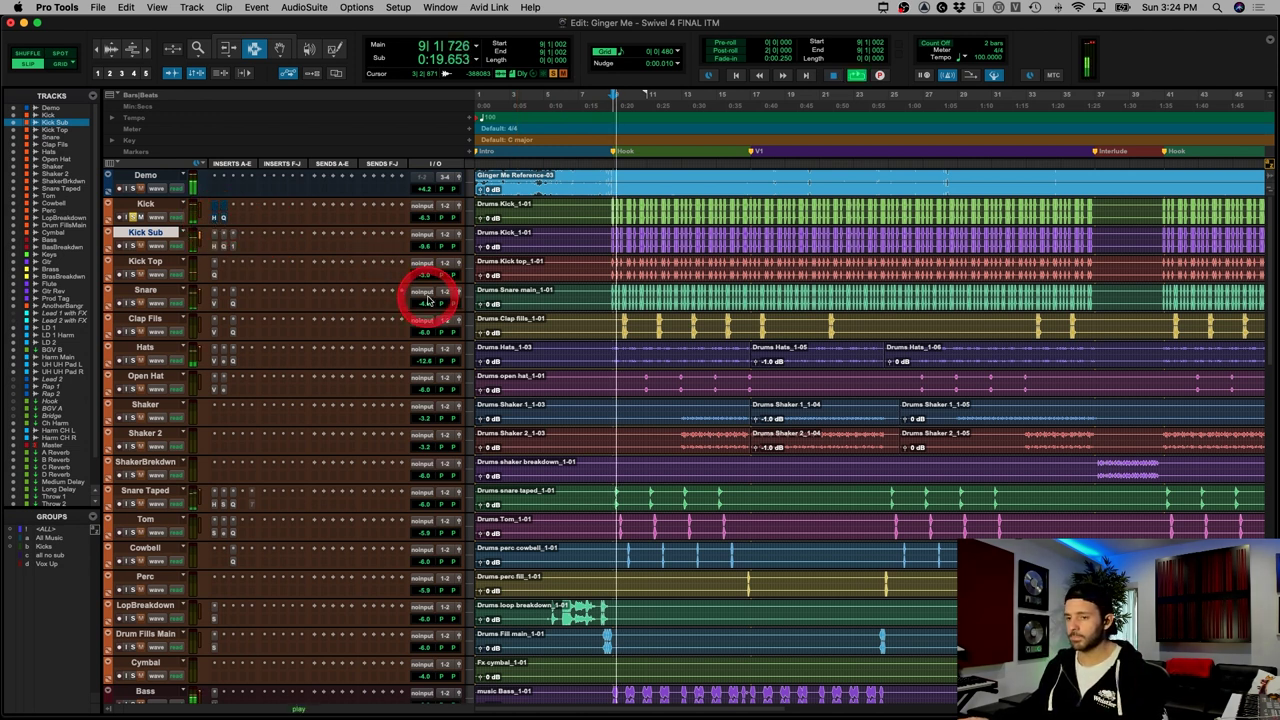
{"action": "scroll", "coordinate": [520, 282], "scroll_direction": "up", "scroll_amount": 2}
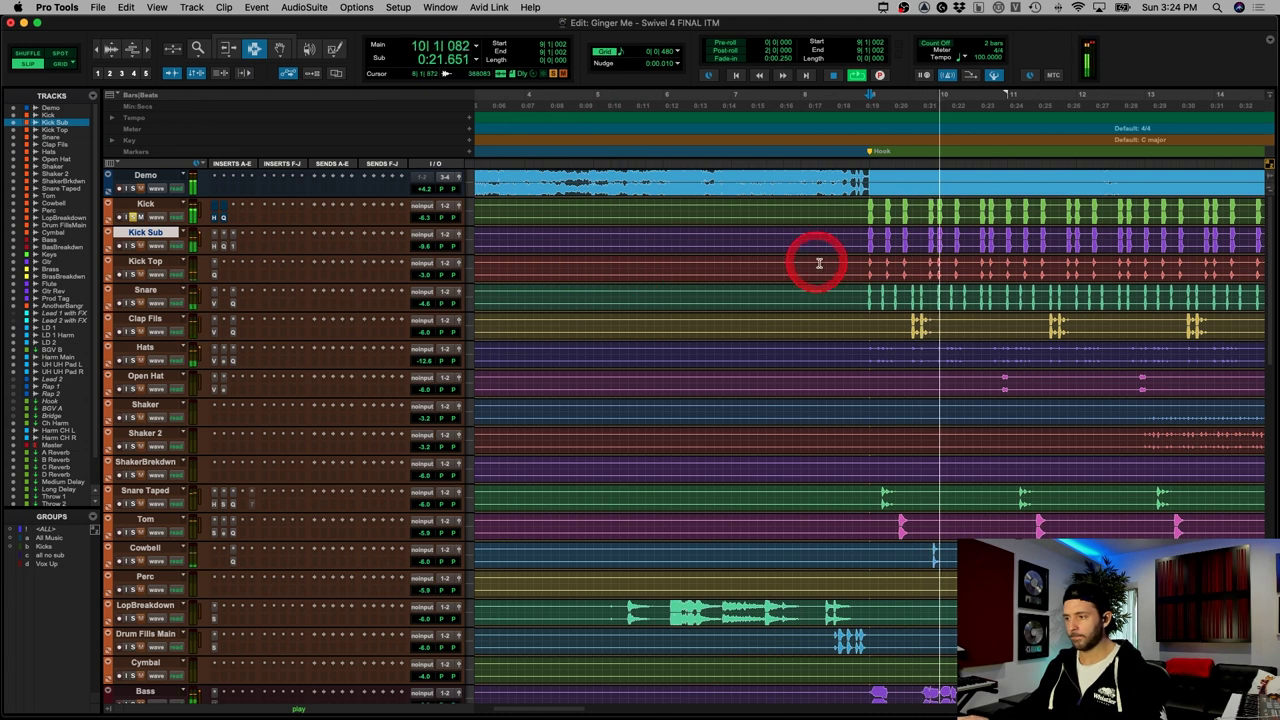
{"action": "key", "text": "space"}
{"action": "key", "text": "super+bracketright"}
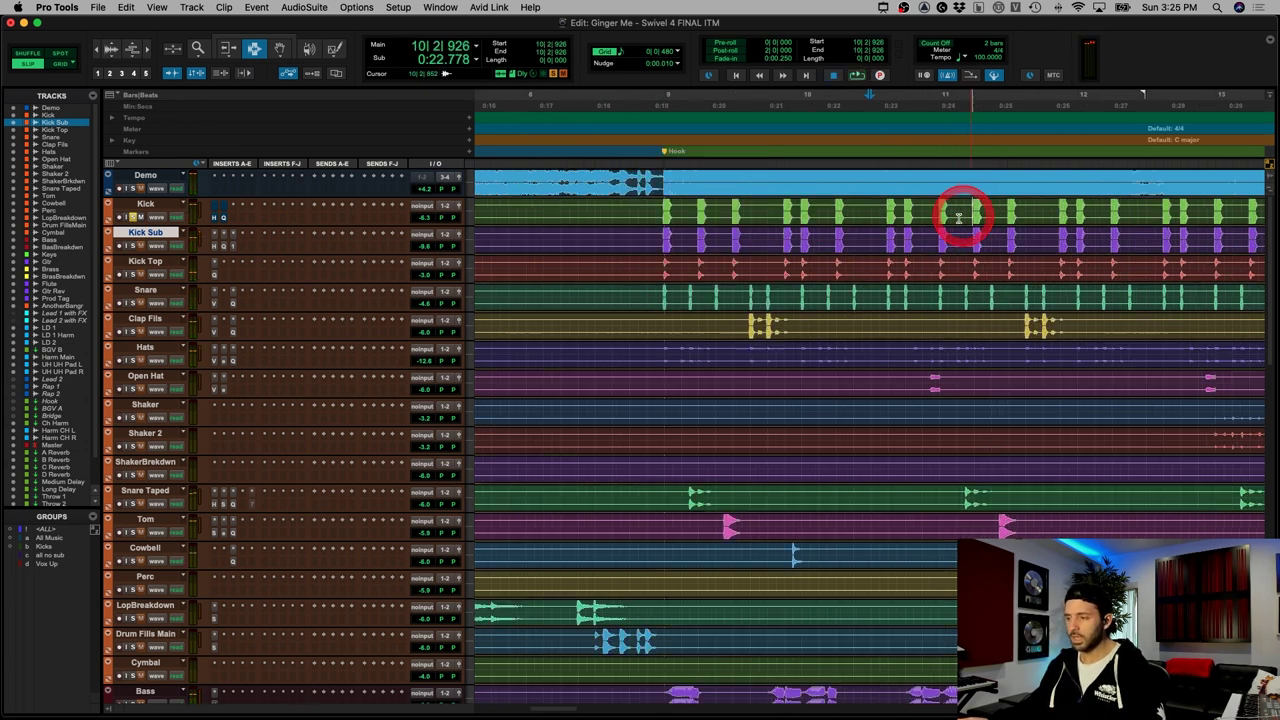
{"action": "left_click", "coordinate": [655, 207]}
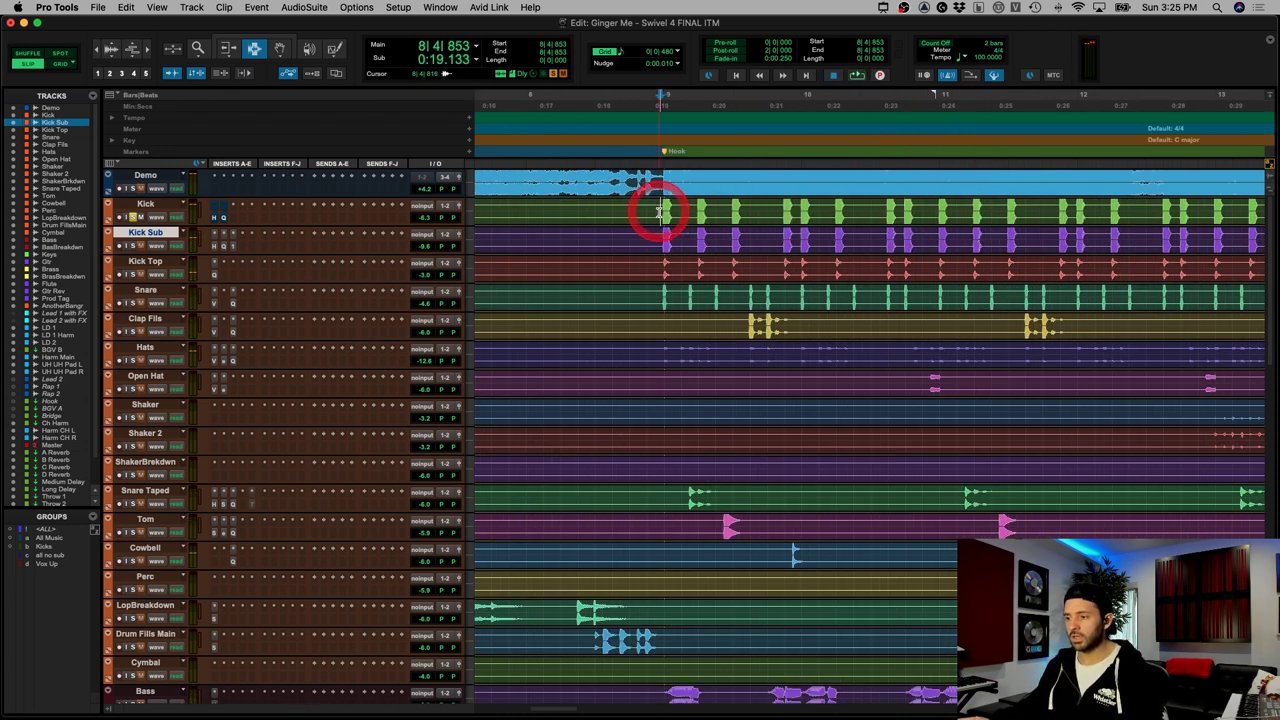
Step: Inspect the Kick track's H-Comp compressor and the three EQ bands of its FabFilter Pro-Q 3, then close the plugin window
{"action": "left_click", "coordinate": [213, 222]}
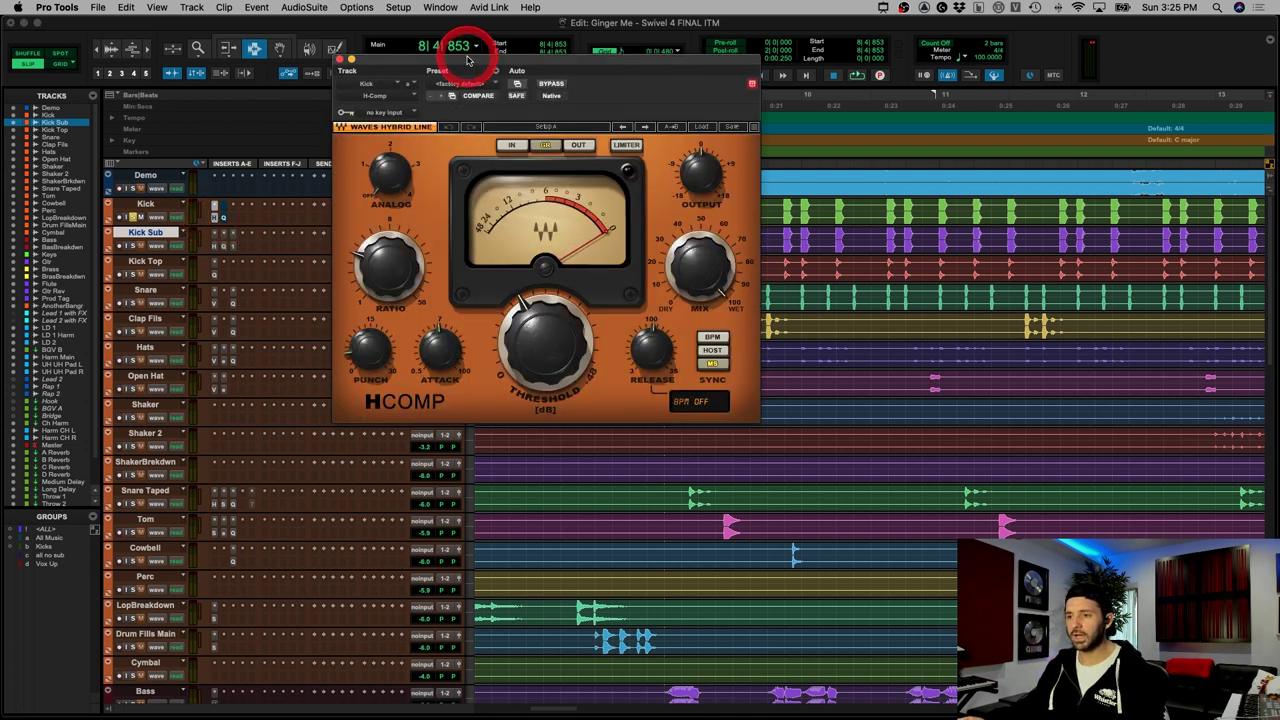
{"action": "left_click_drag", "start_coordinate": [457, 49], "coordinate": [379, 46]}
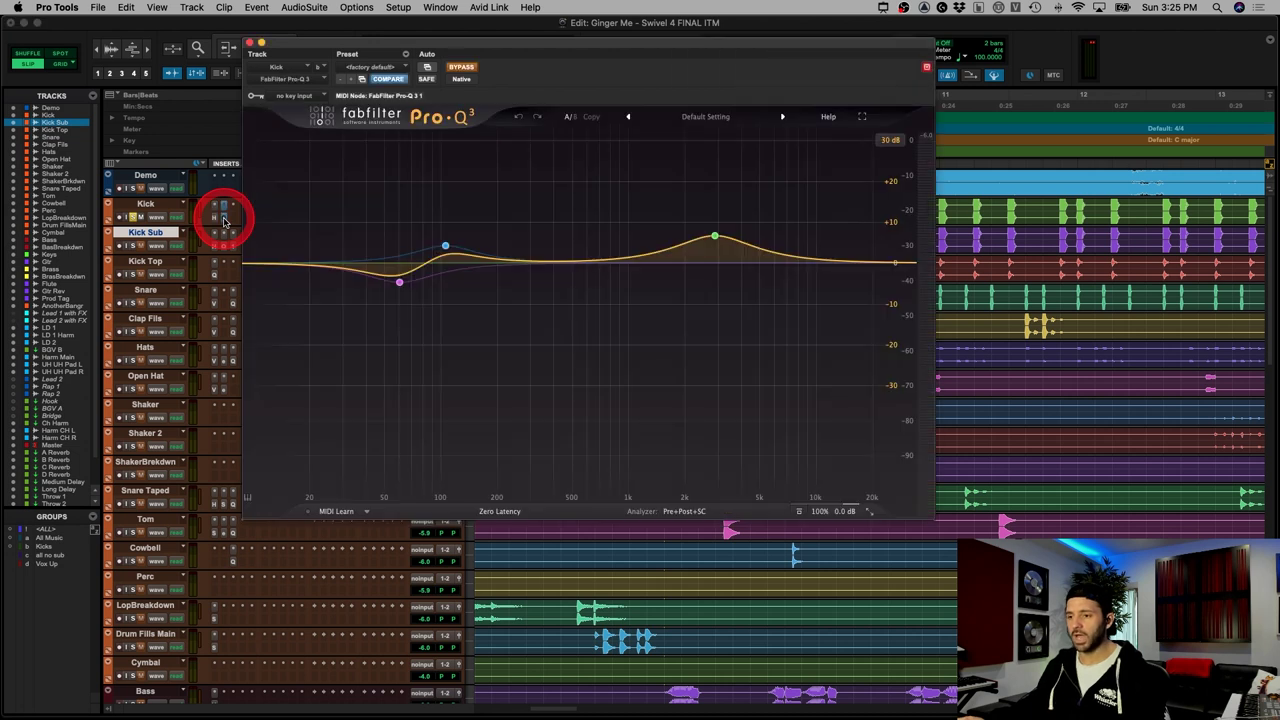
{"action": "left_click", "coordinate": [716, 238]}
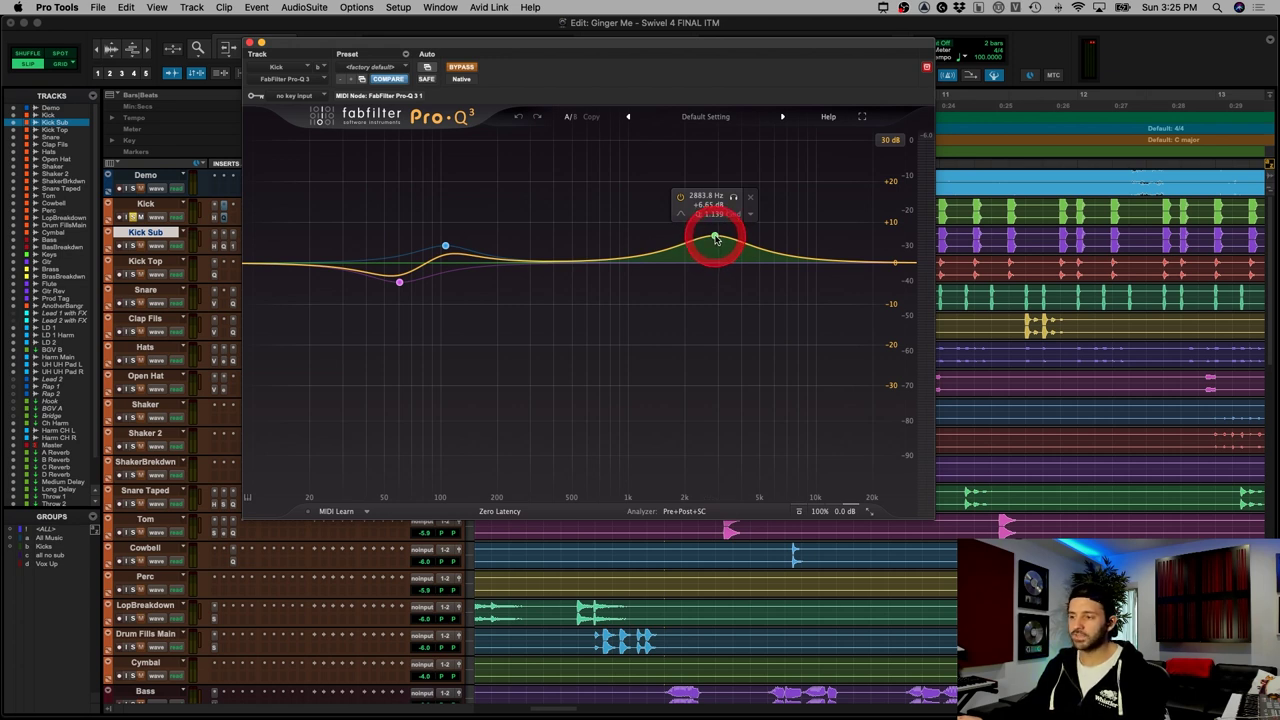
{"action": "left_click", "coordinate": [399, 283]}
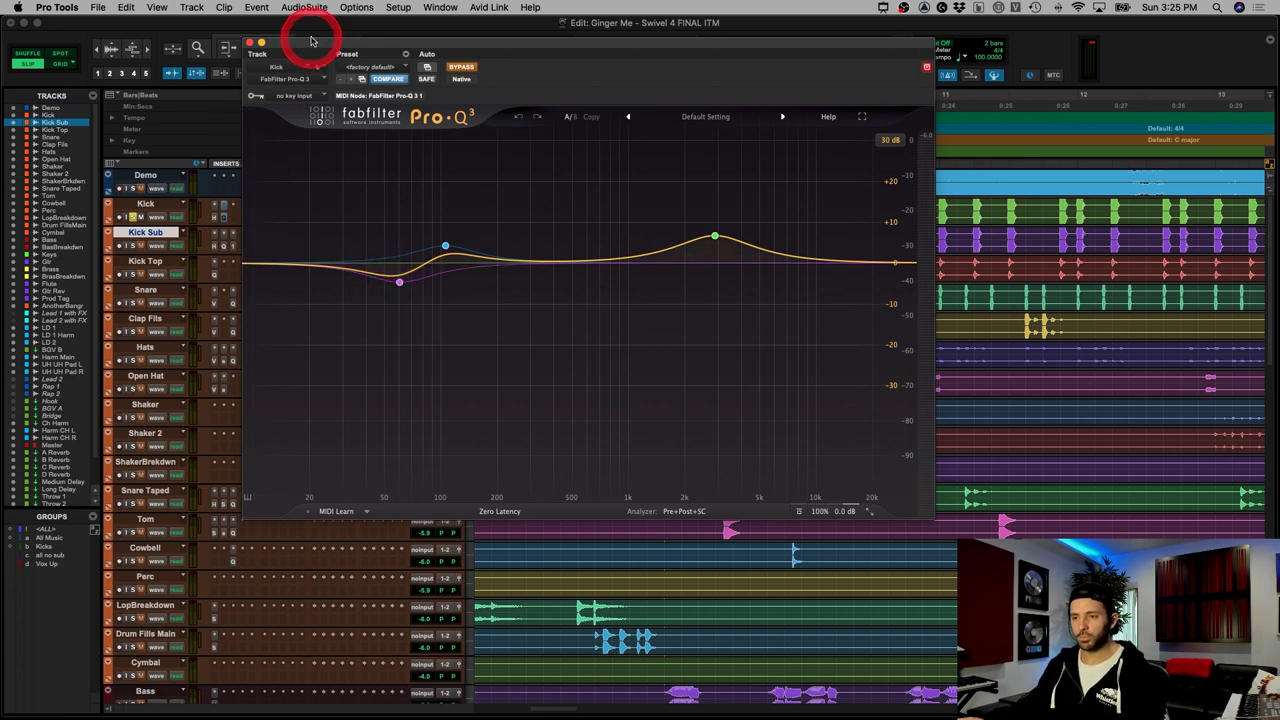
{"action": "left_click_drag", "start_coordinate": [309, 40], "coordinate": [369, 32]}
{"action": "left_click", "coordinate": [459, 274]}
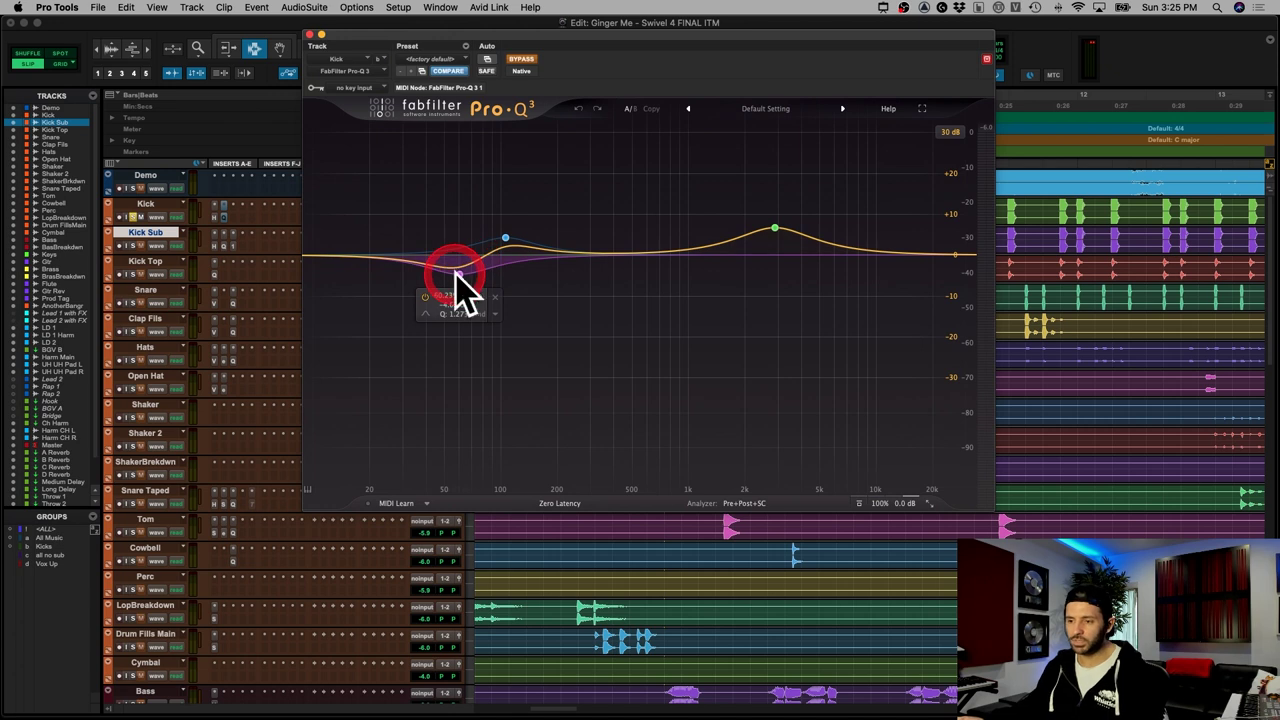
{"action": "left_click", "coordinate": [506, 241]}
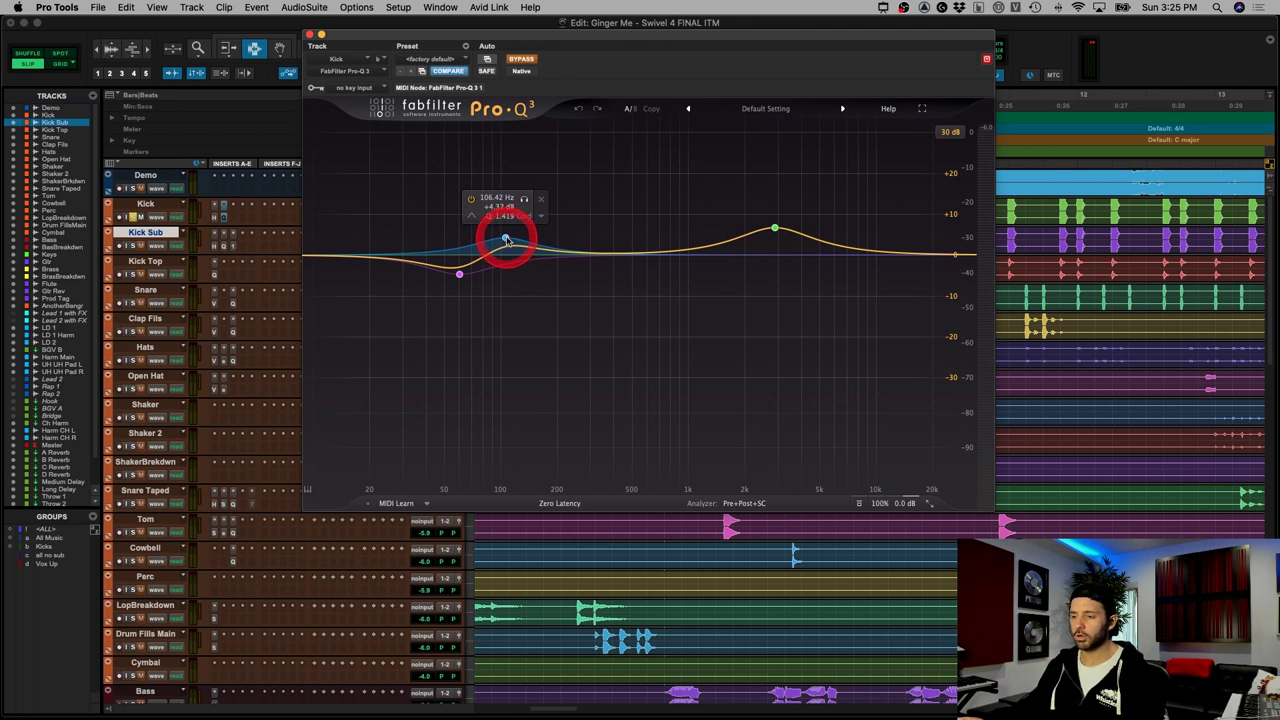
{"action": "left_click_drag", "start_coordinate": [506, 241], "coordinate": [505, 239]}
{"action": "left_click", "coordinate": [310, 35]}
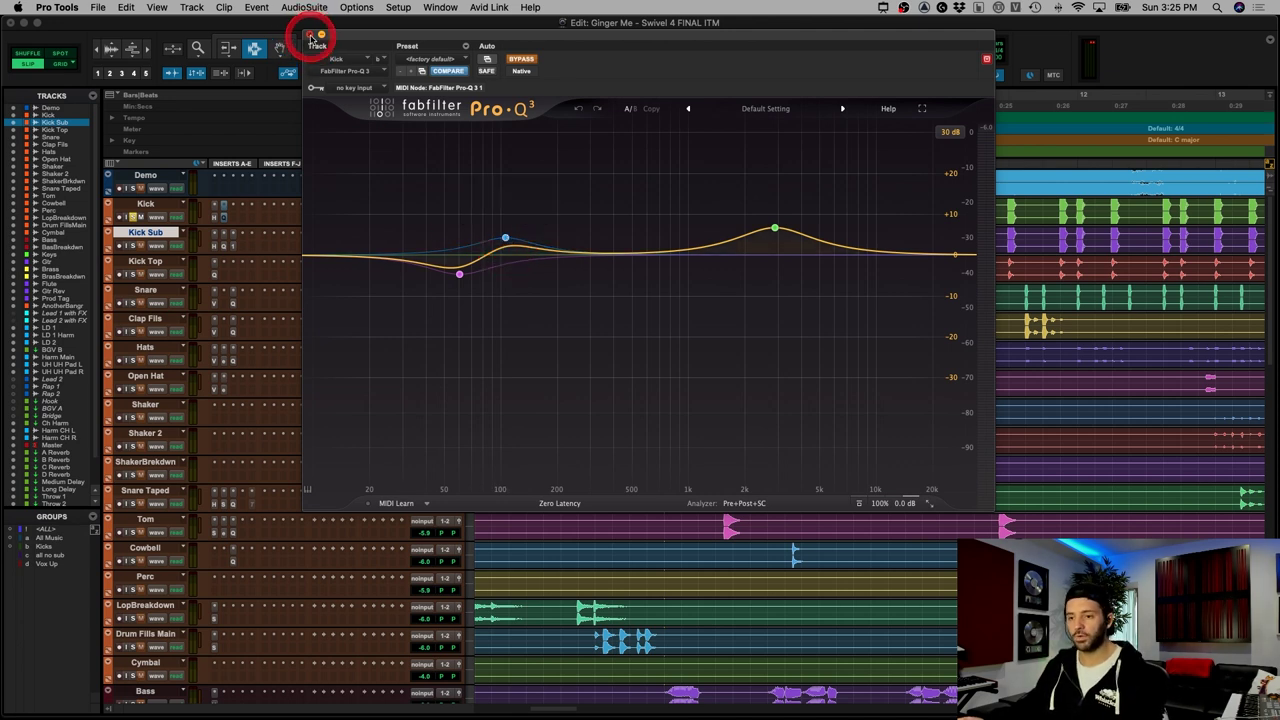
Step: Compare the soloed Kick from the first hook with its H-Comp and Pro-Q 3 inserts active and bypassed, leaving them active
{"action": "left_click", "coordinate": [225, 218]}
{"action": "left_click", "coordinate": [661, 208]}
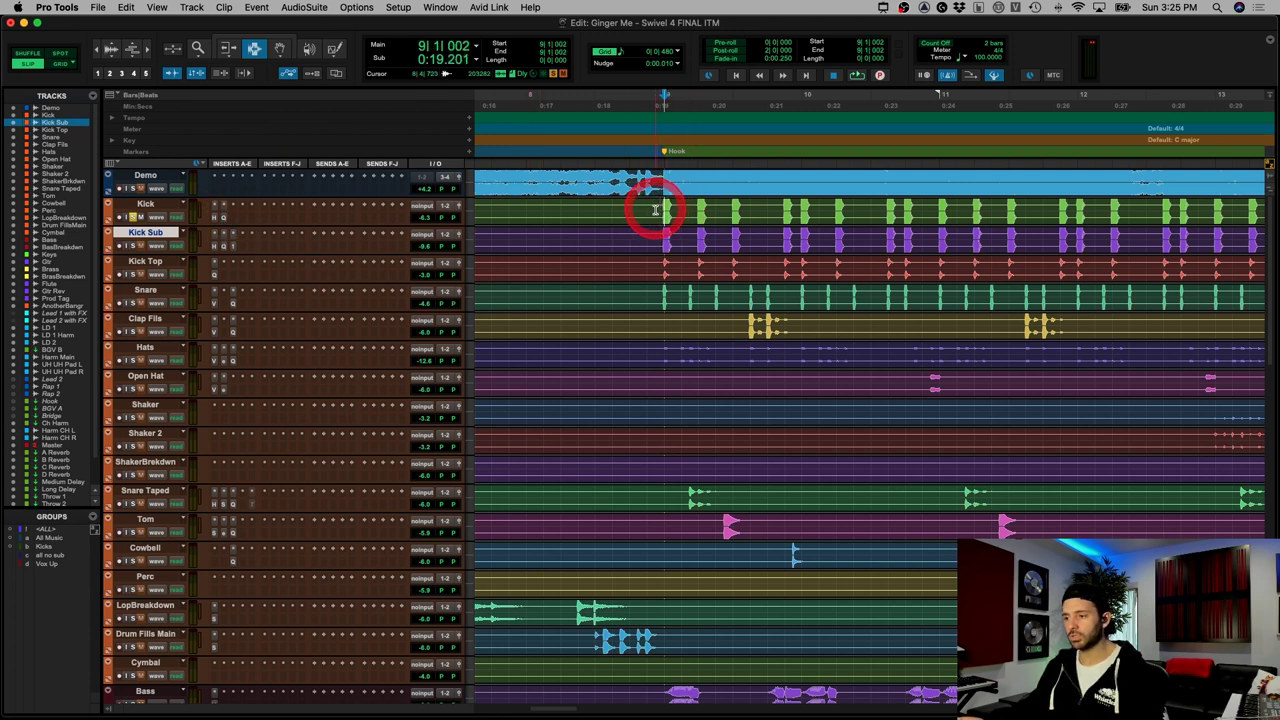
{"action": "key", "text": "space"}
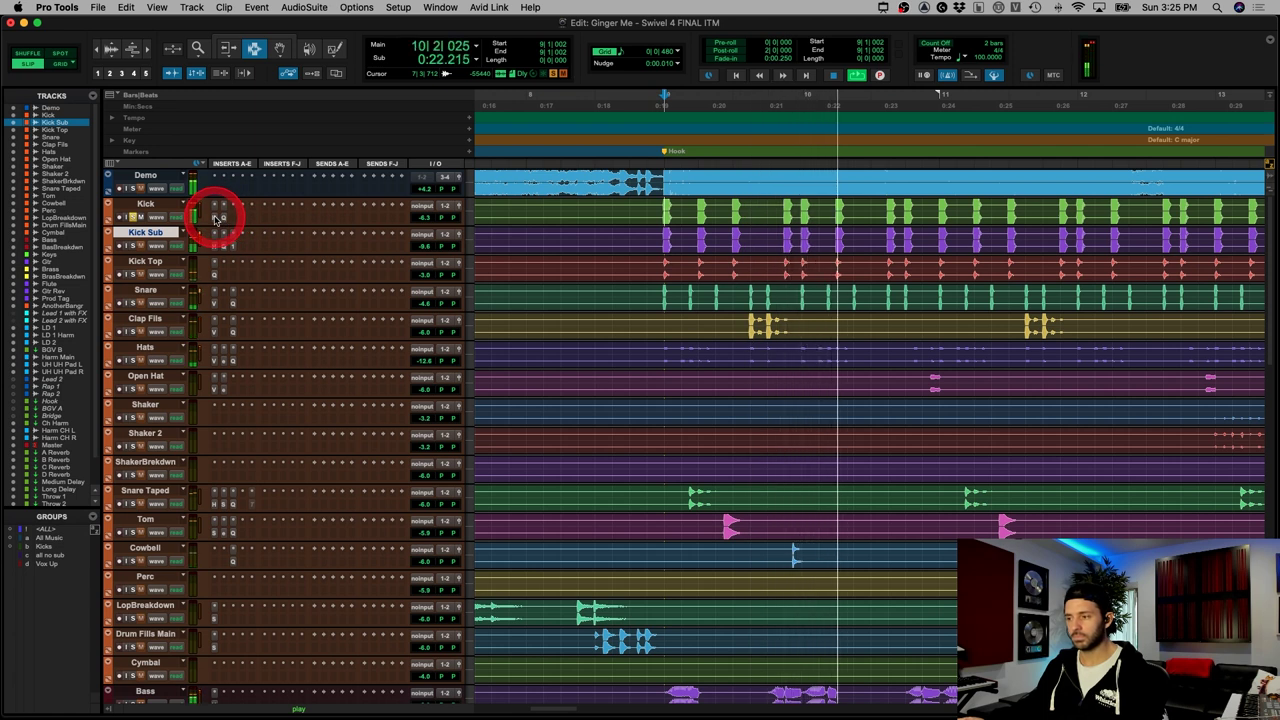
{"action": "key", "text": "space"}
{"action": "key", "text": "space"}
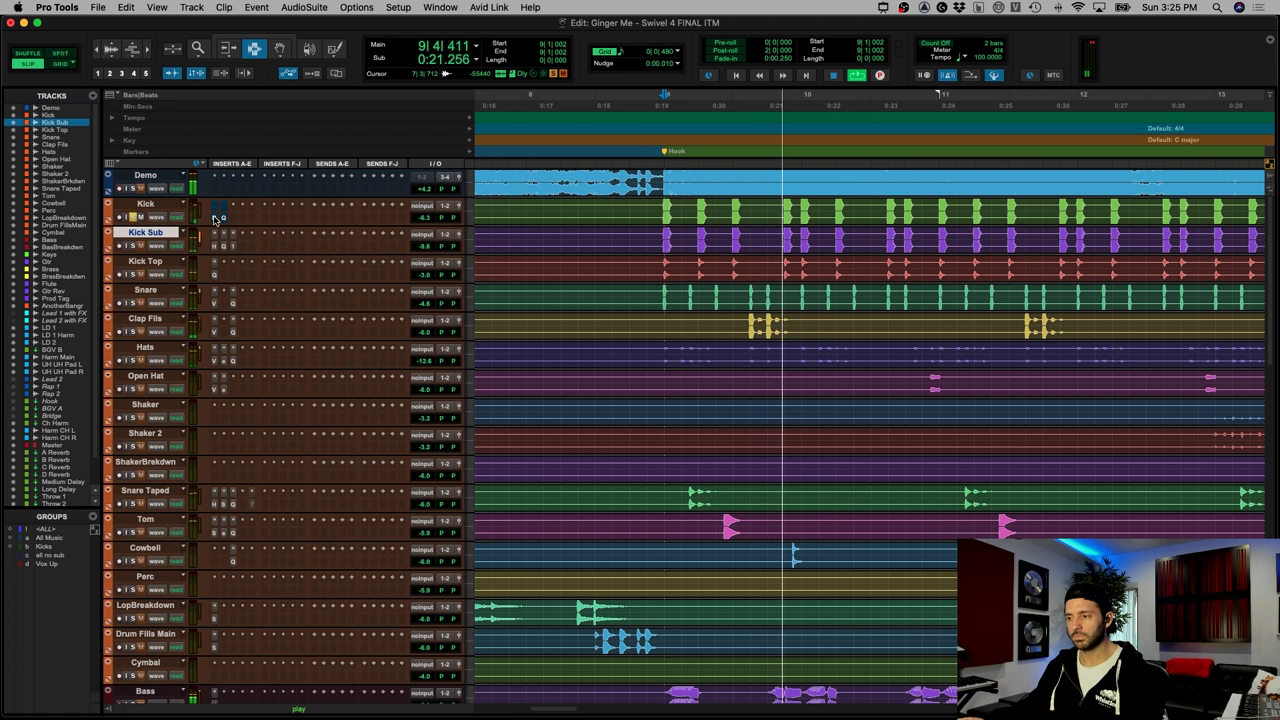
{"action": "key", "text": "space"}
{"action": "key", "text": "space"}
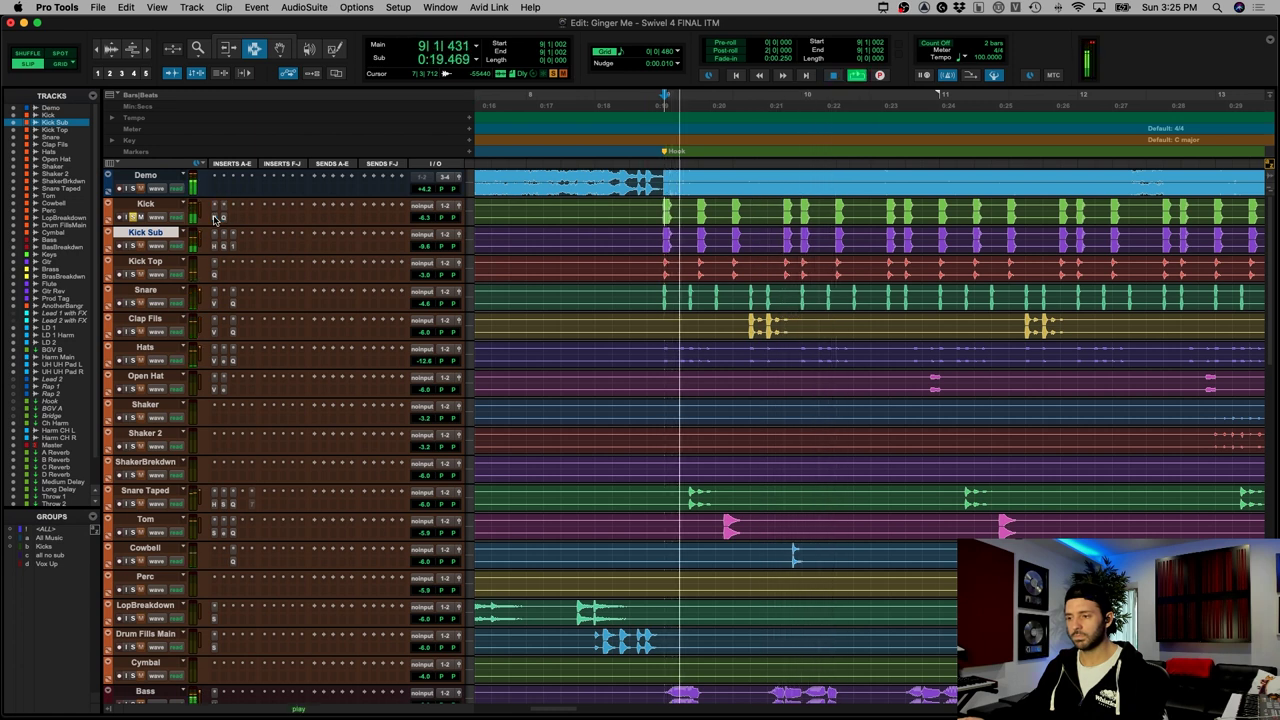
{"action": "key", "text": "space"}
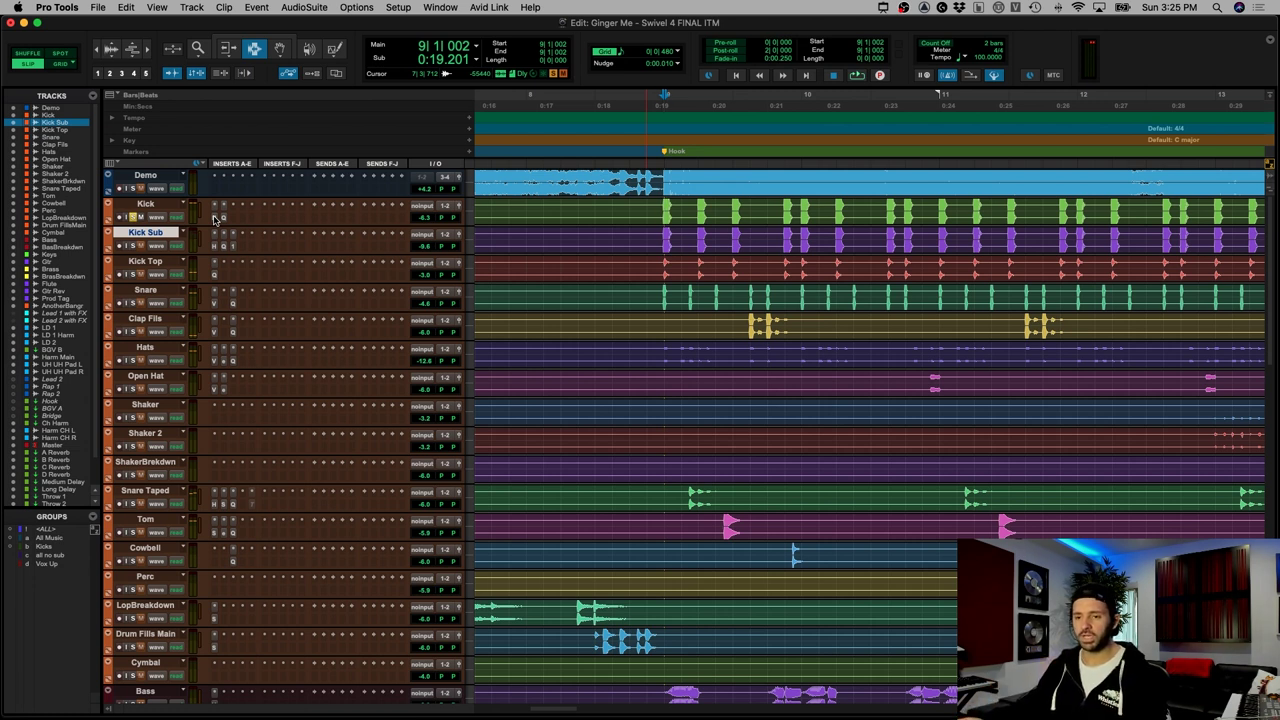
Step: Highlight ranges of Kick hits around the start of the first hook, then select the entire Kick Sub clip
{"action": "left_click_drag", "start_coordinate": [644, 208], "coordinate": [817, 208]}
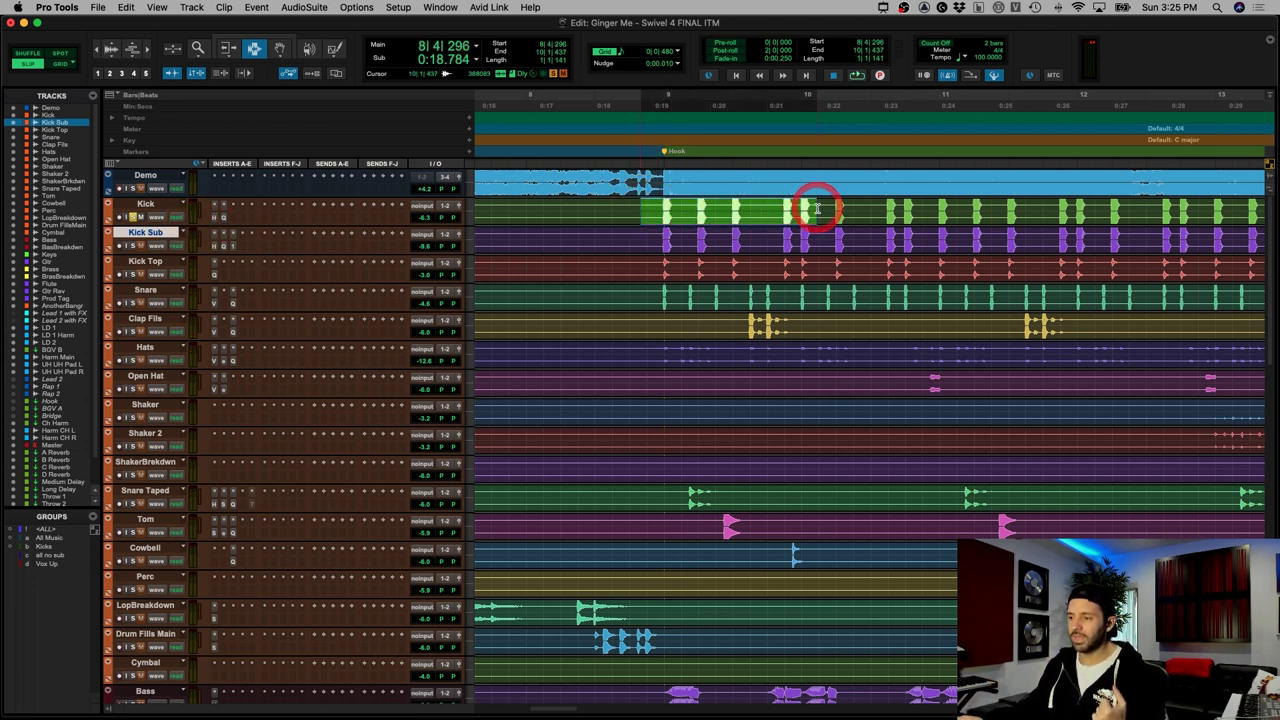
{"action": "left_click", "coordinate": [630, 212]}
{"action": "left_click_drag", "start_coordinate": [636, 212], "coordinate": [788, 208]}
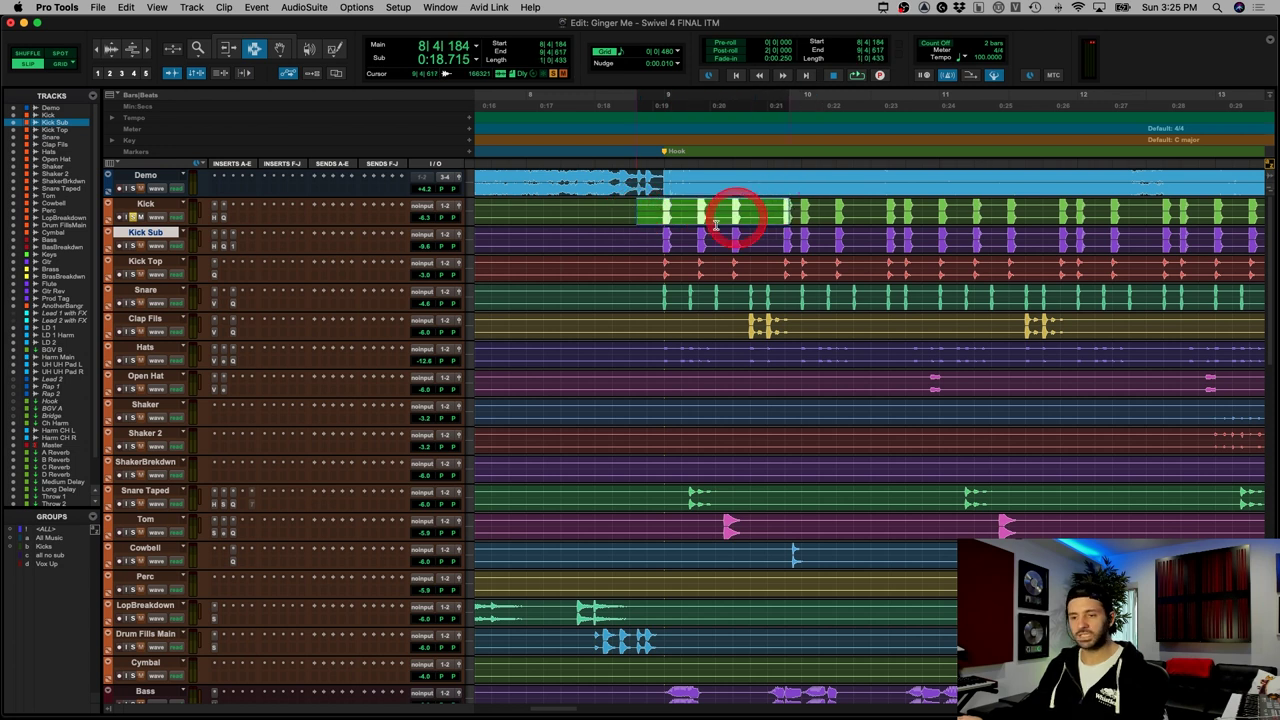
{"action": "double_click", "coordinate": [679, 232]}
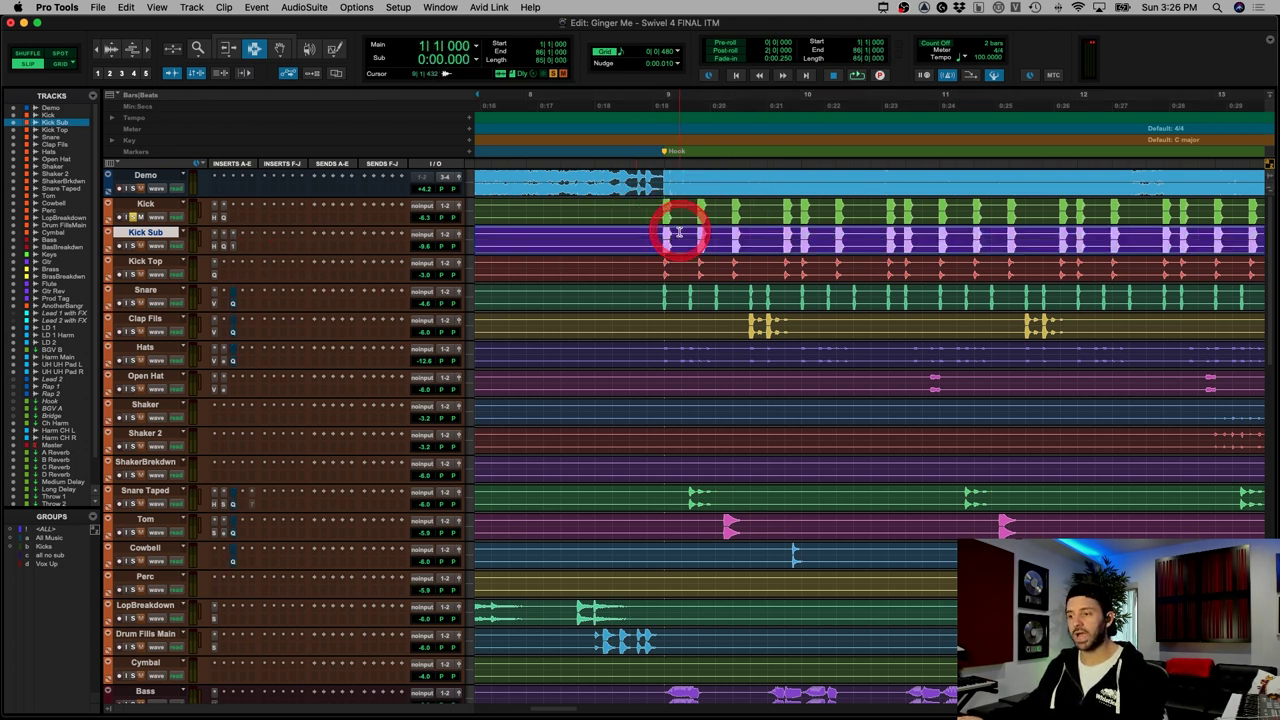
Step: Switch the solo from Kick to Kick Sub and place the cursor just before the first hook
{"action": "left_click_drag", "start_coordinate": [131, 218], "coordinate": [138, 241]}
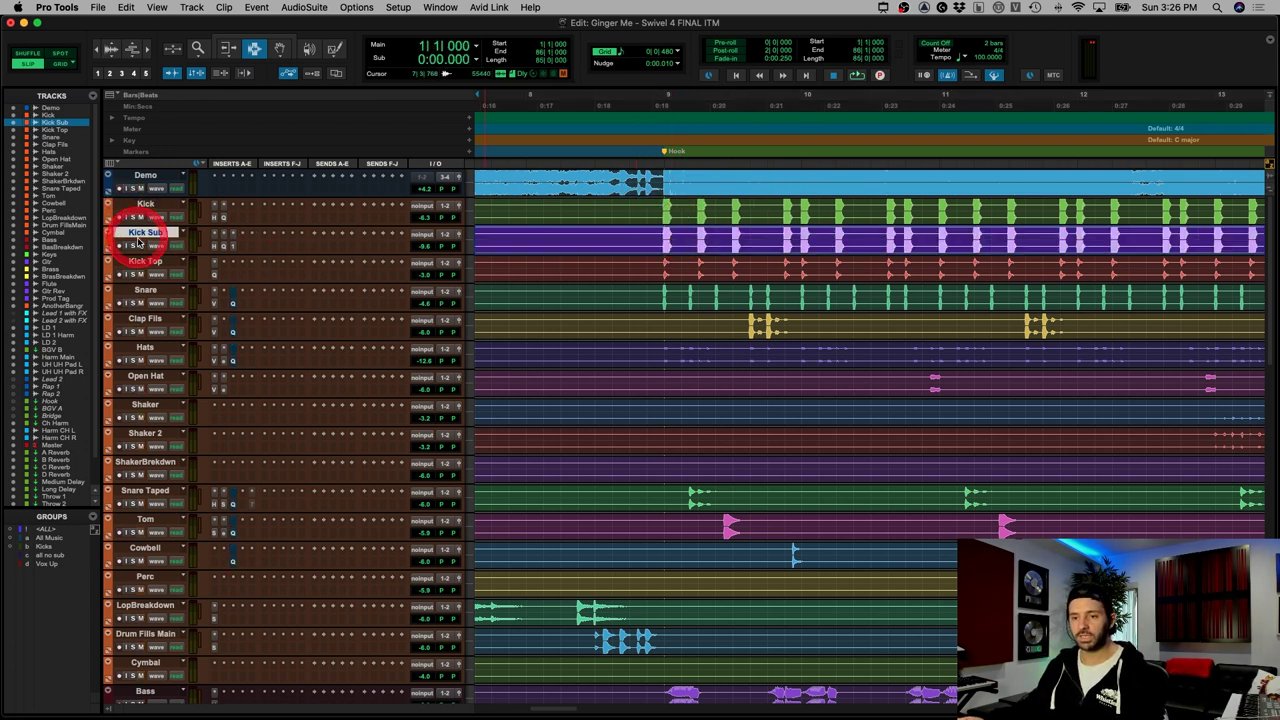
{"action": "left_click", "coordinate": [133, 246]}
{"action": "left_click", "coordinate": [653, 241]}
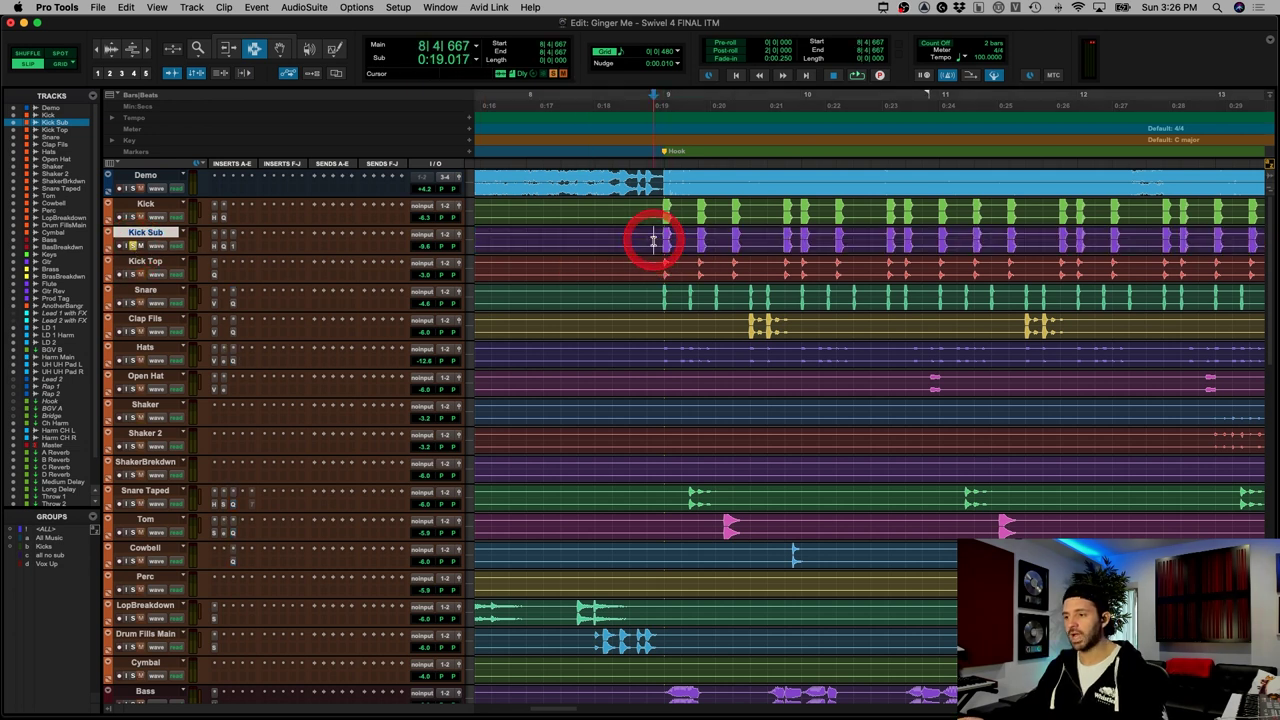
Step: Highlight the Kick hits at the first hook for comparison, then play the soloed Kick Sub from just before the hook
{"action": "left_click_drag", "start_coordinate": [647, 210], "coordinate": [882, 200]}
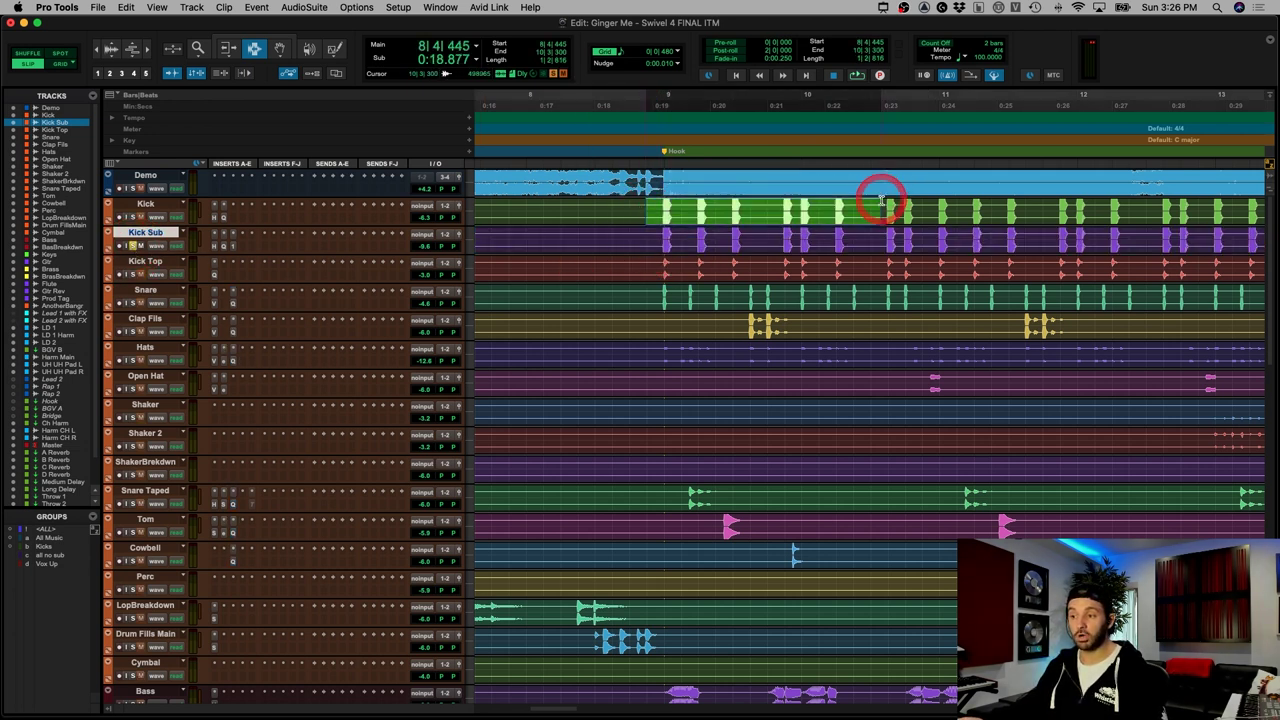
{"action": "left_click", "coordinate": [649, 238]}
{"action": "key", "text": "Tab"}
{"action": "scroll", "coordinate": [649, 238], "scroll_direction": "right", "scroll_amount": 3}
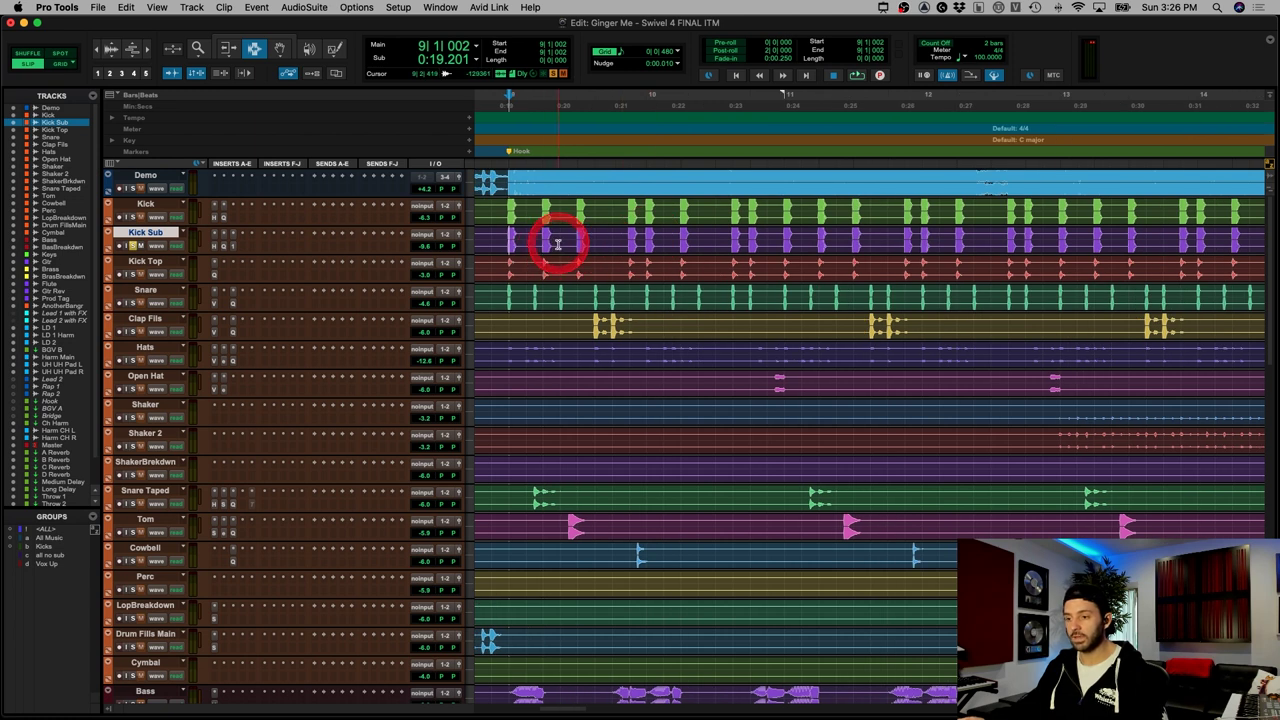
{"action": "scroll", "coordinate": [558, 246], "scroll_direction": "left", "scroll_amount": 3}
{"action": "left_click", "coordinate": [666, 243]}
{"action": "key", "text": "space"}
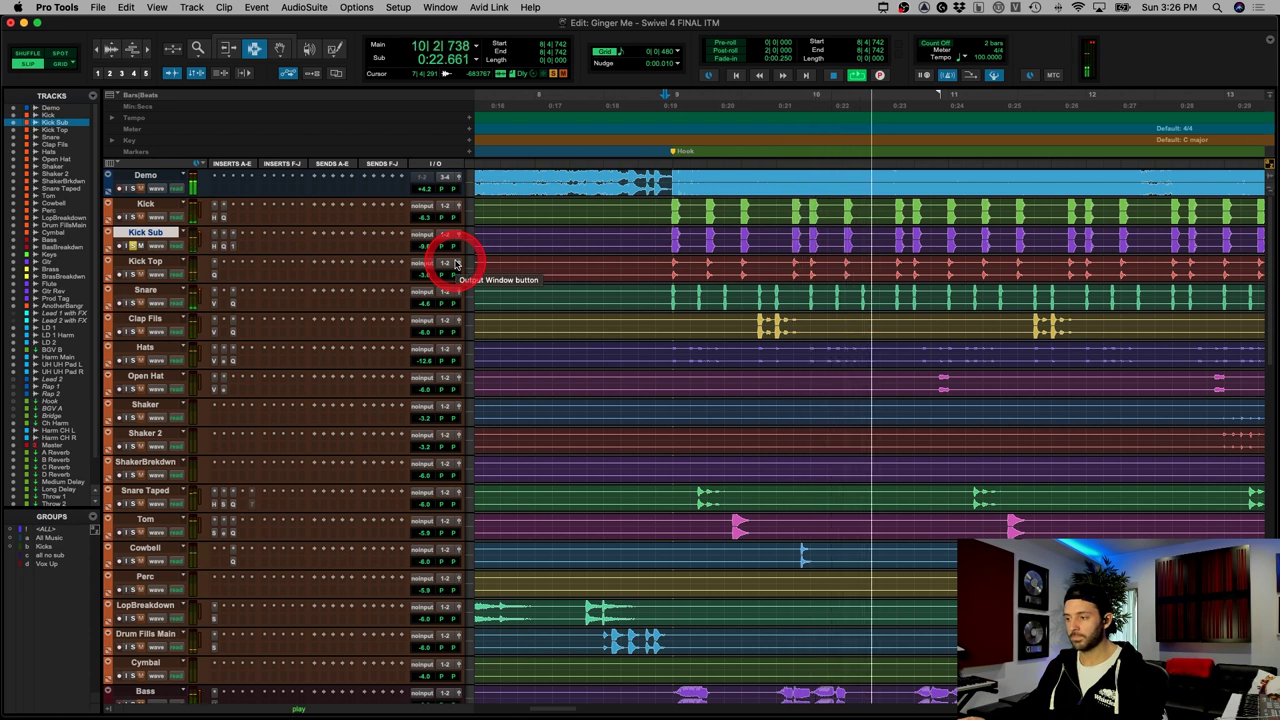
{"action": "key", "text": "space"}
{"action": "left_click", "coordinate": [335, 243]}
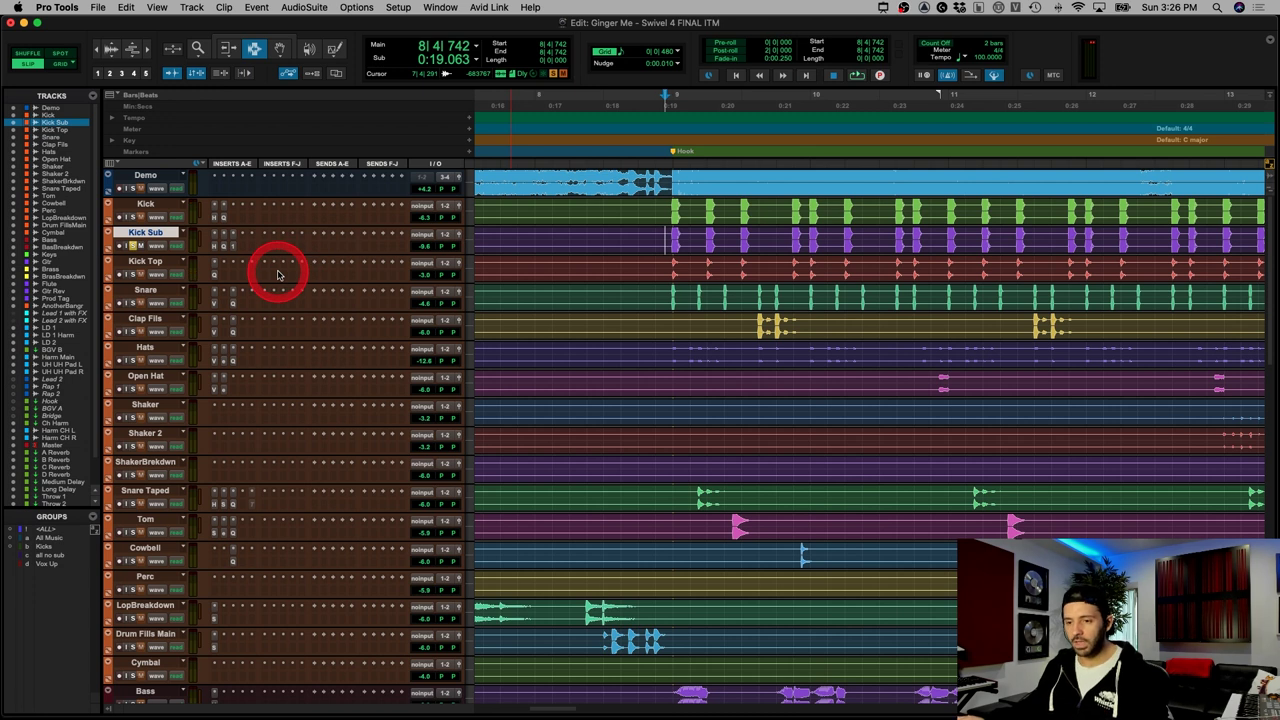
Step: Examine the Kick Sub's H-Comp during playback, then inspect the low-pass filter in its FabFilter Pro-Q 3
{"action": "left_click", "coordinate": [213, 247]}
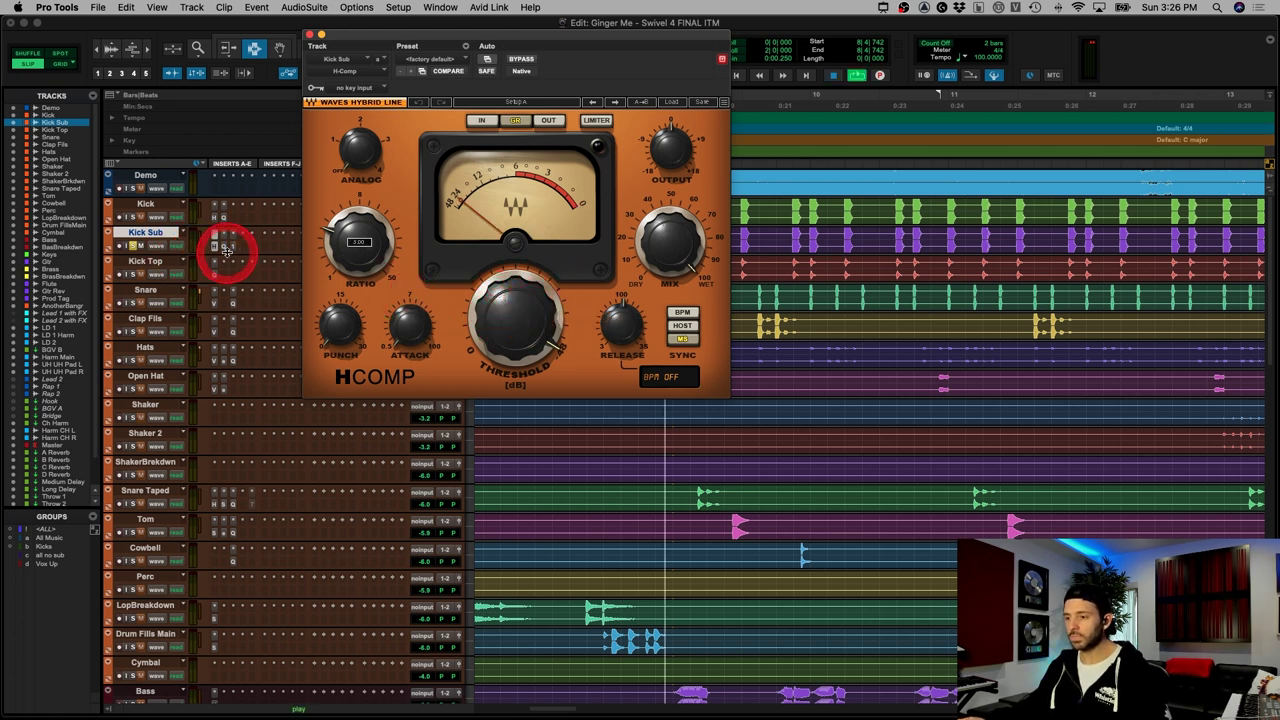
{"action": "key", "text": "space"}
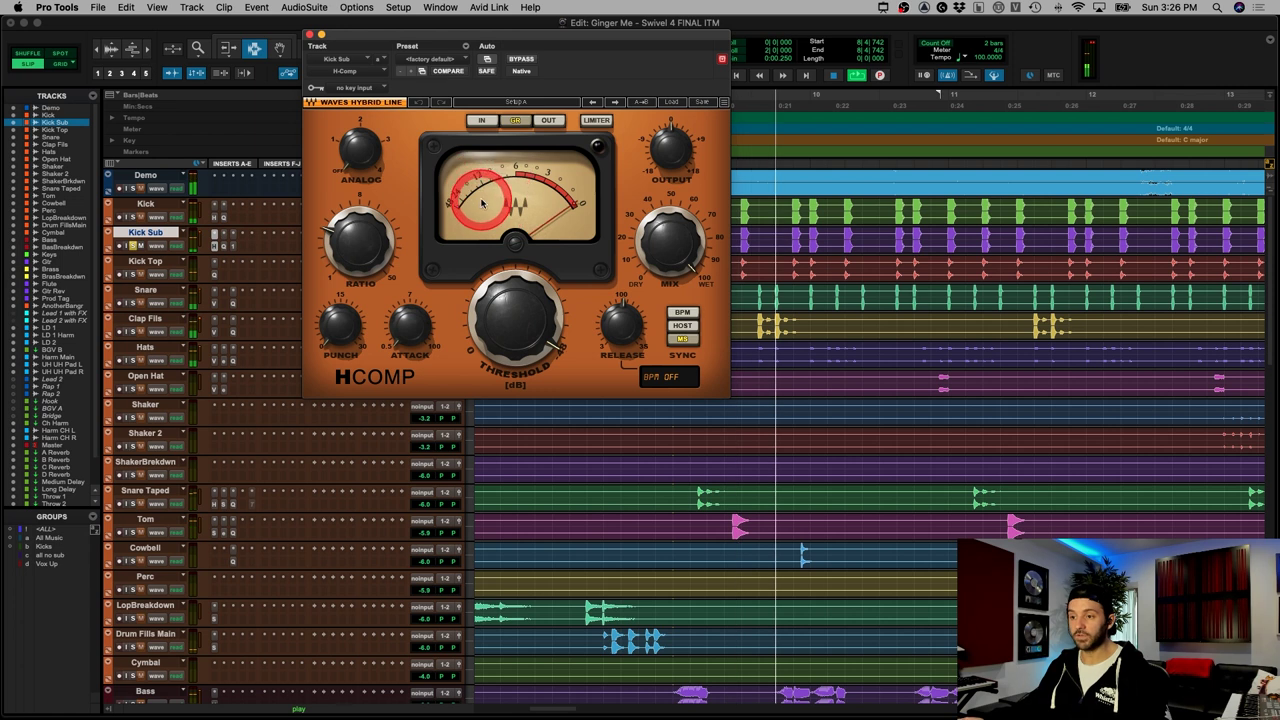
{"action": "left_click", "coordinate": [224, 246]}
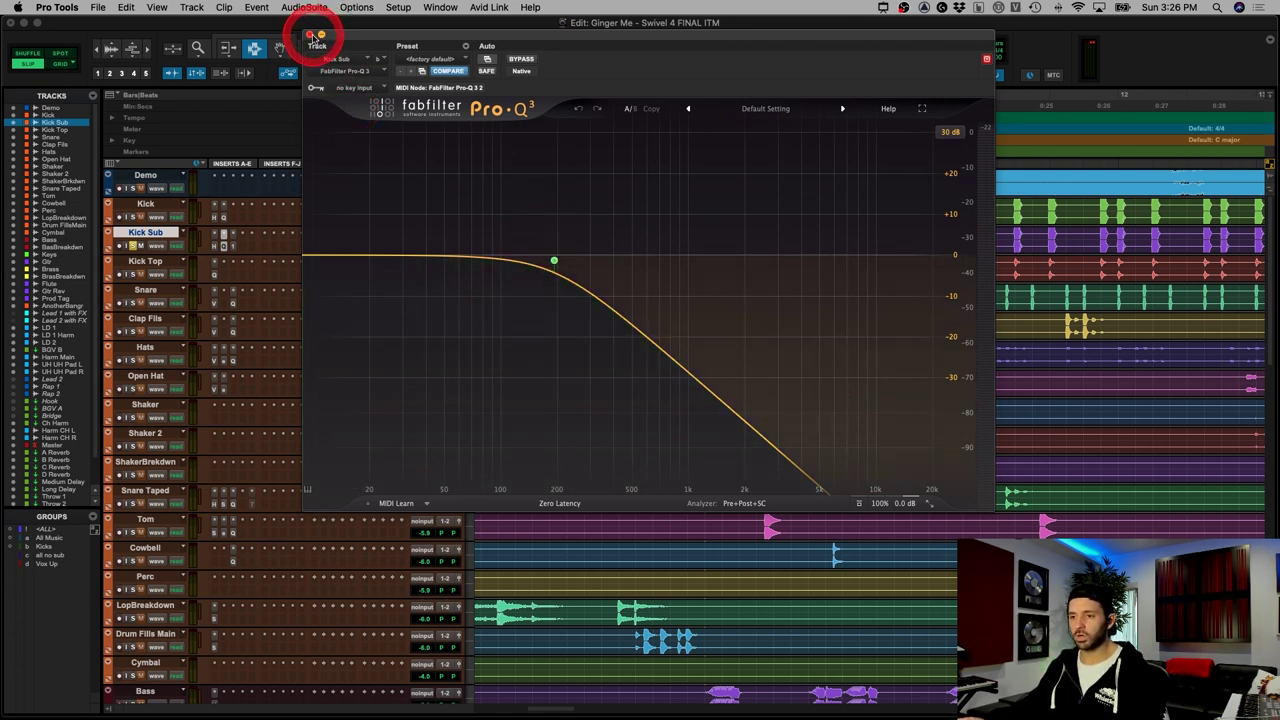
Step: Listen to the soloed Kick Sub with its Pro-Q 3 and the insert after it bypassed
{"action": "left_click", "coordinate": [236, 247]}
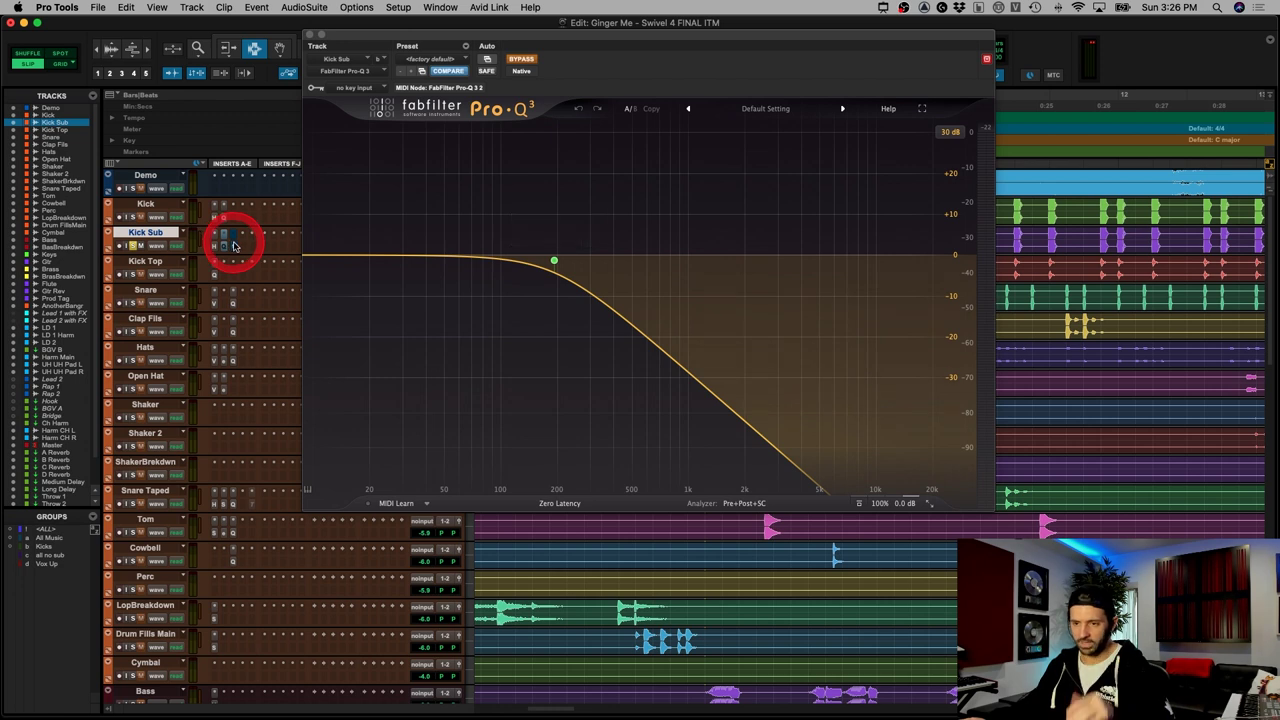
{"action": "left_click", "coordinate": [416, 304]}
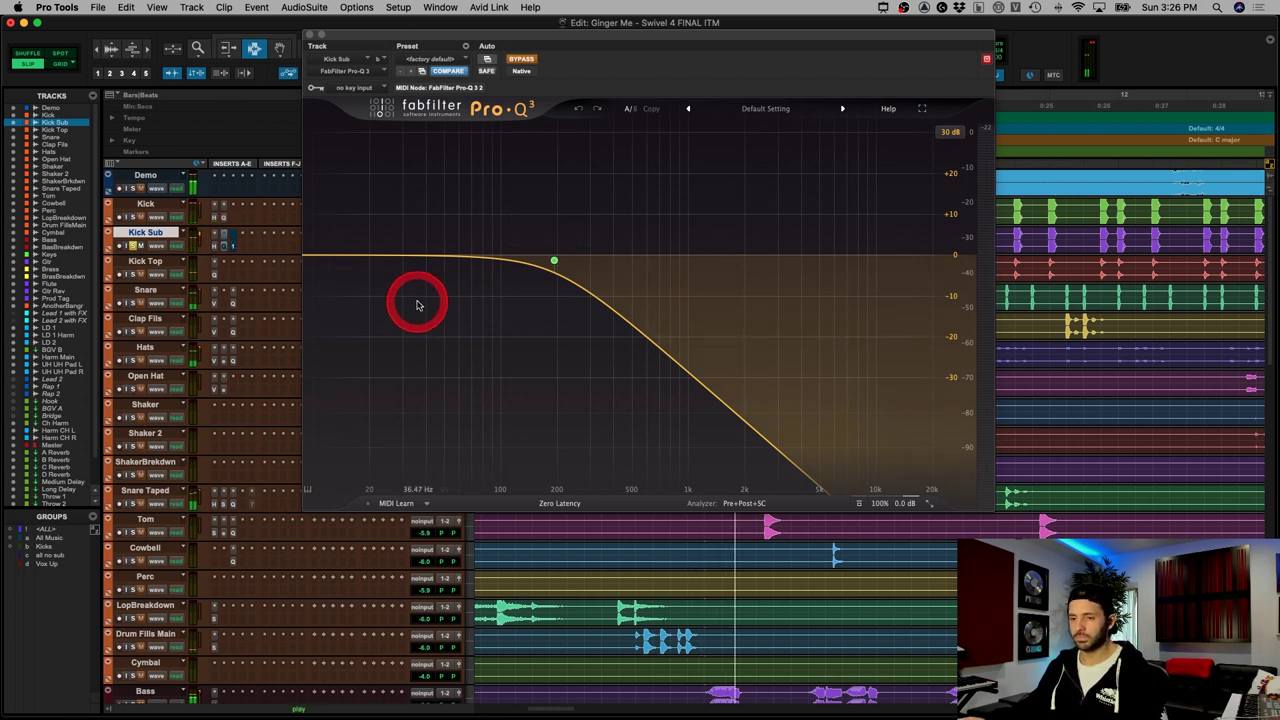
{"action": "left_click", "coordinate": [222, 247]}
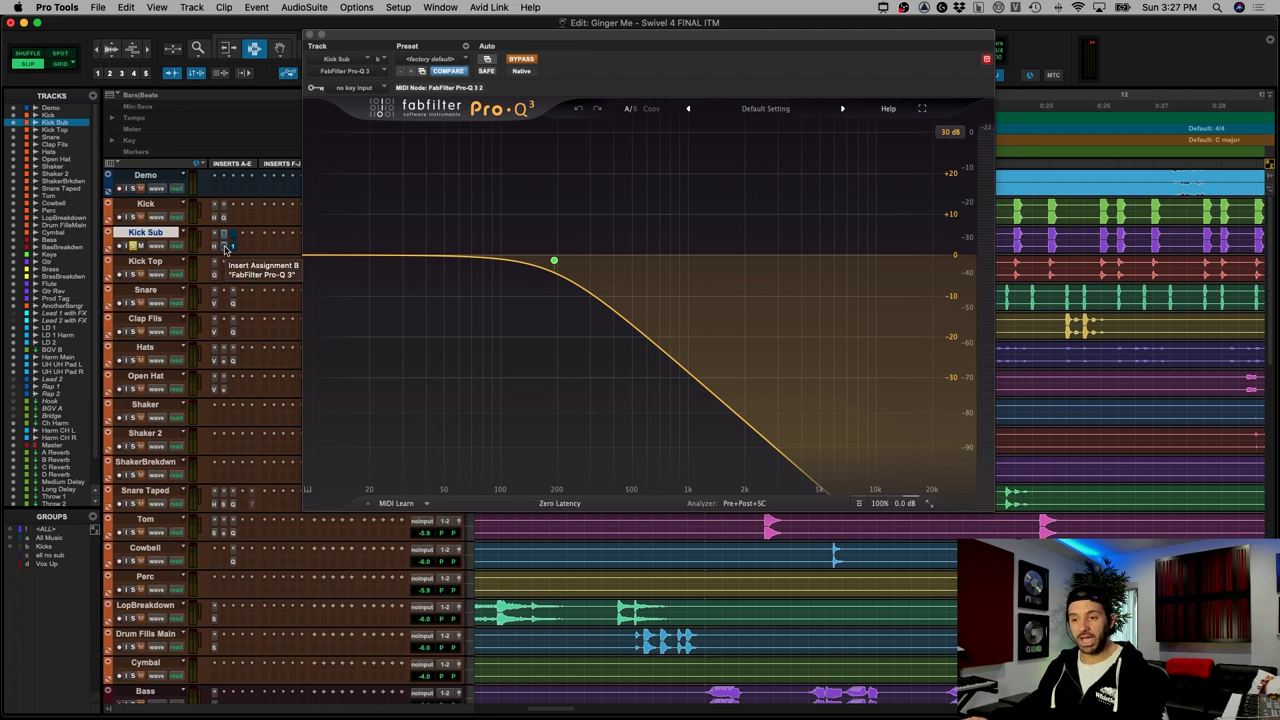
Step: Listen to the soloed Kick Sub with its Pro-Q 3 active, then examine the Attack, Sustain and Mojo settings of its DS-10 Drum Shaper
{"action": "key", "text": "space"}
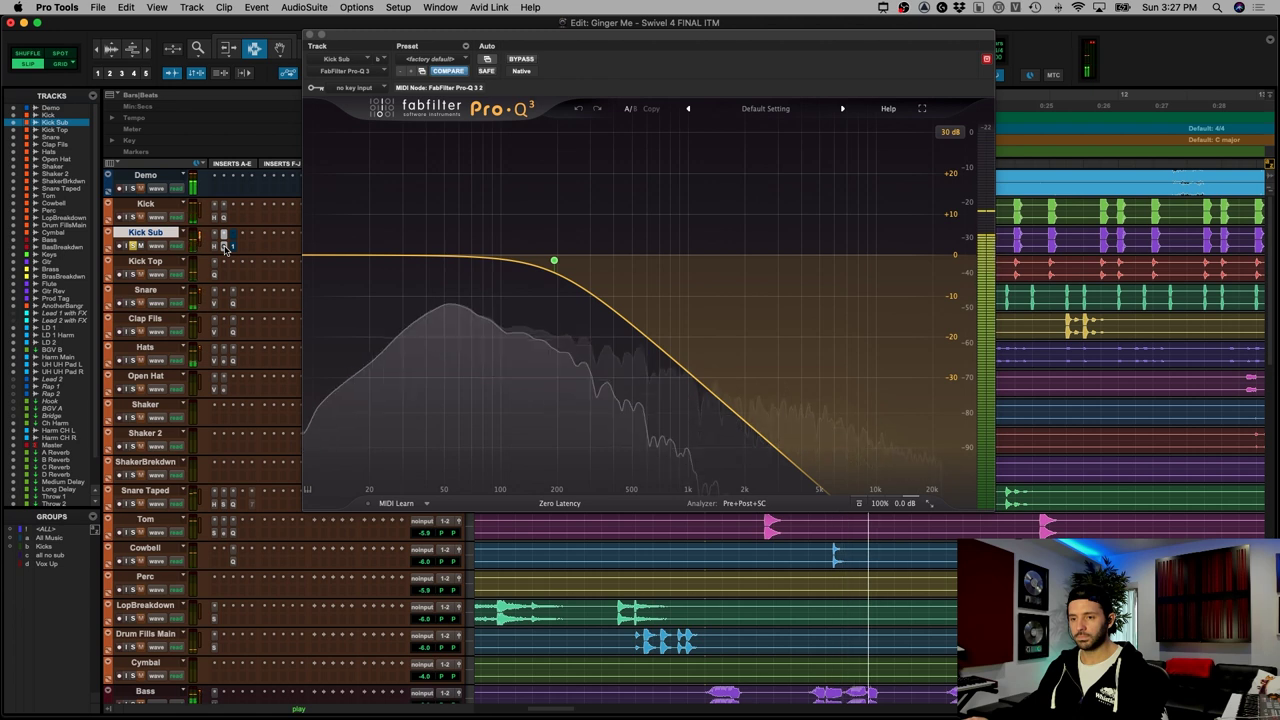
{"action": "key", "text": "space"}
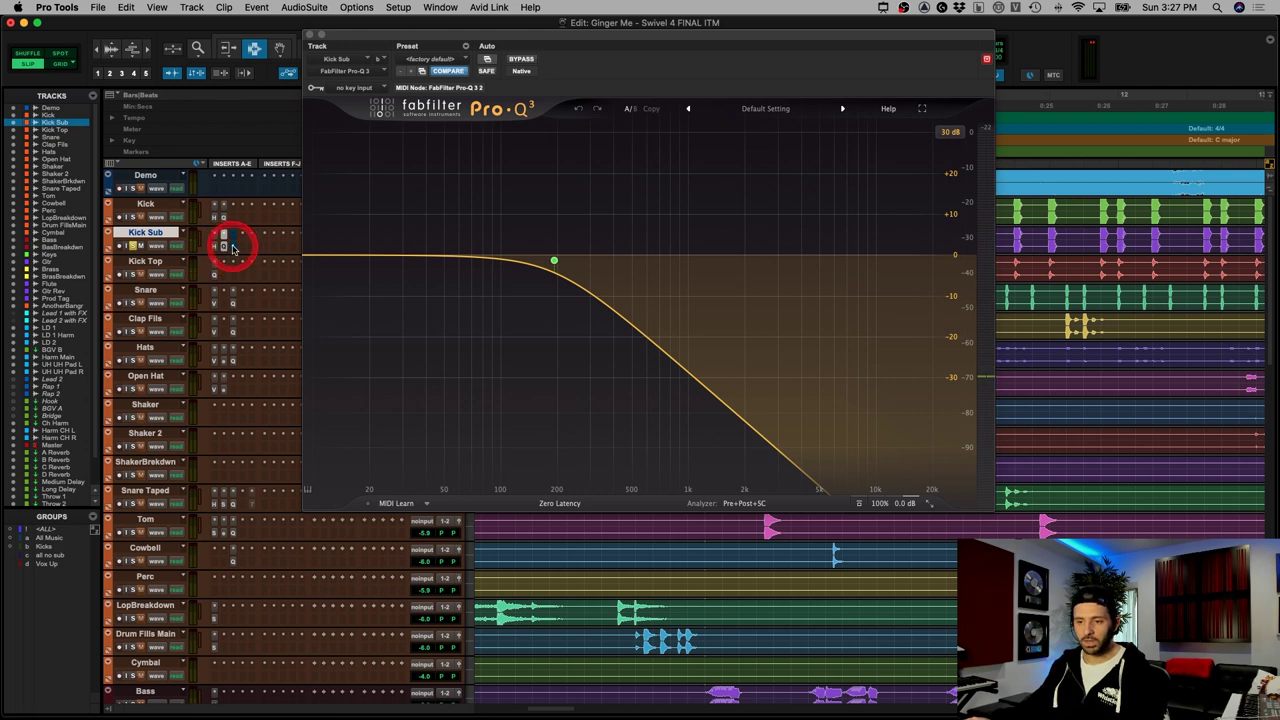
{"action": "left_click", "coordinate": [232, 248]}
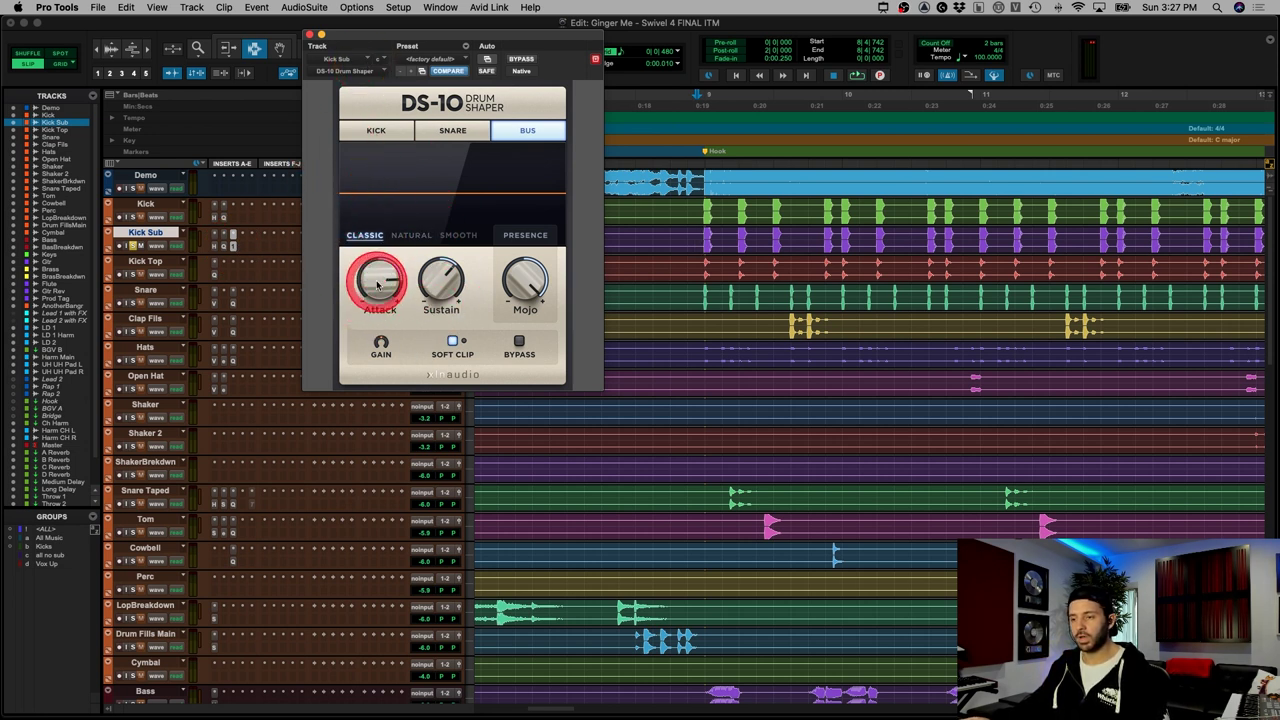
{"action": "left_click_drag", "start_coordinate": [454, 285], "coordinate": [440, 287]}
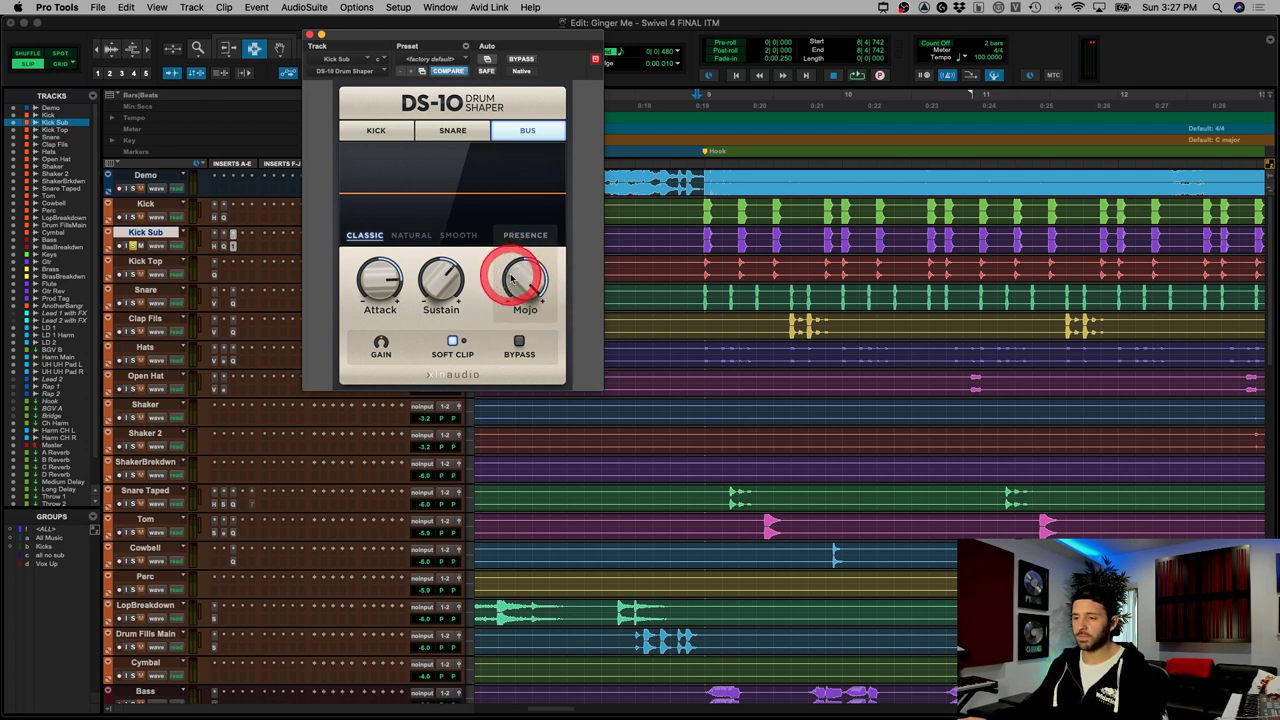
{"action": "left_click_drag", "start_coordinate": [511, 279], "coordinate": [526, 296]}
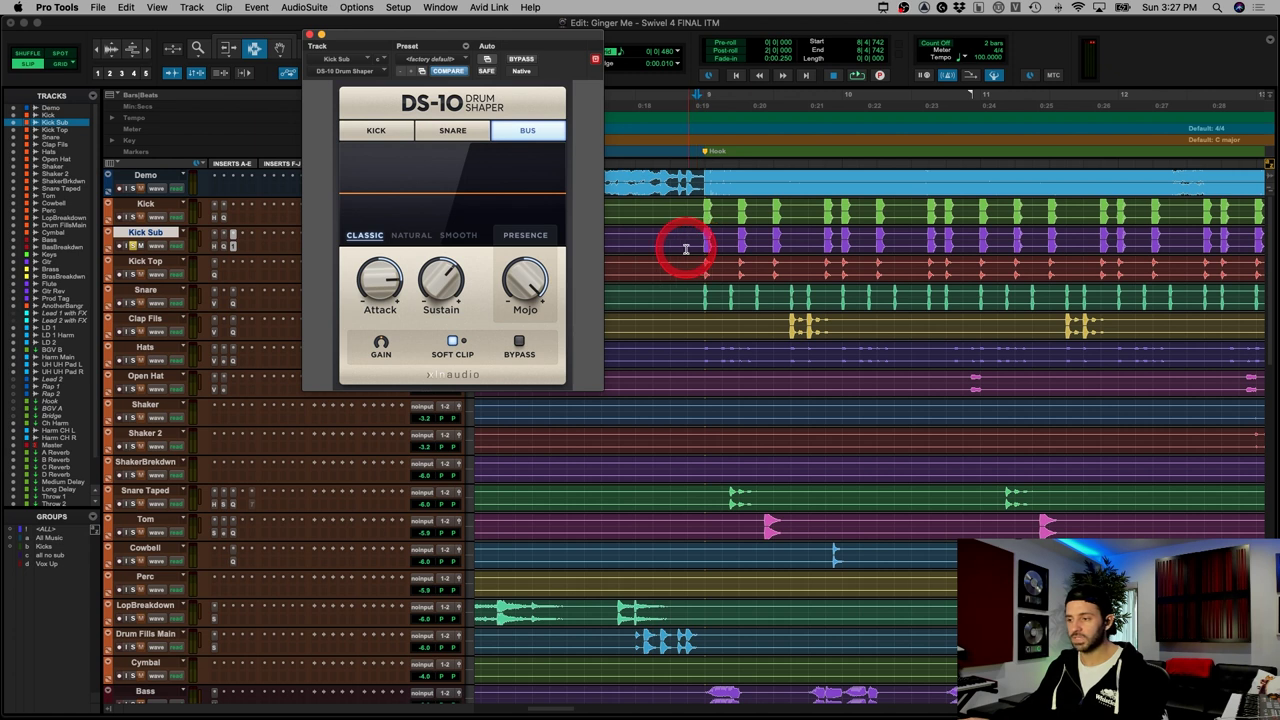
Step: Listen to the Kick Sub through the DS-10 Drum Shaper, then play it together with the soloed Kick
{"action": "key", "text": "space"}
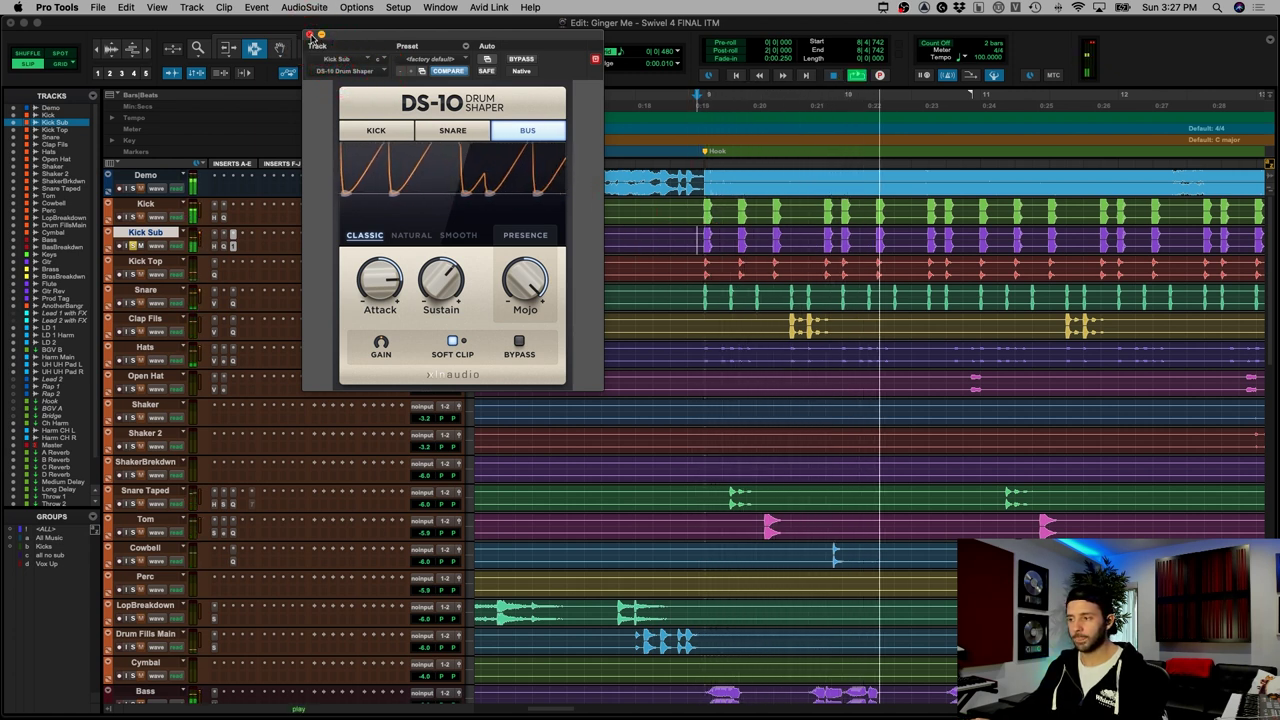
{"action": "key", "text": "space"}
{"action": "left_click", "coordinate": [310, 35]}
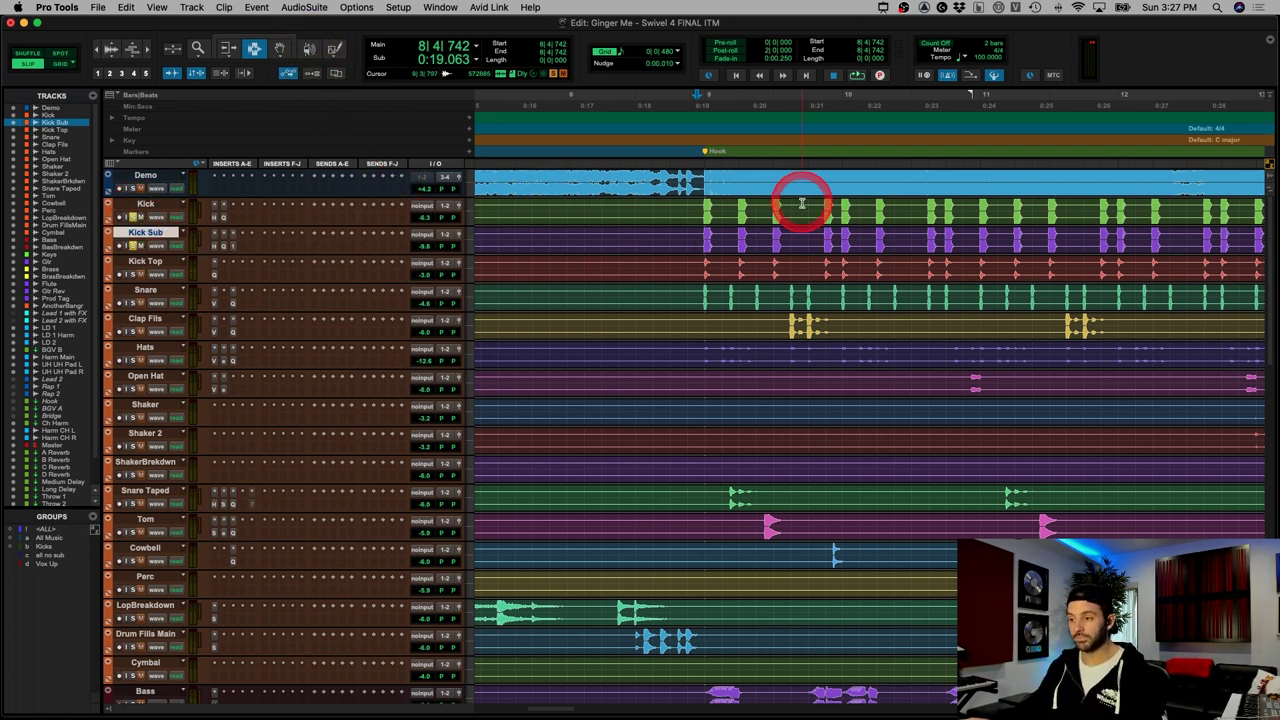
{"action": "key", "text": "space"}
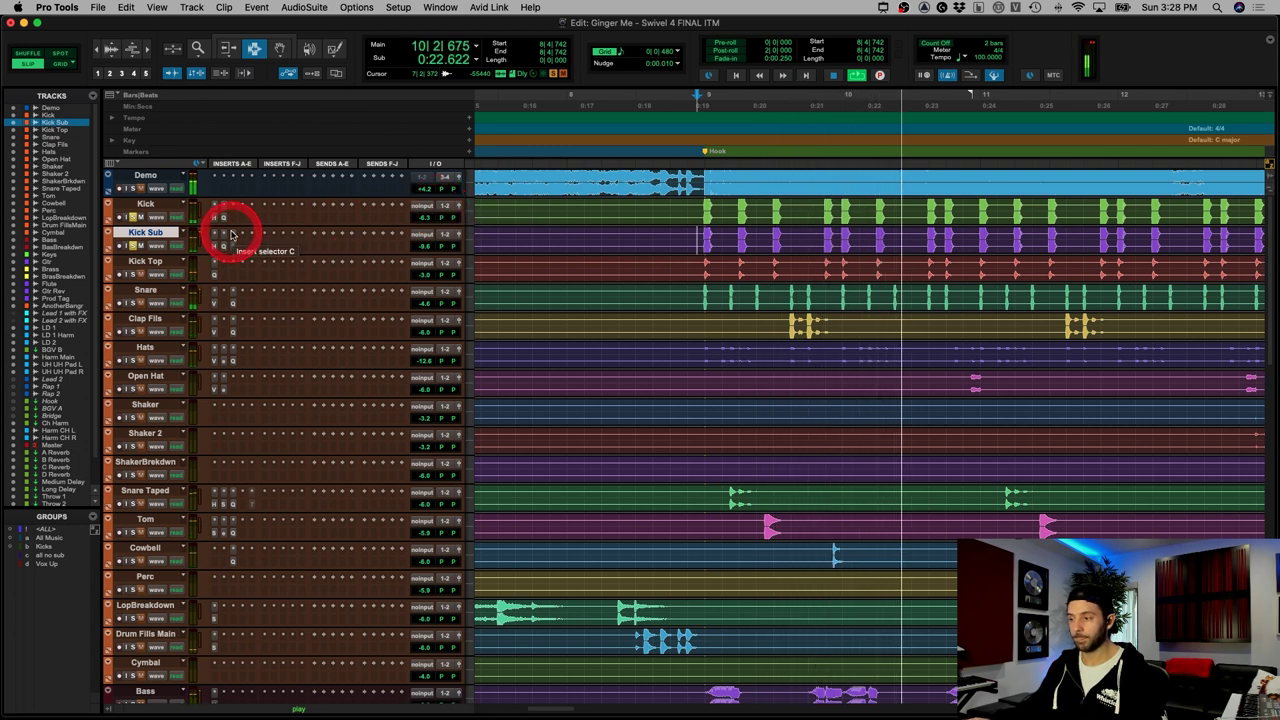
{"action": "key", "text": "space"}
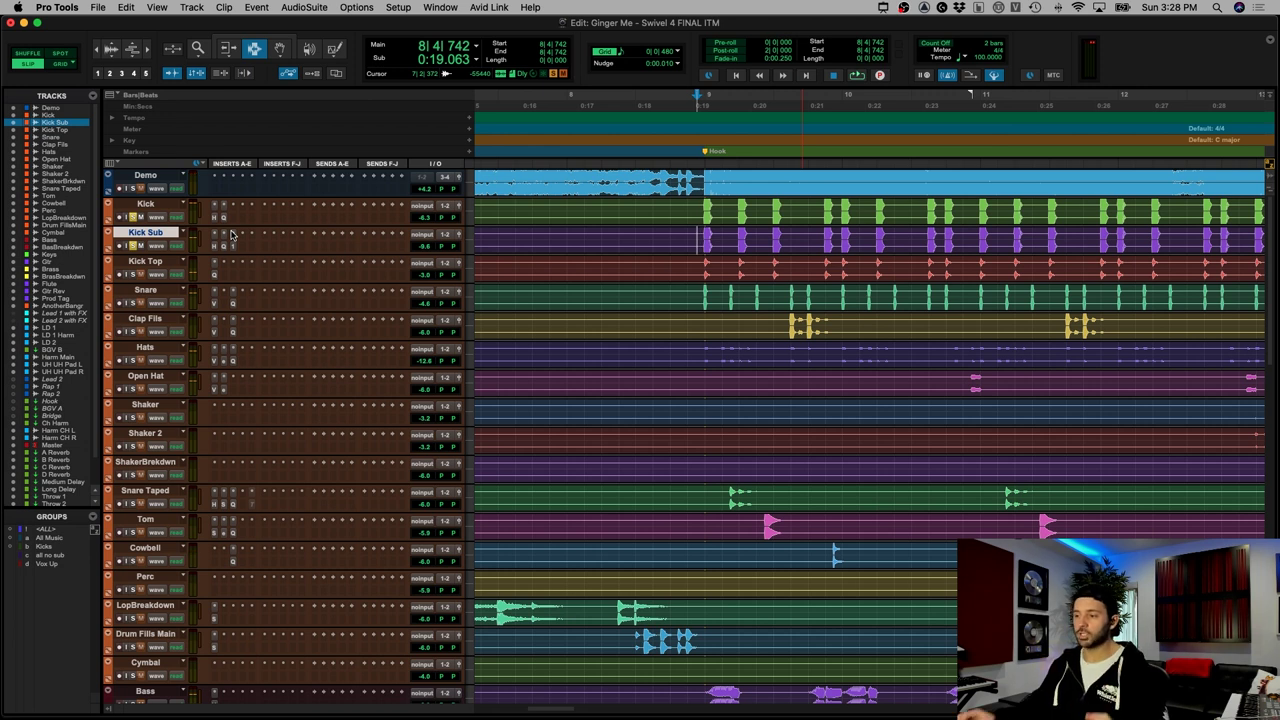
Step: Switch the solo from Kick and Kick Sub to Kick Top and place the cursor just before the first hook
{"action": "left_click", "coordinate": [146, 309]}
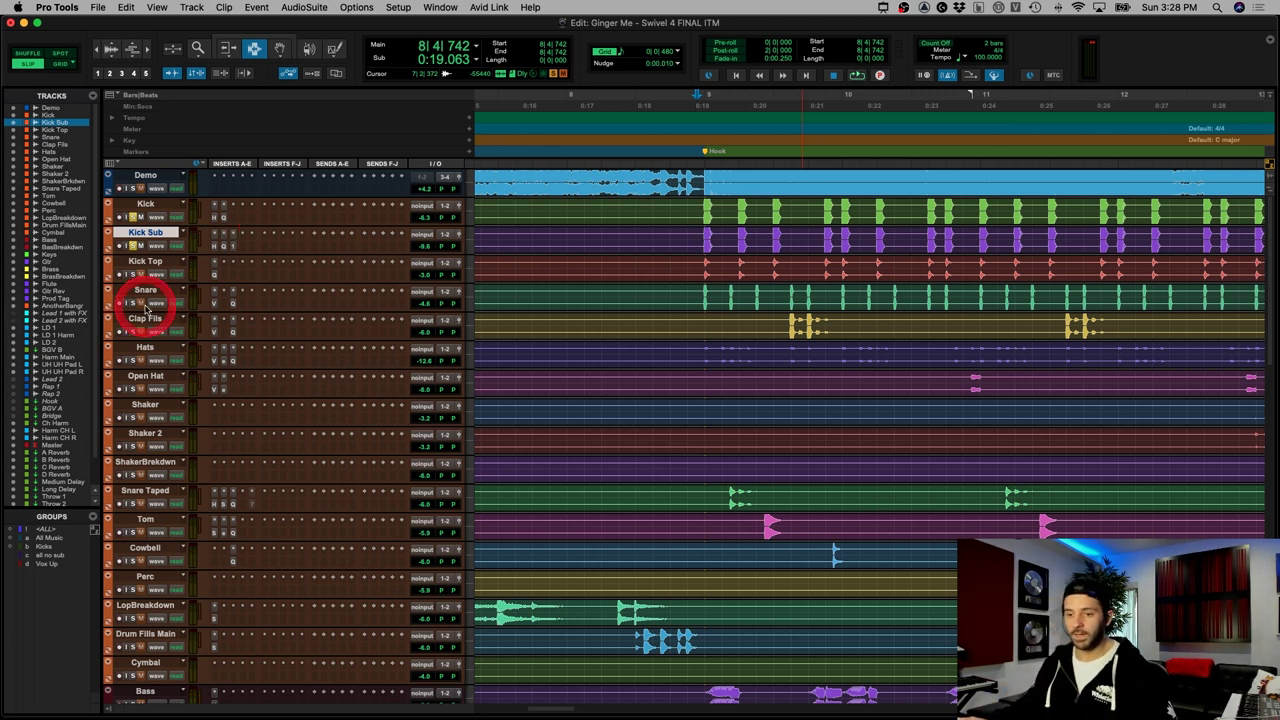
{"action": "key", "text": "r"}
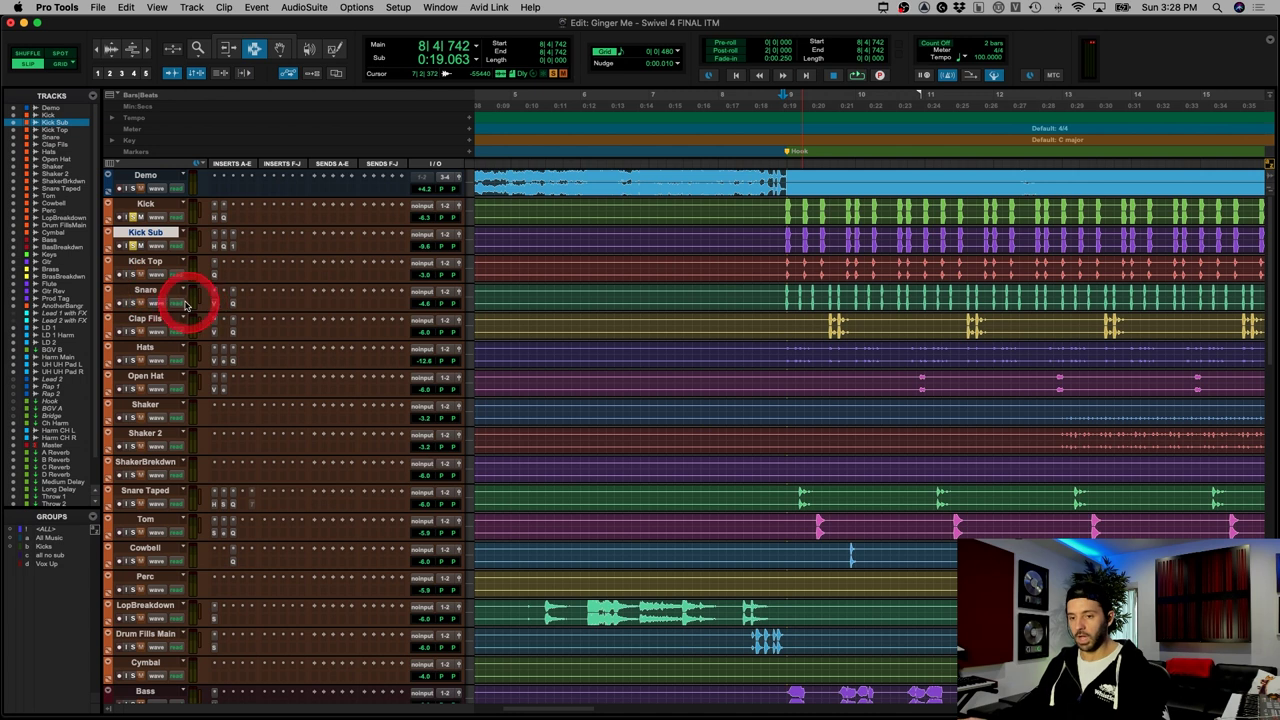
{"action": "key", "text": "super+bracketleft"}
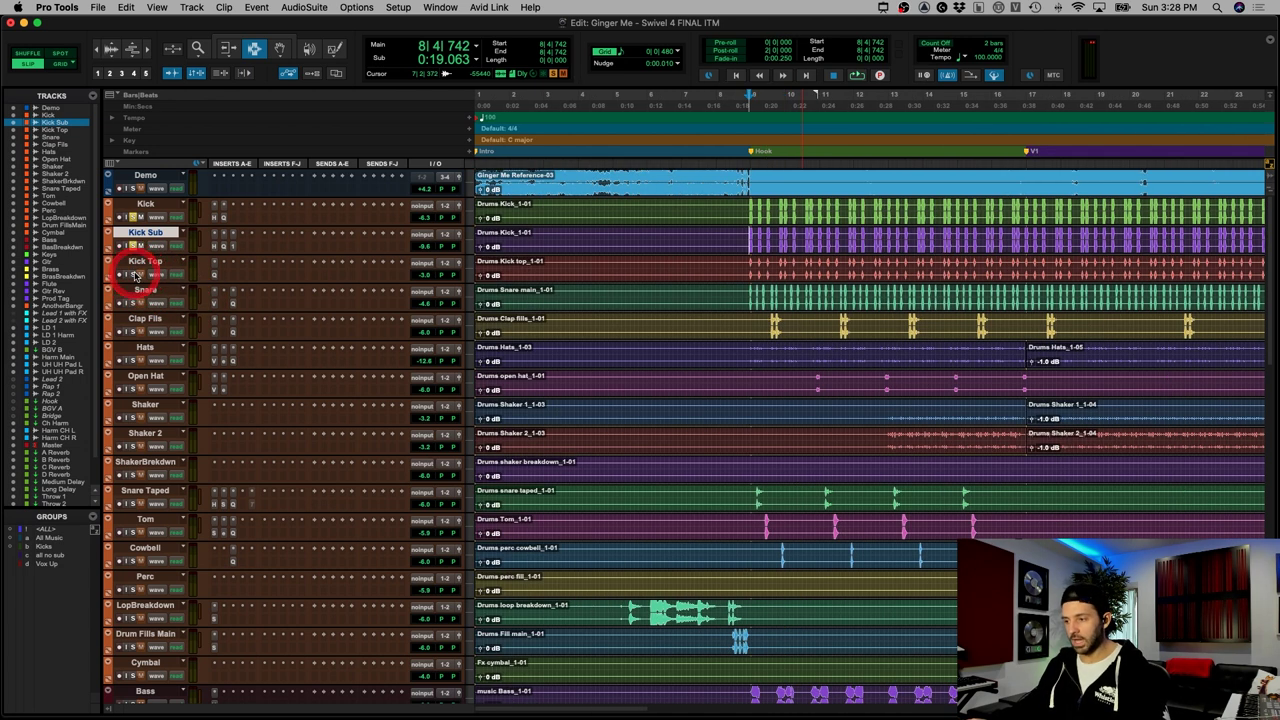
{"action": "left_click", "coordinate": [752, 262]}
{"action": "key", "text": "super+bracketright"}
{"action": "key", "text": "super+bracketright"}
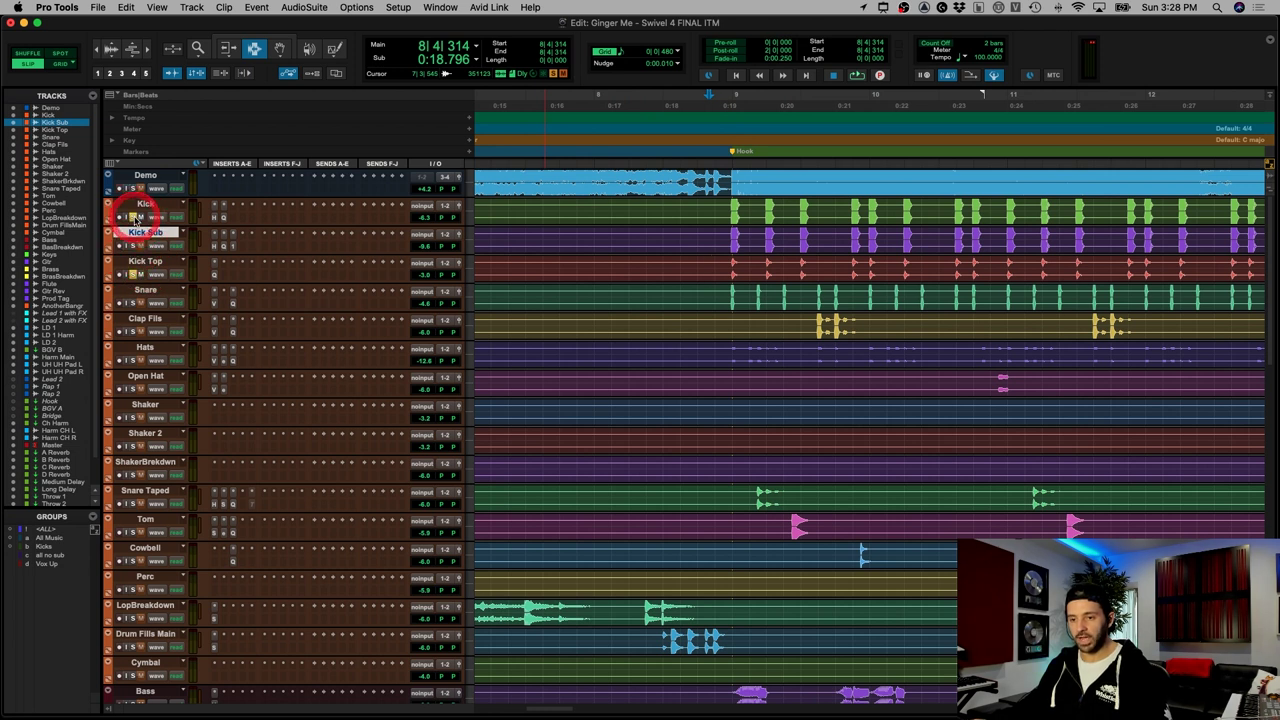
{"action": "left_click", "coordinate": [134, 218]}
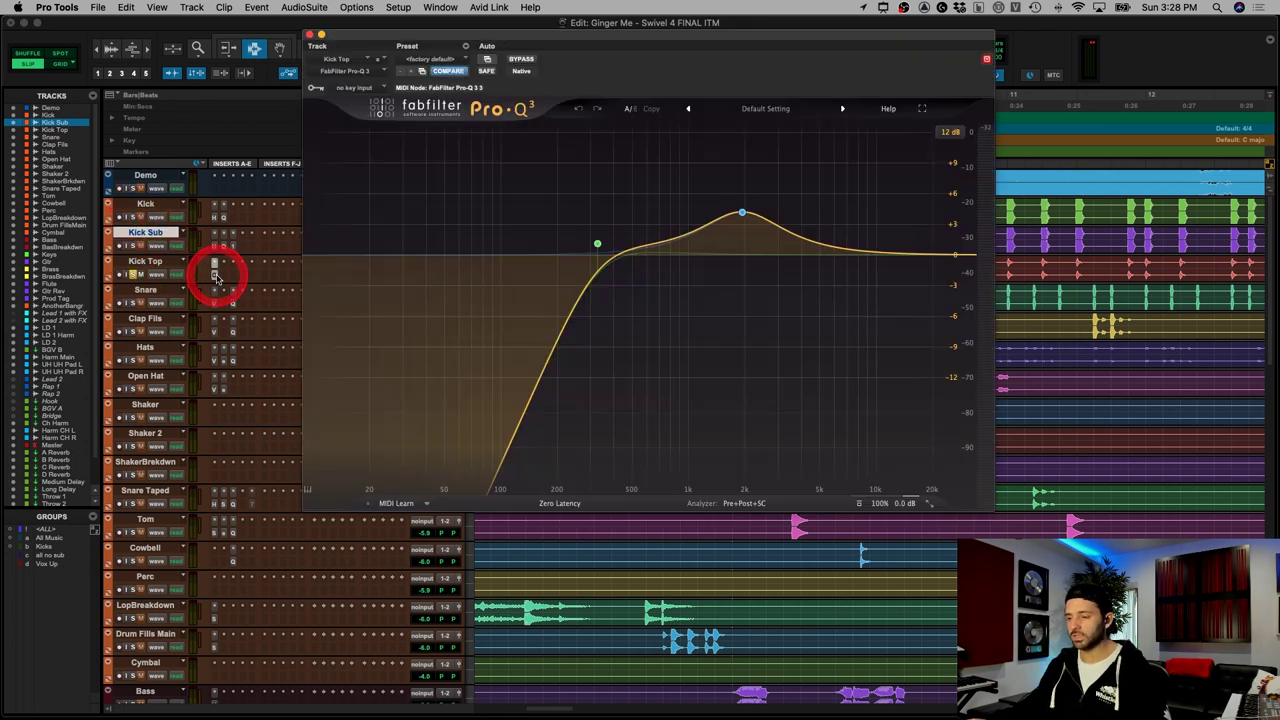
Step: Inspect the high-pass filter and the upper-mid boost near 2 kHz in Kick Top's FabFilter Pro-Q 3
{"action": "left_click", "coordinate": [573, 330]}
{"action": "left_click", "coordinate": [738, 213]}
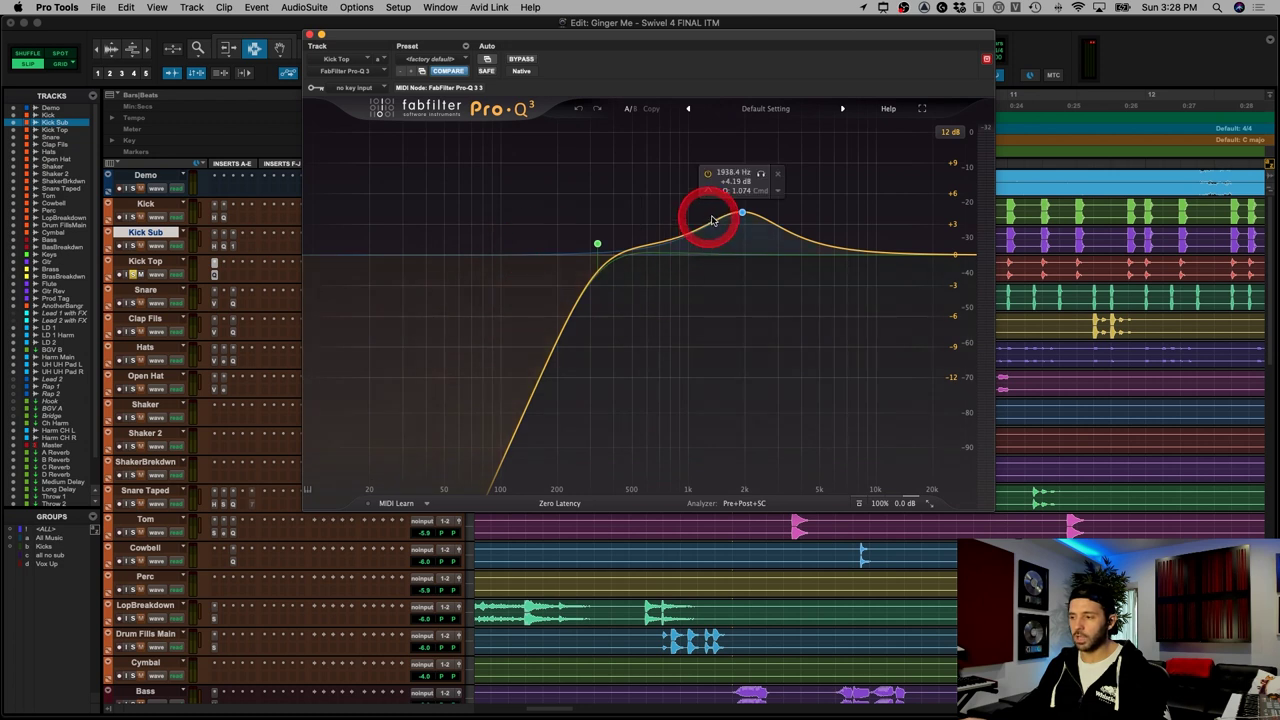
{"action": "left_click", "coordinate": [307, 22]}
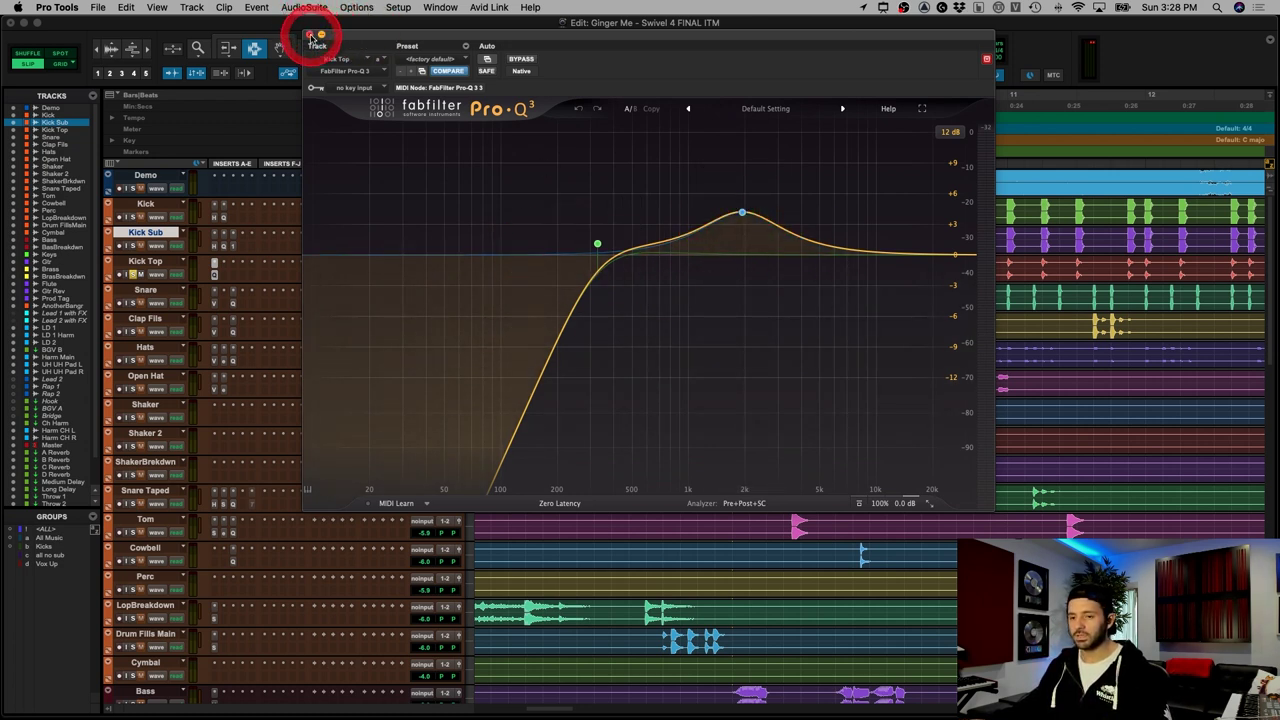
Step: Compare the soloed Kick Top with its Pro-Q 3 active and bypassed during playback, then recheck the high-pass band and close the EQ
{"action": "key", "text": "space"}
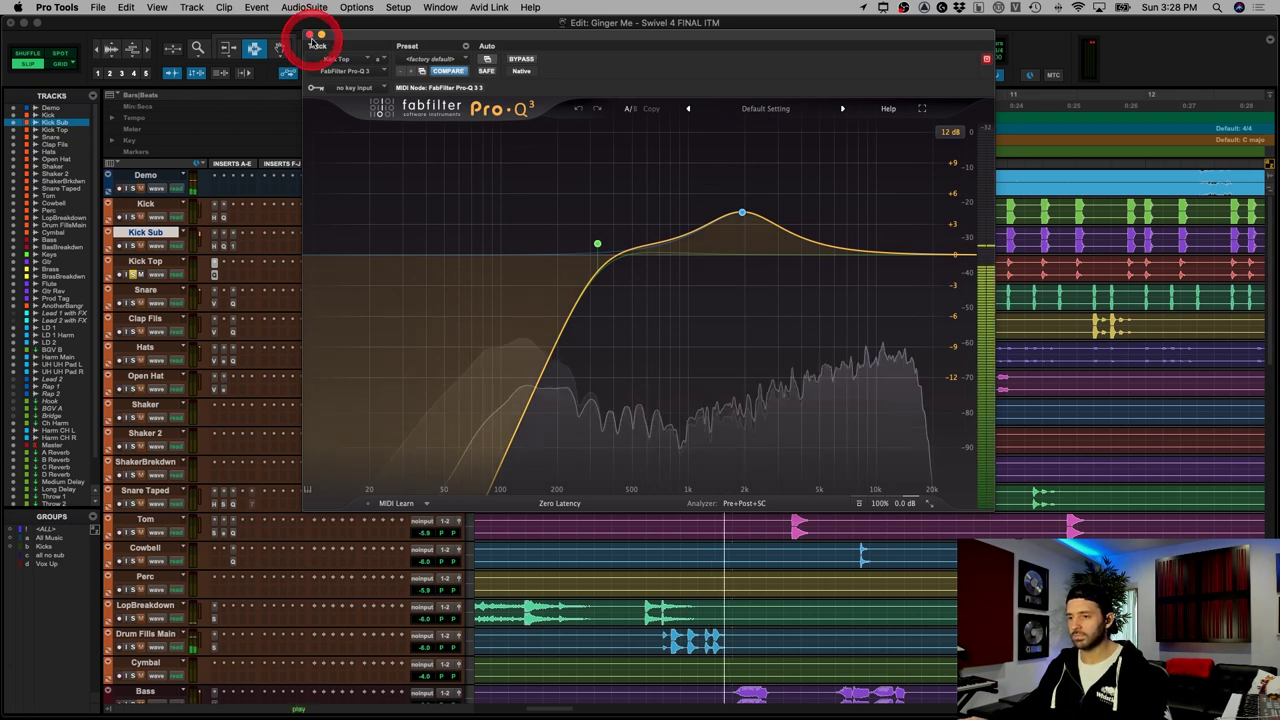
{"action": "left_click", "coordinate": [519, 59]}
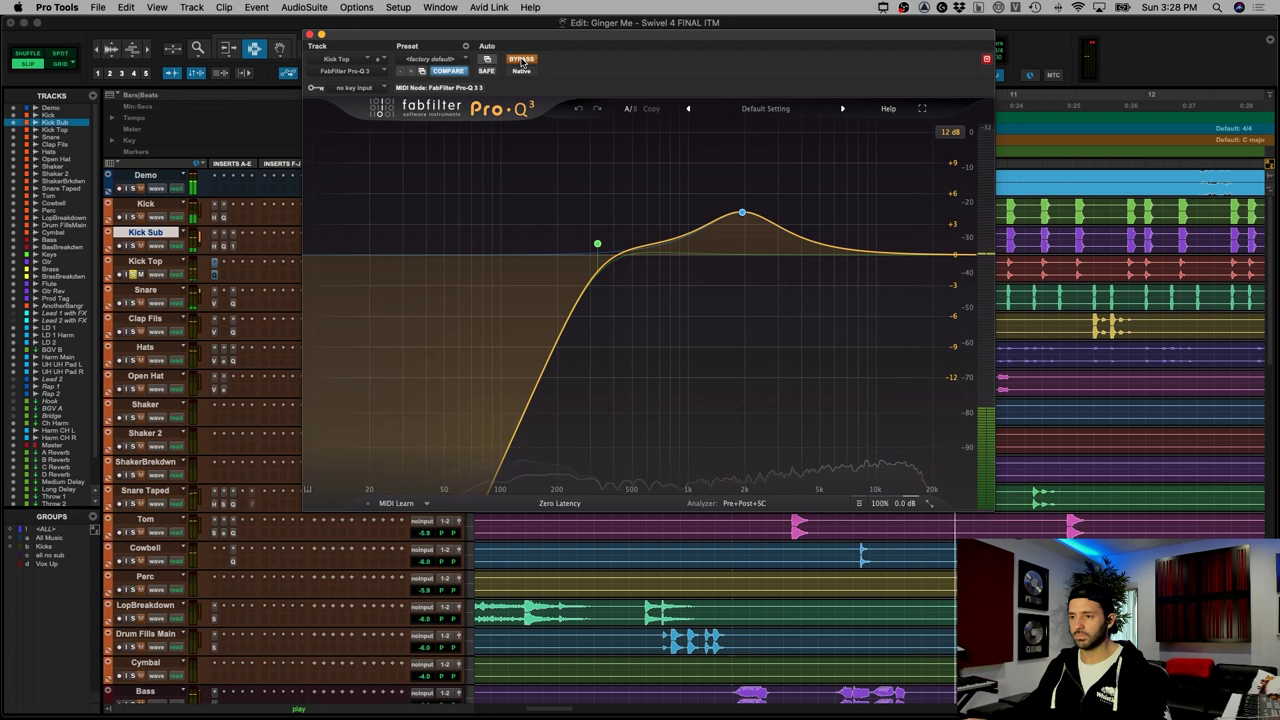
{"action": "left_click", "coordinate": [521, 59]}
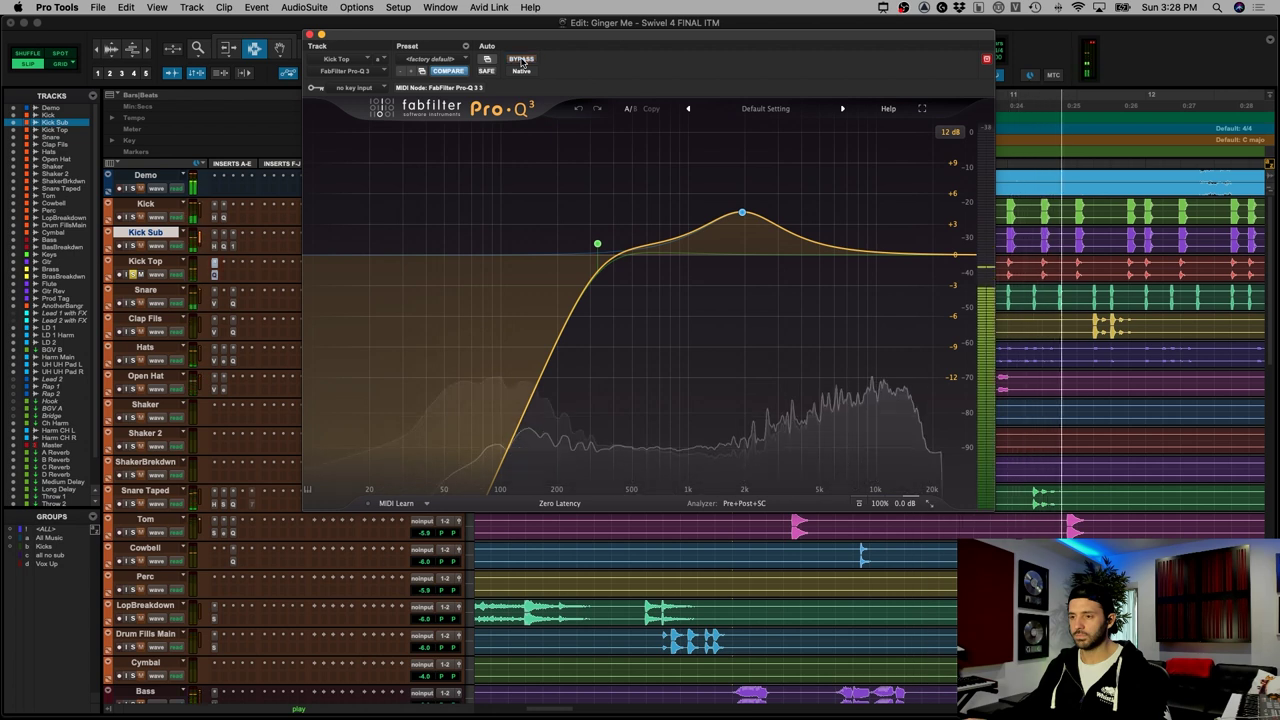
{"action": "left_click", "coordinate": [352, 35]}
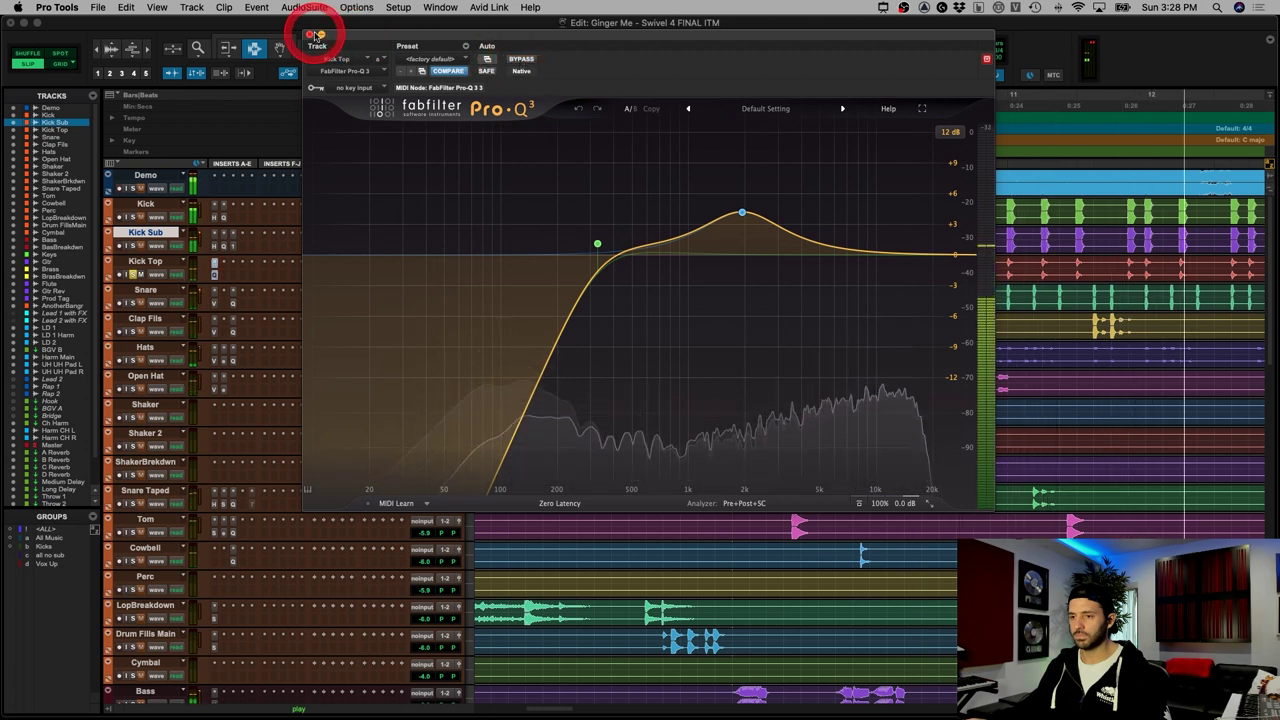
{"action": "left_click", "coordinate": [598, 228]}
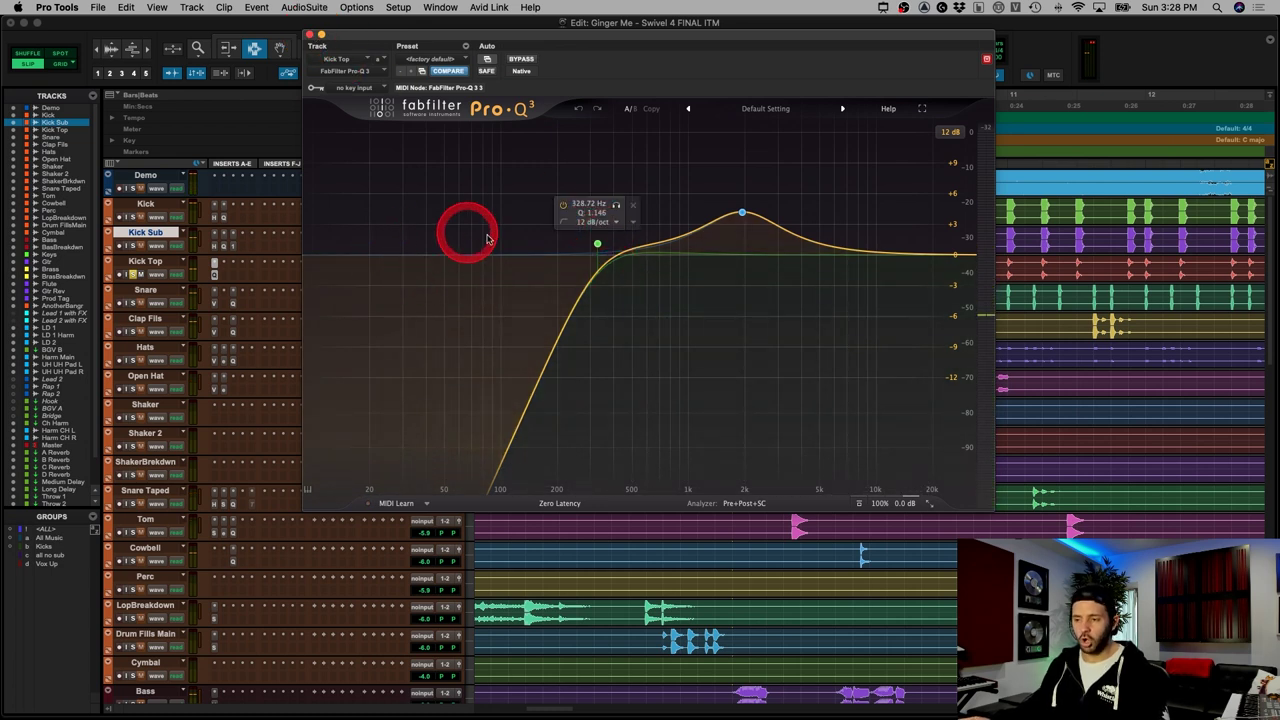
{"action": "left_click", "coordinate": [310, 36]}
Step: Highlight the hits of the kick layers at the first hook for comparison, then place the cursor just before the hook
{"action": "left_click_drag", "start_coordinate": [722, 206], "coordinate": [888, 234]}
{"action": "left_click_drag", "start_coordinate": [723, 269], "coordinate": [1014, 258]}
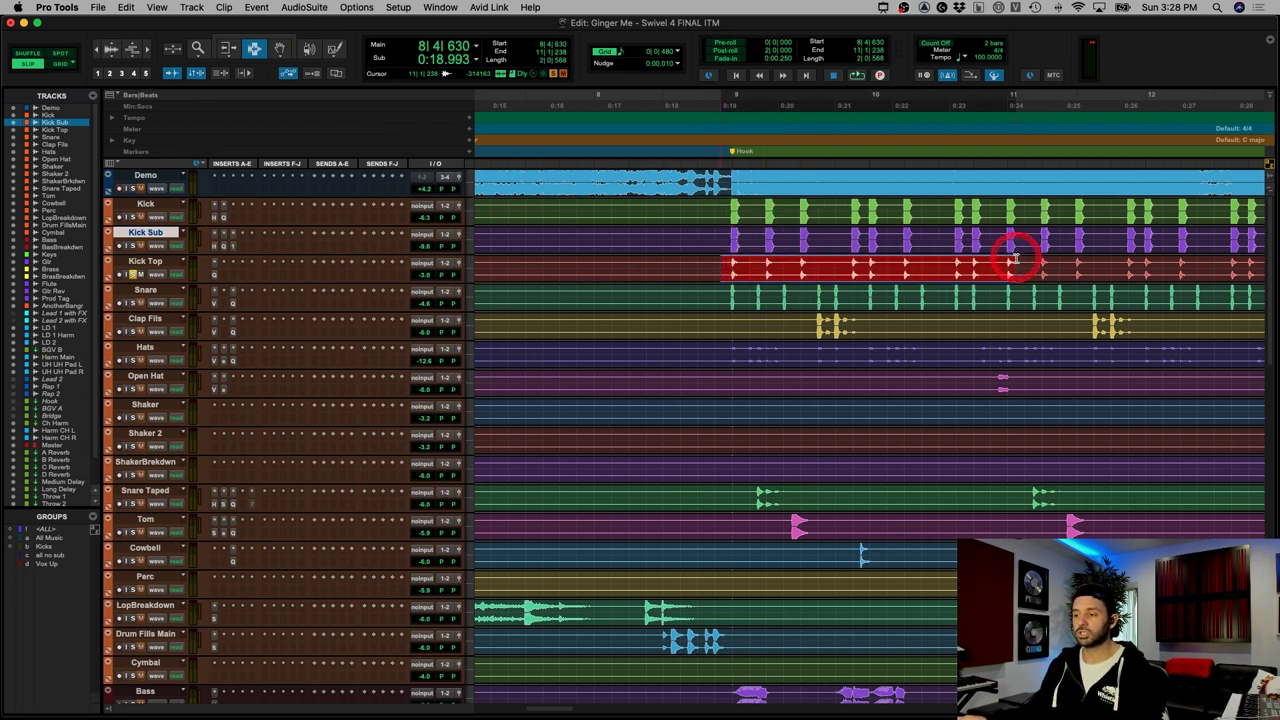
{"action": "left_click", "coordinate": [700, 265]}
Step: Solo Kick and Kick Sub alongside Kick Top and play the hook, comparing the layers with and without Kick Top
{"action": "left_click_drag", "start_coordinate": [145, 208], "coordinate": [140, 233]}
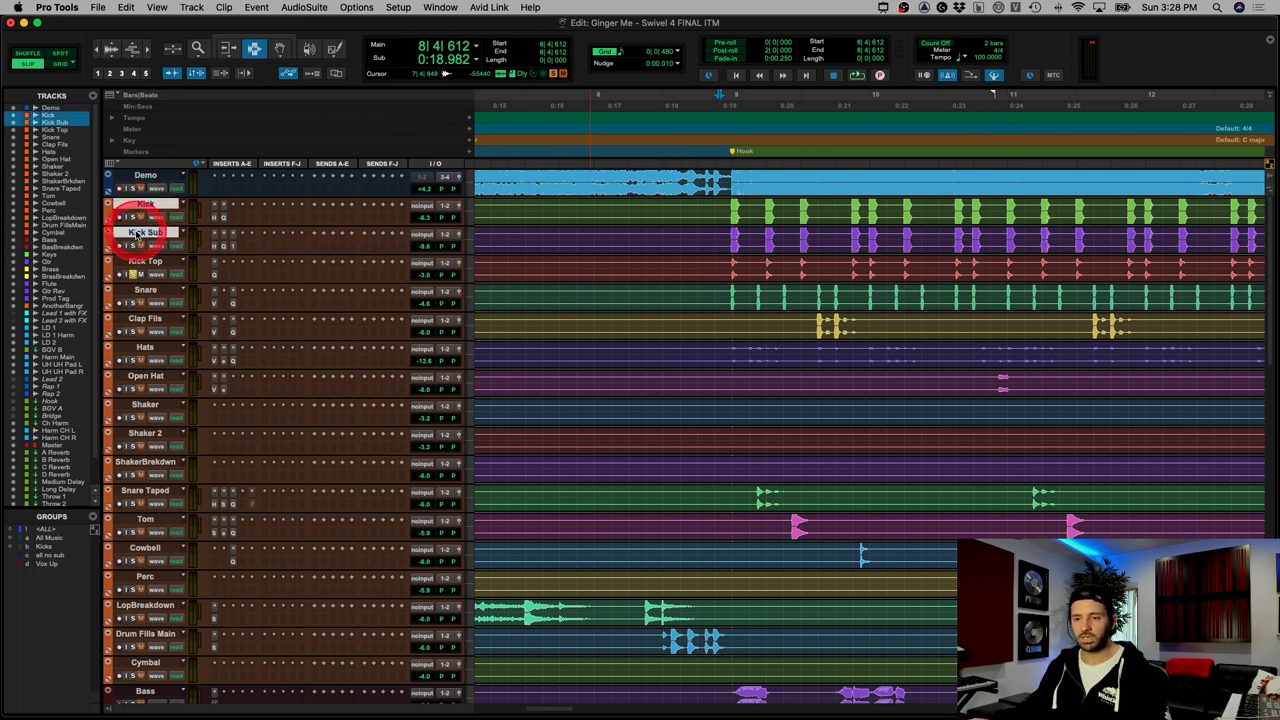
{"action": "key", "text": "space"}
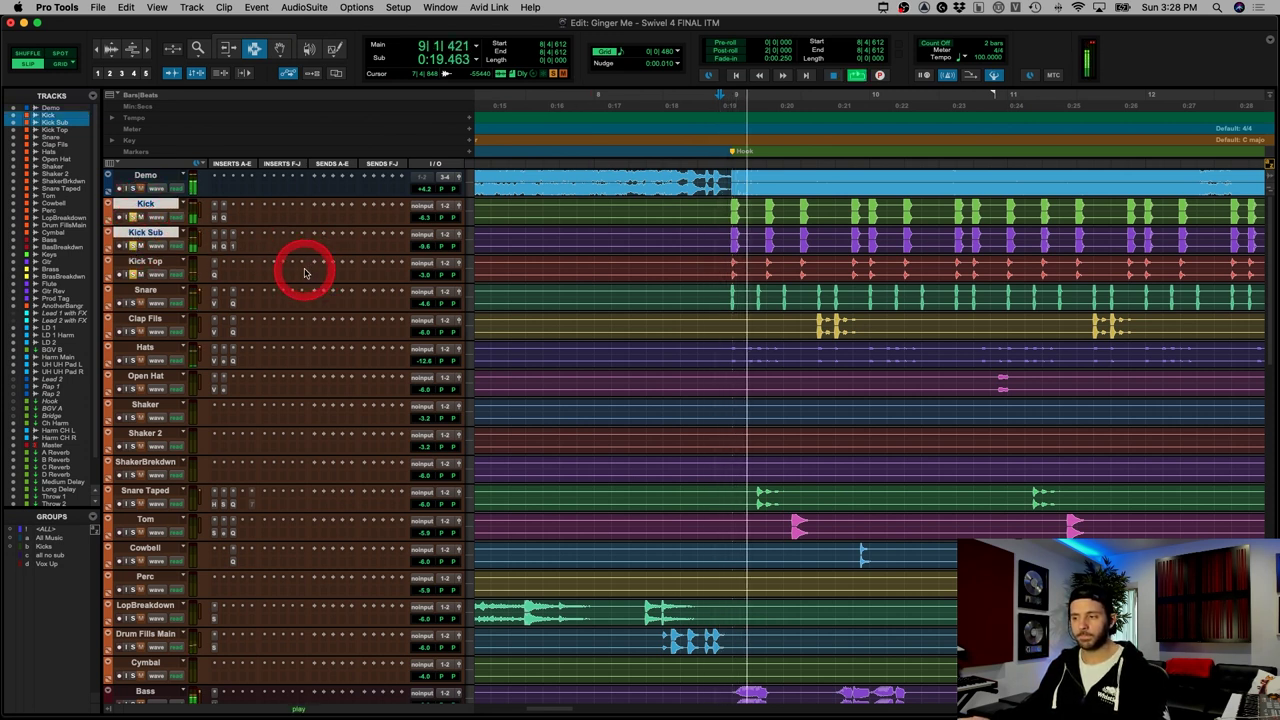
{"action": "left_click", "coordinate": [133, 274]}
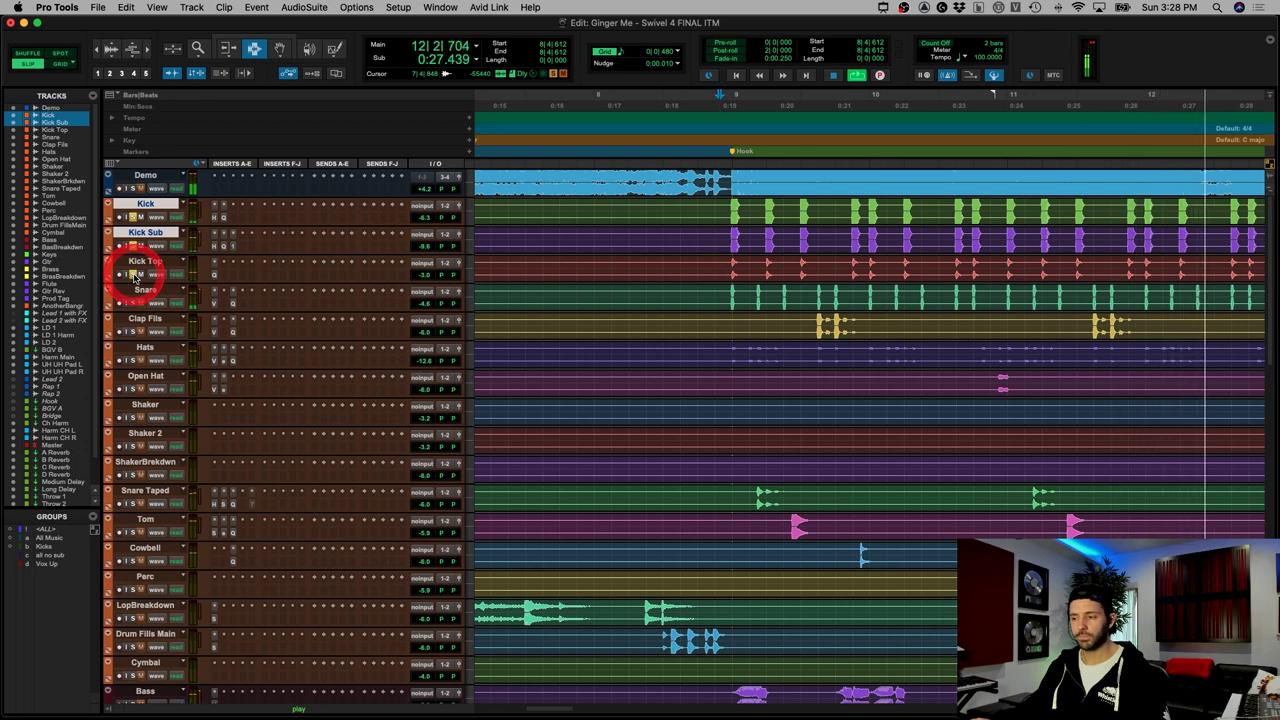
{"action": "key", "text": "space"}
Step: Solo the Snare together with the three kick layers and play the start of the hook
{"action": "key", "text": "super+bracketleft"}
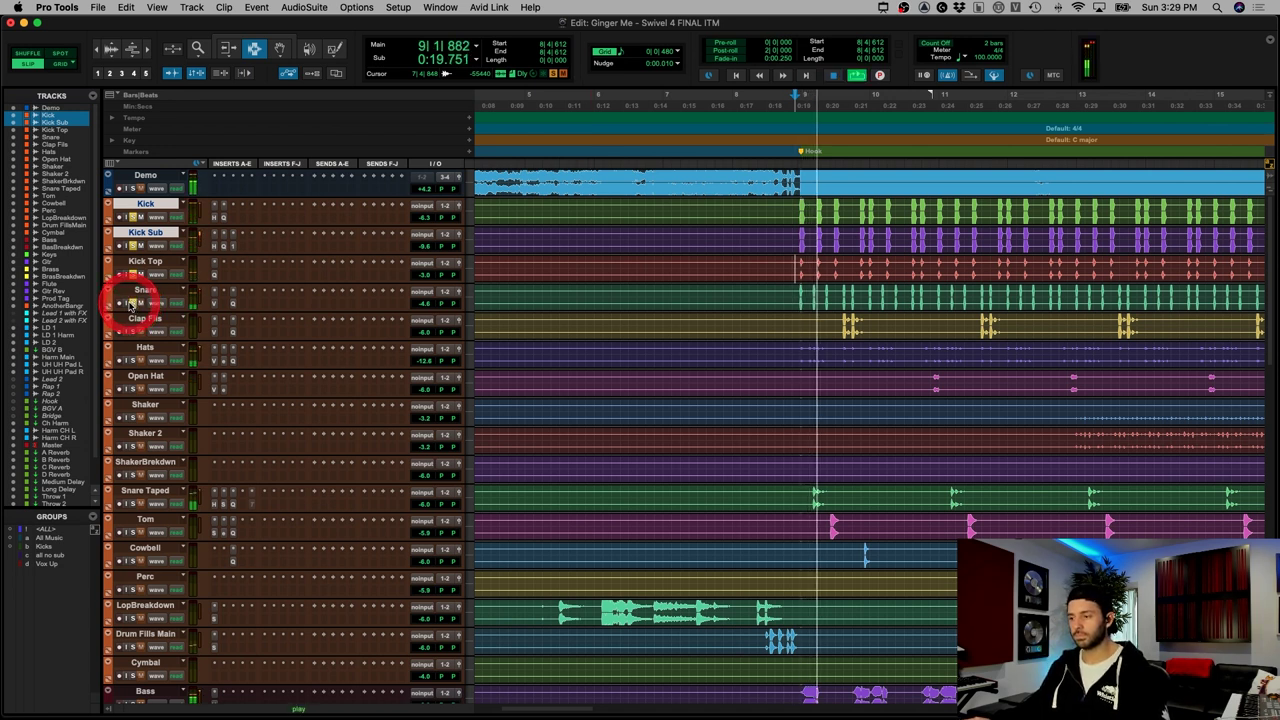
{"action": "left_click", "coordinate": [256, 305]}
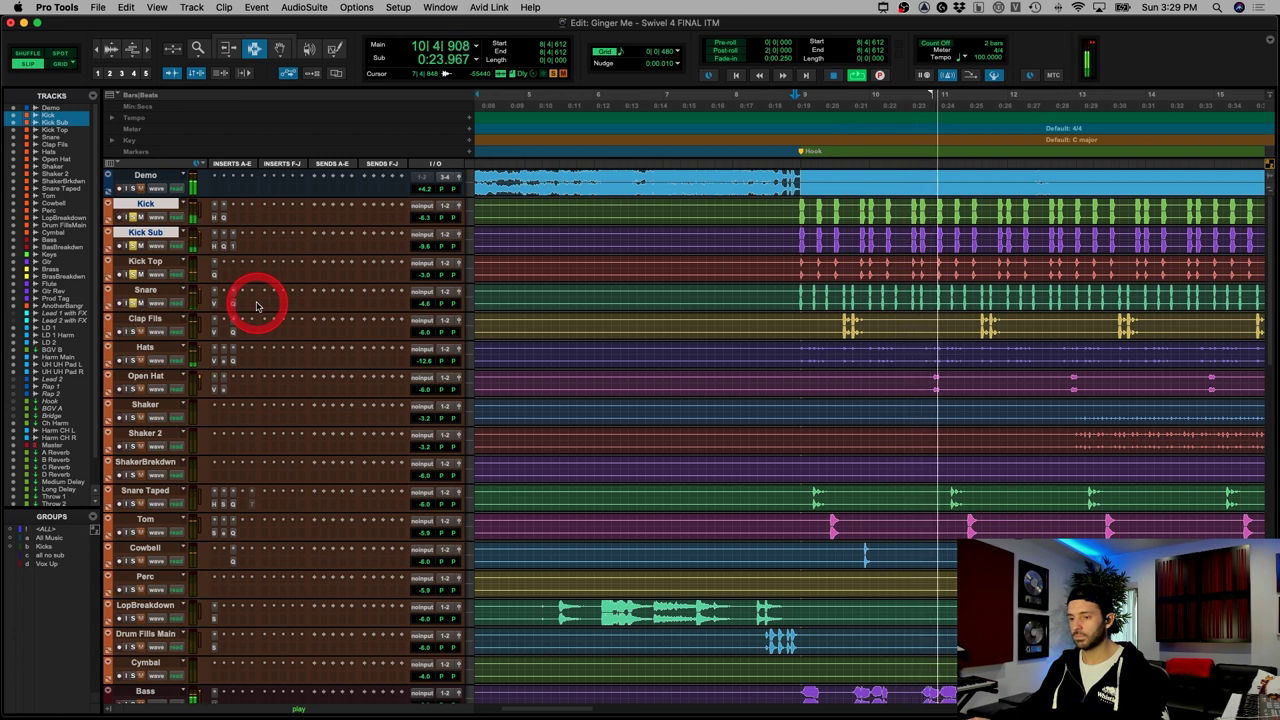
{"action": "key", "text": "space"}
Step: Rename the Snare track as Rim and place the cursor just before the first hook on it
{"action": "left_click", "coordinate": [157, 290]}
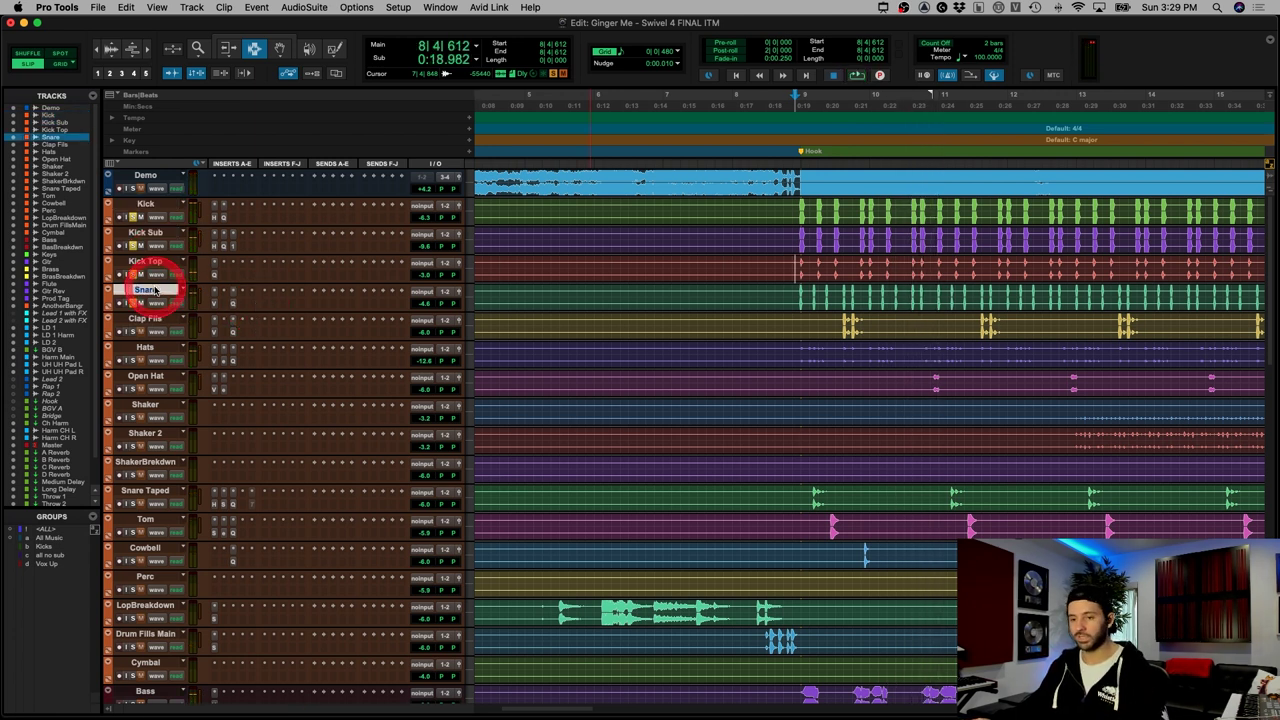
{"action": "double_click", "coordinate": [155, 290]}
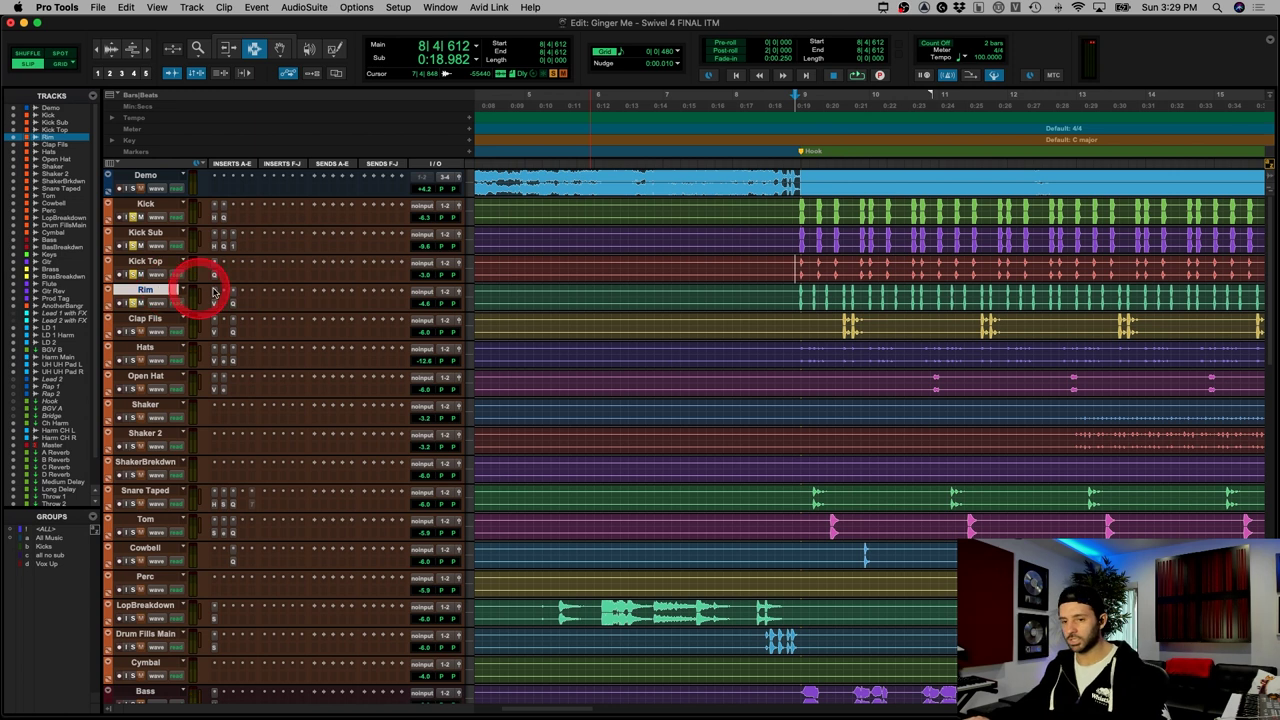
{"action": "left_click", "coordinate": [893, 295]}
{"action": "key", "text": "super+bracketright"}
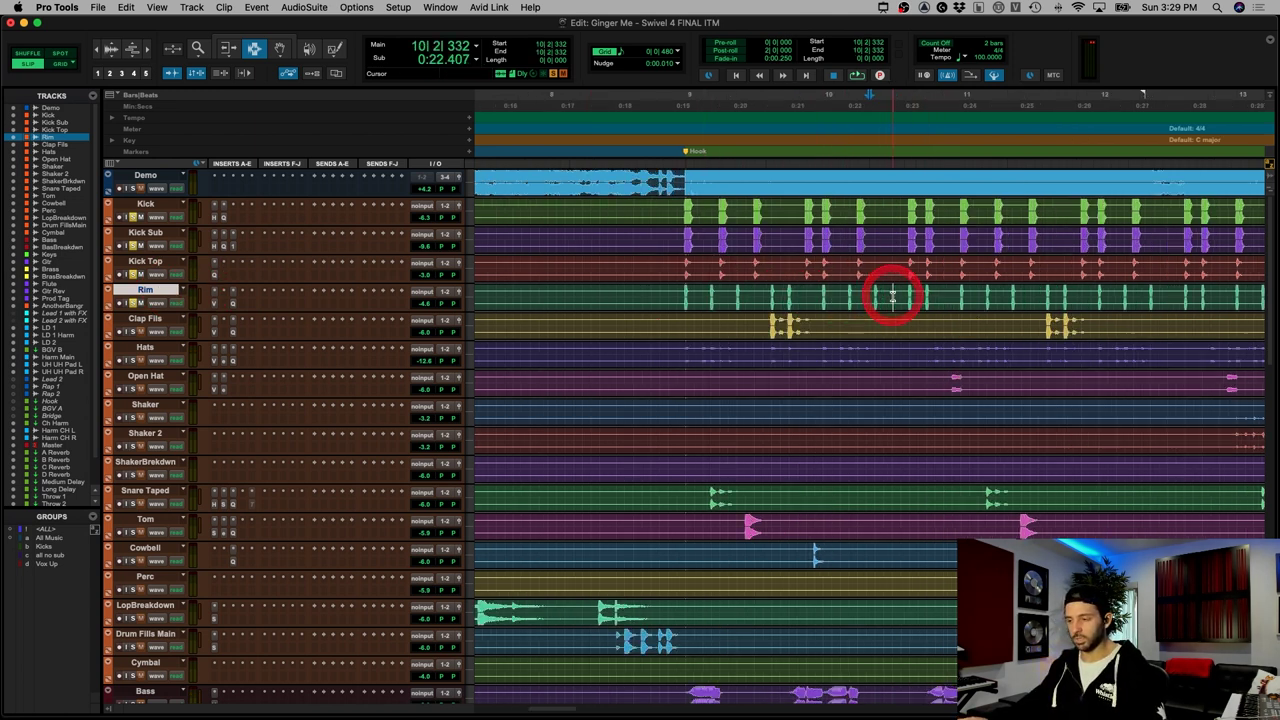
{"action": "left_click", "coordinate": [668, 297]}
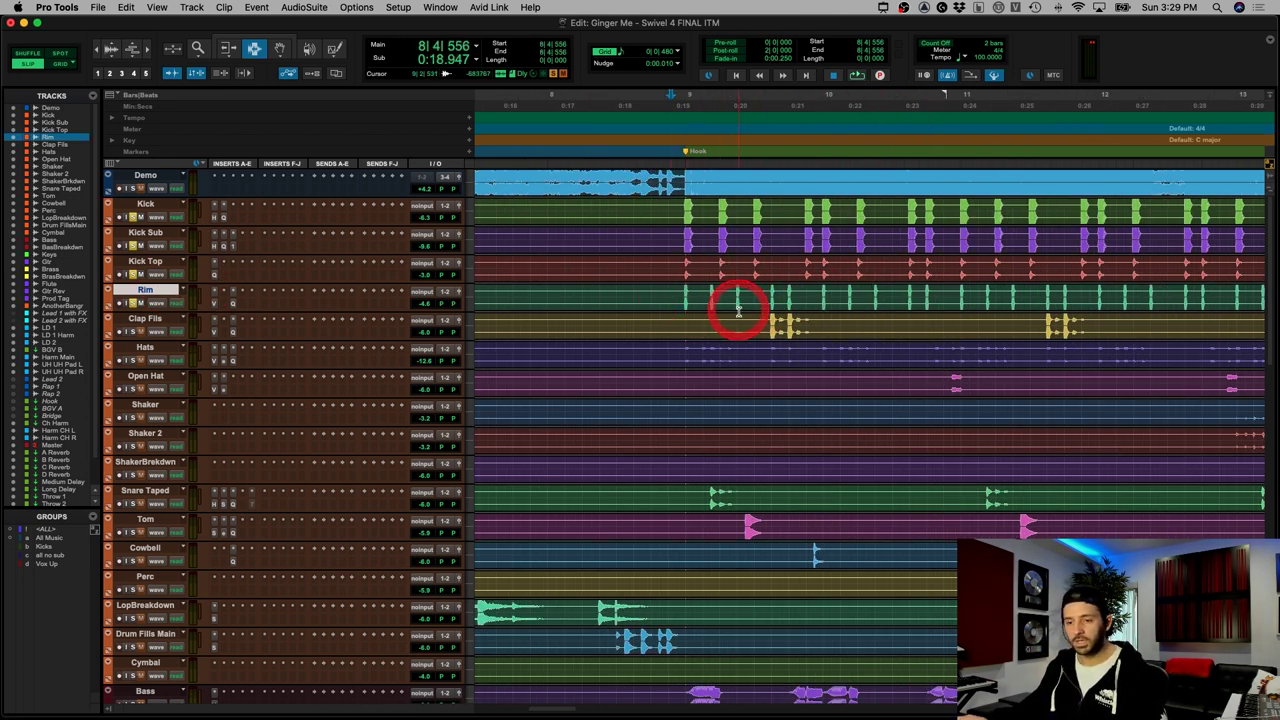
Step: Examine the Rim's Virtual Mix Rack and listen to the hook with the rack active, bypassed and active again
{"action": "left_click", "coordinate": [213, 304]}
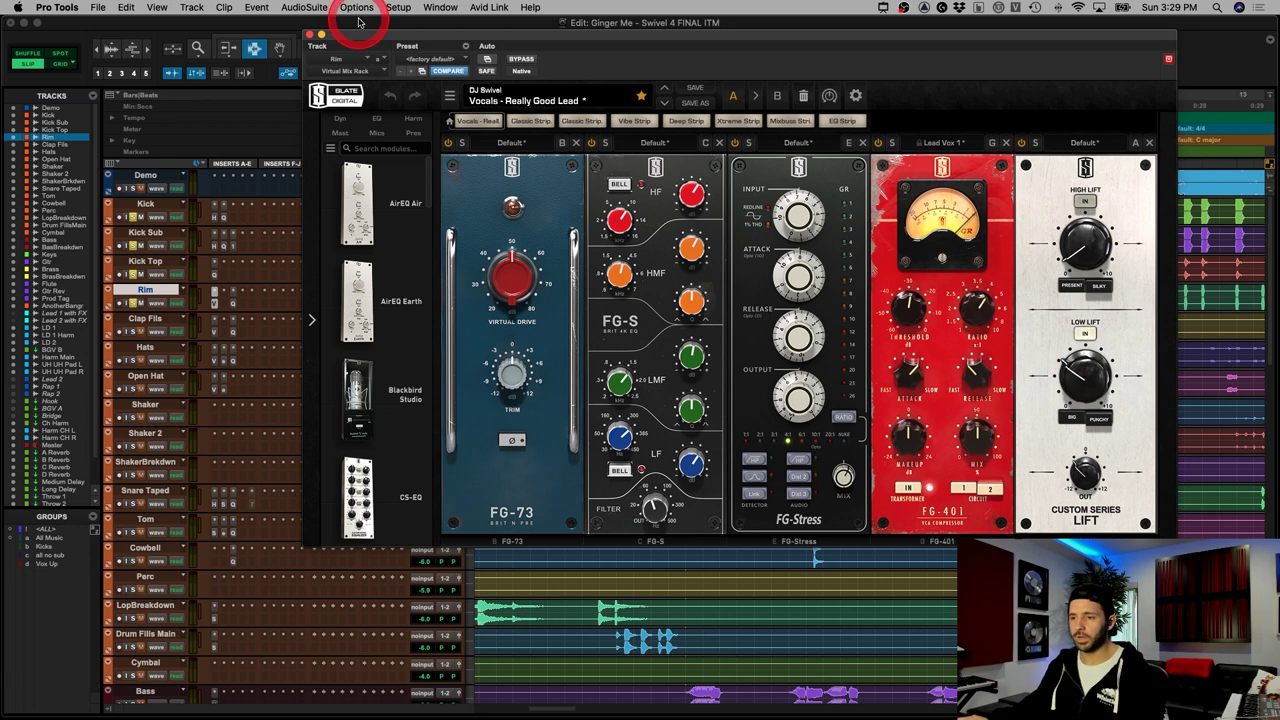
{"action": "left_click_drag", "start_coordinate": [360, 46], "coordinate": [297, 22]}
{"action": "key", "text": "space"}
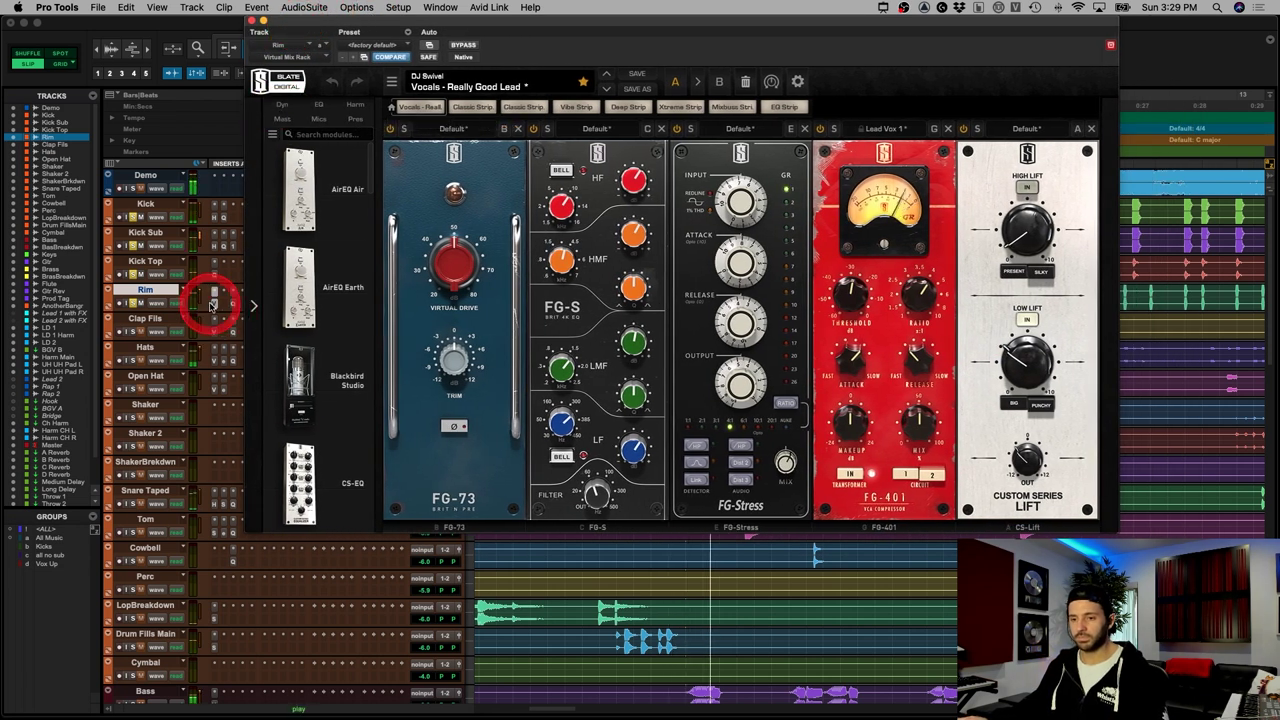
{"action": "left_click", "coordinate": [213, 305], "text": "super"}
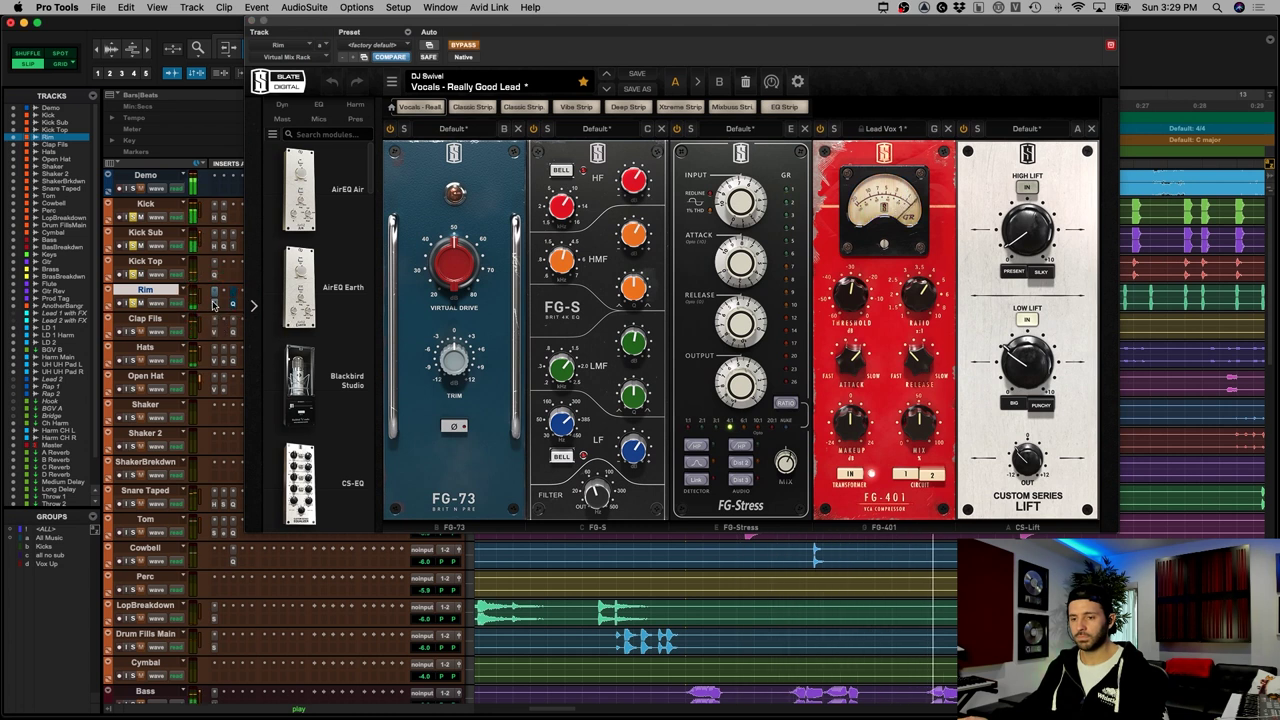
{"action": "left_click", "coordinate": [213, 303], "text": "super"}
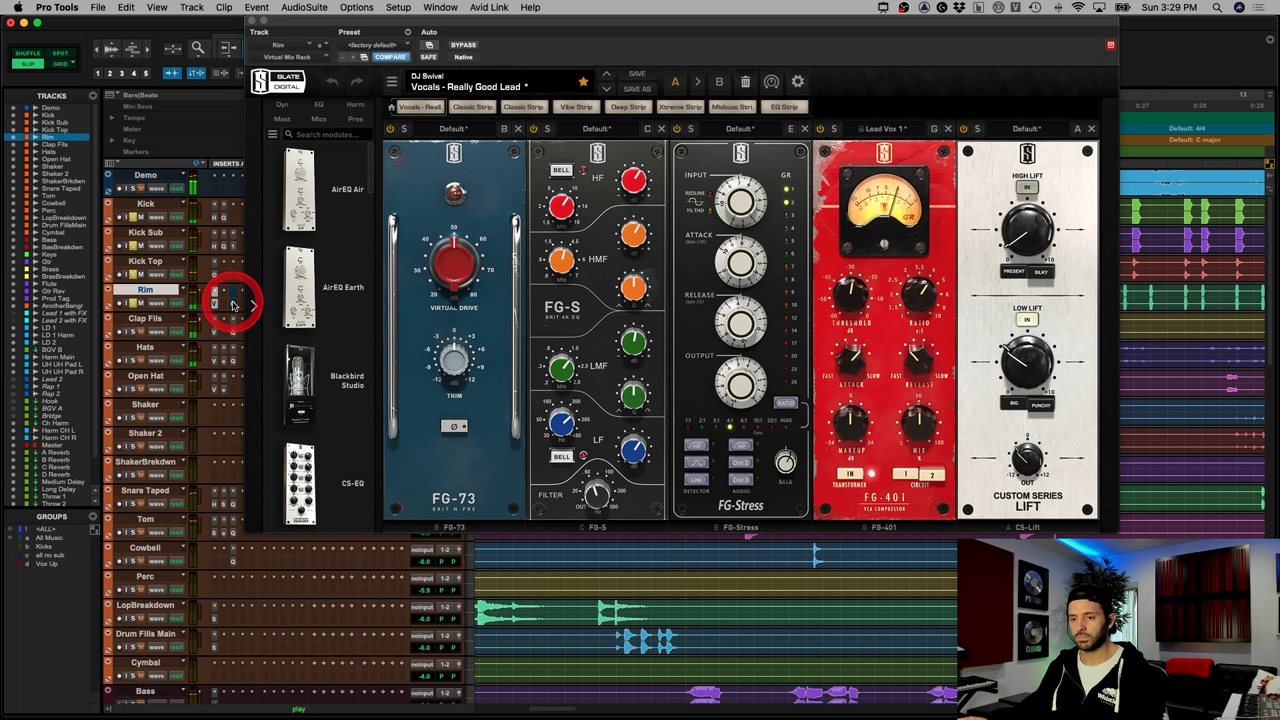
Step: Examine the Rim's FabFilter Pro-Q 3 curve and its single mid-range cut with playback stopped, and close the plug-in
{"action": "left_click", "coordinate": [232, 303]}
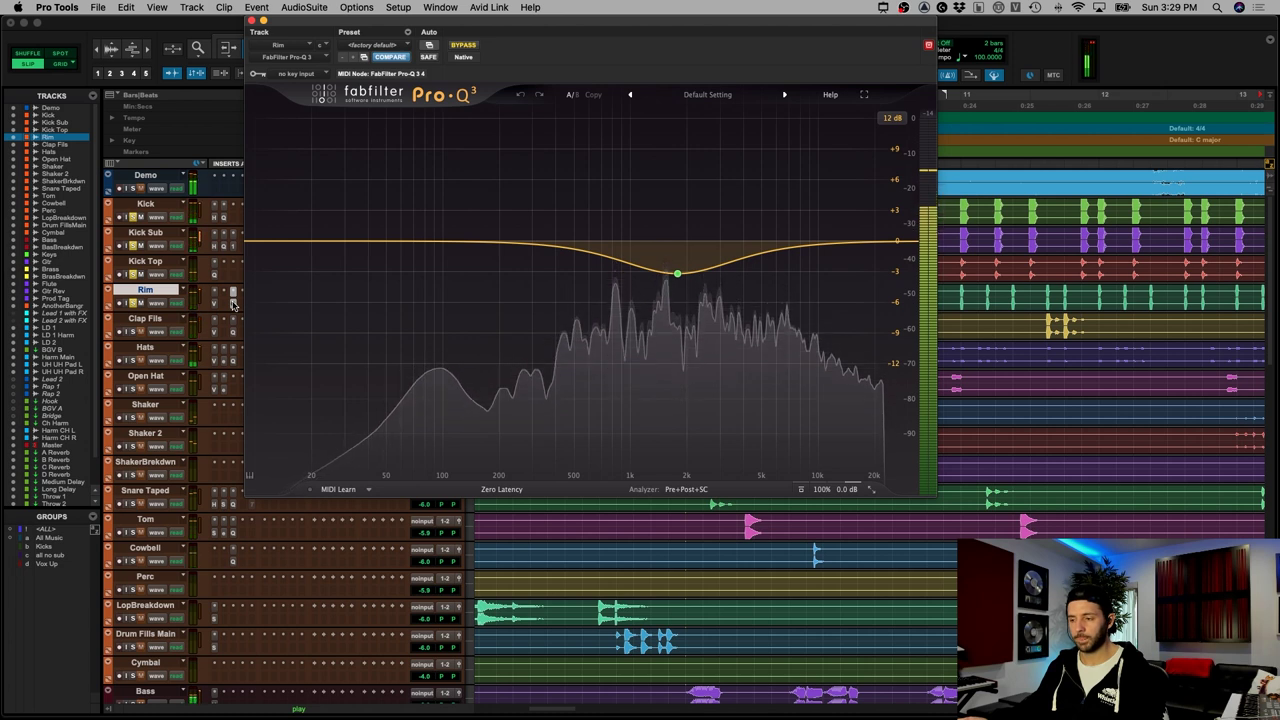
{"action": "key", "text": "space"}
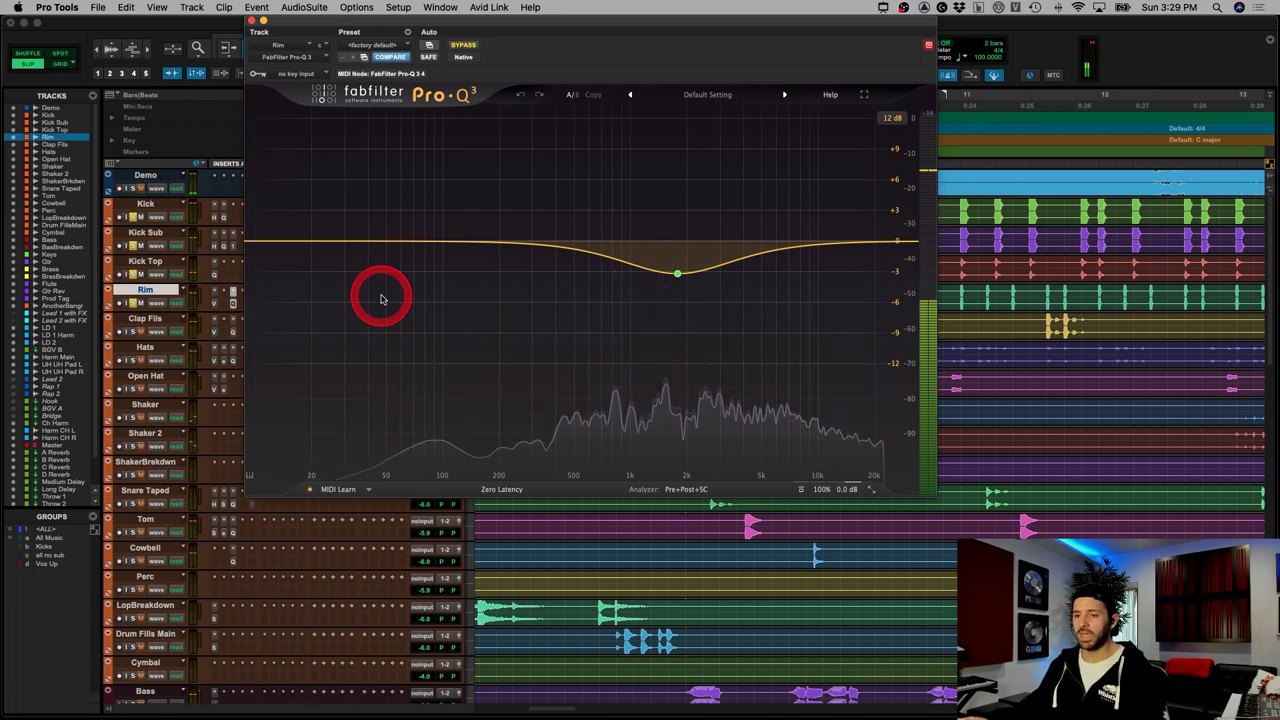
{"action": "left_click", "coordinate": [380, 297]}
{"action": "mouse_move", "coordinate": [682, 272]}
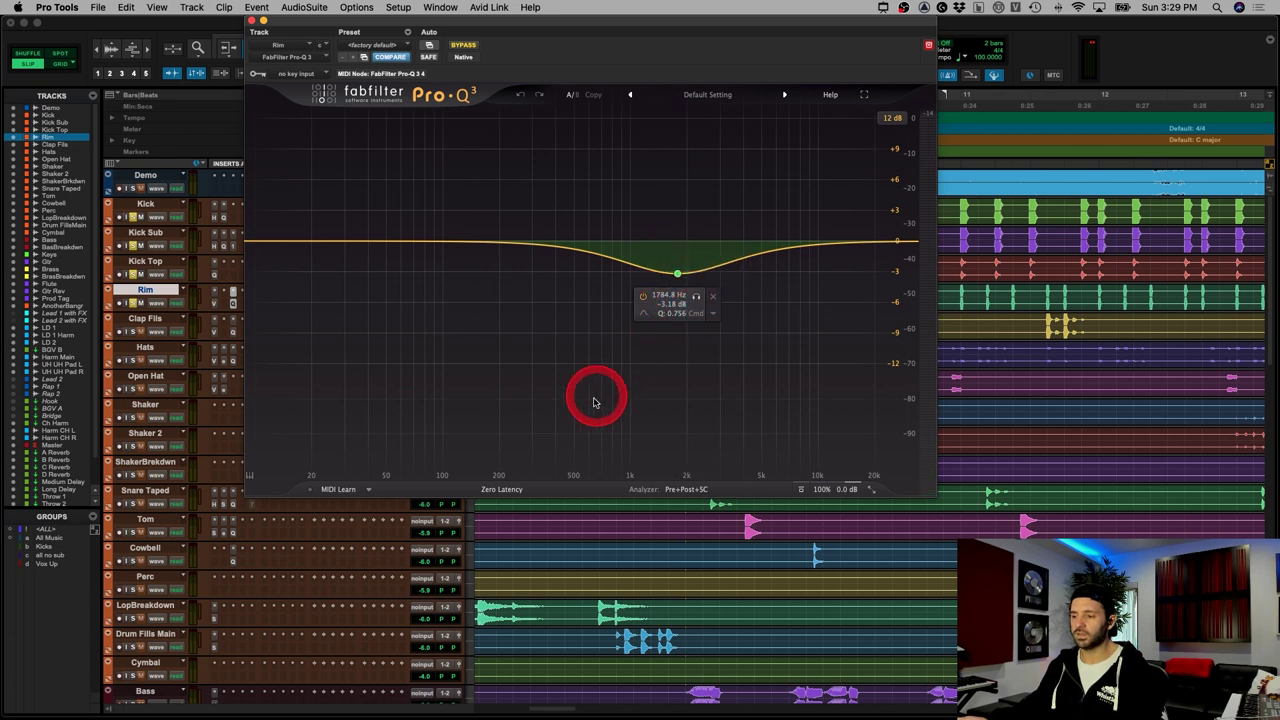
{"action": "left_click", "coordinate": [678, 272]}
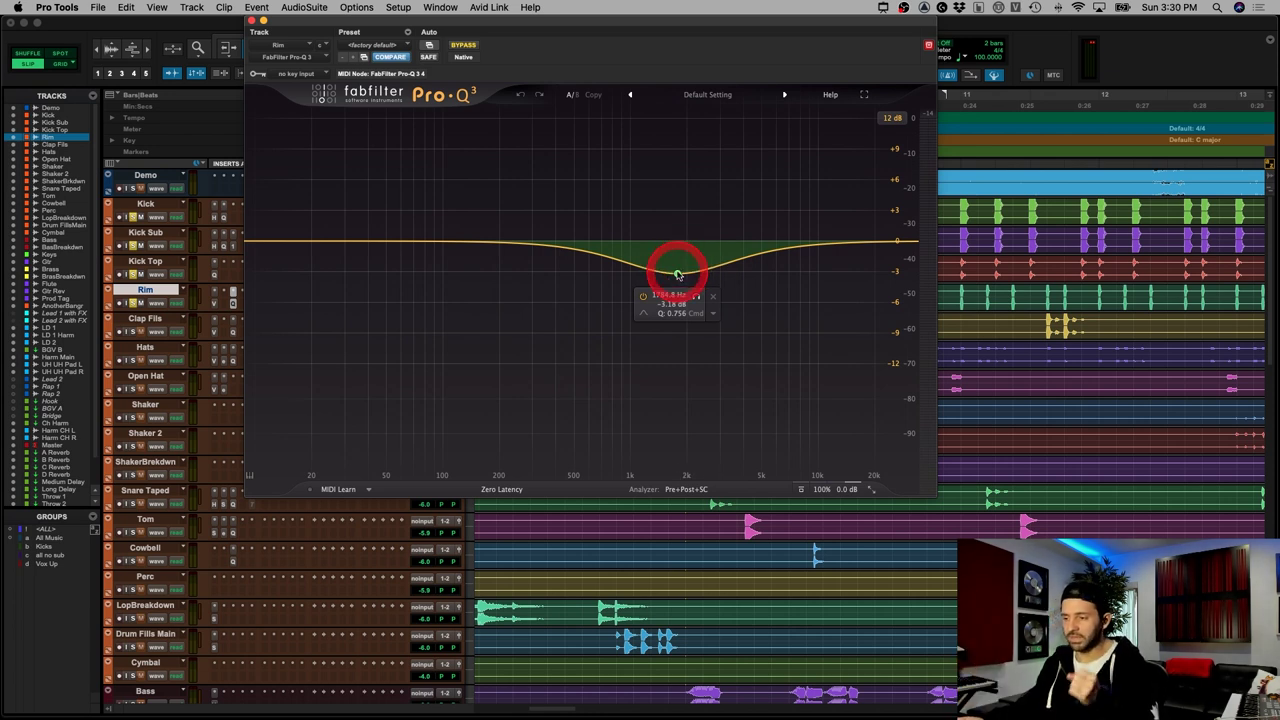
{"action": "left_click", "coordinate": [249, 20]}
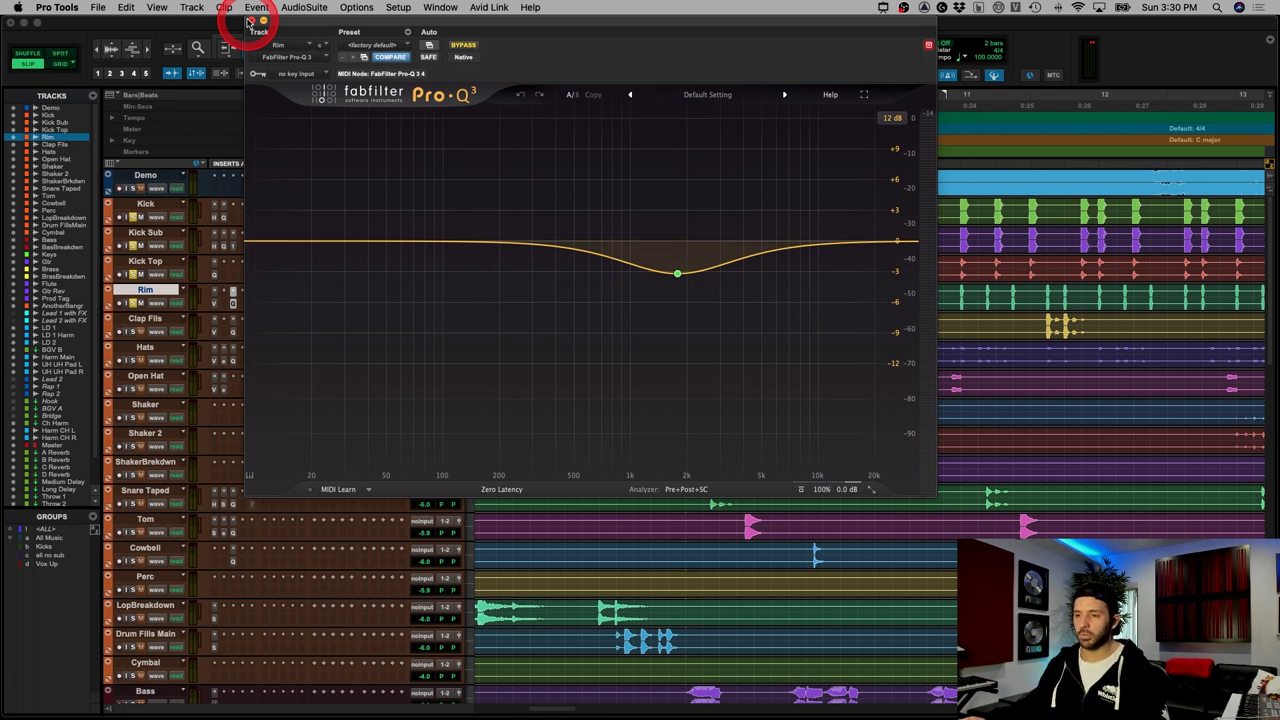
Step: Switch the solo to the Clap Fills track and play its first fill in the hook
{"action": "left_click", "coordinate": [678, 295]}
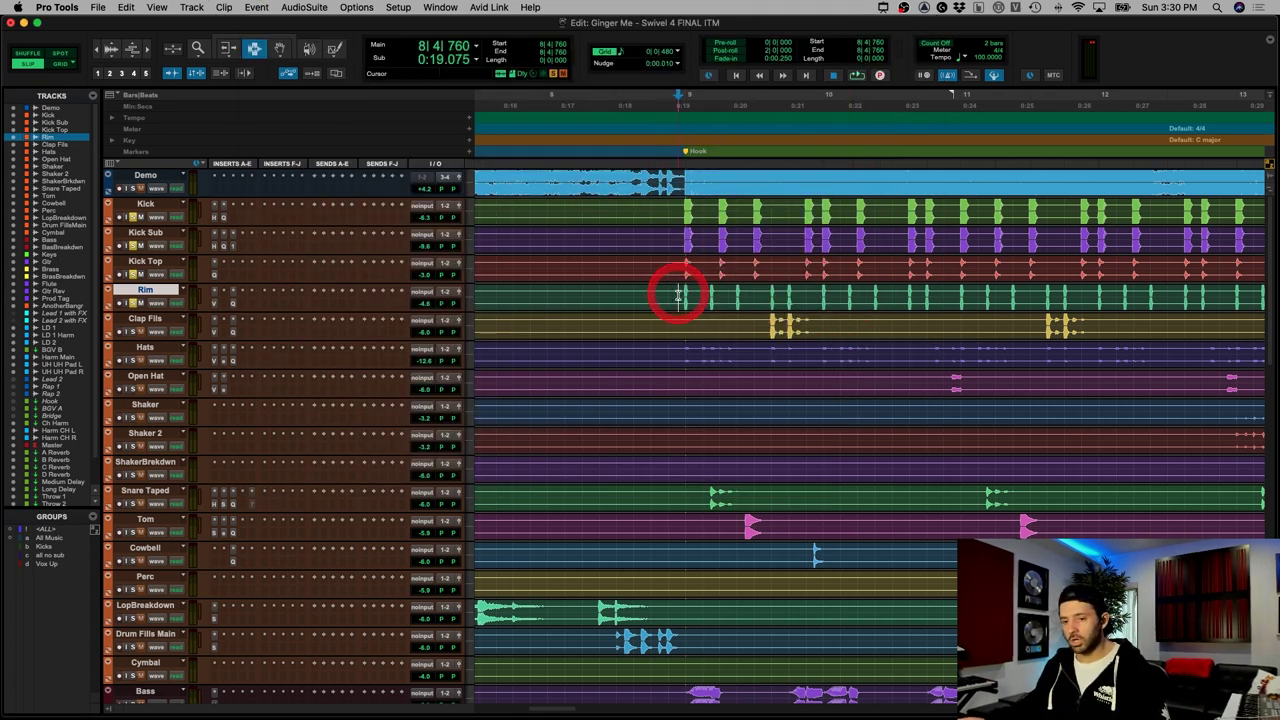
{"action": "left_click", "coordinate": [131, 334]}
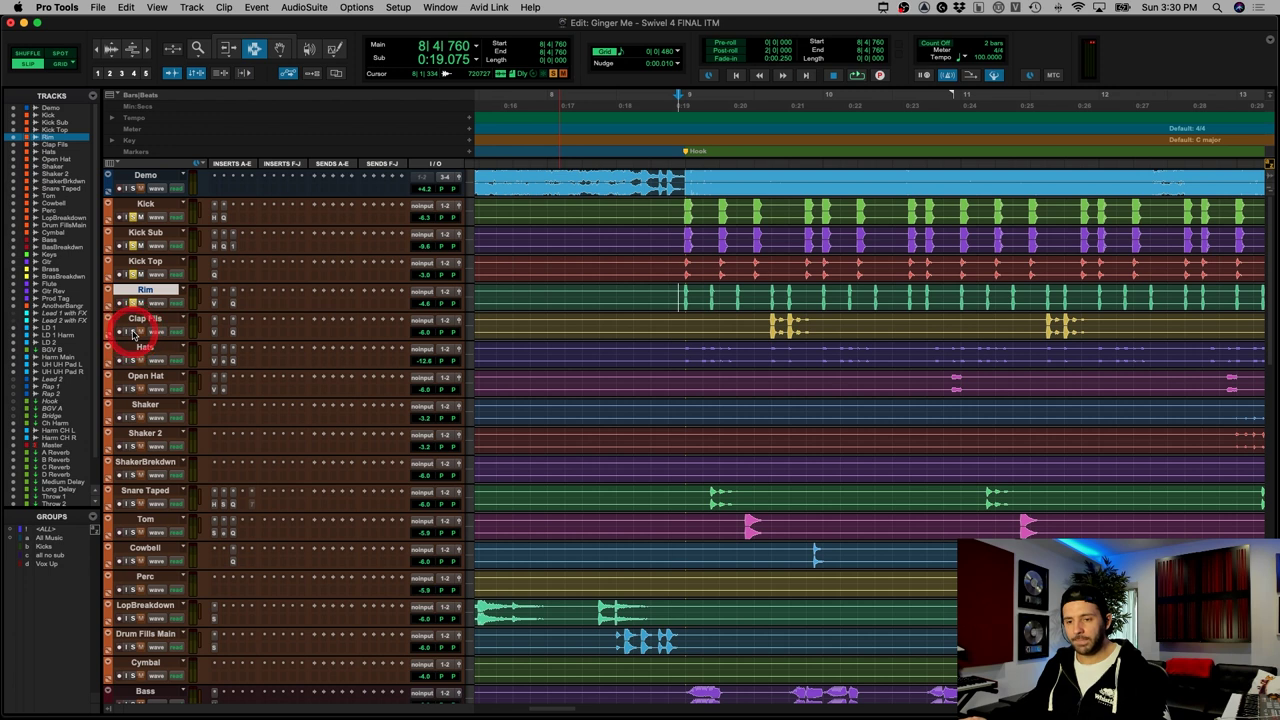
{"action": "key", "text": "space"}
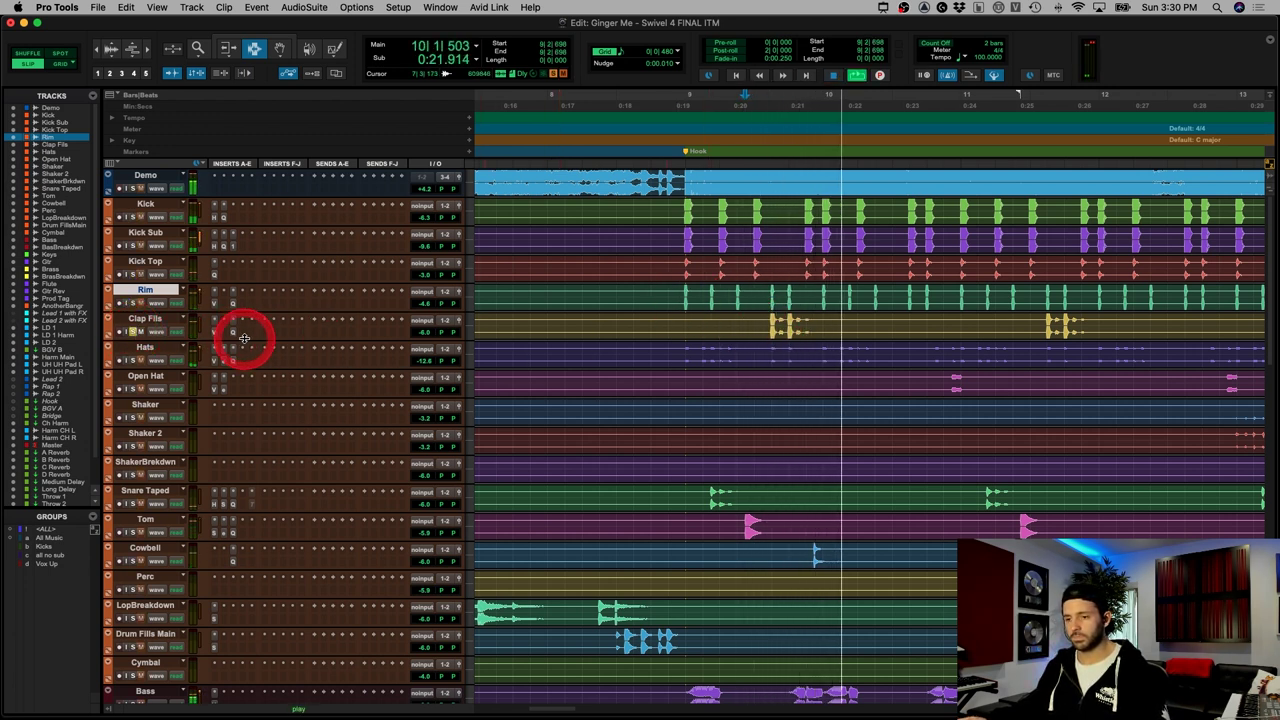
{"action": "key", "text": "space"}
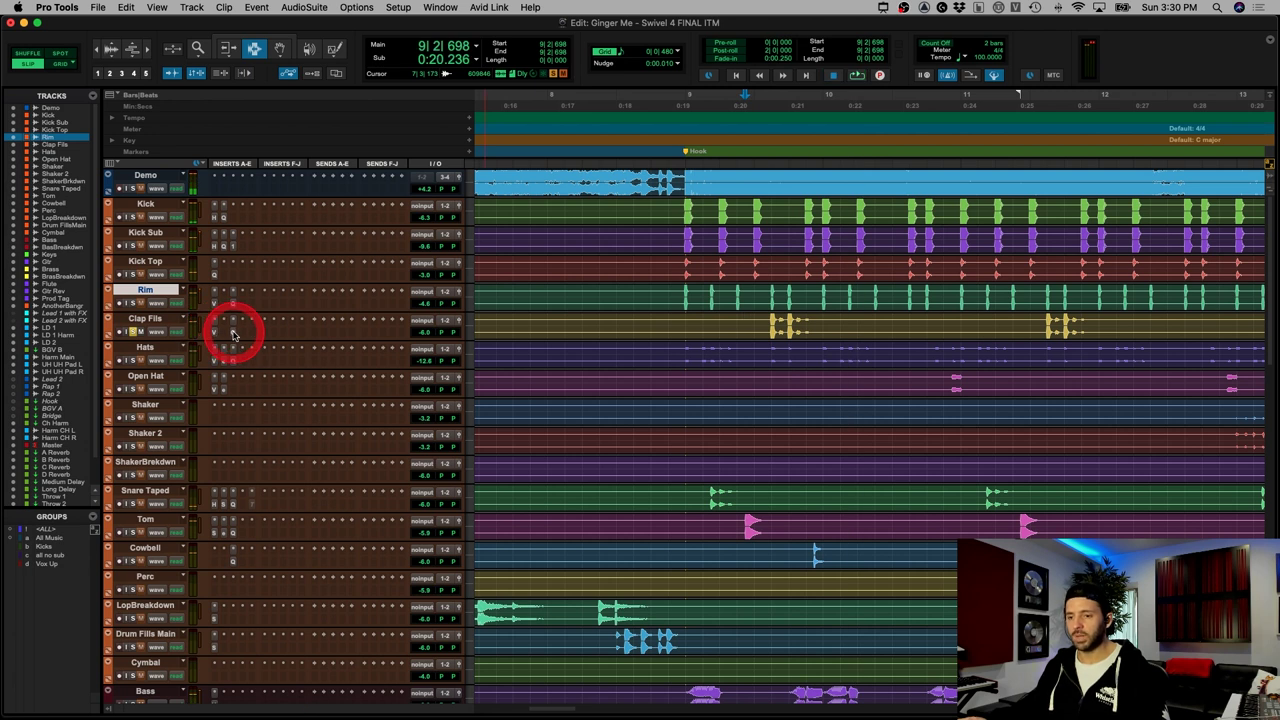
Step: Inspect the Clap Fills' Virtual Mix Rack, move its window clear of the inserts and play the fill through it
{"action": "left_click", "coordinate": [233, 335]}
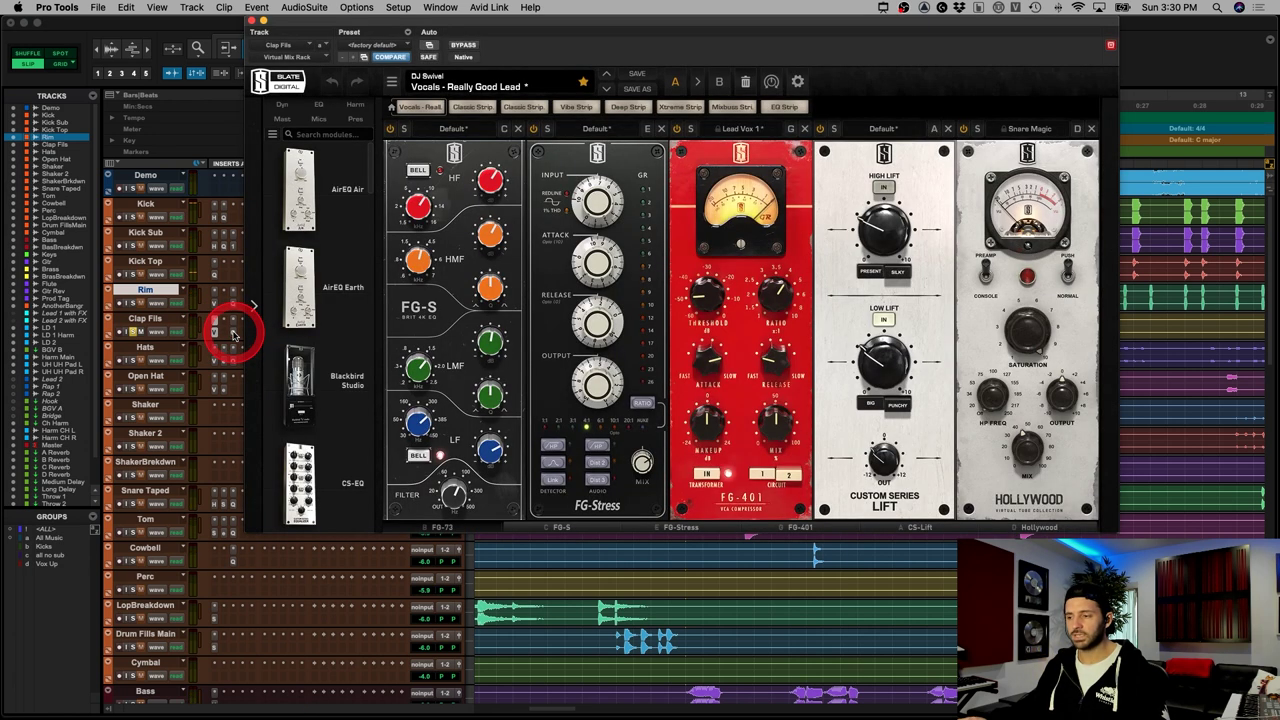
{"action": "left_click", "coordinate": [380, 27]}
{"action": "left_click_drag", "start_coordinate": [367, 27], "coordinate": [452, 59]}
{"action": "left_click", "coordinate": [515, 96]}
{"action": "left_click", "coordinate": [505, 105]}
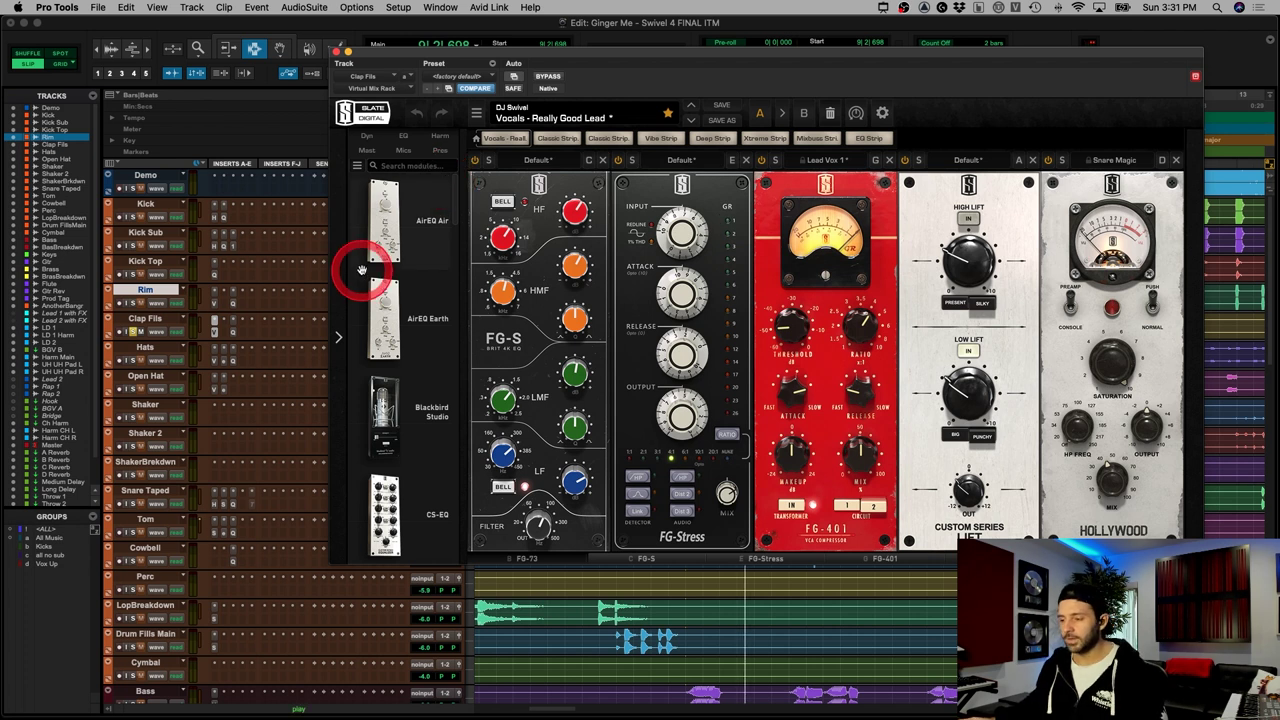
{"action": "key", "text": "space"}
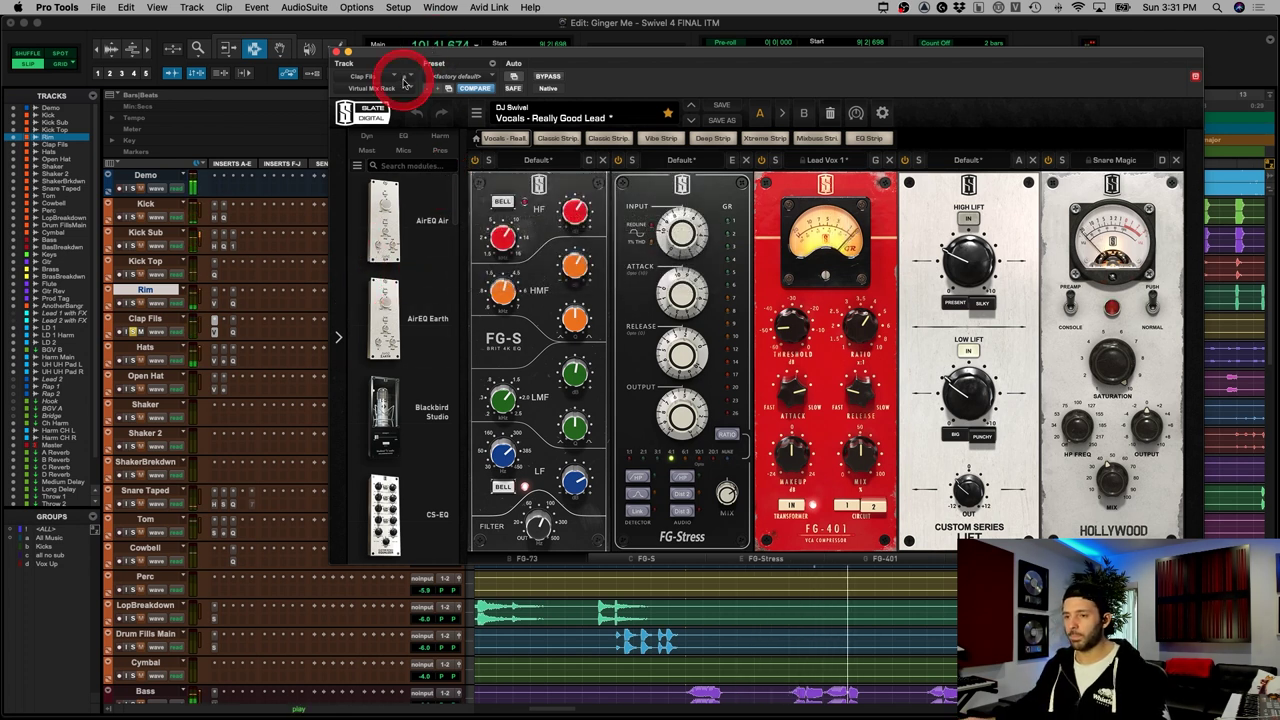
{"action": "key", "text": "space"}
Step: Examine the Clap Fills' Pro-Q 3 and compare the fill with the Virtual Mix Rack bypassed and active
{"action": "left_click_drag", "start_coordinate": [405, 83], "coordinate": [233, 335]}
{"action": "left_click", "coordinate": [233, 335]}
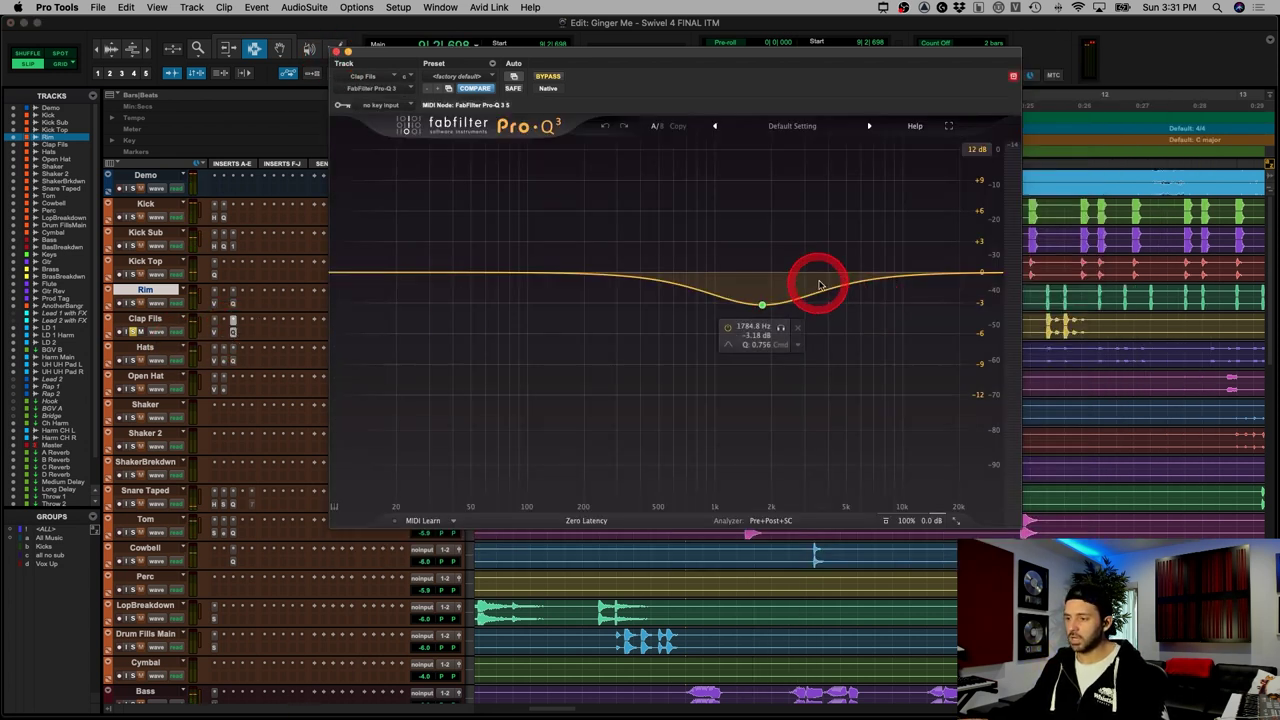
{"action": "left_click", "coordinate": [213, 335]}
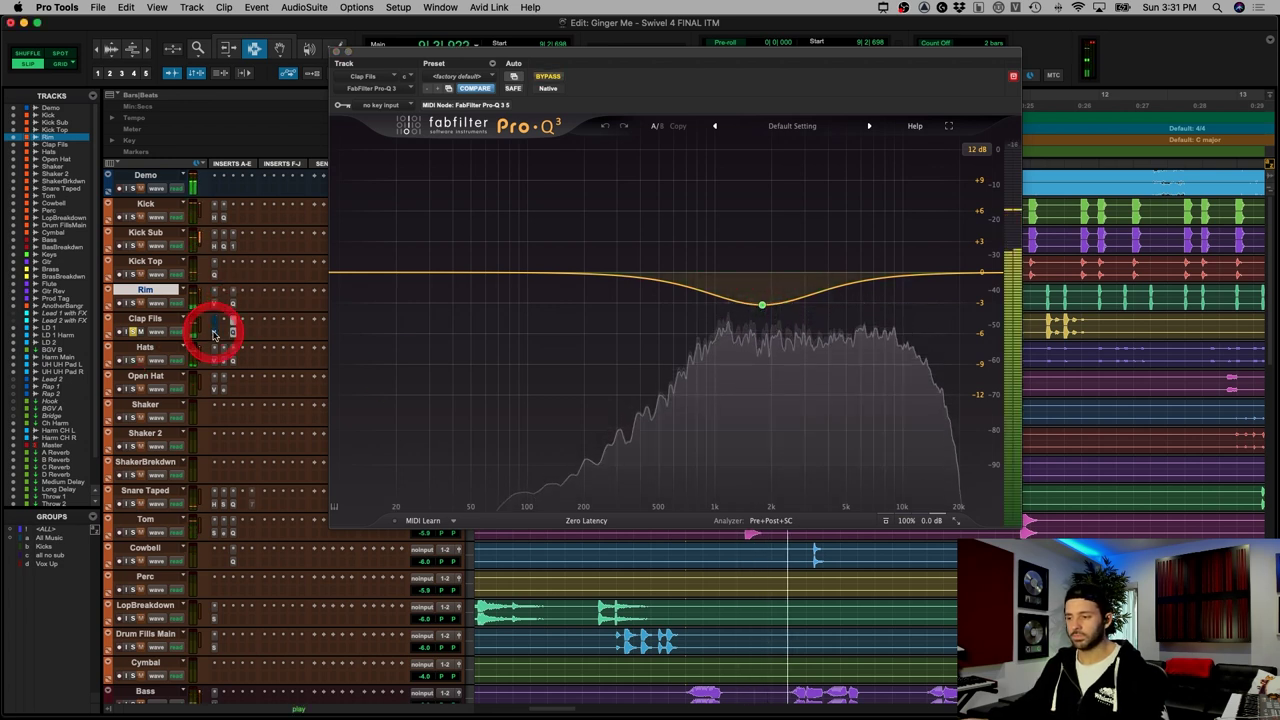
{"action": "key", "text": "space"}
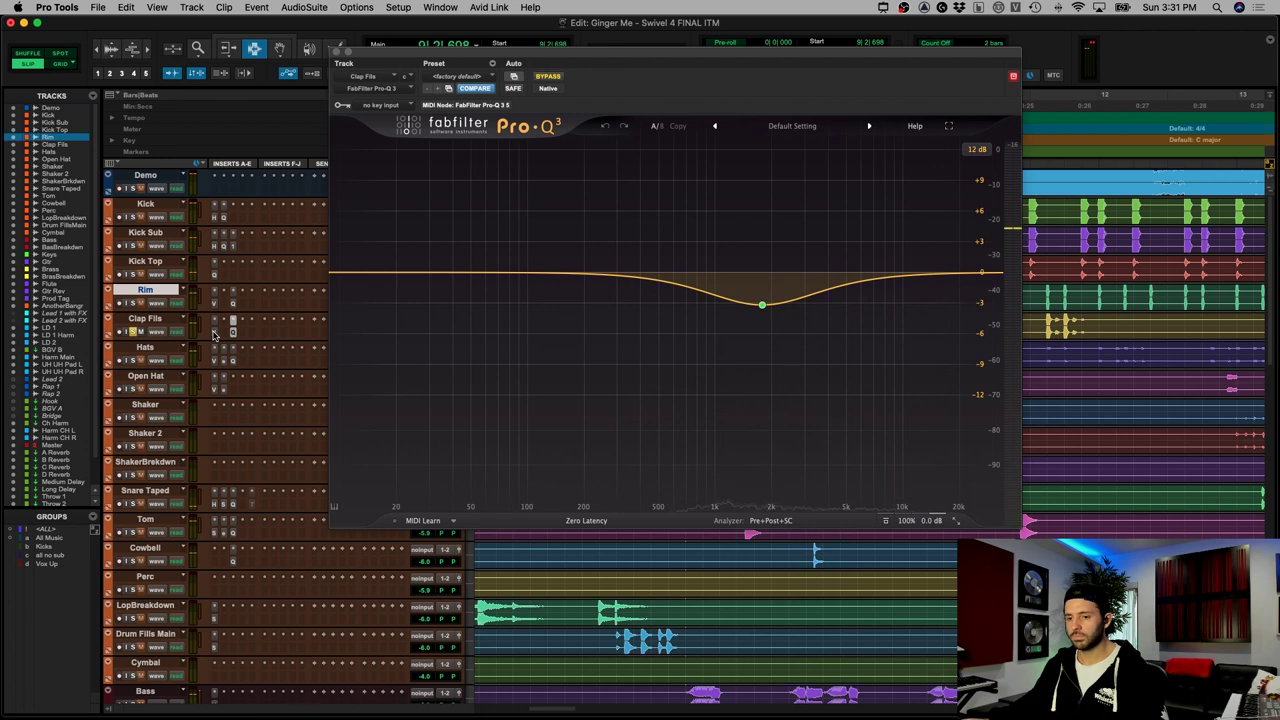
{"action": "key", "text": "space"}
{"action": "left_click", "coordinate": [213, 334], "text": "super"}
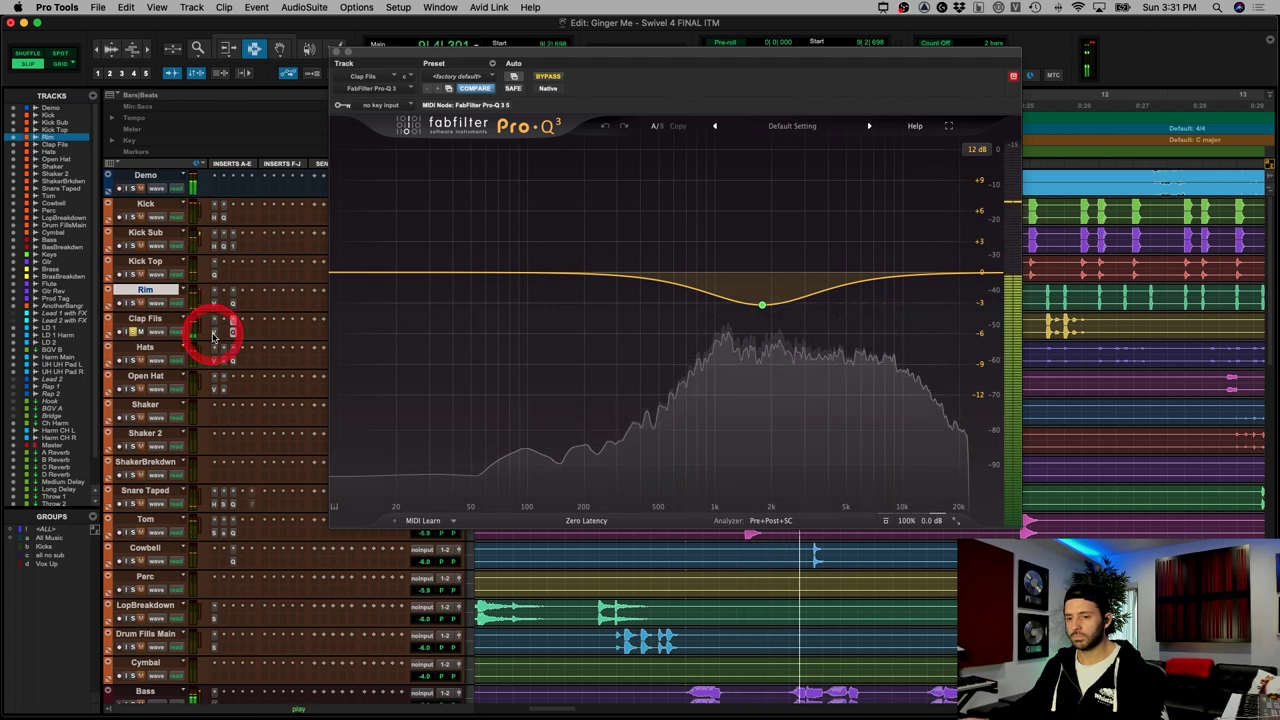
{"action": "key", "text": "space"}
{"action": "left_click", "coordinate": [340, 47]}
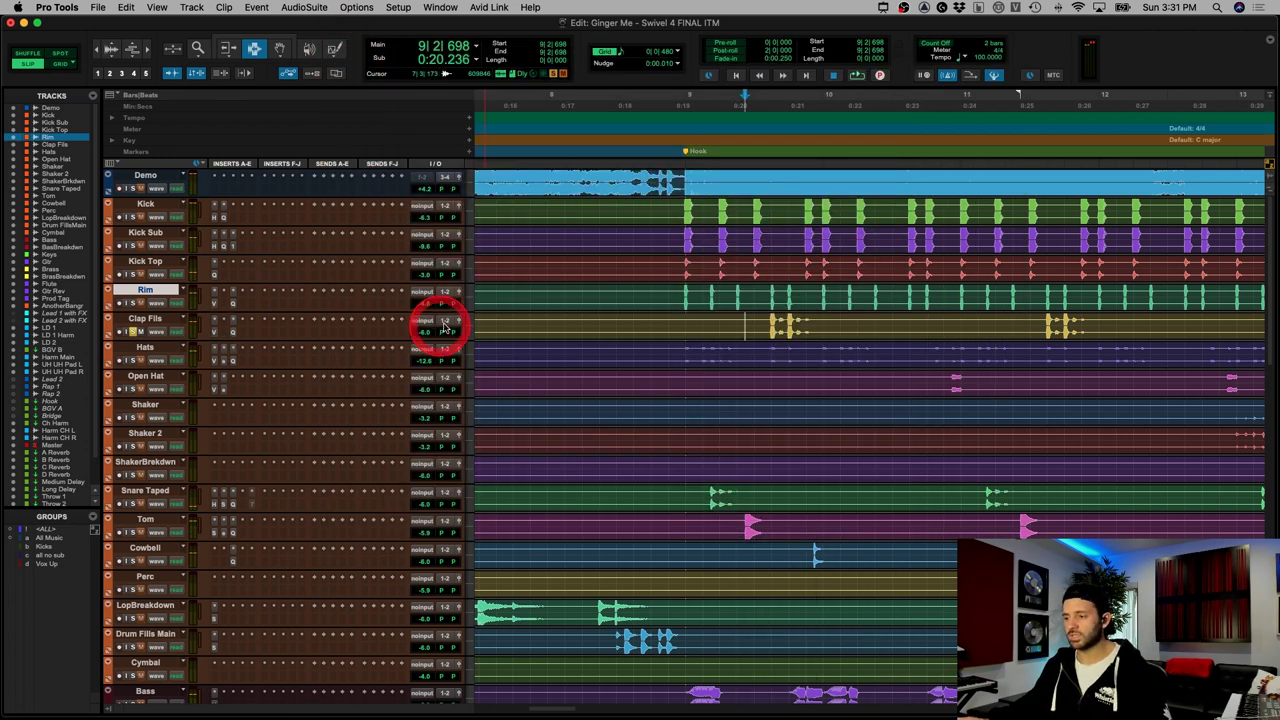
Step: Switch the solo to the Hats track and play it from just before the first Hook
{"action": "left_click", "coordinate": [678, 355]}
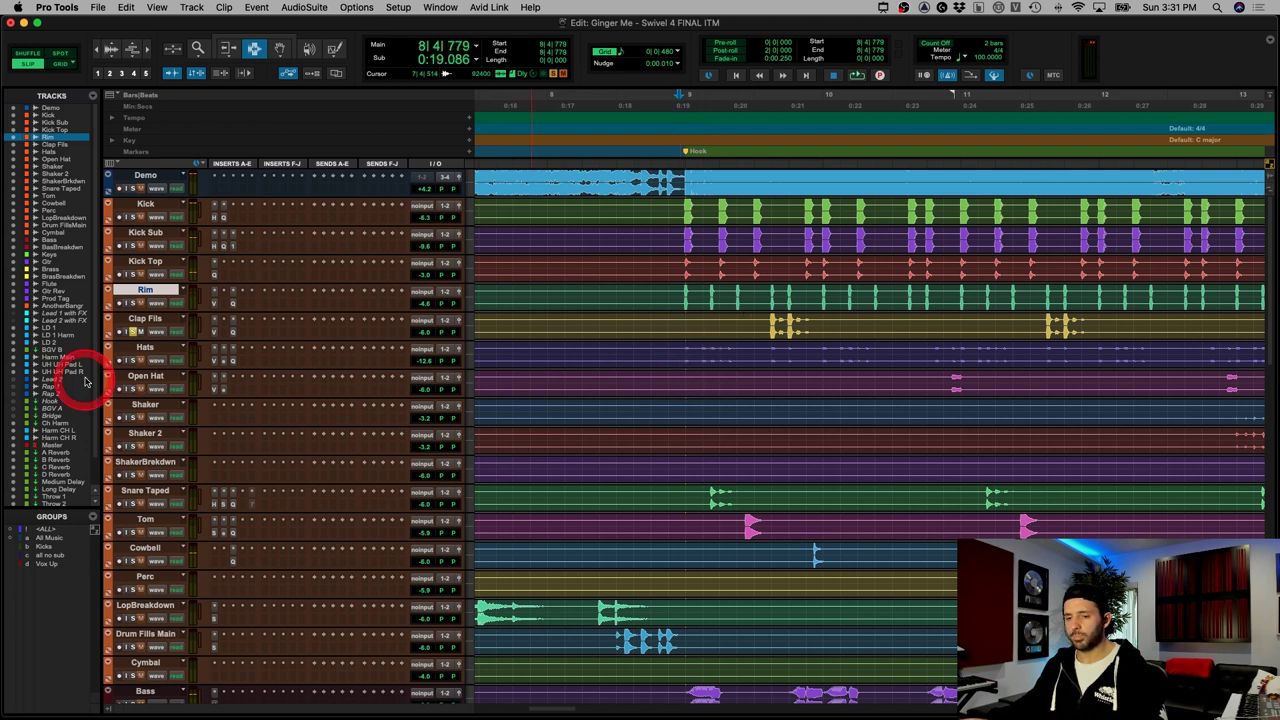
{"action": "left_click", "coordinate": [133, 362]}
{"action": "left_click", "coordinate": [675, 351]}
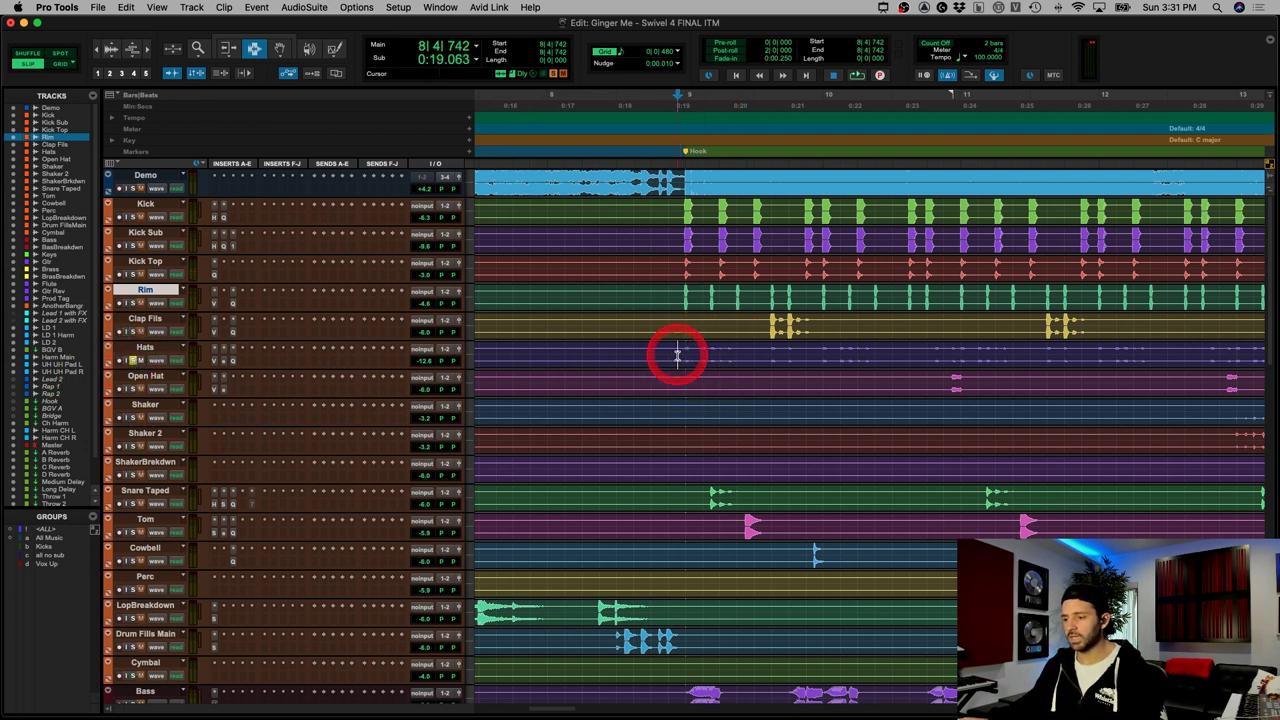
{"action": "key", "text": "space"}
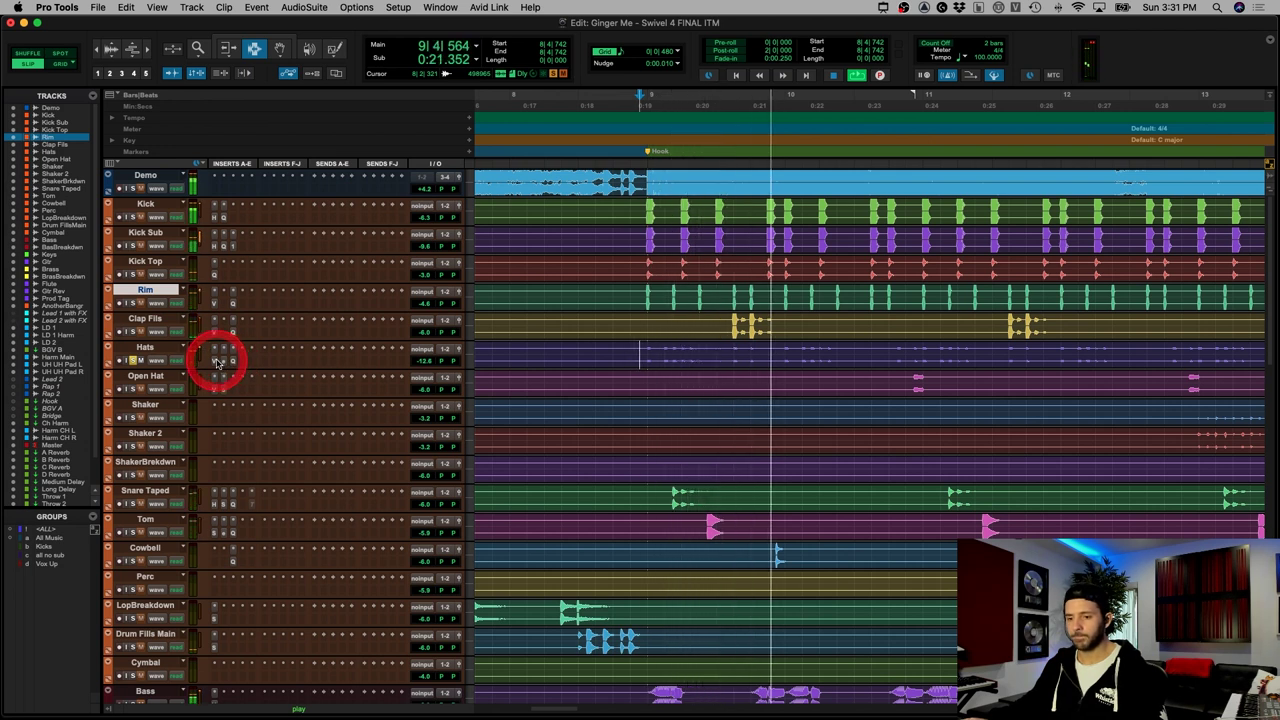
Step: Examine the Hats' Virtual Mix Rack during playback and listen to the Hats with the inserts bypassed
{"action": "left_click", "coordinate": [215, 361]}
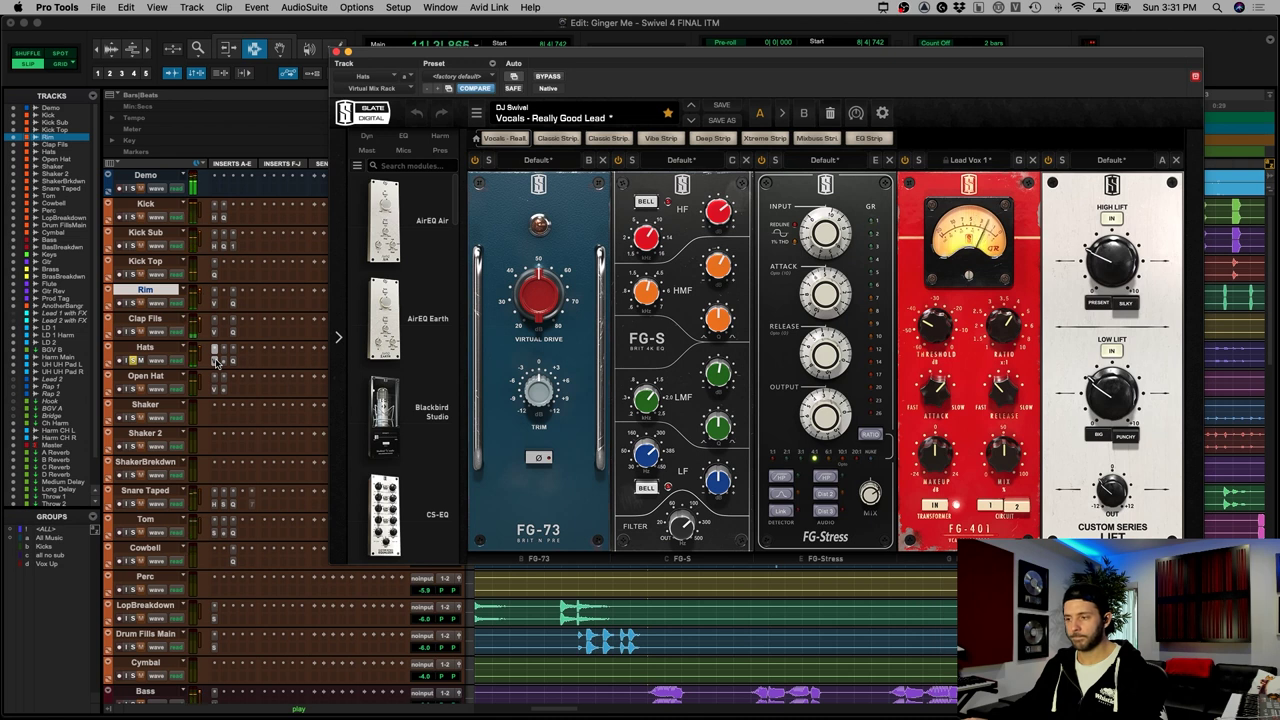
{"action": "left_click", "coordinate": [215, 361]}
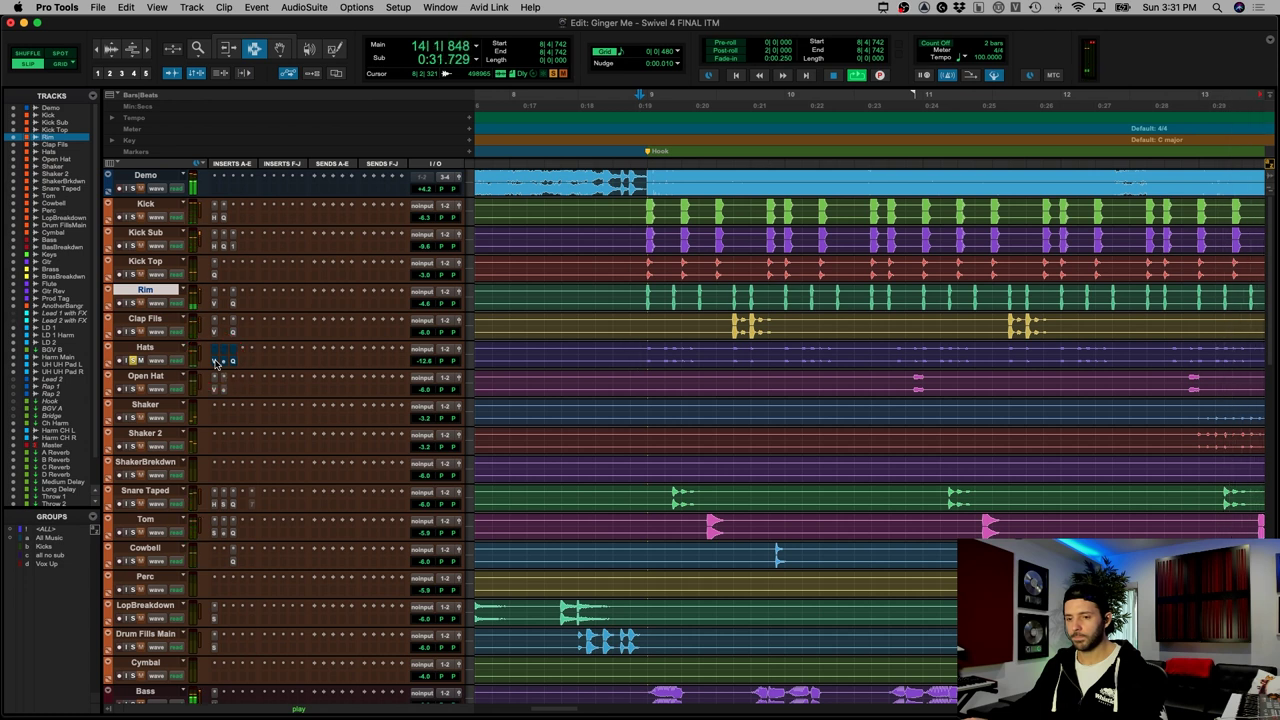
{"action": "left_click", "coordinate": [215, 362]}
{"action": "key", "text": "space"}
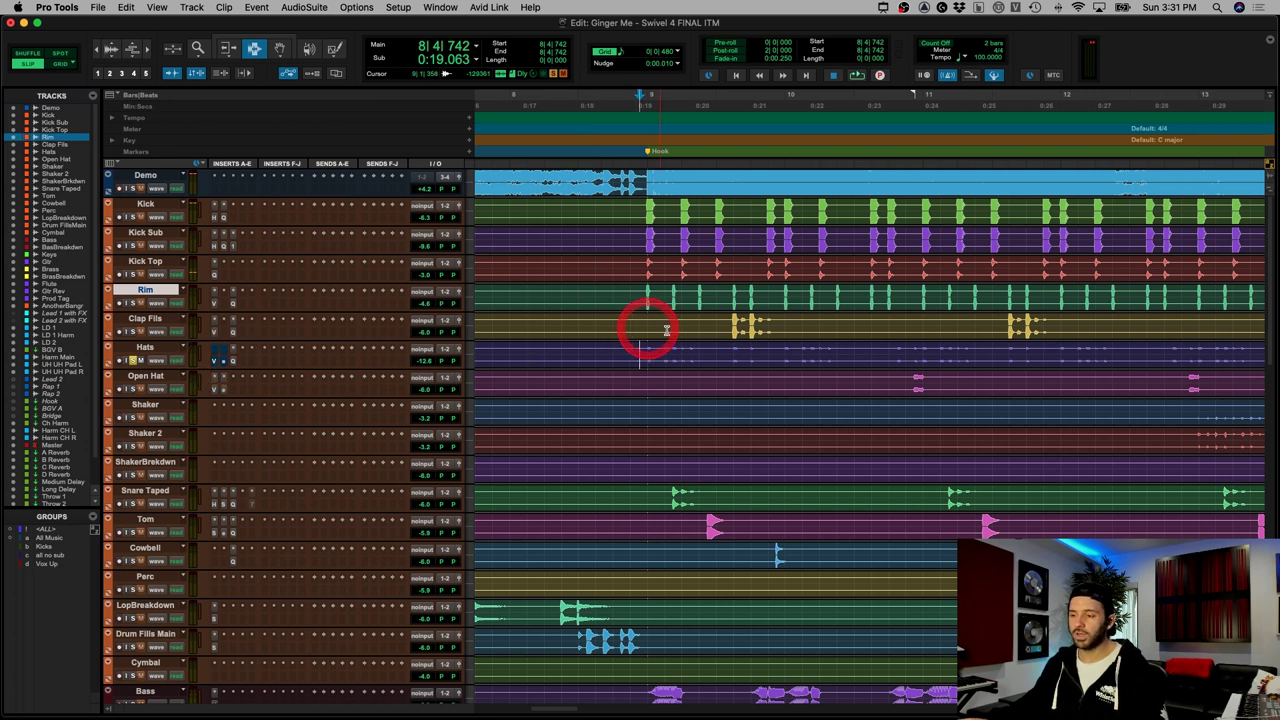
Step: Show the FabFilter Pro-Q 3 Master Bypass automation lane beneath the Hats track
{"action": "left_click", "coordinate": [557, 355]}
{"action": "left_click", "coordinate": [236, 360]}
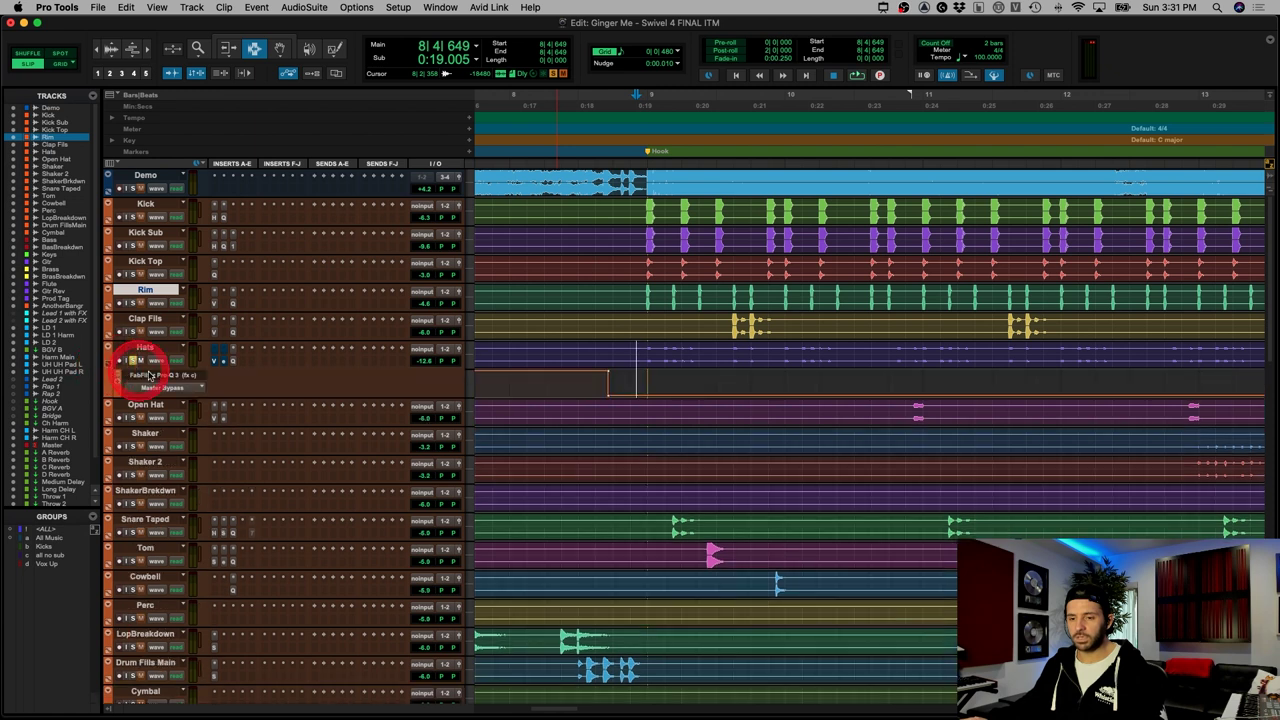
{"action": "left_click", "coordinate": [109, 364]}
Step: Examine the Hats' Master Bypass automation across the song, selecting its lowered stretch from the first Hook to mid V1
{"action": "key", "text": "r"}
{"action": "key", "text": "r"}
{"action": "key", "text": "r"}
{"action": "key", "text": "r"}
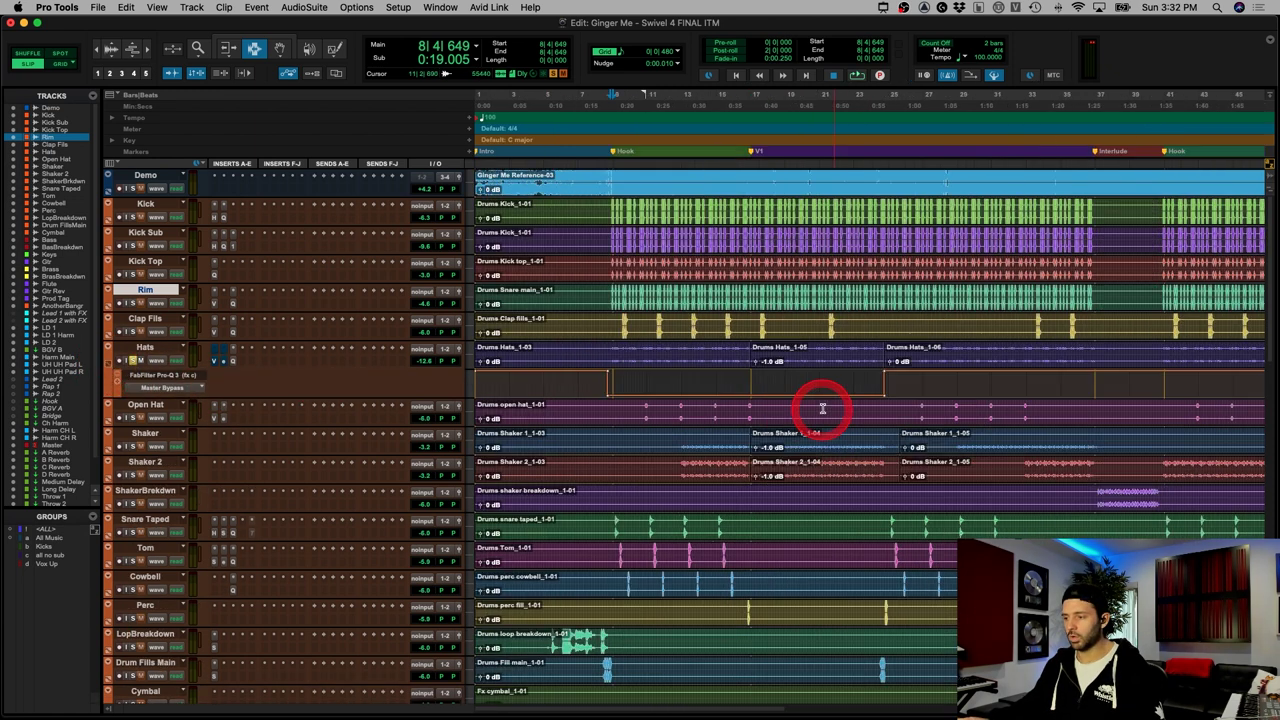
{"action": "scroll", "coordinate": [731, 391], "scroll_direction": "right", "scroll_amount": 3}
{"action": "scroll", "coordinate": [731, 390], "scroll_direction": "up", "scroll_amount": 5}
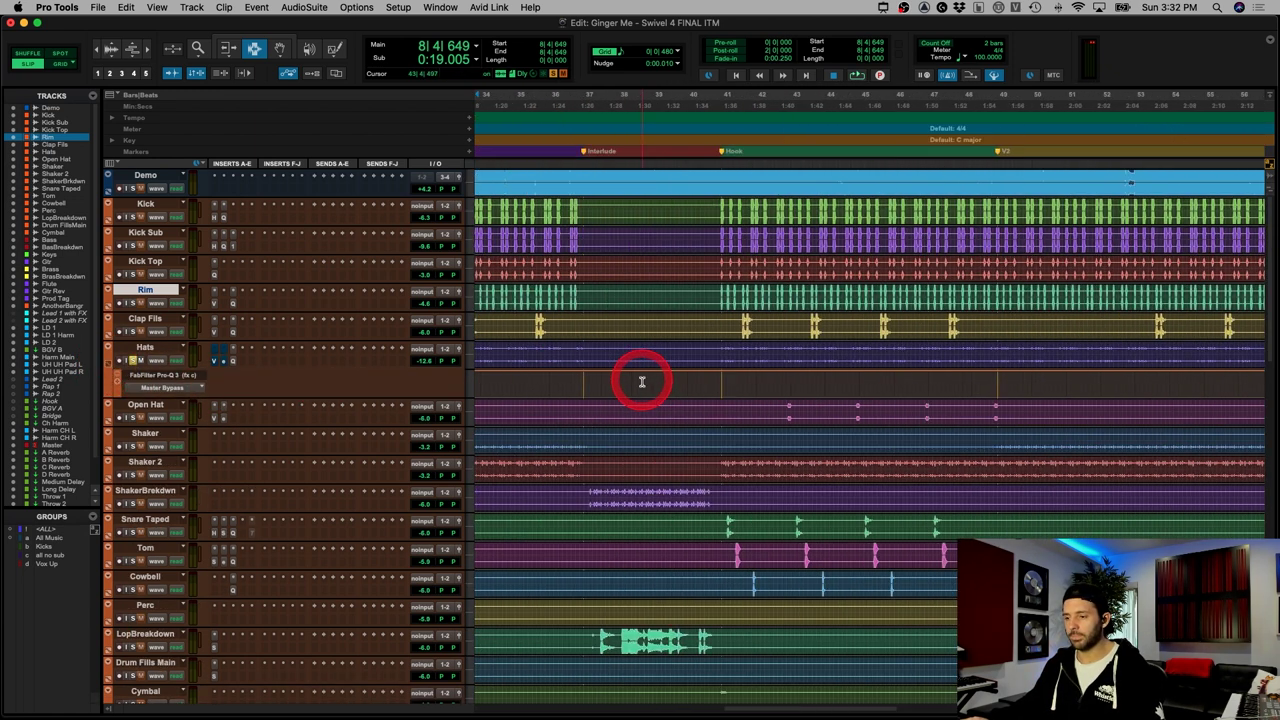
{"action": "scroll", "coordinate": [694, 394], "scroll_direction": "left", "scroll_amount": 4}
{"action": "key", "text": "r"}
{"action": "left_click_drag", "start_coordinate": [614, 383], "coordinate": [884, 385]}
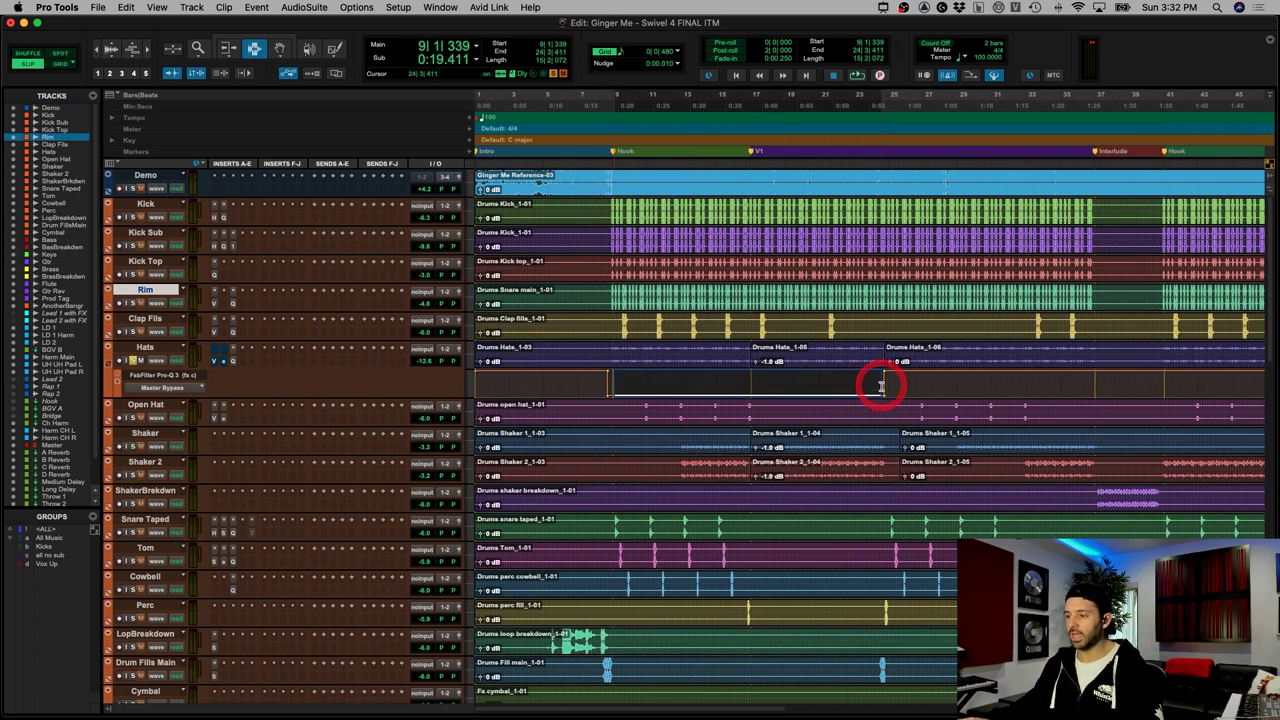
Step: Examine the Hats' Pro-Q 3 curve from the start of the first Hook, close it and play the Hats around bar 11
{"action": "left_click", "coordinate": [609, 352]}
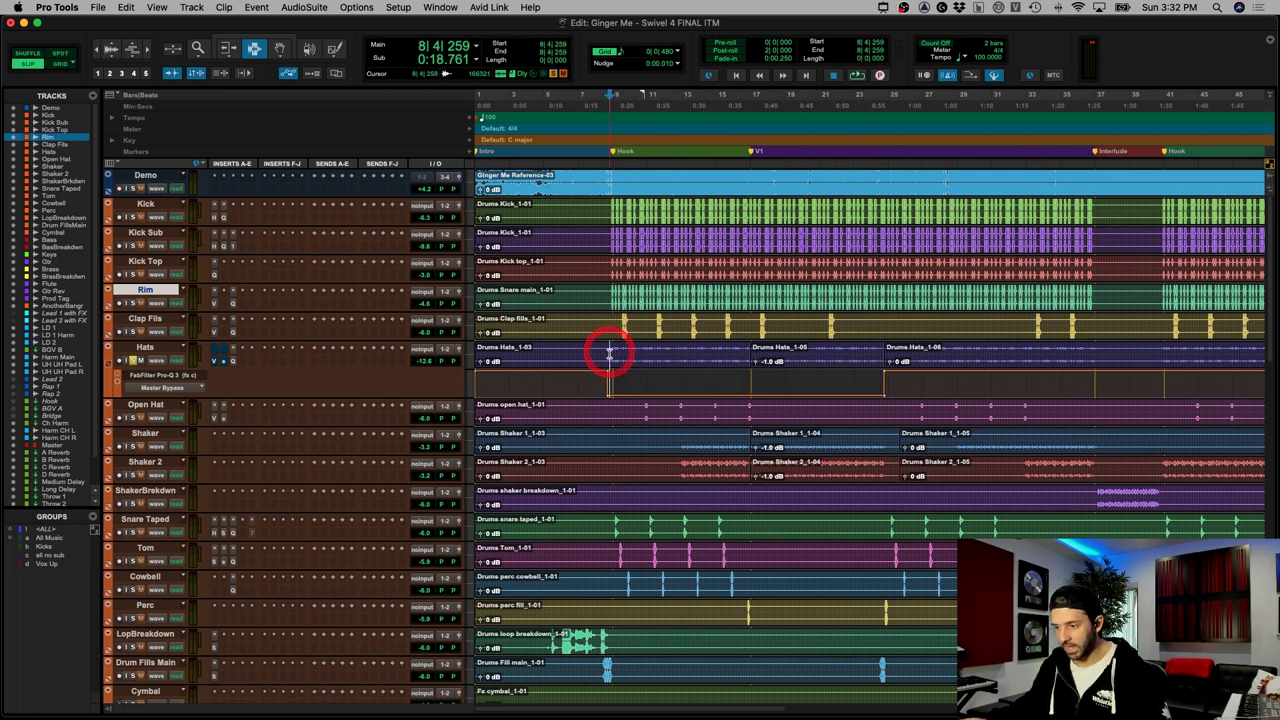
{"action": "left_click", "coordinate": [233, 363]}
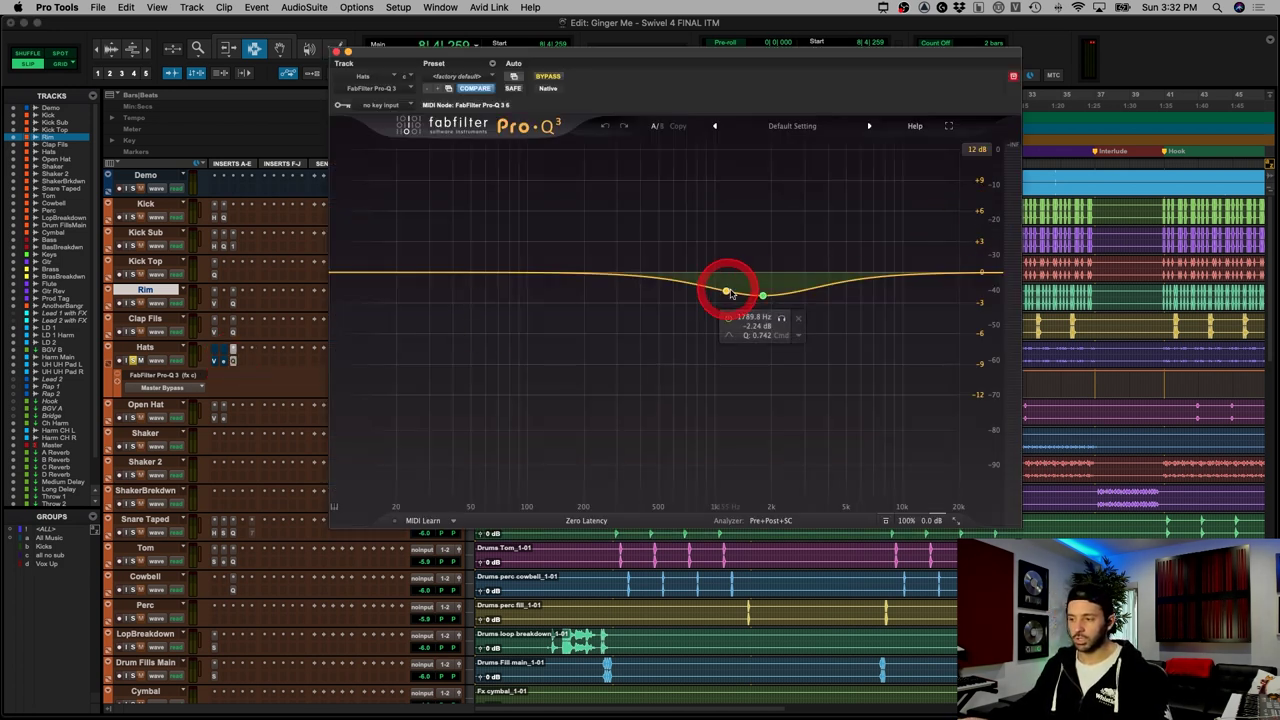
{"action": "left_click", "coordinate": [338, 51]}
{"action": "left_click", "coordinate": [662, 380]}
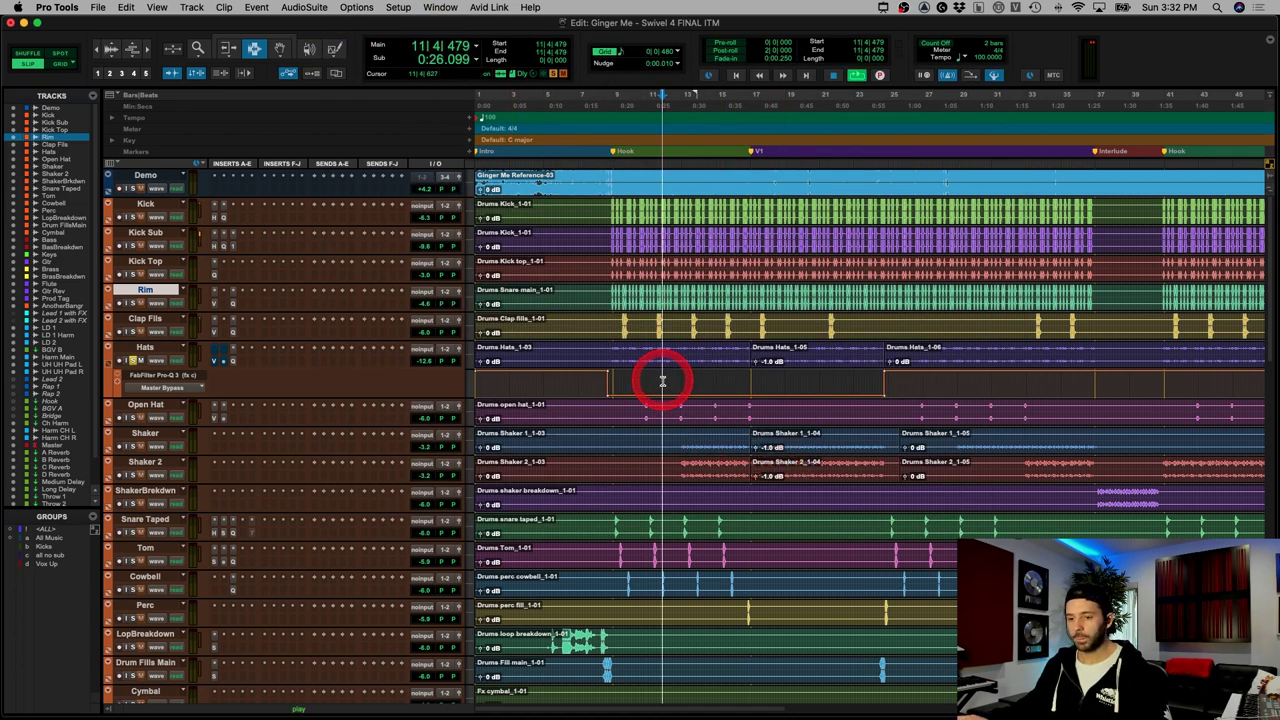
{"action": "key", "text": "space"}
{"action": "key", "text": "space"}
Step: Select the Hats clips from the first Hook to mid V1 and inspect the Pro-Q 3 cut used there
{"action": "left_click_drag", "start_coordinate": [618, 363], "coordinate": [886, 360]}
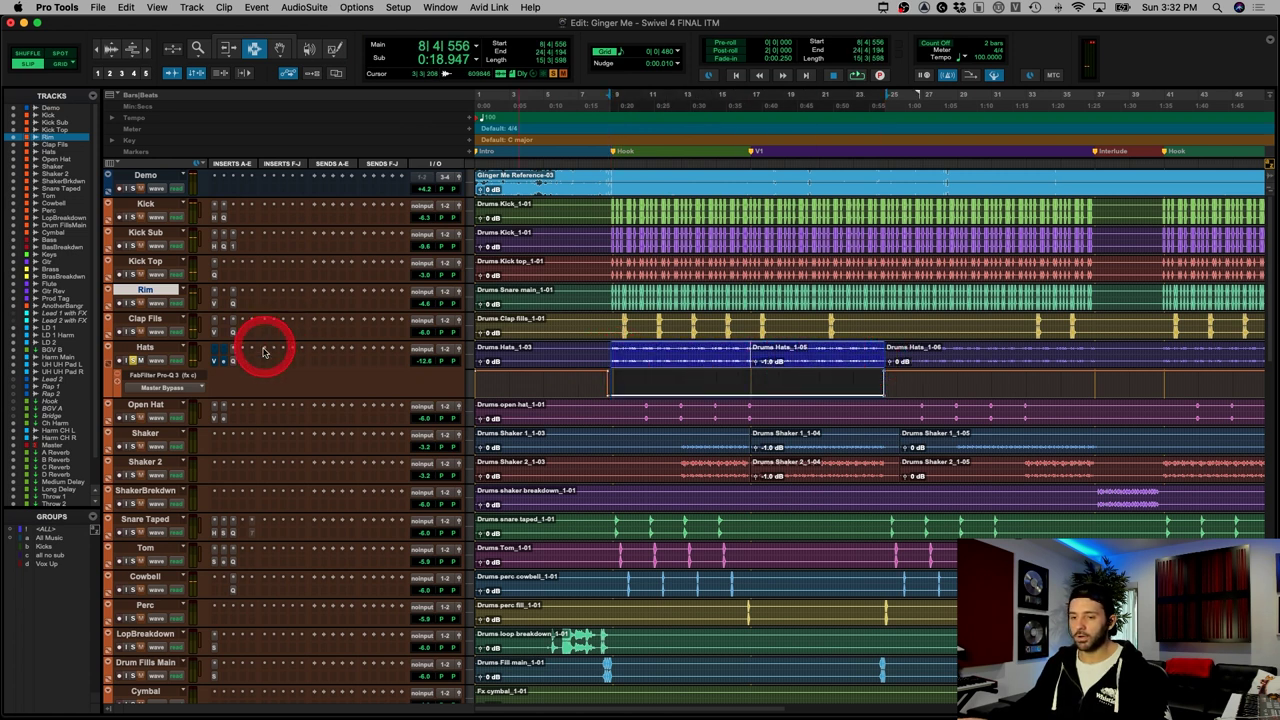
{"action": "left_click", "coordinate": [232, 360]}
{"action": "left_click", "coordinate": [762, 297]}
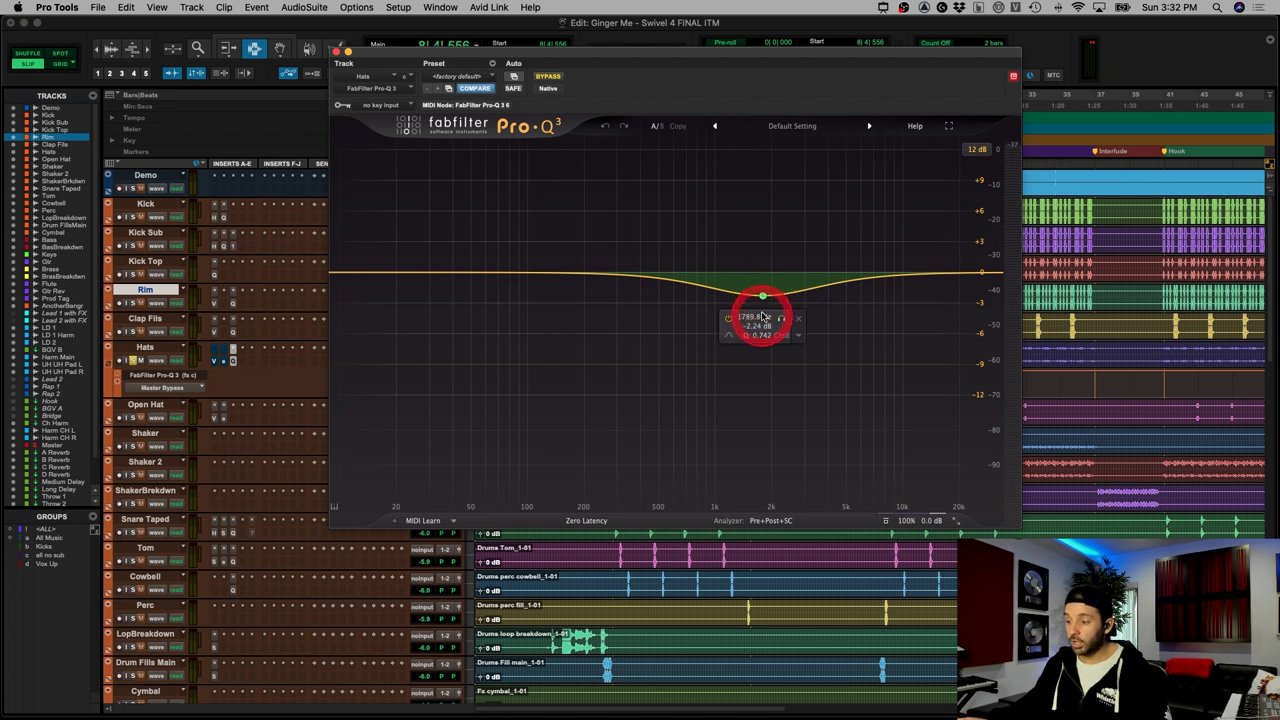
{"action": "left_click", "coordinate": [338, 51]}
Step: Select the Hats' bypass automation from the first Hook to mid V1, followed by the stretch from there to the song's end
{"action": "left_click_drag", "start_coordinate": [612, 380], "coordinate": [884, 383]}
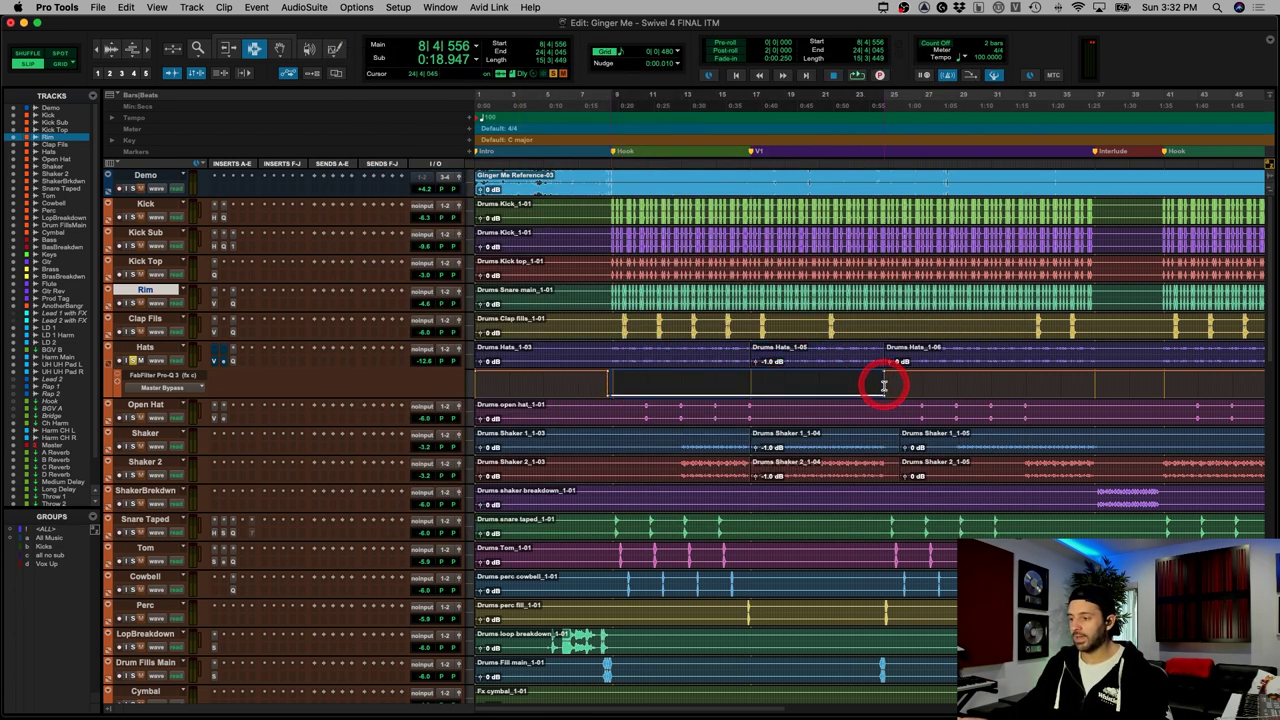
{"action": "key", "text": "r"}
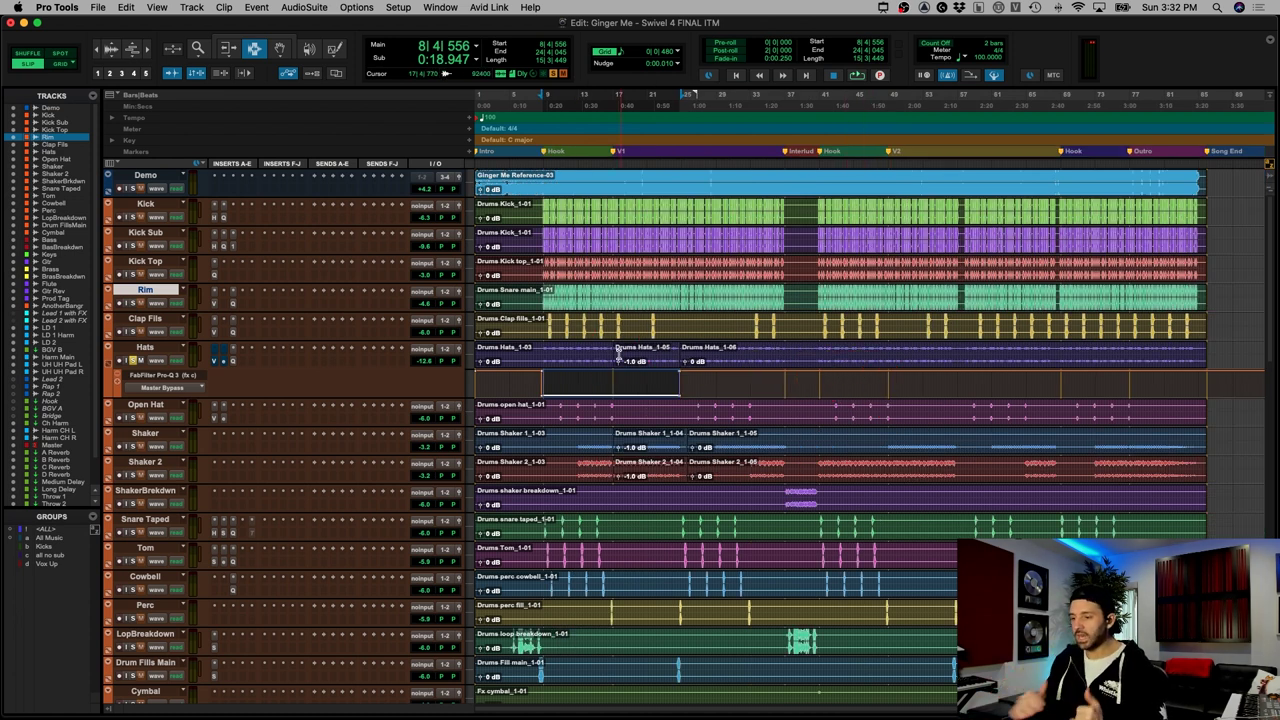
{"action": "left_click_drag", "start_coordinate": [645, 361], "coordinate": [1203, 376]}
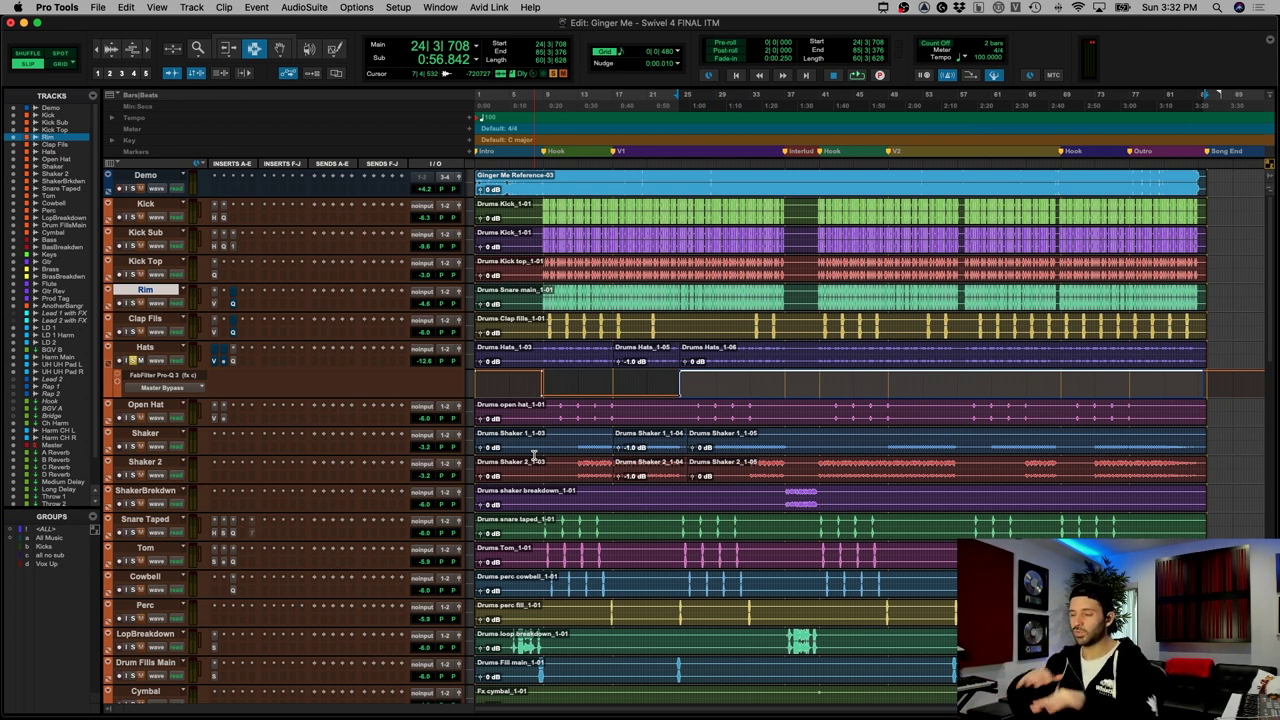
Step: Place the edit cursor just before the first Hook on the Hats and inspect their Virtual Mix Rack insert
{"action": "left_click", "coordinate": [542, 355]}
{"action": "key", "text": "r"}
{"action": "key", "text": "r"}
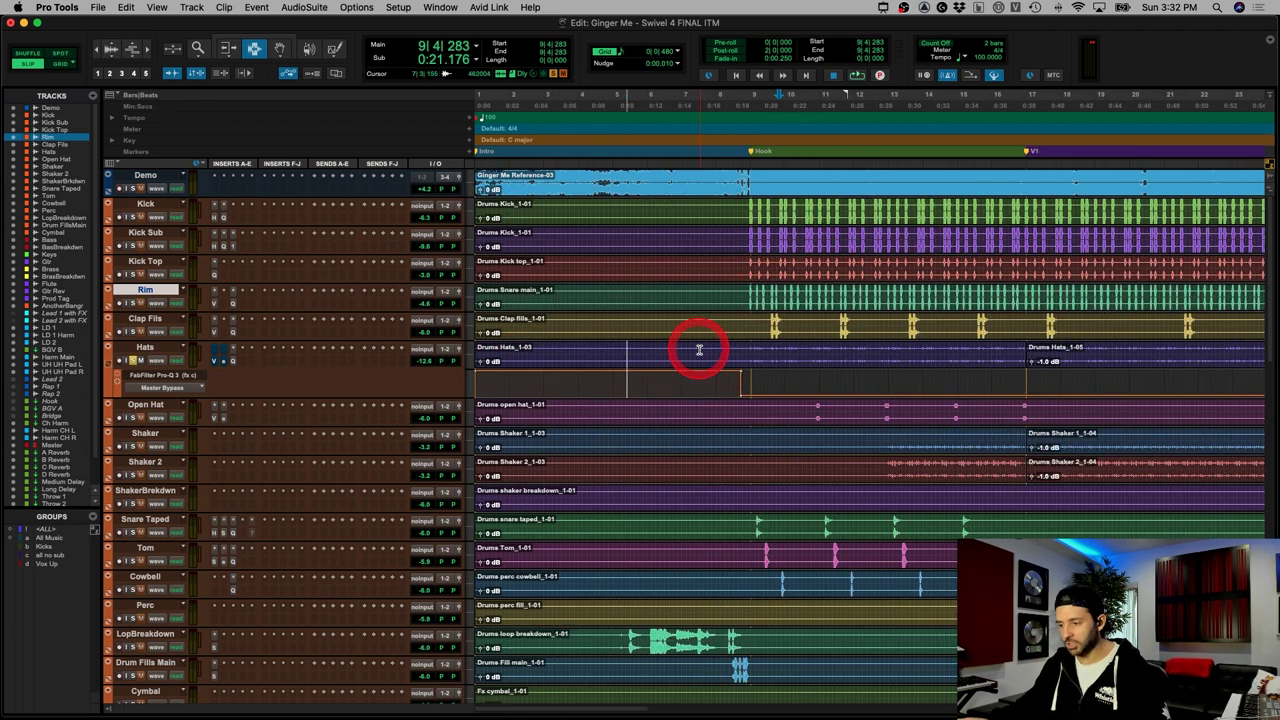
{"action": "left_click", "coordinate": [746, 349]}
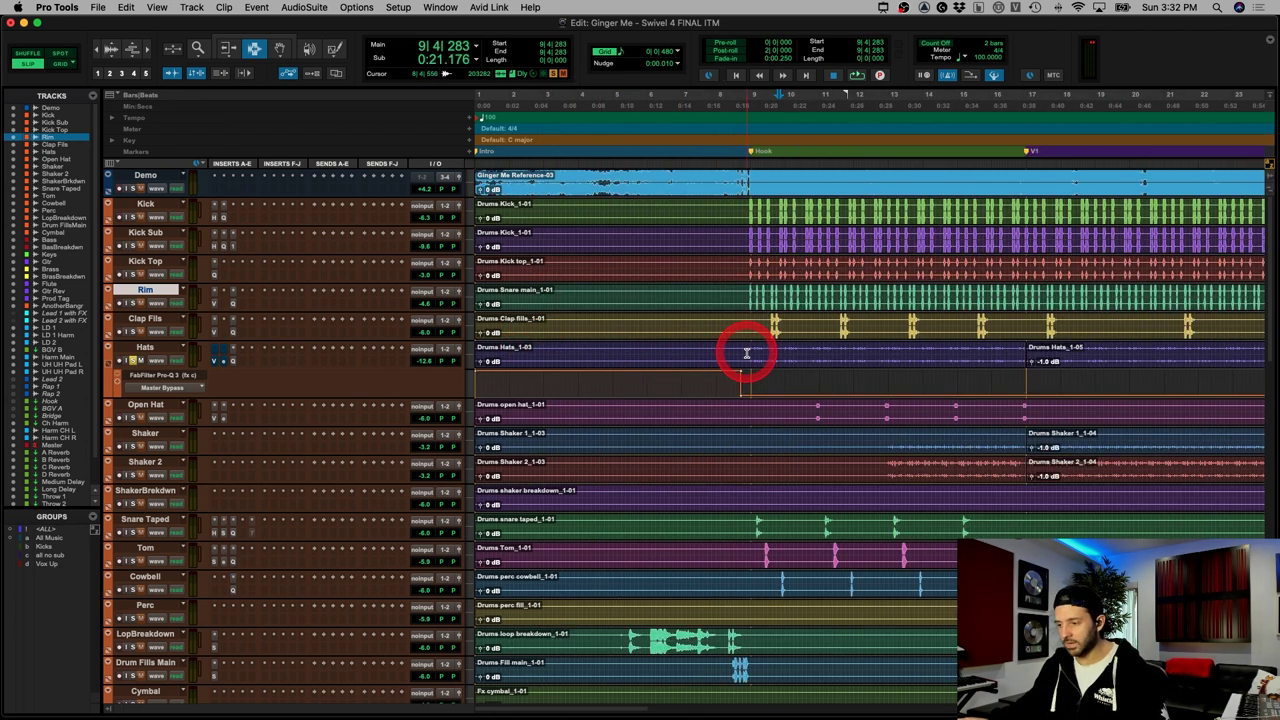
{"action": "left_click", "coordinate": [214, 360]}
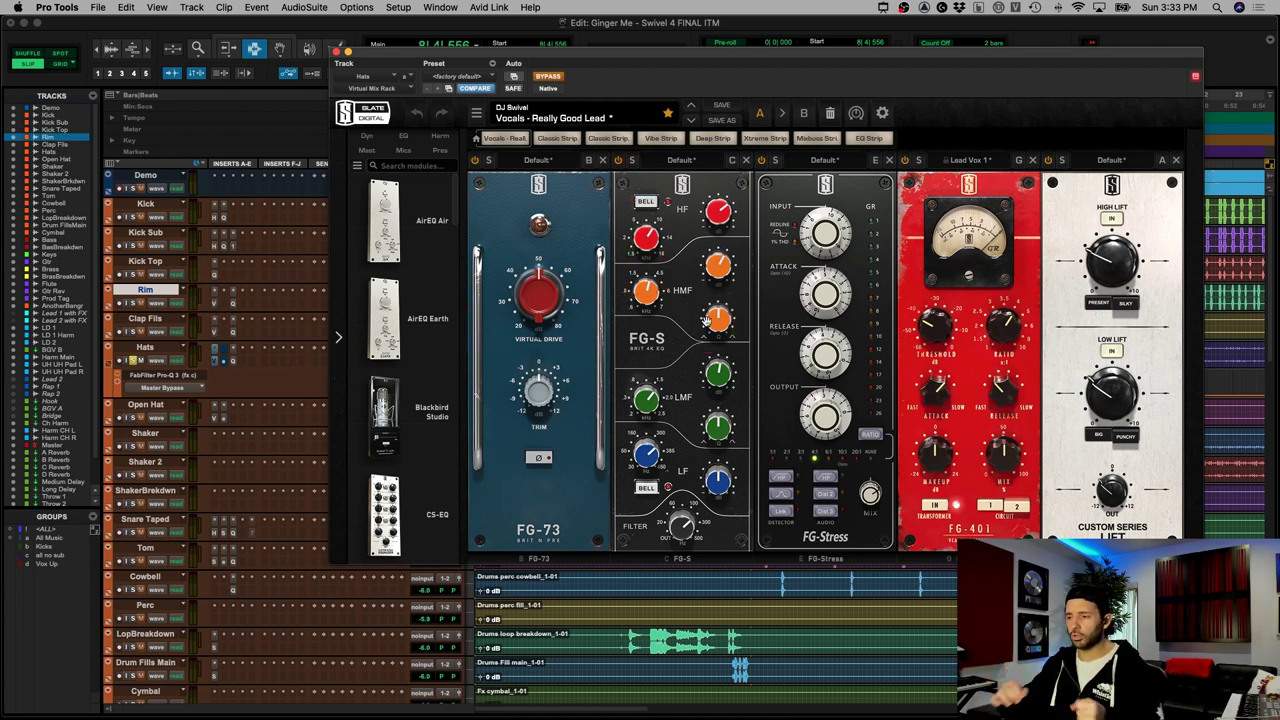
Step: Open the Hats' elysia nvelope and play the Hats into the first Hook with their inserts active
{"action": "left_click", "coordinate": [223, 360]}
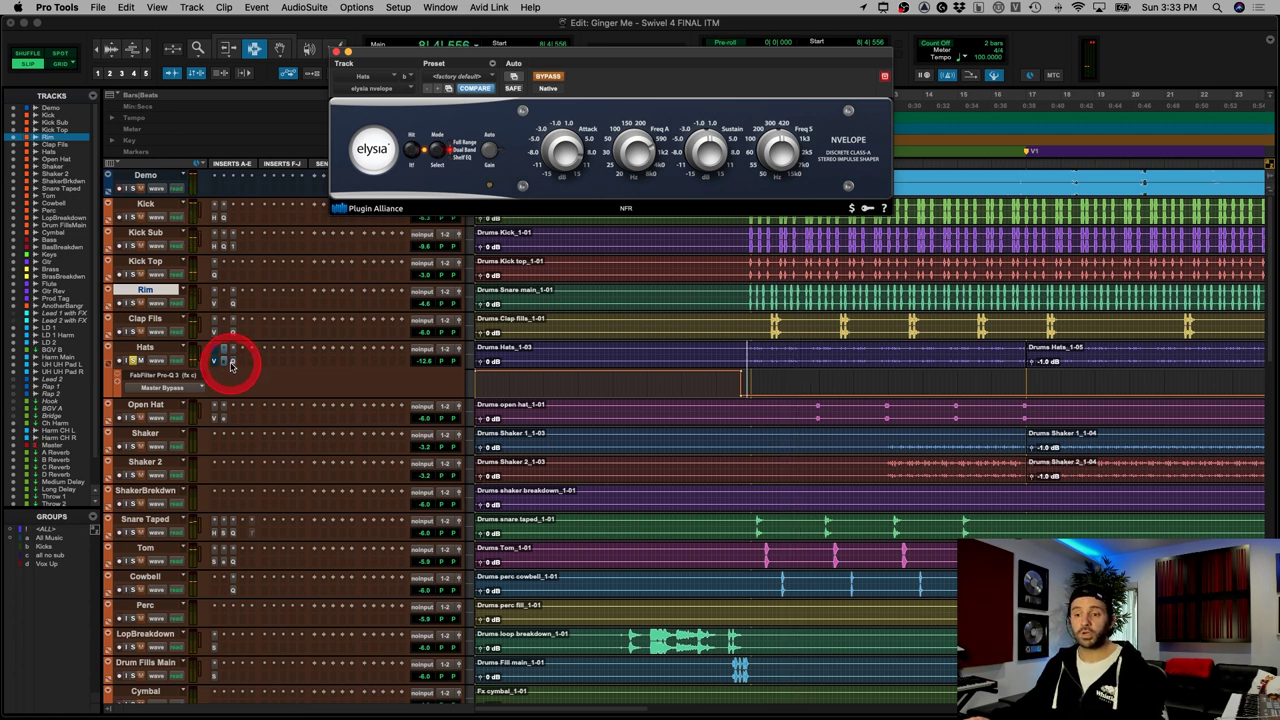
{"action": "key", "text": "space"}
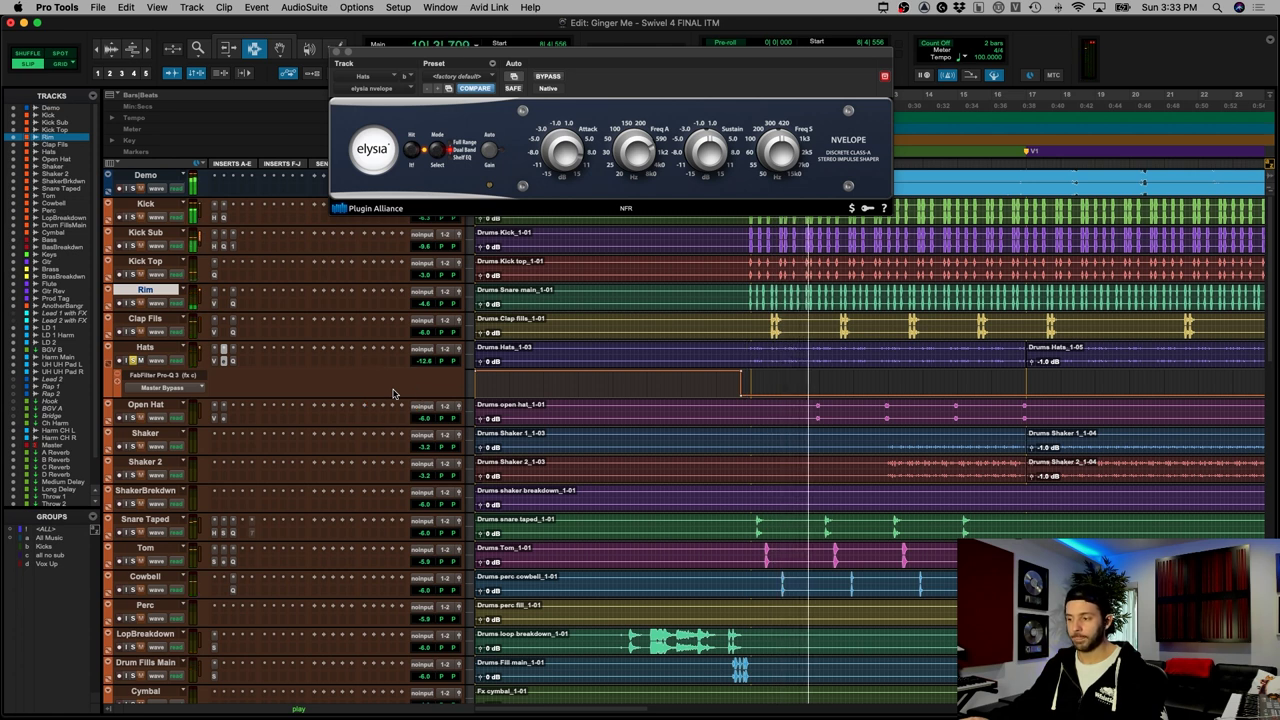
{"action": "key", "text": "space"}
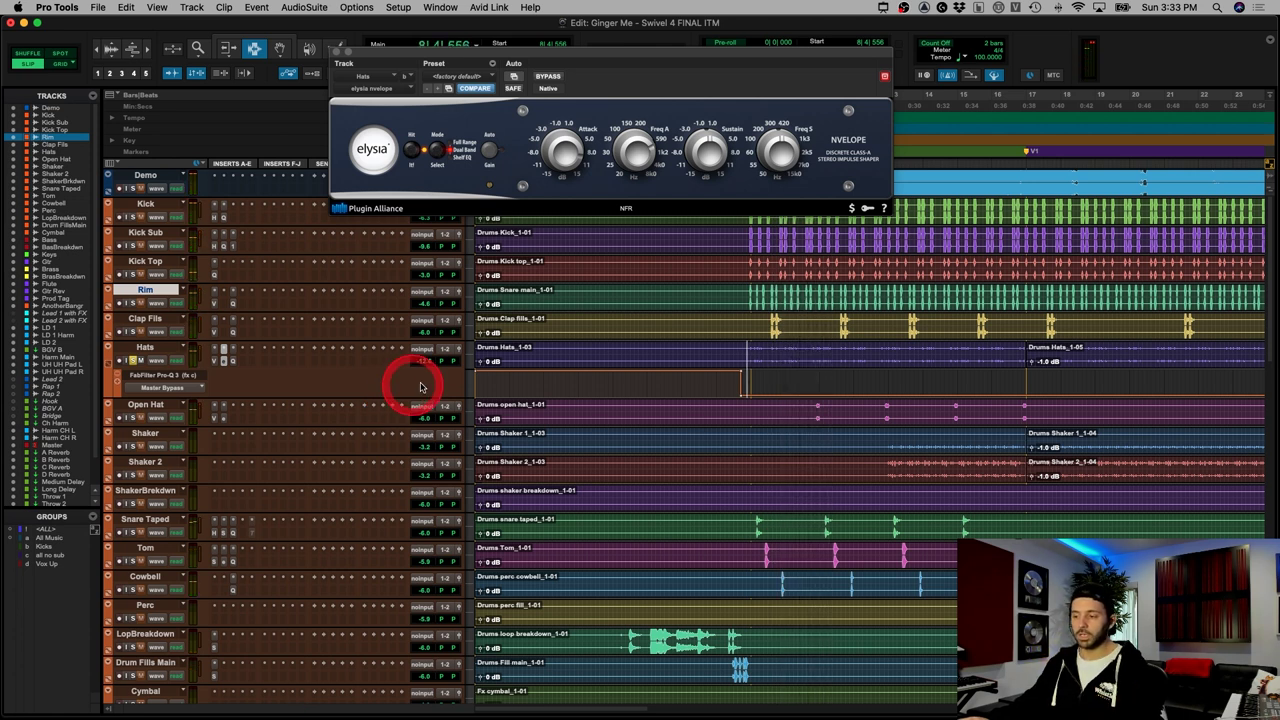
Step: Examine the nvelope's attack, sustain and frequency controls on the Hats, and close the plug-in
{"action": "left_click", "coordinate": [463, 380]}
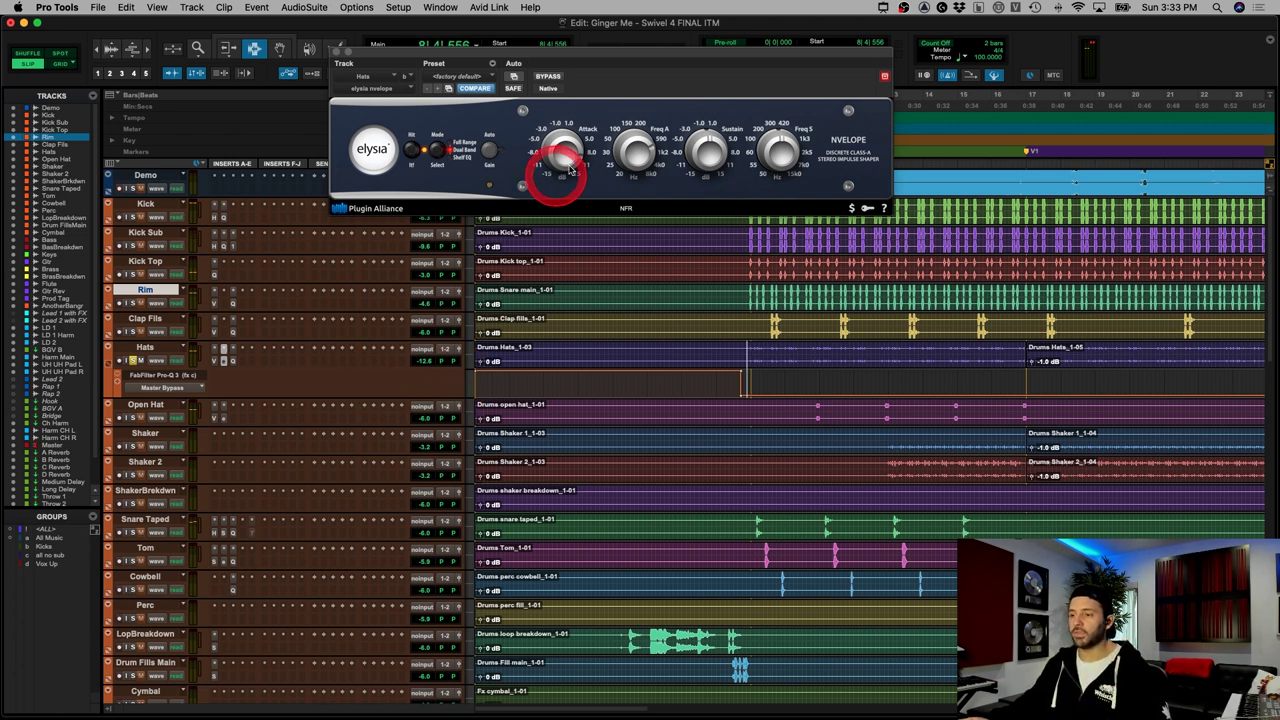
{"action": "left_click_drag", "start_coordinate": [585, 158], "coordinate": [572, 160]}
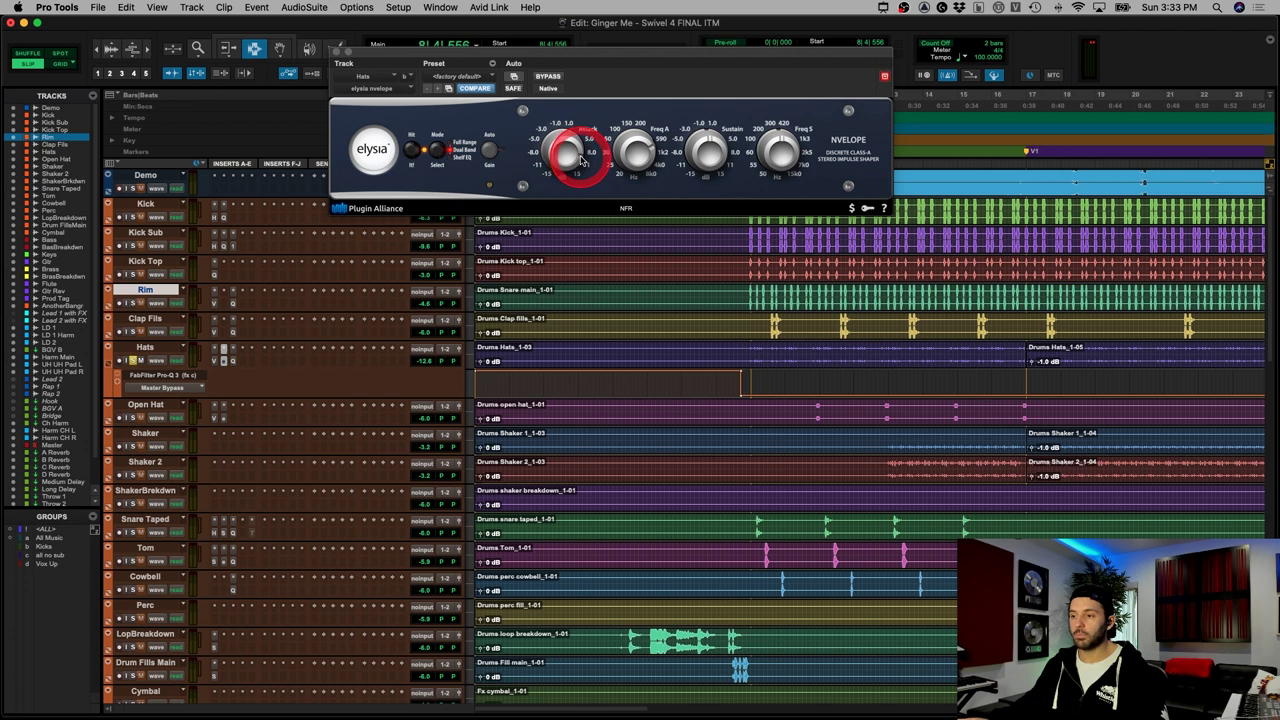
{"action": "left_click_drag", "start_coordinate": [578, 158], "coordinate": [635, 154]}
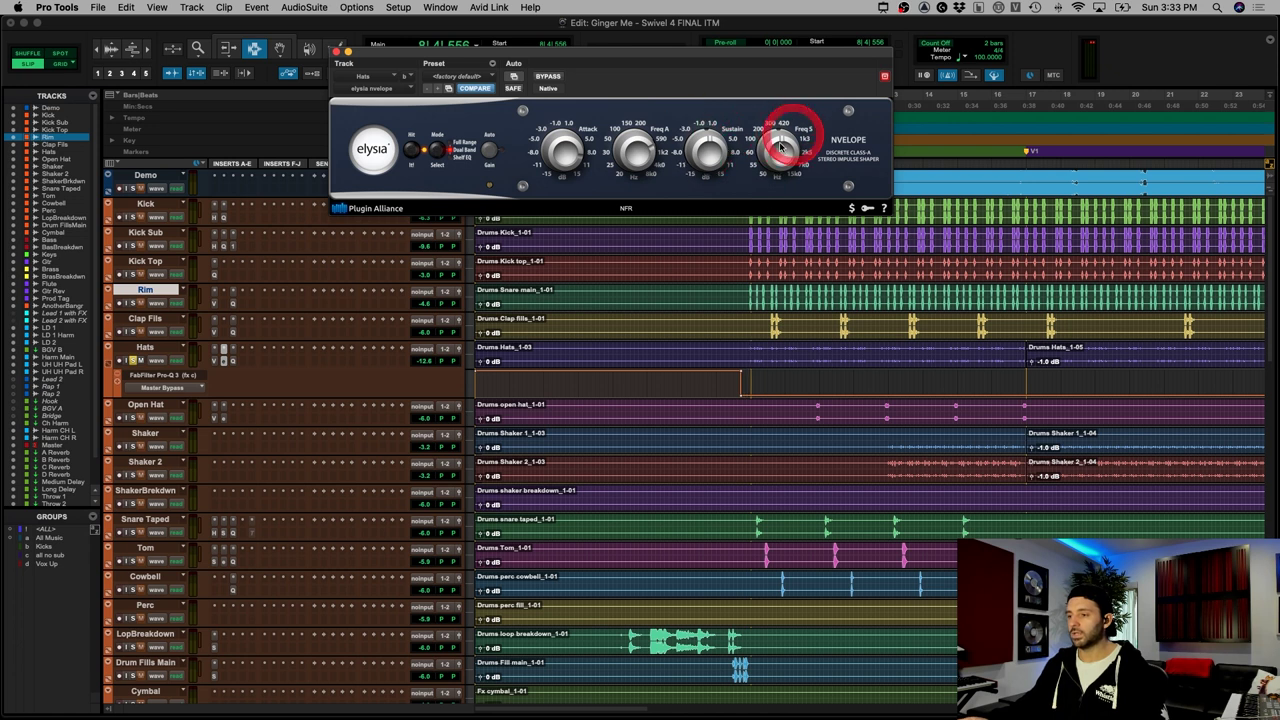
{"action": "left_click", "coordinate": [337, 51]}
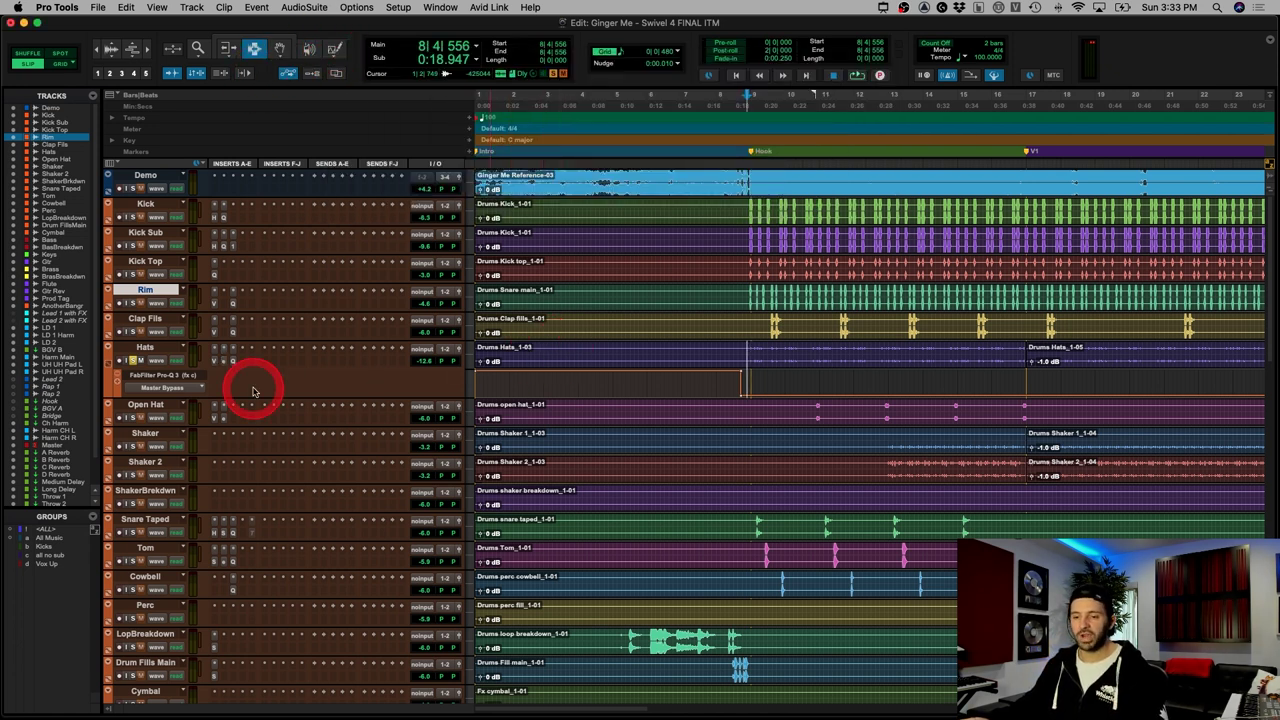
Step: Solo Open Hat alongside Hats and audition its hit just before bar 11 in the first Hook
{"action": "left_click", "coordinate": [769, 412]}
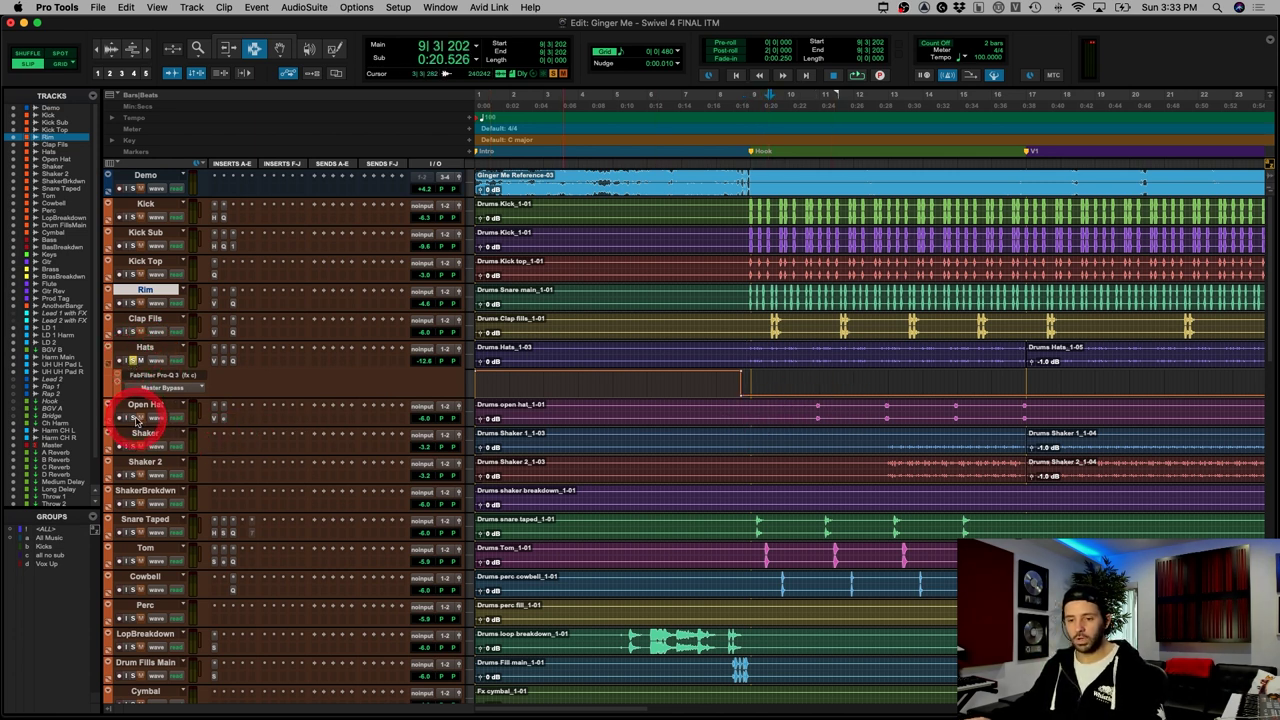
{"action": "key", "text": "space"}
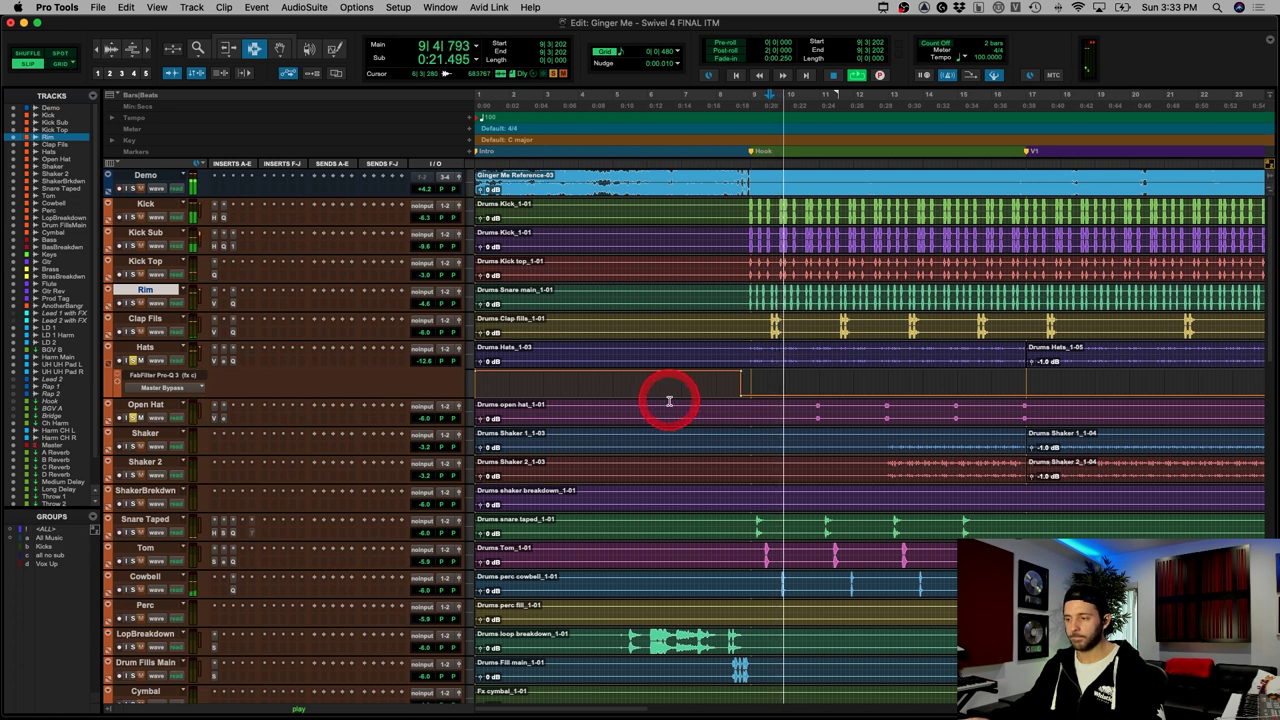
{"action": "left_click", "coordinate": [835, 419]}
{"action": "key", "text": "t"}
{"action": "key", "text": "t"}
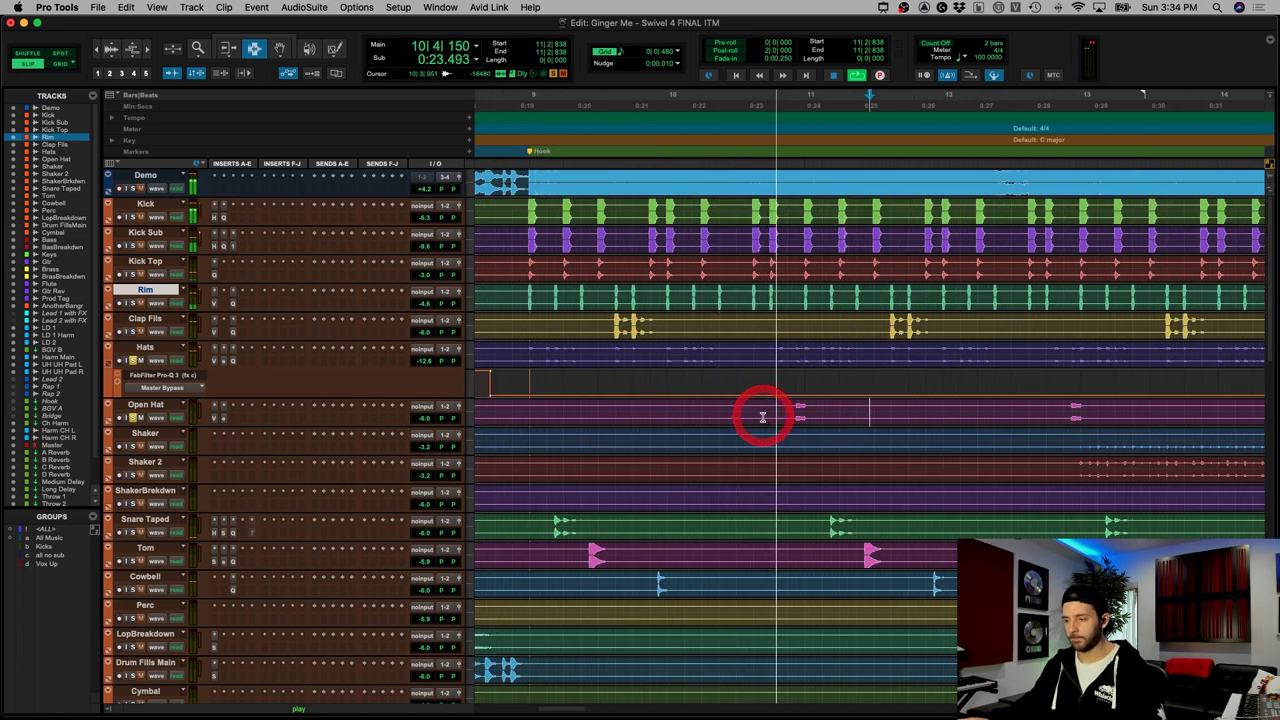
{"action": "left_click_drag", "start_coordinate": [765, 416], "coordinate": [830, 414]}
{"action": "left_click", "coordinate": [771, 410]}
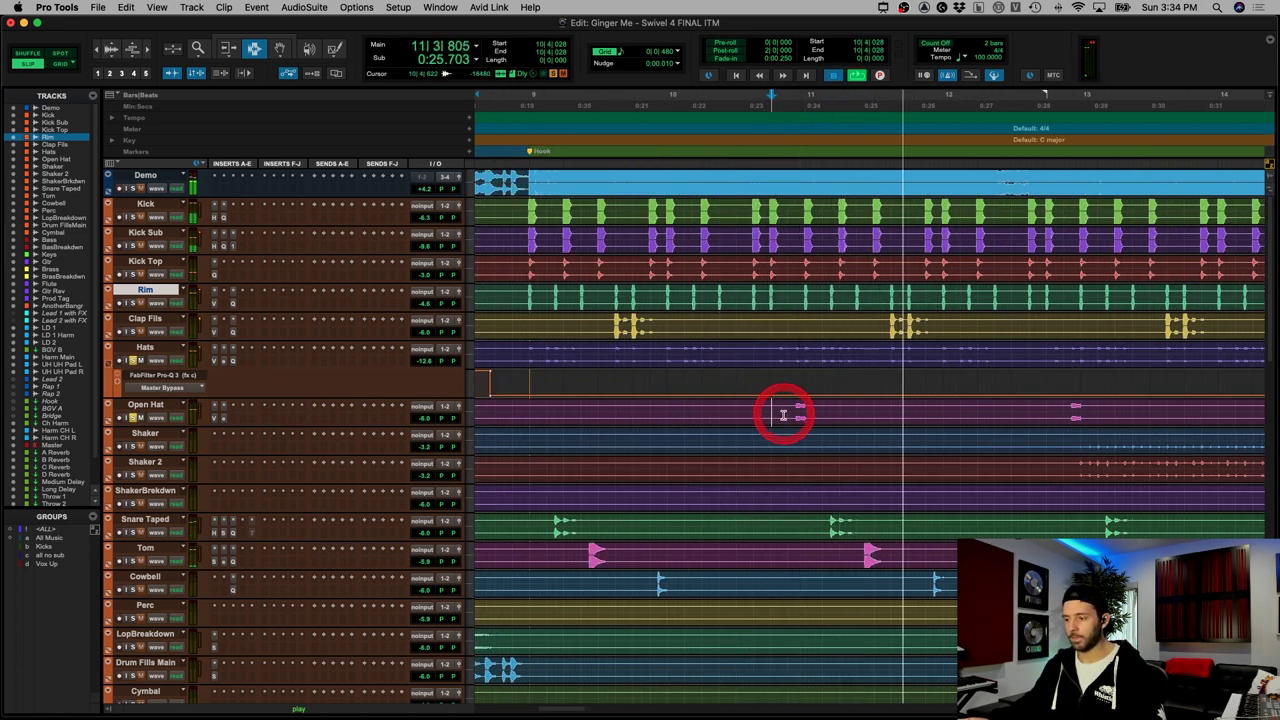
{"action": "key", "text": "space"}
{"action": "key", "text": "space"}
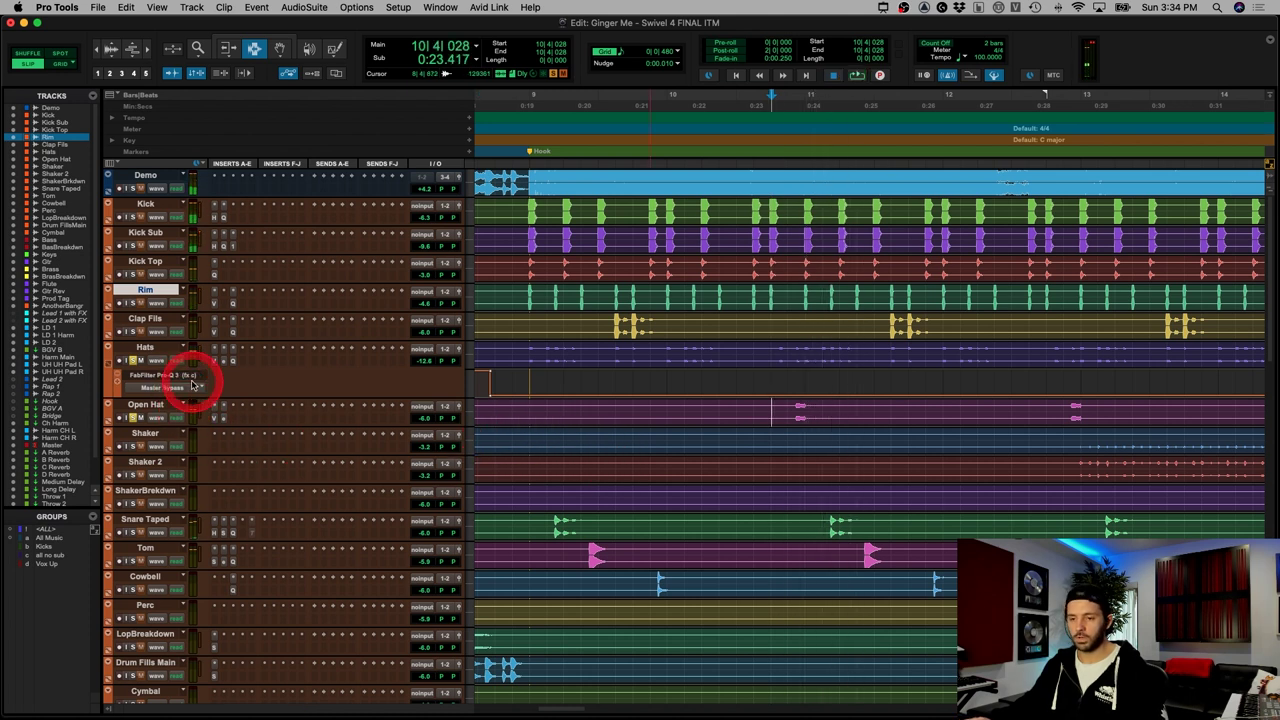
Step: Inspect Open Hat's Virtual Mix Rack and its elysia nvelope settings
{"action": "left_click", "coordinate": [215, 420]}
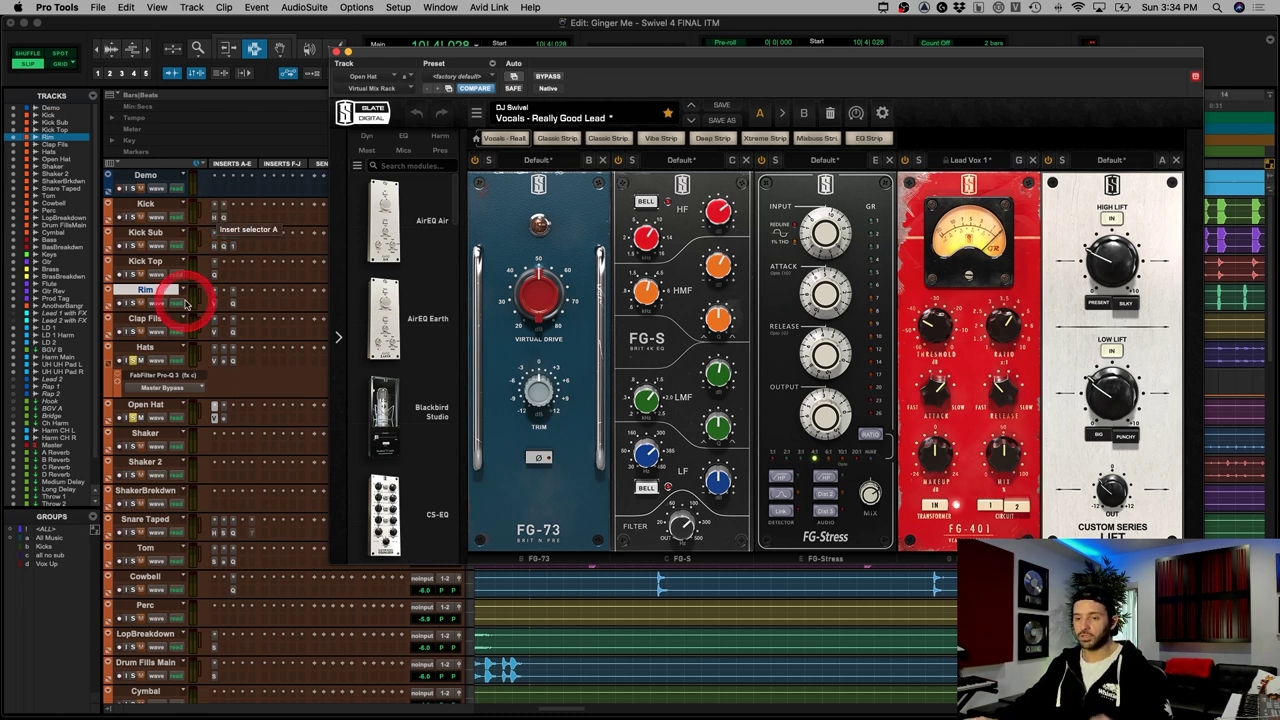
{"action": "left_click", "coordinate": [213, 418]}
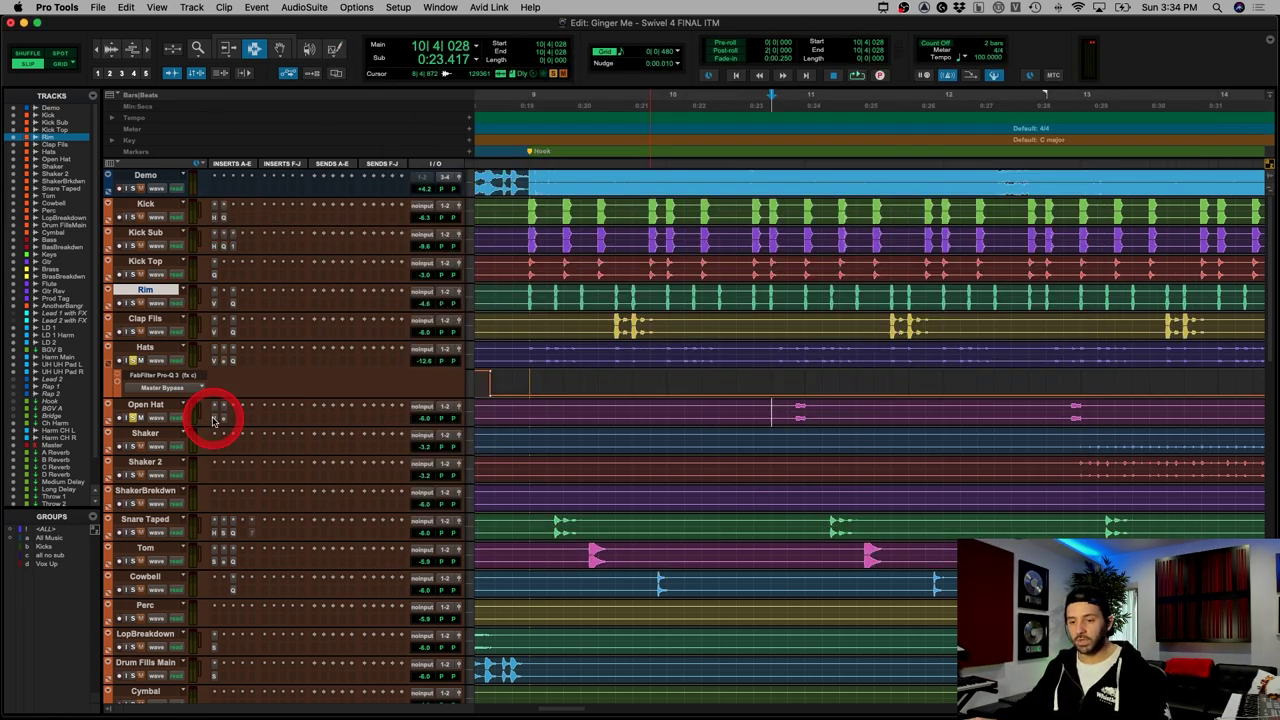
{"action": "left_click", "coordinate": [215, 418]}
{"action": "left_click", "coordinate": [224, 418]}
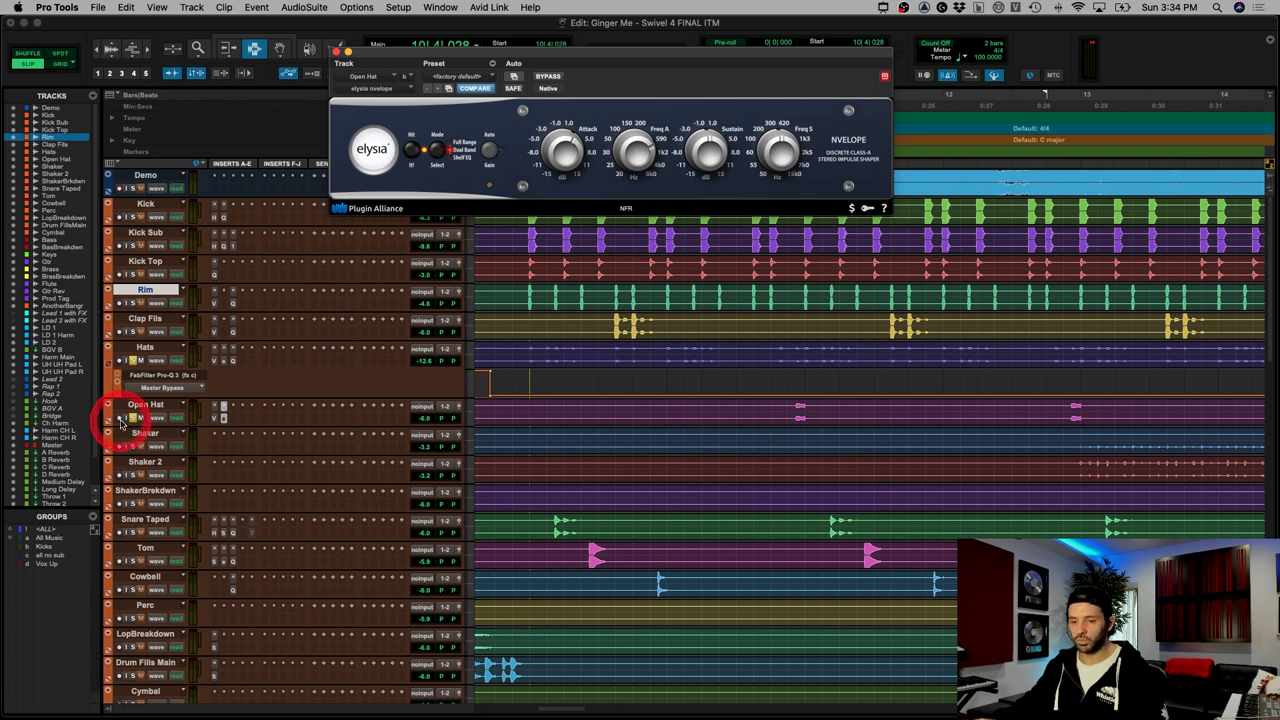
Step: Compare playback of the Open Hat hit before bar 11 with its inserts active and bypassed
{"action": "key", "text": "space"}
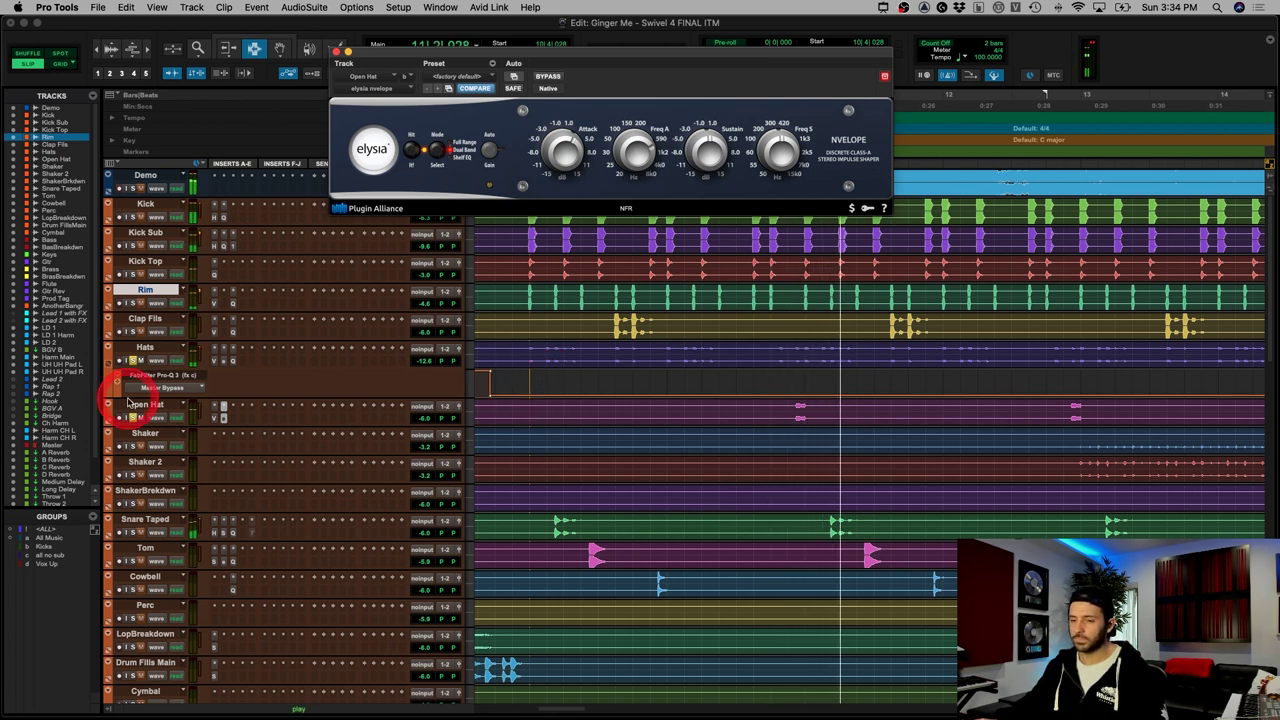
{"action": "key", "text": "space"}
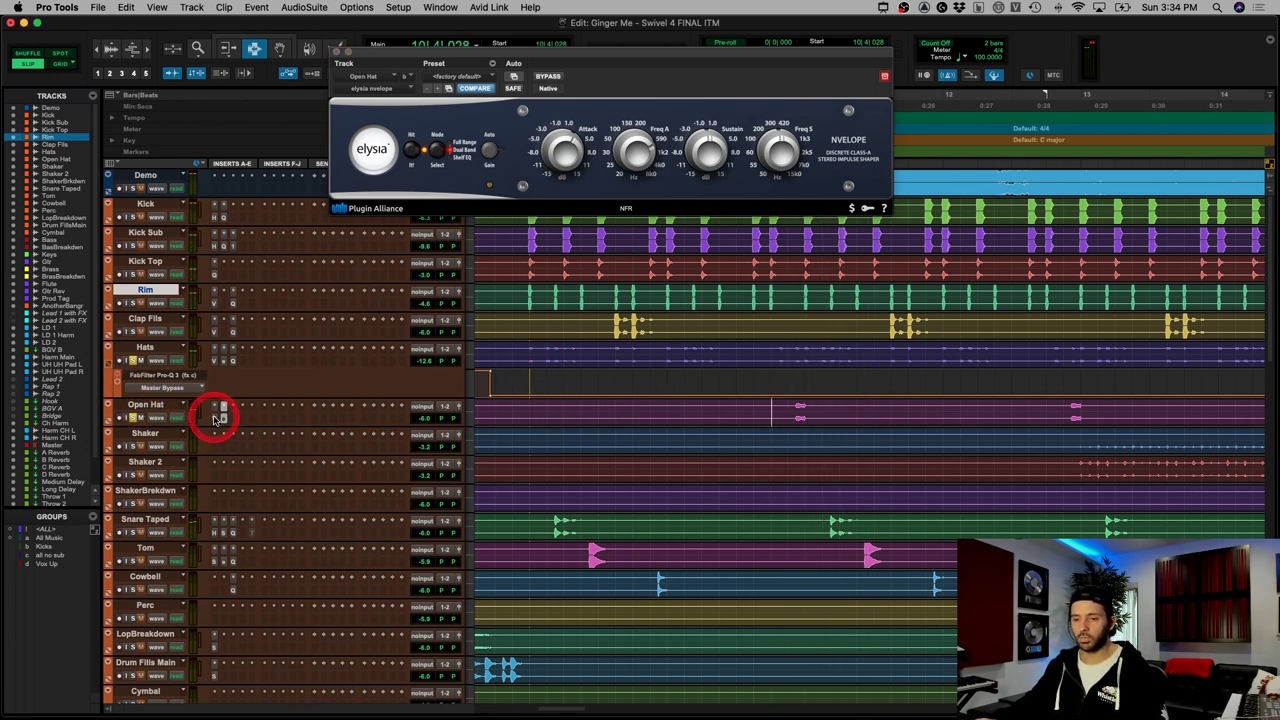
{"action": "left_click", "coordinate": [214, 418], "text": "super"}
{"action": "key", "text": "space"}
{"action": "left_click", "coordinate": [136, 360]}
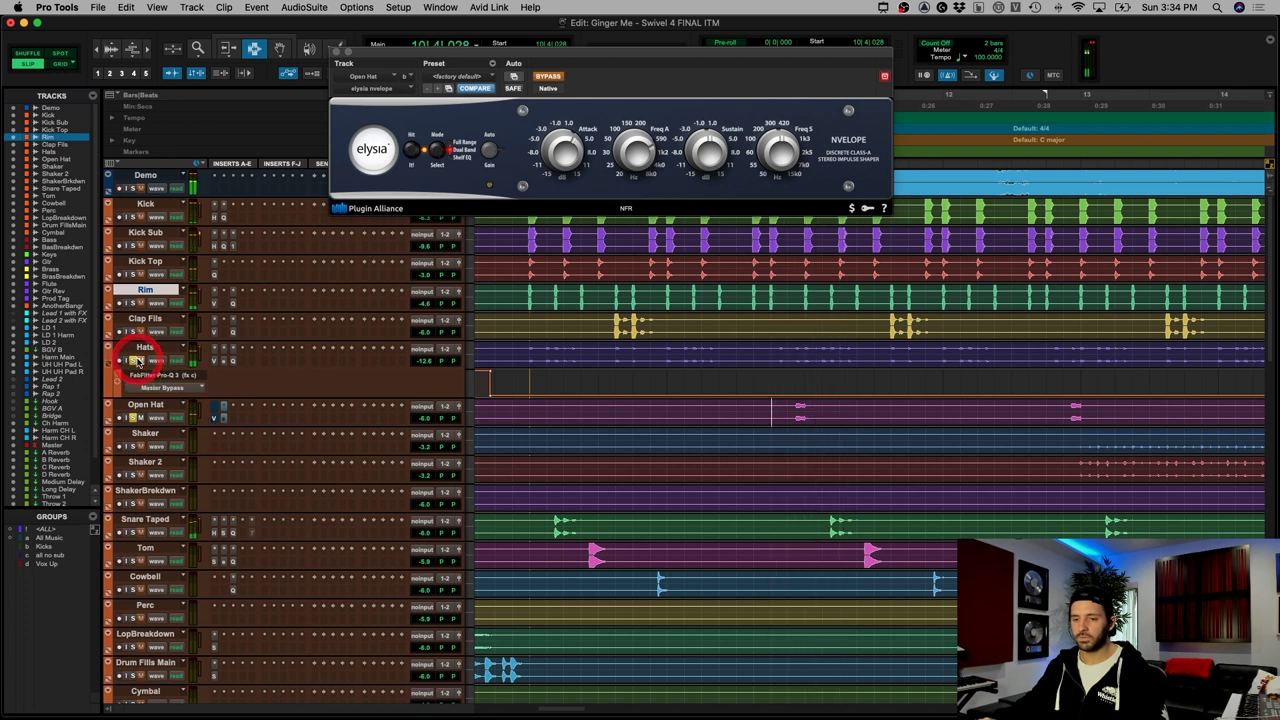
{"action": "left_click", "coordinate": [214, 420], "text": "super"}
{"action": "left_click", "coordinate": [180, 385]}
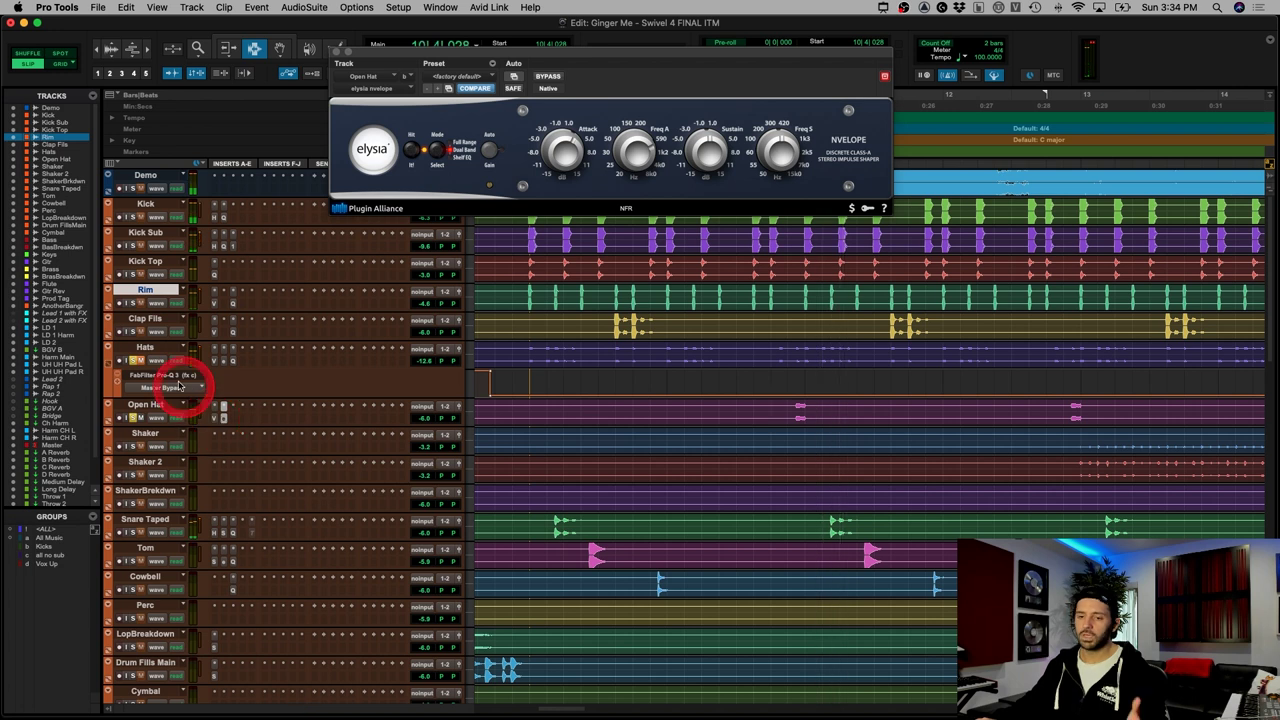
Step: Clear the Hats and Open Hat solos and audition Shaker in solo from just before bar 13
{"action": "left_click", "coordinate": [148, 362]}
{"action": "left_click", "coordinate": [136, 362]}
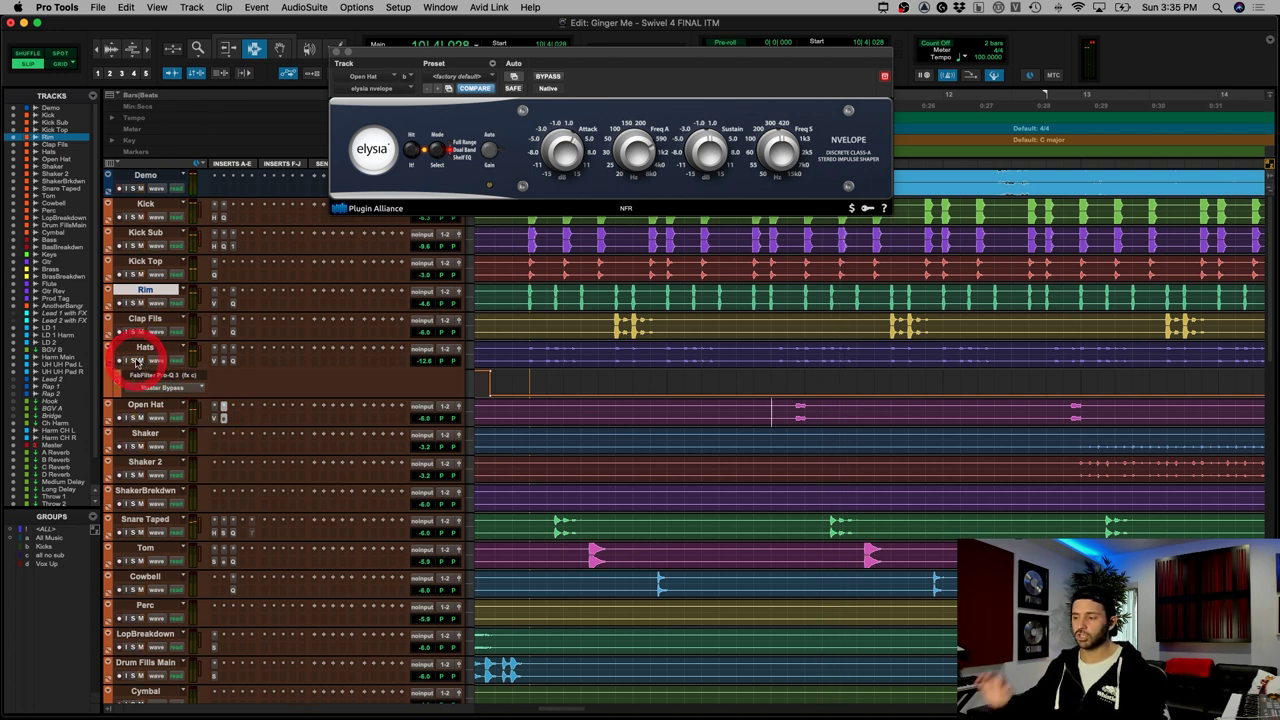
{"action": "key", "text": "r"}
{"action": "key", "text": "r"}
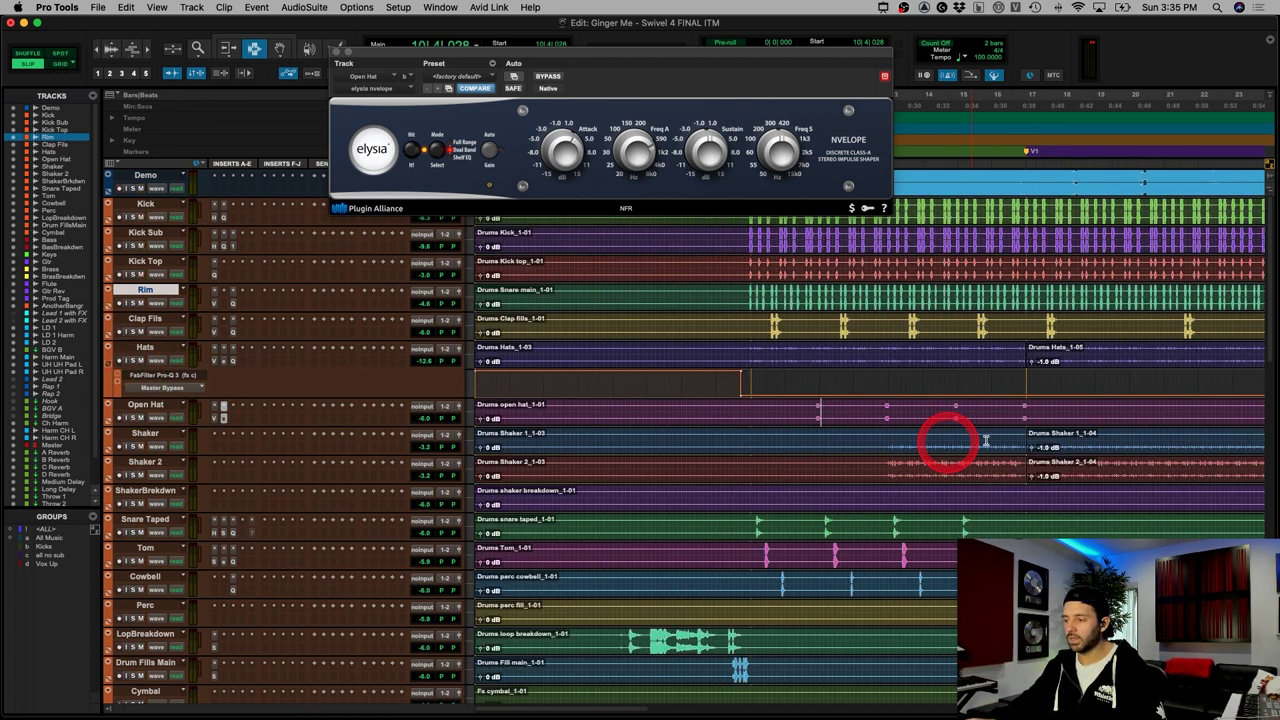
{"action": "key", "text": "super+bracketright"}
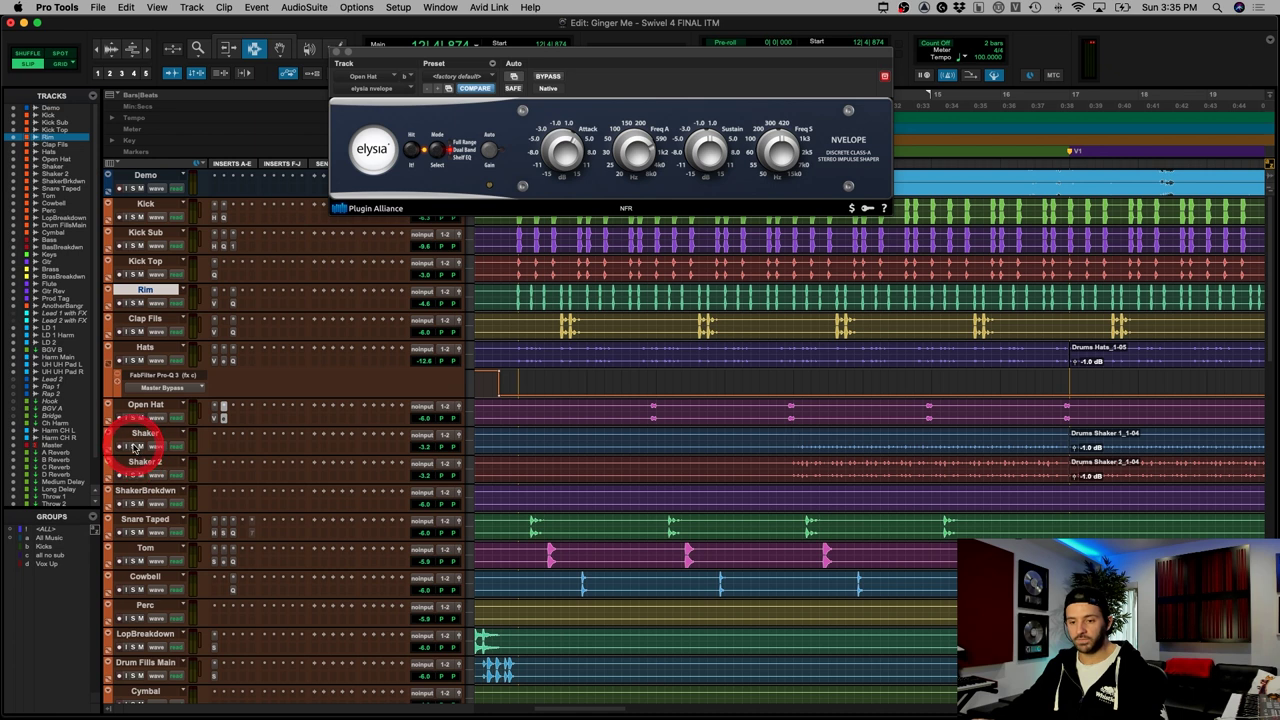
{"action": "key", "text": "space"}
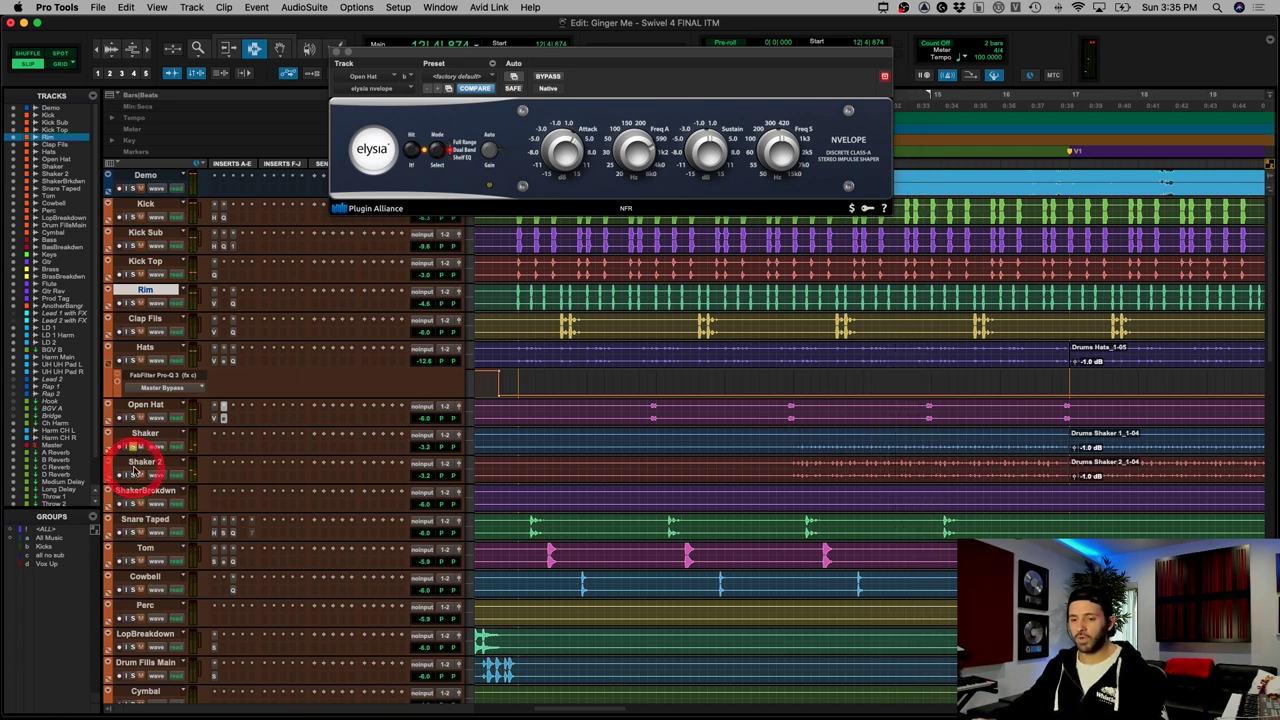
Step: Switch the solo from Shaker to Shaker 2 and play it from just before bar 13
{"action": "left_click", "coordinate": [134, 447]}
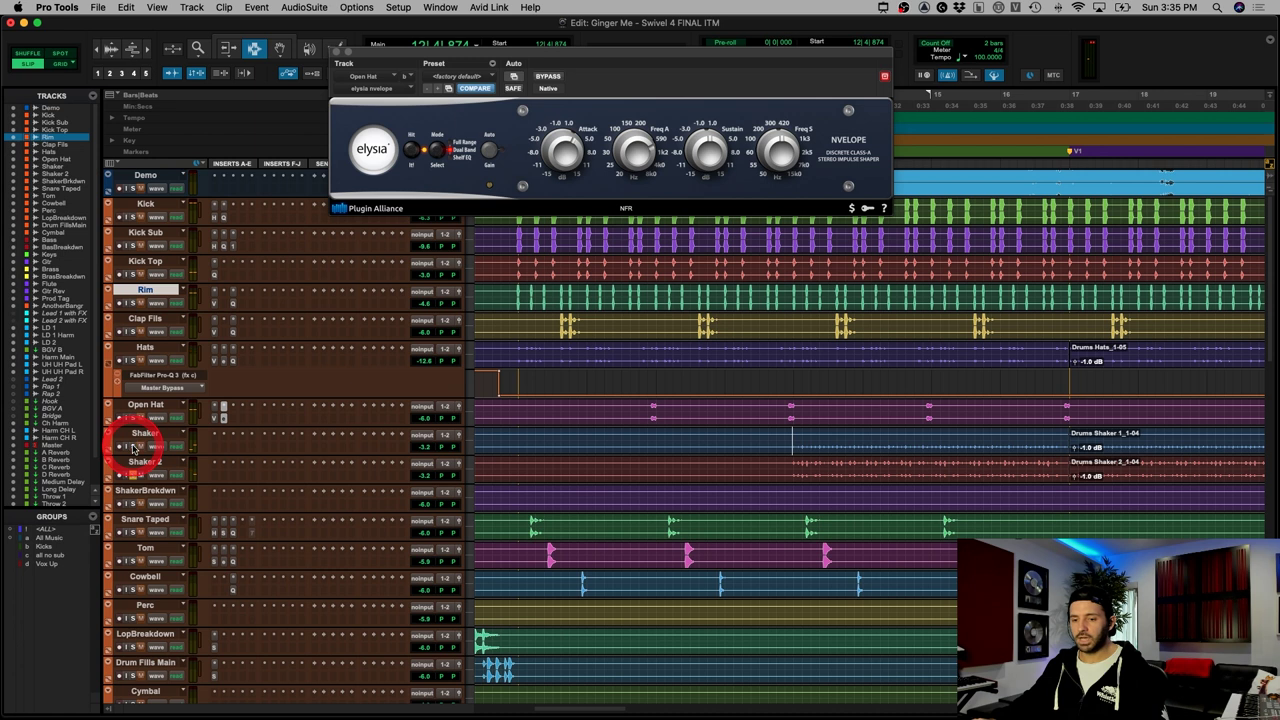
{"action": "left_click", "coordinate": [218, 487]}
{"action": "key", "text": "space"}
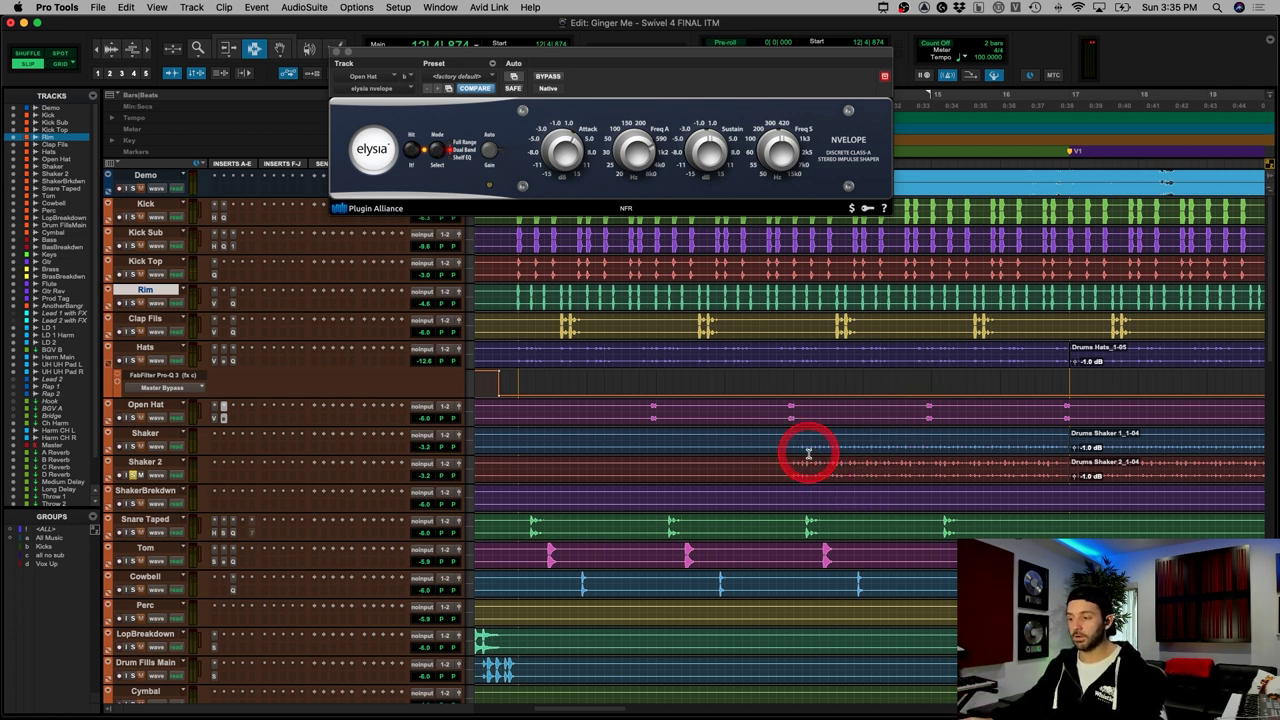
Step: Examine the Shaker waveform from about bar 13 to bar 15 in an enlarged track view, and restore the normal view
{"action": "left_click_drag", "start_coordinate": [790, 440], "coordinate": [943, 443]}
{"action": "key", "text": "ctrl+e"}
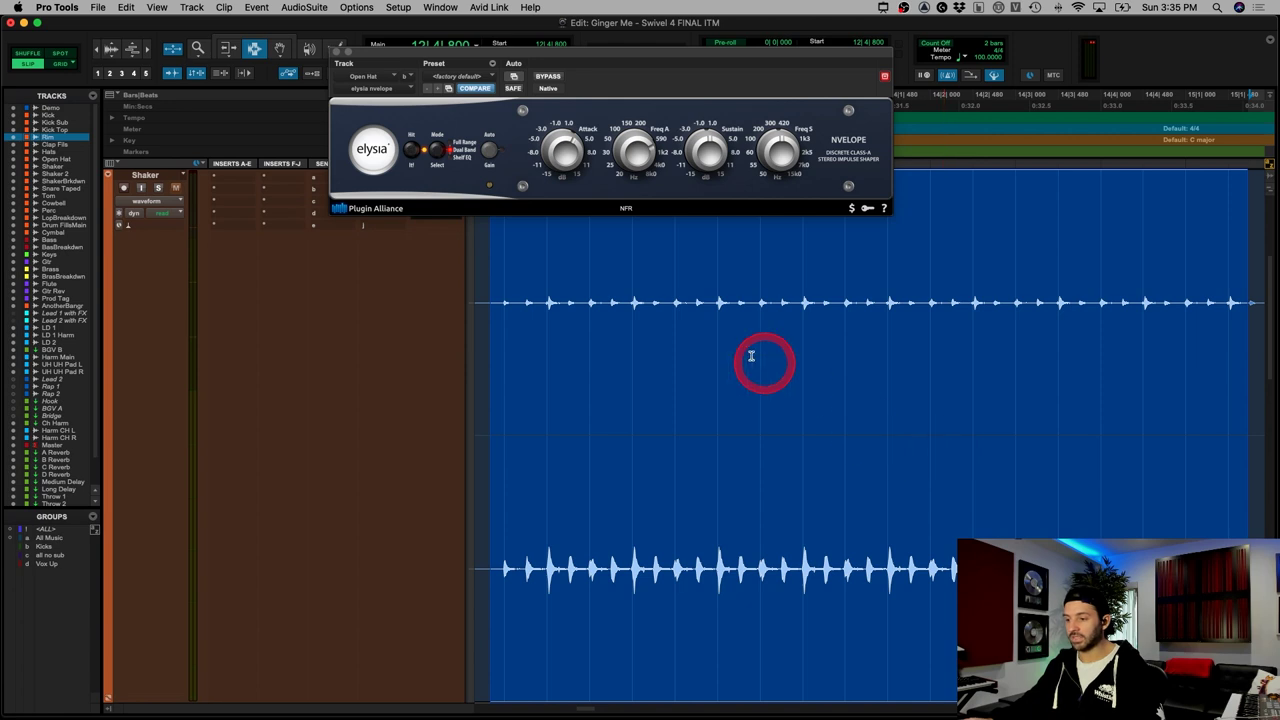
{"action": "left_click", "coordinate": [569, 290]}
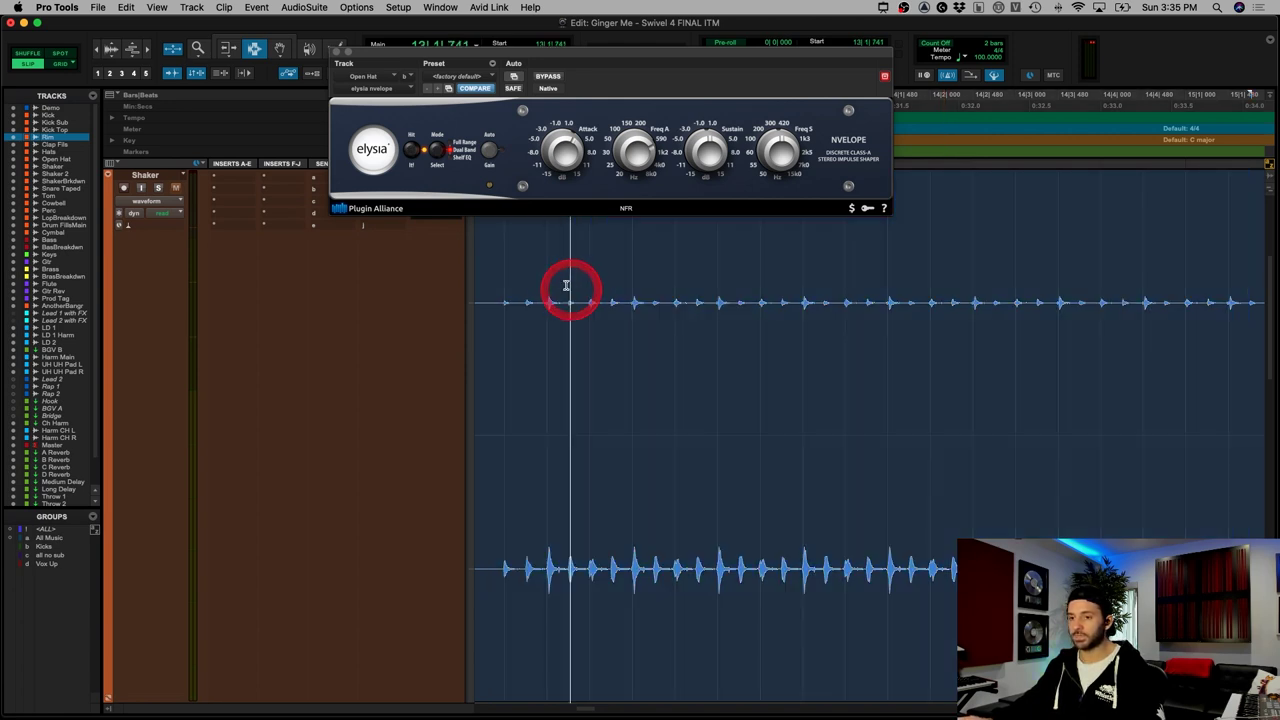
{"action": "left_click", "coordinate": [600, 295]}
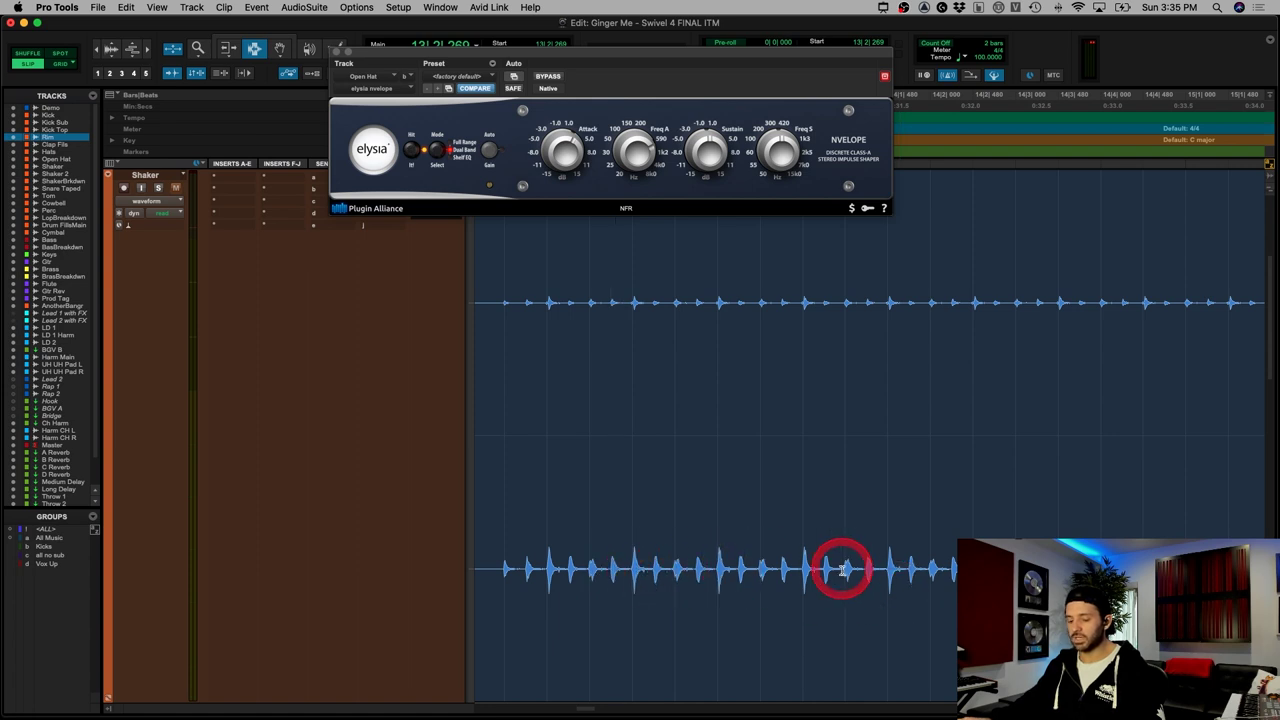
{"action": "key", "text": "ctrl+e"}
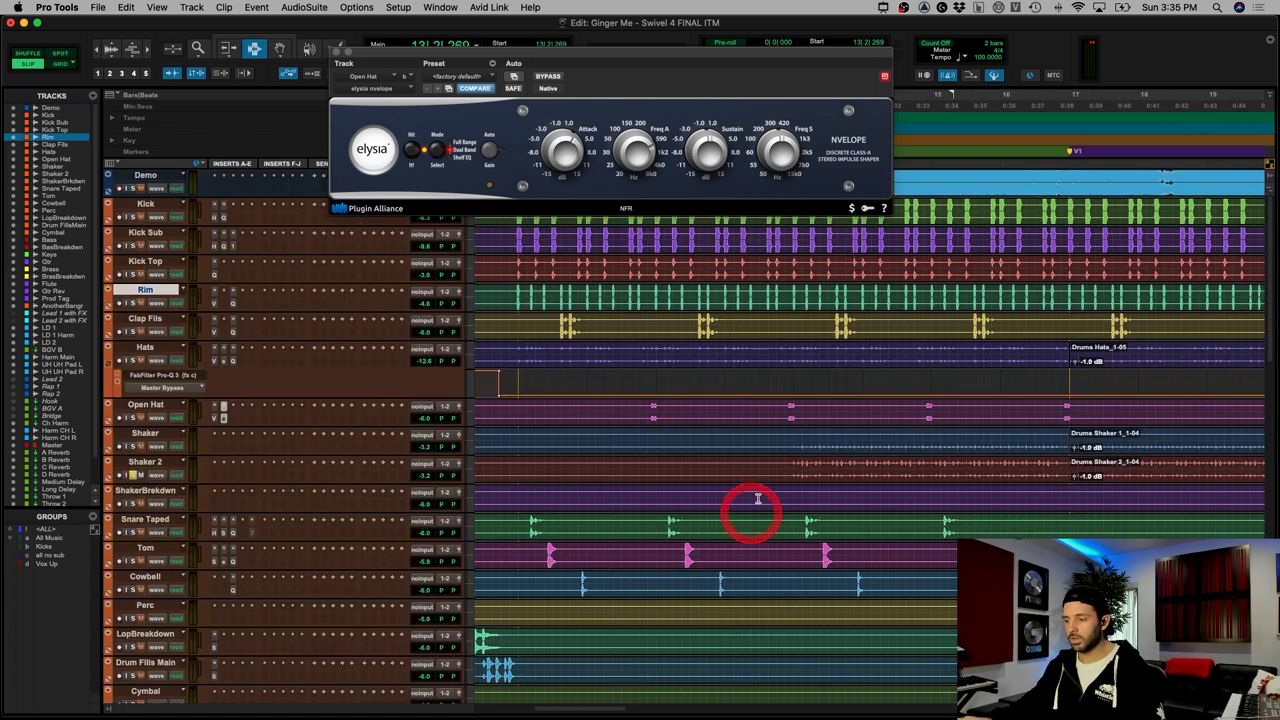
Step: Examine the Shaker 2 waveform from just before bar 13 to V1 in an enlarged view, and restore the normal view
{"action": "left_click_drag", "start_coordinate": [775, 469], "coordinate": [1066, 469]}
{"action": "key", "text": "ctrl+e"}
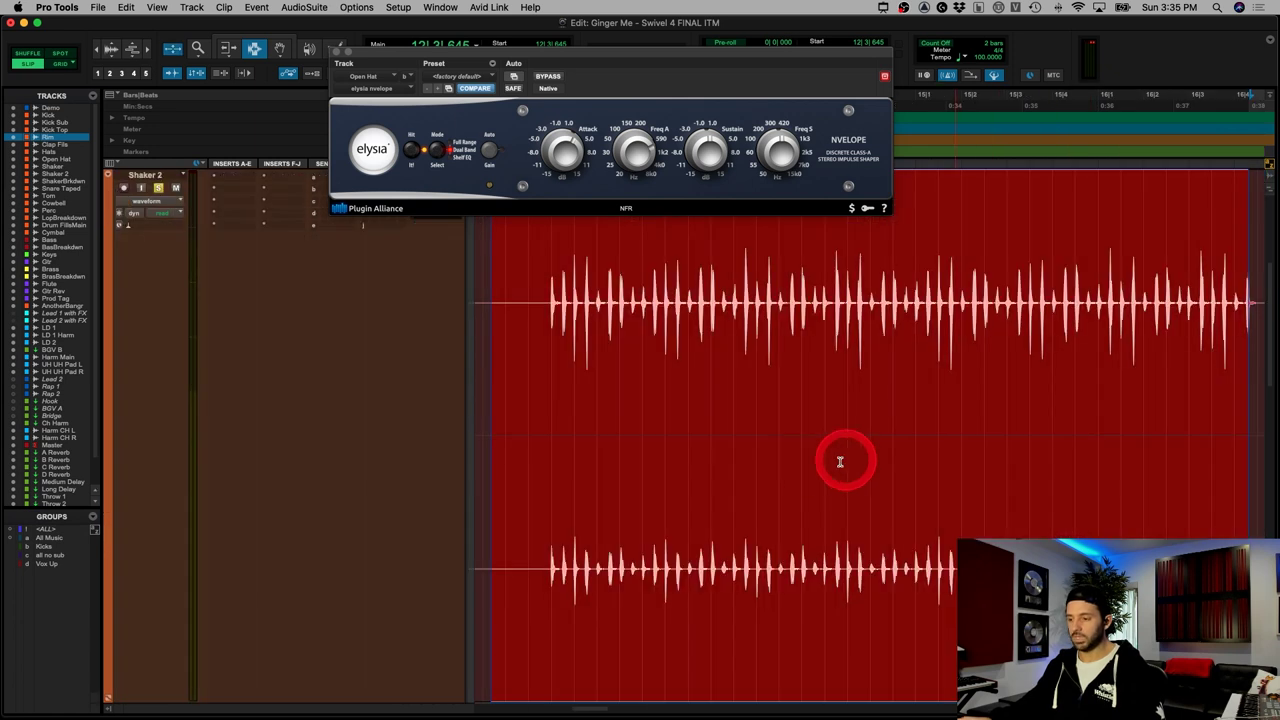
{"action": "left_click", "coordinate": [670, 607]}
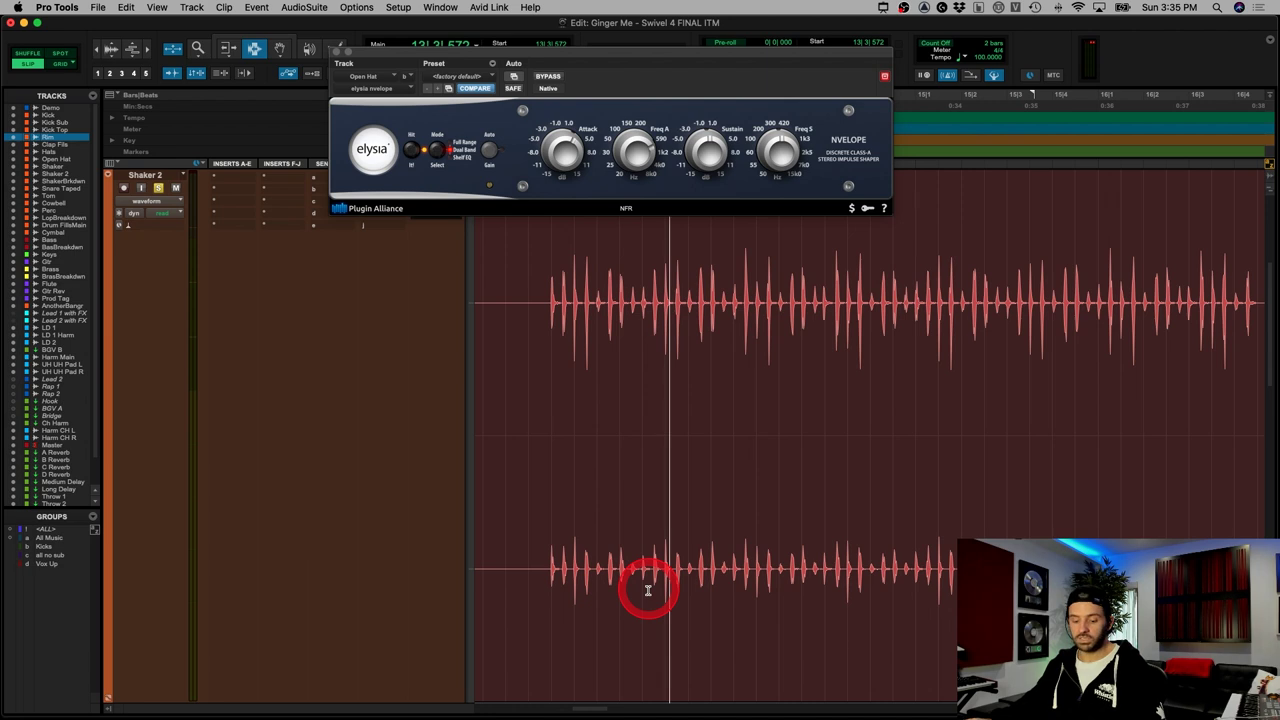
{"action": "key", "text": "e"}
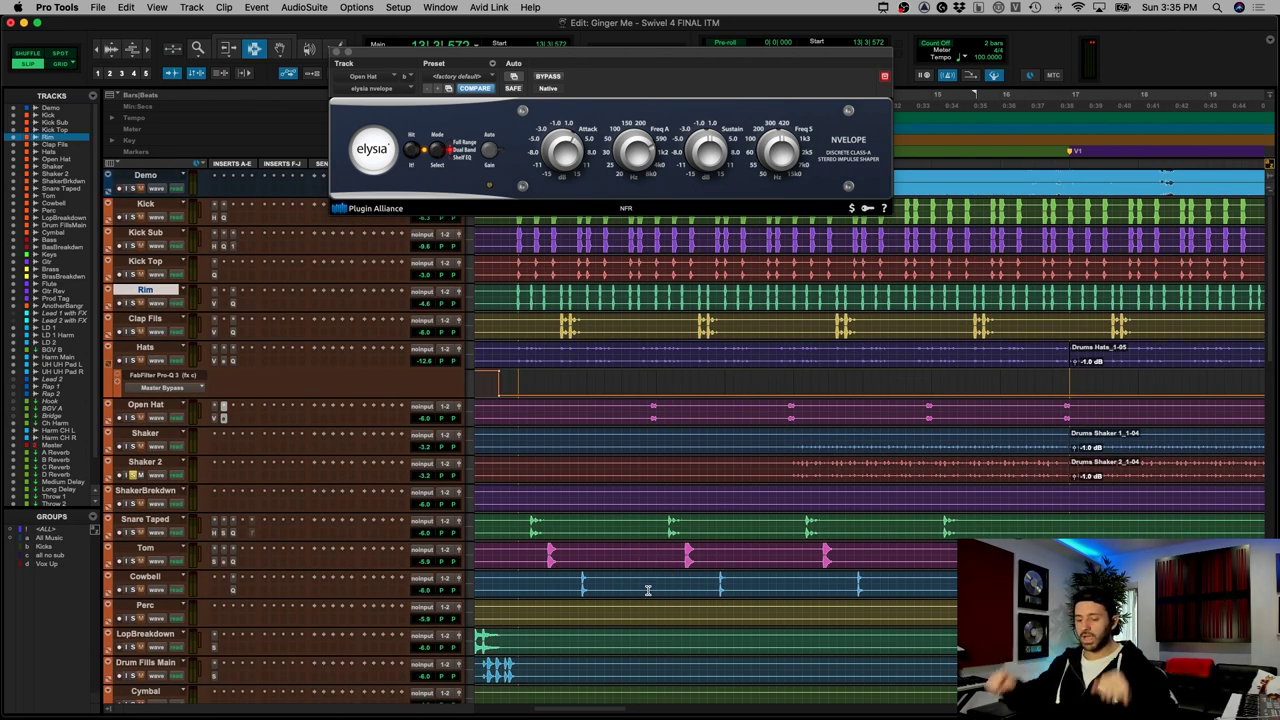
Step: Close the elysia nvelope window of the Open Hat track and show the whole song
{"action": "key", "text": "r"}
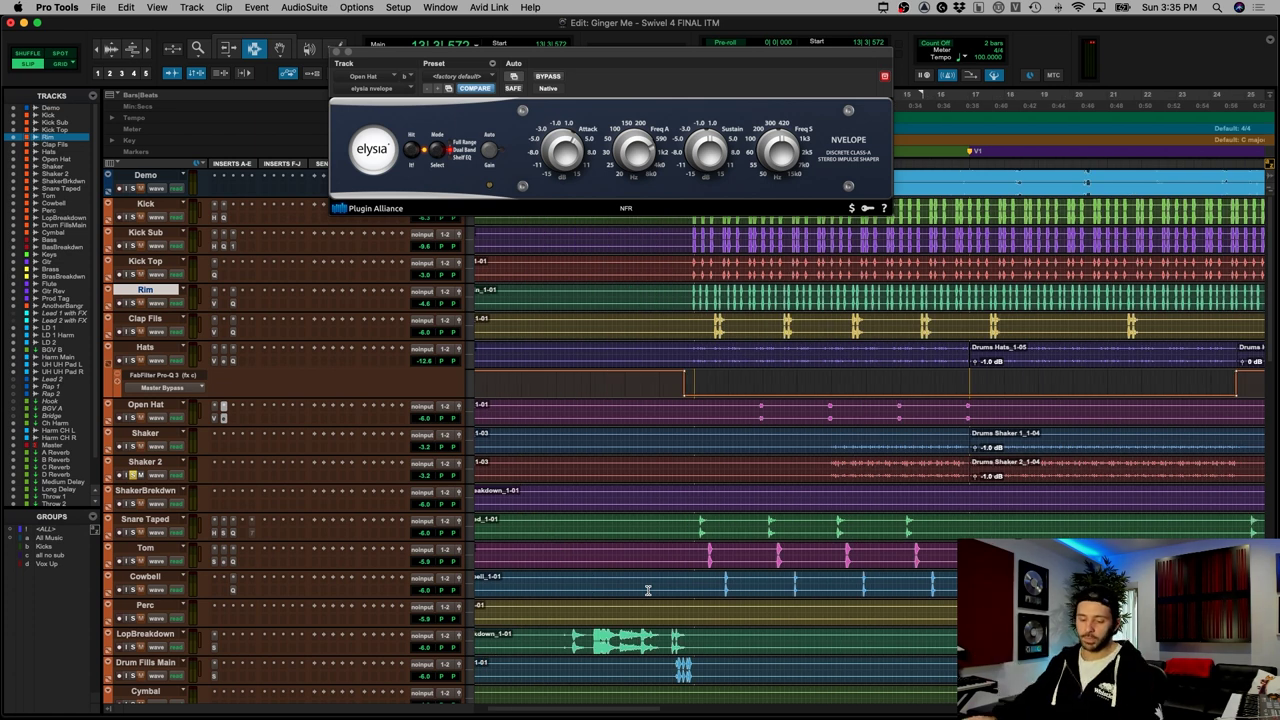
{"action": "key", "text": "r"}
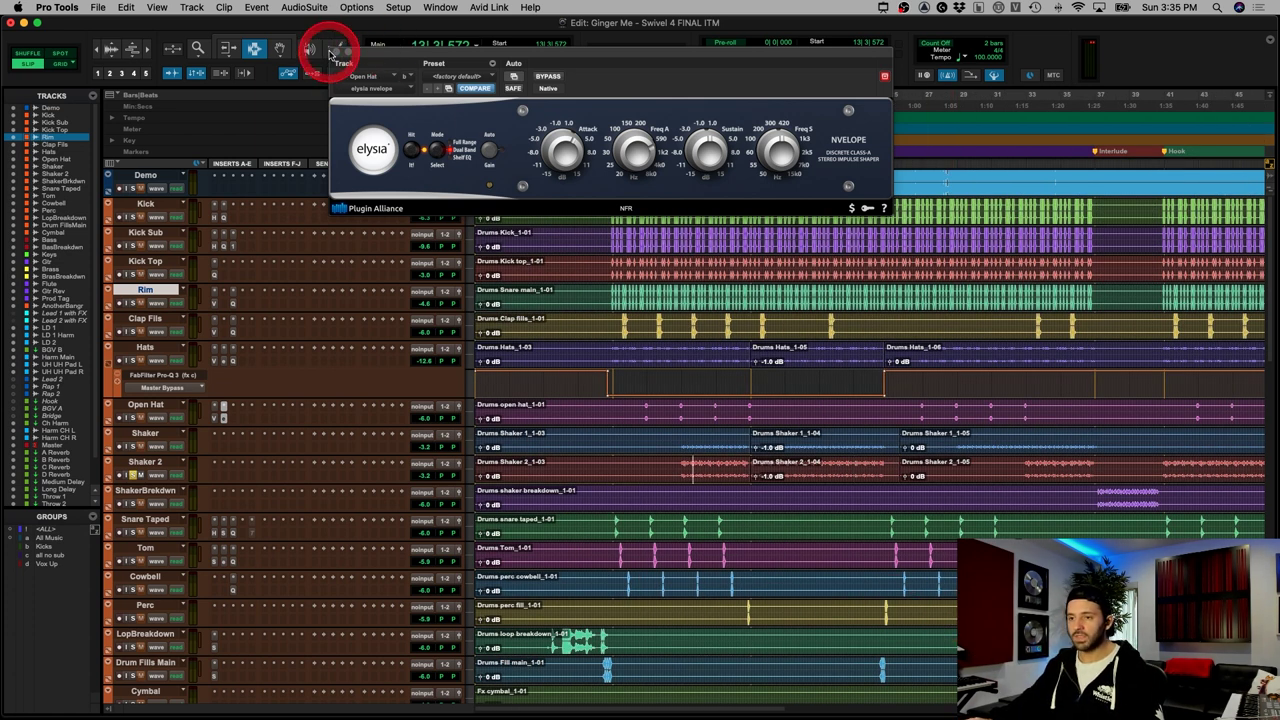
{"action": "left_click", "coordinate": [333, 53]}
{"action": "key", "text": "r"}
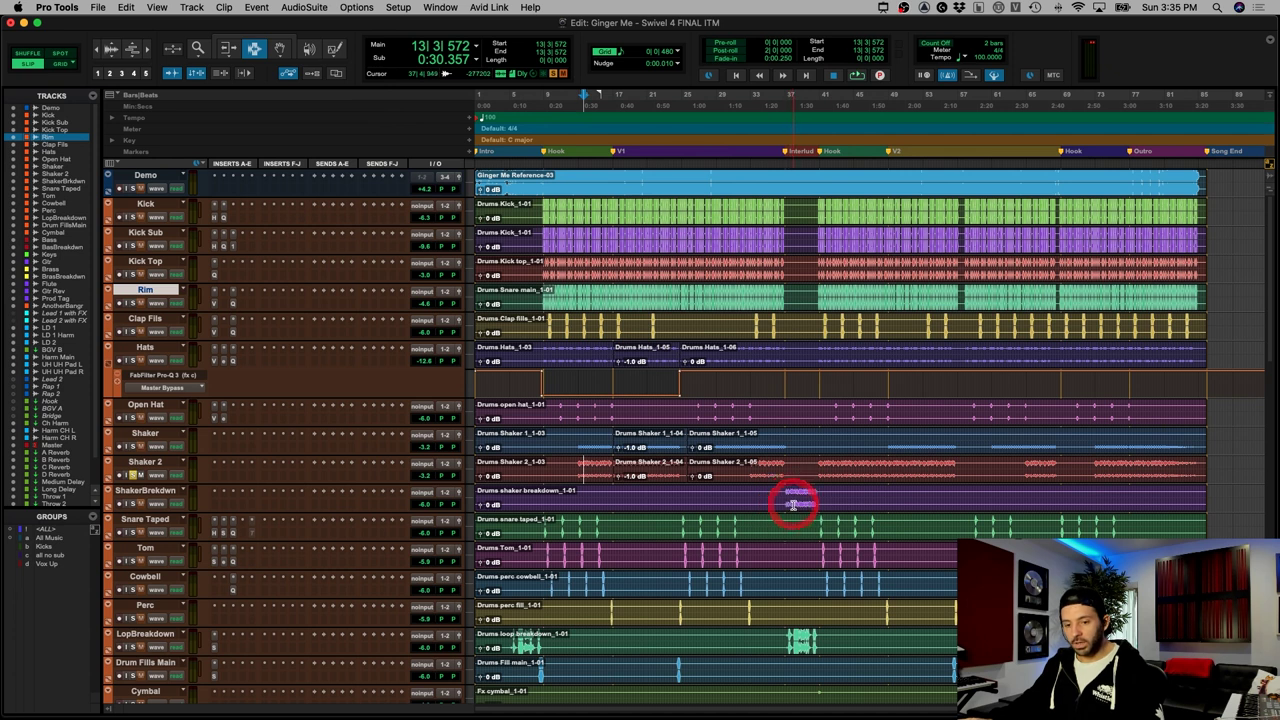
Step: Switch the solo from Shaker 2 to ShakerBrekdwn and play it from the start of its part at bar 37
{"action": "left_click", "coordinate": [793, 504]}
{"action": "key", "text": "t"}
{"action": "key", "text": "t"}
{"action": "left_click", "coordinate": [843, 499]}
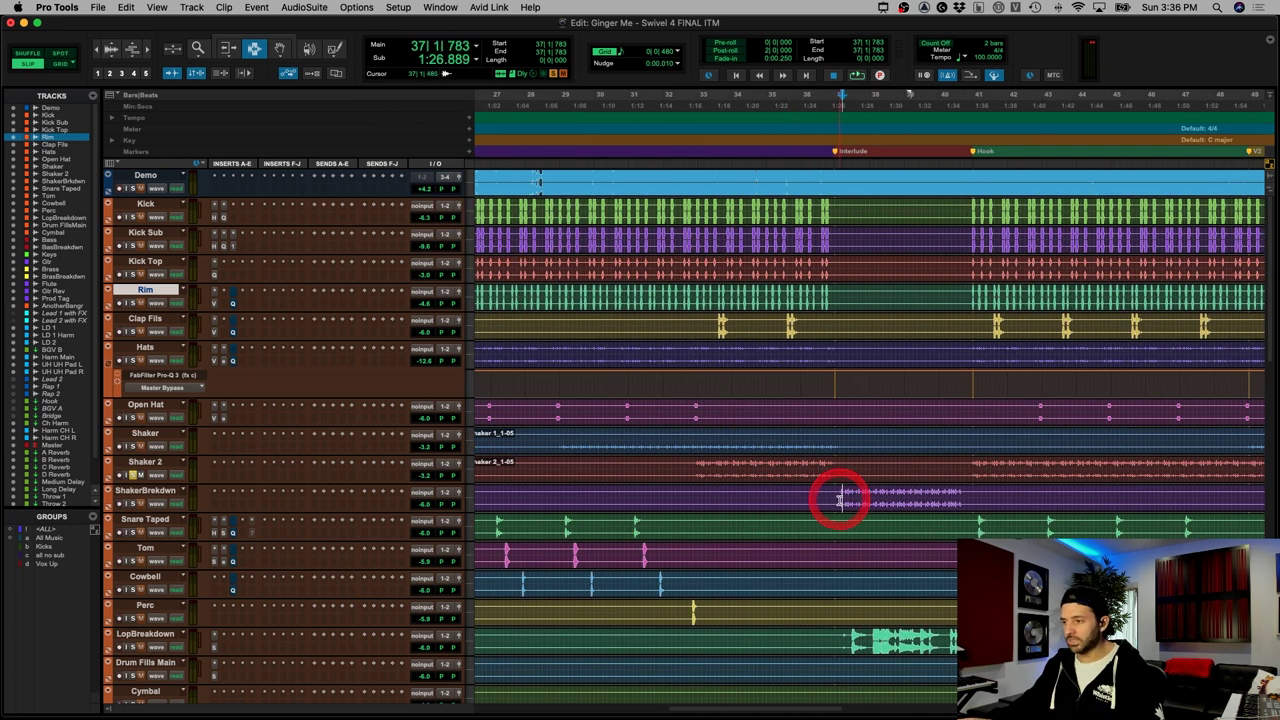
{"action": "left_click", "coordinate": [840, 500]}
{"action": "left_click_drag", "start_coordinate": [135, 505], "coordinate": [133, 476]}
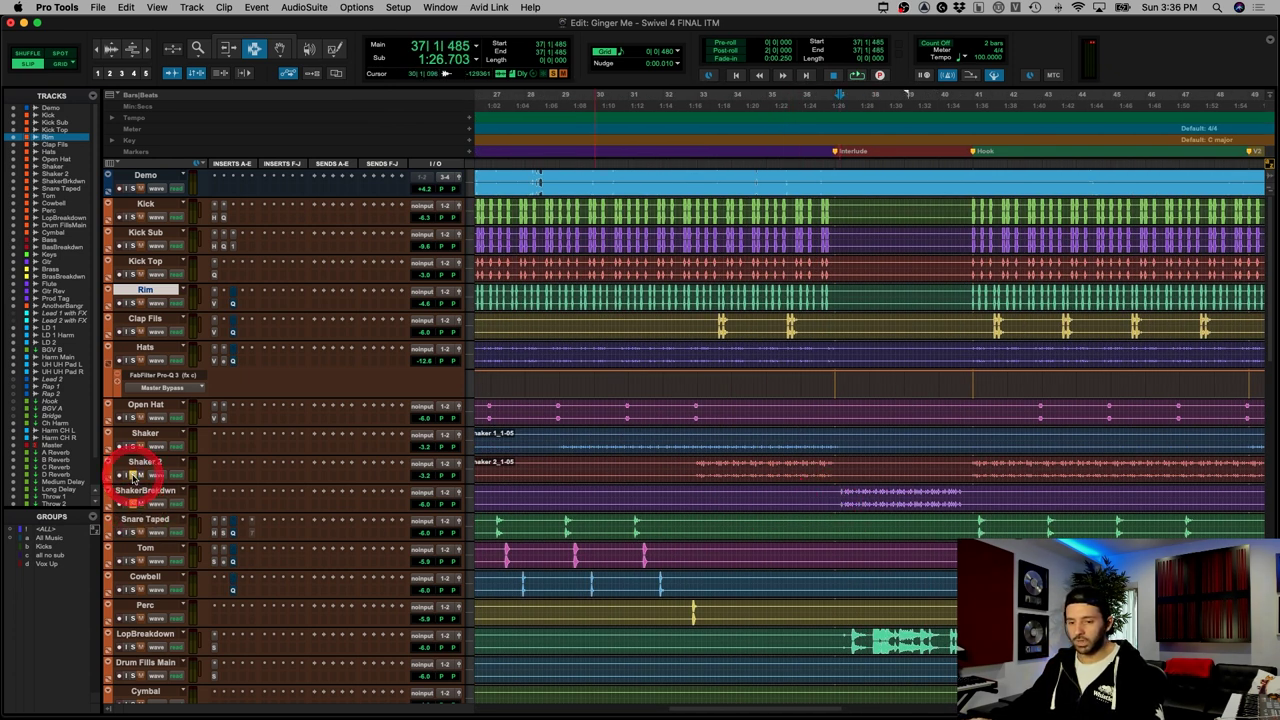
{"action": "key", "text": "space"}
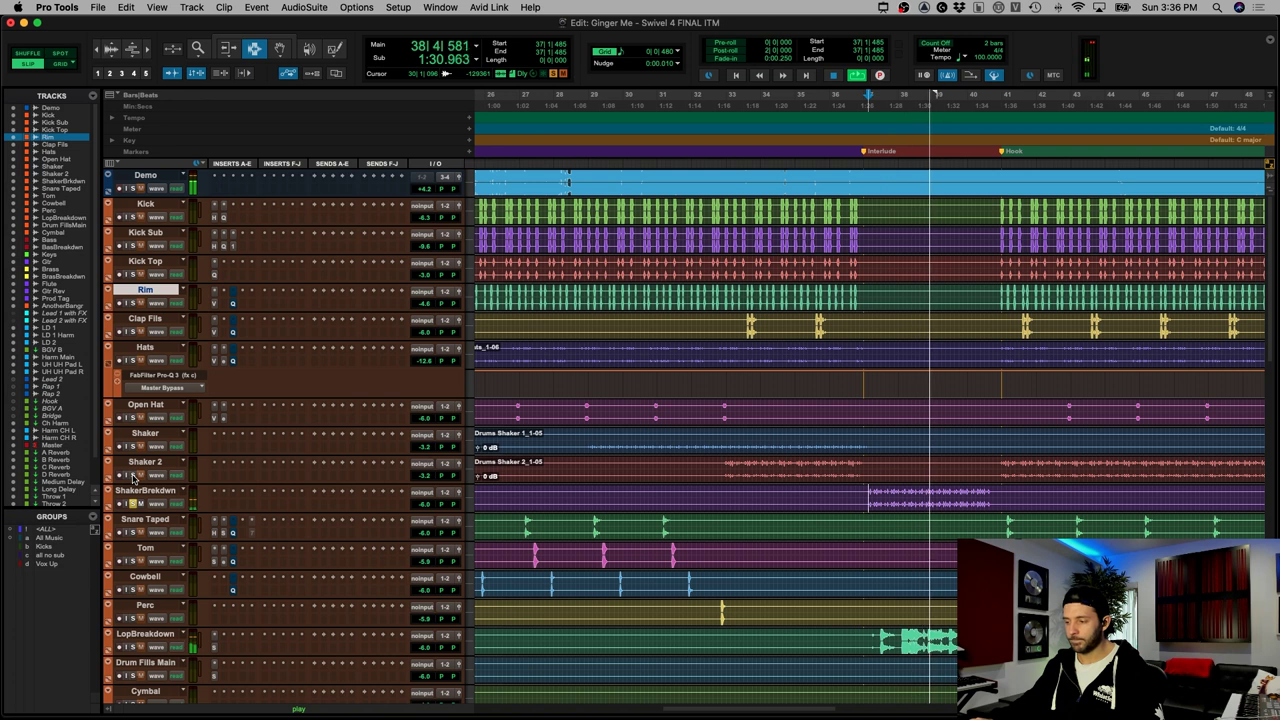
{"action": "key", "text": "space"}
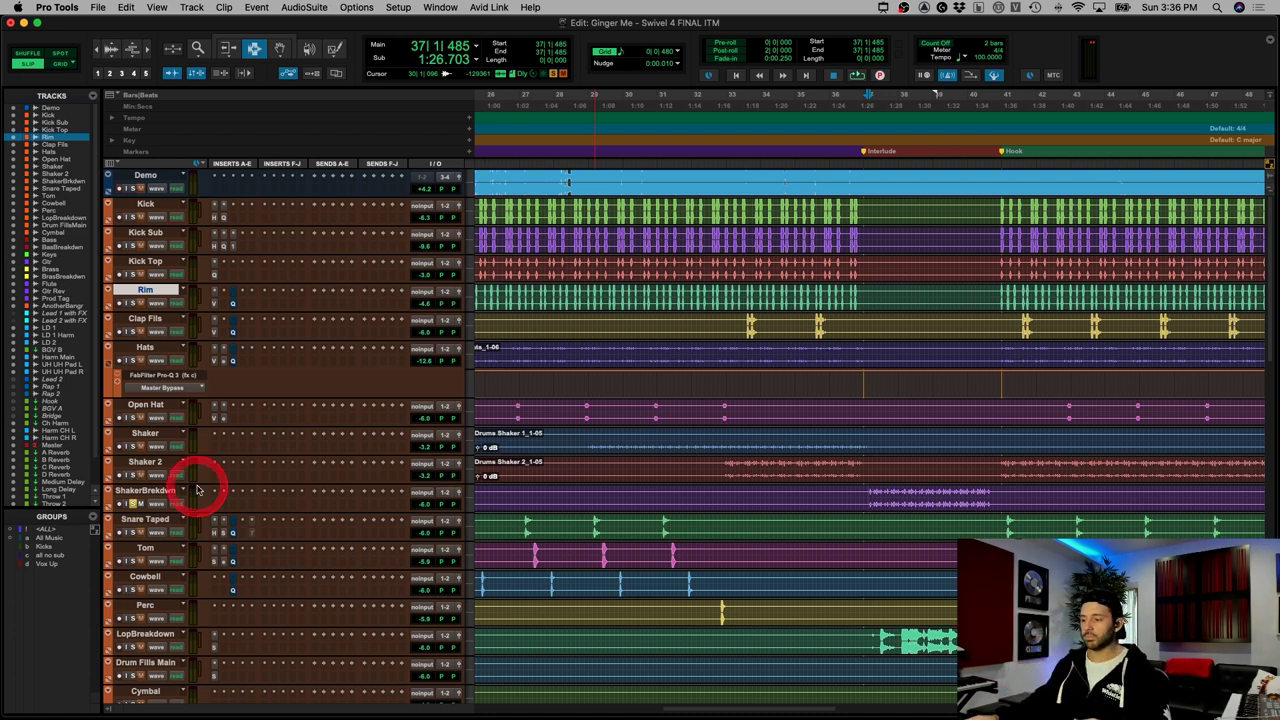
Step: Compare the ShakerBrekdwn part with Shaker 2 near bar 35 and Rim from bar 31 to bar 34 by highlighting each passage
{"action": "left_click_drag", "start_coordinate": [866, 497], "coordinate": [935, 496]}
{"action": "left_click_drag", "start_coordinate": [827, 471], "coordinate": [811, 476]}
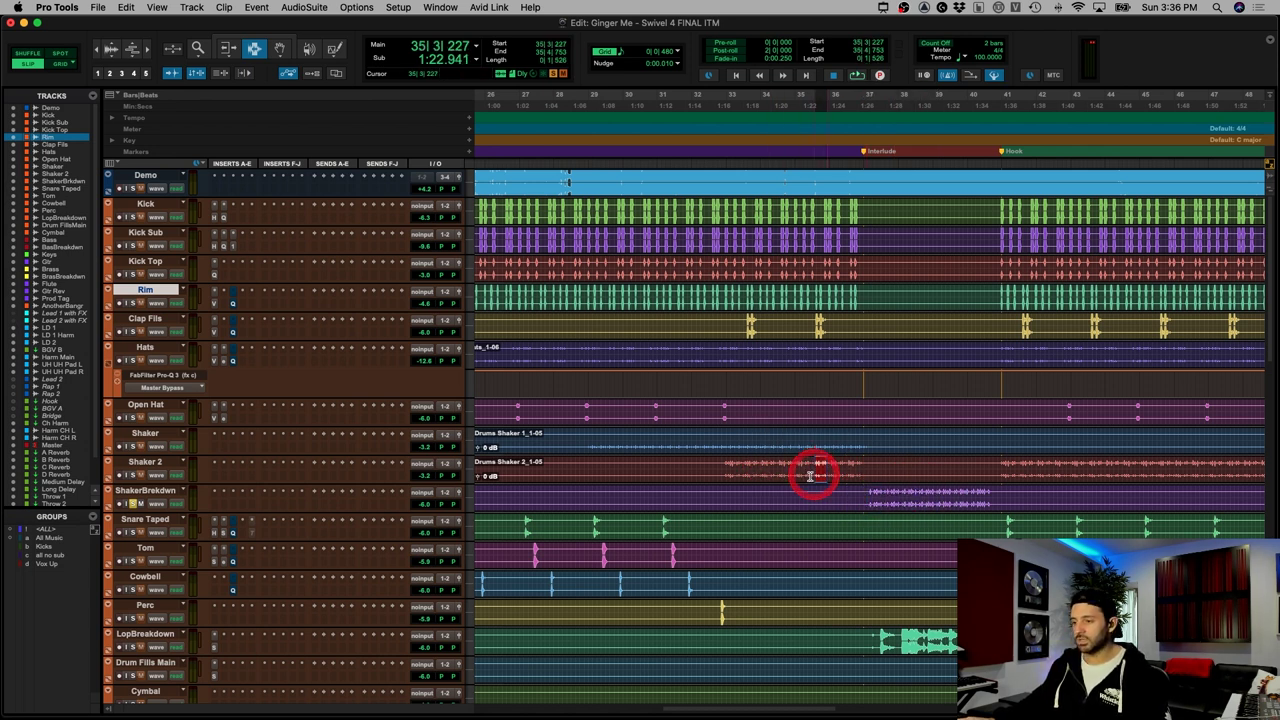
{"action": "left_click_drag", "start_coordinate": [770, 289], "coordinate": [676, 292]}
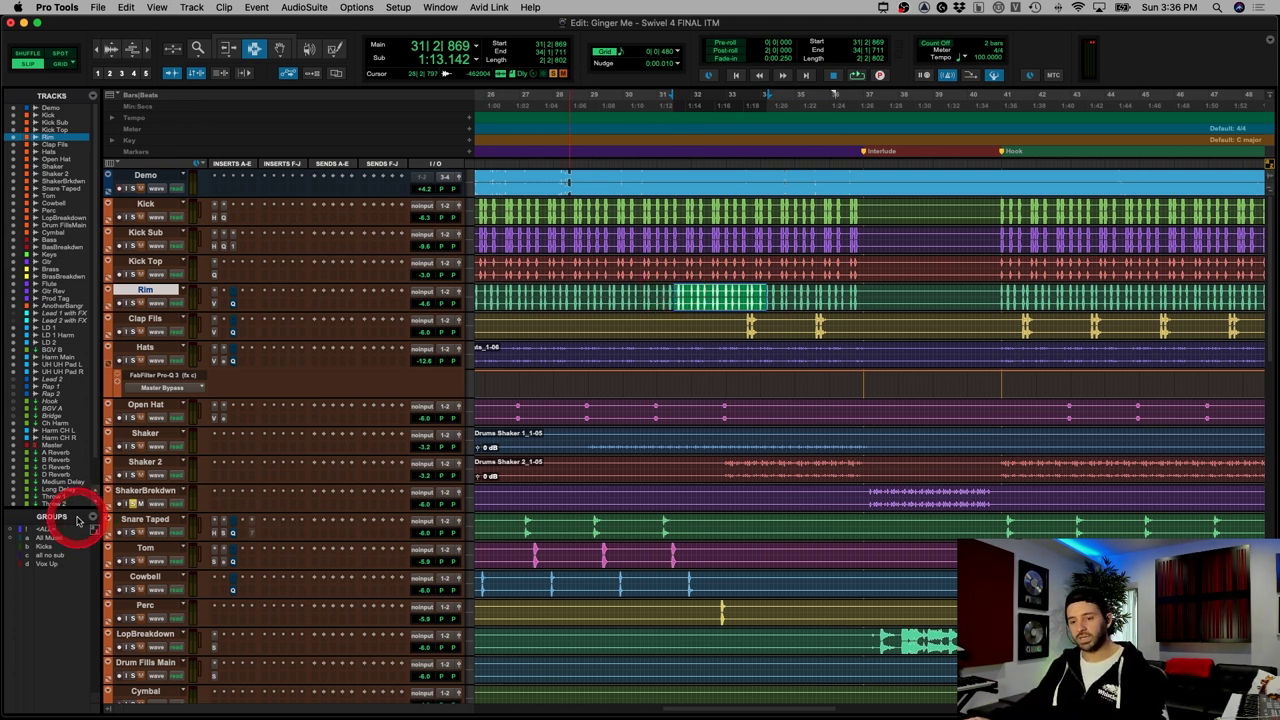
{"action": "key", "text": "alt+a"}
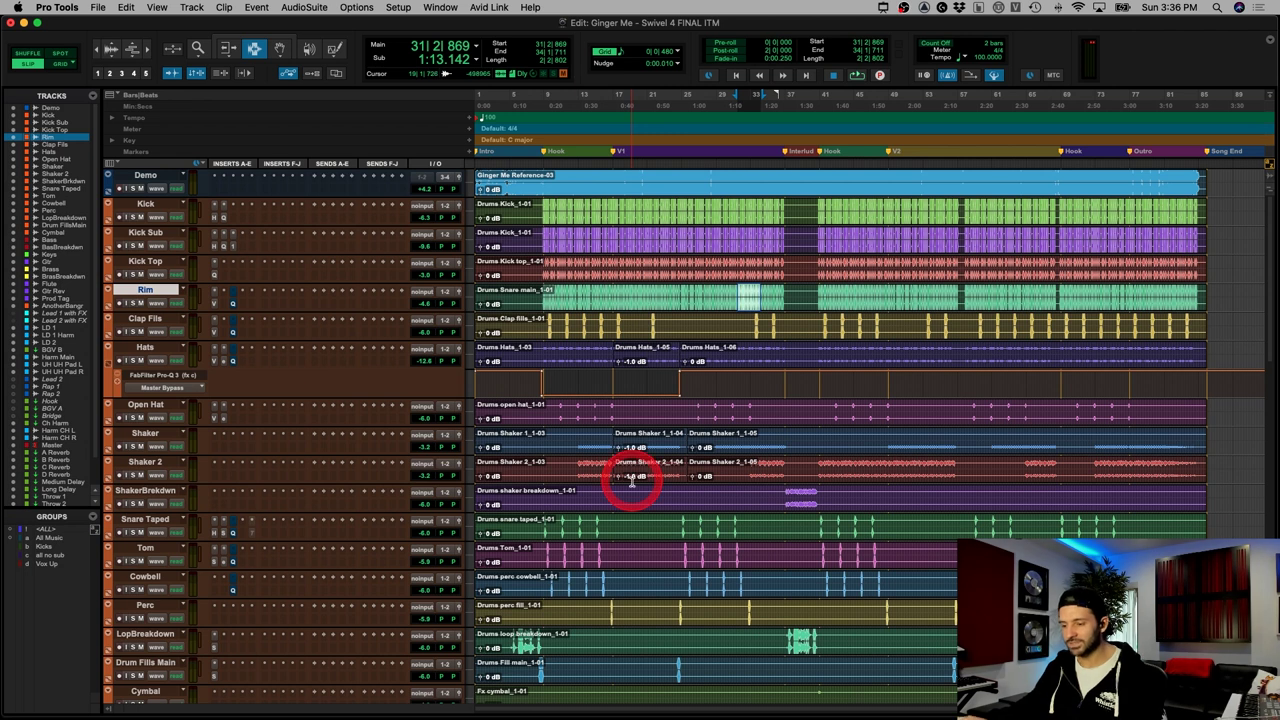
Step: Show an automation lane beneath both Snare Taped and Tom, and select these two tracks
{"action": "left_click", "coordinate": [548, 533]}
{"action": "key", "text": "super+bracketright"}
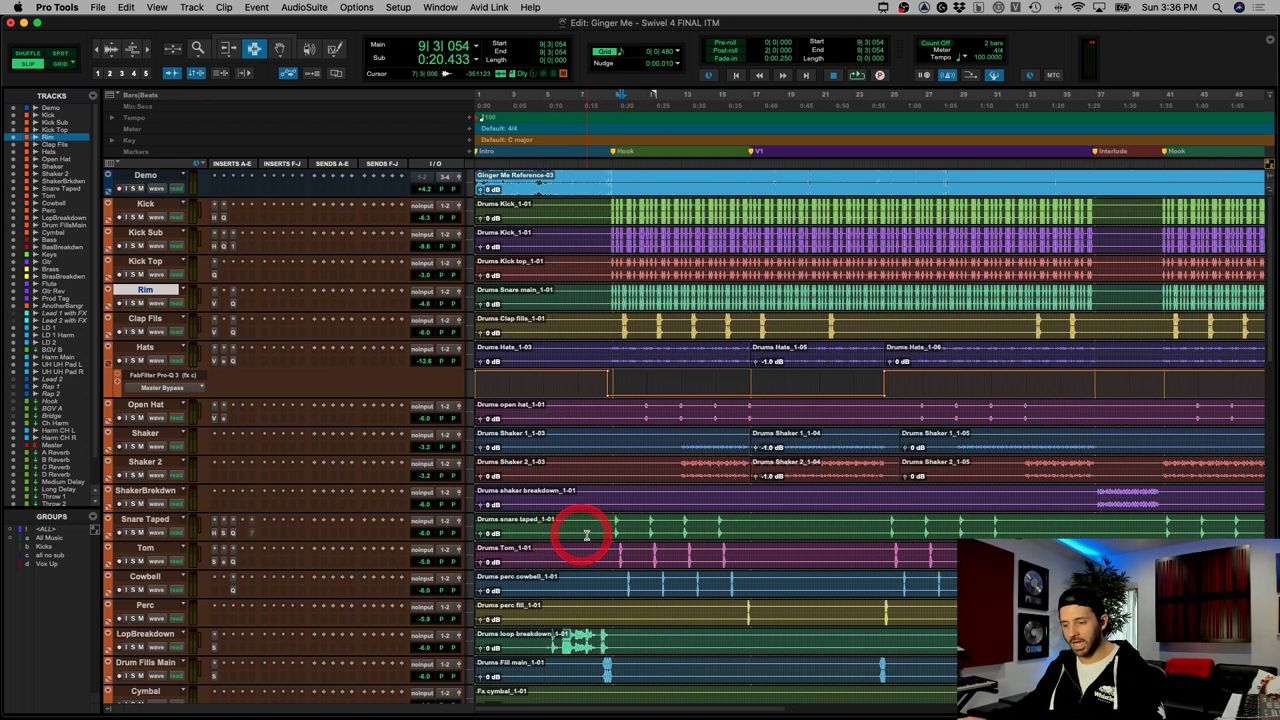
{"action": "left_click", "coordinate": [681, 526]}
{"action": "left_click", "coordinate": [108, 532]}
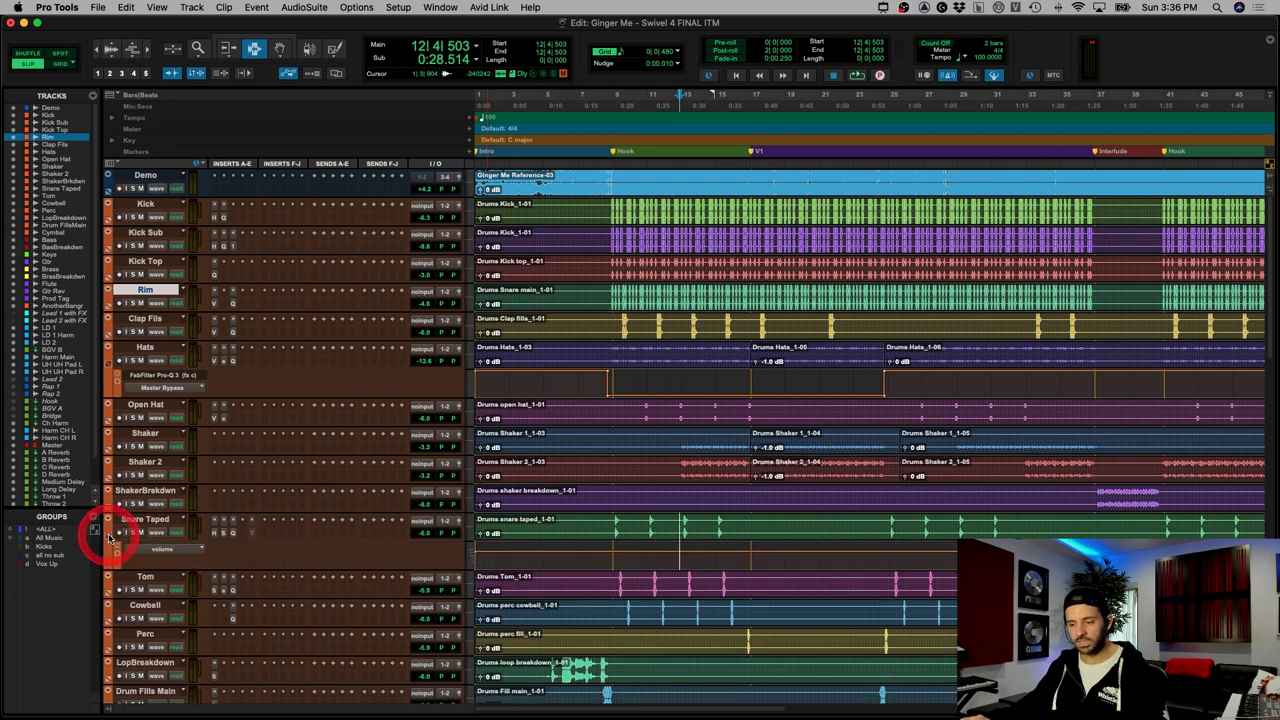
{"action": "left_click", "coordinate": [108, 592]}
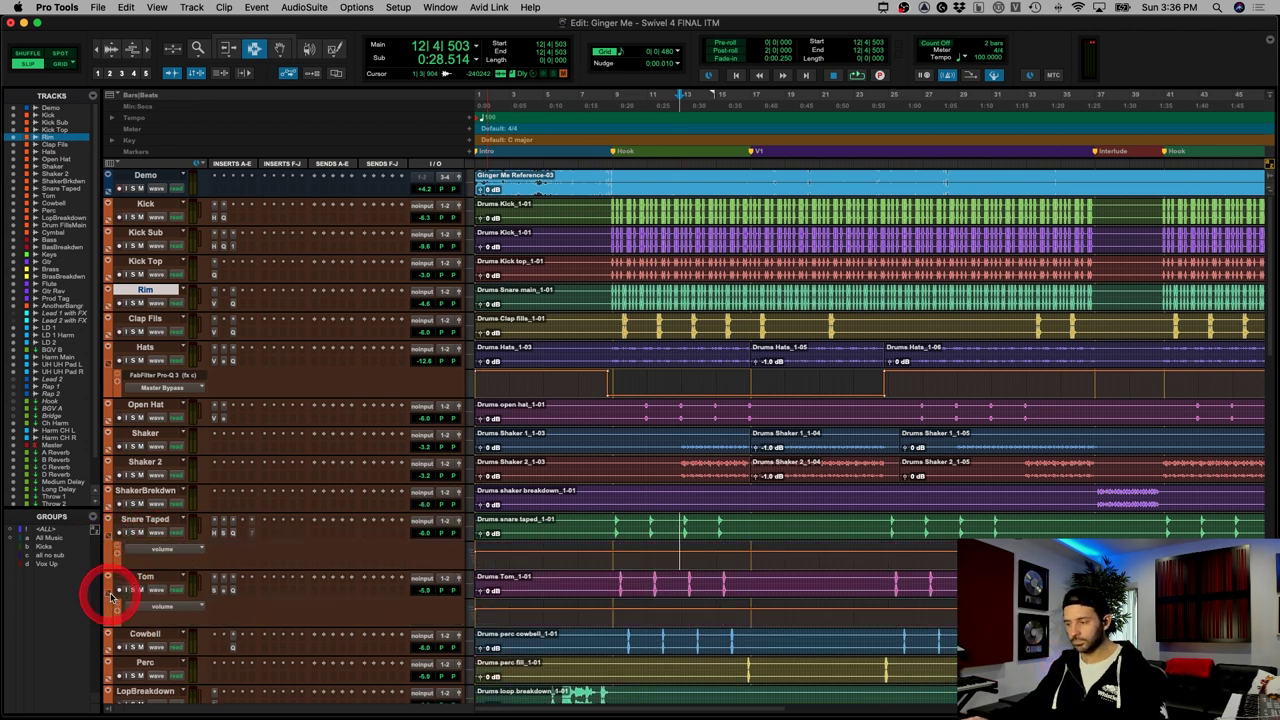
{"action": "key", "text": "super+bracketleft"}
{"action": "left_click", "coordinate": [146, 519]}
{"action": "left_click", "coordinate": [146, 578]}
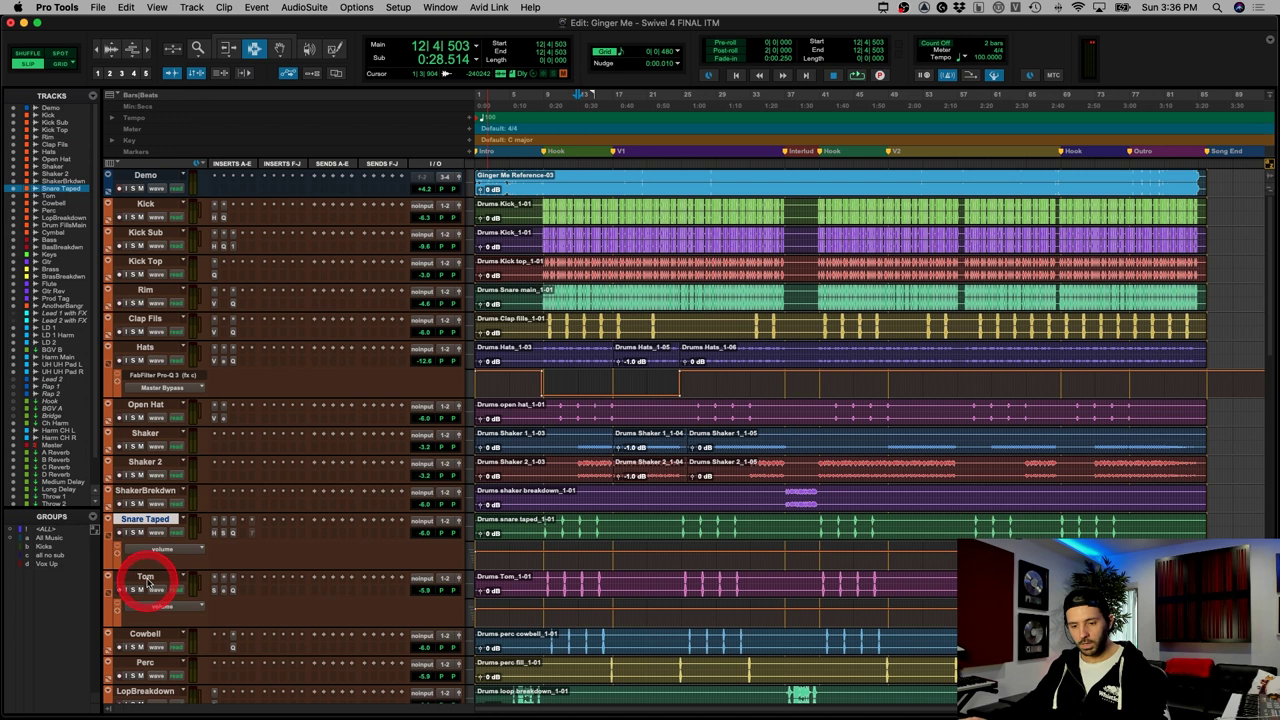
Step: Set the automation lanes of Tom and Snare Taped to show the Master Bypass of their FabFilter Pro-Q 3 inserts
{"action": "left_click", "coordinate": [158, 606]}
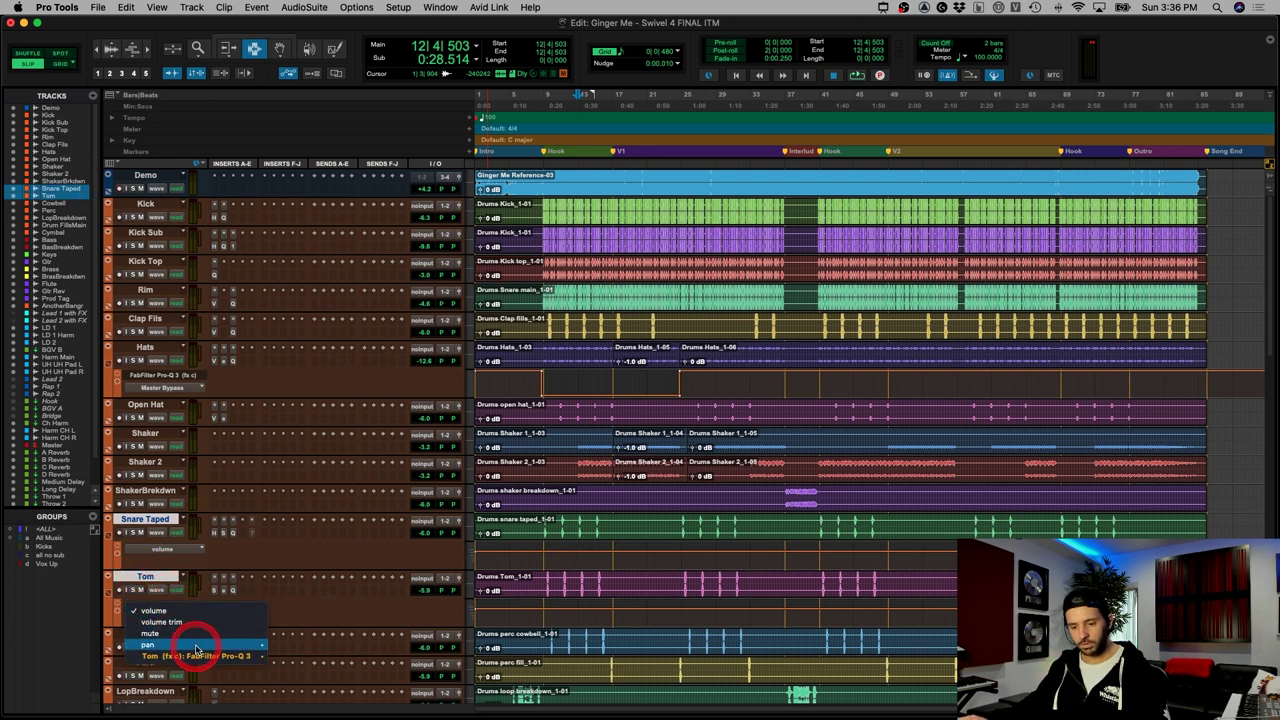
{"action": "mouse_move", "coordinate": [200, 655]}
{"action": "left_click", "coordinate": [291, 654]}
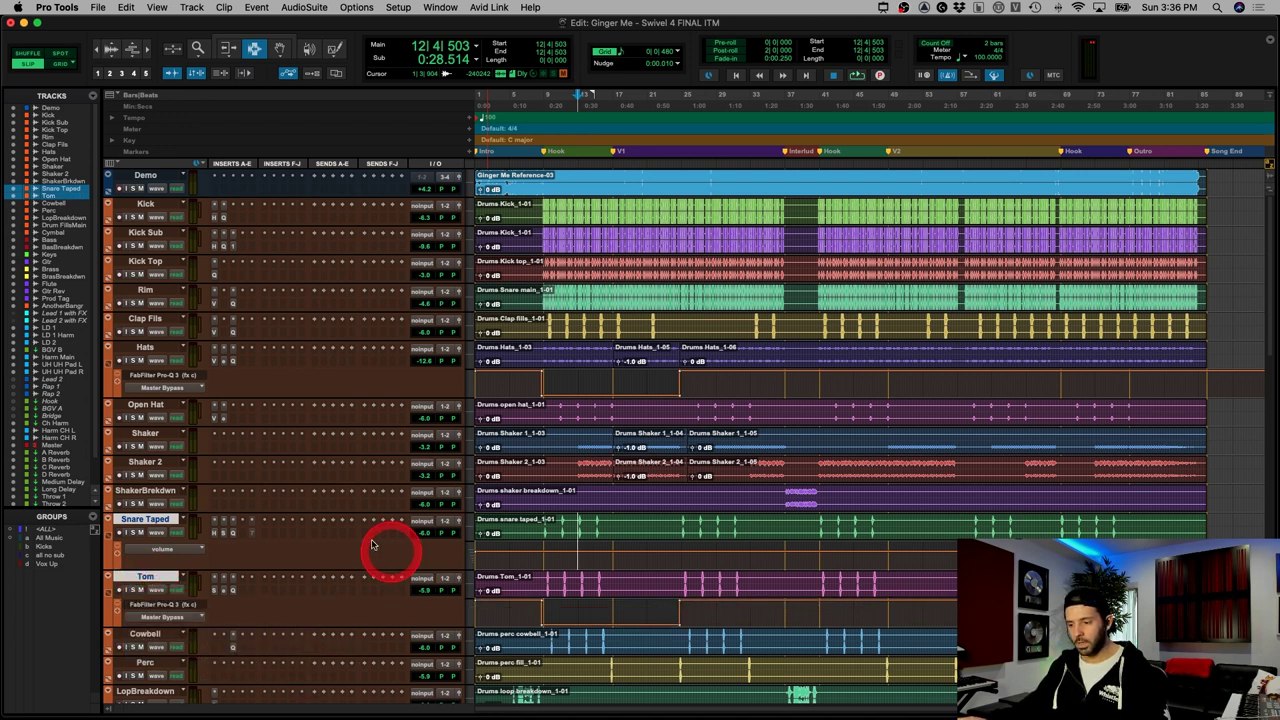
{"action": "left_click", "coordinate": [160, 551]}
{"action": "mouse_move", "coordinate": [220, 597]}
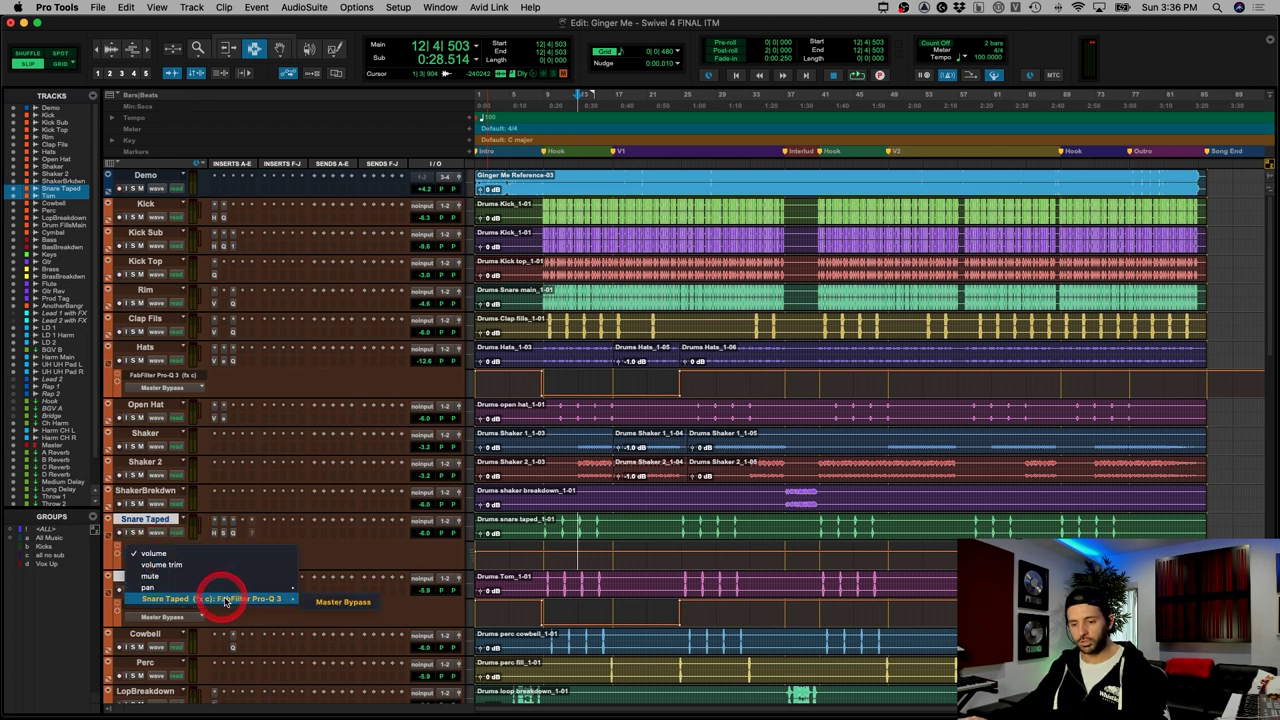
{"action": "left_click", "coordinate": [329, 603]}
Step: Highlight Snare Taped from about bar 8 to bar 24, and inspect its FabFilter Pro-Q 3 curve before closing the plug-in
{"action": "left_click_drag", "start_coordinate": [555, 378], "coordinate": [632, 380]}
{"action": "left_click_drag", "start_coordinate": [541, 528], "coordinate": [678, 528]}
{"action": "left_click", "coordinate": [224, 535]}
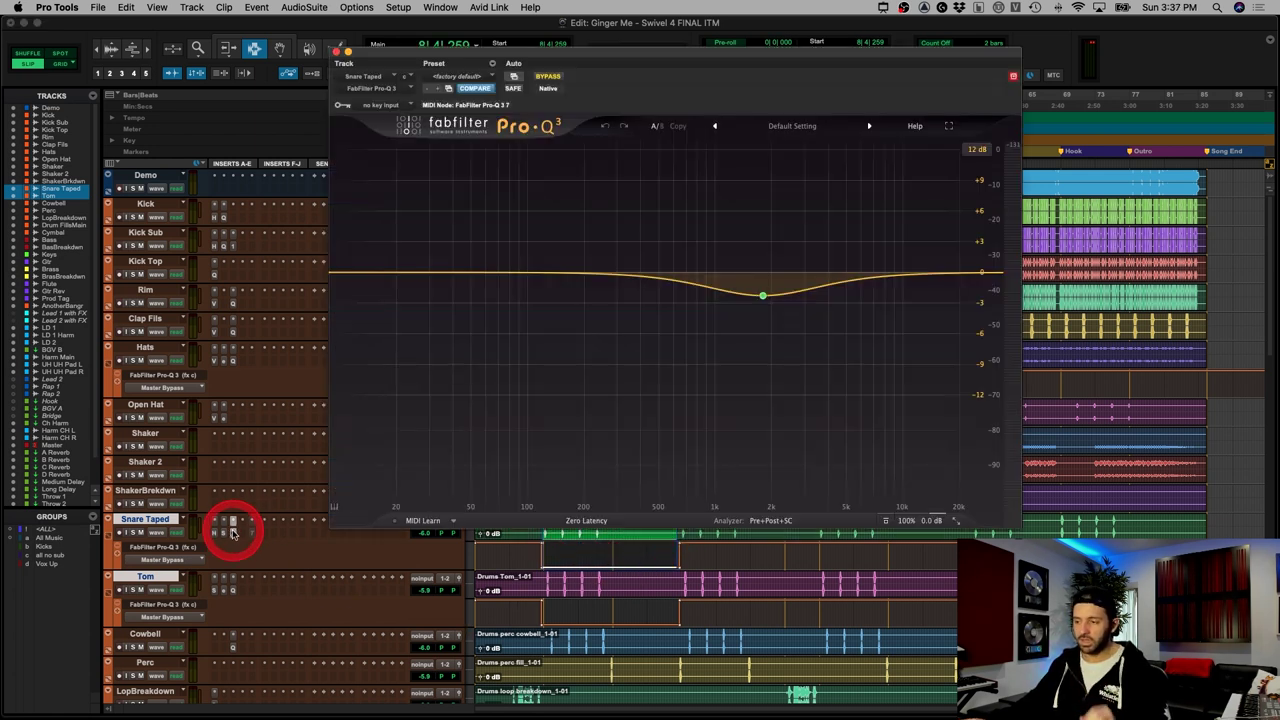
{"action": "left_click", "coordinate": [232, 533]}
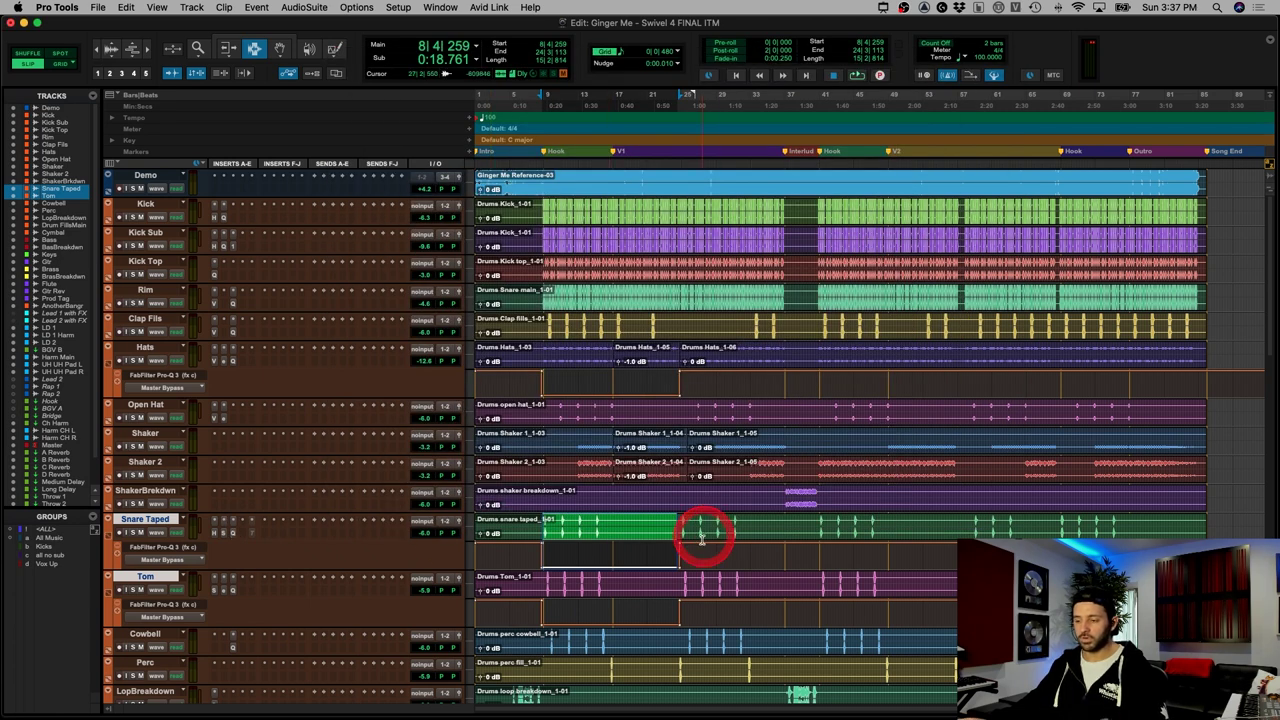
Step: Highlight Snare Taped from about bar 24 to bar 69, and place the cursor at bar 22 on Shaker 2
{"action": "left_click_drag", "start_coordinate": [548, 528], "coordinate": [1065, 525]}
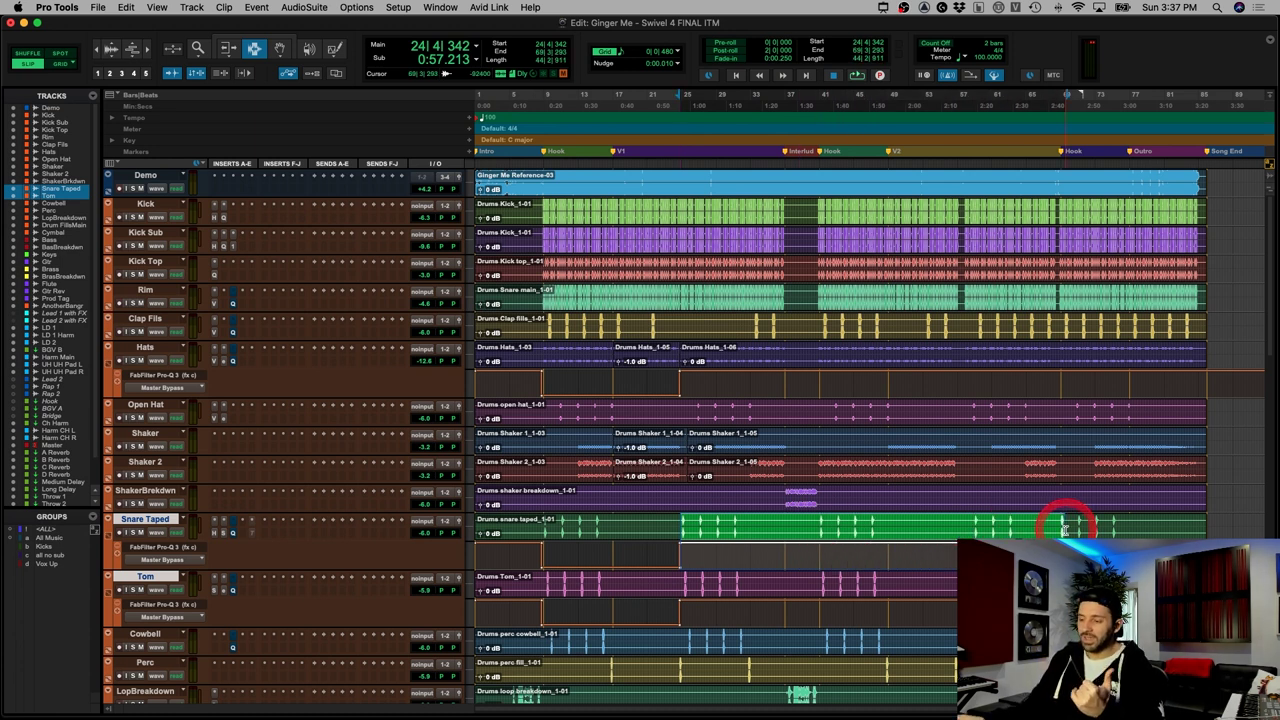
{"action": "left_click", "coordinate": [685, 455]}
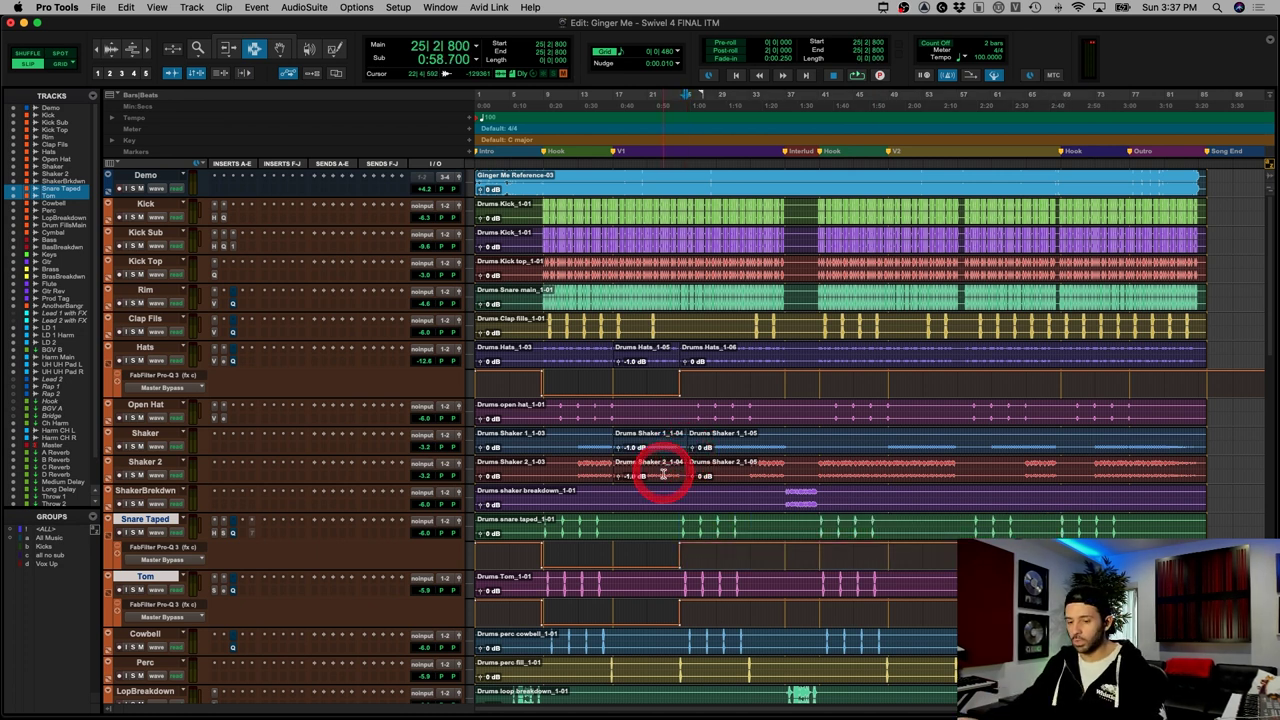
{"action": "left_click", "coordinate": [663, 474]}
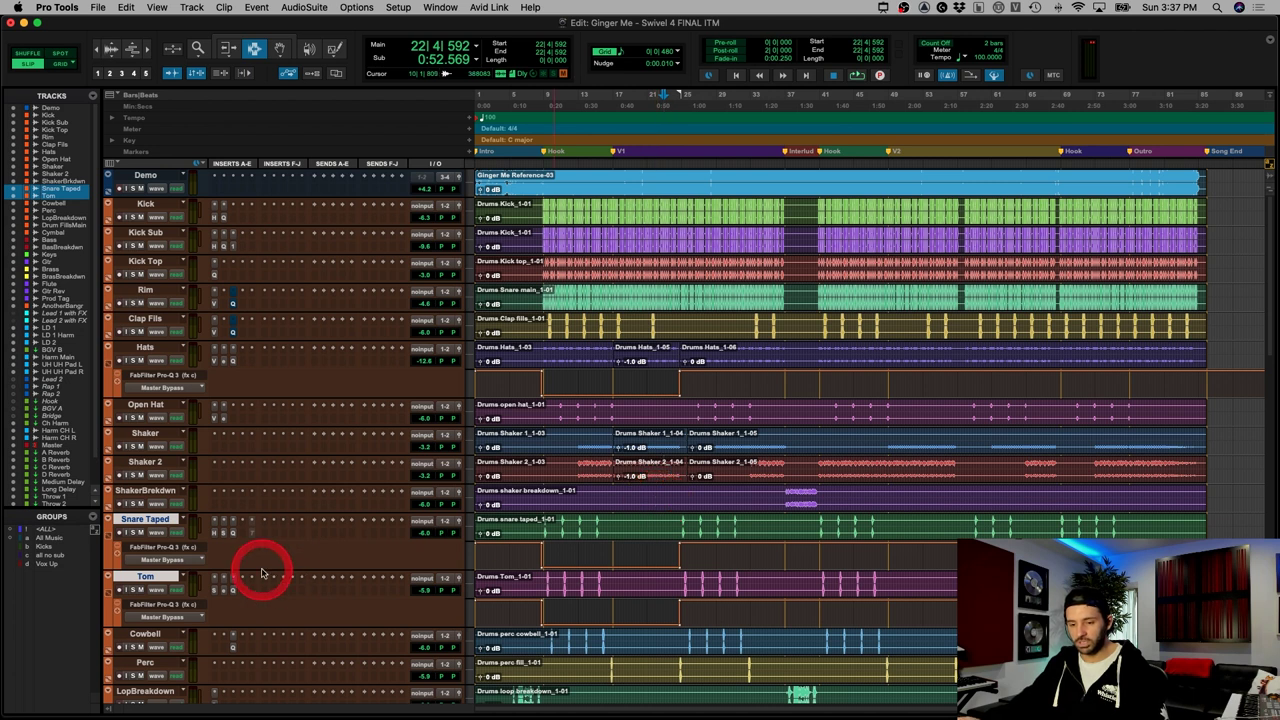
Step: Select all drum tracks from Kick to Cymbal, solo them, and play them from bar 23
{"action": "scroll", "coordinate": [677, 477], "scroll_direction": "down", "scroll_amount": 1}
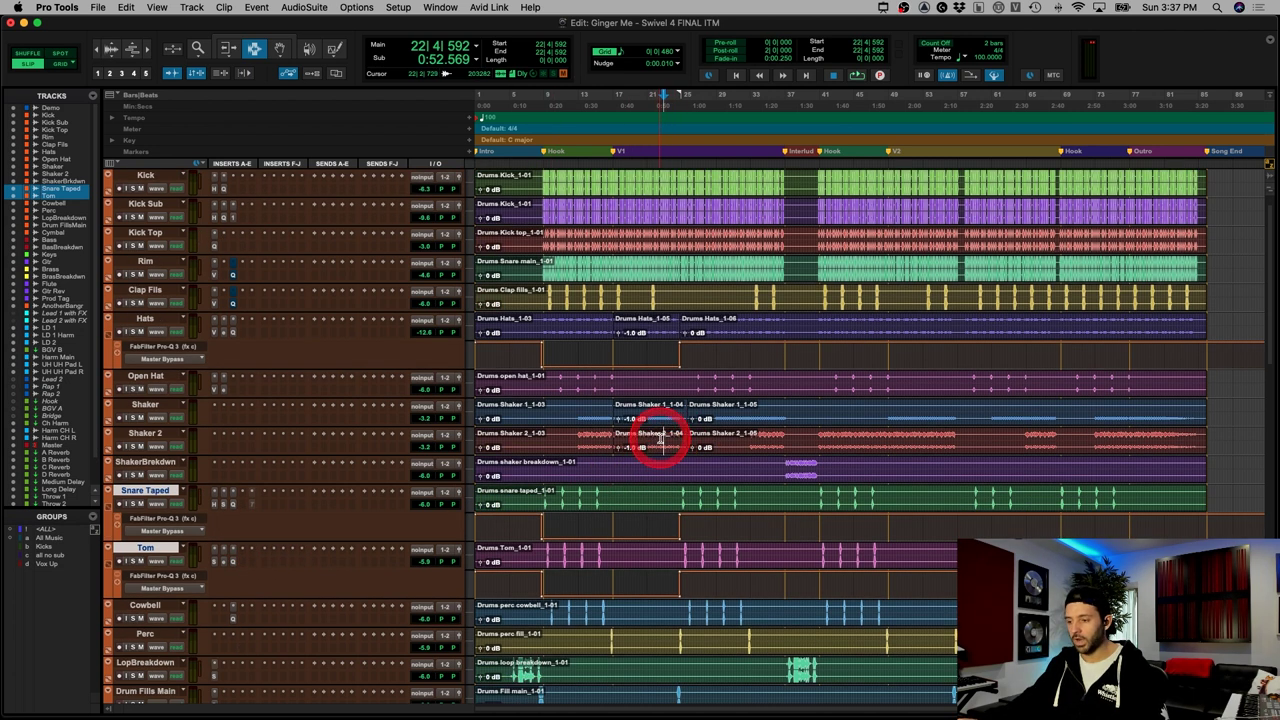
{"action": "scroll", "coordinate": [229, 543], "scroll_direction": "down", "scroll_amount": 6}
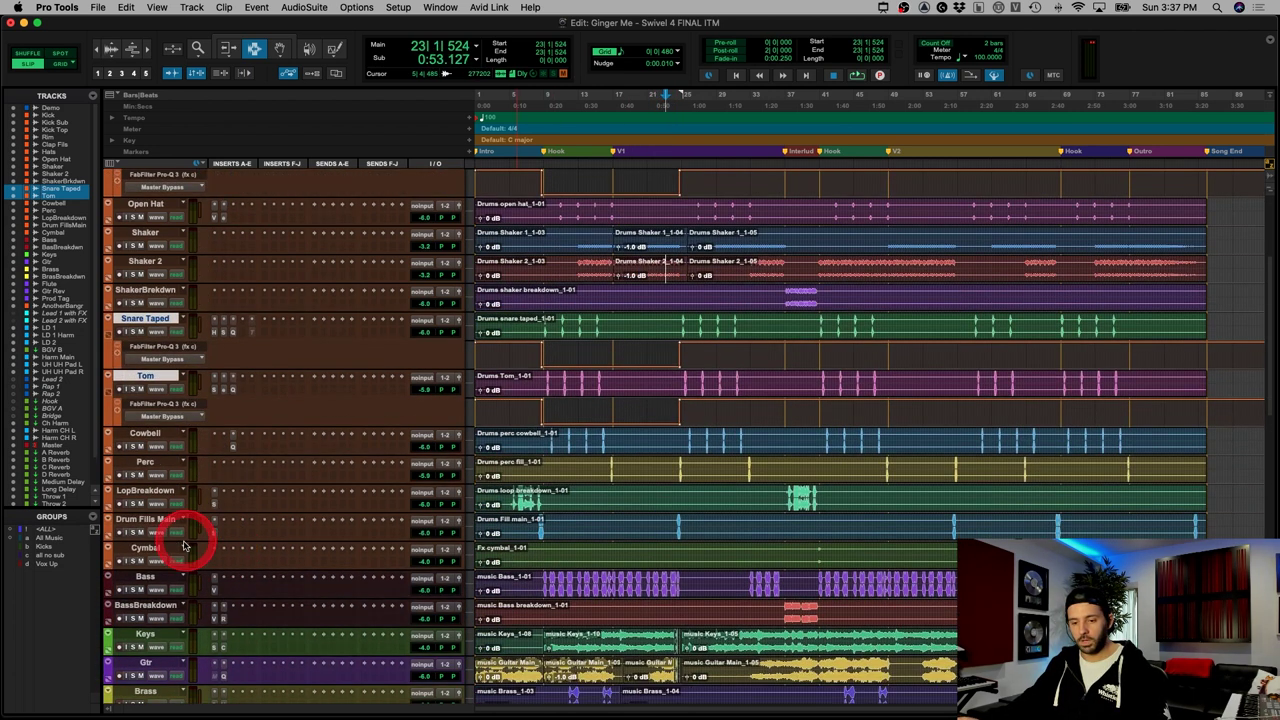
{"action": "left_click", "coordinate": [147, 548]}
{"action": "scroll", "coordinate": [157, 551], "scroll_direction": "down", "scroll_amount": 2}
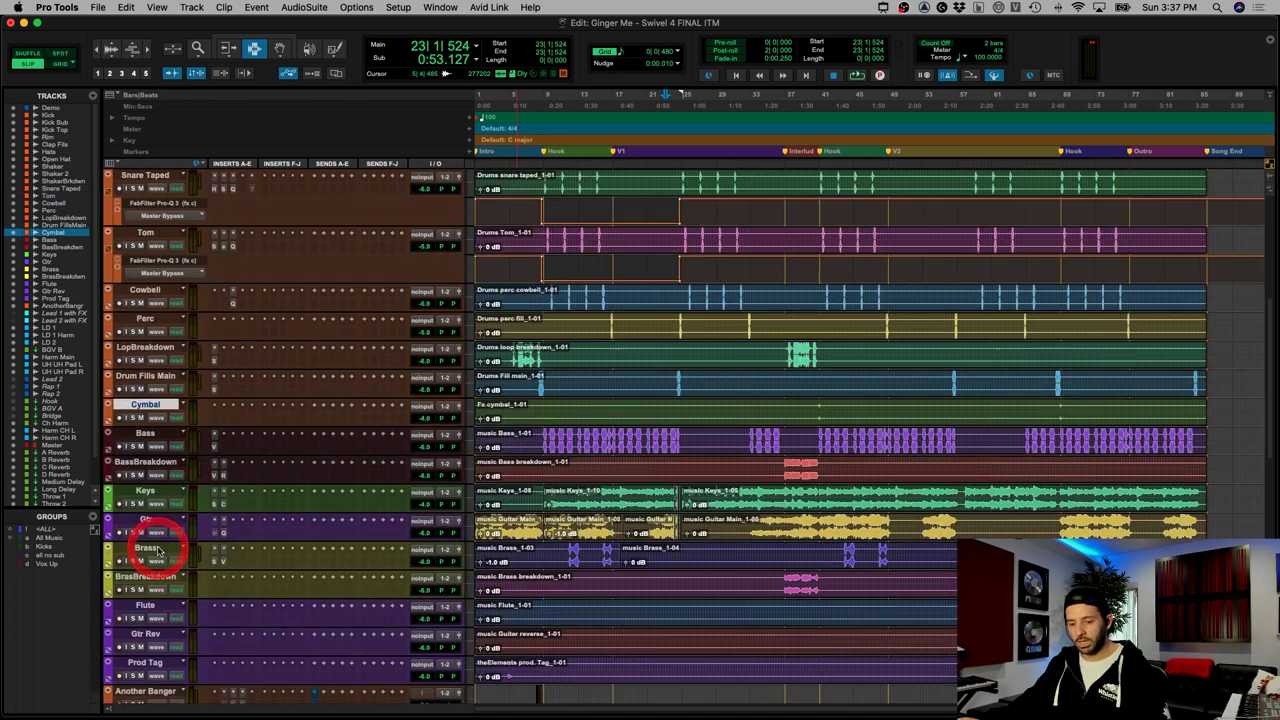
{"action": "scroll", "coordinate": [160, 540], "scroll_direction": "up", "scroll_amount": 8}
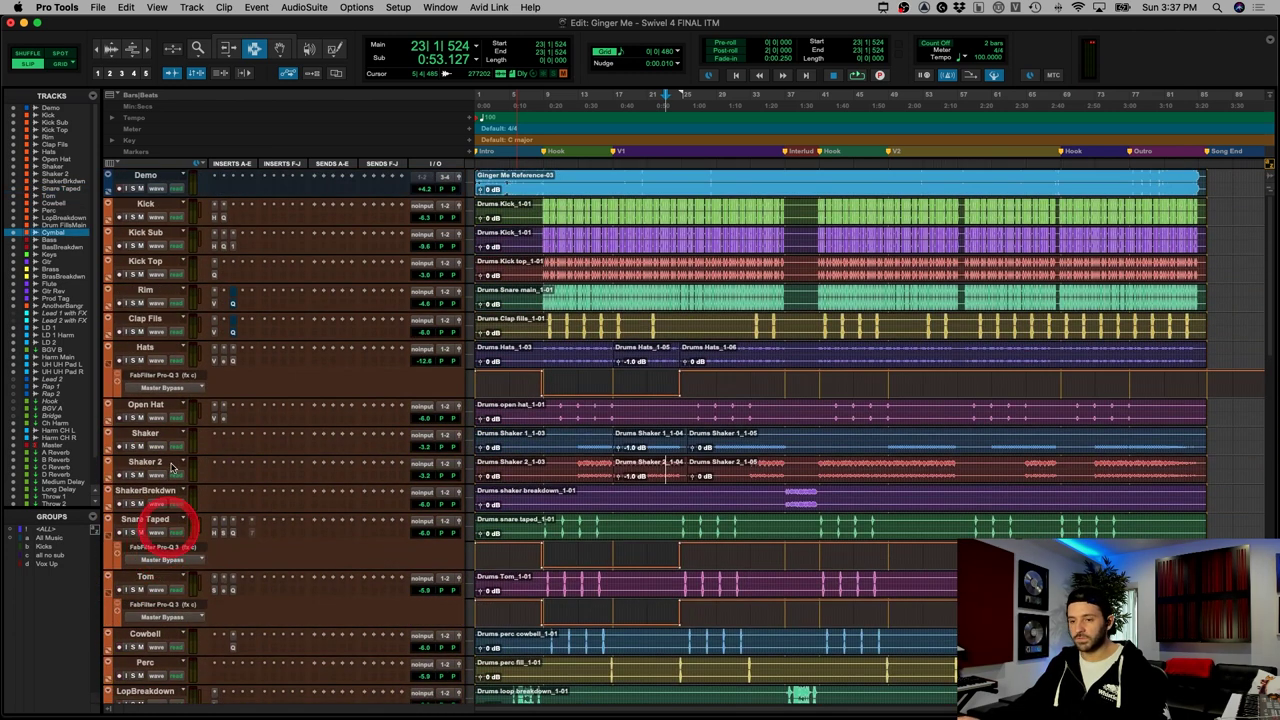
{"action": "left_click", "coordinate": [134, 206], "text": "shift"}
{"action": "key", "text": "space"}
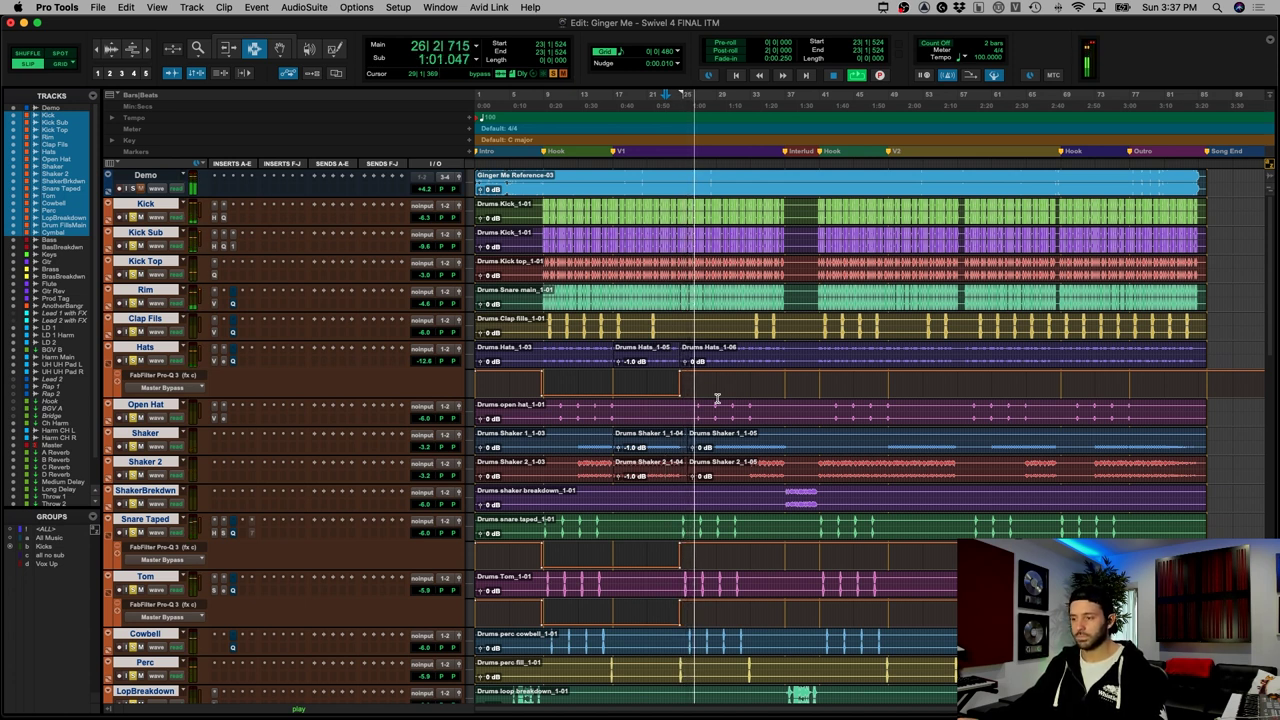
Step: Stop playback and examine the Pro-Q 3 bypass change in the Hats automation lane around bar 24 up close
{"action": "left_click", "coordinate": [678, 380]}
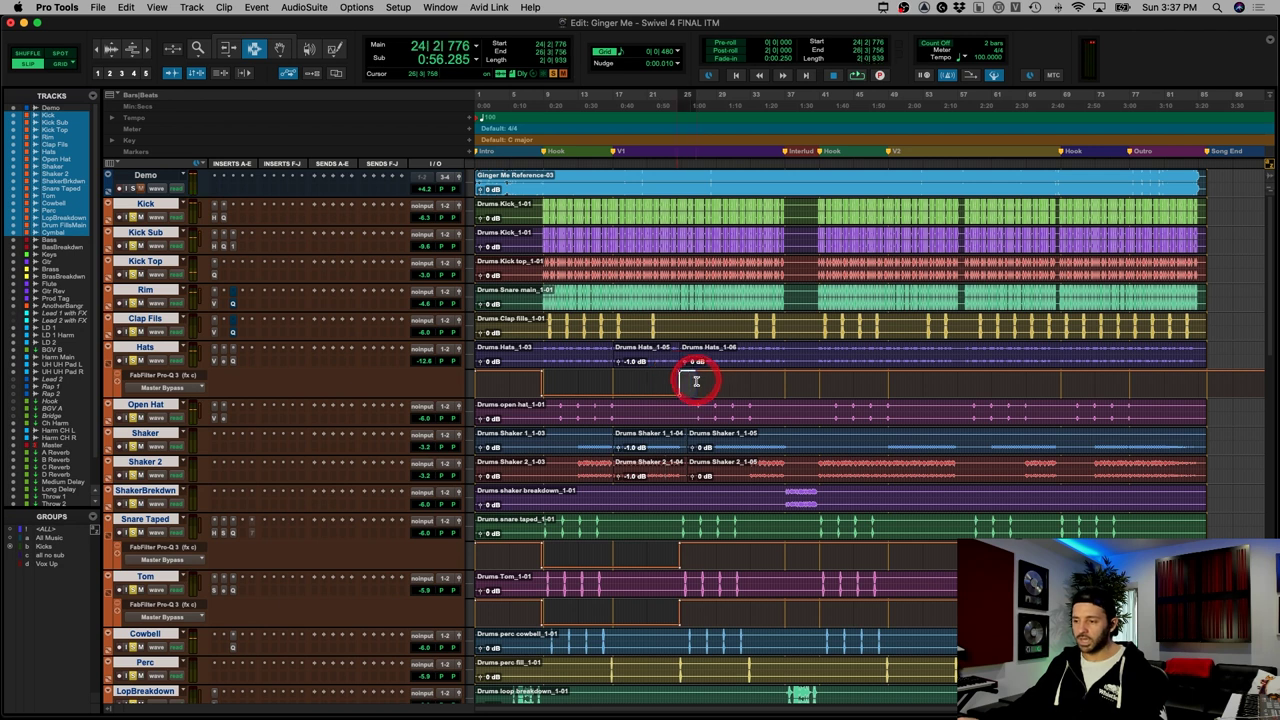
{"action": "left_click", "coordinate": [700, 383]}
{"action": "key", "text": "t"}
{"action": "key", "text": "t"}
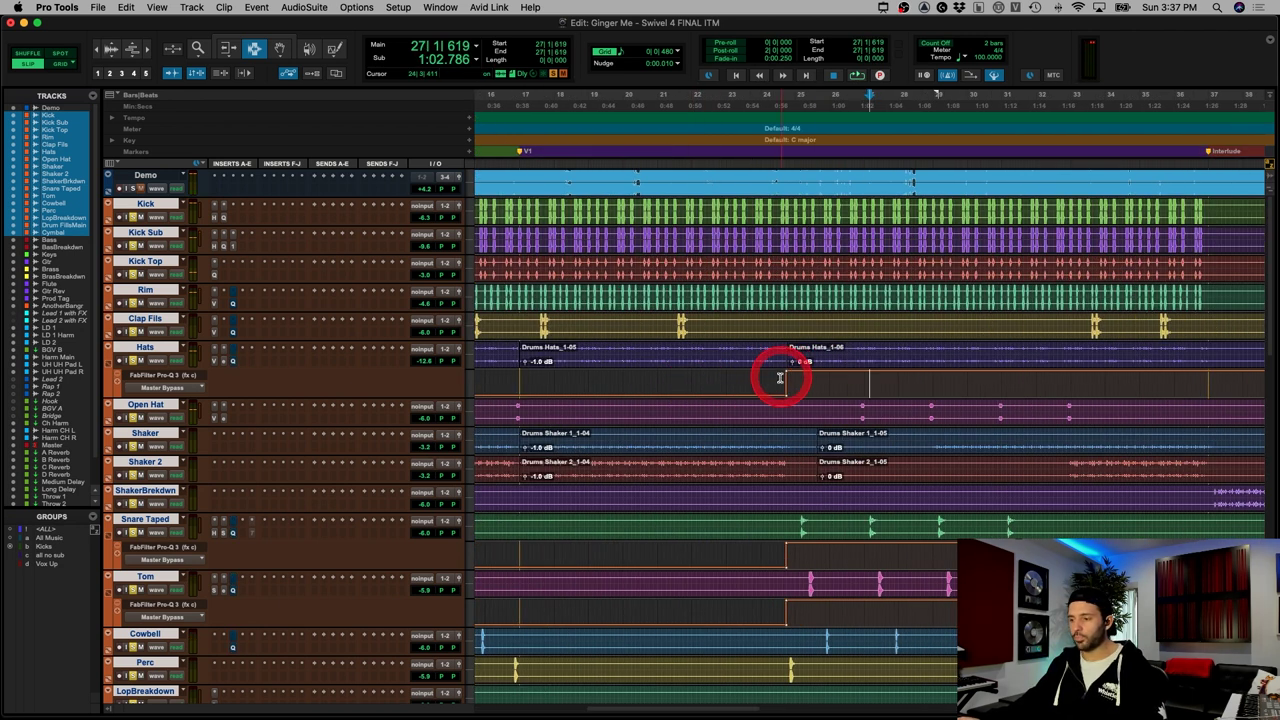
{"action": "left_click_drag", "start_coordinate": [776, 380], "coordinate": [817, 380]}
{"action": "left_click", "coordinate": [784, 380]}
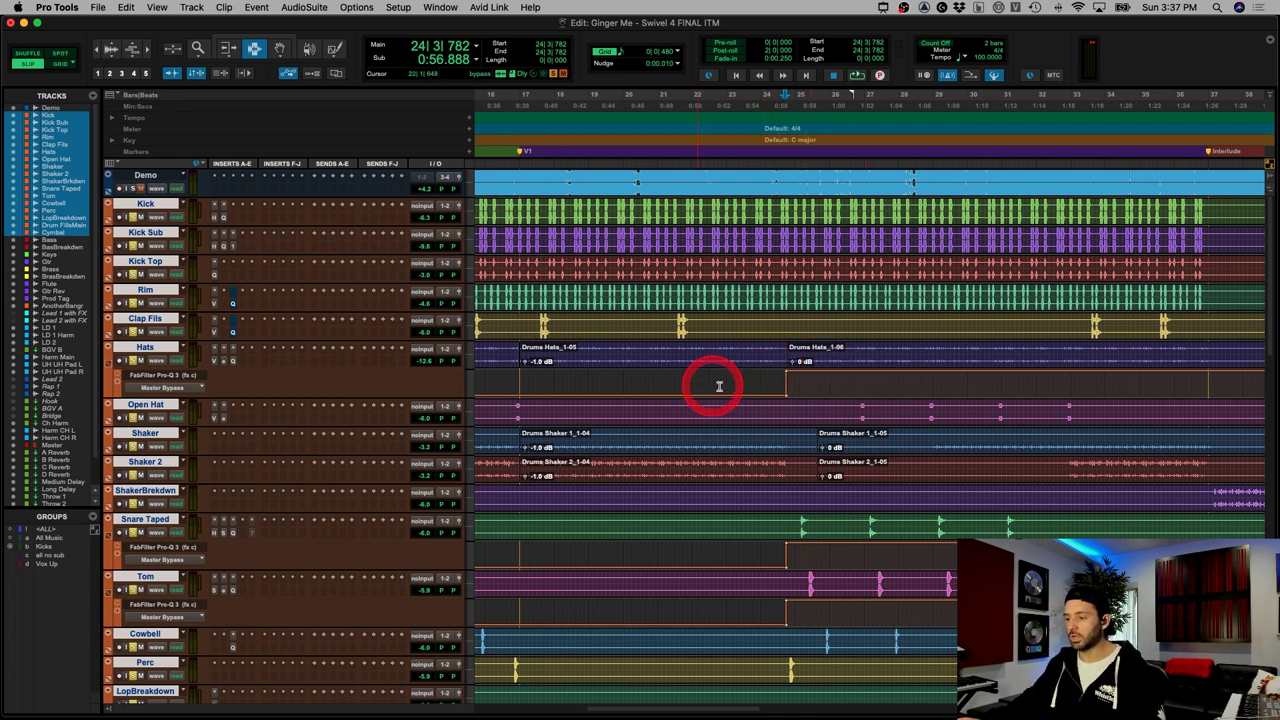
Step: Play the soloed drums from bar 22 through the bypass change at bar 24, and stop
{"action": "scroll", "coordinate": [742, 378], "scroll_direction": "left", "scroll_amount": 1}
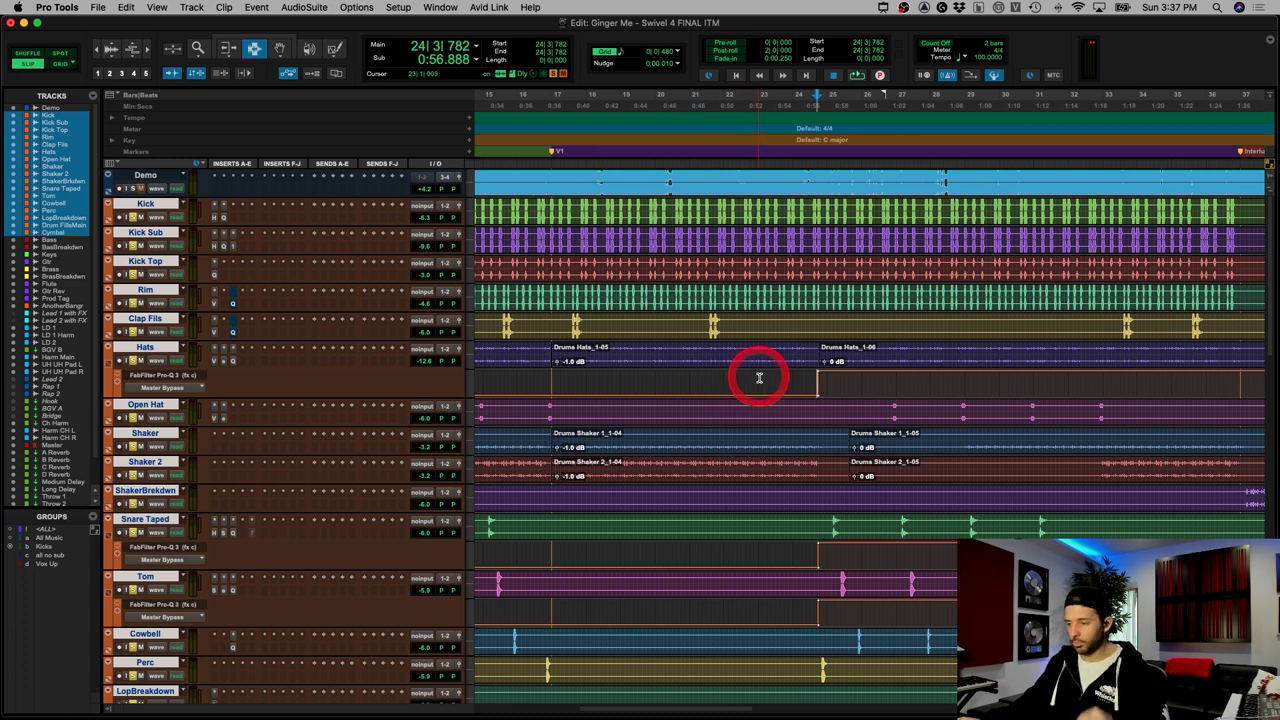
{"action": "key", "text": "space"}
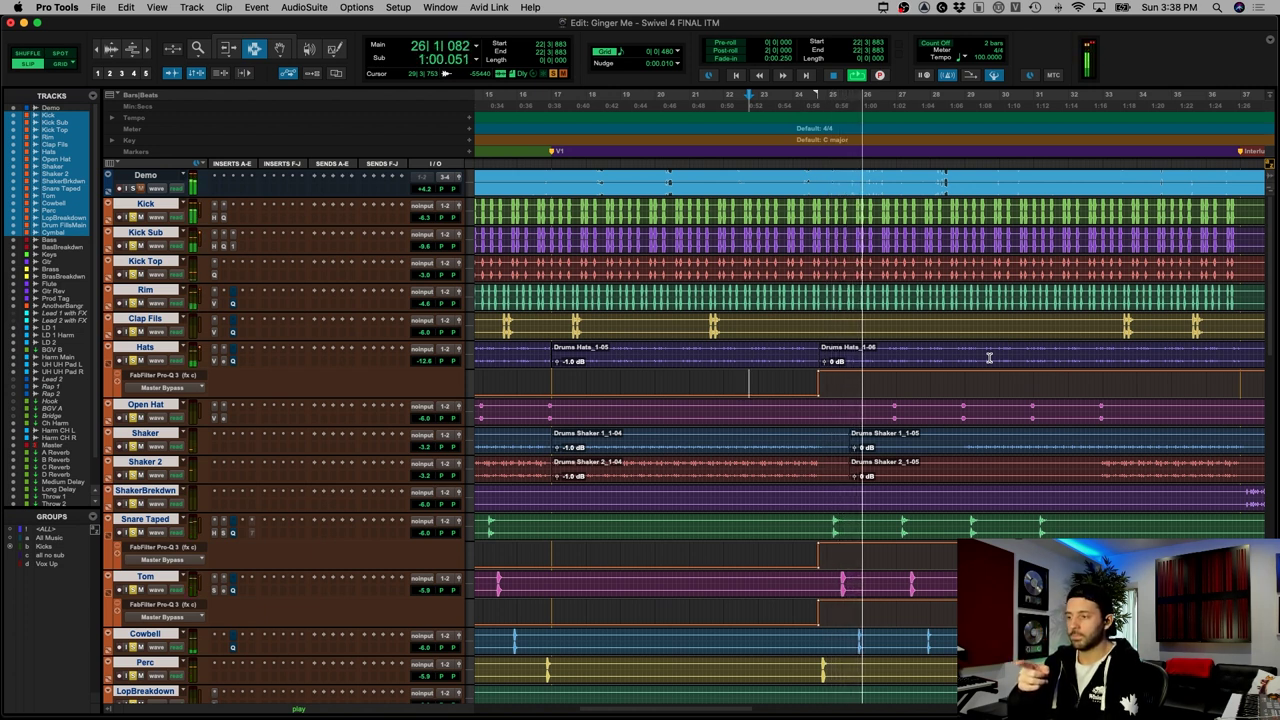
{"action": "key", "text": "space"}
Step: Leave only Snare Taped soloed and place the edit cursor shortly before the first hook at bar 9
{"action": "key", "text": "r"}
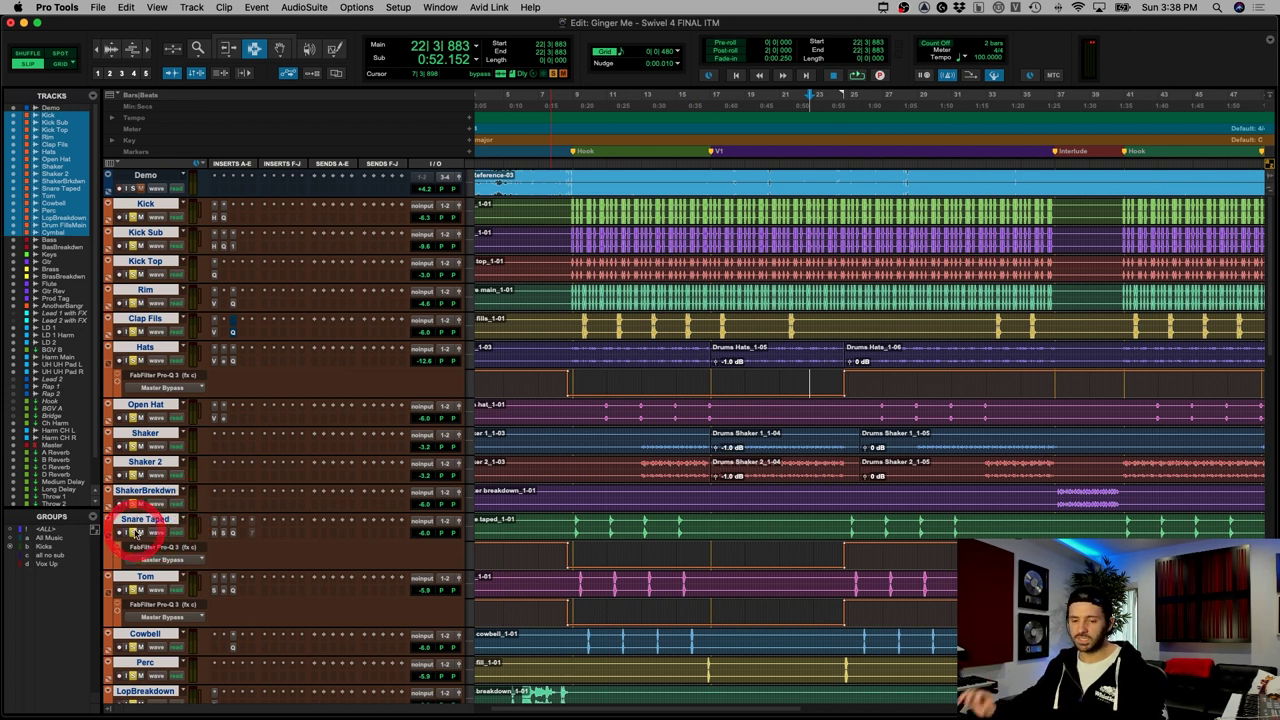
{"action": "key", "text": "alt+a"}
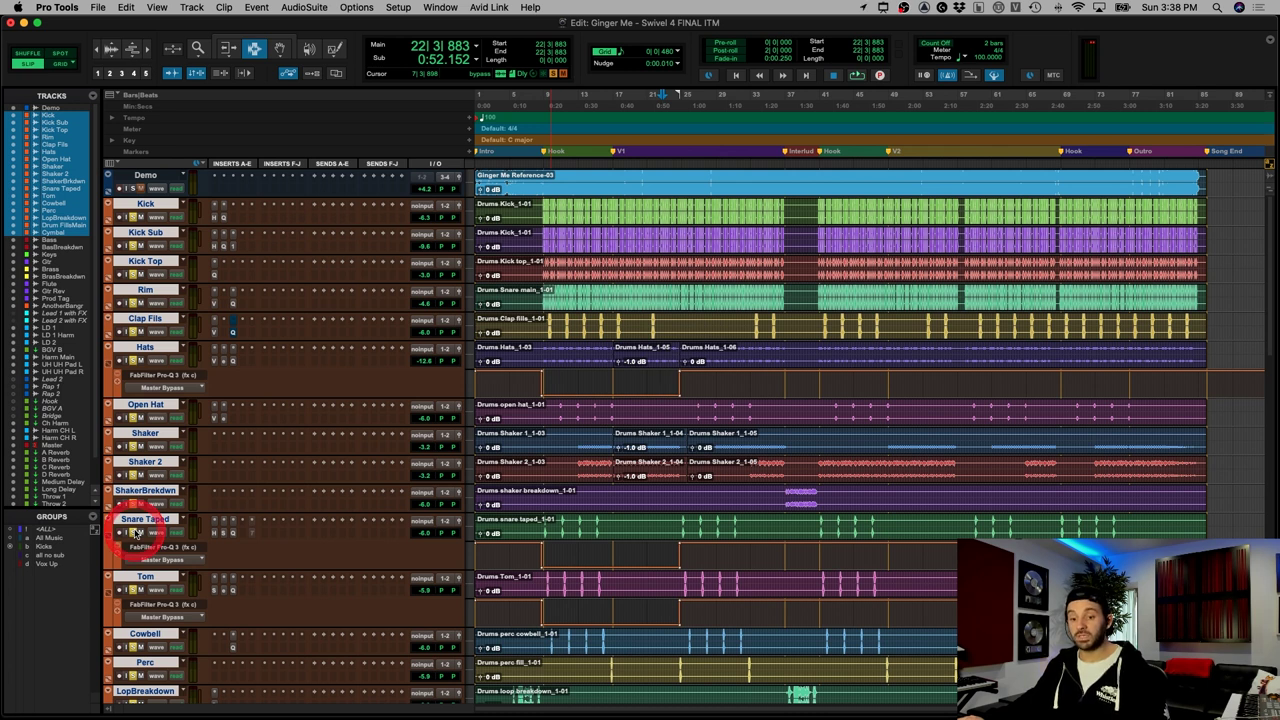
{"action": "left_click", "coordinate": [540, 540]}
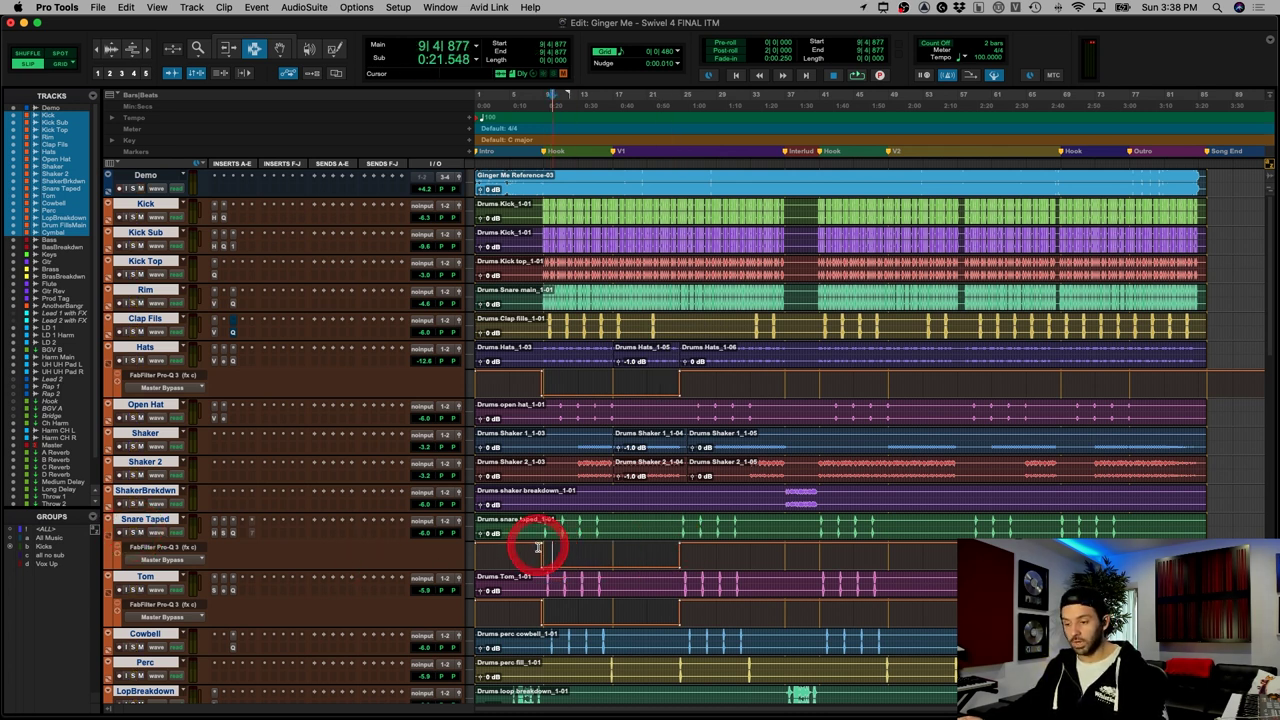
{"action": "left_click", "coordinate": [133, 532]}
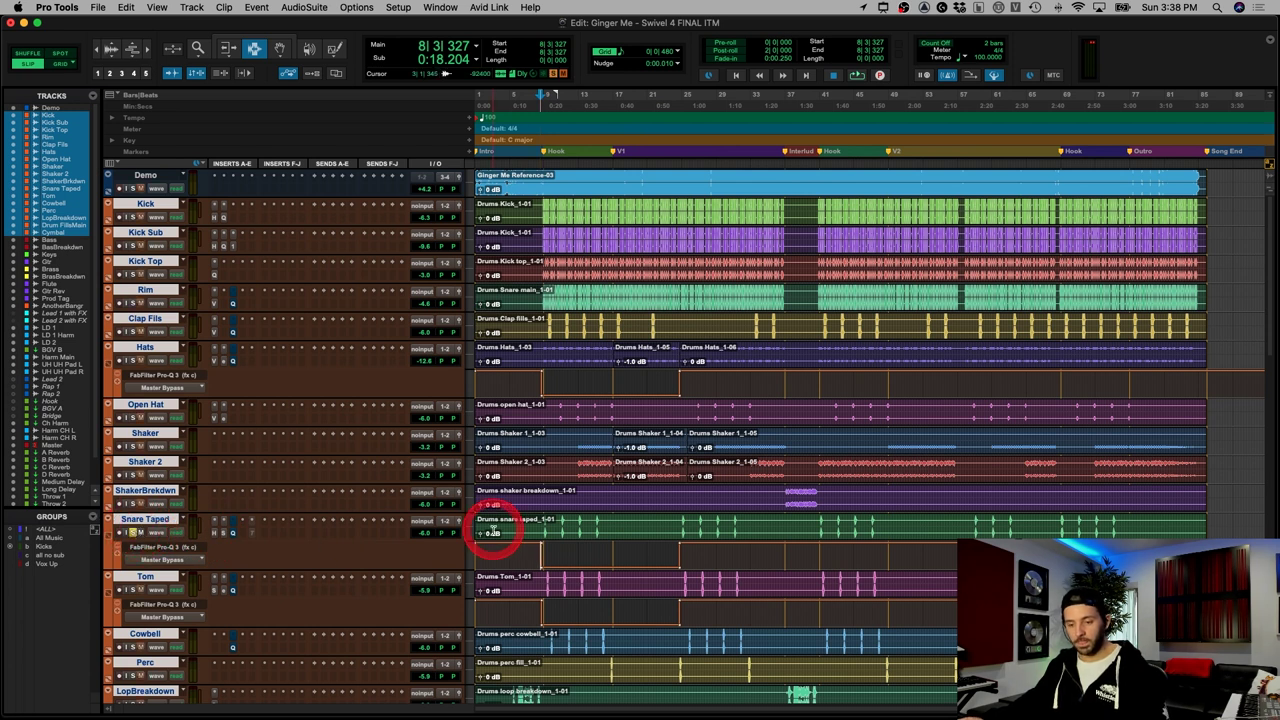
Step: Play the soloed Snare Taped from just before the bar 9 hook and stop after its first hit
{"action": "key", "text": "t"}
{"action": "key", "text": "t"}
{"action": "key", "text": "t"}
{"action": "left_click", "coordinate": [889, 525]}
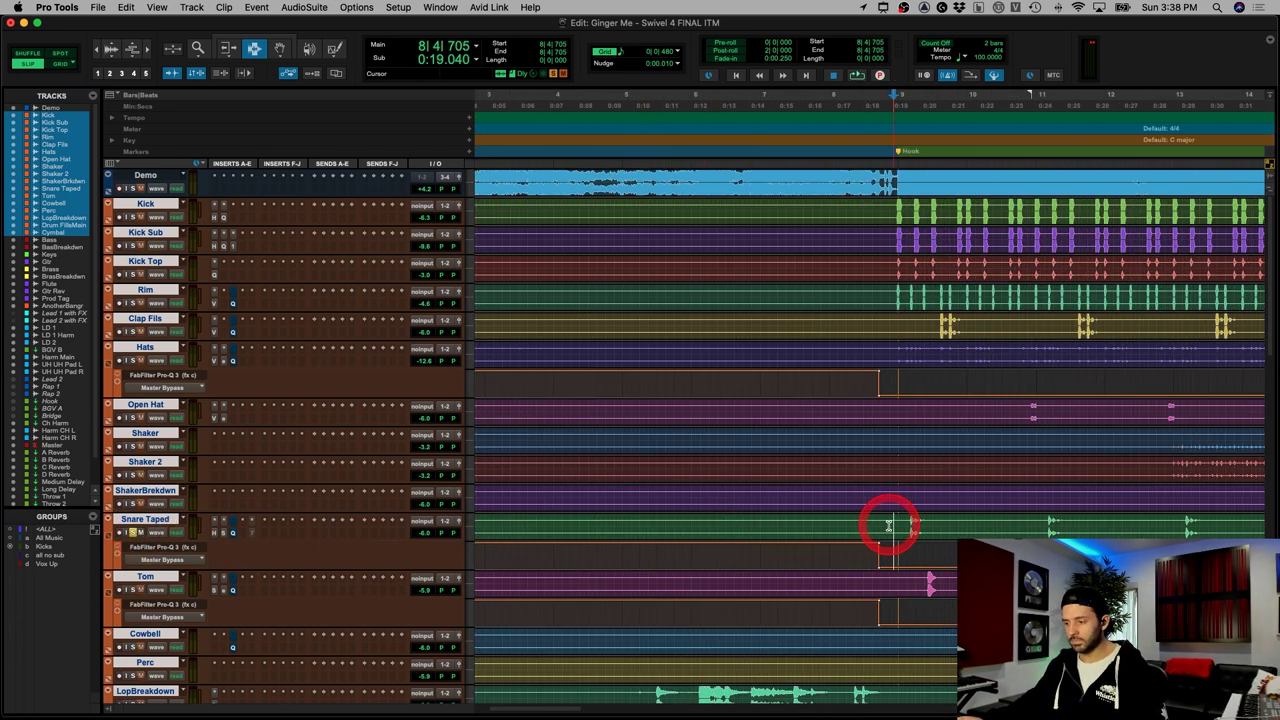
{"action": "key", "text": "space"}
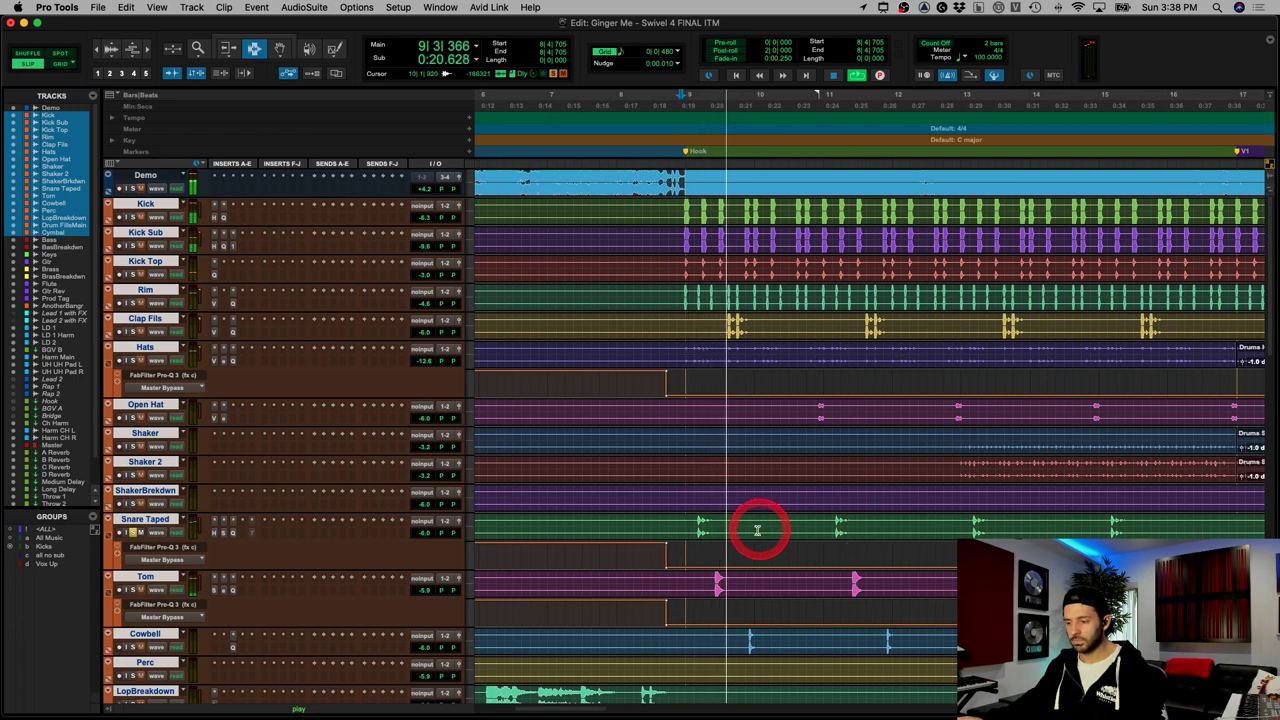
{"action": "key", "text": "space"}
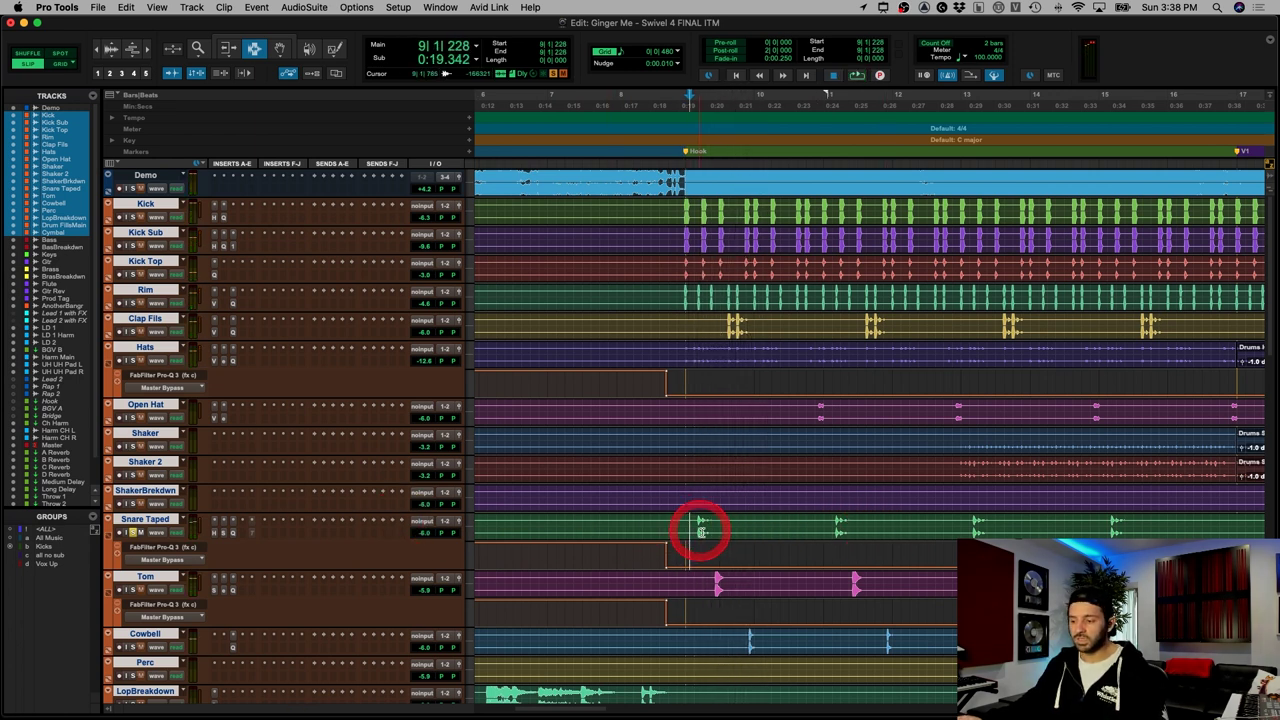
Step: Highlight the first Snare Taped hit after bar 9 up close, narrowing the selection to the hit itself
{"action": "left_click_drag", "start_coordinate": [684, 527], "coordinate": [751, 527]}
{"action": "key", "text": "t"}
{"action": "key", "text": "t"}
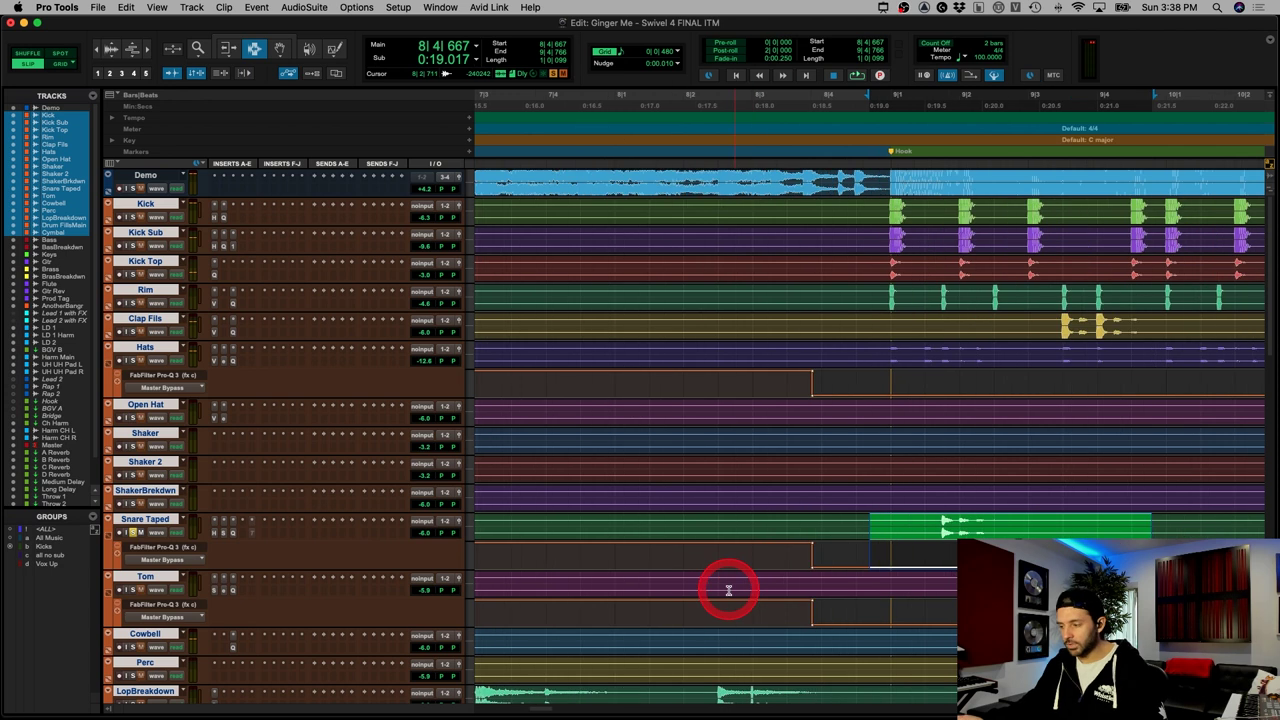
{"action": "left_click_drag", "start_coordinate": [940, 529], "coordinate": [1012, 529]}
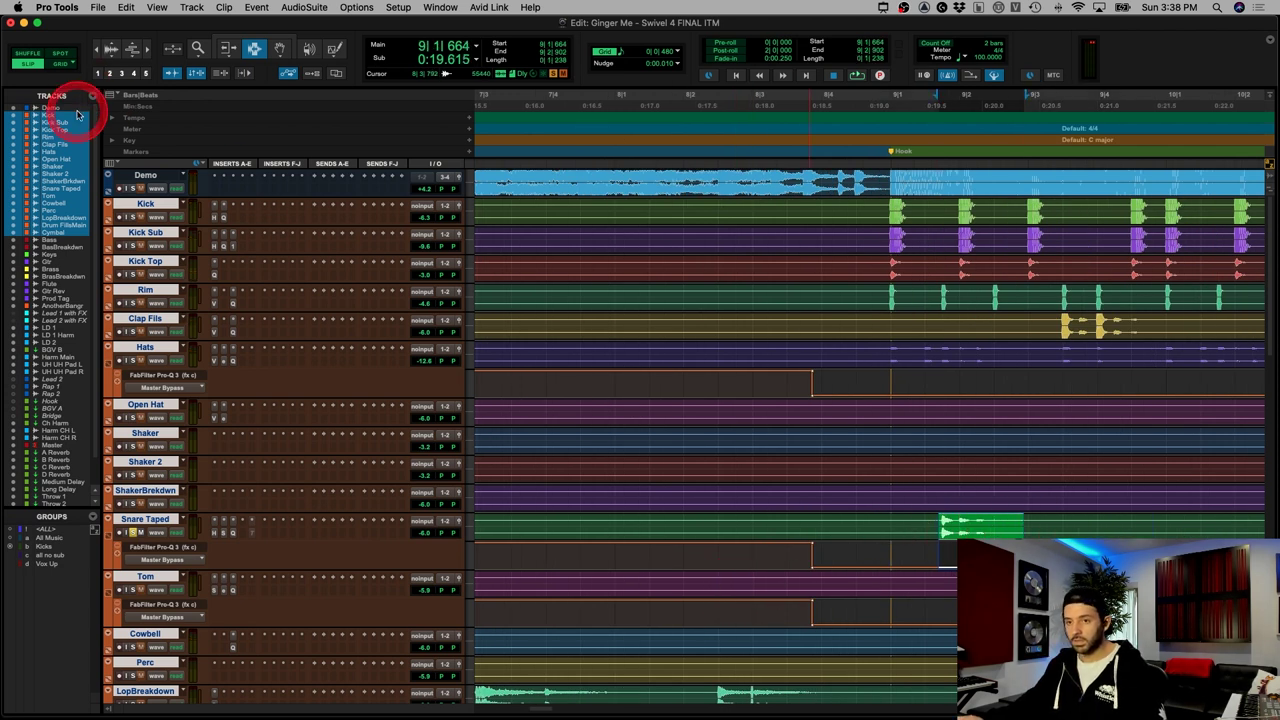
Step: Enlarge the waveforms to examine the first Snare Taped hit and its tail, and reset their height with the cursor just before bar 9
{"action": "left_click", "coordinate": [113, 48]}
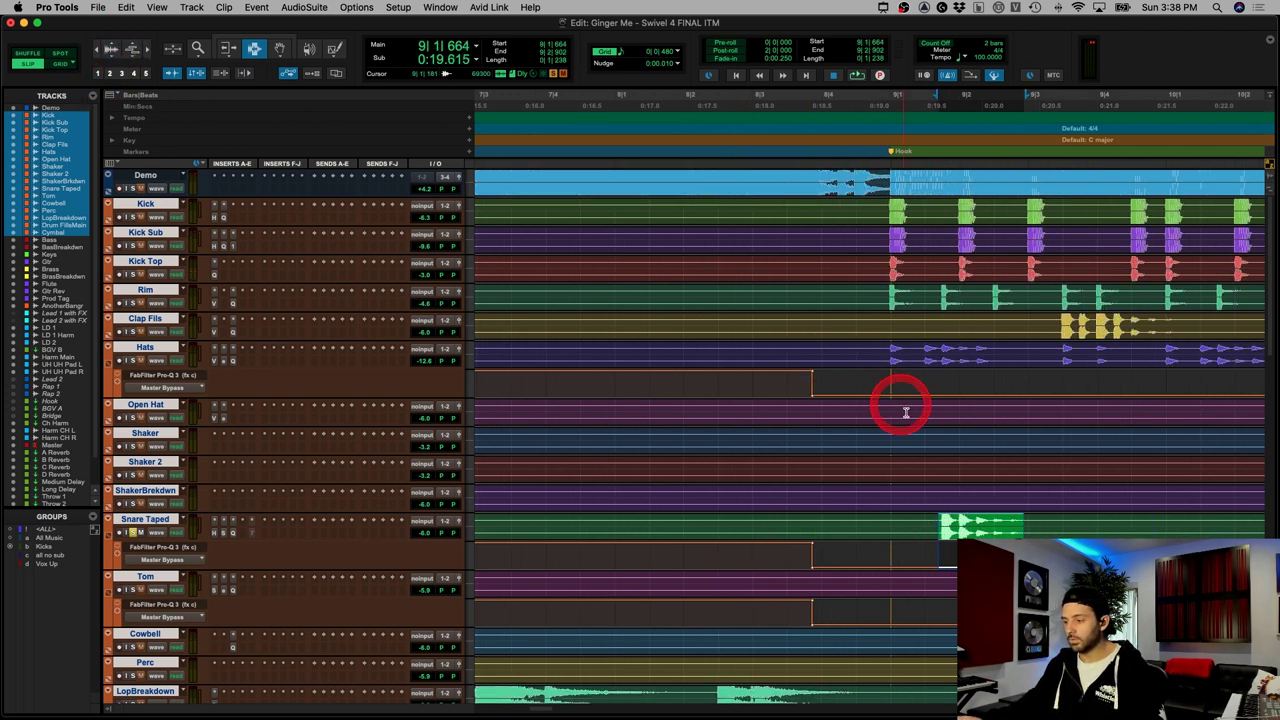
{"action": "left_click", "coordinate": [938, 530]}
{"action": "left_click_drag", "start_coordinate": [945, 530], "coordinate": [1095, 527]}
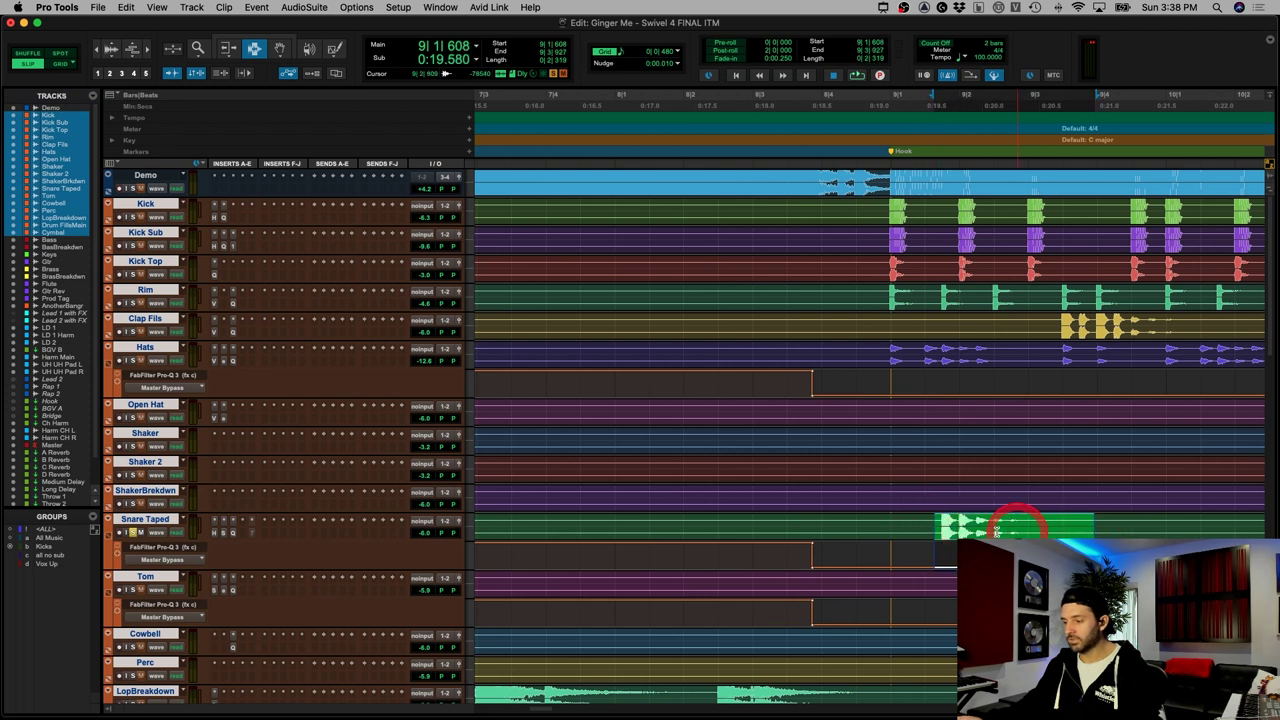
{"action": "left_click", "coordinate": [876, 530]}
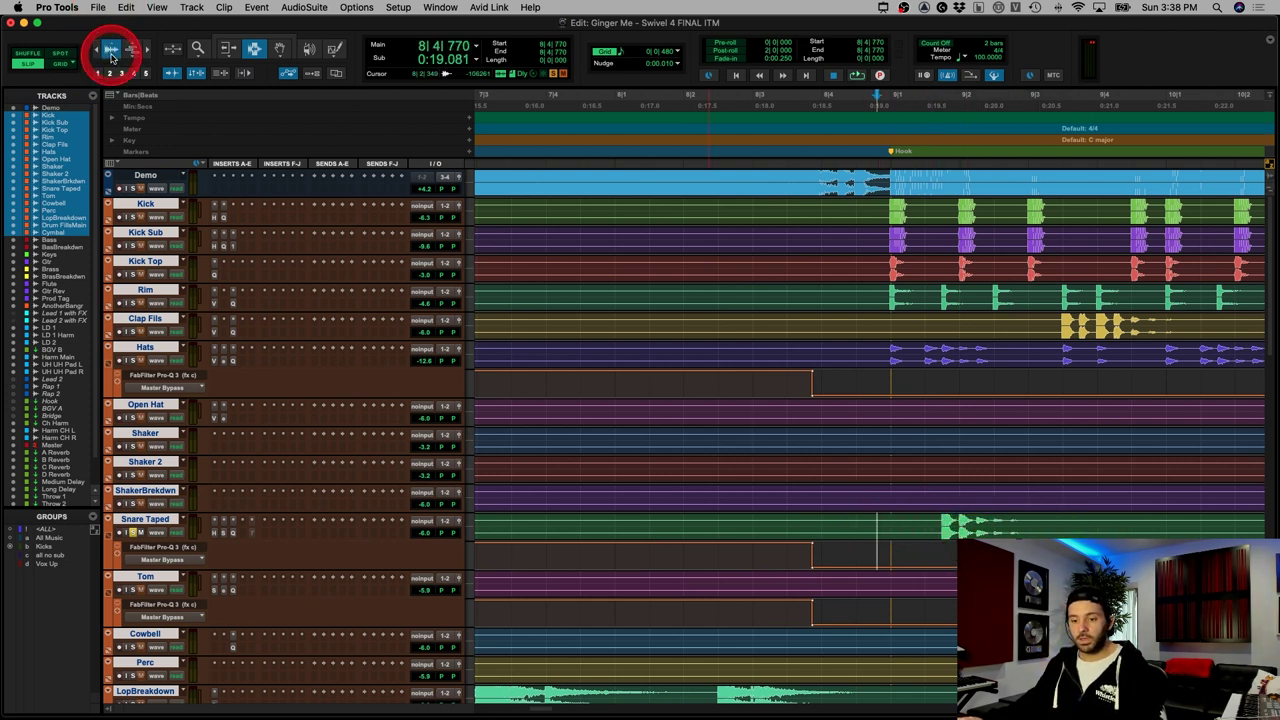
{"action": "left_click", "coordinate": [111, 50]}
Step: Open Snare Taped's H-Comp compressor and play the hit from just before bar 9, and stop
{"action": "left_click", "coordinate": [215, 533]}
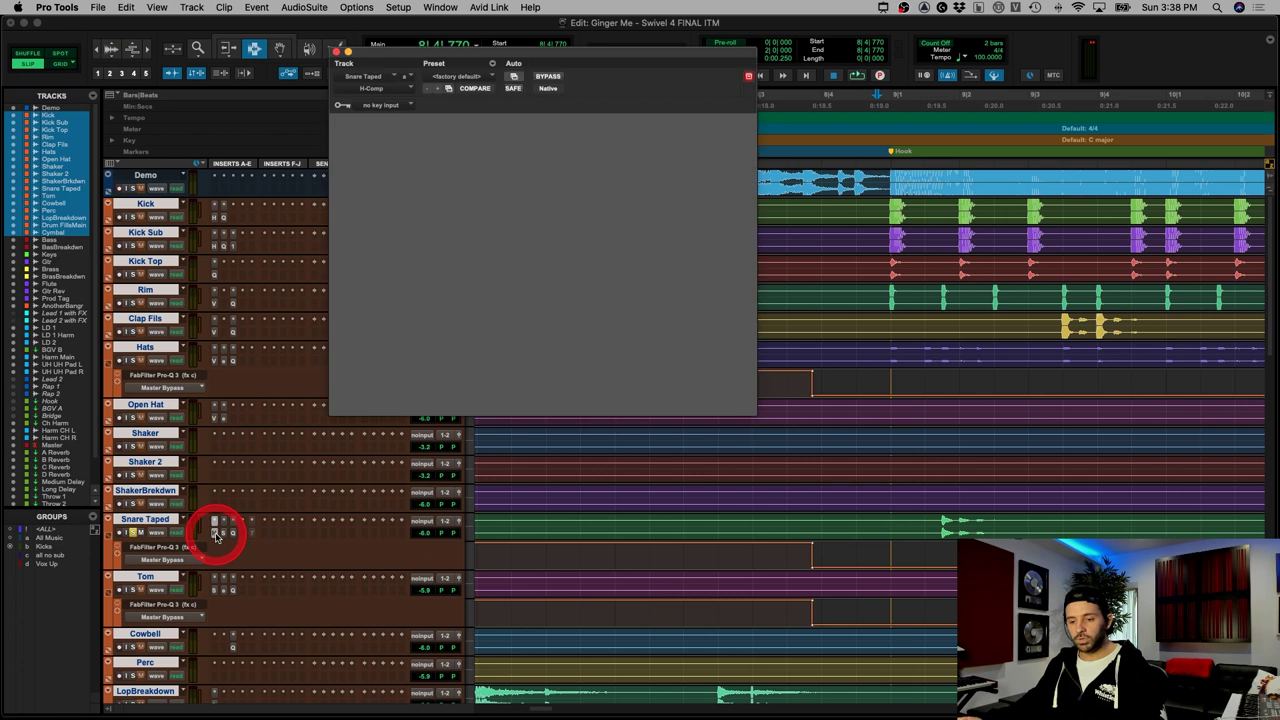
{"action": "key", "text": "space"}
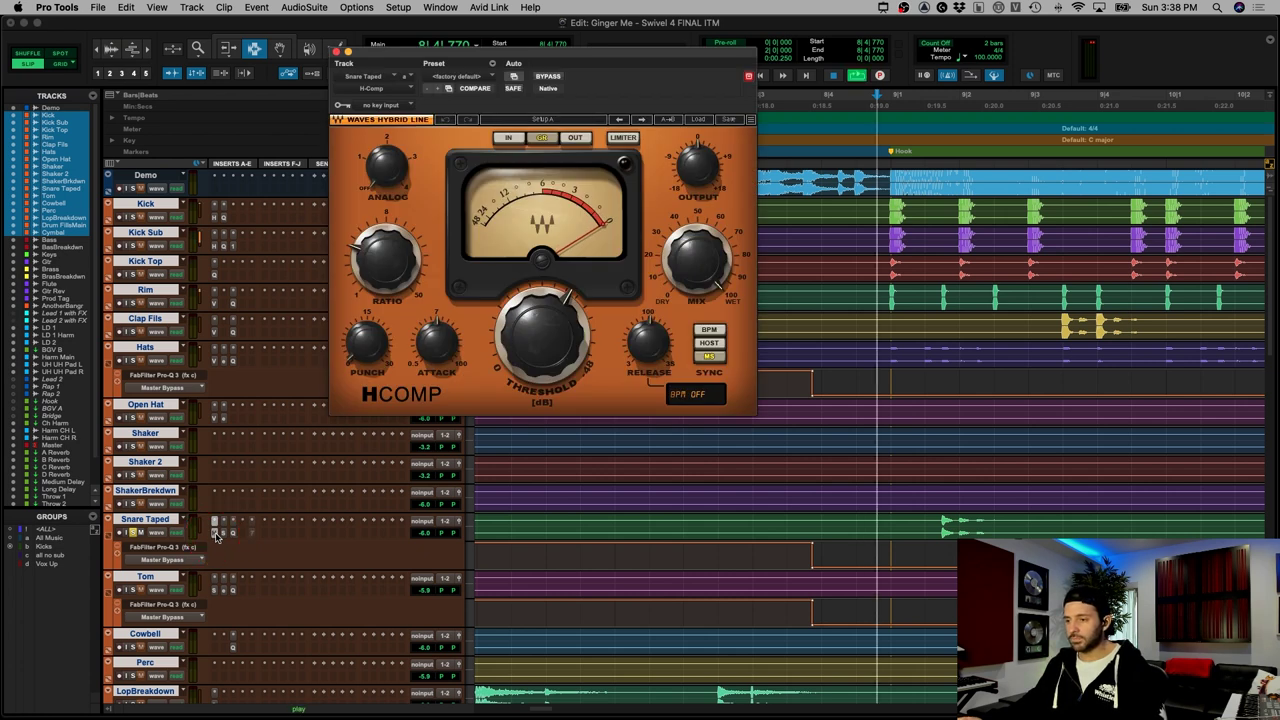
{"action": "key", "text": "space"}
Step: Open Snare Taped's SSLChannel and examine its high-pass filter, HF gain and compressor ratio settings
{"action": "left_click", "coordinate": [223, 532]}
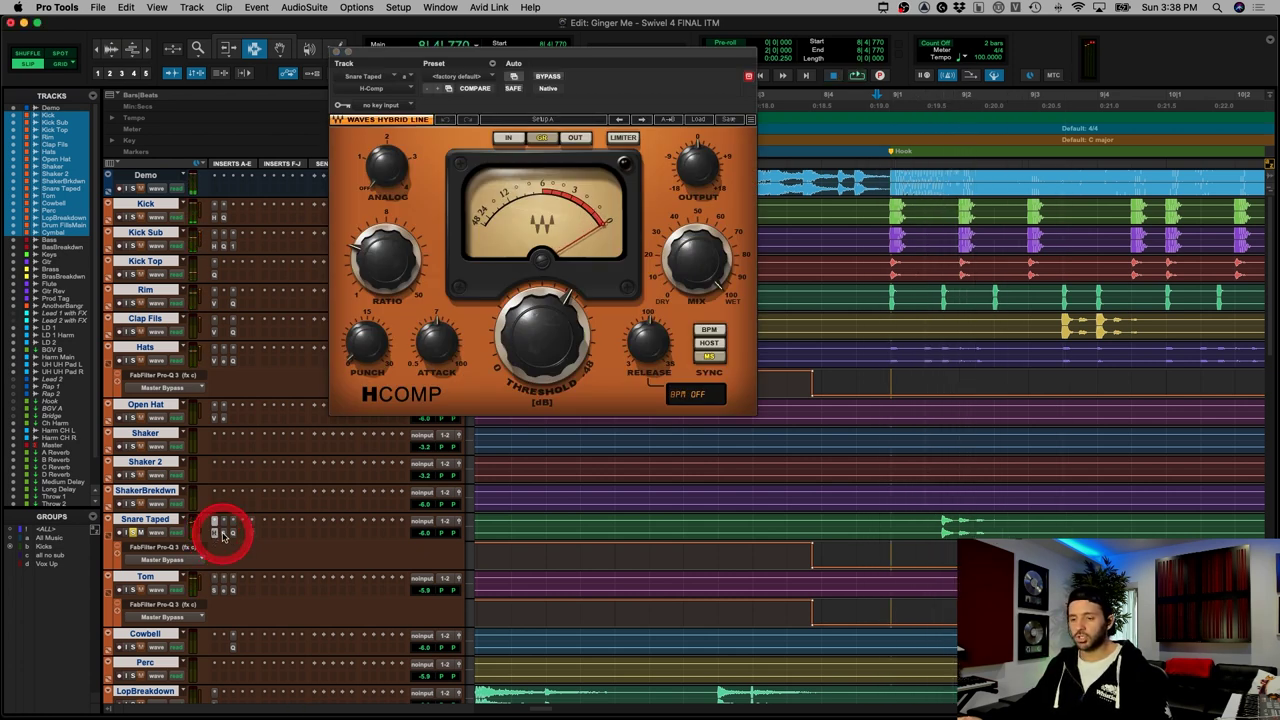
{"action": "left_click", "coordinate": [350, 178]}
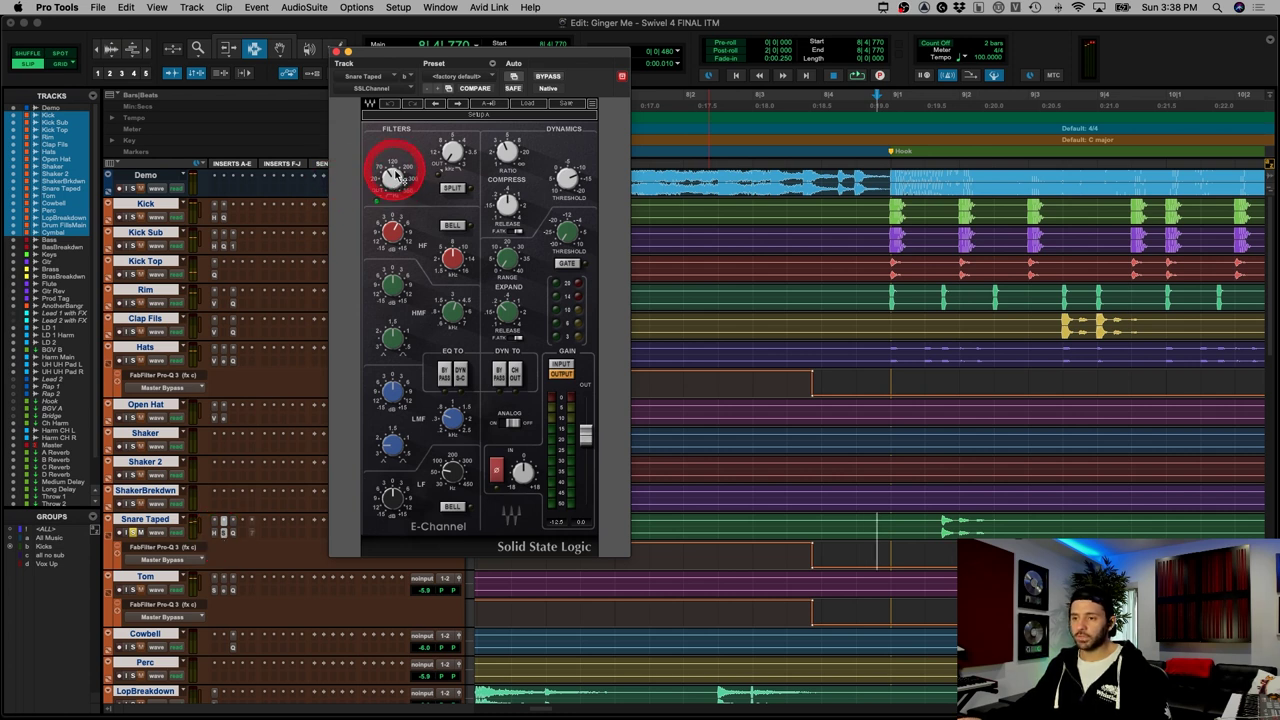
{"action": "left_click", "coordinate": [394, 233]}
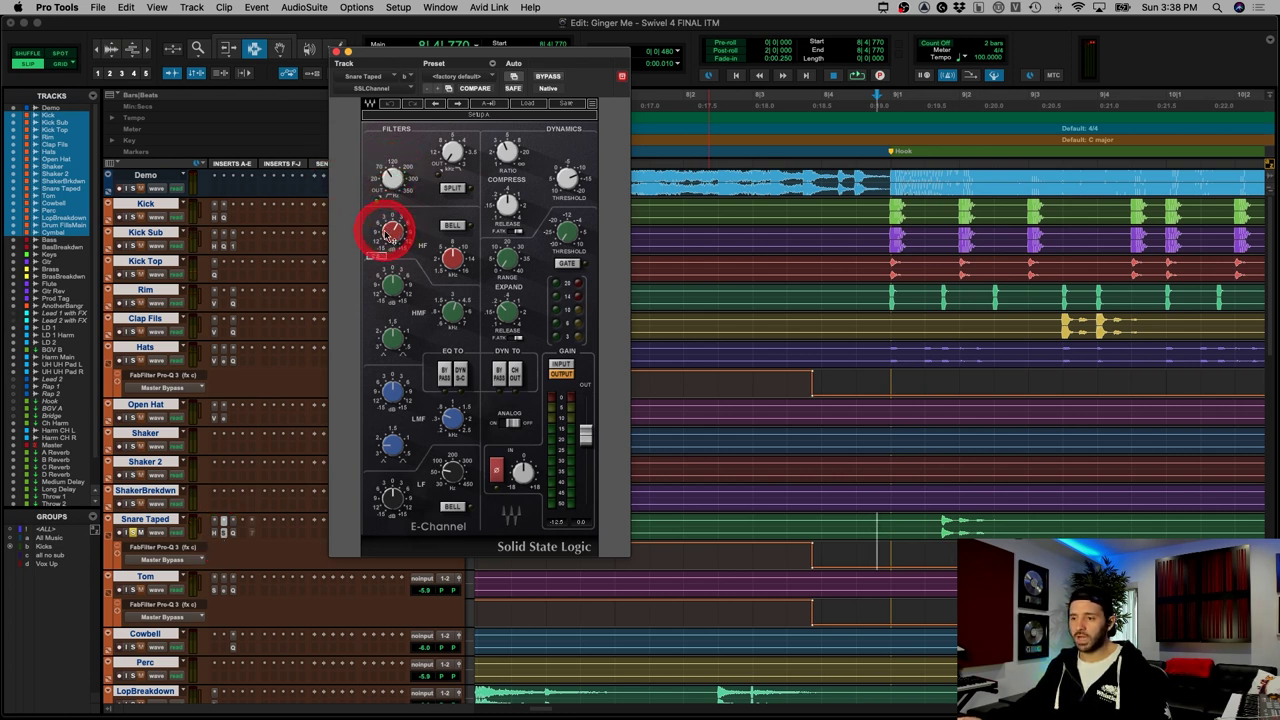
{"action": "left_click", "coordinate": [543, 129]}
{"action": "left_click", "coordinate": [509, 145]}
Step: Open Snare Taped's Pro-Q 3 and examine the settings of its single EQ cut
{"action": "left_click", "coordinate": [233, 538]}
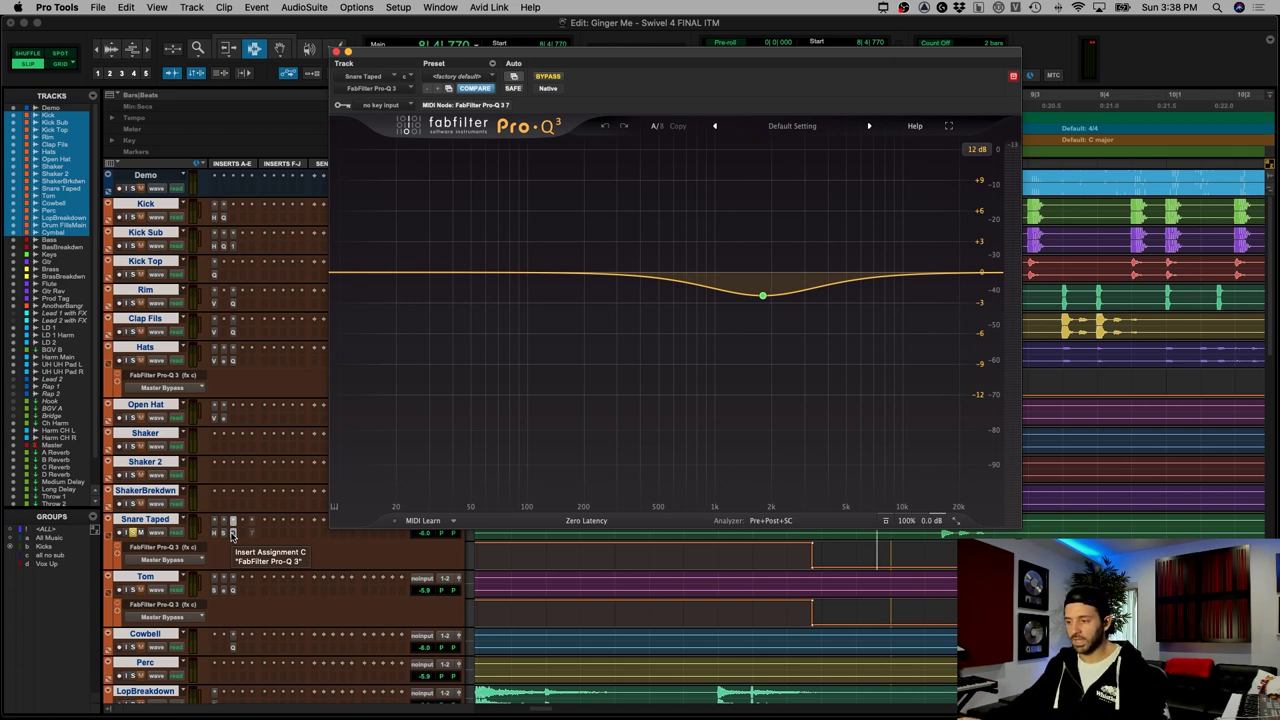
{"action": "left_click", "coordinate": [232, 536]}
{"action": "left_click", "coordinate": [232, 536]}
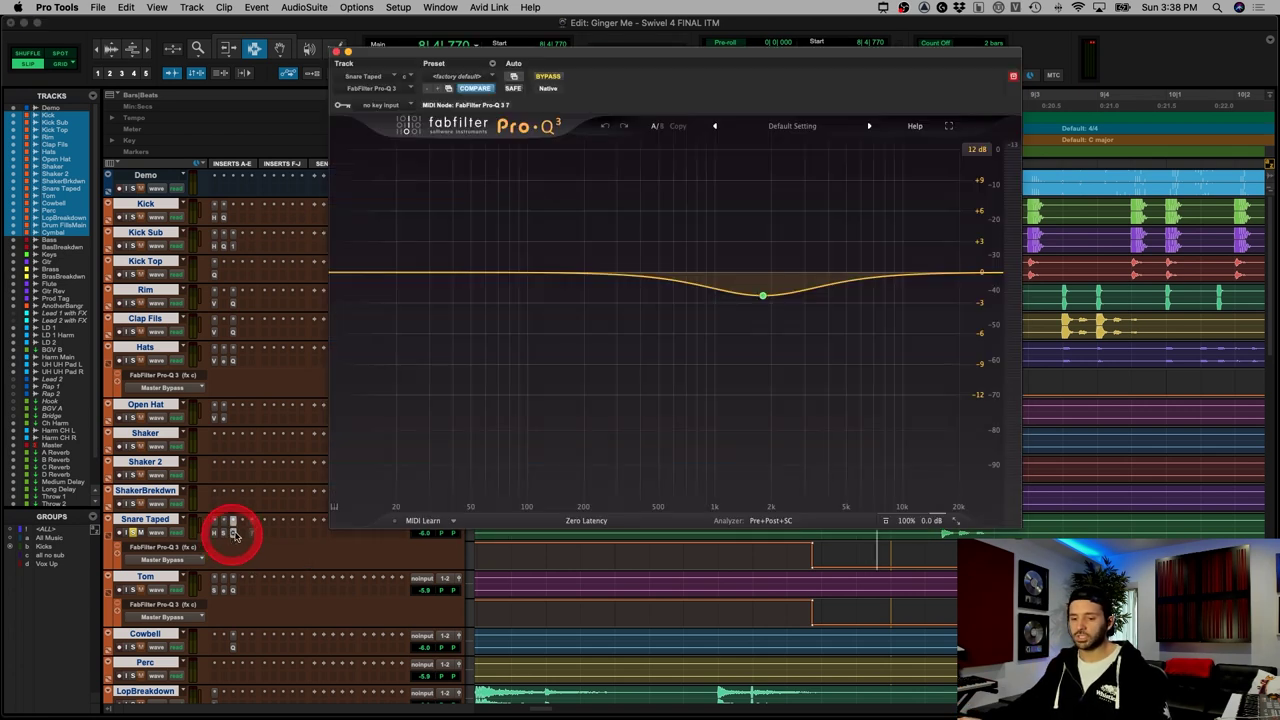
{"action": "left_click", "coordinate": [491, 350]}
{"action": "left_click", "coordinate": [751, 294]}
Step: Bypass Snare Taped's H-Comp and SSLChannel and play the hit from just before bar 9, and stop
{"action": "left_click", "coordinate": [225, 533]}
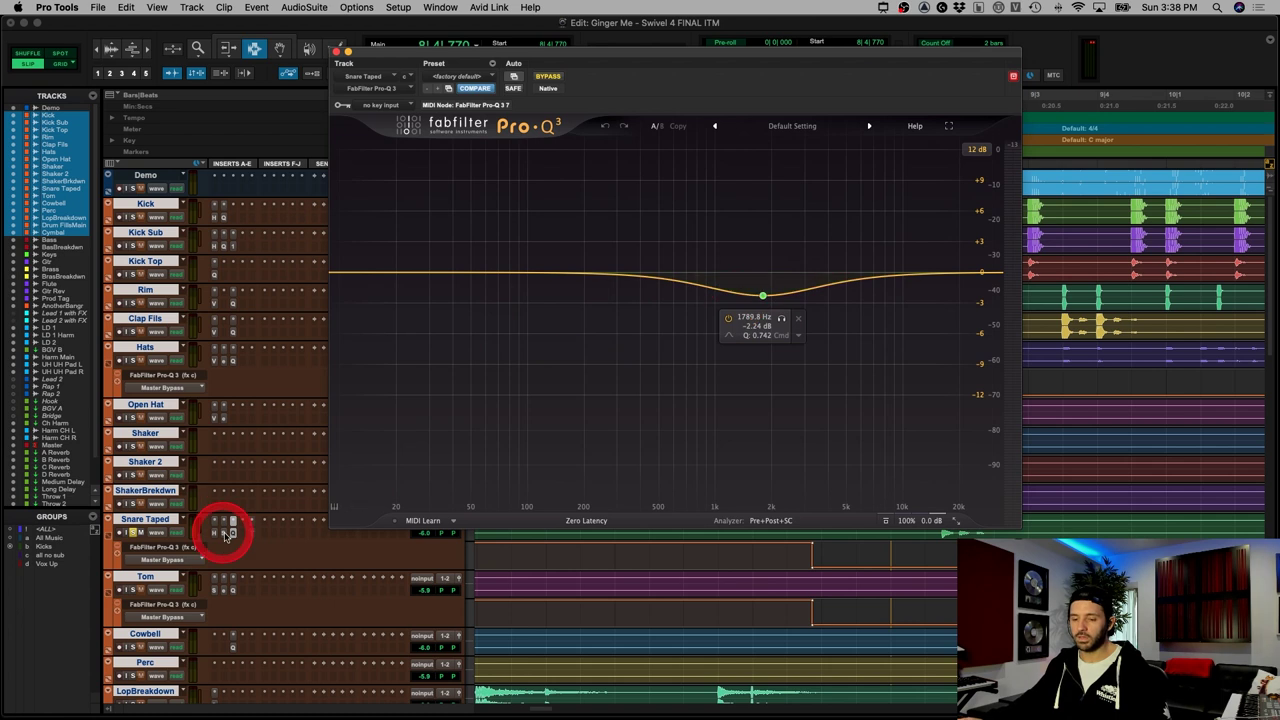
{"action": "left_click", "coordinate": [218, 533]}
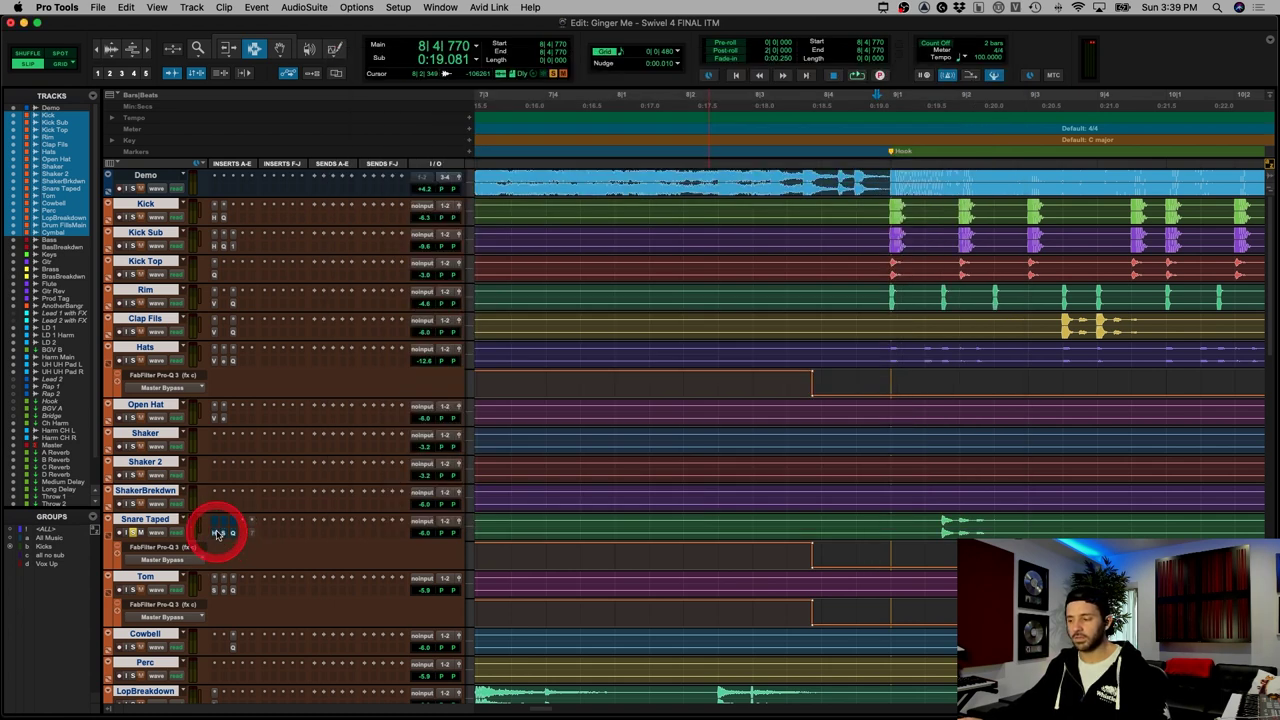
{"action": "key", "text": "space"}
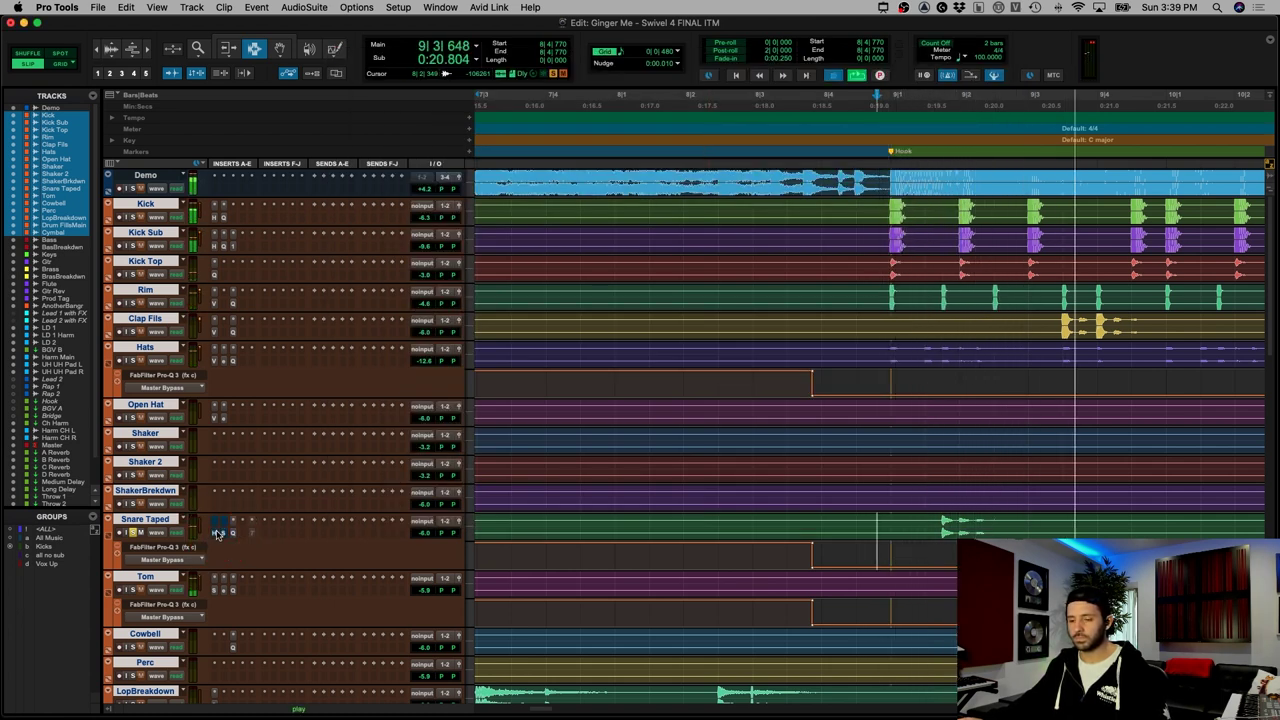
{"action": "key", "text": "space"}
Step: Reactivate Snare Taped's H-Comp and SSLChannel and replay the hit from just before bar 9, and stop
{"action": "left_click", "coordinate": [218, 533]}
{"action": "key", "text": "space"}
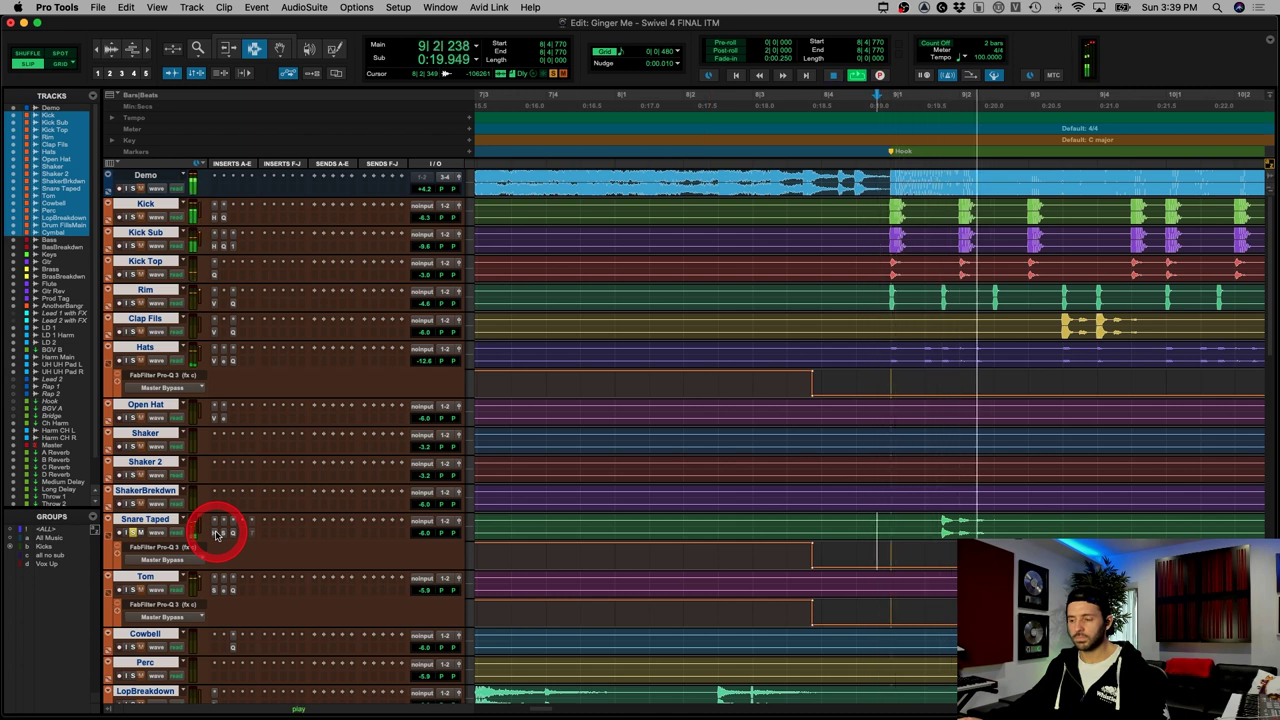
{"action": "left_click", "coordinate": [362, 530]}
{"action": "key", "text": "space"}
{"action": "left_click", "coordinate": [263, 492]}
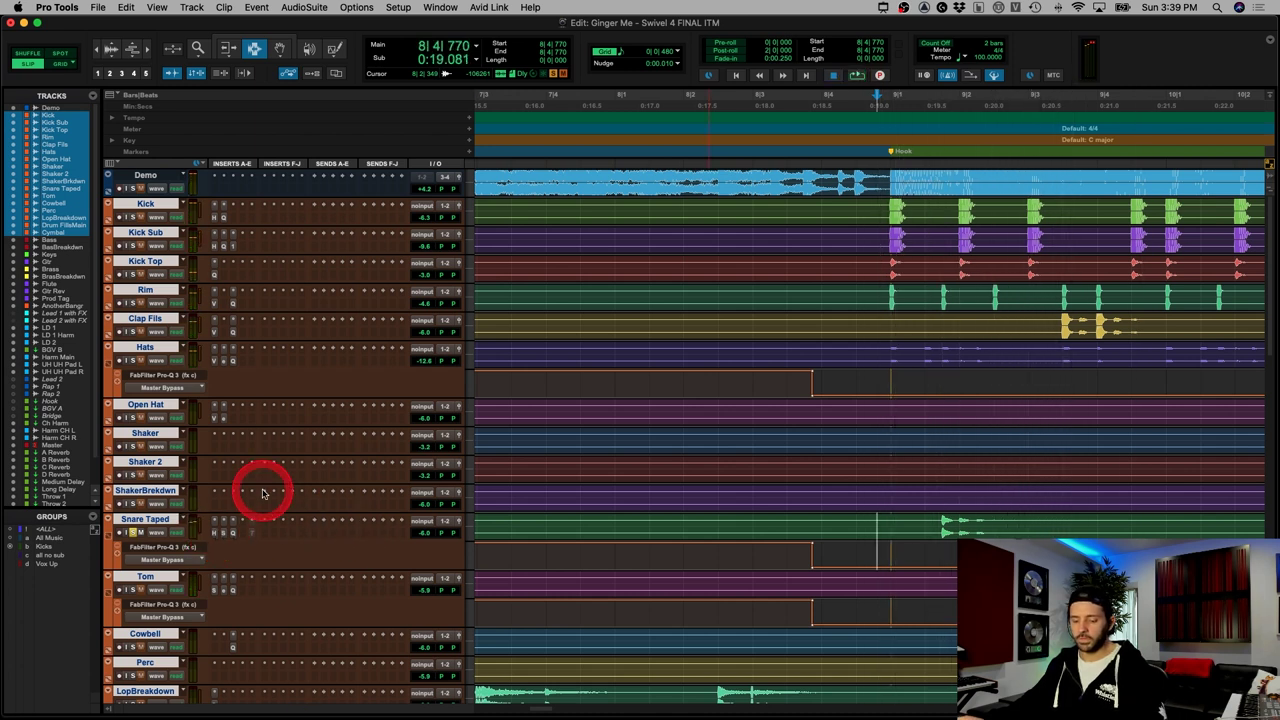
Step: Solo only the Tom track and play its first hit from bar 9, beat 2, and stop
{"action": "key", "text": "r"}
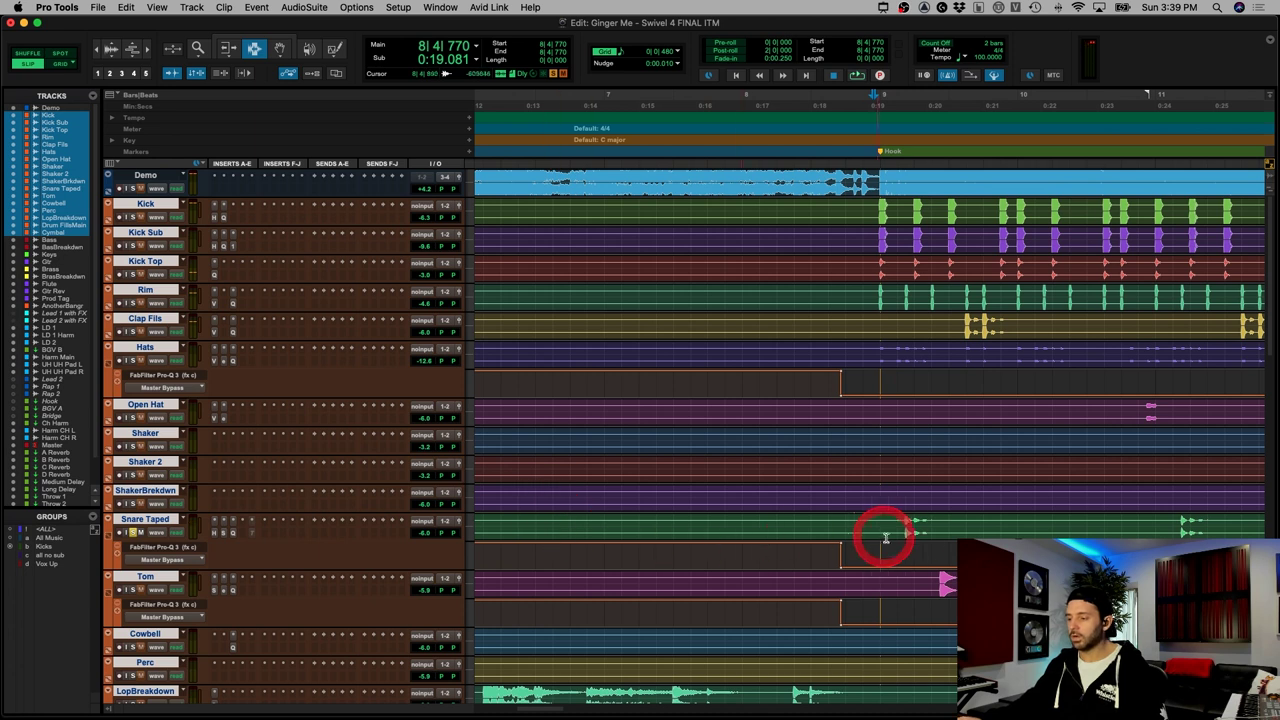
{"action": "scroll", "coordinate": [936, 549], "scroll_direction": "right", "scroll_amount": 2}
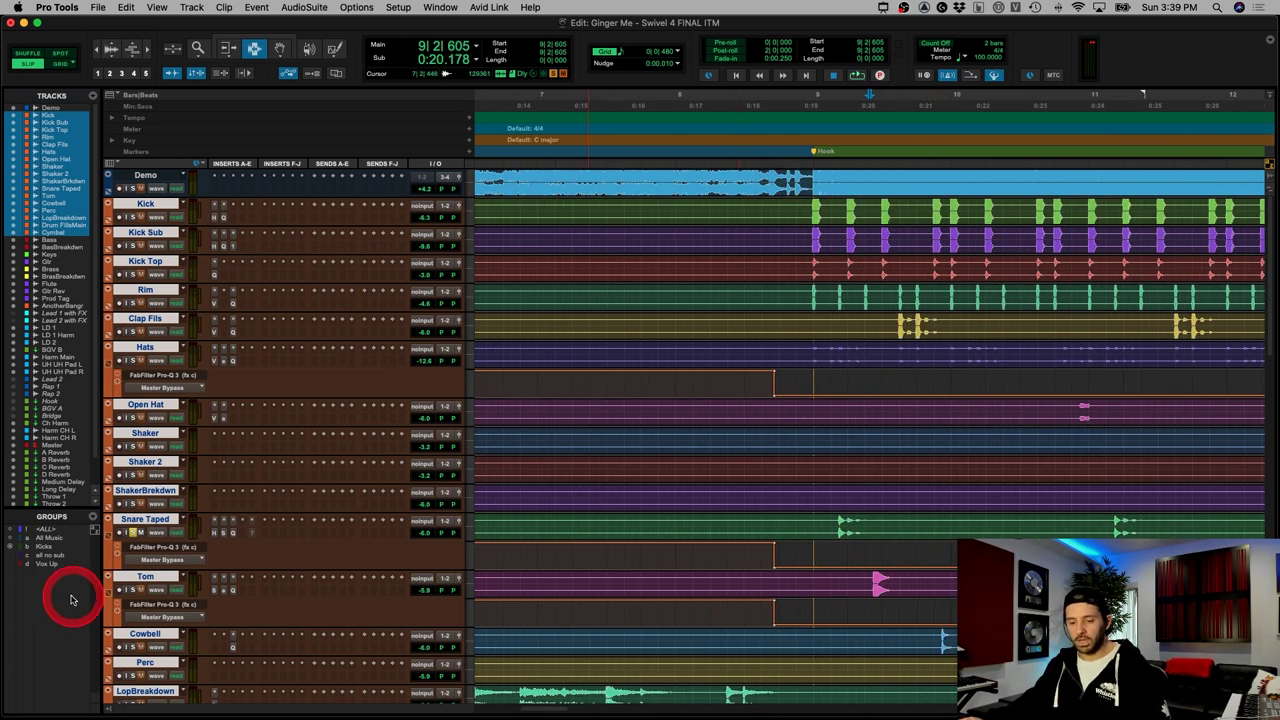
{"action": "left_click", "coordinate": [133, 590]}
{"action": "left_click", "coordinate": [858, 579]}
{"action": "key", "text": "space"}
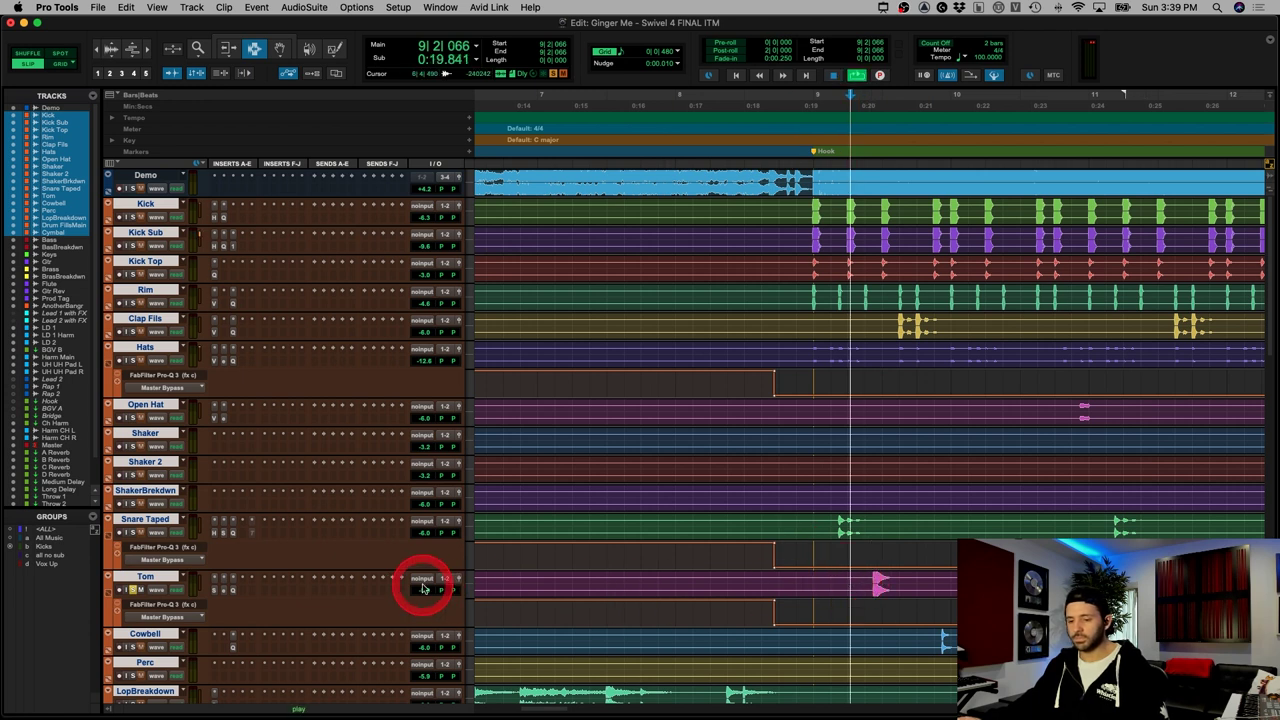
{"action": "key", "text": "space"}
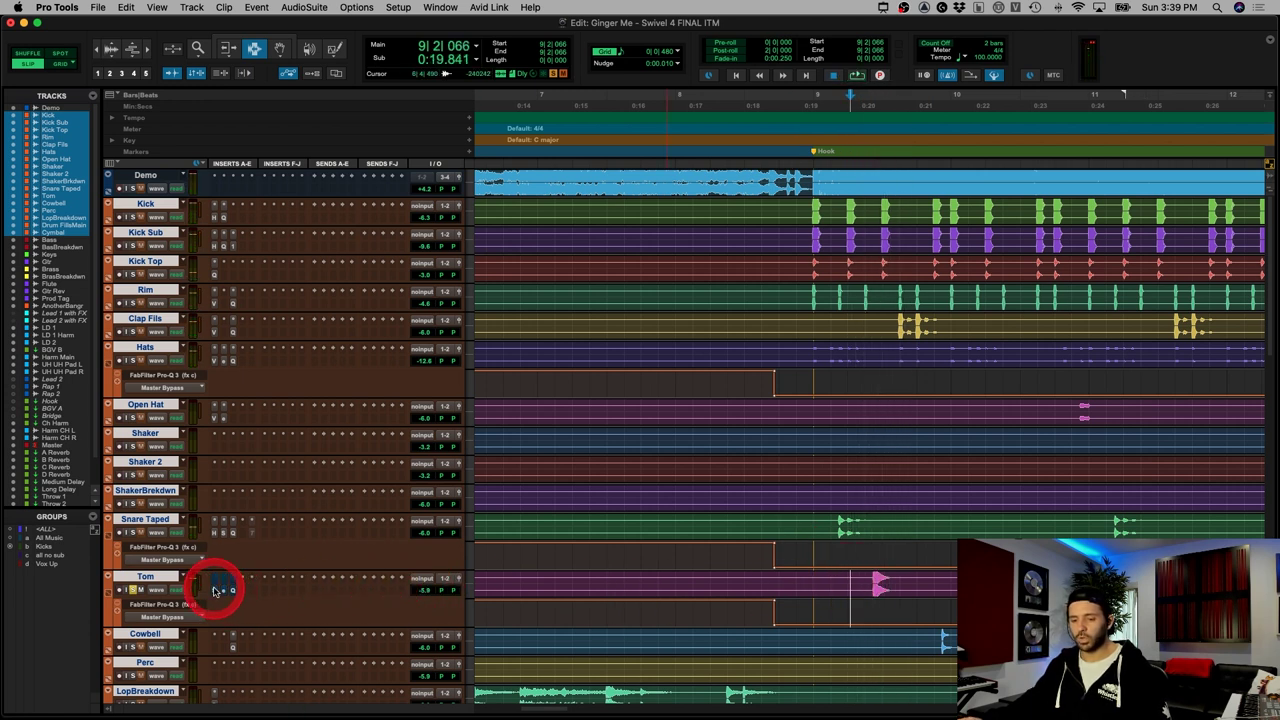
Step: Play the Tom hit from bar 9, beat 2 with its first two inserts bypassed, and stop
{"action": "left_click", "coordinate": [851, 565]}
{"action": "key", "text": "space"}
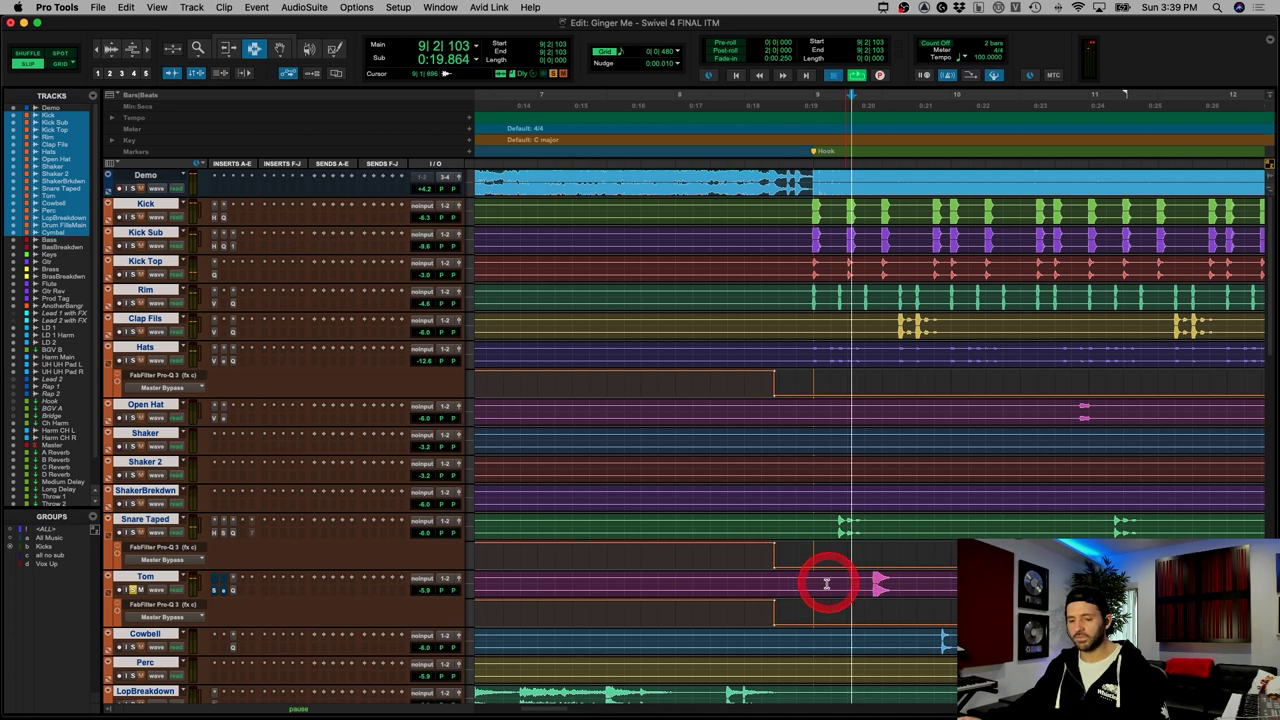
{"action": "key", "text": "space"}
{"action": "key", "text": "space"}
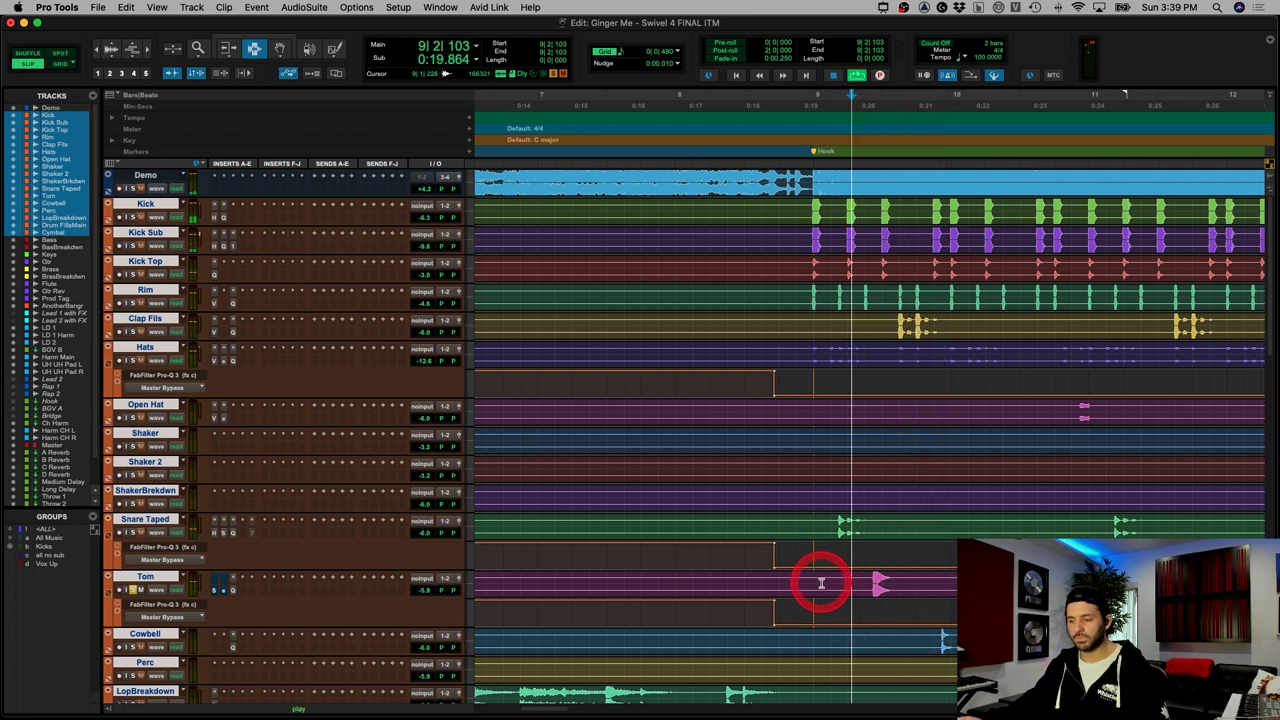
{"action": "key", "text": "space"}
Step: Open the Tom's SSLChannel and examine its HF gain and high-pass filter settings
{"action": "left_click", "coordinate": [235, 590]}
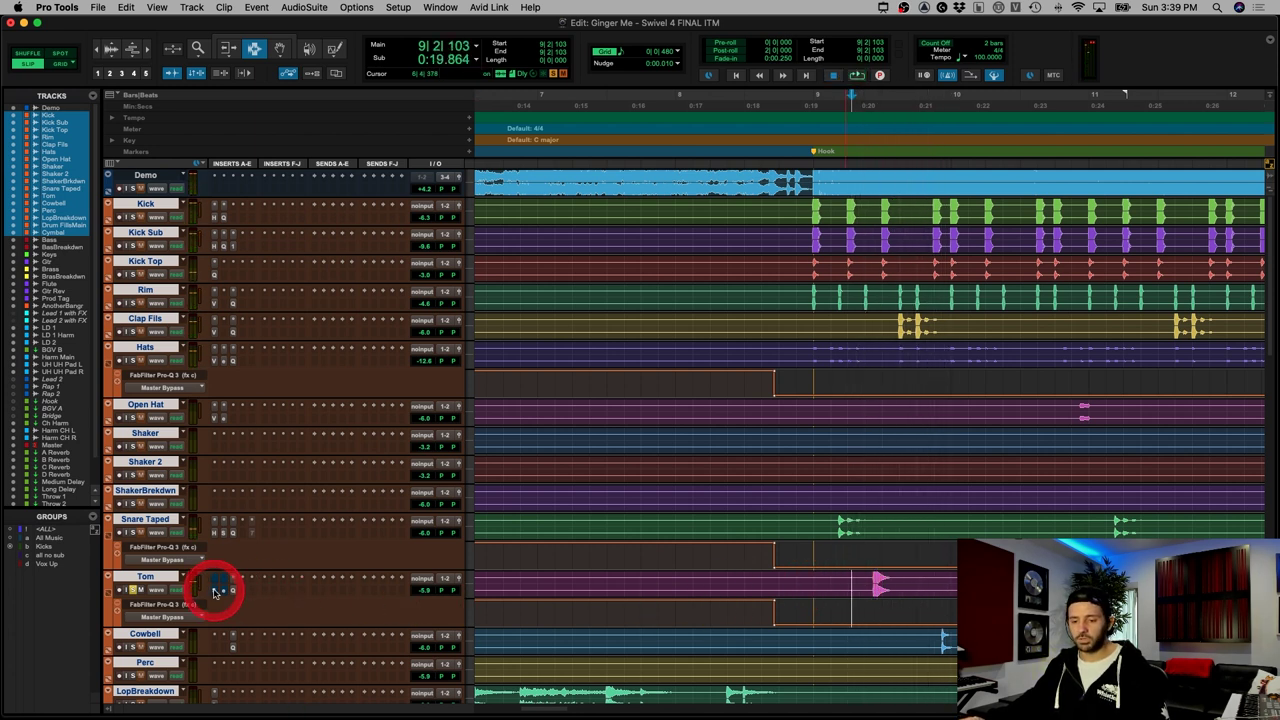
{"action": "left_click", "coordinate": [410, 230]}
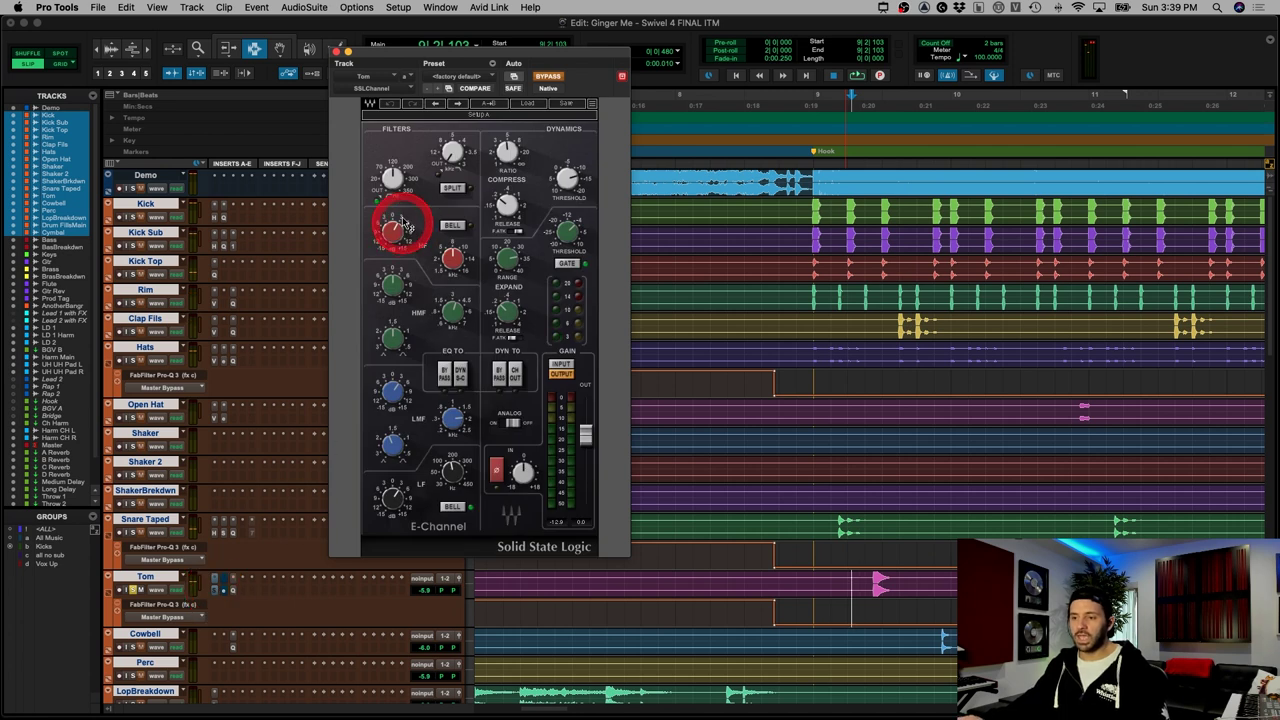
{"action": "left_click", "coordinate": [390, 180]}
{"action": "left_click_drag", "start_coordinate": [393, 175], "coordinate": [409, 186]}
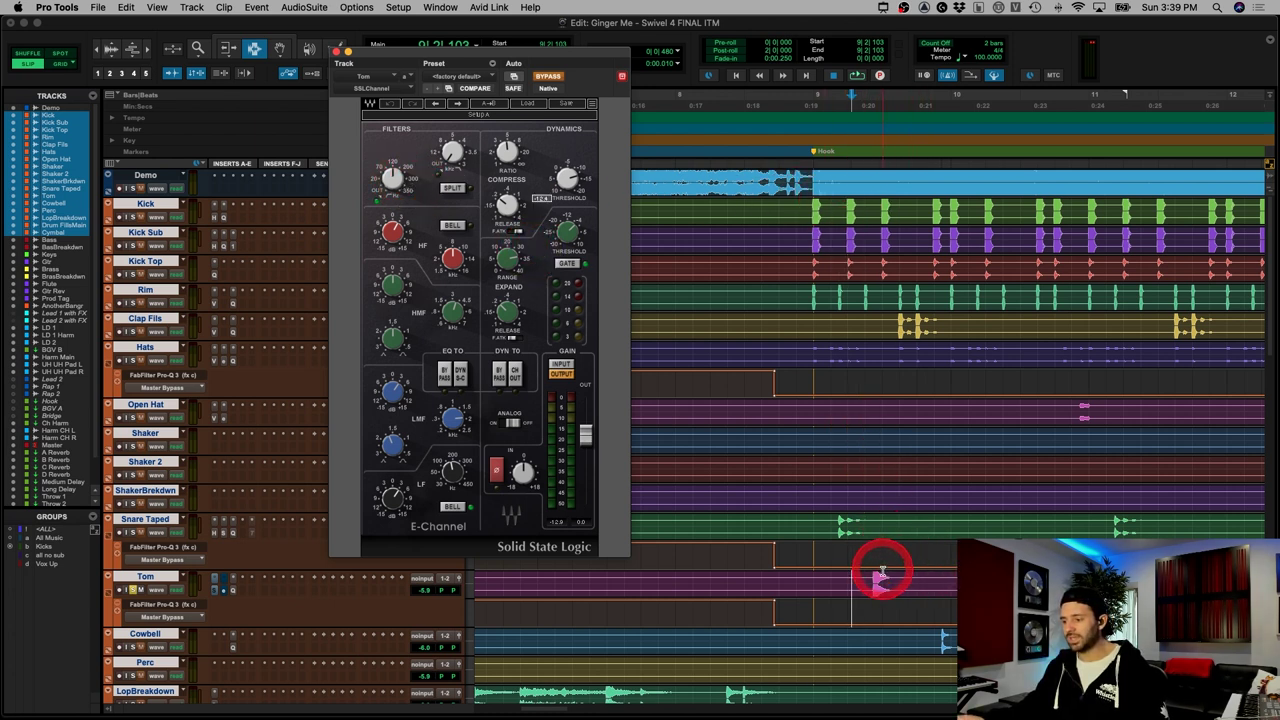
Step: Highlight the gap between the first Tom hit's onset and the kick at bar 9, beat 3, across the Kick Sub to Tom tracks
{"action": "left_click", "coordinate": [883, 574]}
{"action": "key", "text": "t"}
{"action": "key", "text": "t"}
{"action": "key", "text": "super+bracketright"}
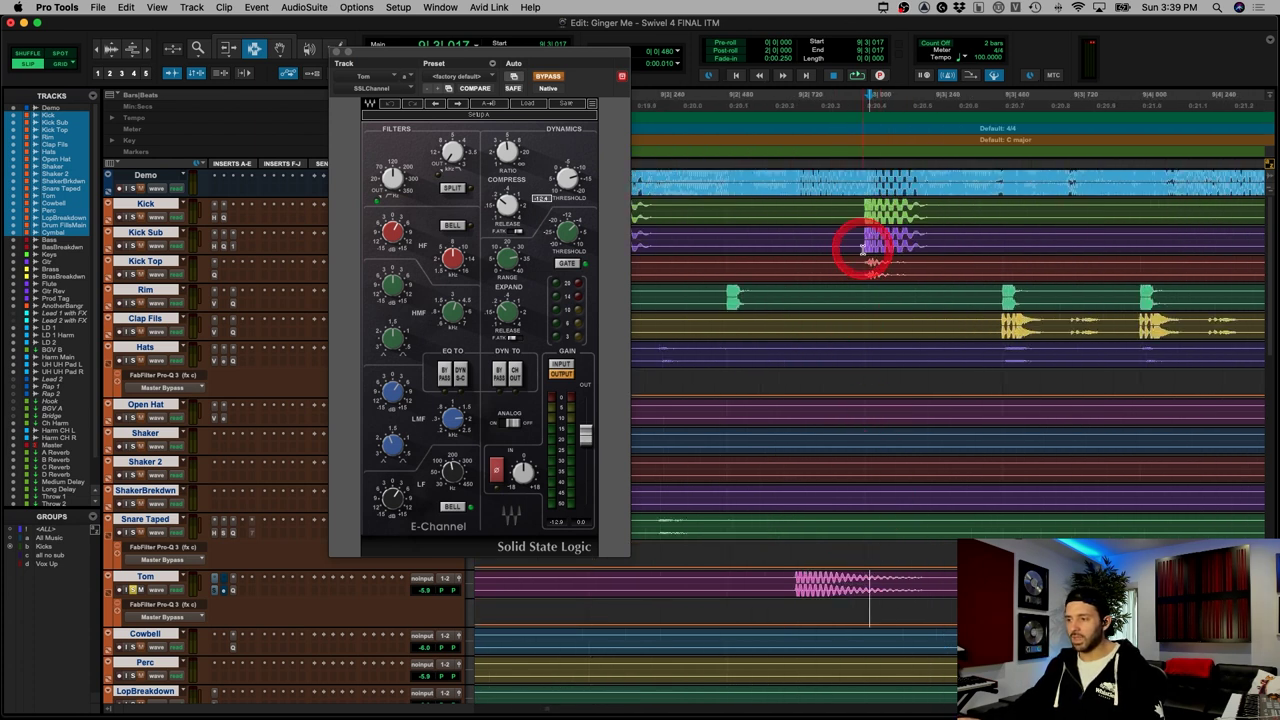
{"action": "left_click_drag", "start_coordinate": [862, 235], "coordinate": [787, 617]}
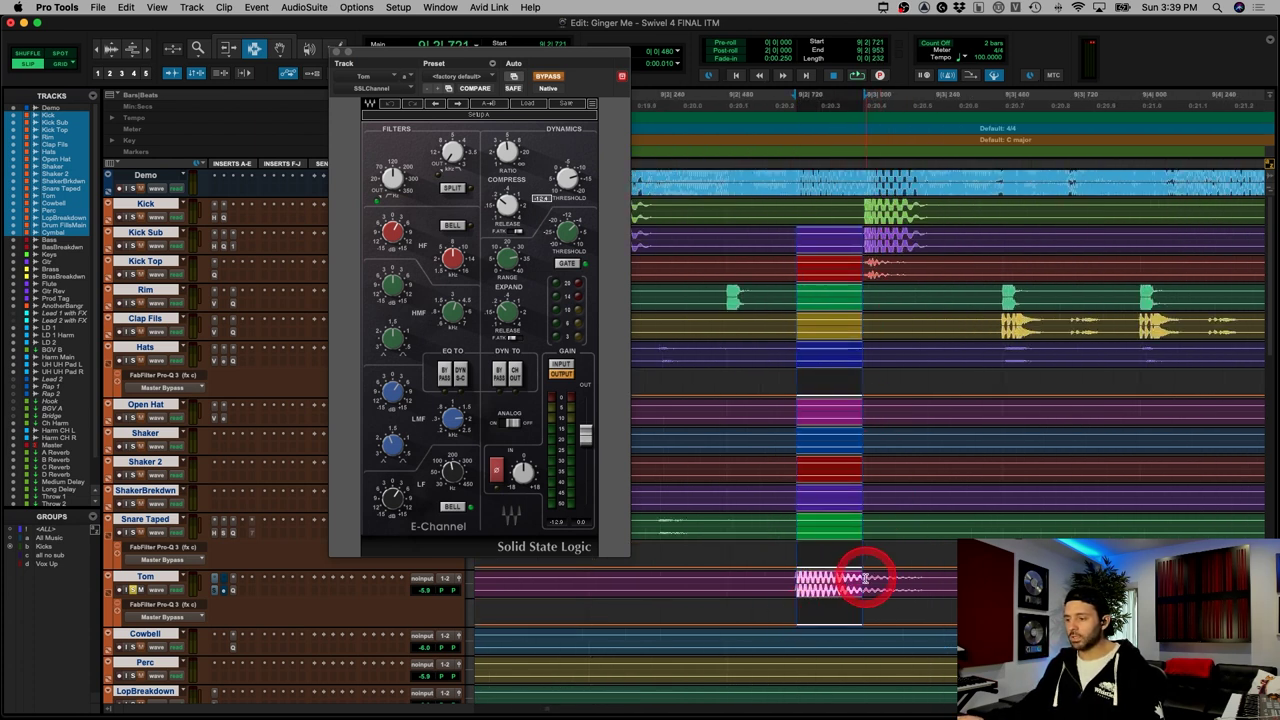
Step: Compare the Tom hit's tail with the Kick and Kick Sub hits at bar 9, beat 3, and mark the Tom's onset at 9|2|716
{"action": "left_click_drag", "start_coordinate": [863, 578], "coordinate": [946, 586]}
{"action": "mouse_move", "coordinate": [864, 230]}
{"action": "left_mouse_down"}
{"action": "mouse_move", "coordinate": [933, 253]}
{"action": "mouse_move", "coordinate": [870, 232]}
{"action": "left_mouse_up"}
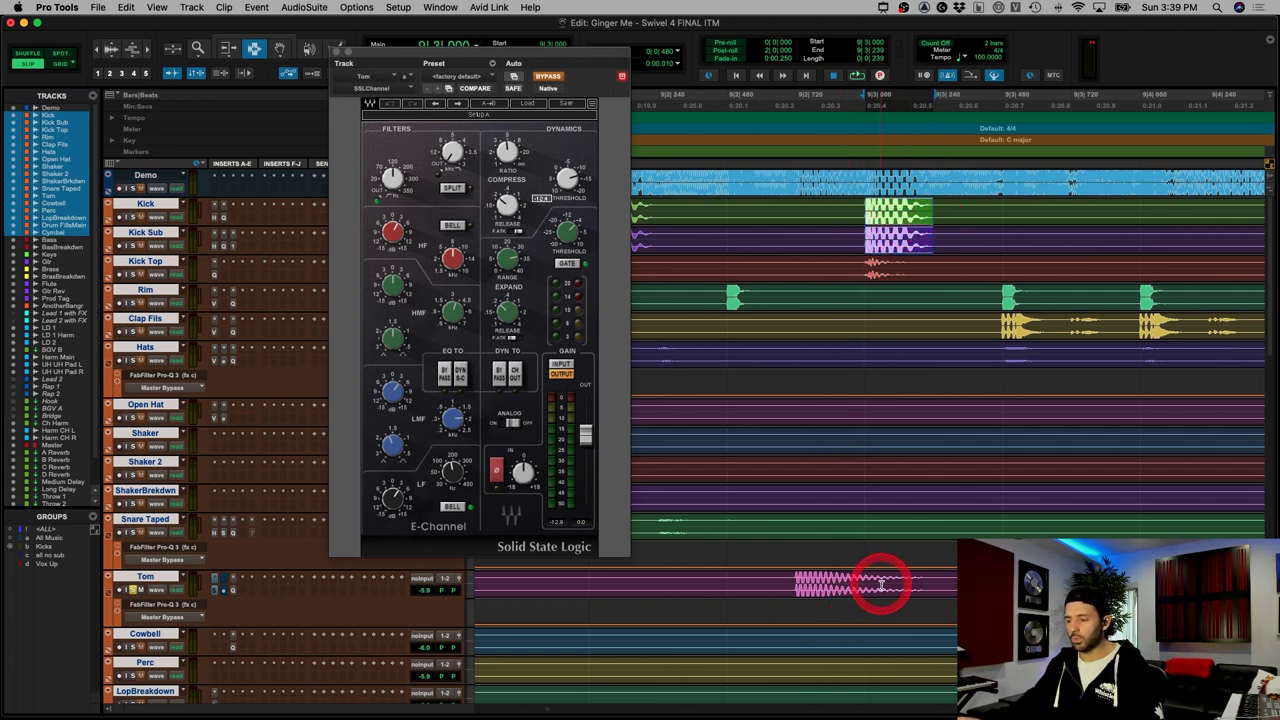
{"action": "left_click_drag", "start_coordinate": [882, 583], "coordinate": [795, 592]}
{"action": "key", "text": "super+bracketright"}
{"action": "key", "text": "super+bracketright"}
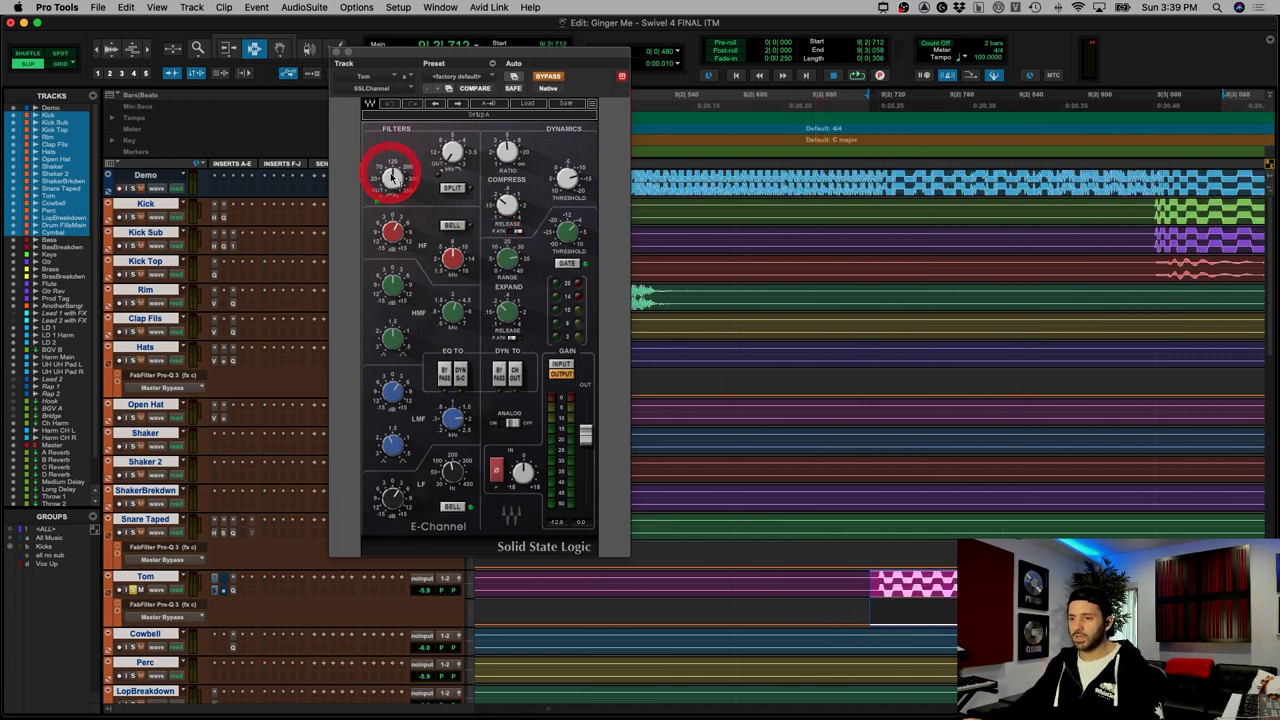
{"action": "left_click", "coordinate": [875, 597]}
{"action": "key", "text": "super+bracketleft"}
{"action": "key", "text": "super+bracketleft"}
{"action": "key", "text": "super+bracketleft"}
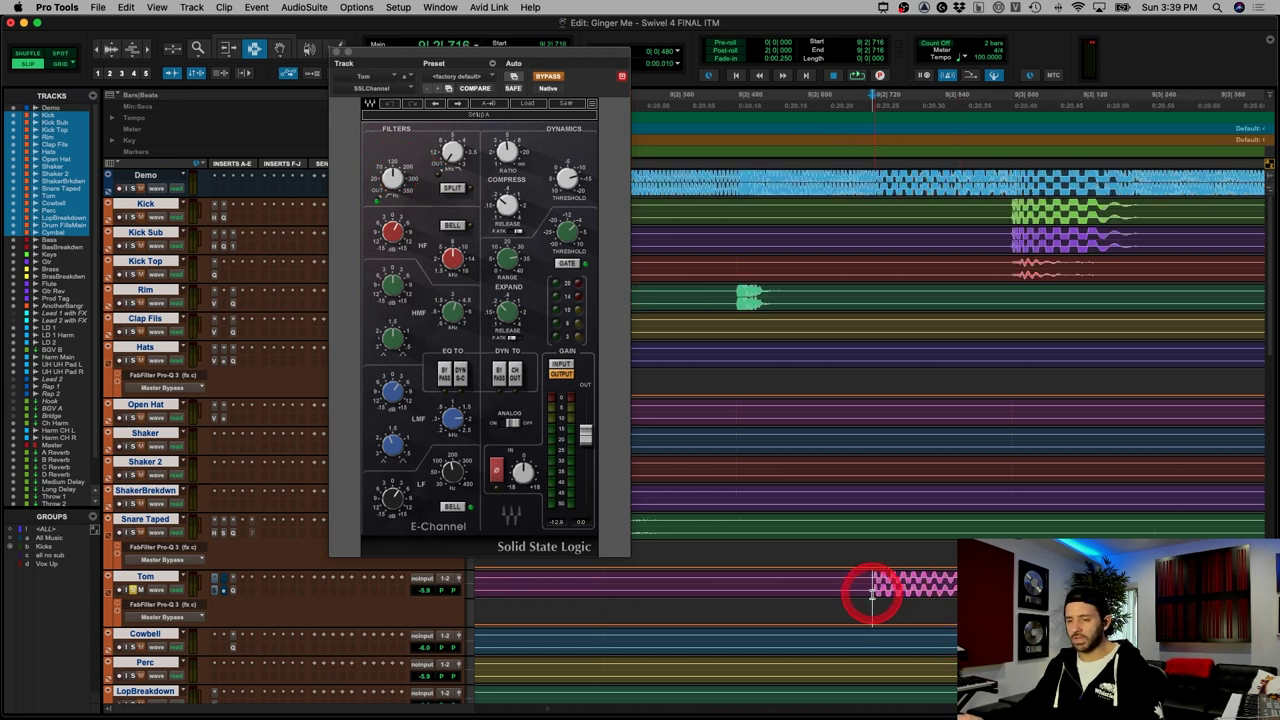
{"action": "left_click", "coordinate": [484, 411]}
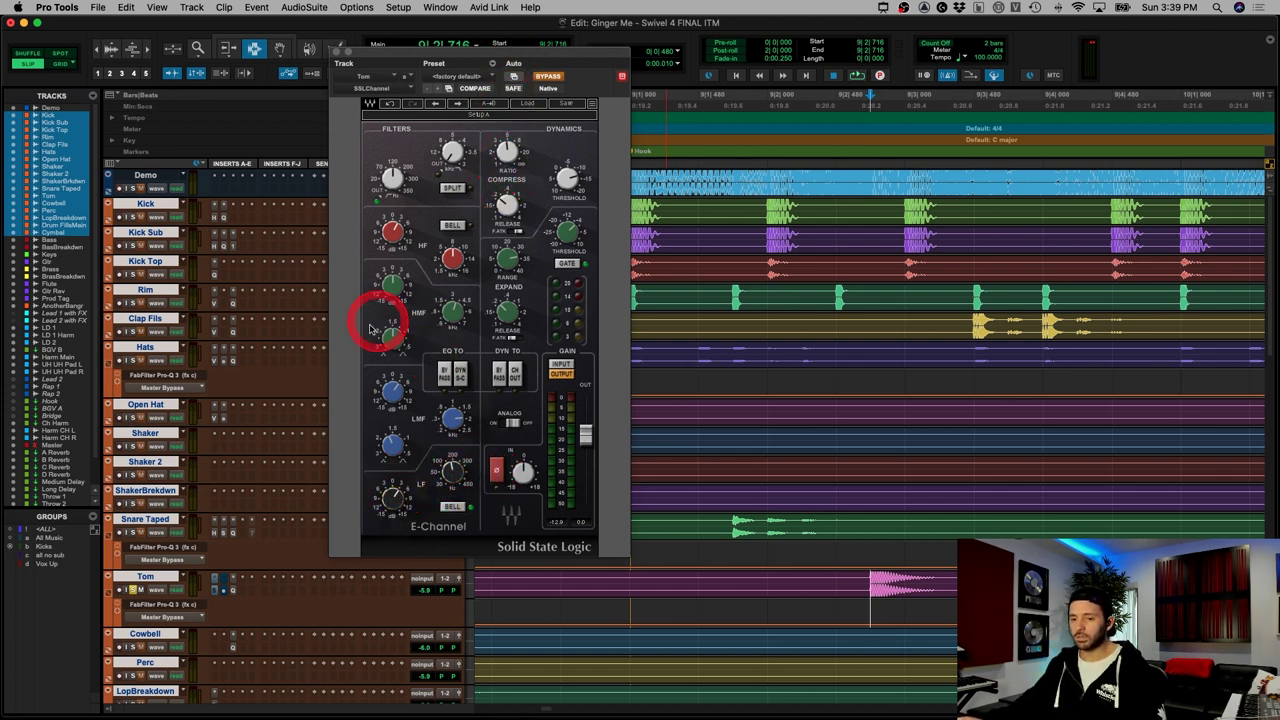
Step: Re-enable the Tom's SSLChannel and elysia nvelope, play its hit from 9|2|192, stop, and close the plug-in window
{"action": "left_click", "coordinate": [224, 592]}
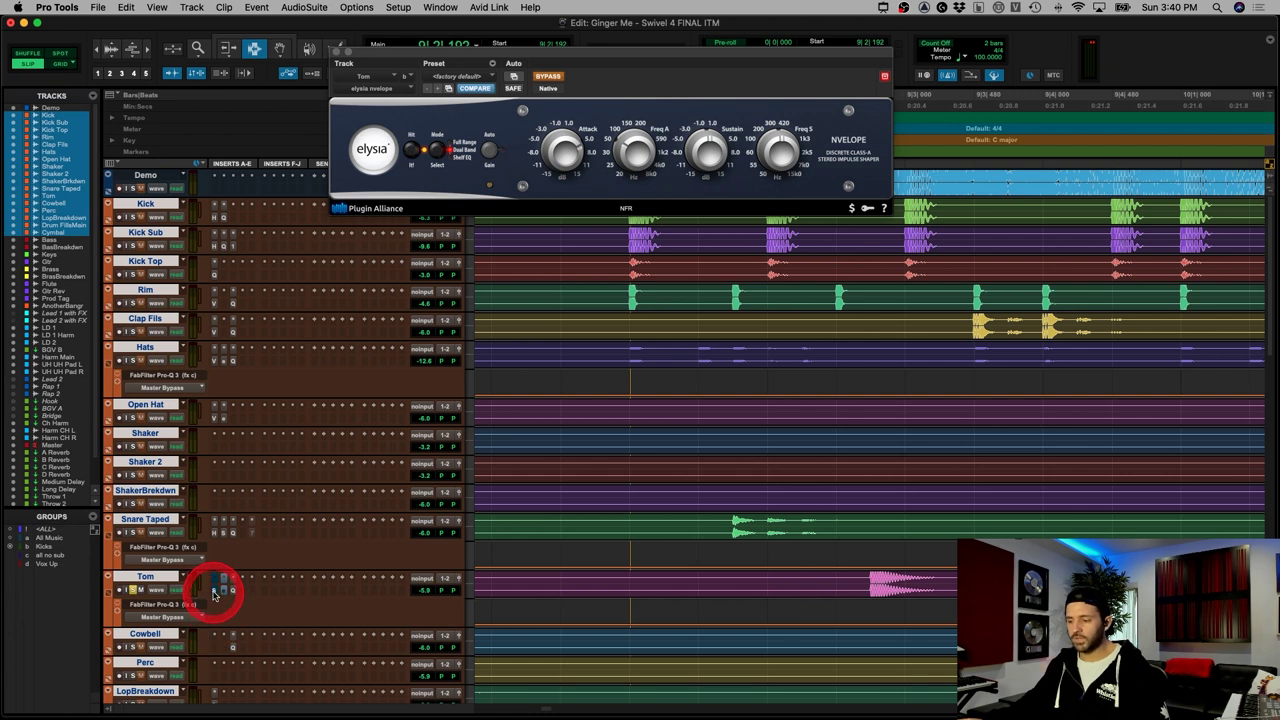
{"action": "key", "text": "space"}
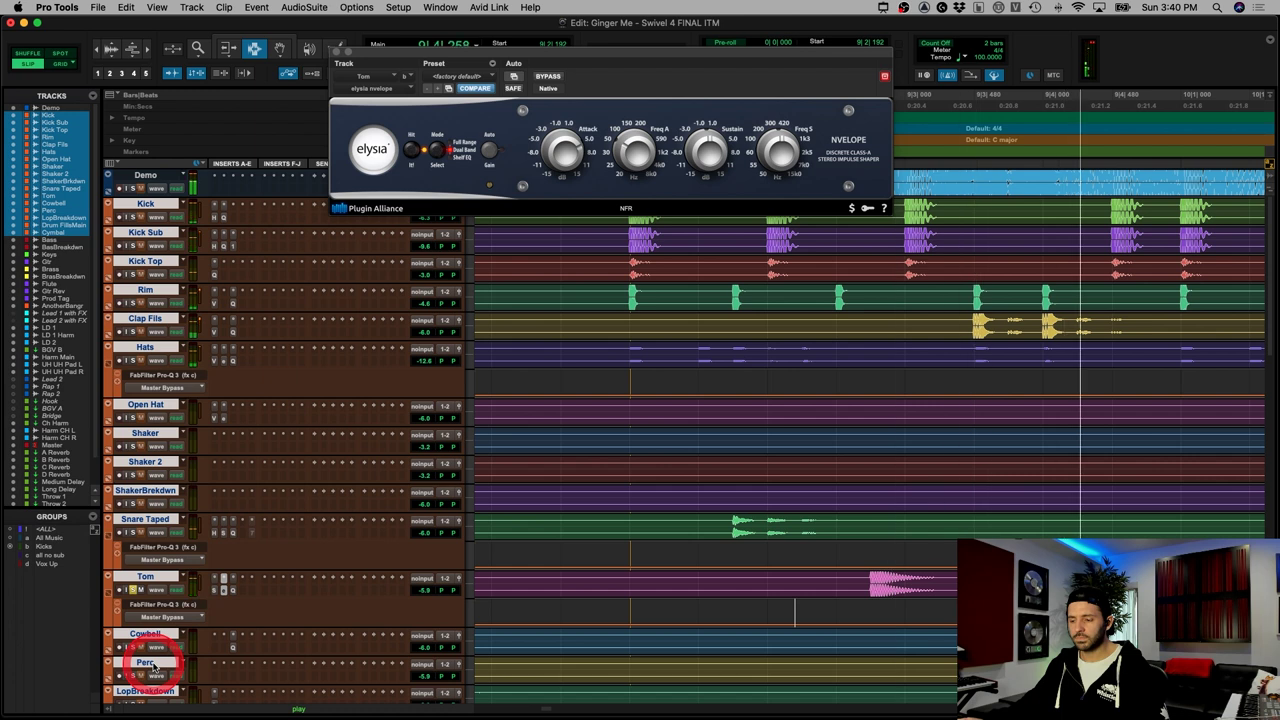
{"action": "key", "text": "space"}
{"action": "key", "text": "space"}
{"action": "key", "text": "r"}
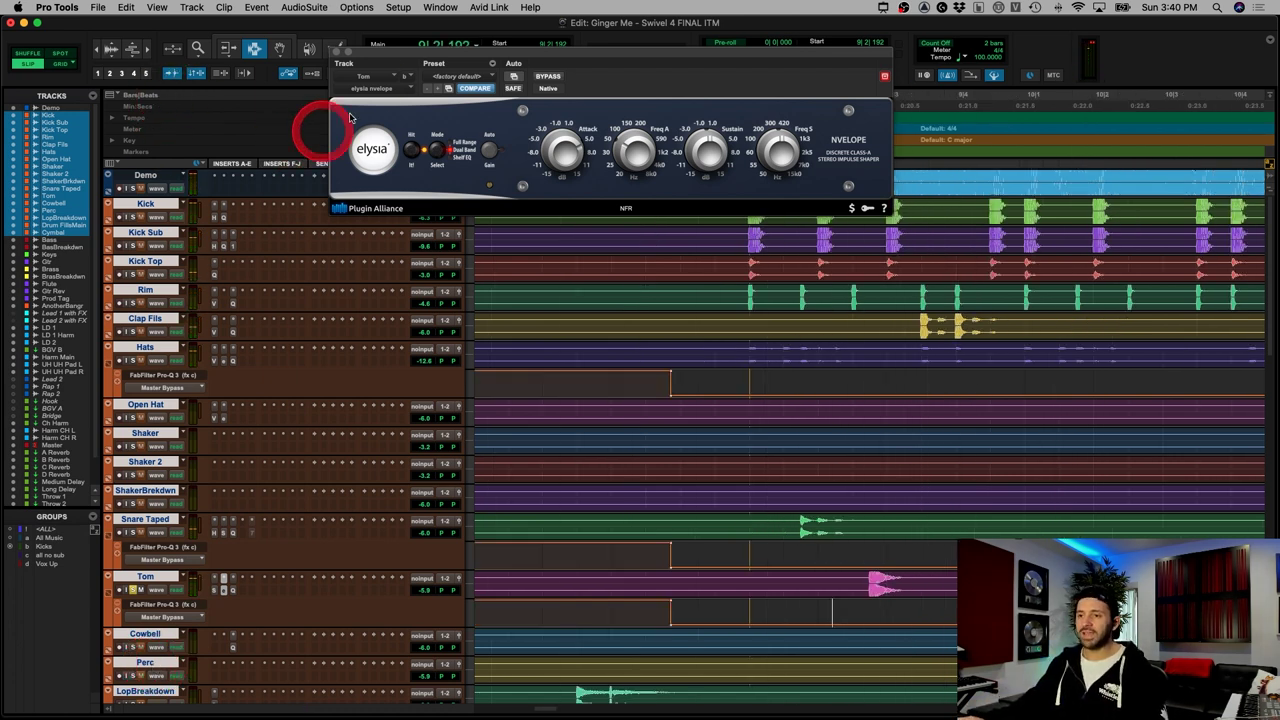
{"action": "left_click", "coordinate": [336, 51]}
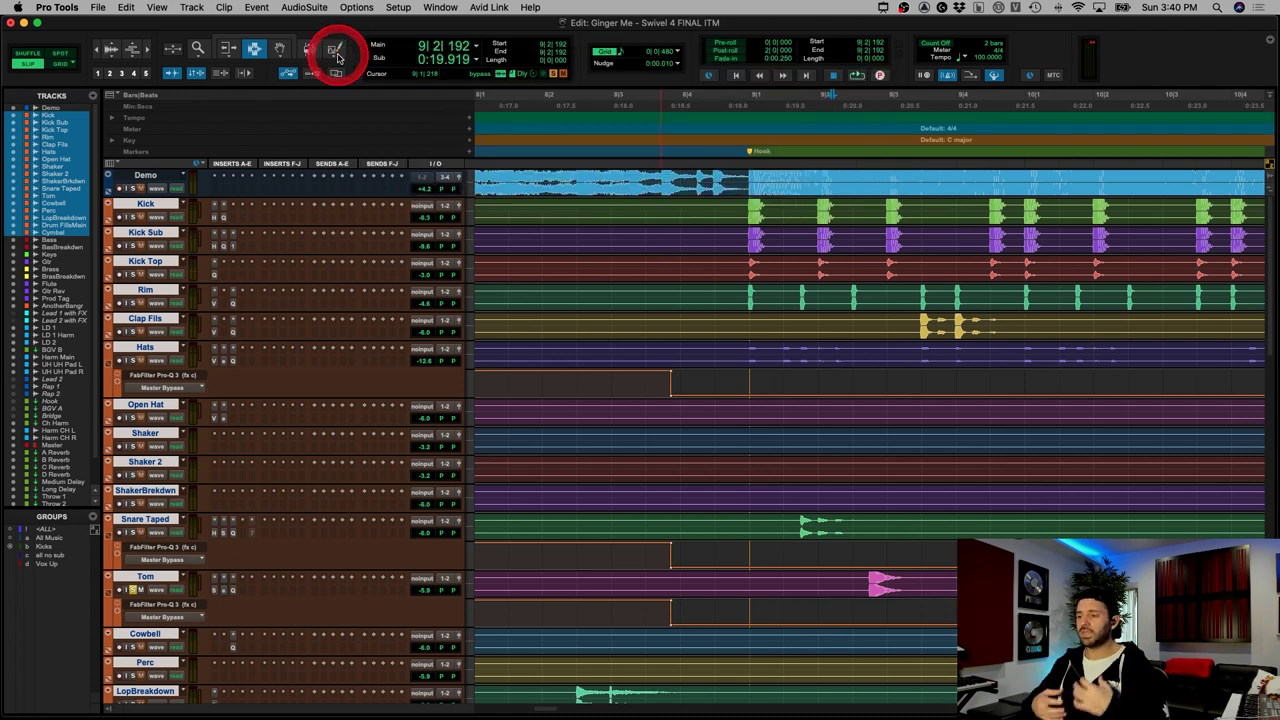
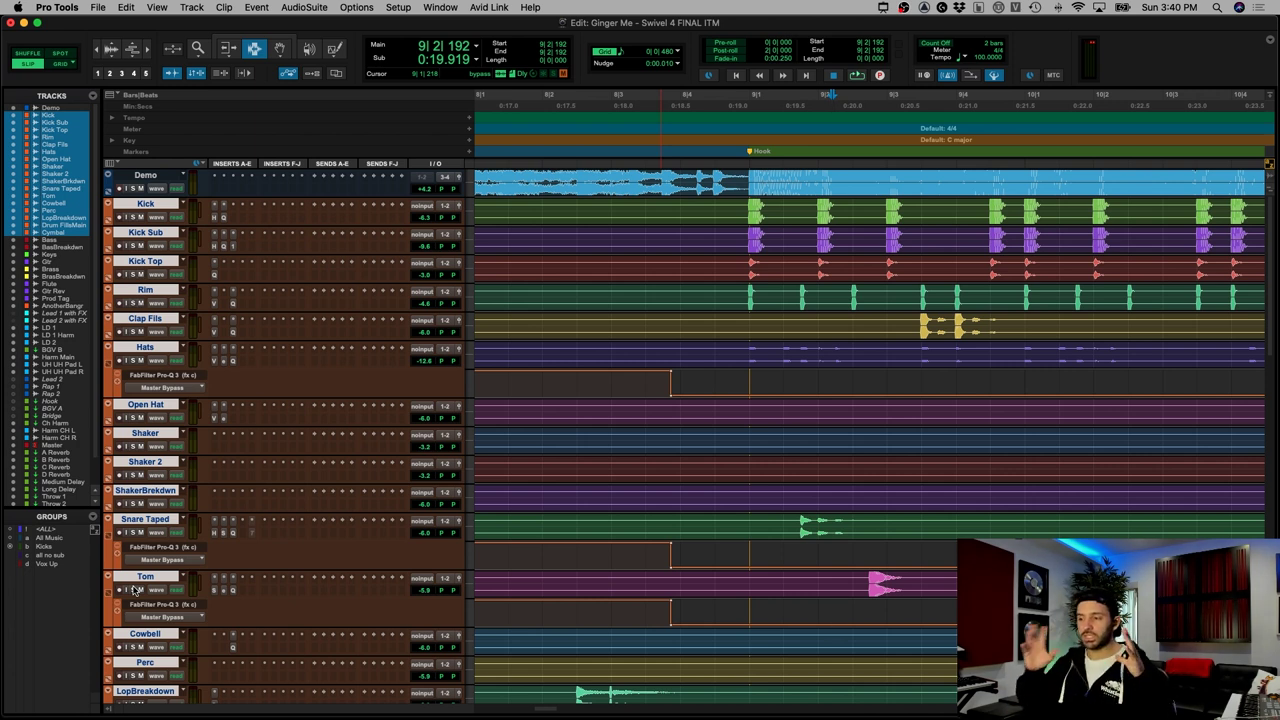
Step: Highlight the first Hook bars from 9|1|228 to 12|2|602 across the Clap Fils to Tom tracks, with the Tom unsoloed
{"action": "key", "text": "super+bracketleft"}
{"action": "key", "text": "r"}
{"action": "key", "text": "r"}
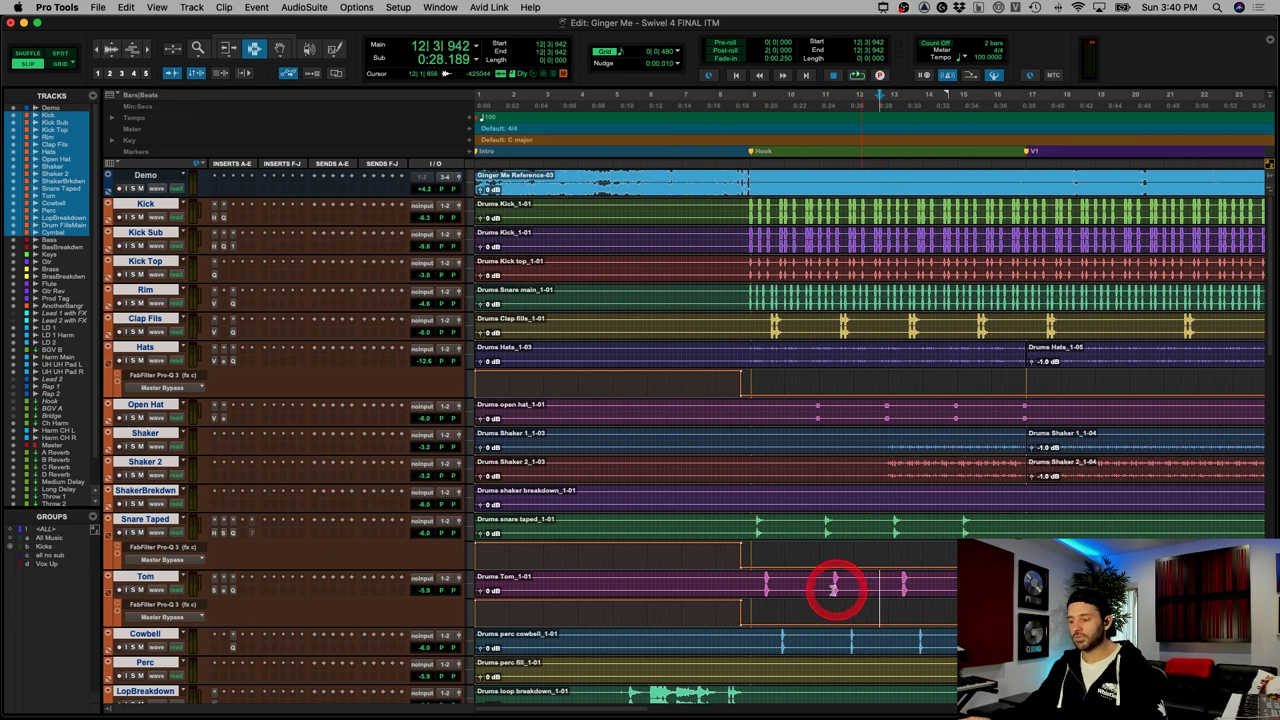
{"action": "key", "text": "super+bracketright"}
{"action": "left_click_drag", "start_coordinate": [630, 580], "coordinate": [846, 326]}
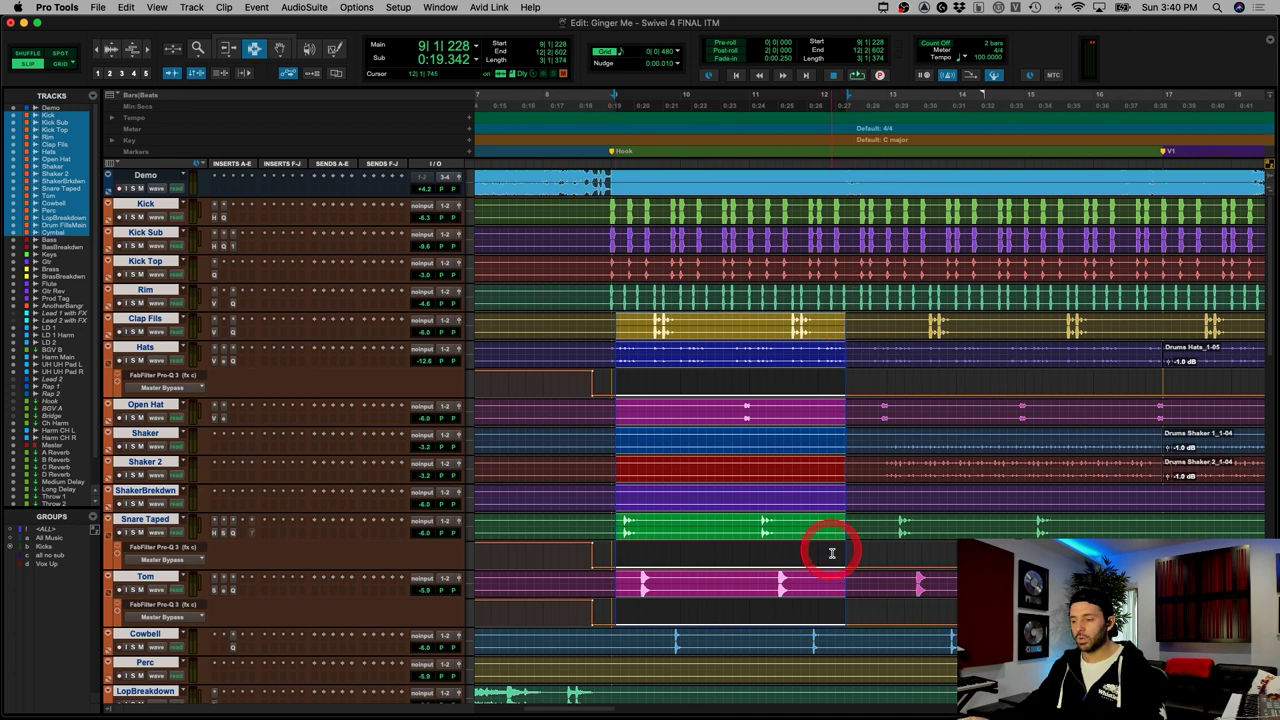
{"action": "left_click", "coordinate": [843, 577]}
{"action": "key", "text": "r"}
{"action": "left_click", "coordinate": [837, 588]}
{"action": "key", "text": "super+bracketright"}
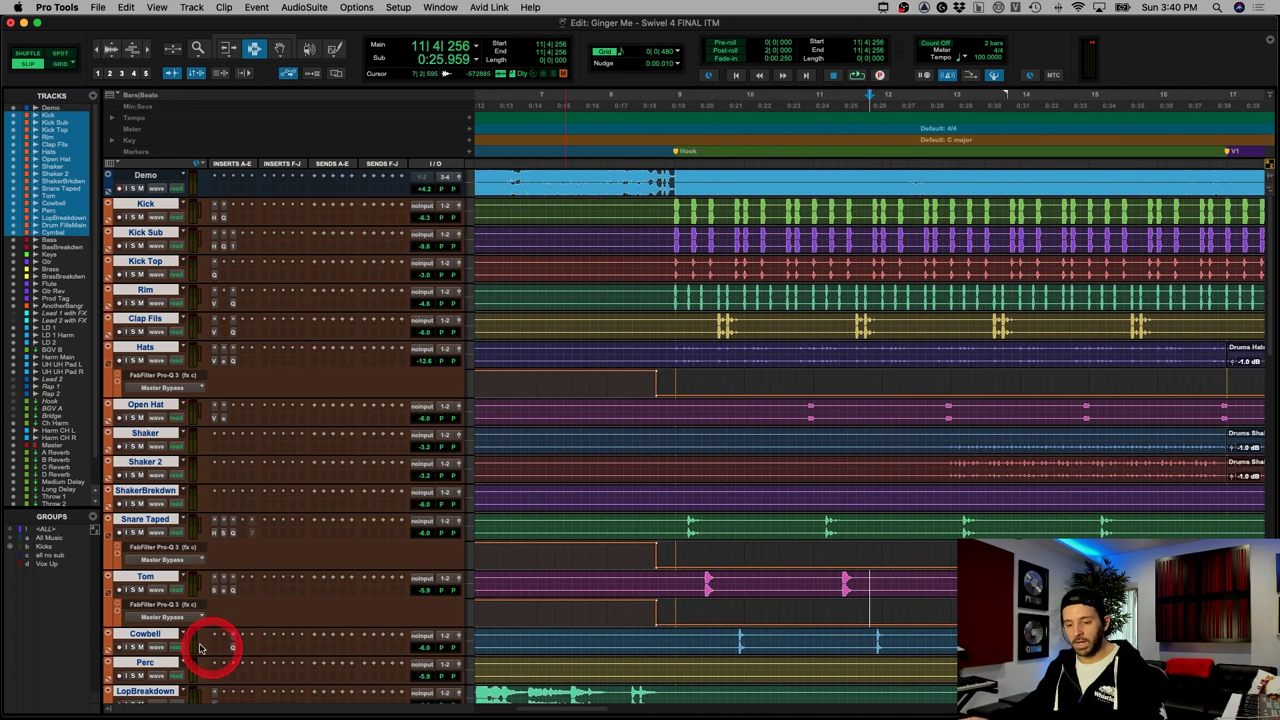
Step: Solo the Cowbell, play its first hit from bar 9, beat 4, stop, and view its FabFilter Pro-Q 3 curve
{"action": "left_click", "coordinate": [134, 647]}
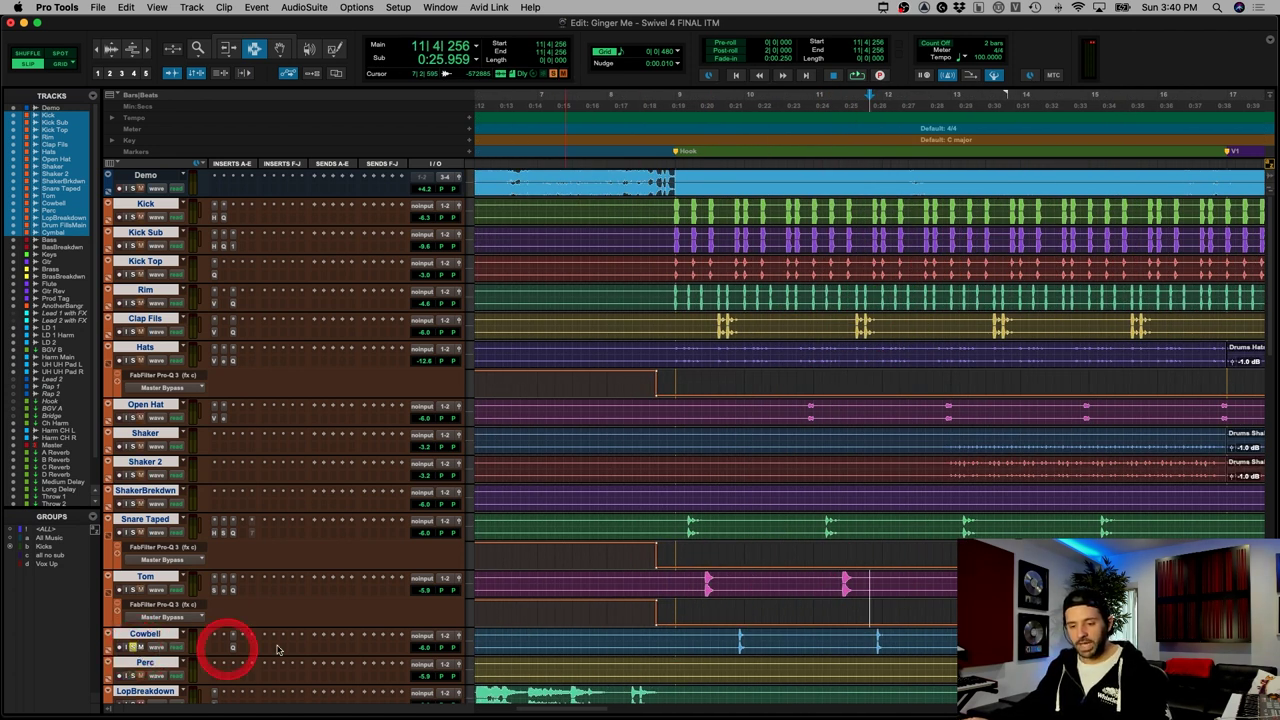
{"action": "left_click", "coordinate": [733, 645]}
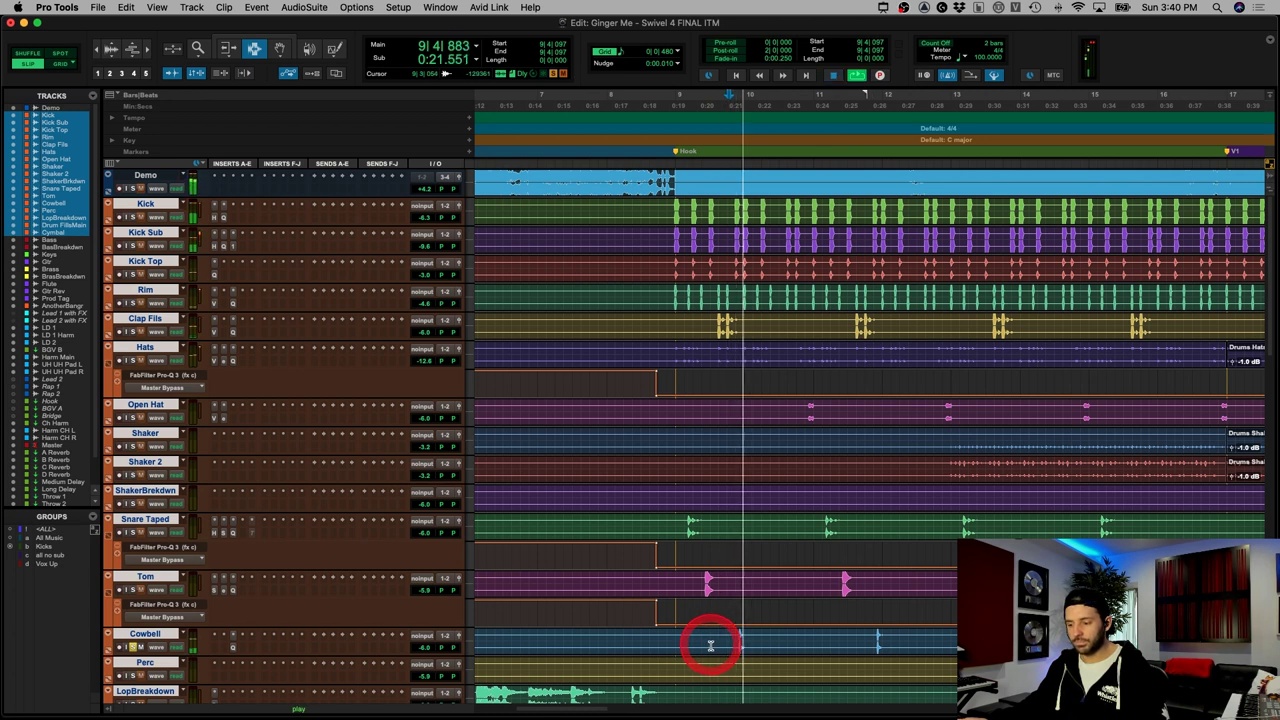
{"action": "left_click", "coordinate": [225, 648]}
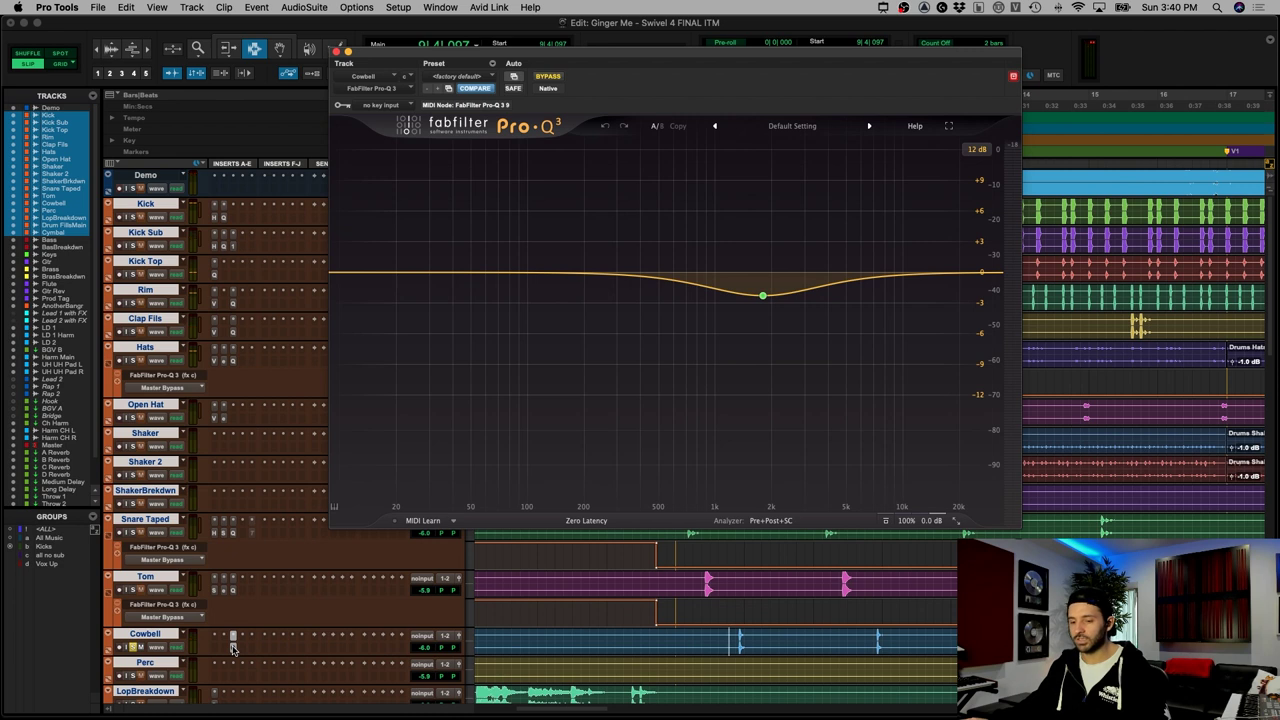
{"action": "left_click", "coordinate": [232, 648]}
Step: Show the Cowbell's automation lane and set it to display the FabFilter Pro-Q 3 Master Bypass
{"action": "key", "text": "r"}
{"action": "key", "text": "r"}
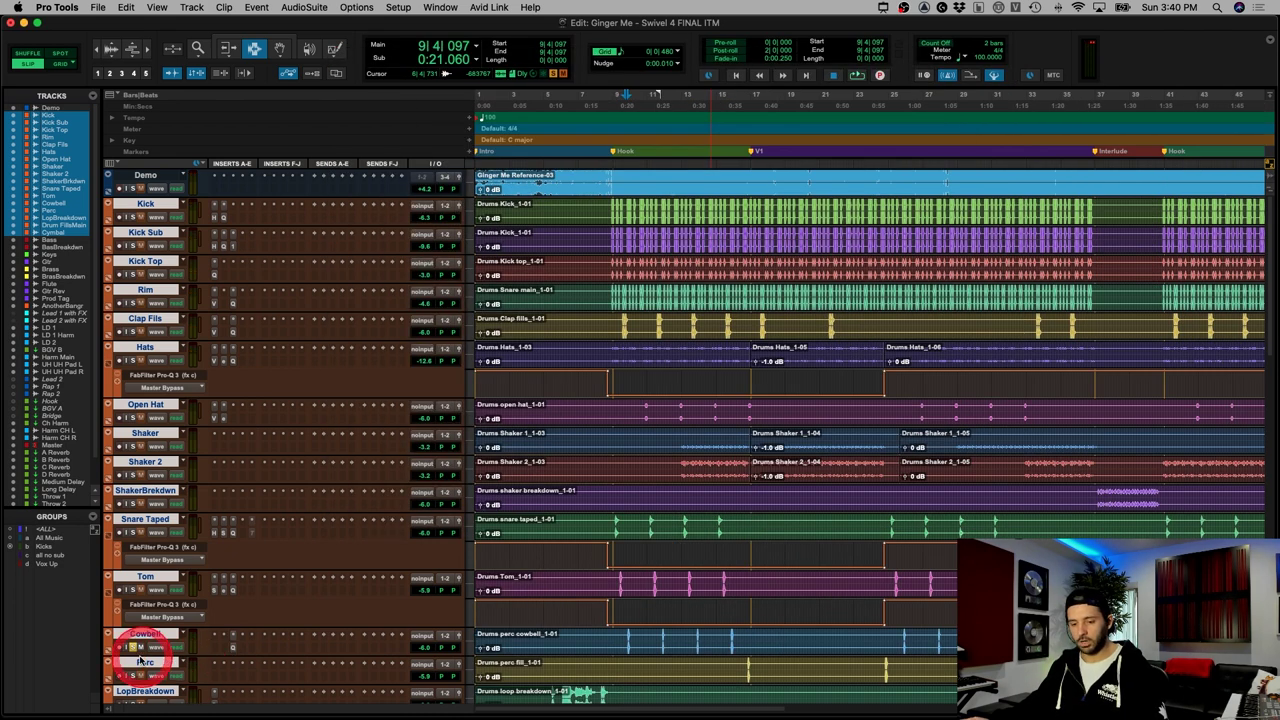
{"action": "left_click", "coordinate": [109, 653]}
{"action": "scroll", "coordinate": [404, 561], "scroll_direction": "down", "scroll_amount": 5}
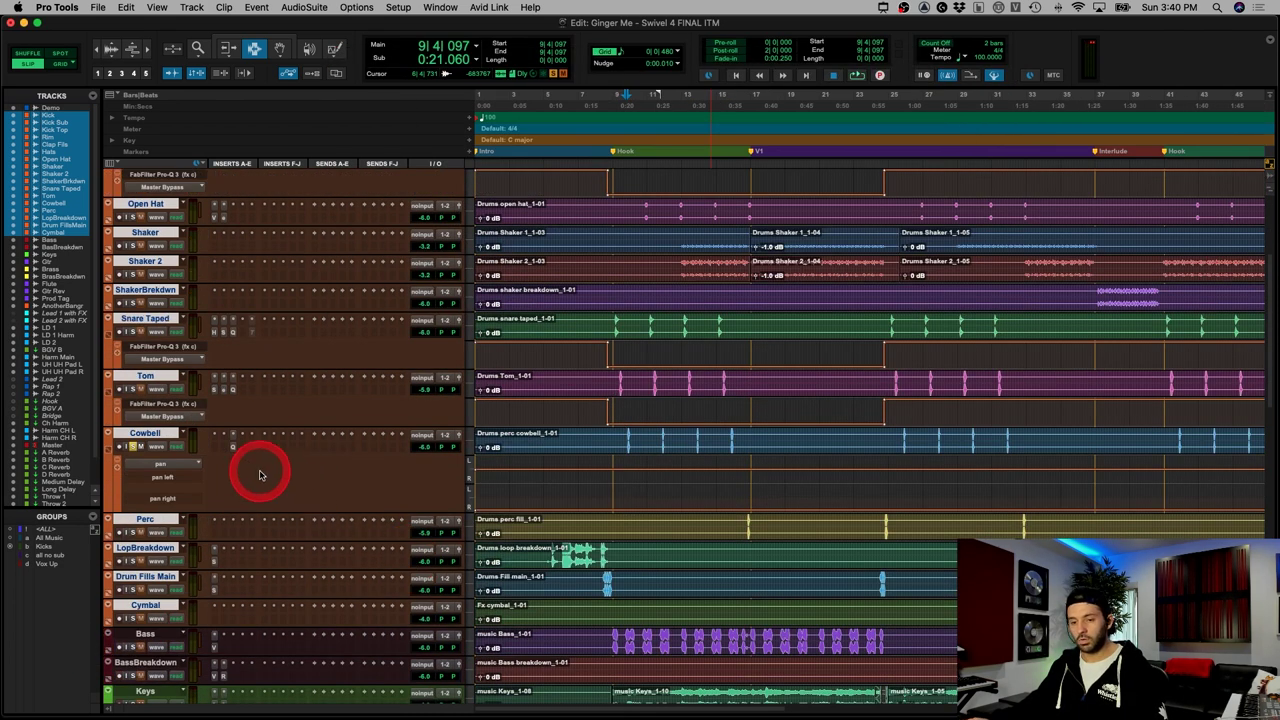
{"action": "left_click", "coordinate": [163, 464]}
{"action": "mouse_move", "coordinate": [250, 475]}
{"action": "left_click", "coordinate": [305, 483]}
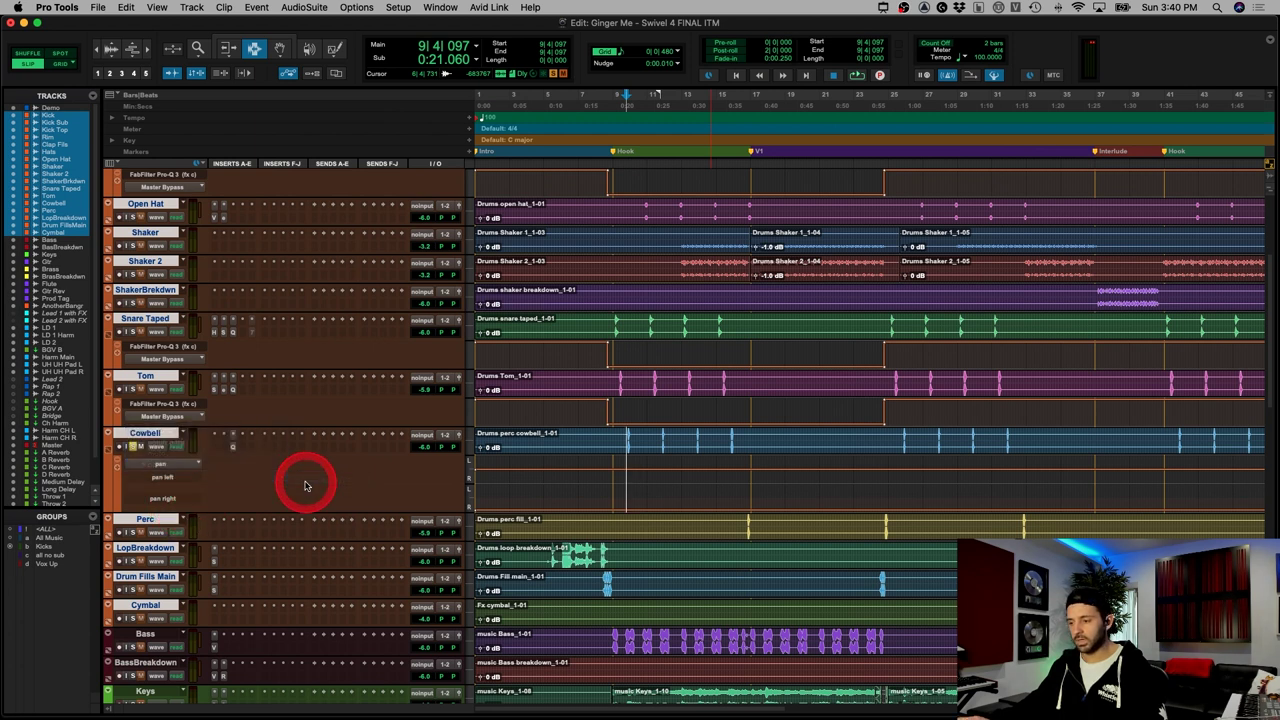
Step: Highlight the Pro-Q 3 bypass automation on Snare Taped, Tom and Cowbell from bar 8 to 24, and the section following bar 24
{"action": "left_click_drag", "start_coordinate": [606, 460], "coordinate": [869, 460]}
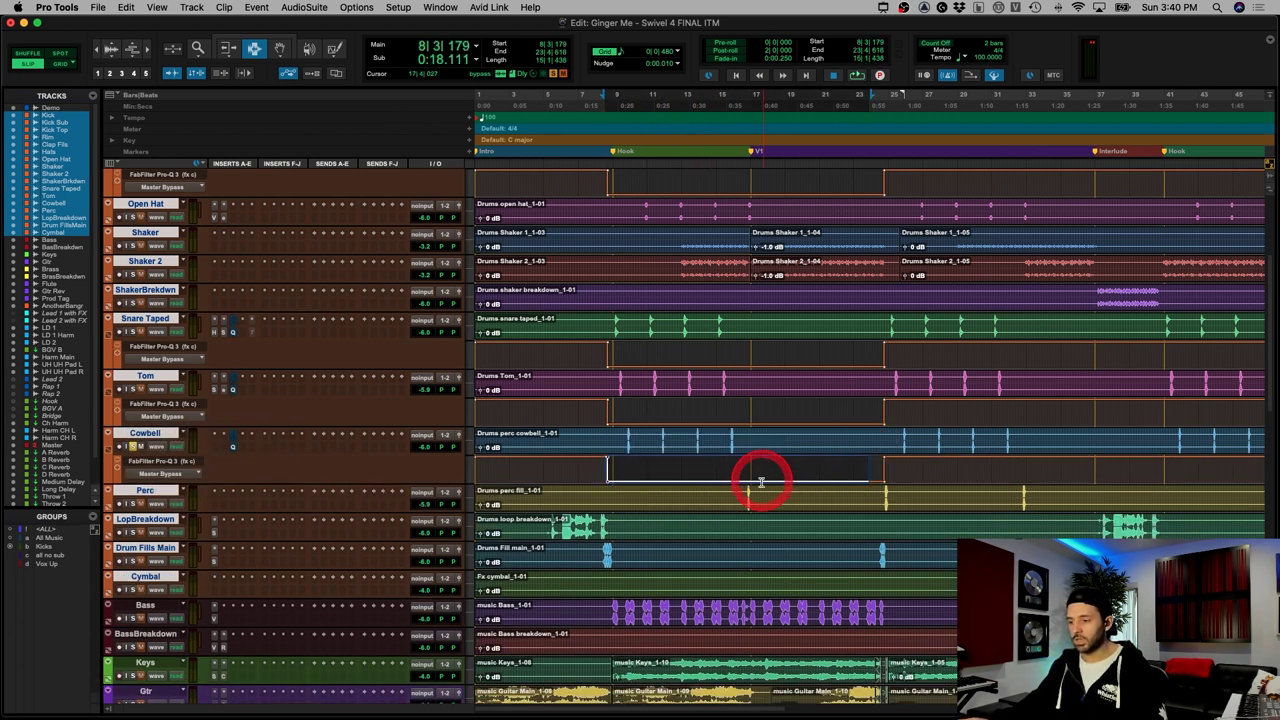
{"action": "left_click", "coordinate": [761, 483]}
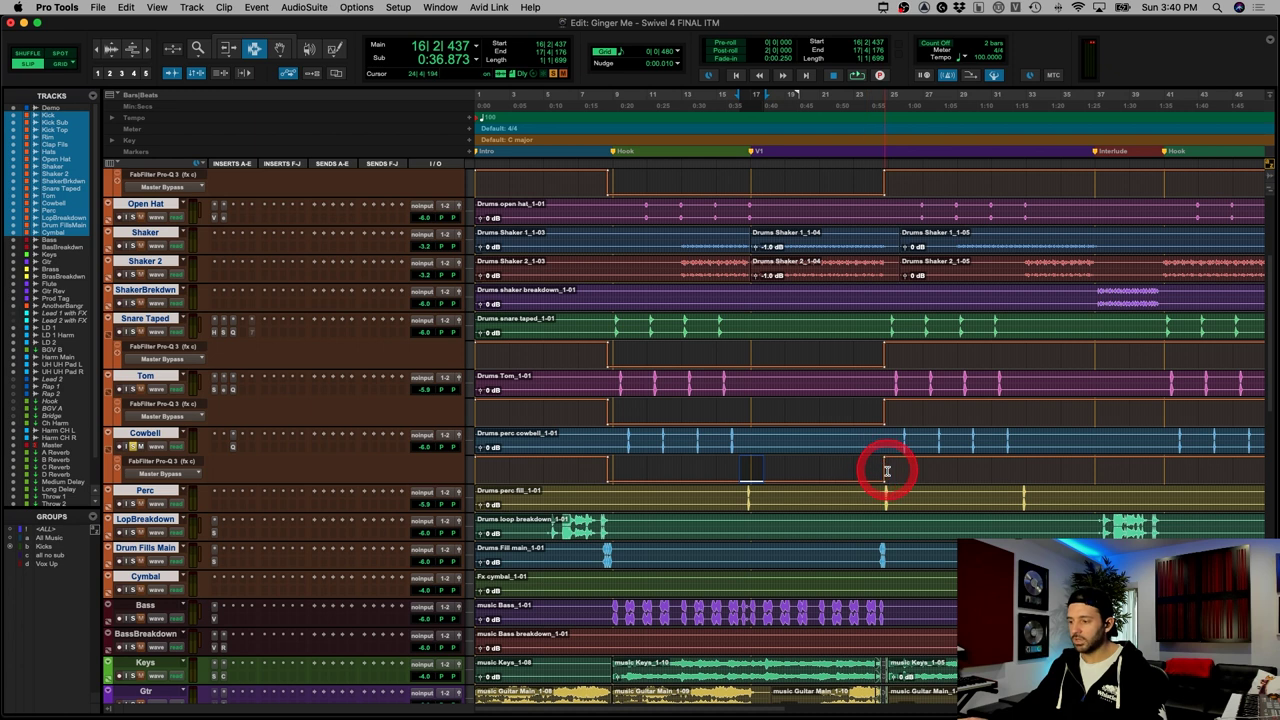
{"action": "left_click_drag", "start_coordinate": [886, 470], "coordinate": [606, 346]}
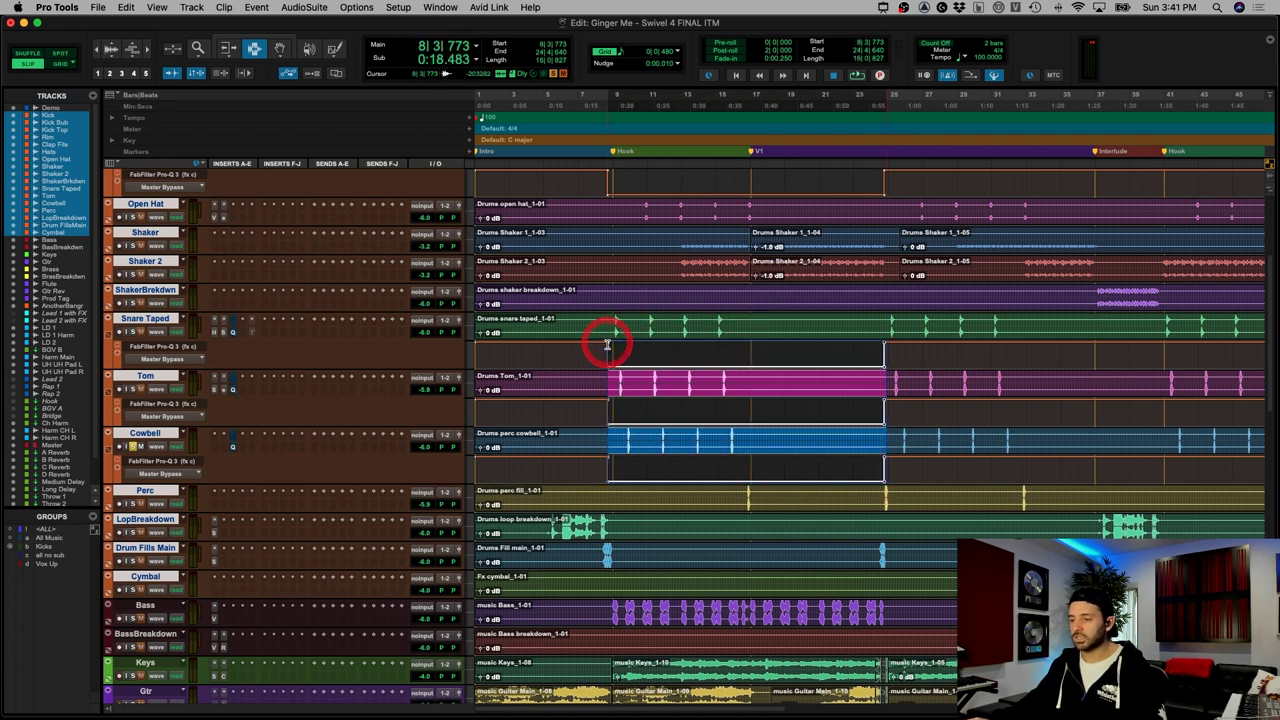
{"action": "left_click_drag", "start_coordinate": [882, 341], "coordinate": [1127, 452]}
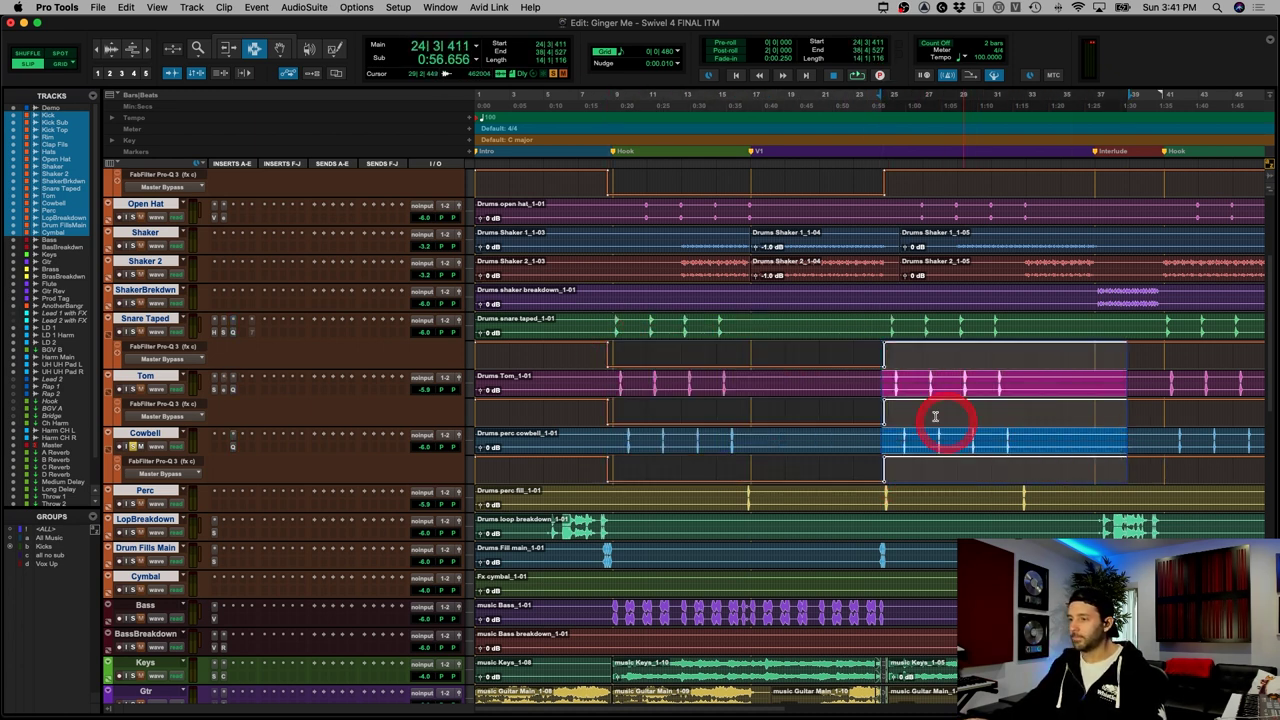
{"action": "left_click", "coordinate": [695, 470]}
{"action": "left_click", "coordinate": [607, 442]}
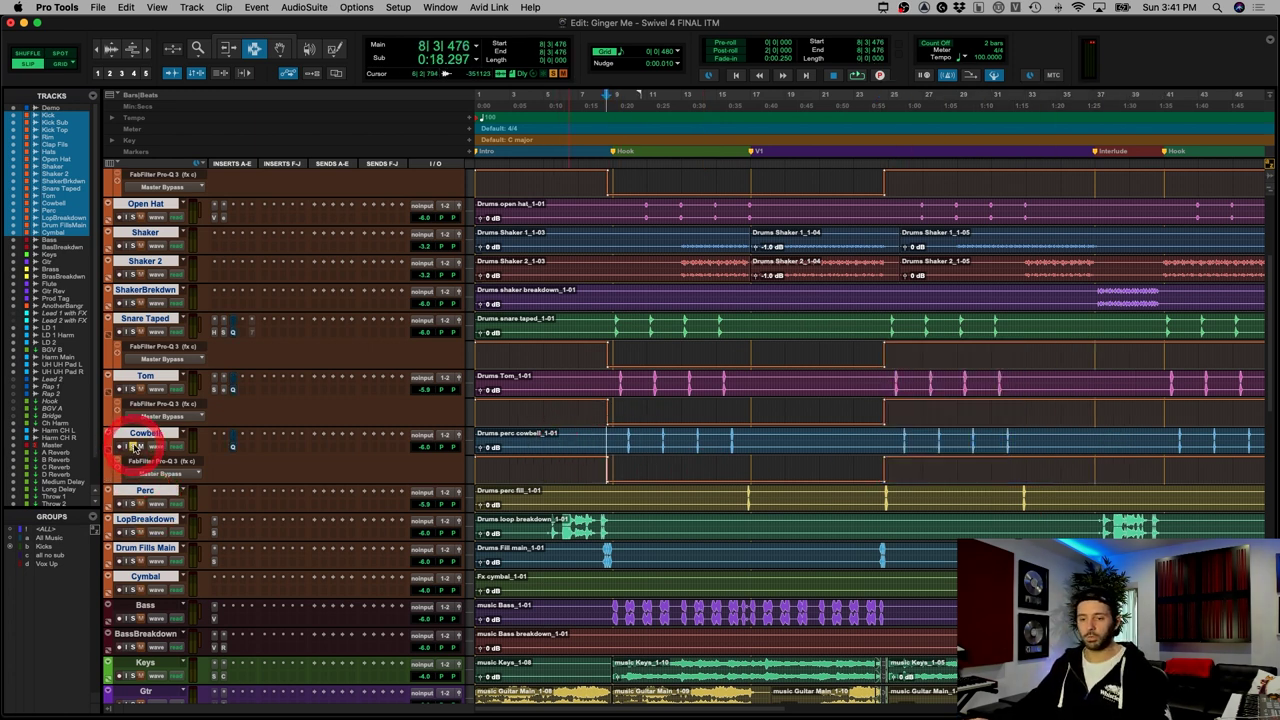
Step: Solo only the Perc track and play its hits from bar 16, beat 3 and bar 24, beat 3, and stop
{"action": "left_click", "coordinate": [698, 499]}
{"action": "left_click", "coordinate": [744, 497]}
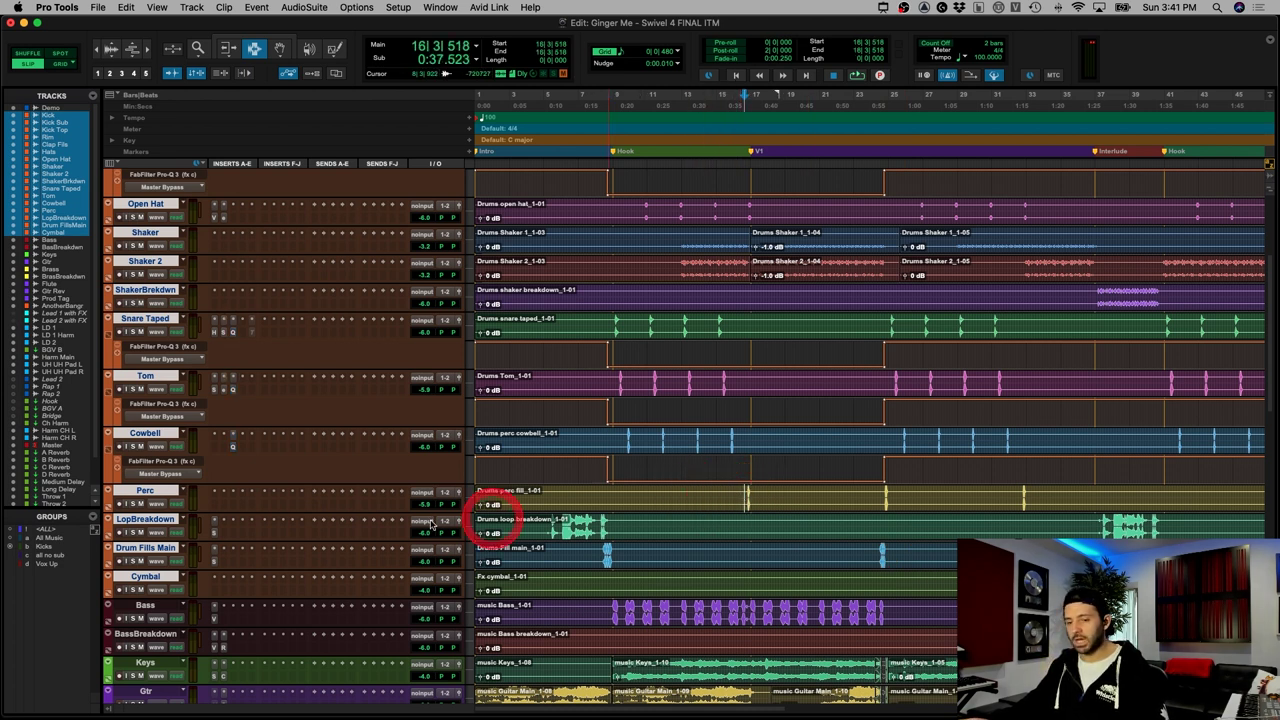
{"action": "left_click", "coordinate": [133, 505]}
{"action": "key", "text": "space"}
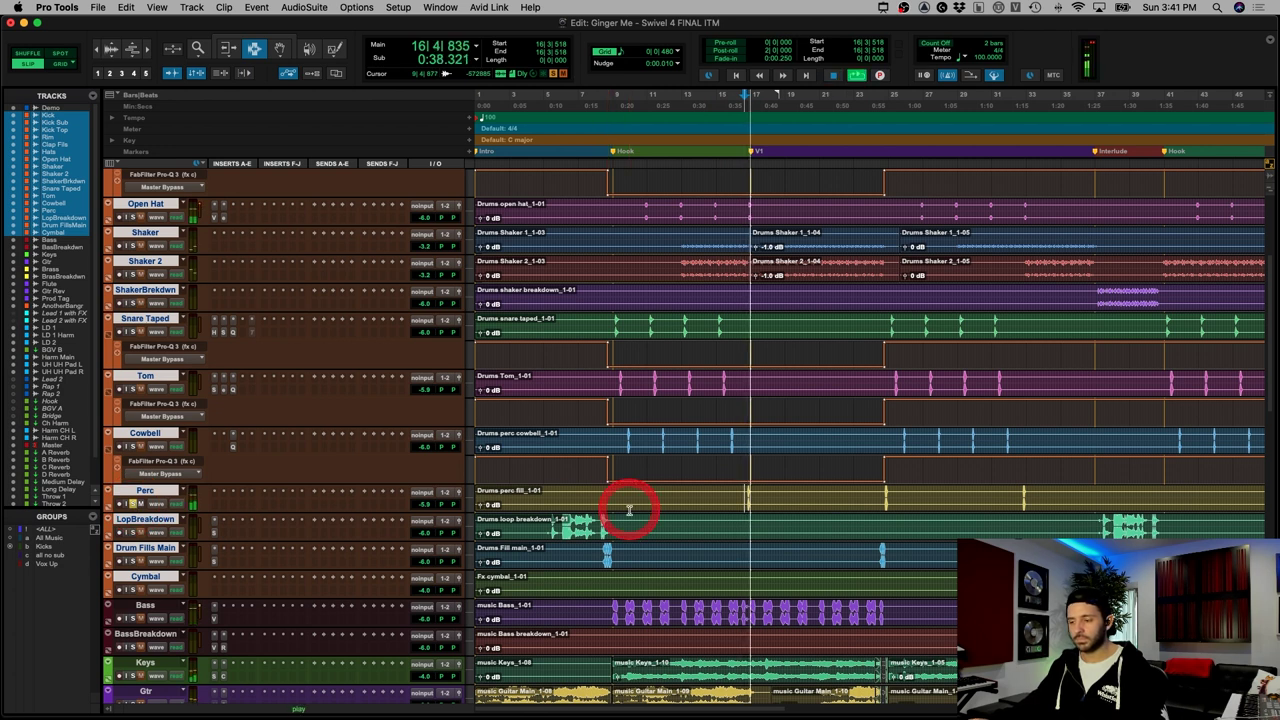
{"action": "key", "text": "space"}
{"action": "left_click", "coordinate": [883, 497]}
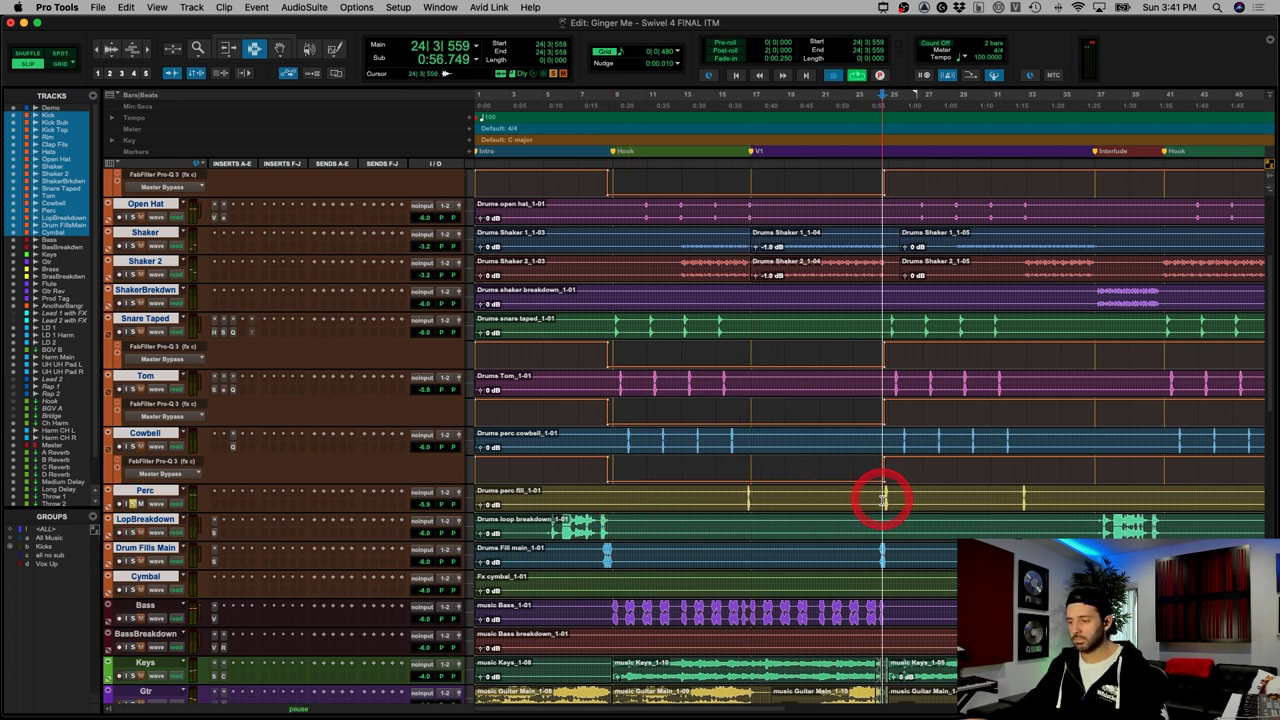
{"action": "key", "text": "space"}
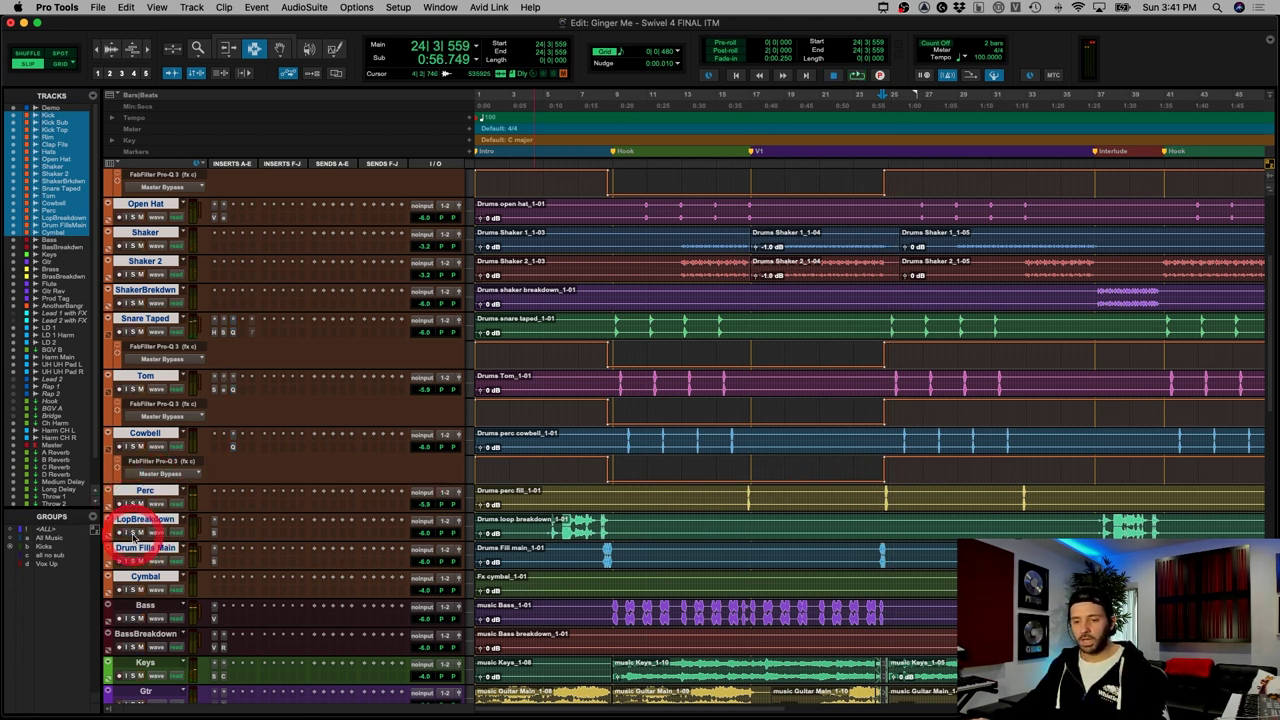
Step: Solo only the LopBreakdown track, open its SSLChannel, play the Interlude from bar 37 and again from 39|4|105, and stop
{"action": "key", "text": "r"}
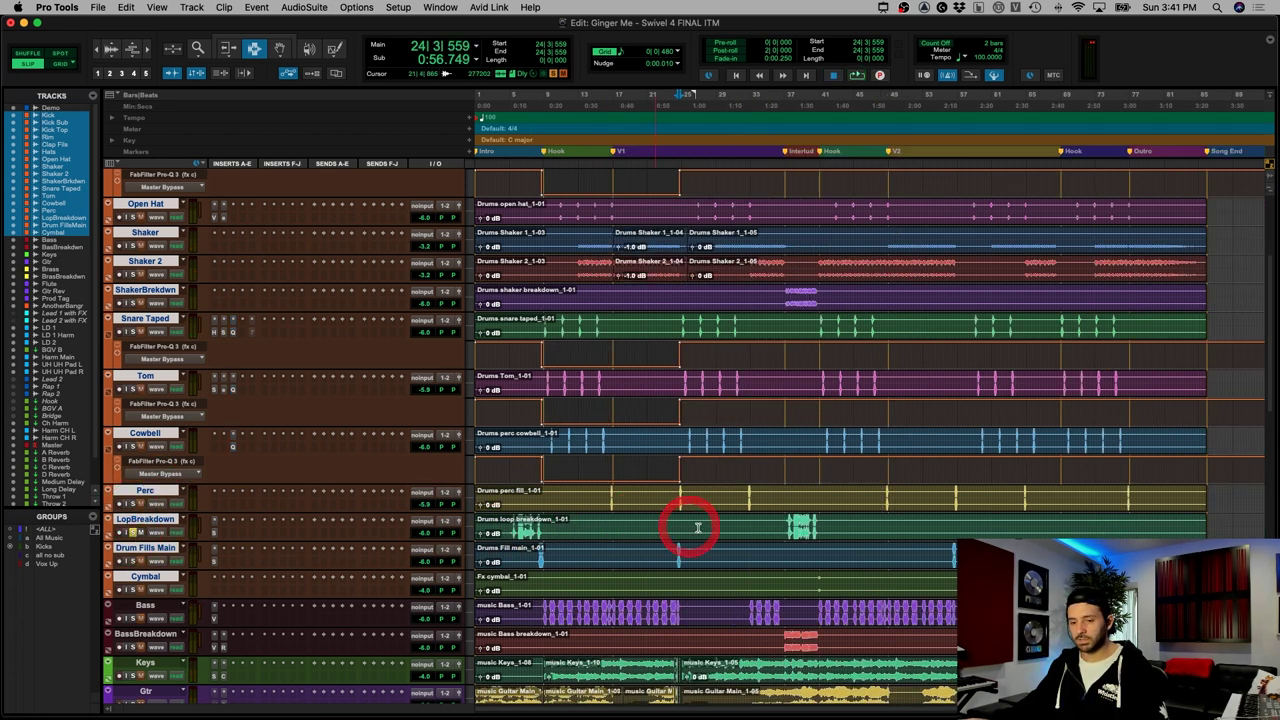
{"action": "left_click", "coordinate": [790, 525]}
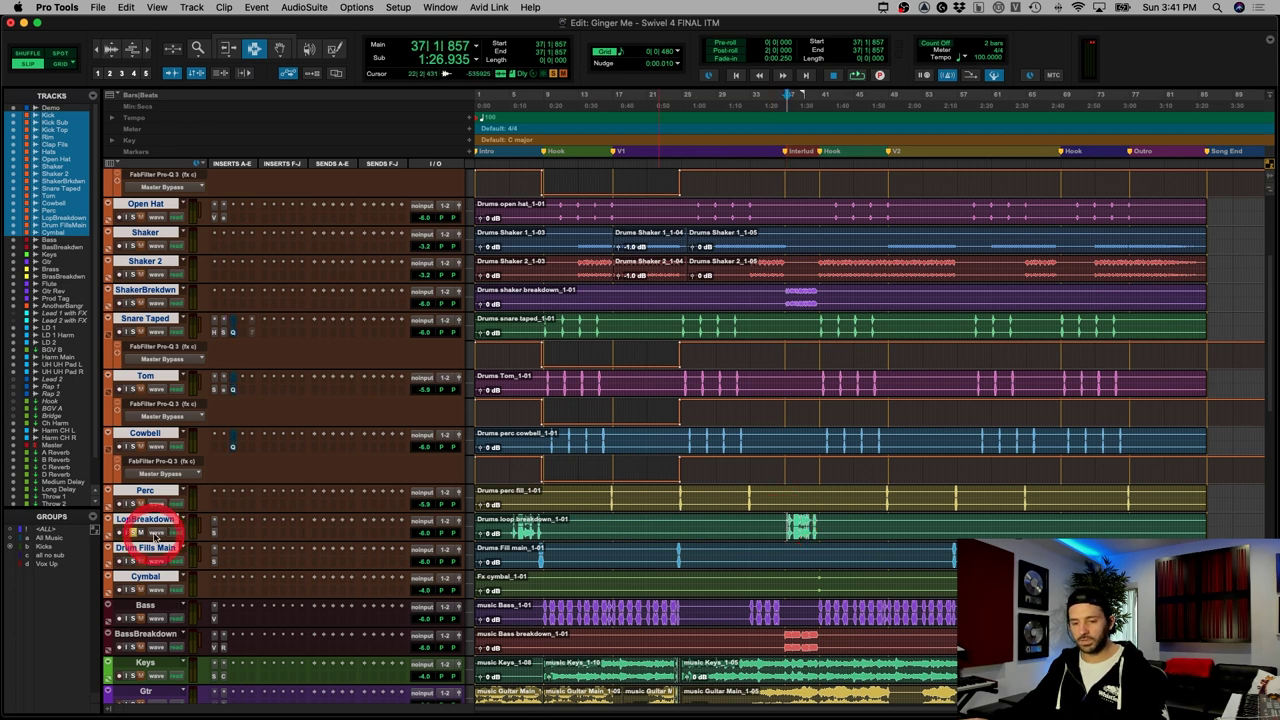
{"action": "left_click", "coordinate": [213, 533]}
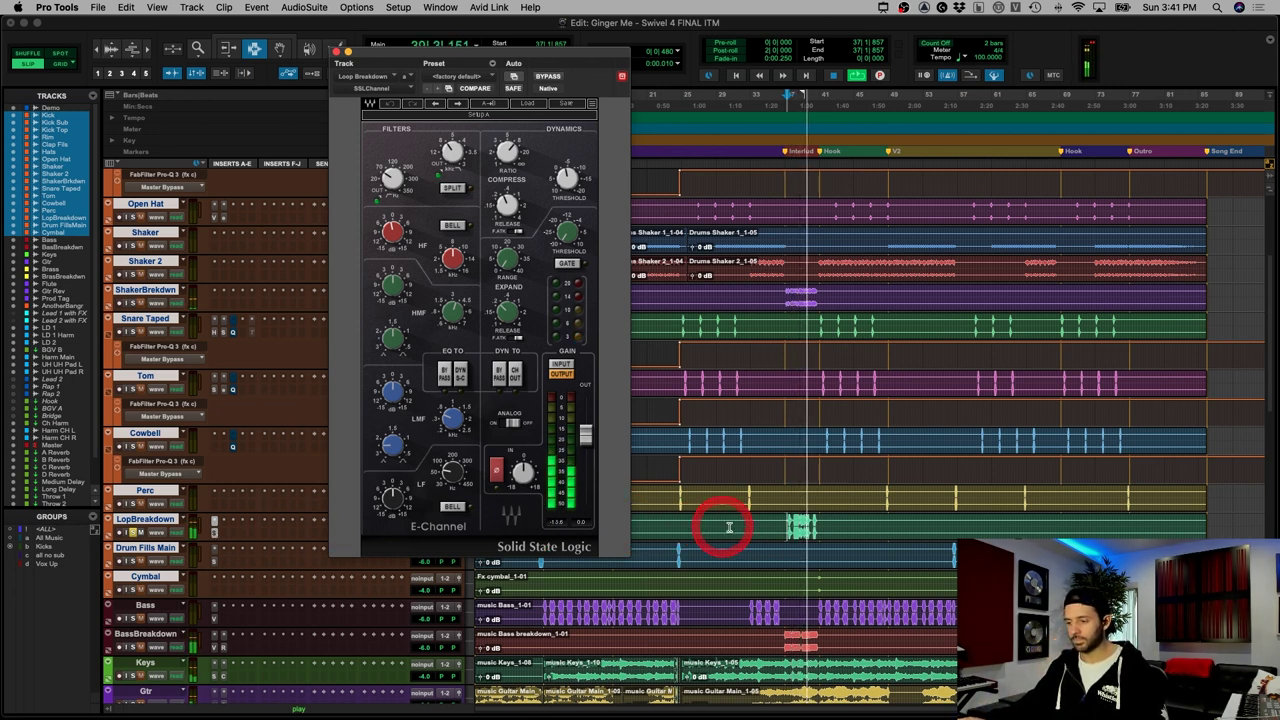
{"action": "left_click", "coordinate": [809, 525]}
{"action": "key", "text": "t"}
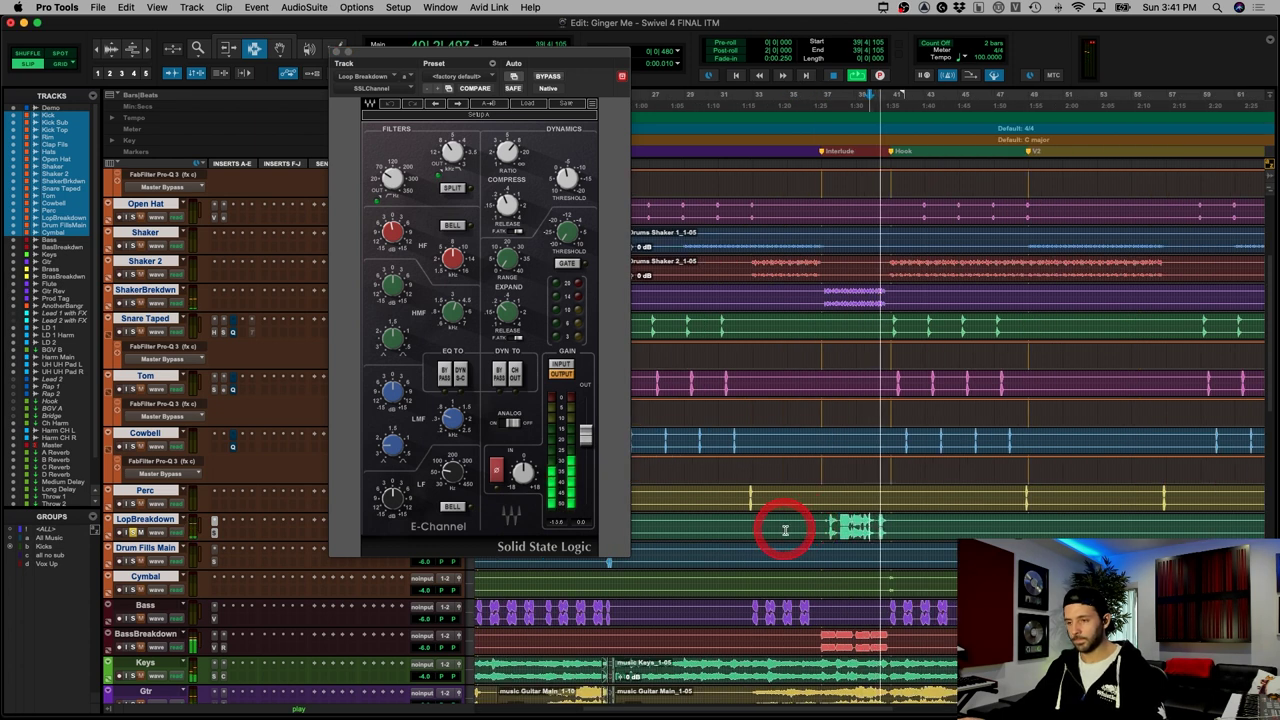
{"action": "key", "text": "space"}
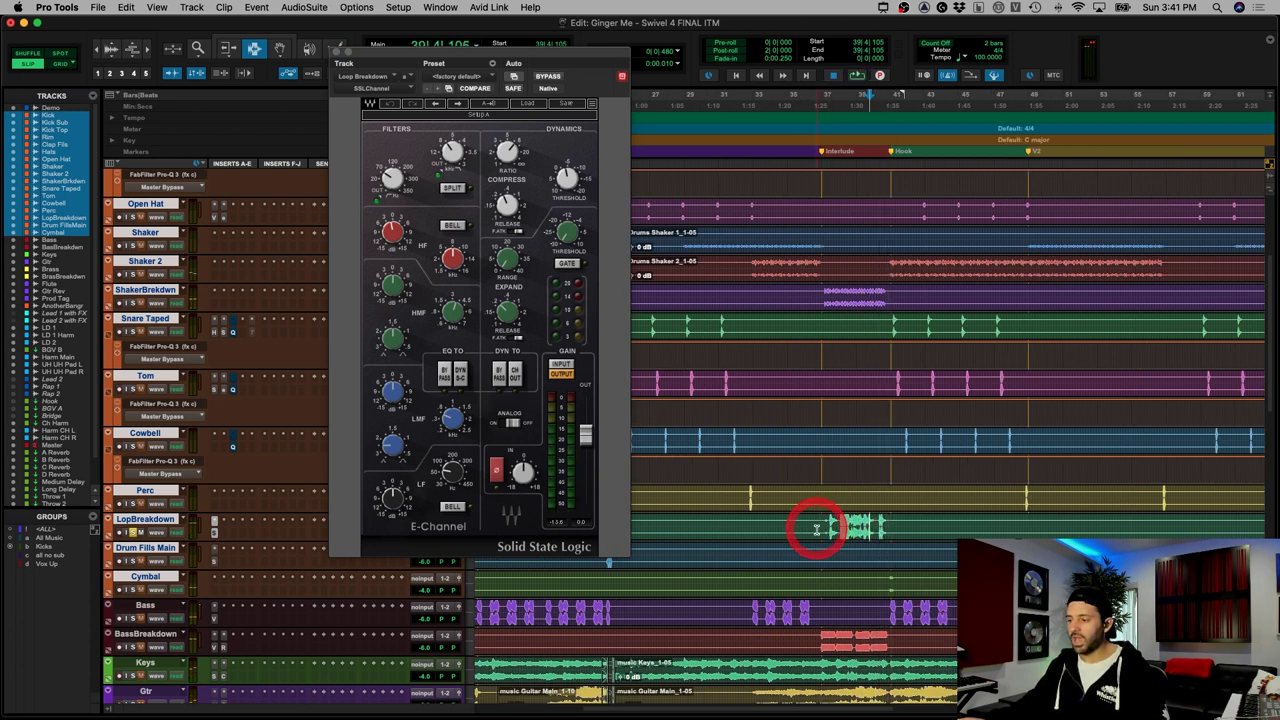
Step: Highlight the LopBreakdown loop's waveform across the Interlude section
{"action": "left_click_drag", "start_coordinate": [816, 529], "coordinate": [858, 527]}
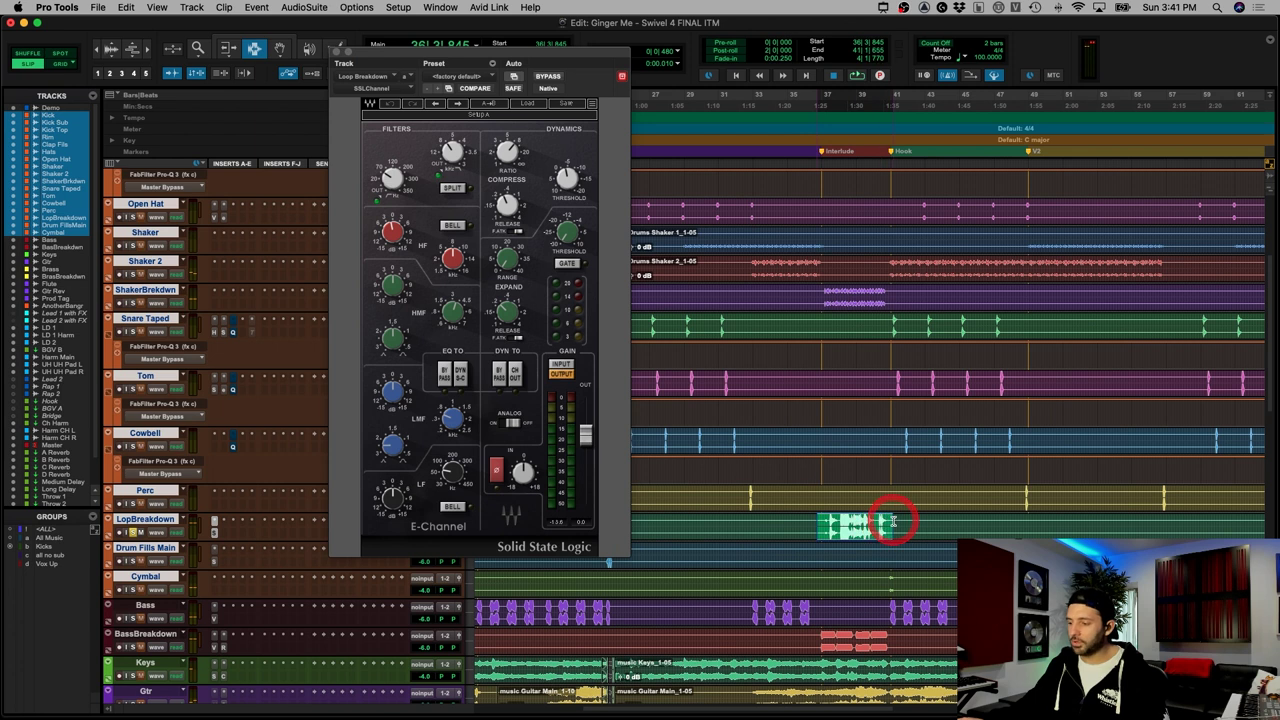
{"action": "left_click", "coordinate": [829, 530]}
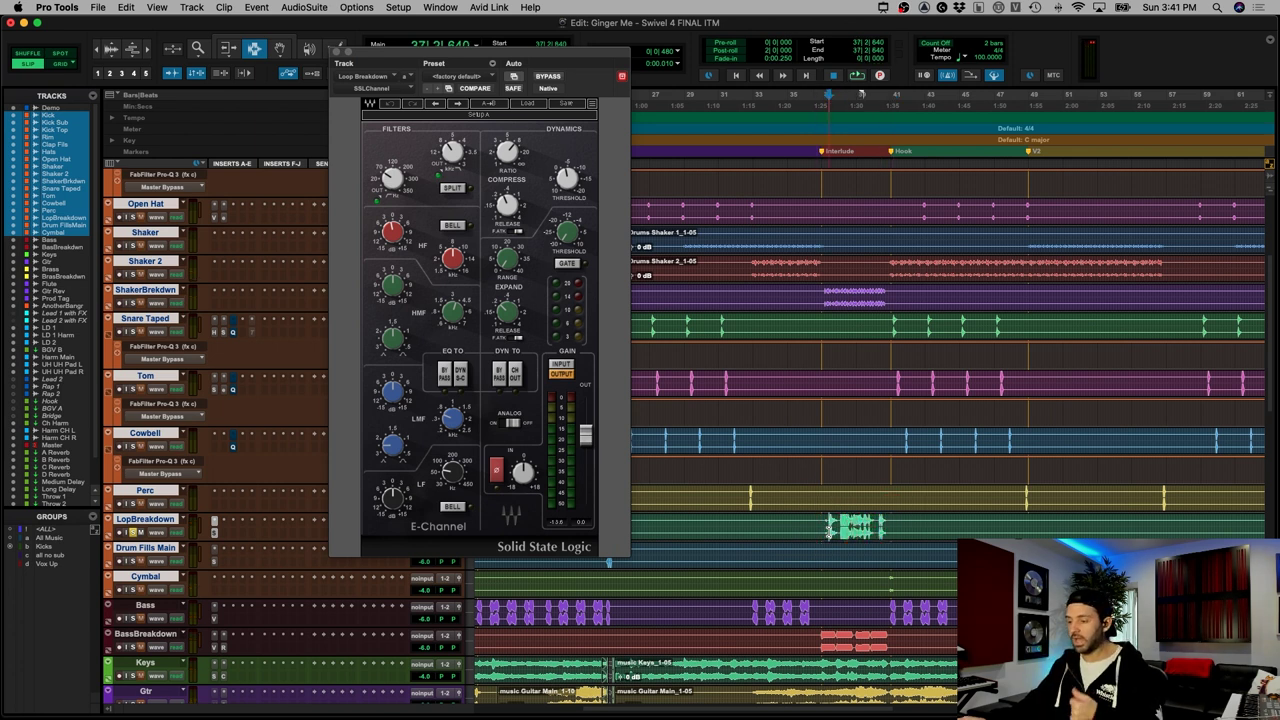
{"action": "left_click_drag", "start_coordinate": [828, 536], "coordinate": [882, 520]}
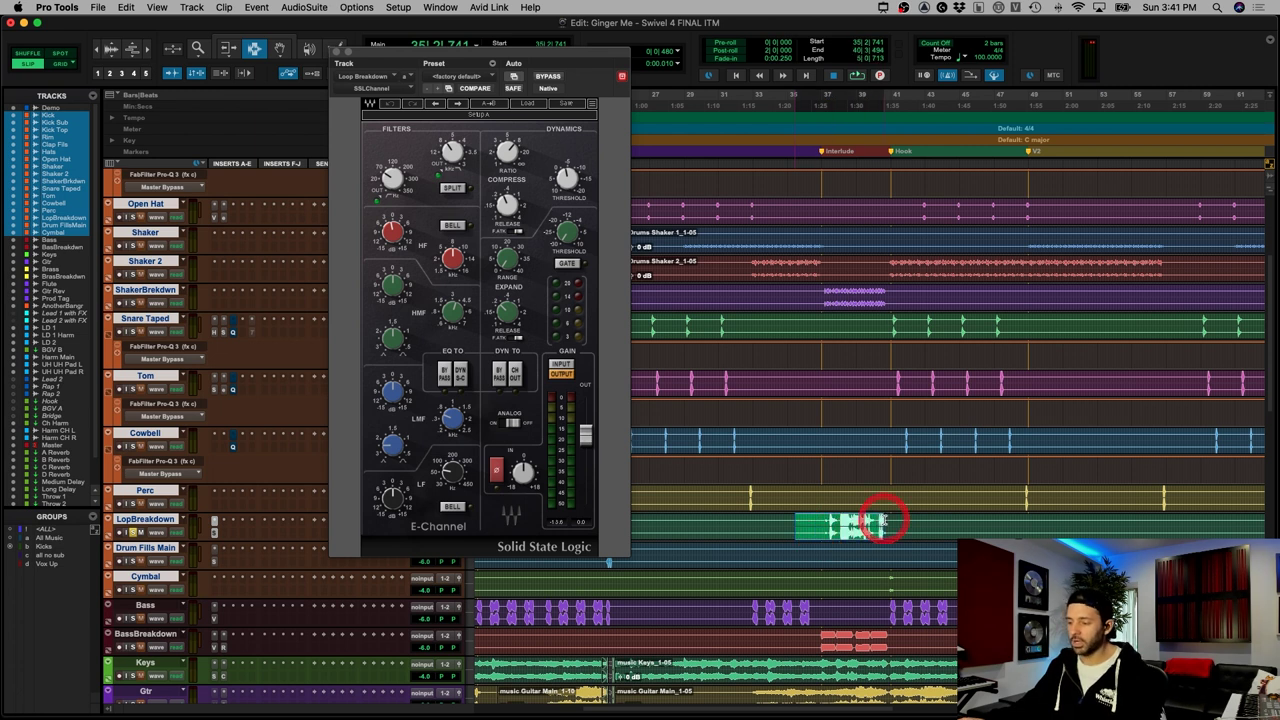
Step: Play the soloed LopBreakdown loop from 37|1|114 with its SSLChannel bypassed, and stop
{"action": "left_click", "coordinate": [824, 529]}
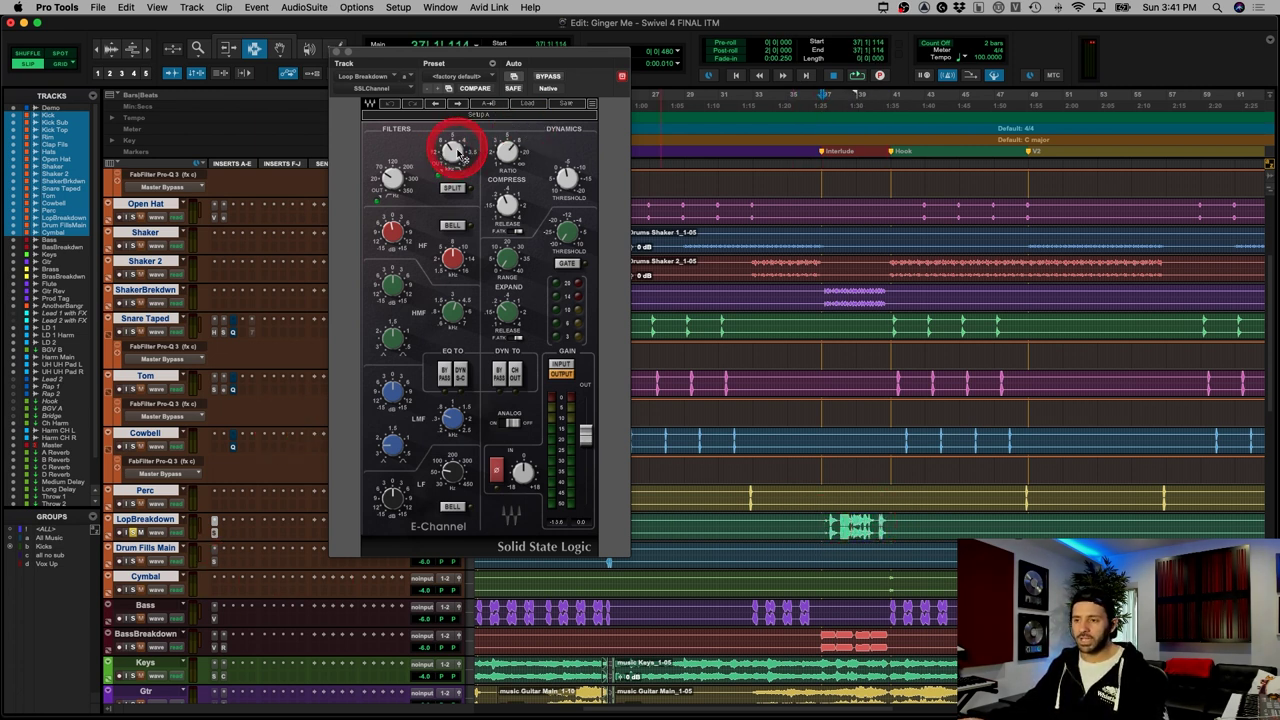
{"action": "left_click", "coordinate": [376, 178]}
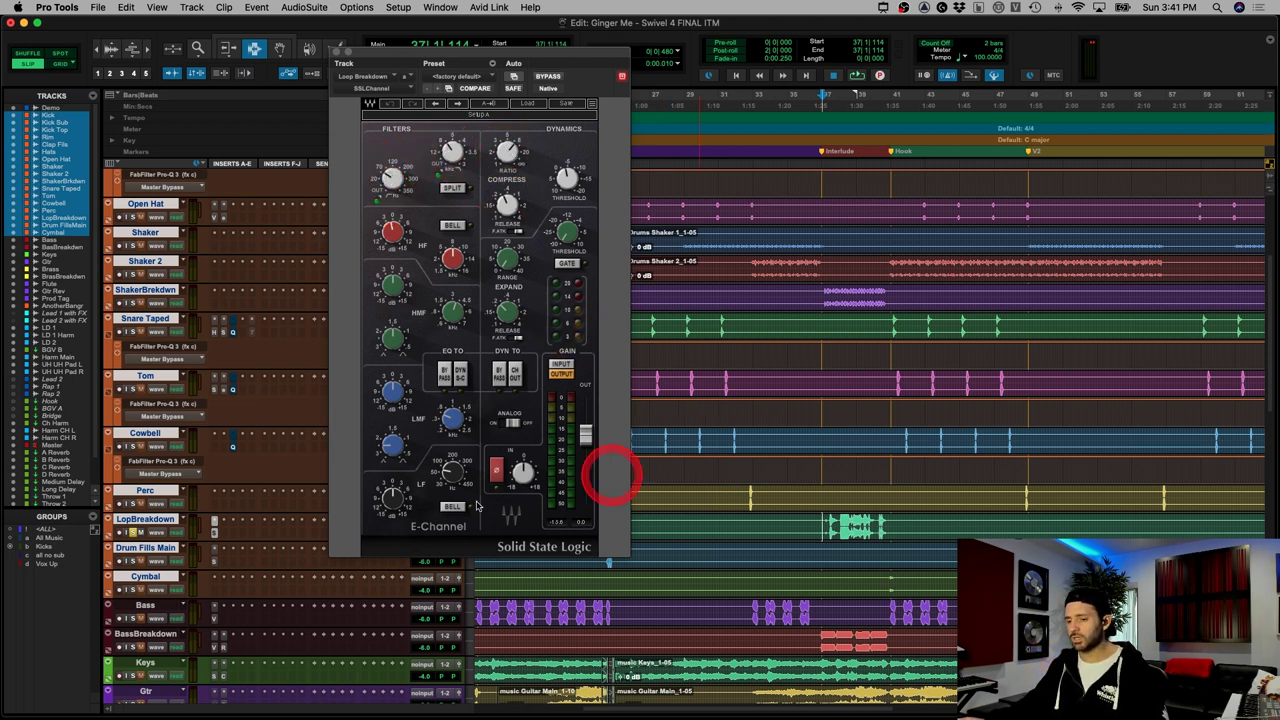
{"action": "key", "text": "space"}
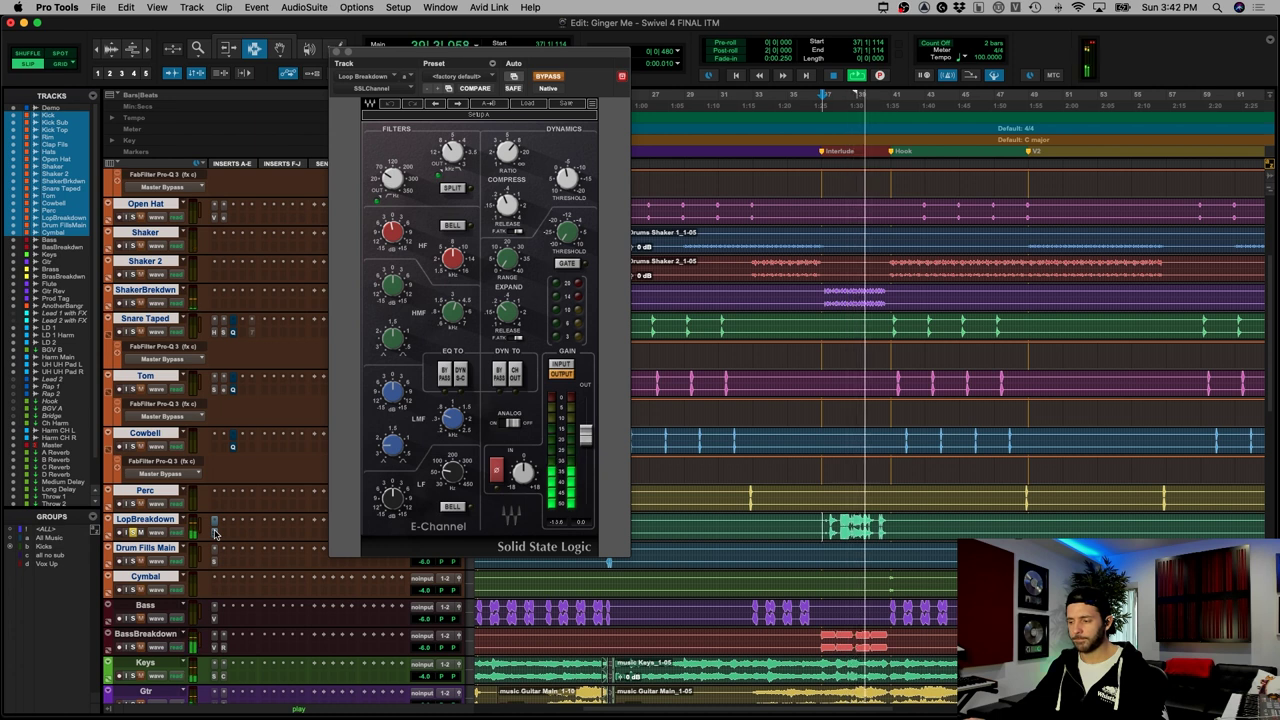
{"action": "left_click", "coordinate": [243, 534]}
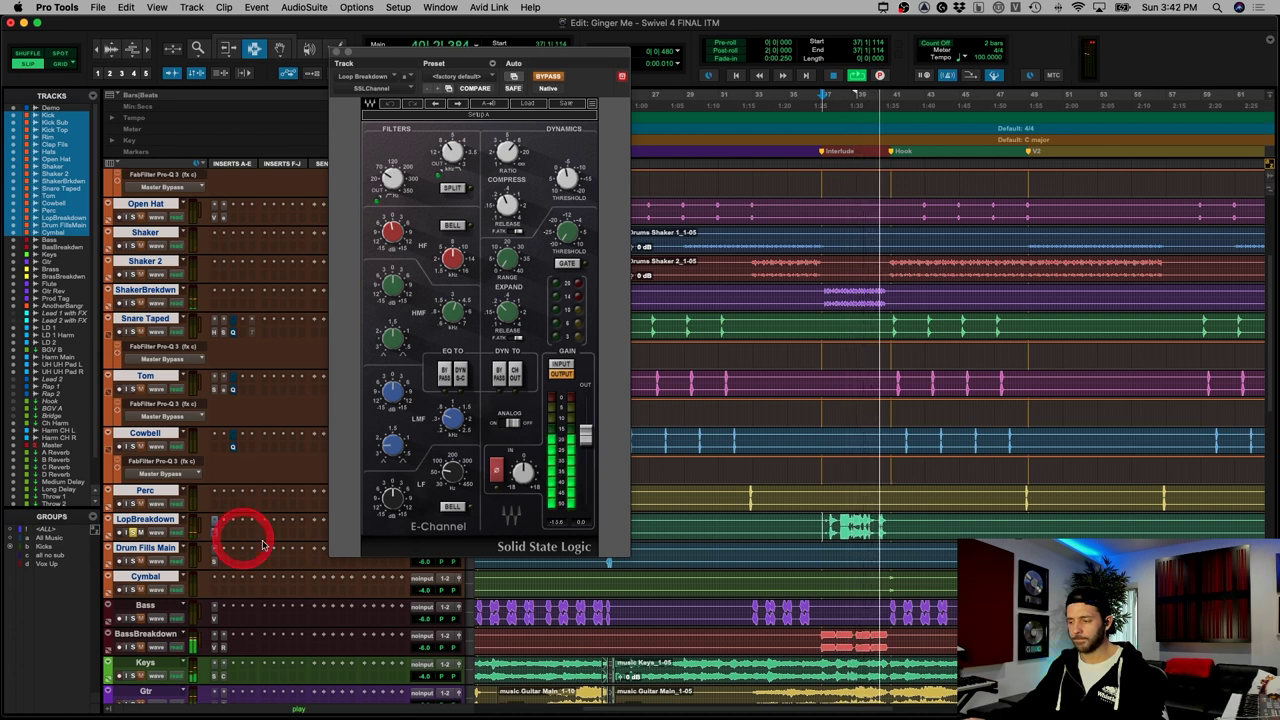
{"action": "left_click", "coordinate": [371, 543]}
{"action": "left_click", "coordinate": [229, 534]}
{"action": "key", "text": "space"}
Step: Replay the LopBreakdown loop from 37|1|114 with its SSLChannel active, close the plug-in and unsolo the track
{"action": "key", "text": "space"}
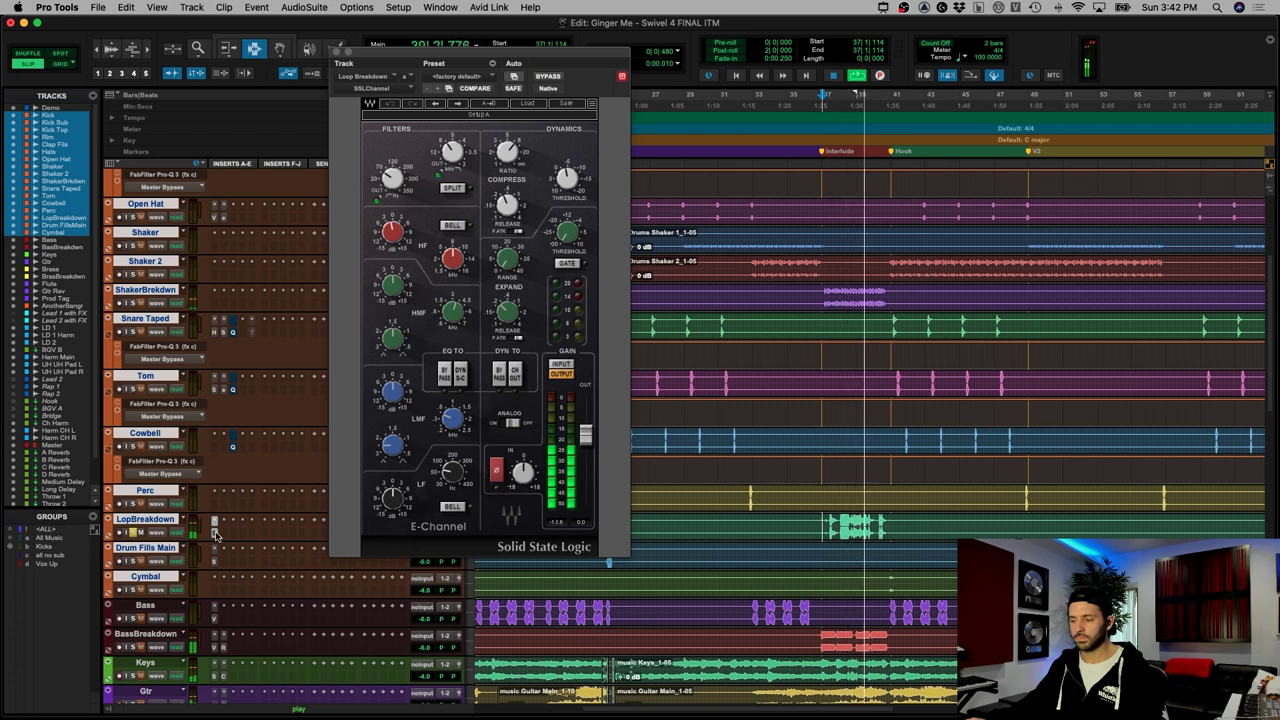
{"action": "left_click", "coordinate": [215, 533]}
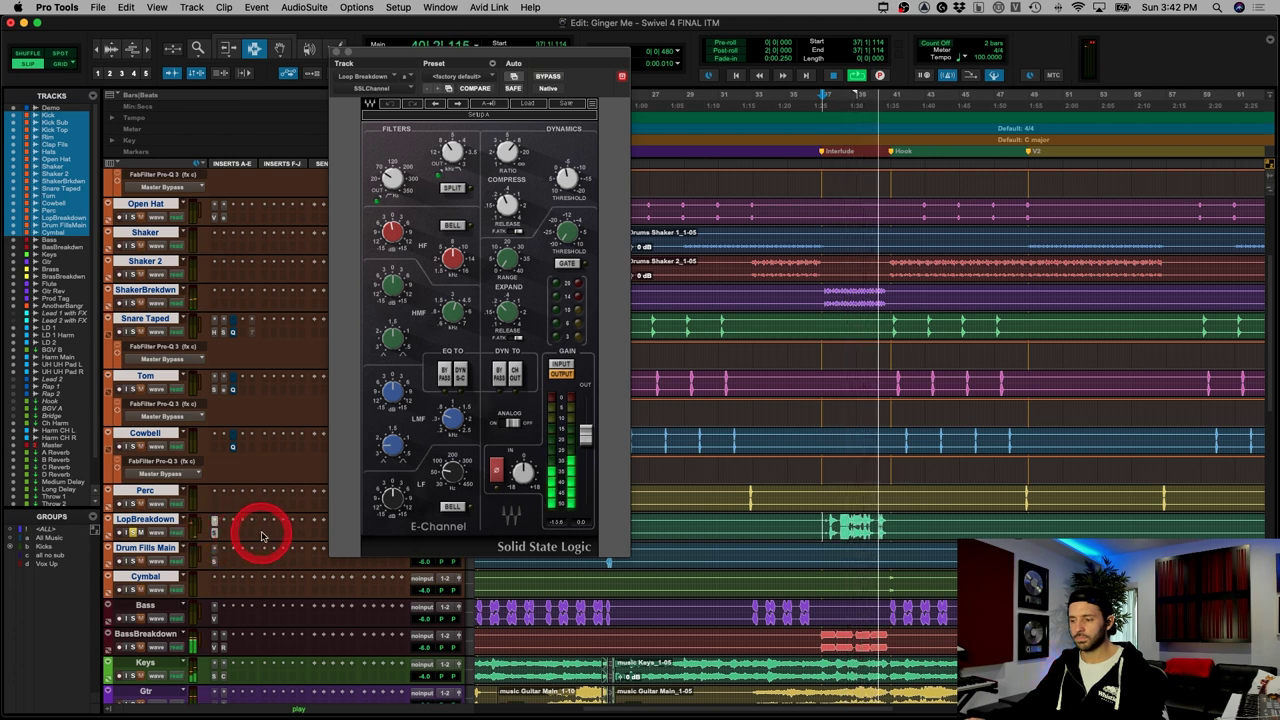
{"action": "key", "text": "space"}
{"action": "left_click", "coordinate": [212, 533]}
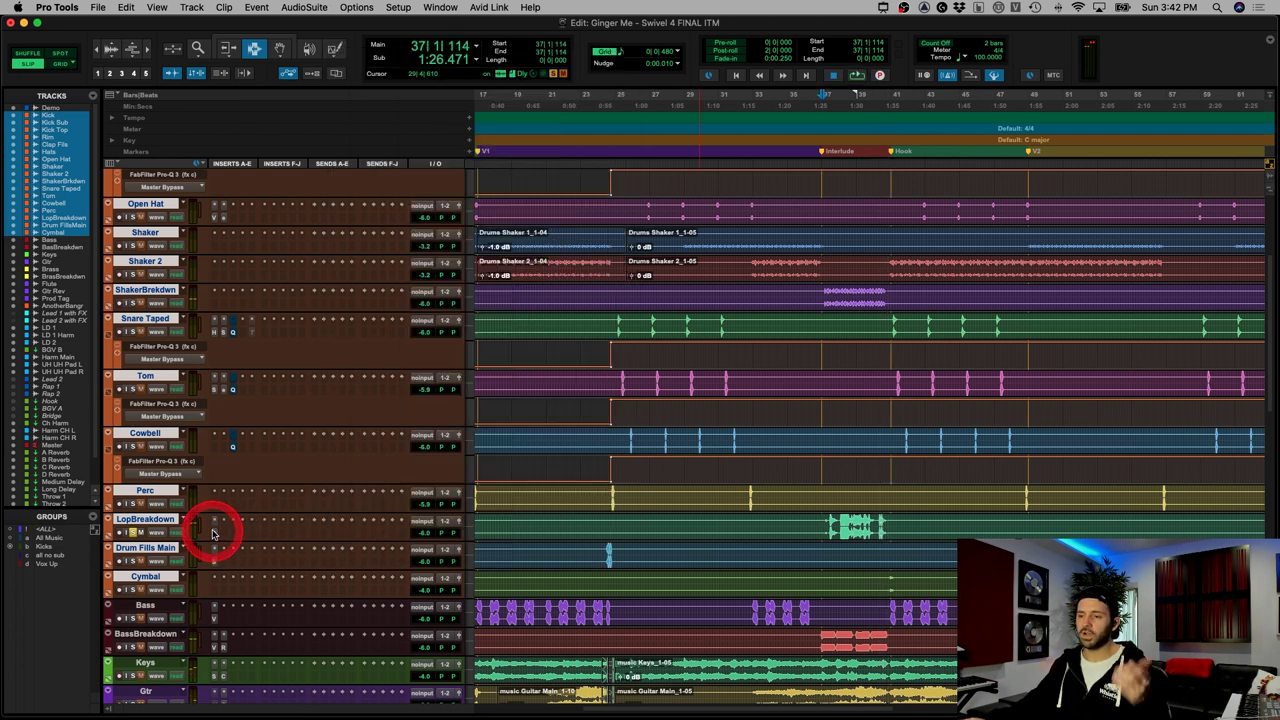
{"action": "left_click", "coordinate": [142, 533]}
{"action": "left_click", "coordinate": [132, 533]}
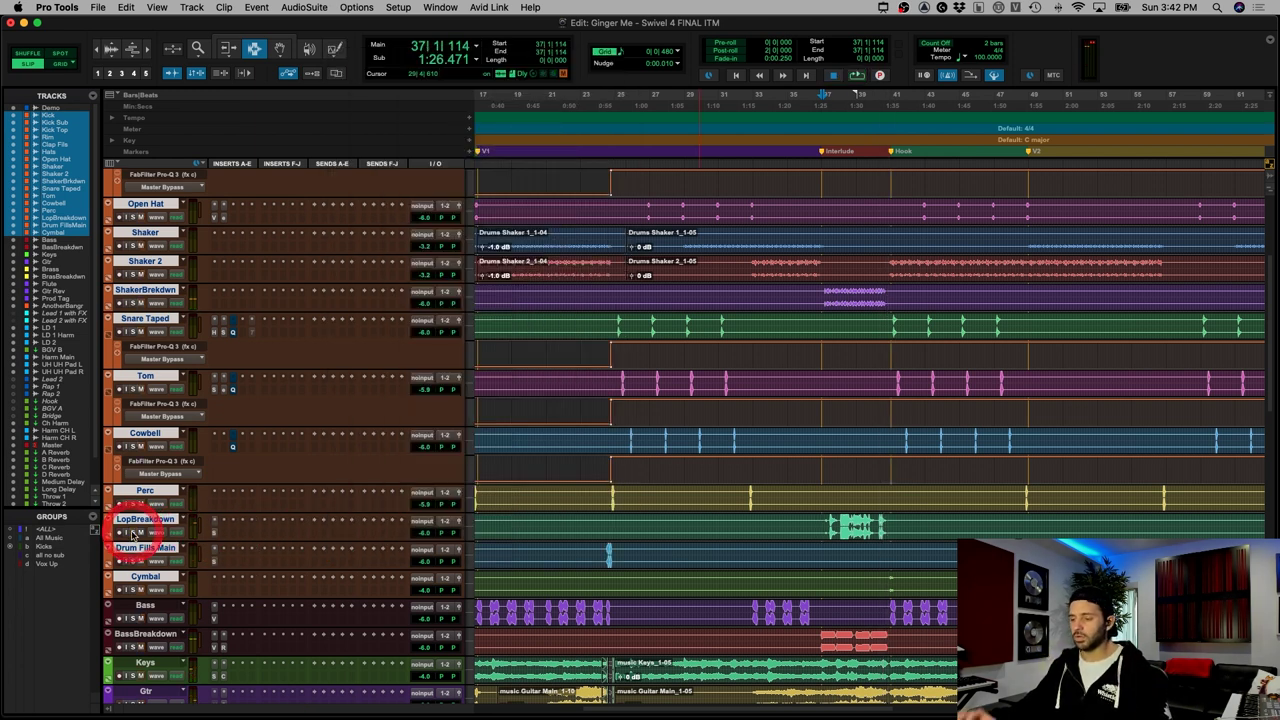
Step: Solo only the Drum Fills Main track and play its first fill from 8|3|012
{"action": "key", "text": "r"}
{"action": "key", "text": "r"}
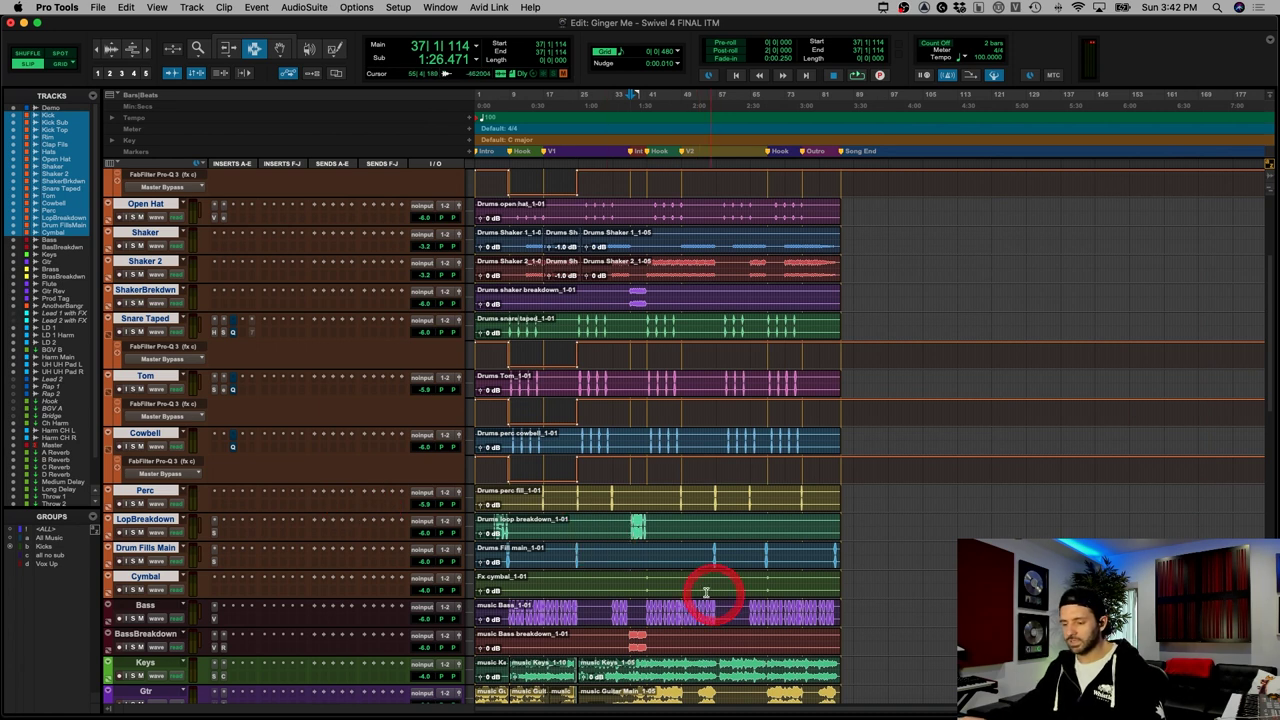
{"action": "left_click", "coordinate": [495, 562]}
{"action": "key", "text": "Tab"}
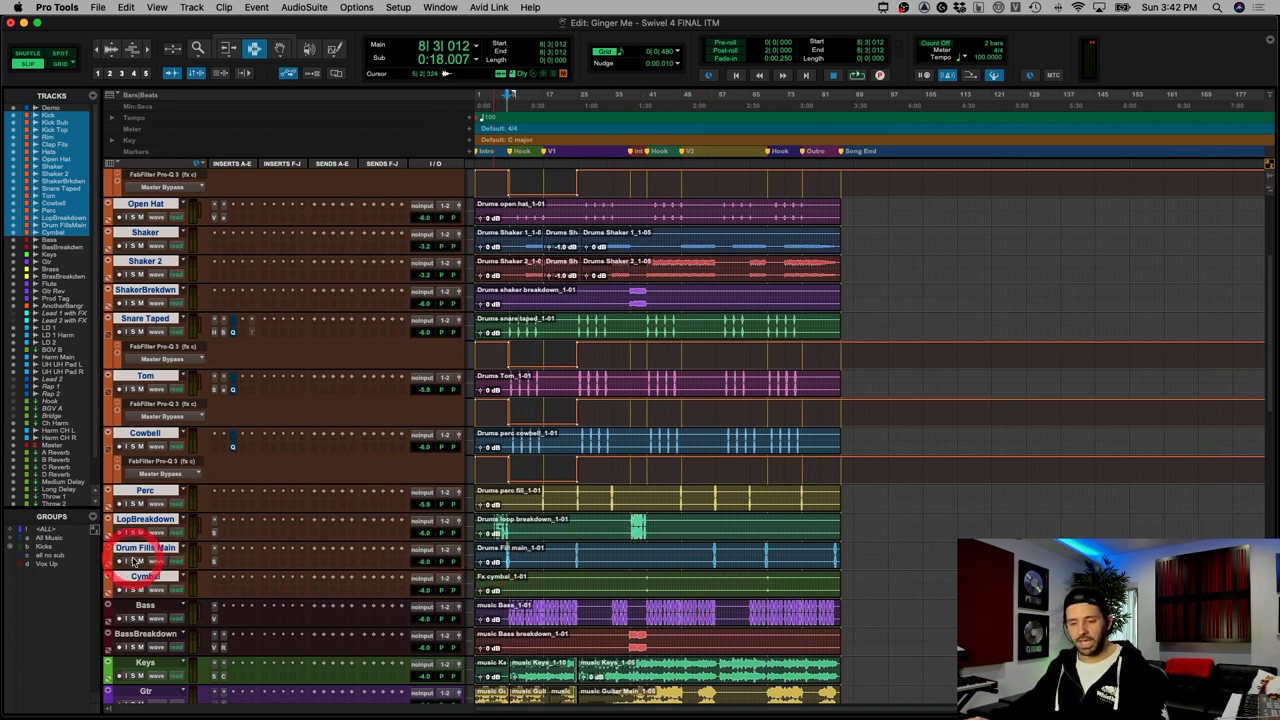
{"action": "left_click", "coordinate": [133, 561]}
{"action": "key", "text": "t"}
{"action": "key", "text": "t"}
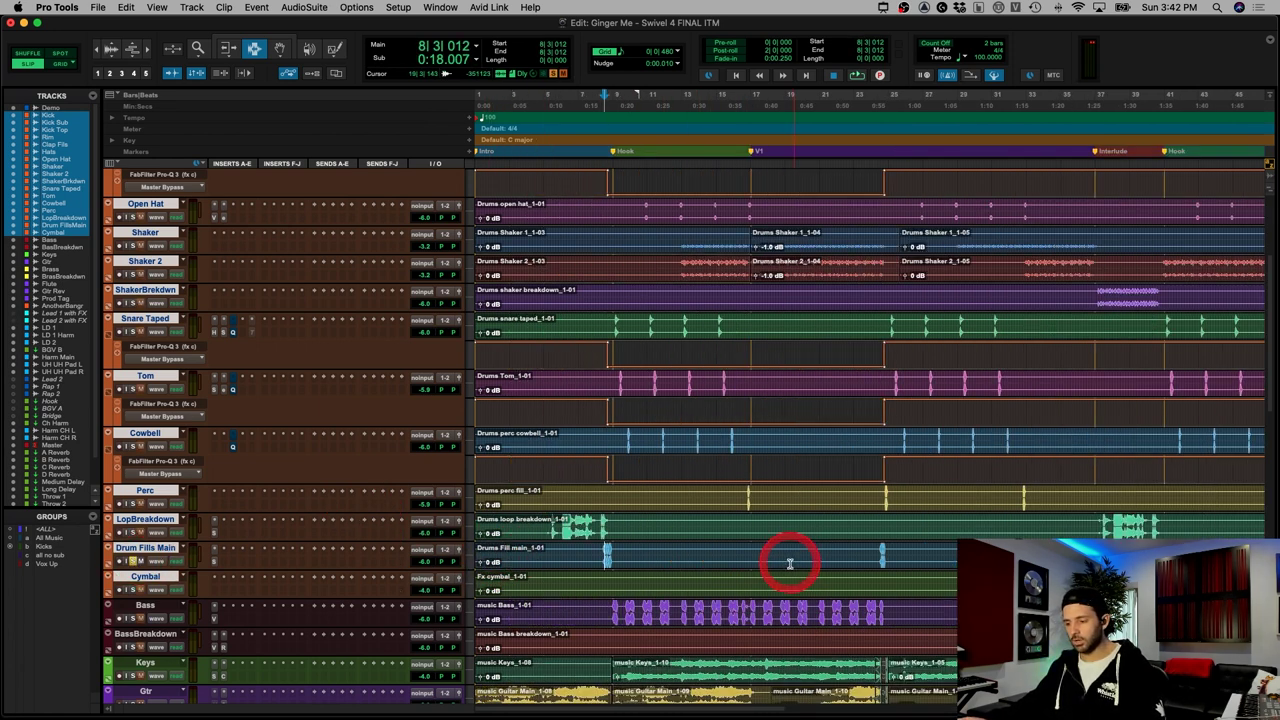
{"action": "key", "text": "super+bracketright"}
{"action": "key", "text": "super+bracketright"}
{"action": "key", "text": "space"}
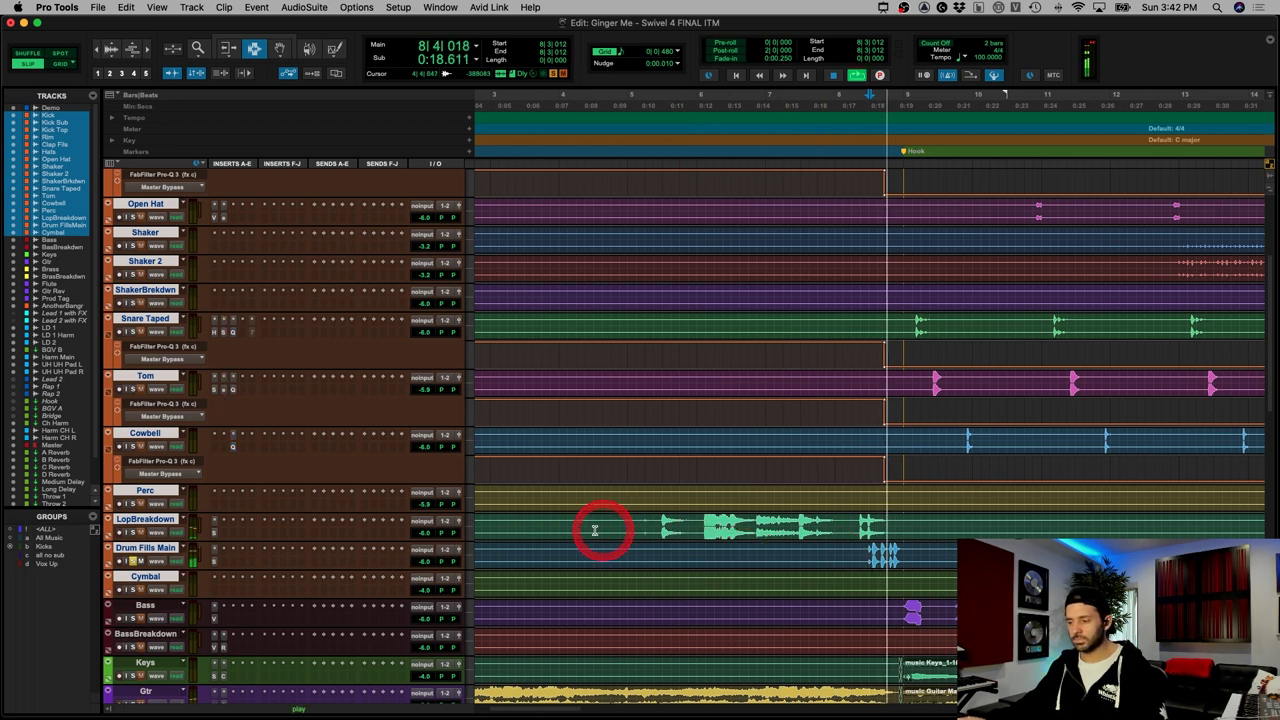
Step: Open the SSLChannel on Drum Fills Main, replay the fill from 8|3|012 with the plug-in bypassed and active, and stop
{"action": "left_click", "coordinate": [214, 562]}
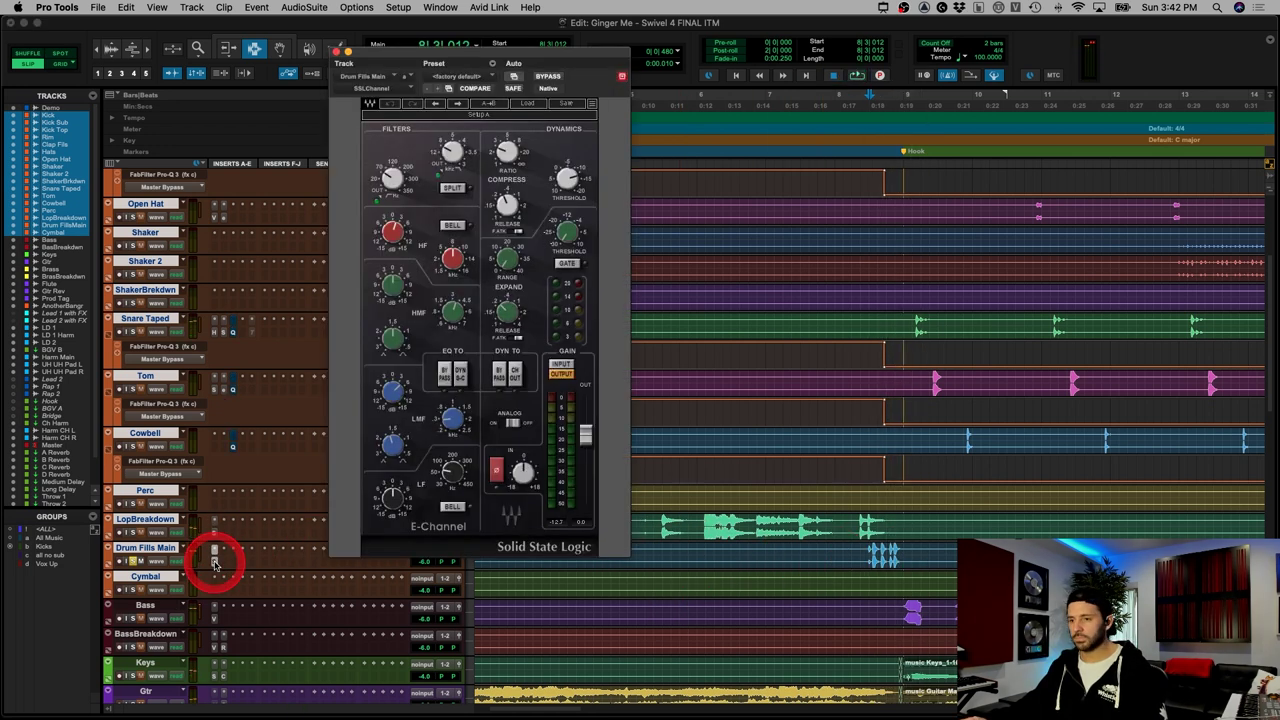
{"action": "key", "text": "space"}
{"action": "left_click", "coordinate": [214, 563], "text": "super"}
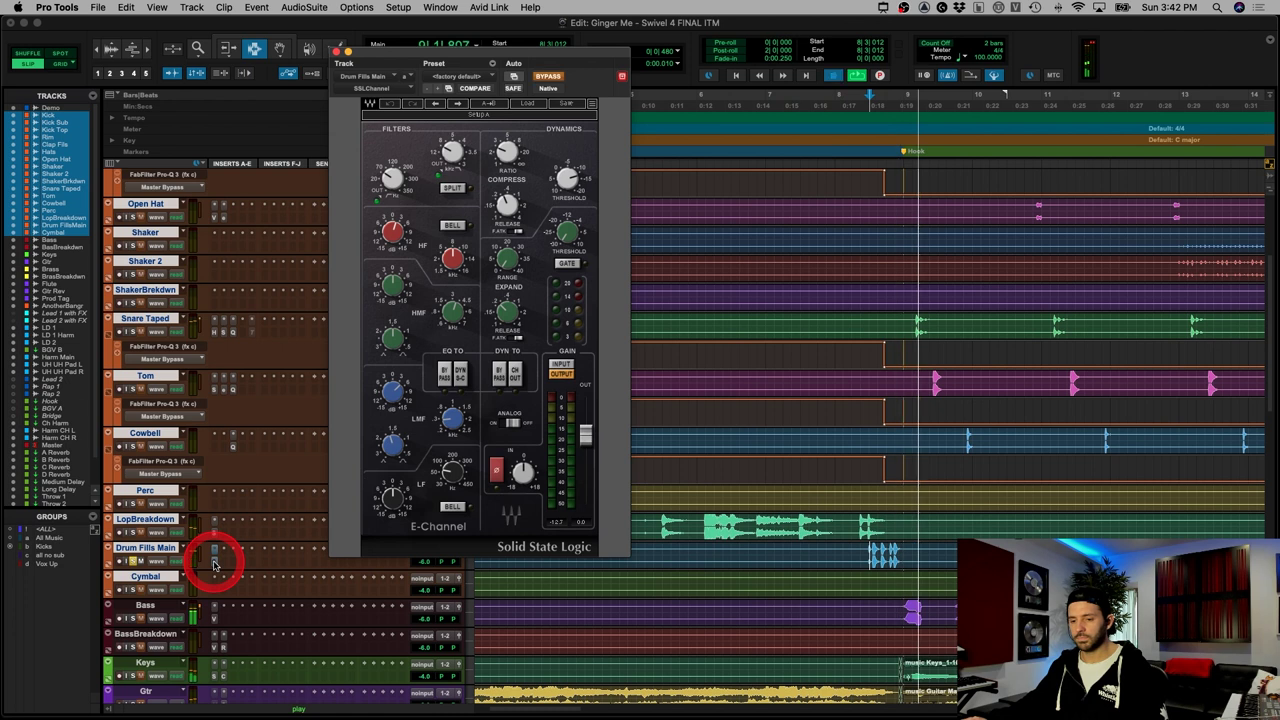
{"action": "left_click", "coordinate": [214, 563], "text": "super"}
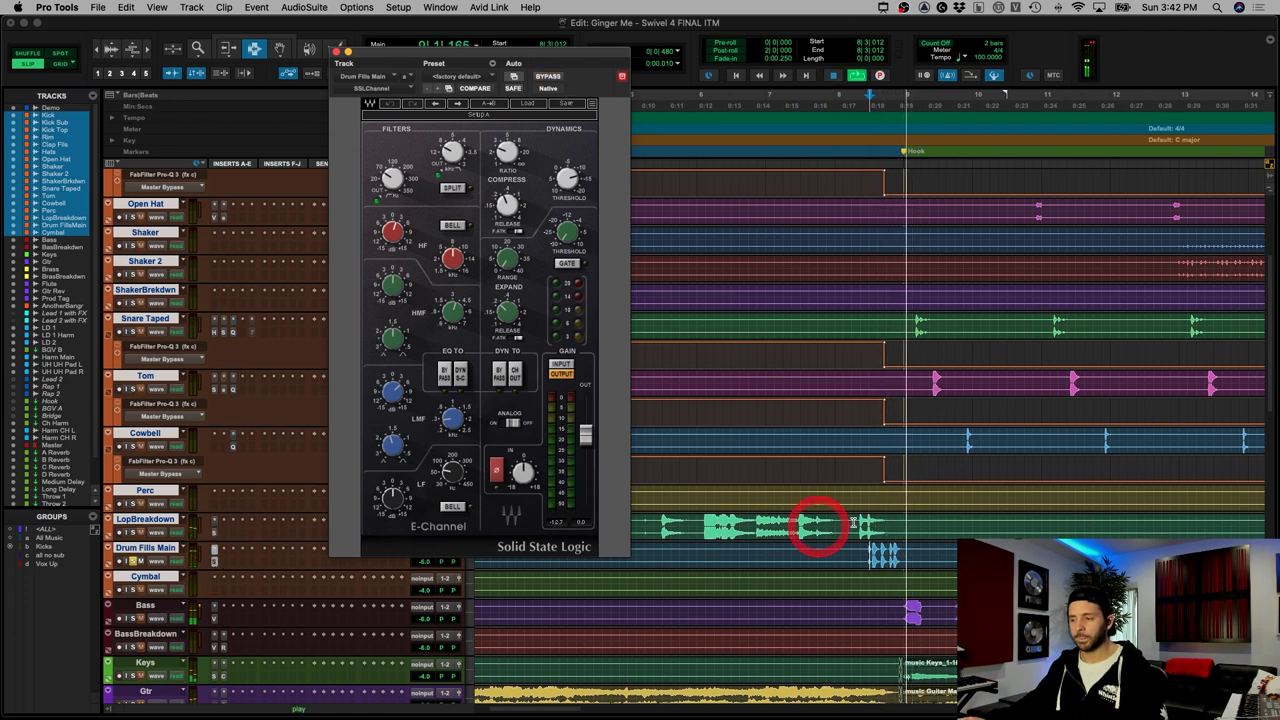
{"action": "key", "text": "space"}
Step: Point out the LopBreakdown and Drum Fills Main waveforms before the first Hook, and close the SSLChannel
{"action": "left_click", "coordinate": [872, 484]}
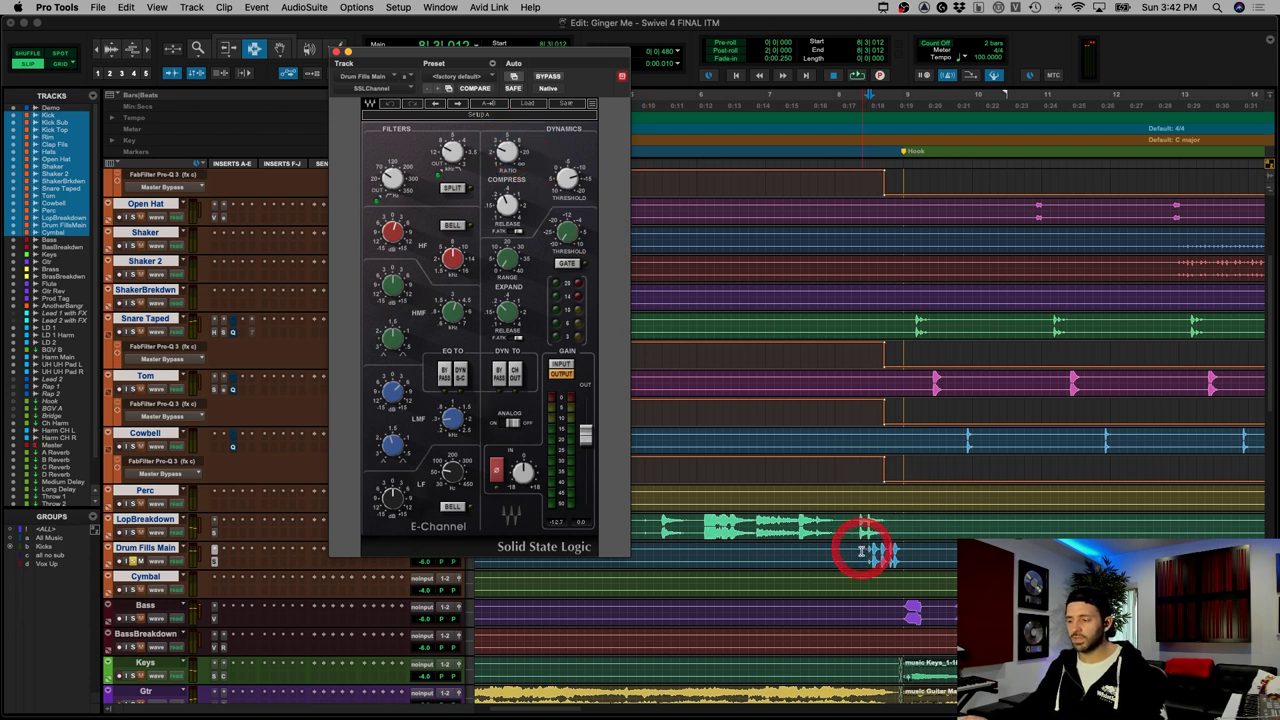
{"action": "left_click", "coordinate": [445, 163]}
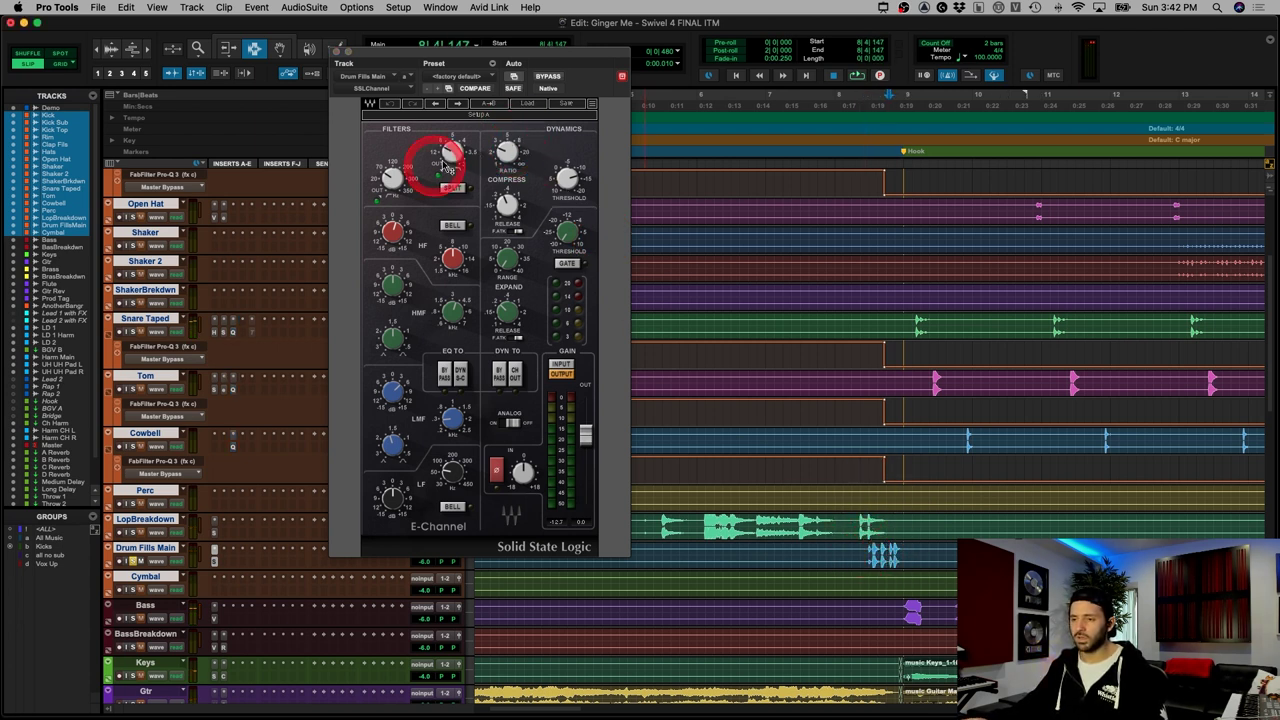
{"action": "left_click_drag", "start_coordinate": [688, 527], "coordinate": [857, 526]}
{"action": "left_click", "coordinate": [856, 554]}
{"action": "key", "text": "r"}
{"action": "key", "text": "r"}
{"action": "left_click", "coordinate": [205, 585]}
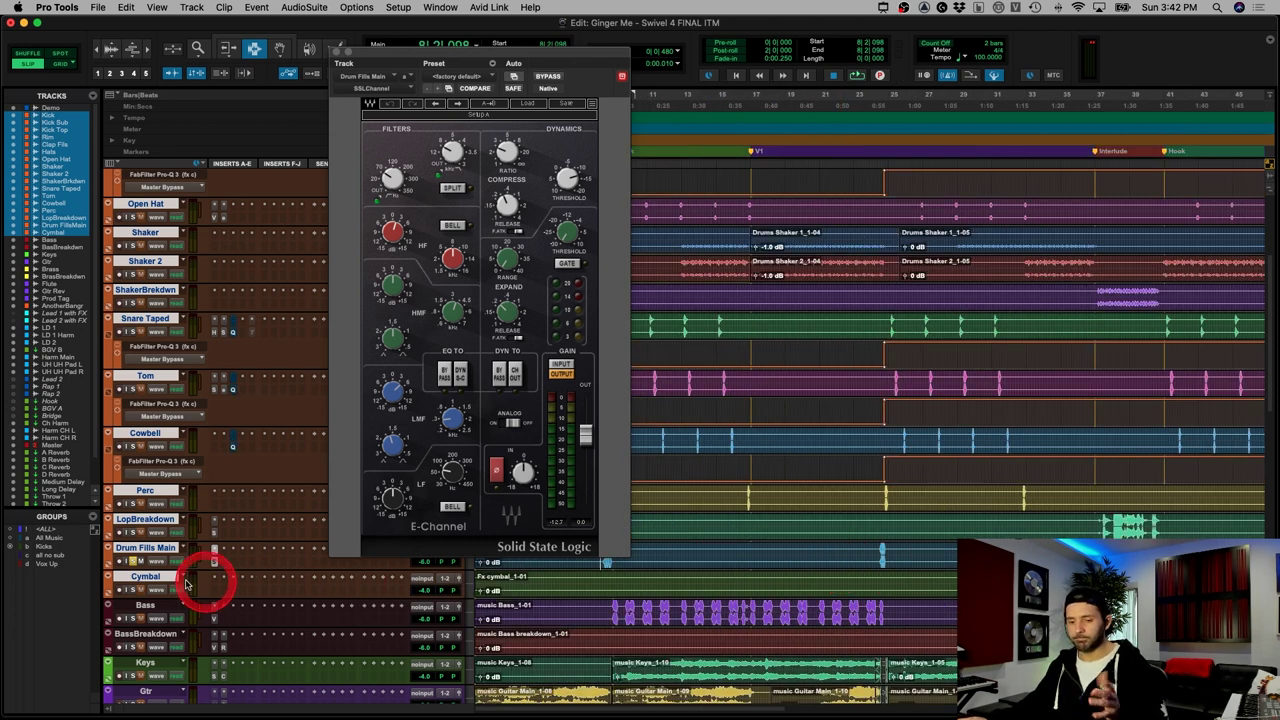
{"action": "left_click", "coordinate": [215, 562]}
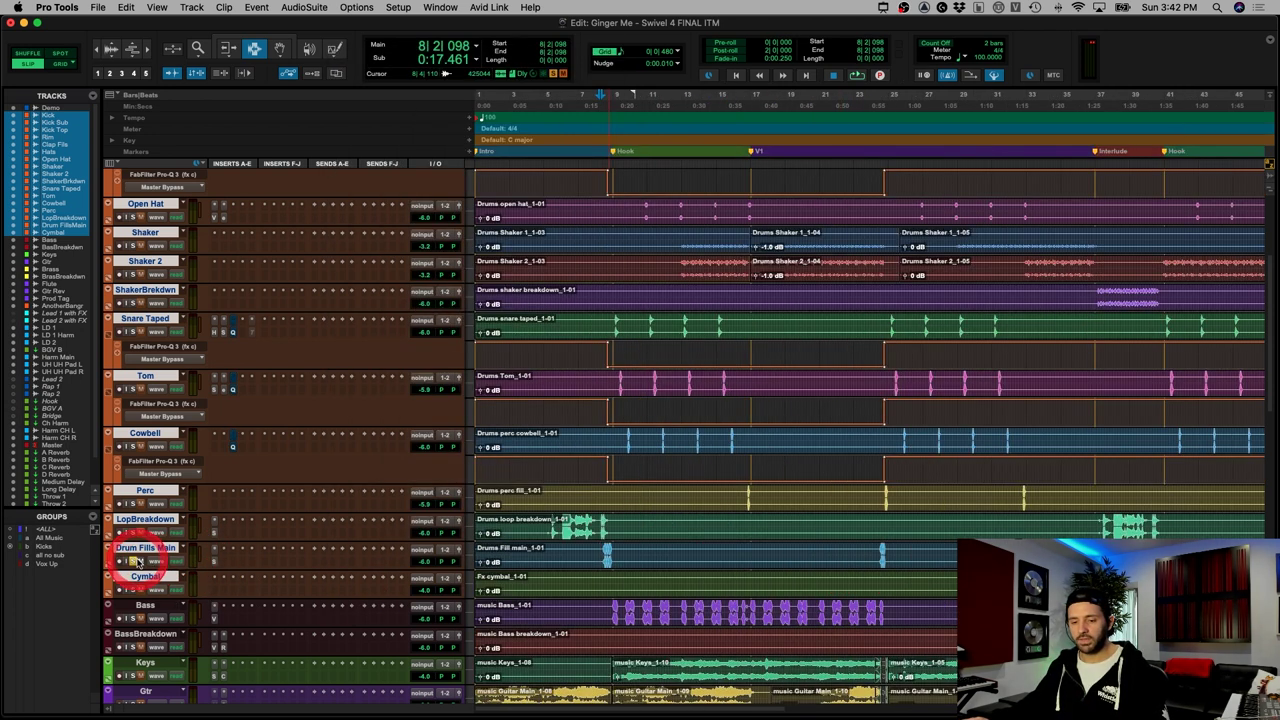
Step: Solo only the Cymbal track, play its hit at the second Hook from 40|4|612, and stop
{"action": "left_click", "coordinate": [137, 590]}
{"action": "left_click", "coordinate": [686, 586]}
{"action": "left_click", "coordinate": [777, 586]}
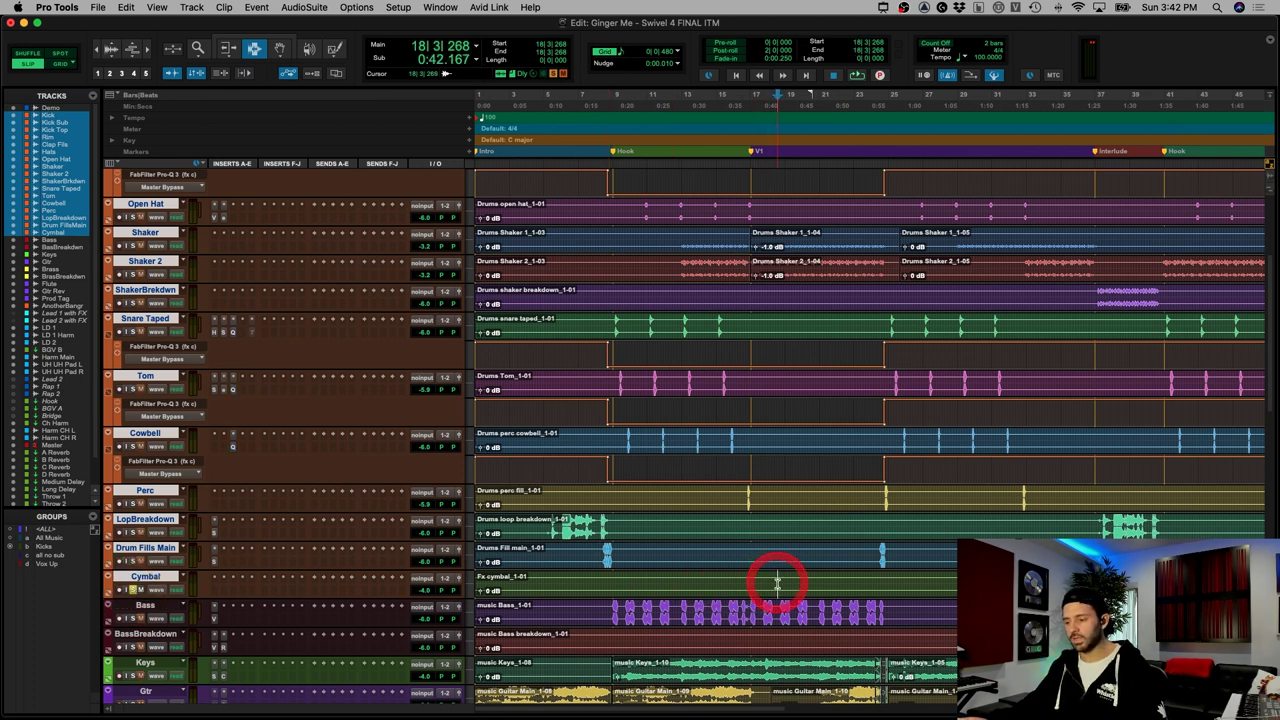
{"action": "key", "text": "super+bracketleft"}
{"action": "key", "text": "super+bracketright"}
{"action": "key", "text": "super+bracketright"}
{"action": "key", "text": "super+bracketright"}
{"action": "key", "text": "super+bracketright"}
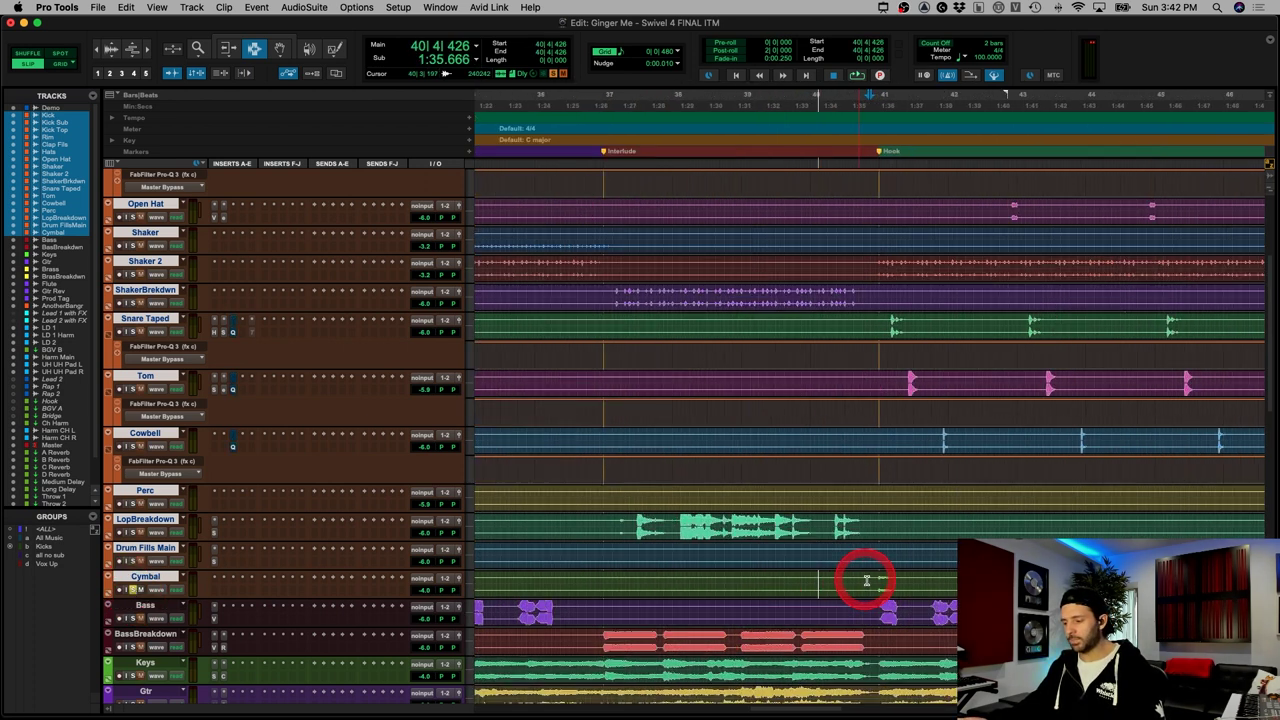
{"action": "left_click", "coordinate": [876, 584]}
{"action": "key", "text": "space"}
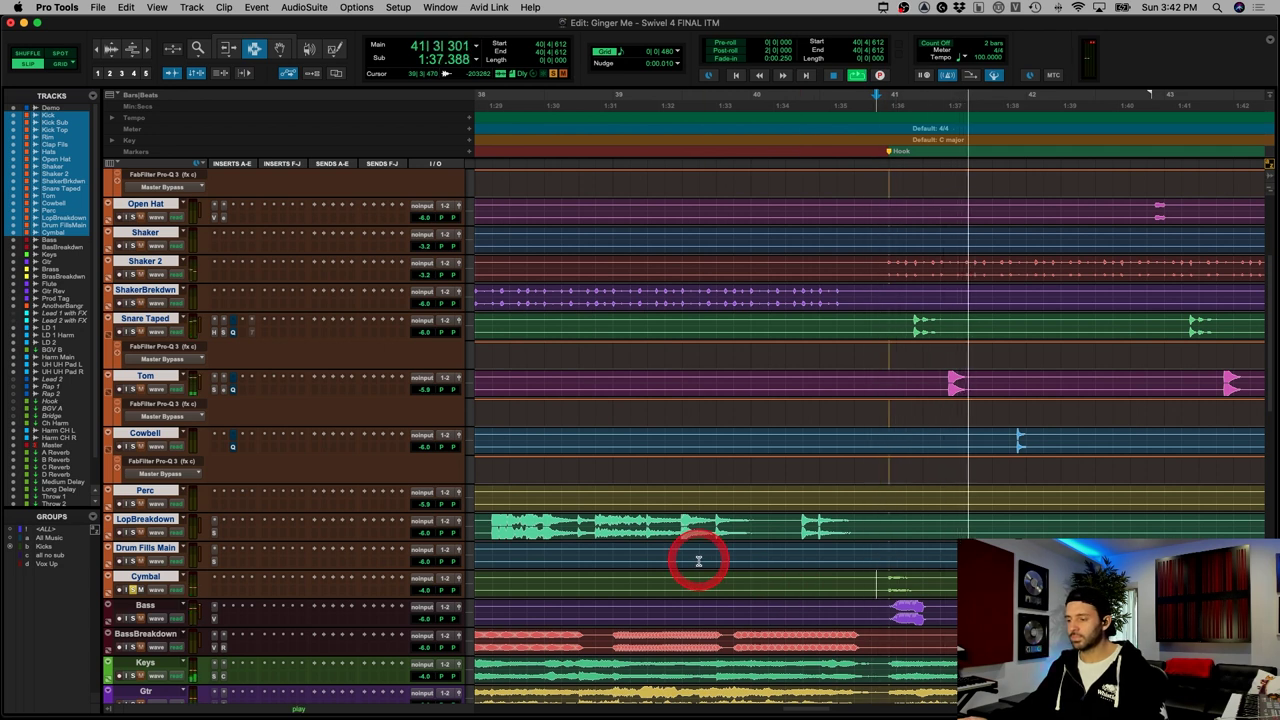
{"action": "key", "text": "space"}
Step: Highlight the Cymbal track from 40|3|197 to 69|1|727 and the Kick to Hats tracks from 41|1|060 to 46|1|774
{"action": "key", "text": "super+bracketleft"}
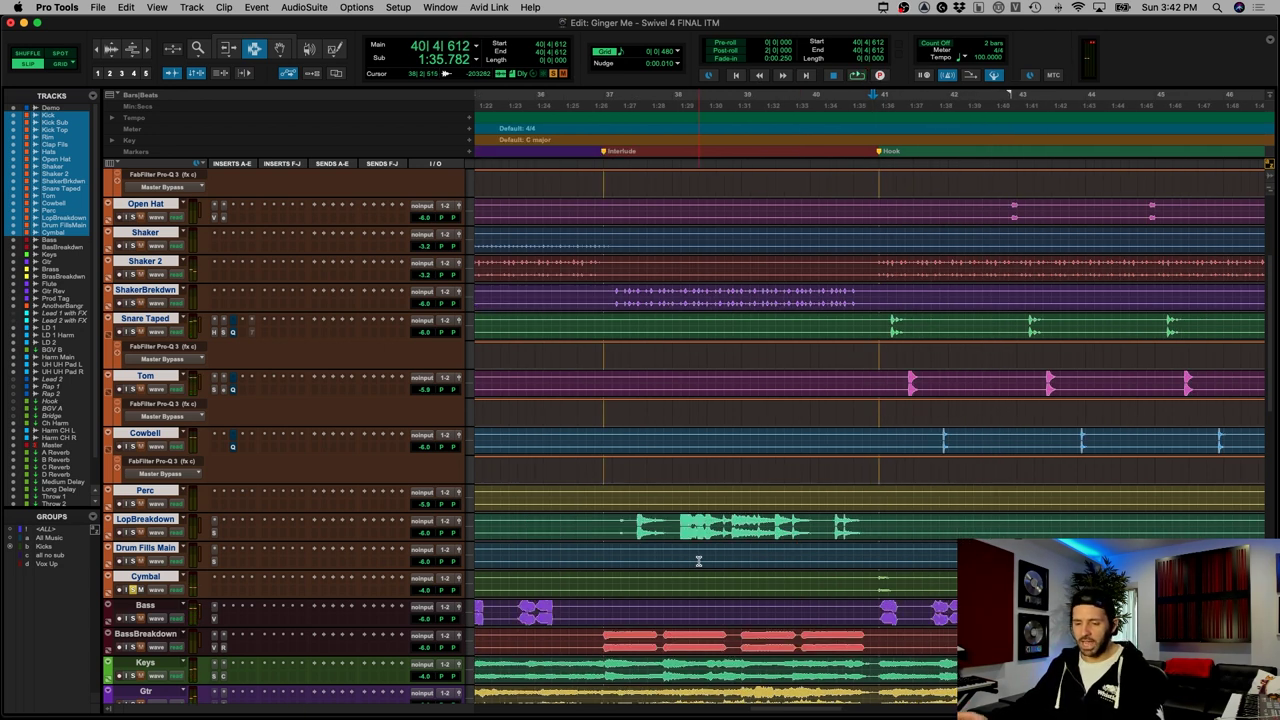
{"action": "key", "text": "super+bracketleft"}
{"action": "key", "text": "super+bracketleft"}
{"action": "key", "text": "super+bracketleft"}
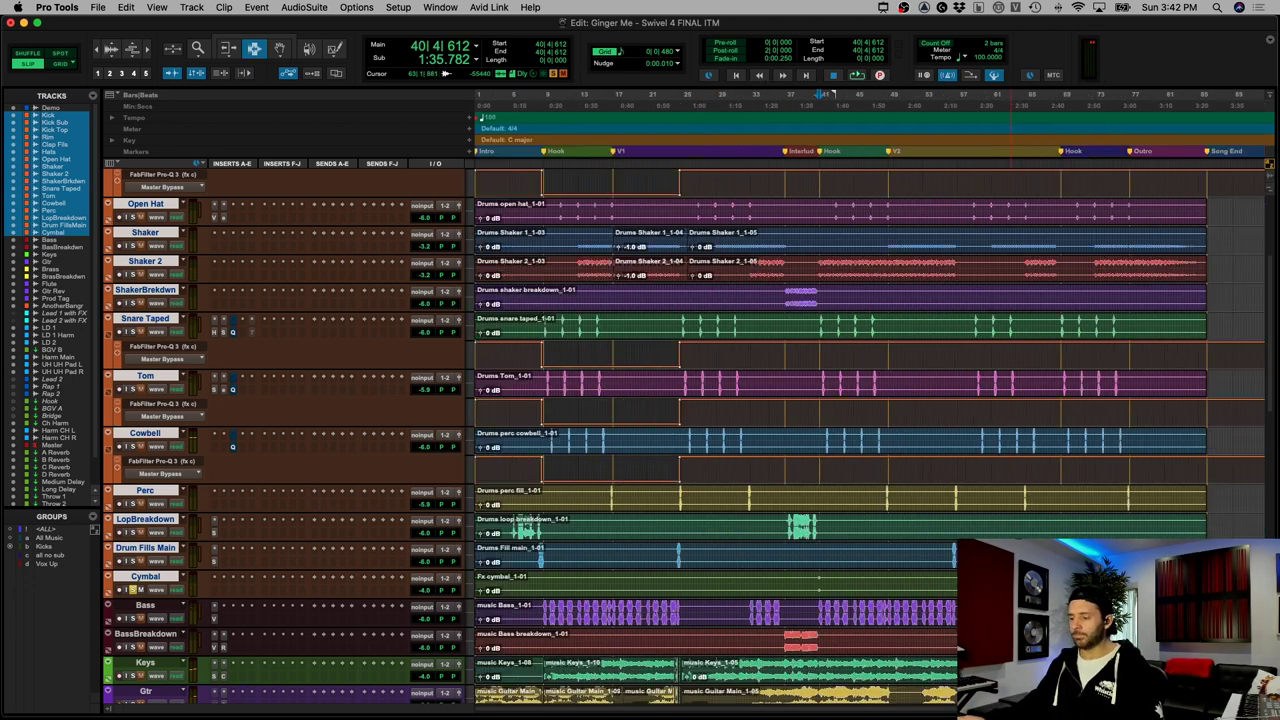
{"action": "left_click_drag", "start_coordinate": [816, 581], "coordinate": [1100, 581]}
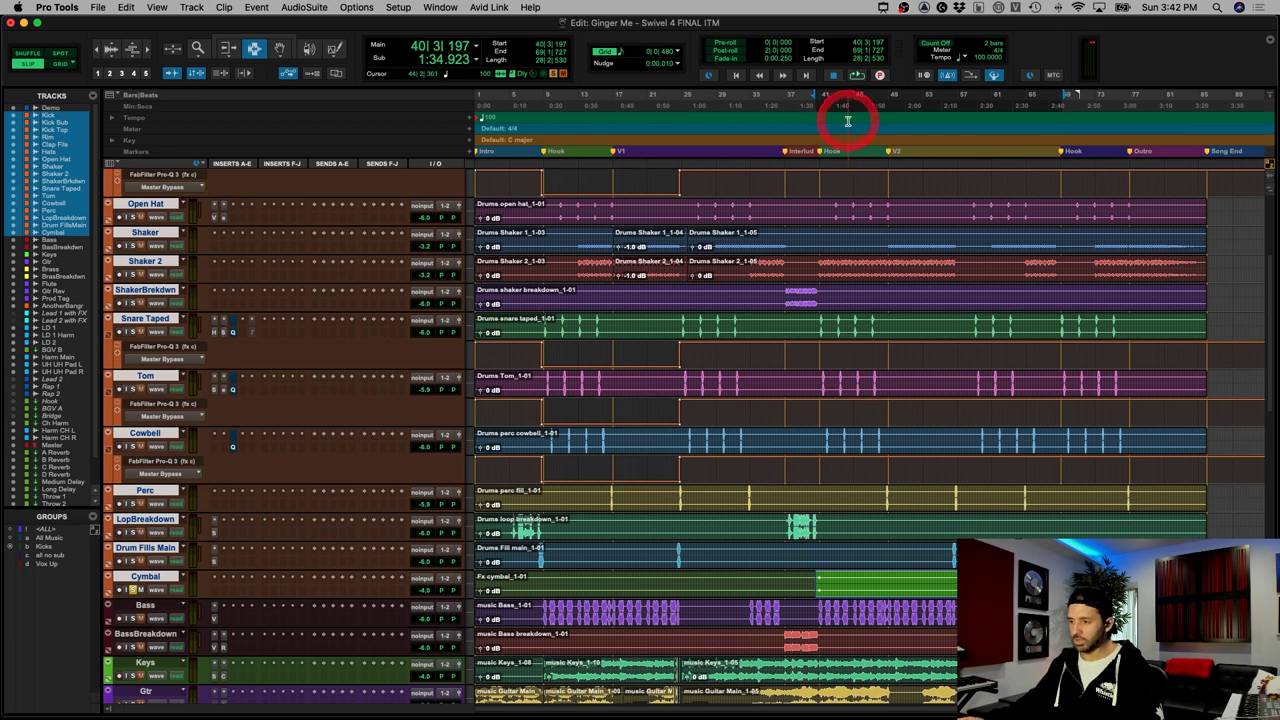
{"action": "left_click_drag", "start_coordinate": [819, 172], "coordinate": [864, 151]}
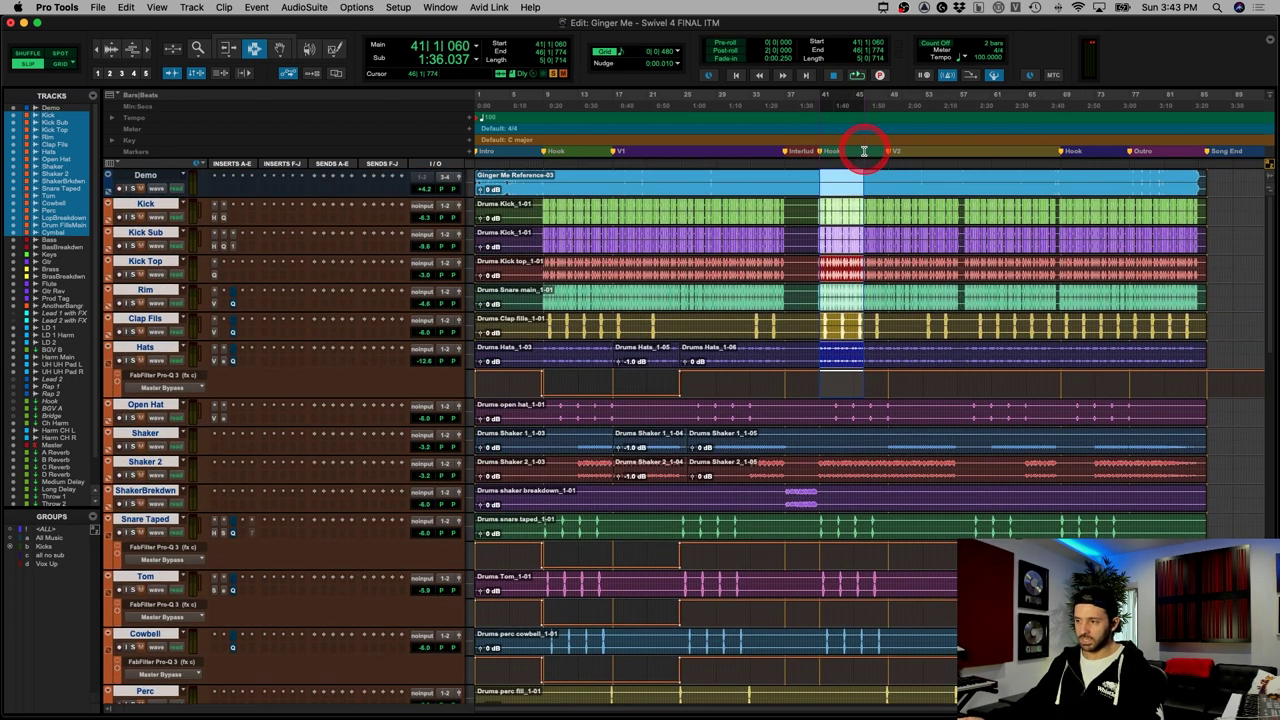
{"action": "left_click", "coordinate": [835, 418]}
{"action": "scroll", "coordinate": [837, 416], "scroll_direction": "down", "scroll_amount": 5}
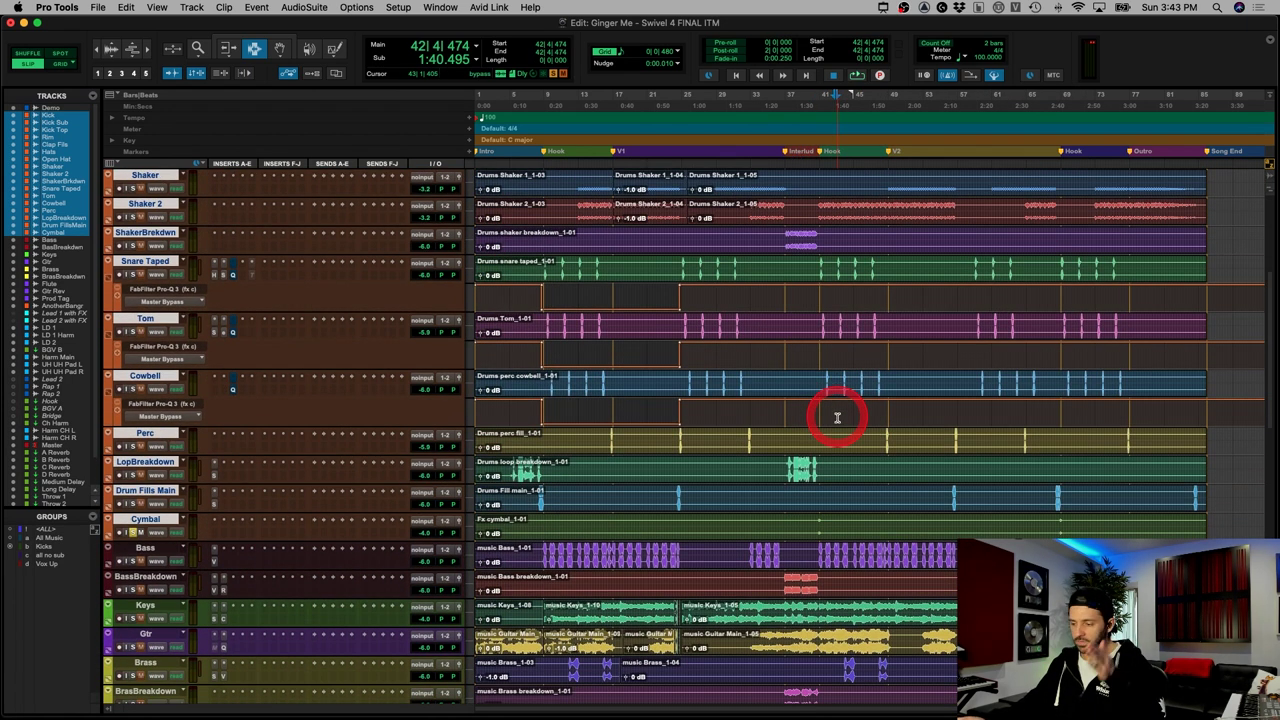
Step: Unsolo Cymbal, solo the Bass track, play it from 8|4|630 at the first Hook, and stop
{"action": "left_click", "coordinate": [112, 526]}
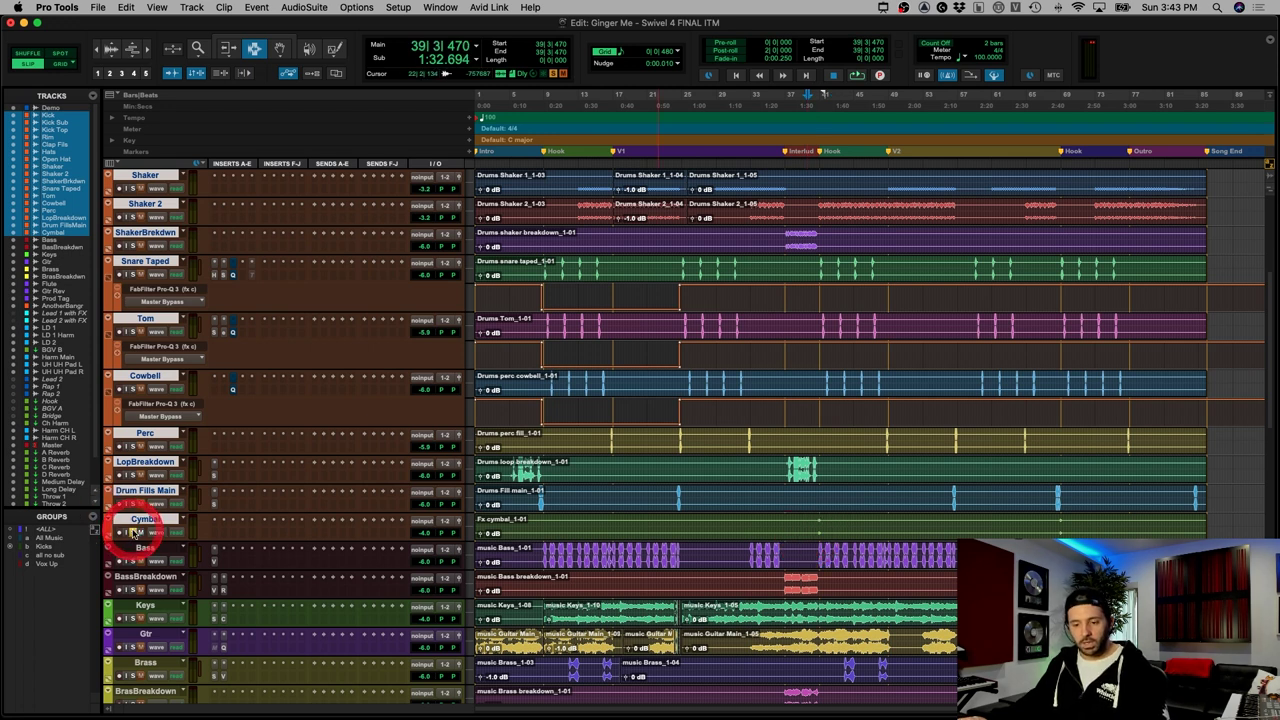
{"action": "left_click", "coordinate": [138, 558]}
{"action": "left_click", "coordinate": [553, 556]}
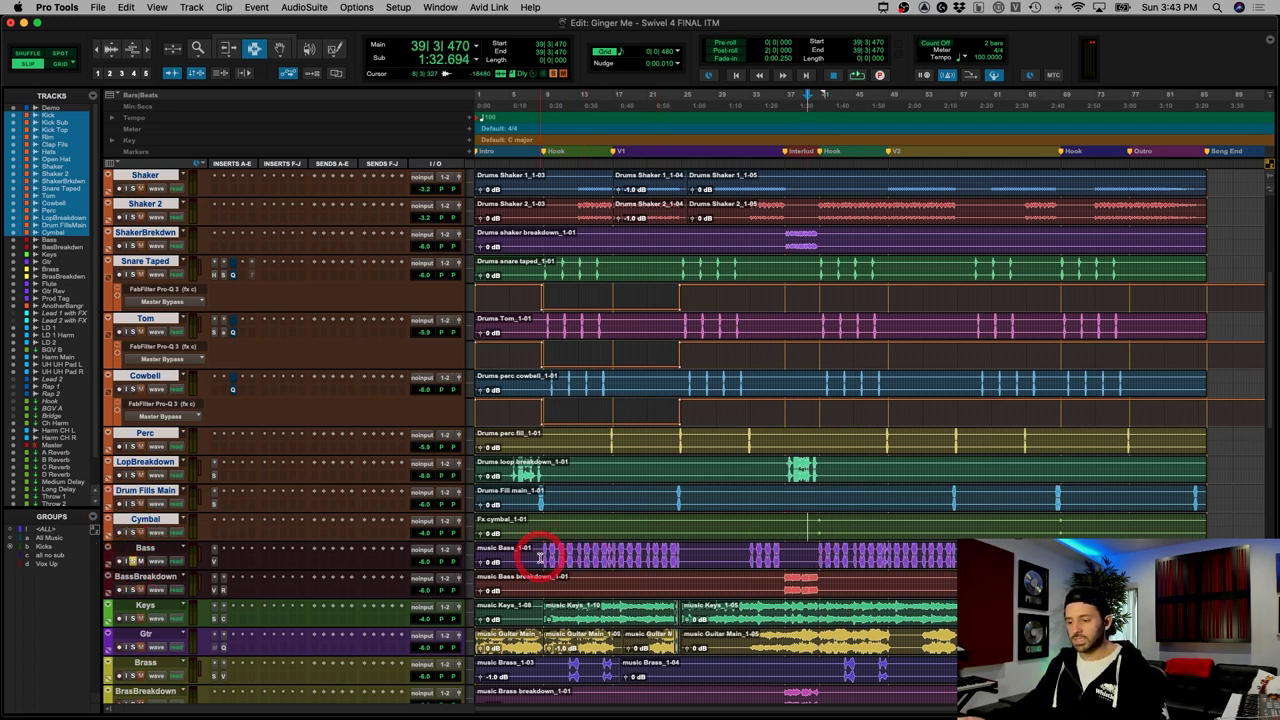
{"action": "key", "text": "t"}
{"action": "key", "text": "t"}
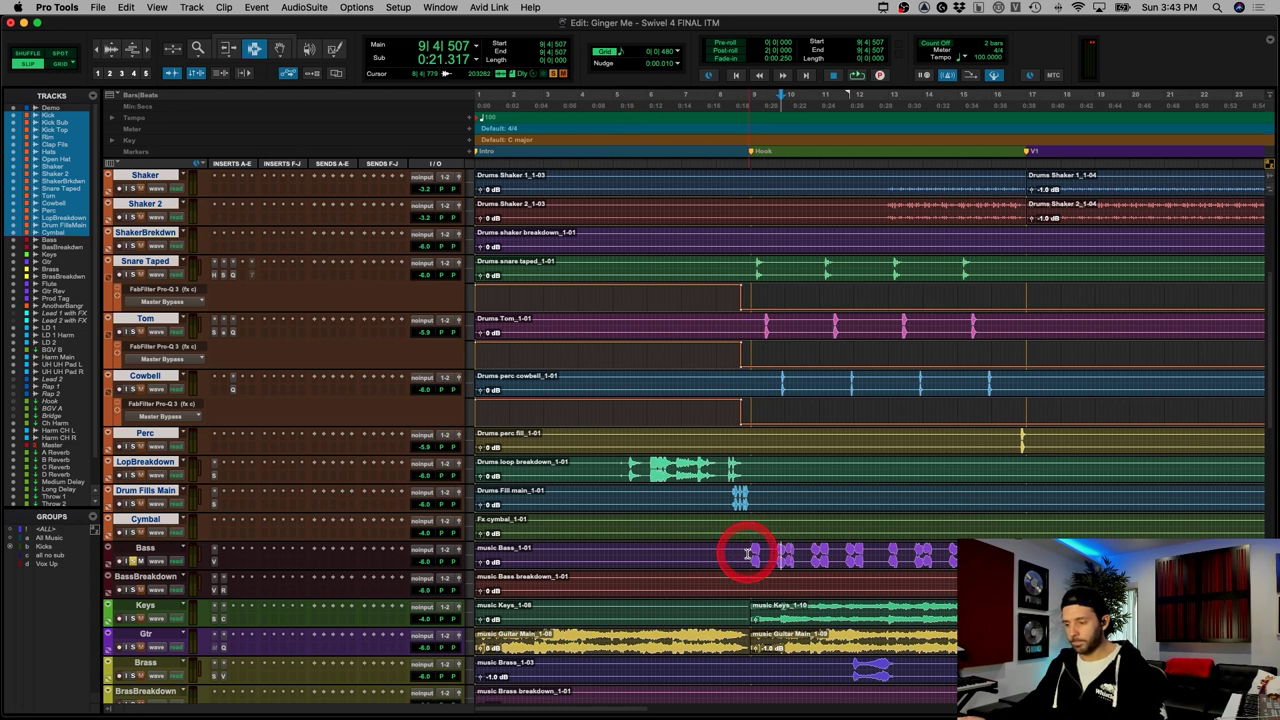
{"action": "key", "text": "space"}
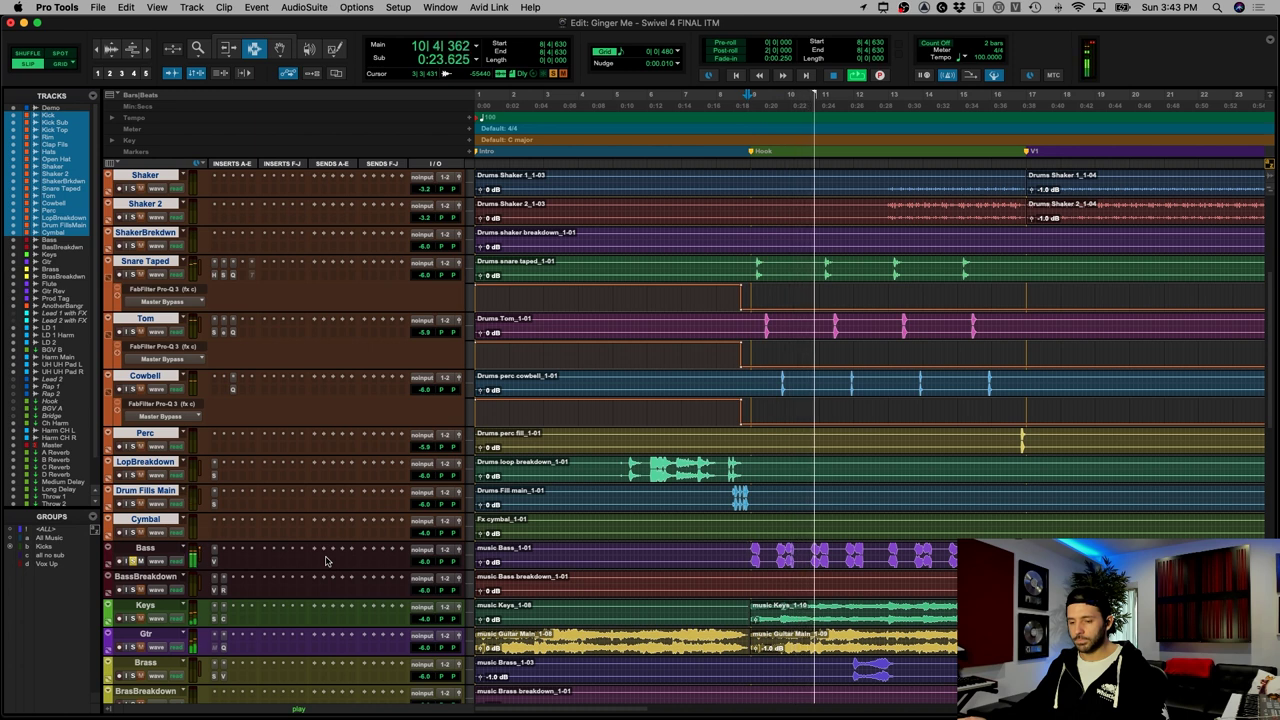
{"action": "left_click", "coordinate": [160, 568]}
{"action": "key", "text": "space"}
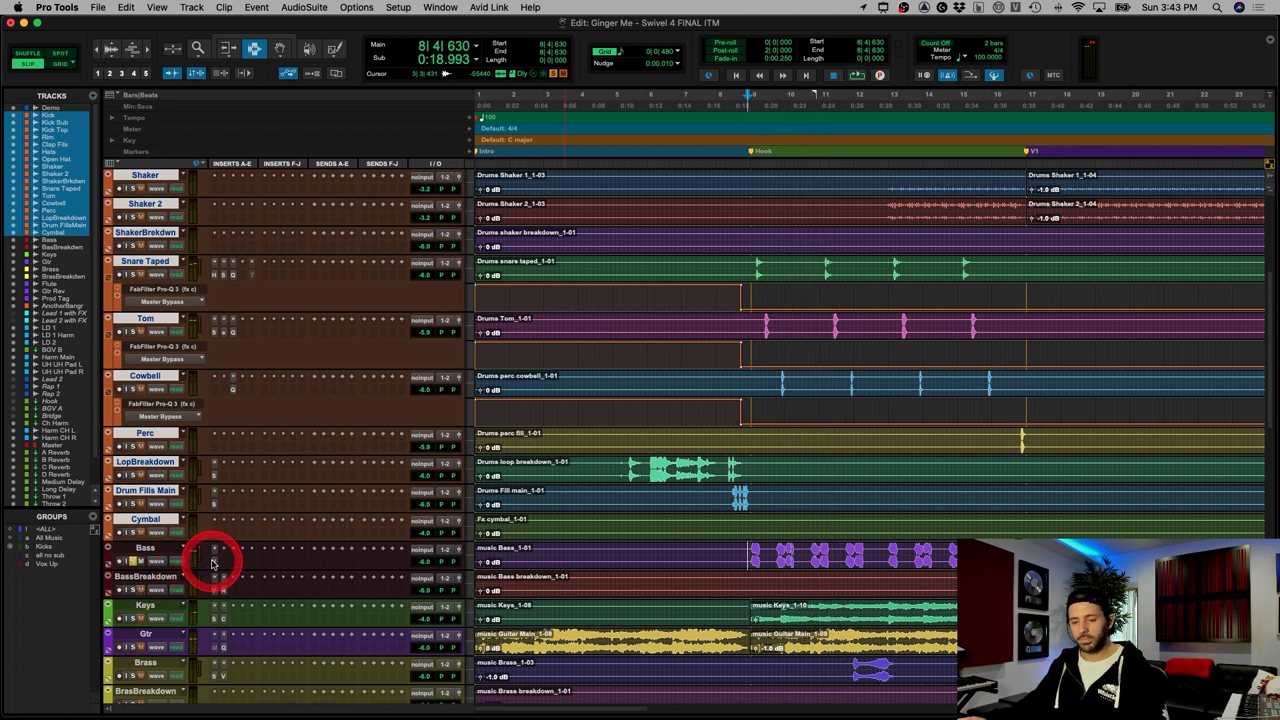
Step: Open the Virtual Mix Rack on the Bass track and examine the Custom Series Lift's High Lift and Low Lift settings
{"action": "left_click", "coordinate": [213, 563]}
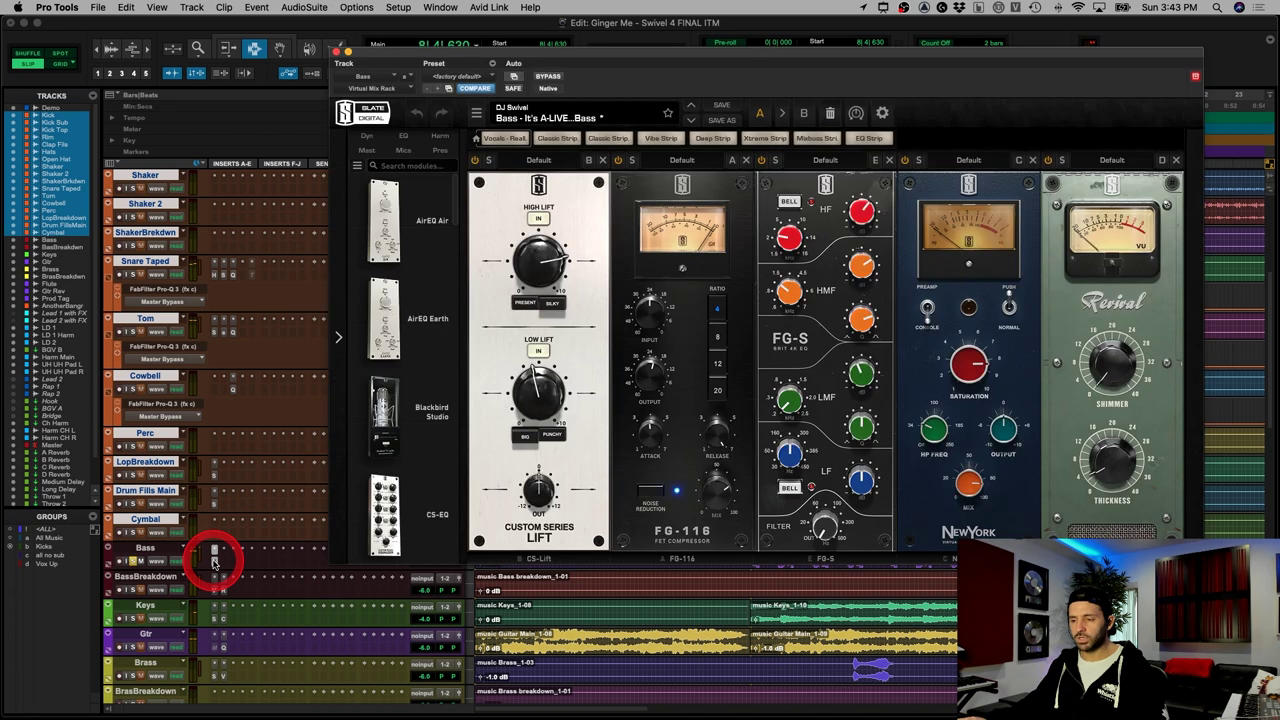
{"action": "left_click", "coordinate": [337, 443]}
{"action": "left_click", "coordinate": [563, 250]}
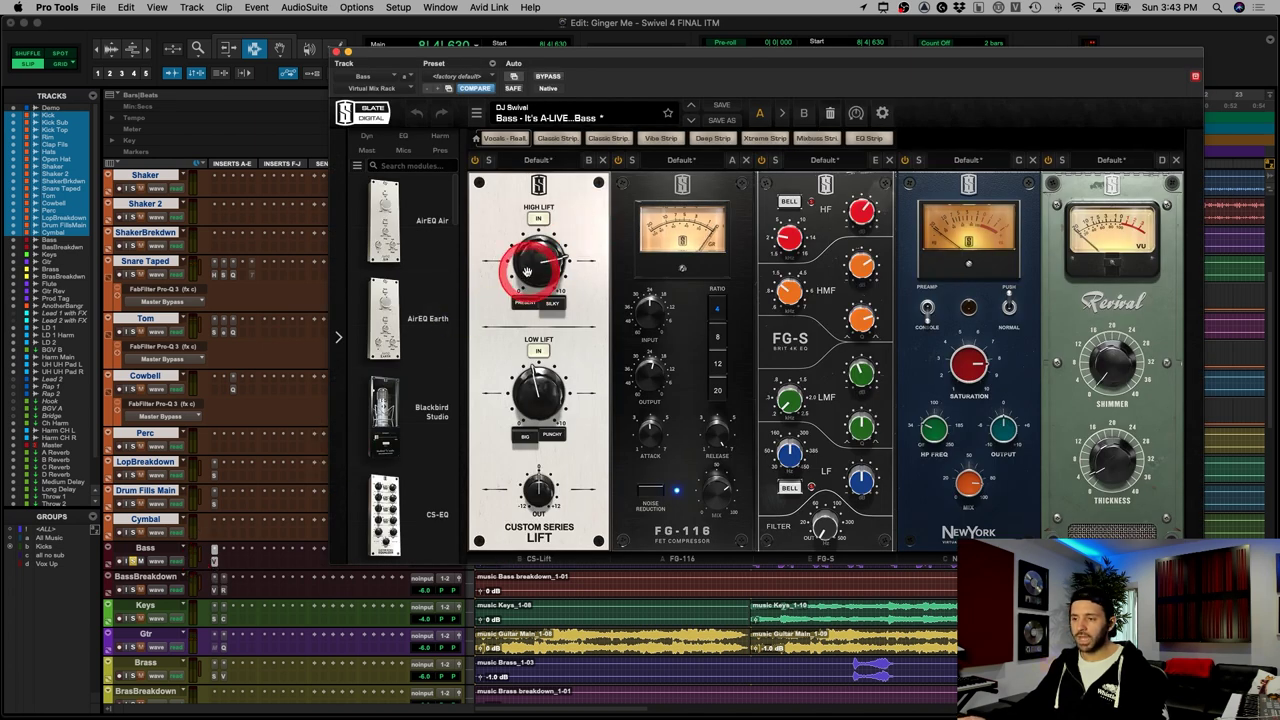
{"action": "left_click_drag", "start_coordinate": [525, 412], "coordinate": [537, 376]}
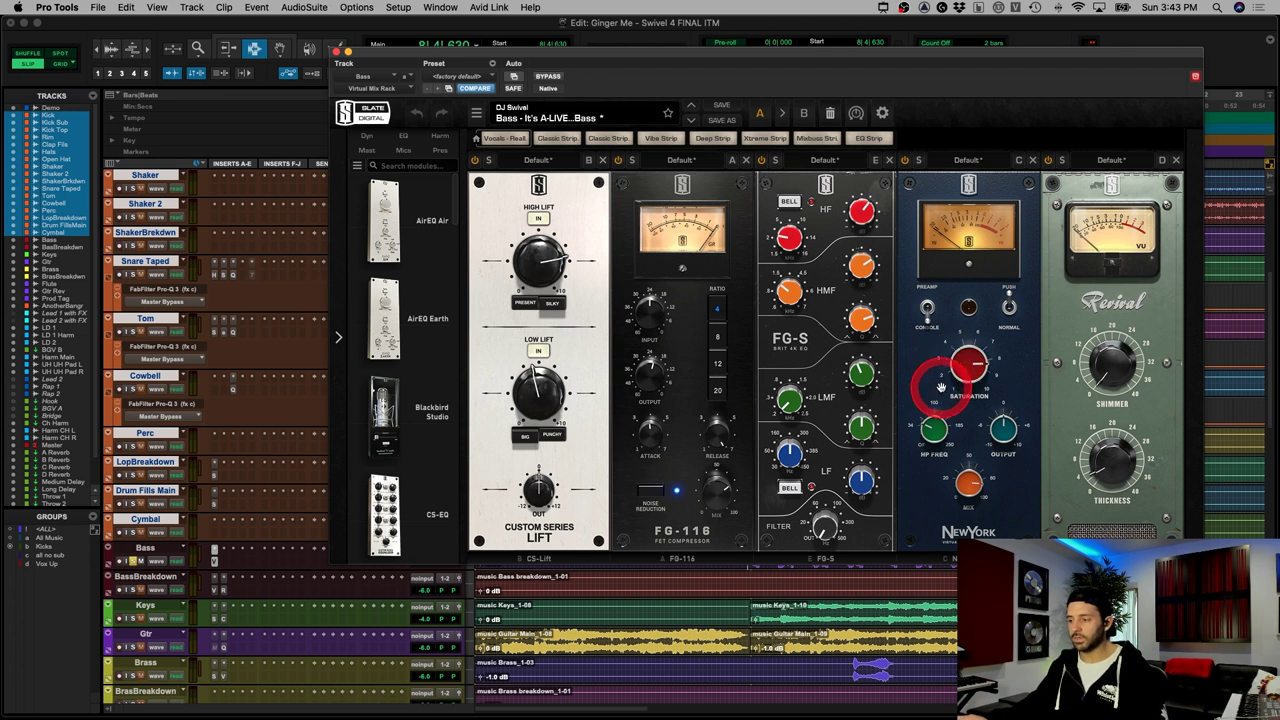
Step: Play the soloed Bass track at the first Hook and compare its Virtual Mix Rack insert bypassed and active
{"action": "left_click_drag", "start_coordinate": [543, 77], "coordinate": [422, 46]}
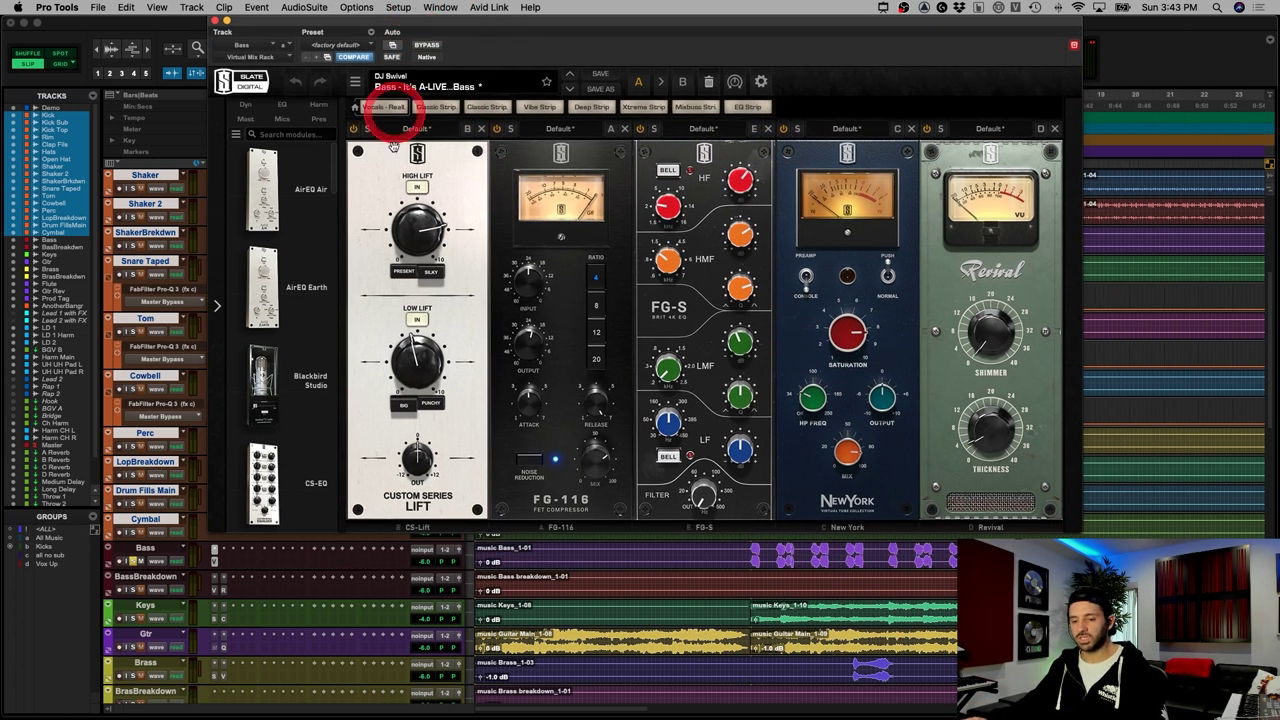
{"action": "left_click", "coordinate": [213, 562], "text": "super"}
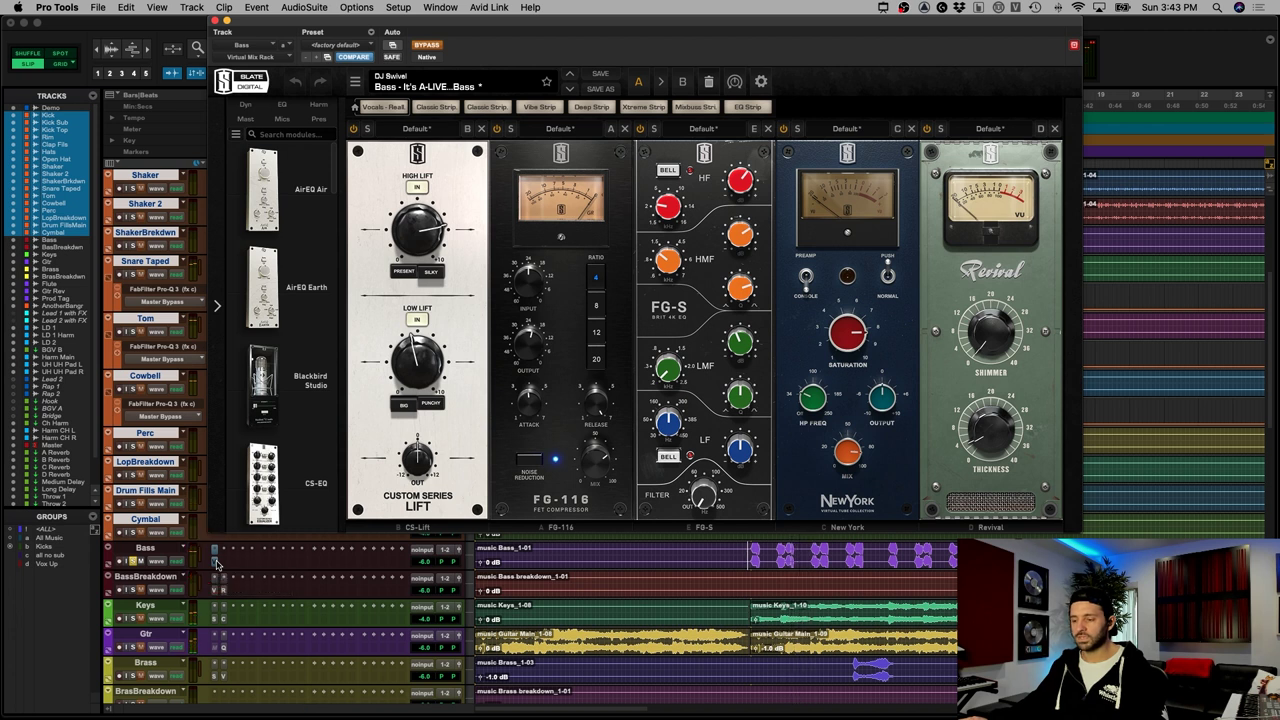
{"action": "left_click", "coordinate": [216, 564], "text": "super"}
{"action": "key", "text": "space"}
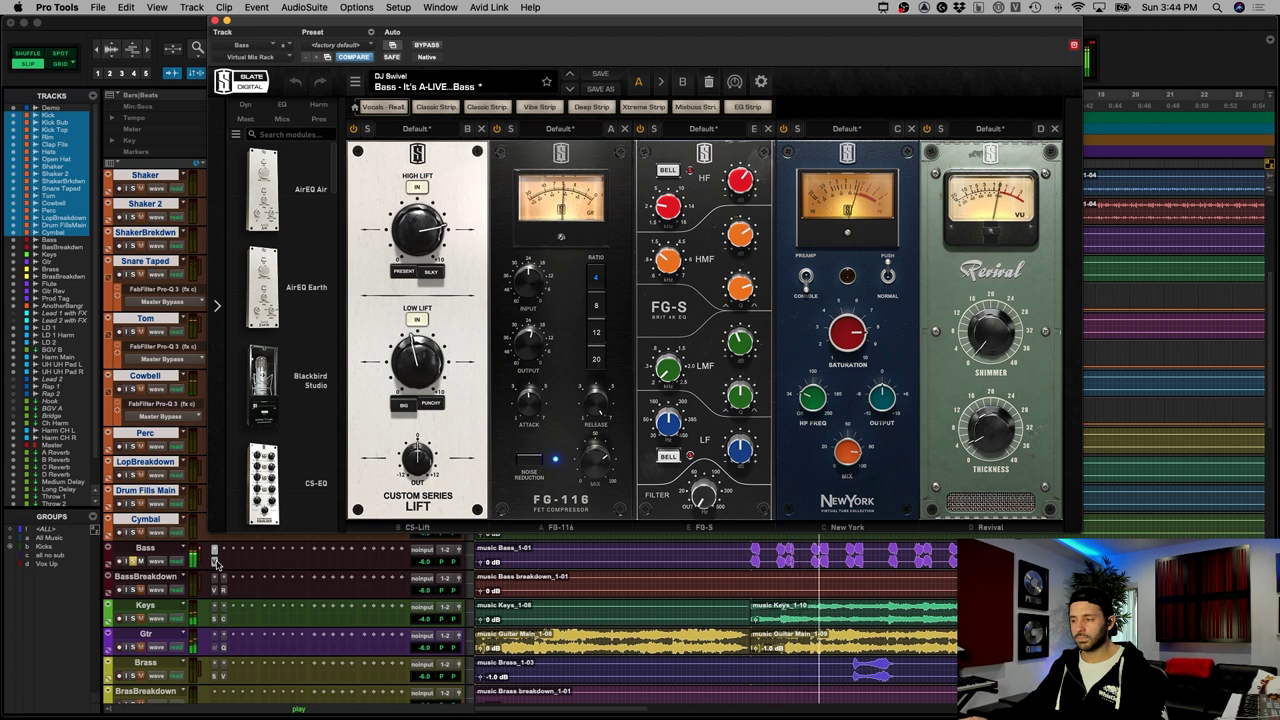
{"action": "left_click", "coordinate": [583, 586]}
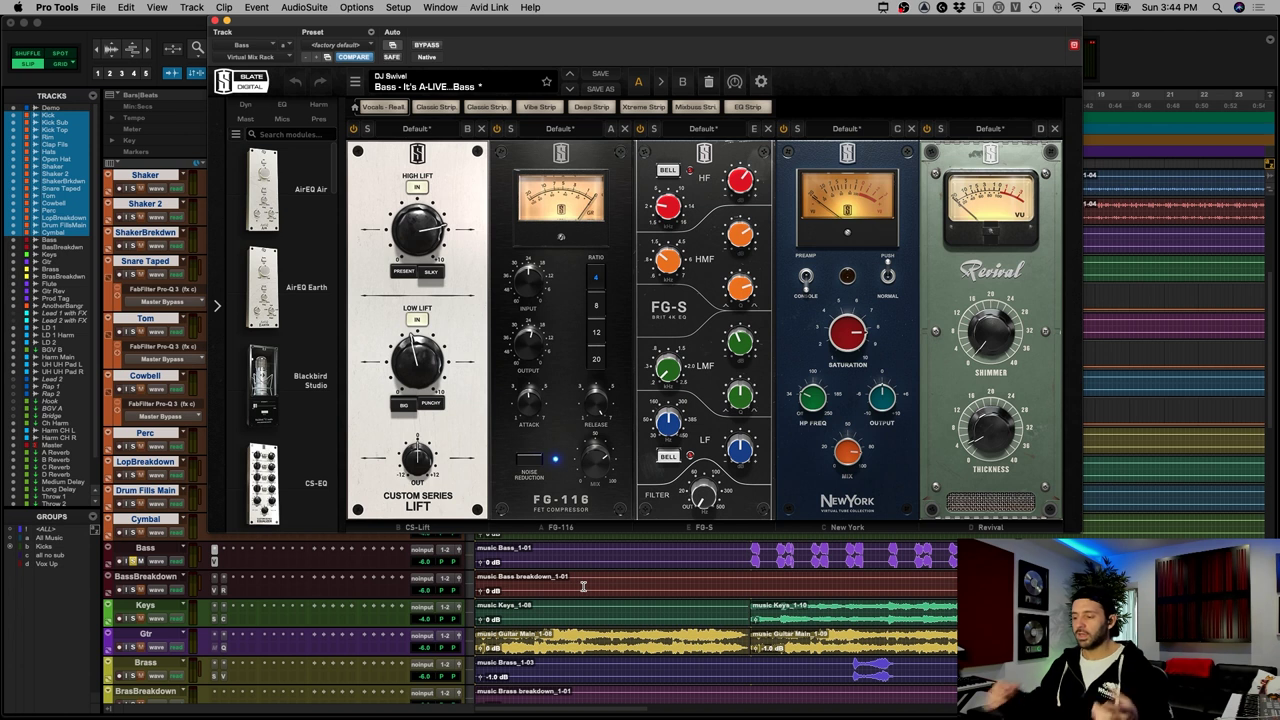
Step: Solo BassBreakdown instead of Bass, and open that track's Virtual Mix Rack and RBass inserts
{"action": "left_click", "coordinate": [645, 648]}
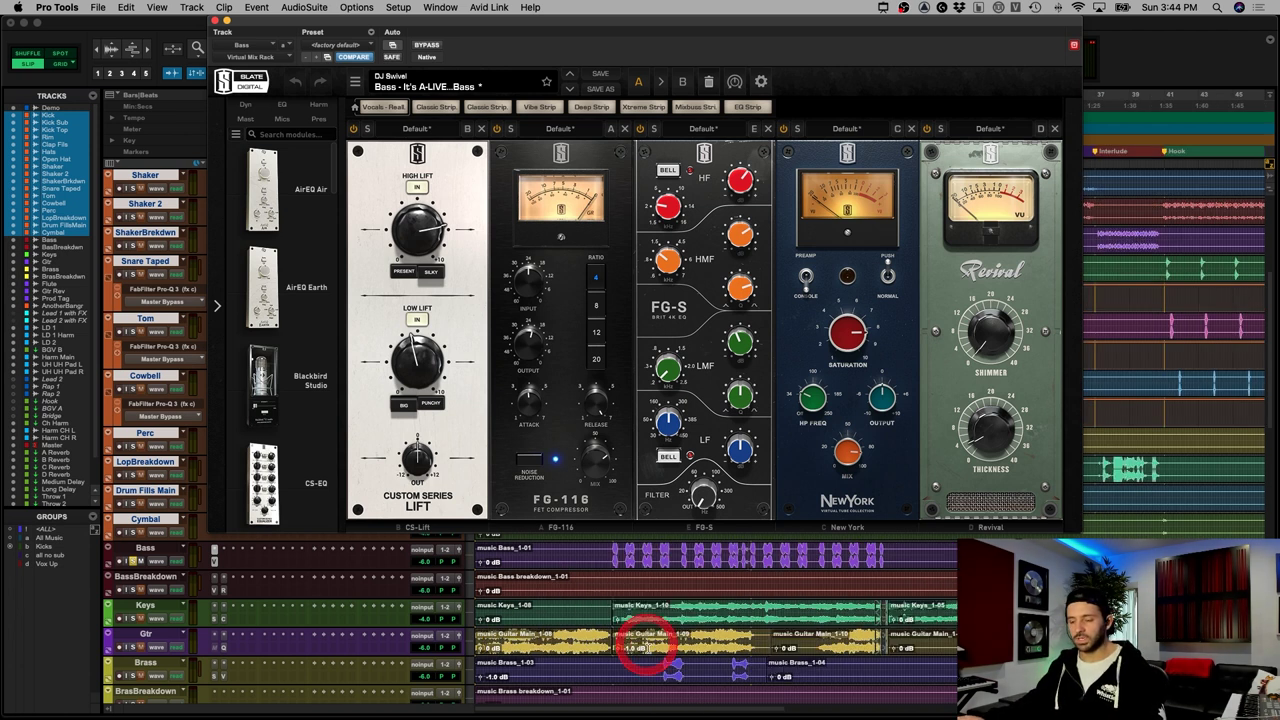
{"action": "left_click", "coordinate": [622, 611]}
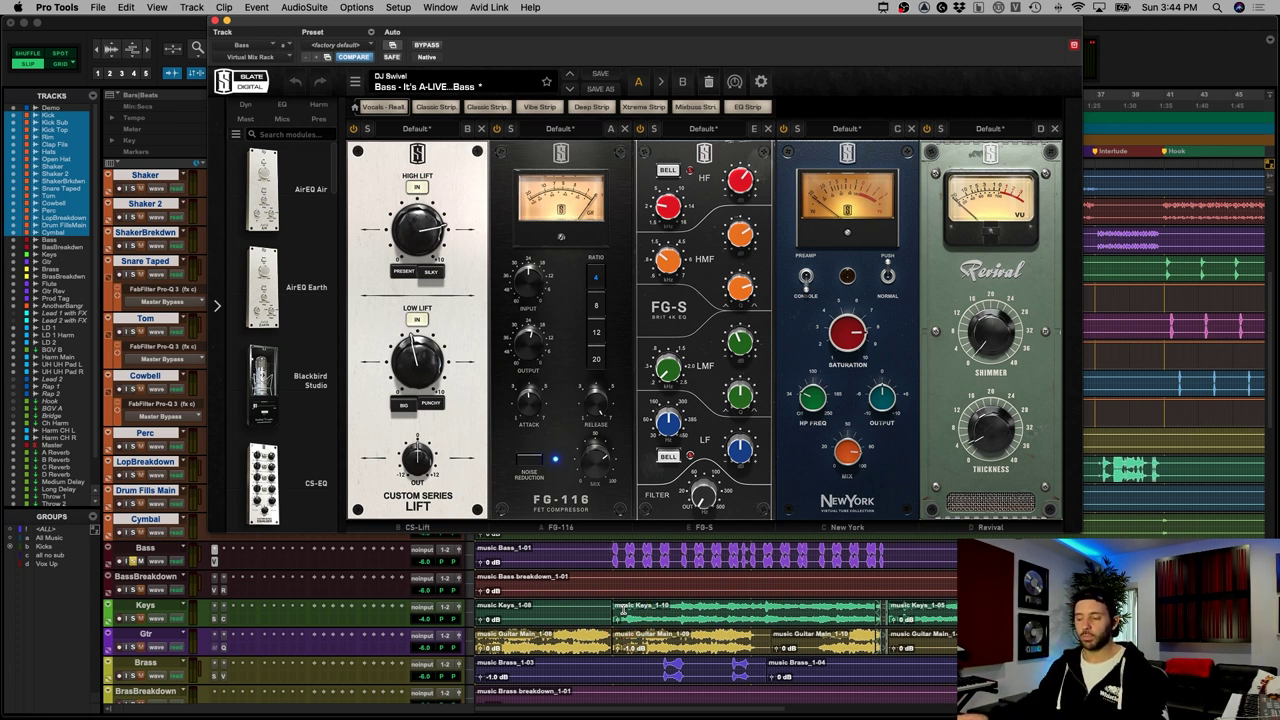
{"action": "key", "text": "r"}
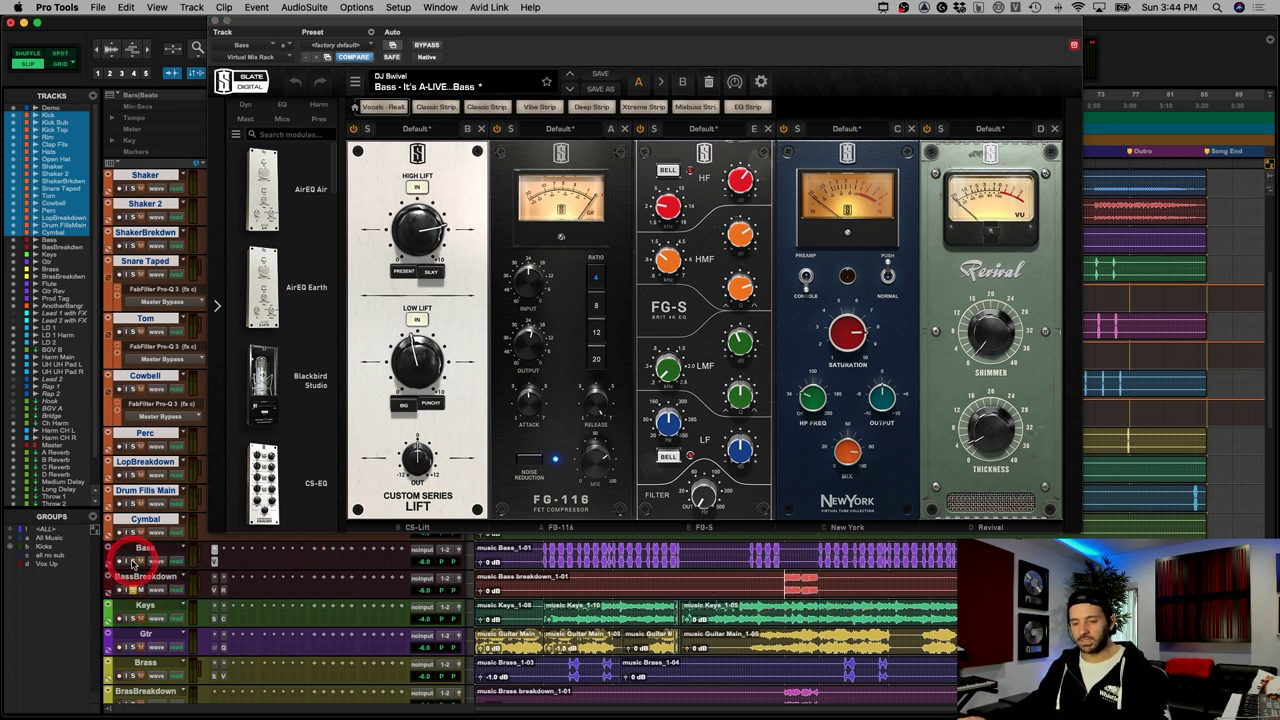
{"action": "left_click", "coordinate": [215, 590]}
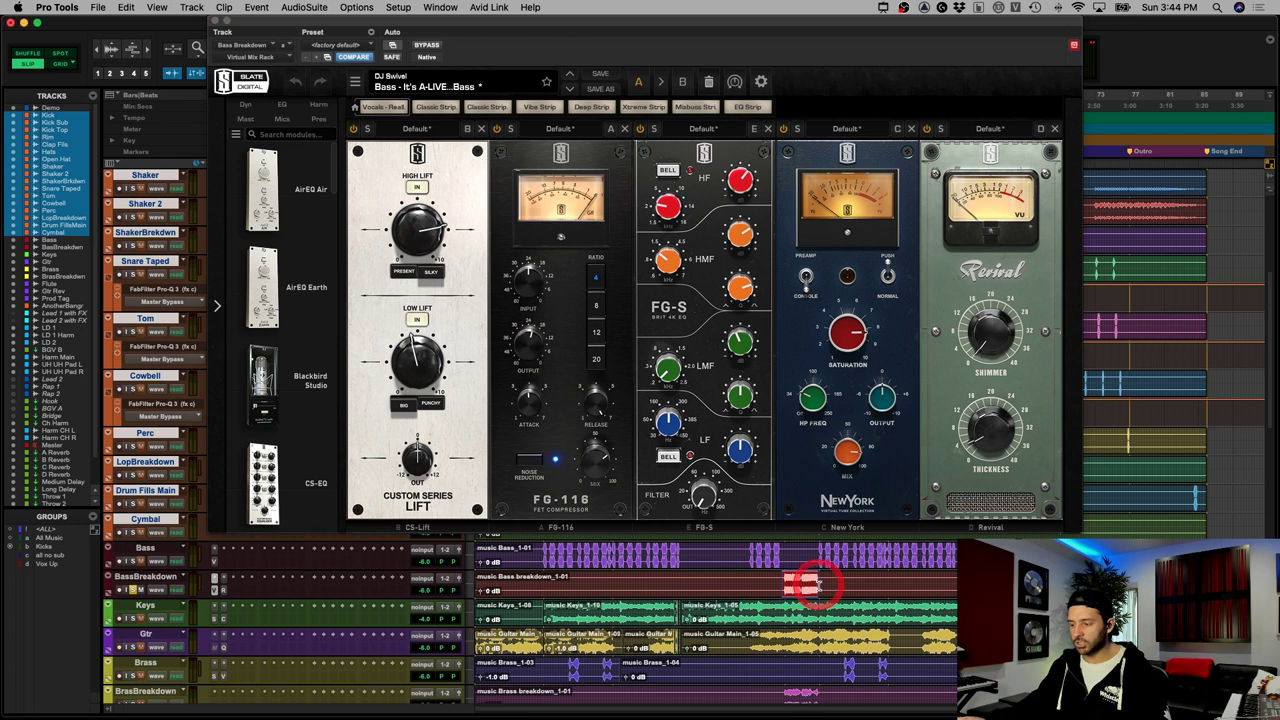
{"action": "left_click", "coordinate": [225, 592]}
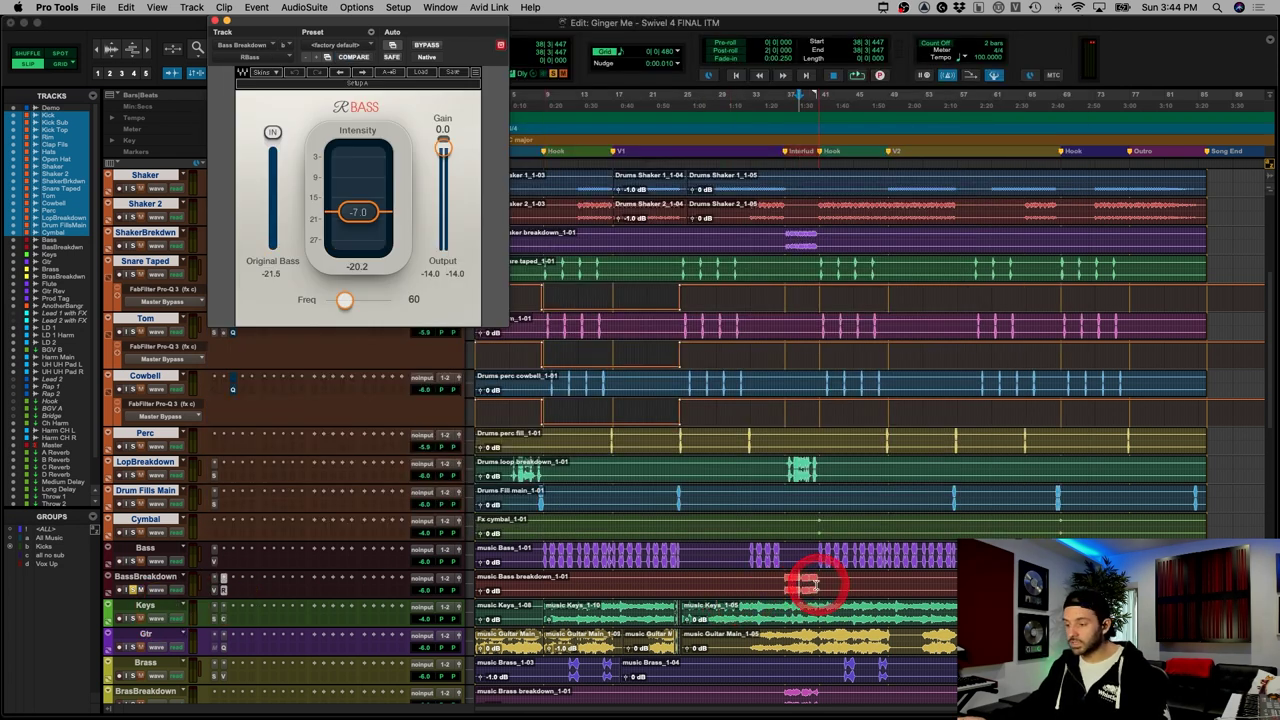
Step: Play the soloed BassBreakdown track from 36|2|616 into the Interlude, comparing its inserts bypassed and active, and stop
{"action": "key", "text": "t"}
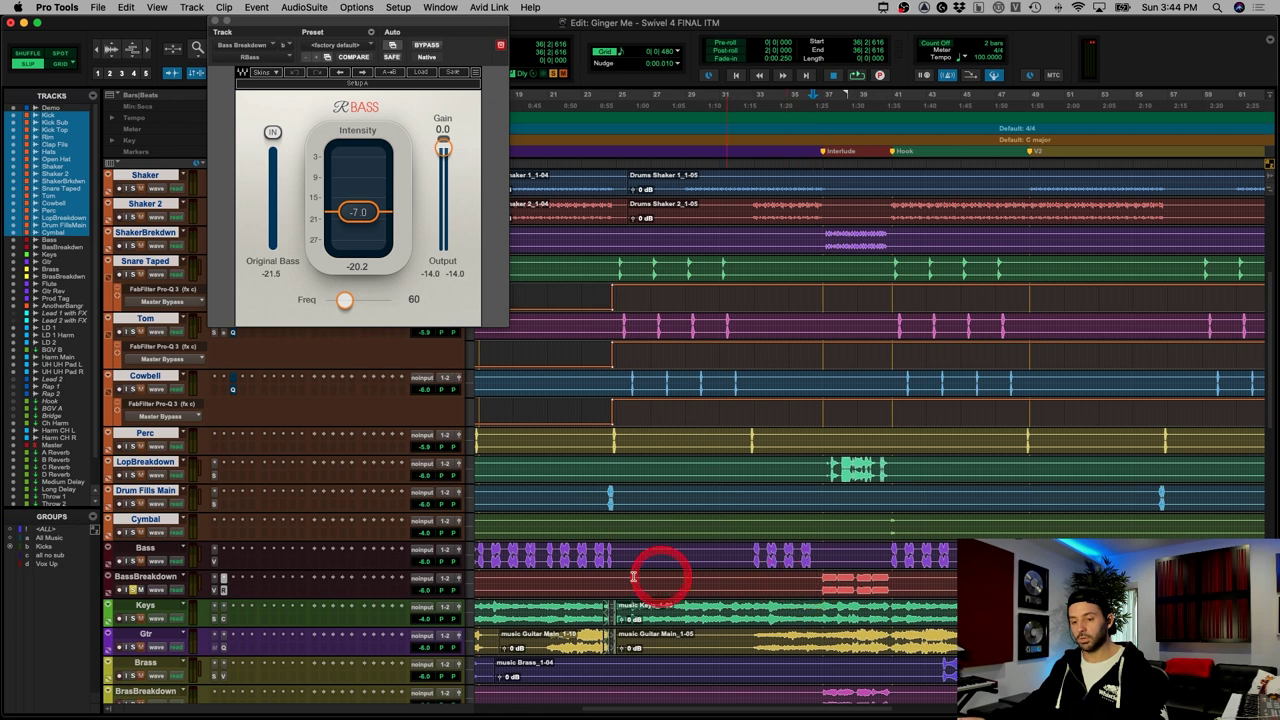
{"action": "key", "text": "space"}
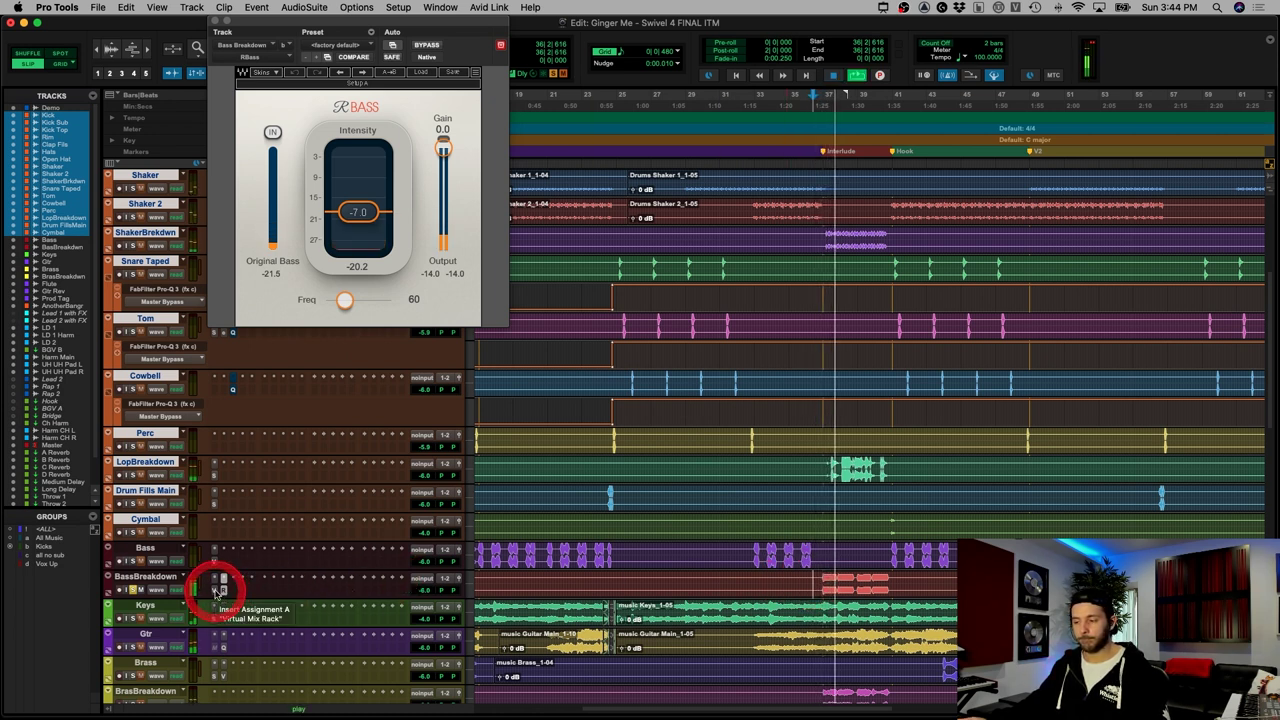
{"action": "key", "text": "shift+a"}
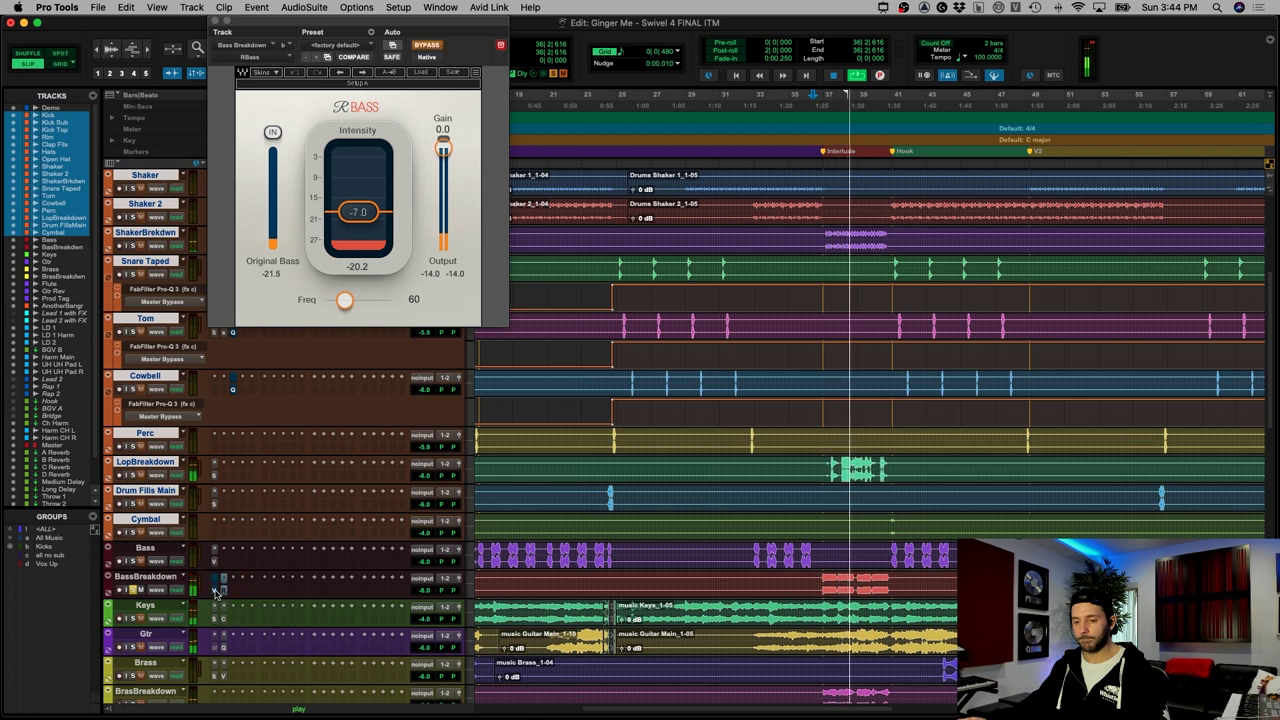
{"action": "left_click", "coordinate": [216, 591], "text": "super"}
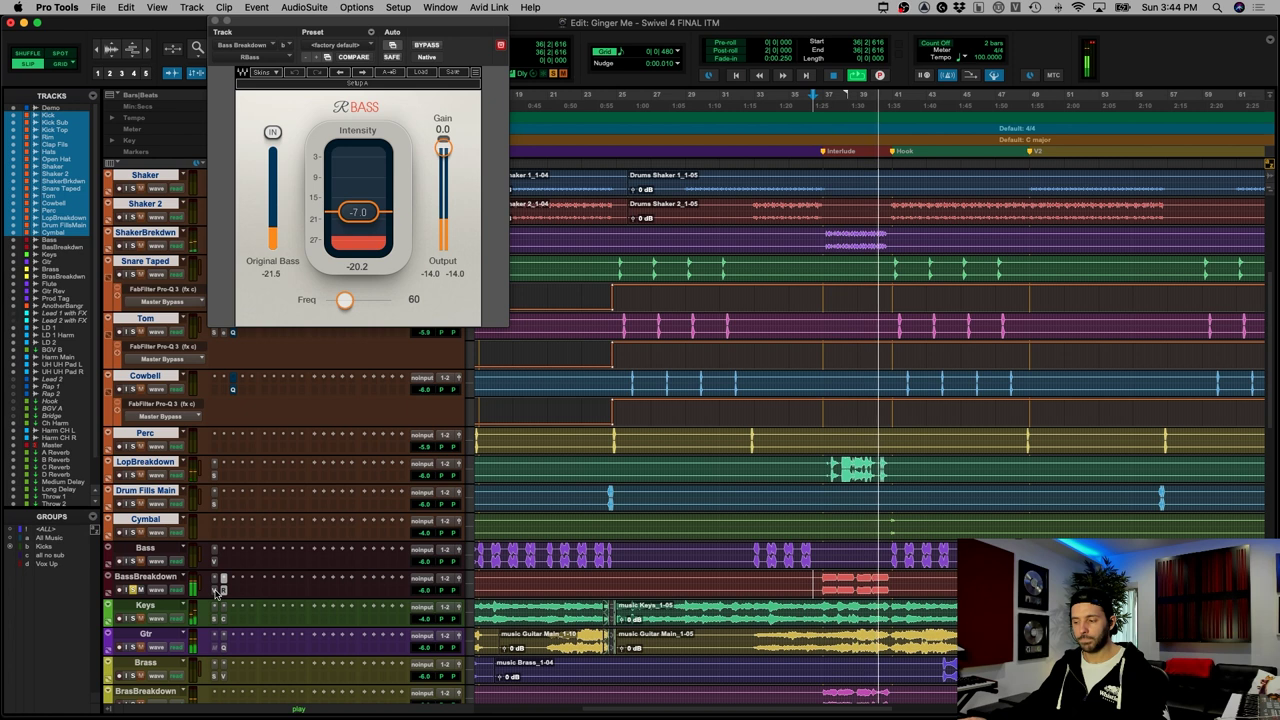
{"action": "key", "text": "space"}
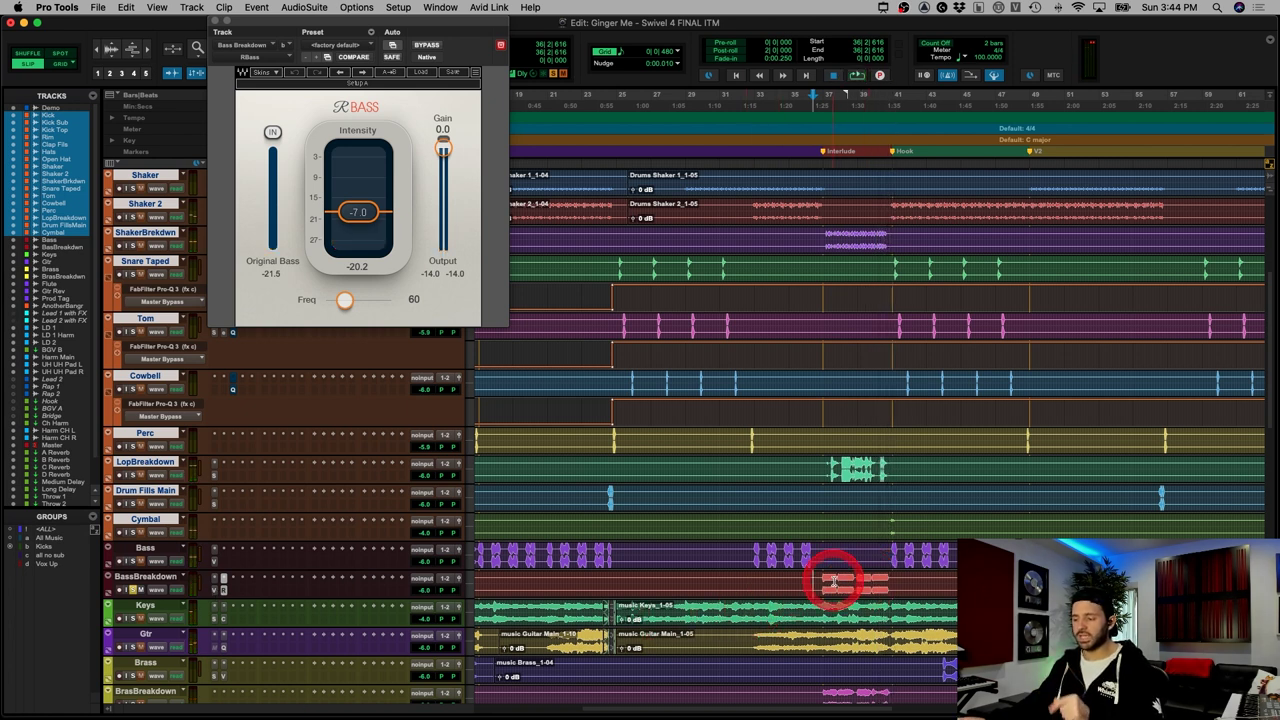
Step: Examine where the BassBreakdown clips sit in the Interlude relative to the second Hook and the surrounding tracks
{"action": "left_click_drag", "start_coordinate": [812, 585], "coordinate": [898, 587]}
{"action": "left_click", "coordinate": [891, 586]}
{"action": "key", "text": "super+bracketright"}
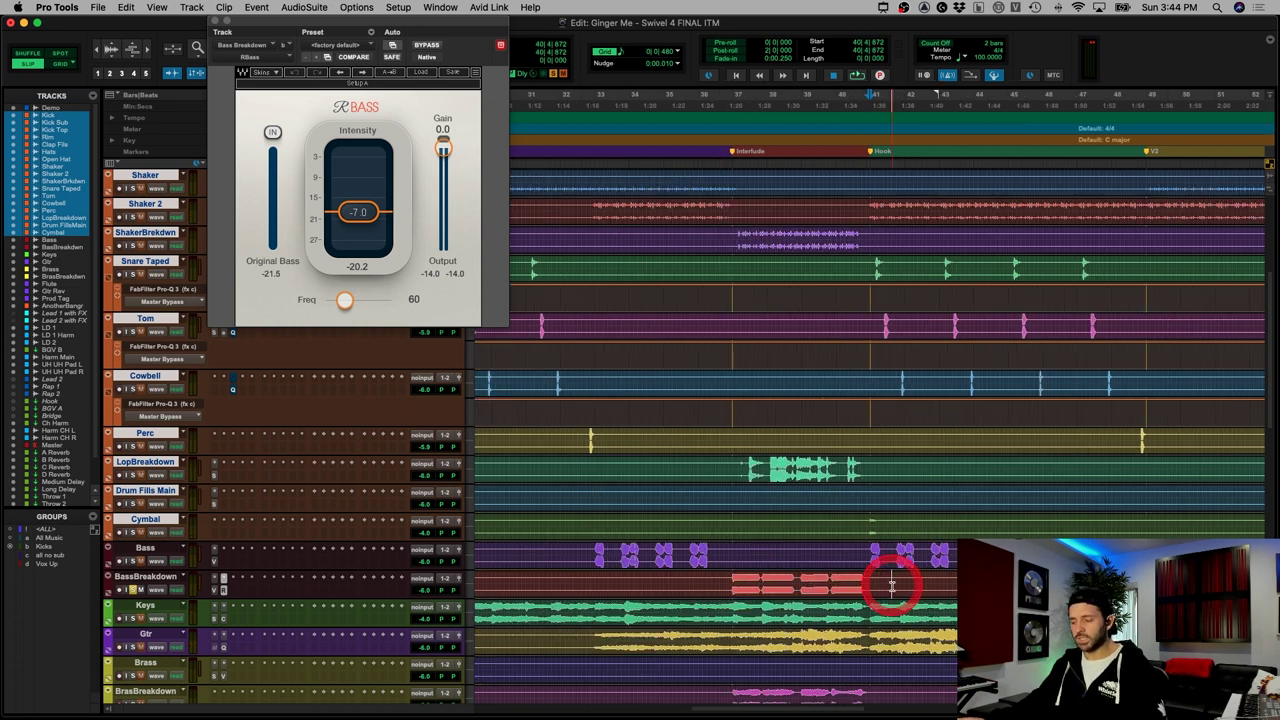
{"action": "scroll", "coordinate": [250, 560], "scroll_direction": "down", "scroll_amount": 5}
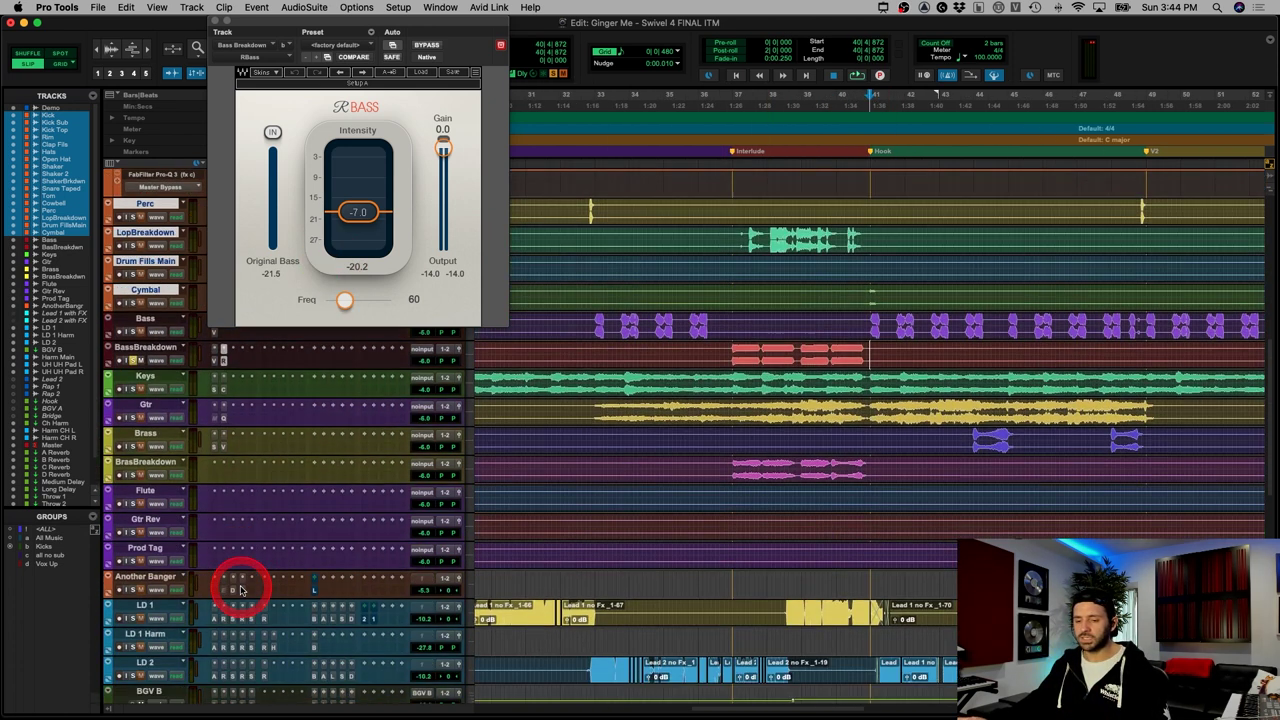
{"action": "scroll", "coordinate": [685, 595], "scroll_direction": "up", "scroll_amount": 6}
{"action": "scroll", "coordinate": [733, 668], "scroll_direction": "down", "scroll_amount": 2}
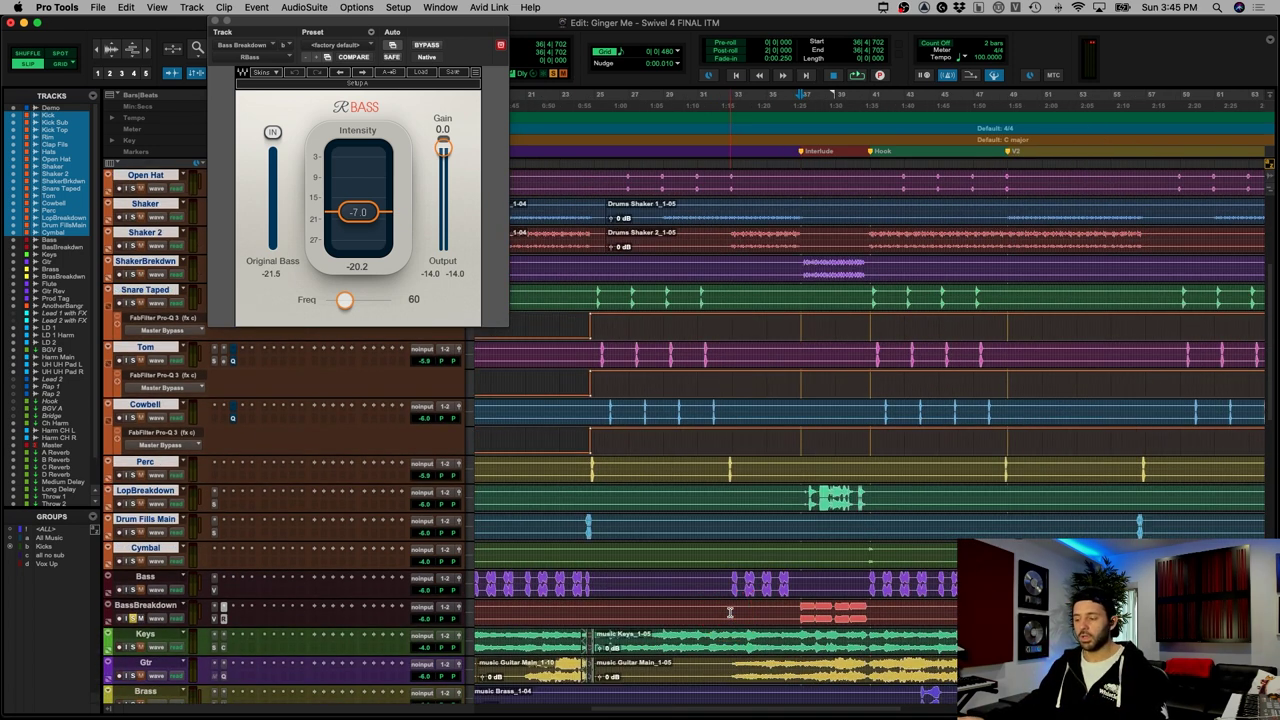
{"action": "left_click", "coordinate": [706, 608]}
{"action": "key", "text": "super+bracketleft"}
{"action": "key", "text": "super+bracketleft"}
{"action": "left_click", "coordinate": [152, 622]}
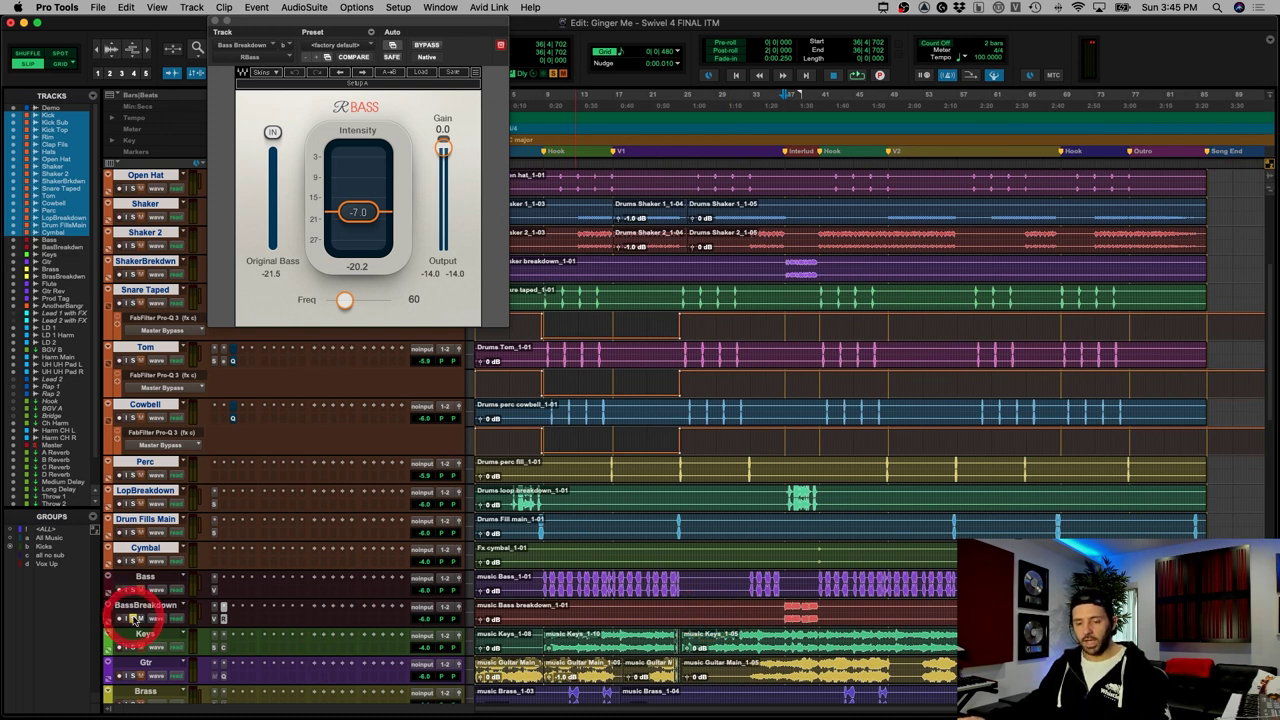
Step: Play the soloed BassBreakdown track from 36|4|888 at the Interlude, toggling its insert bypass for comparison, and stop
{"action": "left_click", "coordinate": [810, 608]}
{"action": "key", "text": "super+bracketright"}
{"action": "key", "text": "super+bracketright"}
{"action": "key", "text": "super+bracketright"}
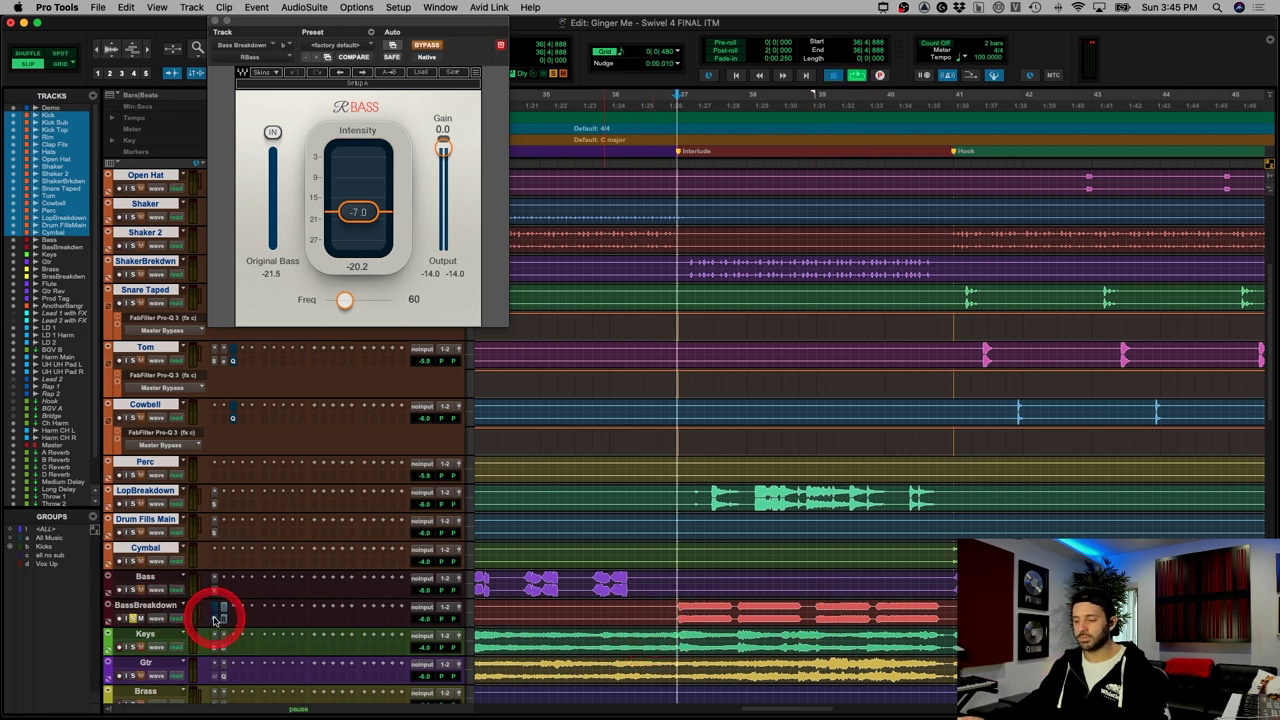
{"action": "key", "text": "space"}
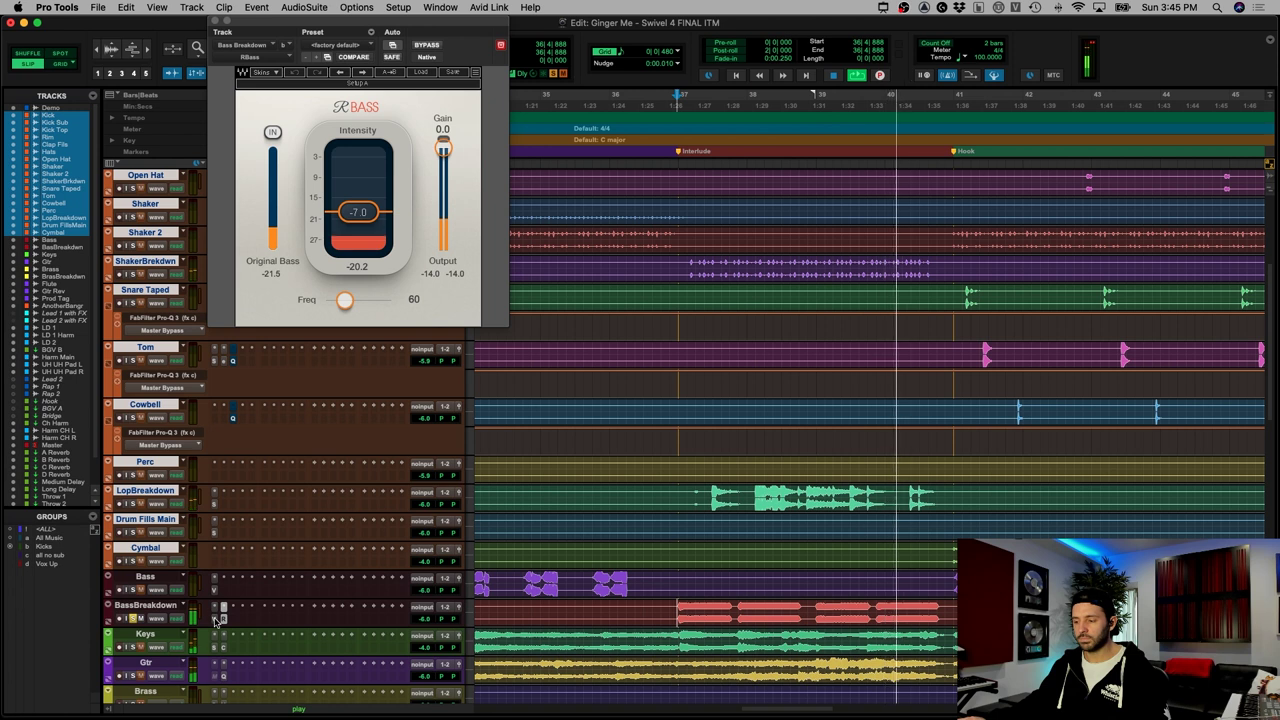
{"action": "key", "text": "space"}
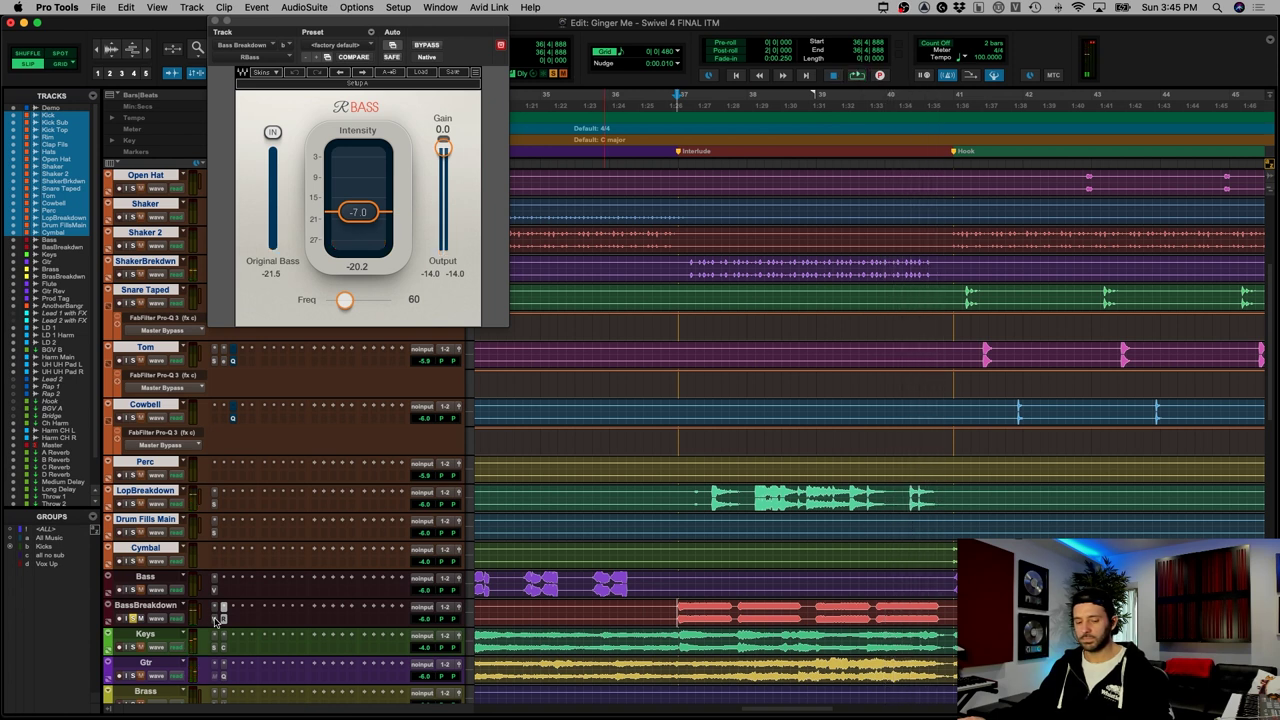
Step: Unsolo the BassBreakdown track and solo the Keys track
{"action": "key", "text": "r"}
{"action": "key", "text": "r"}
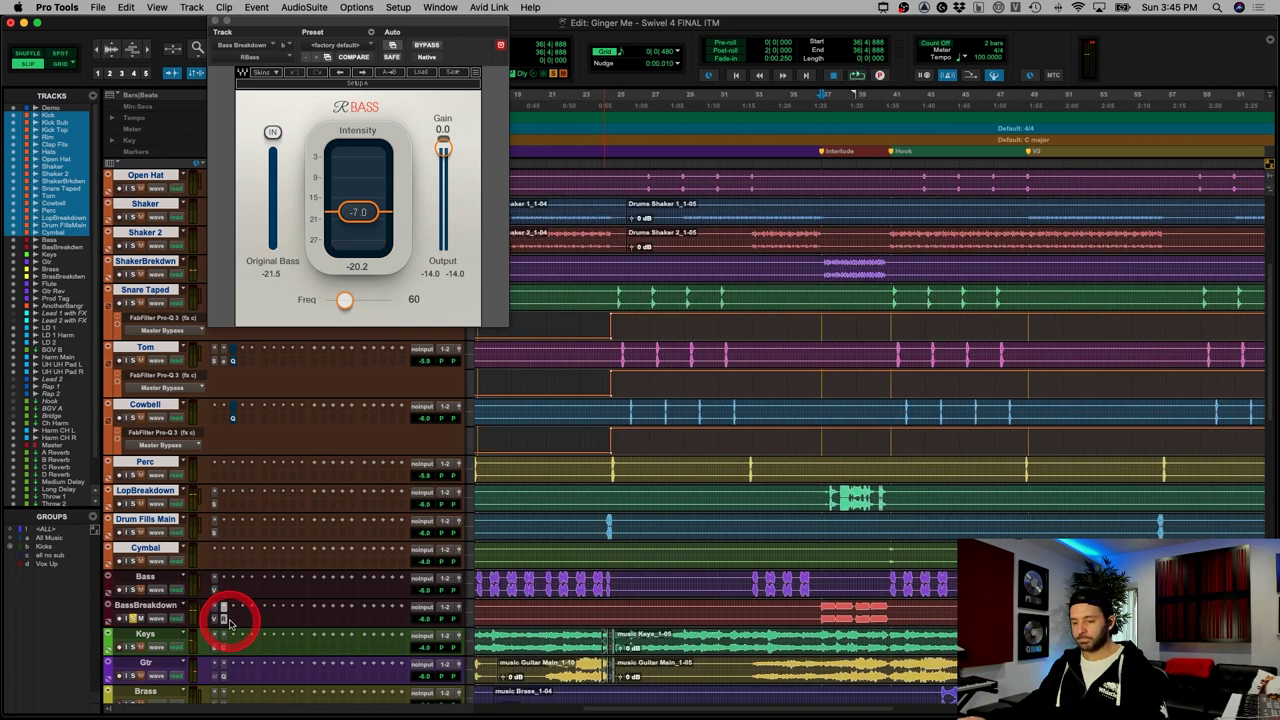
{"action": "left_click", "coordinate": [134, 619]}
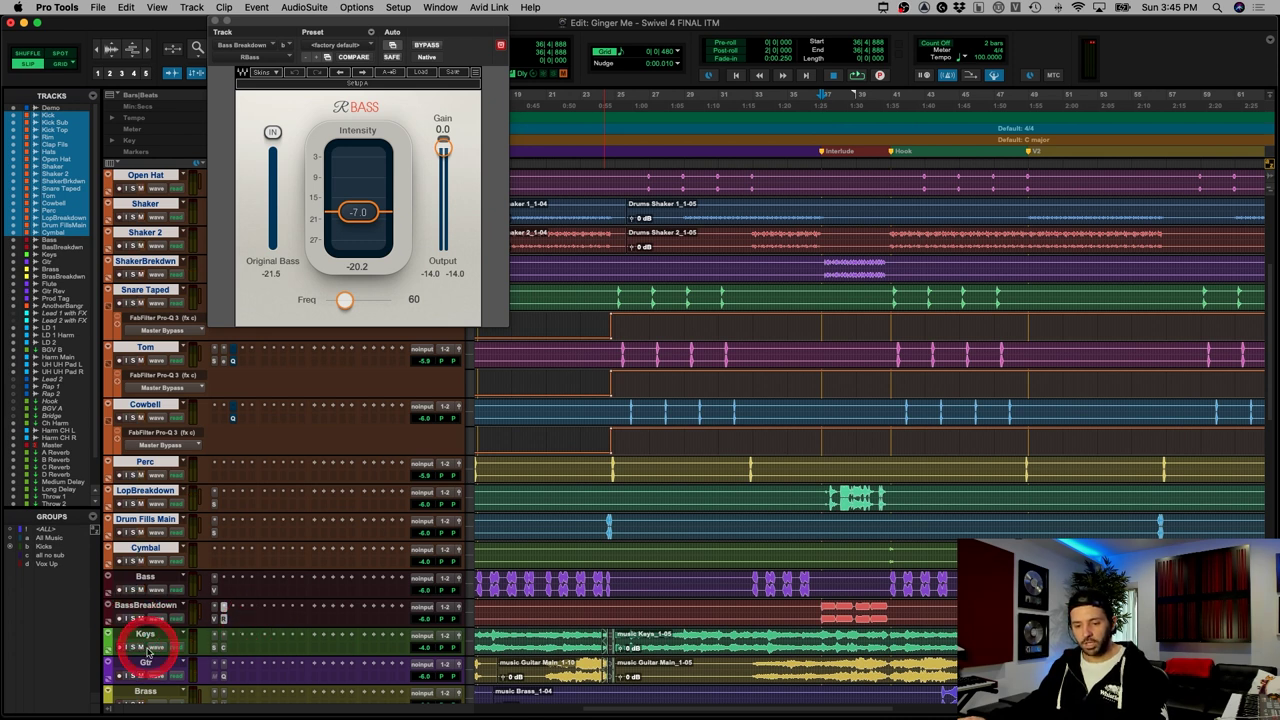
{"action": "key", "text": "r"}
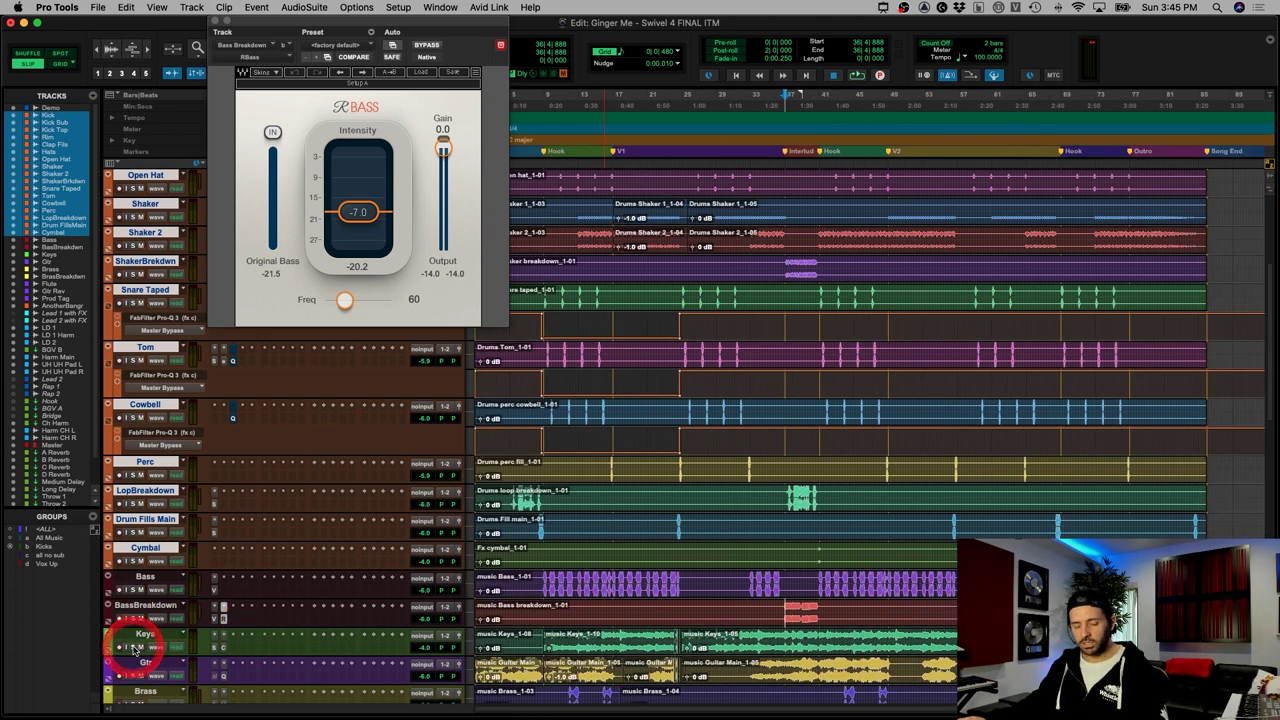
{"action": "left_click", "coordinate": [134, 648]}
Step: Play the soloed Keys track from 8|4|756 at the first Hook
{"action": "left_click", "coordinate": [521, 642]}
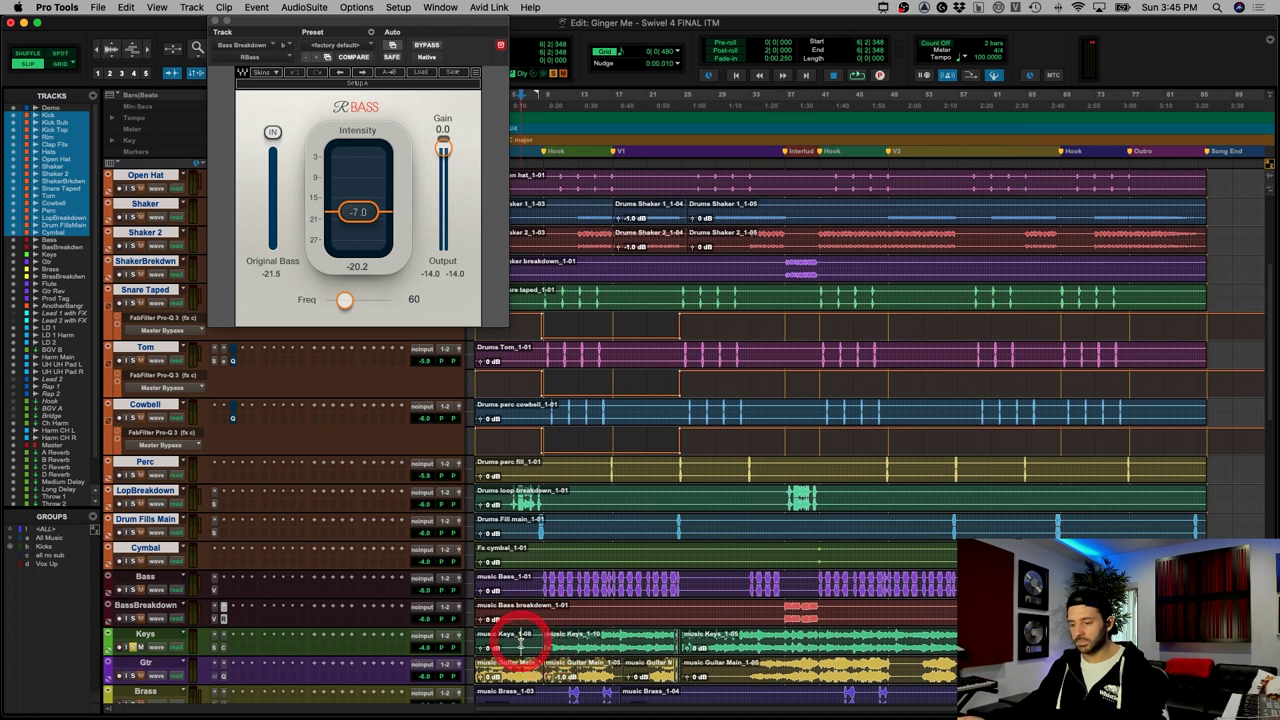
{"action": "left_click", "coordinate": [540, 645]}
{"action": "key", "text": "space"}
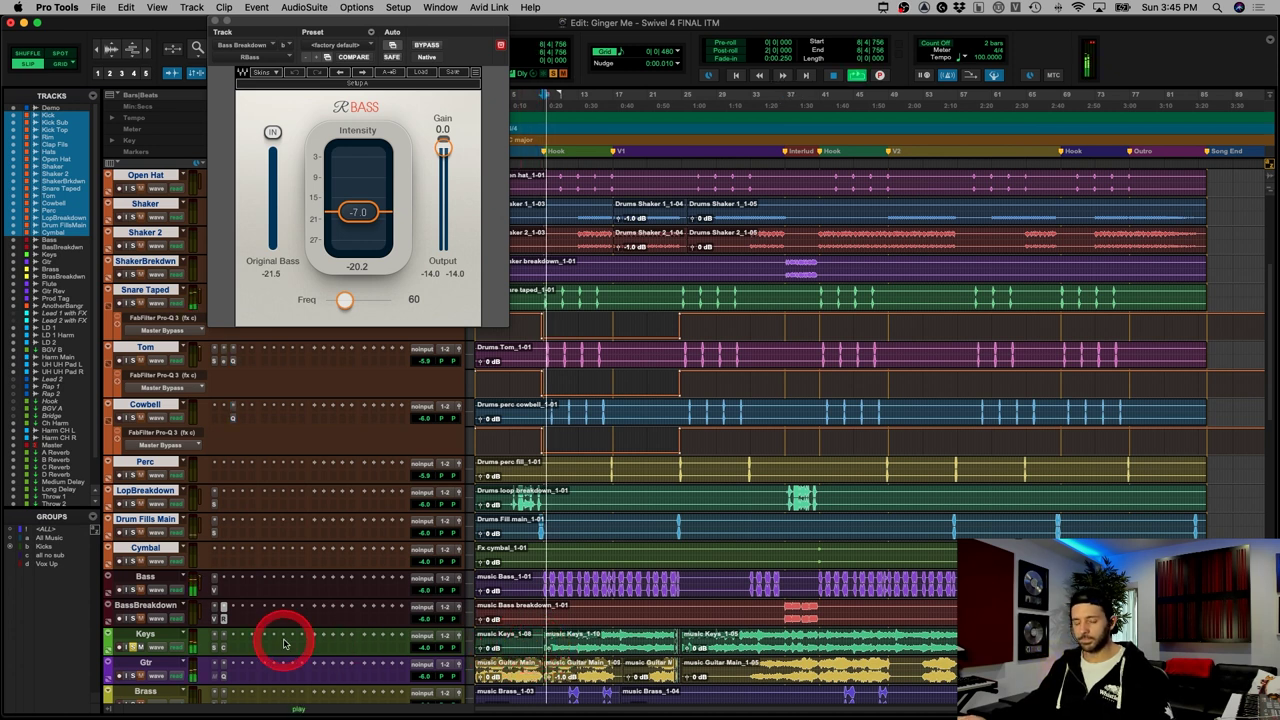
{"action": "key", "text": "ctrl+]"}
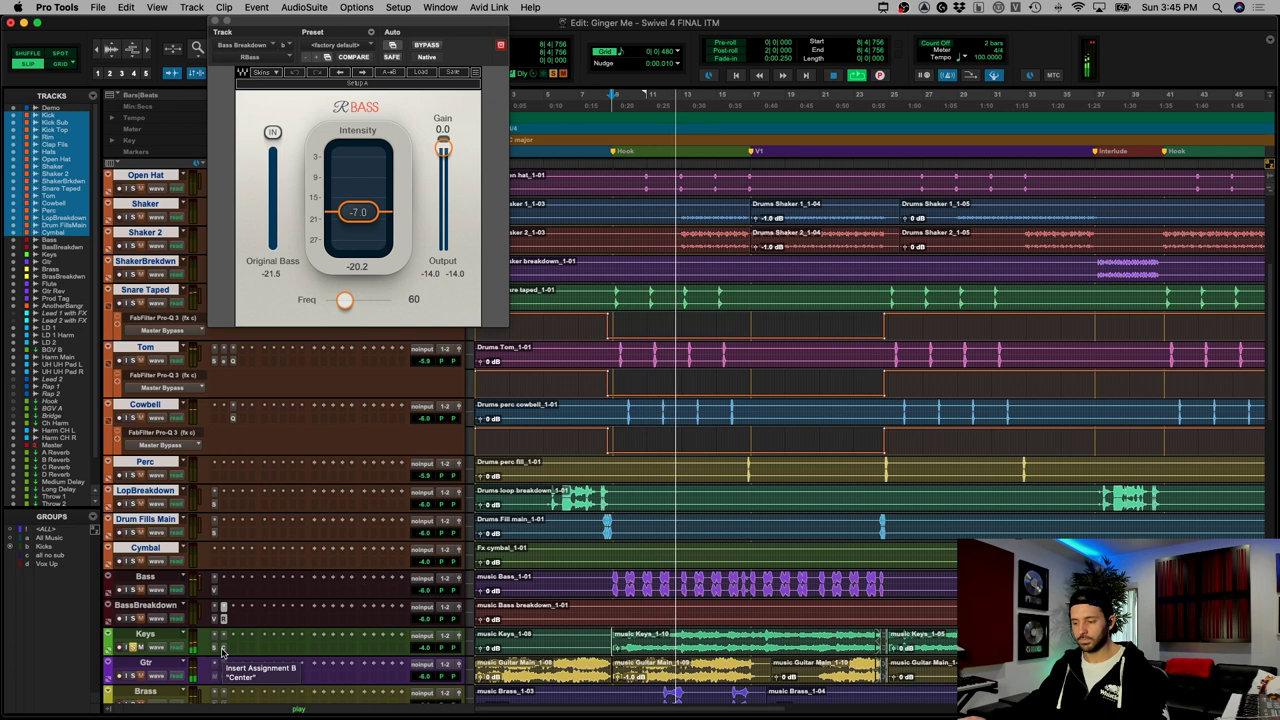
Step: Stop playback and review the settings of the Spread and Center plug-ins on the Keys track
{"action": "key", "text": "space"}
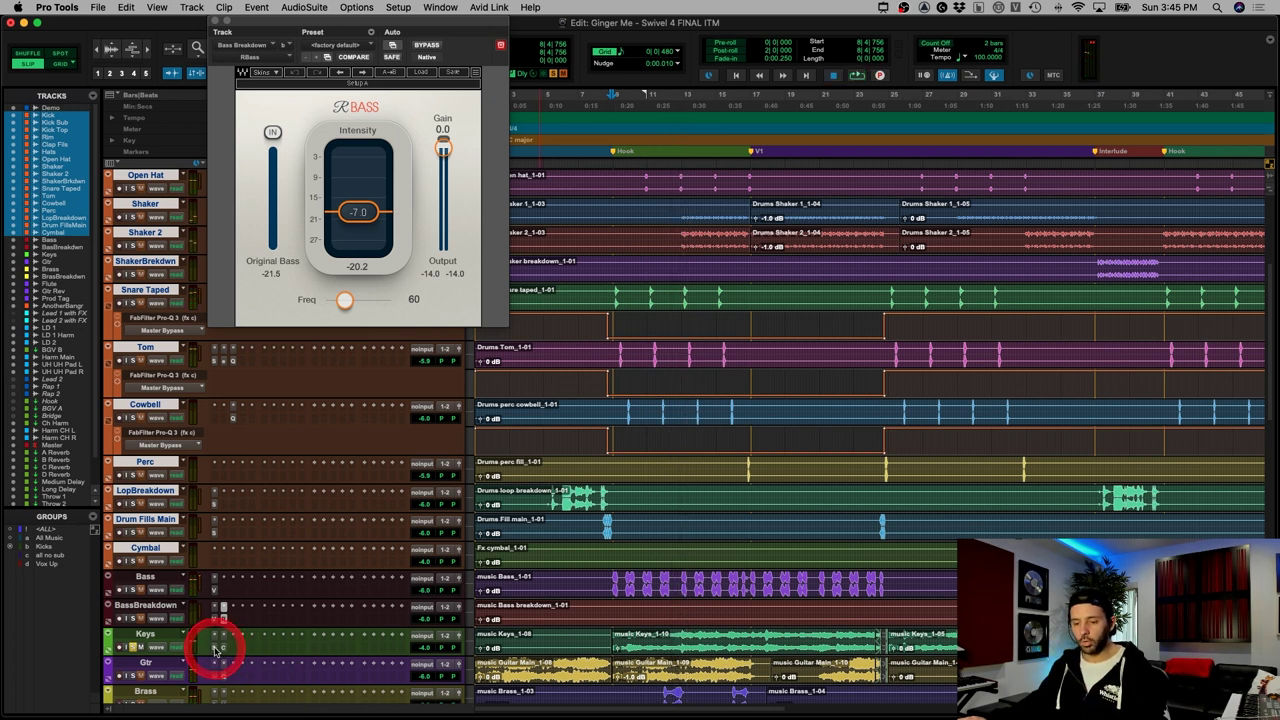
{"action": "left_click", "coordinate": [222, 647]}
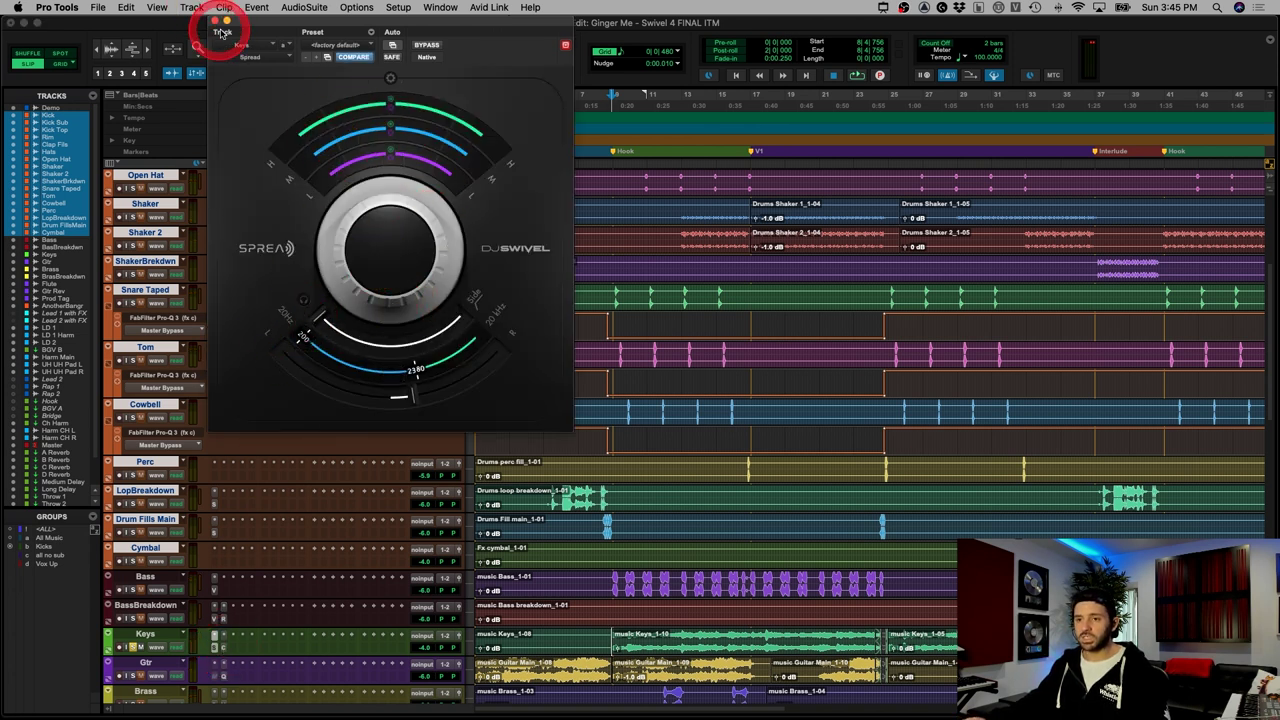
{"action": "left_click_drag", "start_coordinate": [365, 252], "coordinate": [420, 260]}
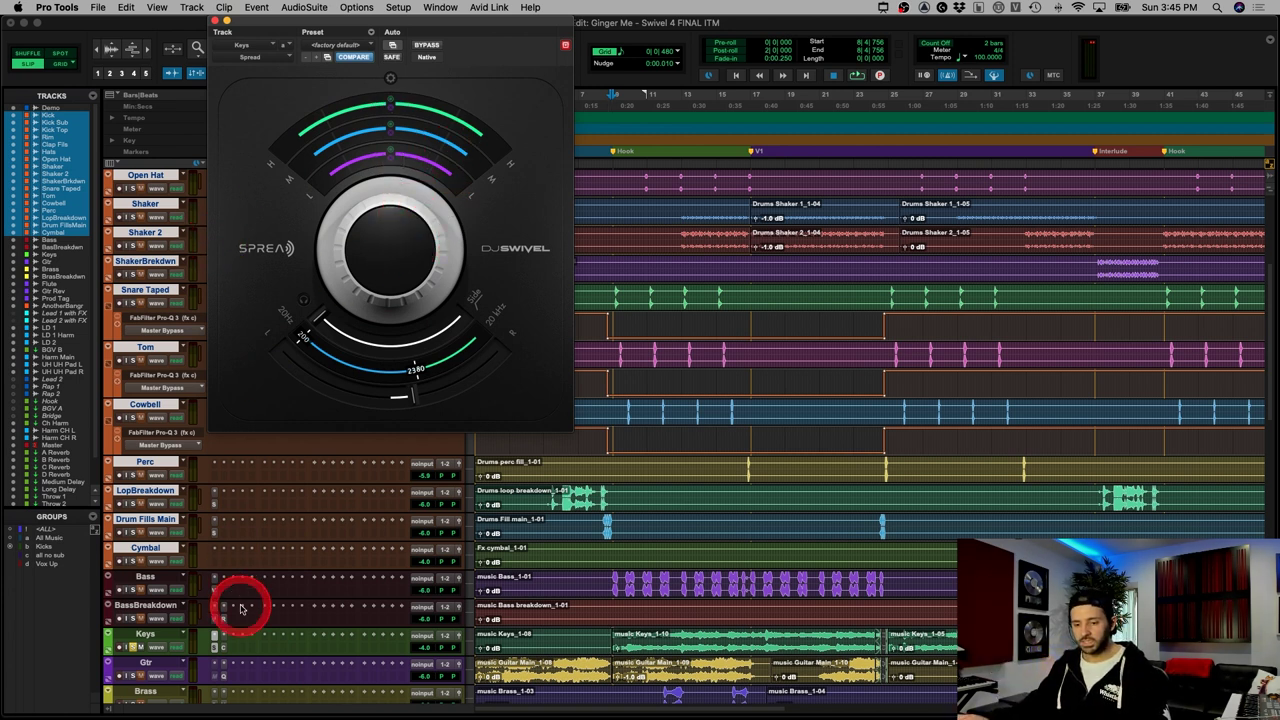
{"action": "left_click", "coordinate": [223, 648]}
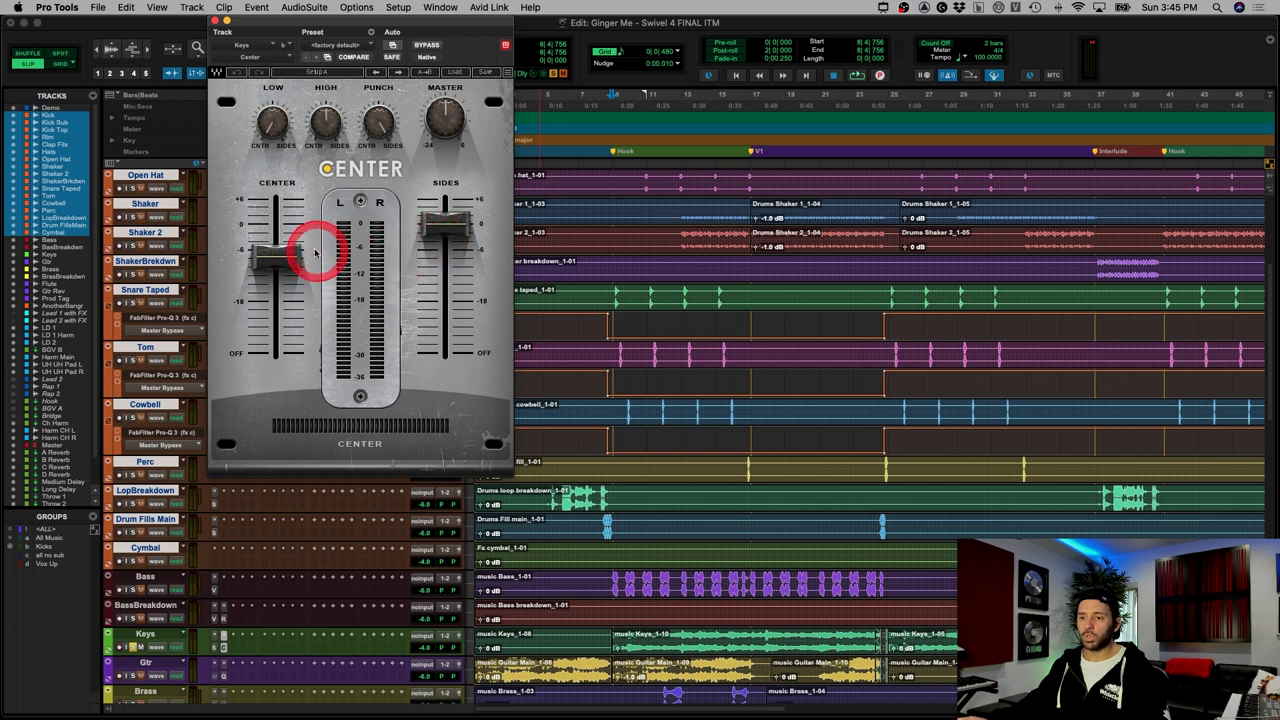
{"action": "mouse_move", "coordinate": [278, 234]}
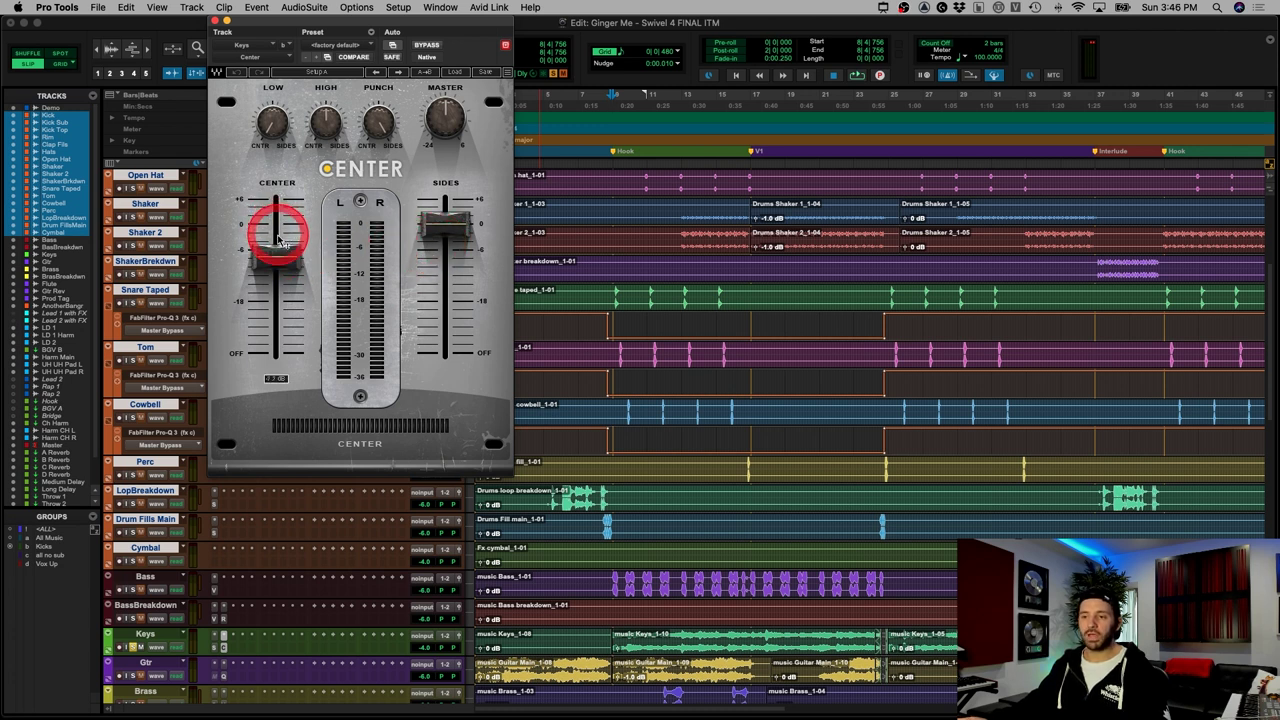
{"action": "mouse_move", "coordinate": [279, 238]}
{"action": "left_mouse_down"}
{"action": "mouse_move", "coordinate": [334, 226]}
{"action": "mouse_move", "coordinate": [299, 232]}
{"action": "left_mouse_up"}
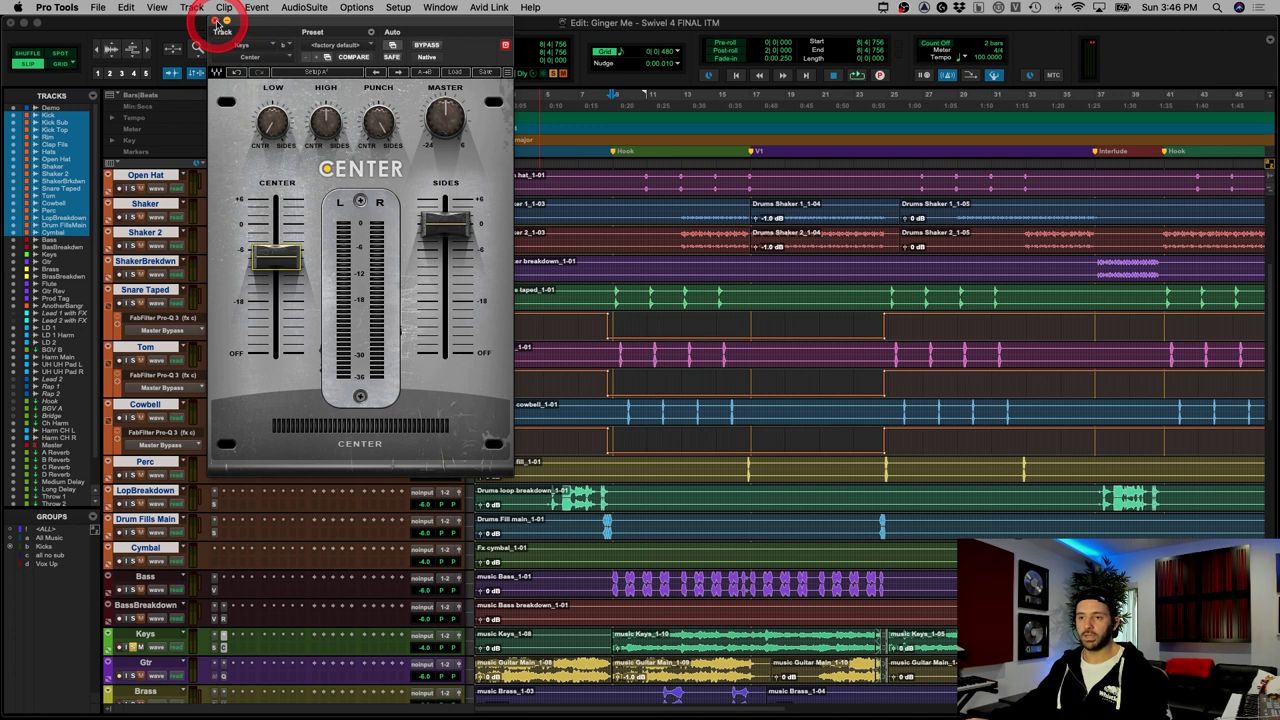
{"action": "left_click", "coordinate": [224, 20]}
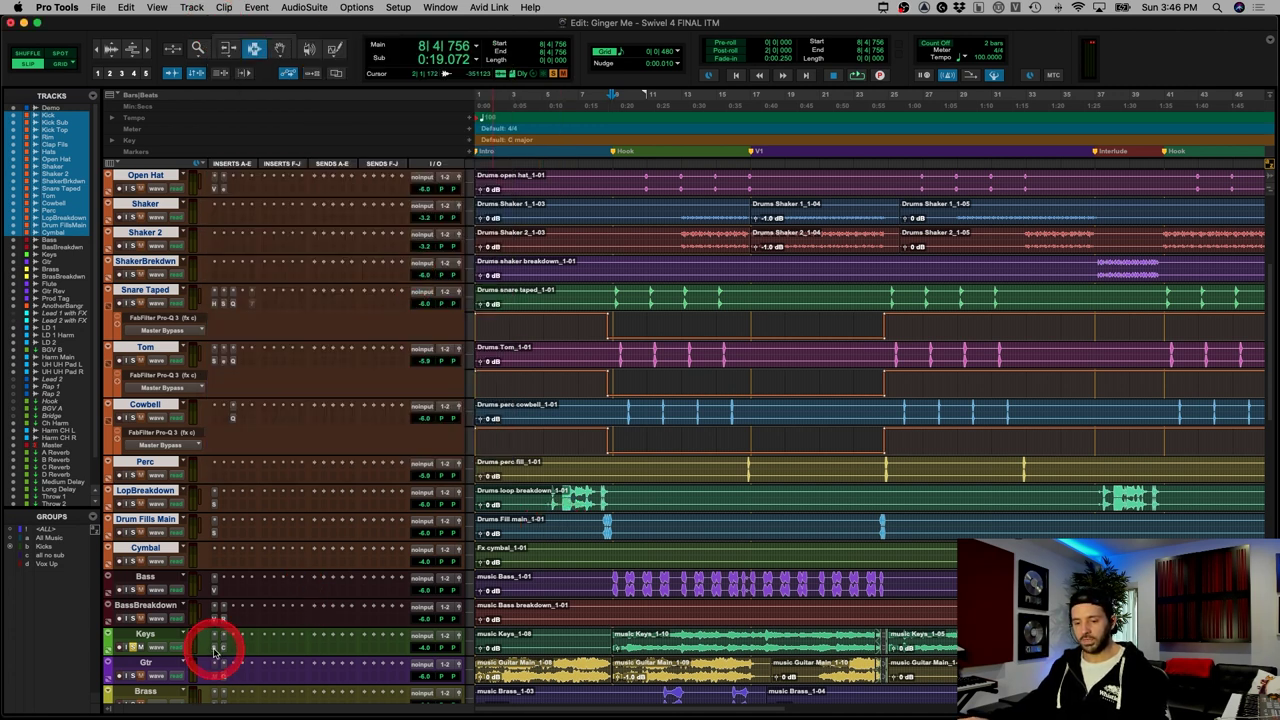
Step: Play back the soloed Keys track through the Hook section and stop
{"action": "key", "text": "space"}
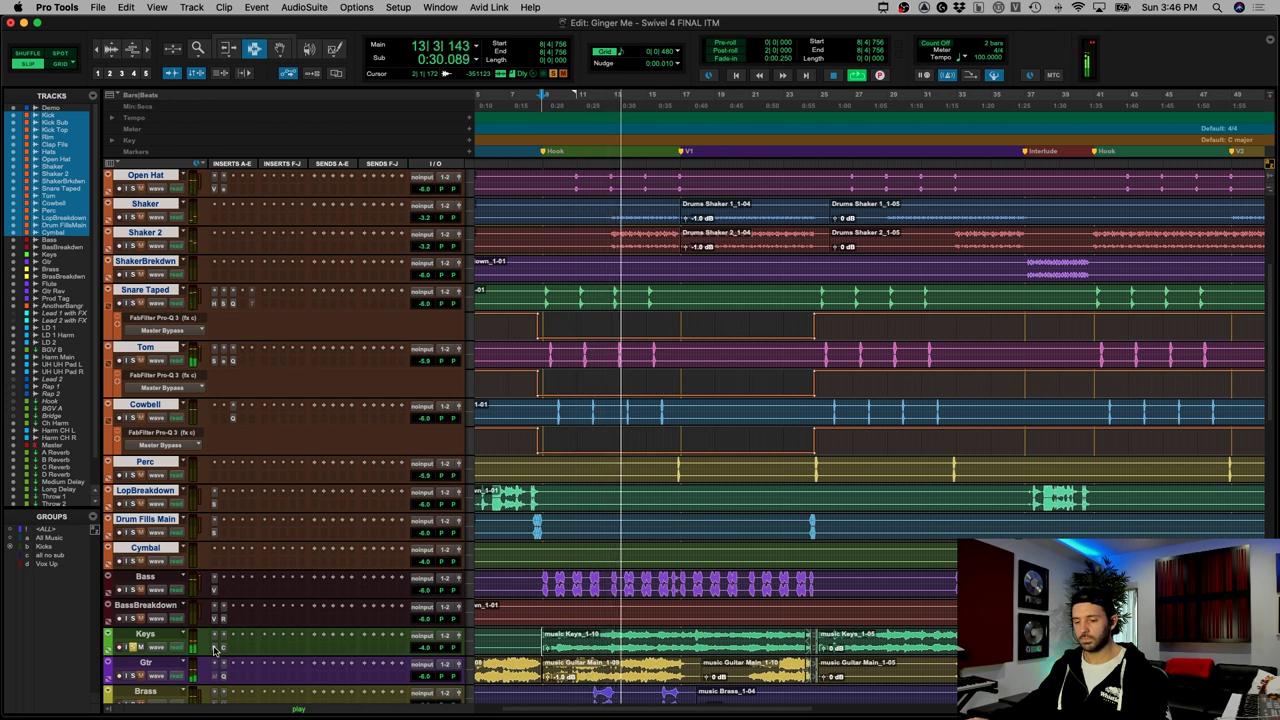
{"action": "left_click", "coordinate": [297, 668]}
{"action": "key", "text": "space"}
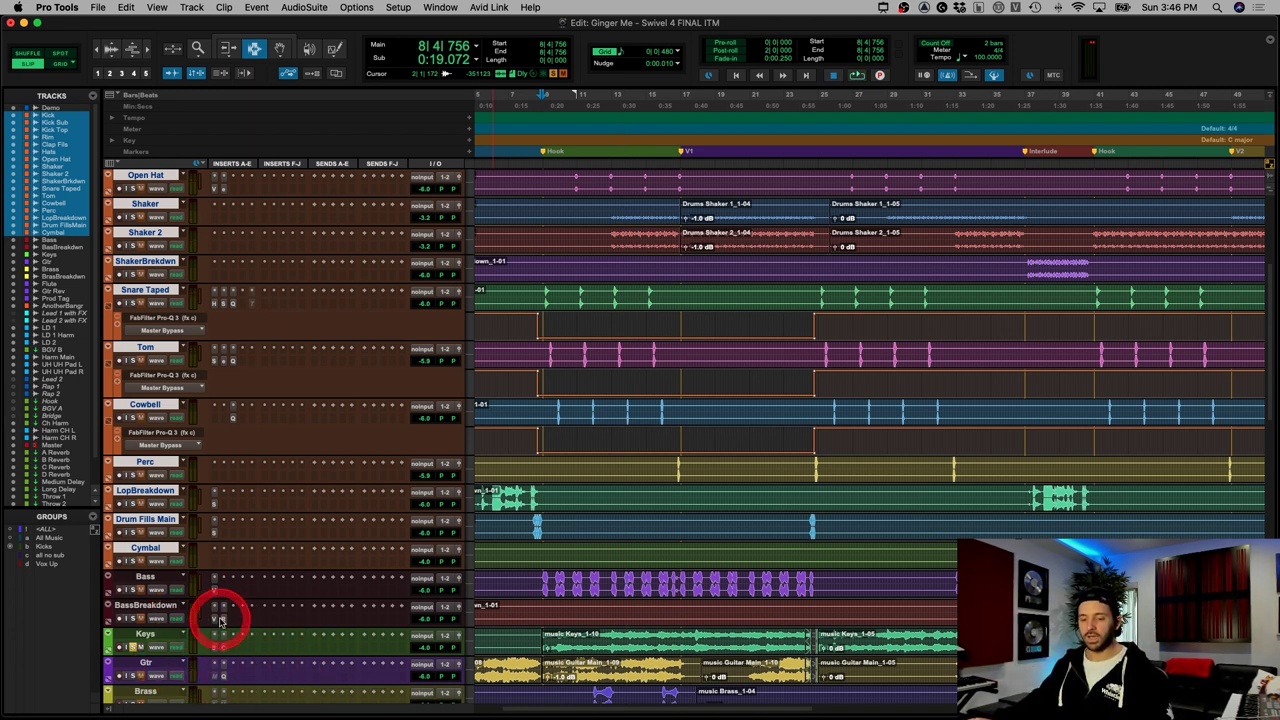
Step: Place the edit cursor at the start of the muted music Keys_1-04 clip in bar 24 of the Keys track
{"action": "scroll", "coordinate": [674, 523], "scroll_direction": "down", "scroll_amount": 5}
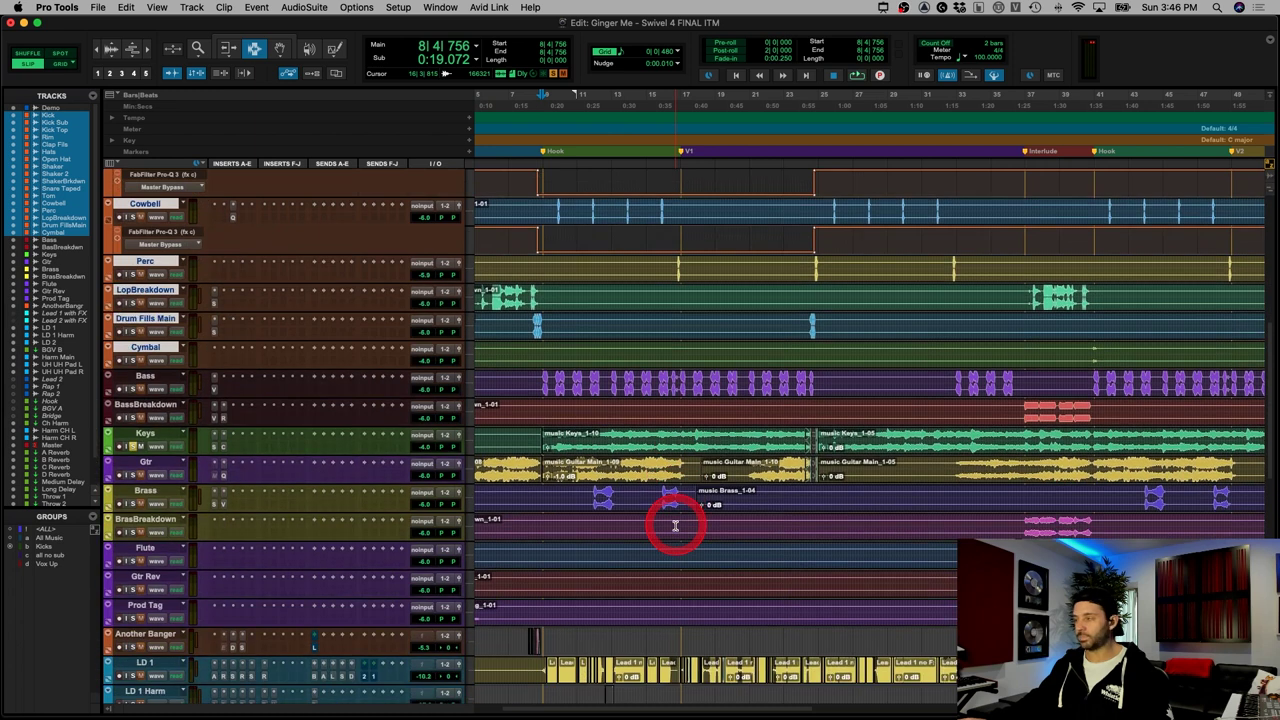
{"action": "scroll", "coordinate": [674, 523], "scroll_direction": "down", "scroll_amount": 6}
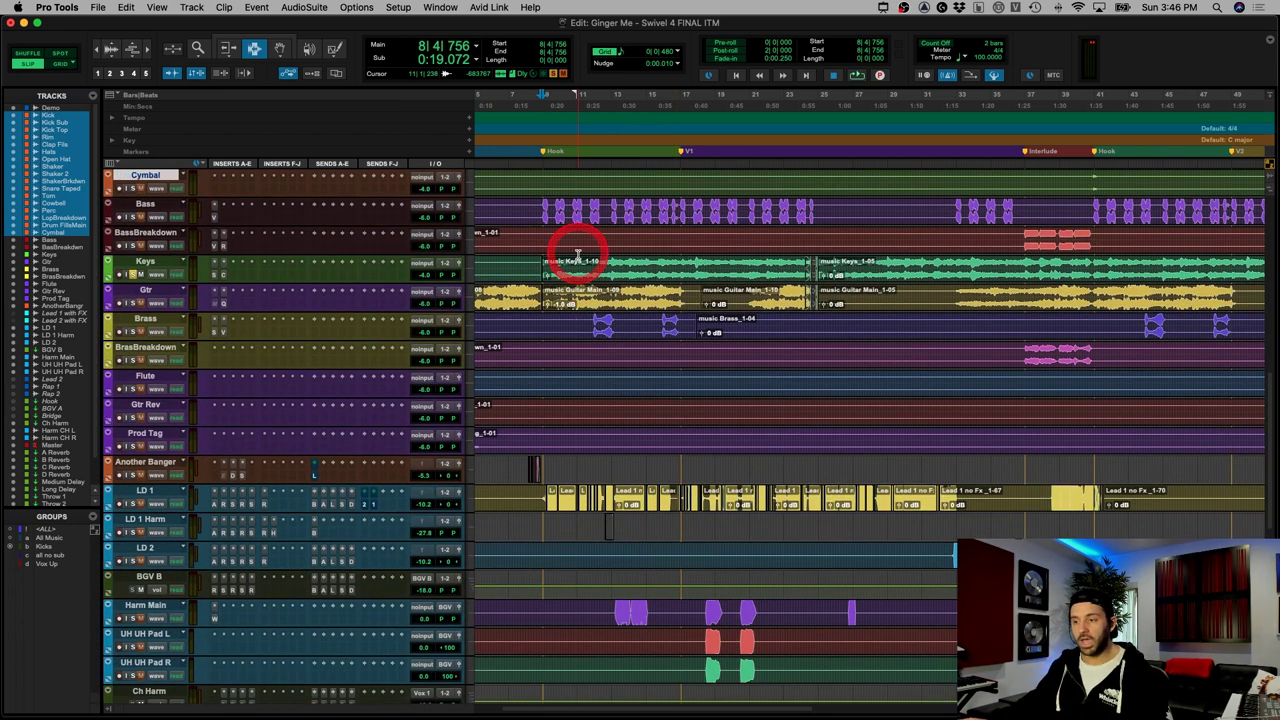
{"action": "mouse_move", "coordinate": [577, 256]}
{"action": "left_mouse_down"}
{"action": "mouse_move", "coordinate": [553, 264]}
{"action": "mouse_move", "coordinate": [807, 262]}
{"action": "left_mouse_up"}
{"action": "left_click", "coordinate": [810, 270]}
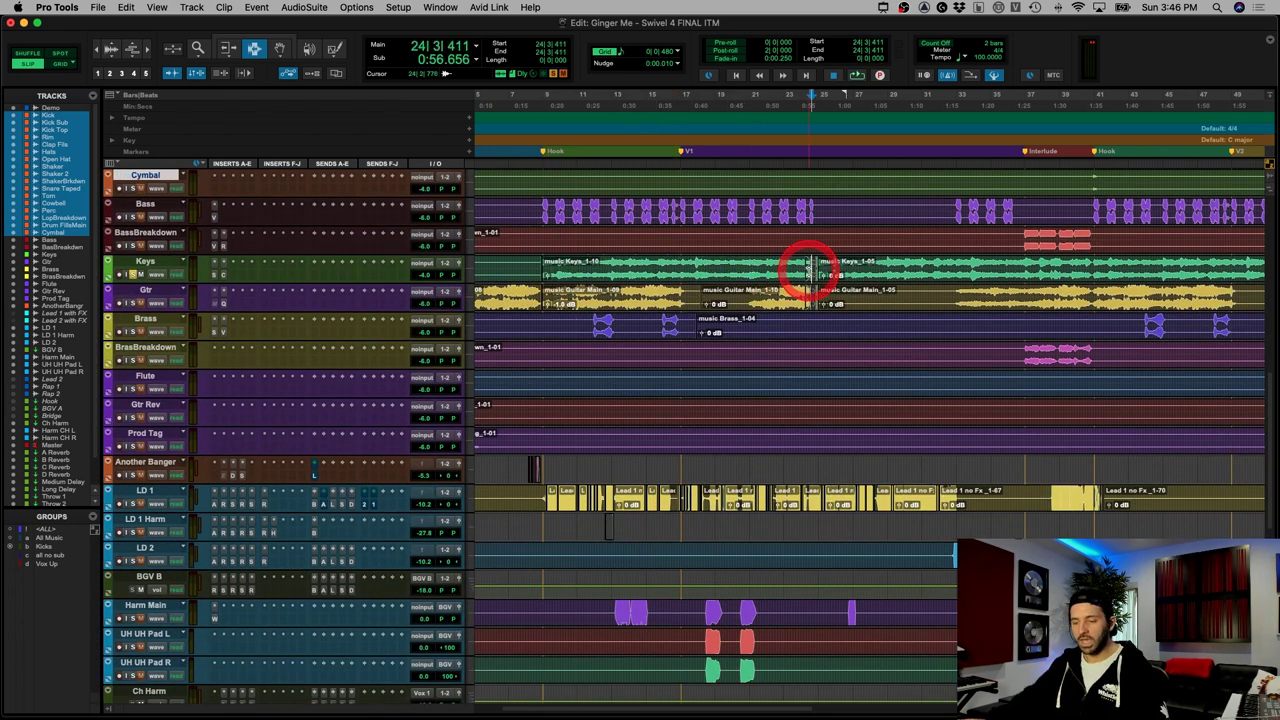
{"action": "key", "text": "super+bracketright"}
{"action": "key", "text": "super+bracketright"}
{"action": "key", "text": "super+bracketright"}
{"action": "key", "text": "super+bracketright"}
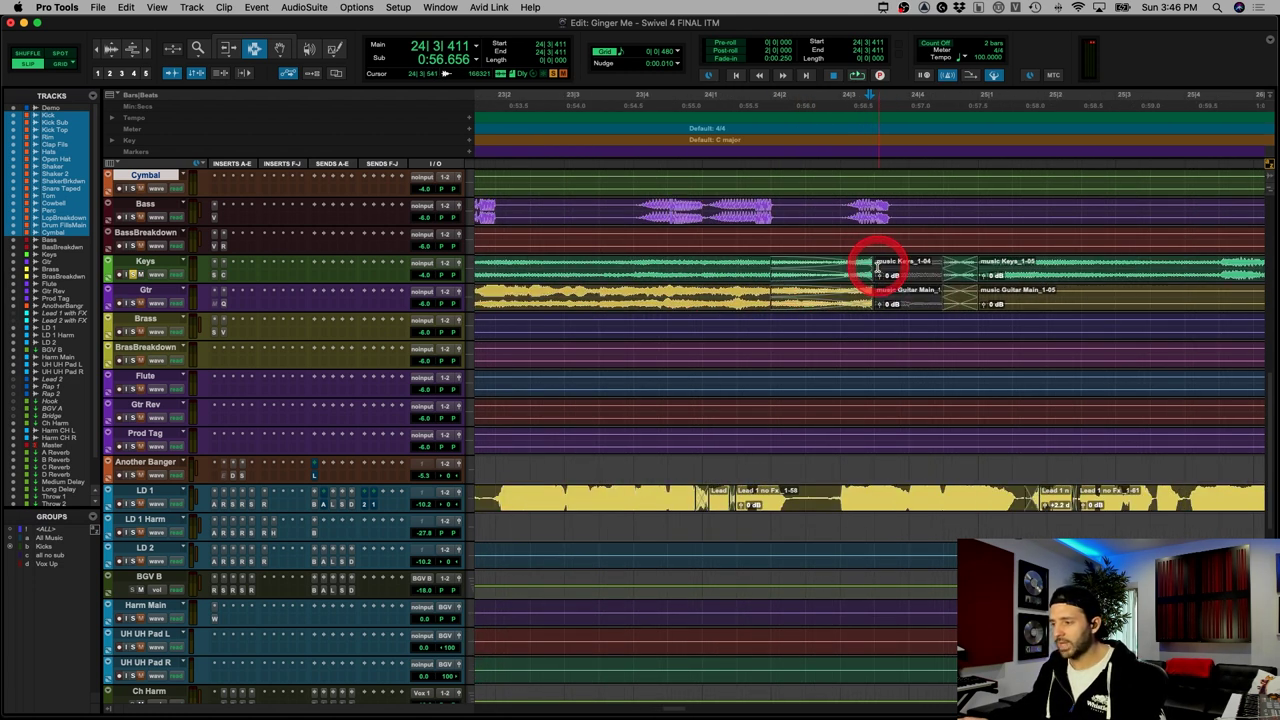
{"action": "left_click", "coordinate": [871, 265]}
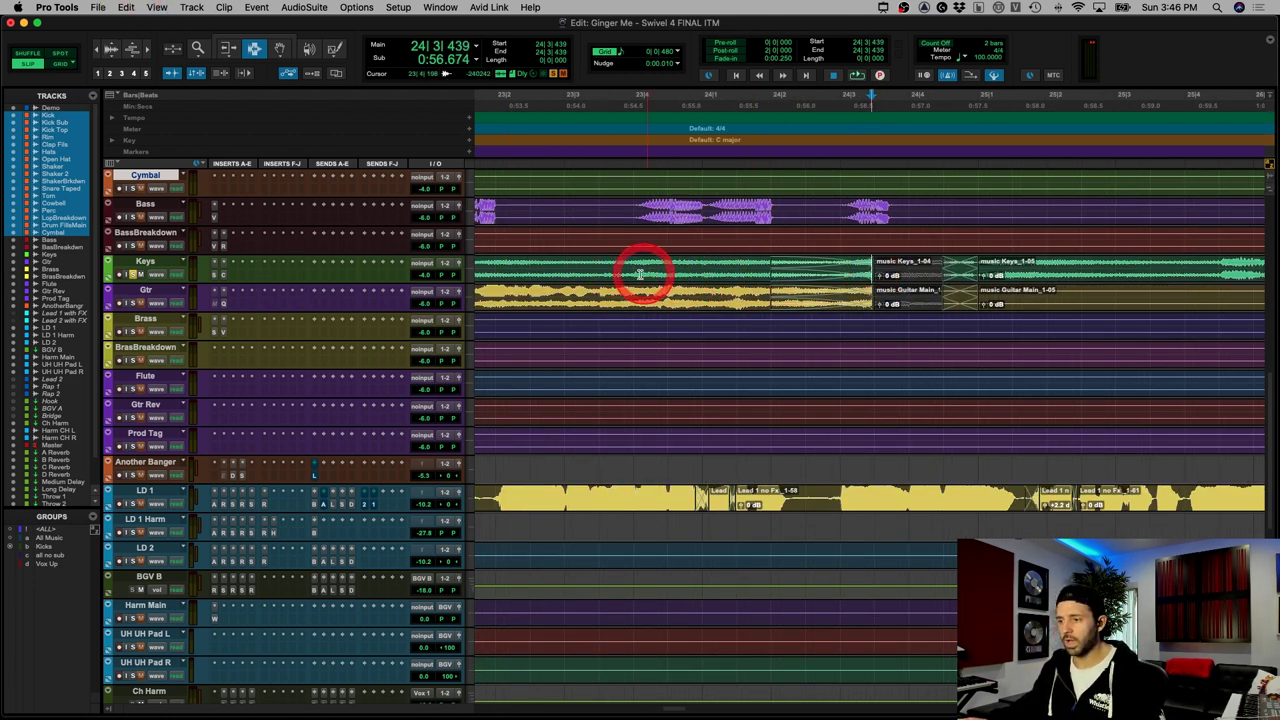
Step: Enlarge the Keys track's height and select the audio spanning the muted music Keys_1-04 clip and the crossfades around it
{"action": "left_click", "coordinate": [110, 262]}
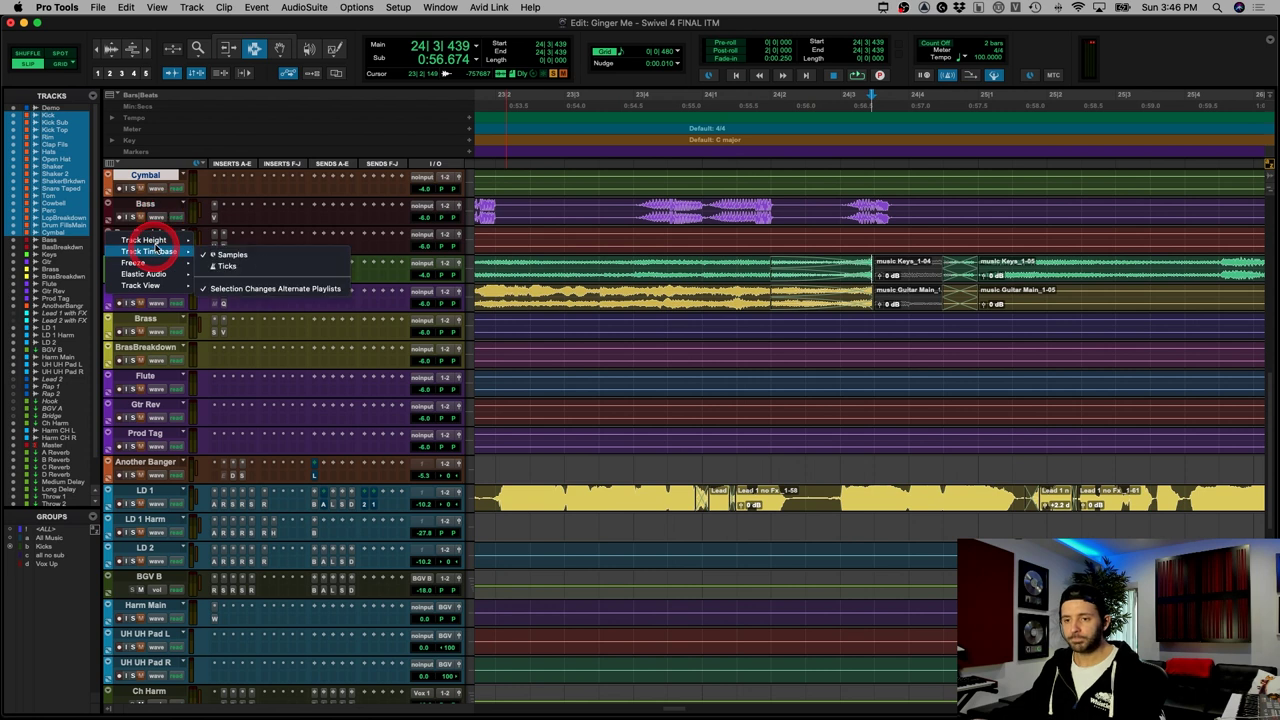
{"action": "mouse_move", "coordinate": [160, 240]}
{"action": "left_click", "coordinate": [229, 287]}
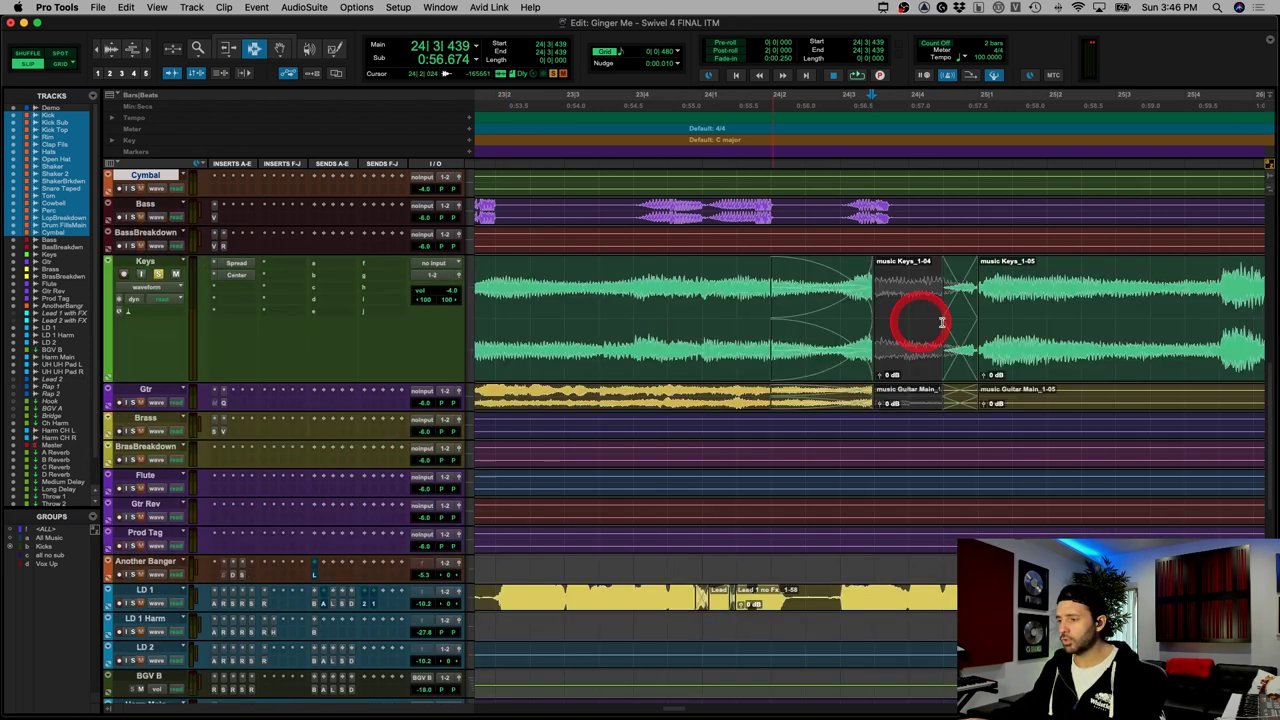
{"action": "left_click", "coordinate": [864, 343]}
{"action": "key", "text": "super+bracketright"}
{"action": "left_click_drag", "start_coordinate": [859, 318], "coordinate": [1145, 318]}
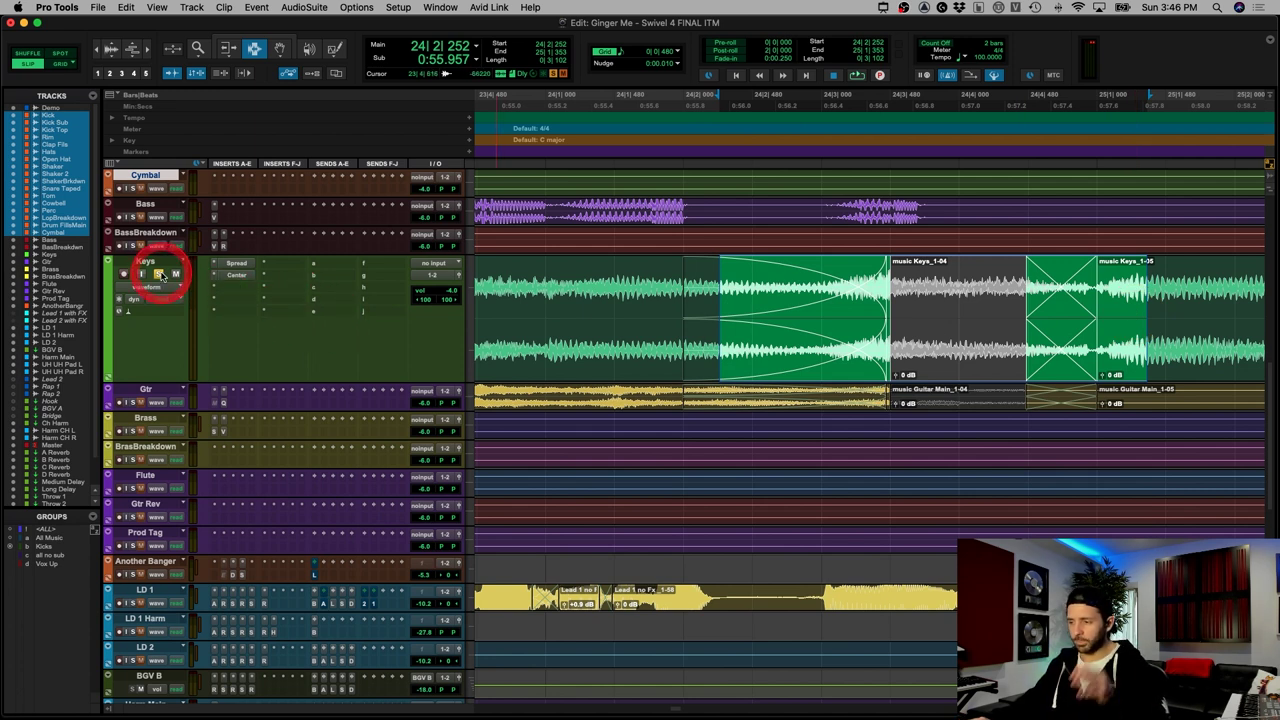
Step: Examine the short music Keys_1-07 clip and its crossfade at waveform level, selecting the clip
{"action": "left_click", "coordinate": [889, 312]}
{"action": "key", "text": "super+bracketright"}
{"action": "key", "text": "super+bracketright"}
{"action": "key", "text": "super+bracketright"}
{"action": "key", "text": "super+bracketright"}
{"action": "key", "text": "super+bracketright"}
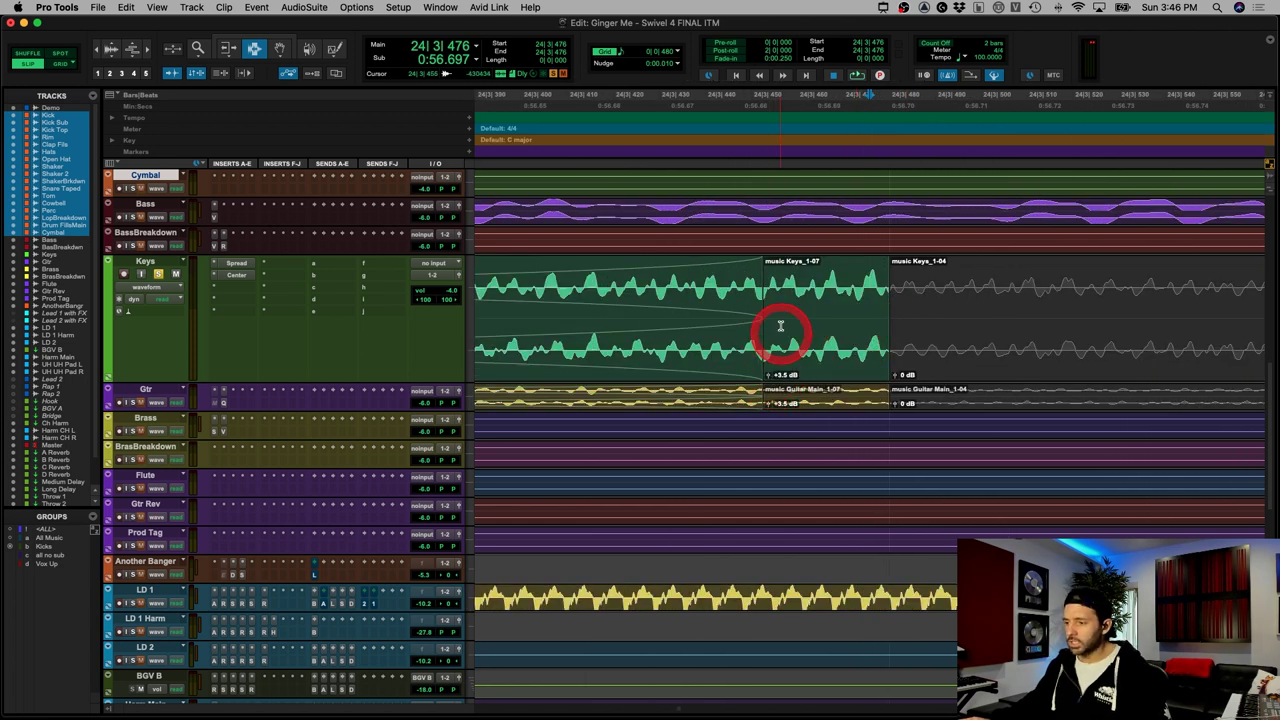
{"action": "double_click", "coordinate": [806, 293]}
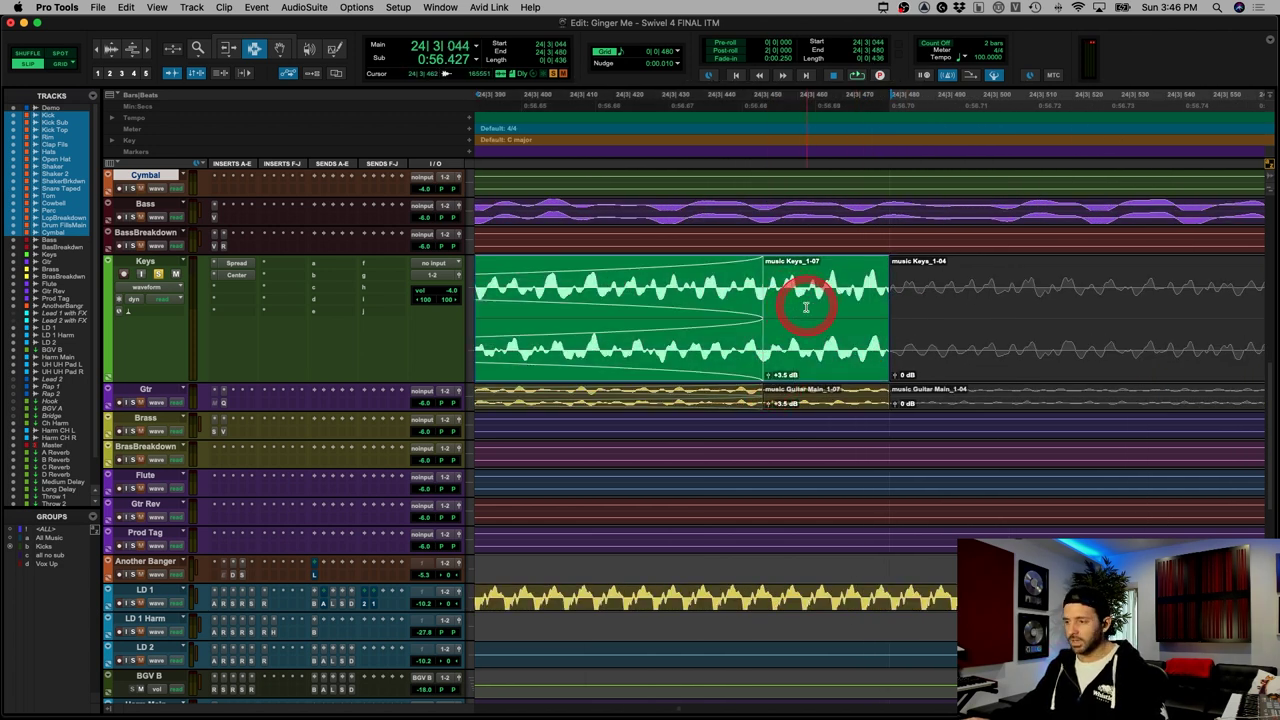
{"action": "key", "text": "super+bracketleft"}
{"action": "key", "text": "super+bracketleft"}
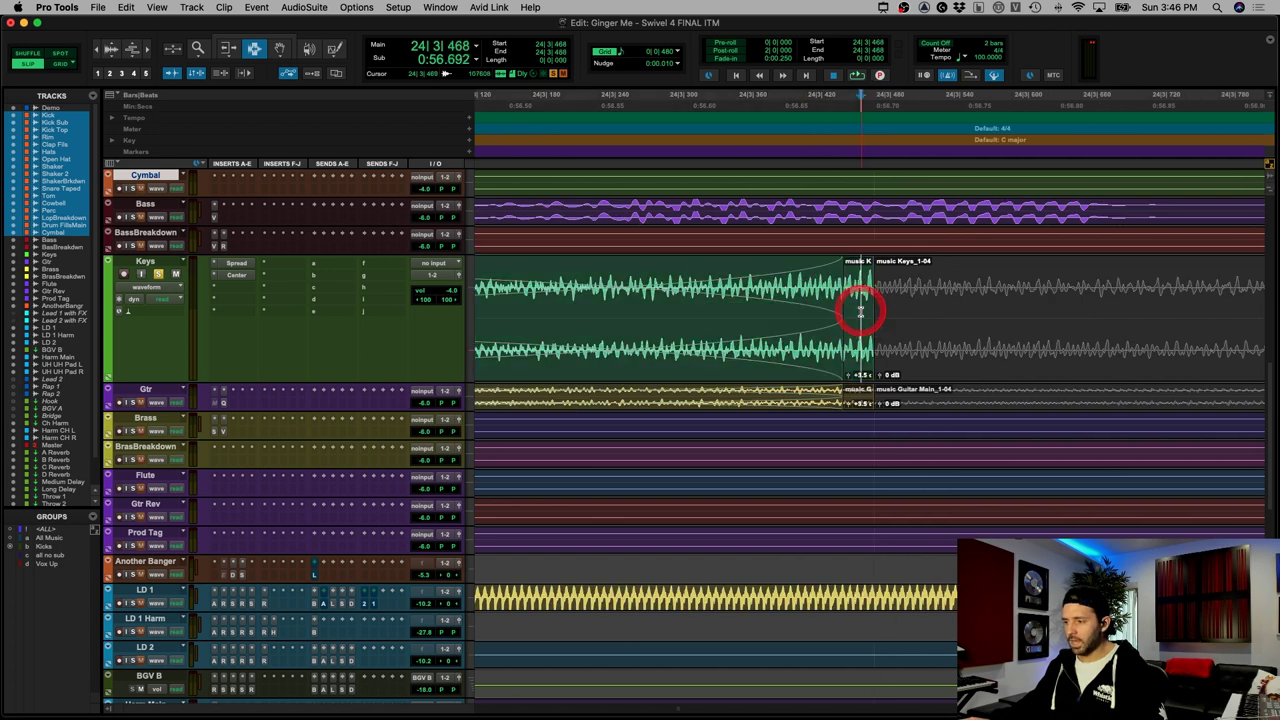
{"action": "key", "text": "super+bracketright"}
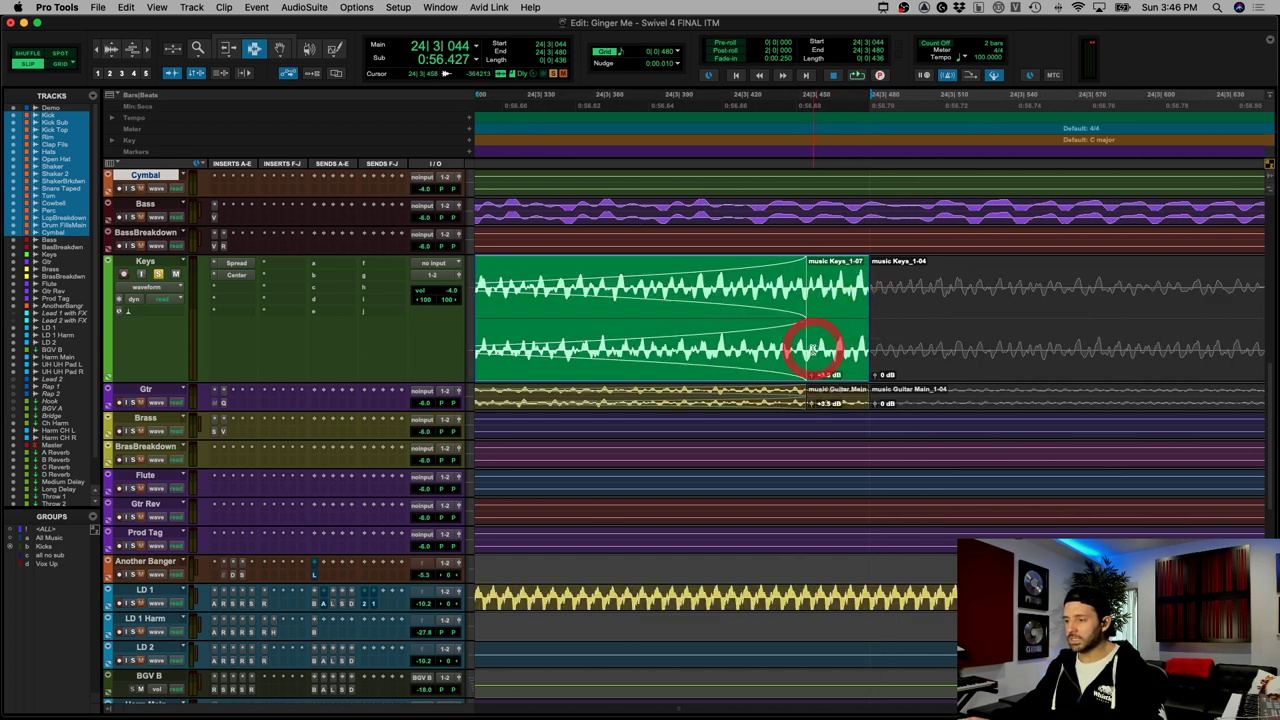
Step: Select the crossfade leading into the music Keys_1-07 clip, inspect its curve in the Crossfade settings, and cancel
{"action": "key", "text": "super+bracketleft"}
{"action": "key", "text": "super+bracketleft"}
{"action": "key", "text": "super+bracketleft"}
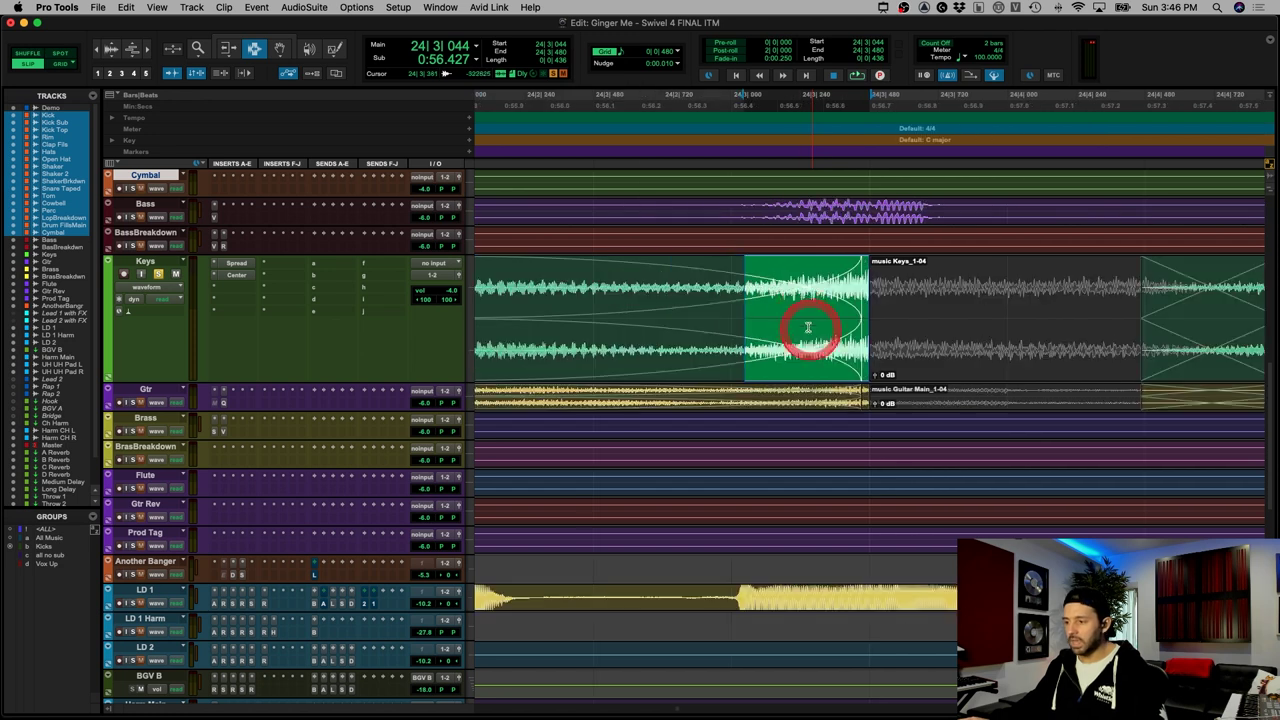
{"action": "key", "text": "super+bracketleft"}
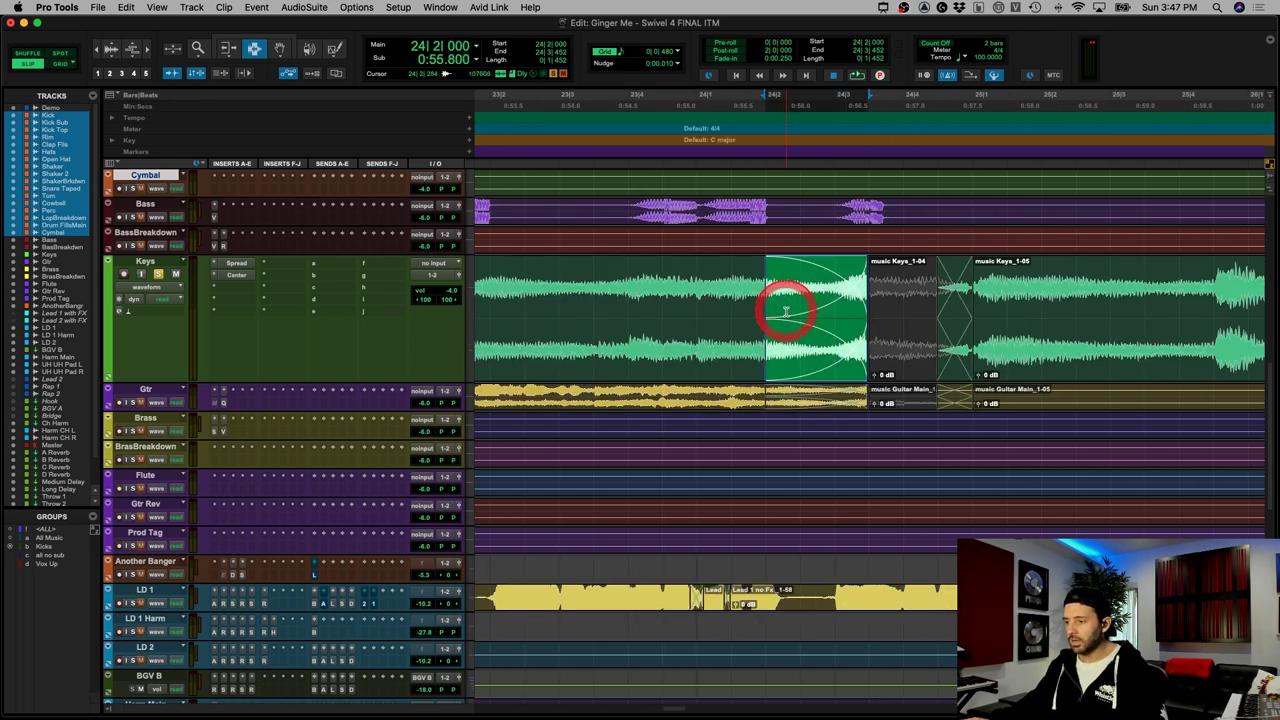
{"action": "key", "text": "super+f"}
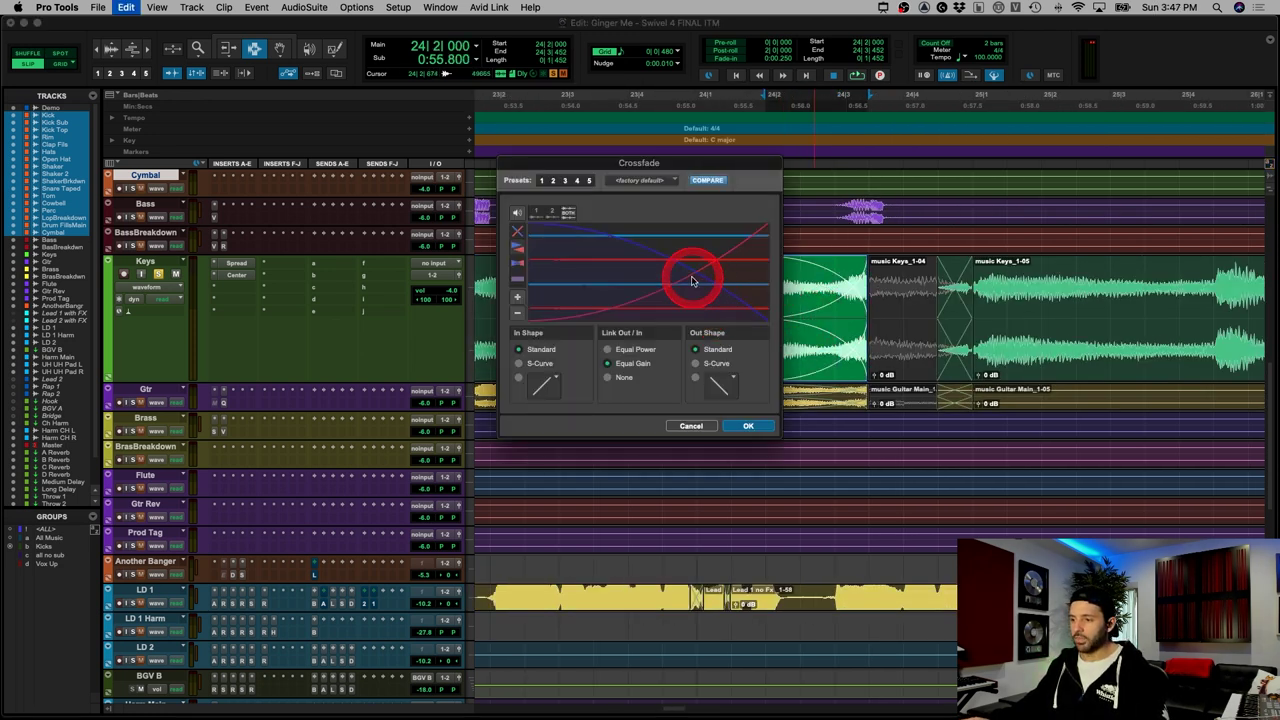
{"action": "mouse_move", "coordinate": [690, 275]}
{"action": "left_mouse_down"}
{"action": "mouse_move", "coordinate": [663, 274]}
{"action": "mouse_move", "coordinate": [682, 275]}
{"action": "left_mouse_up"}
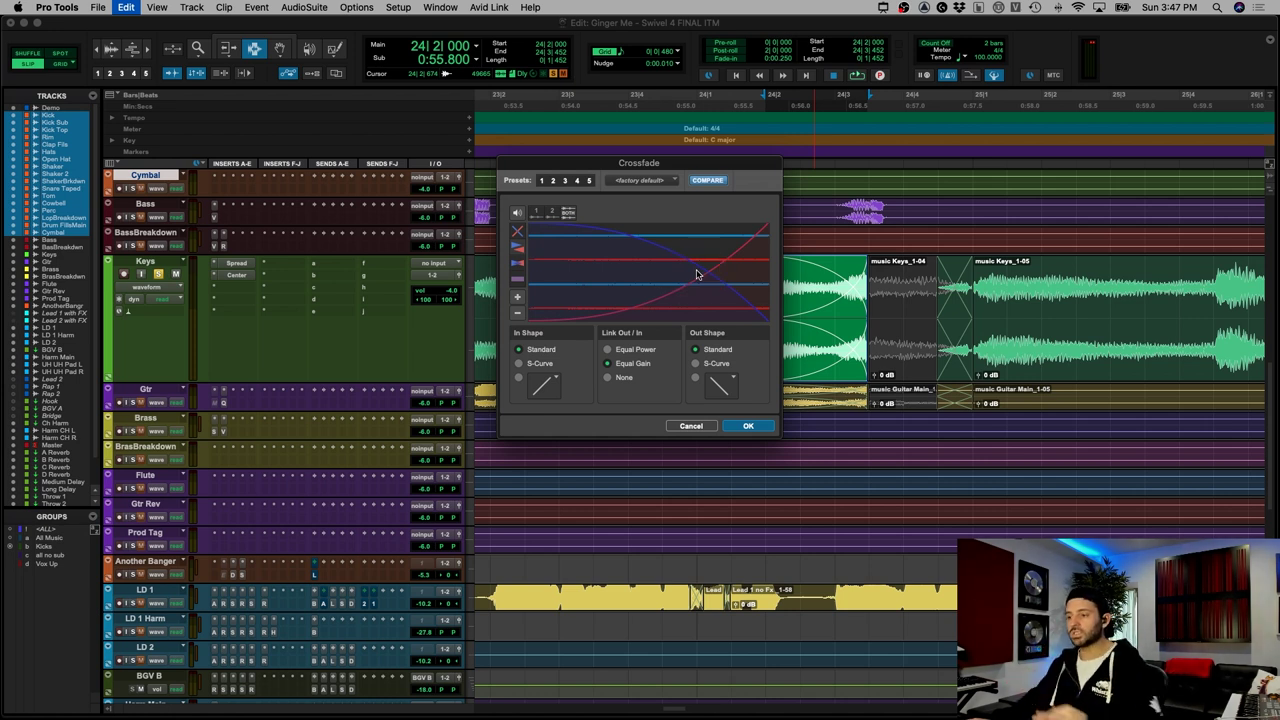
{"action": "left_click", "coordinate": [690, 426]}
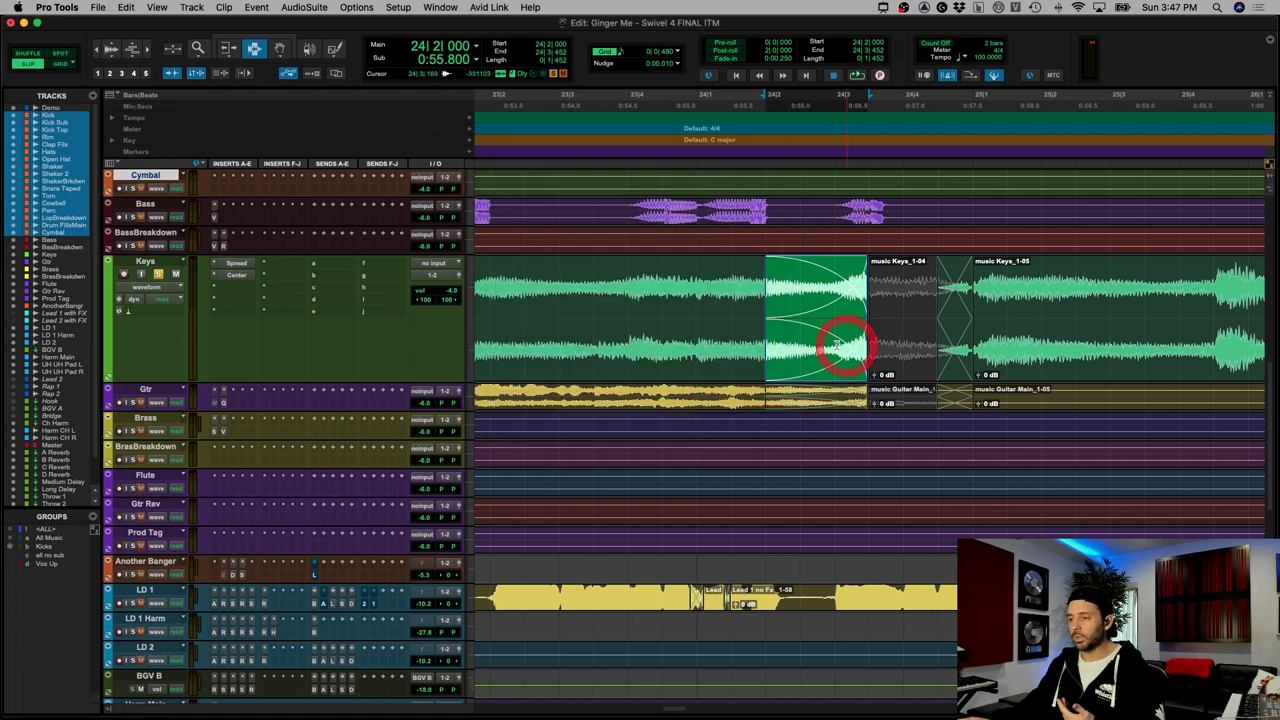
Step: Unsolo the Keys track and play the full mix briefly from 23|1|895
{"action": "left_click", "coordinate": [815, 338]}
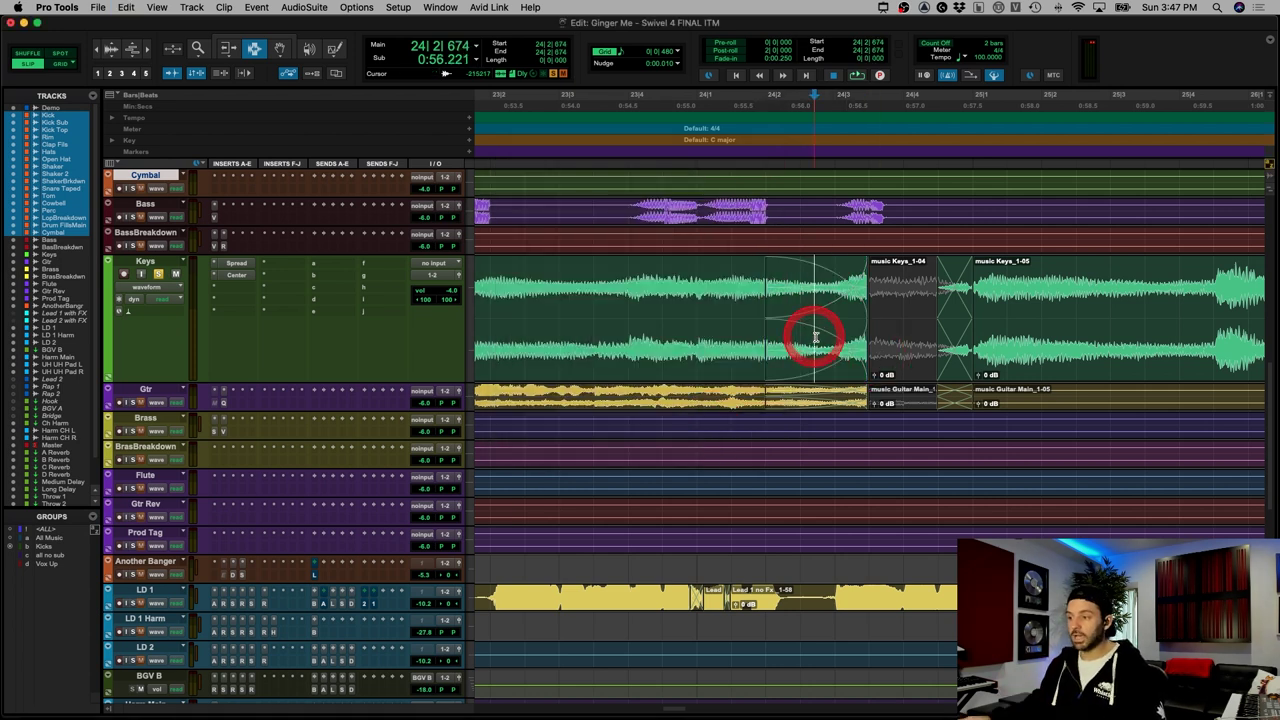
{"action": "left_click", "coordinate": [871, 305]}
{"action": "left_click", "coordinate": [491, 334]}
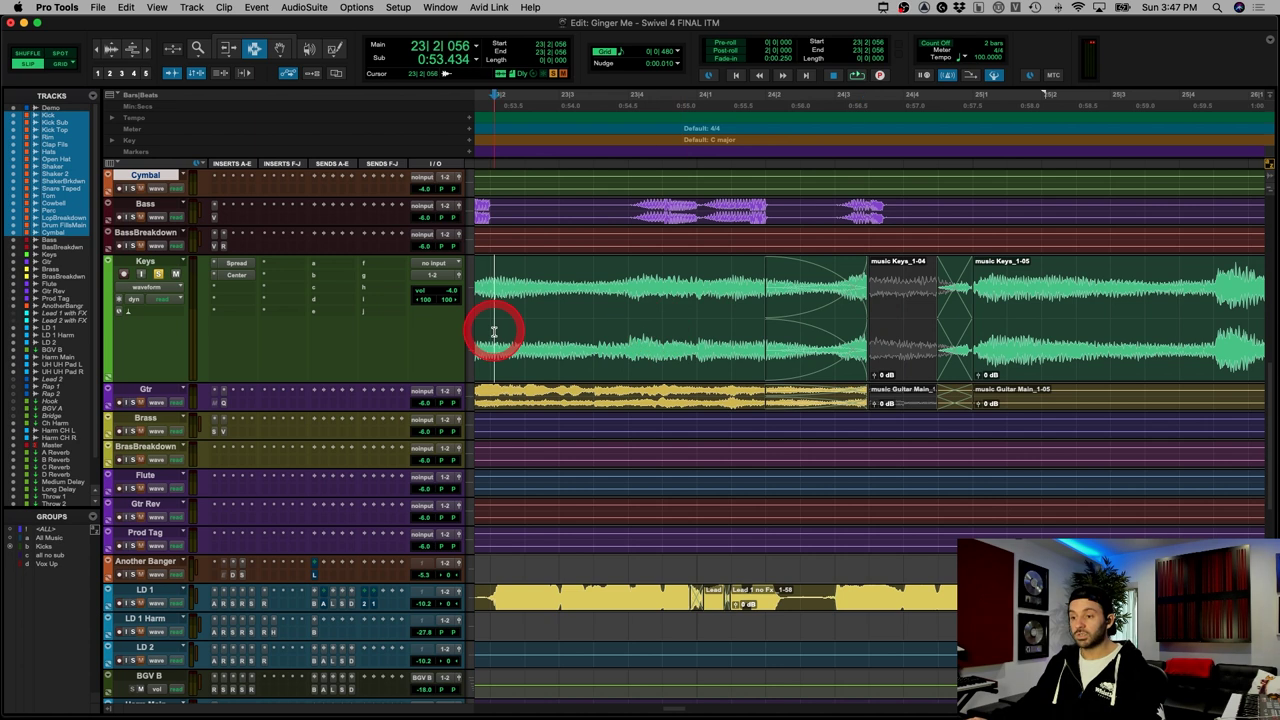
{"action": "key", "text": "super+bracketleft"}
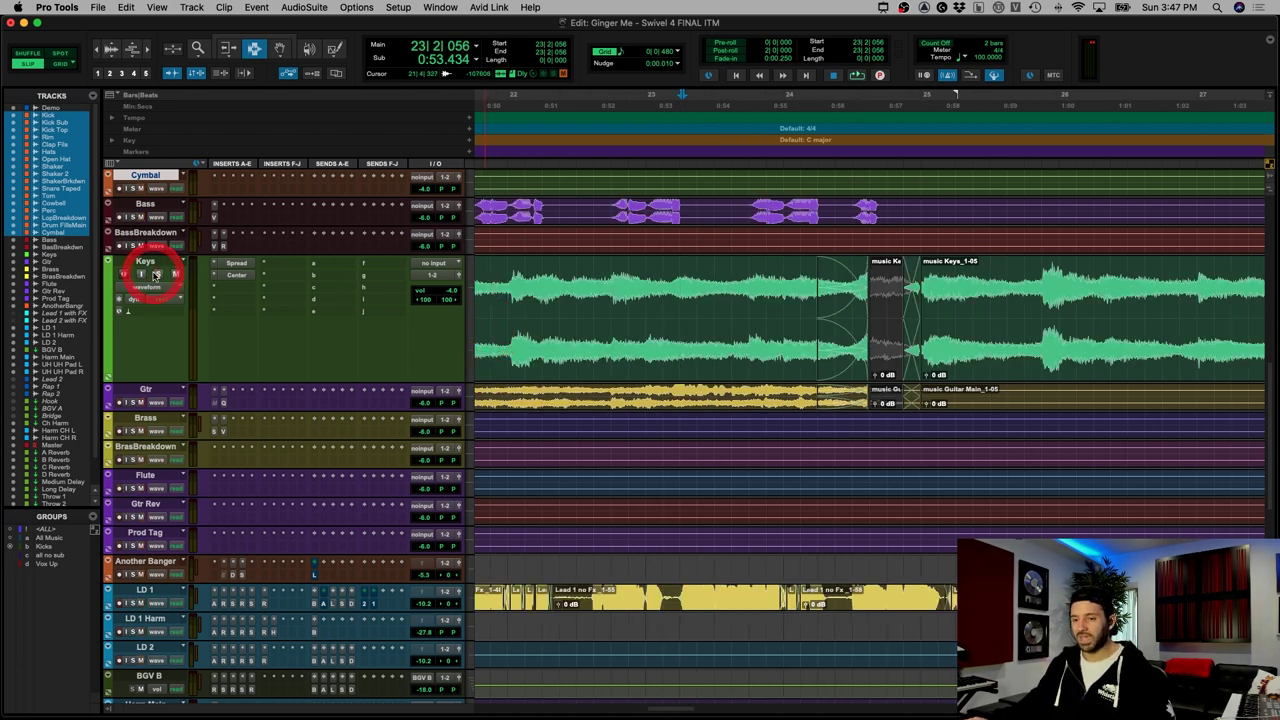
{"action": "left_click", "coordinate": [650, 306]}
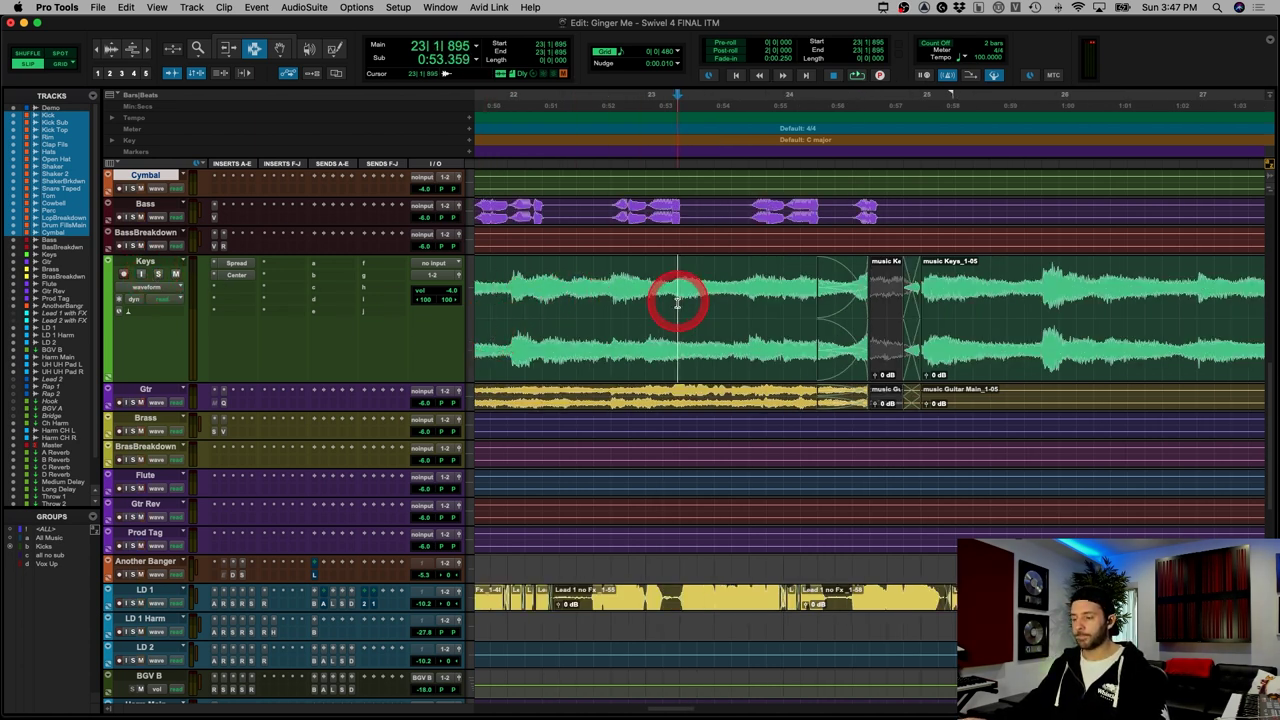
{"action": "key", "text": "space"}
{"action": "key", "text": "space"}
Step: Select the LD 1, LD 1 Harm and LD 2 tracks and mute them
{"action": "left_click", "coordinate": [147, 590]}
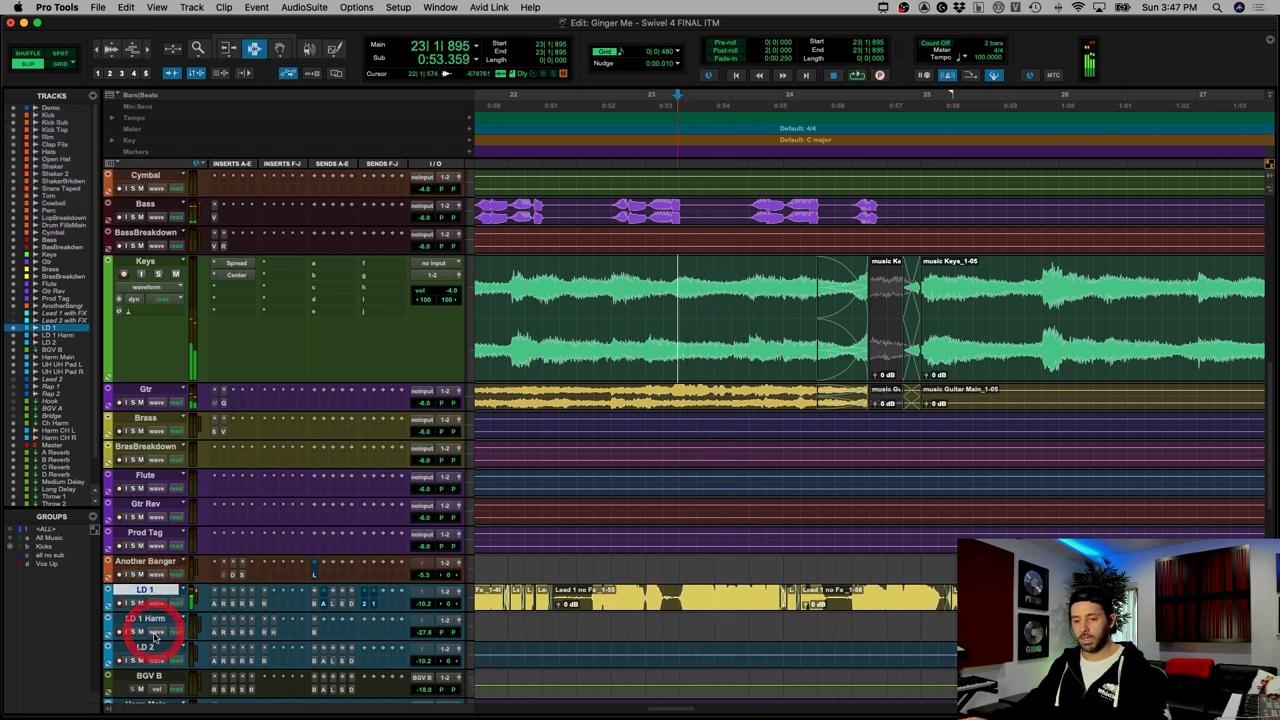
{"action": "left_click_drag", "start_coordinate": [155, 637], "coordinate": [151, 648]}
{"action": "left_click", "coordinate": [141, 661], "text": "alt+shift"}
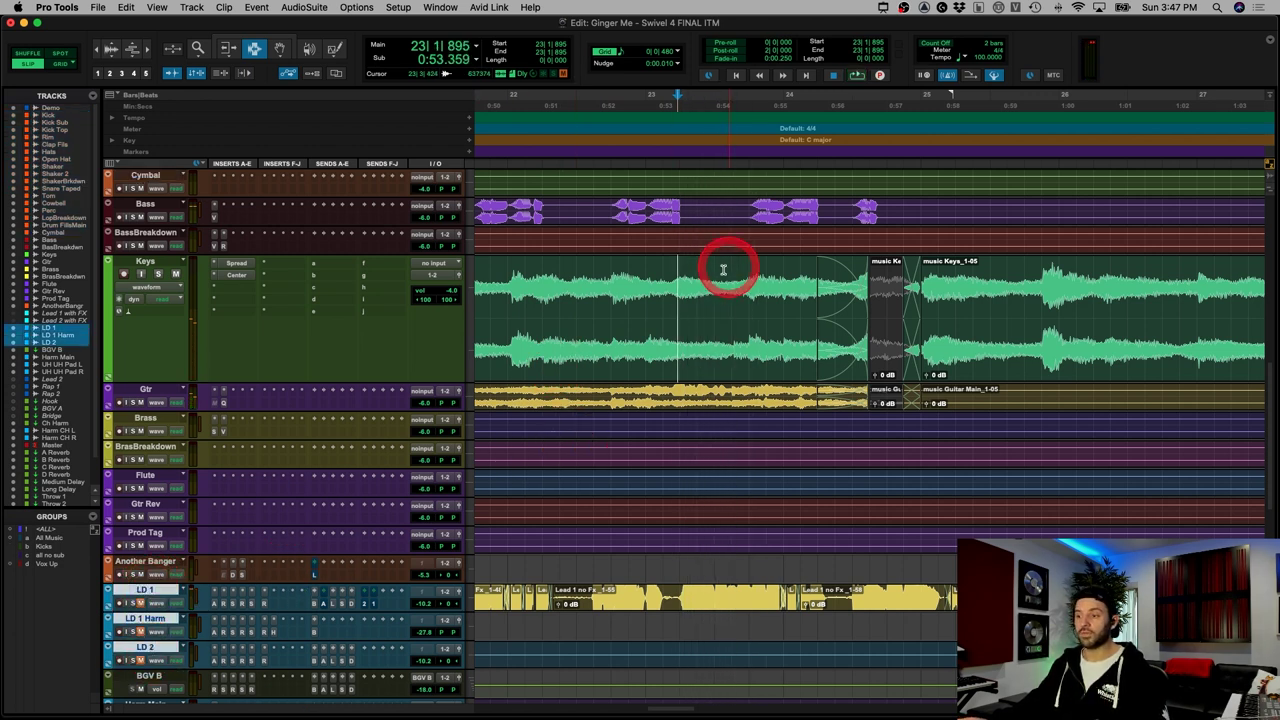
Step: Play the Keys fade transition with the lead tracks muted, stop, and place the edit cursor at 24|3|448
{"action": "key", "text": "space"}
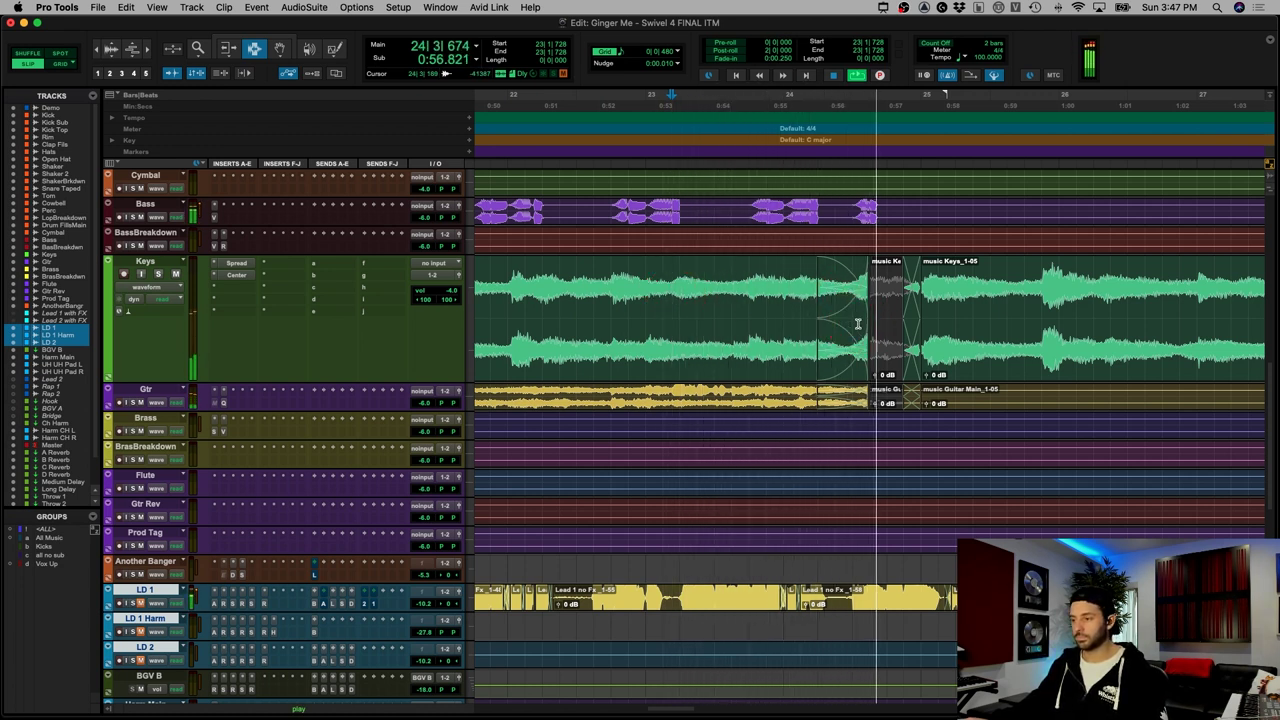
{"action": "left_click", "coordinate": [858, 300]}
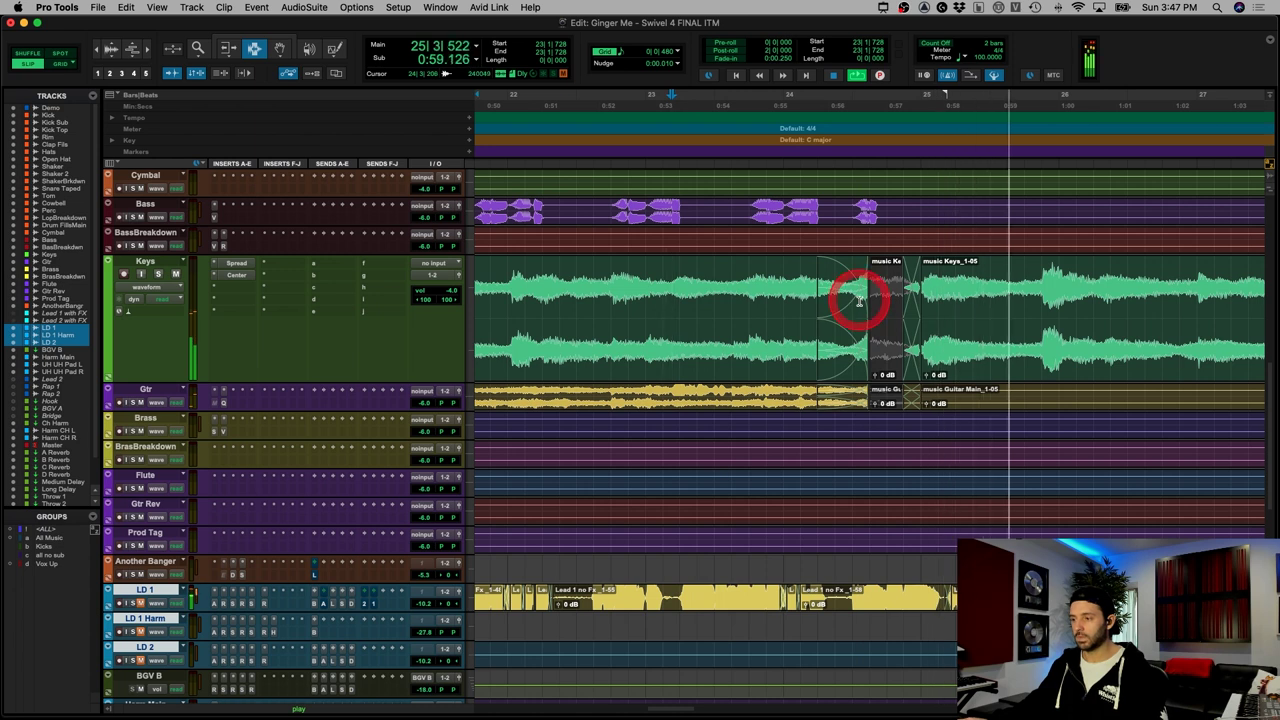
{"action": "key", "text": "space"}
{"action": "left_click", "coordinate": [868, 299]}
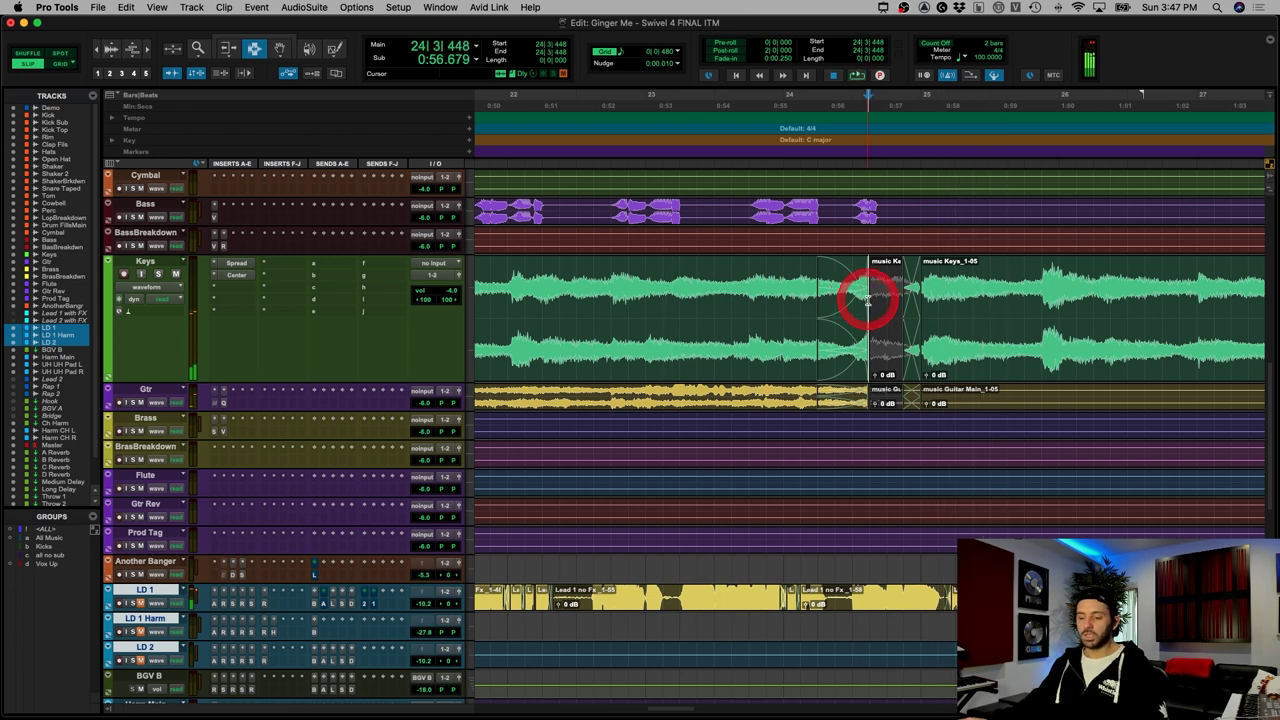
Step: Zoom in on the Keys fade before the music Keys_1-04 clip and highlight sections along its curve
{"action": "key", "text": "t"}
{"action": "key", "text": "t"}
{"action": "left_click_drag", "start_coordinate": [737, 323], "coordinate": [848, 306]}
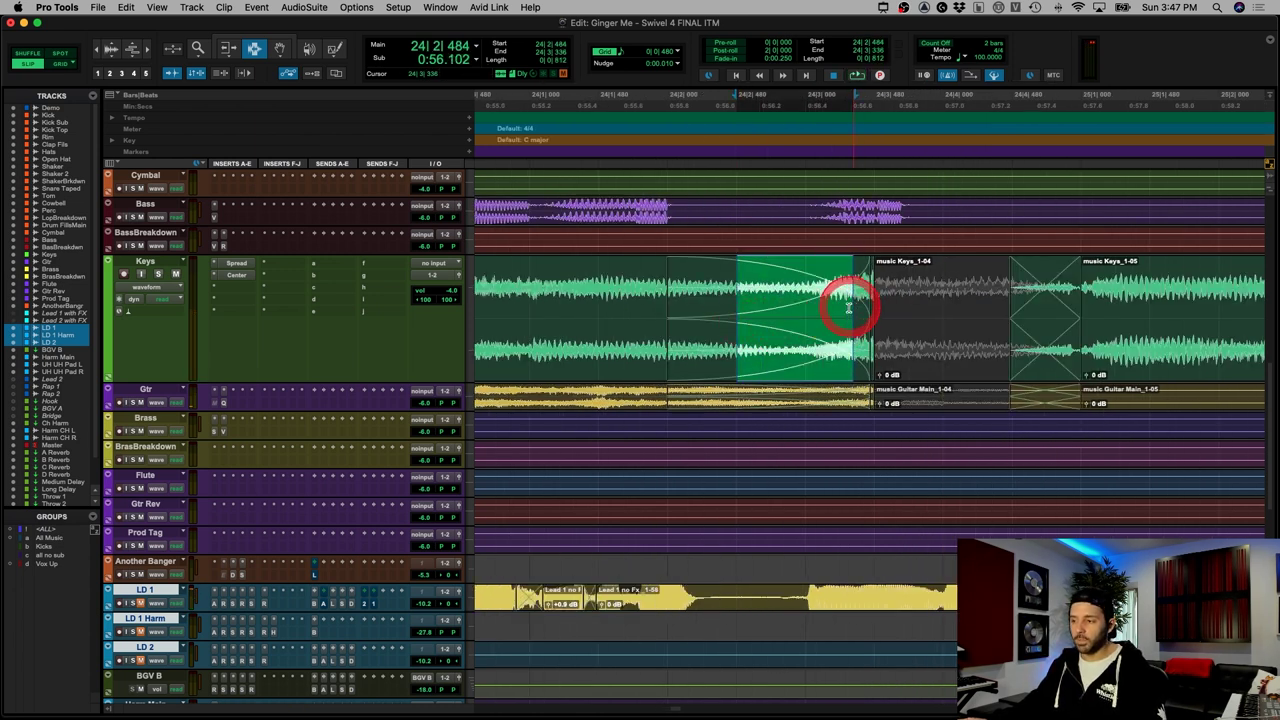
{"action": "left_click_drag", "start_coordinate": [696, 325], "coordinate": [721, 322]}
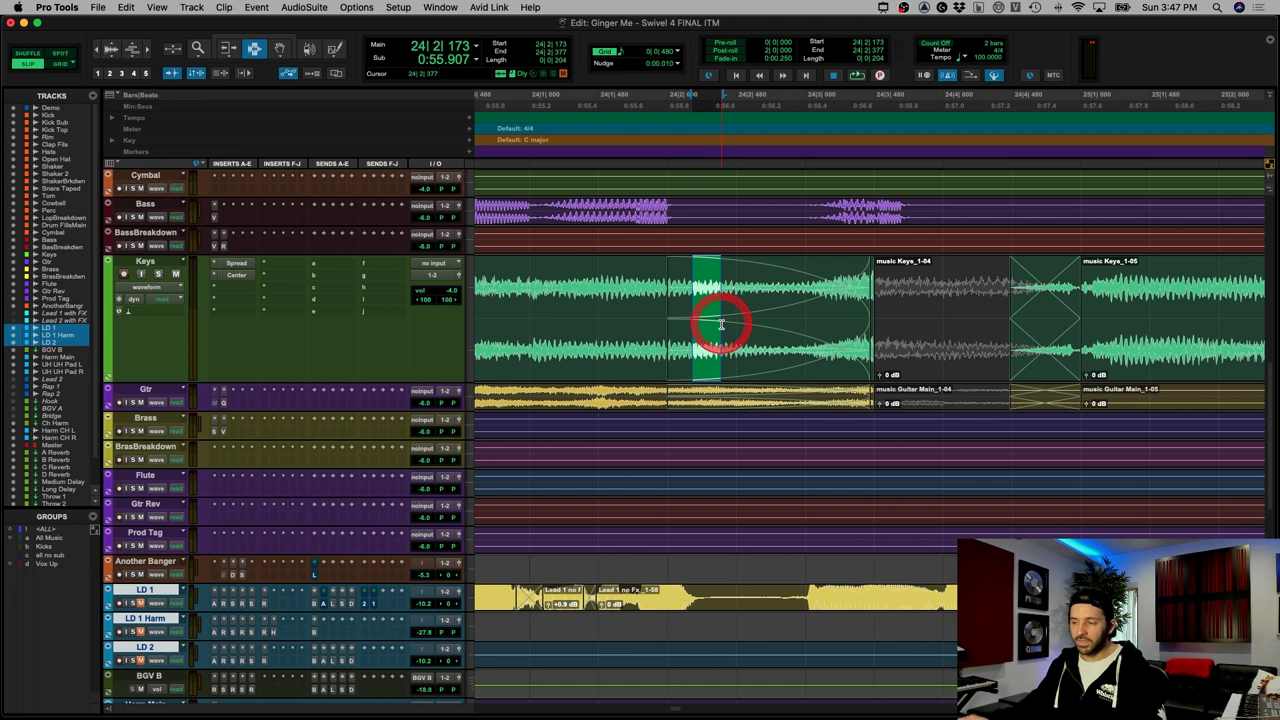
Step: Enlarge the Gtr track's height so its waveform, inserts and fades are shown in detail
{"action": "left_click", "coordinate": [848, 398]}
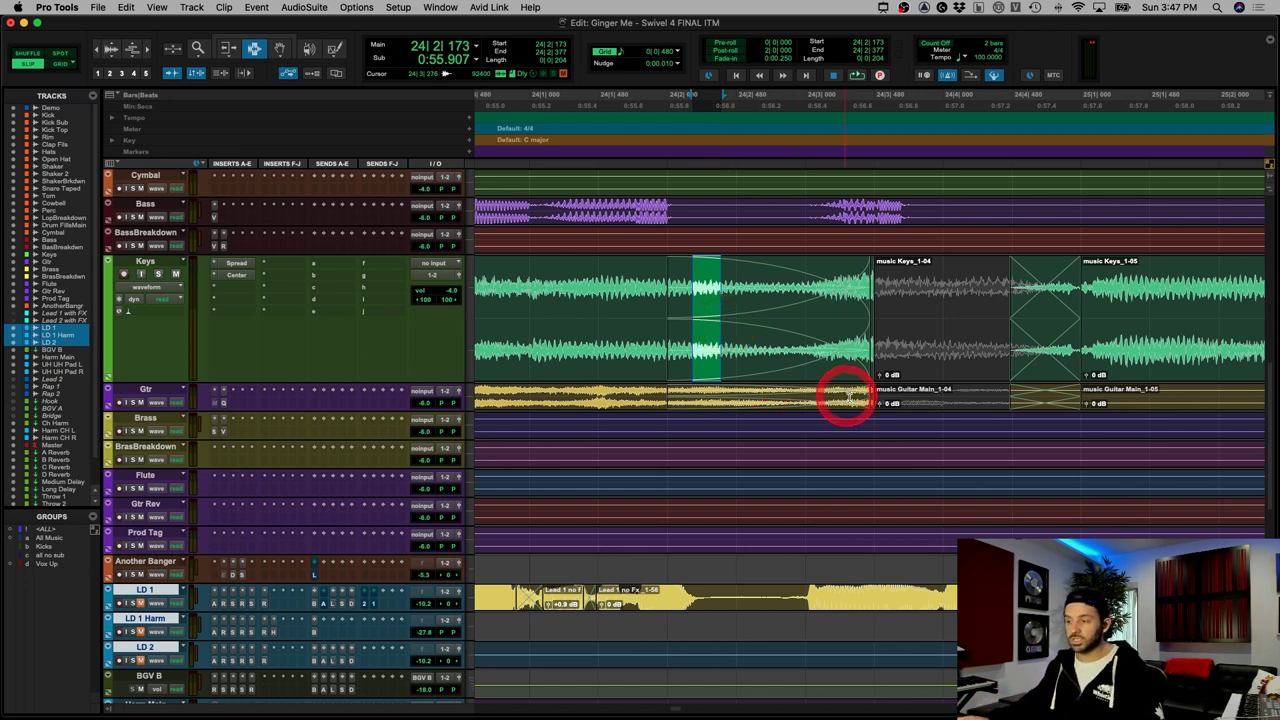
{"action": "right_click", "coordinate": [118, 386]}
{"action": "mouse_move", "coordinate": [160, 368]}
{"action": "left_click", "coordinate": [229, 402]}
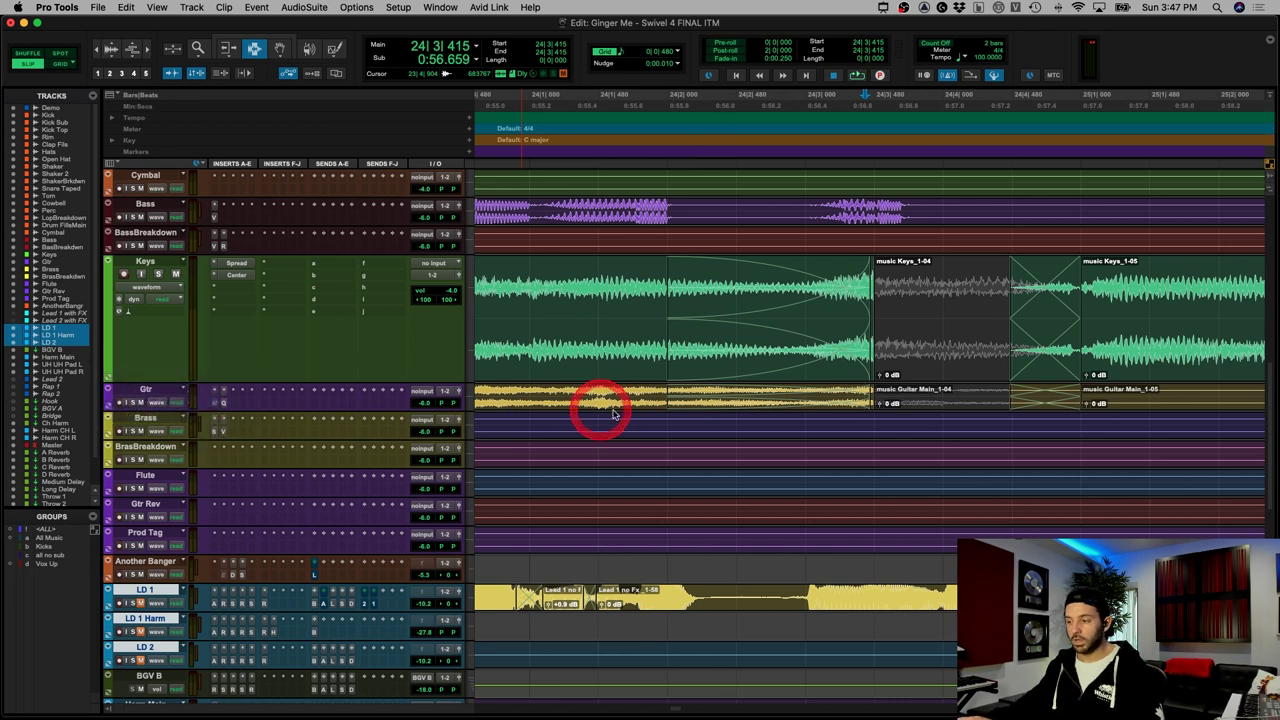
{"action": "key", "text": "t"}
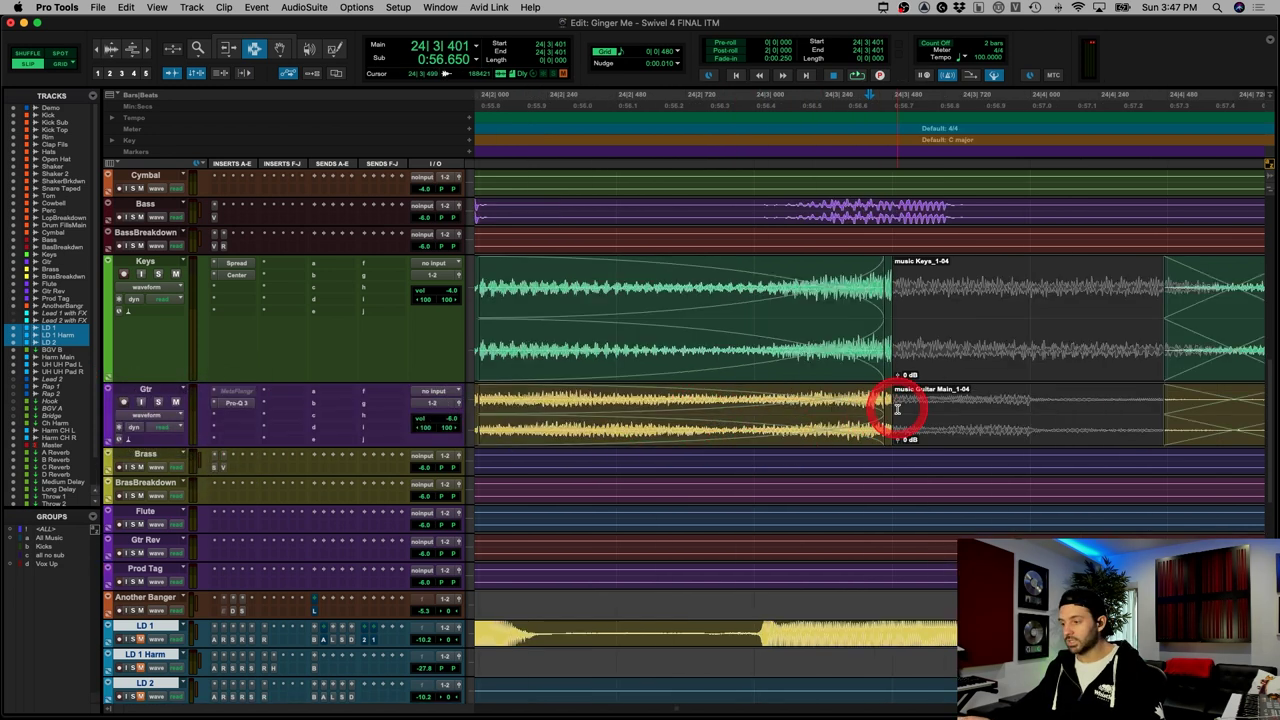
Step: Inspect the Gtr fade leading into the music Guitar Main_1-07 clip up close
{"action": "left_click", "coordinate": [880, 414]}
{"action": "key", "text": "t"}
{"action": "key", "text": "t"}
{"action": "key", "text": "t"}
{"action": "key", "text": "t"}
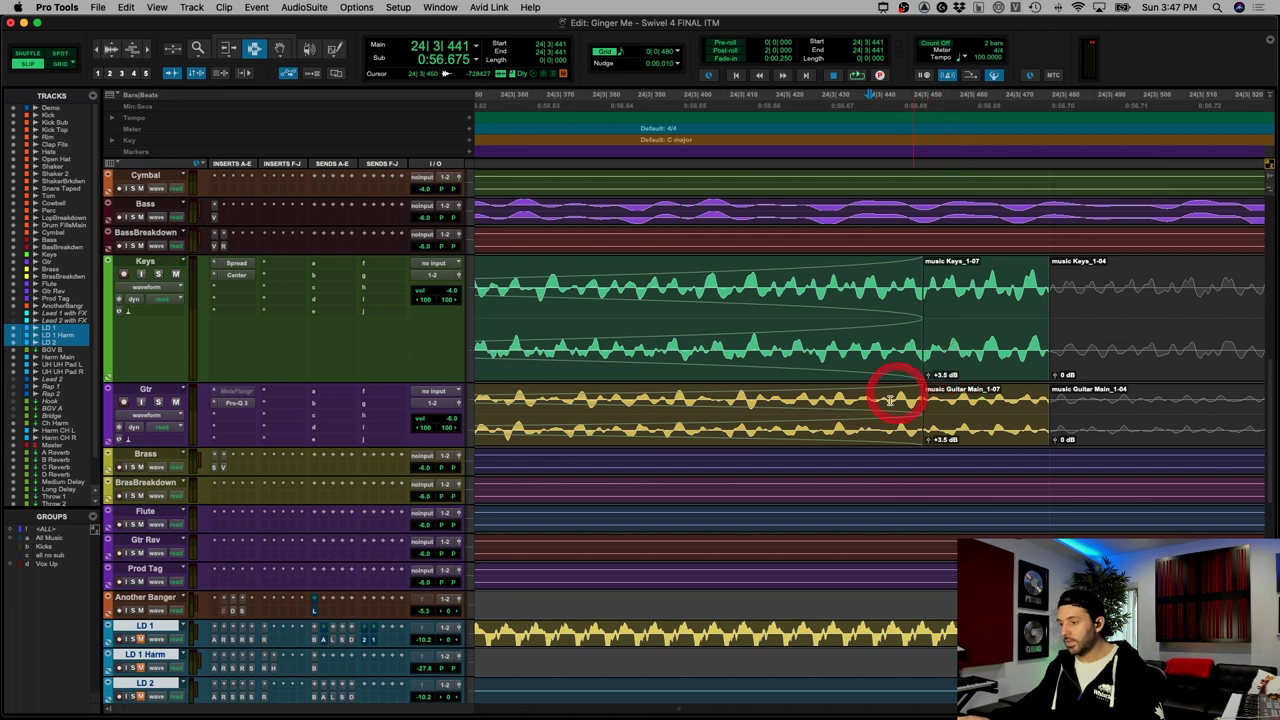
{"action": "scroll", "coordinate": [894, 391], "scroll_direction": "down", "scroll_amount": 4}
Step: Solo the Keys and Gtr tracks and play their fade transition from 23|3|816, then stop
{"action": "left_click", "coordinate": [648, 356]}
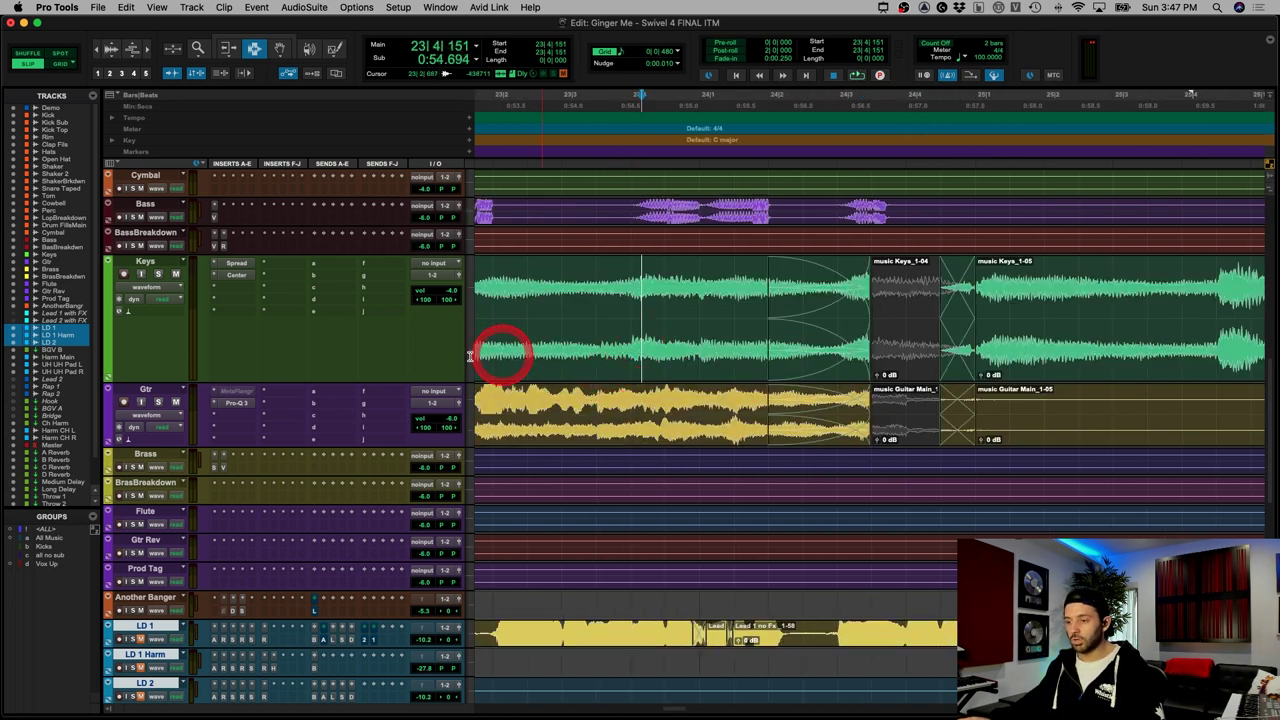
{"action": "left_click", "coordinate": [155, 396]}
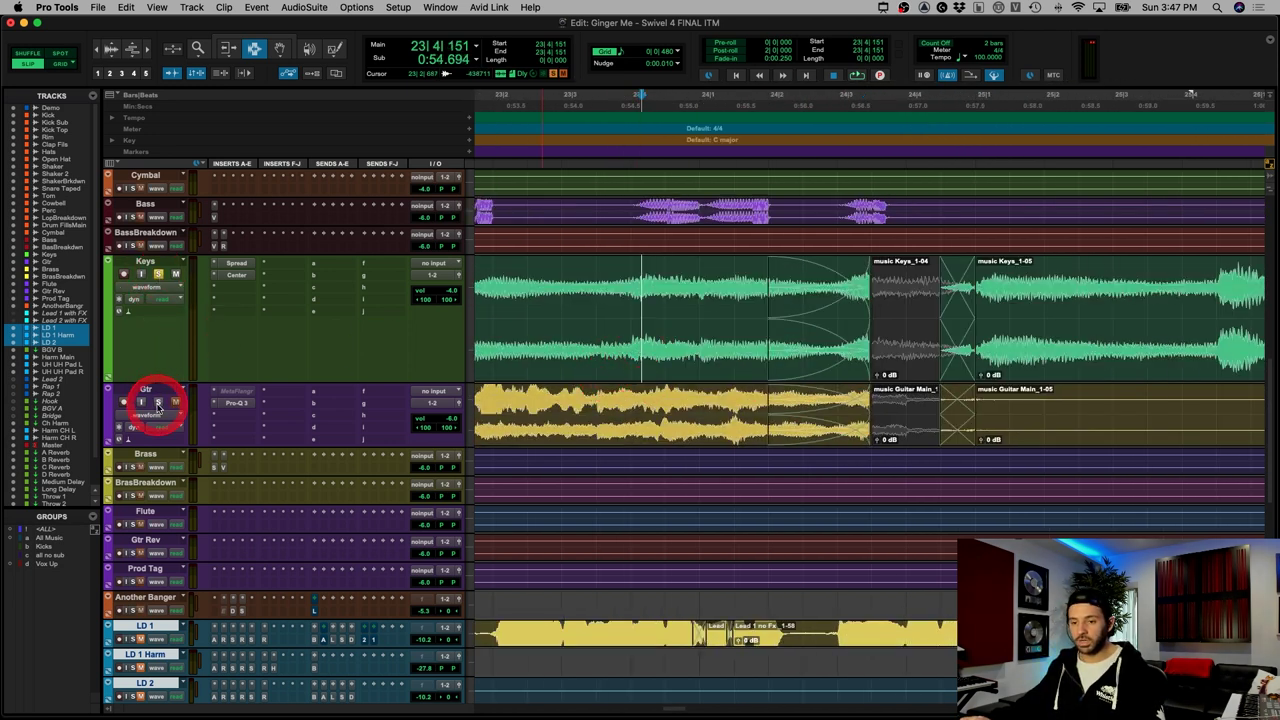
{"action": "left_click", "coordinate": [647, 323]}
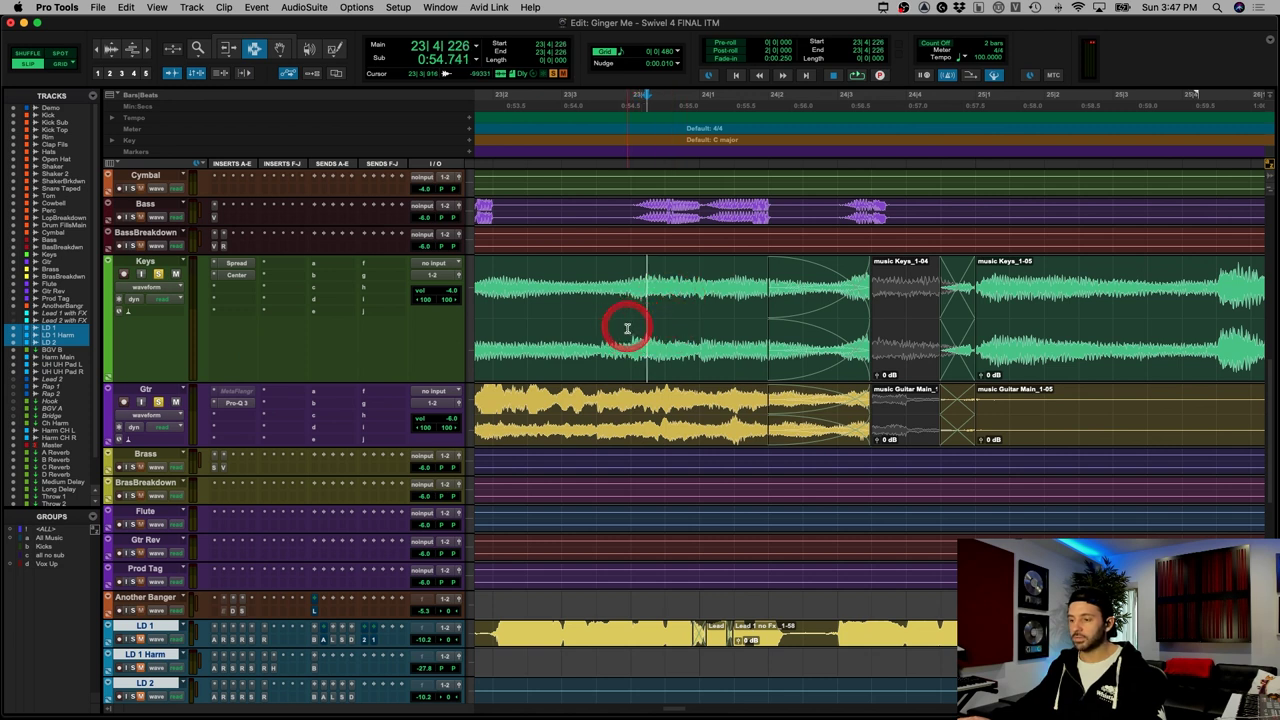
{"action": "key", "text": "space"}
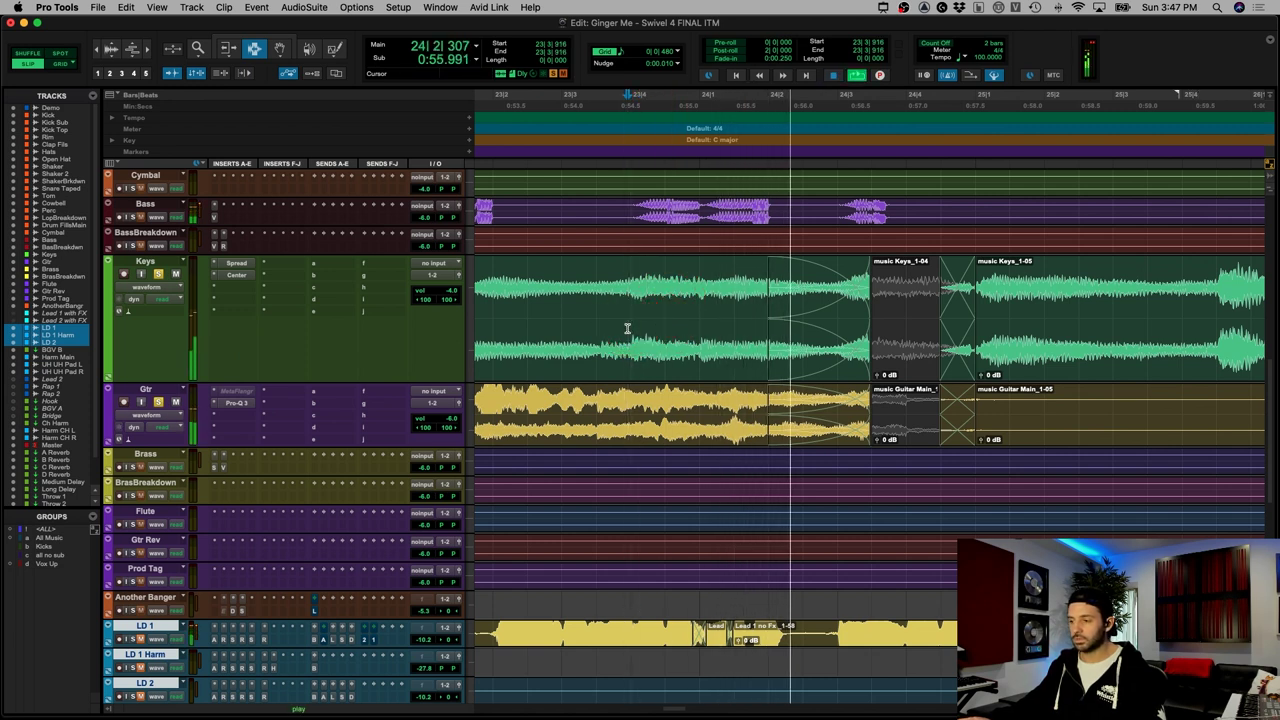
{"action": "key", "text": "space"}
Step: Examine the end of the Keys fade at 24|3|387 and highlight the crossfade into the music Keys_1-05 clip
{"action": "left_click", "coordinate": [862, 340]}
{"action": "key", "text": "t"}
{"action": "left_click", "coordinate": [877, 336]}
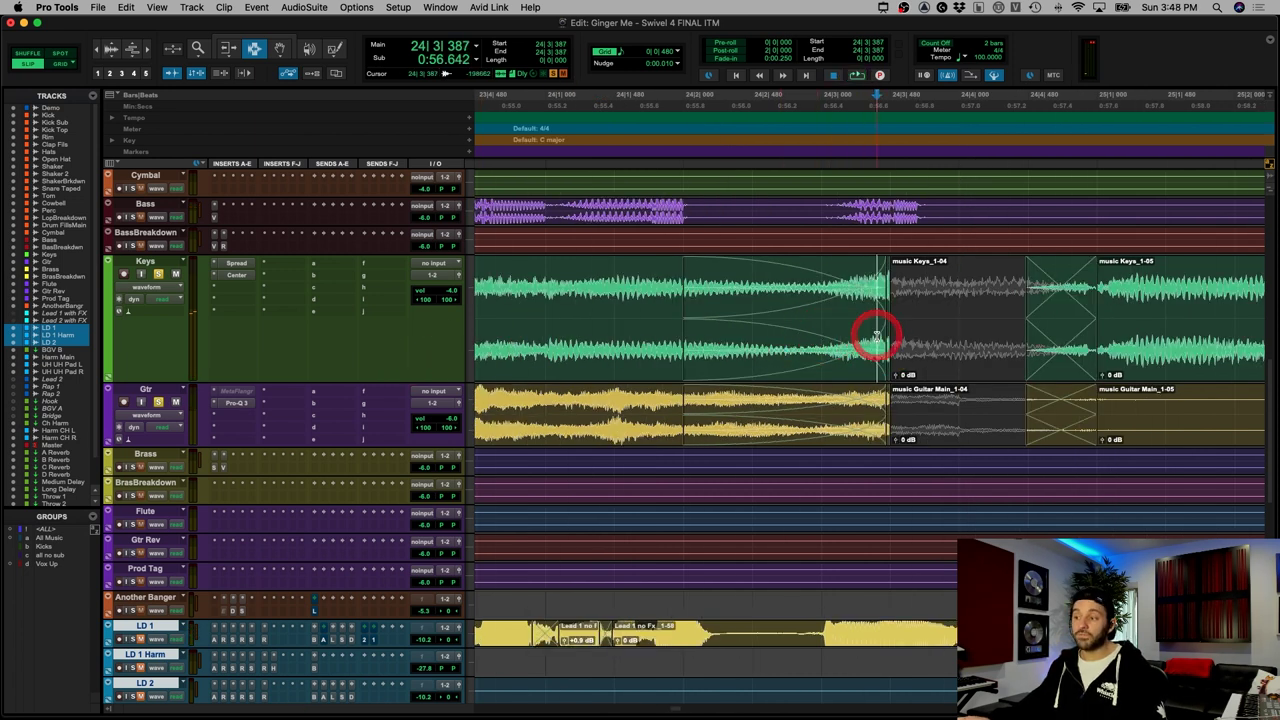
{"action": "key", "text": "t"}
{"action": "key", "text": "t"}
{"action": "key", "text": "r"}
{"action": "key", "text": "r"}
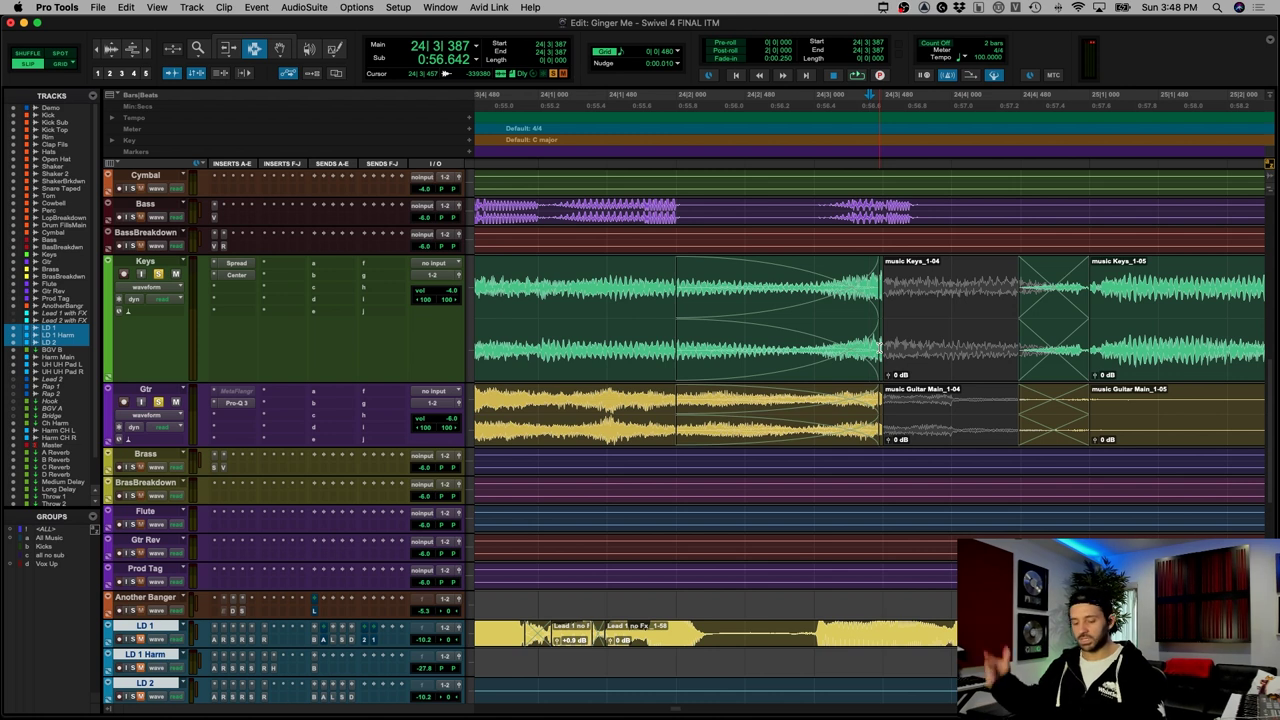
{"action": "left_click_drag", "start_coordinate": [1018, 304], "coordinate": [1105, 298]}
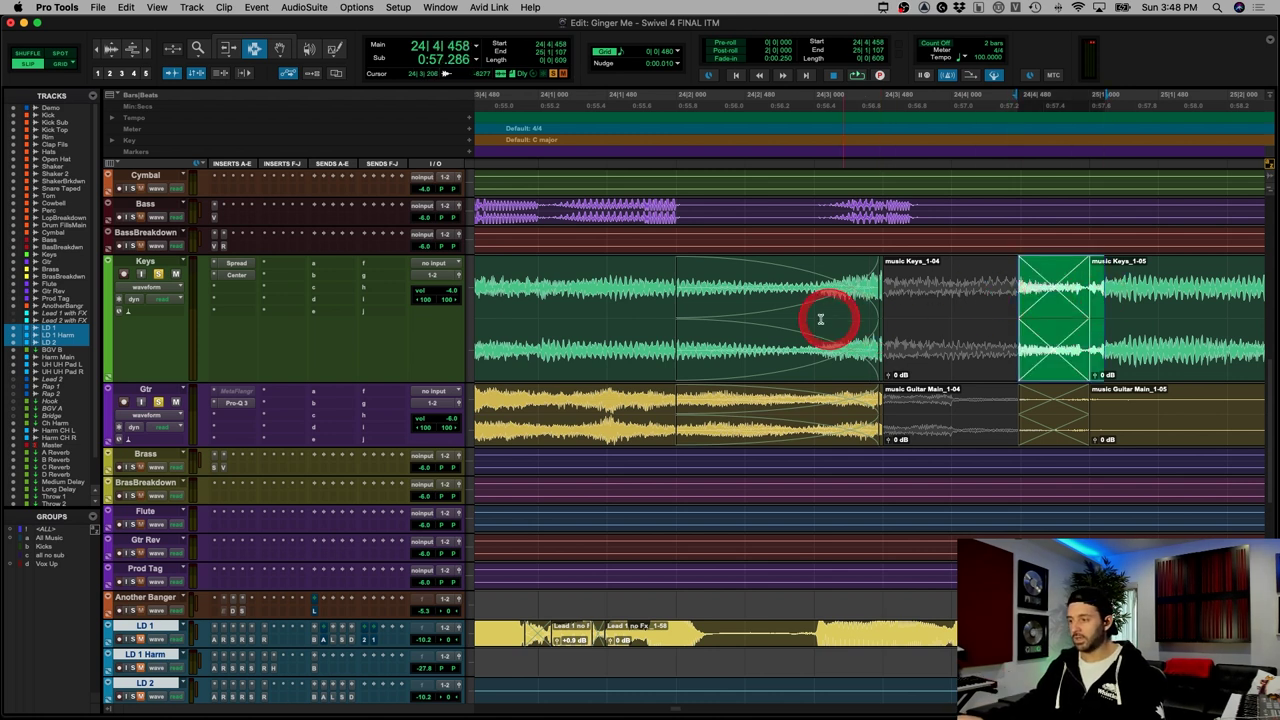
{"action": "key", "text": "r"}
Step: Place the edit cursor at 23|4|894 and unsolo the Keys and Gtr tracks, showing the whole song
{"action": "left_click", "coordinate": [698, 325]}
{"action": "key", "text": "r"}
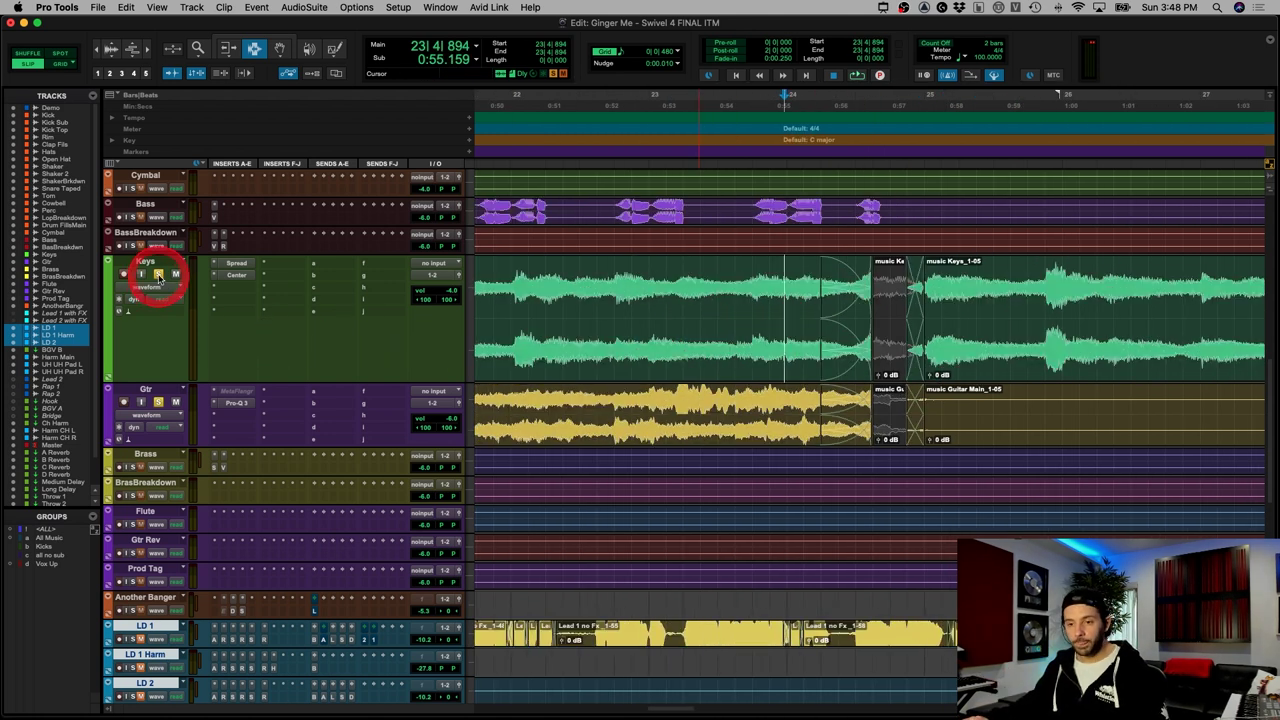
{"action": "key", "text": "super+bracketleft"}
{"action": "key", "text": "super+bracketleft"}
{"action": "key", "text": "super+bracketleft"}
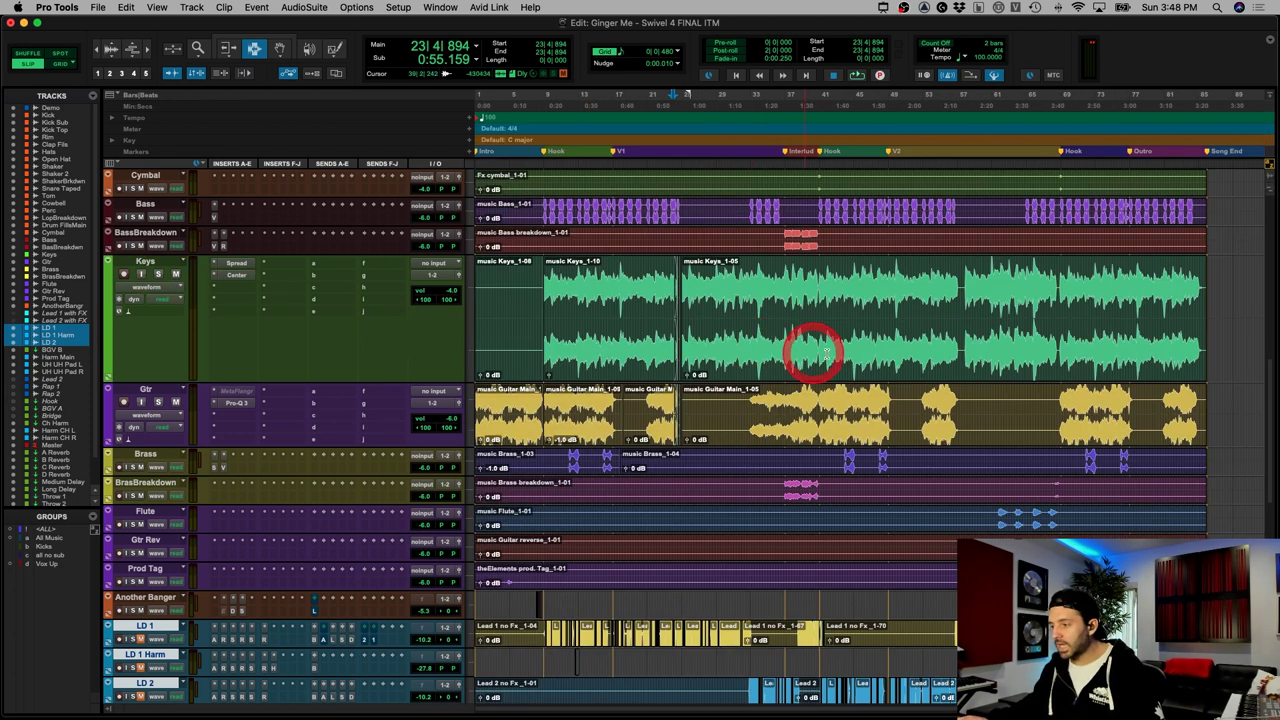
Step: Solo the Gtr track and select the music Guitar Main_1-09 clip for playback
{"action": "left_click", "coordinate": [648, 385]}
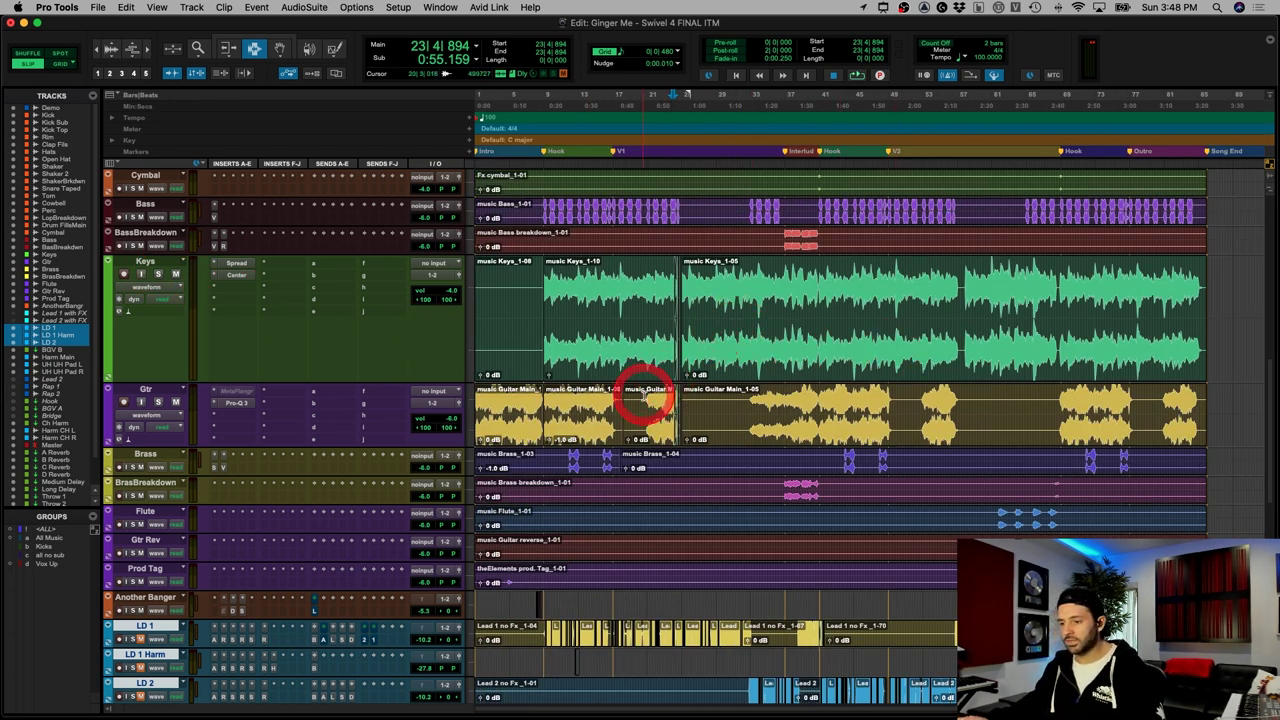
{"action": "left_click", "coordinate": [159, 402]}
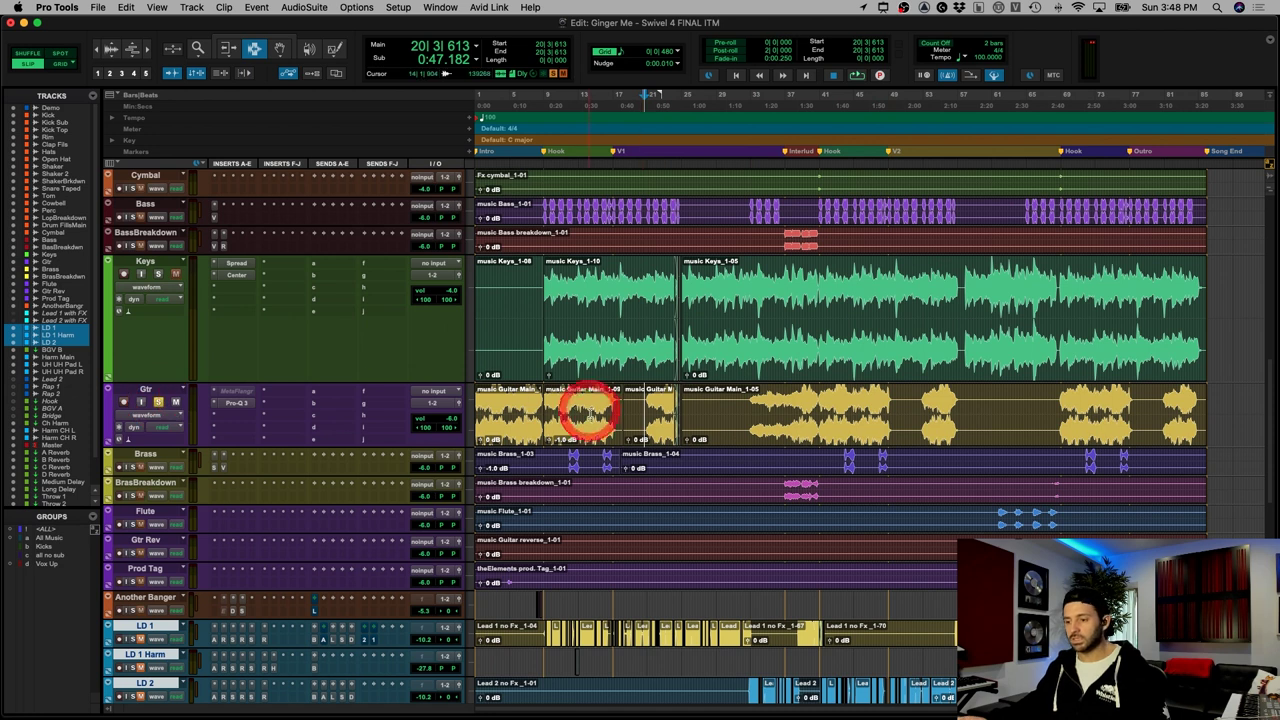
{"action": "double_click", "coordinate": [587, 414]}
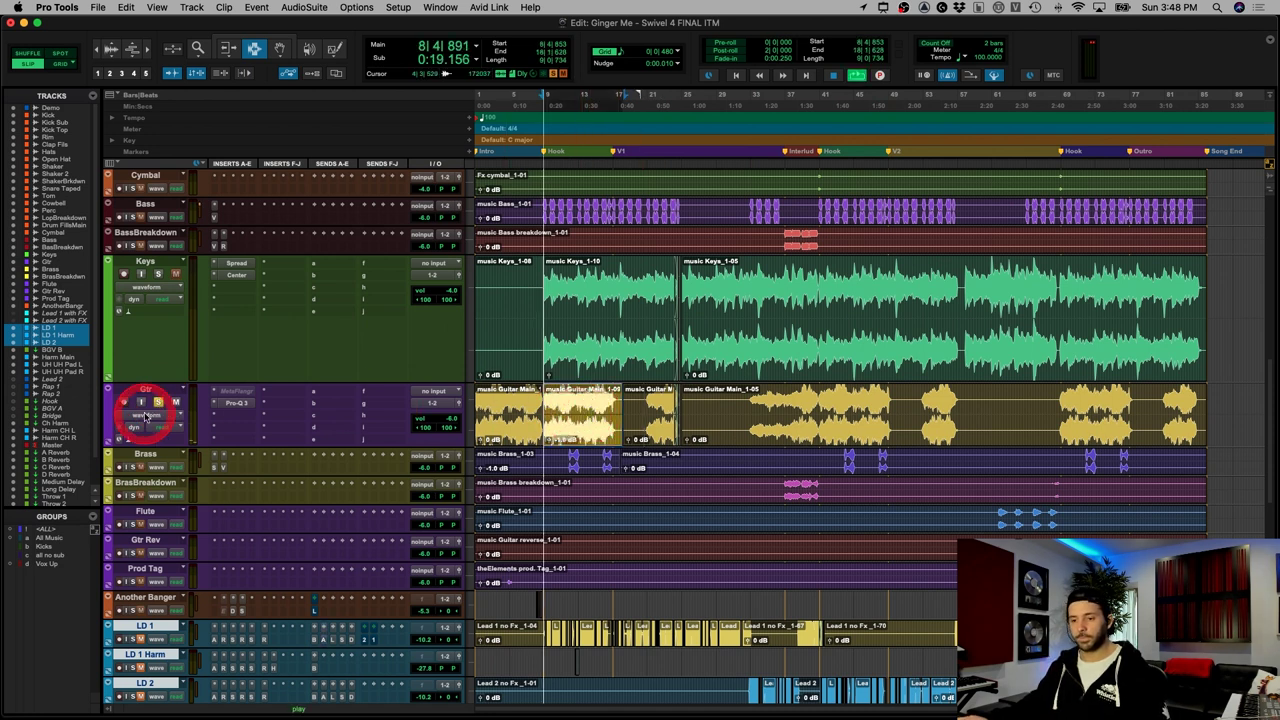
Step: Review the Gtr track's FabFilter Pro-Q 3 while the clip plays, close it and stop playback
{"action": "left_click", "coordinate": [238, 403]}
{"action": "key", "text": "space"}
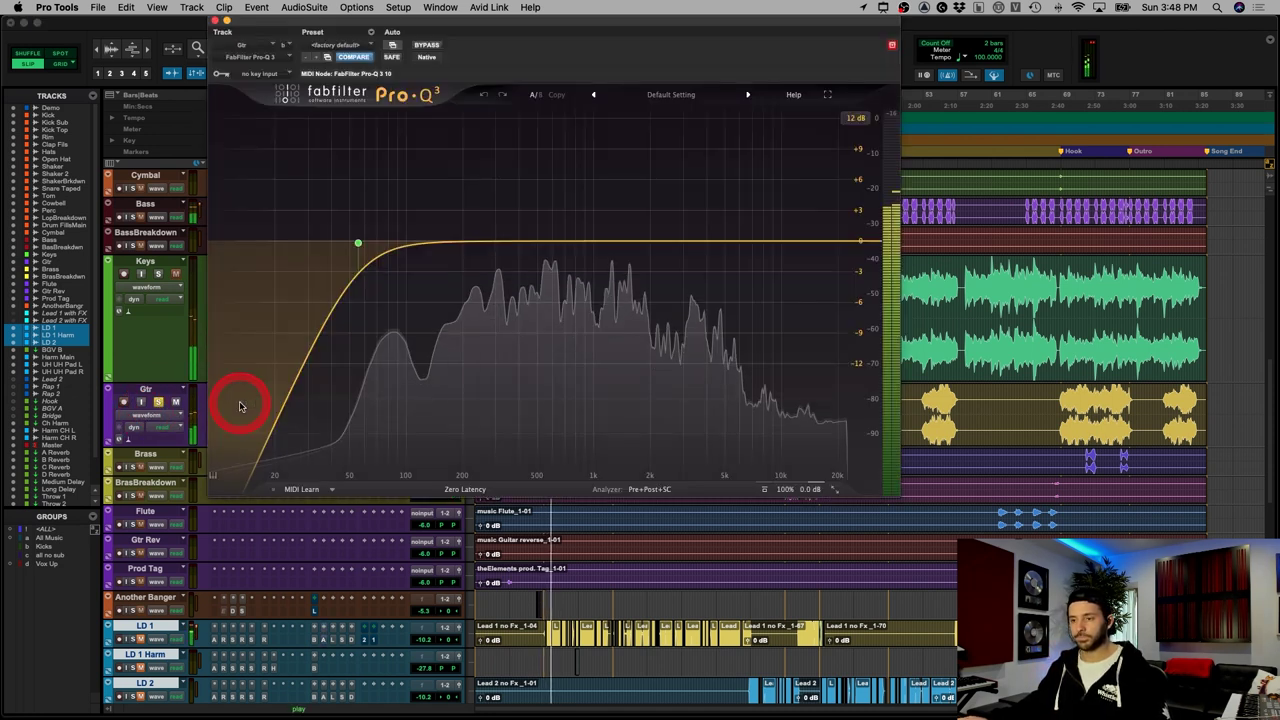
{"action": "left_click", "coordinate": [227, 21]}
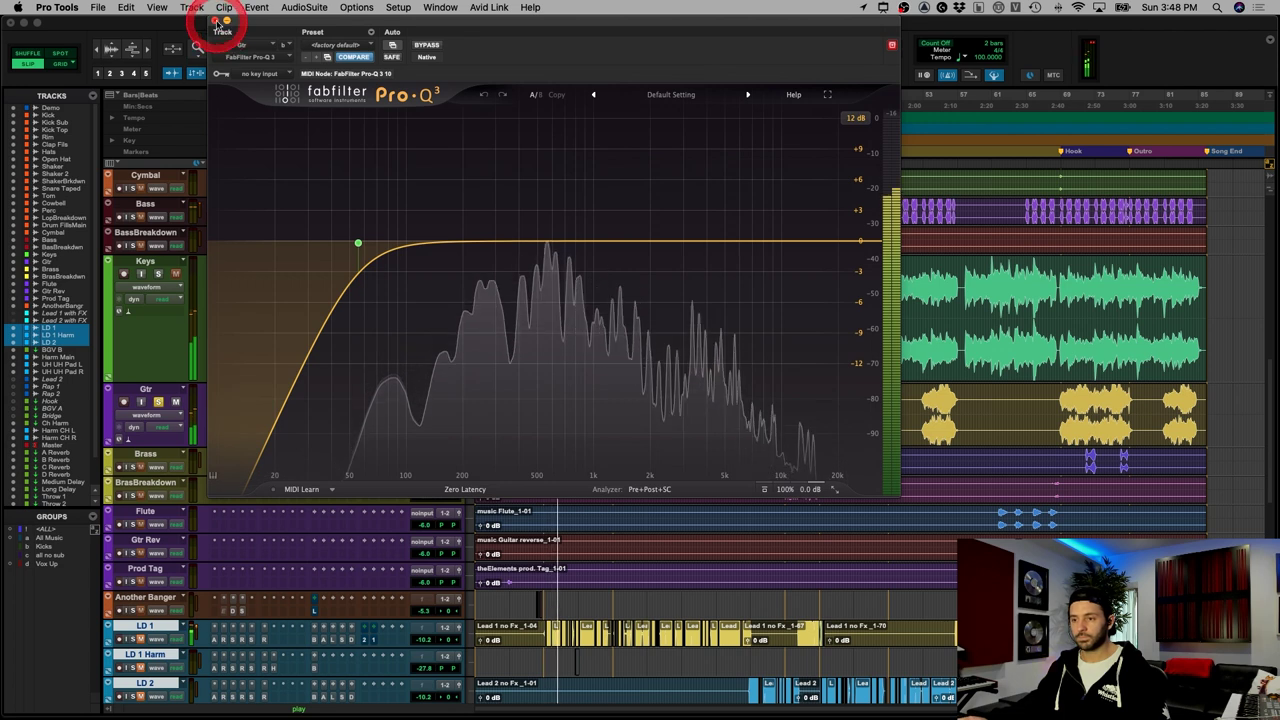
{"action": "left_click", "coordinate": [217, 21]}
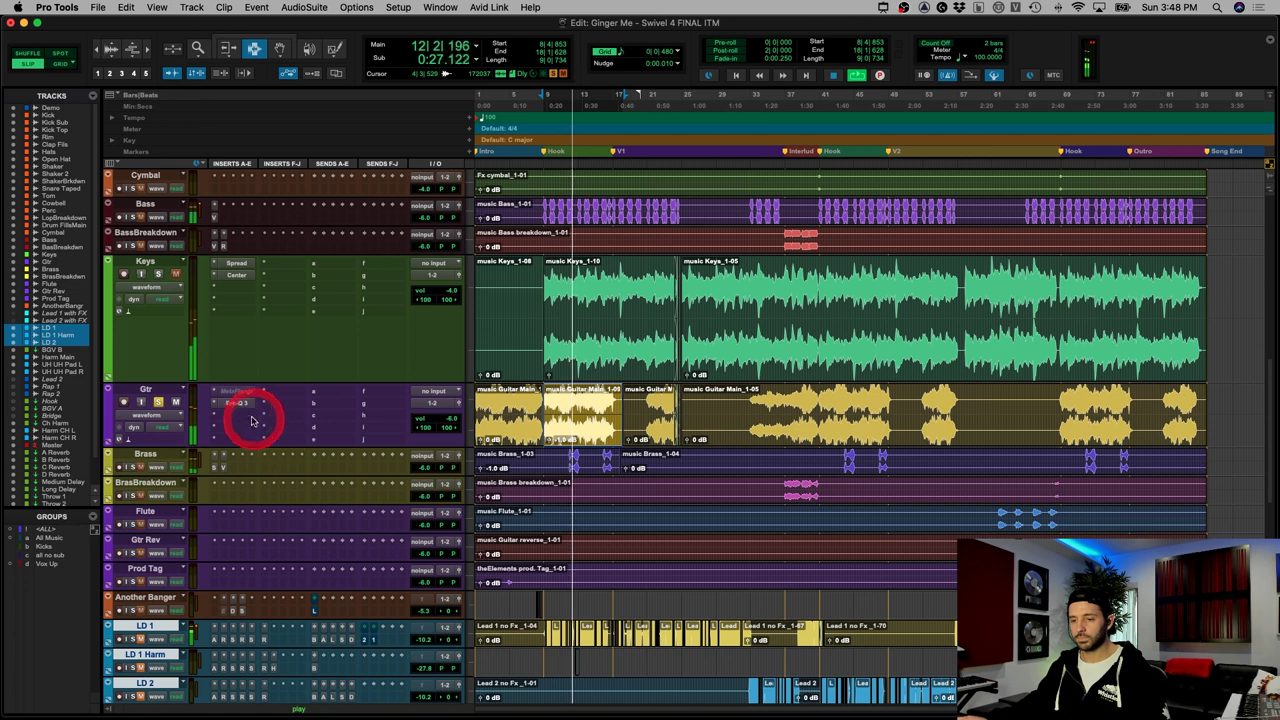
{"action": "key", "text": "space"}
Step: Reselect the music Guitar Main_1-09 clip, inspect the low-cut band in the Gtr track's Pro-Q 3, and close the plug-in
{"action": "left_click", "coordinate": [582, 413]}
{"action": "double_click", "coordinate": [582, 413]}
{"action": "left_click", "coordinate": [252, 408]}
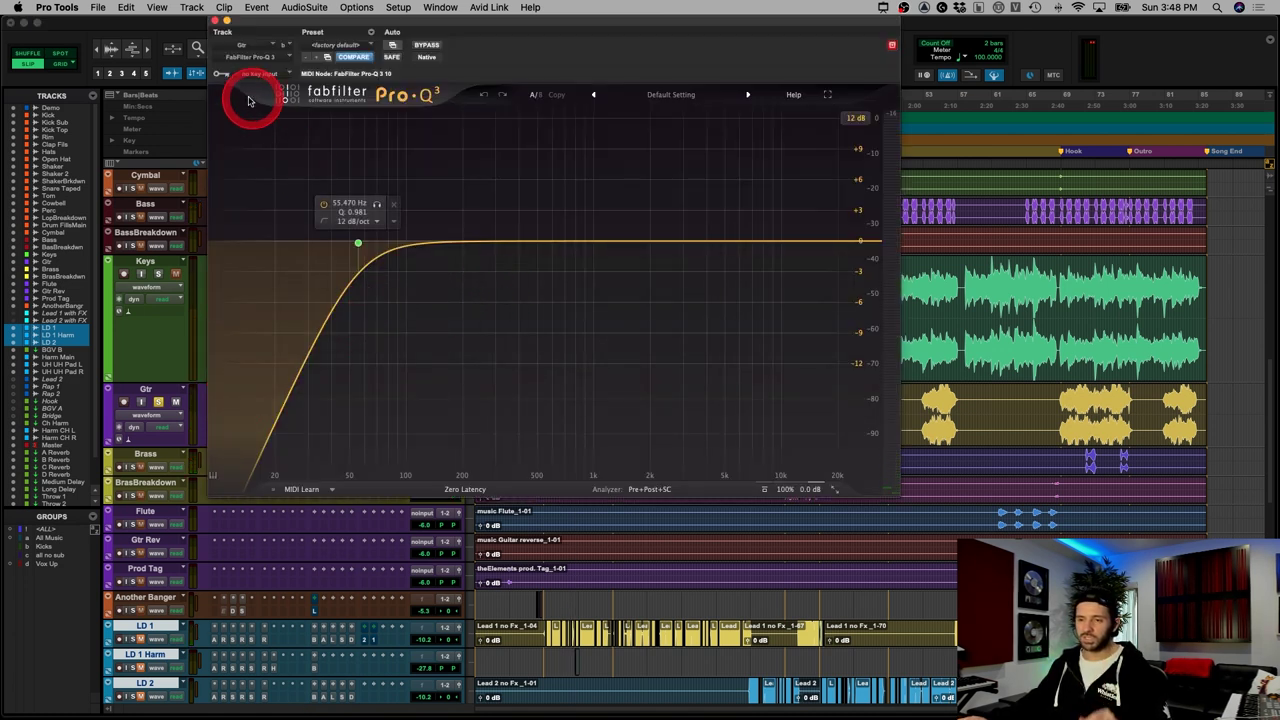
{"action": "left_click", "coordinate": [218, 20]}
{"action": "left_click", "coordinate": [241, 293]}
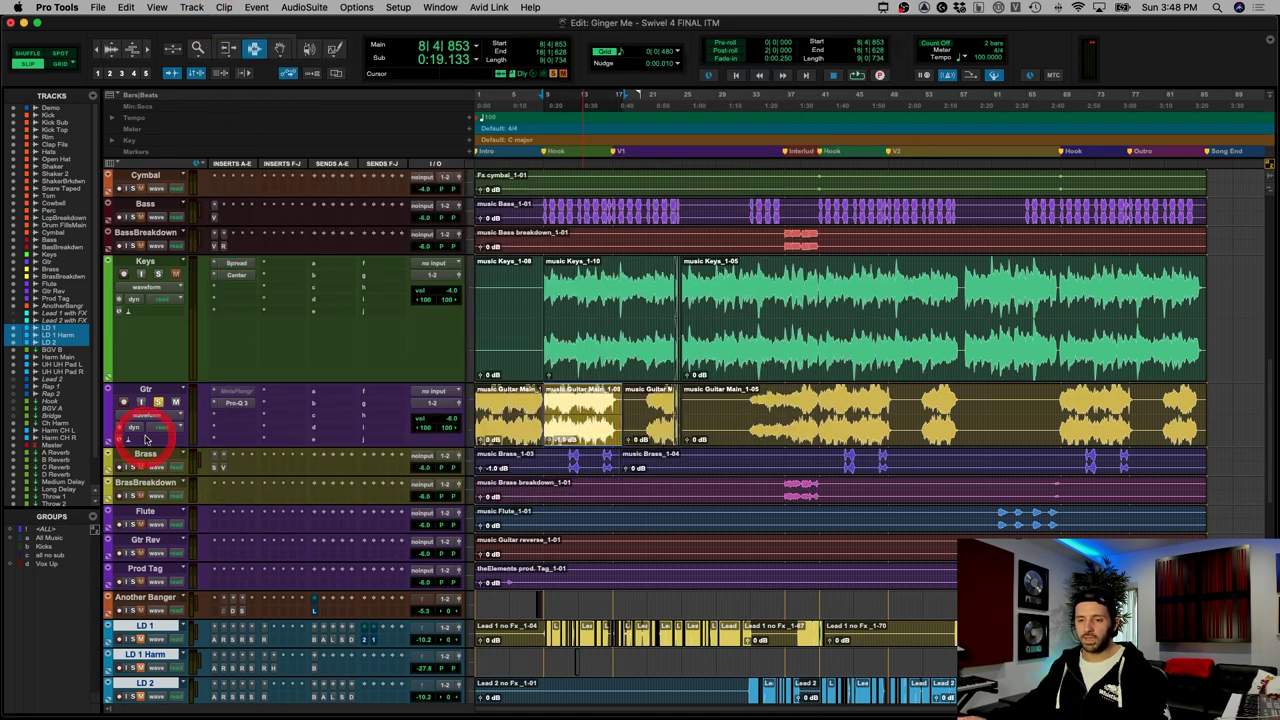
{"action": "left_click", "coordinate": [225, 402]}
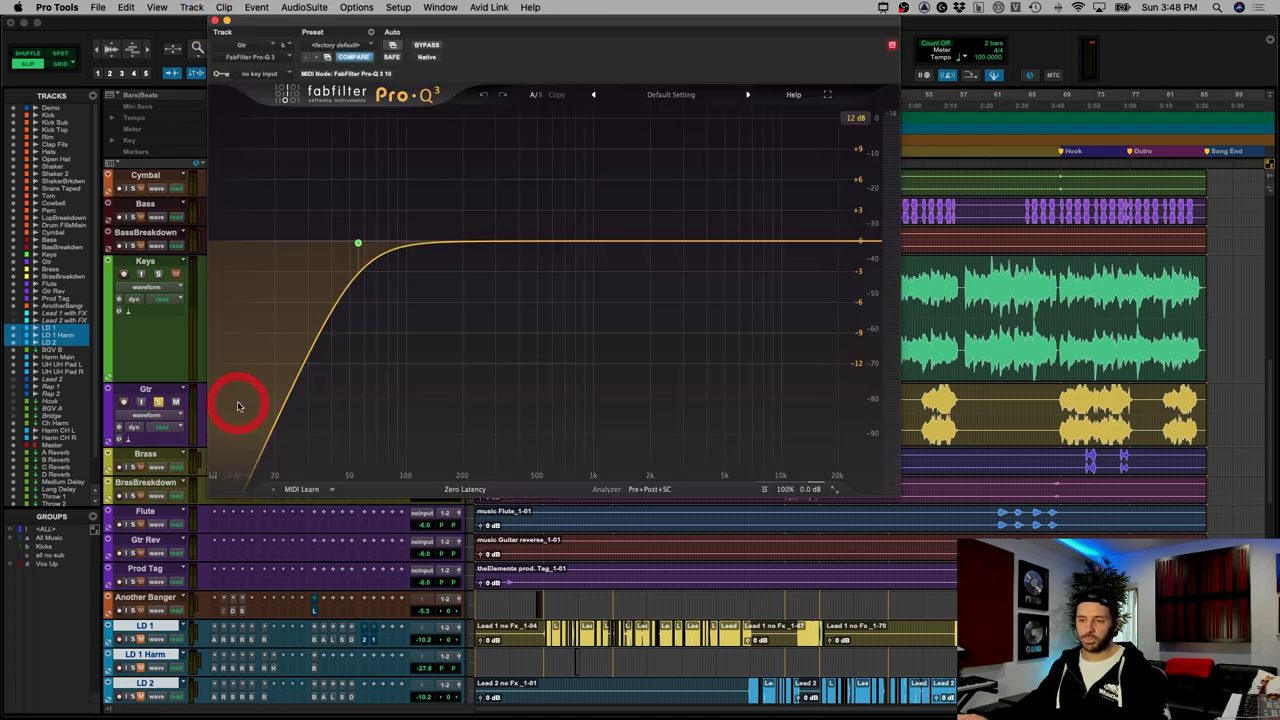
{"action": "mouse_move", "coordinate": [346, 314]}
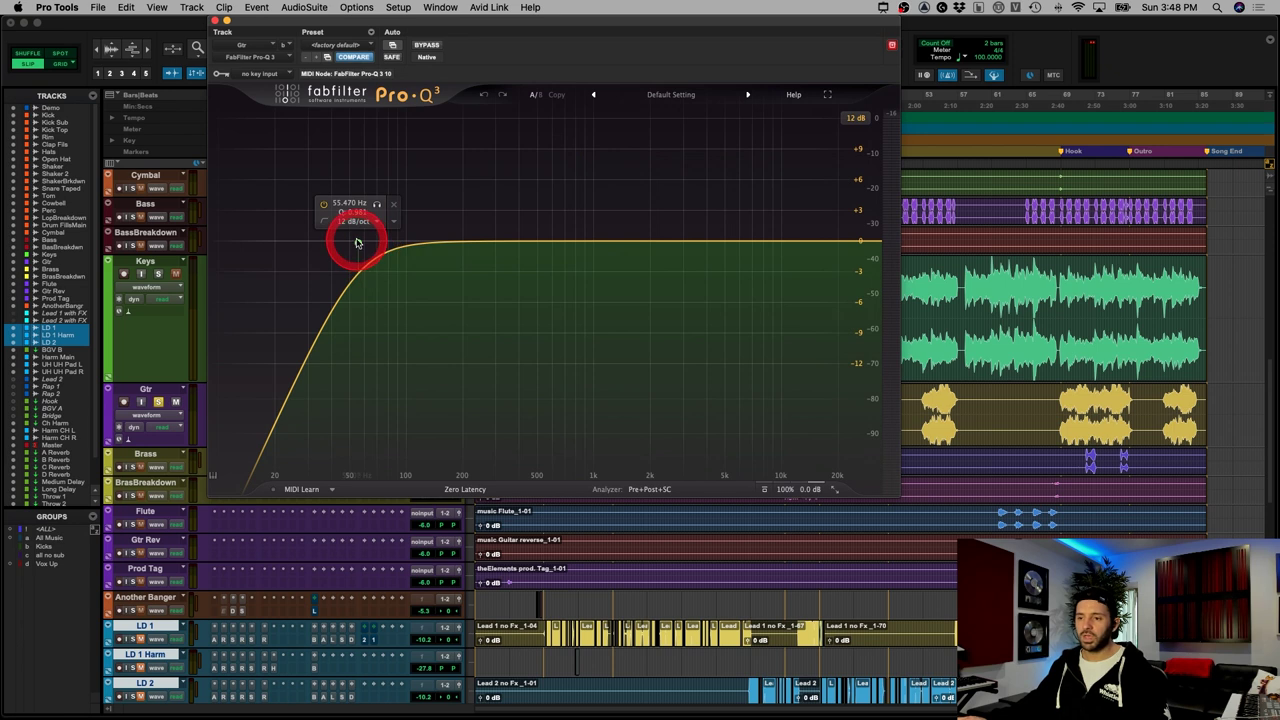
{"action": "left_click", "coordinate": [215, 20]}
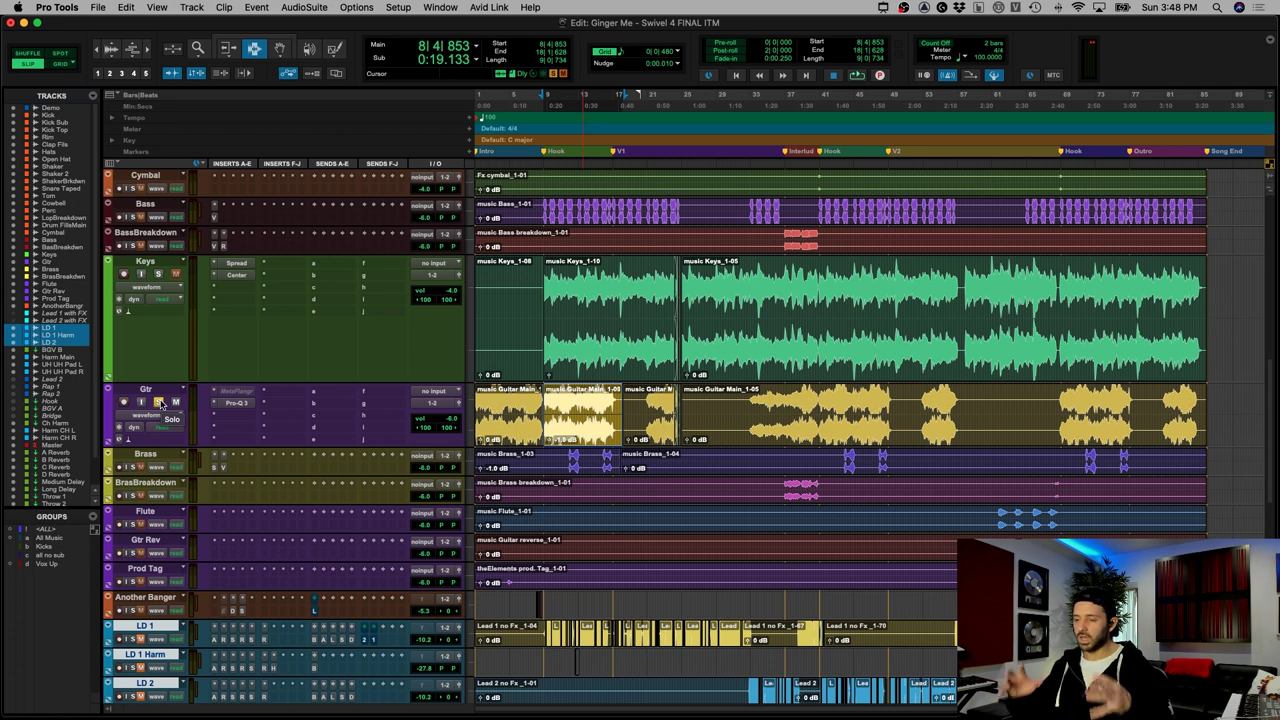
Step: Unsolo the Gtr track and place the edit cursor at 11|4|330, just before the first Brass part in the hook
{"action": "left_click", "coordinate": [757, 402]}
{"action": "left_click", "coordinate": [594, 412]}
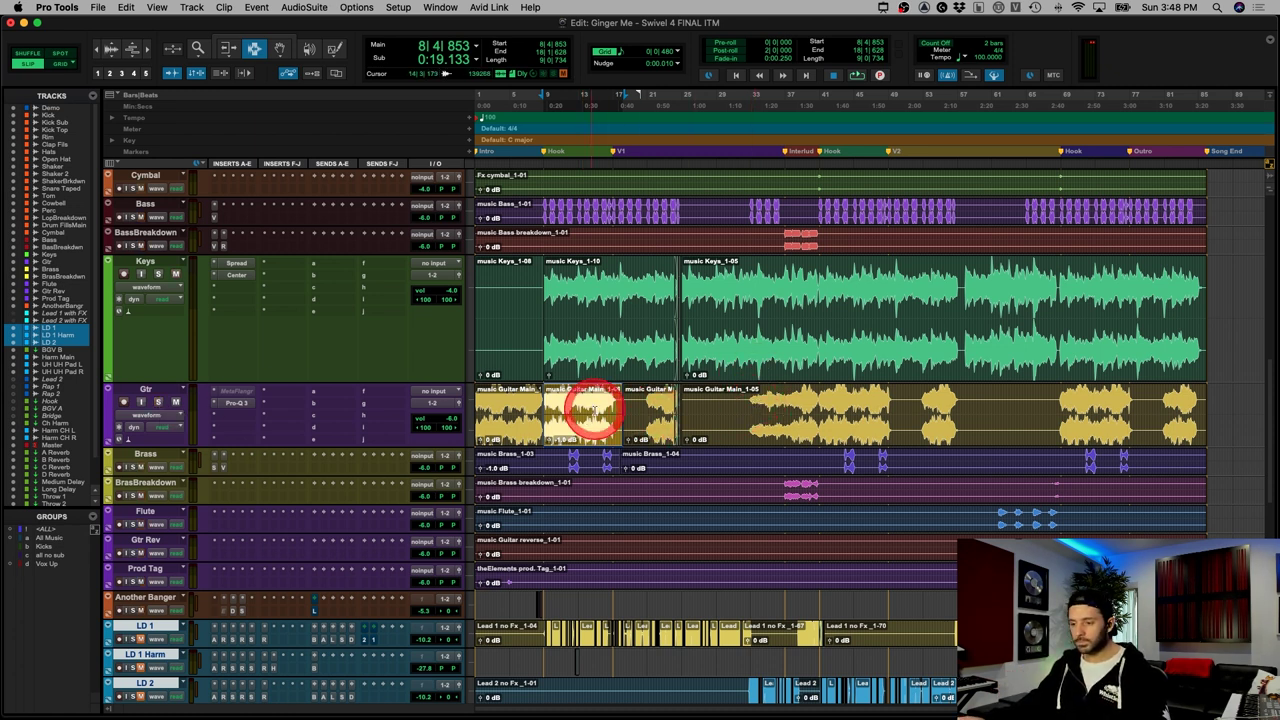
{"action": "key", "text": "t"}
{"action": "key", "text": "t"}
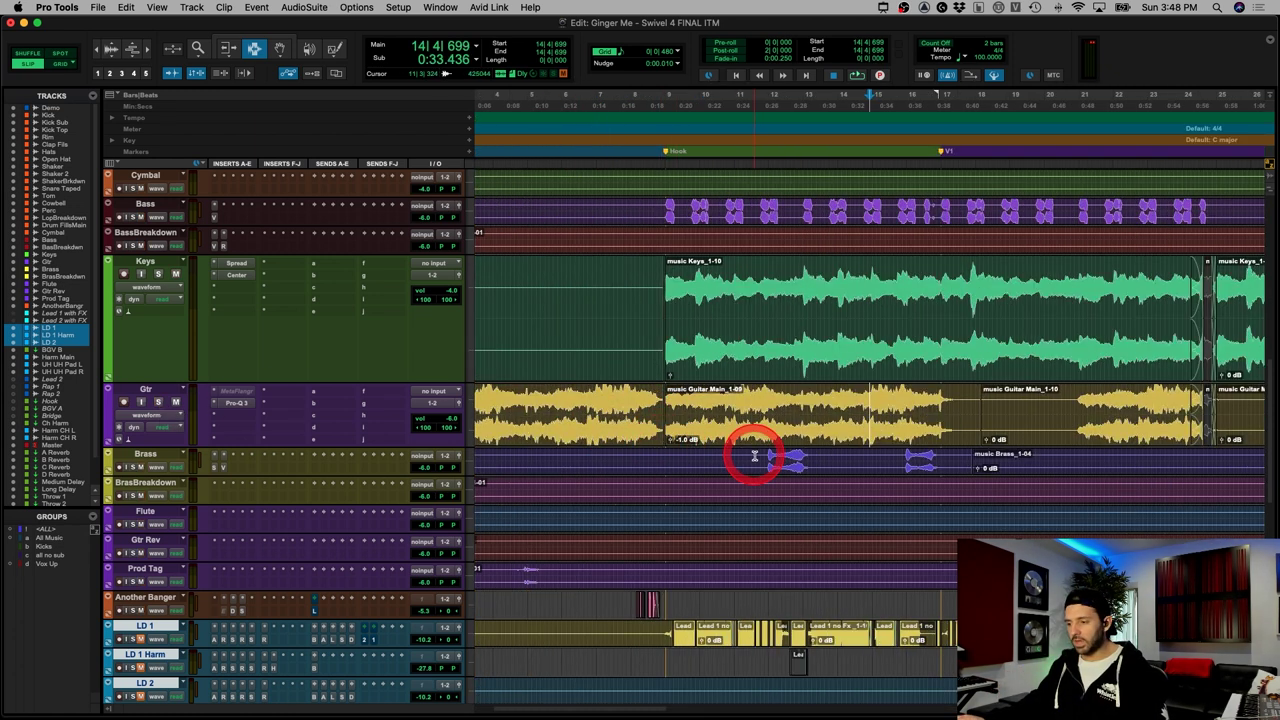
{"action": "key", "text": "super+bracketleft"}
{"action": "key", "text": "super+bracketleft"}
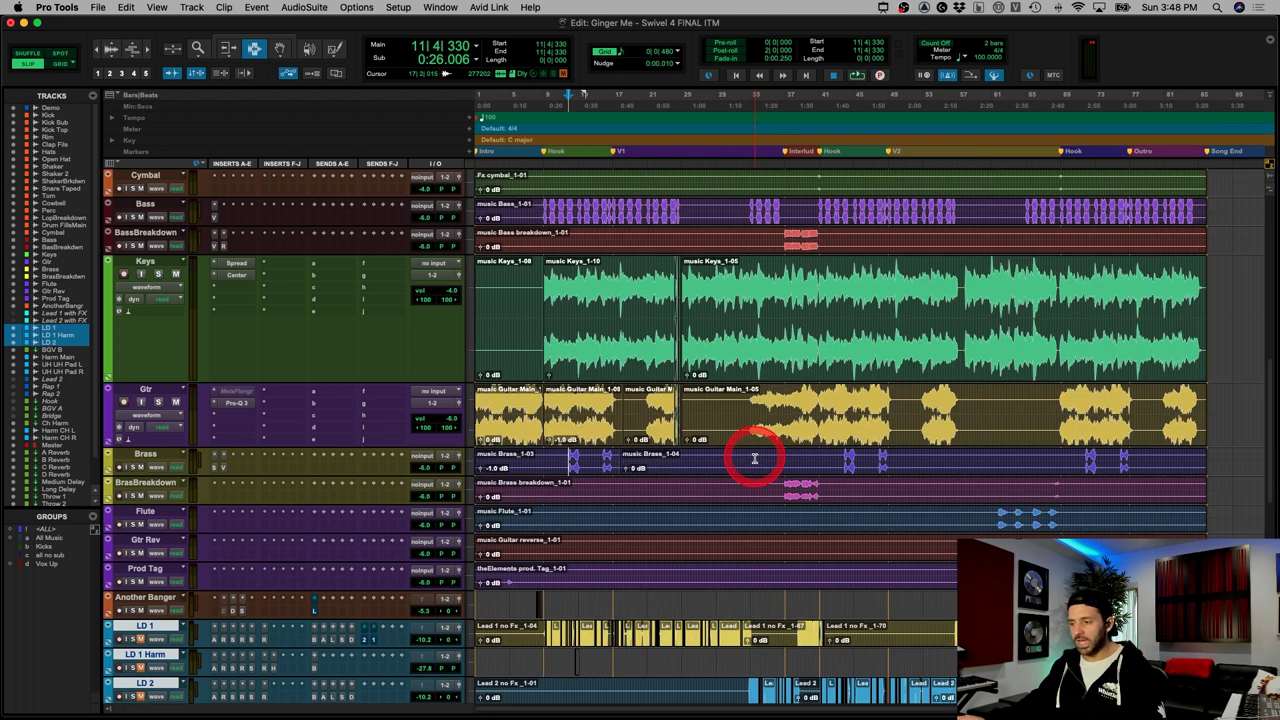
{"action": "key", "text": "super+bracketright"}
{"action": "key", "text": "super+bracketright"}
{"action": "key", "text": "super+bracketright"}
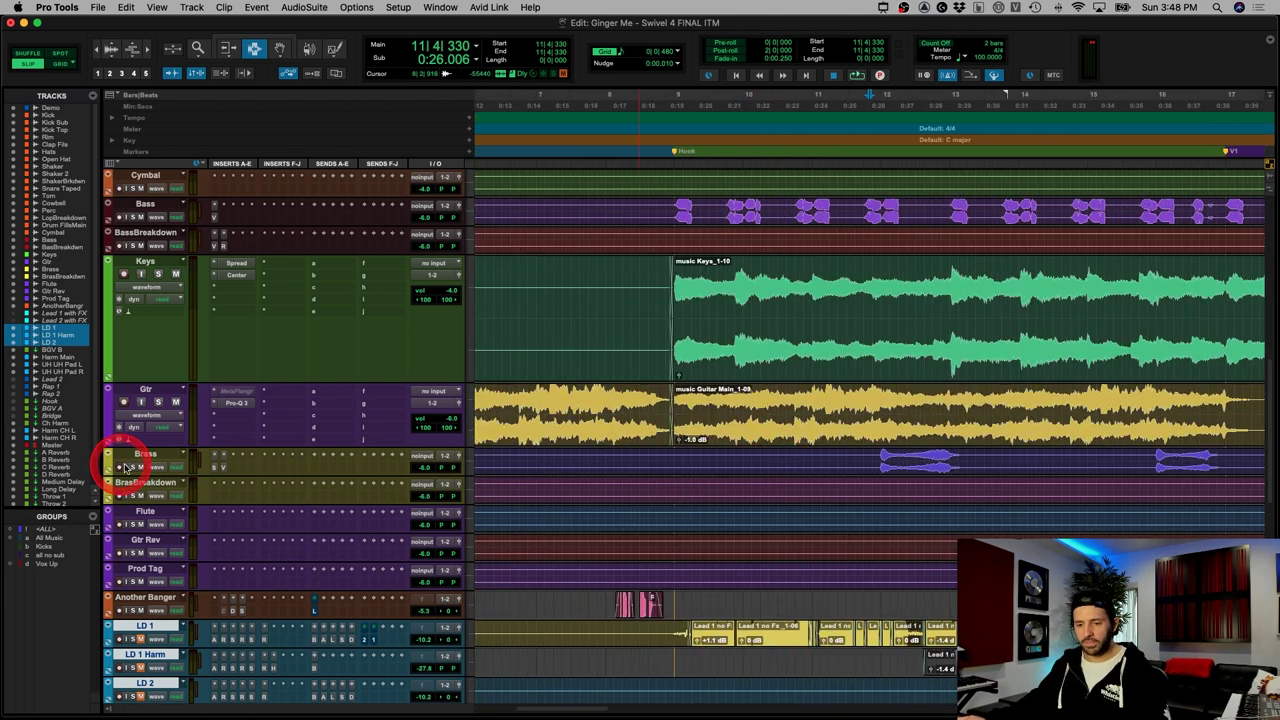
Step: Solo the Brass track and reduce the Keys and Gtr tracks to the small track height
{"action": "left_click", "coordinate": [114, 262]}
{"action": "left_click", "coordinate": [130, 241]}
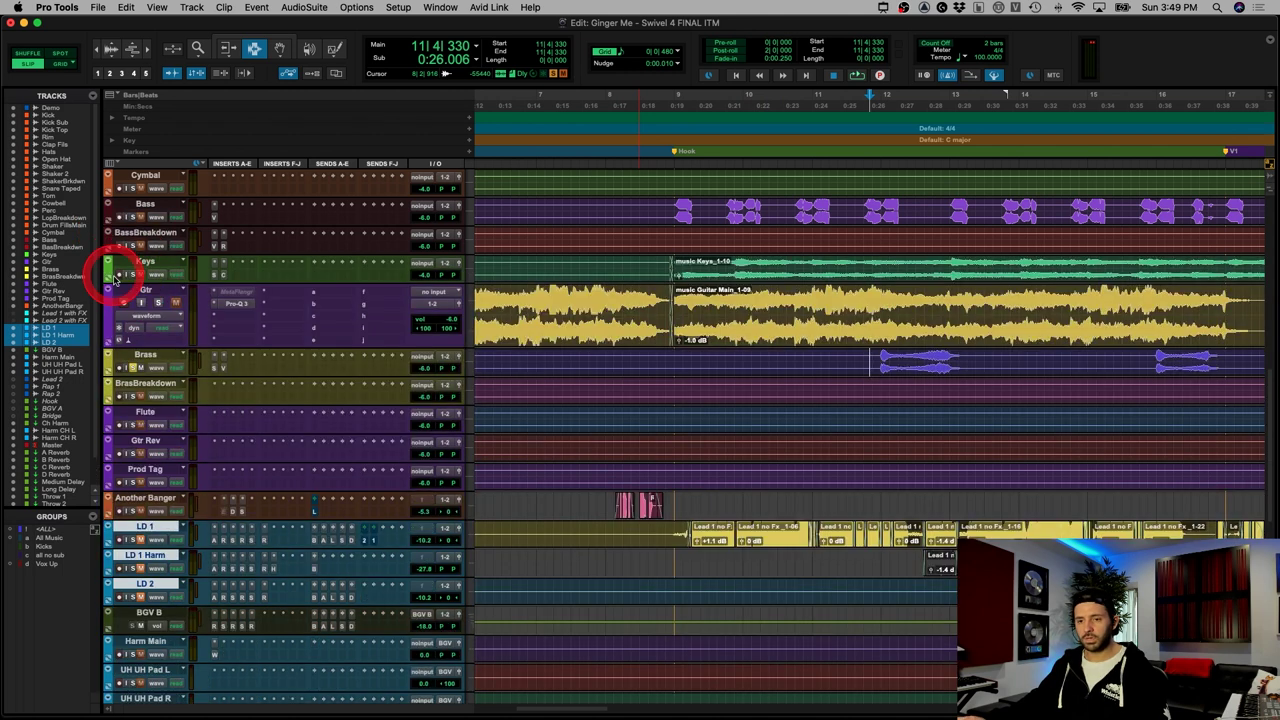
{"action": "left_click", "coordinate": [112, 292]}
{"action": "left_click", "coordinate": [122, 282]}
Step: Audition the soloed Brass part near bar 12 and highlight sections of its first phrase
{"action": "key", "text": "space"}
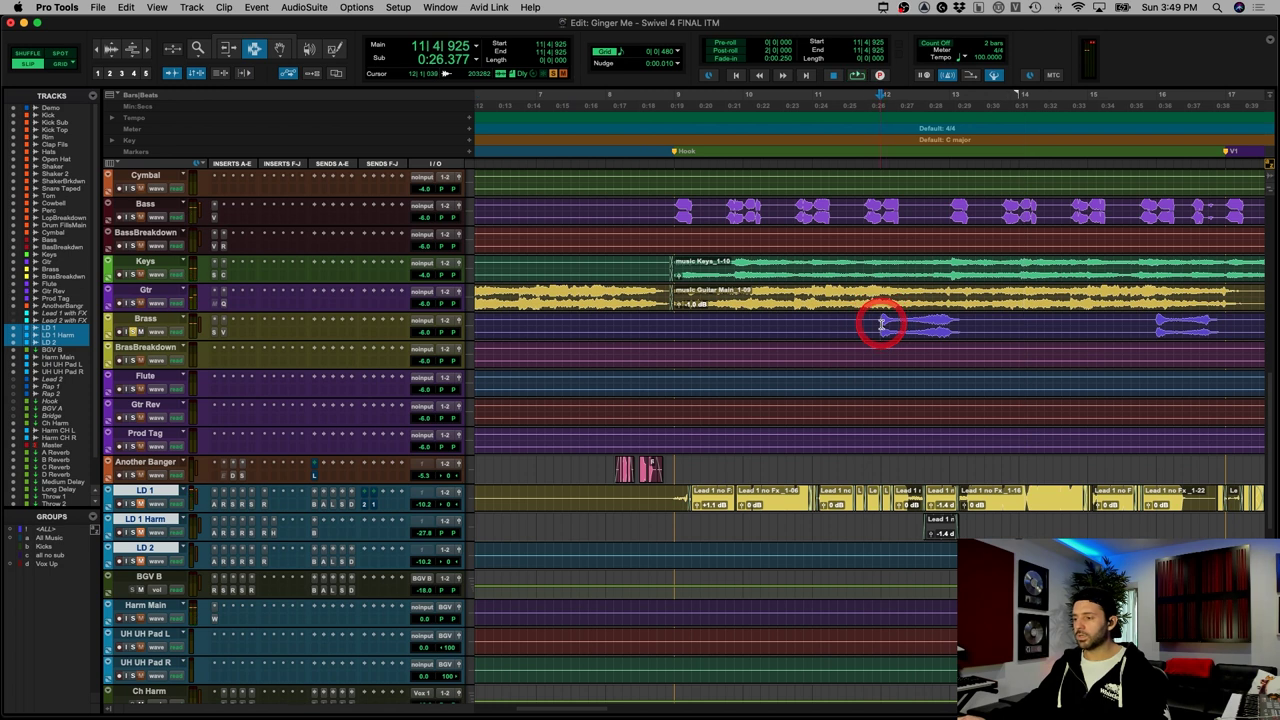
{"action": "scroll", "coordinate": [896, 326], "scroll_direction": "up", "scroll_amount": 1}
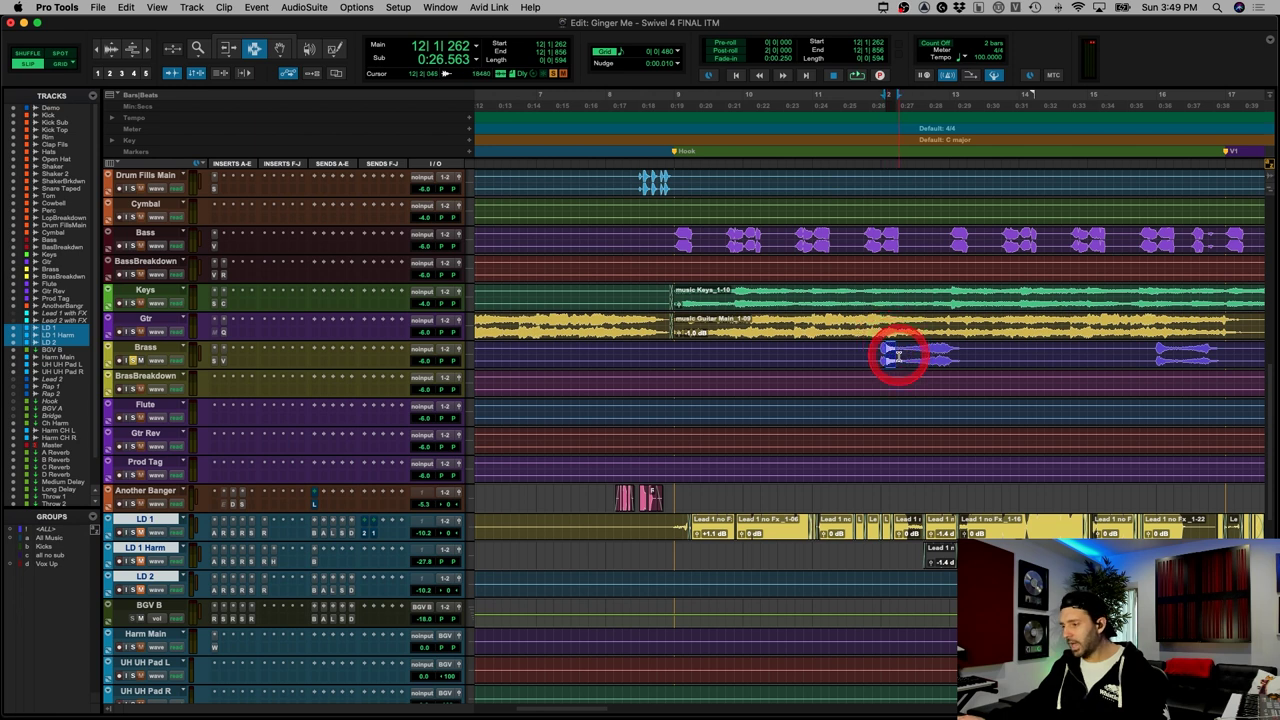
{"action": "left_click_drag", "start_coordinate": [898, 354], "coordinate": [947, 344]}
Step: Place the edit cursor at 11|4|516 and open the SSLChannel plug-in on the Brass track
{"action": "left_click", "coordinate": [873, 355]}
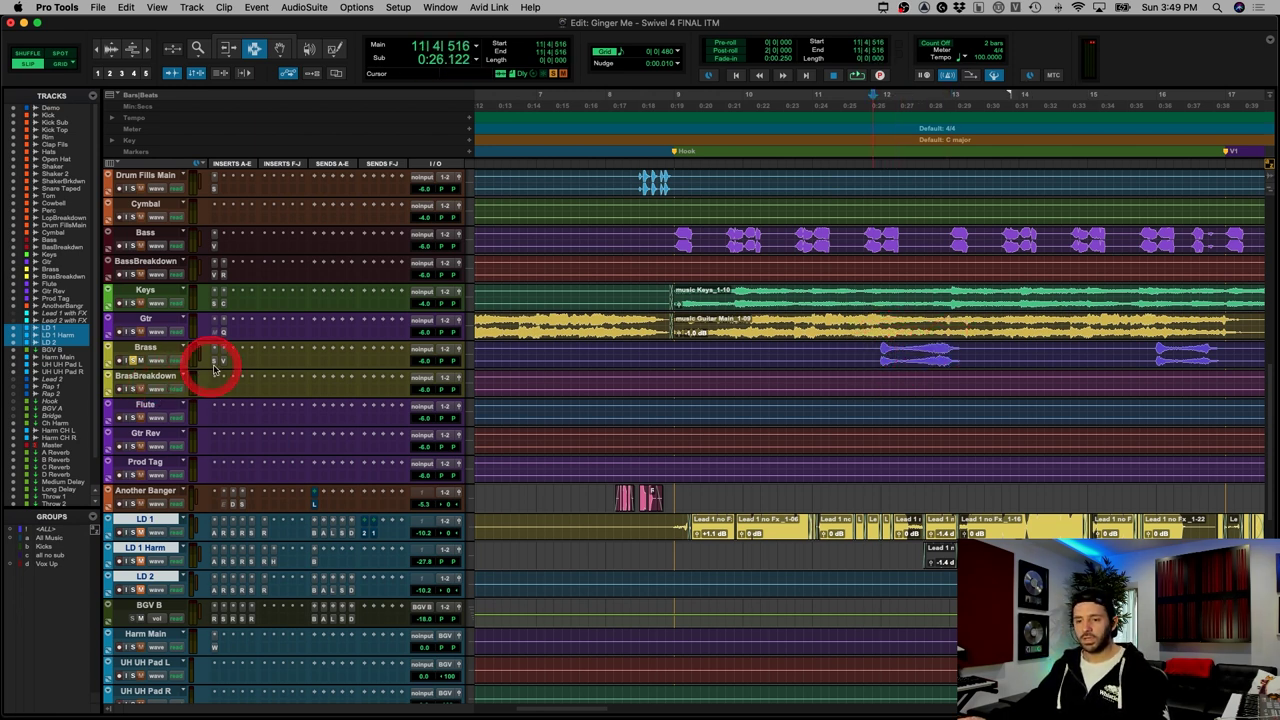
{"action": "left_click", "coordinate": [215, 360]}
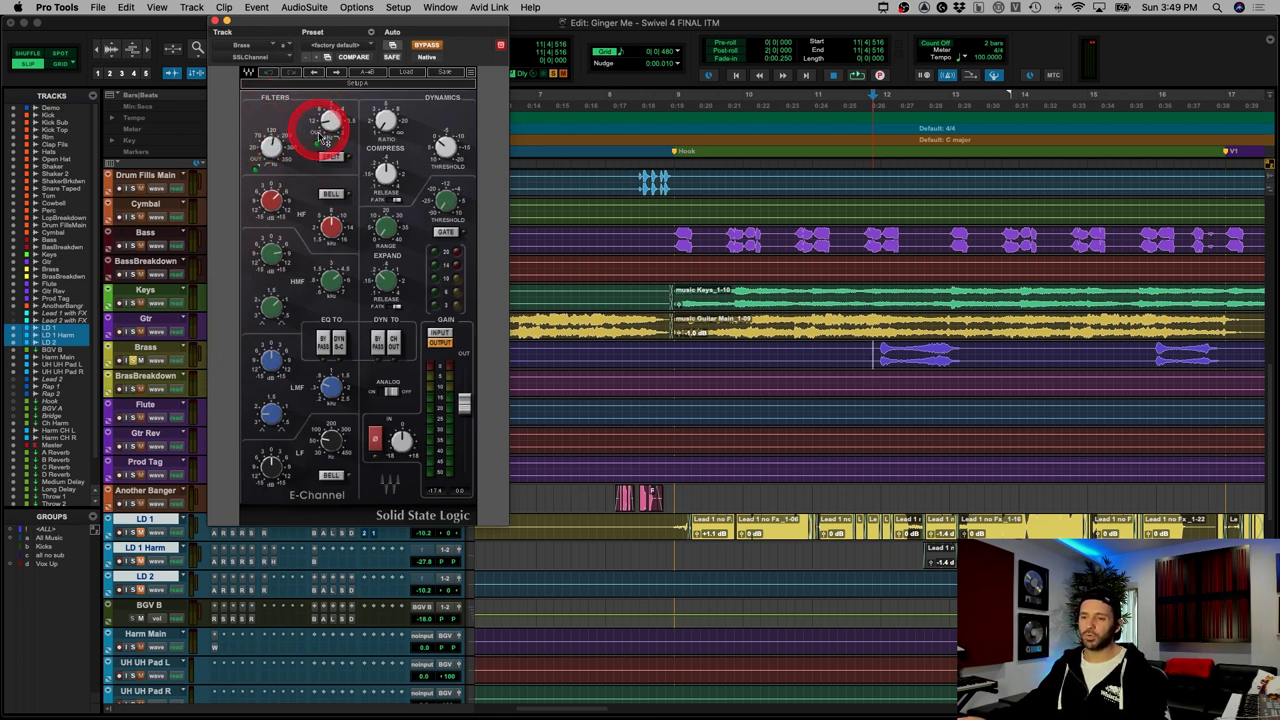
Step: Close the SSLChannel plug-in and open ValhallaVintageVerb on the Brass track
{"action": "mouse_move", "coordinate": [331, 222]}
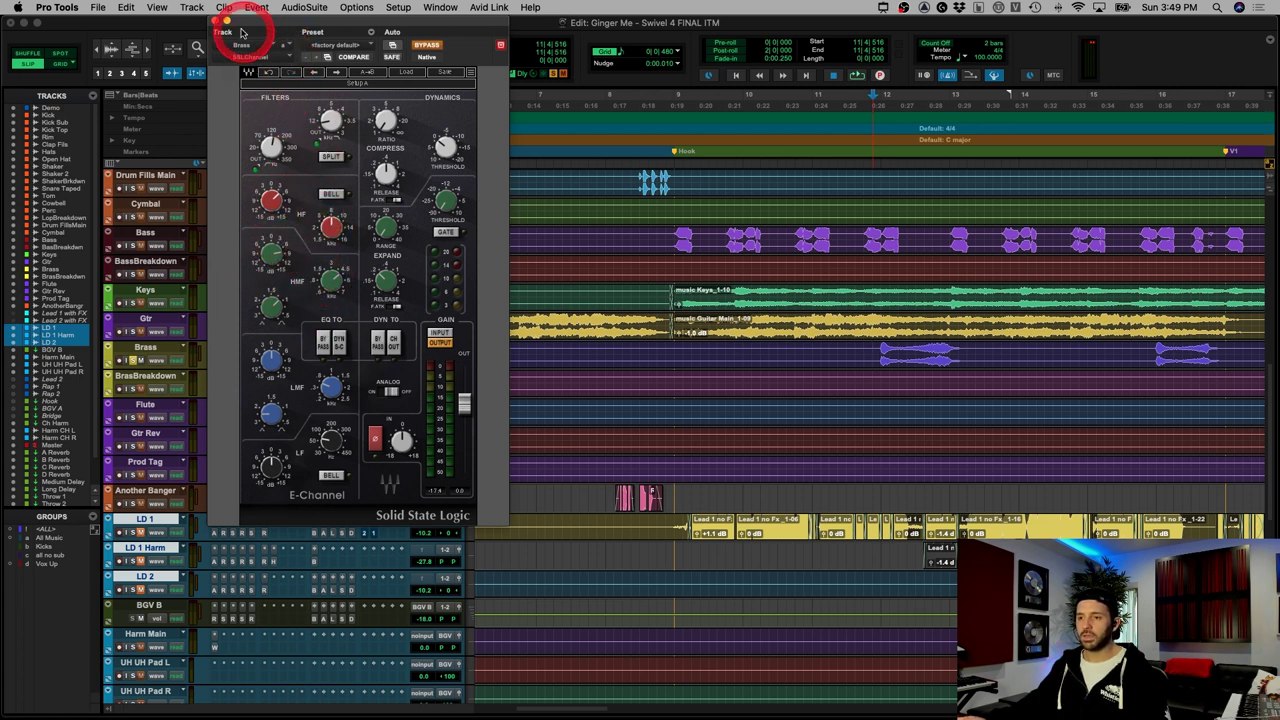
{"action": "left_click", "coordinate": [214, 20]}
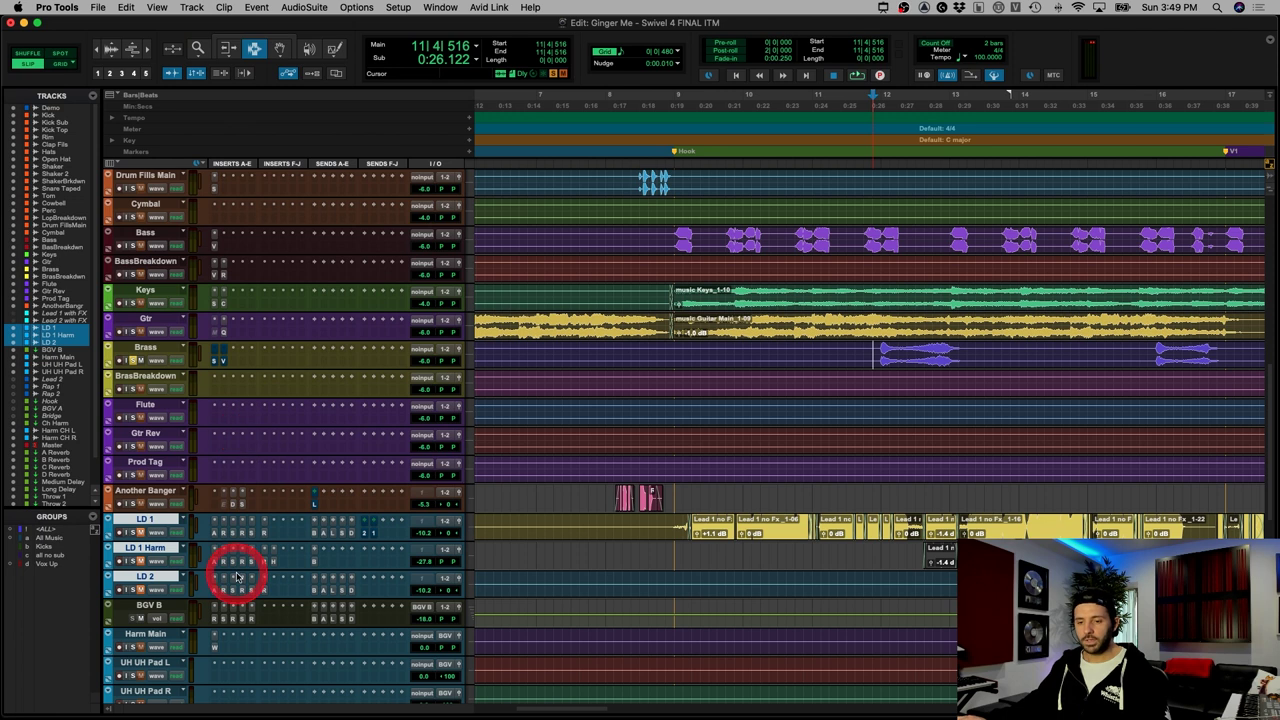
{"action": "left_click", "coordinate": [224, 363]}
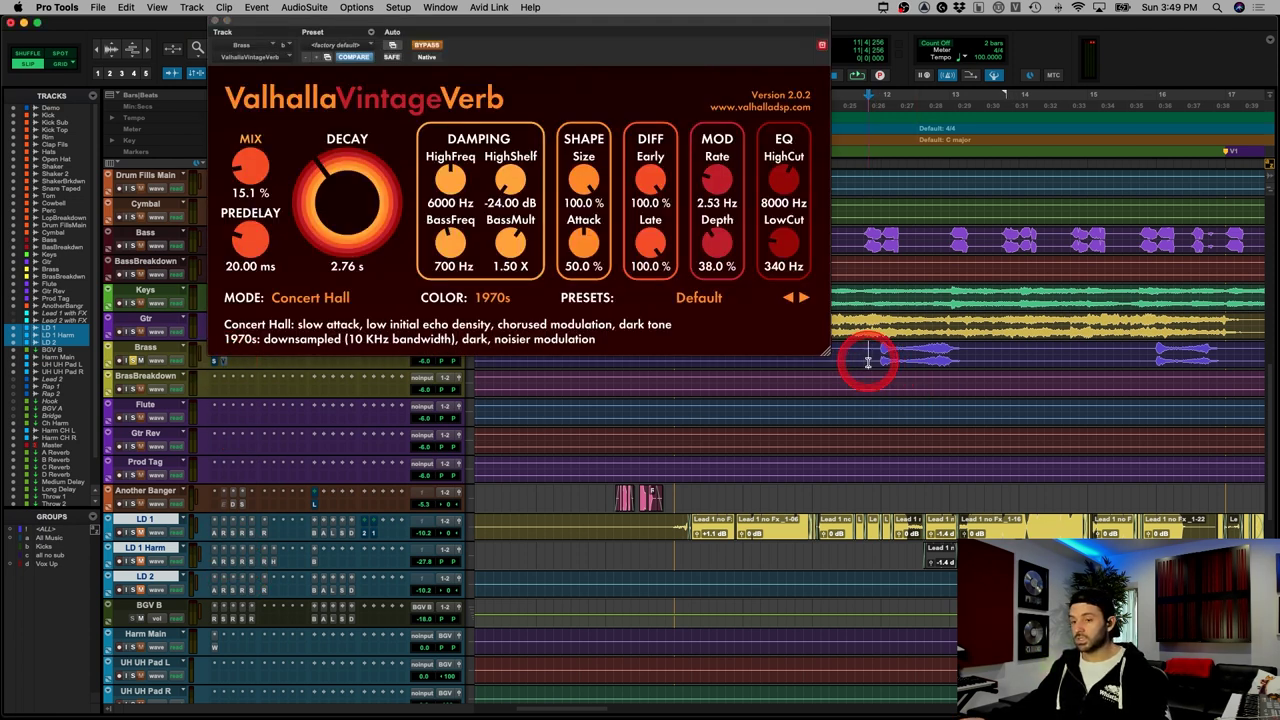
Step: Audition the Brass part from 11|4|256 with its two plug-ins bypassed and with them active, and close the reverb window
{"action": "key", "text": "space"}
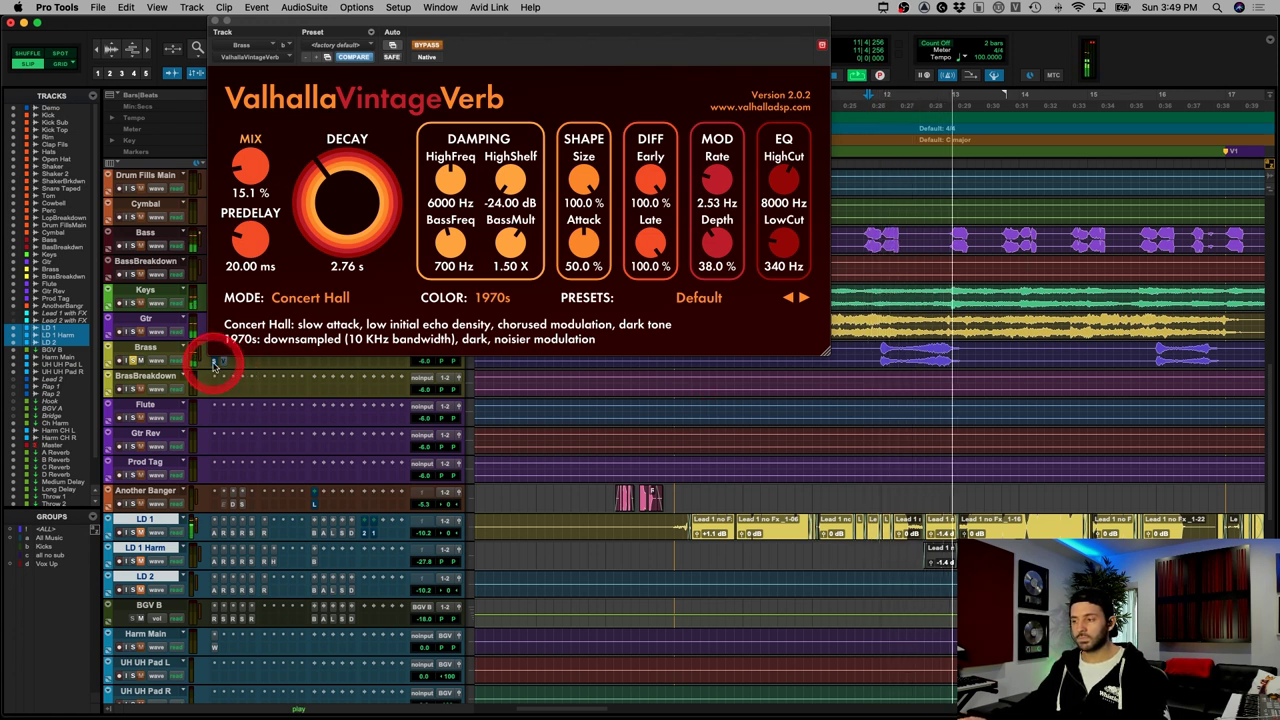
{"action": "key", "text": "space"}
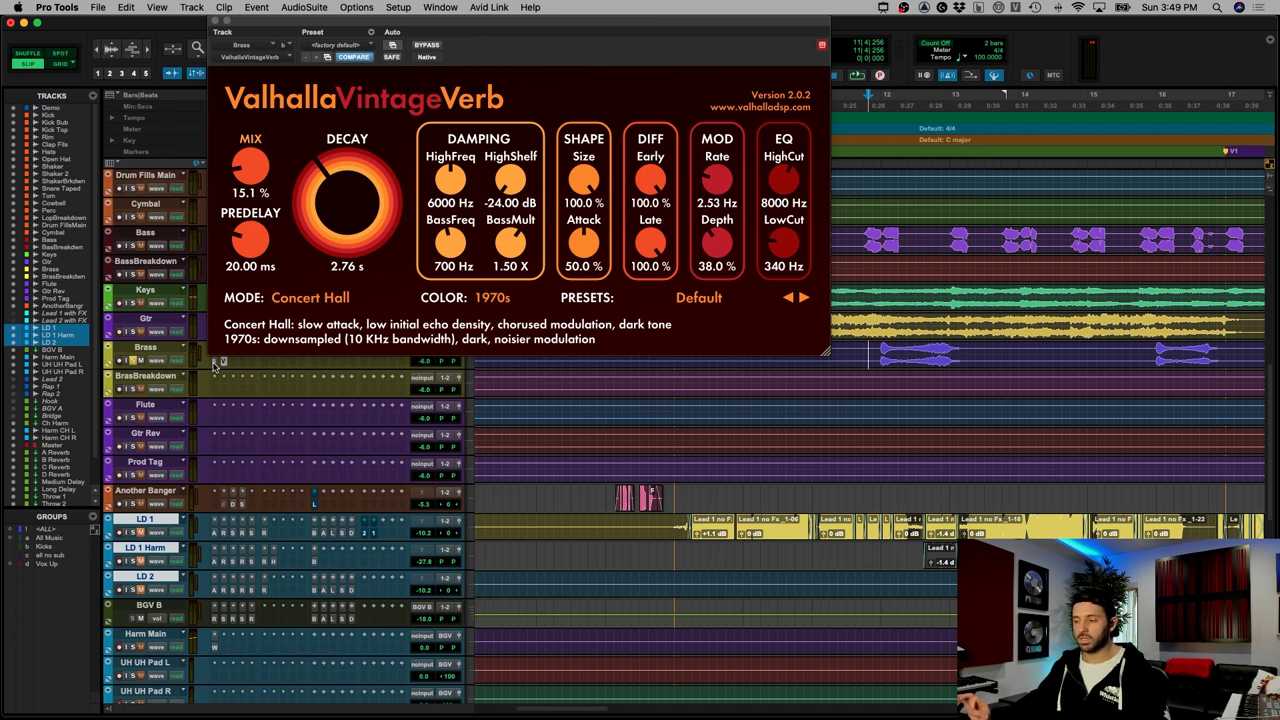
{"action": "key", "text": "space"}
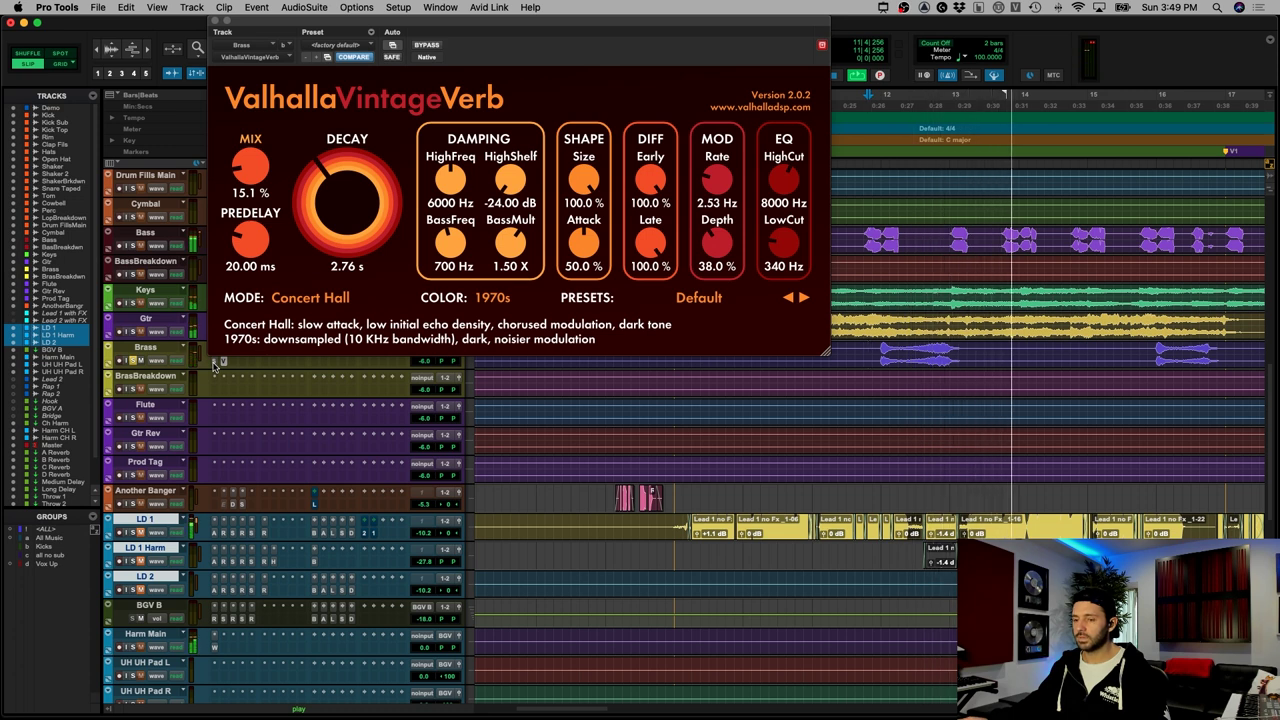
{"action": "key", "text": "space"}
{"action": "left_click", "coordinate": [222, 33]}
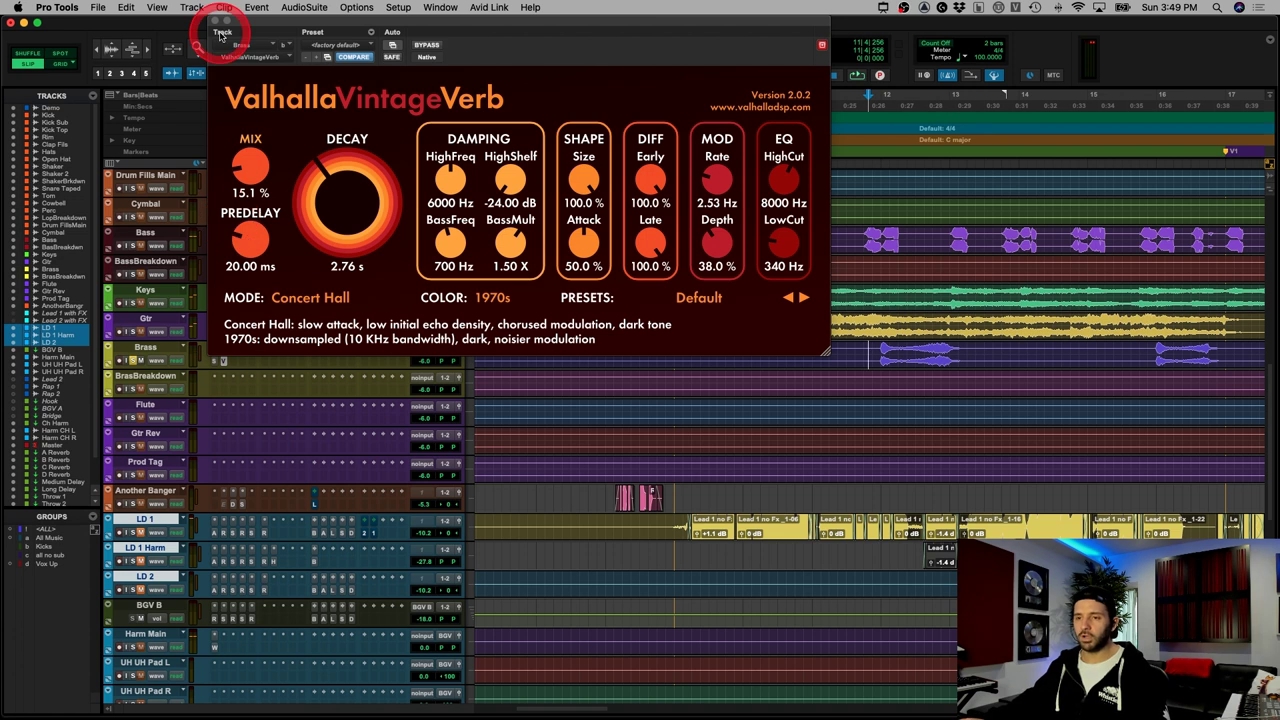
{"action": "left_click", "coordinate": [215, 21]}
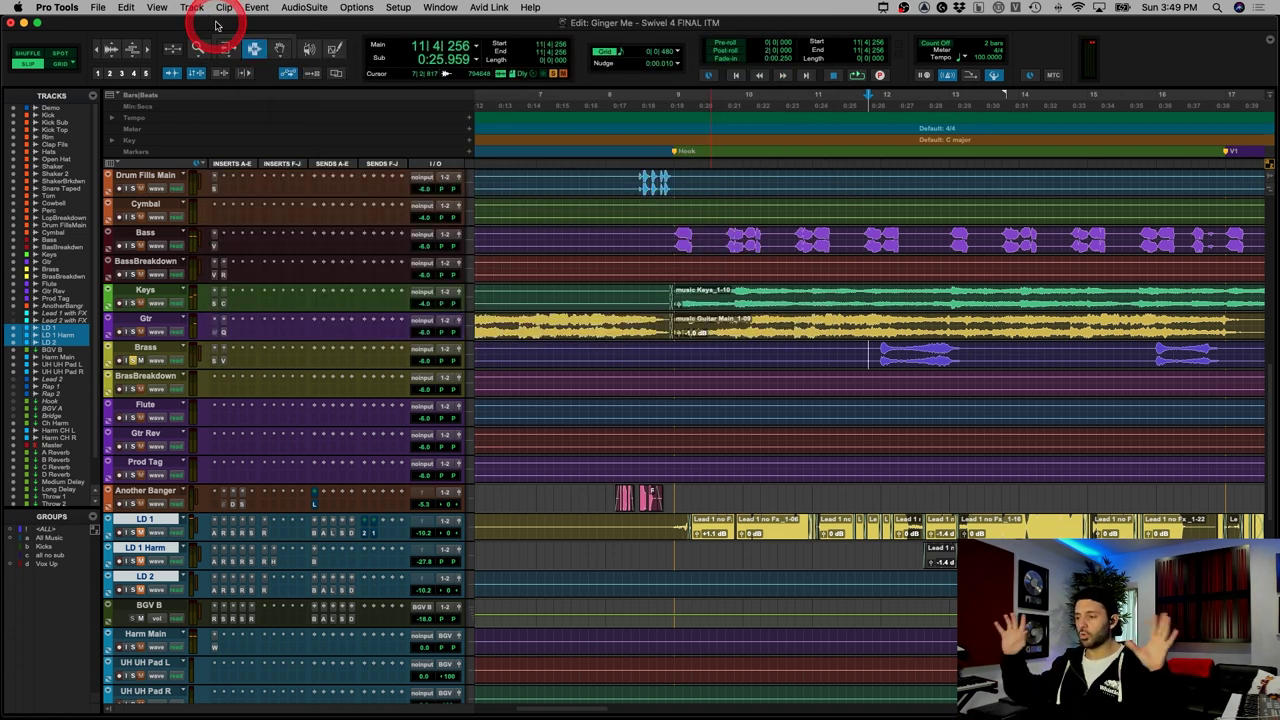
Step: Unsolo Brass, solo the BrasBreakdown track and audition its part from 37|1|039 at the start of the Interlude
{"action": "key", "text": "alt+a"}
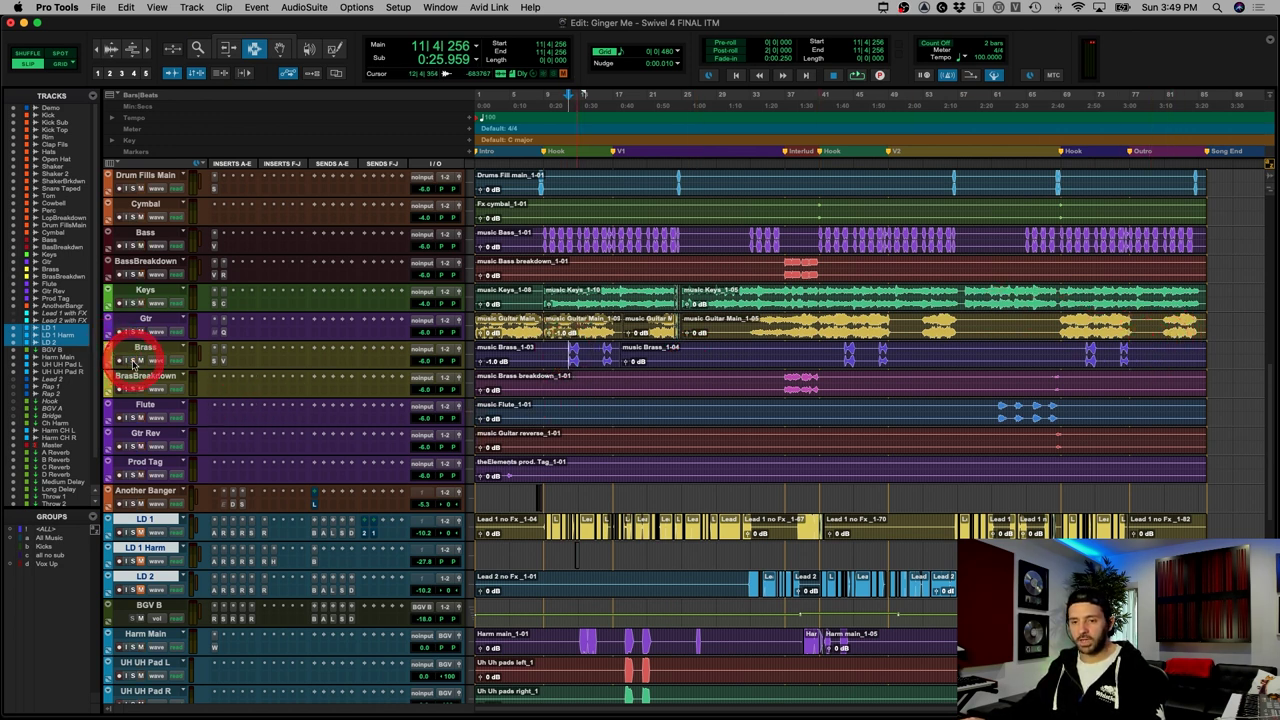
{"action": "left_click", "coordinate": [805, 380]}
{"action": "key", "text": "super+bracketright"}
{"action": "key", "text": "super+bracketright"}
{"action": "key", "text": "super+bracketright"}
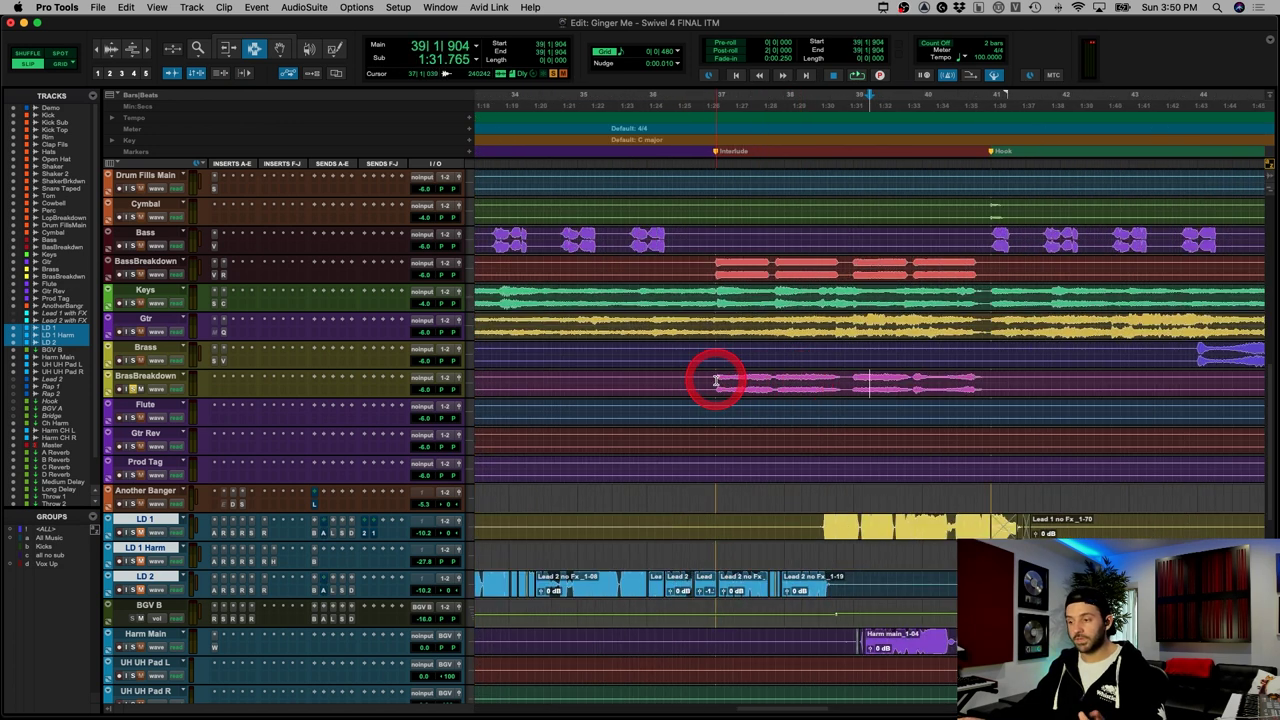
{"action": "key", "text": "space"}
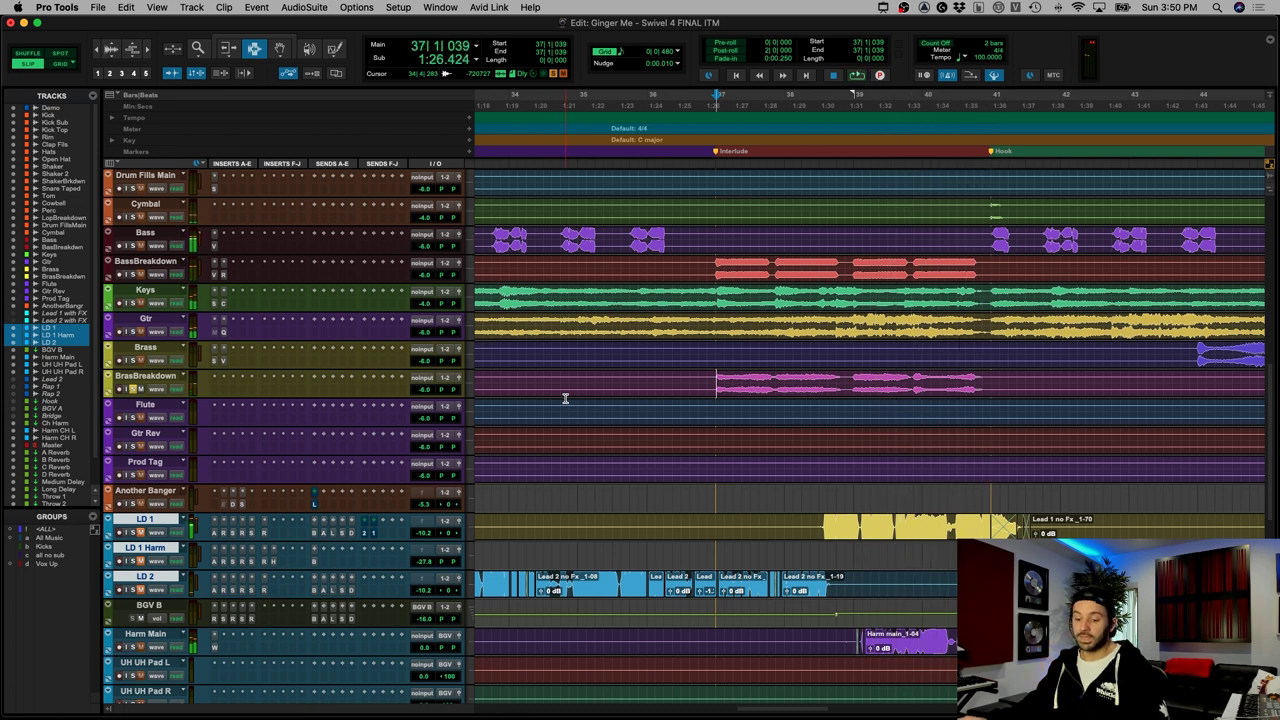
Step: Highlight the Interlude part on BrasBreakdown, and audition the track's short phrase before the last Hook from 67|1|939
{"action": "key", "text": "r"}
{"action": "key", "text": "r"}
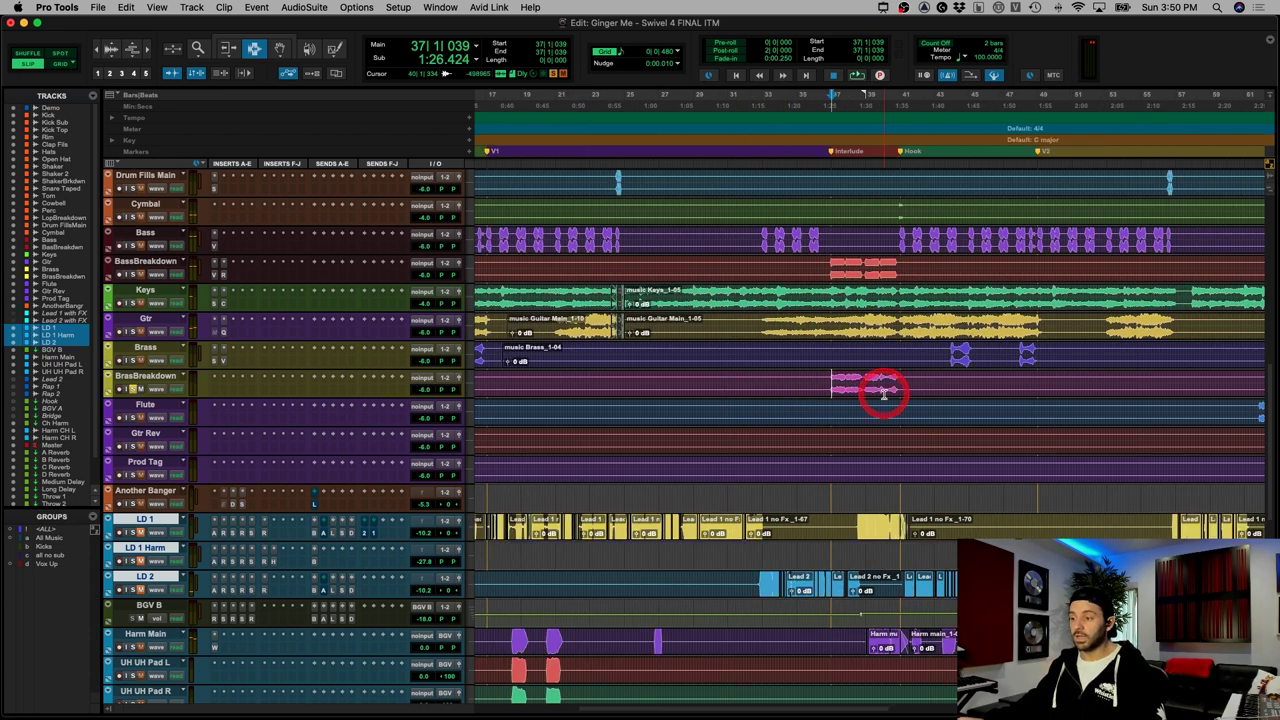
{"action": "mouse_move", "coordinate": [883, 393]}
{"action": "left_mouse_down"}
{"action": "mouse_move", "coordinate": [820, 389]}
{"action": "mouse_move", "coordinate": [894, 385]}
{"action": "left_mouse_up"}
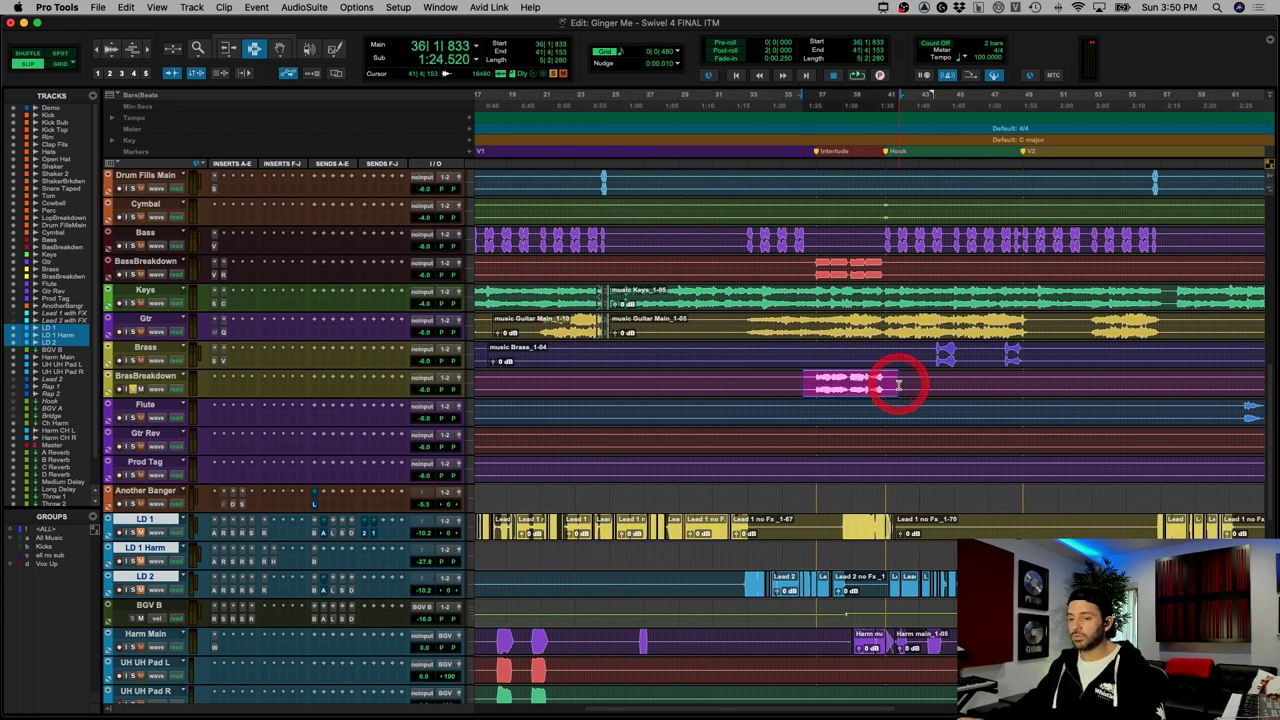
{"action": "key", "text": "r"}
{"action": "key", "text": "r"}
{"action": "mouse_move", "coordinate": [632, 383]}
{"action": "left_mouse_down"}
{"action": "mouse_move", "coordinate": [786, 394]}
{"action": "mouse_move", "coordinate": [1057, 374]}
{"action": "mouse_move", "coordinate": [1014, 397]}
{"action": "mouse_move", "coordinate": [767, 379]}
{"action": "left_mouse_up"}
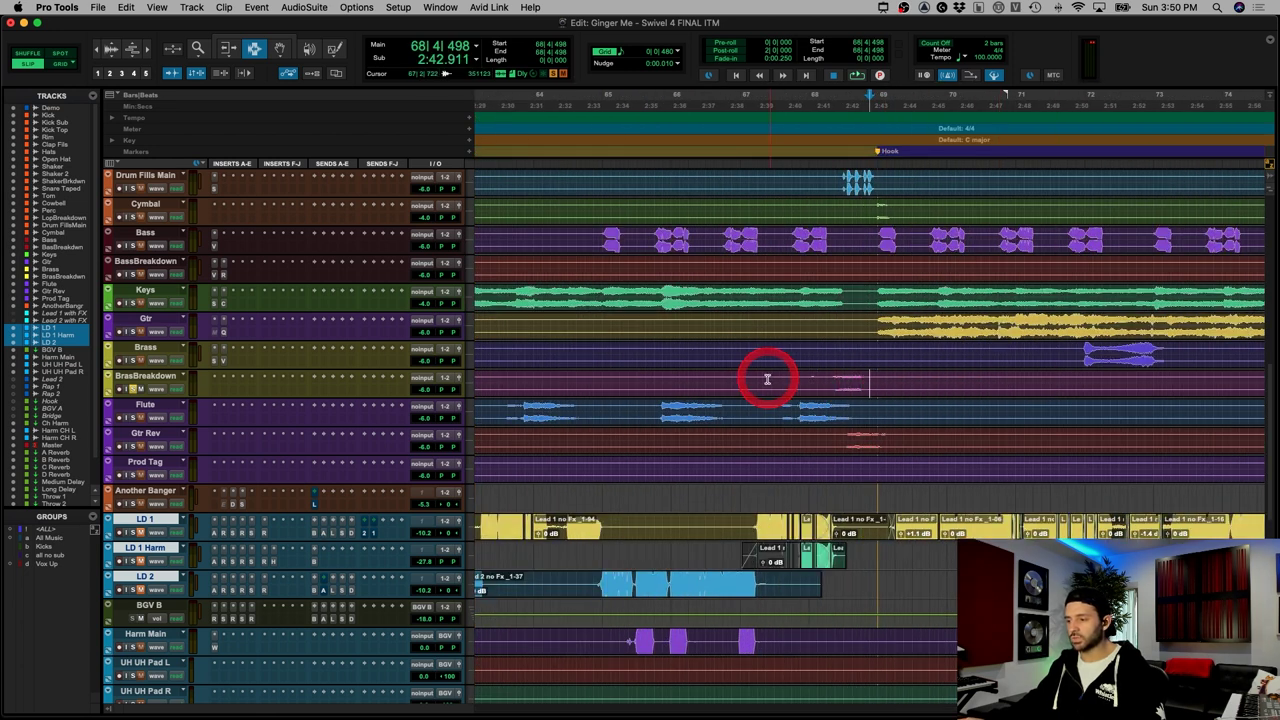
{"action": "key", "text": "space"}
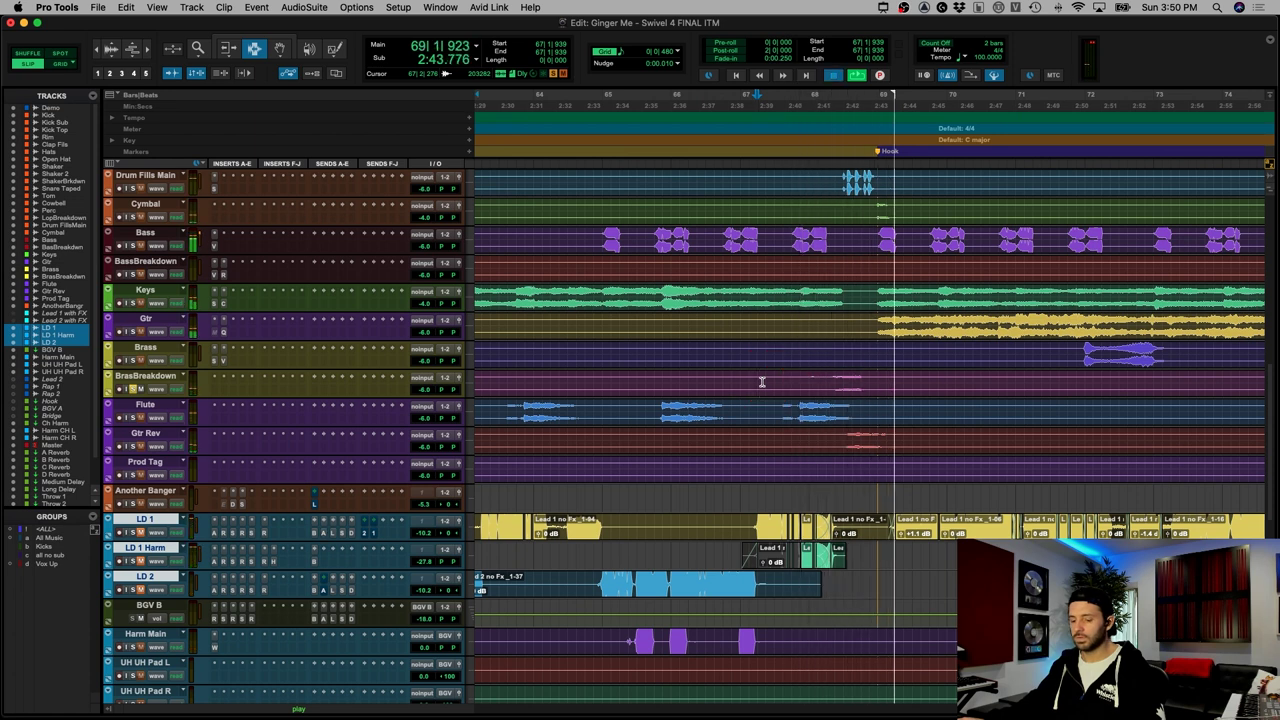
{"action": "key", "text": "space"}
Step: Show the whole song, place the edit cursor at 40|1|631 and unsolo the BrasBreakdown track
{"action": "key", "text": "r"}
{"action": "key", "text": "r"}
{"action": "left_click", "coordinate": [778, 328]}
{"action": "key", "text": "r"}
{"action": "key", "text": "r"}
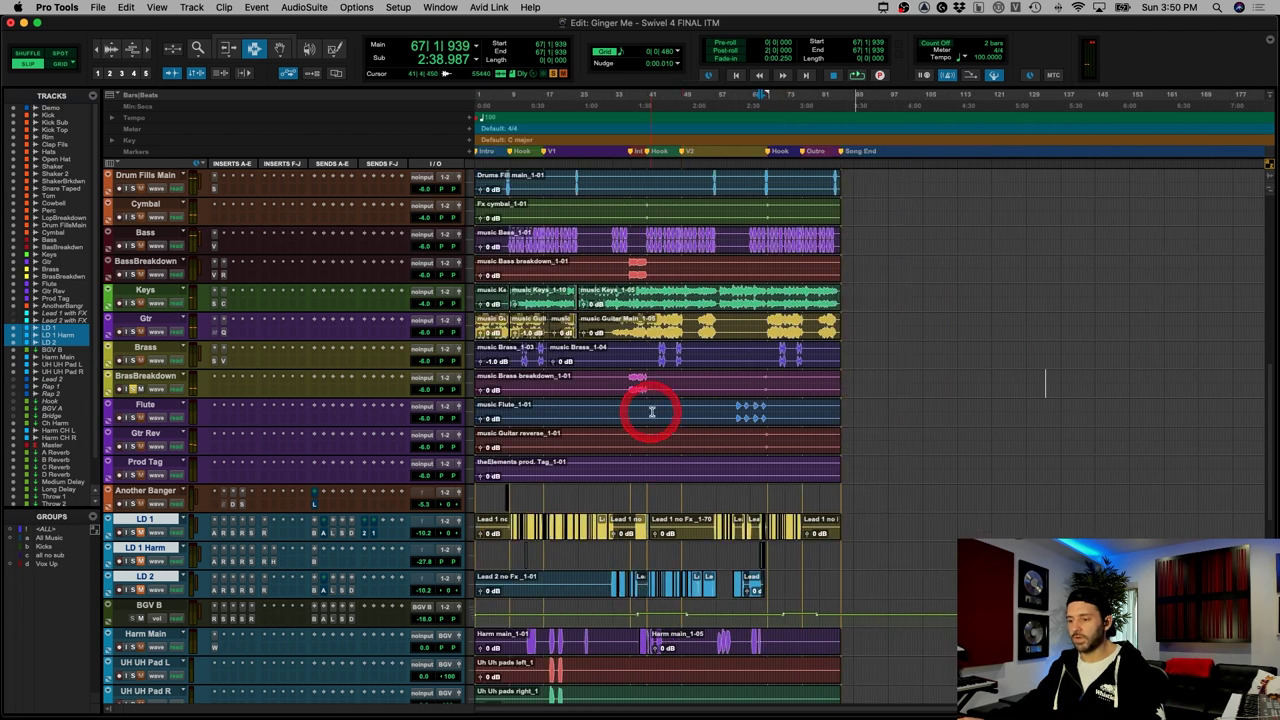
{"action": "left_click", "coordinate": [86, 420]}
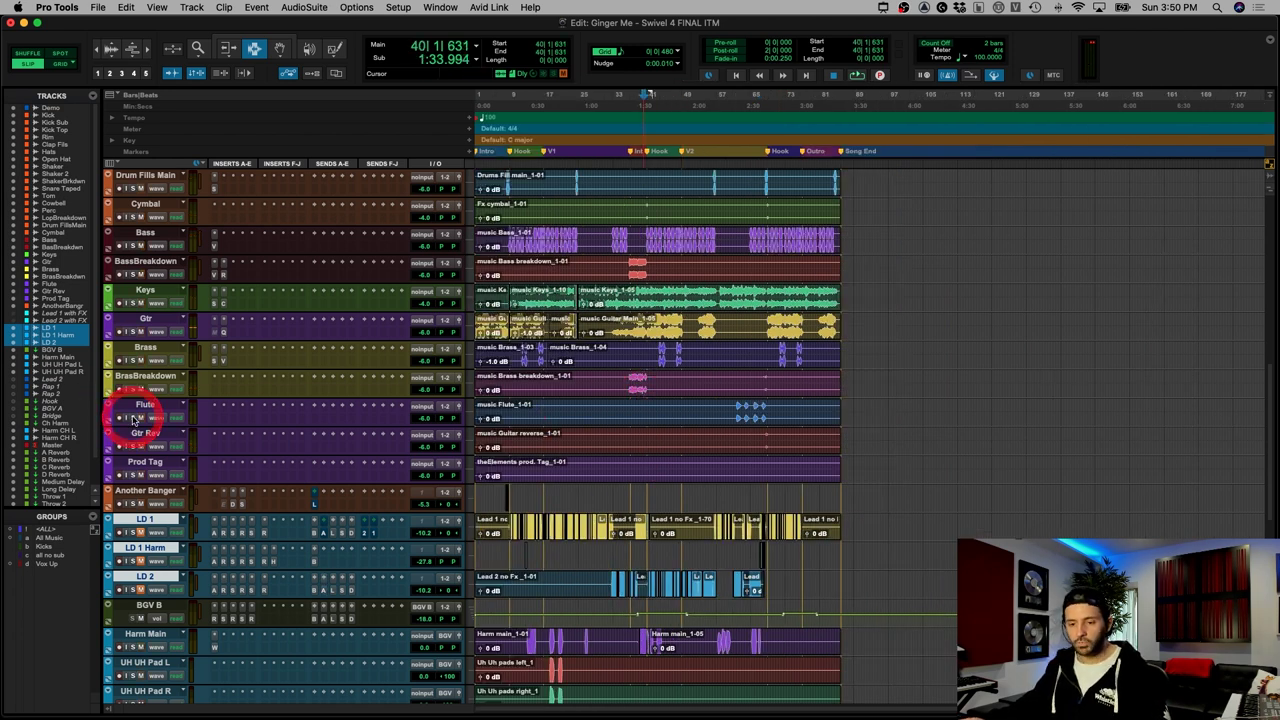
Step: Solo the Flute track and audition its first phrases from 61|4|483
{"action": "scroll", "coordinate": [158, 455], "scroll_direction": "down", "scroll_amount": 5}
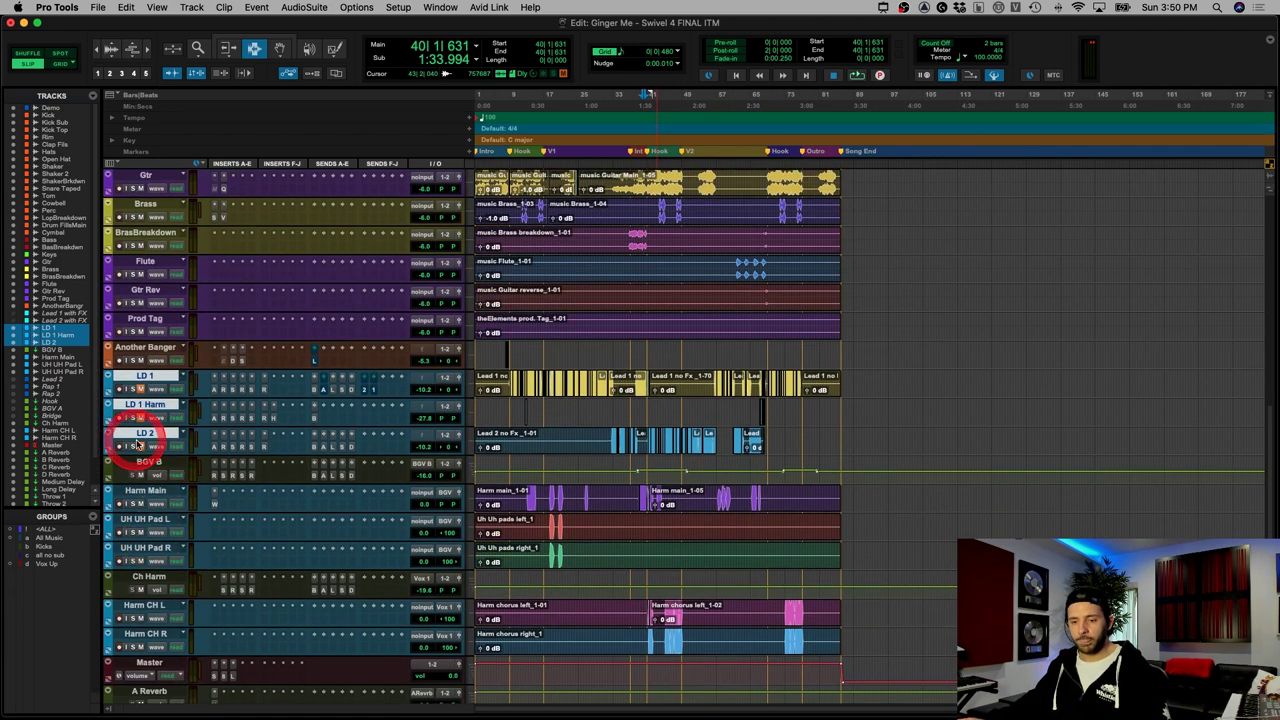
{"action": "scroll", "coordinate": [180, 460], "scroll_direction": "up", "scroll_amount": 5}
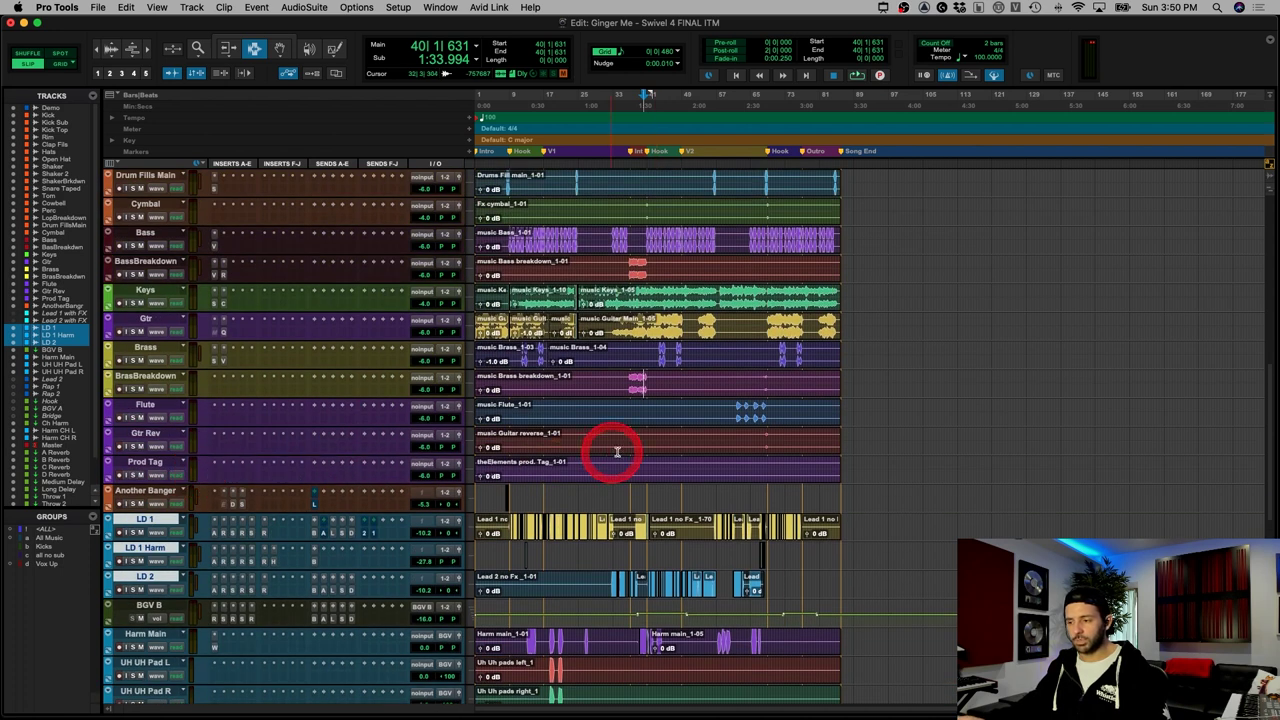
{"action": "left_click", "coordinate": [708, 408]}
{"action": "key", "text": "Tab"}
{"action": "left_click", "coordinate": [143, 424]}
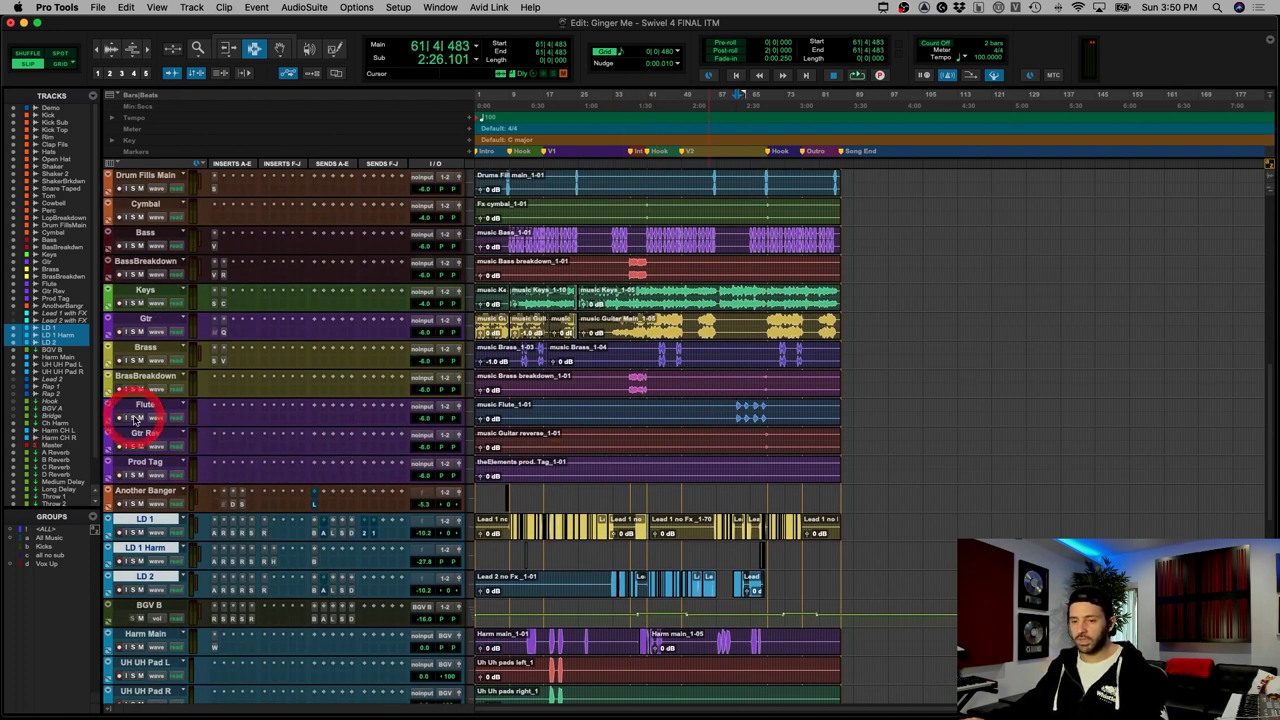
{"action": "key", "text": "space"}
{"action": "key", "text": "super+bracketright"}
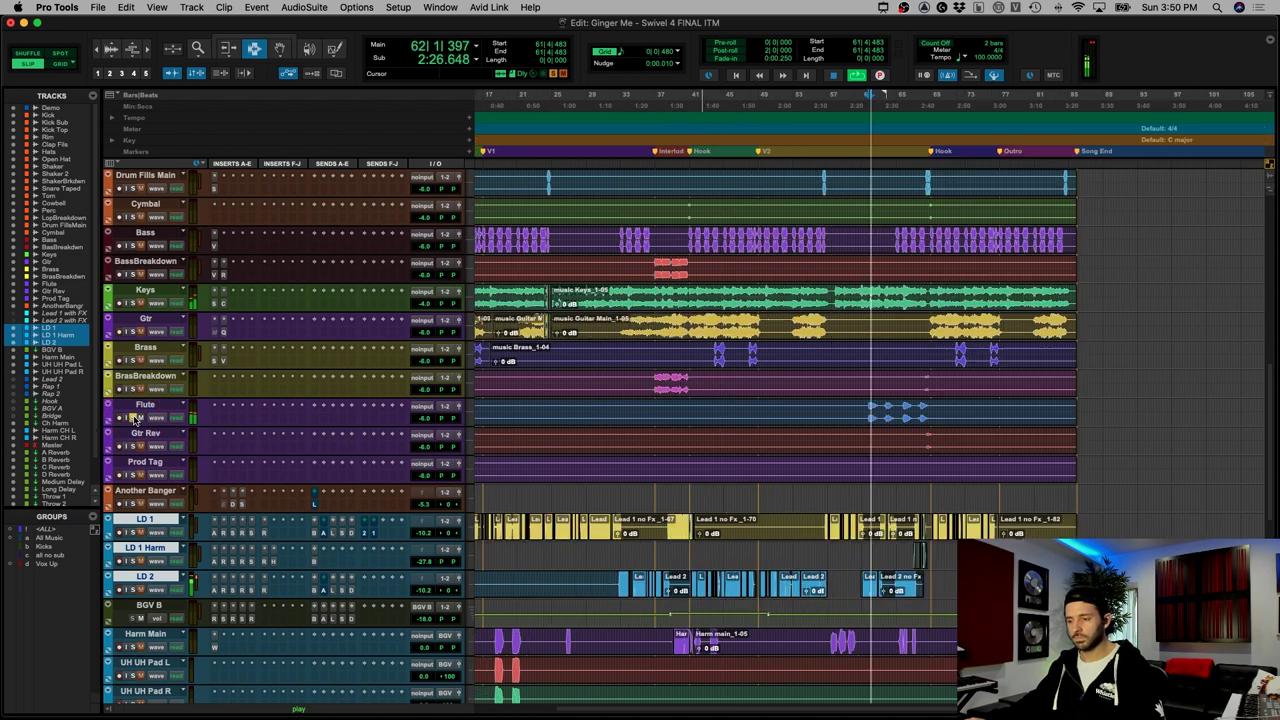
{"action": "key", "text": "super+bracketright"}
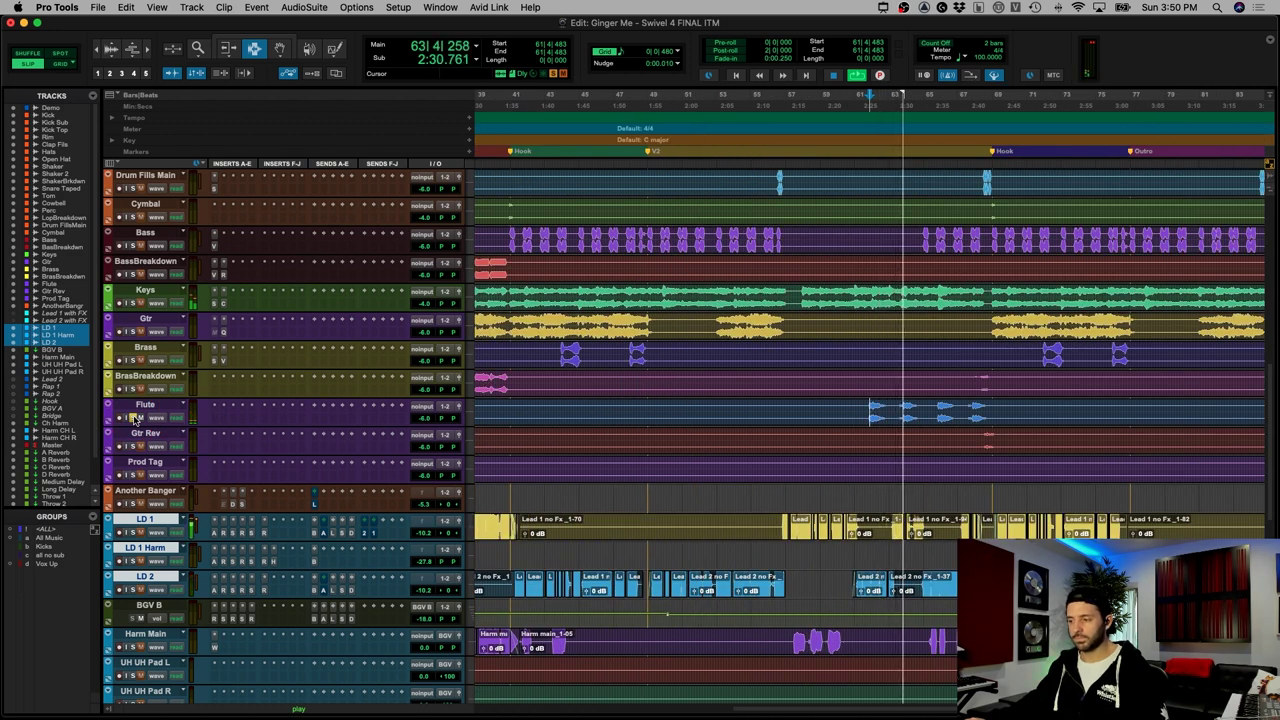
{"action": "key", "text": "space"}
Step: Select the vocal tracks from LD 1 through Harm CH R and mute them
{"action": "left_click", "coordinate": [133, 607]}
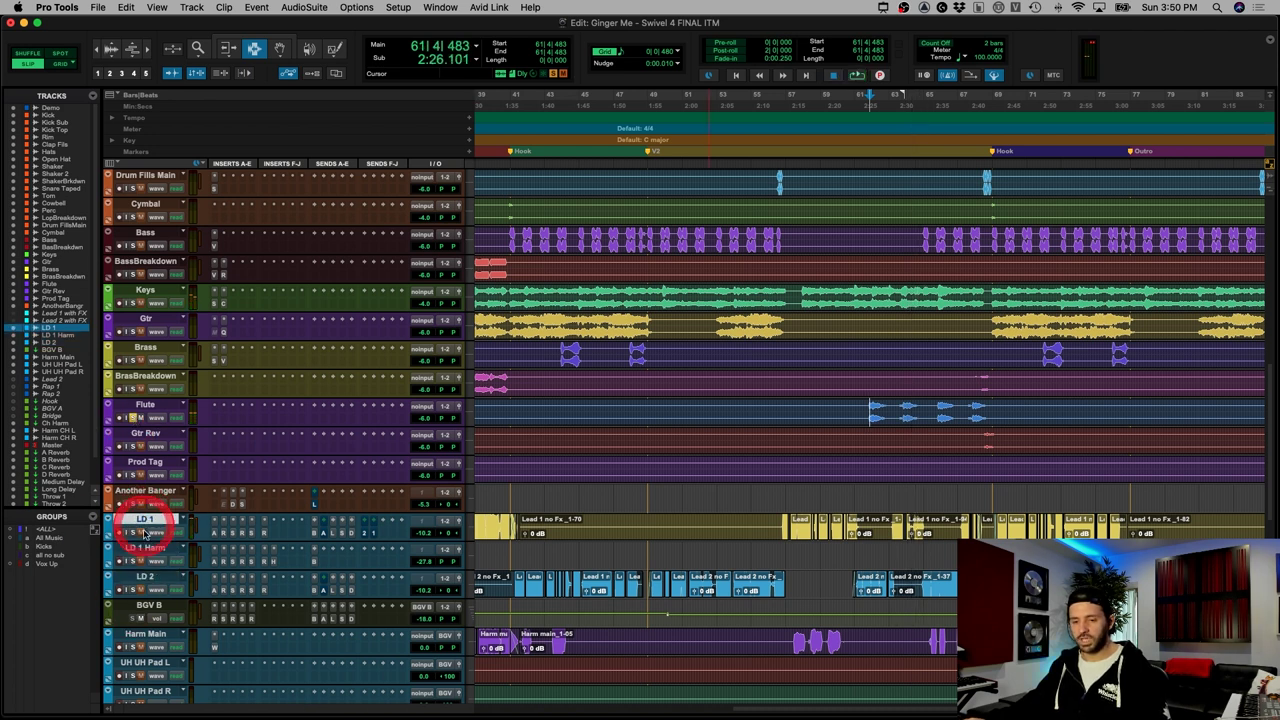
{"action": "left_click", "coordinate": [143, 603], "text": "shift"}
{"action": "scroll", "coordinate": [140, 606], "scroll_direction": "down", "scroll_amount": 5}
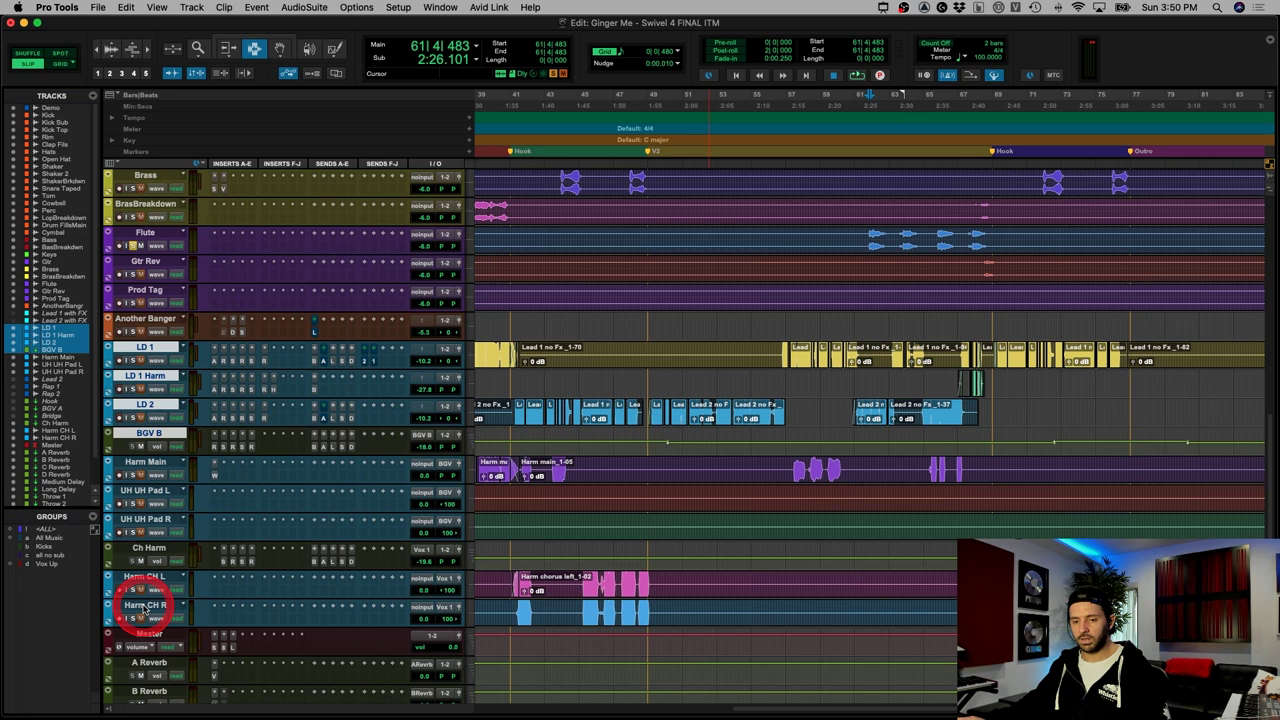
{"action": "left_click", "coordinate": [150, 549], "text": "shift"}
{"action": "left_click", "coordinate": [140, 610], "text": "shift"}
{"action": "left_click", "coordinate": [480, 557]}
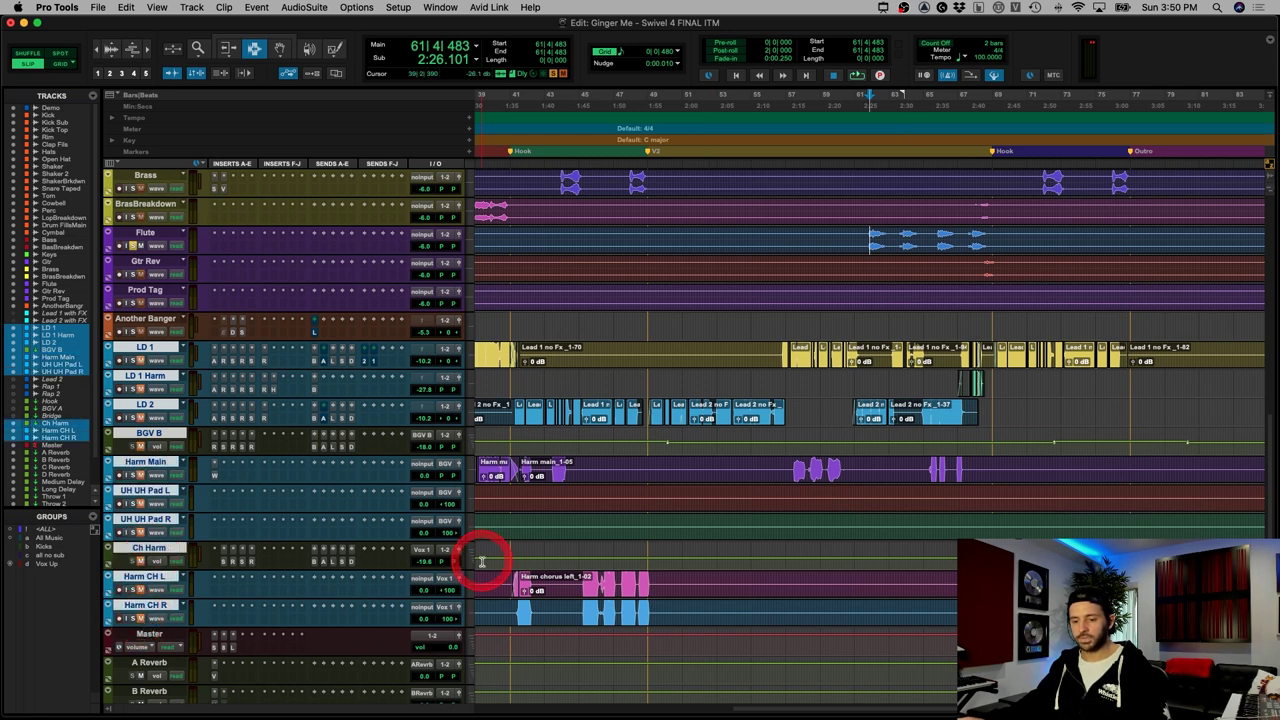
Step: Place the edit cursor at 61|3|400 before the first Flute phrase, unsolo Flute and play it with the other music tracks
{"action": "scroll", "coordinate": [480, 557], "scroll_direction": "up", "scroll_amount": 10}
{"action": "left_click", "coordinate": [877, 620]}
{"action": "left_click", "coordinate": [63, 603]}
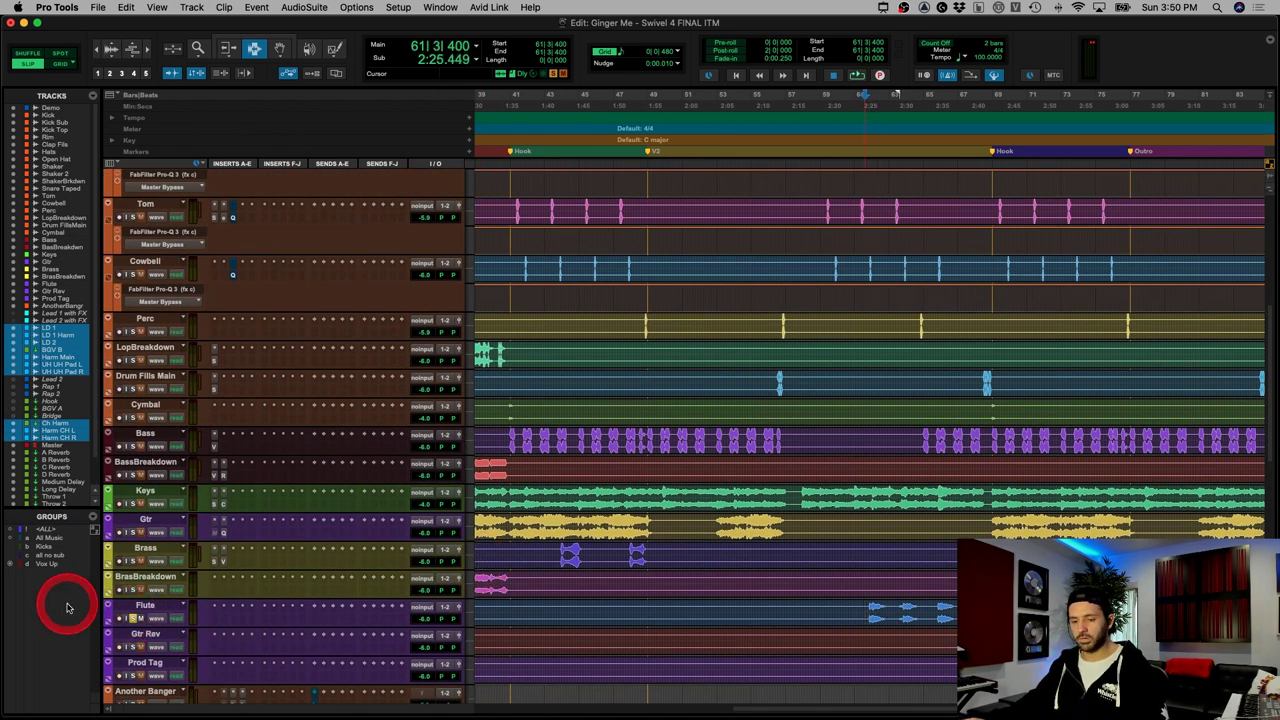
{"action": "left_click", "coordinate": [135, 618]}
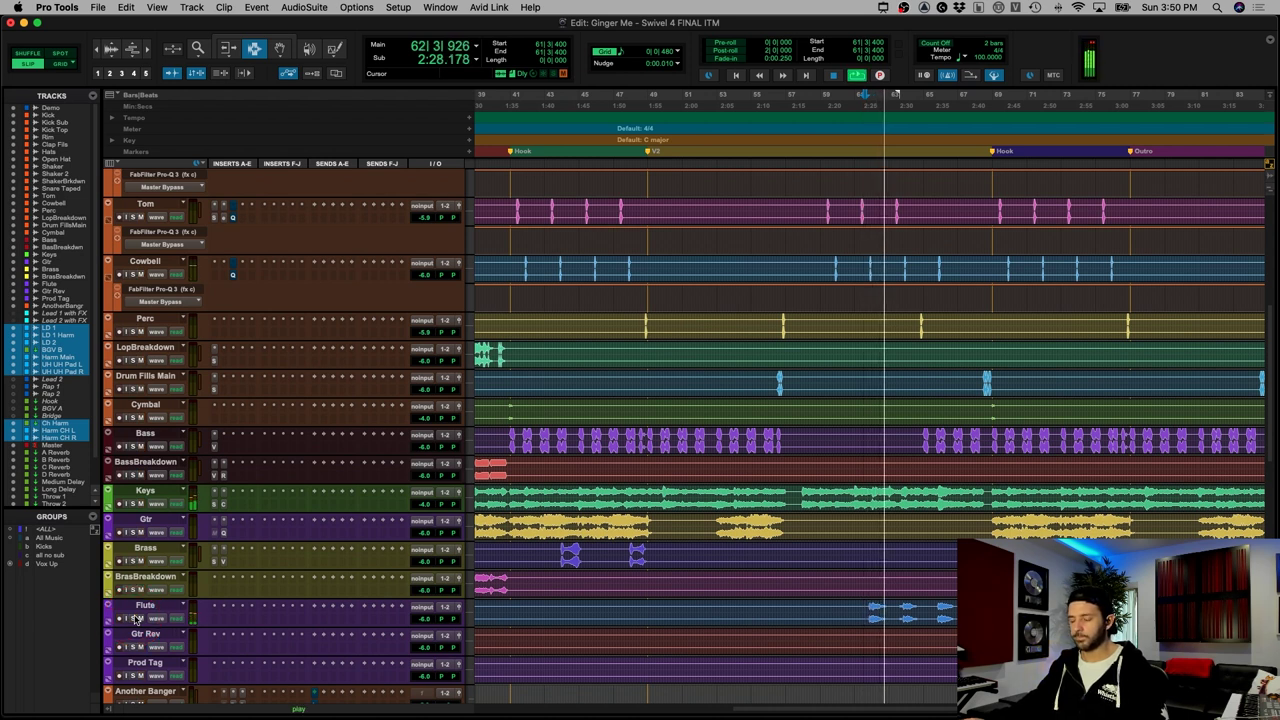
Step: Highlight the second Flute phrase around bar 64 while the music plays, and examine it close up
{"action": "left_click", "coordinate": [786, 594]}
{"action": "left_click", "coordinate": [903, 612]}
{"action": "left_click_drag", "start_coordinate": [906, 614], "coordinate": [922, 614]}
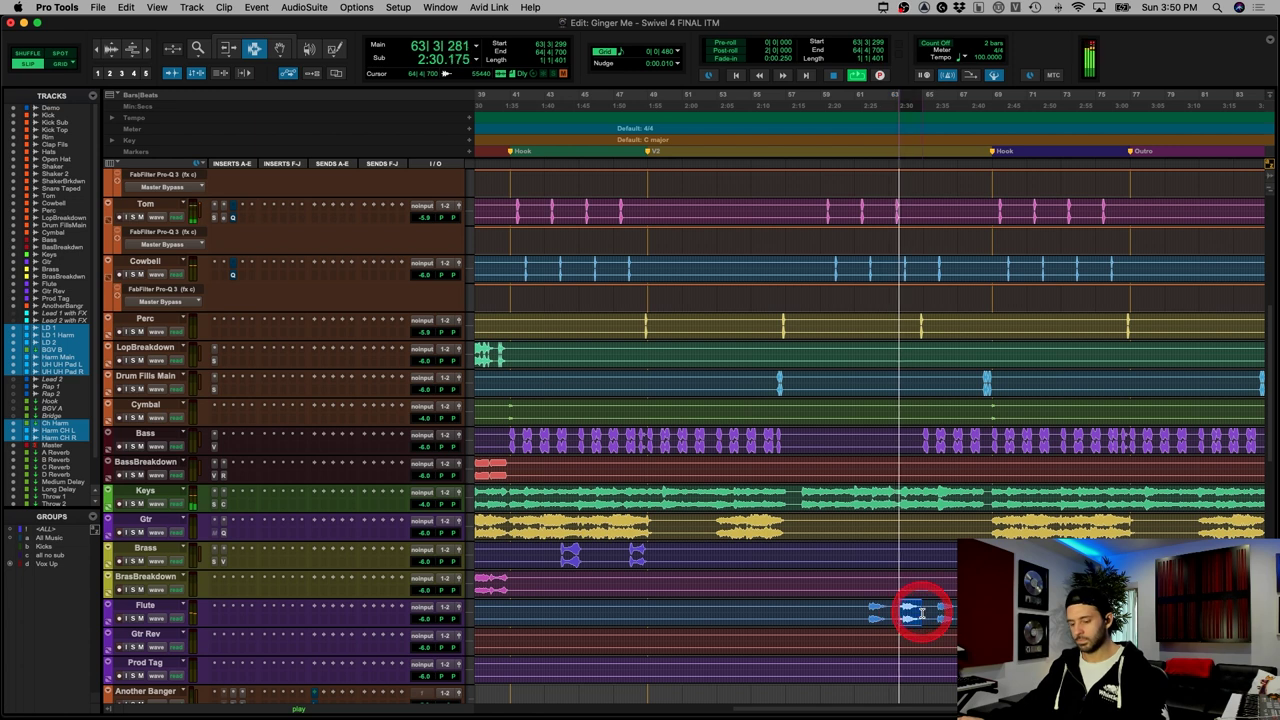
{"action": "key", "text": "t"}
{"action": "key", "text": "t"}
{"action": "scroll", "coordinate": [909, 612], "scroll_direction": "down", "scroll_amount": 6}
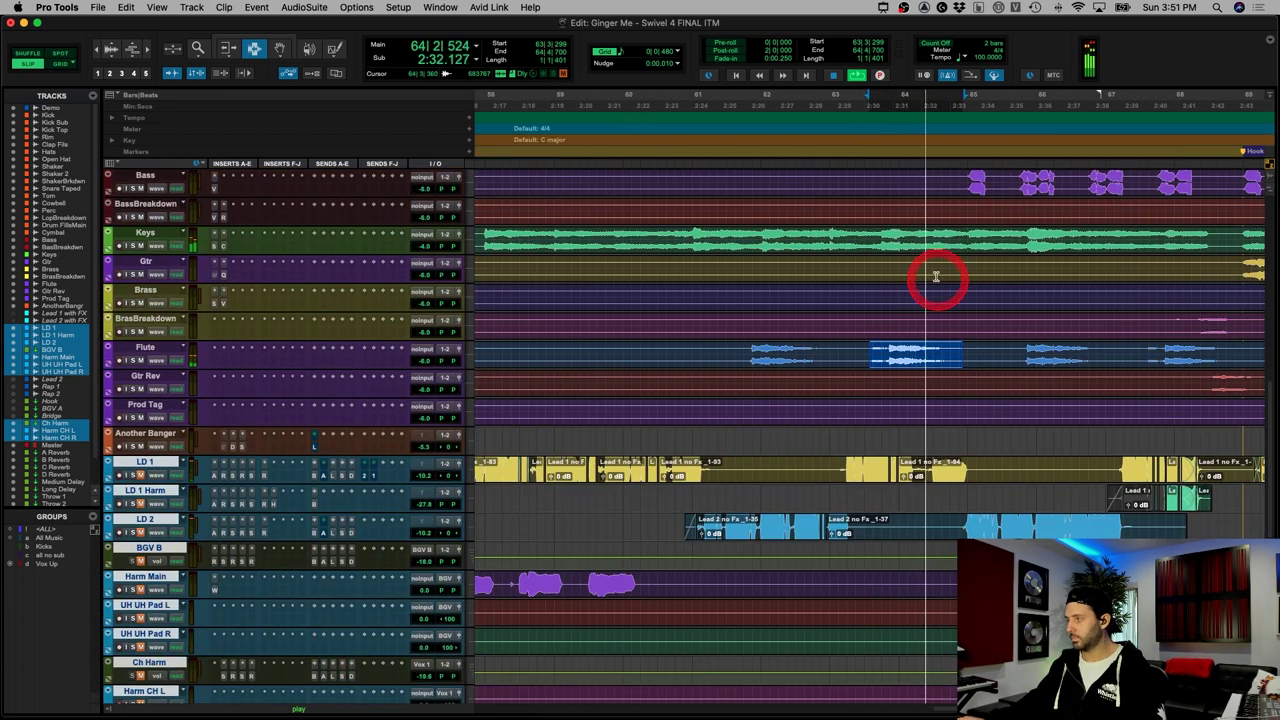
{"action": "scroll", "coordinate": [915, 332], "scroll_direction": "right", "scroll_amount": 3}
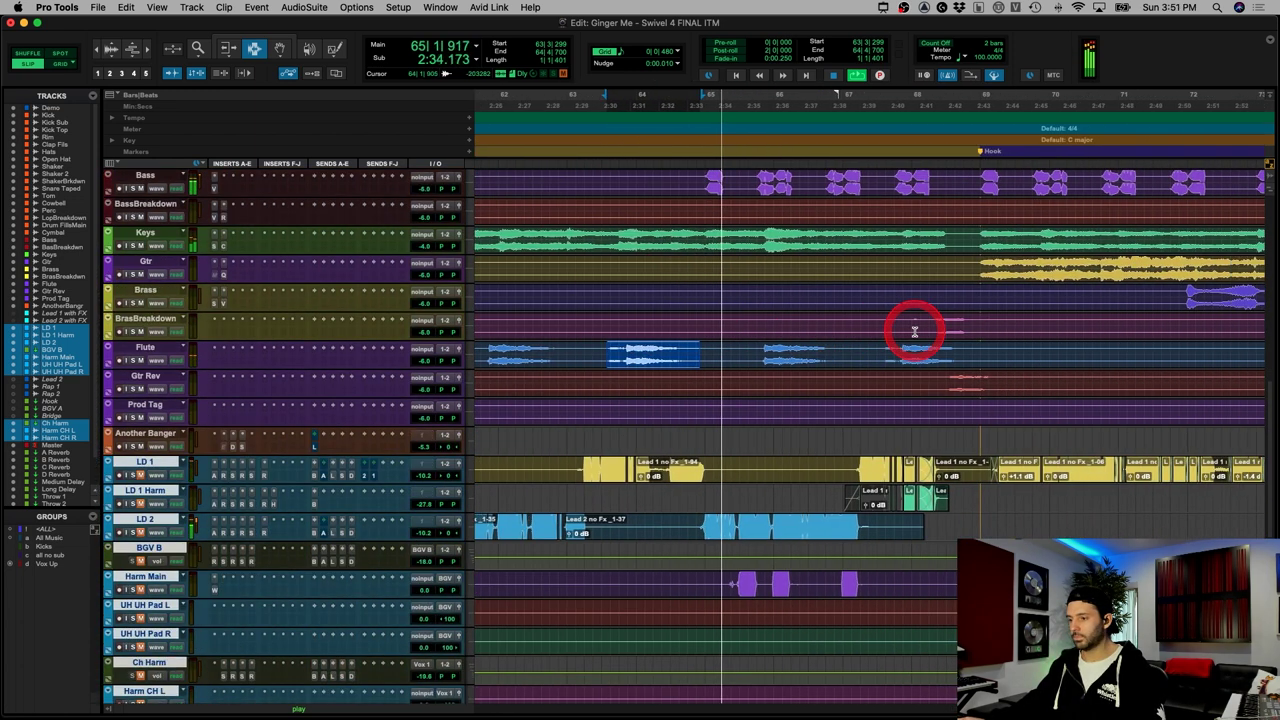
Step: Highlight the last two Flute phrases before the Hook, place the edit cursor at 67|4|623 and stop playback
{"action": "left_click_drag", "start_coordinate": [764, 353], "coordinate": [976, 350]}
{"action": "left_click", "coordinate": [904, 351]}
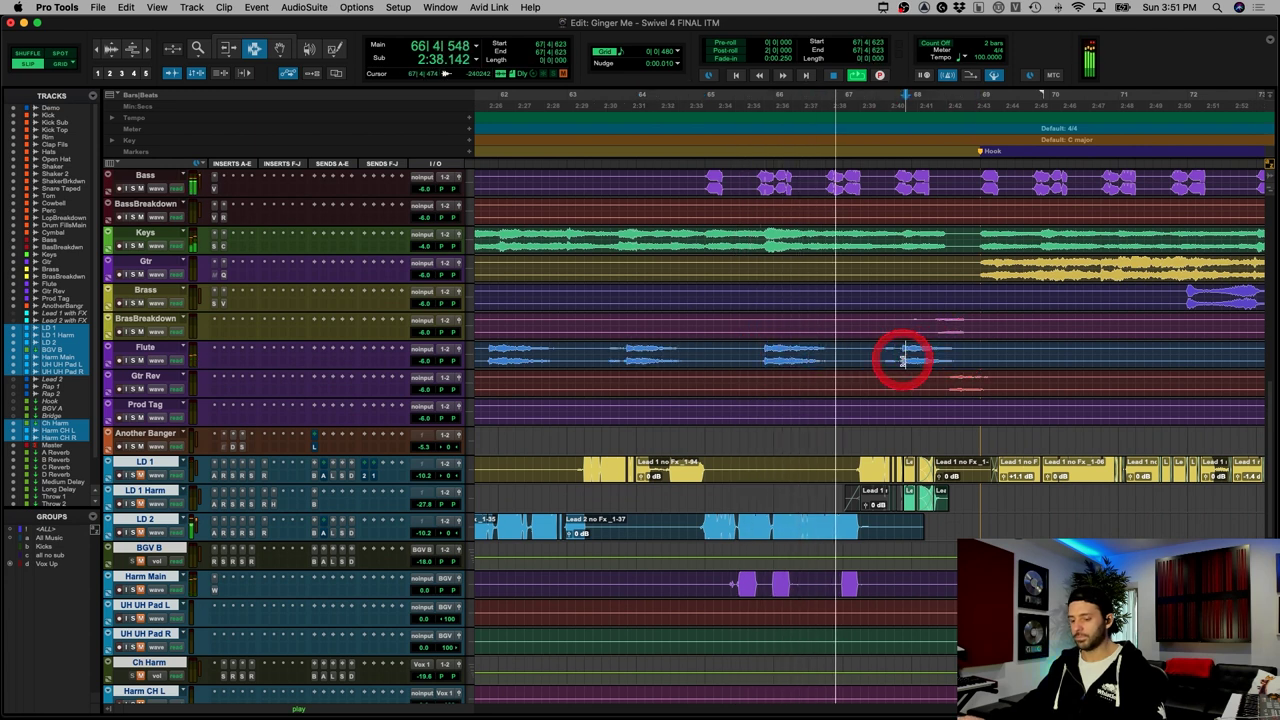
{"action": "key", "text": "r"}
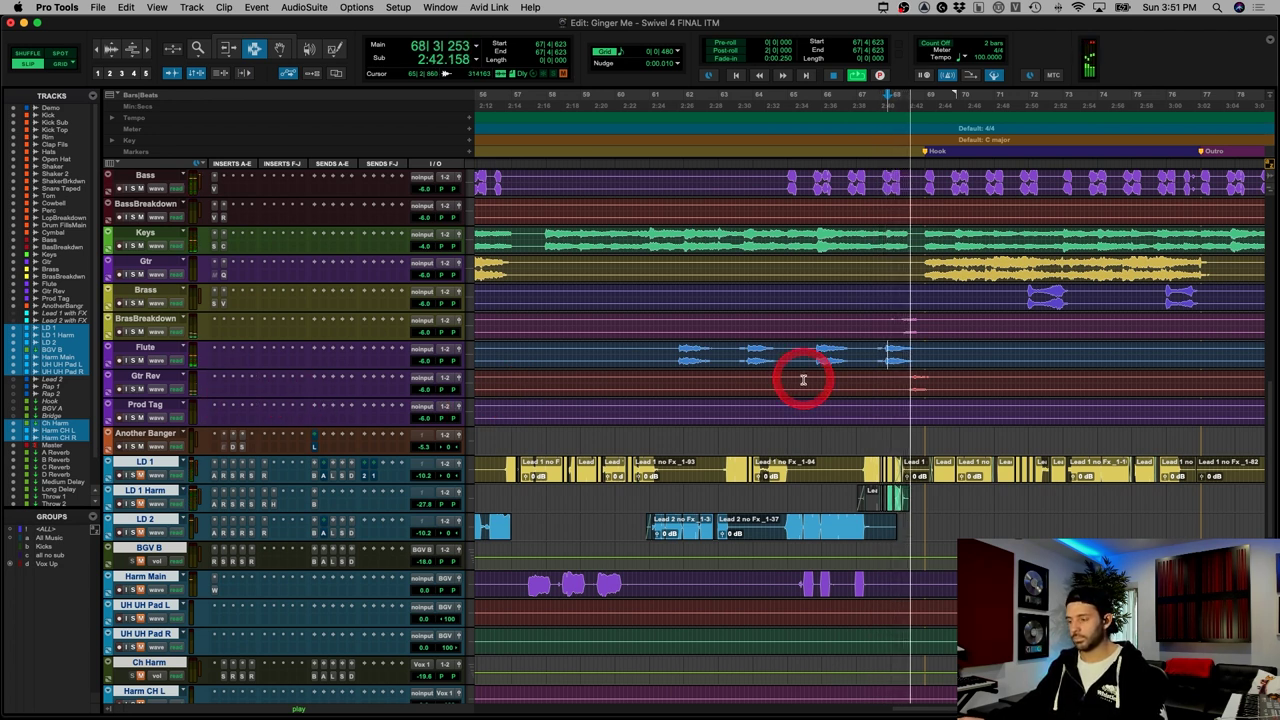
{"action": "key", "text": "space"}
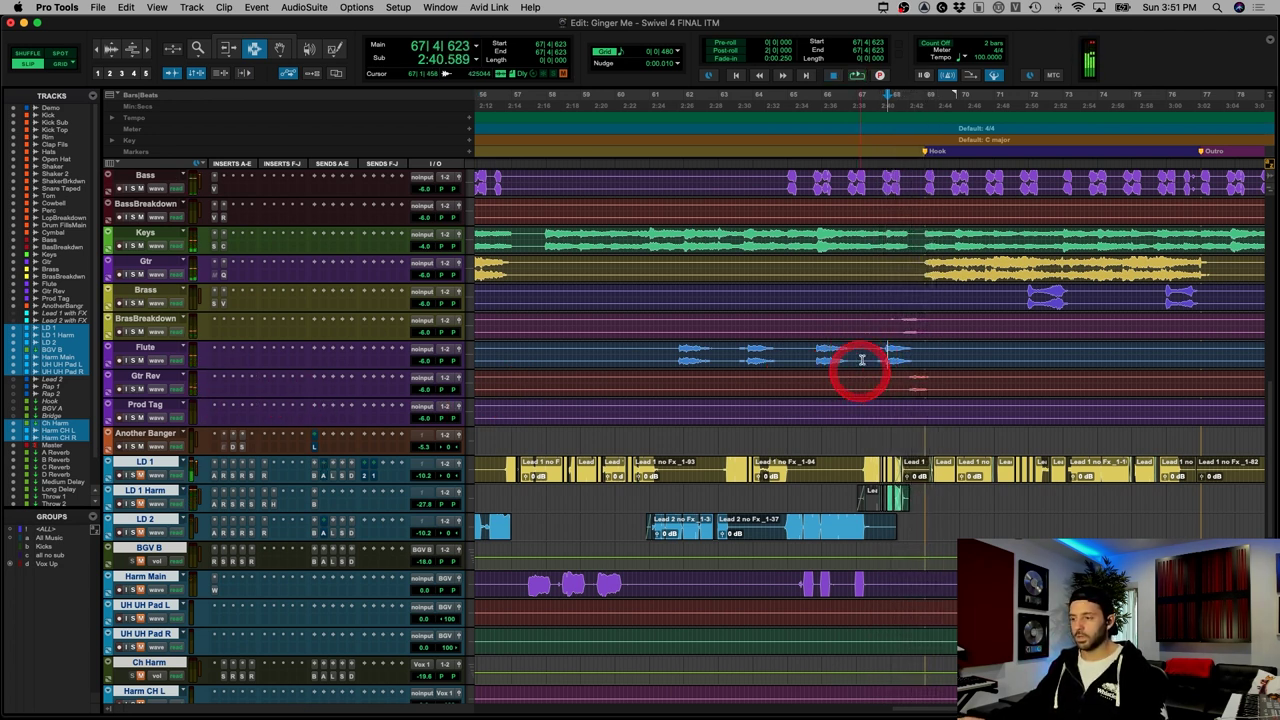
Step: Place the edit cursor at 67|4|474 on Gtr Rev, solo the track, play its phrase into the Hook and unsolo it
{"action": "left_click_drag", "start_coordinate": [874, 330], "coordinate": [916, 328]}
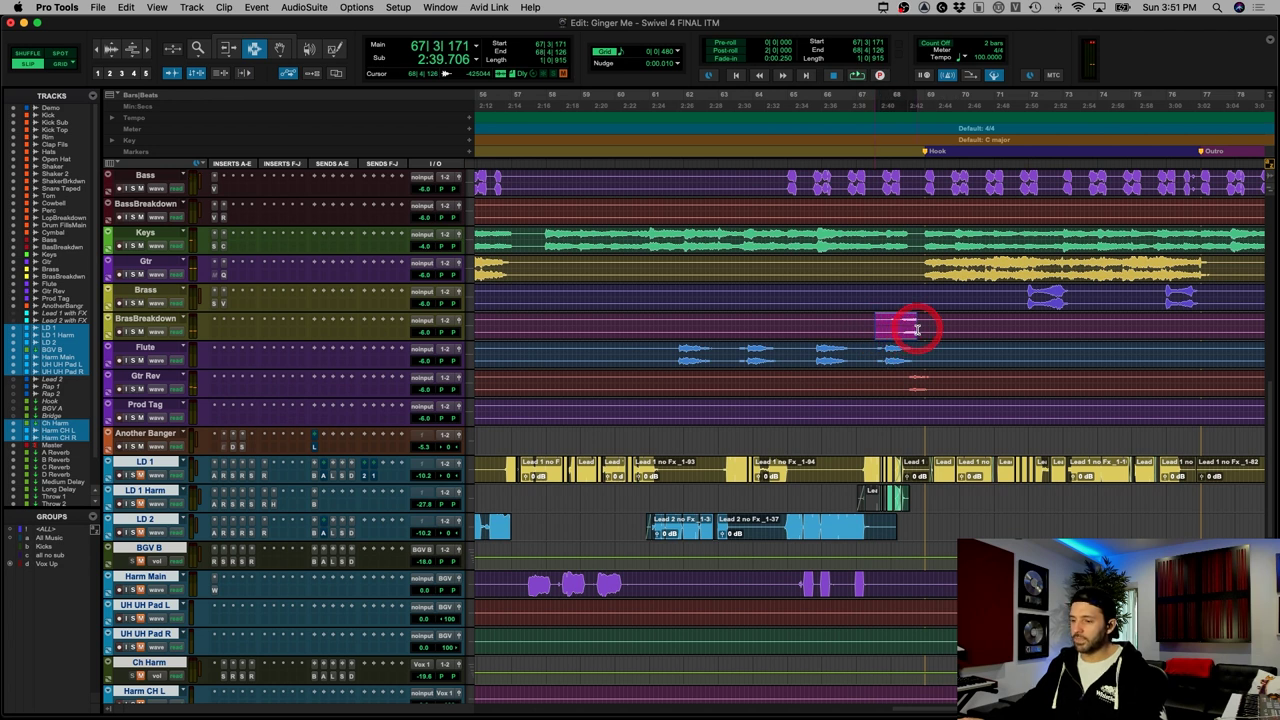
{"action": "left_click", "coordinate": [888, 388]}
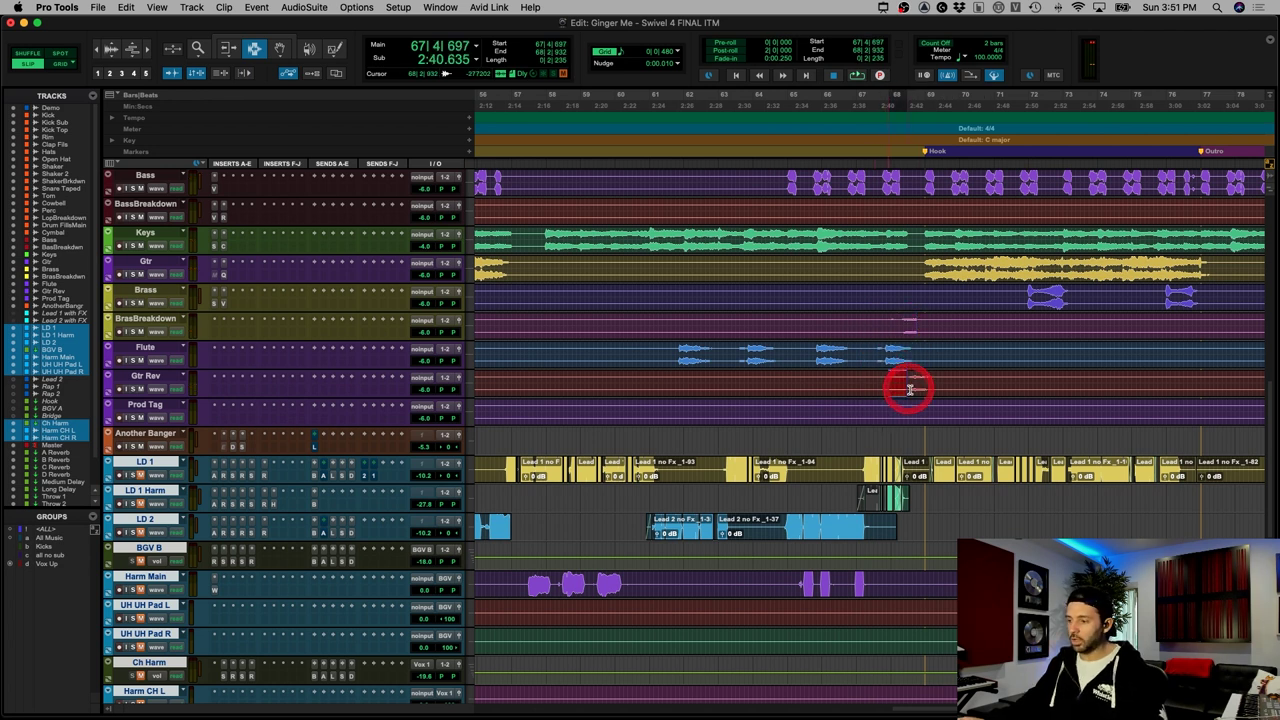
{"action": "left_click", "coordinate": [886, 389]}
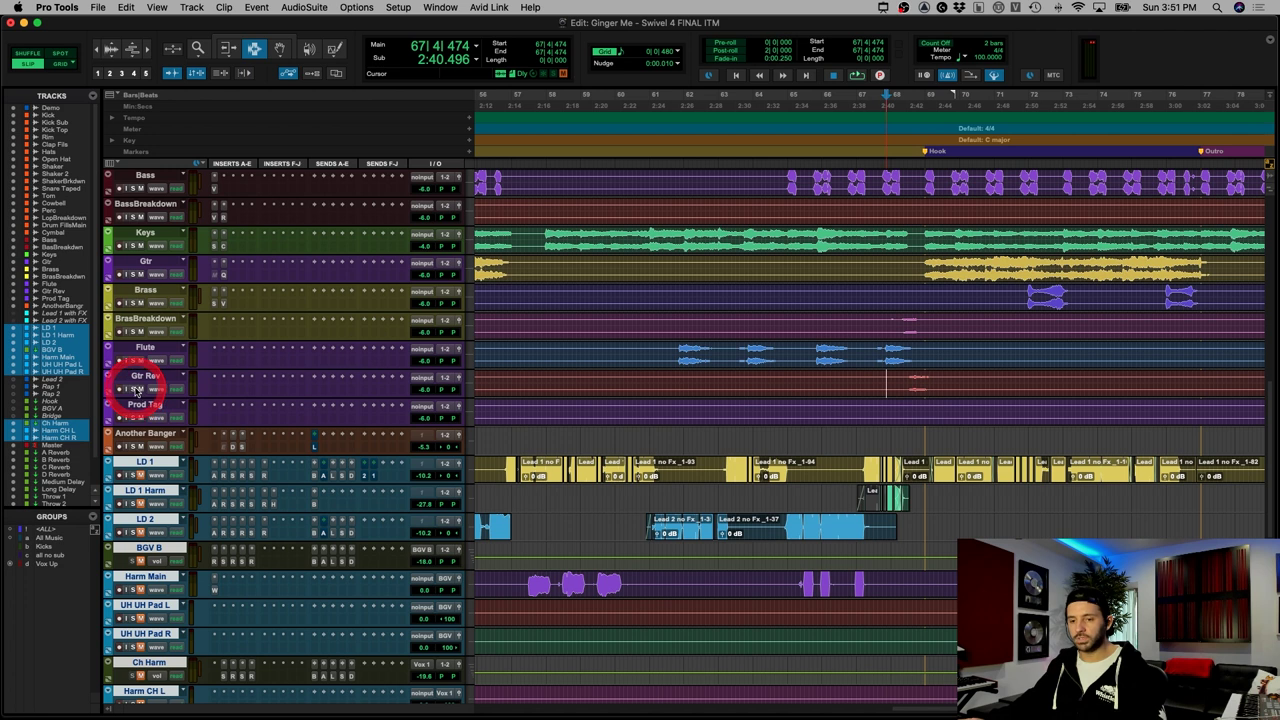
{"action": "key", "text": "space"}
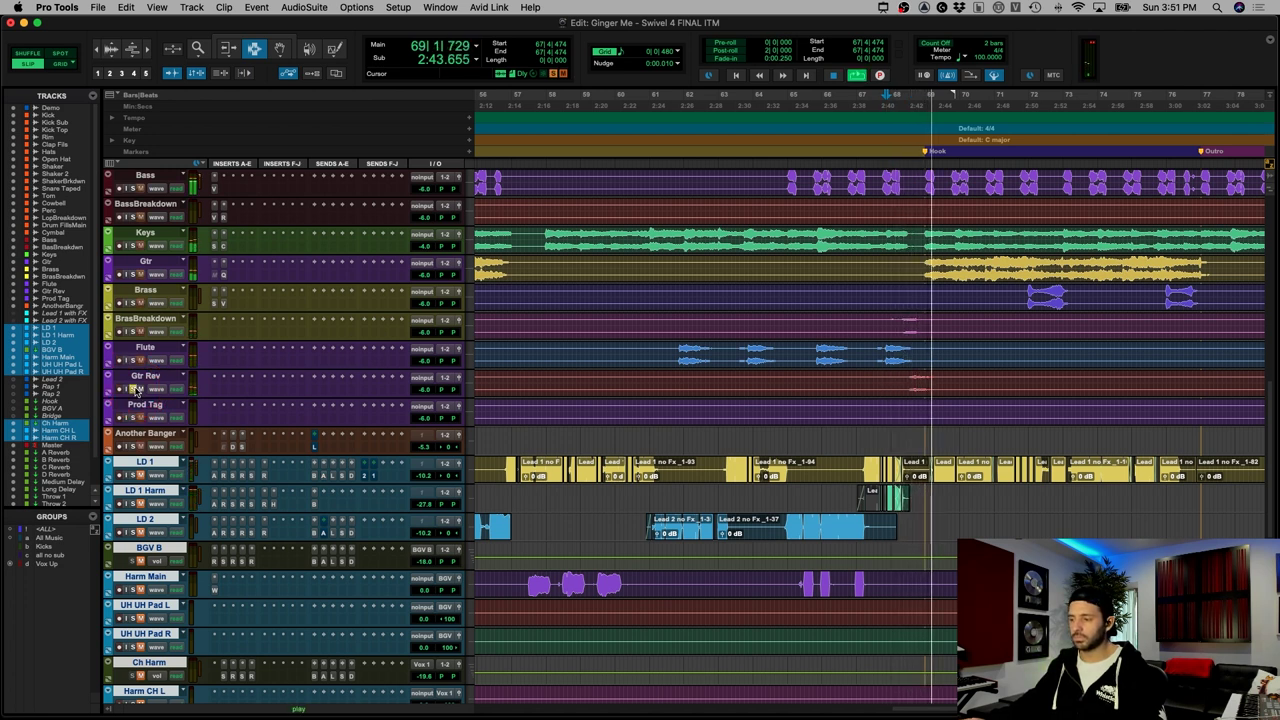
{"action": "key", "text": "space"}
{"action": "left_click", "coordinate": [135, 389]}
Step: Place the edit cursor at 66|4|339 on Gtr Rev and play the transition into the Hook with the other music tracks
{"action": "left_click", "coordinate": [921, 377]}
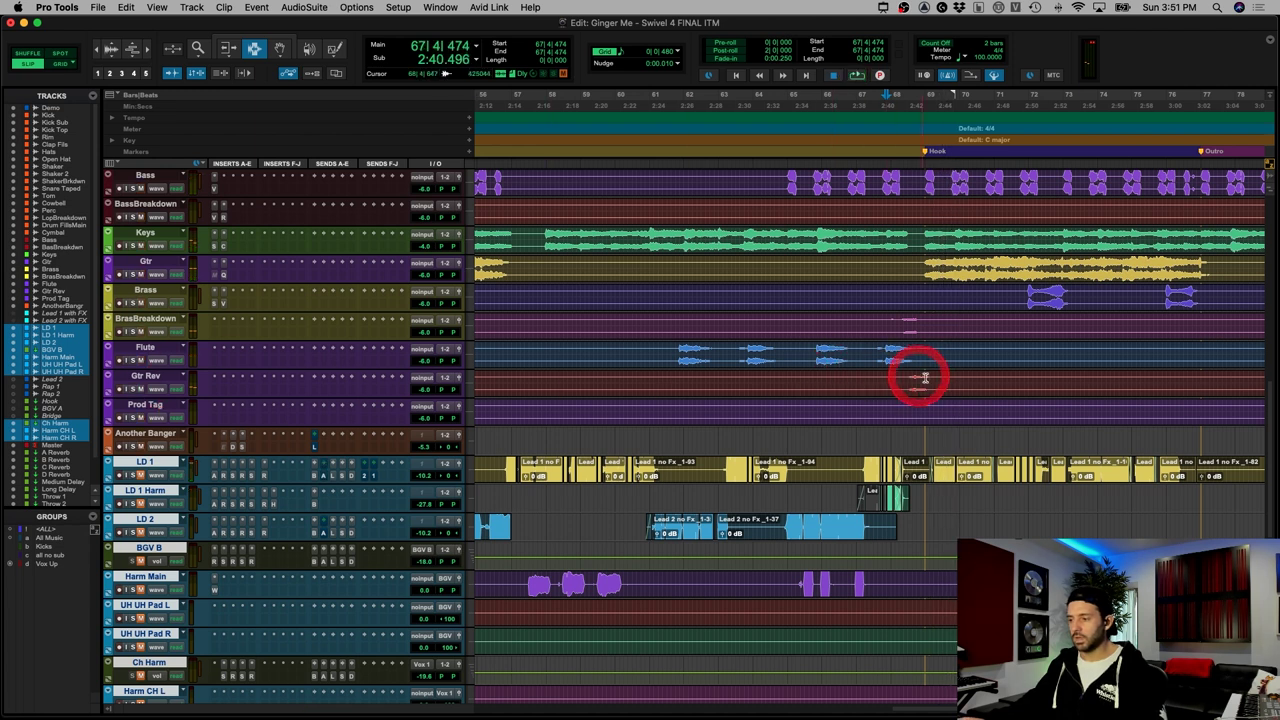
{"action": "key", "text": "r"}
{"action": "key", "text": "t"}
{"action": "key", "text": "t"}
{"action": "key", "text": "t"}
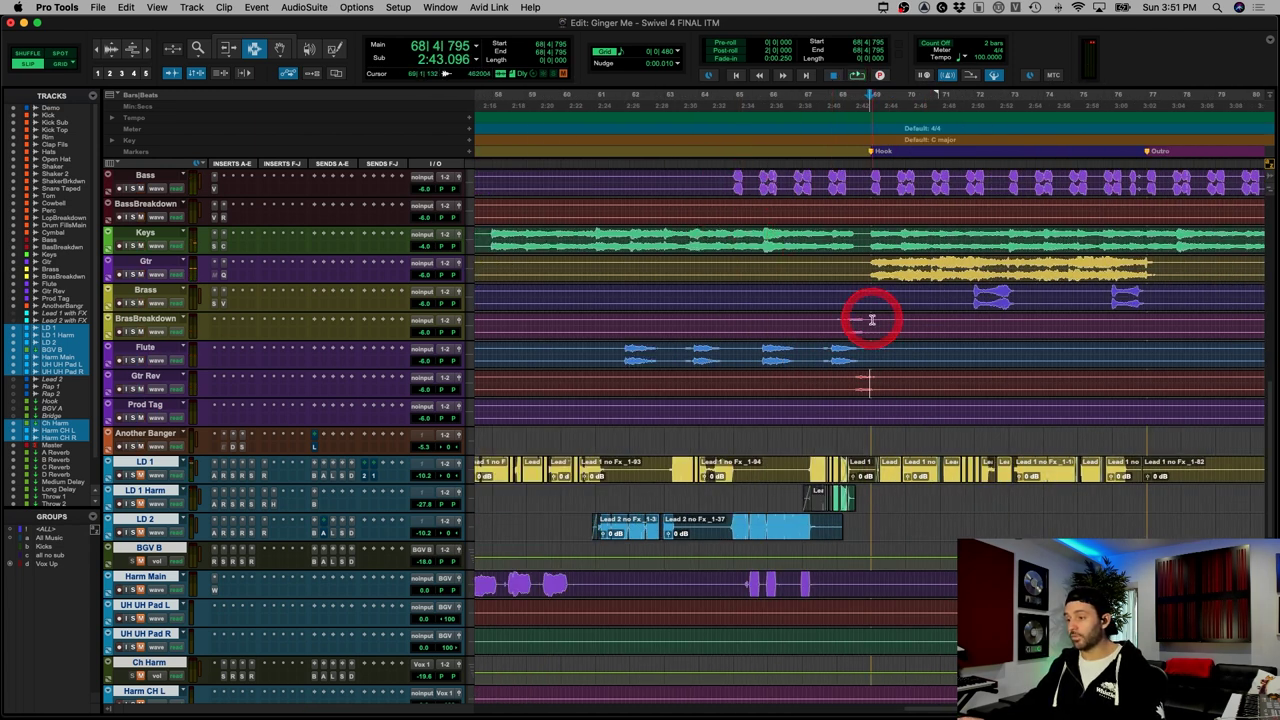
{"action": "left_click", "coordinate": [724, 380]}
{"action": "key", "text": "r"}
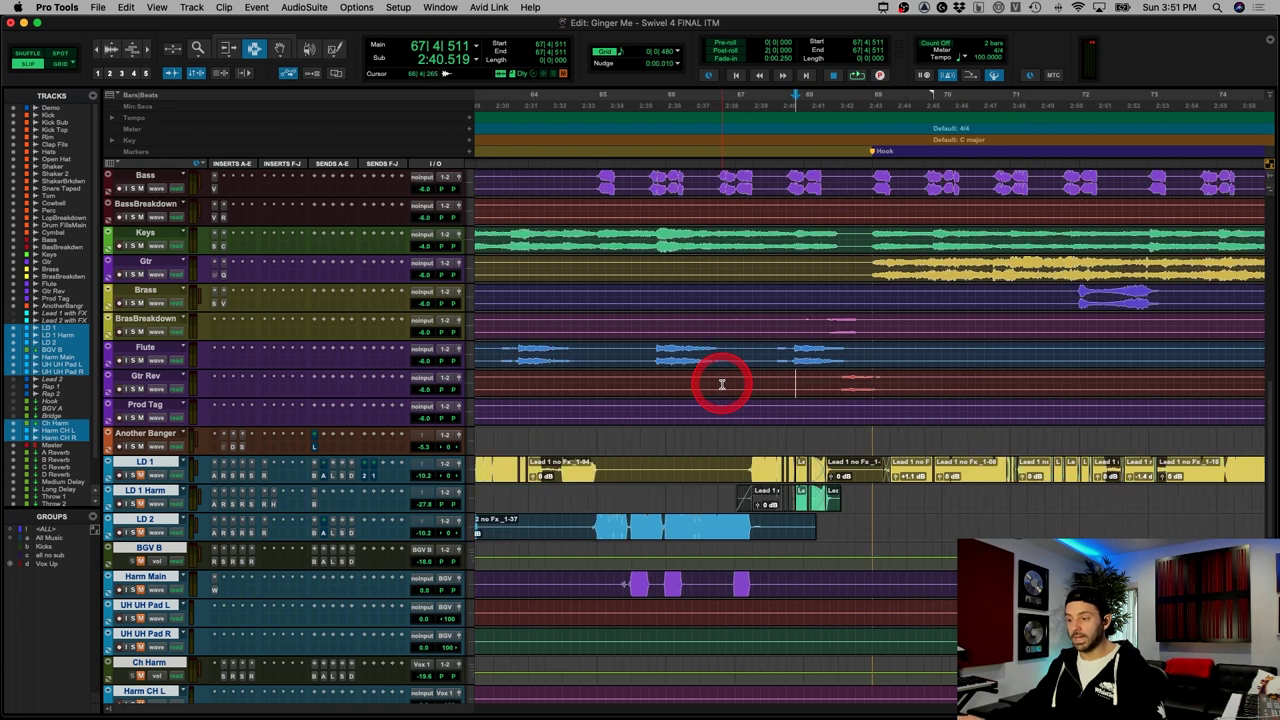
{"action": "left_click", "coordinate": [764, 377]}
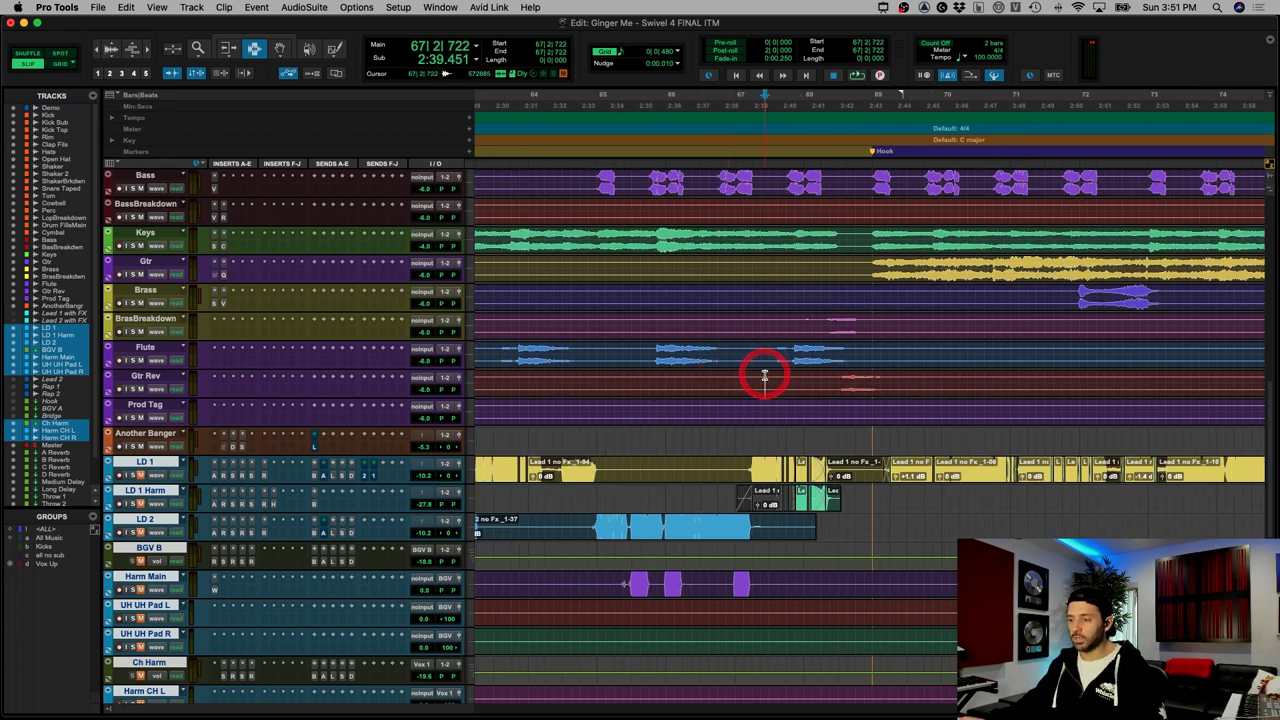
{"action": "left_click", "coordinate": [740, 385]}
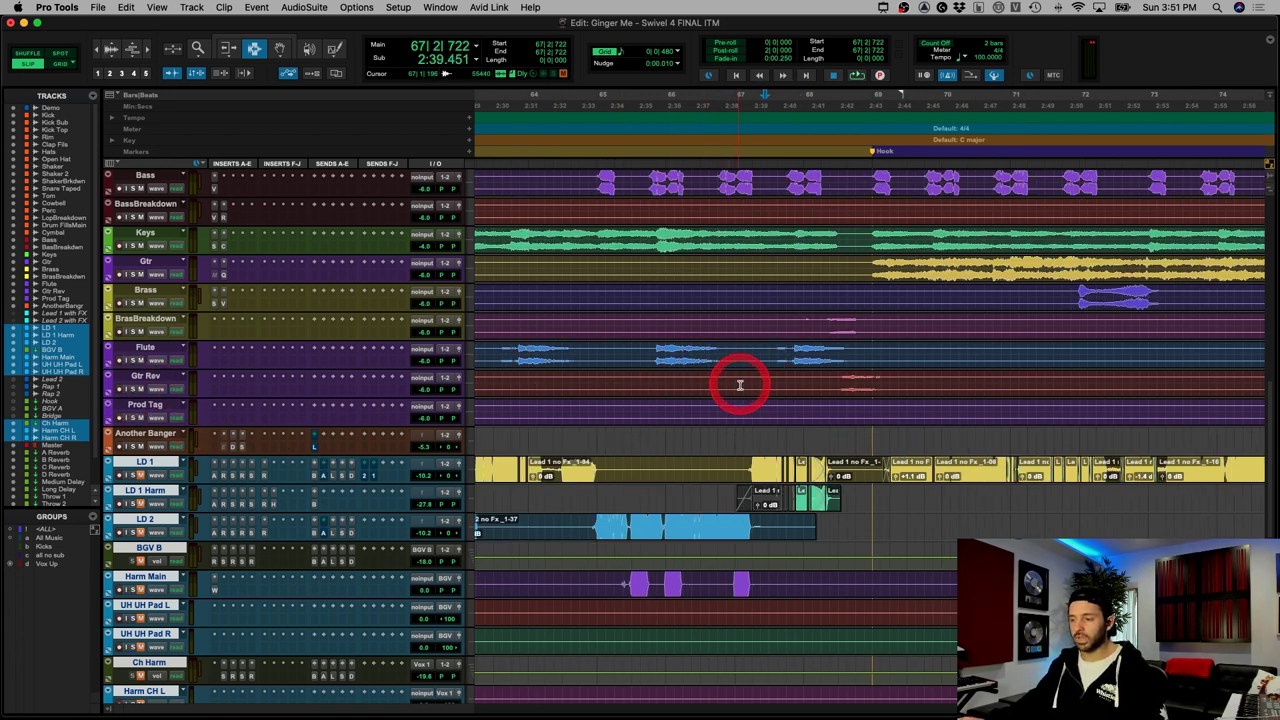
{"action": "key", "text": "space"}
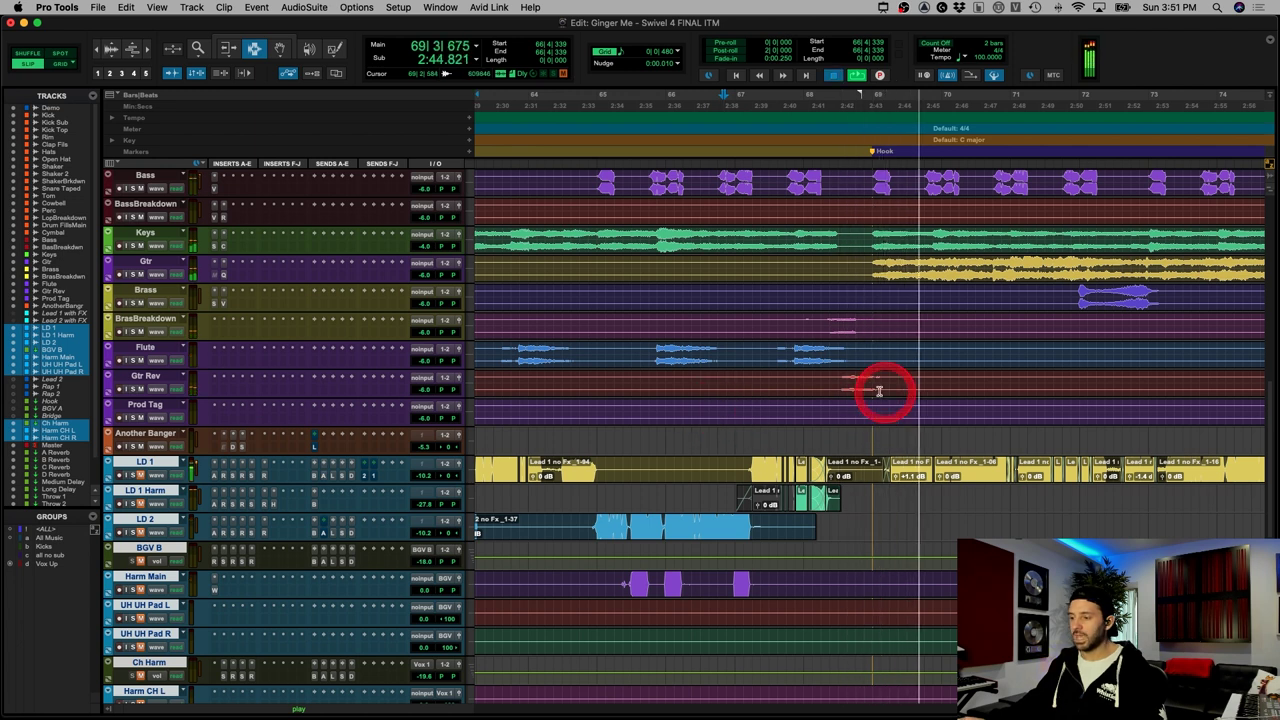
{"action": "key", "text": "space"}
Step: Highlight the Gtr Rev phrase that leads into the Hook, from about 68|1|703 for about 1|1|253
{"action": "left_click_drag", "start_coordinate": [831, 387], "coordinate": [937, 387]}
{"action": "left_click", "coordinate": [937, 387]}
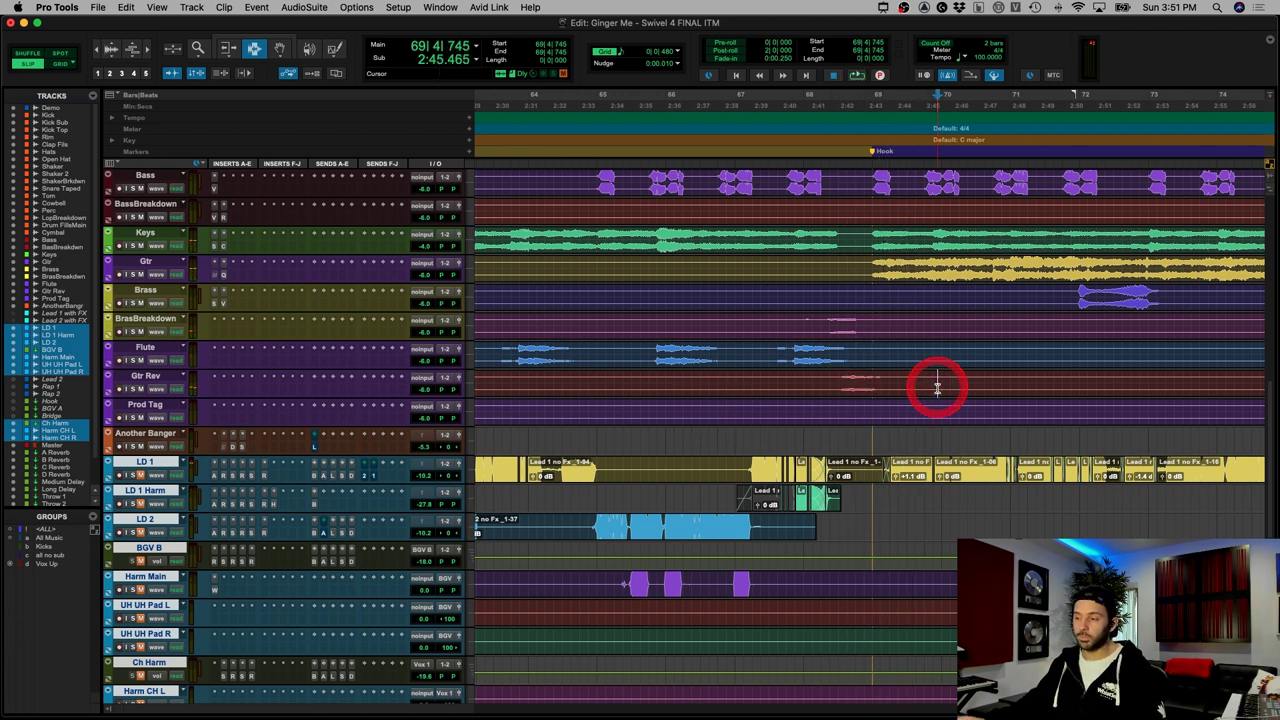
{"action": "key", "text": "r"}
{"action": "key", "text": "r"}
{"action": "left_click", "coordinate": [888, 386]}
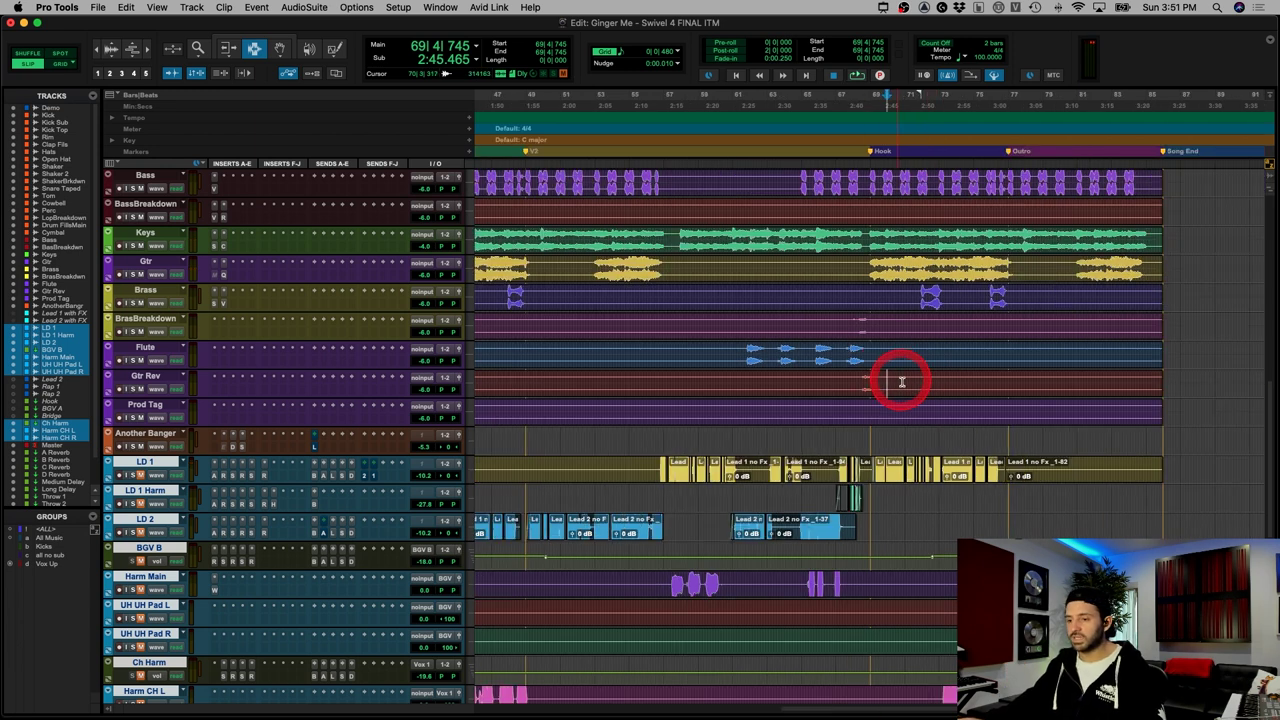
{"action": "left_click_drag", "start_coordinate": [886, 376], "coordinate": [854, 387]}
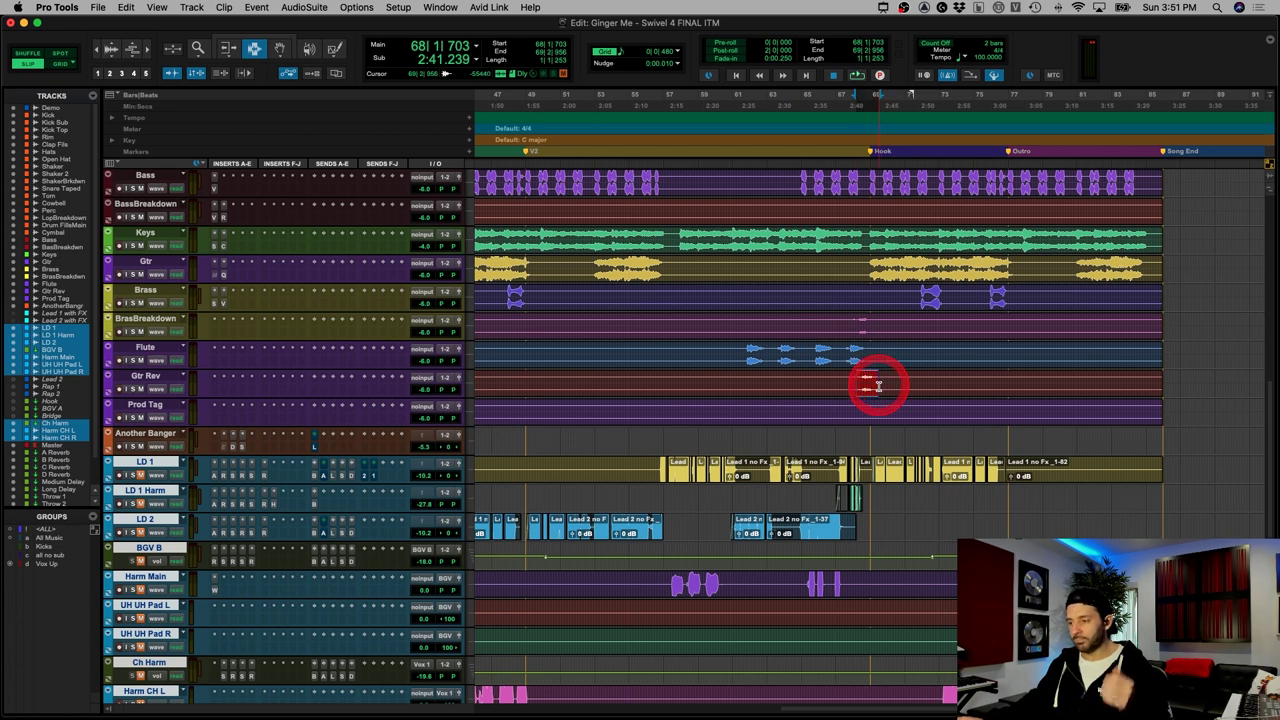
{"action": "left_click_drag", "start_coordinate": [878, 385], "coordinate": [856, 385]}
Step: Return to the session start, highlight the Prod Tag phrase in the Intro and place the edit cursor before it at 4|3|529
{"action": "key", "text": "r"}
{"action": "key", "text": "r"}
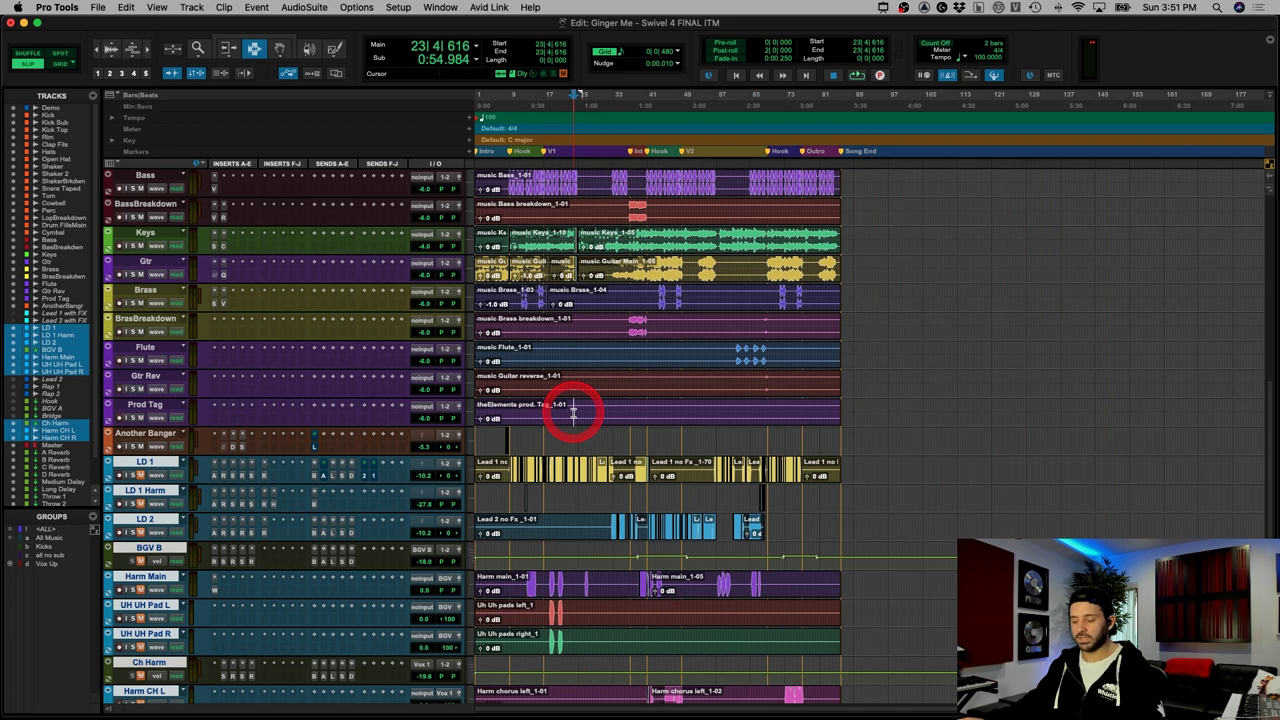
{"action": "key", "text": "Return"}
{"action": "key", "text": "super+bracketright"}
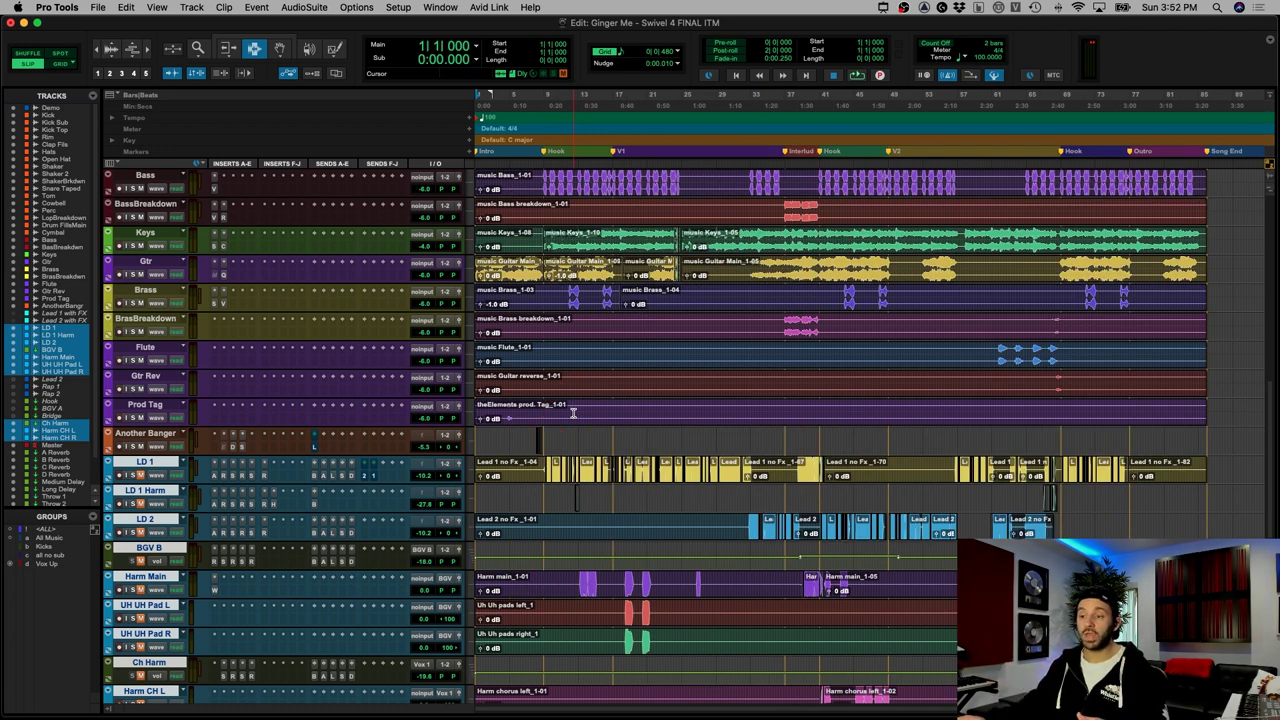
{"action": "left_click", "coordinate": [513, 419]}
{"action": "key", "text": "t"}
{"action": "key", "text": "t"}
{"action": "key", "text": "t"}
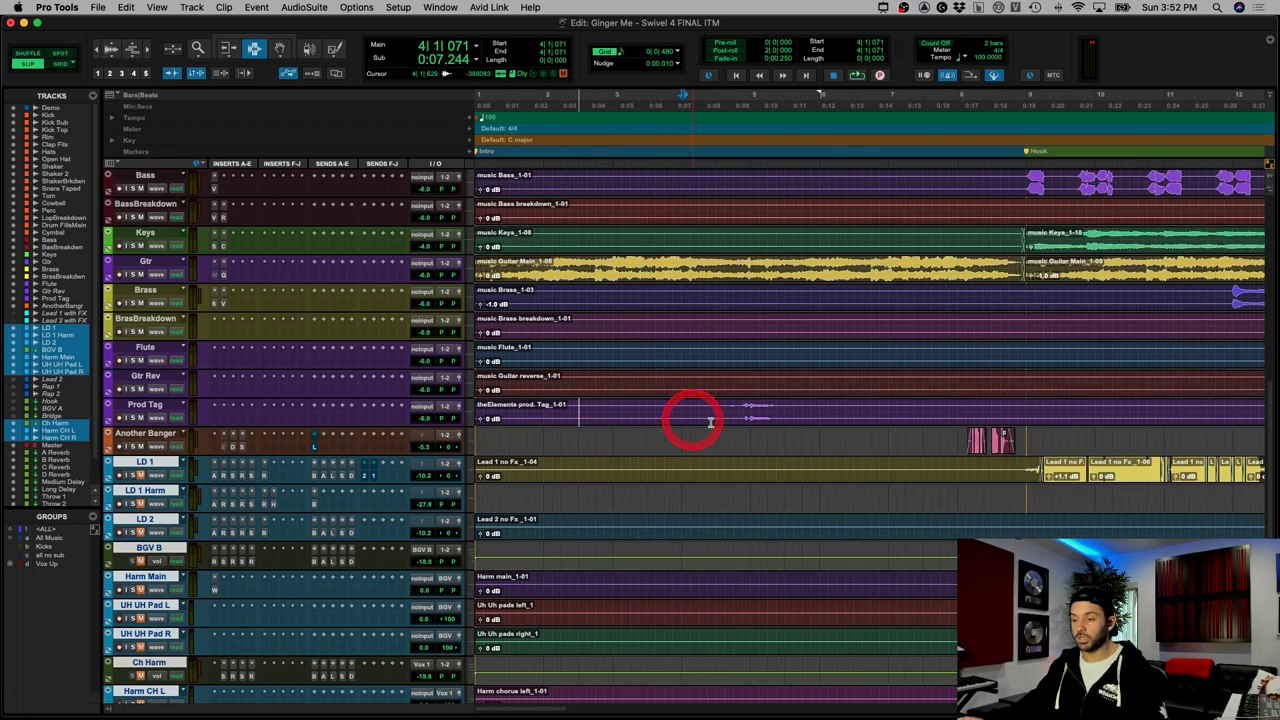
{"action": "left_click_drag", "start_coordinate": [691, 413], "coordinate": [814, 416]}
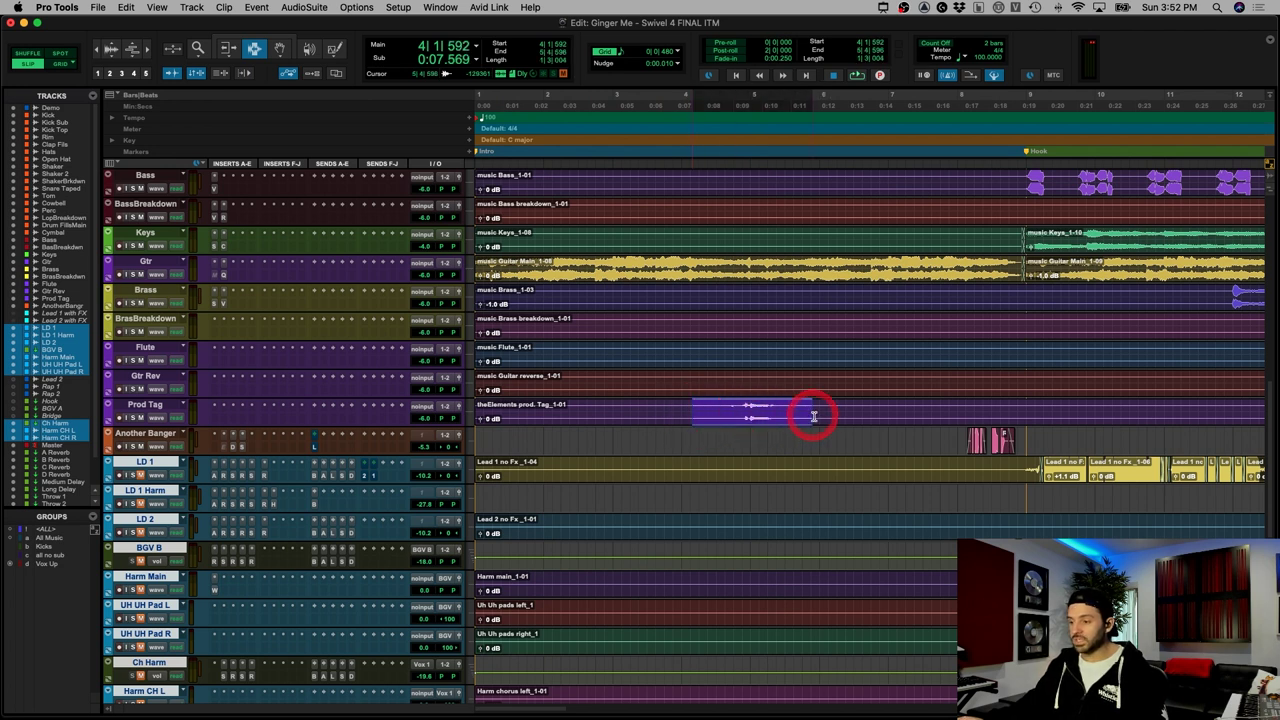
{"action": "left_click", "coordinate": [725, 413]}
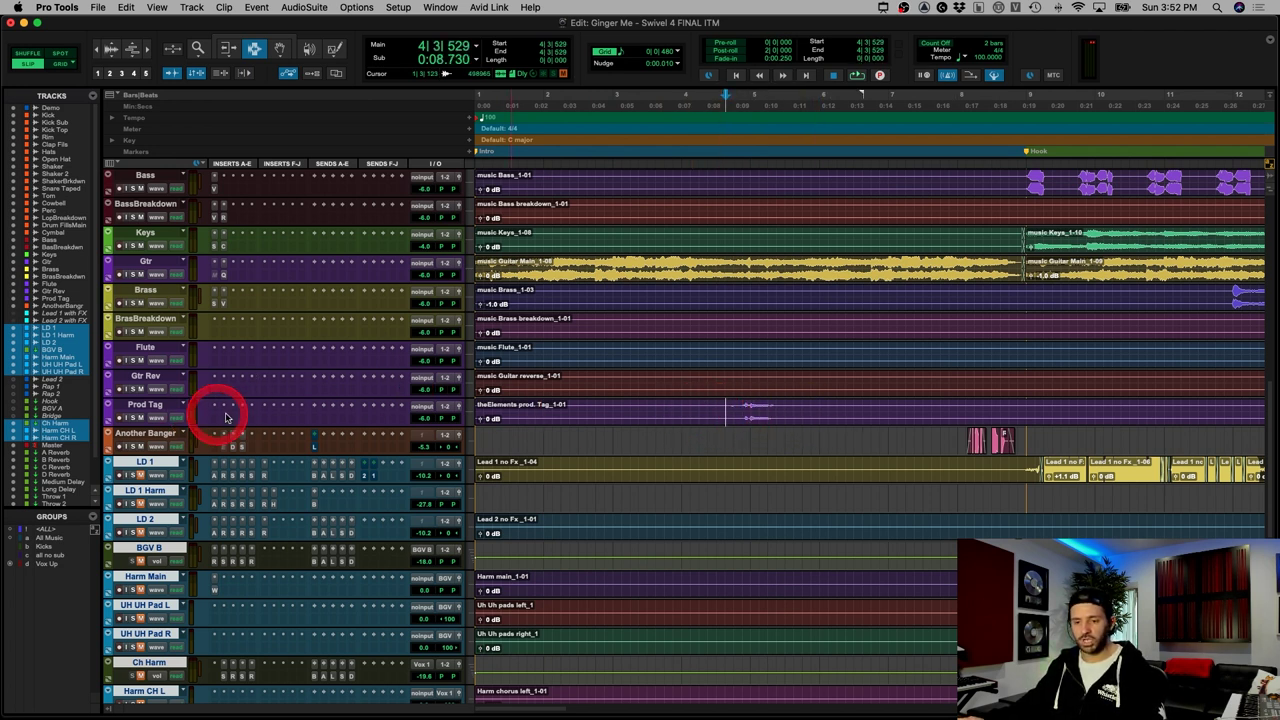
Step: Play the Intro from 4|3|529 through the producer tag, mute the Prod Tag track and stop playback
{"action": "key", "text": "space"}
{"action": "left_click", "coordinate": [141, 418]}
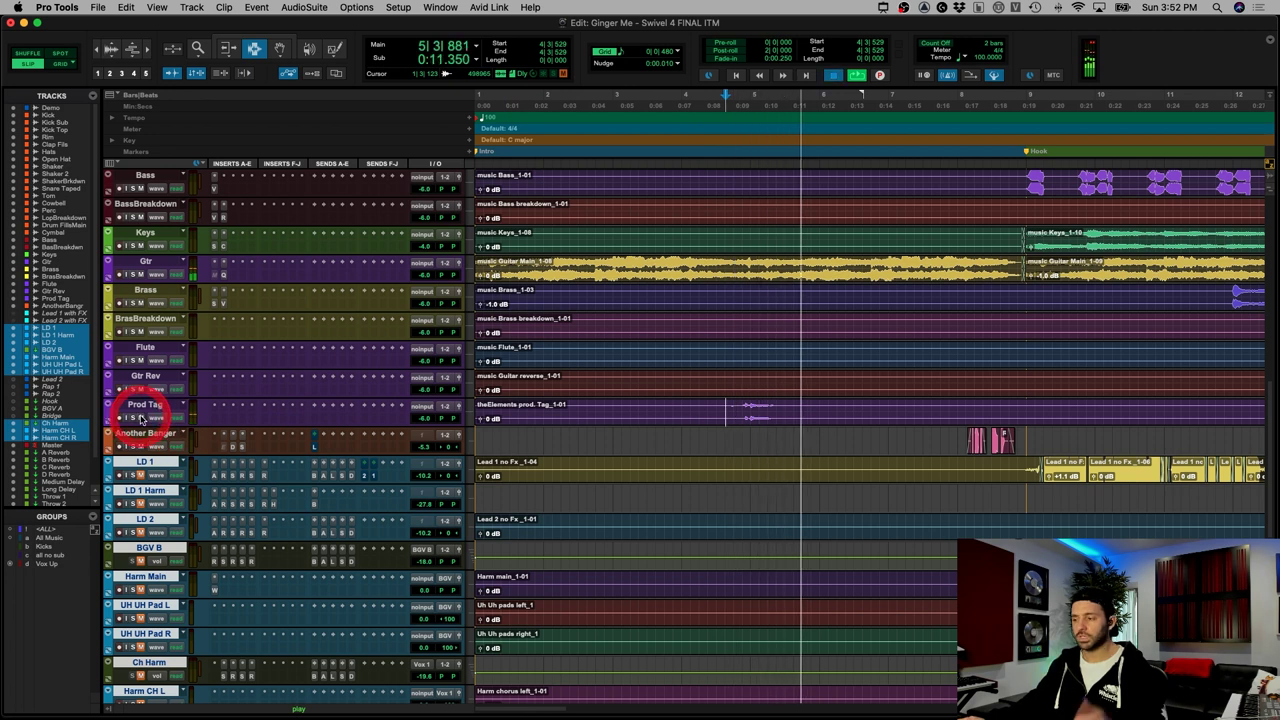
{"action": "key", "text": "space"}
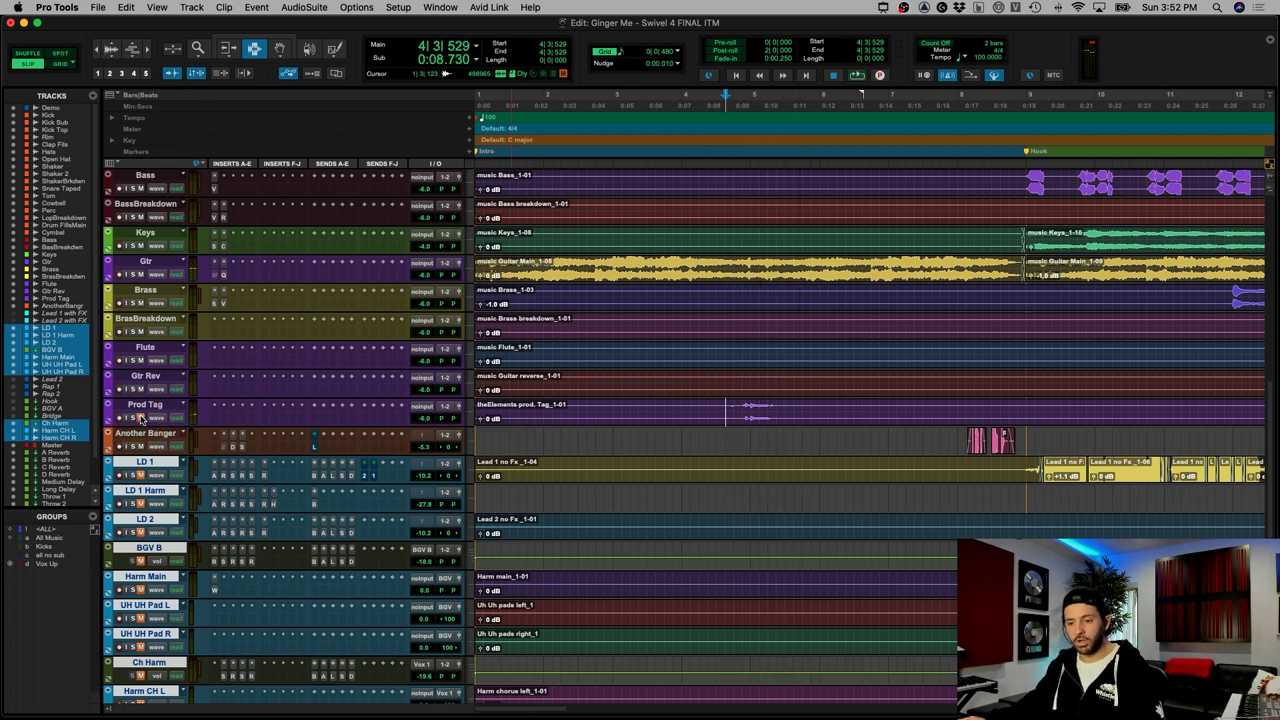
Step: Solo Another Banger and play its clips before the first Hook from 8|1|427
{"action": "key", "text": "r"}
{"action": "key", "text": "r"}
{"action": "left_click", "coordinate": [620, 443]}
{"action": "key", "text": "t"}
{"action": "key", "text": "t"}
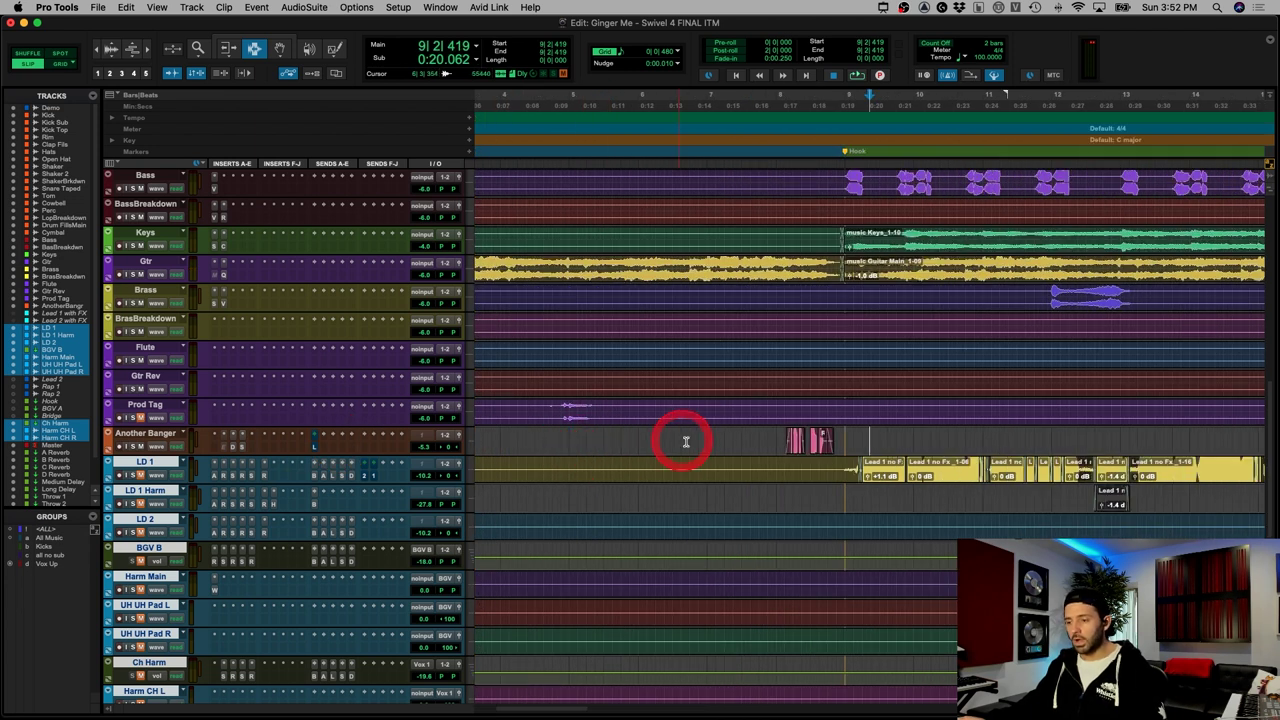
{"action": "left_click", "coordinate": [243, 471]}
{"action": "scroll", "coordinate": [243, 471], "scroll_direction": "down", "scroll_amount": 5}
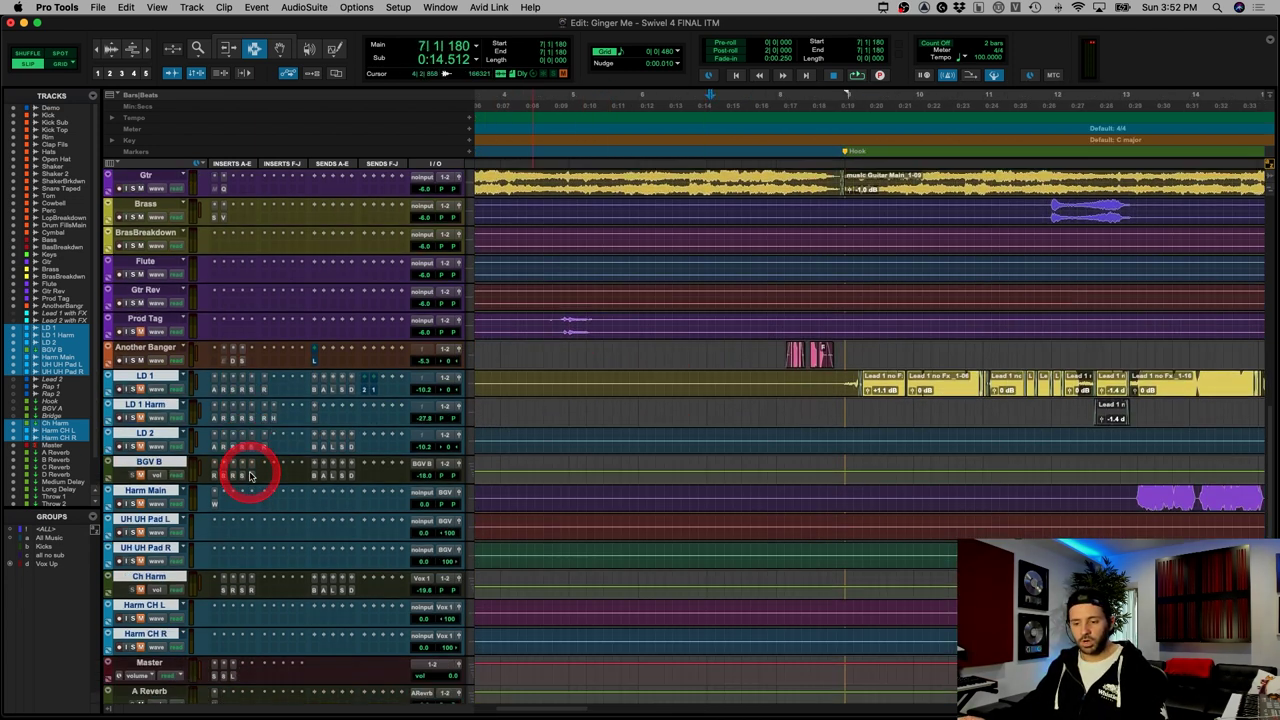
{"action": "scroll", "coordinate": [250, 476], "scroll_direction": "up", "scroll_amount": 5}
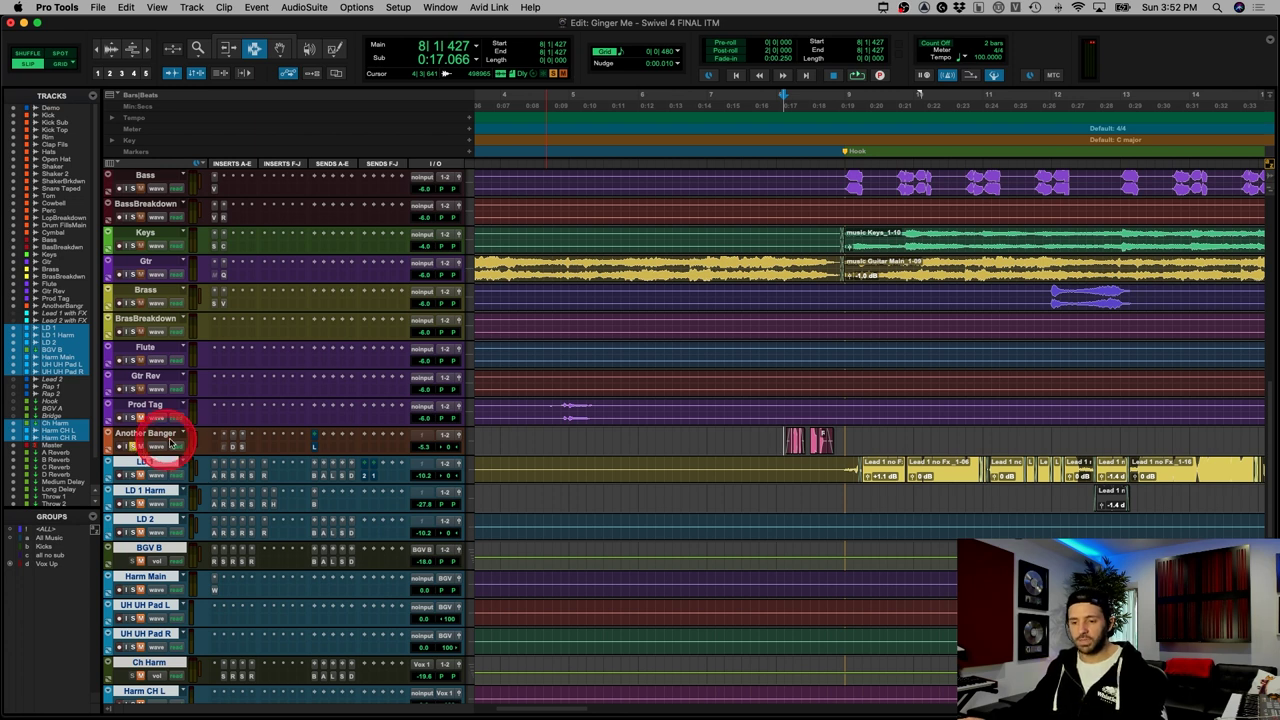
{"action": "key", "text": "space"}
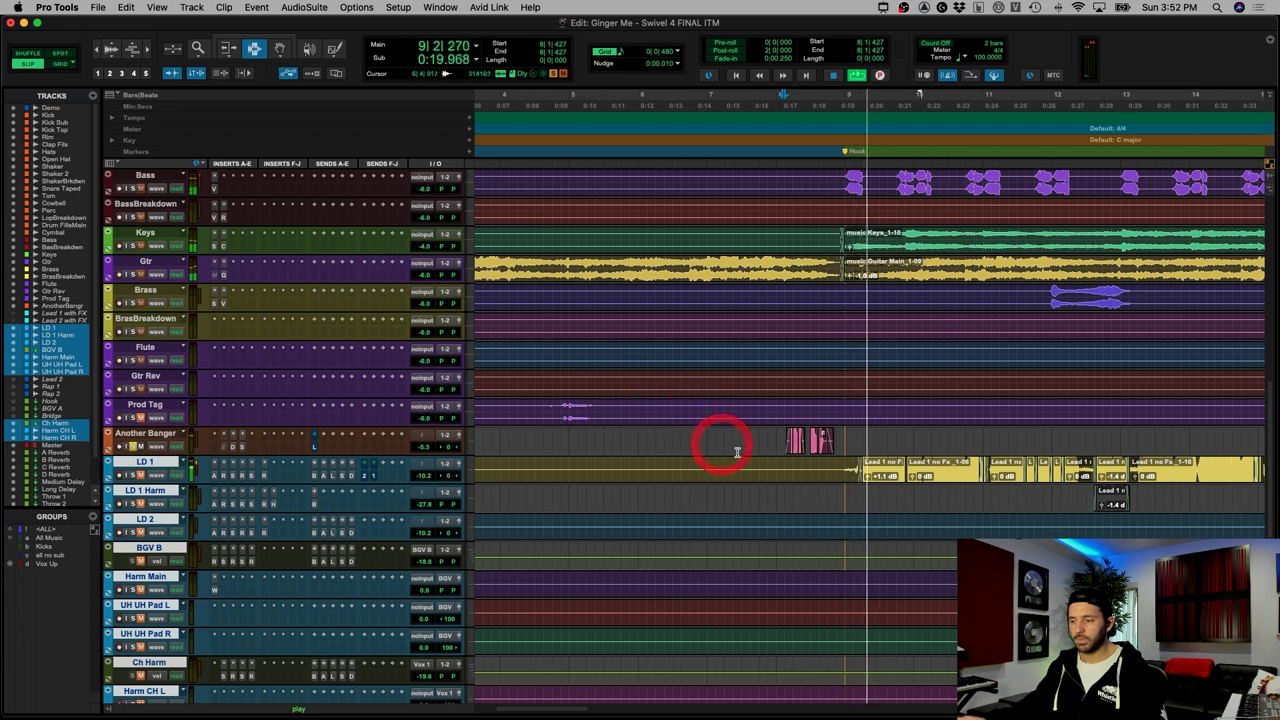
{"action": "key", "text": "space"}
Step: Highlight the last Another Banger clips before the Hook from 8|3|439 and open the track's Long Delay send
{"action": "left_click_drag", "start_coordinate": [818, 440], "coordinate": [857, 437]}
{"action": "left_click", "coordinate": [315, 447]}
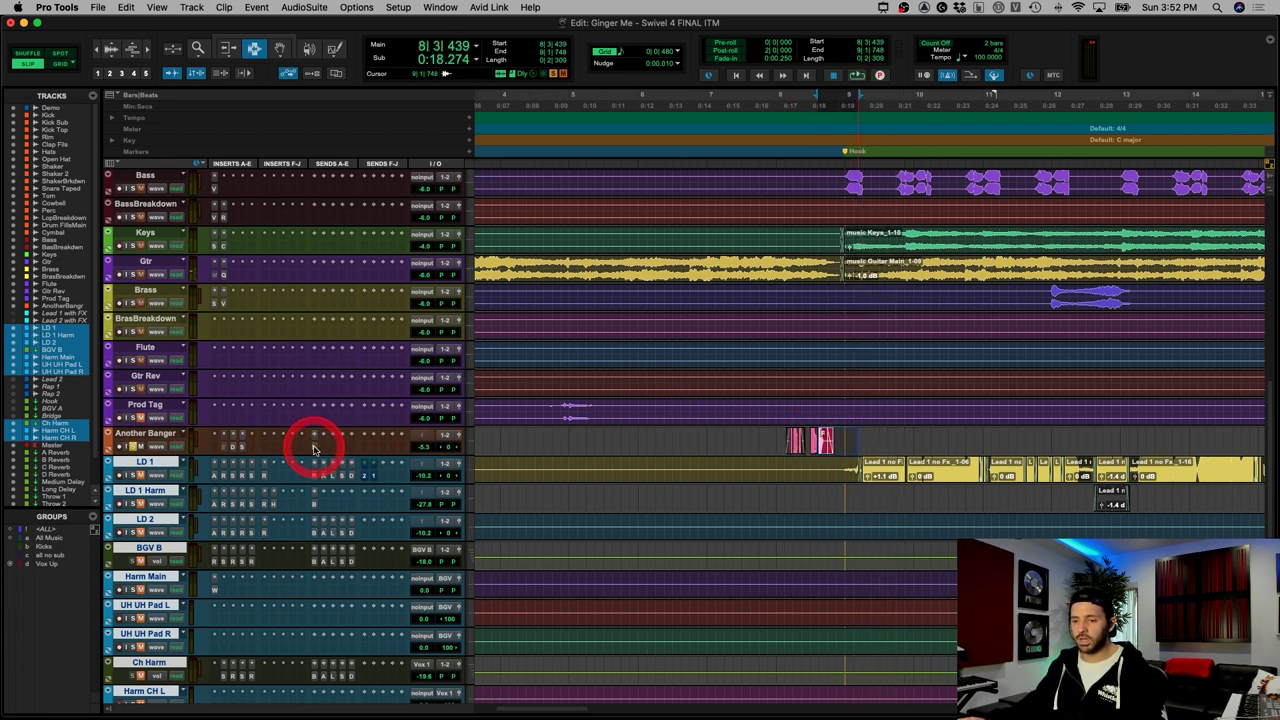
{"action": "left_click", "coordinate": [315, 447]}
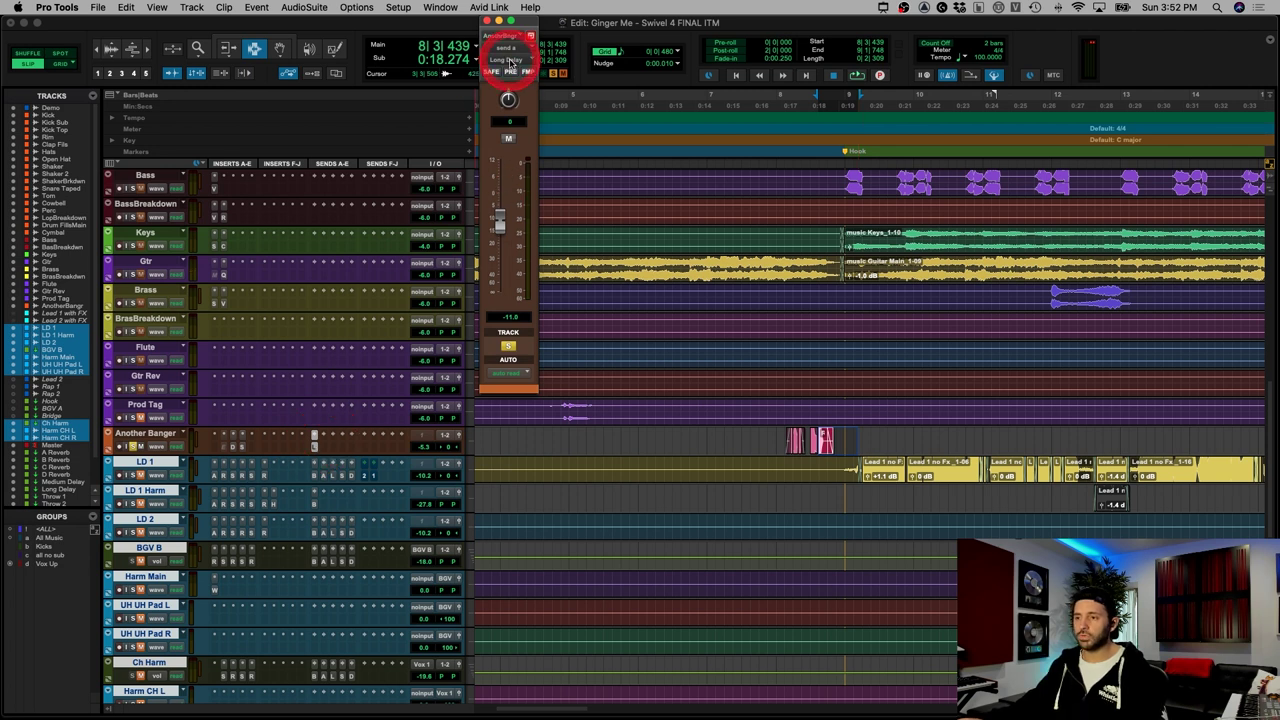
Step: Select the Long Delay track, open its H-Delay insert and examine the HiPass and LoPass filter settings
{"action": "scroll", "coordinate": [319, 444], "scroll_direction": "down", "scroll_amount": 10}
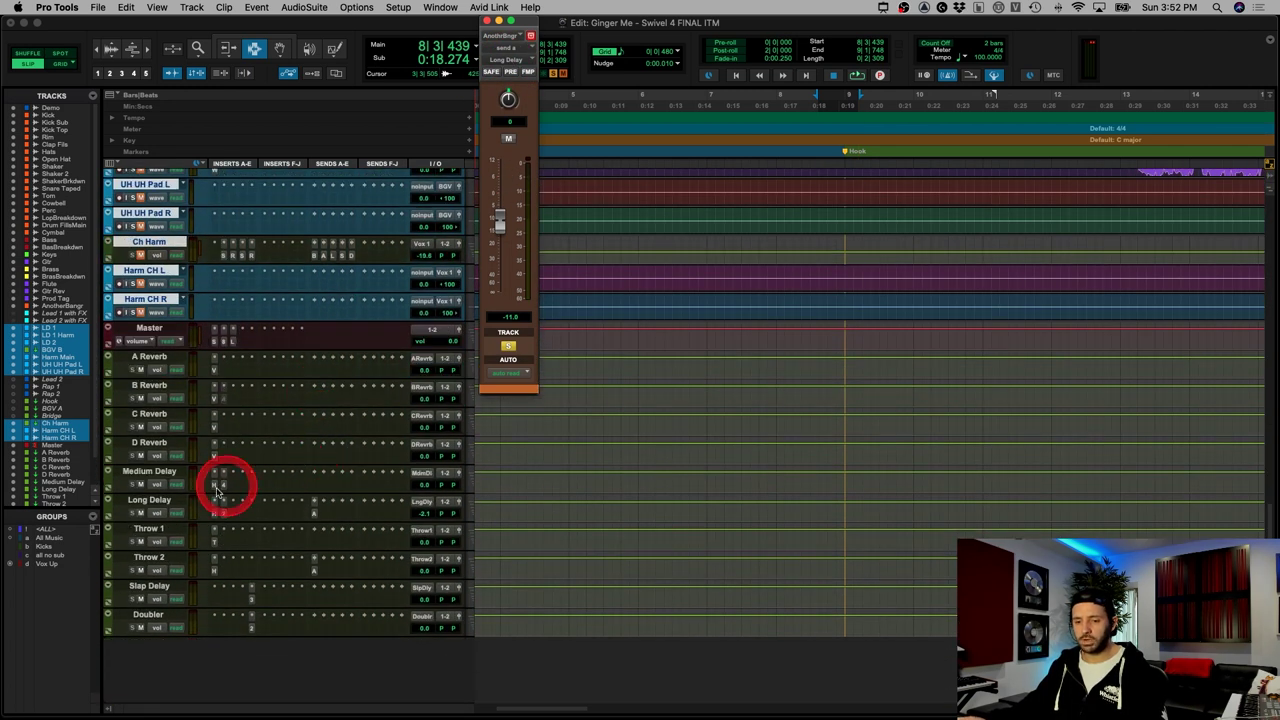
{"action": "left_click", "coordinate": [149, 499]}
{"action": "left_click", "coordinate": [215, 513]}
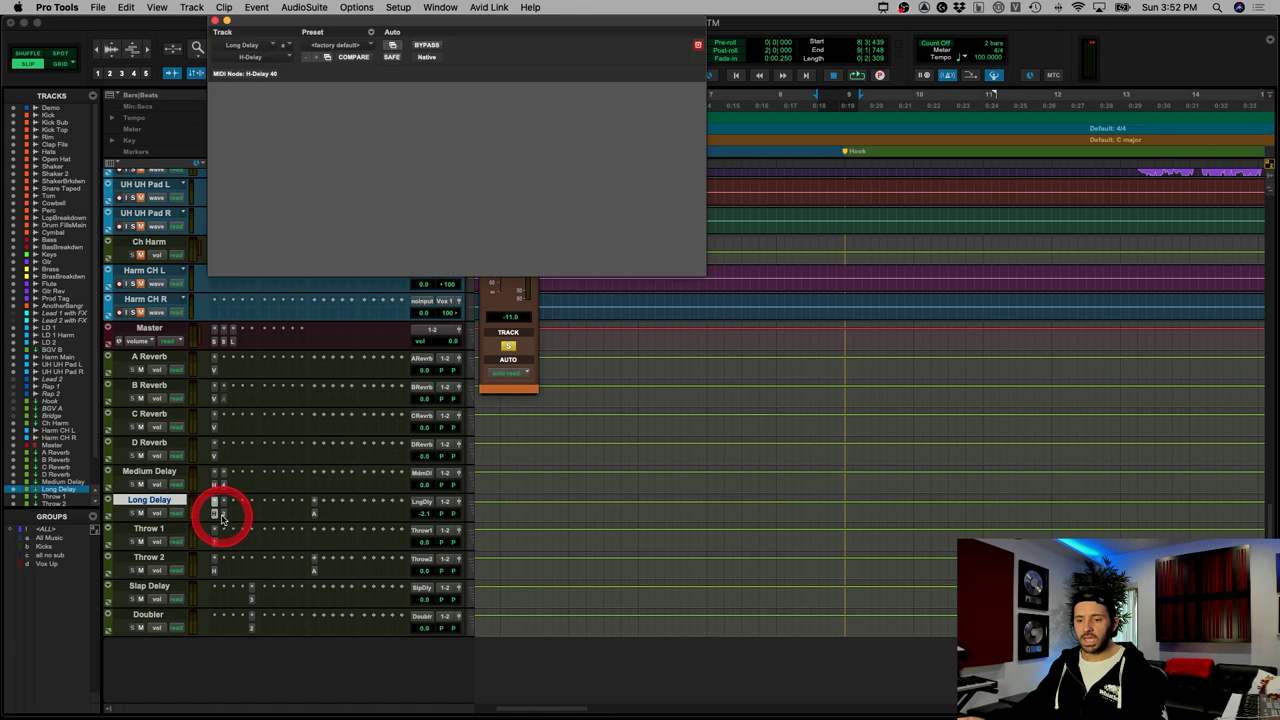
{"action": "left_click_drag", "start_coordinate": [565, 228], "coordinate": [585, 236]}
{"action": "left_click", "coordinate": [479, 236]}
{"action": "left_click", "coordinate": [574, 231]}
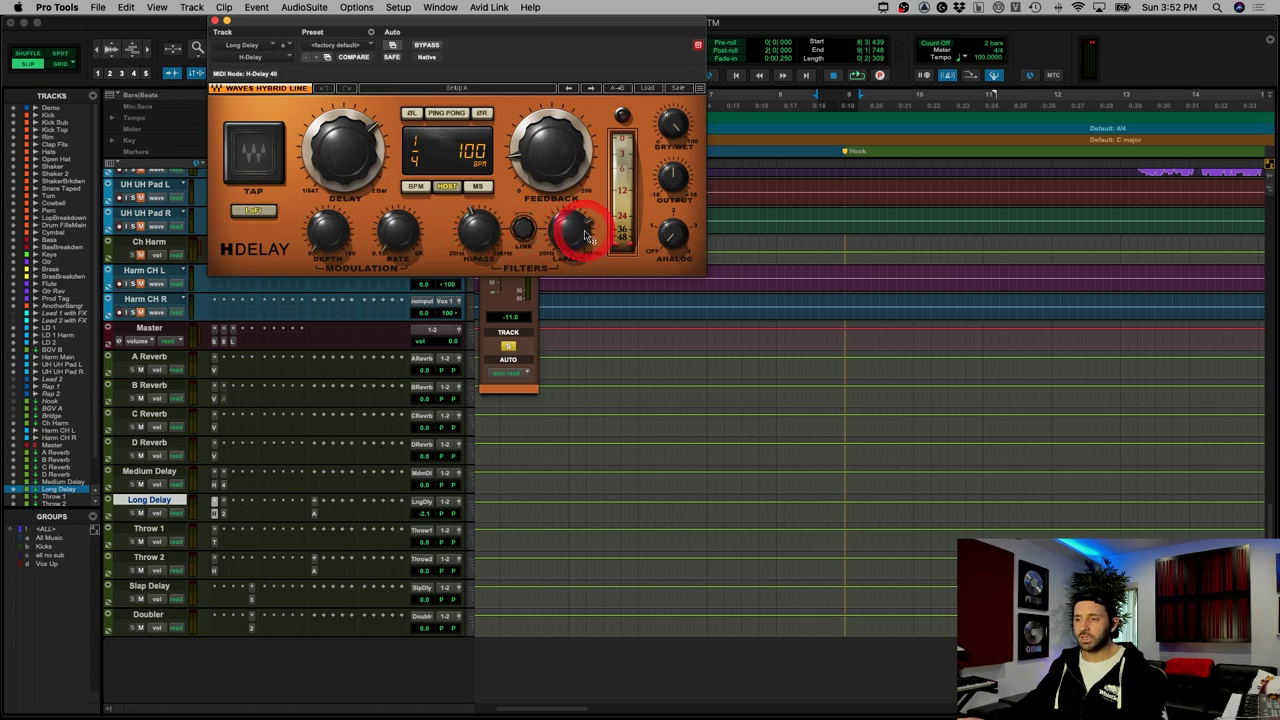
{"action": "left_click", "coordinate": [479, 231]}
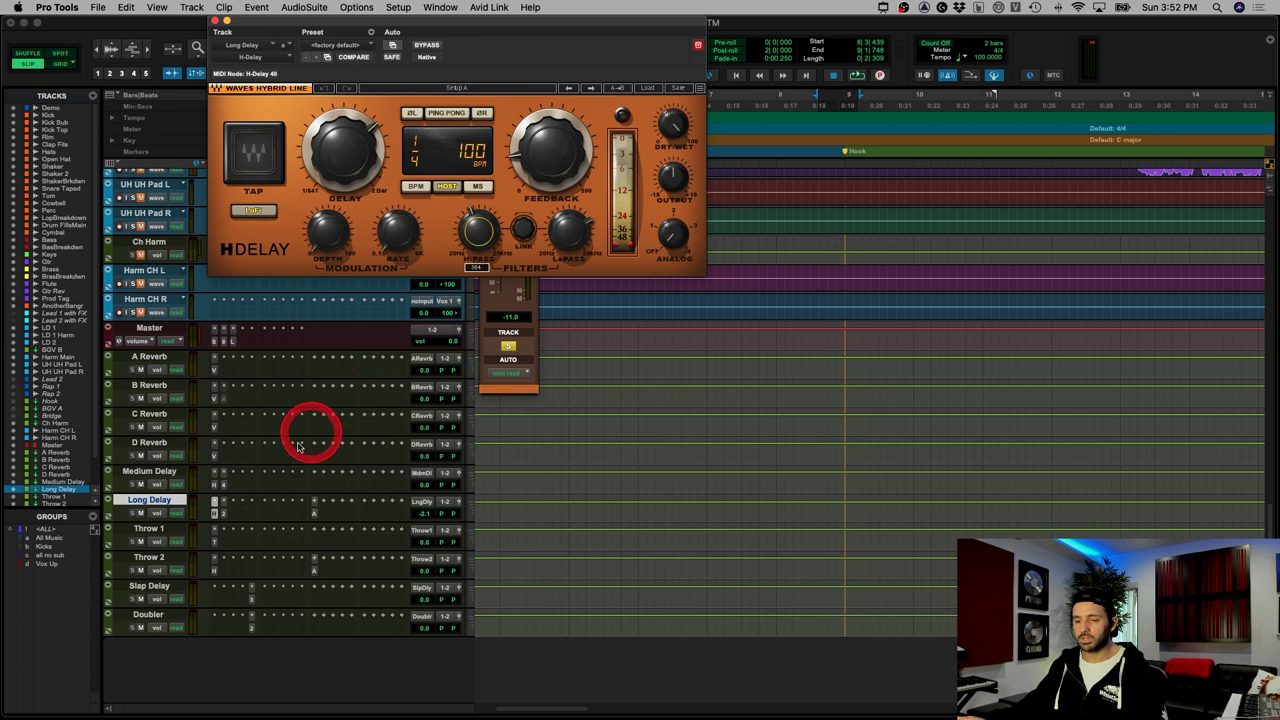
Step: Review Long Delay's Doubler2 insert and its A Reverb send, close both windows and return to the Another Banger track
{"action": "left_click", "coordinate": [224, 515]}
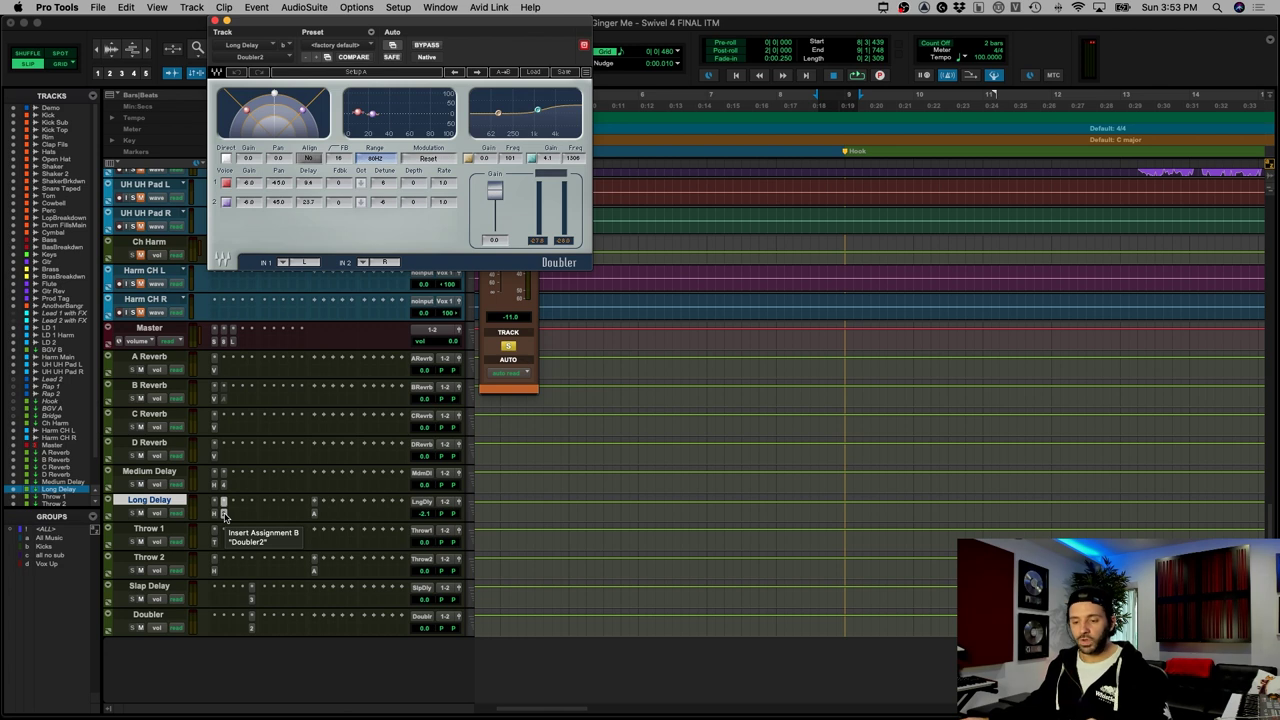
{"action": "left_click", "coordinate": [313, 514]}
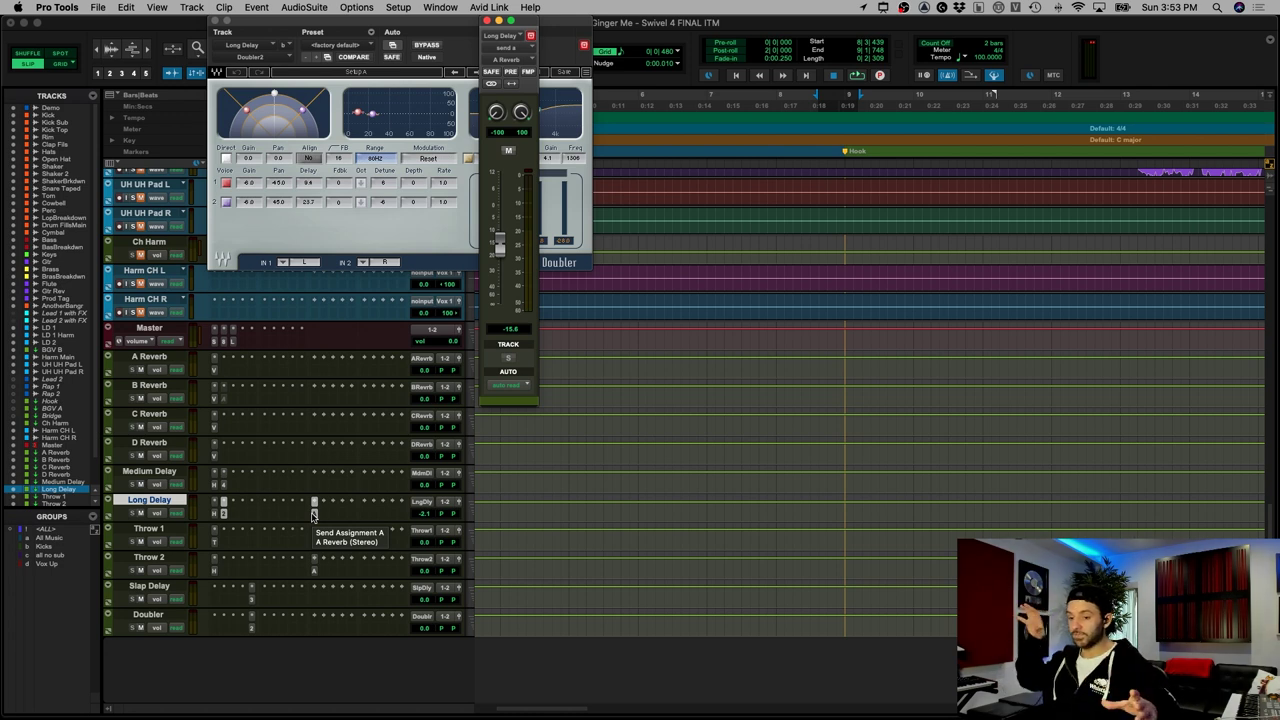
{"action": "scroll", "coordinate": [312, 516], "scroll_direction": "right", "scroll_amount": 1}
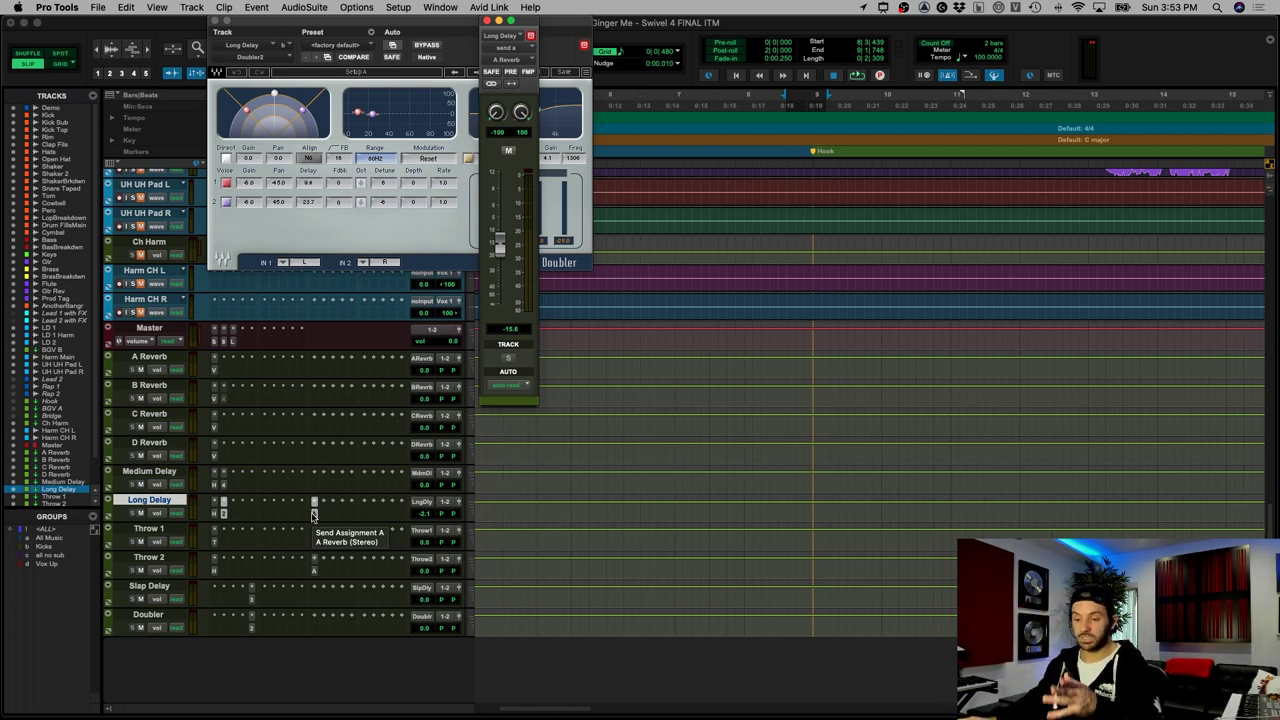
{"action": "left_click", "coordinate": [313, 515]}
{"action": "left_click", "coordinate": [224, 513]}
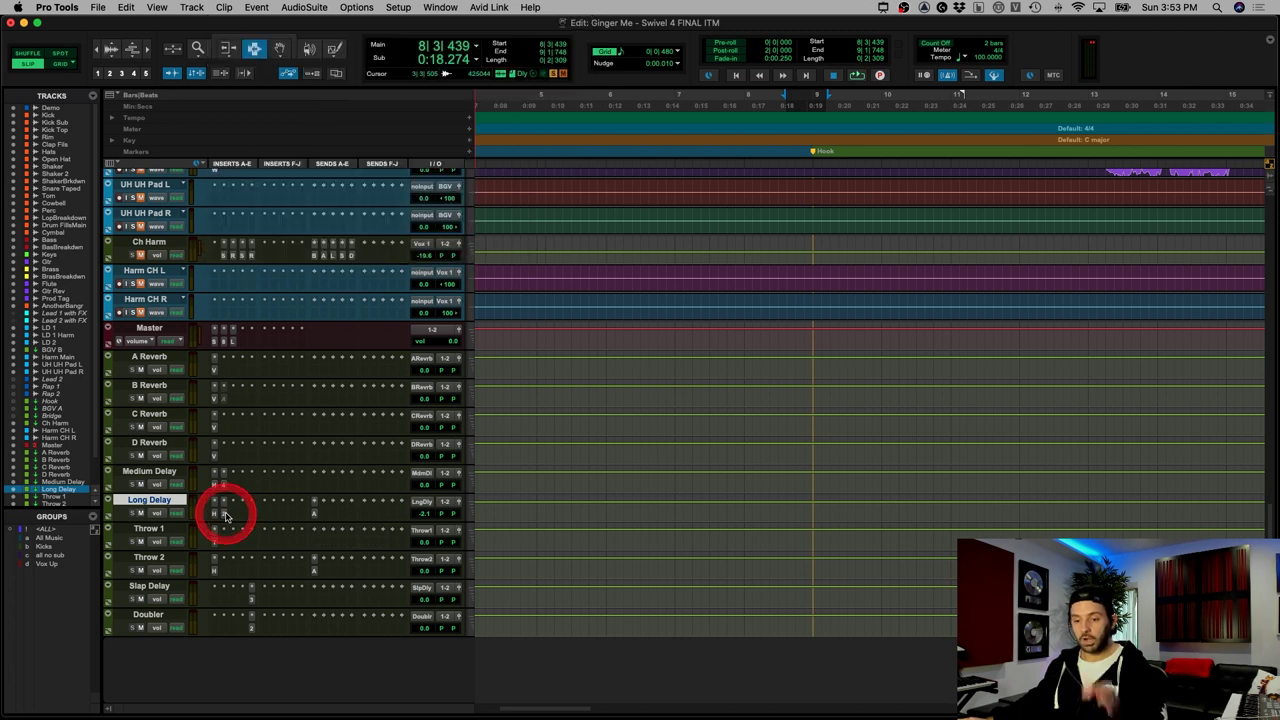
{"action": "scroll", "coordinate": [748, 370], "scroll_direction": "up", "scroll_amount": 1}
{"action": "scroll", "coordinate": [748, 372], "scroll_direction": "up", "scroll_amount": 5}
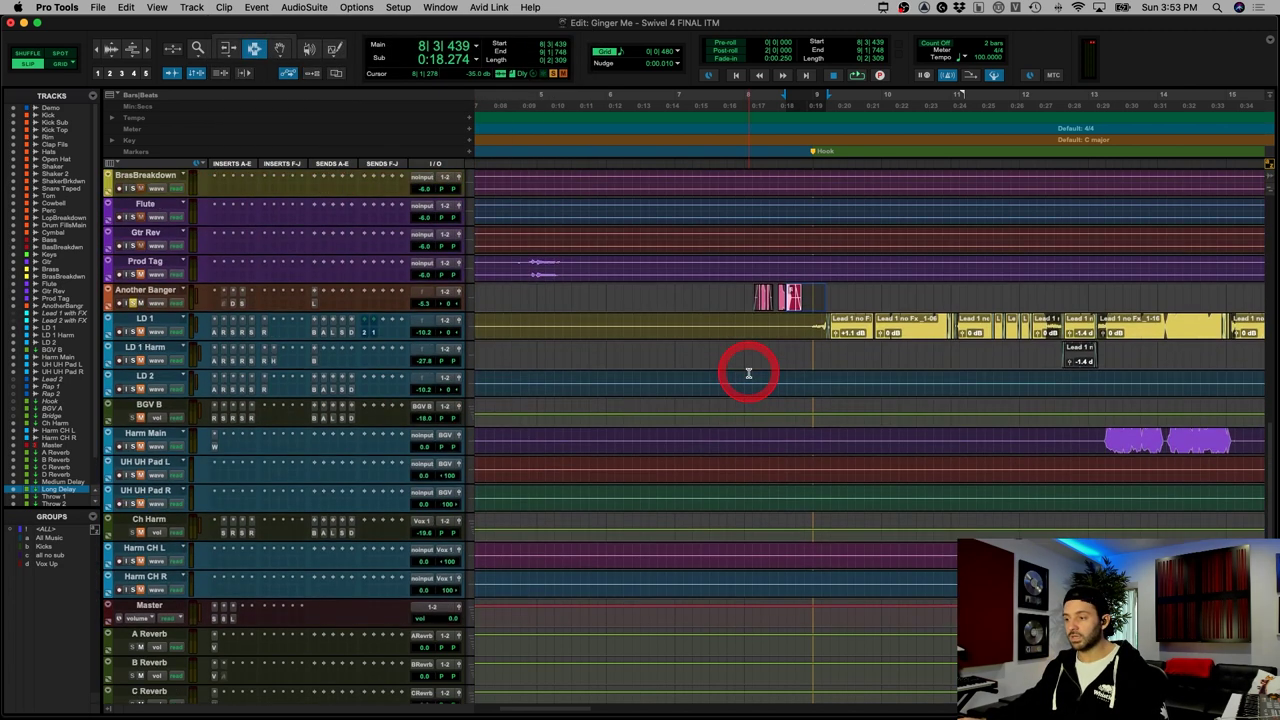
Step: Select the Another Banger clips just before the first Hook, starting at 7|4|086
{"action": "left_click", "coordinate": [817, 300]}
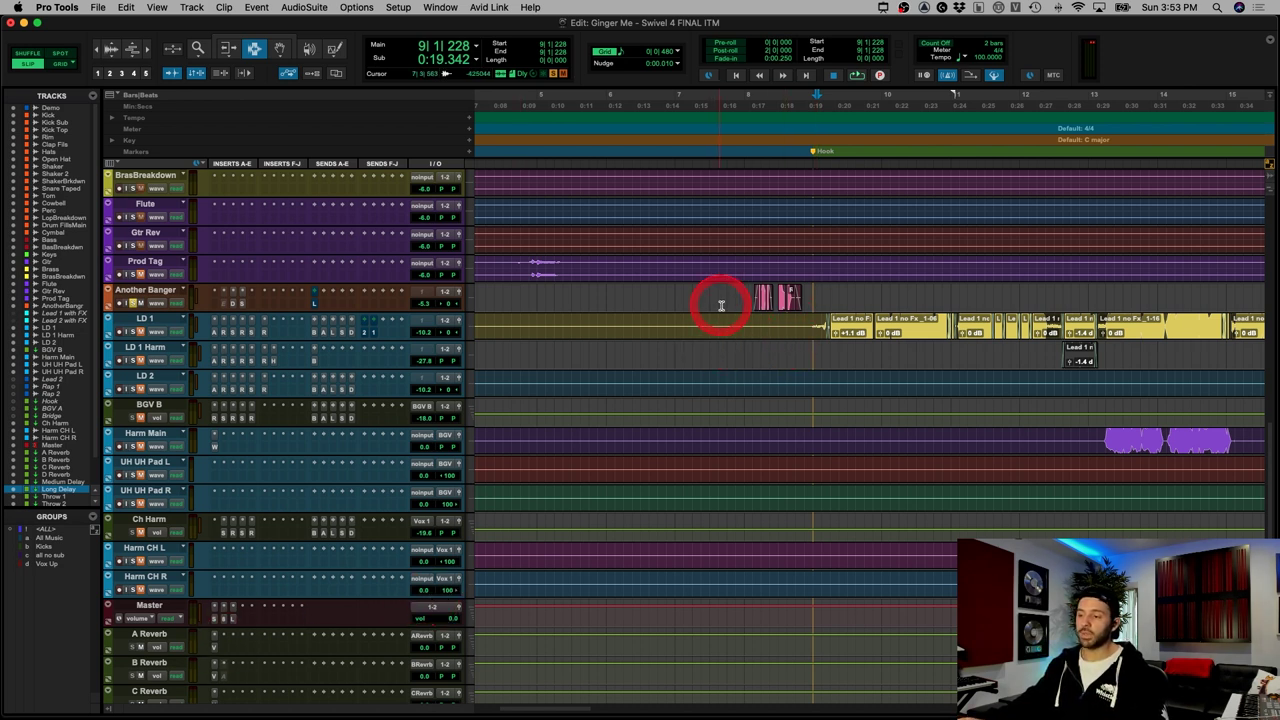
{"action": "left_click_drag", "start_coordinate": [721, 305], "coordinate": [828, 300]}
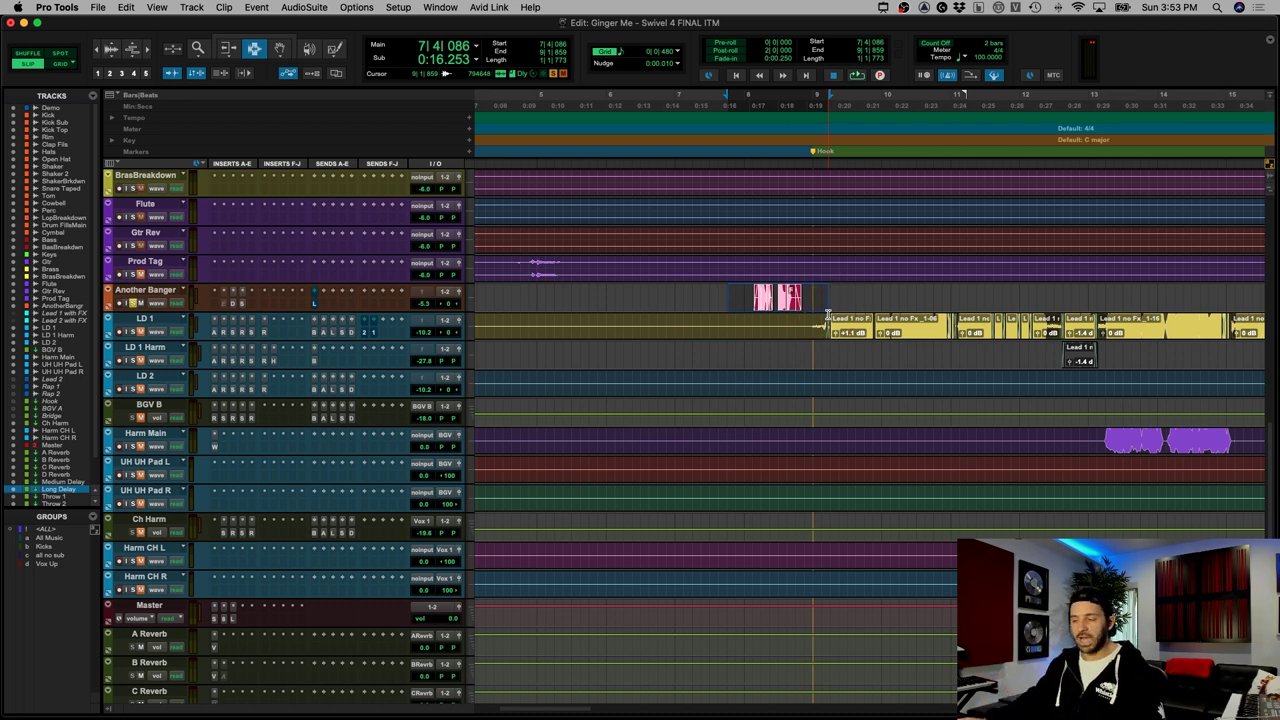
{"action": "key", "text": "r"}
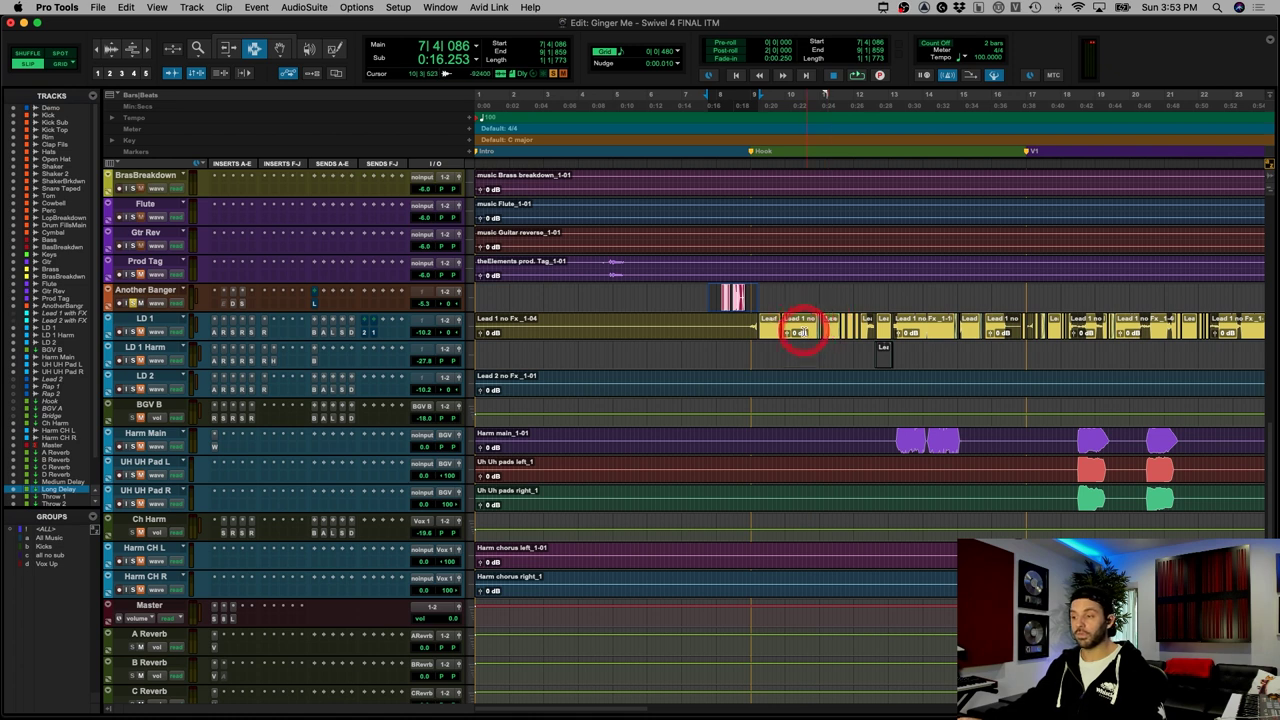
Step: Locate the first lead vocal clips on LD 1 at the Hook and select the LD 1, LD 1 Harm and LD 2 tracks
{"action": "left_click", "coordinate": [808, 332]}
{"action": "left_click", "coordinate": [756, 329]}
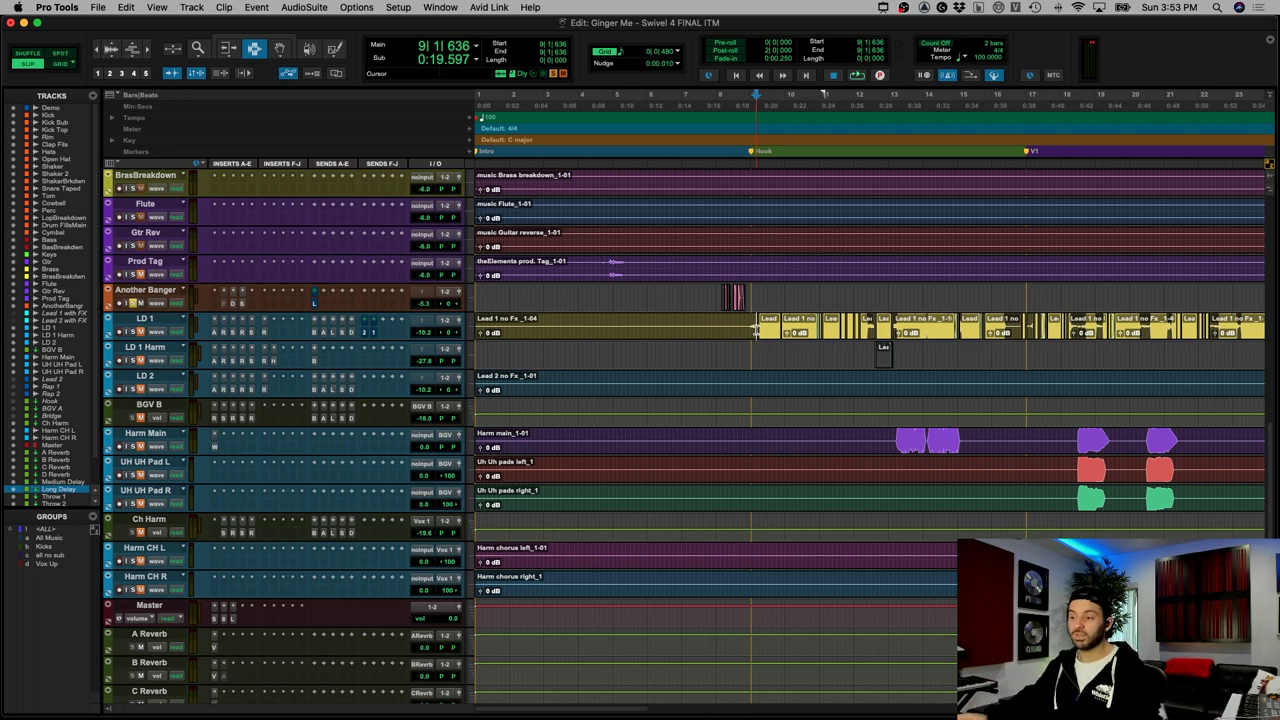
{"action": "left_click", "coordinate": [776, 330]}
{"action": "left_click", "coordinate": [811, 329]}
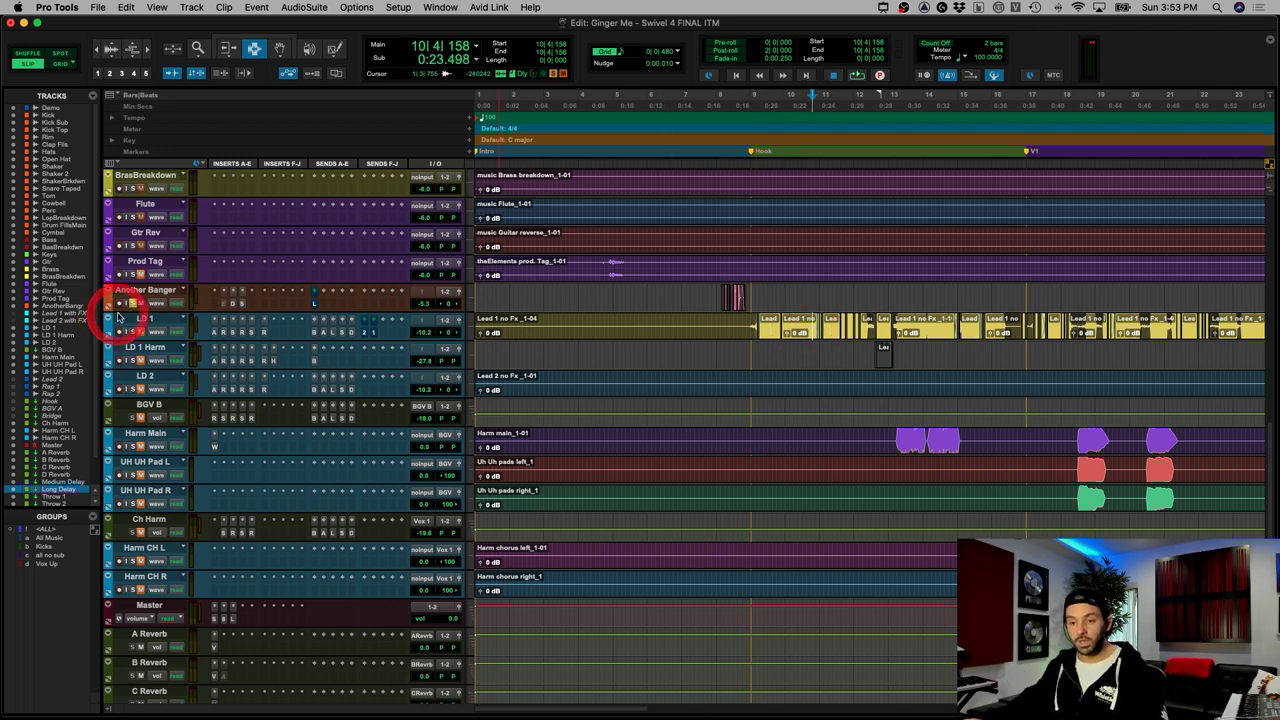
{"action": "left_click_drag", "start_coordinate": [149, 320], "coordinate": [143, 388]}
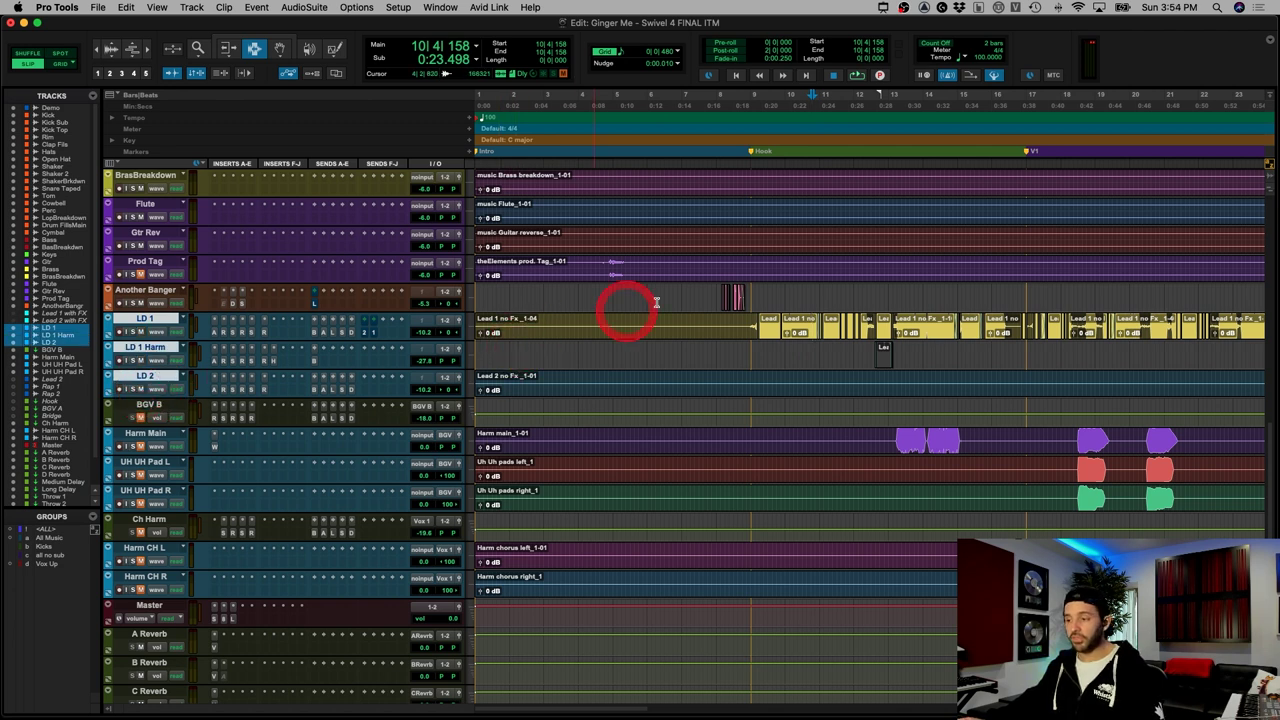
Step: Survey the LD 1, LD 1 Harm and LD 2 clips across the song and place the edit cursor at 9|3|202 in the first Hook
{"action": "key", "text": "r"}
{"action": "key", "text": "r"}
{"action": "left_click_drag", "start_coordinate": [588, 323], "coordinate": [932, 330]}
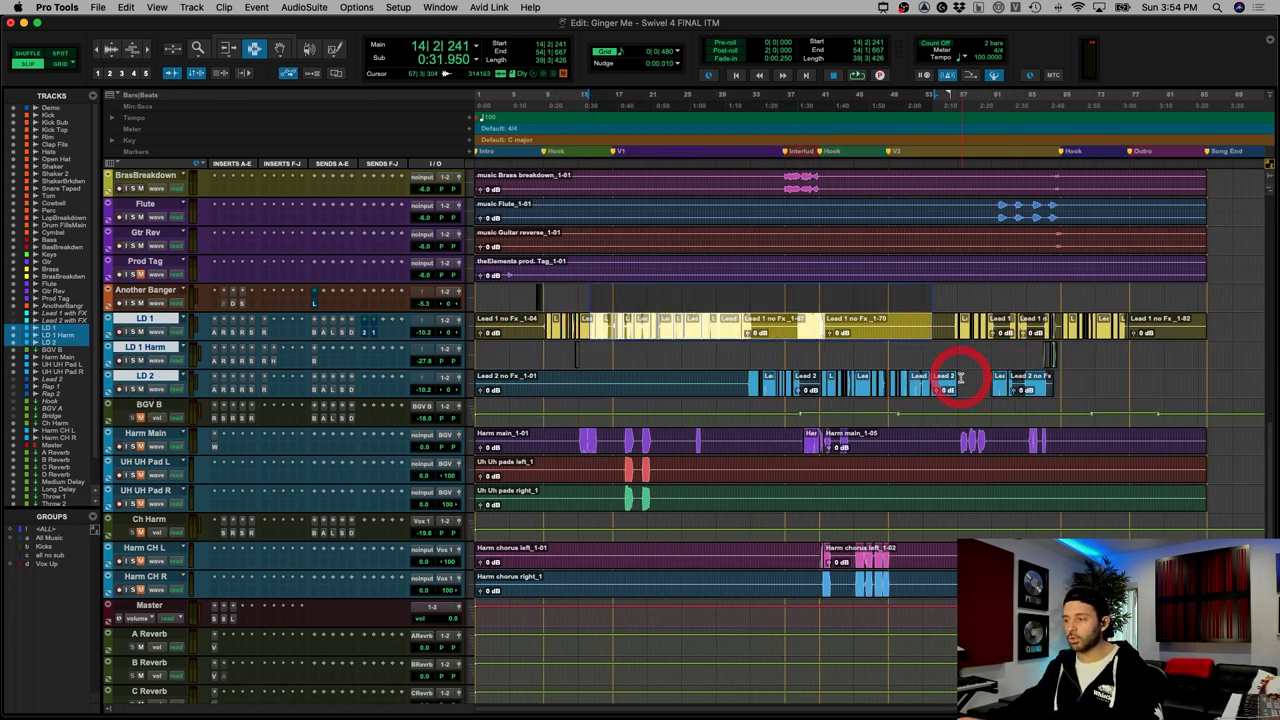
{"action": "left_click", "coordinate": [1050, 356]}
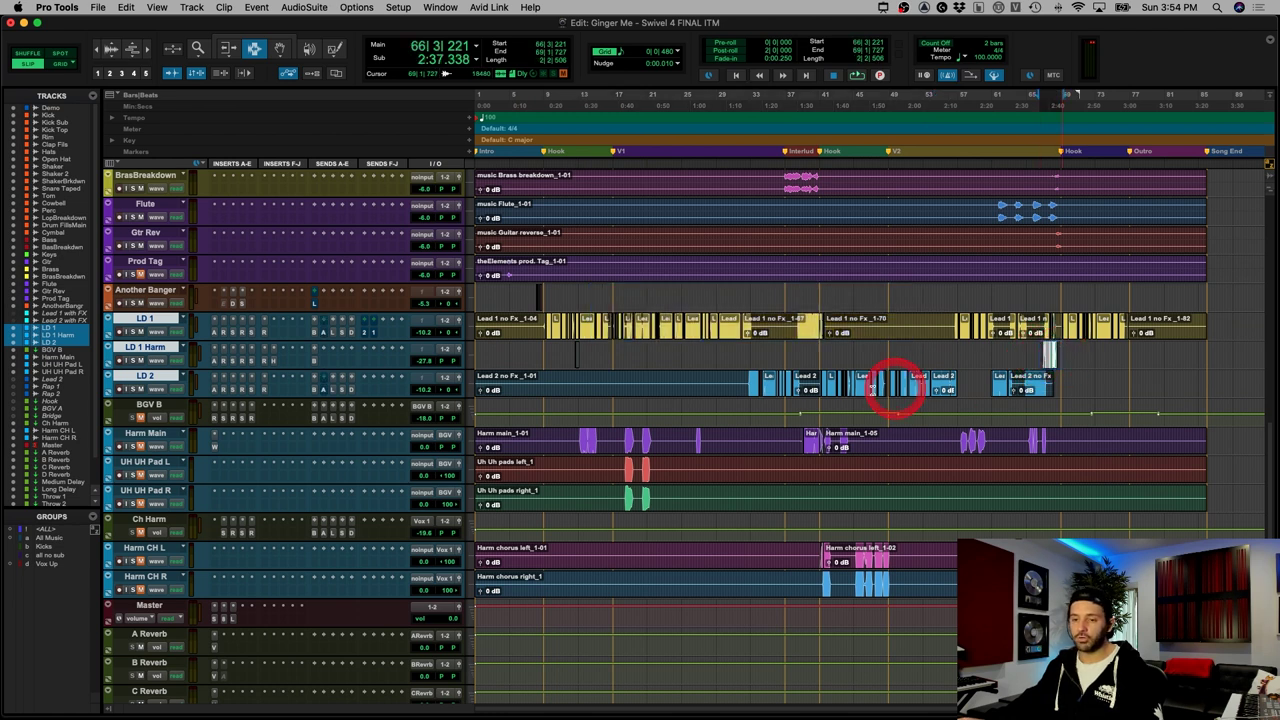
{"action": "left_click", "coordinate": [739, 380]}
{"action": "key", "text": "super+bracketright"}
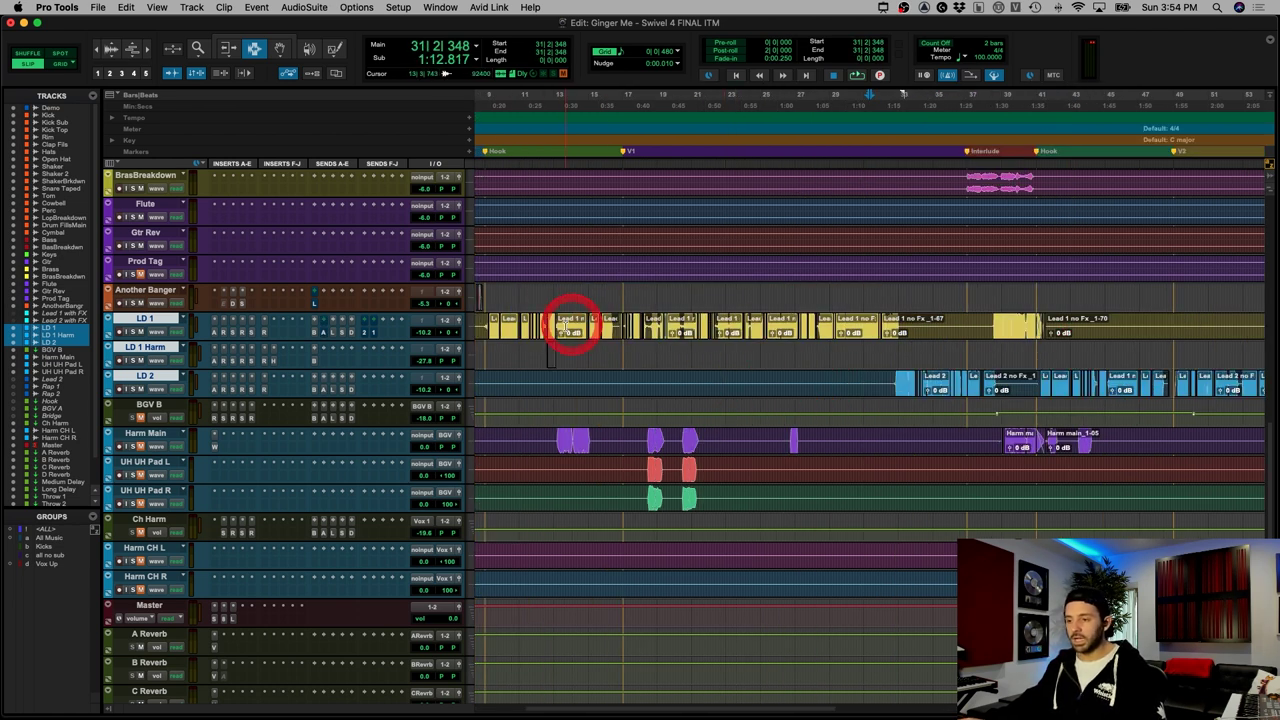
{"action": "left_click", "coordinate": [493, 328]}
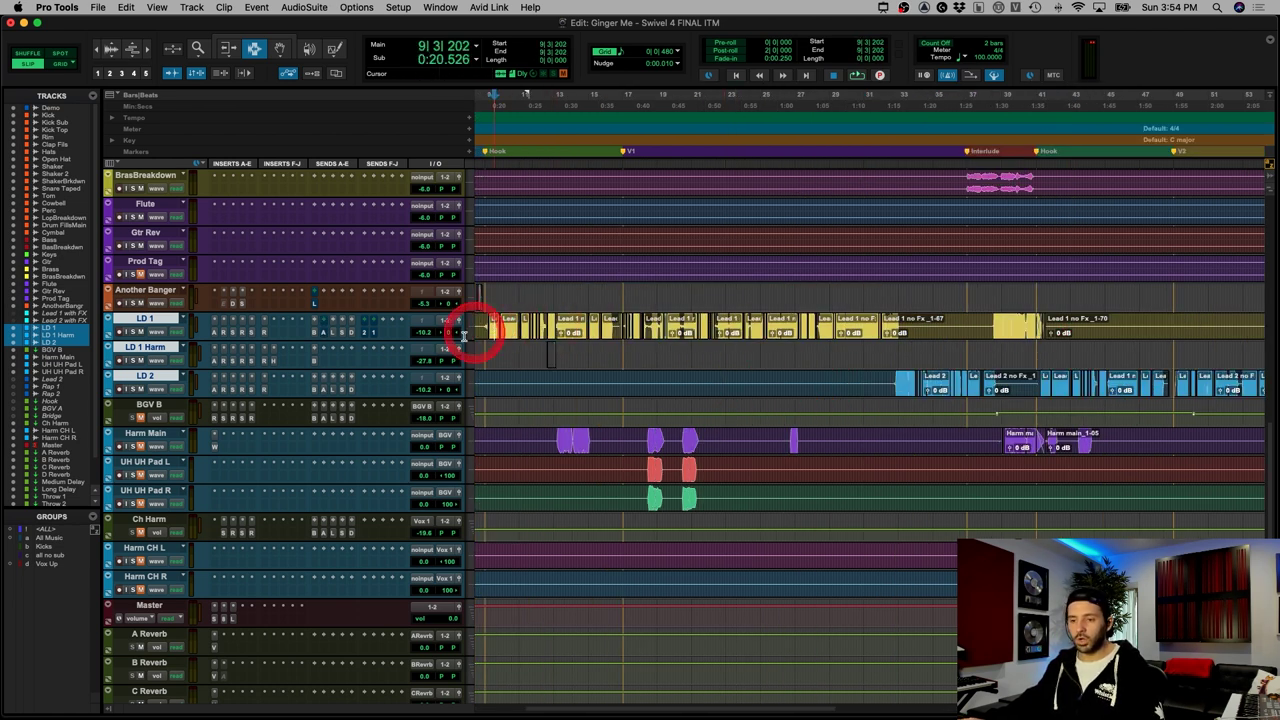
Step: Open LD 1's Auto-Tune Pro insert, examine its retune speed, key and scale settings, and close it
{"action": "left_click", "coordinate": [213, 334]}
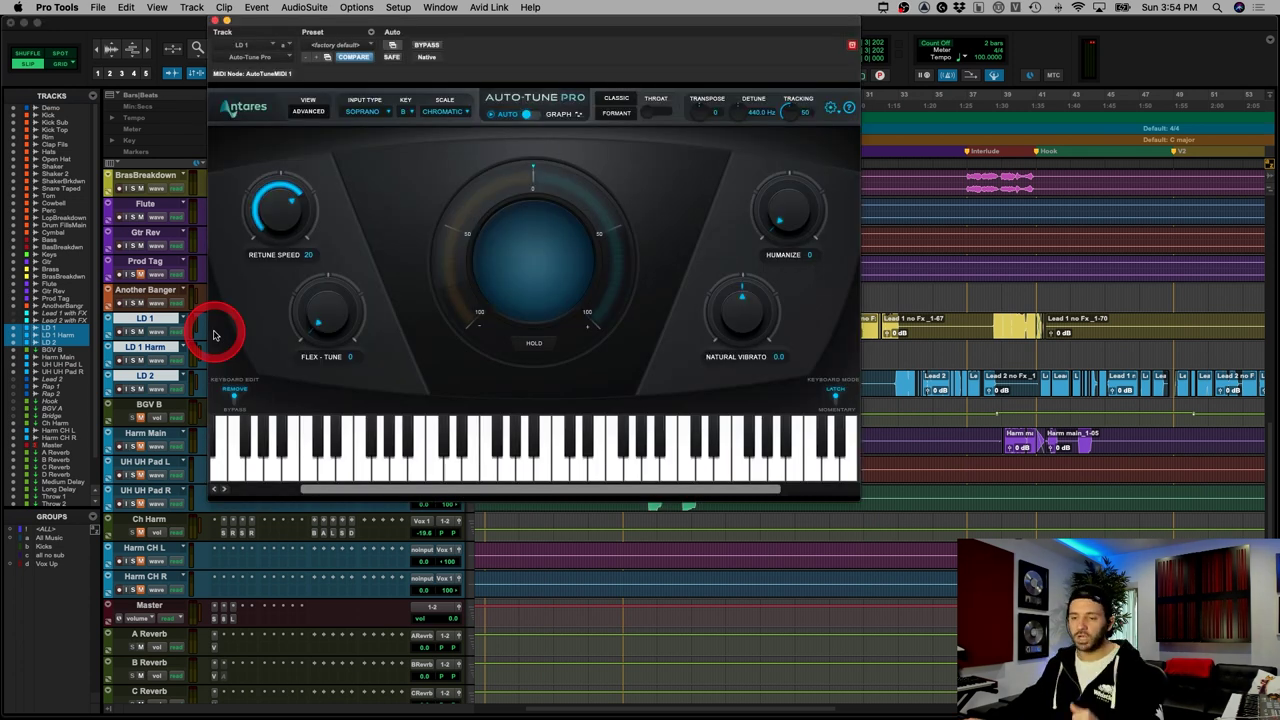
{"action": "left_click", "coordinate": [254, 314]}
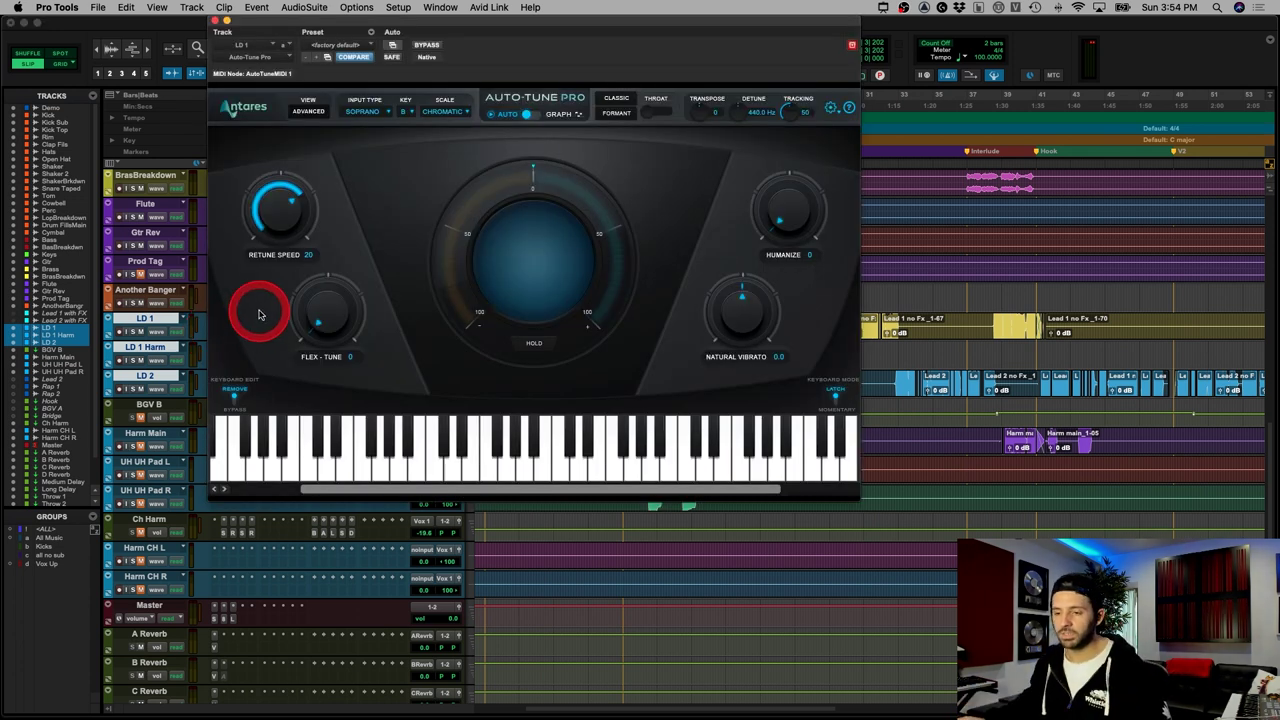
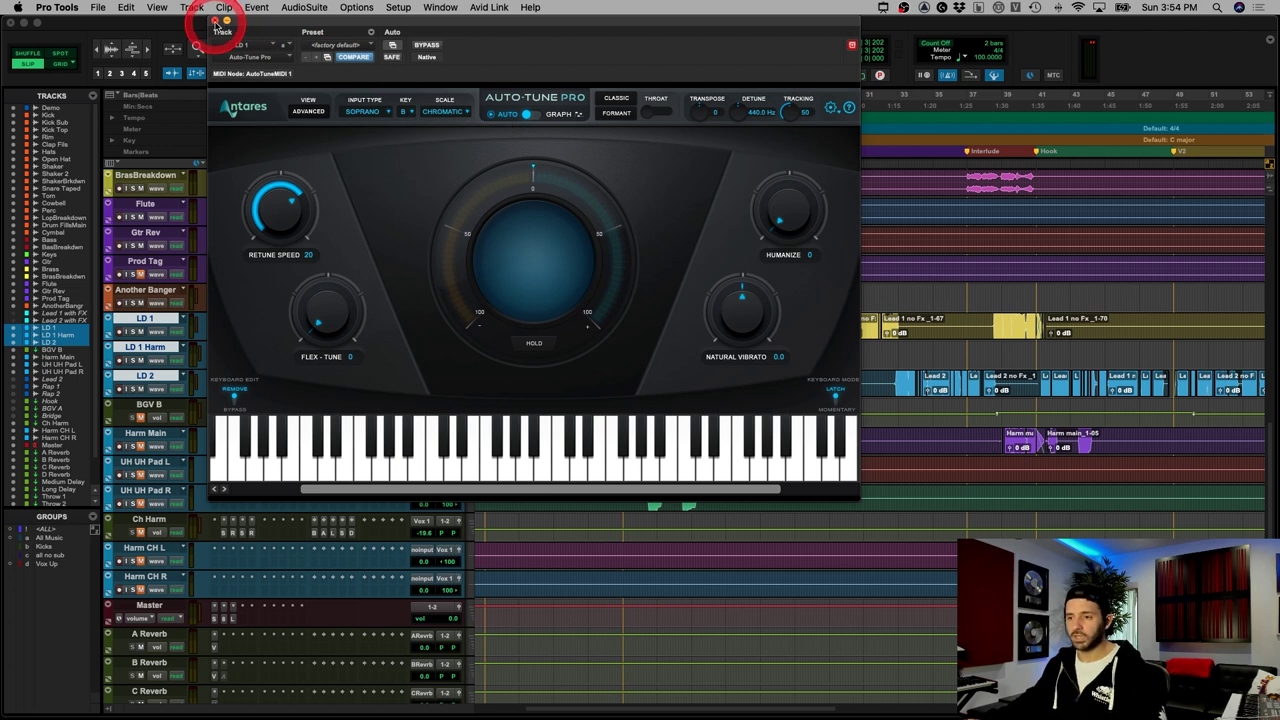
{"action": "left_click", "coordinate": [214, 20]}
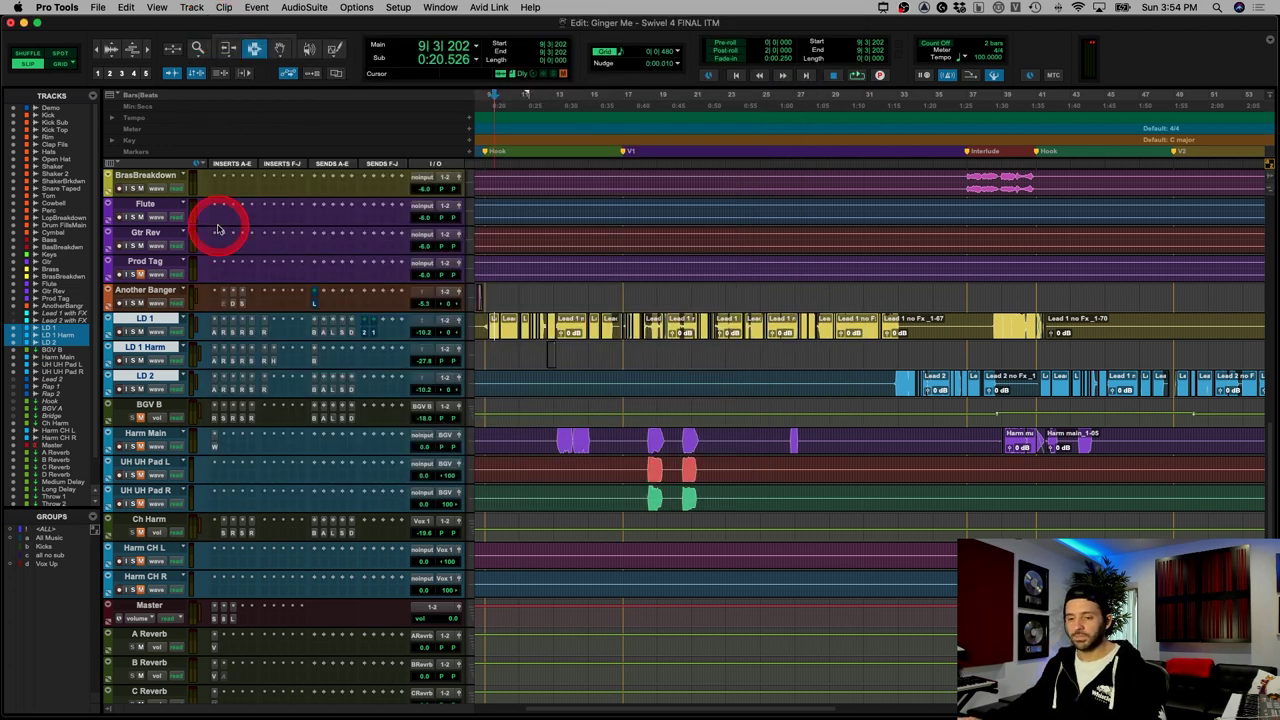
Step: Review LD 1's first RDeEsser, SSLChannel and RVox inserts one after another
{"action": "left_click", "coordinate": [225, 334]}
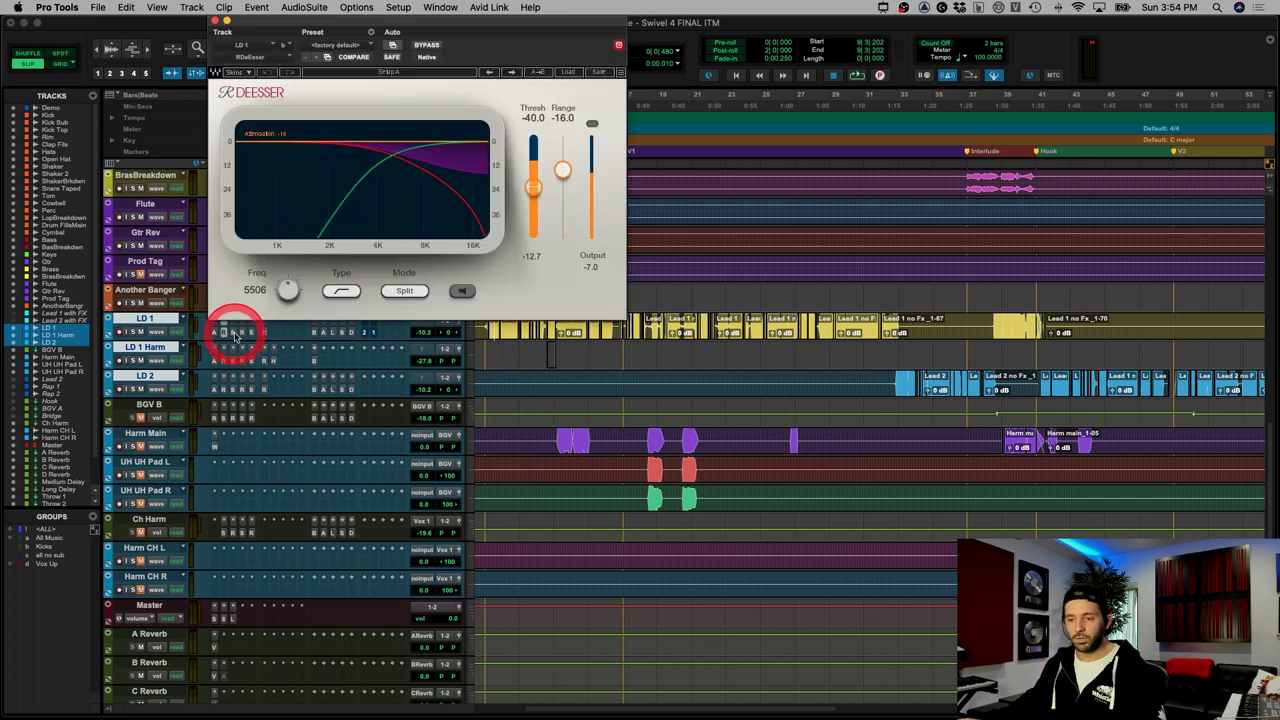
{"action": "left_click", "coordinate": [237, 334]}
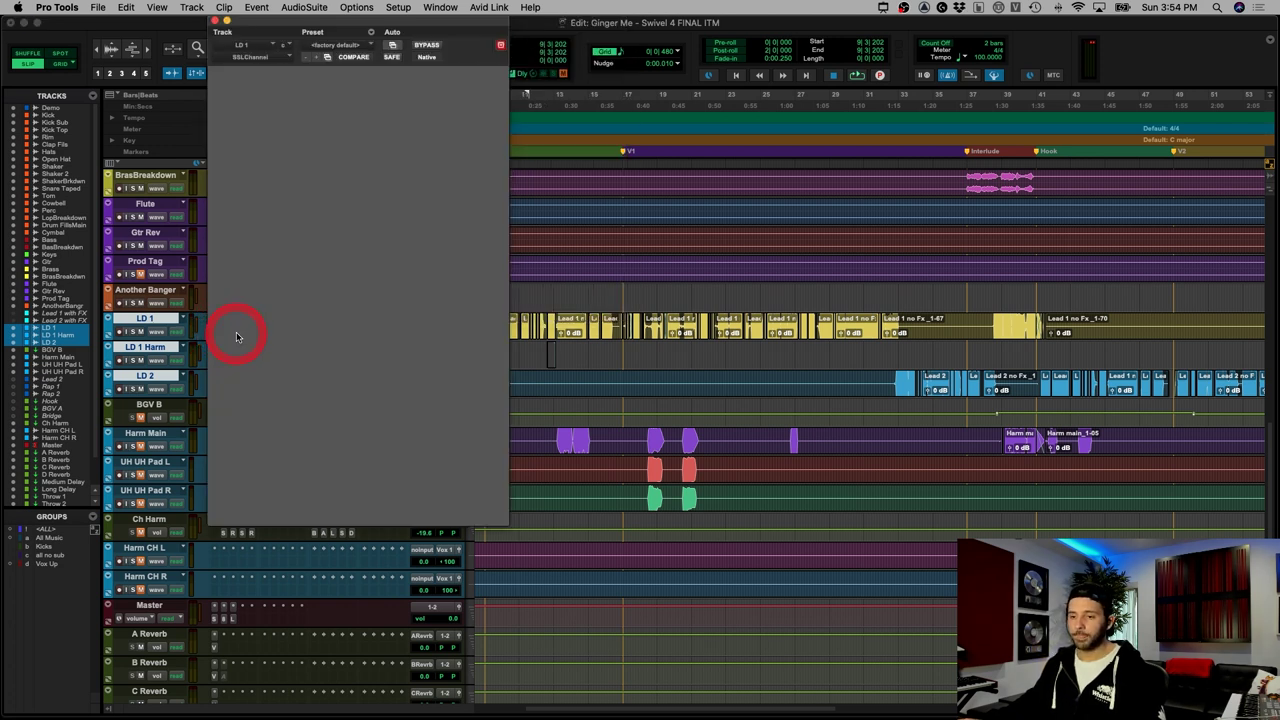
{"action": "left_click", "coordinate": [263, 8]}
{"action": "left_click_drag", "start_coordinate": [263, 14], "coordinate": [355, 14]}
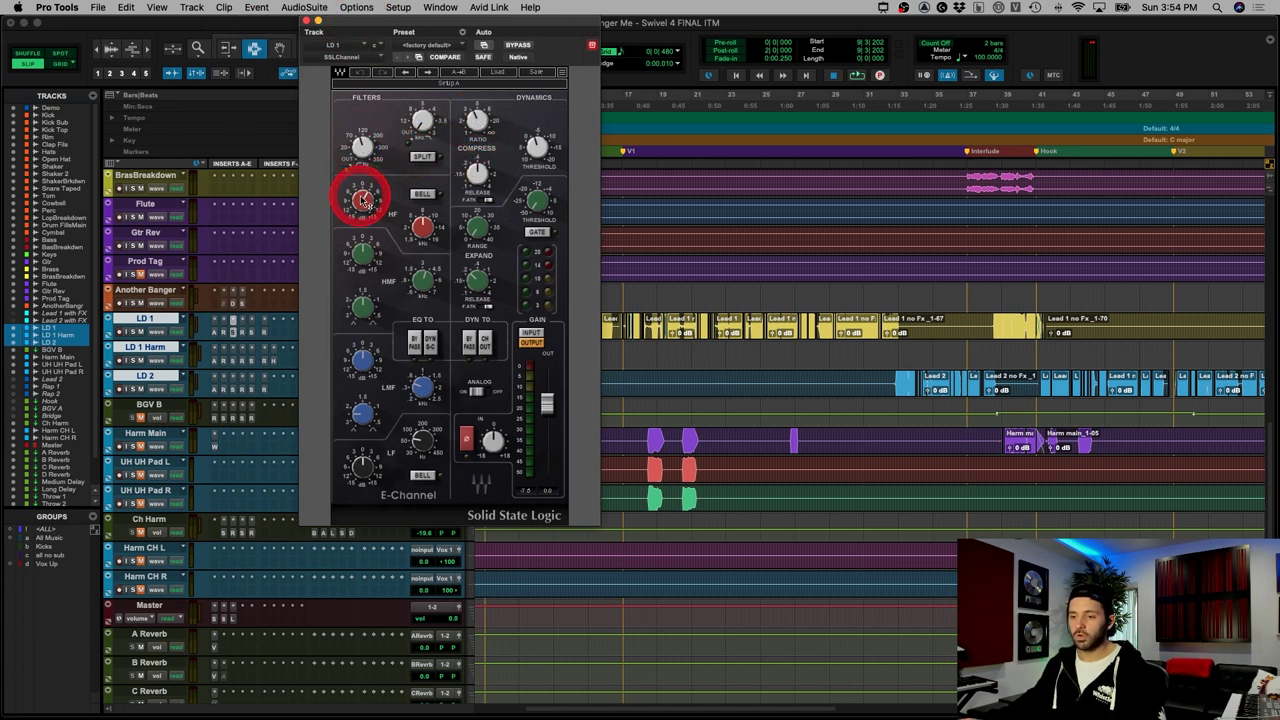
{"action": "left_click", "coordinate": [249, 332]}
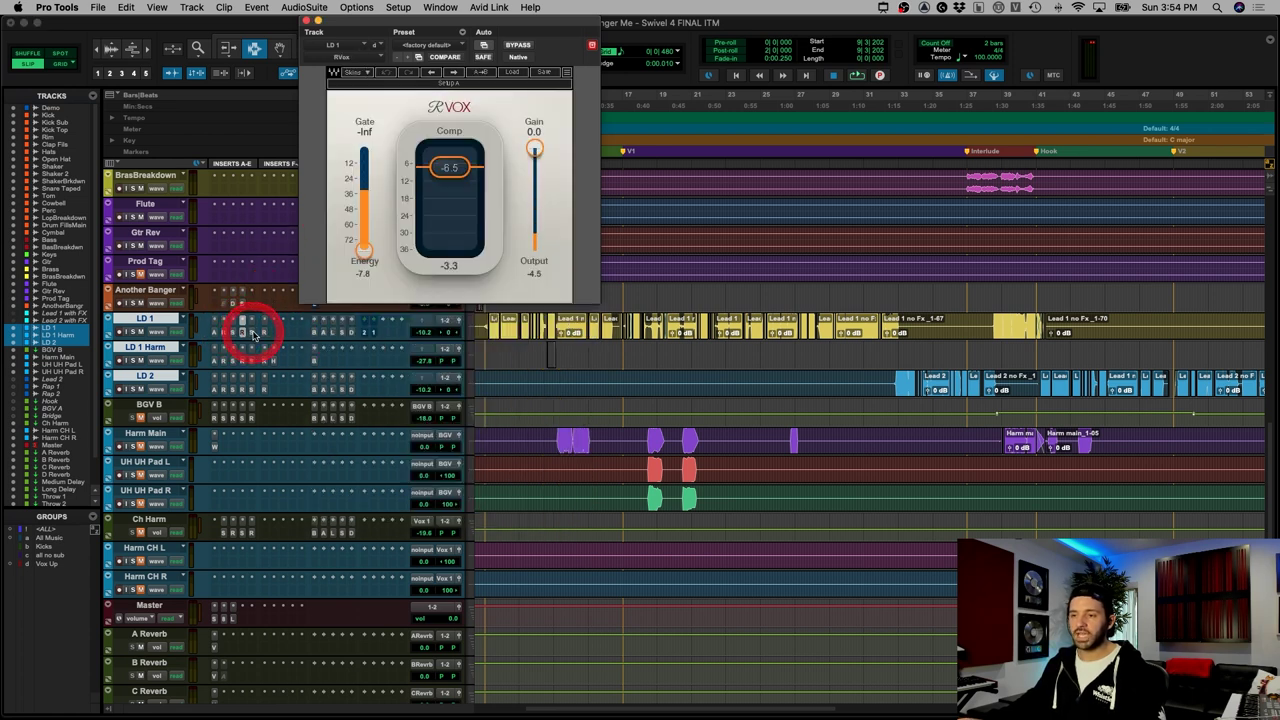
{"action": "scroll", "coordinate": [245, 330], "scroll_direction": "down", "scroll_amount": 1}
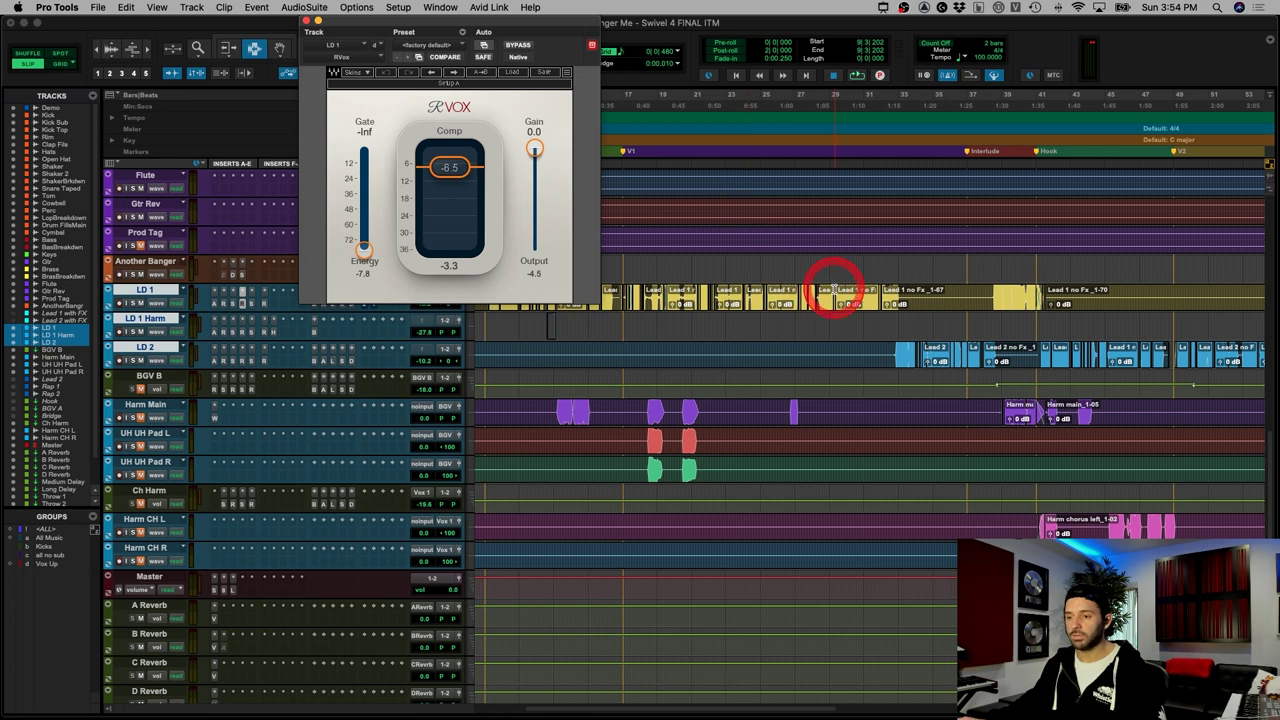
Step: Review LD 1's SPL Vitalizer MK2-T and final RDeEsser inserts, closing each plug-in window
{"action": "left_click", "coordinate": [252, 296]}
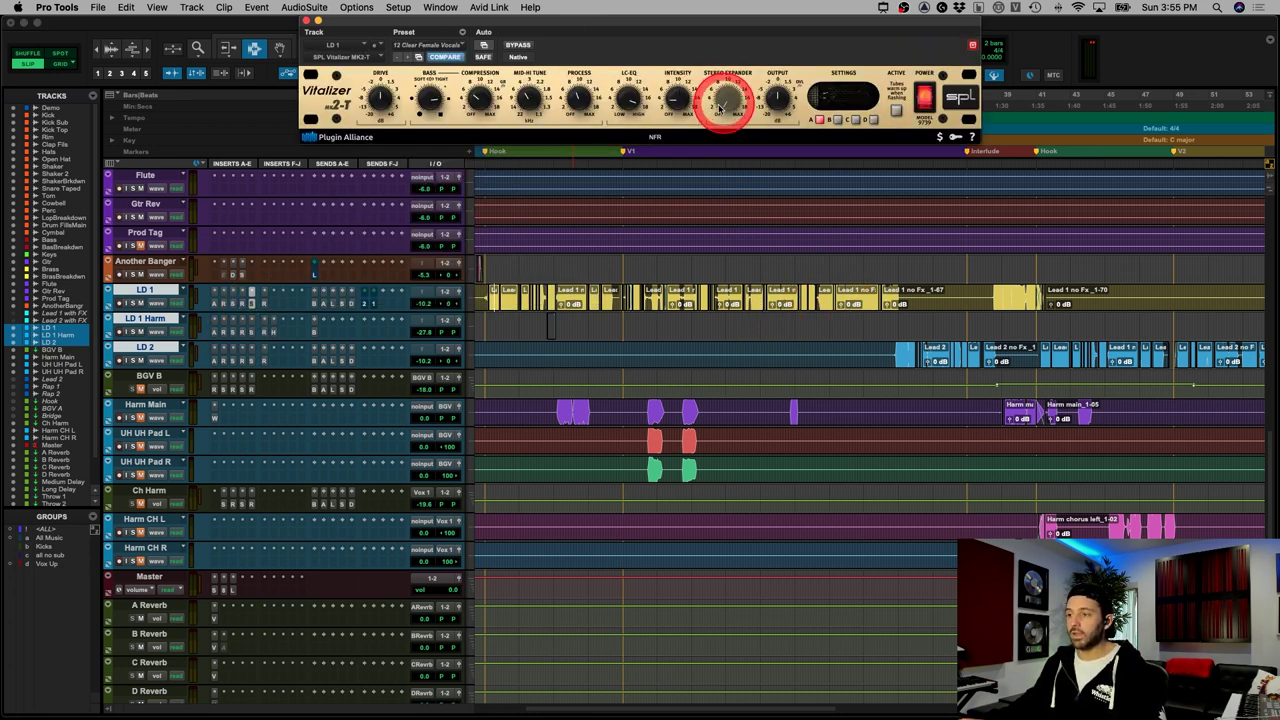
{"action": "left_click_drag", "start_coordinate": [672, 101], "coordinate": [667, 103]}
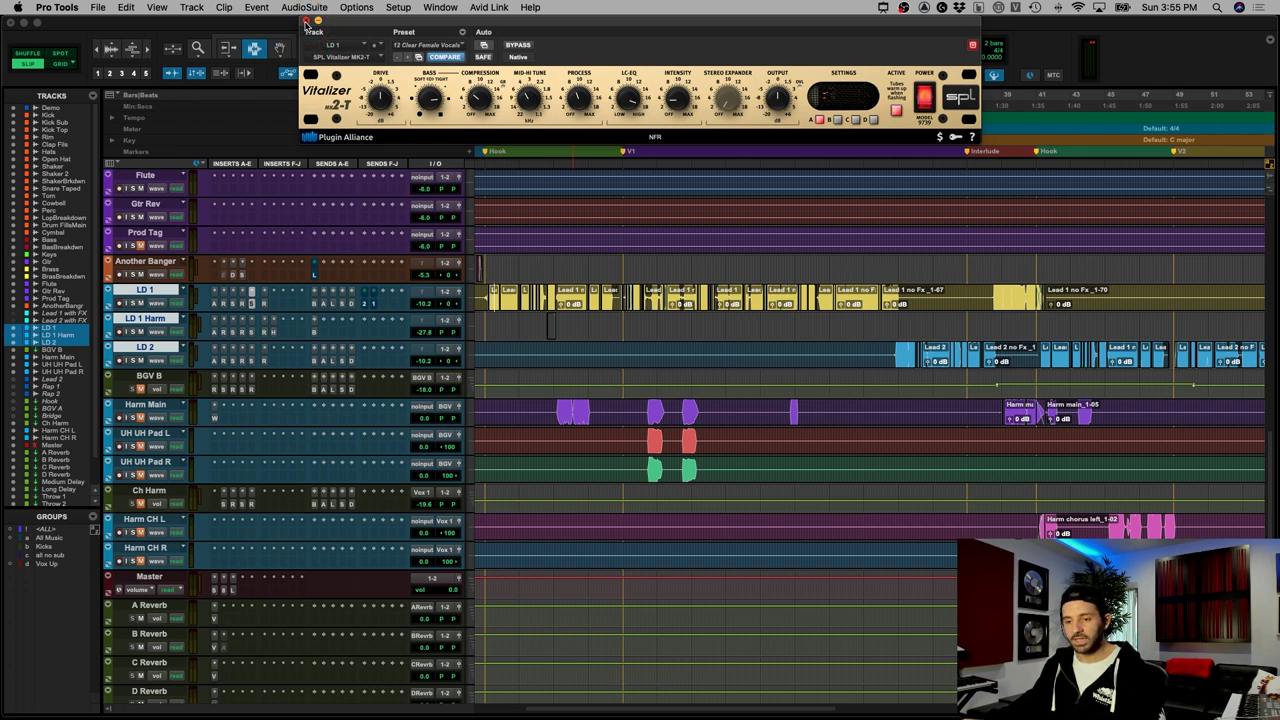
{"action": "left_click", "coordinate": [306, 21]}
{"action": "left_click", "coordinate": [265, 305]}
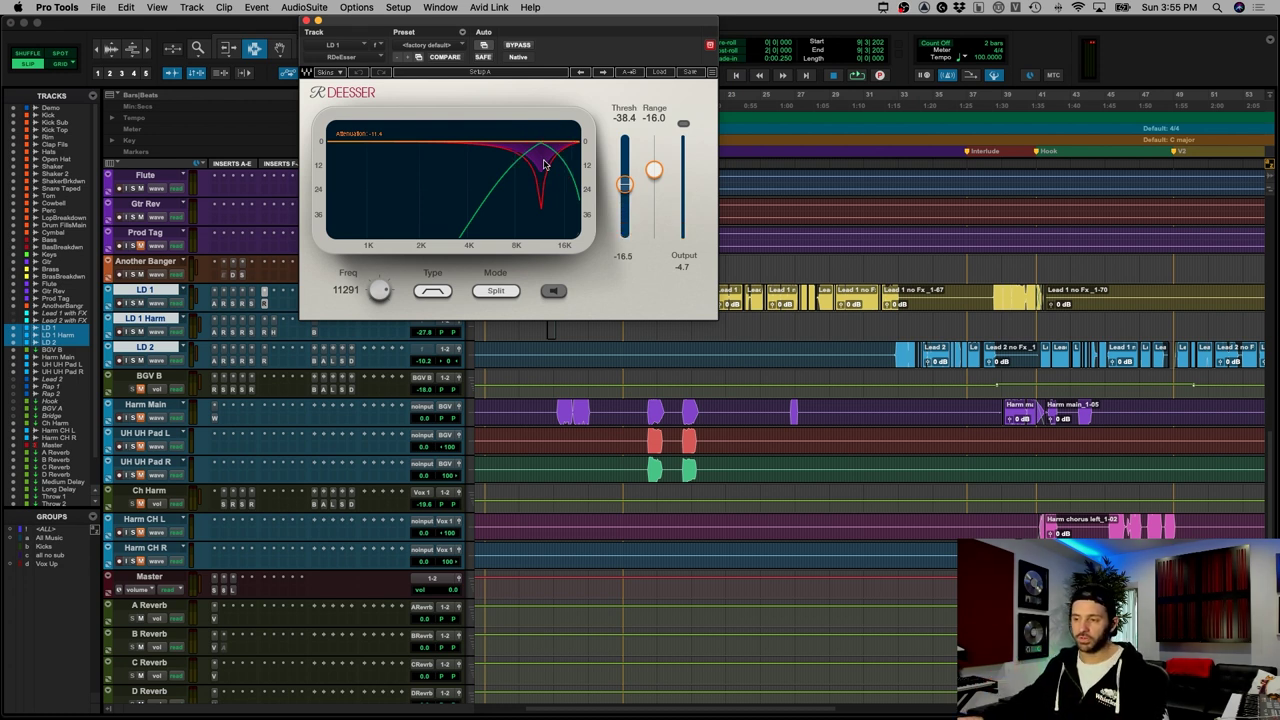
{"action": "left_click", "coordinate": [307, 20]}
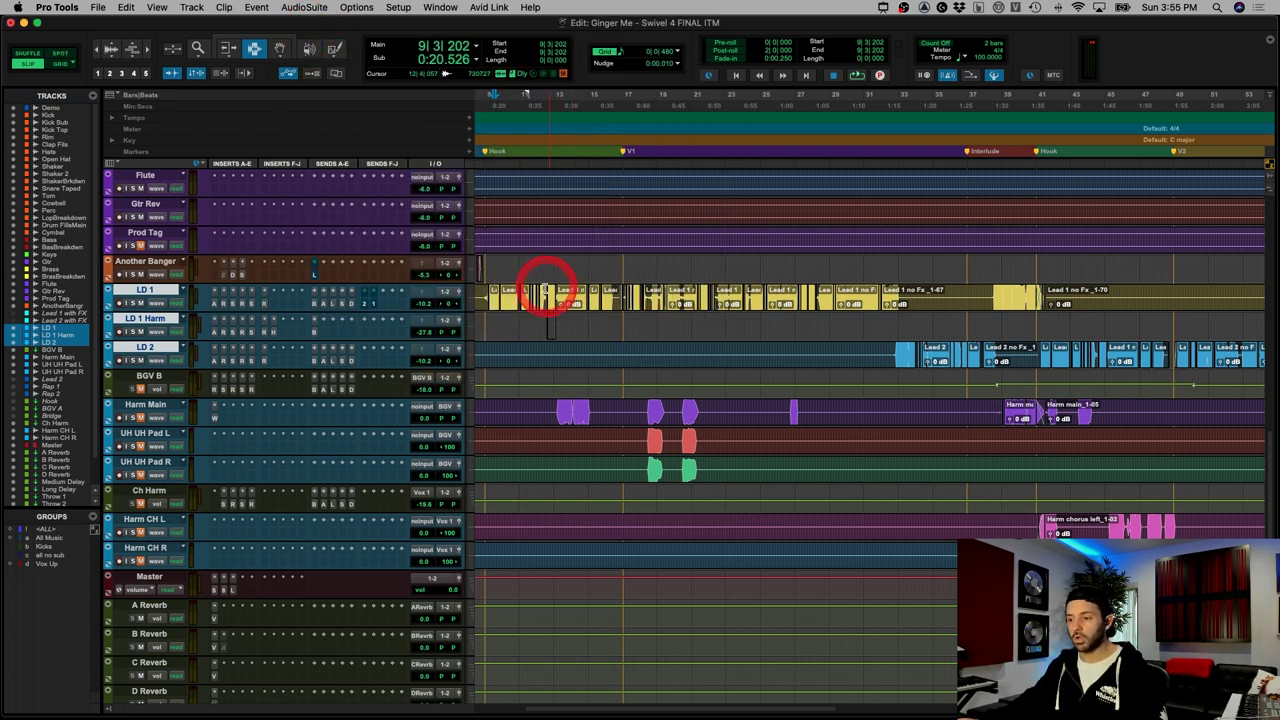
Step: Bypass LD 1's inserts, mute its sends and play the lead vocal from the start of the first Hook at 9|1|042
{"action": "left_click", "coordinate": [491, 294]}
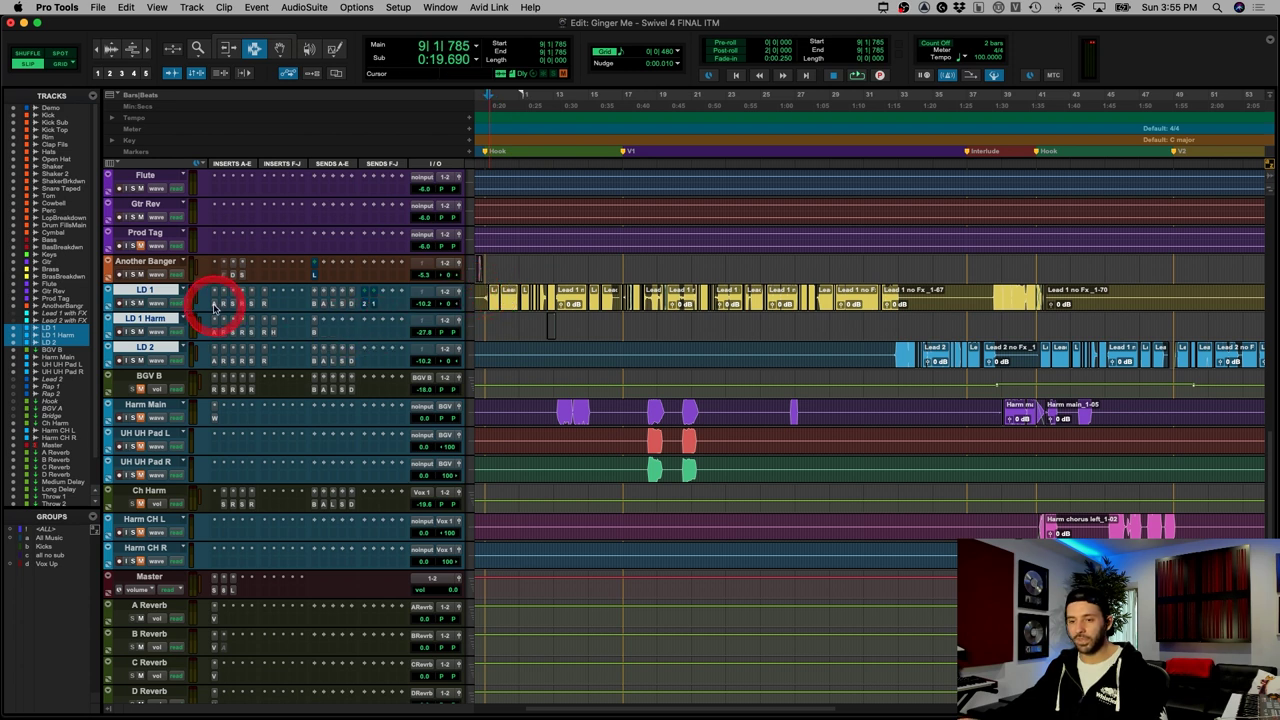
{"action": "key", "text": "shift+a"}
{"action": "key", "text": "shift+q"}
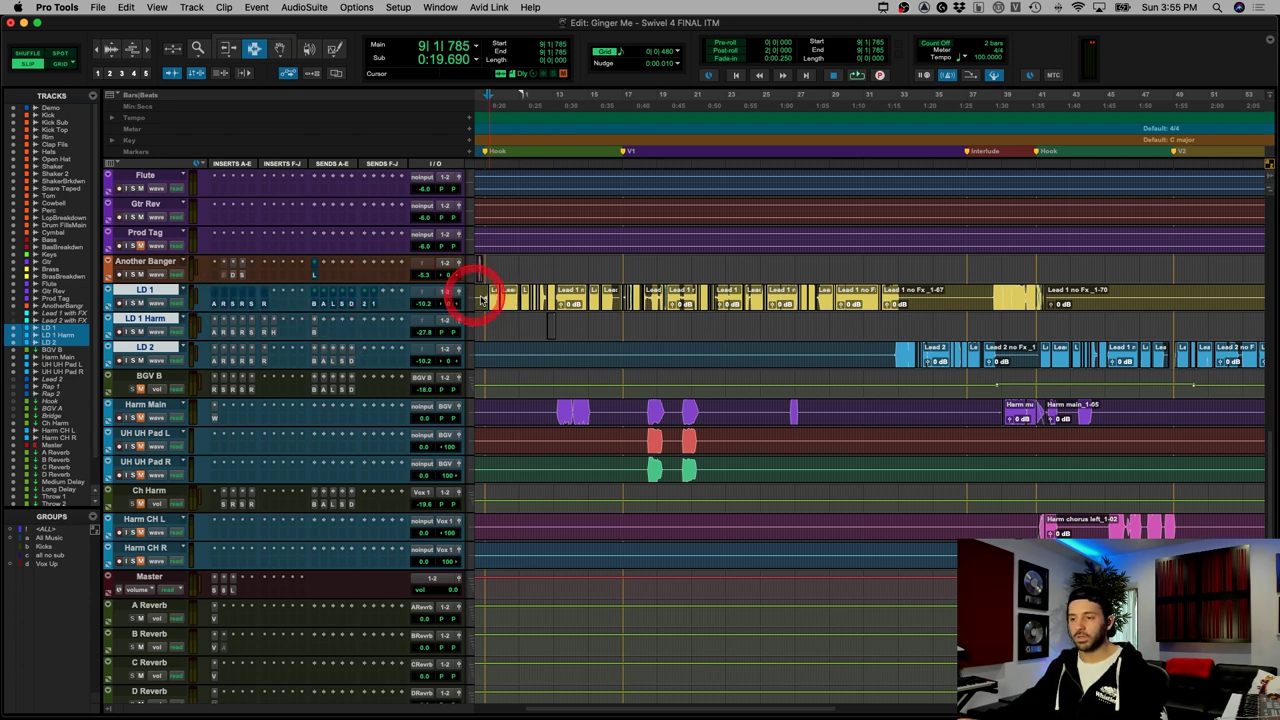
{"action": "left_click_drag", "start_coordinate": [482, 300], "coordinate": [323, 308]}
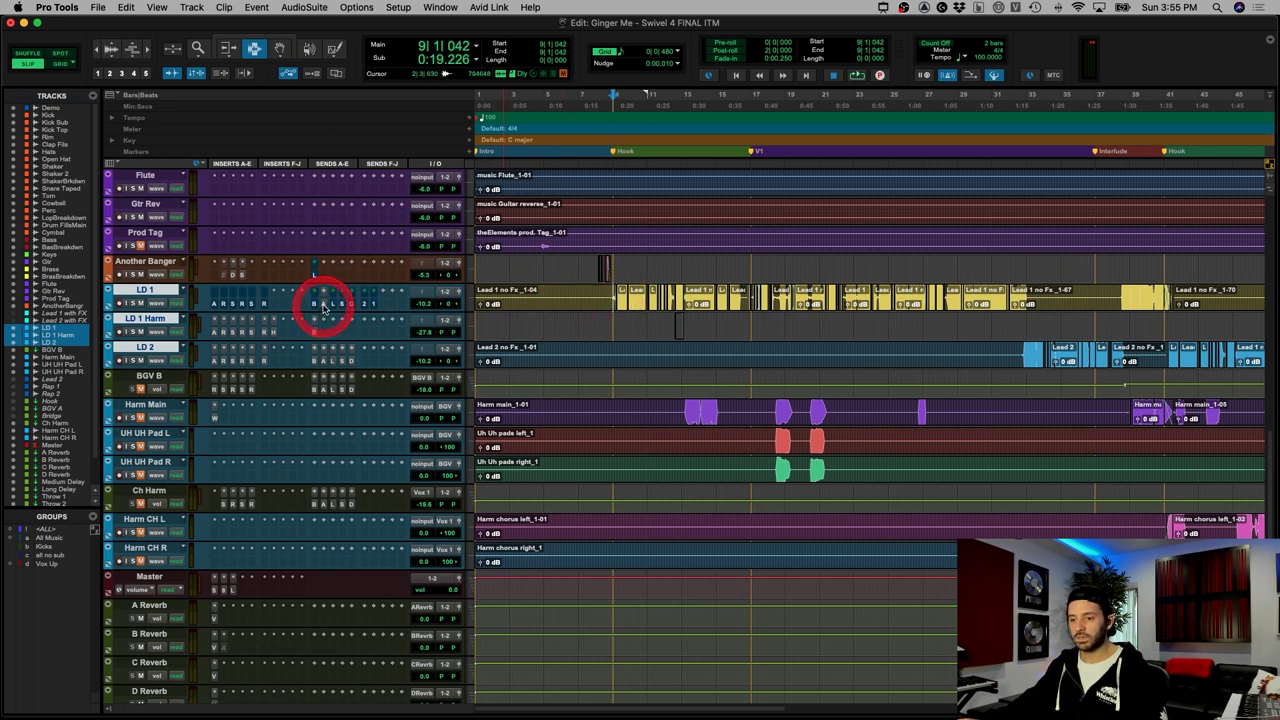
{"action": "key", "text": "space"}
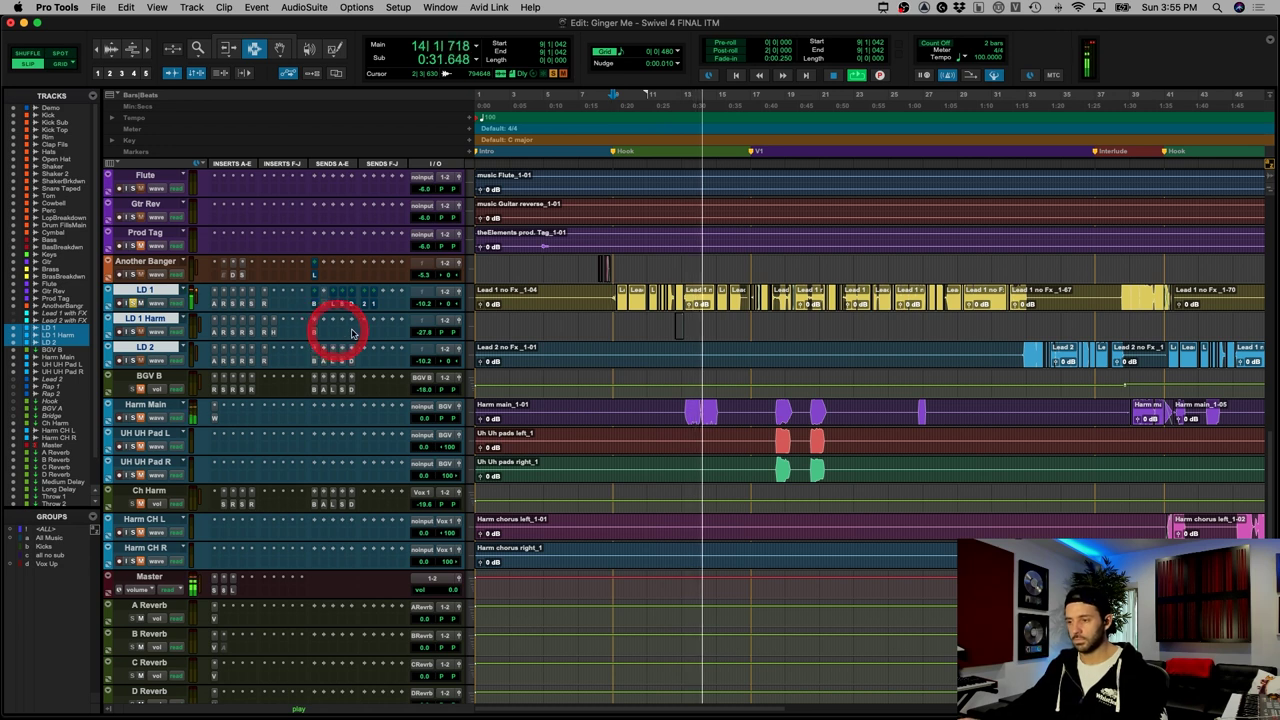
Step: Place the edit cursor at 16|4|449 near the end of the first Hook, zoom in on the LD 1 clips and stop playback
{"action": "left_click", "coordinate": [749, 302]}
{"action": "key", "text": "t"}
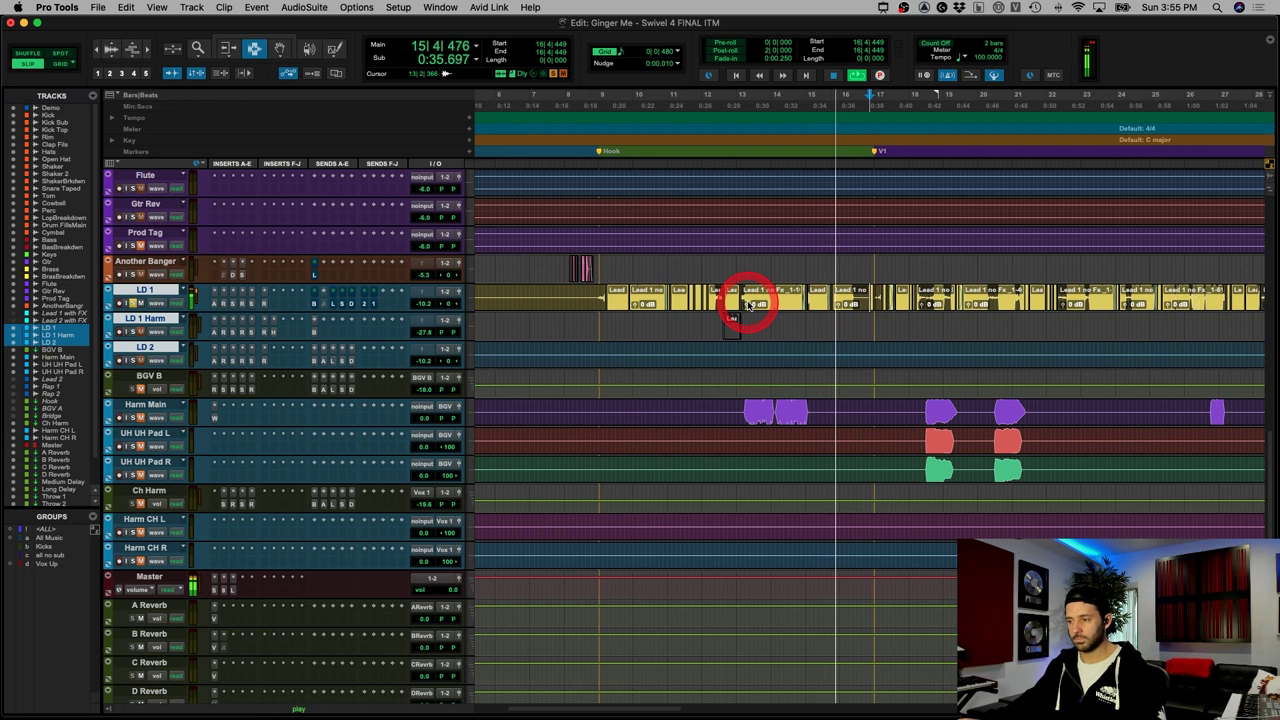
{"action": "key", "text": "space"}
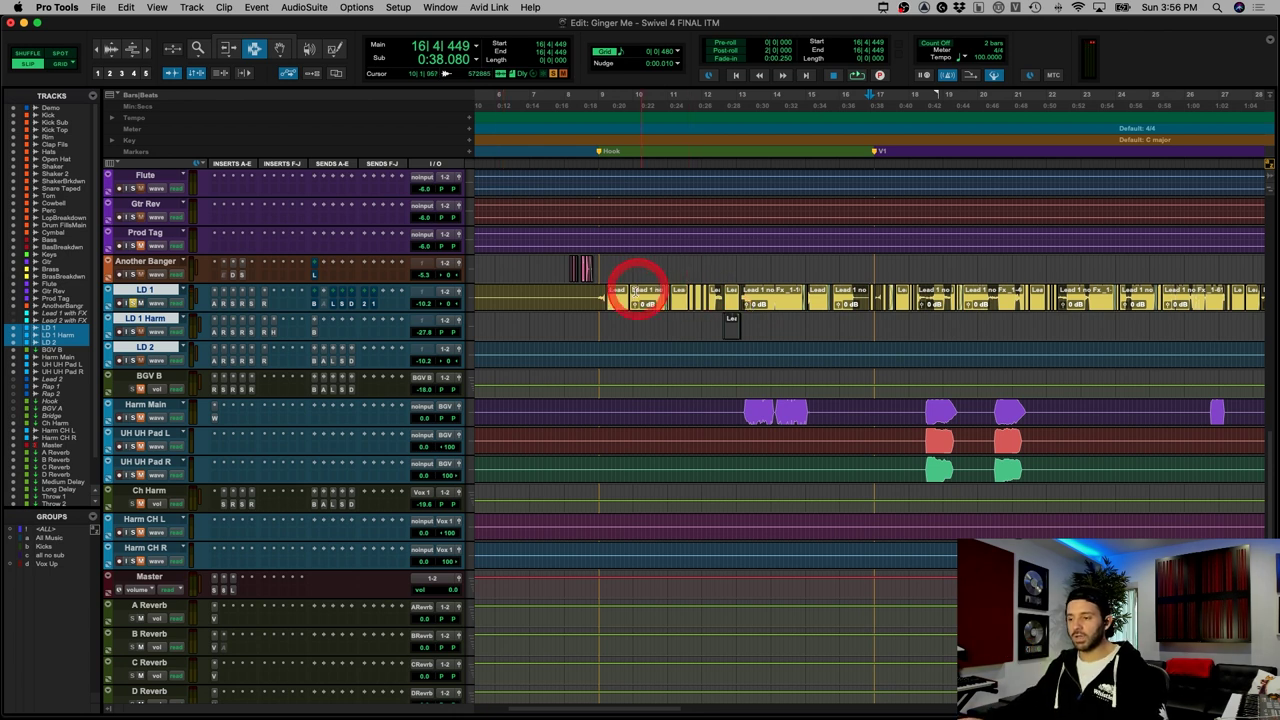
Step: Open LD 1's final RDeEsser, audition the Hook vocal through it from 13|1|509 and close the plug-in
{"action": "left_click", "coordinate": [600, 298]}
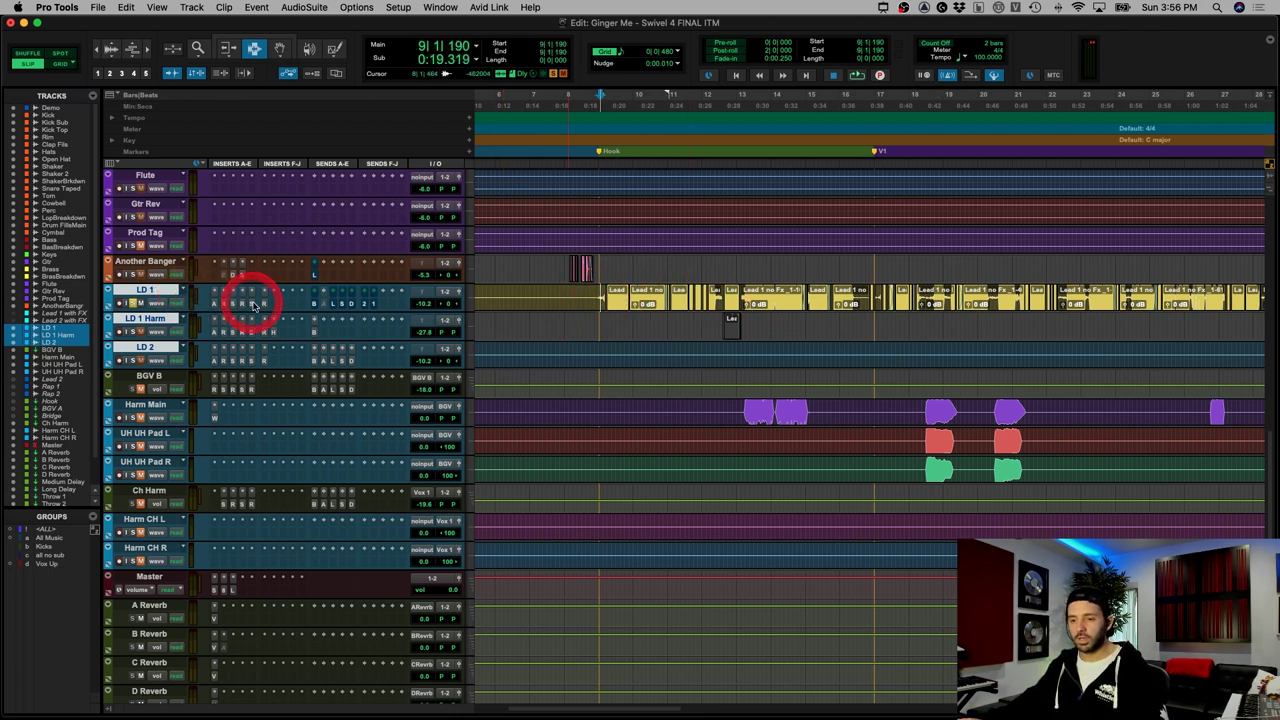
{"action": "left_click", "coordinate": [265, 305]}
{"action": "left_click", "coordinate": [903, 291]}
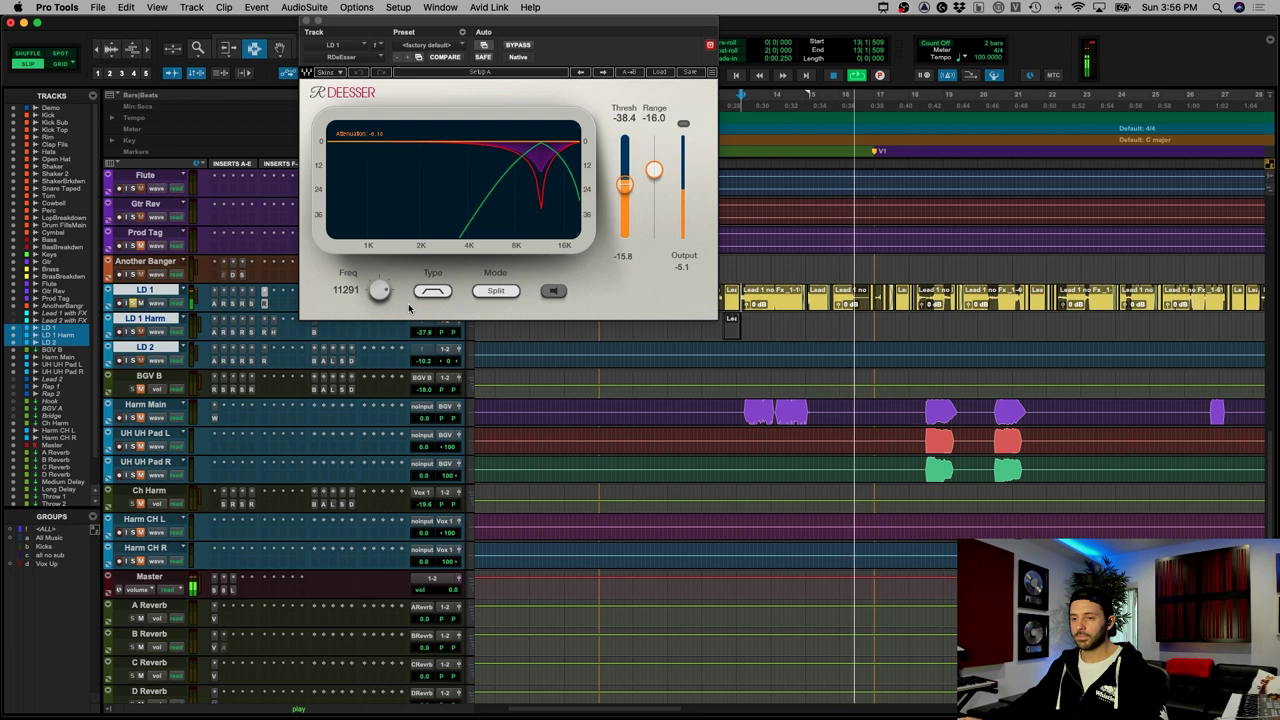
{"action": "left_click", "coordinate": [308, 20]}
Step: Bypass LD 1's inserts and return the edit cursor to the Hook's start at 9|1|488
{"action": "left_click", "coordinate": [682, 335]}
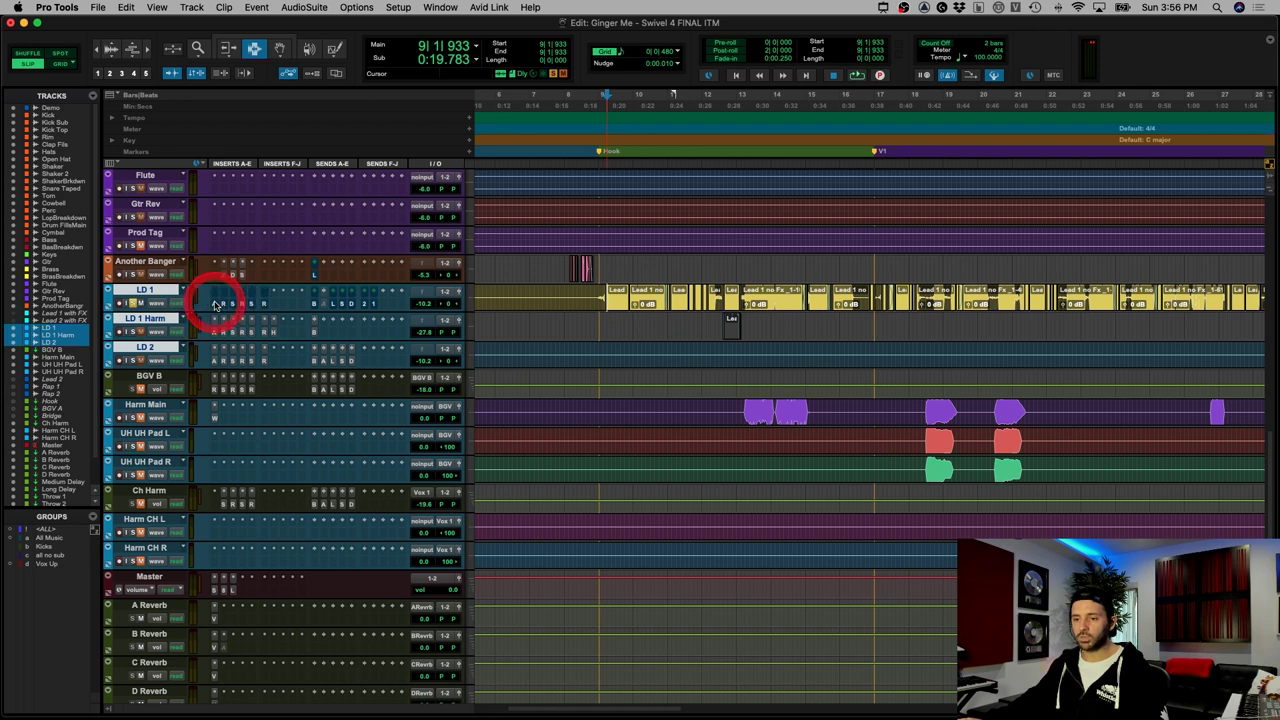
{"action": "left_click", "coordinate": [682, 300]}
{"action": "left_click", "coordinate": [221, 304]}
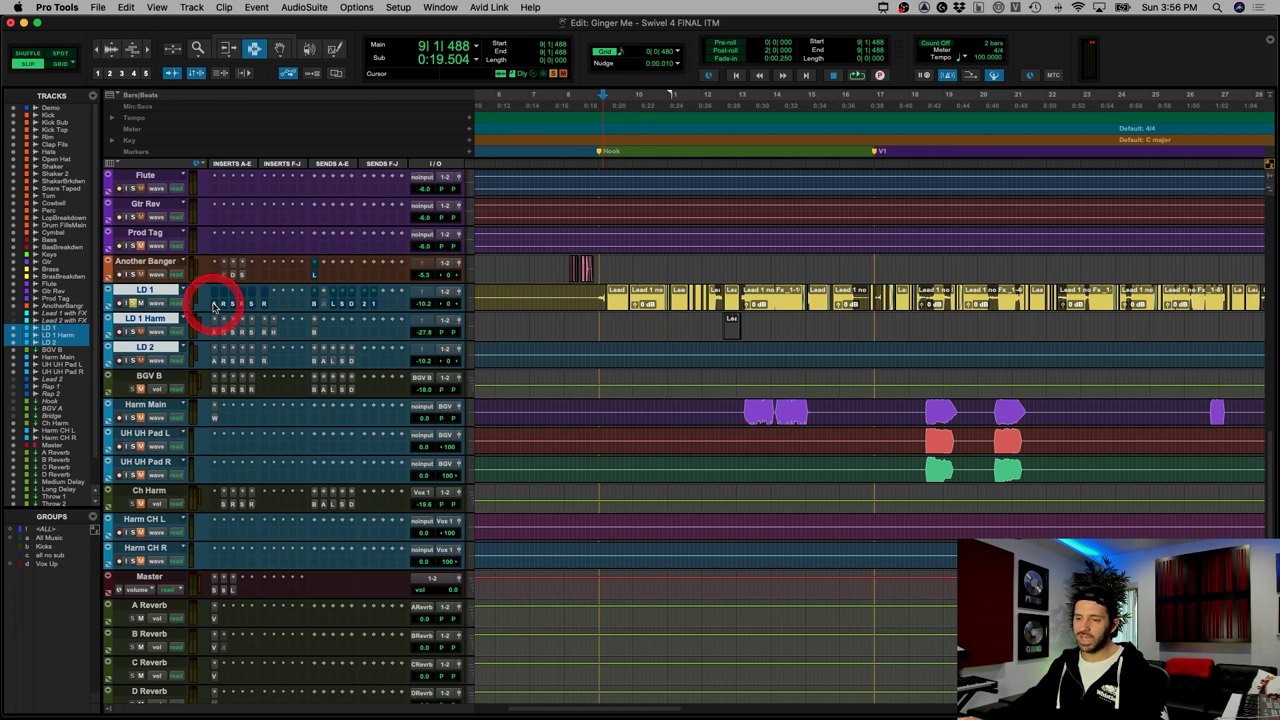
Step: Open LD 1's Auto-Tune Pro, audition the vocal from the Hook's start, take the plug-in out of bypass and close it
{"action": "left_click", "coordinate": [213, 305]}
{"action": "left_click", "coordinate": [512, 44]}
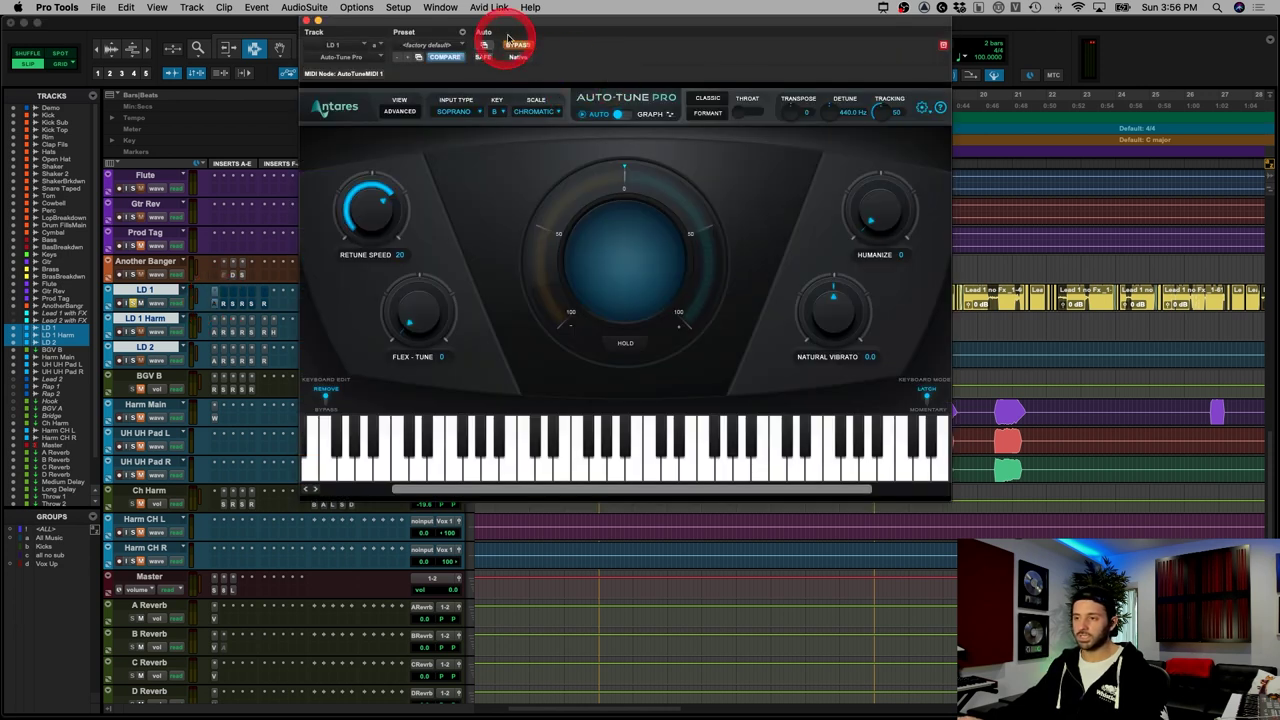
{"action": "left_click_drag", "start_coordinate": [527, 22], "coordinate": [408, 7]}
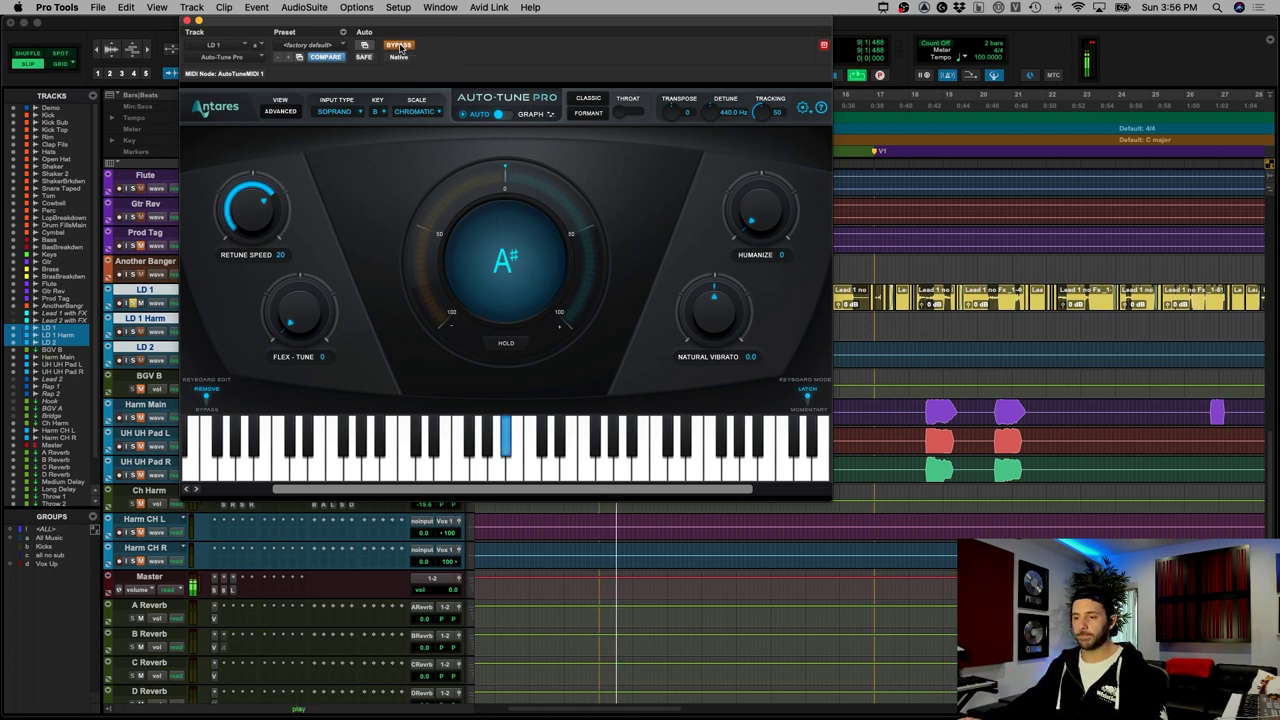
{"action": "left_click", "coordinate": [400, 47]}
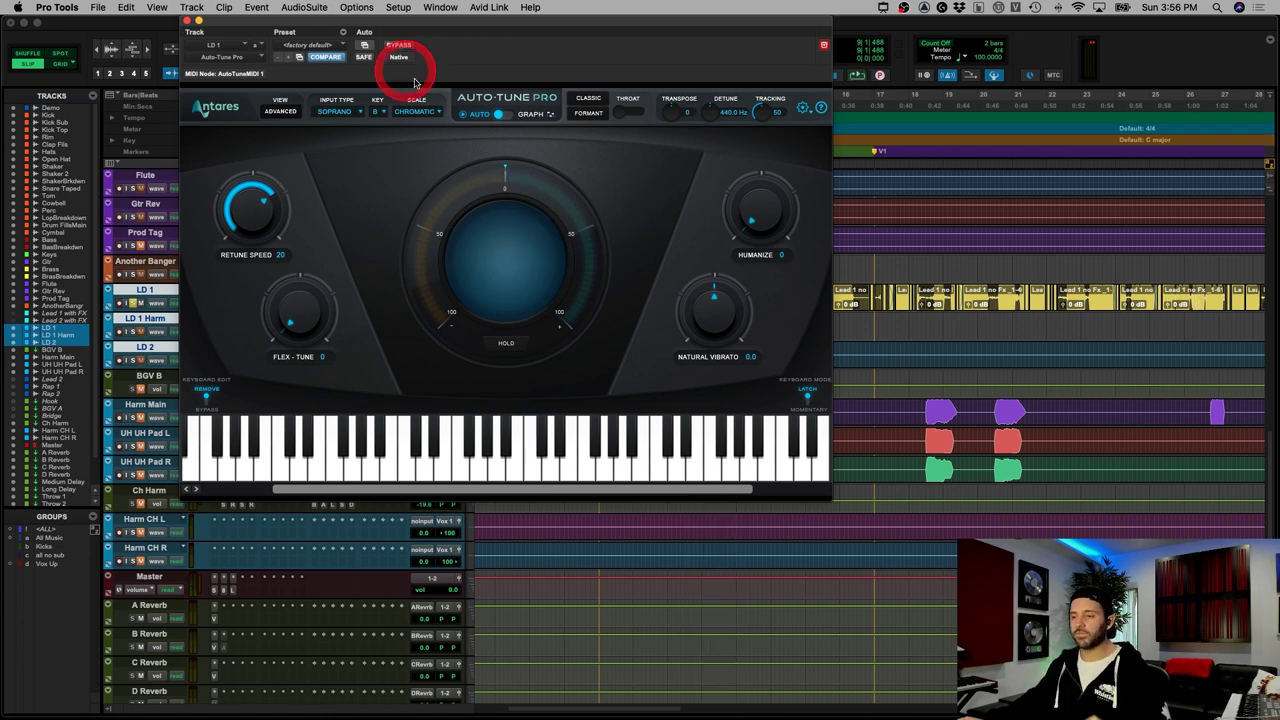
{"action": "left_click", "coordinate": [506, 117]}
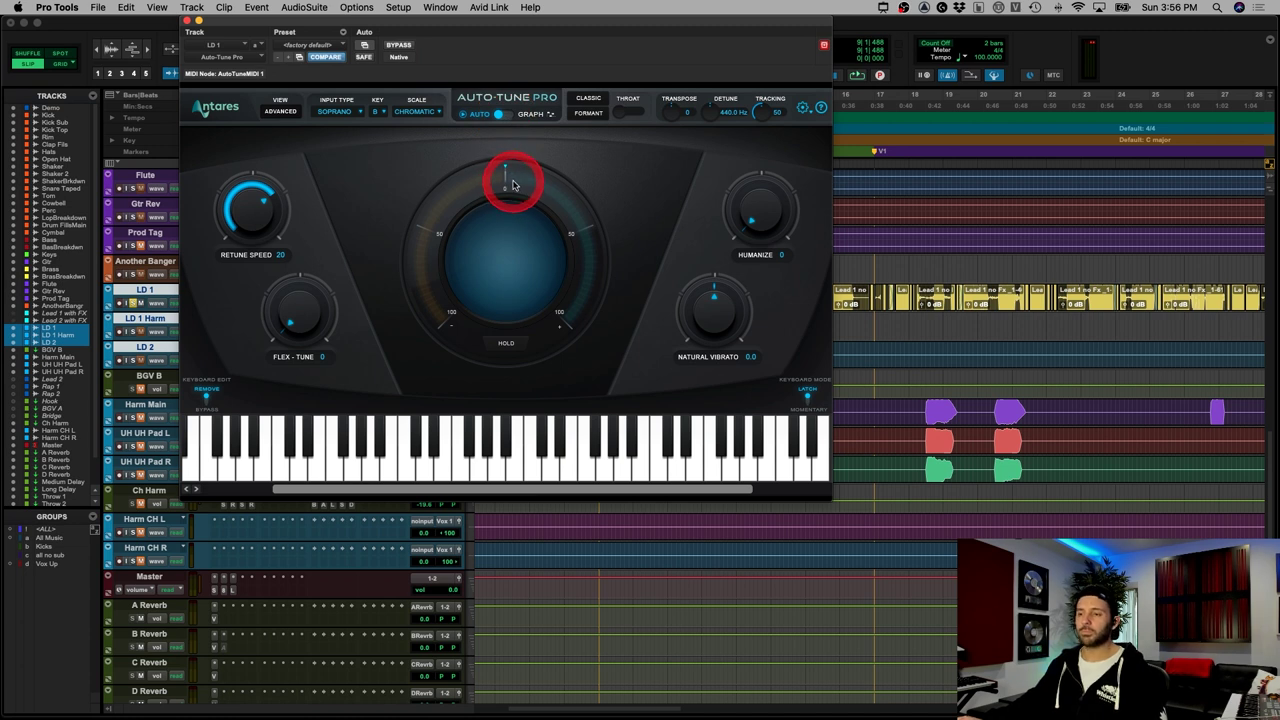
{"action": "left_click", "coordinate": [188, 21]}
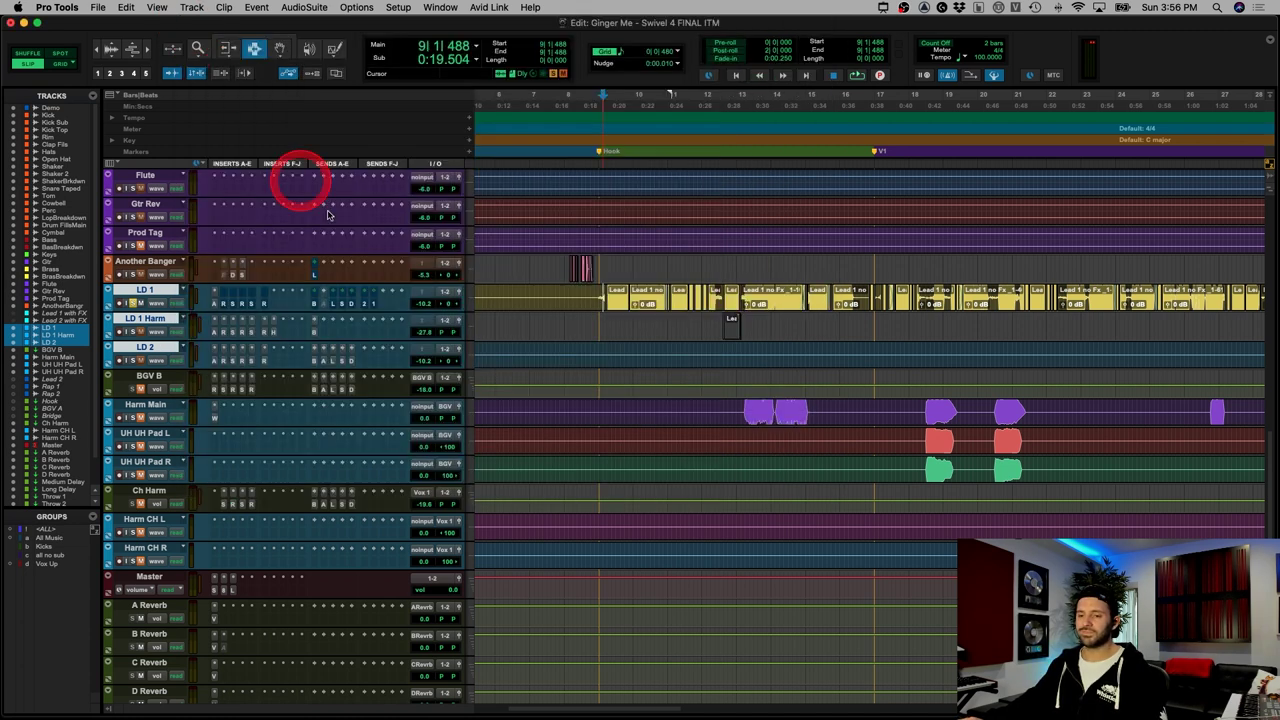
Step: Activate LD 1's first RDeEsser, audition the Hook vocal through it from 9|1|488 and close the plug-in
{"action": "left_click", "coordinate": [226, 305]}
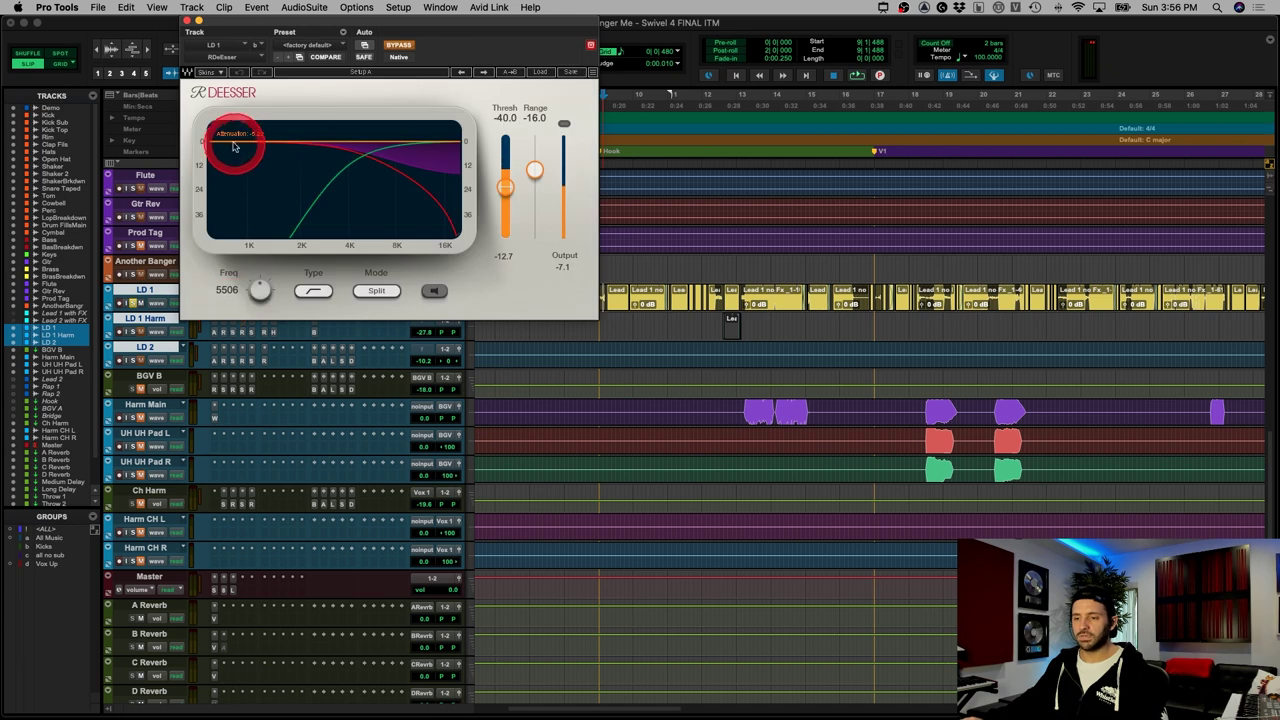
{"action": "left_click", "coordinate": [400, 46]}
{"action": "key", "text": "space"}
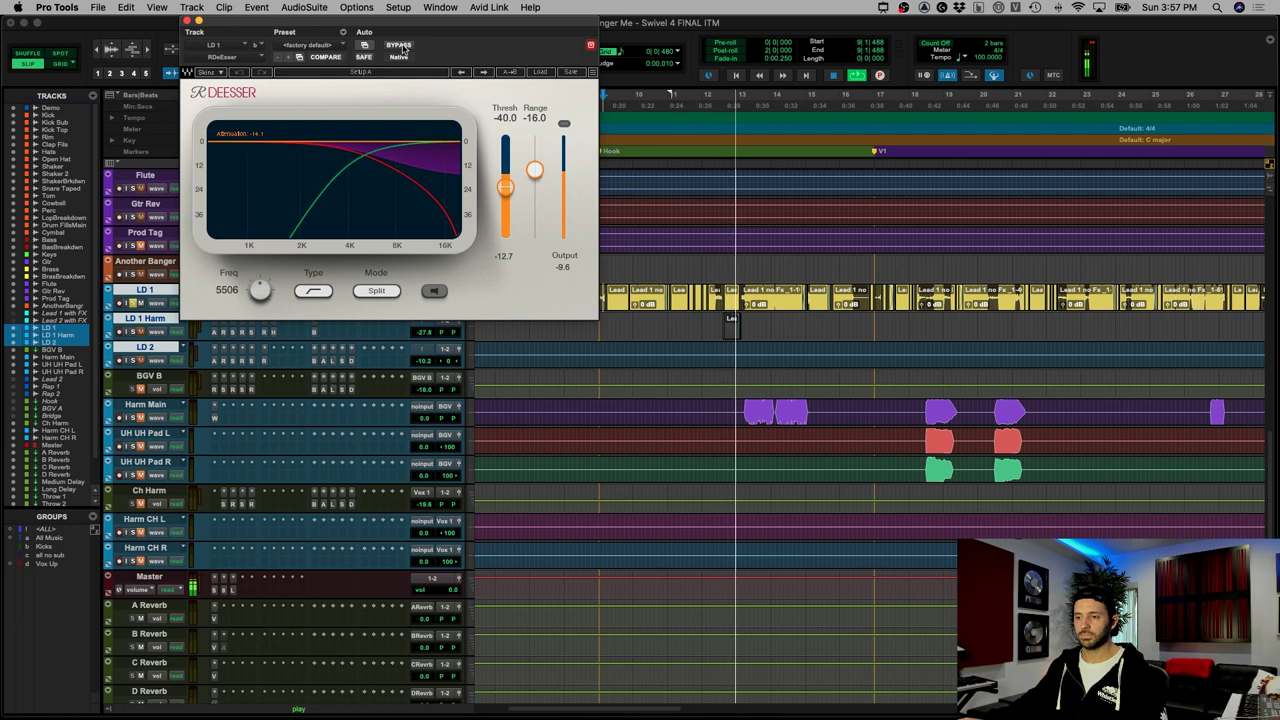
{"action": "left_click", "coordinate": [187, 21]}
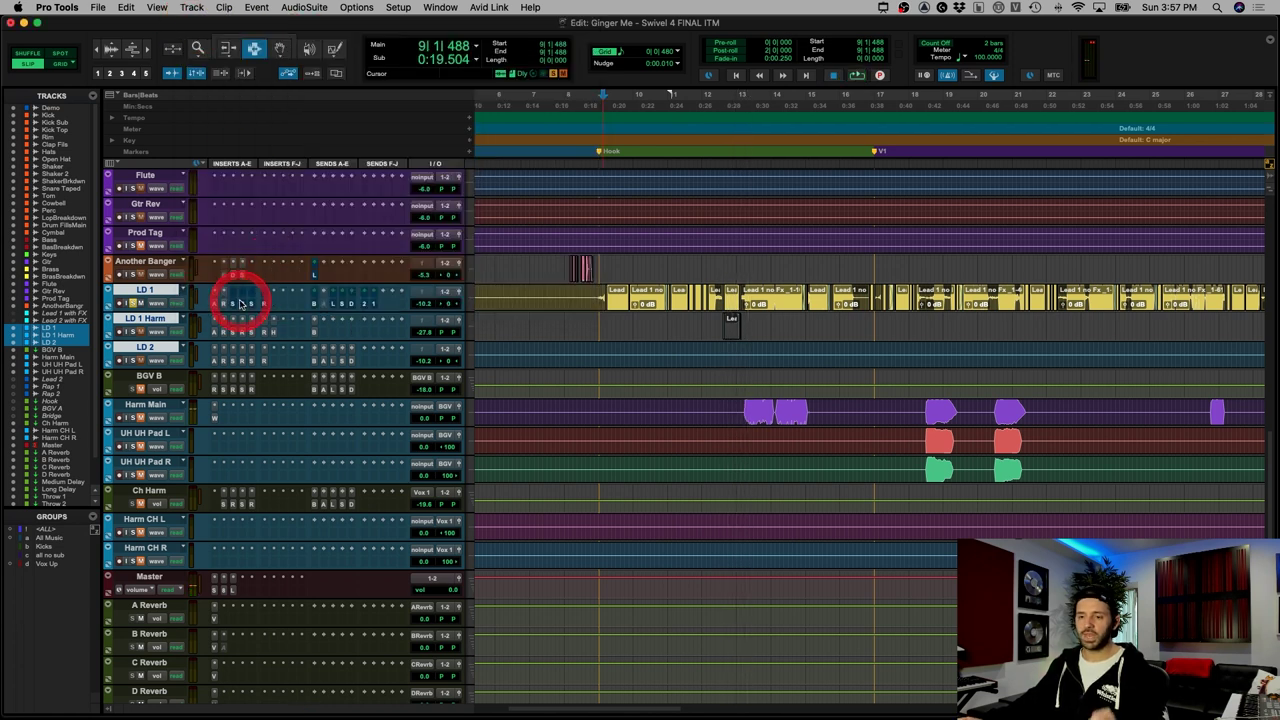
Step: Play the Hook vocal with LD 1's SSLChannel open, take it out of bypass during playback, then close it and stop
{"action": "left_click", "coordinate": [233, 305]}
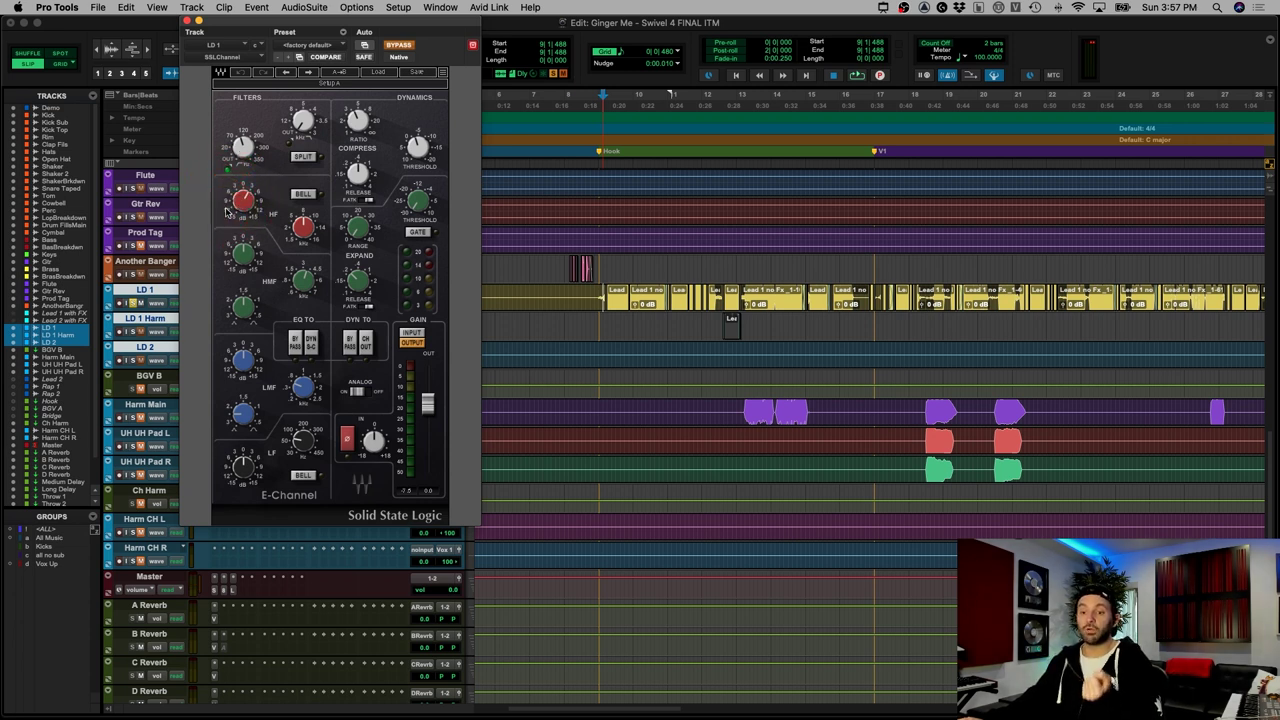
{"action": "key", "text": "space"}
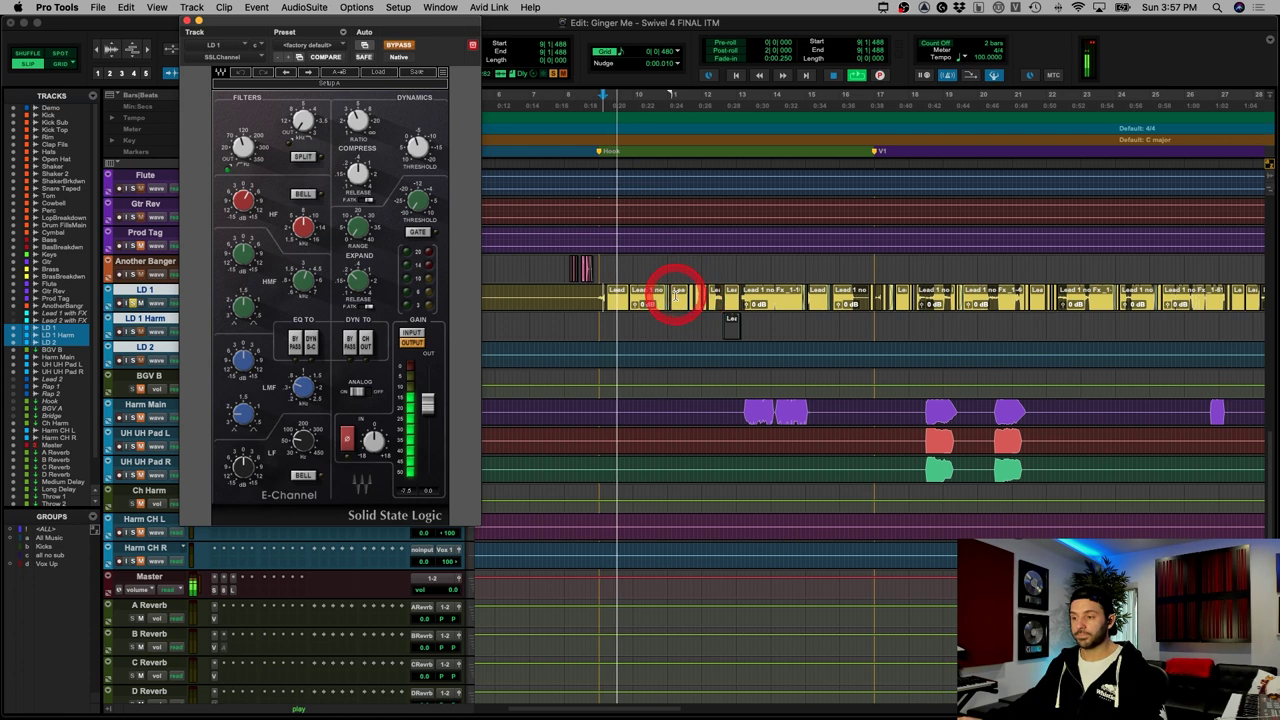
{"action": "left_click", "coordinate": [399, 44]}
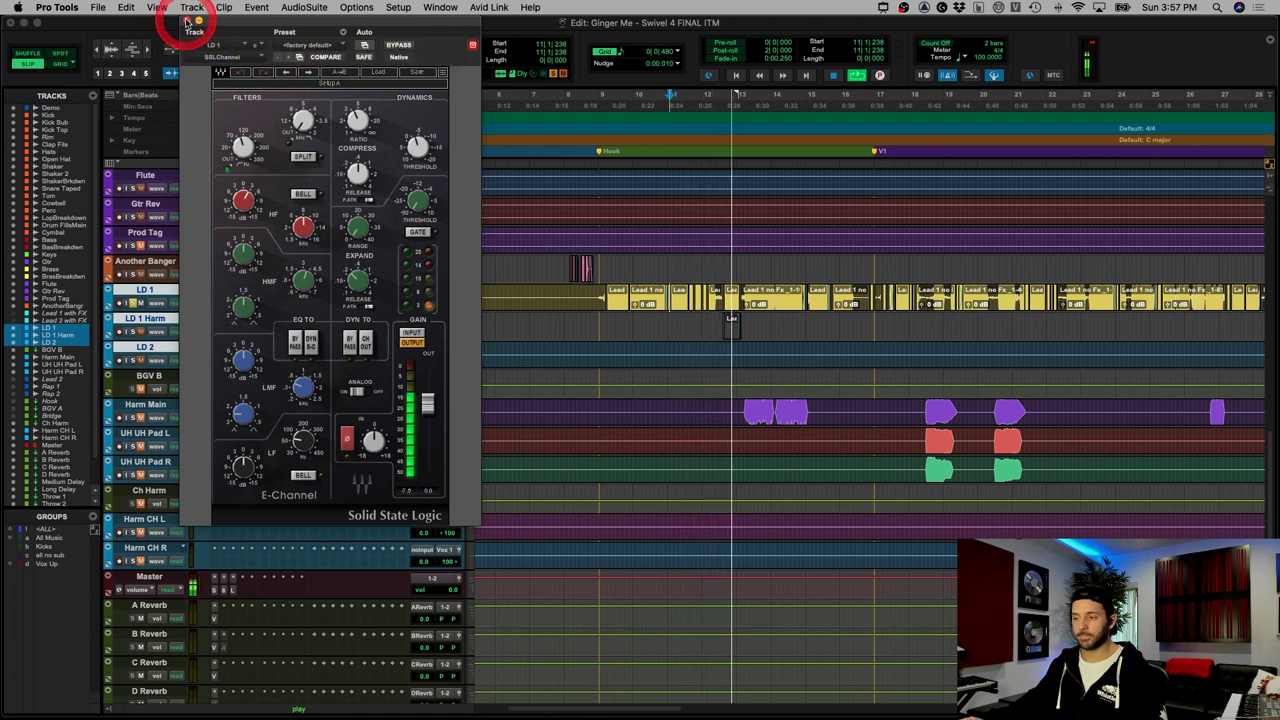
{"action": "left_click", "coordinate": [186, 21]}
{"action": "key", "text": "space"}
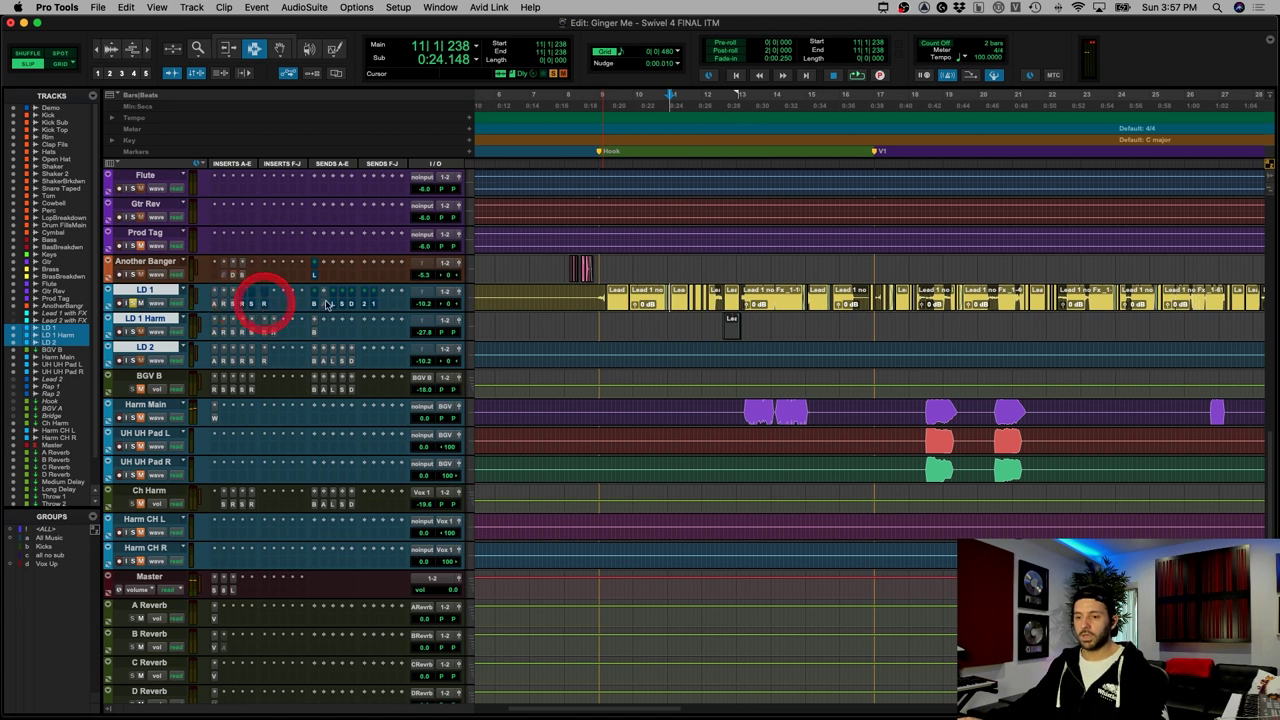
Step: Open LD 1's RVox, audition the vocal from 11|1|238, take the compressor out of bypass and close it
{"action": "left_click", "coordinate": [713, 295]}
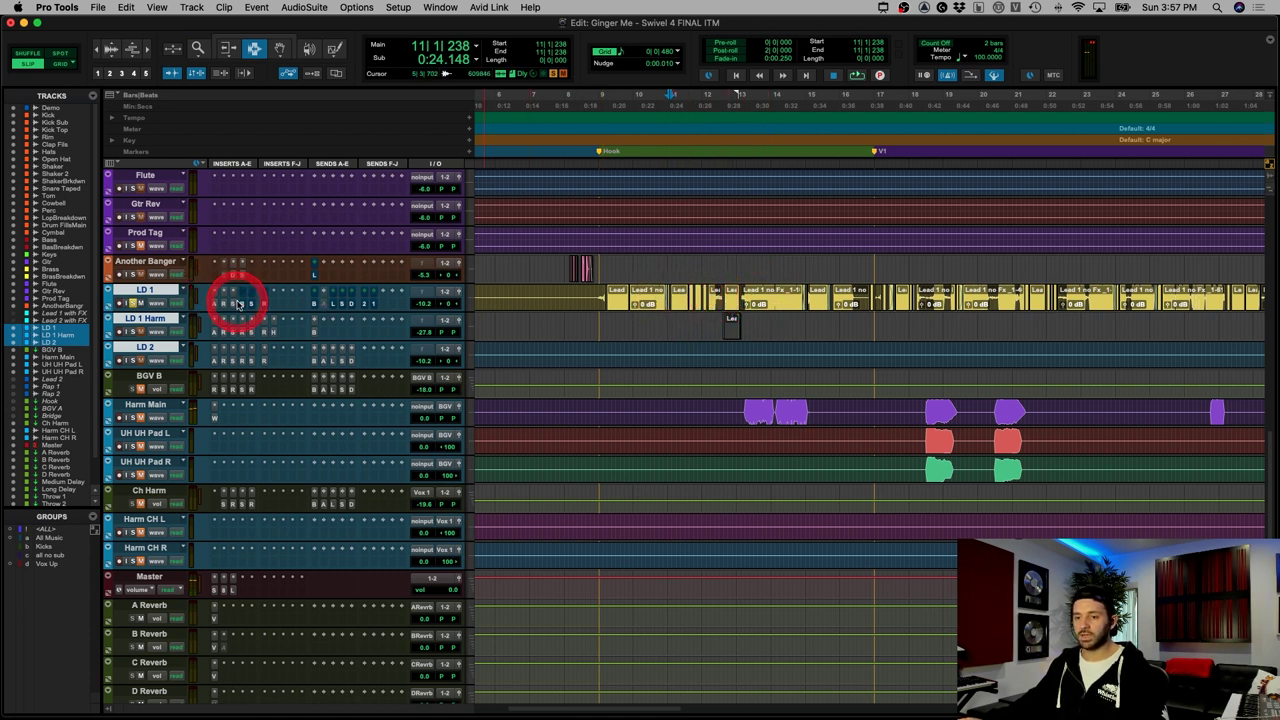
{"action": "left_click", "coordinate": [238, 303]}
{"action": "left_click", "coordinate": [400, 143]}
{"action": "left_click", "coordinate": [396, 47]}
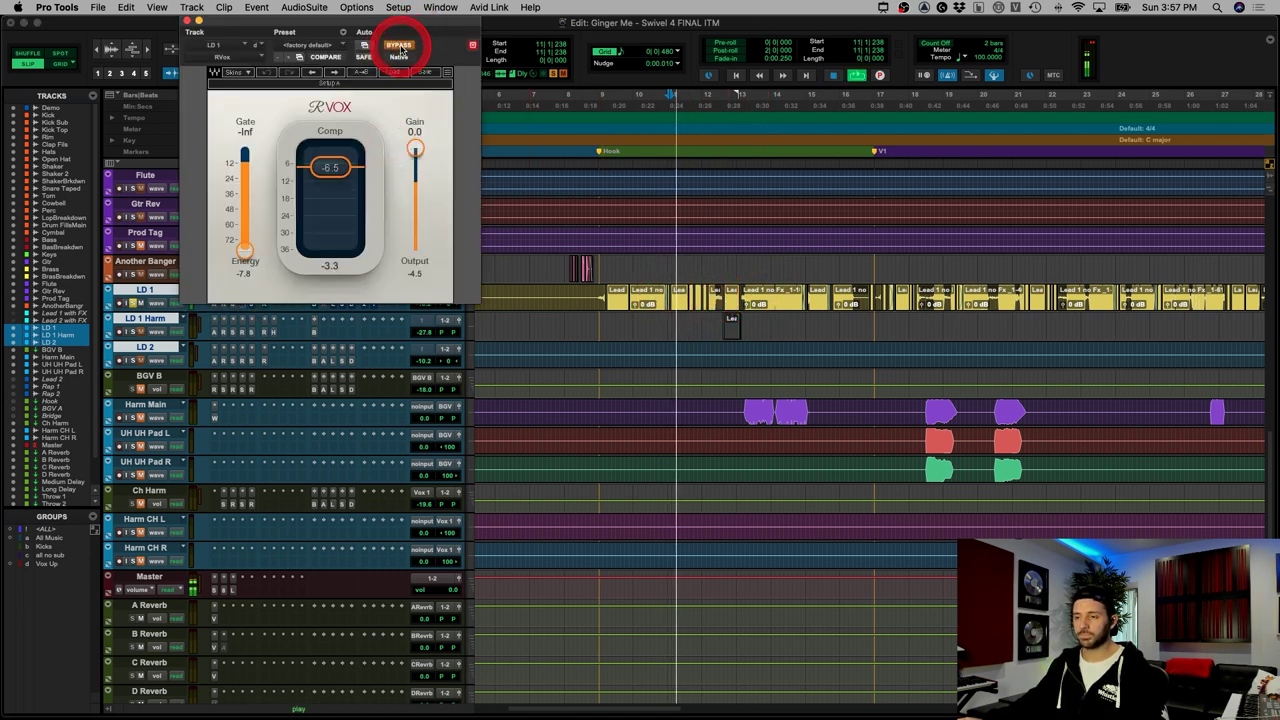
{"action": "left_click", "coordinate": [399, 47]}
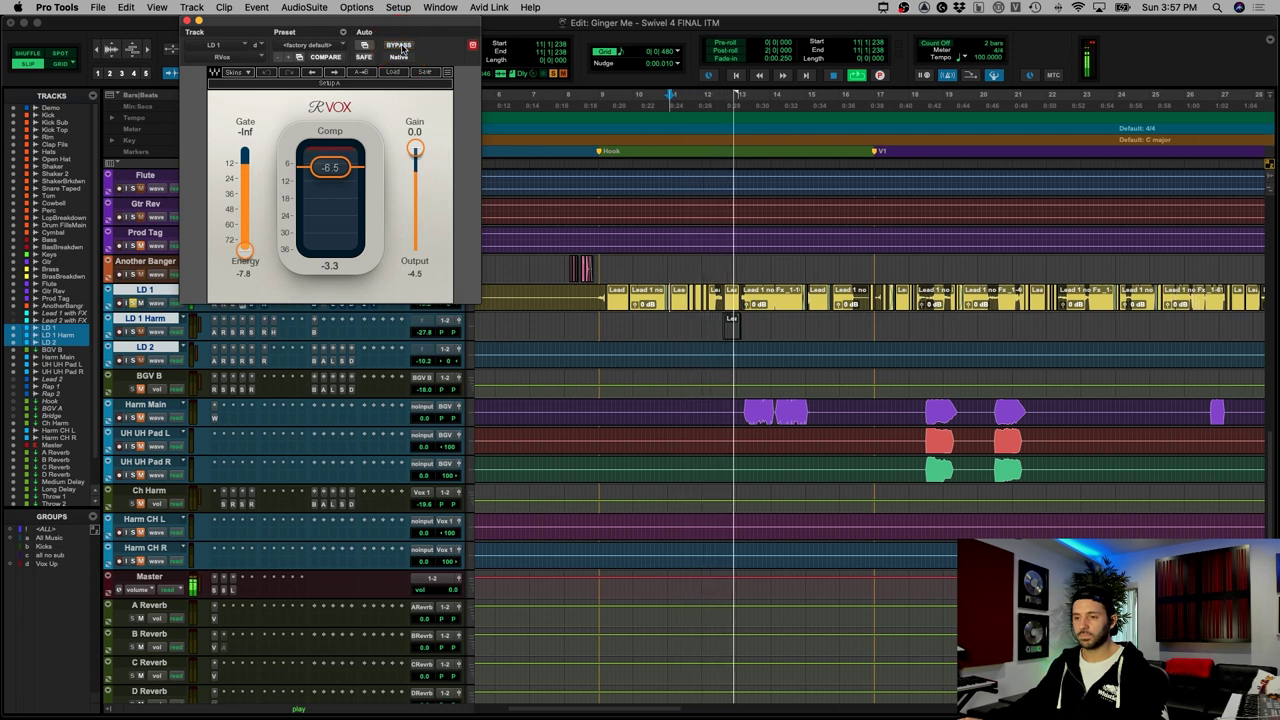
{"action": "left_click", "coordinate": [398, 46]}
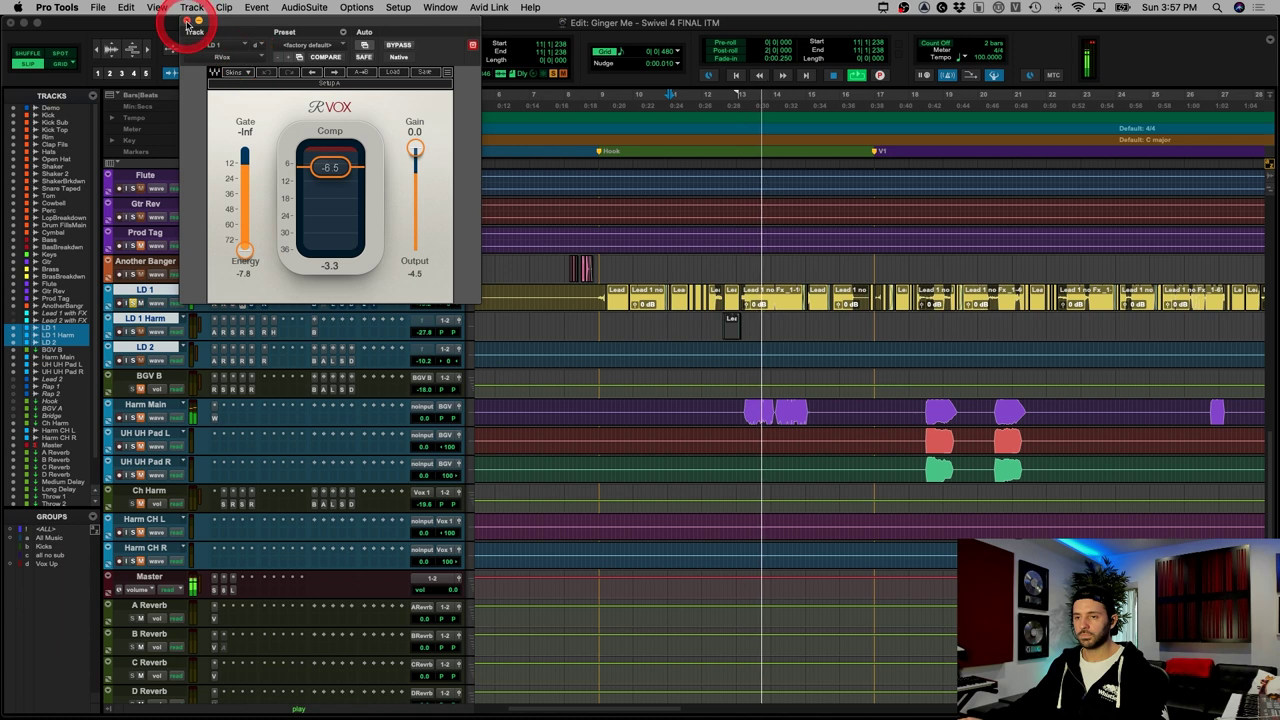
{"action": "left_click", "coordinate": [186, 22]}
{"action": "left_click", "coordinate": [380, 295]}
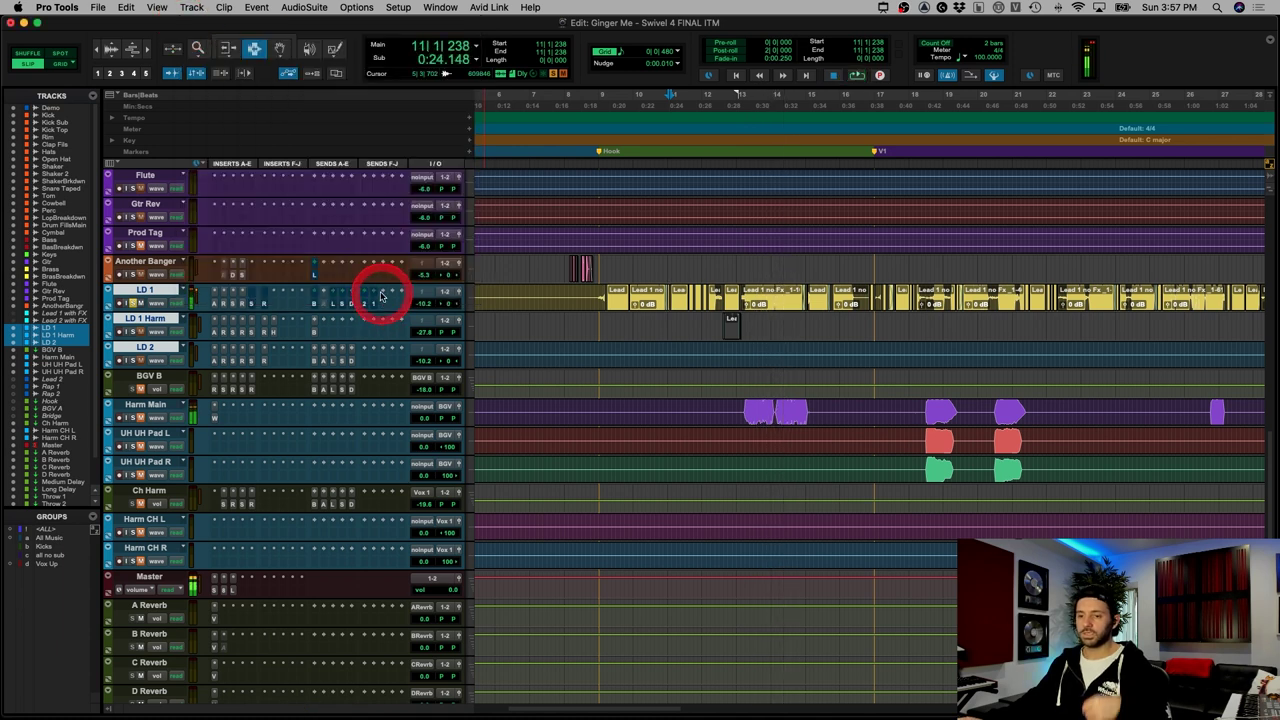
Step: Open LD 1's SPL Vitalizer MK2-T and compare its effect on the Hook vocal by toggling bypass during playback
{"action": "left_click", "coordinate": [258, 310]}
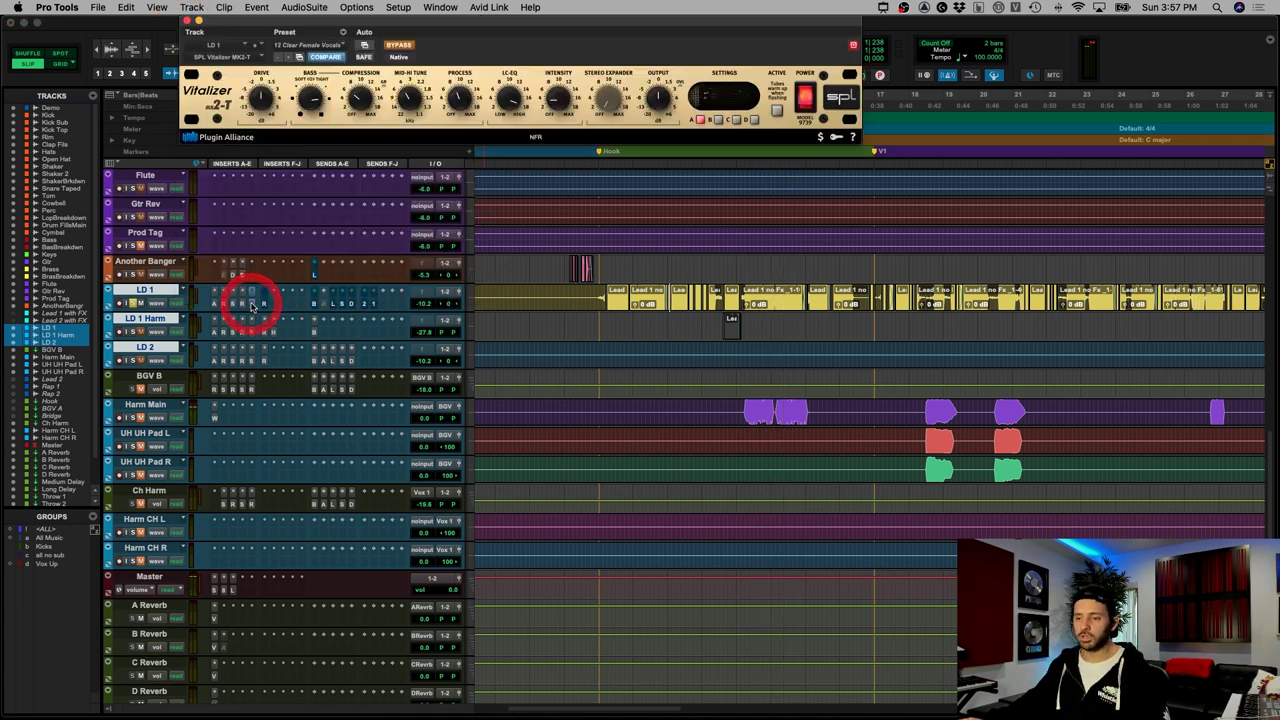
{"action": "left_click", "coordinate": [663, 328]}
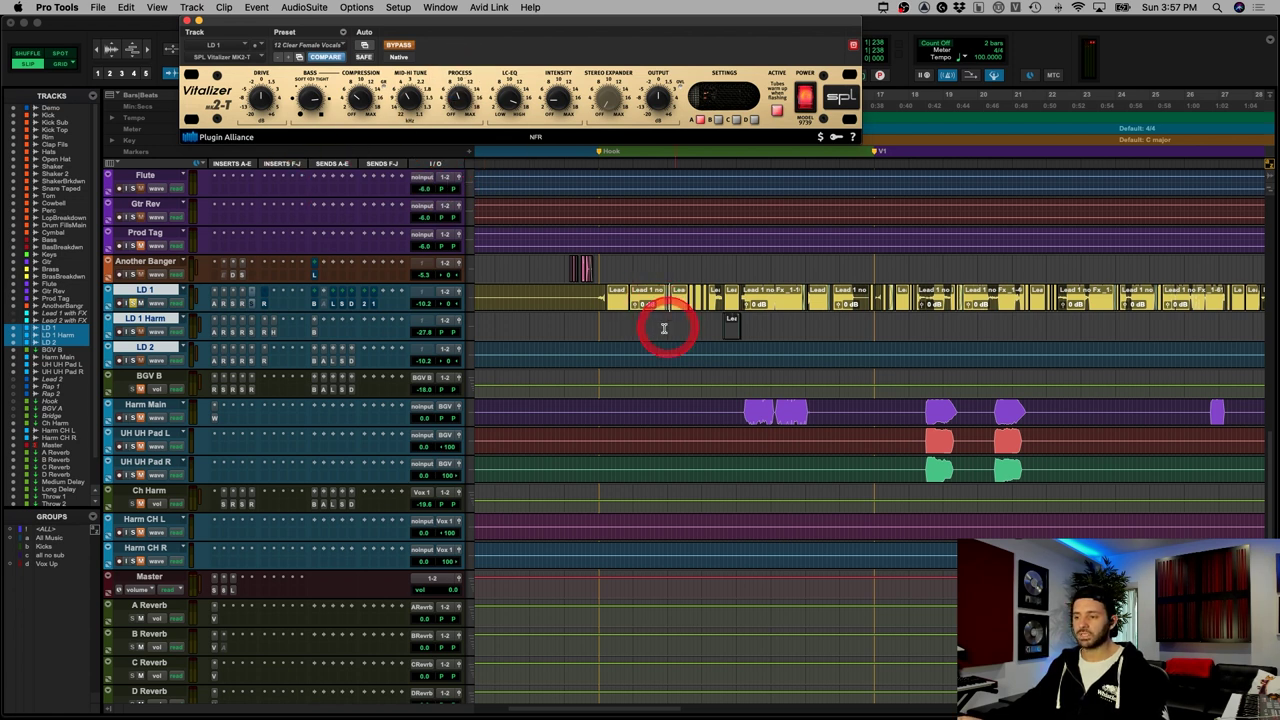
{"action": "key", "text": "space"}
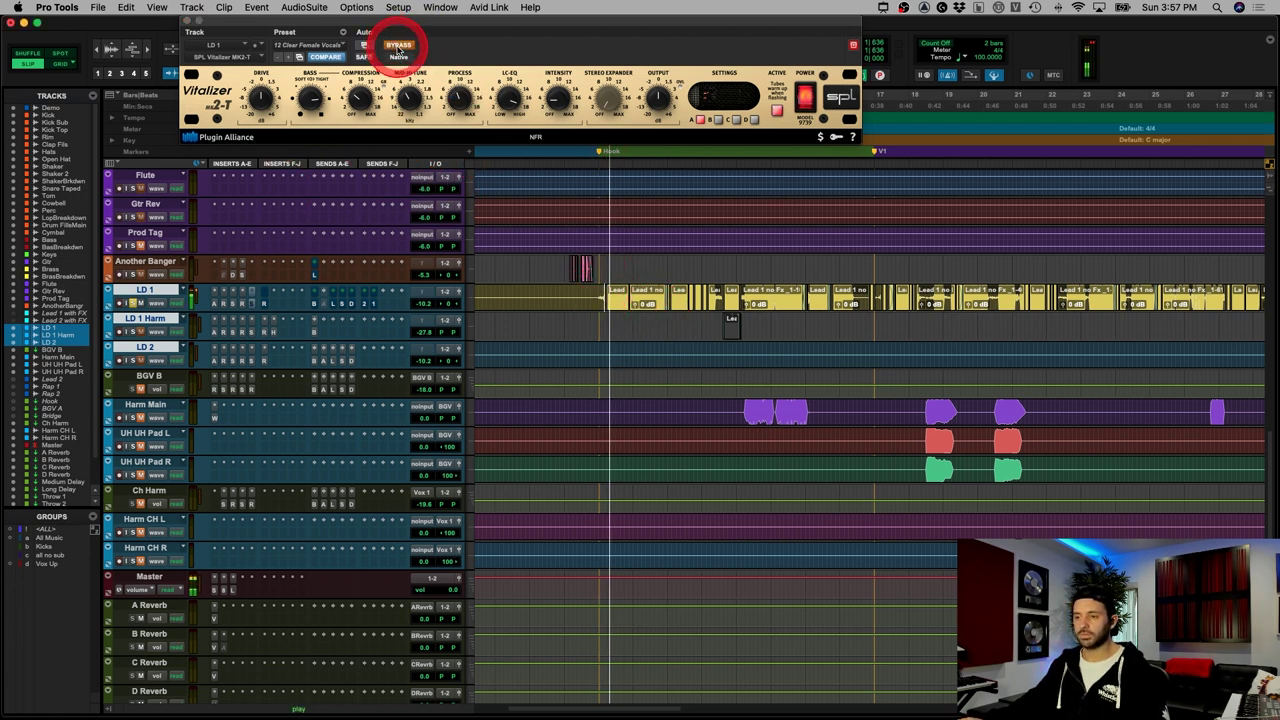
{"action": "left_click", "coordinate": [398, 45]}
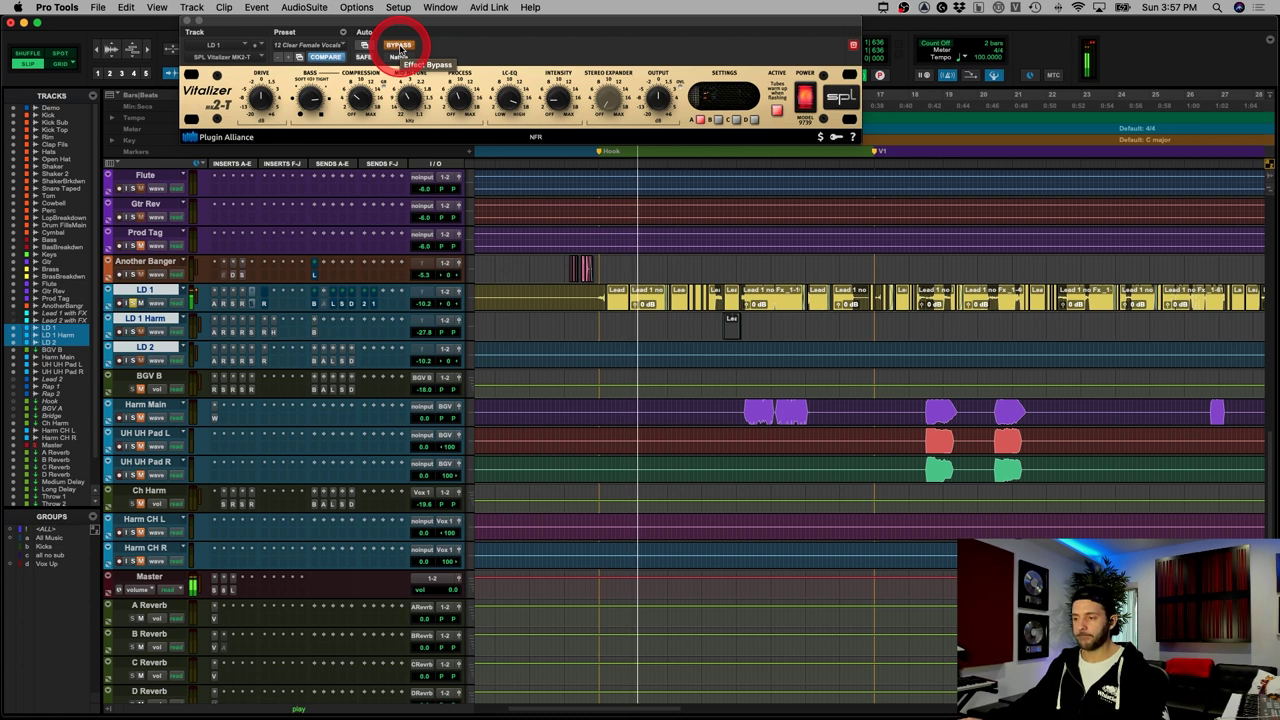
{"action": "left_click", "coordinate": [399, 46]}
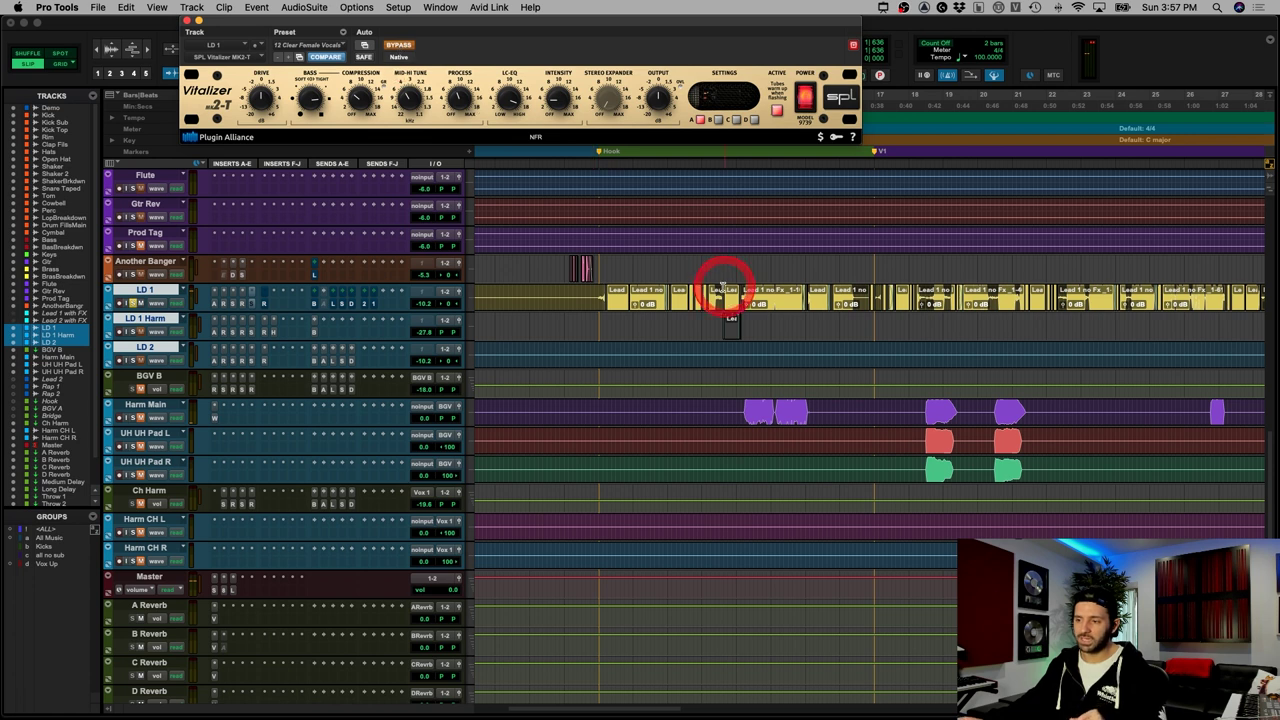
Step: Replay LD 1 from the Hook's start, select its clips around bars 11 to 13 and take the Vitalizer out of bypass
{"action": "left_click_drag", "start_coordinate": [669, 296], "coordinate": [731, 296]}
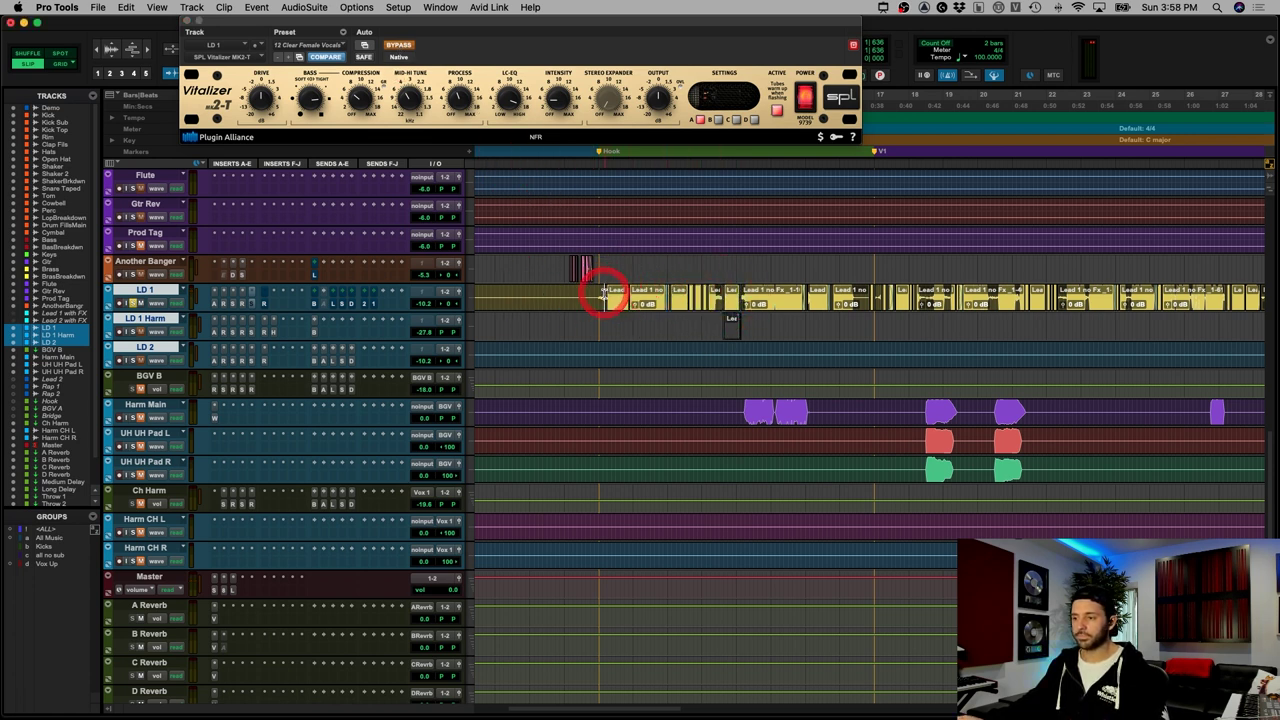
{"action": "left_click", "coordinate": [604, 294]}
{"action": "left_click_drag", "start_coordinate": [668, 294], "coordinate": [738, 267]}
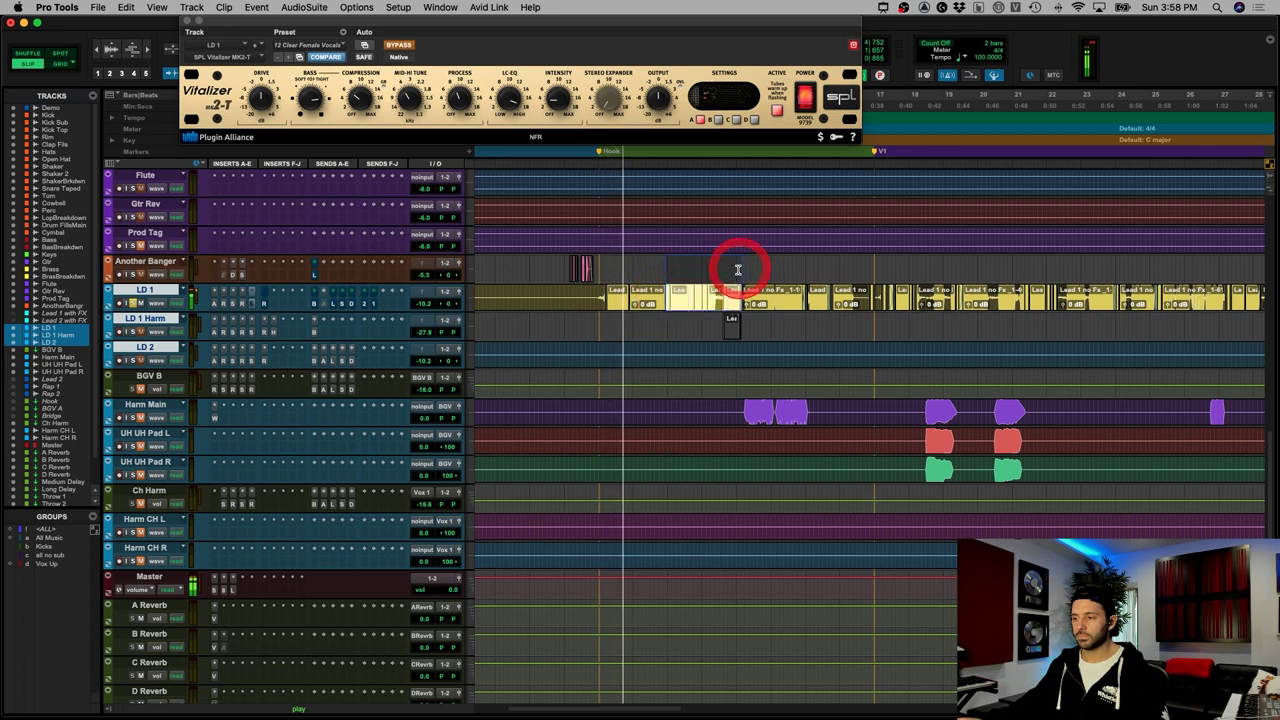
{"action": "left_click", "coordinate": [398, 45]}
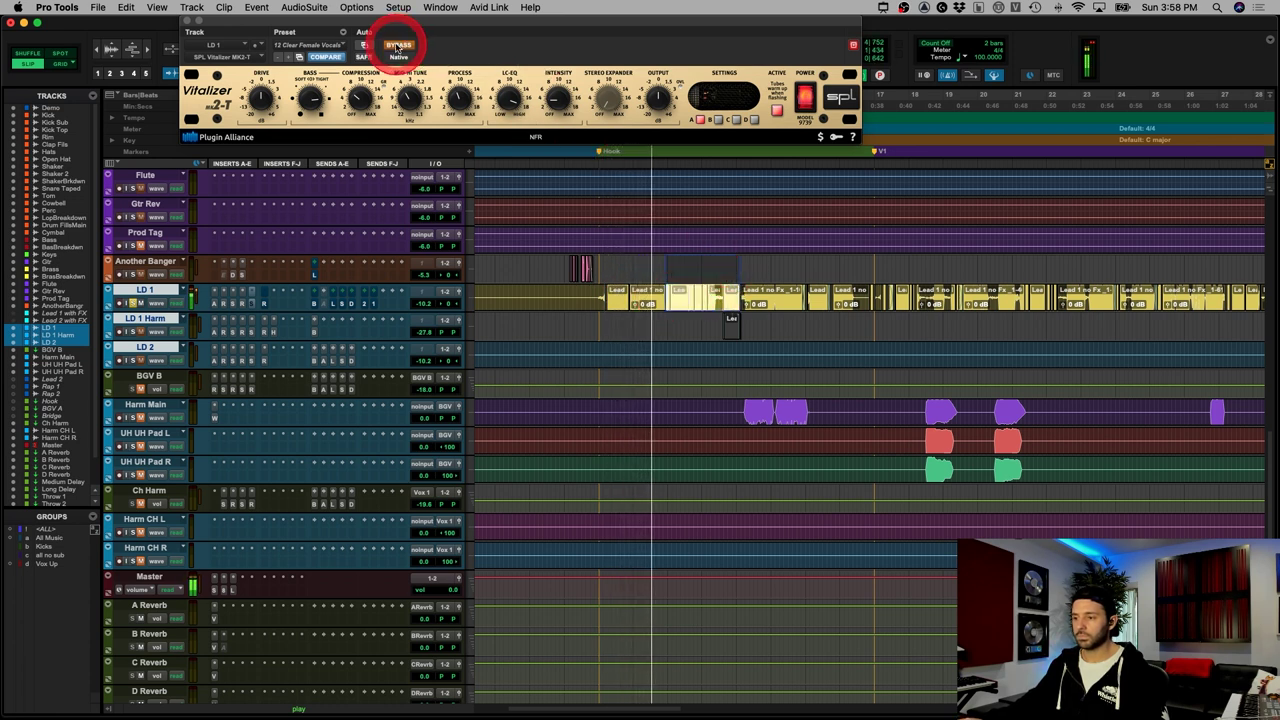
{"action": "left_click", "coordinate": [398, 45]}
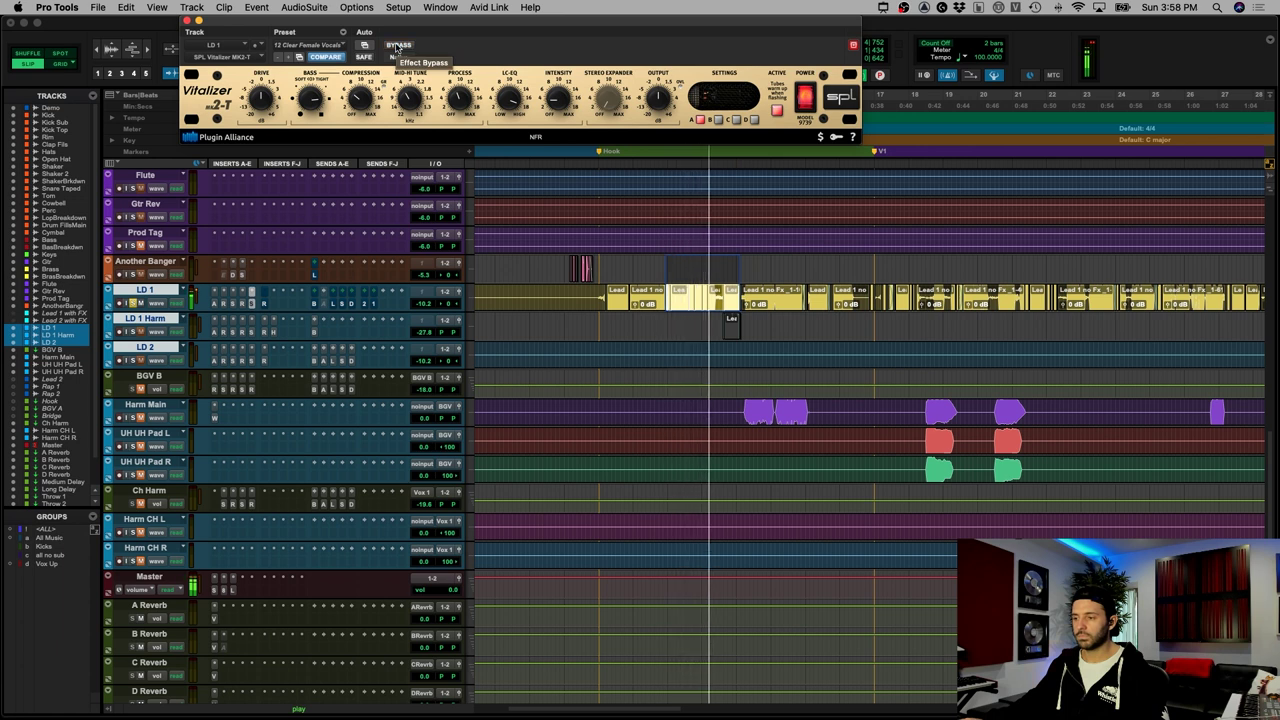
{"action": "left_click", "coordinate": [443, 114]}
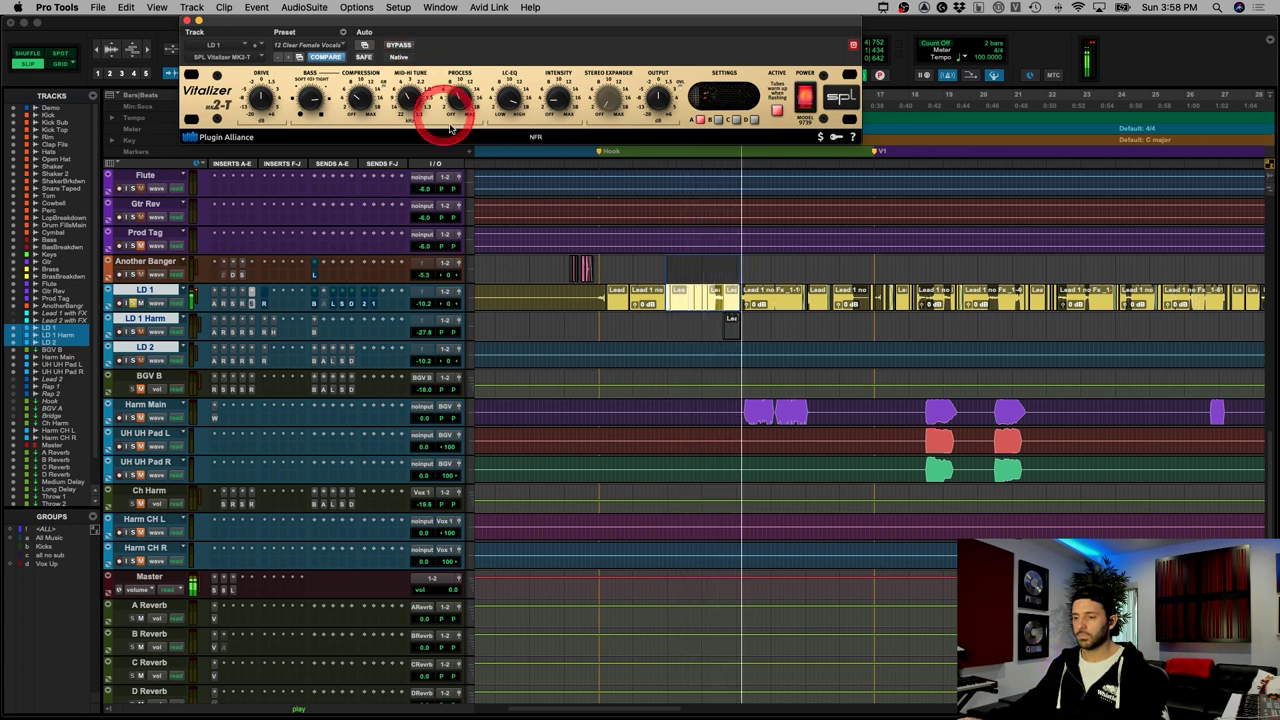
{"action": "left_click", "coordinate": [537, 256]}
{"action": "left_click", "coordinate": [709, 270]}
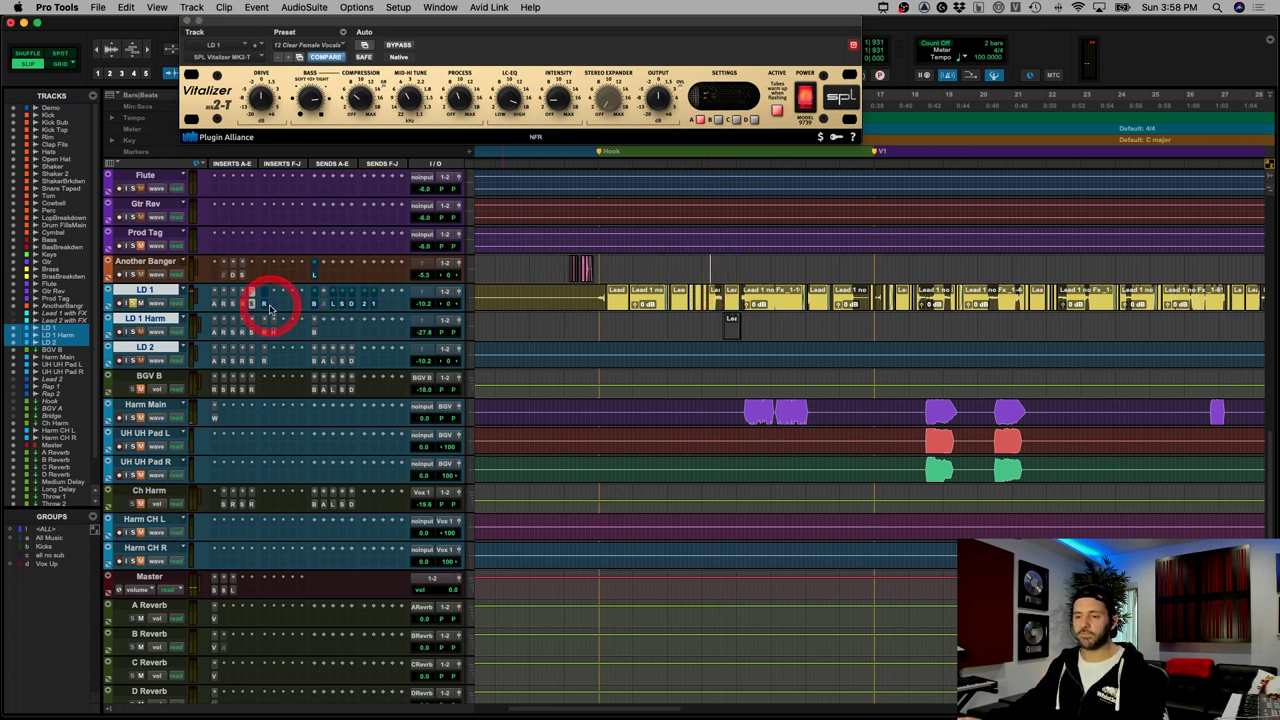
Step: Open LD 1's final RDeEsser, audition the vocal from 11|1|015, take it out of bypass and close the plug-in
{"action": "left_click", "coordinate": [264, 305]}
{"action": "left_click", "coordinate": [620, 310]}
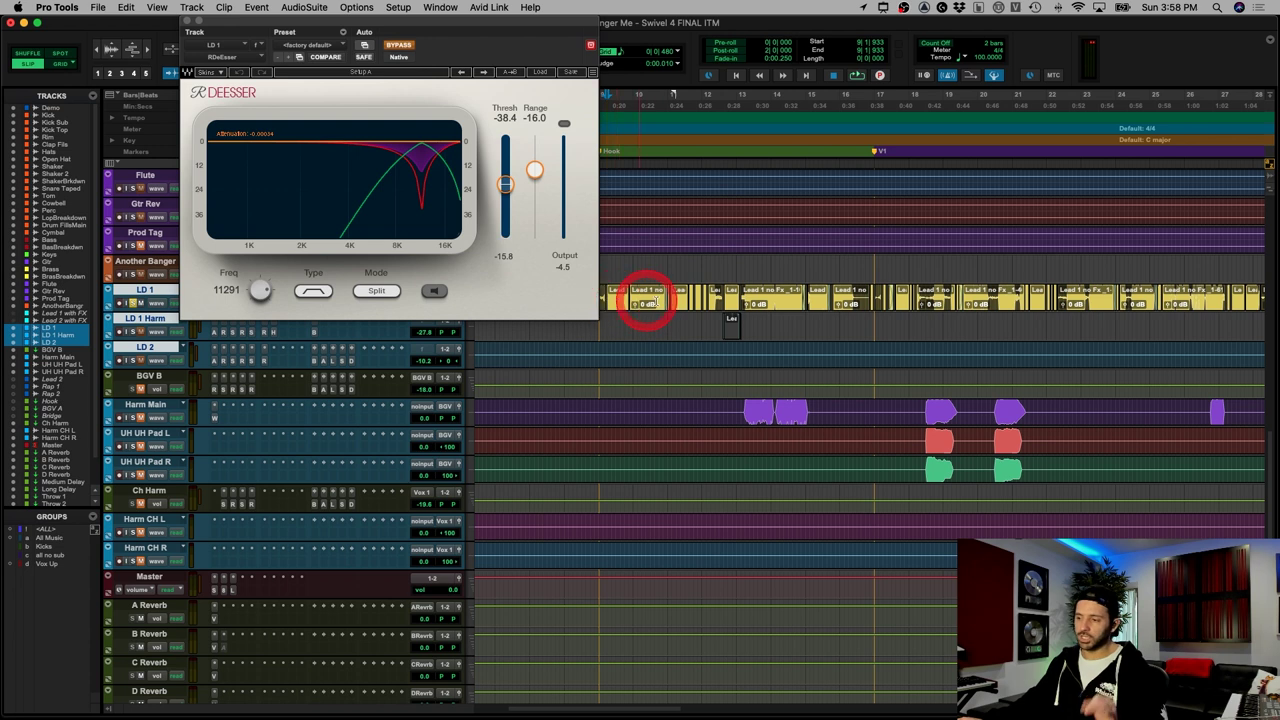
{"action": "left_click", "coordinate": [529, 214]}
{"action": "key", "text": "space"}
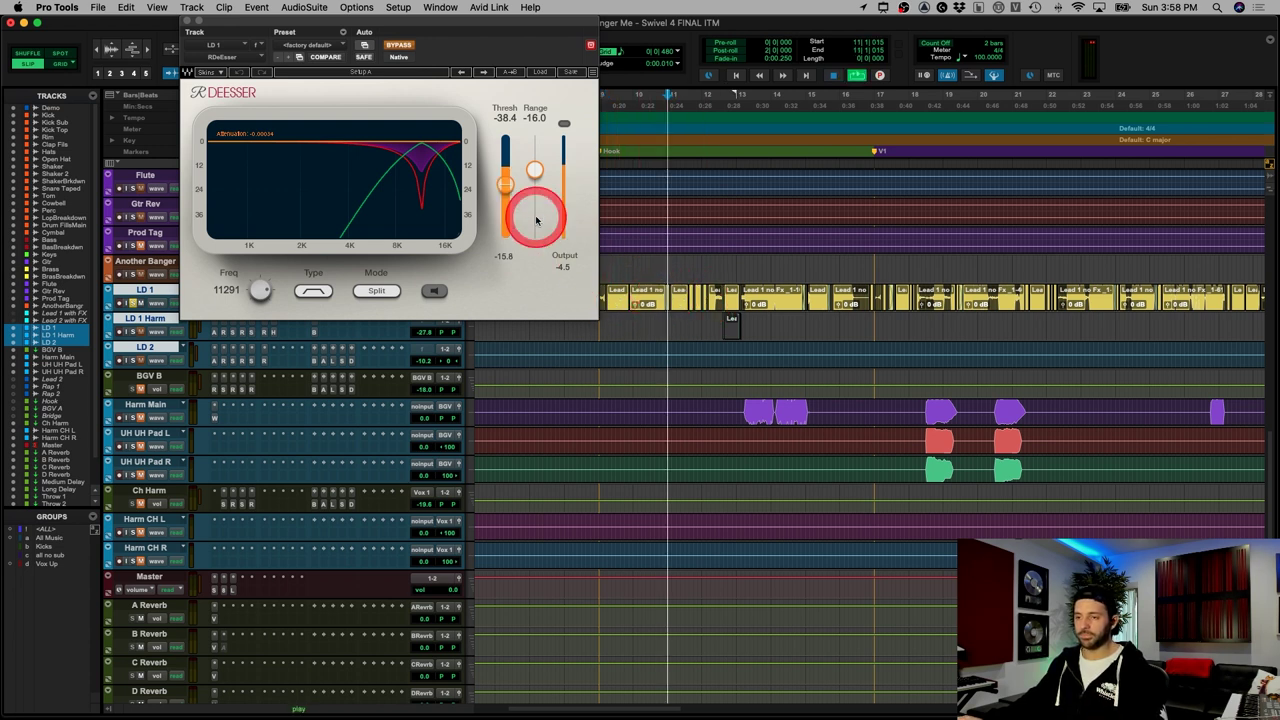
{"action": "left_click", "coordinate": [400, 45]}
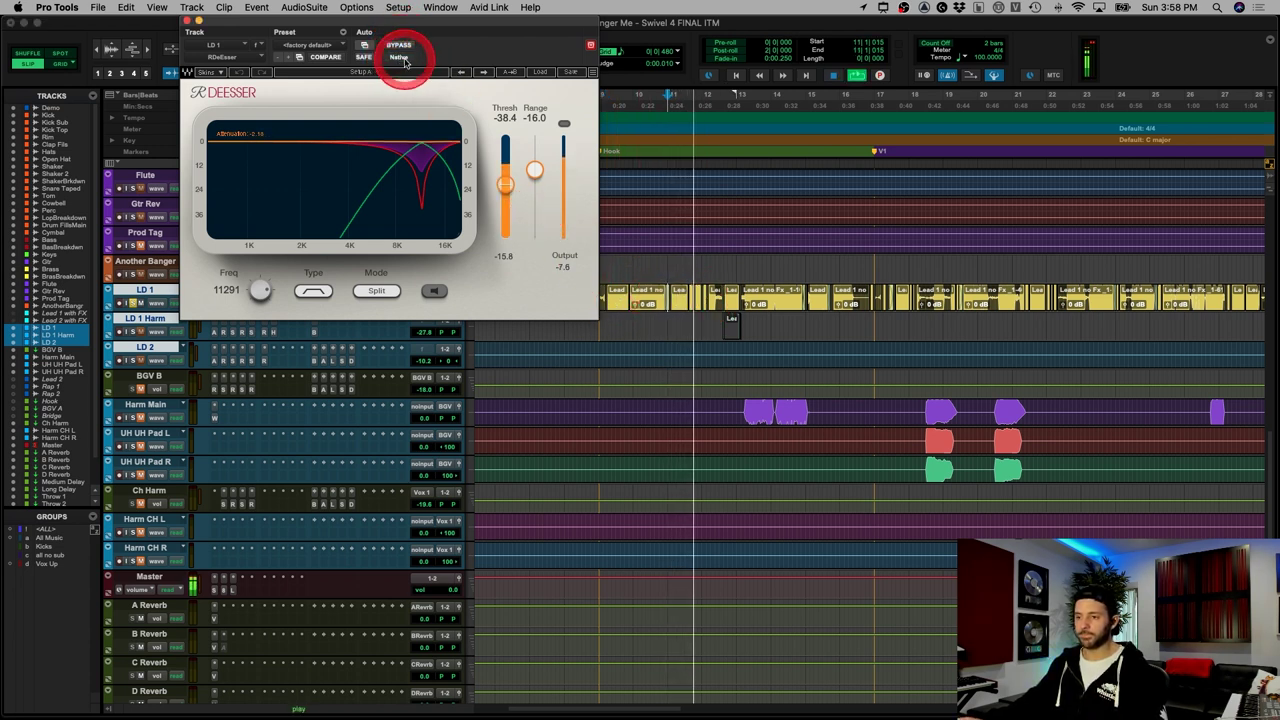
{"action": "left_click", "coordinate": [190, 21]}
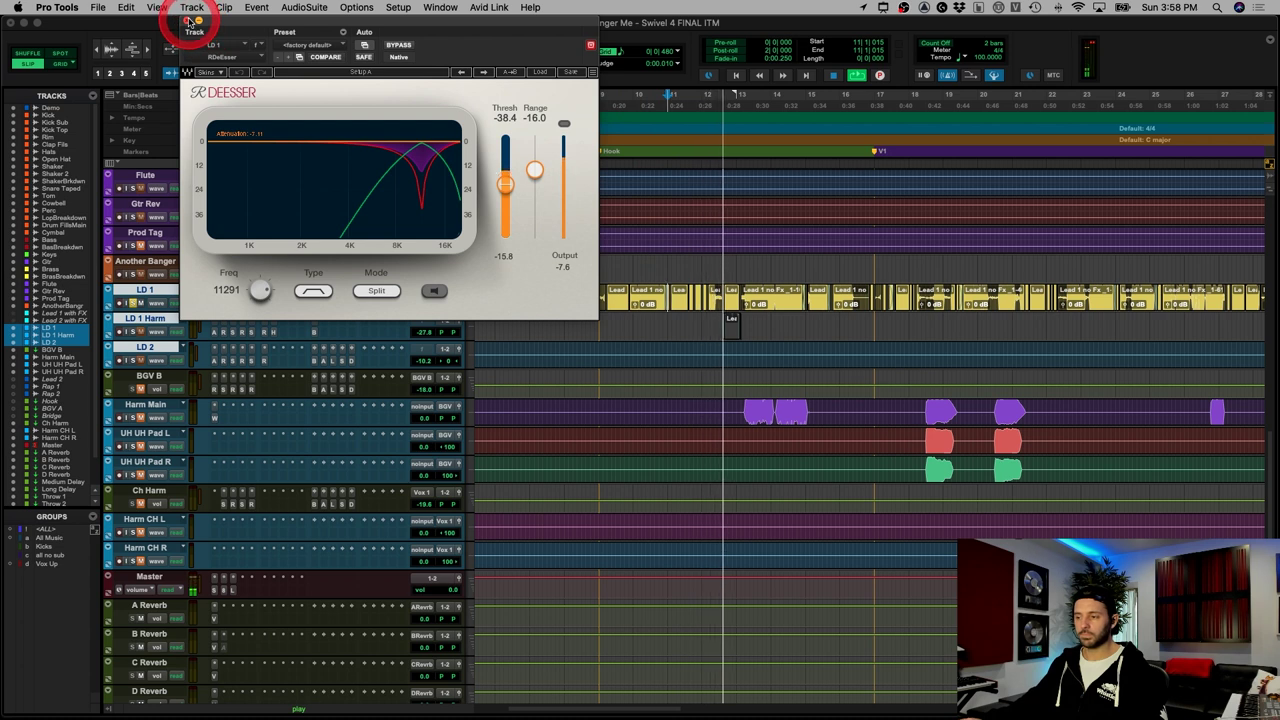
{"action": "left_click", "coordinate": [187, 21]}
{"action": "key", "text": "space"}
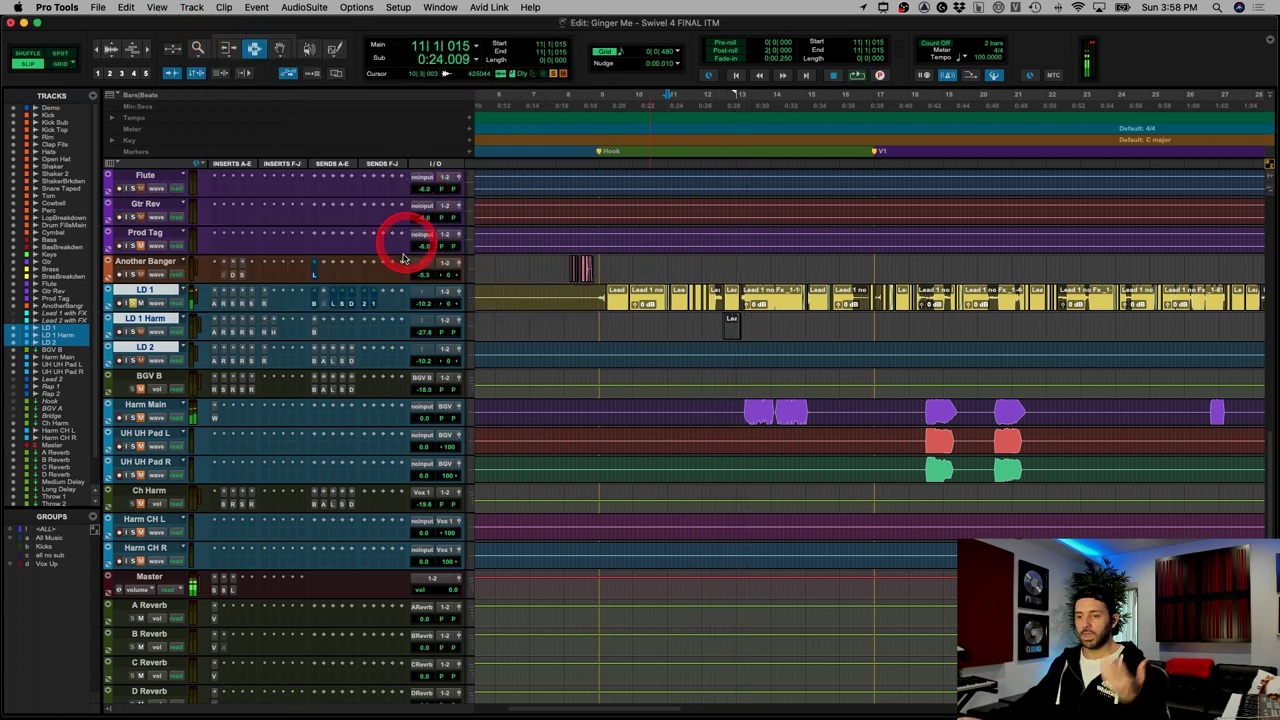
Step: Open LD 1's B Reverb send, unmute it, show the track's send automation lanes and close the send
{"action": "left_click", "coordinate": [652, 298]}
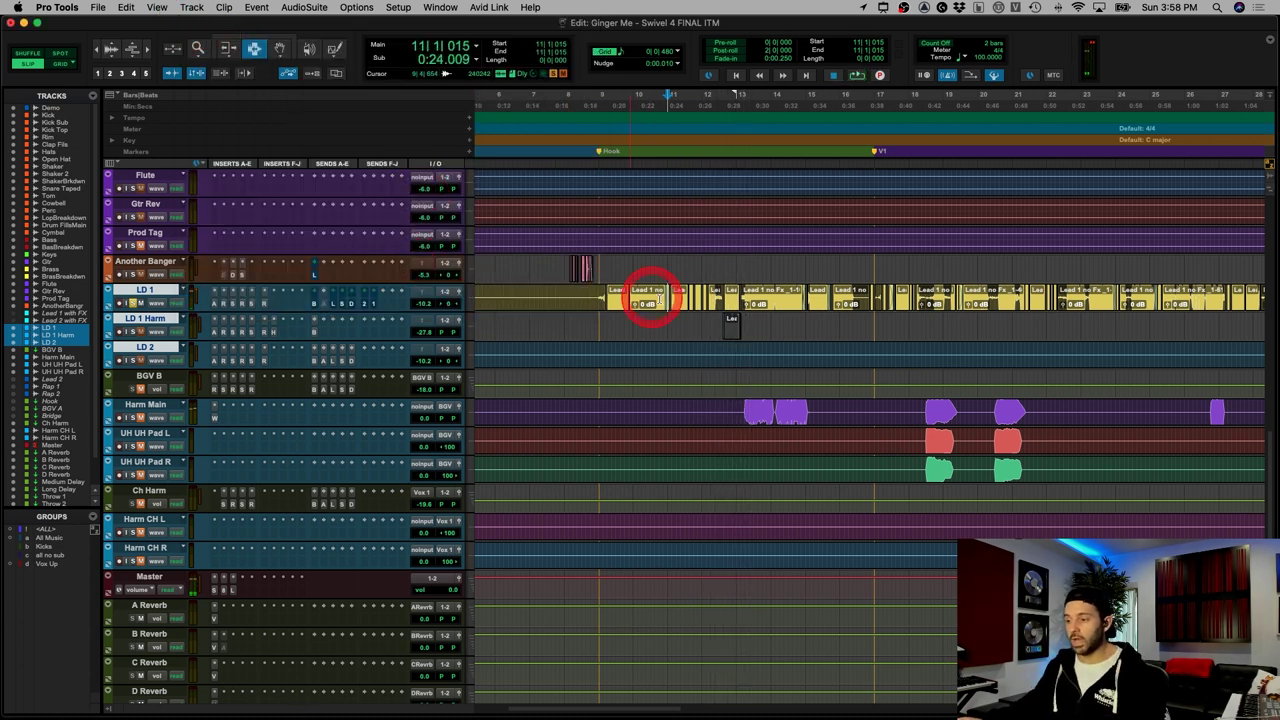
{"action": "left_click", "coordinate": [315, 304]}
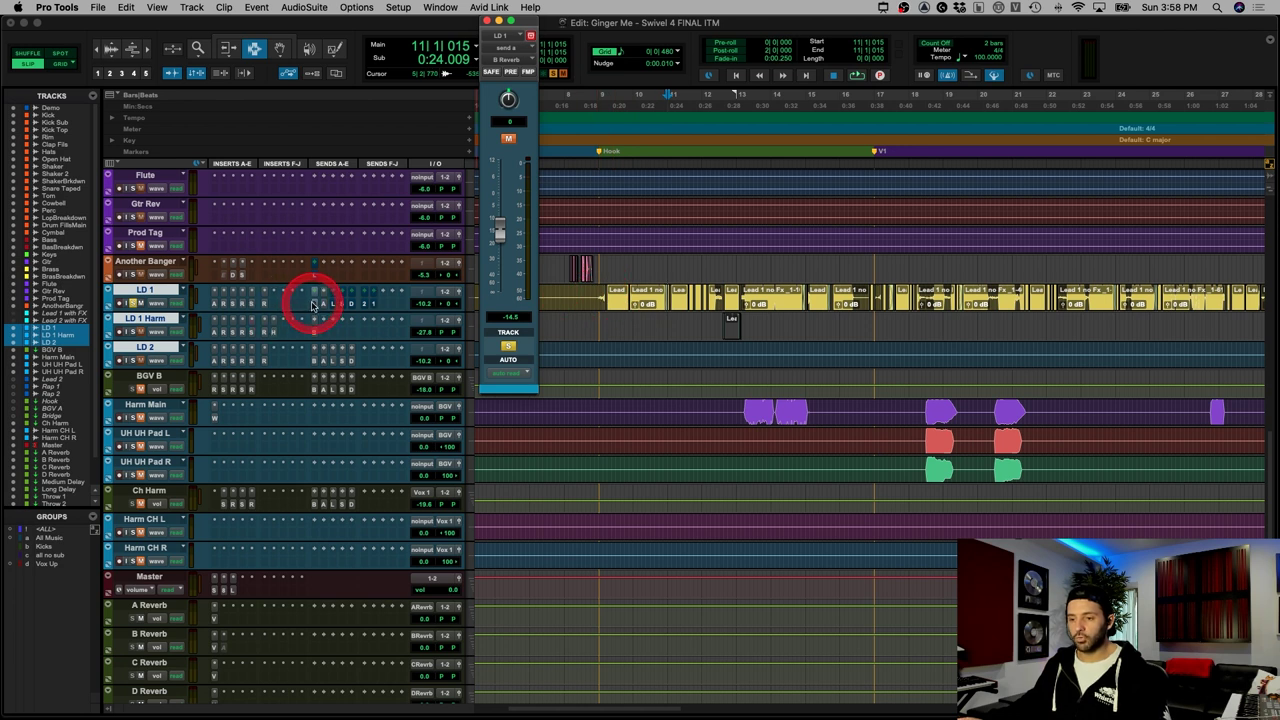
{"action": "left_click", "coordinate": [107, 303]}
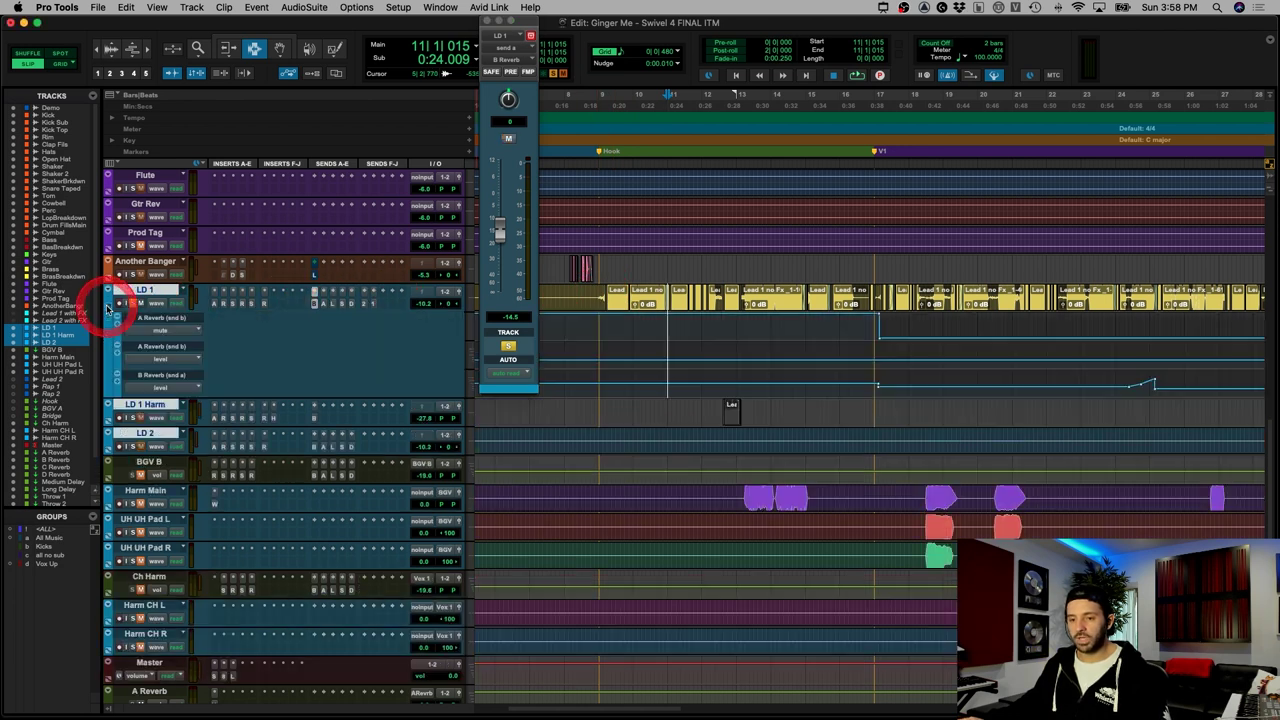
{"action": "left_click", "coordinate": [718, 331]}
{"action": "key", "text": "r"}
{"action": "key", "text": "r"}
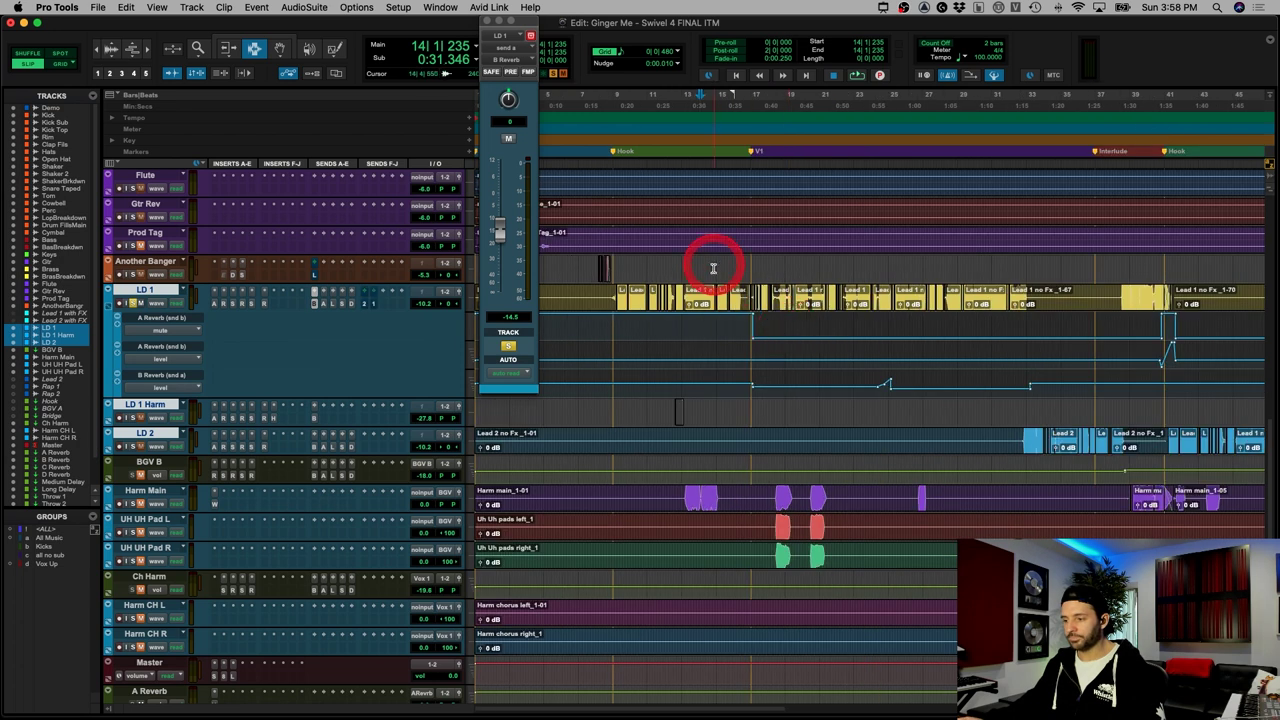
{"action": "left_click", "coordinate": [487, 22]}
Step: Set the edit cursor at 9|3|945 in the Hook, then open LD 1's A Reverb send, look it over and close it
{"action": "left_click", "coordinate": [620, 329]}
{"action": "key", "text": "t"}
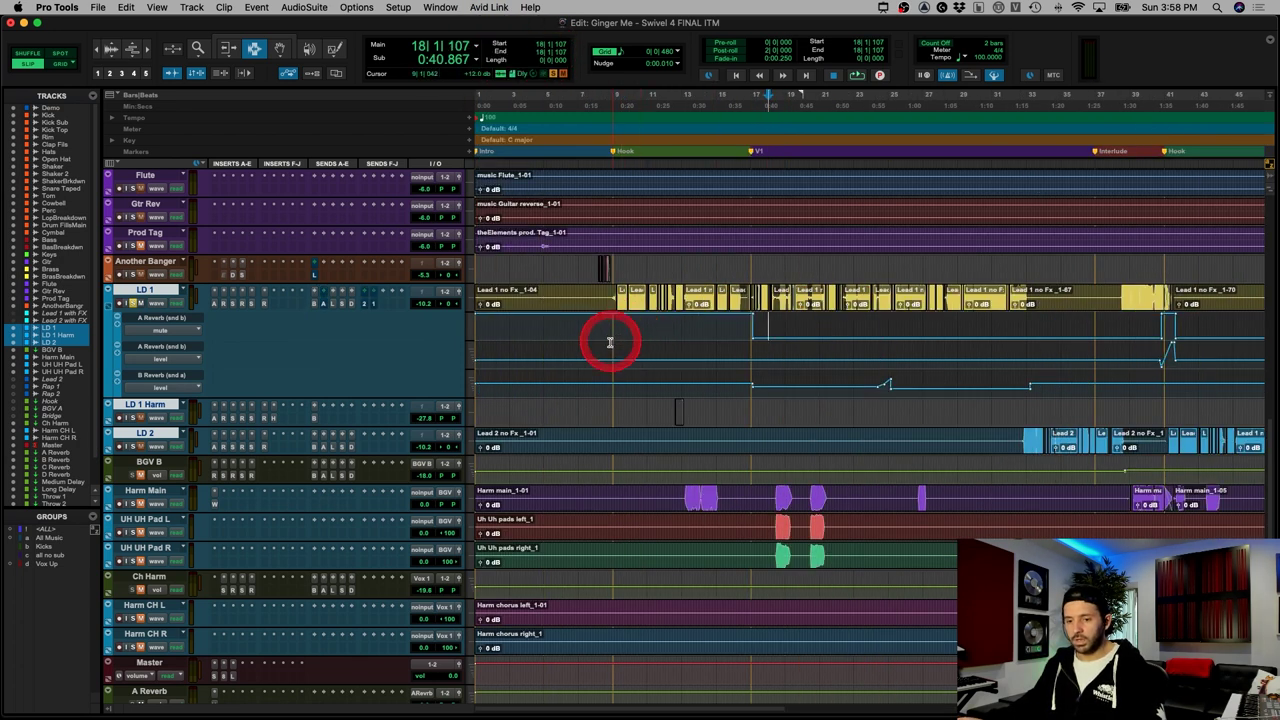
{"action": "left_click", "coordinate": [666, 323]}
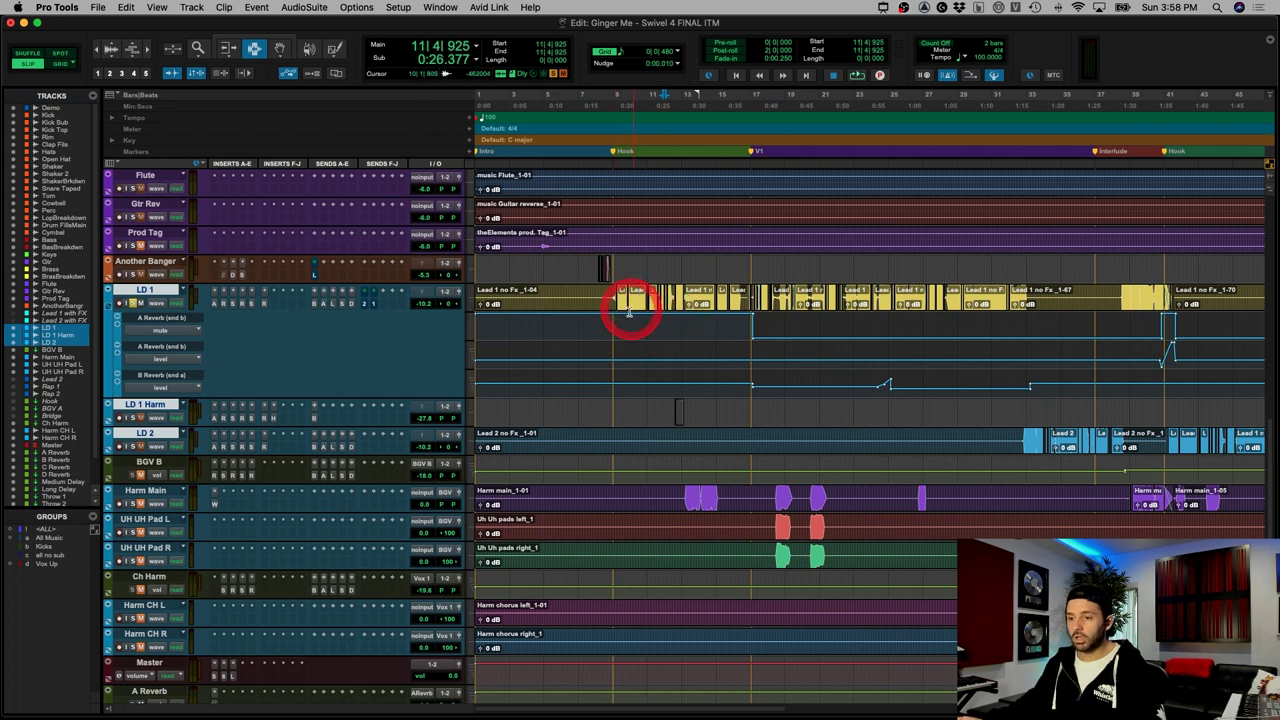
{"action": "left_click", "coordinate": [628, 314]}
{"action": "left_click", "coordinate": [349, 306]}
{"action": "left_click", "coordinate": [324, 305]}
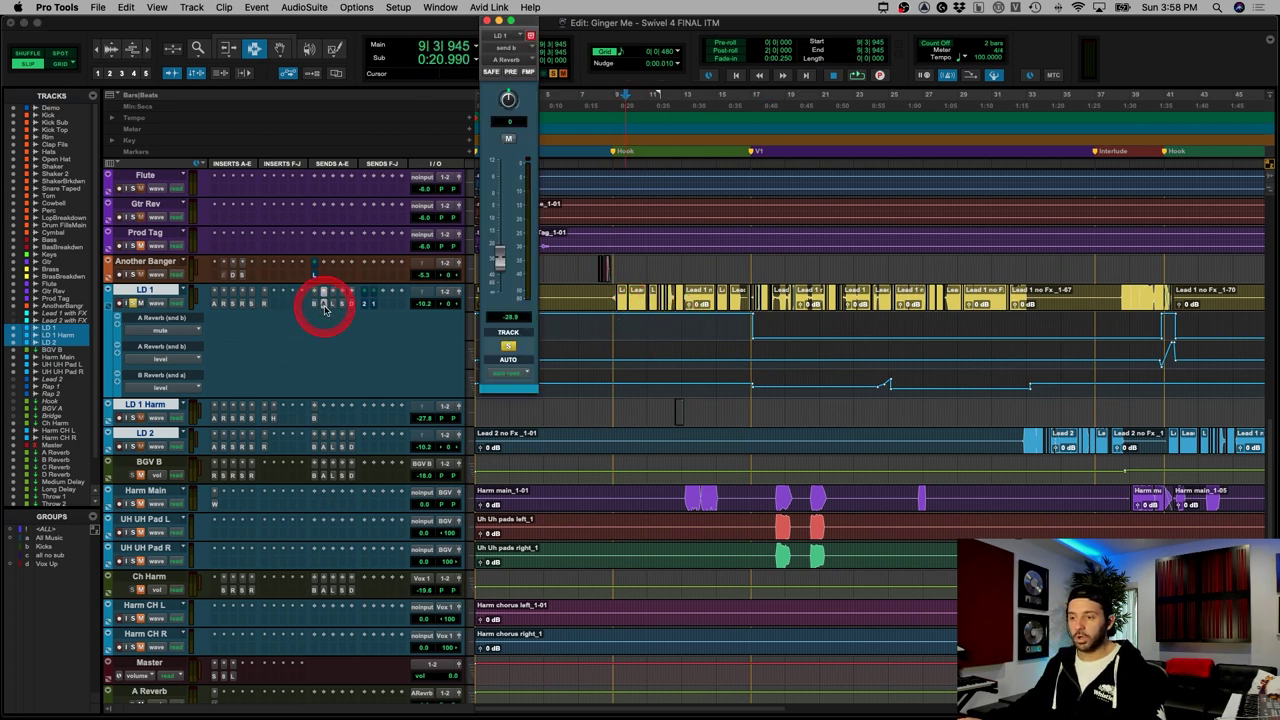
{"action": "left_click", "coordinate": [324, 306]}
{"action": "left_click", "coordinate": [324, 305]}
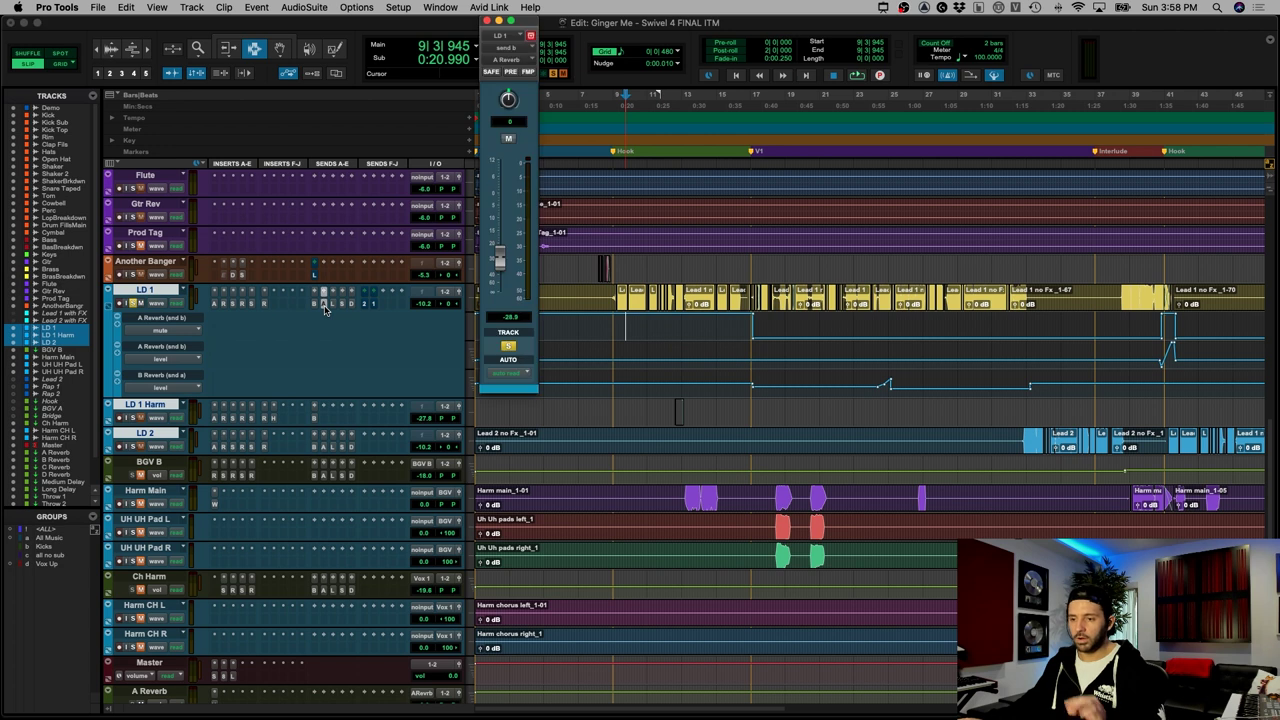
{"action": "left_click", "coordinate": [324, 305]}
Step: Inspect the ValhallaVintageVerb settings on the A Reverb track, close the plug-in and return to LD 1
{"action": "scroll", "coordinate": [324, 305], "scroll_direction": "down", "scroll_amount": 8}
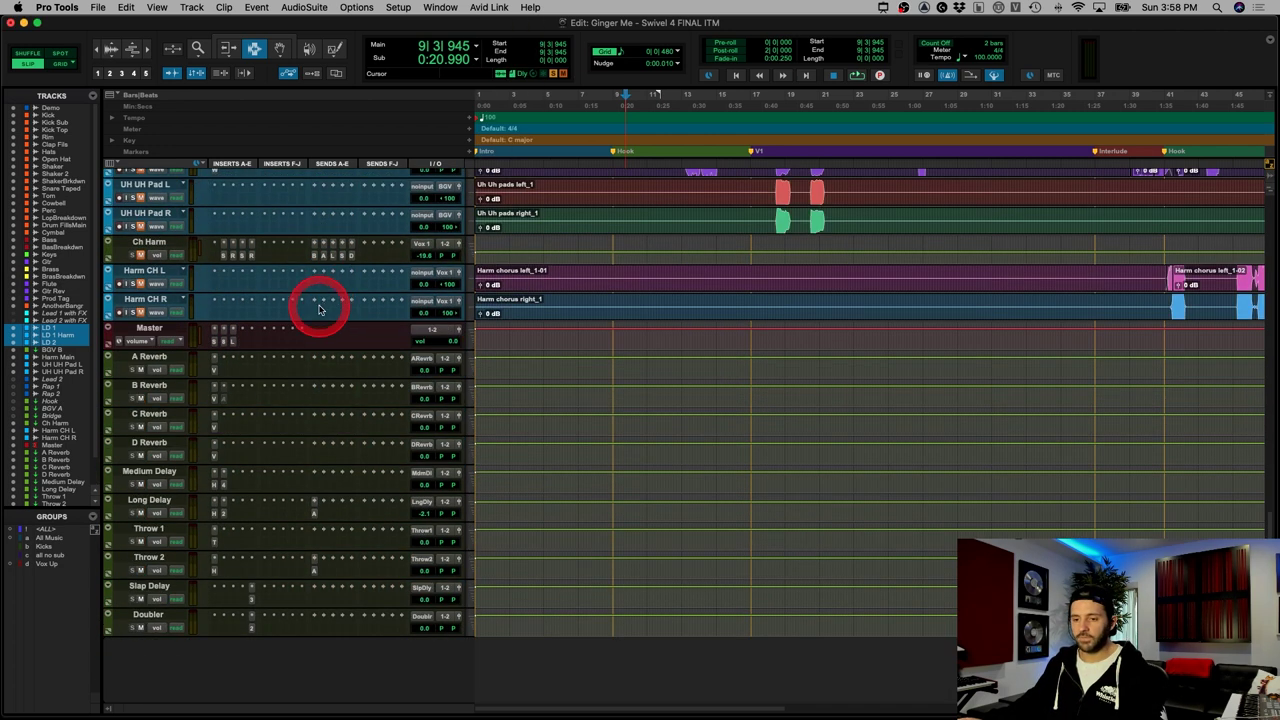
{"action": "left_click", "coordinate": [220, 372]}
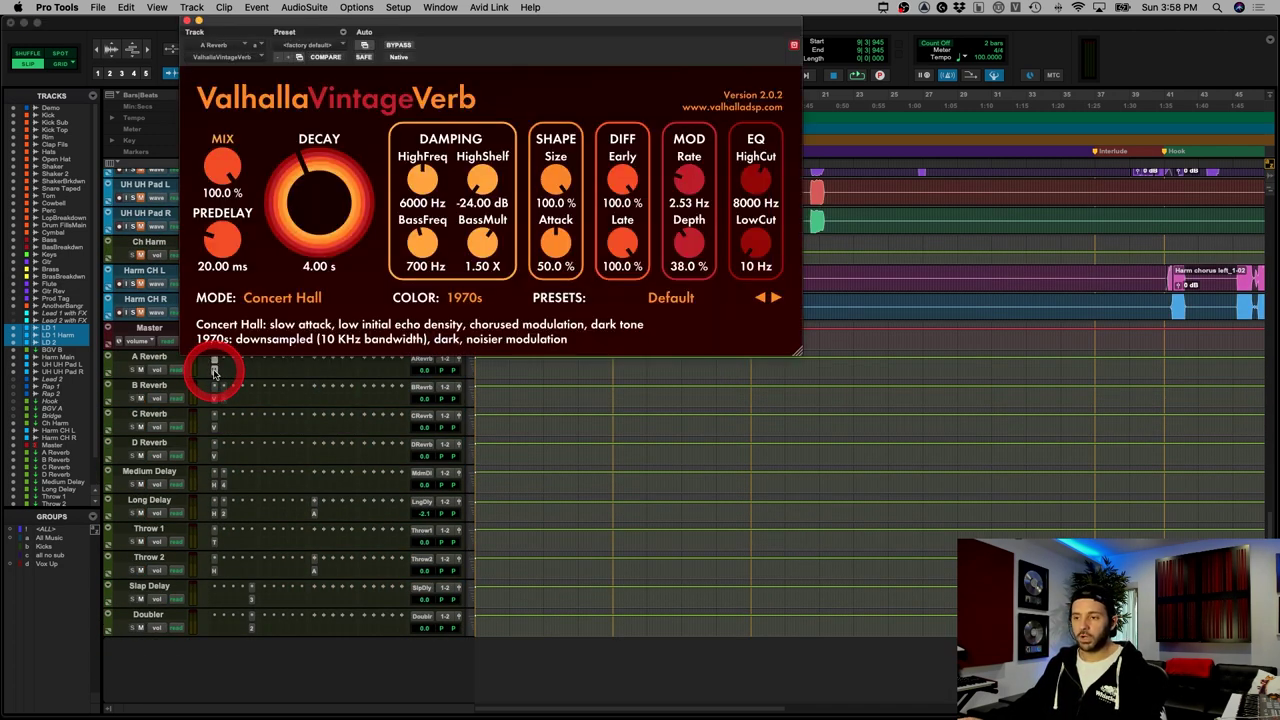
{"action": "left_click", "coordinate": [215, 372]}
{"action": "scroll", "coordinate": [657, 334], "scroll_direction": "up", "scroll_amount": 10}
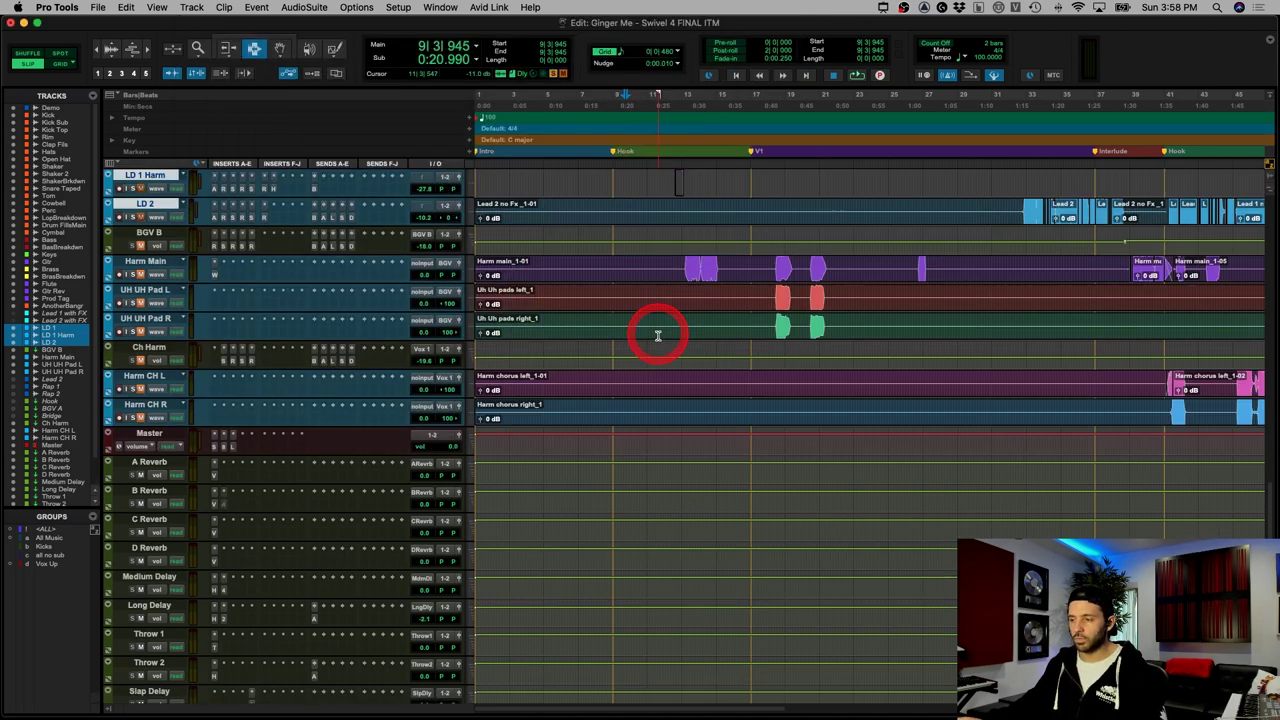
{"action": "scroll", "coordinate": [672, 458], "scroll_direction": "down", "scroll_amount": 5}
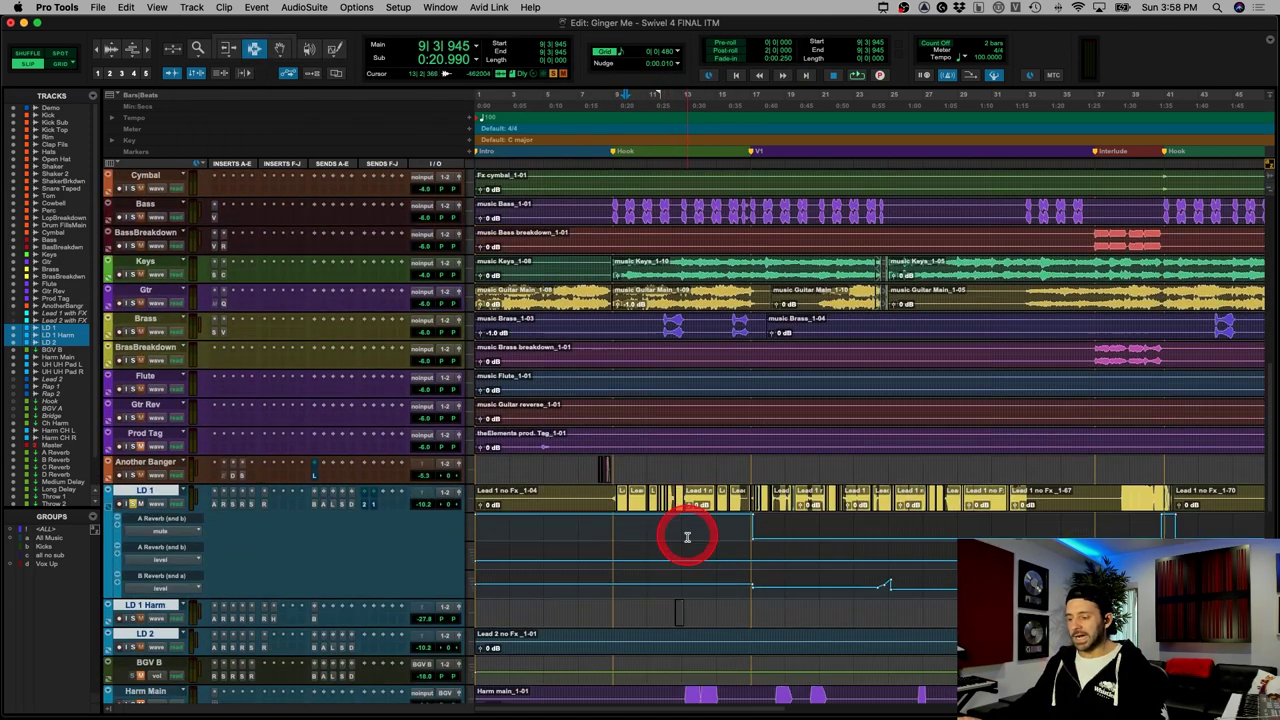
Step: Select LD 1's A Reverb mute automation across V1 from bar 17 to 26 and examine the automation at the second Hook
{"action": "left_click_drag", "start_coordinate": [751, 492], "coordinate": [905, 501]}
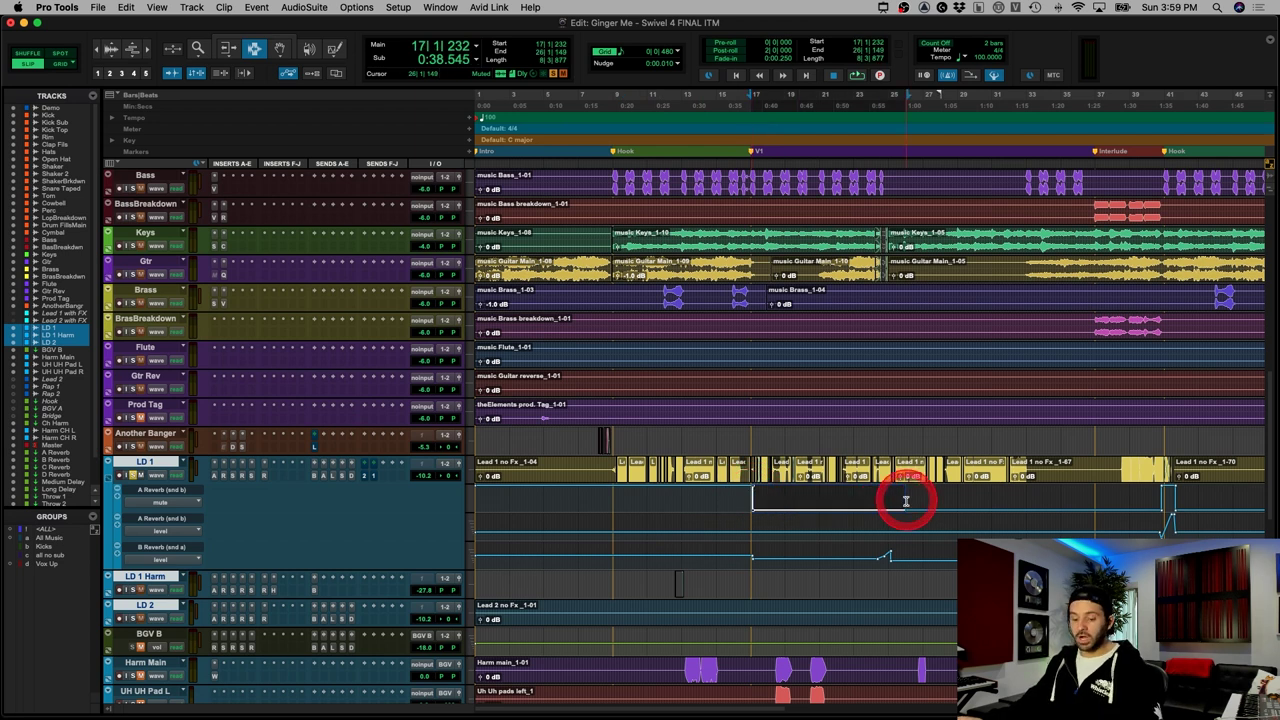
{"action": "key", "text": "r"}
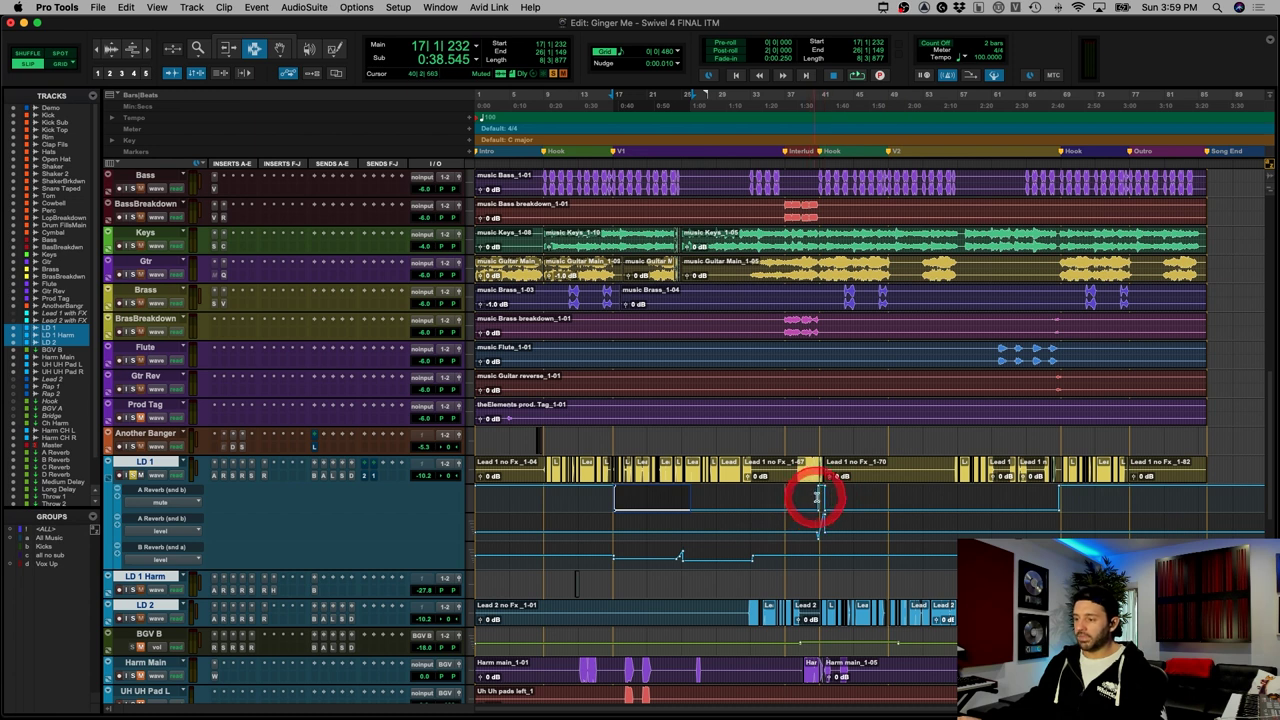
{"action": "left_click", "coordinate": [823, 499]}
{"action": "scroll", "coordinate": [826, 500], "scroll_direction": "right", "scroll_amount": 1}
{"action": "key", "text": "t"}
{"action": "key", "text": "t"}
{"action": "key", "text": "t"}
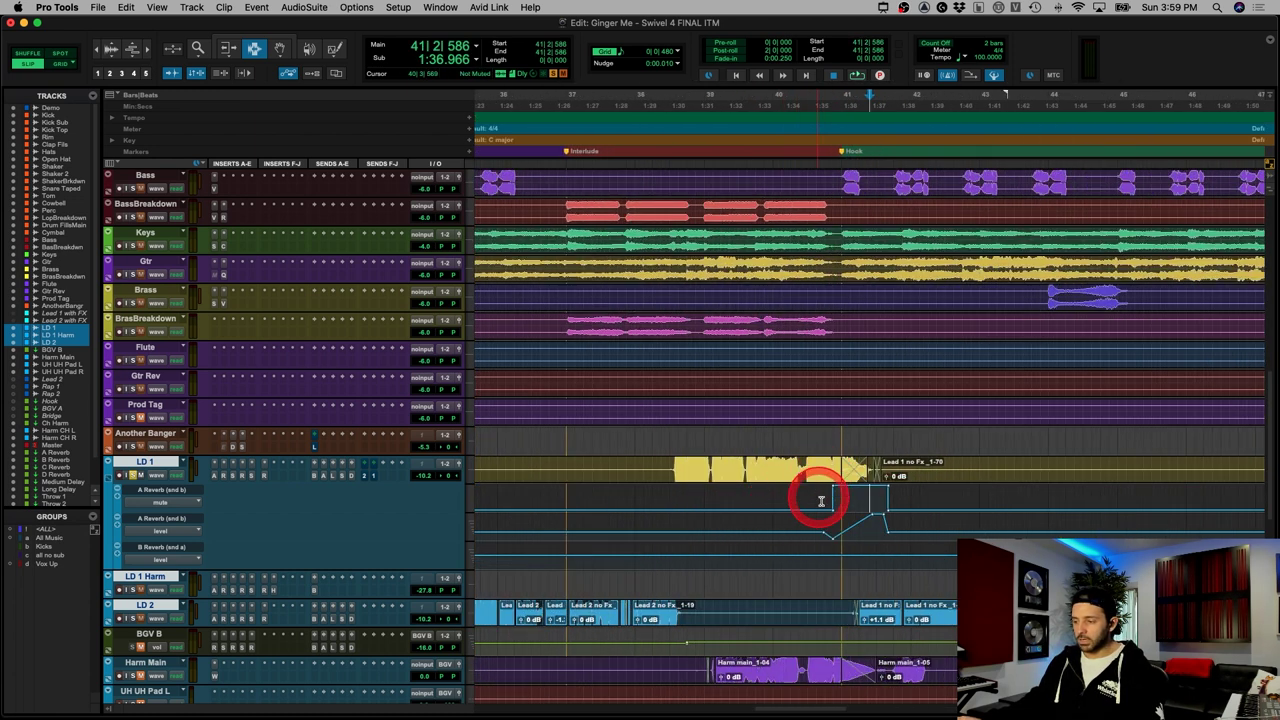
Step: Highlight LD 1's A Reverb automation from 40|3|754 to bar 42, then select the final Hook section from bar 69 to 77
{"action": "left_click_drag", "start_coordinate": [831, 497], "coordinate": [912, 450]}
{"action": "key", "text": "r"}
{"action": "key", "text": "r"}
{"action": "key", "text": "r"}
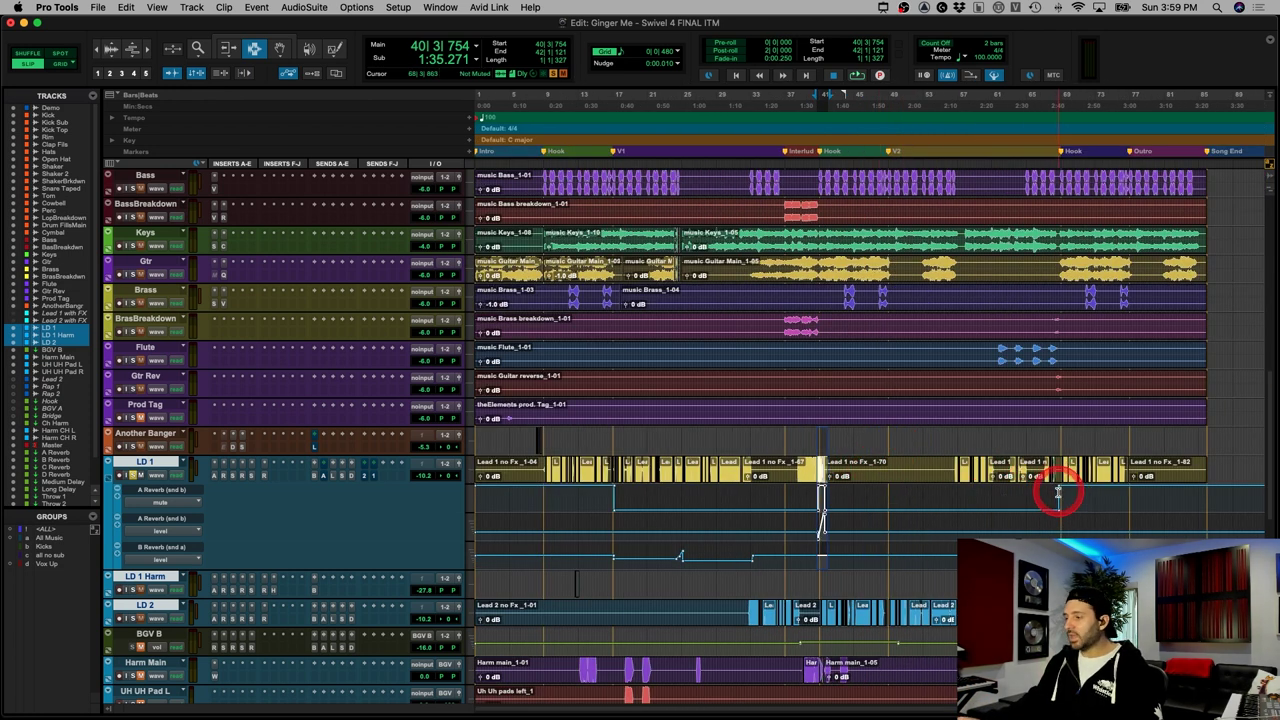
{"action": "left_click_drag", "start_coordinate": [1058, 492], "coordinate": [1130, 470]}
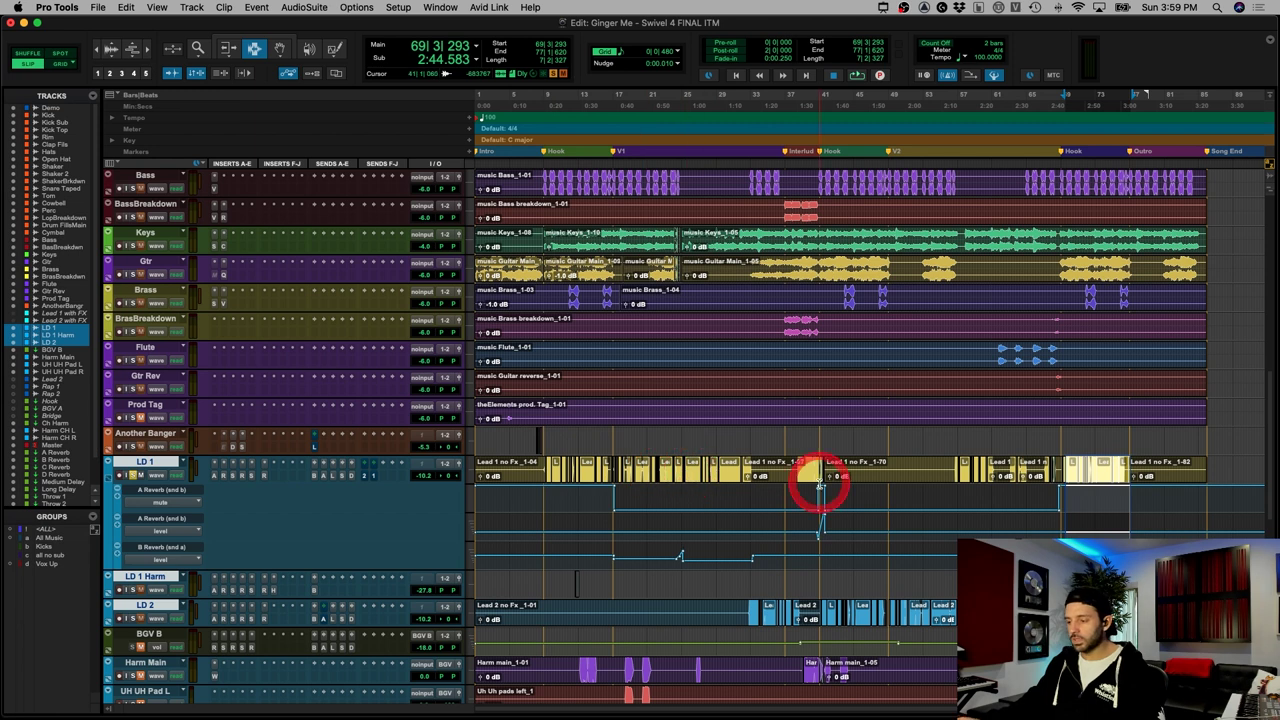
Step: Bring LD 1's clips at the start of V1 into close view and reduce the audio waveform display height
{"action": "left_click", "coordinate": [651, 472]}
{"action": "key", "text": "t"}
{"action": "key", "text": "t"}
{"action": "key", "text": "t"}
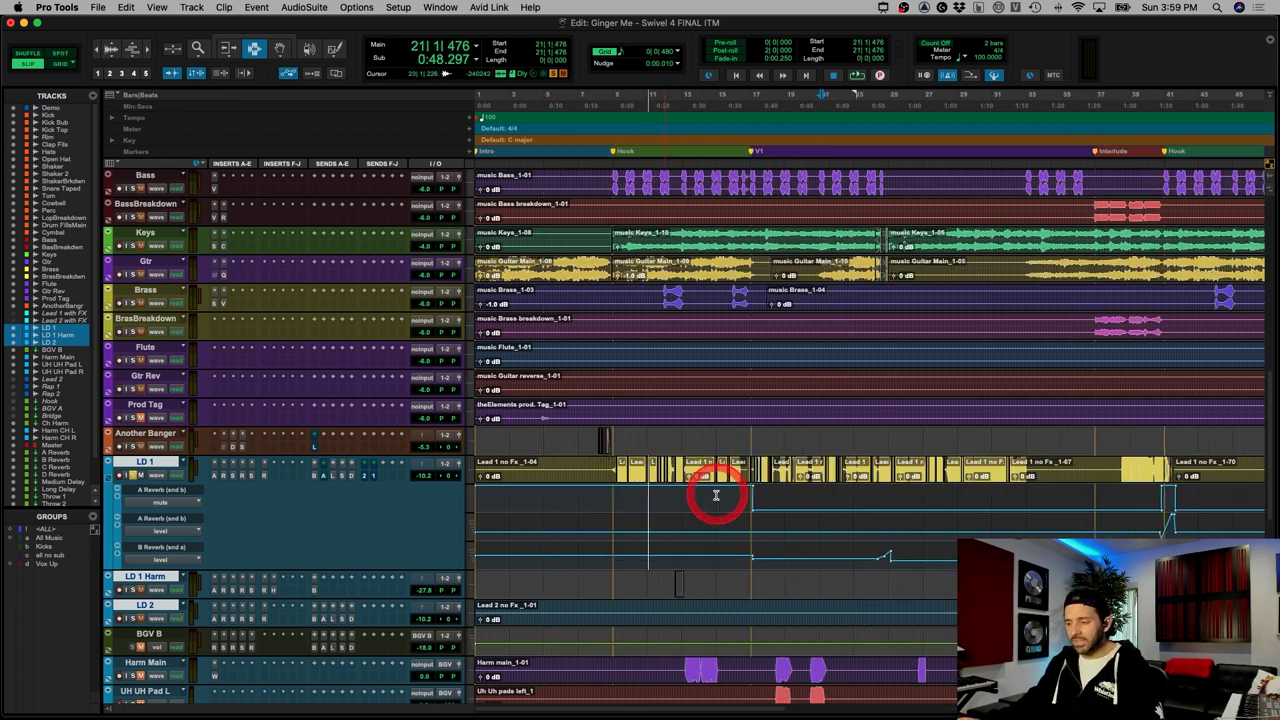
{"action": "left_click", "coordinate": [624, 471]}
{"action": "key", "text": "t"}
{"action": "key", "text": "t"}
{"action": "key", "text": "t"}
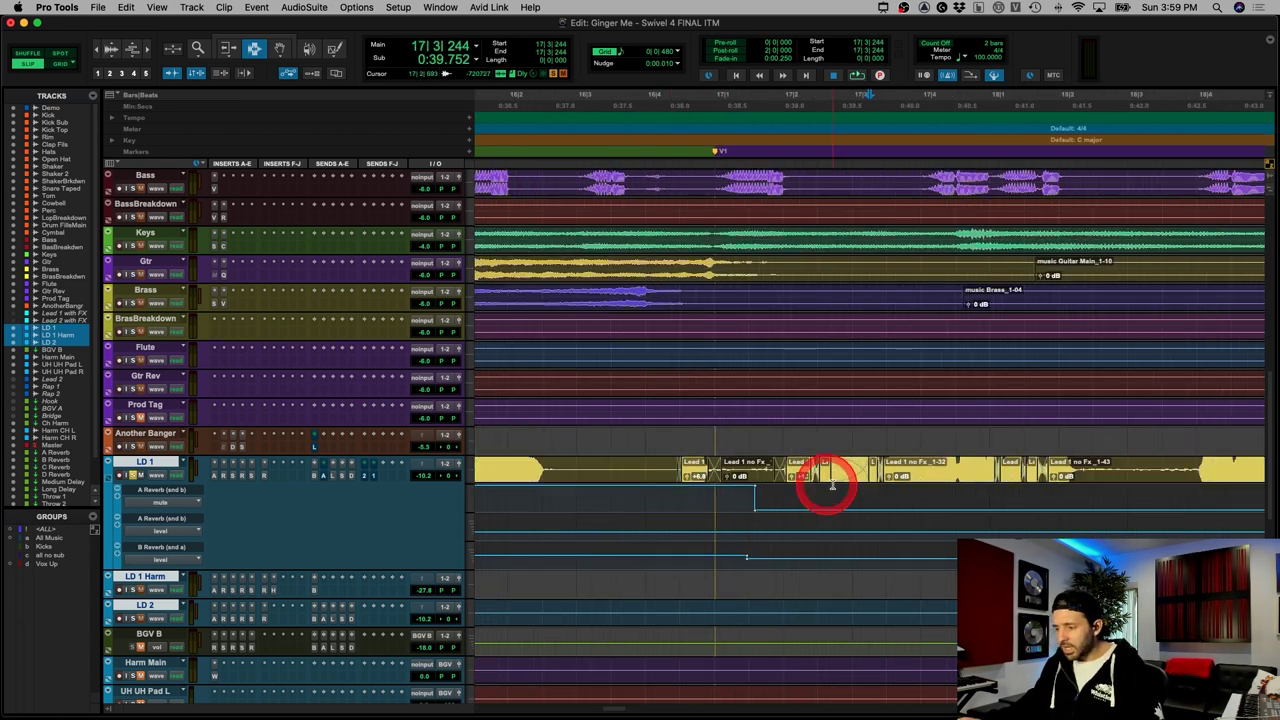
{"action": "scroll", "coordinate": [868, 476], "scroll_direction": "up", "scroll_amount": 1}
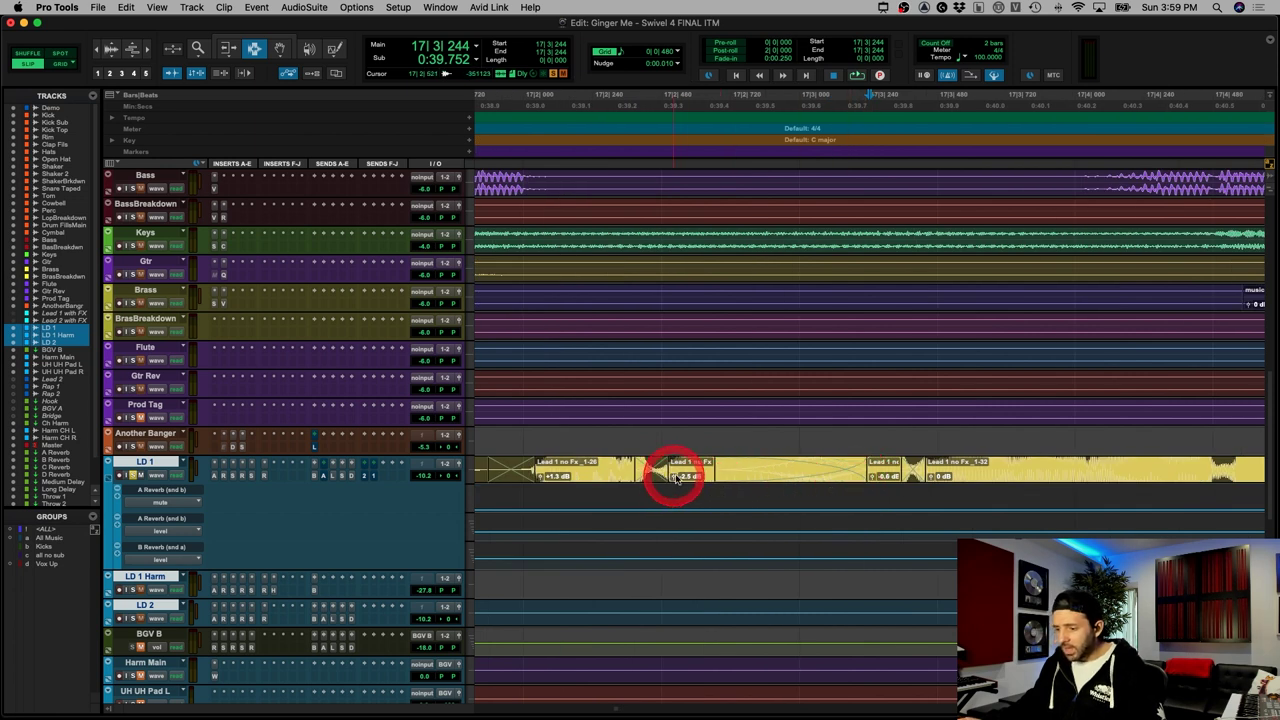
{"action": "left_click", "coordinate": [110, 50]}
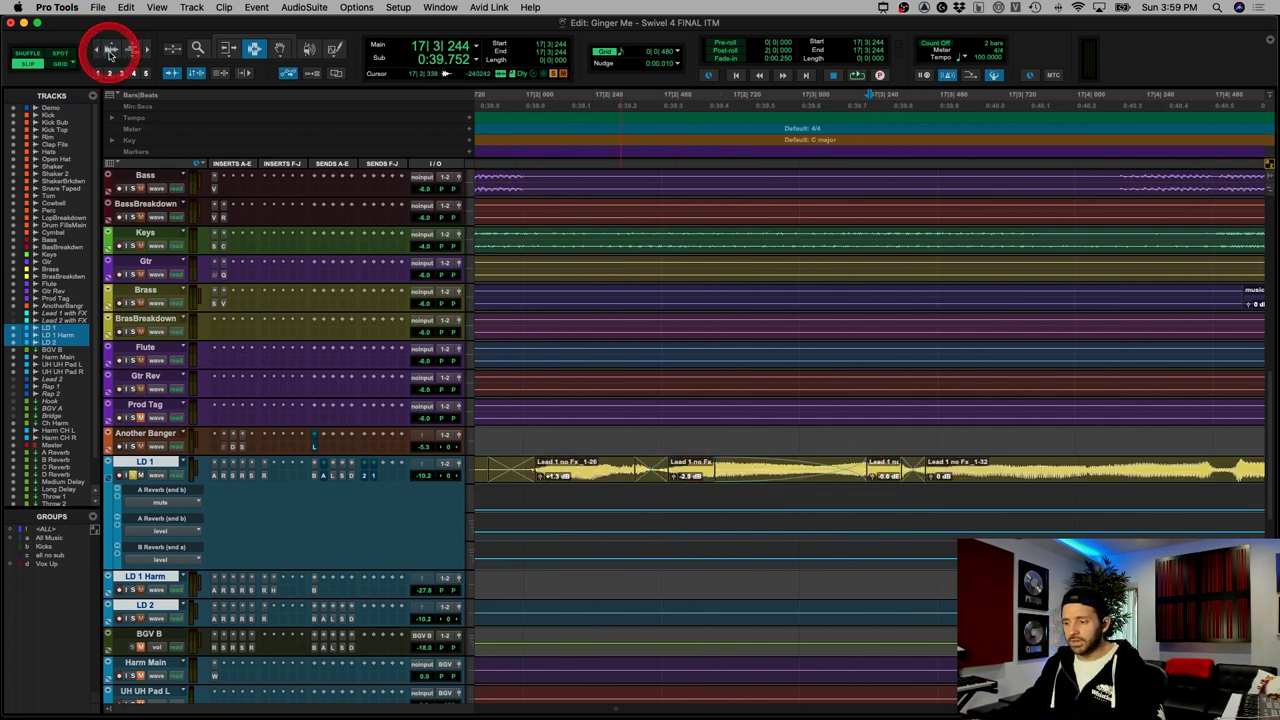
Step: Select LD 1's short gain-adjusted clips one after another between 17|1|878 and 17|3|353 to examine their edits
{"action": "left_click", "coordinate": [590, 472]}
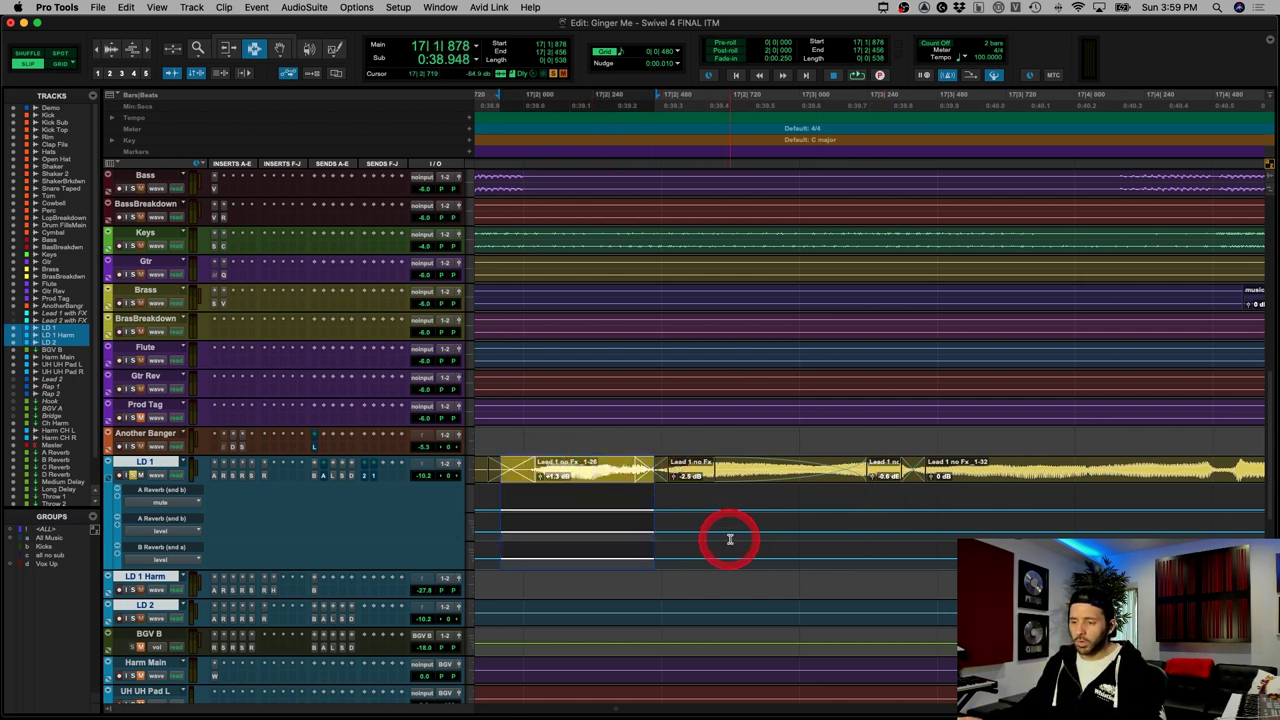
{"action": "double_click", "coordinate": [692, 464]}
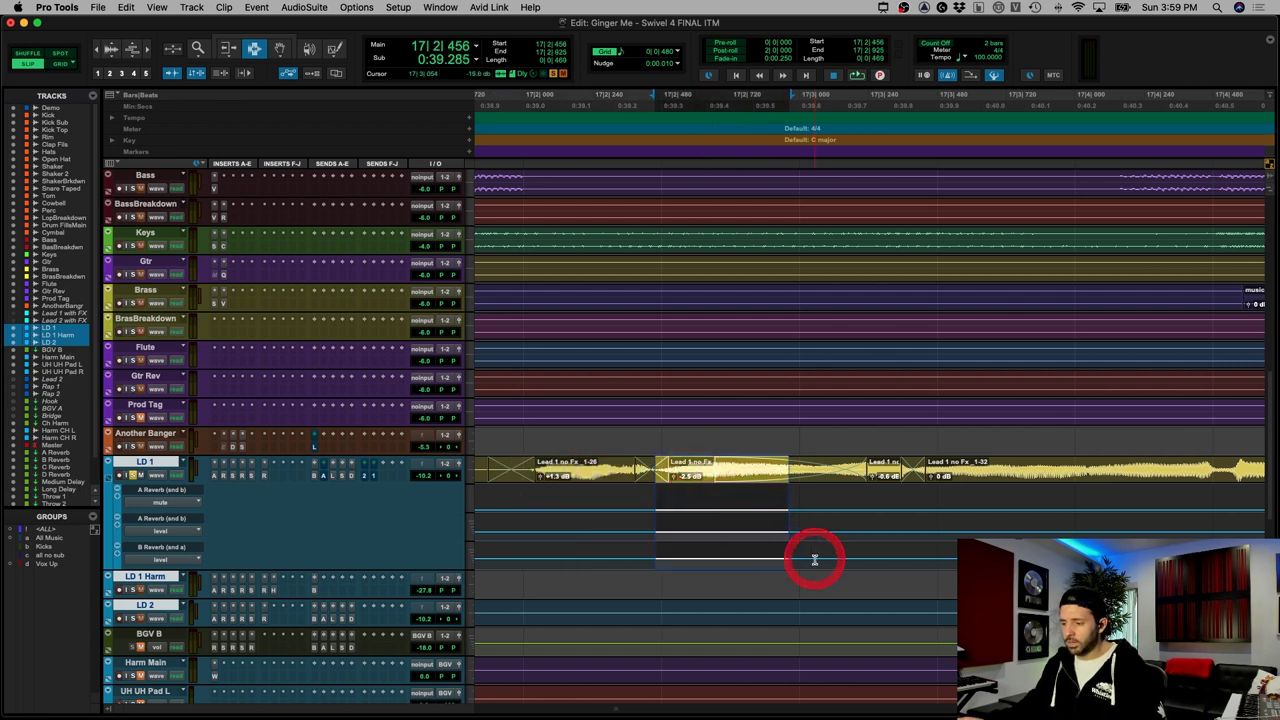
{"action": "double_click", "coordinate": [890, 462]}
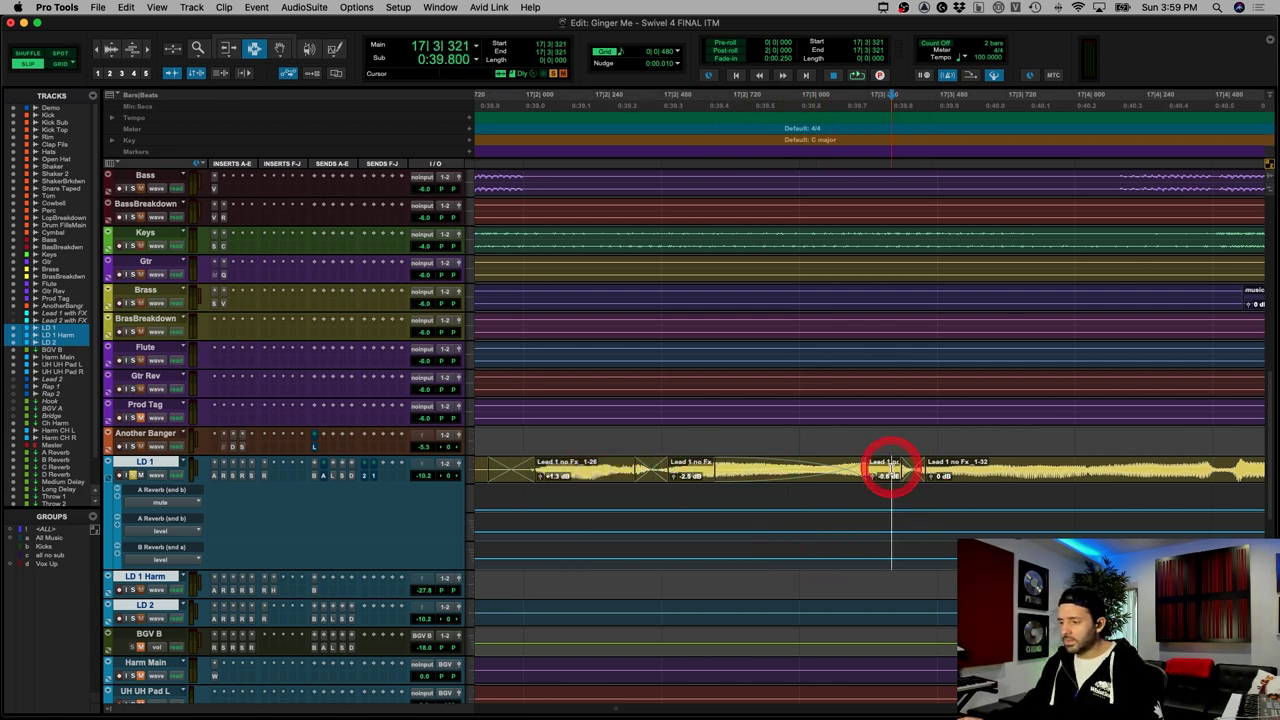
{"action": "key", "text": "r"}
{"action": "key", "text": "r"}
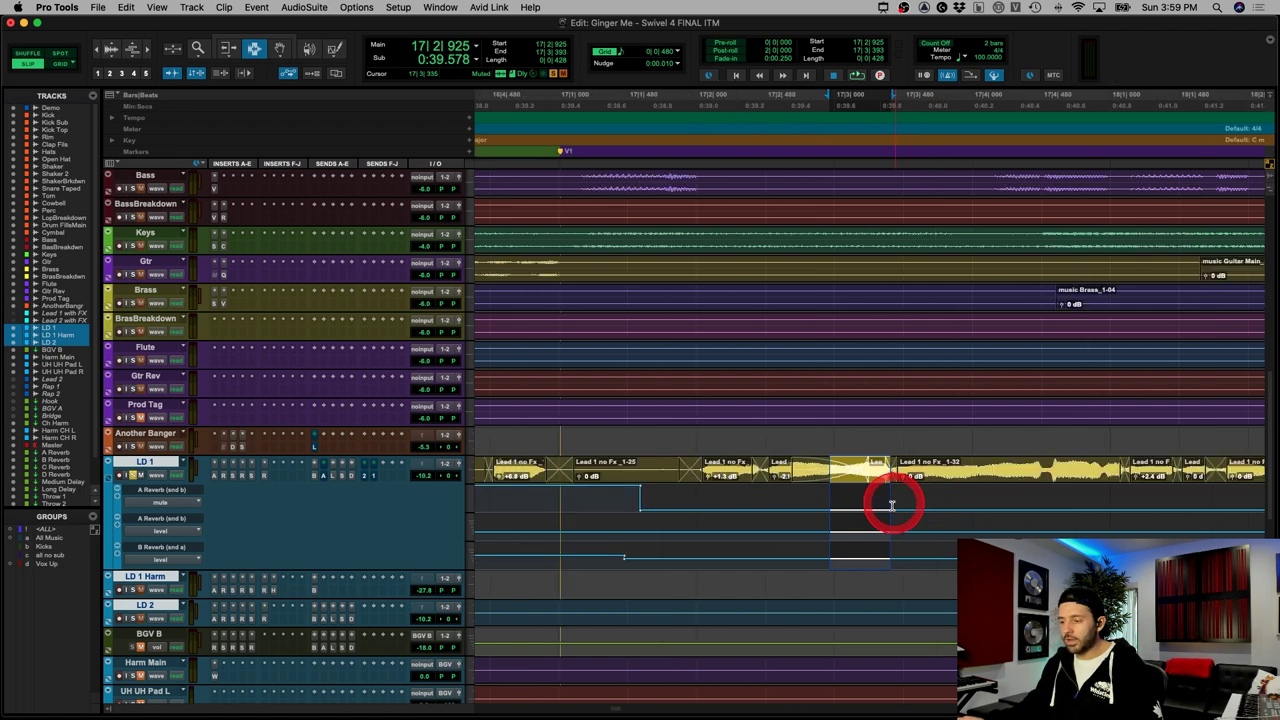
{"action": "key", "text": "r"}
{"action": "key", "text": "r"}
{"action": "key", "text": "r"}
{"action": "key", "text": "r"}
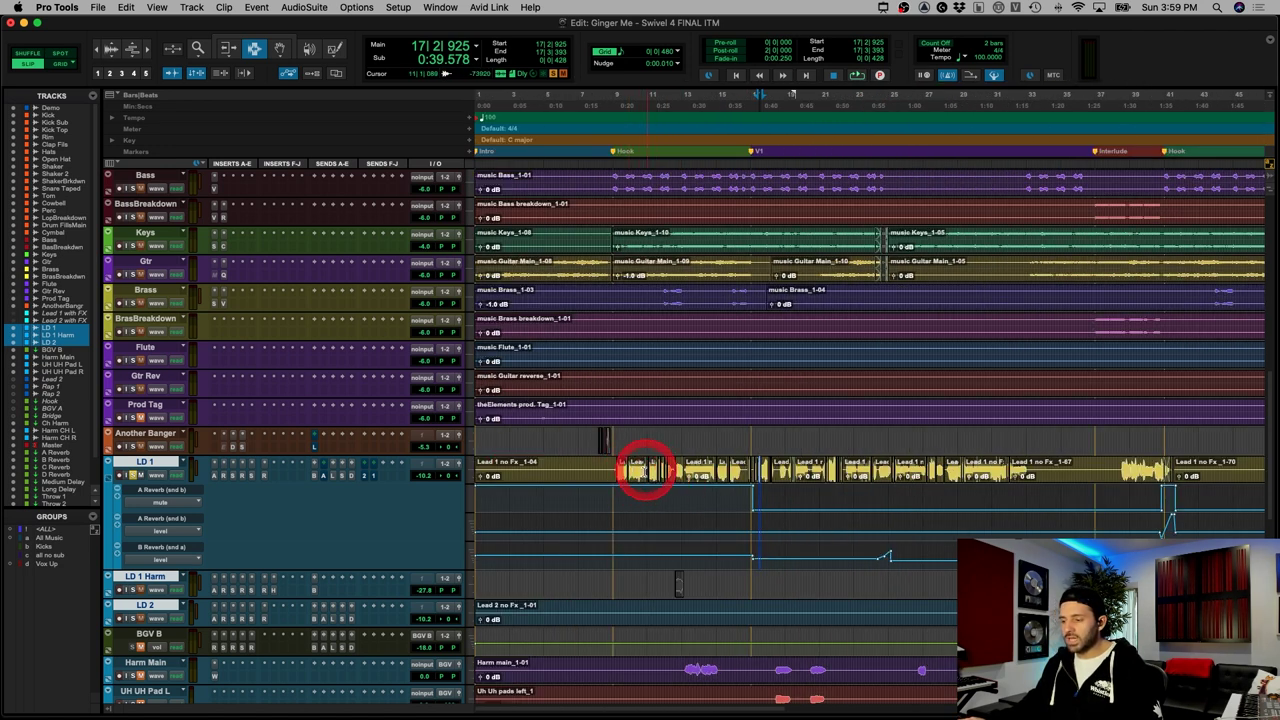
Step: Select LD 1's vocal from 9|4|283 to the second Hook, then extend the selection to about bar 62
{"action": "left_click_drag", "start_coordinate": [628, 468], "coordinate": [1163, 480]}
{"action": "key", "text": "r"}
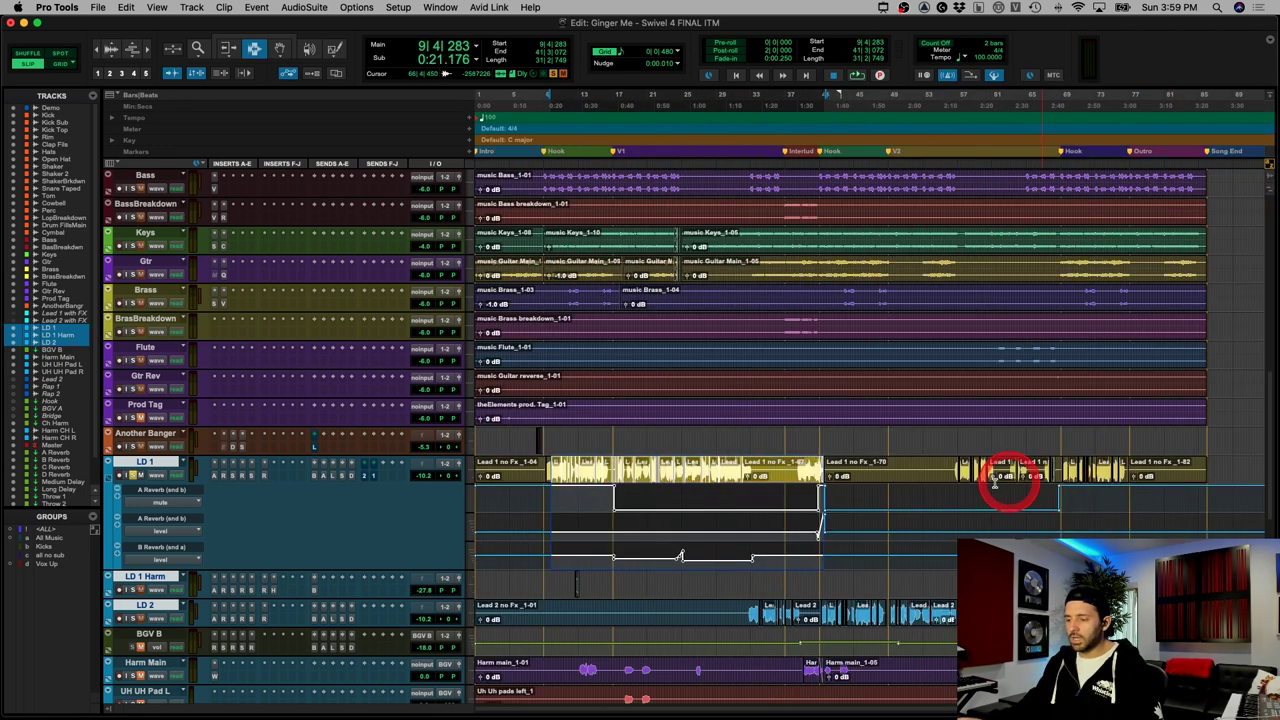
{"action": "left_click_drag", "start_coordinate": [558, 467], "coordinate": [1000, 472]}
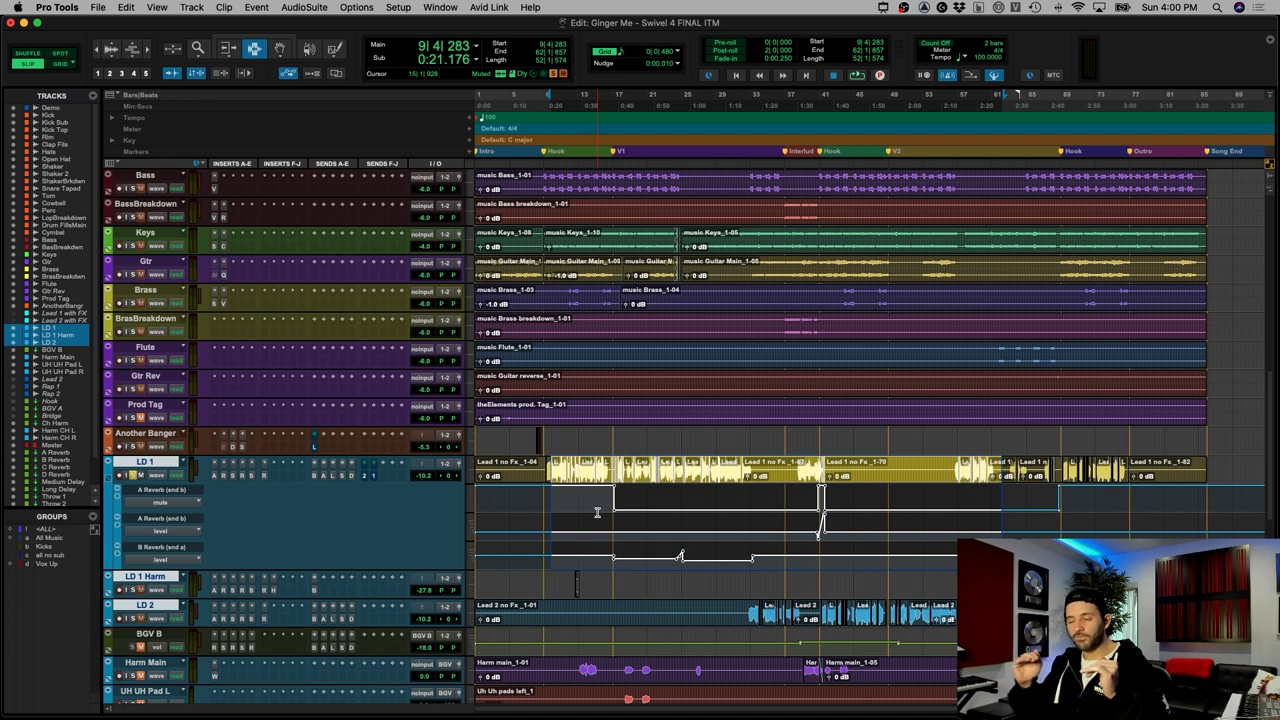
{"action": "left_click", "coordinate": [650, 490]}
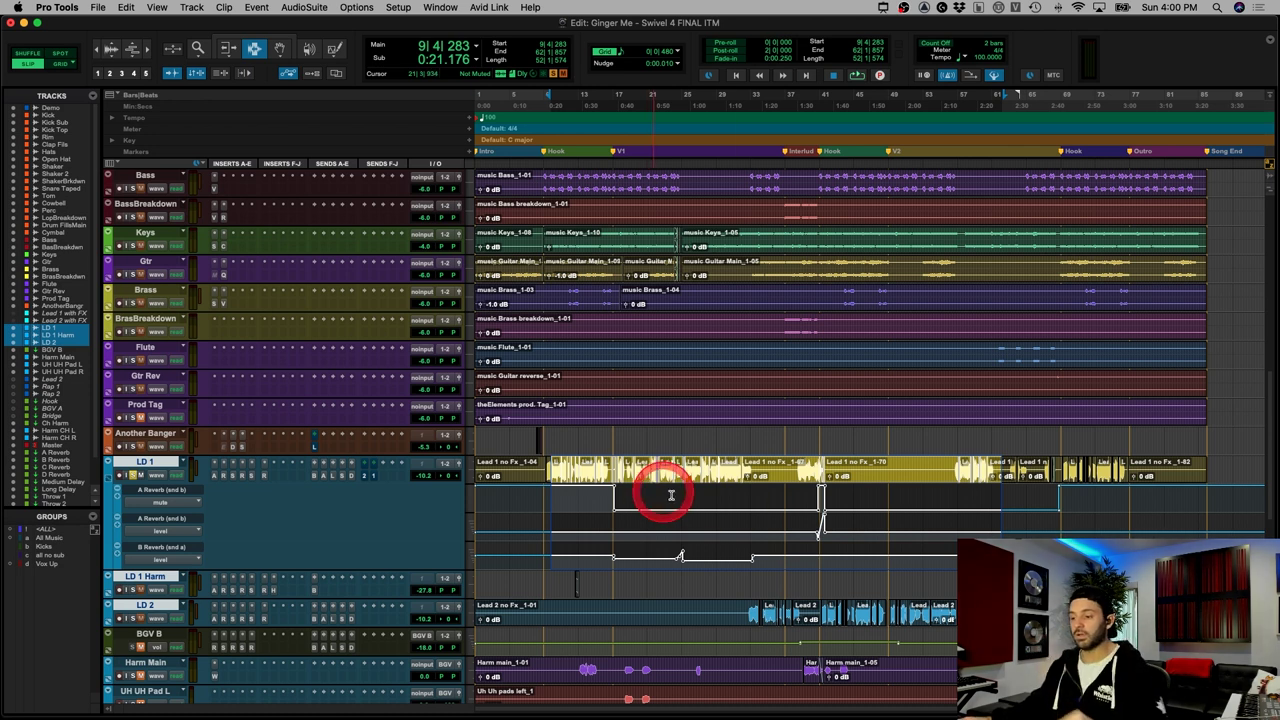
Step: Audition LD 1's Interlude vocal from 38|3|075 through the A Reverb automation into the Hook, and place the edit cursor at 41|4|896
{"action": "left_click", "coordinate": [750, 495]}
{"action": "key", "text": "t"}
{"action": "key", "text": "t"}
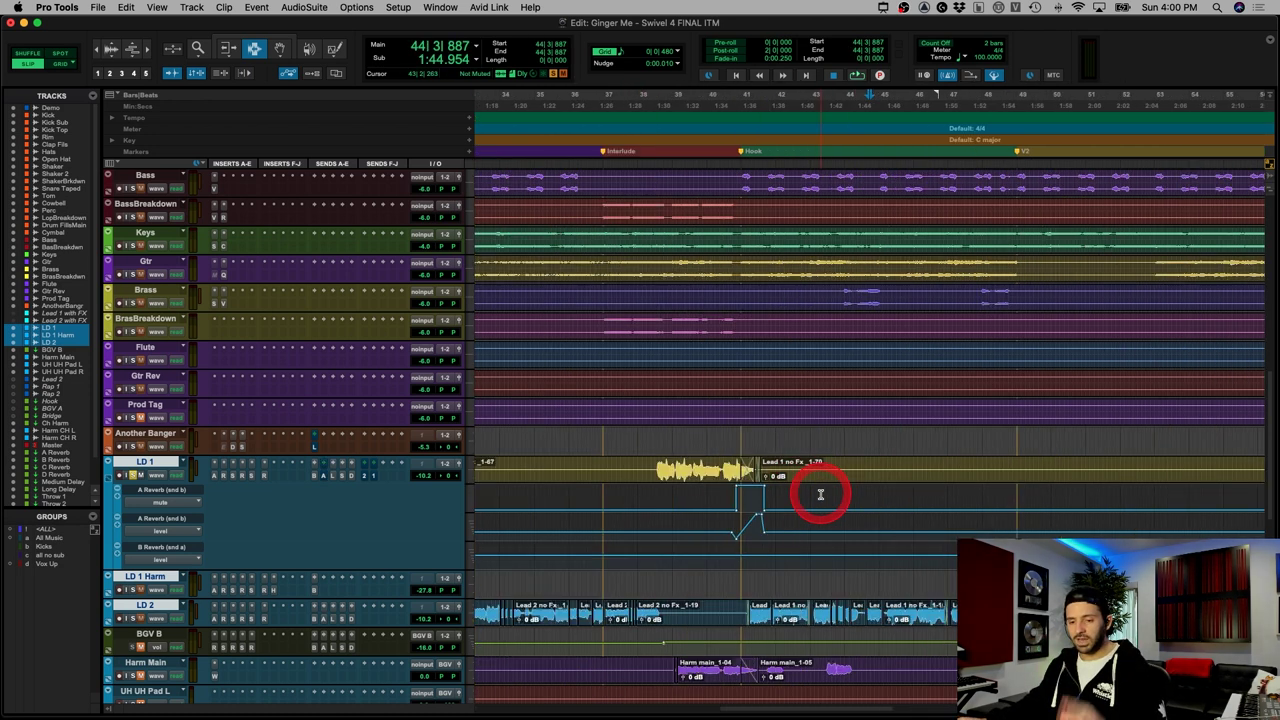
{"action": "left_click", "coordinate": [683, 472]}
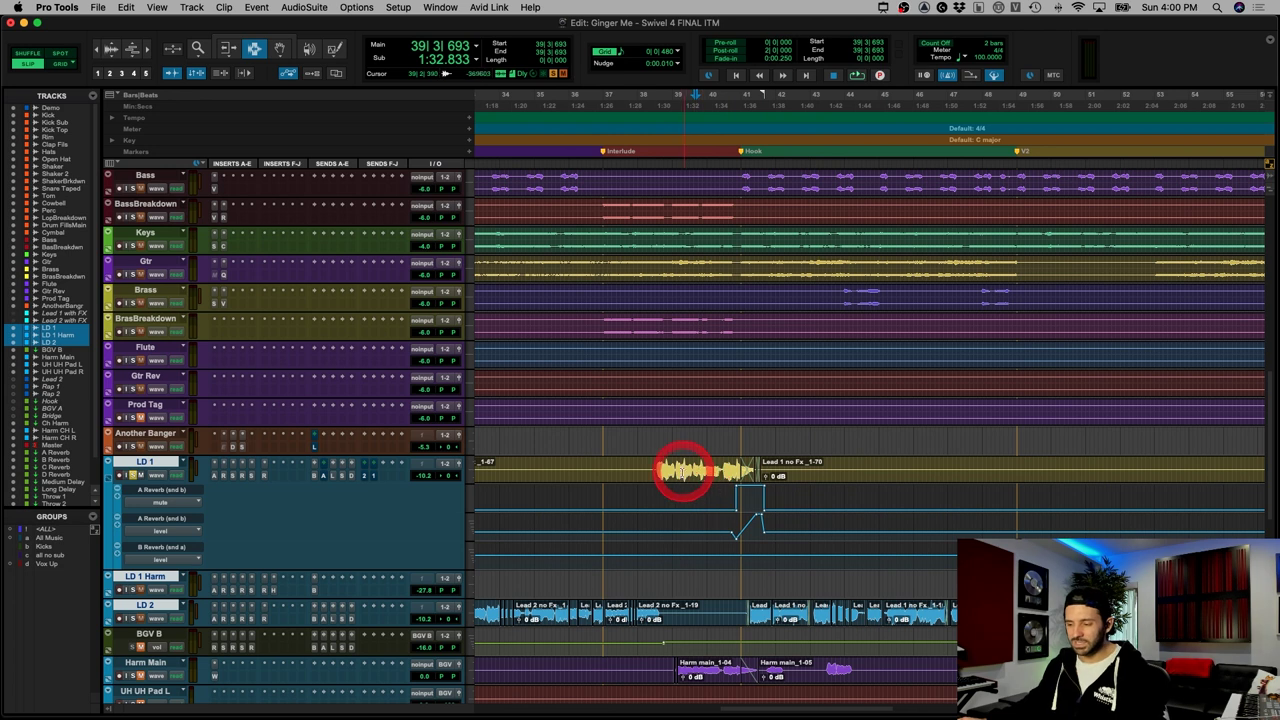
{"action": "left_click", "coordinate": [655, 470]}
{"action": "left_click", "coordinate": [307, 500]}
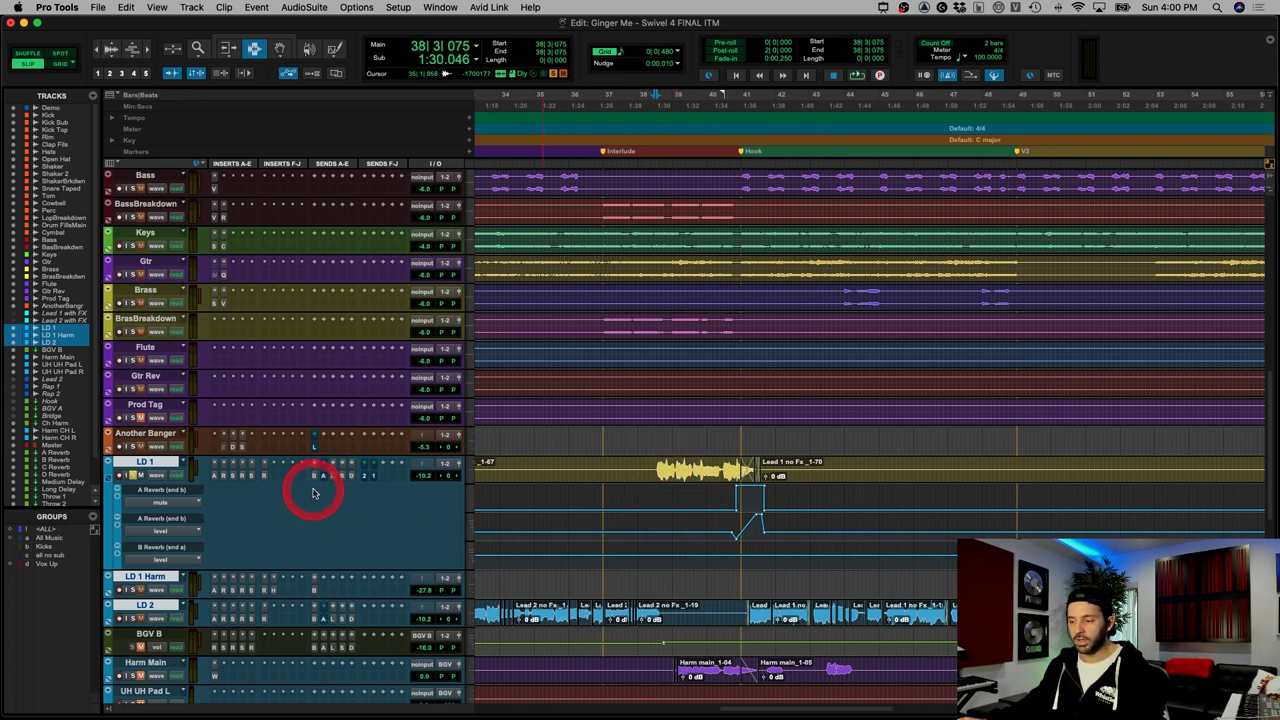
{"action": "key", "text": "space"}
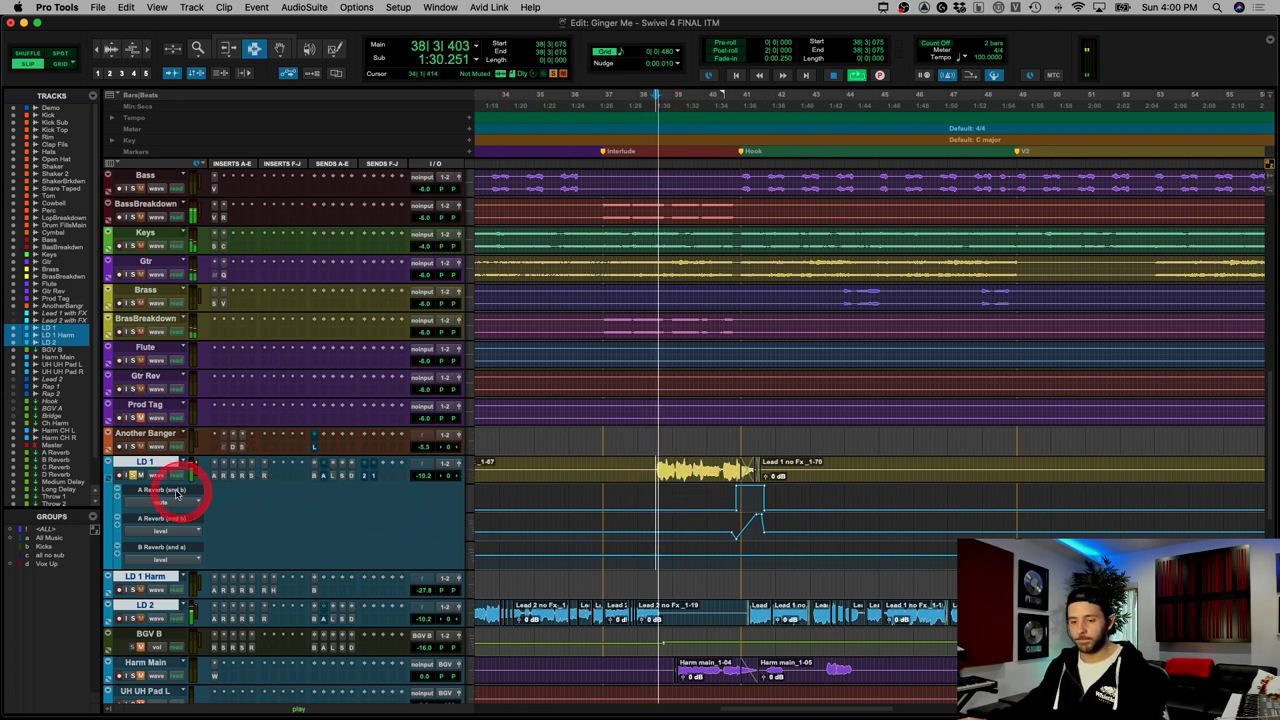
{"action": "left_click", "coordinate": [774, 480]}
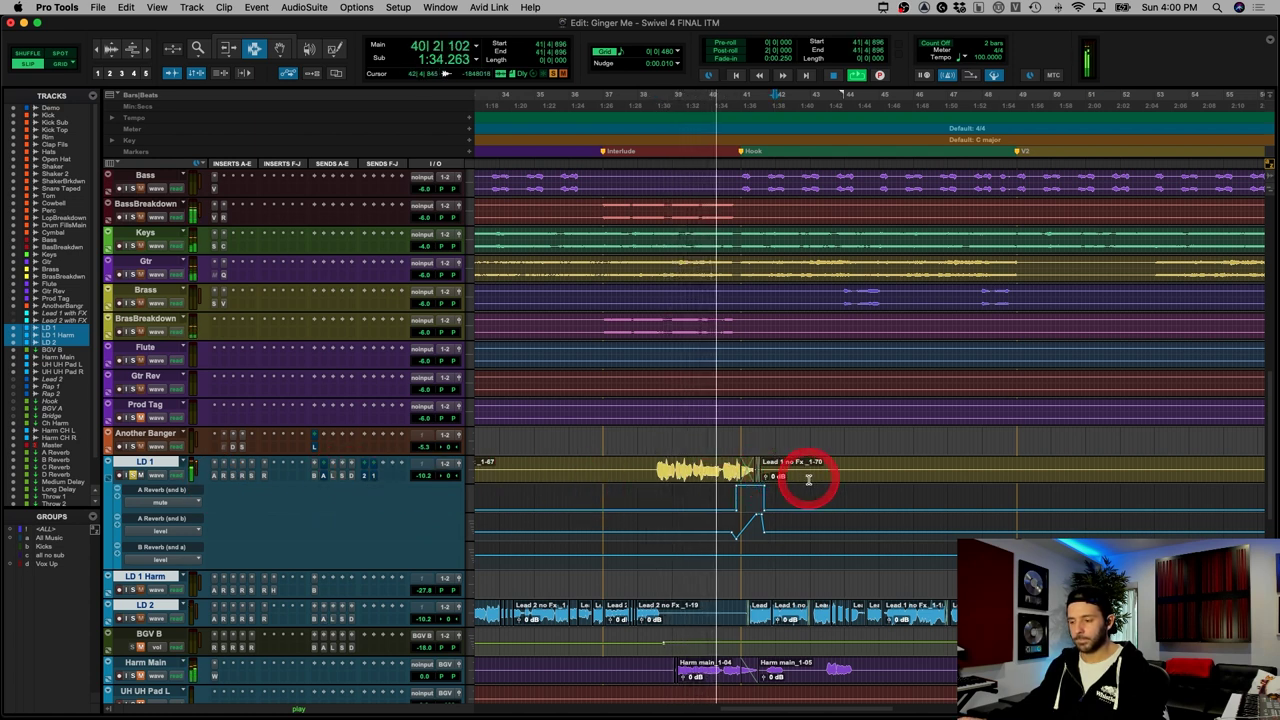
{"action": "left_click_drag", "start_coordinate": [808, 478], "coordinate": [808, 478]}
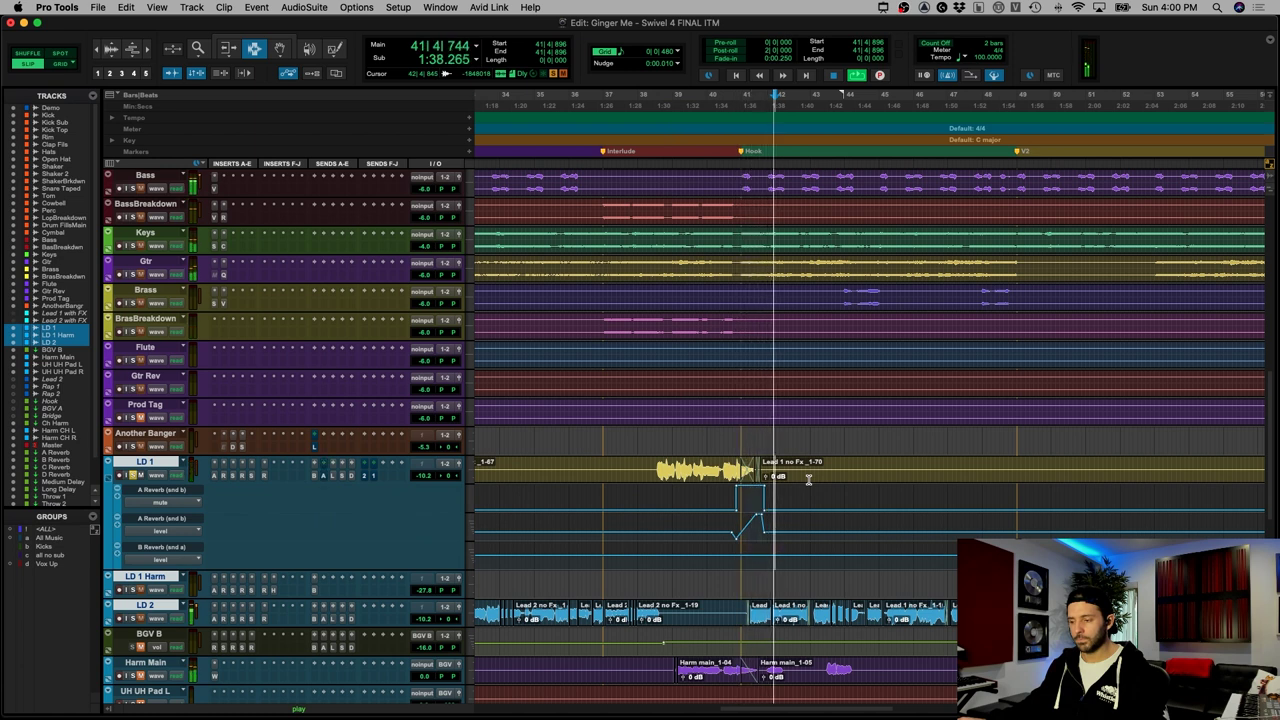
Step: Stop playback, select LD 1's phrase end around the Hook marker, then select its Interlude phrase from 38|3|187 to about 40|3
{"action": "left_click_drag", "start_coordinate": [806, 477], "coordinate": [767, 476]}
{"action": "key", "text": "space"}
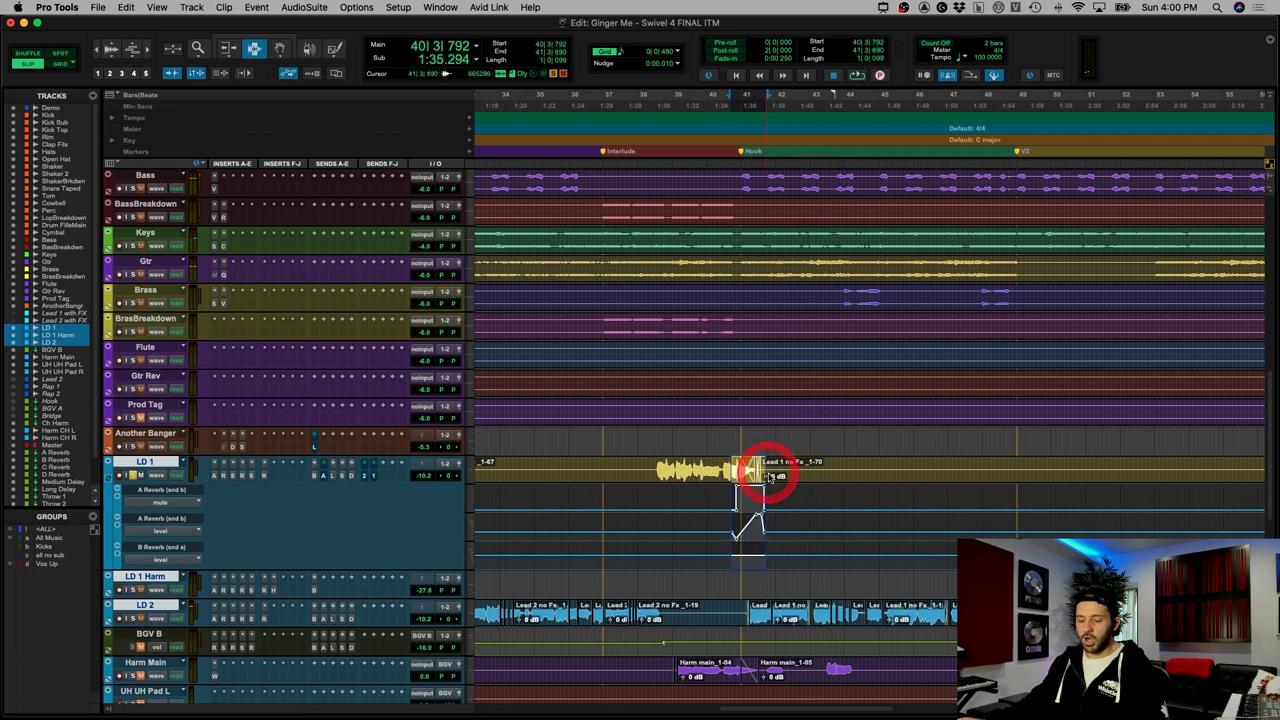
{"action": "key", "text": "t"}
{"action": "key", "text": "t"}
{"action": "left_click", "coordinate": [830, 479]}
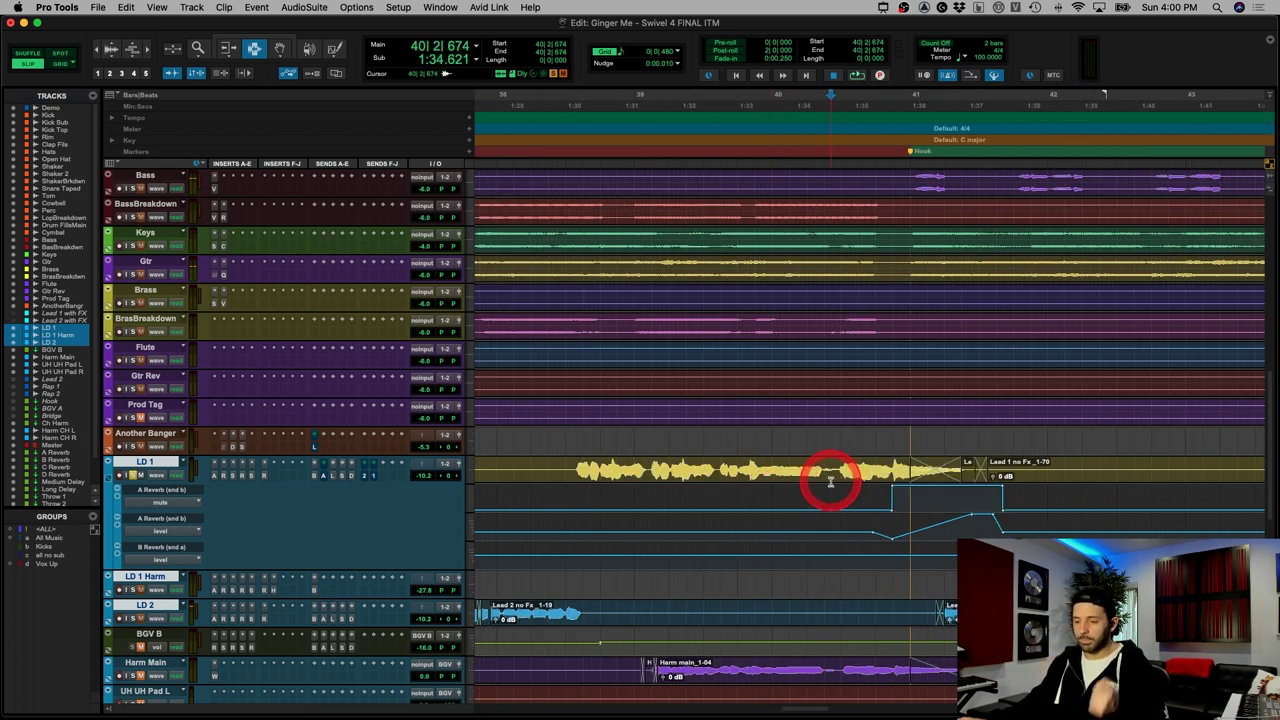
{"action": "left_click_drag", "start_coordinate": [570, 477], "coordinate": [846, 470]}
Step: Locate the B Reverb track, then open LD 1's send to B Reverb to examine its level and close it
{"action": "scroll", "coordinate": [700, 510], "scroll_direction": "down", "scroll_amount": 5}
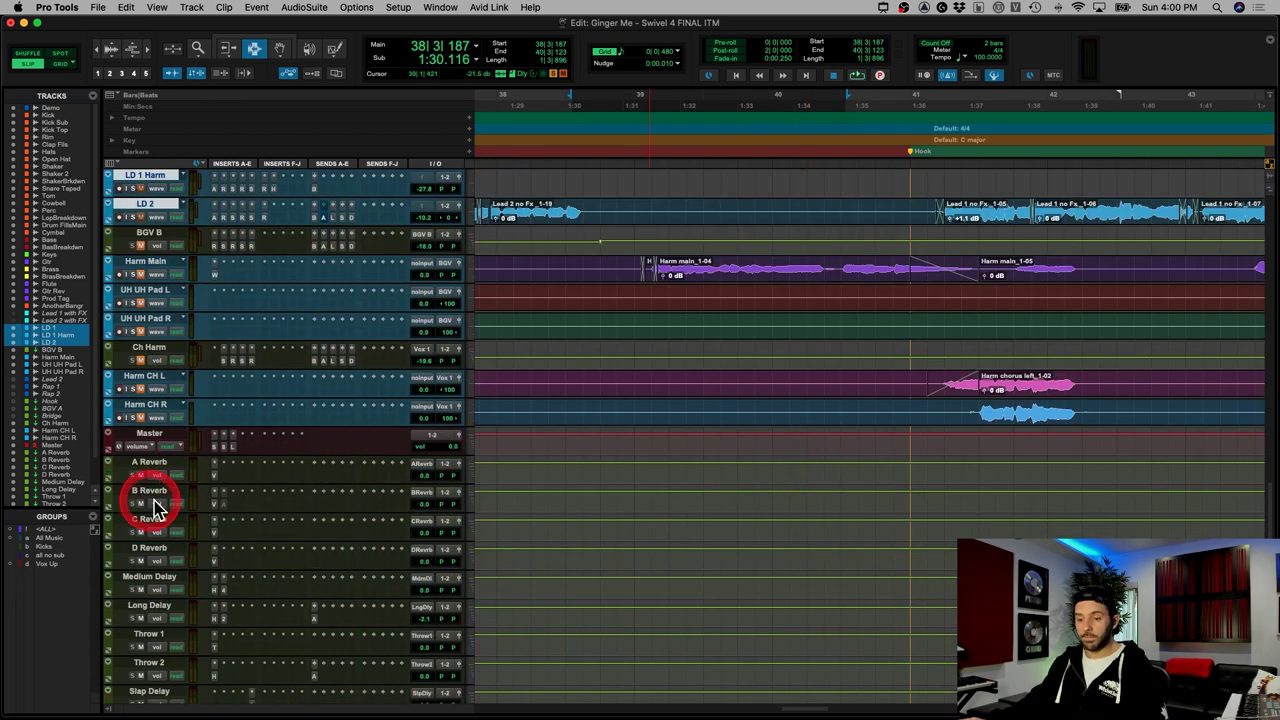
{"action": "left_click", "coordinate": [214, 503]}
{"action": "left_click", "coordinate": [214, 503]}
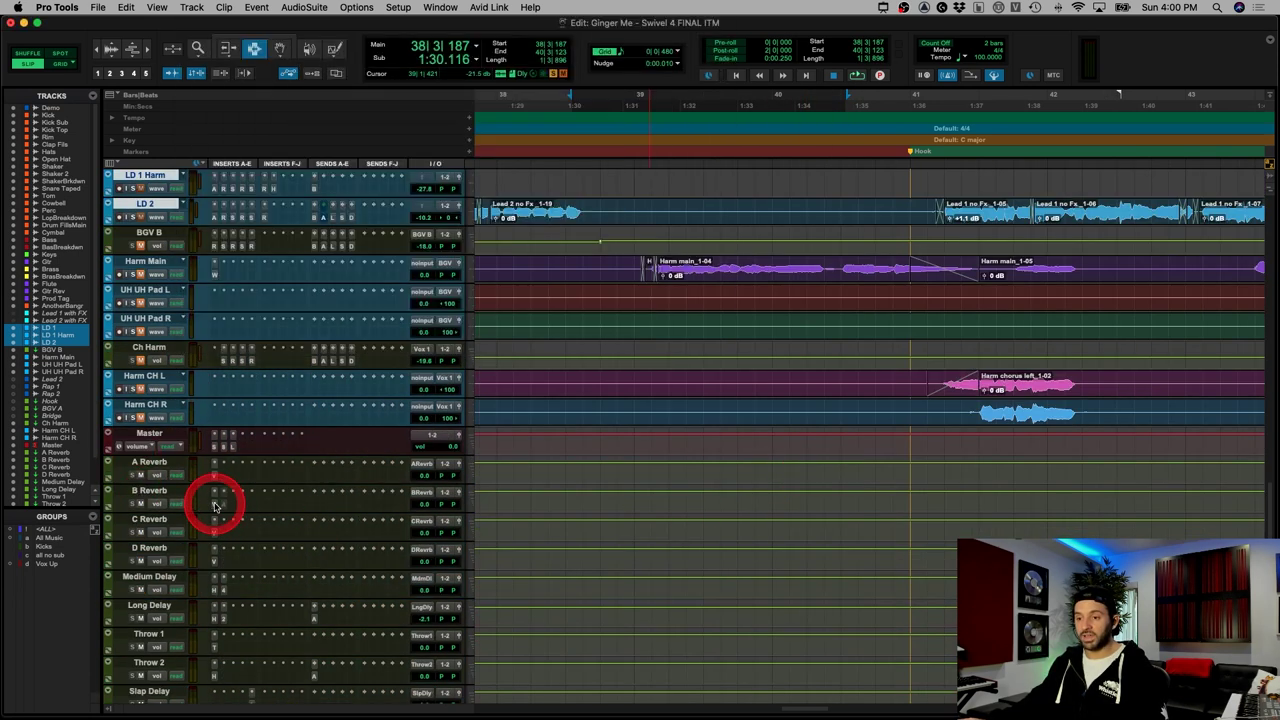
{"action": "scroll", "coordinate": [533, 479], "scroll_direction": "up", "scroll_amount": 5}
{"action": "scroll", "coordinate": [533, 479], "scroll_direction": "up", "scroll_amount": 10}
{"action": "scroll", "coordinate": [533, 479], "scroll_direction": "down", "scroll_amount": 5}
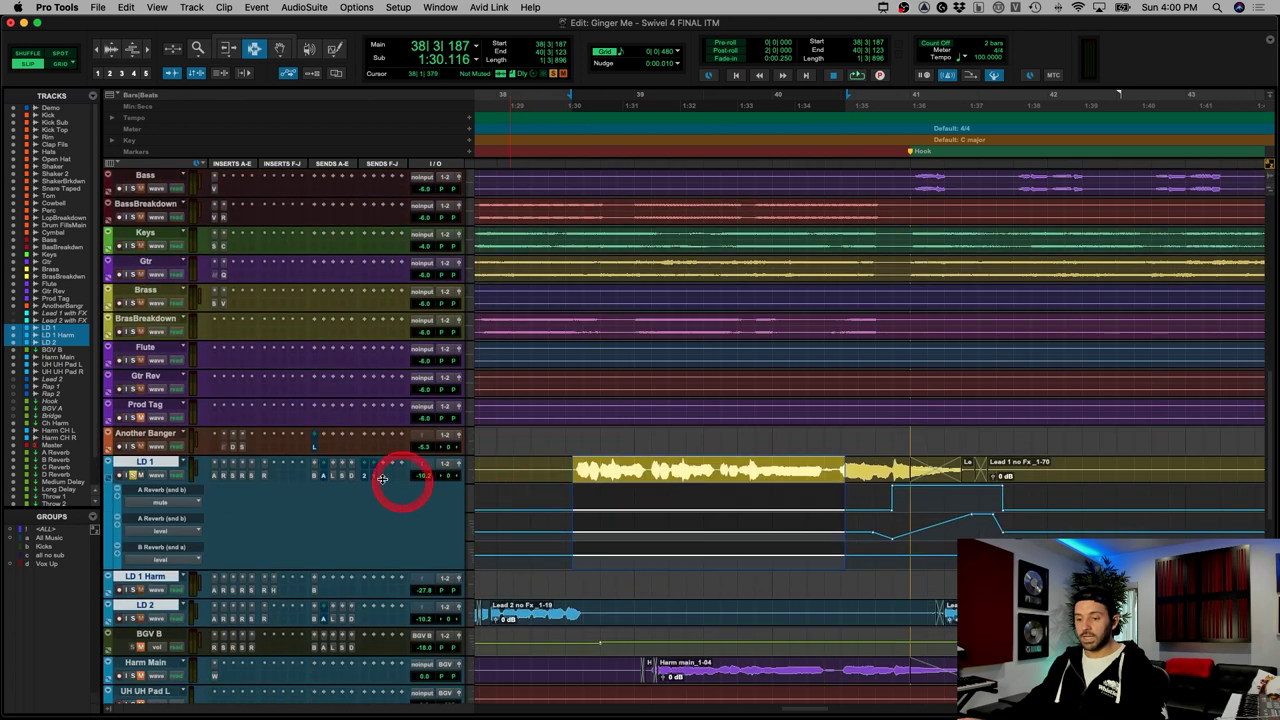
{"action": "left_click", "coordinate": [313, 476]}
{"action": "left_click", "coordinate": [509, 245]}
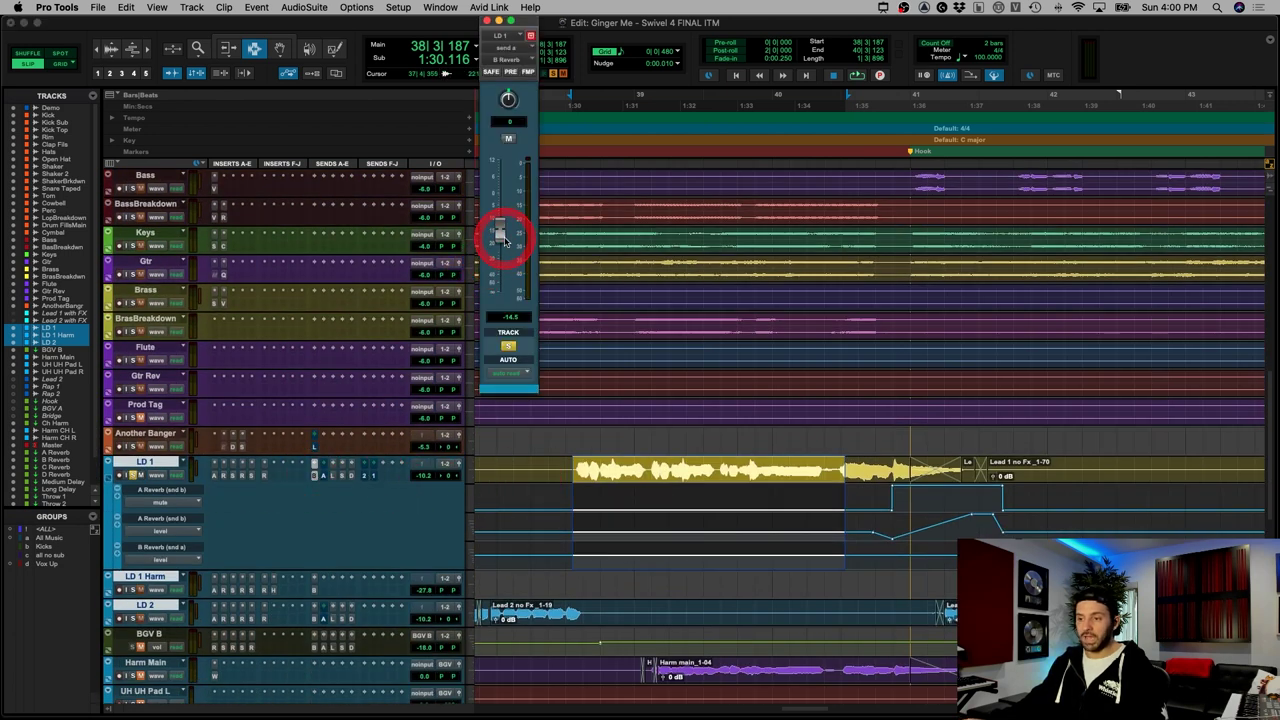
{"action": "left_click", "coordinate": [314, 474]}
Step: Open the ValhallaPlate insert on the B Reverb track to examine its settings, then close it
{"action": "scroll", "coordinate": [316, 484], "scroll_direction": "down", "scroll_amount": 5}
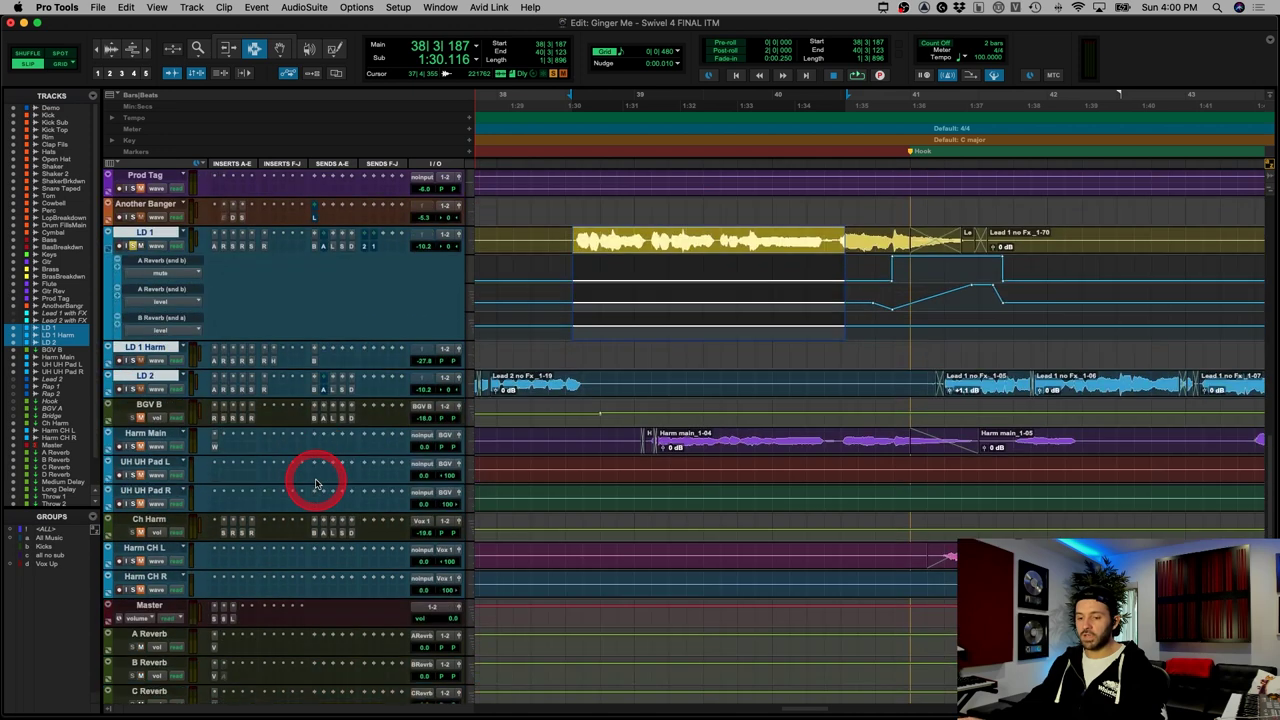
{"action": "scroll", "coordinate": [300, 495], "scroll_direction": "down", "scroll_amount": 5}
{"action": "left_click", "coordinate": [214, 441]}
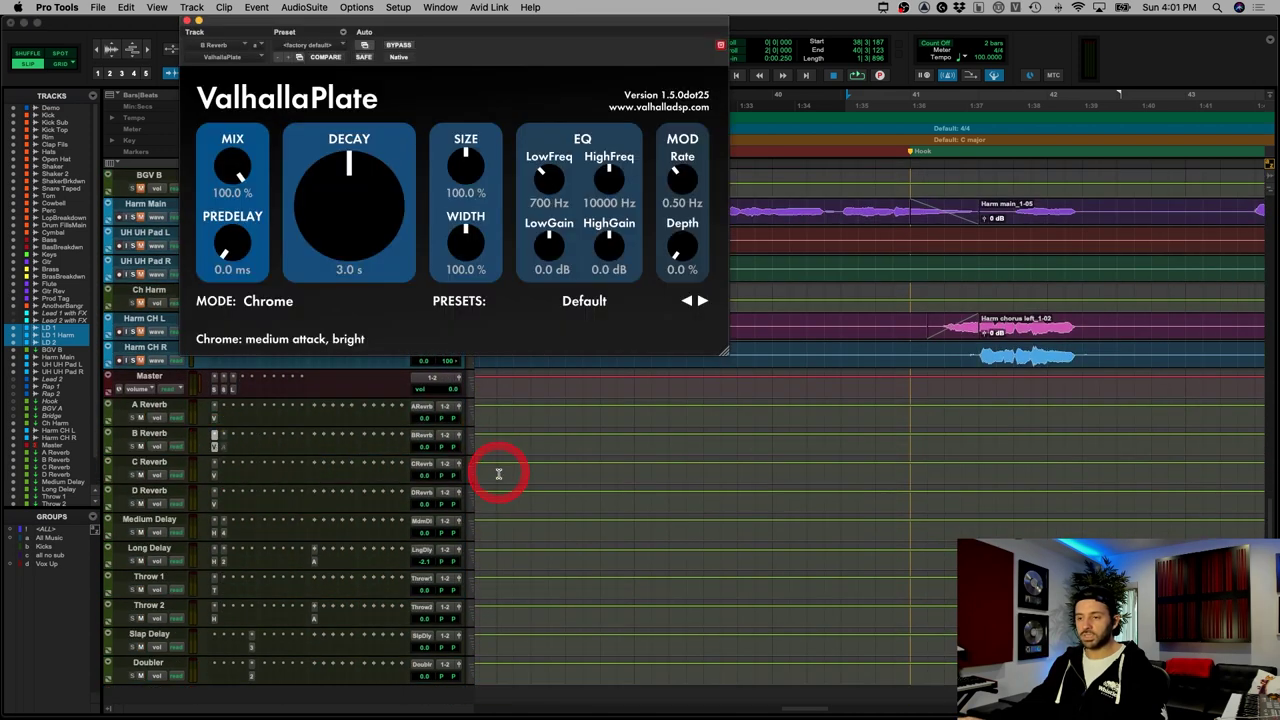
{"action": "scroll", "coordinate": [498, 474], "scroll_direction": "up", "scroll_amount": 10}
{"action": "scroll", "coordinate": [500, 474], "scroll_direction": "down", "scroll_amount": 4}
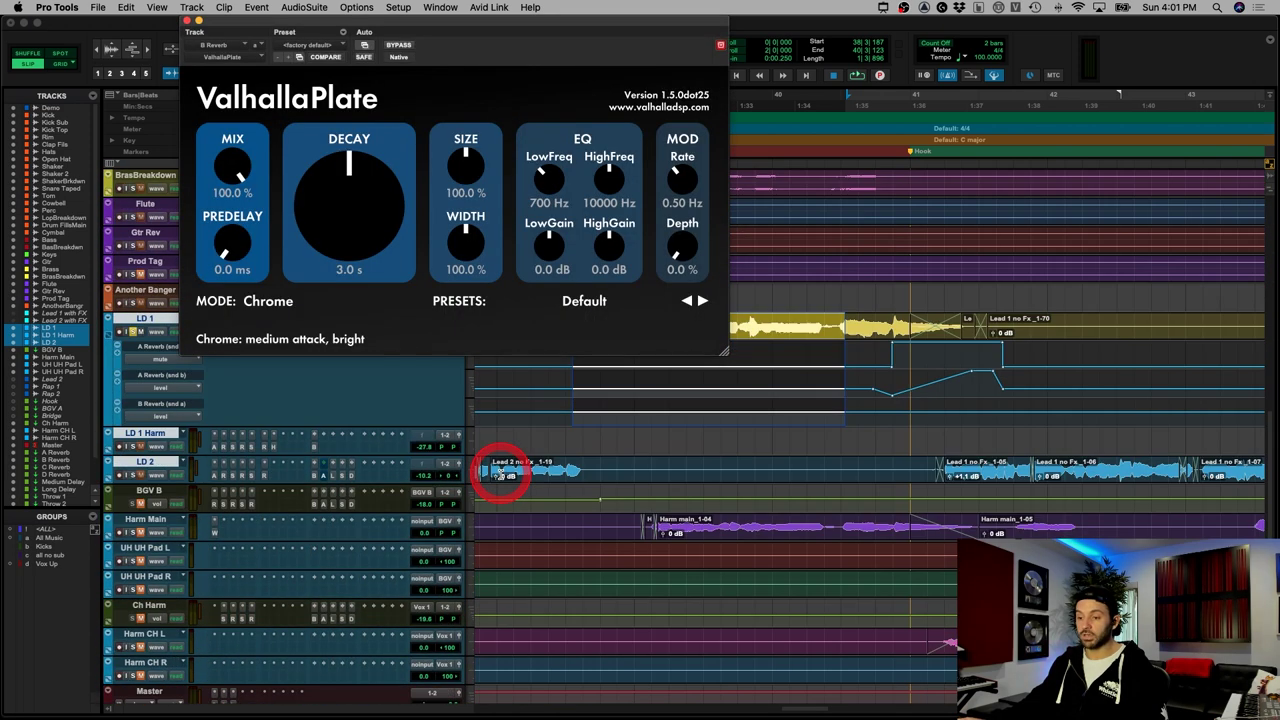
{"action": "scroll", "coordinate": [490, 478], "scroll_direction": "down", "scroll_amount": 5}
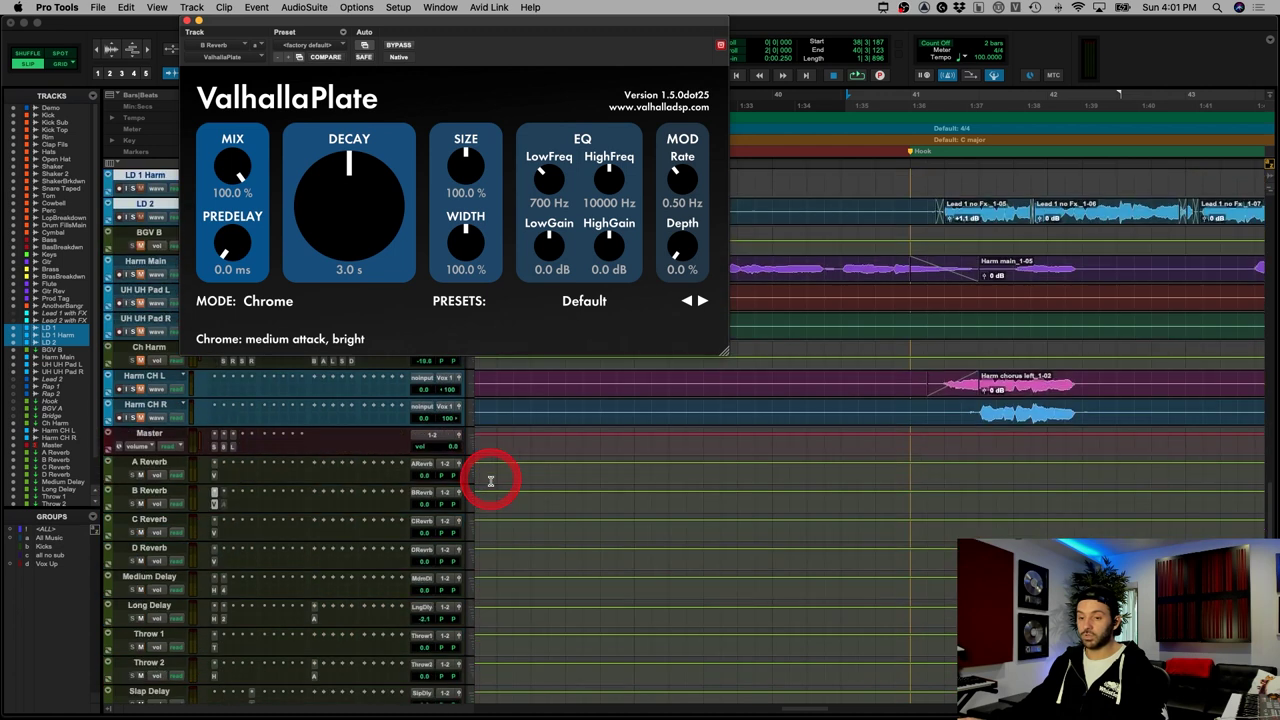
{"action": "left_click", "coordinate": [211, 503]}
Step: Select LD 1's A Reverb mute automation around the Hook marker, then audition the vocal from 38|3|280 through it
{"action": "scroll", "coordinate": [625, 430], "scroll_direction": "up", "scroll_amount": 5}
{"action": "left_click", "coordinate": [798, 376]}
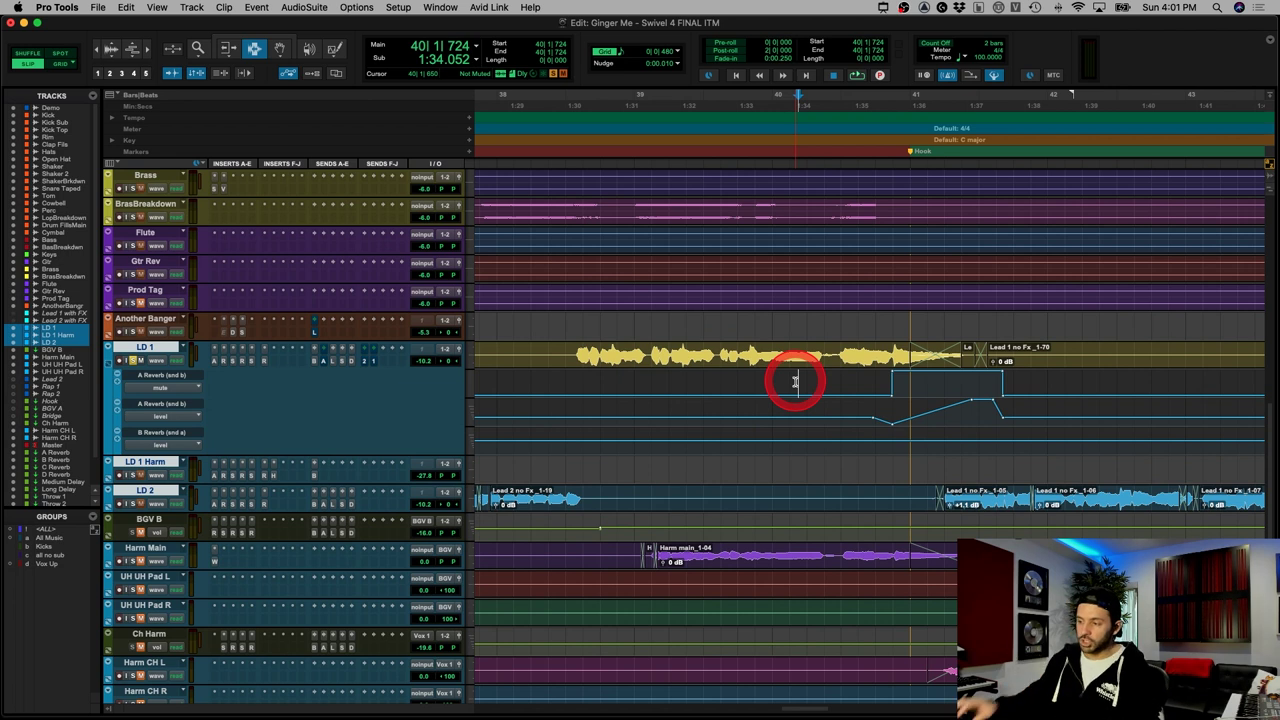
{"action": "left_click_drag", "start_coordinate": [868, 370], "coordinate": [1019, 376]}
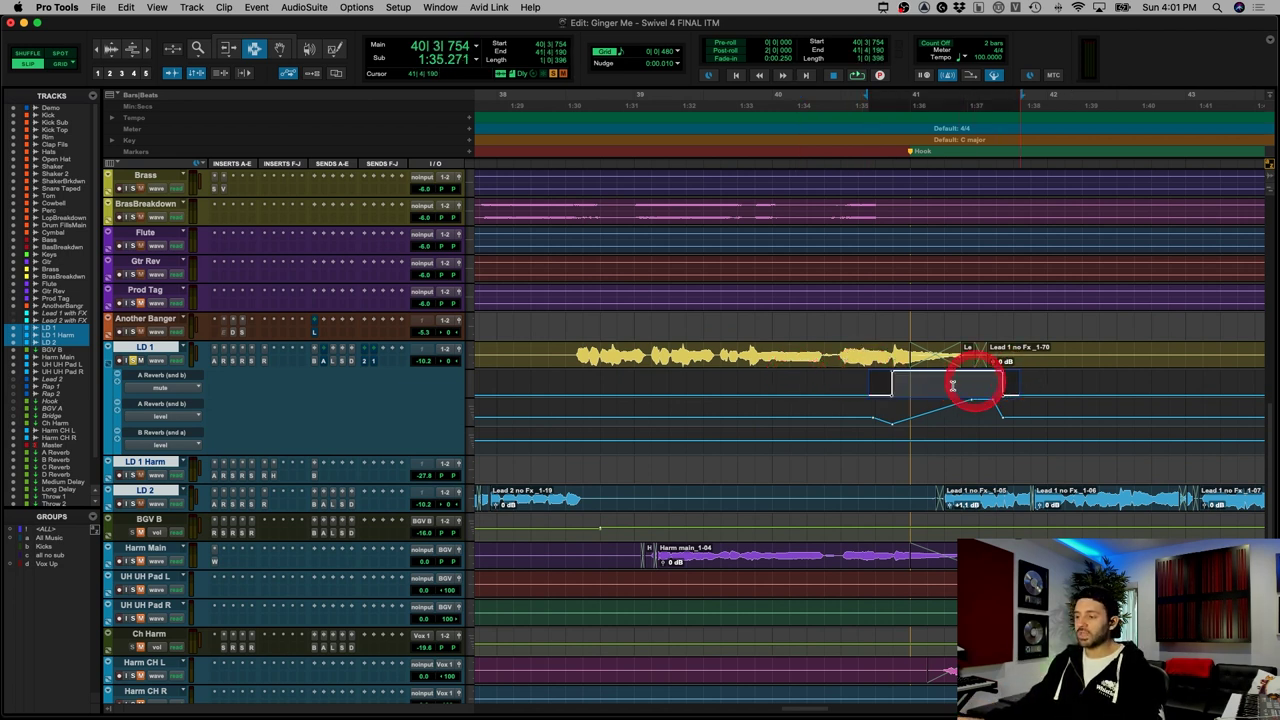
{"action": "left_click", "coordinate": [575, 381]}
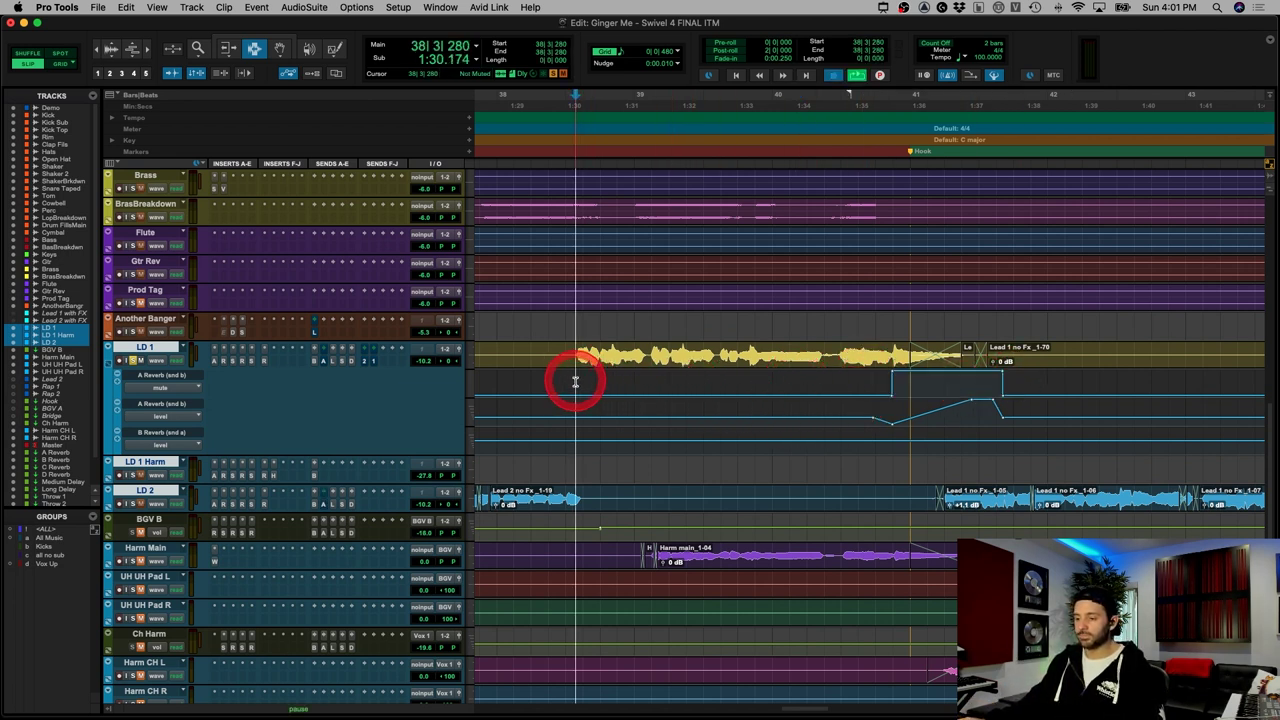
{"action": "key", "text": "space"}
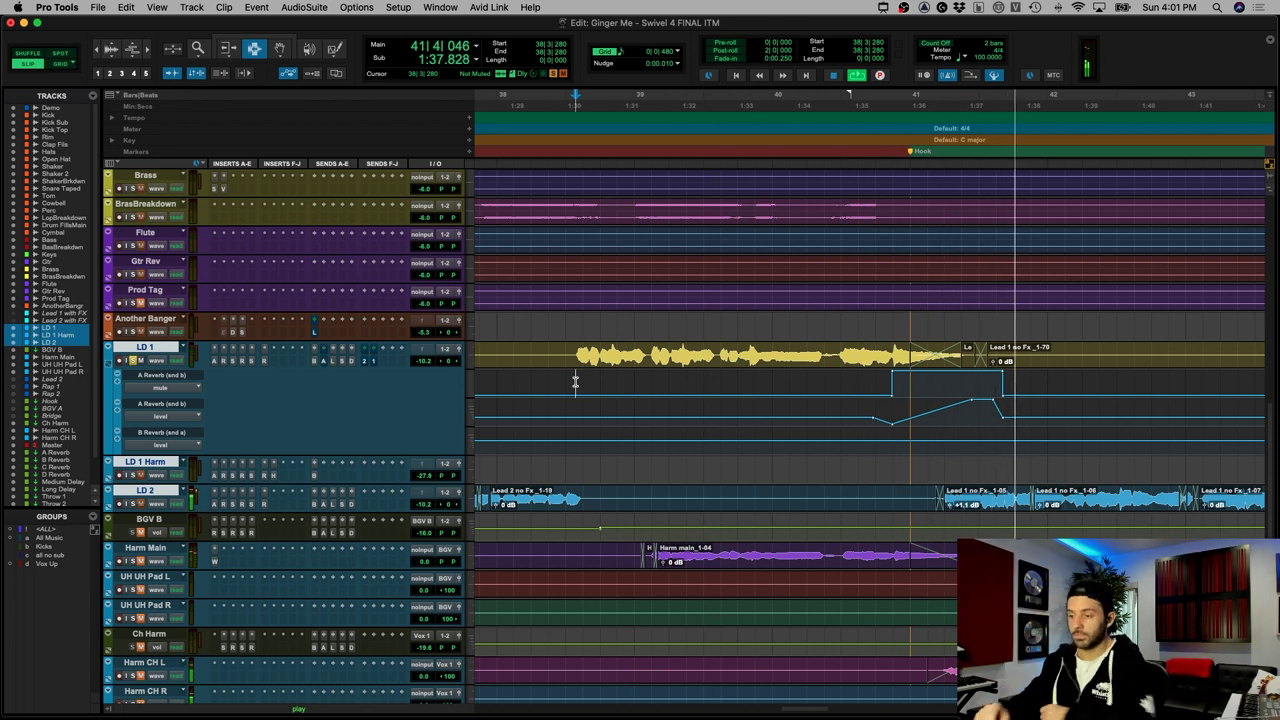
{"action": "key", "text": "space"}
Step: Highlight LD 1's A Reverb level automation at the Hook marker, then place the edit cursor at 42|3|393
{"action": "key", "text": "r"}
{"action": "key", "text": "r"}
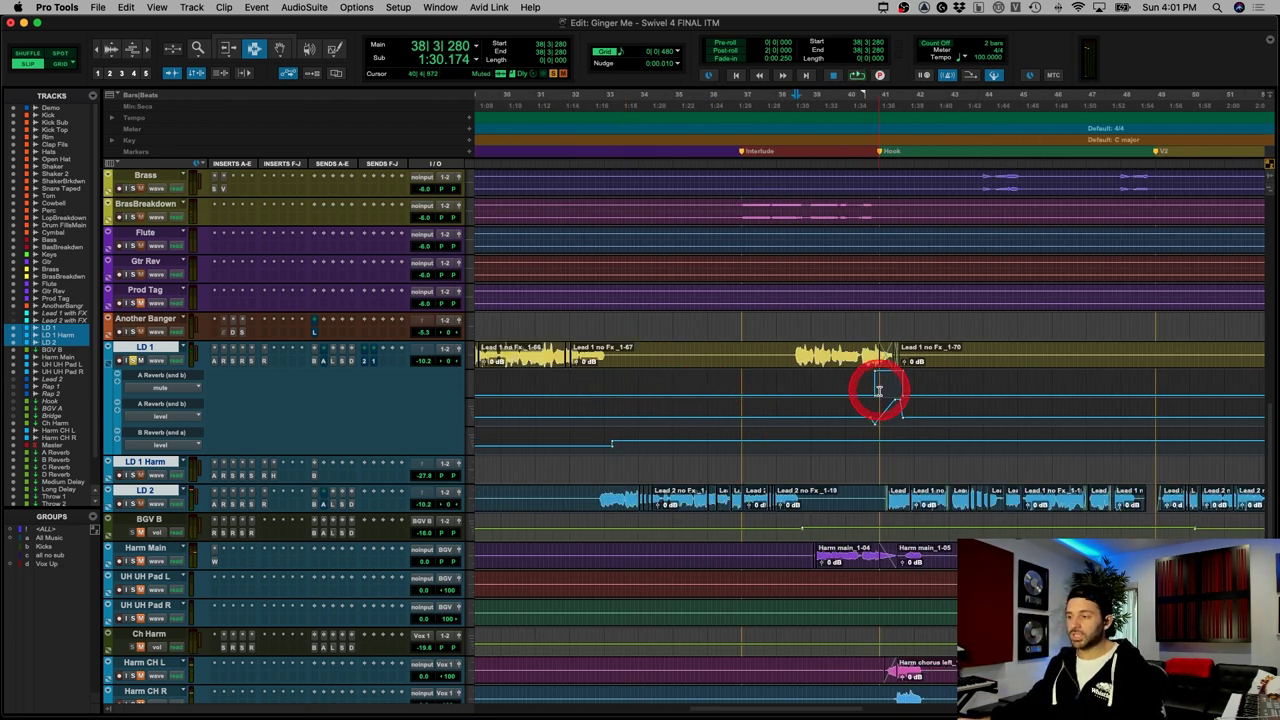
{"action": "left_click_drag", "start_coordinate": [866, 408], "coordinate": [923, 391]}
{"action": "left_click", "coordinate": [935, 411]}
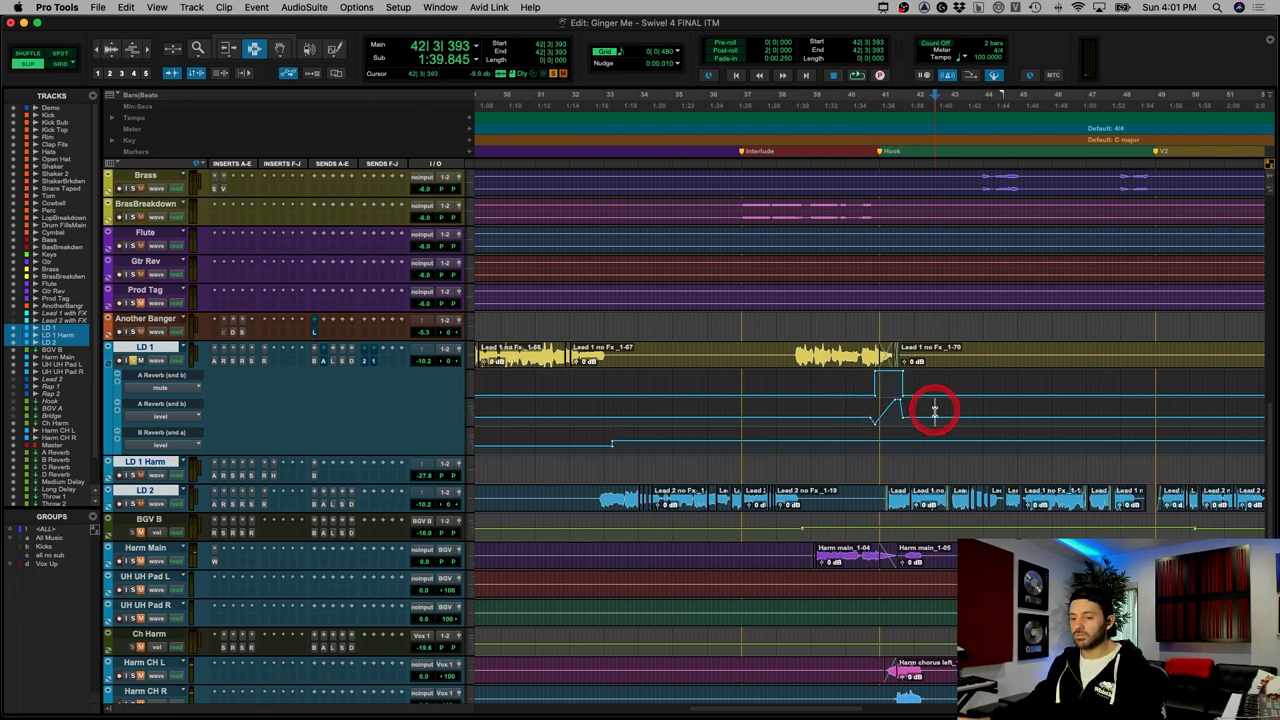
Step: Unsolo LD 1, audition the Interlude-to-Hook transition from 39|3|248, and select the BGV B track
{"action": "key", "text": "r"}
{"action": "key", "text": "t"}
{"action": "left_click", "coordinate": [133, 361]}
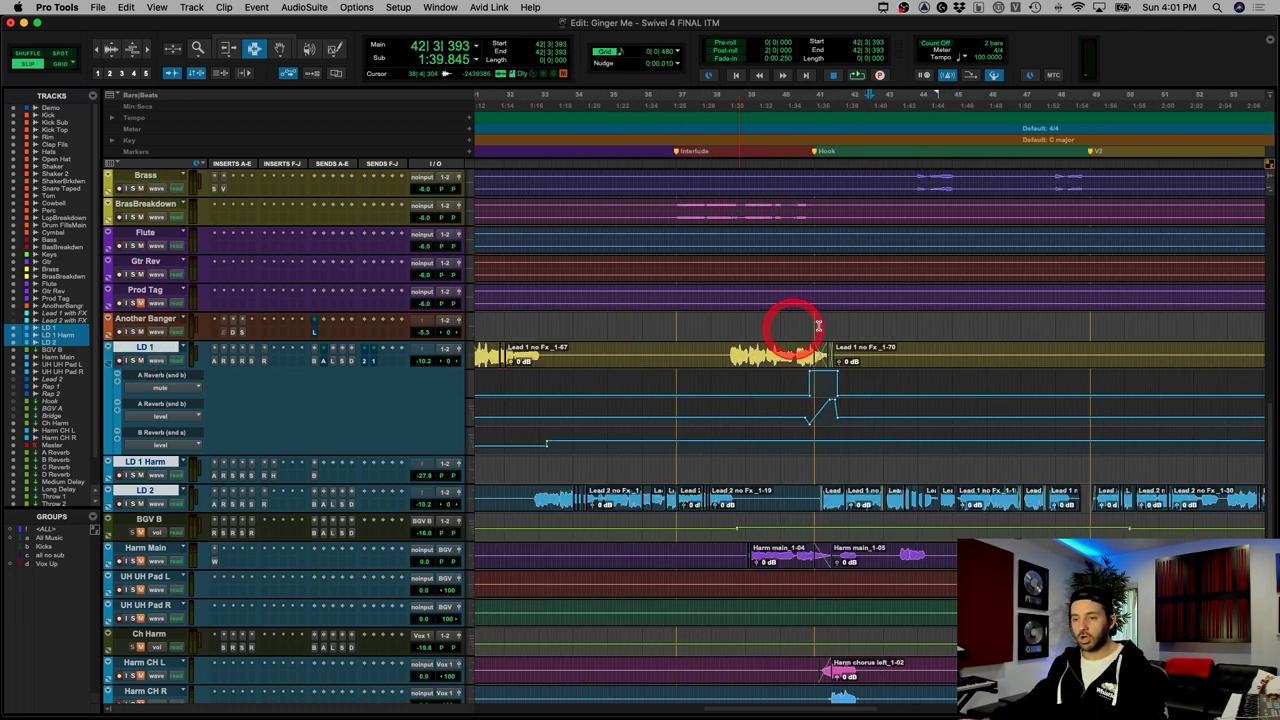
{"action": "key", "text": "space"}
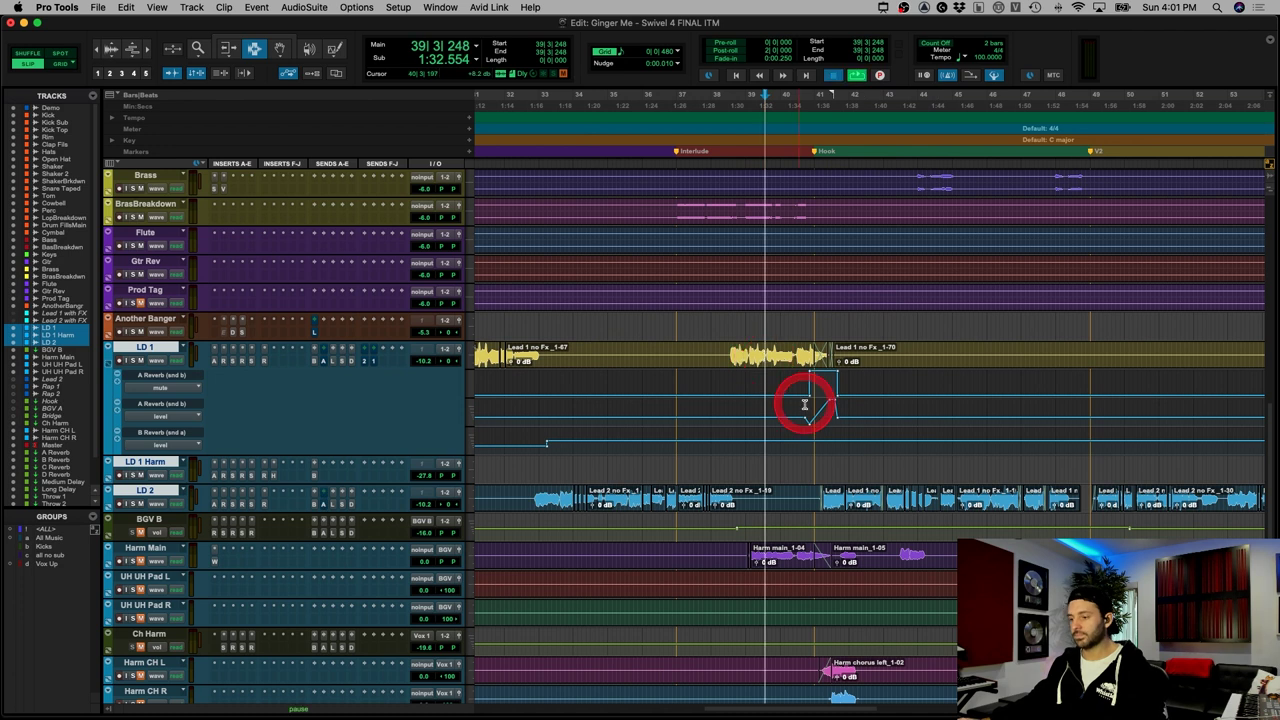
{"action": "left_click", "coordinate": [137, 519]}
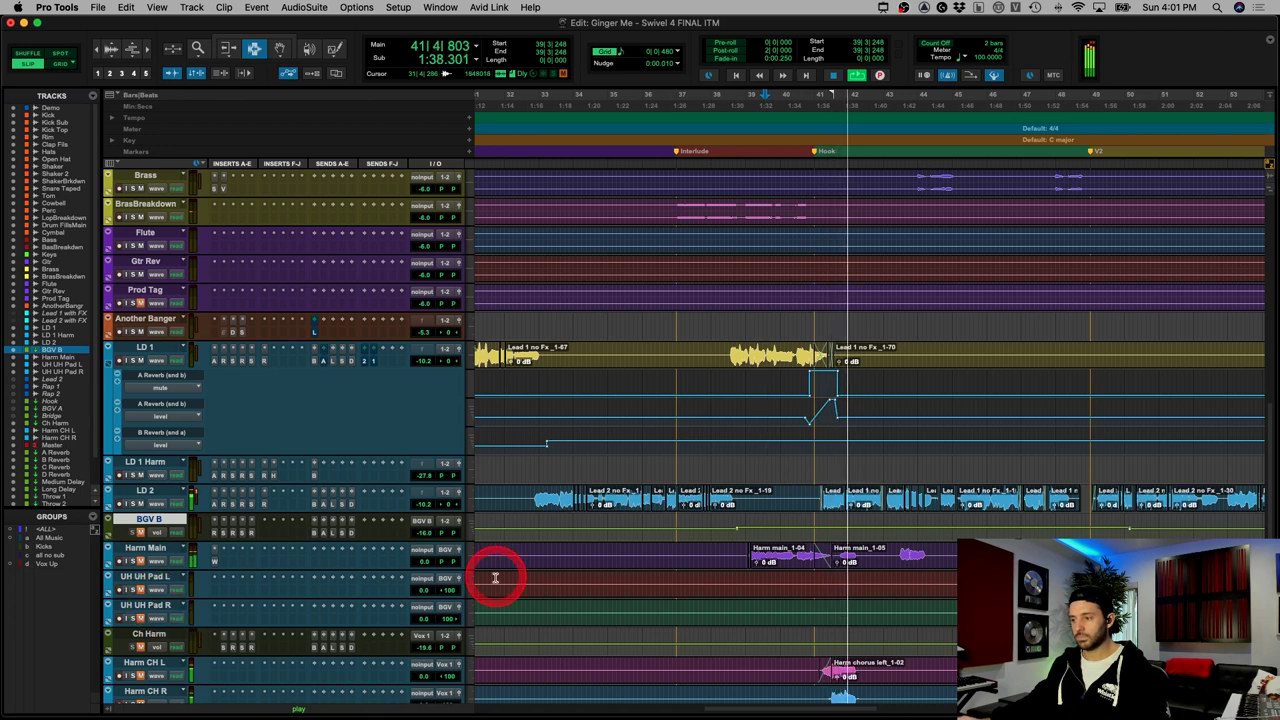
{"action": "key", "text": "space"}
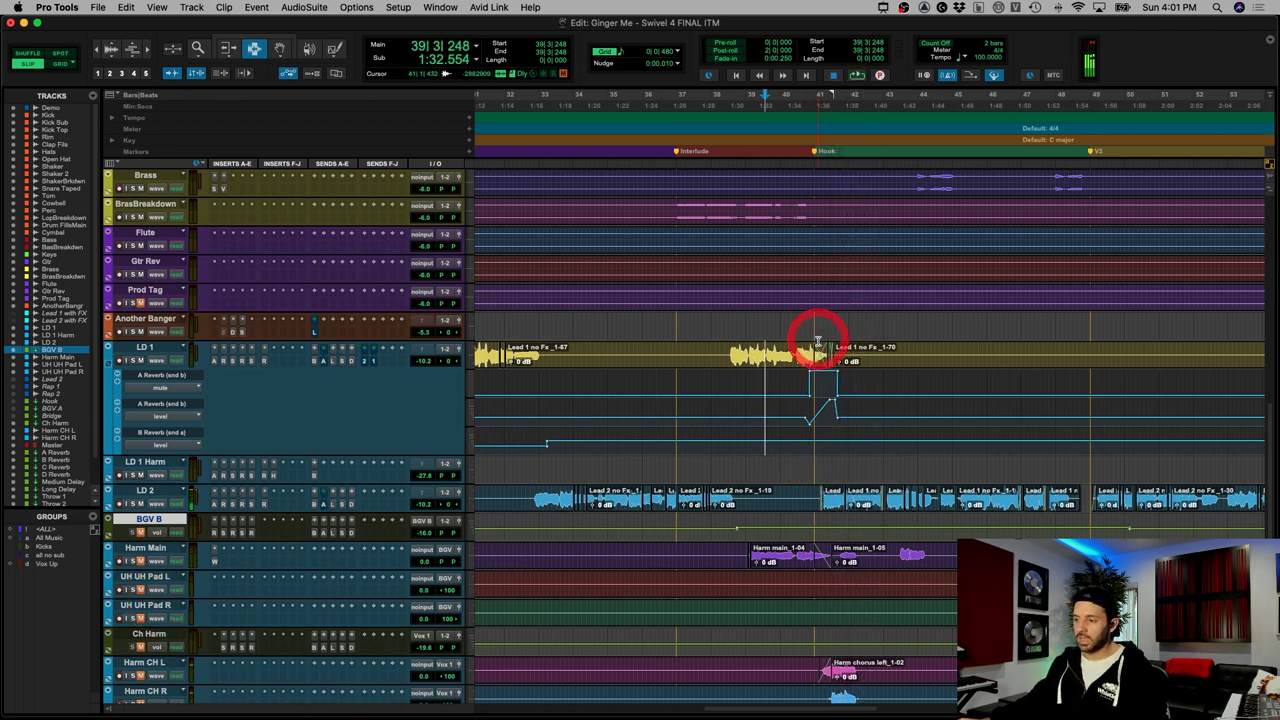
Step: Select LD 1's audio from 41|2|066, then LD 2's Hook clips from 41|1|358, and place the edit cursor at 41|4|301
{"action": "left_click_drag", "start_coordinate": [822, 344], "coordinate": [937, 358]}
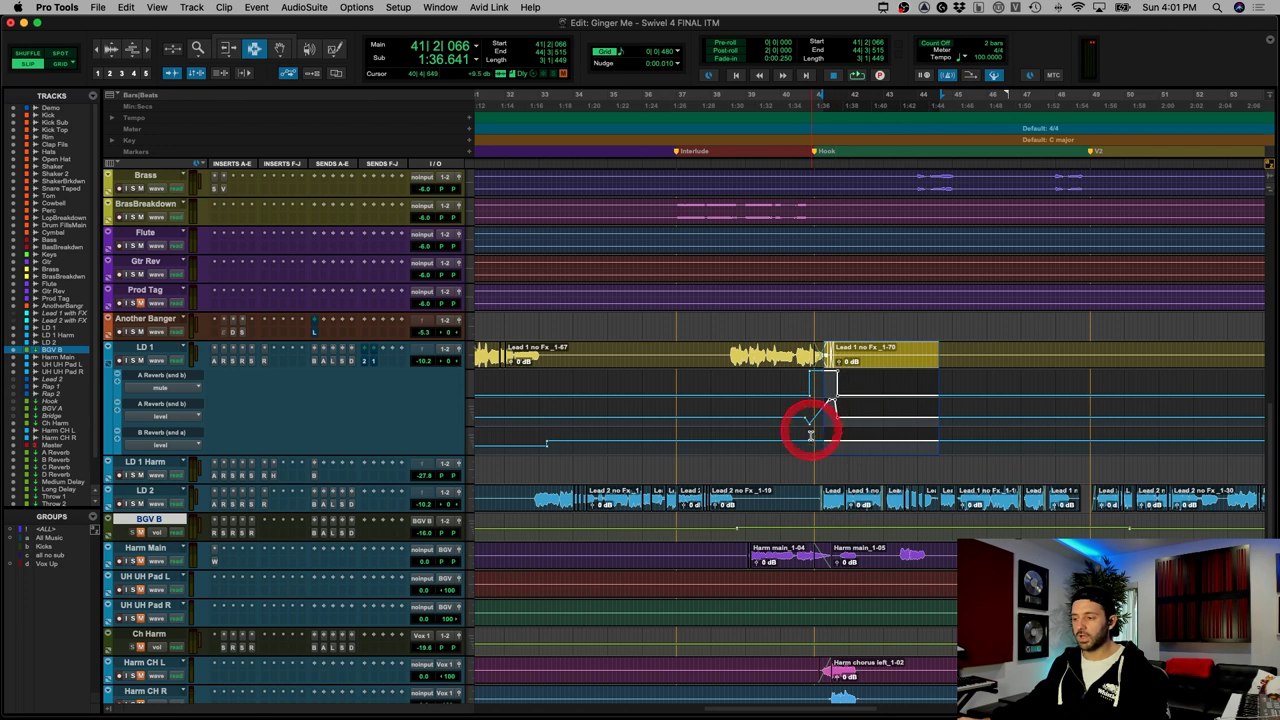
{"action": "left_click_drag", "start_coordinate": [818, 489], "coordinate": [905, 497]}
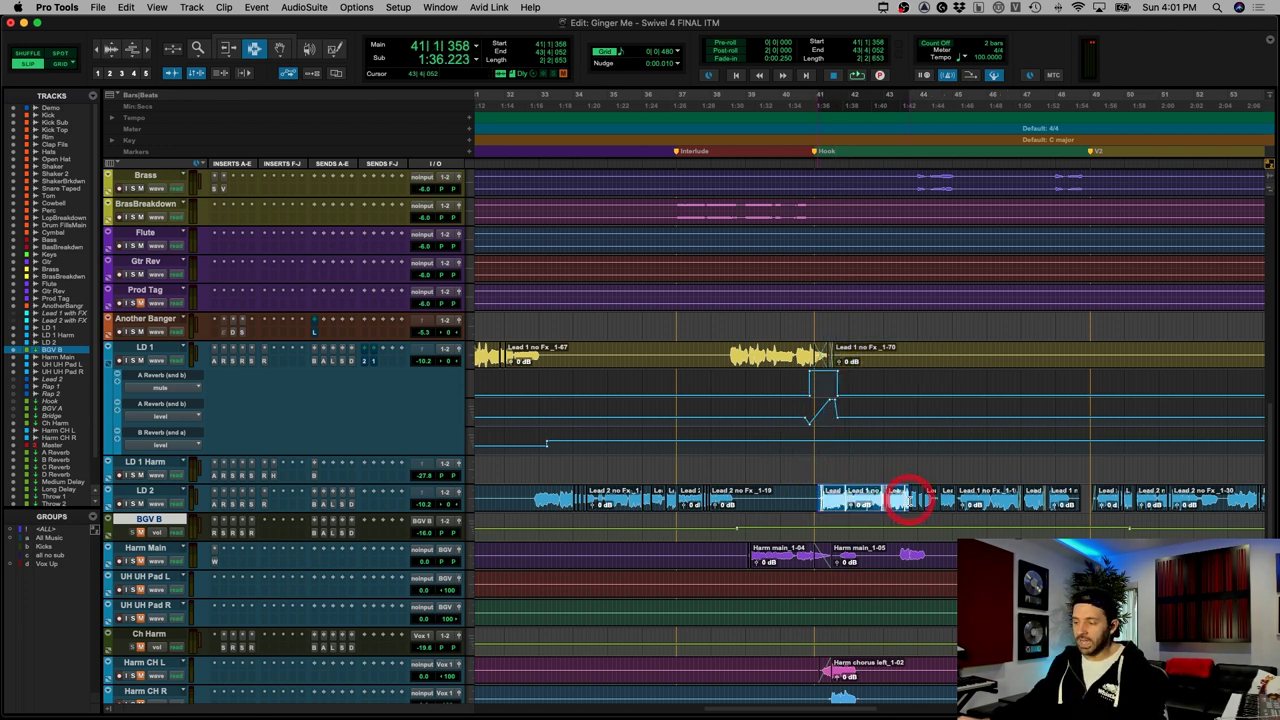
{"action": "left_click", "coordinate": [878, 499]}
{"action": "key", "text": "t"}
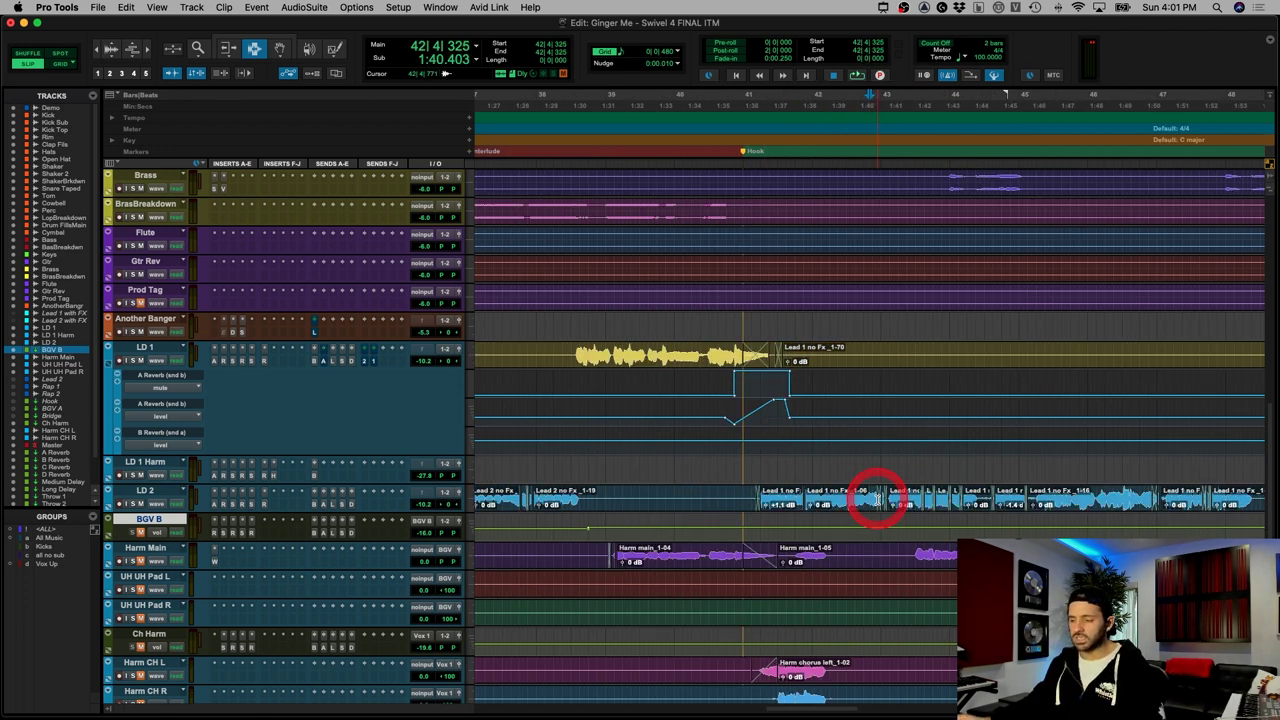
{"action": "scroll", "coordinate": [878, 498], "scroll_direction": "down", "scroll_amount": 2}
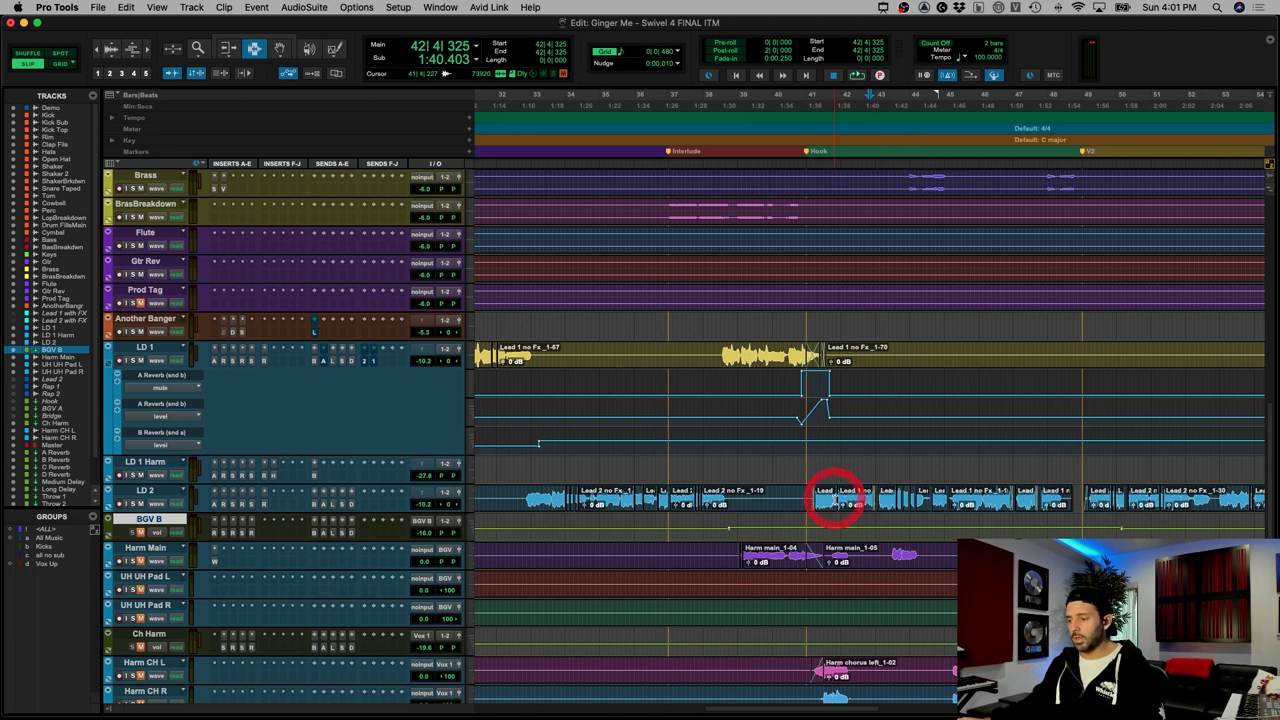
{"action": "left_click", "coordinate": [835, 497]}
Step: Examine where LD 1's fading tail overlaps LD 2's Hook entry by selecting both between 41|1|738 and about 41|3, then clear the selection
{"action": "scroll", "coordinate": [835, 497], "scroll_direction": "up", "scroll_amount": 6}
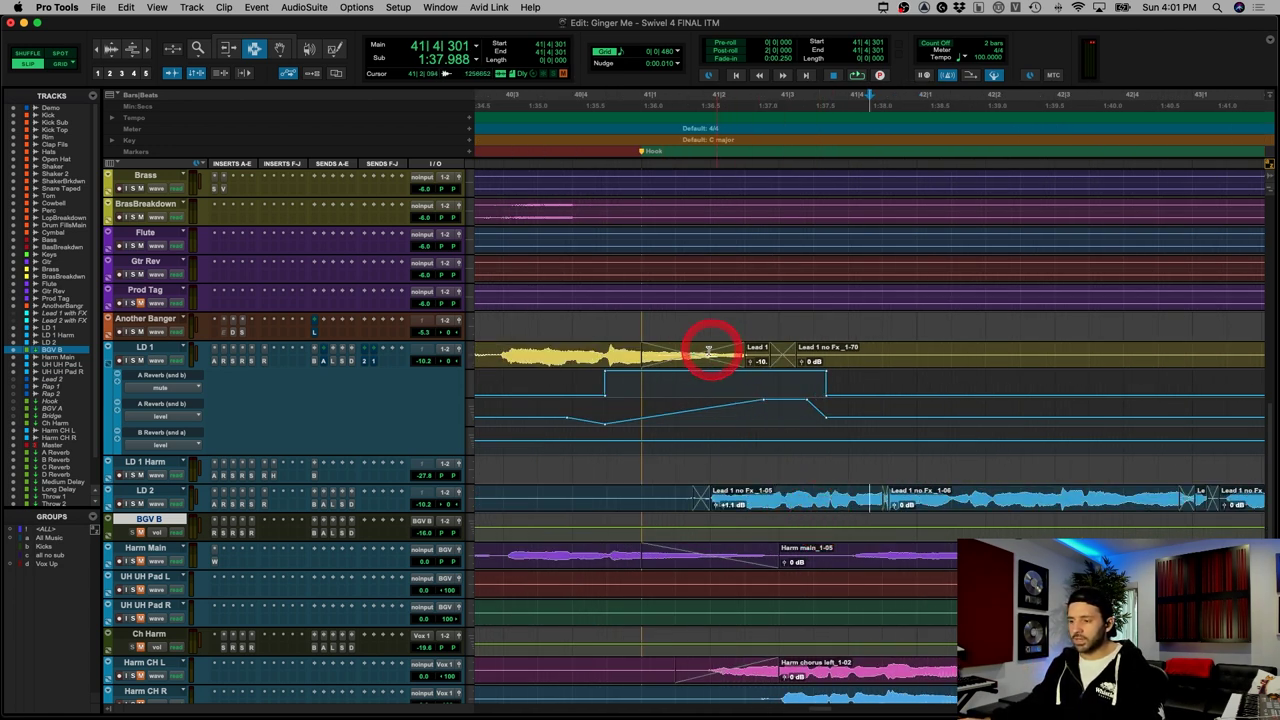
{"action": "left_click_drag", "start_coordinate": [709, 352], "coordinate": [745, 531]}
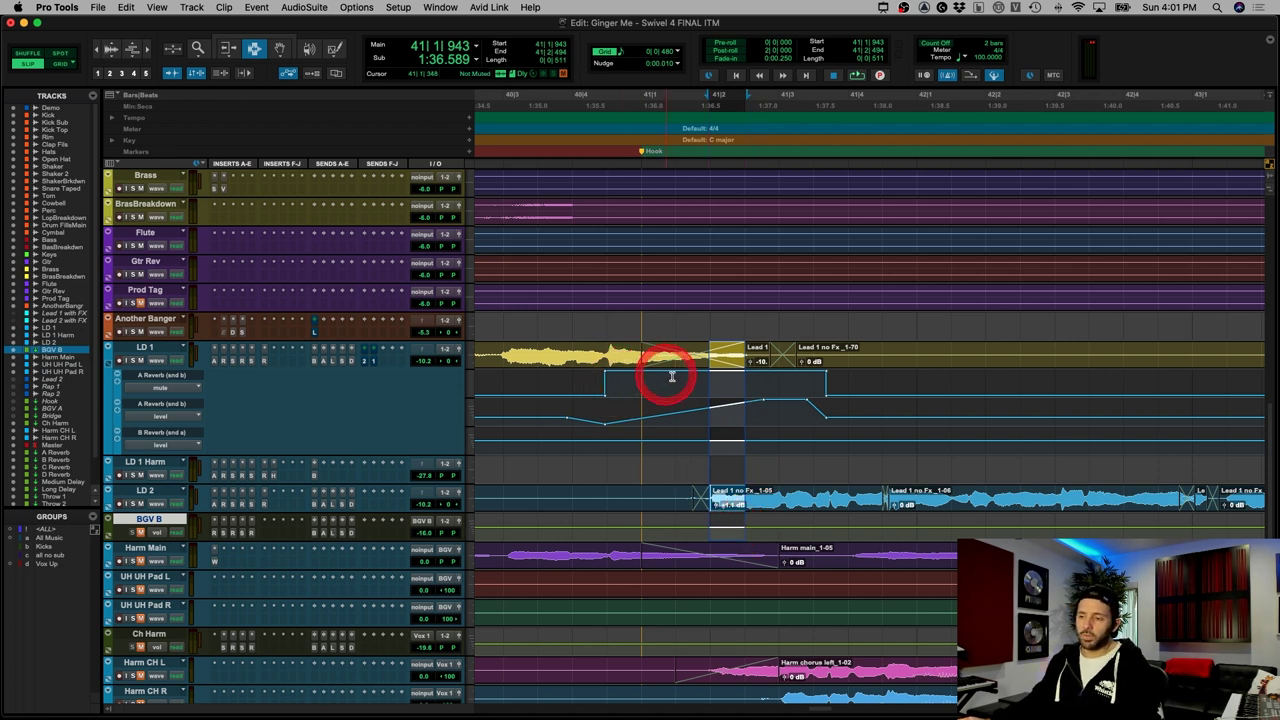
{"action": "left_click_drag", "start_coordinate": [711, 355], "coordinate": [760, 355]}
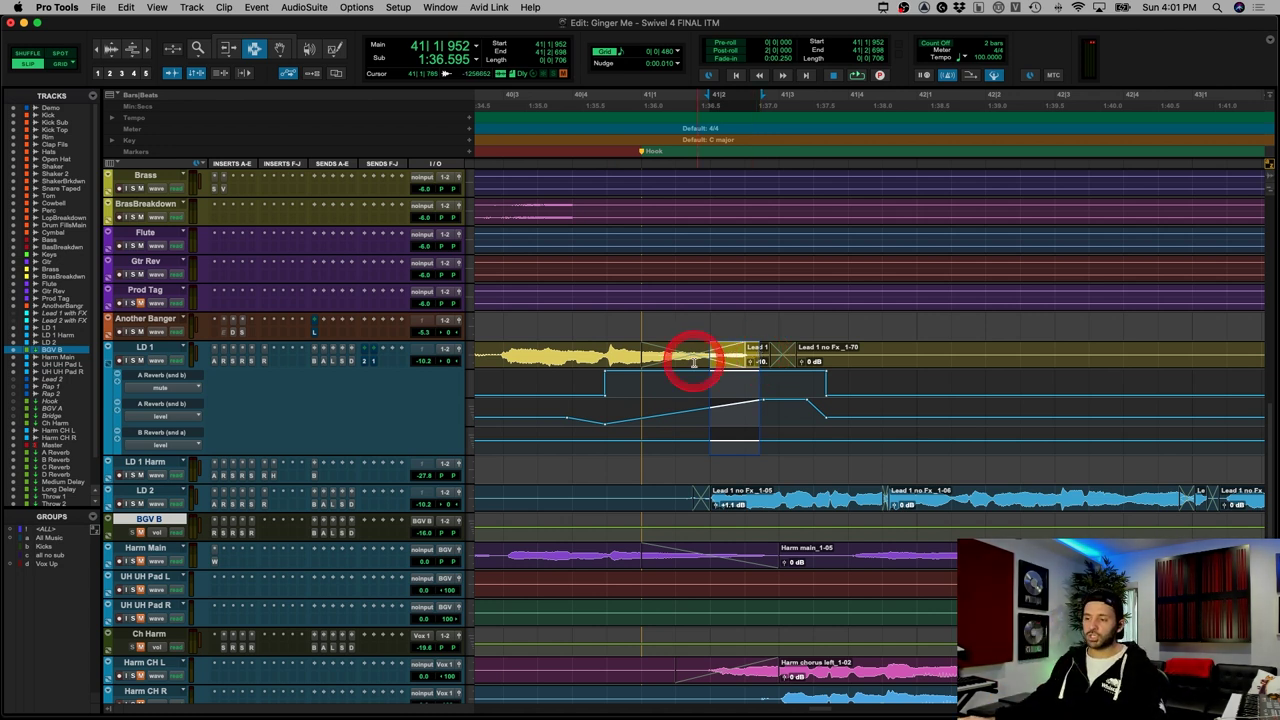
{"action": "left_click_drag", "start_coordinate": [693, 360], "coordinate": [760, 350]}
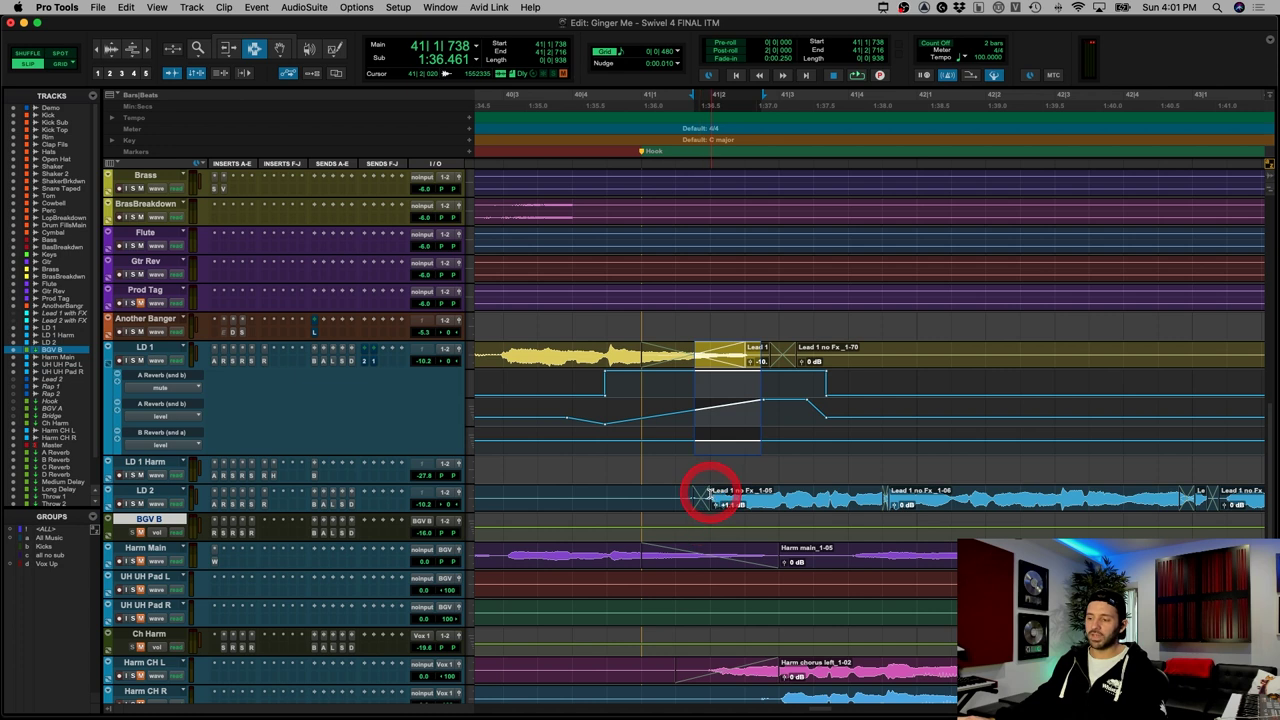
{"action": "left_click_drag", "start_coordinate": [709, 490], "coordinate": [783, 499]}
{"action": "scroll", "coordinate": [784, 498], "scroll_direction": "down", "scroll_amount": 1}
{"action": "left_click", "coordinate": [784, 498]}
Step: Select LD 1's tail after the Hook marker, then LD 2's entry from 41|1|878 to 41|2|735, and show the whole song
{"action": "key", "text": "r"}
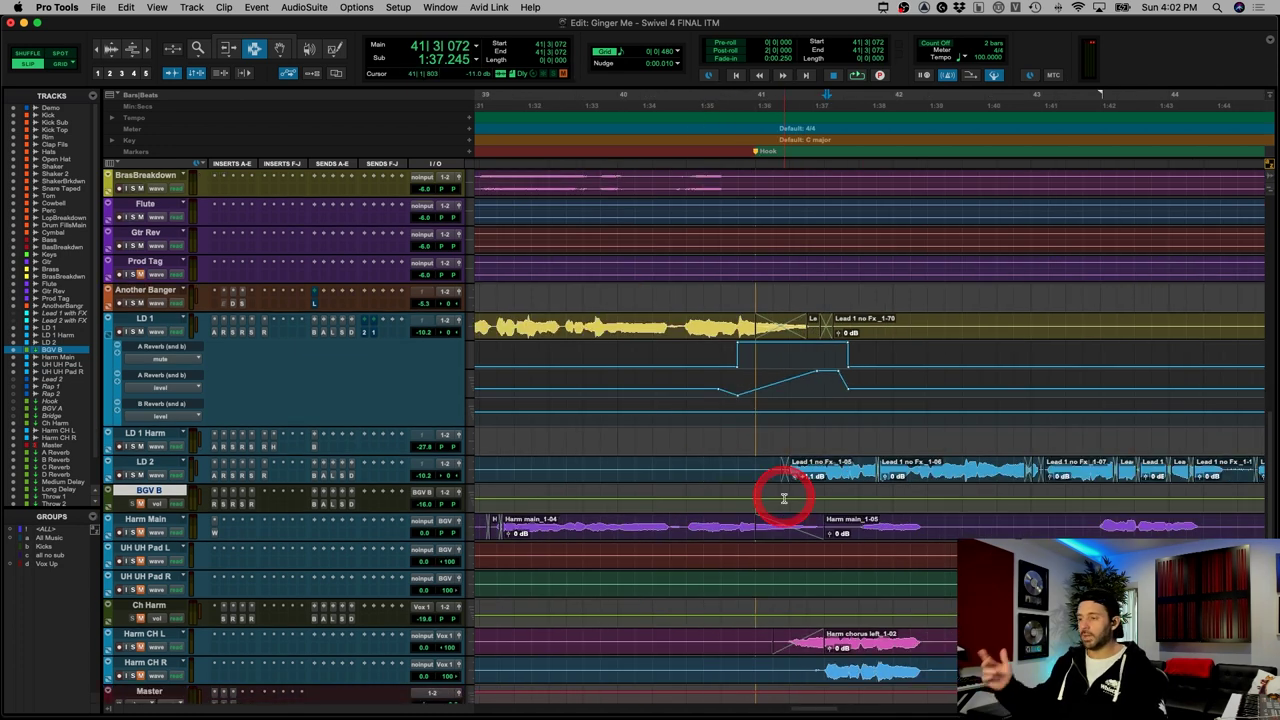
{"action": "key", "text": "r"}
{"action": "key", "text": "r"}
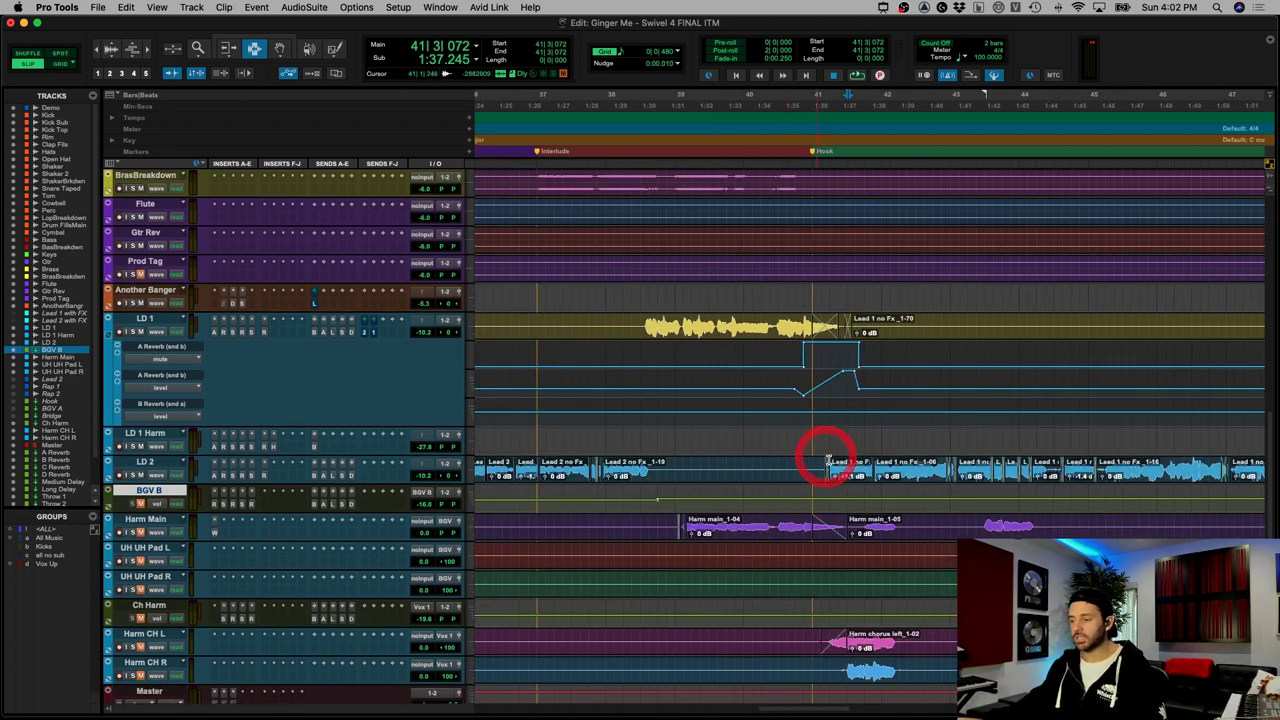
{"action": "left_click", "coordinate": [887, 466]}
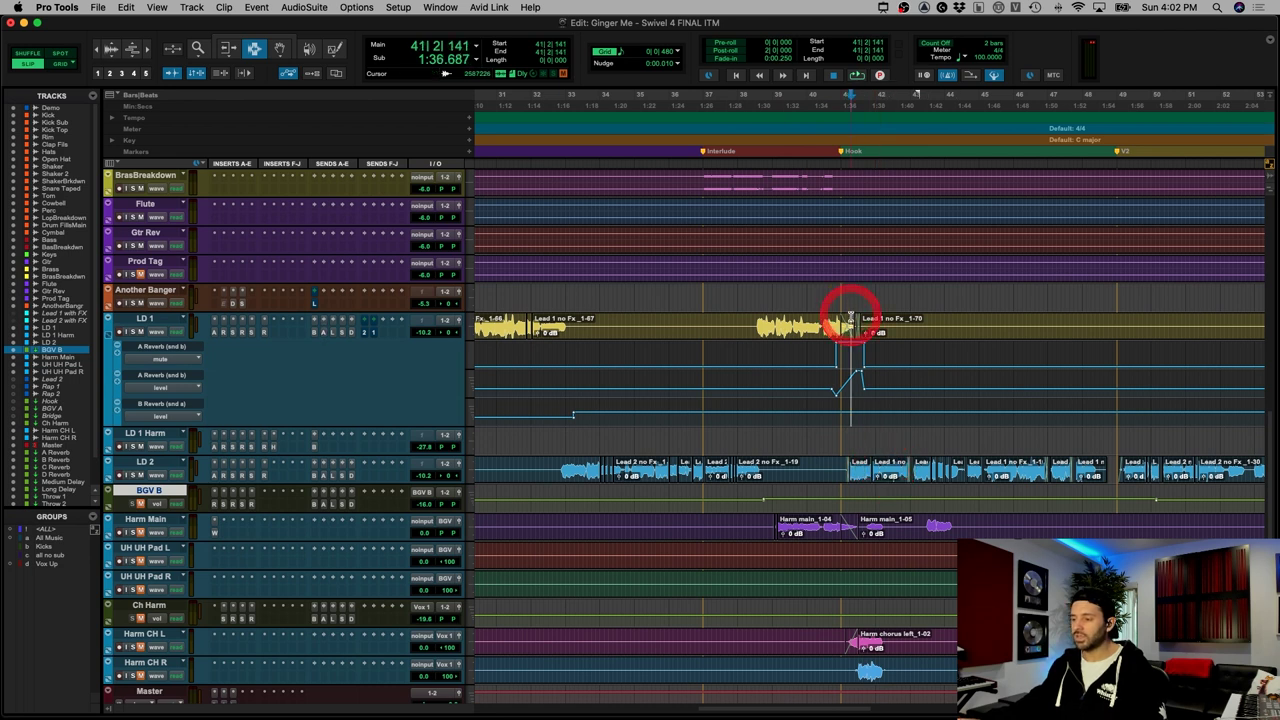
{"action": "scroll", "coordinate": [850, 320], "scroll_direction": "up", "scroll_amount": 3}
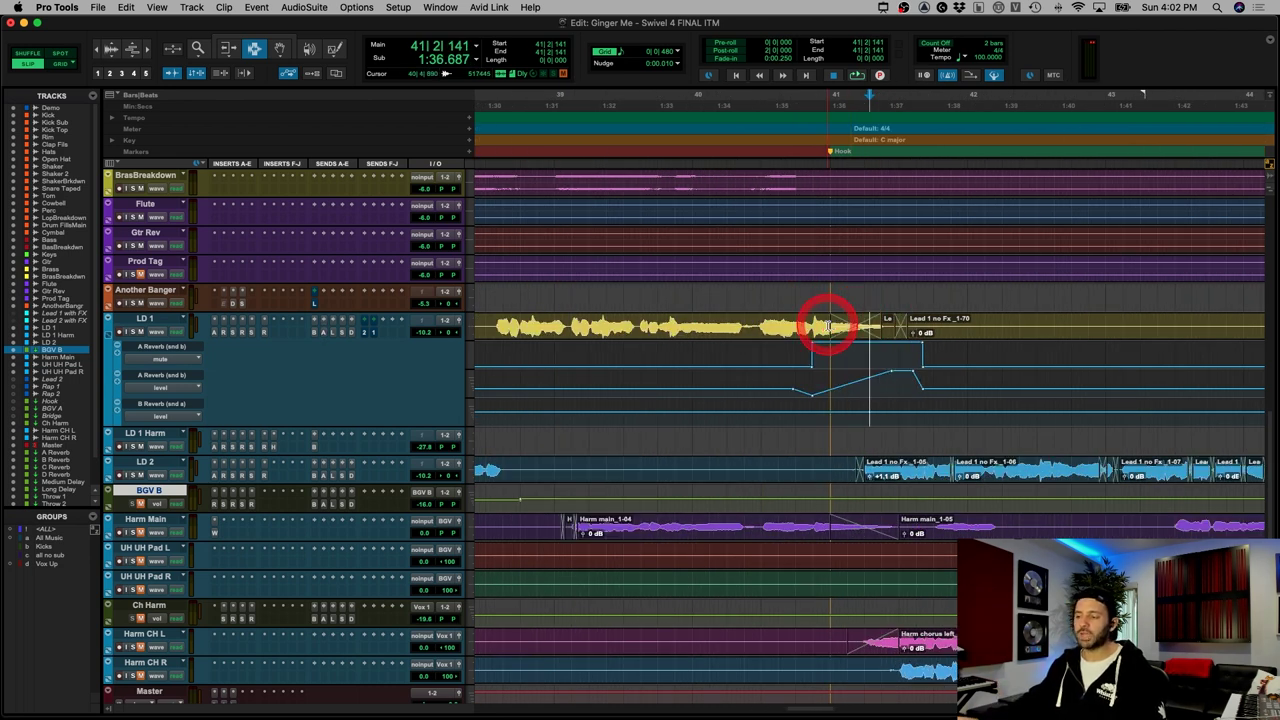
{"action": "left_click_drag", "start_coordinate": [829, 325], "coordinate": [869, 320]}
{"action": "left_click_drag", "start_coordinate": [860, 474], "coordinate": [890, 470]}
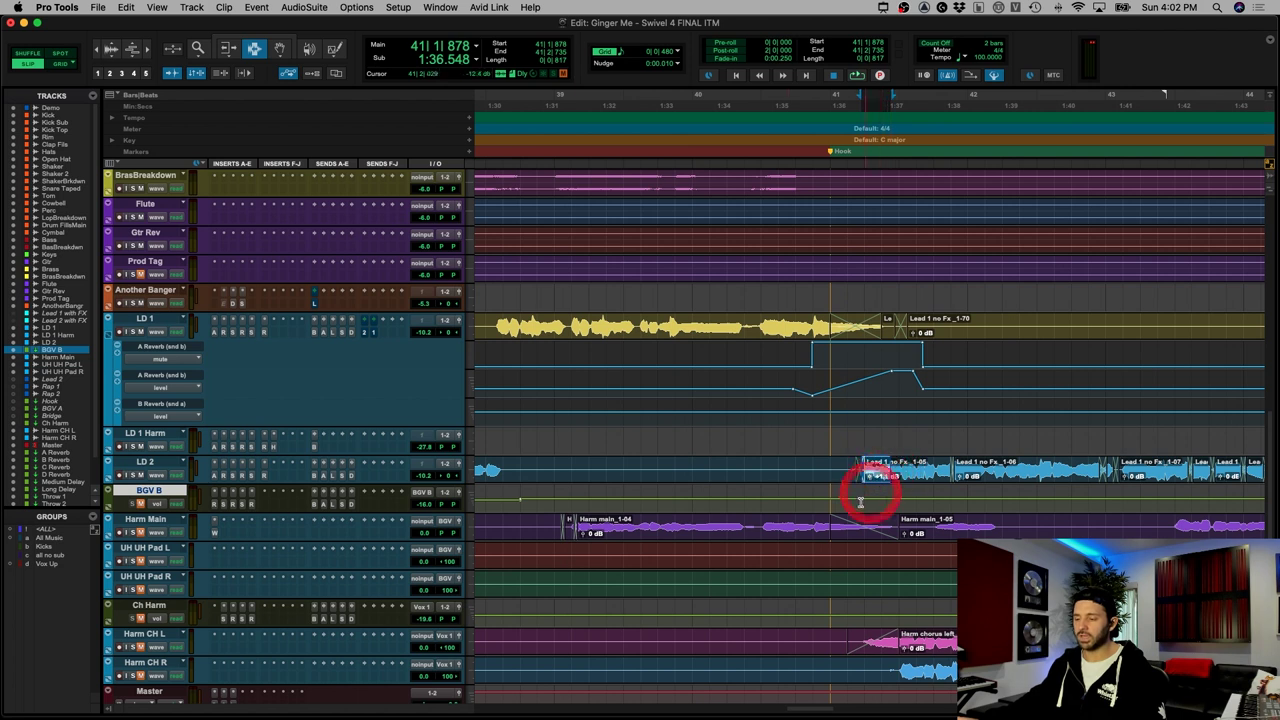
{"action": "scroll", "coordinate": [860, 500], "scroll_direction": "down", "scroll_amount": 3}
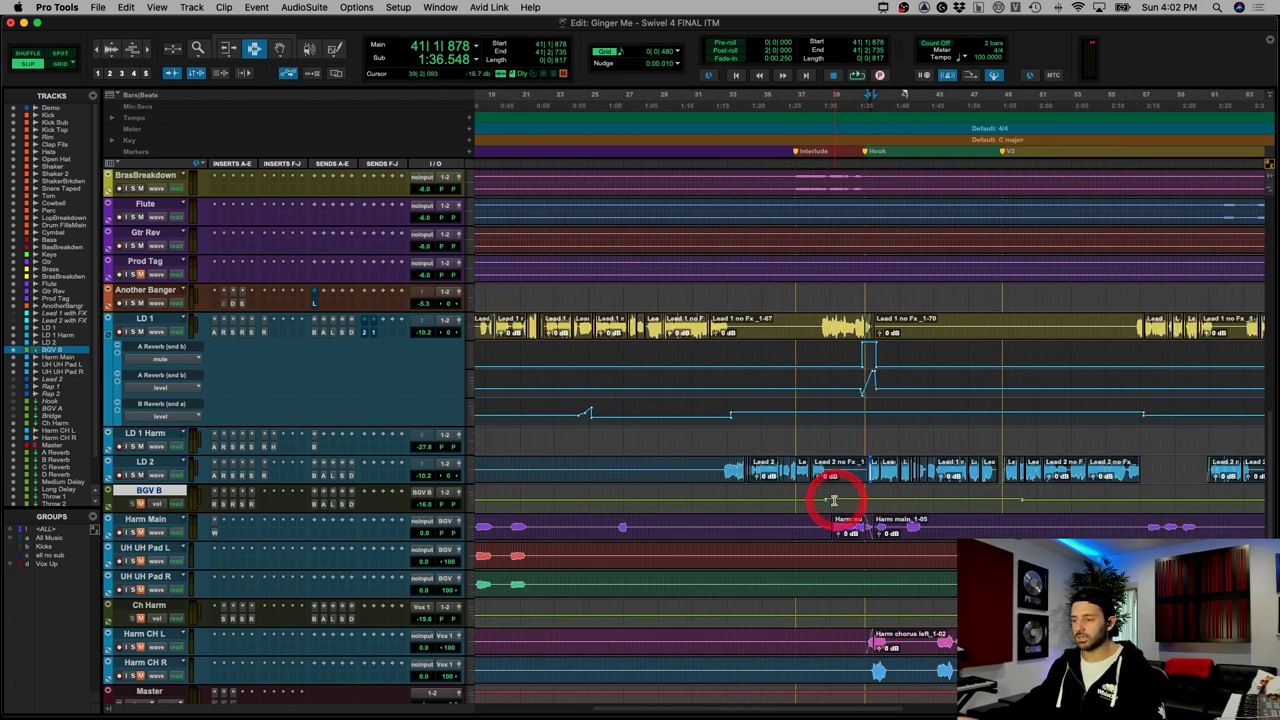
{"action": "scroll", "coordinate": [832, 510], "scroll_direction": "down", "scroll_amount": 2}
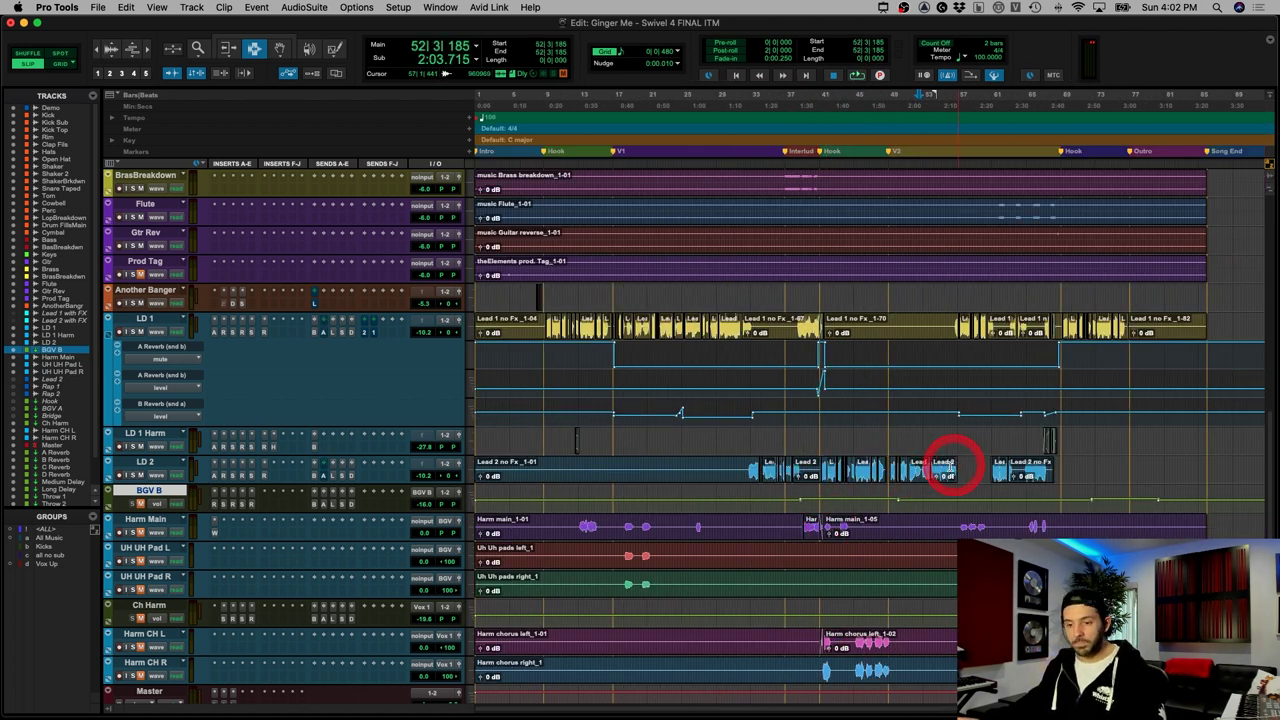
Step: Select LD 1's B Reverb send level automation after the Verse 1 ramp, from 25|1|571 to 31|4|732
{"action": "left_click", "coordinate": [703, 414]}
{"action": "scroll", "coordinate": [737, 434], "scroll_direction": "up", "scroll_amount": 2}
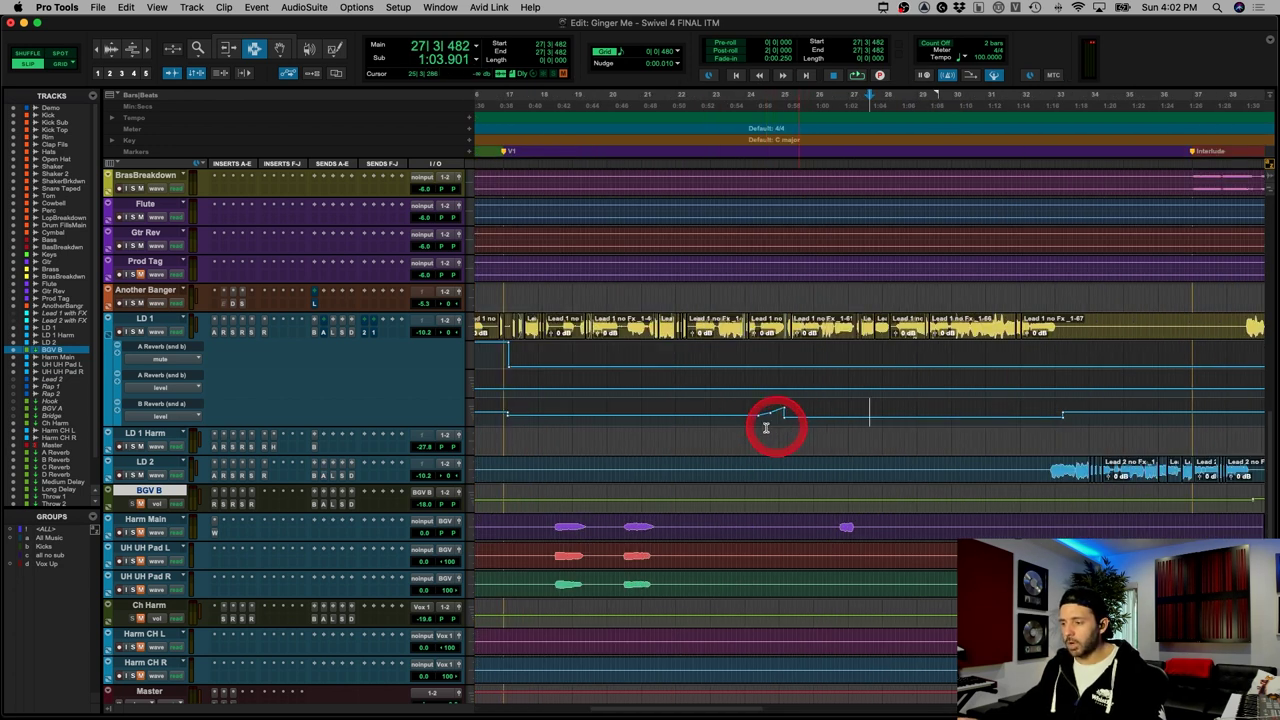
{"action": "key", "text": "r"}
{"action": "left_click_drag", "start_coordinate": [693, 329], "coordinate": [729, 336]}
{"action": "left_click", "coordinate": [858, 414]}
{"action": "key", "text": "t"}
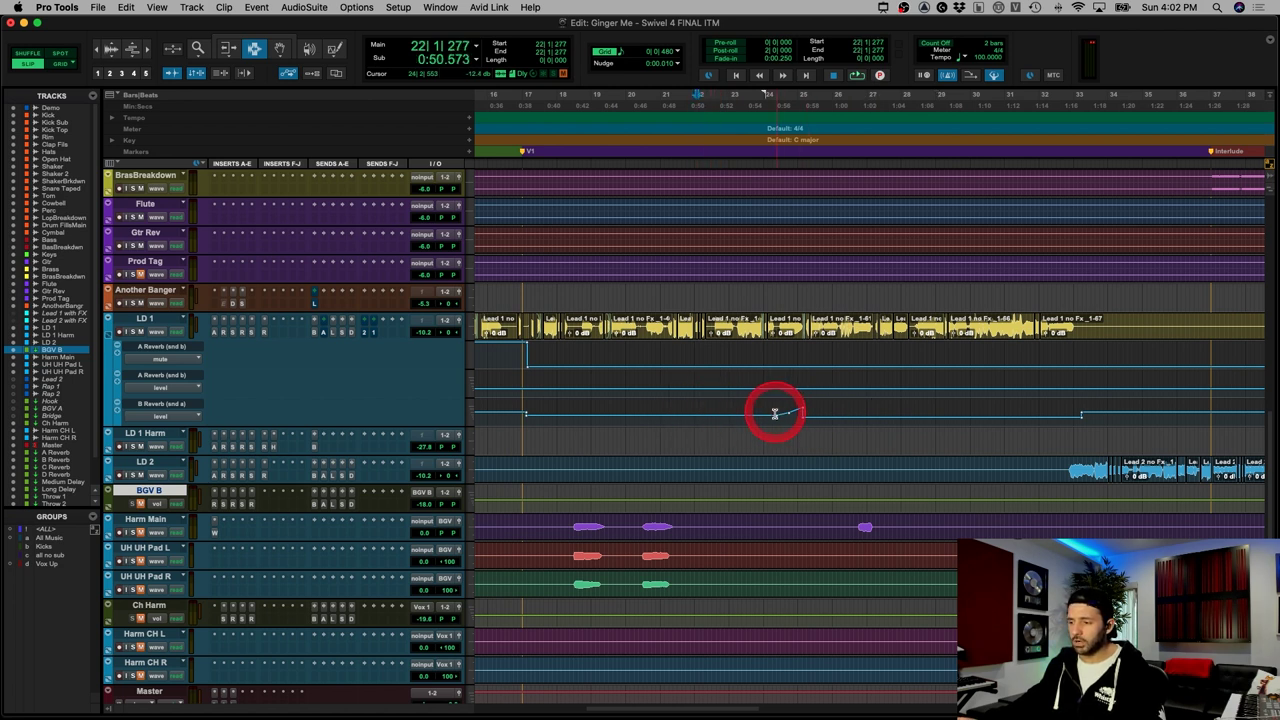
{"action": "left_click_drag", "start_coordinate": [764, 411], "coordinate": [971, 414]}
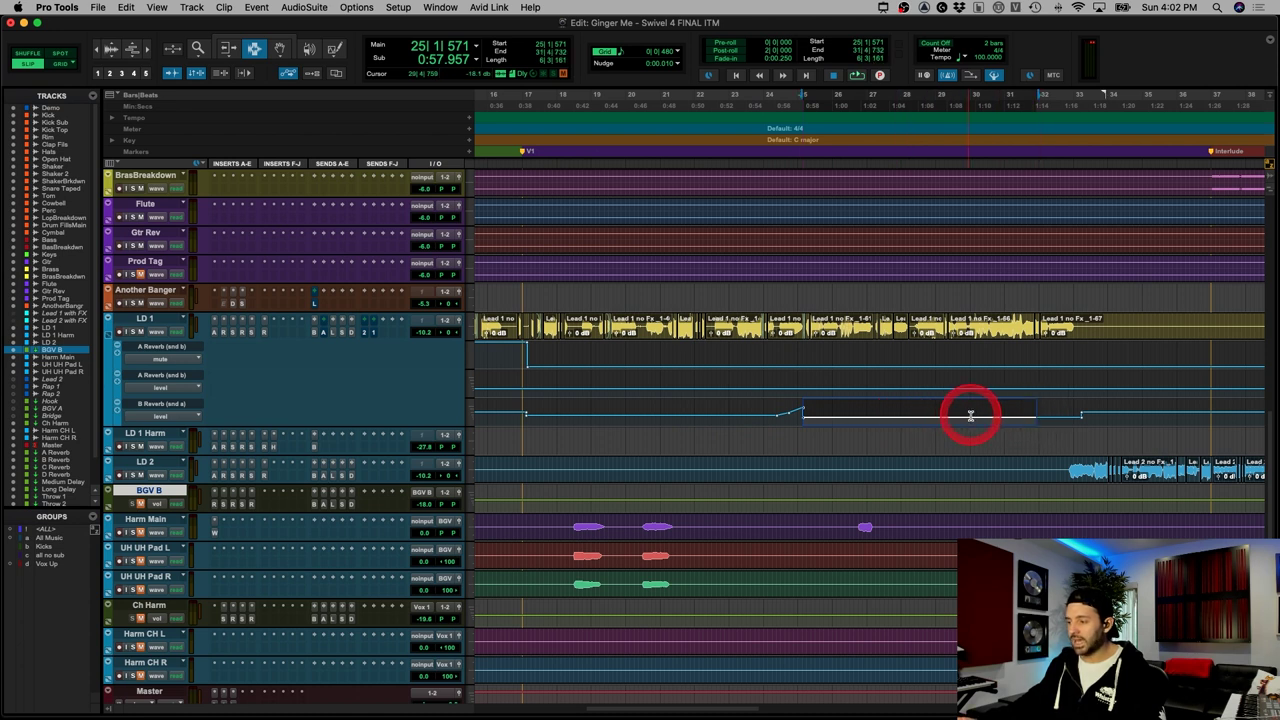
Step: Select LD 2's opening clips from 32|3|155, then LD 1's B Reverb level from 33|2|396 to 37|1|560
{"action": "left_click", "coordinate": [1034, 411]}
{"action": "left_click_drag", "start_coordinate": [1057, 477], "coordinate": [1180, 472]}
{"action": "key", "text": "r"}
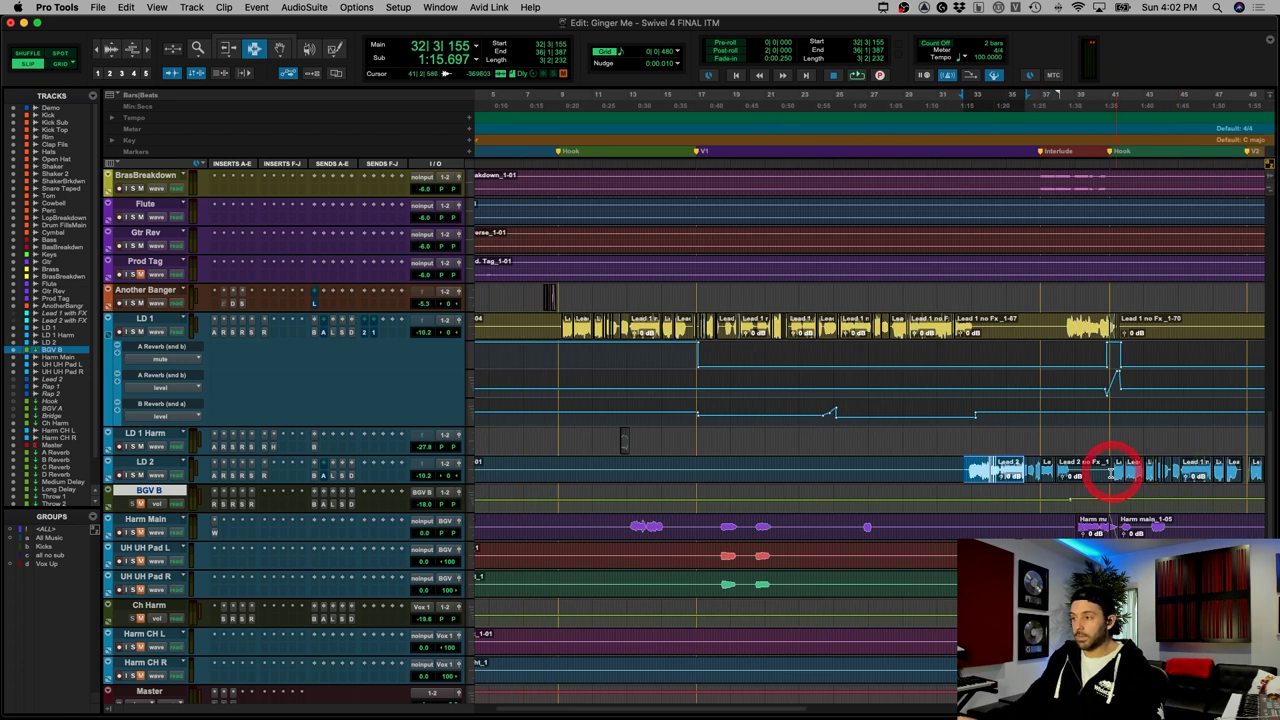
{"action": "left_click_drag", "start_coordinate": [980, 470], "coordinate": [1004, 472]}
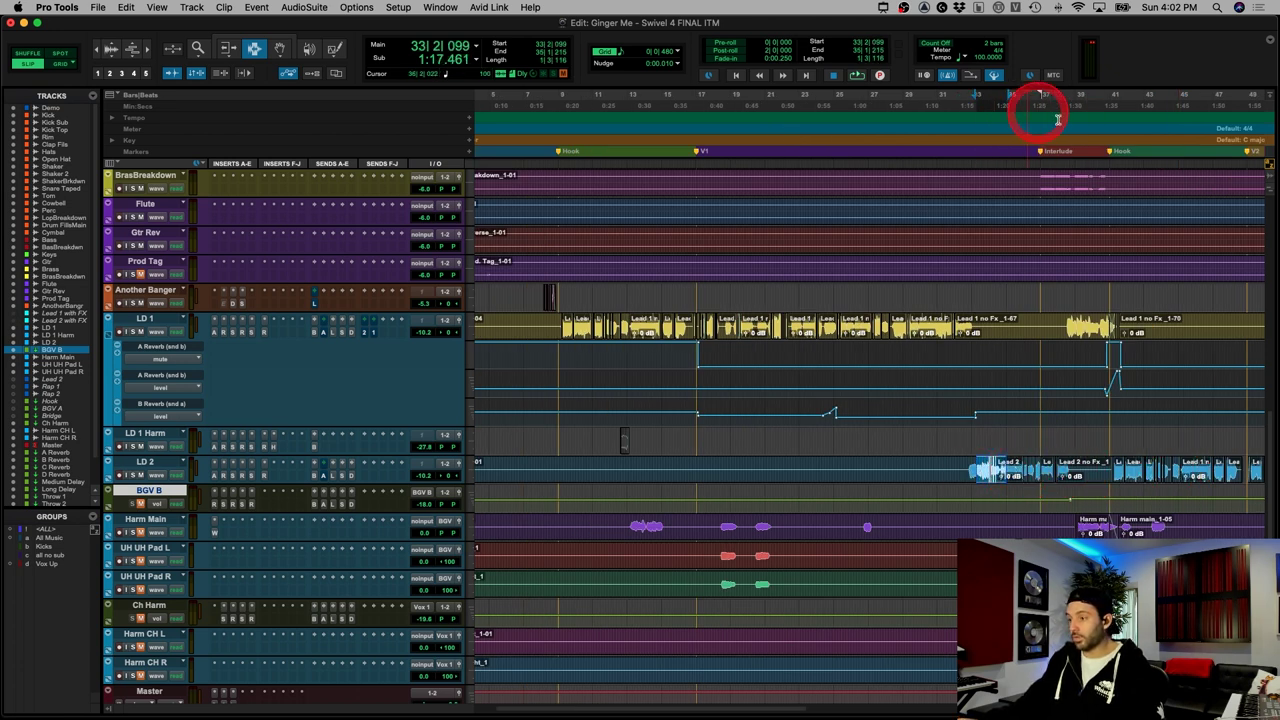
{"action": "left_click_drag", "start_coordinate": [1090, 470], "coordinate": [982, 470]}
{"action": "key", "text": "t"}
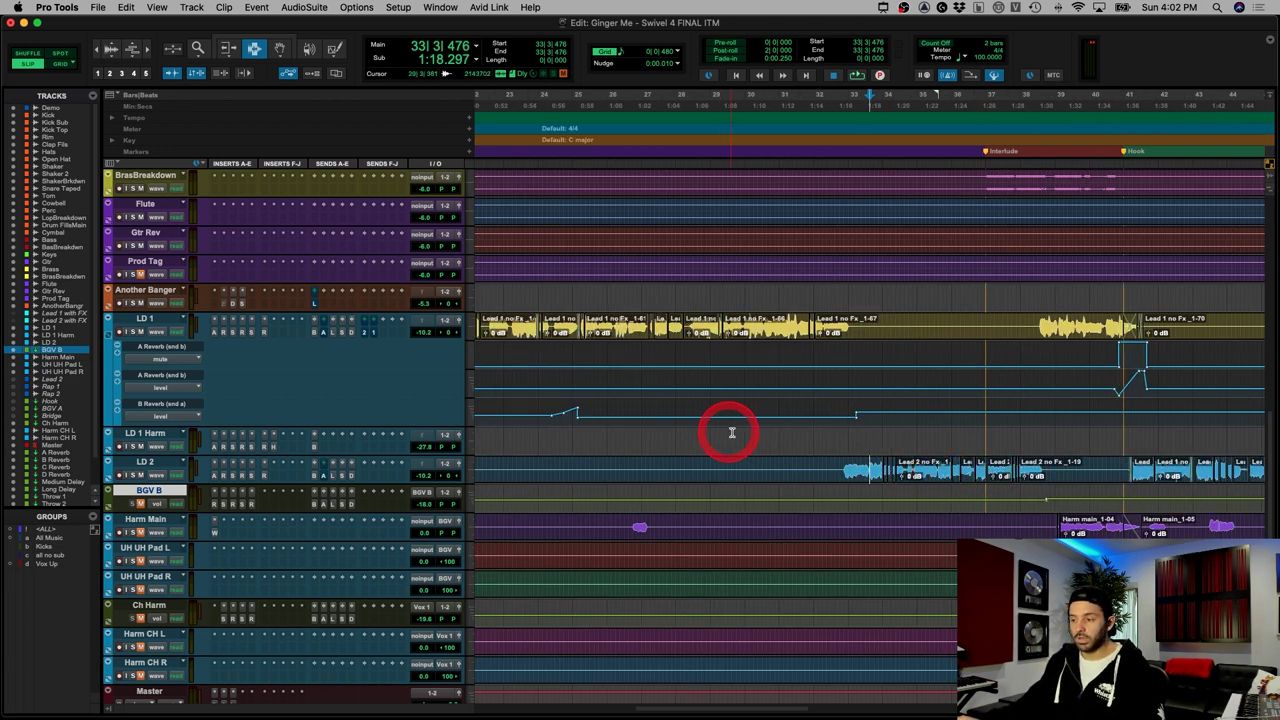
{"action": "key", "text": "r"}
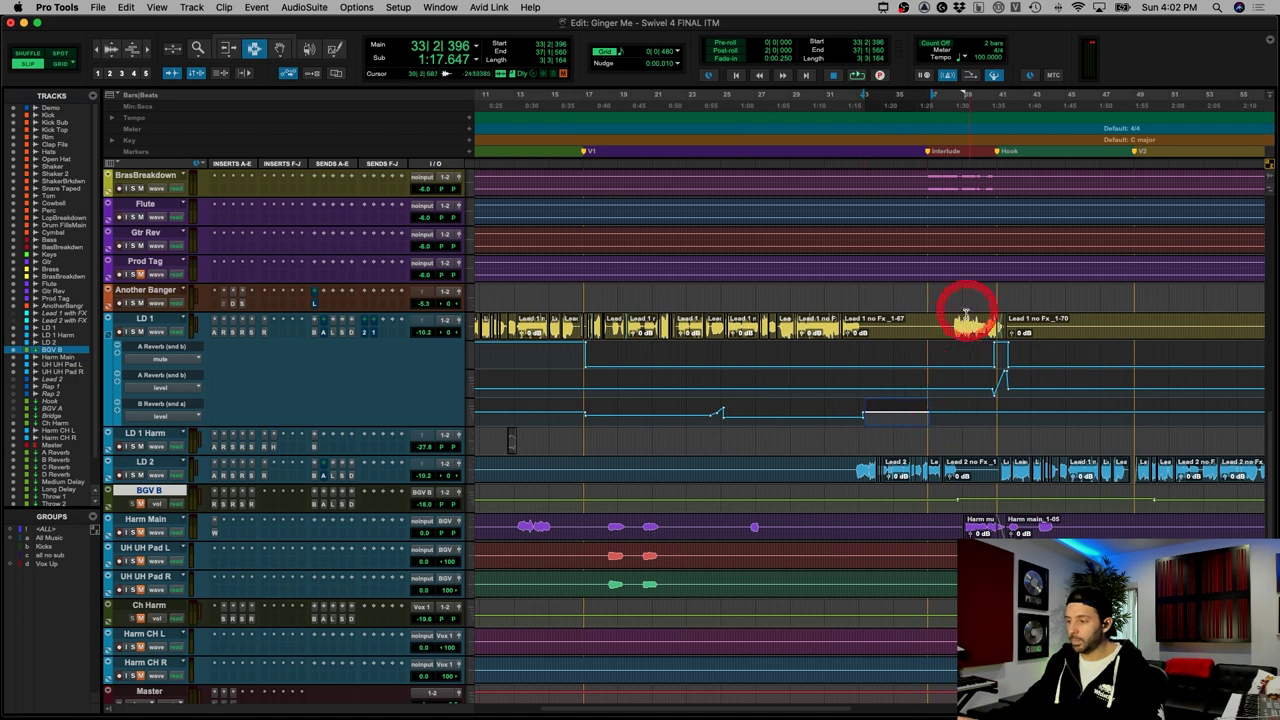
{"action": "left_click", "coordinate": [966, 323]}
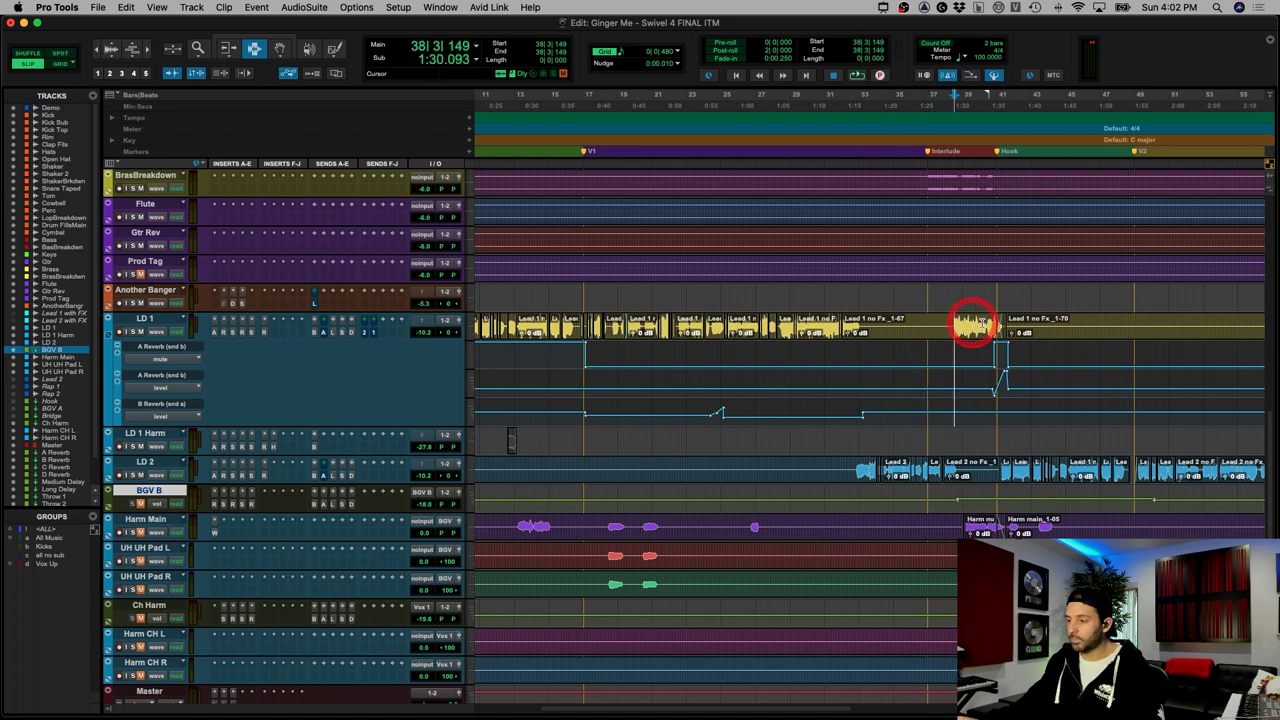
Step: Audition LD 1 soloed from 22|3|958 and select its B Reverb level ramp from 24|1|510 to 25|1|423
{"action": "left_click", "coordinate": [681, 412]}
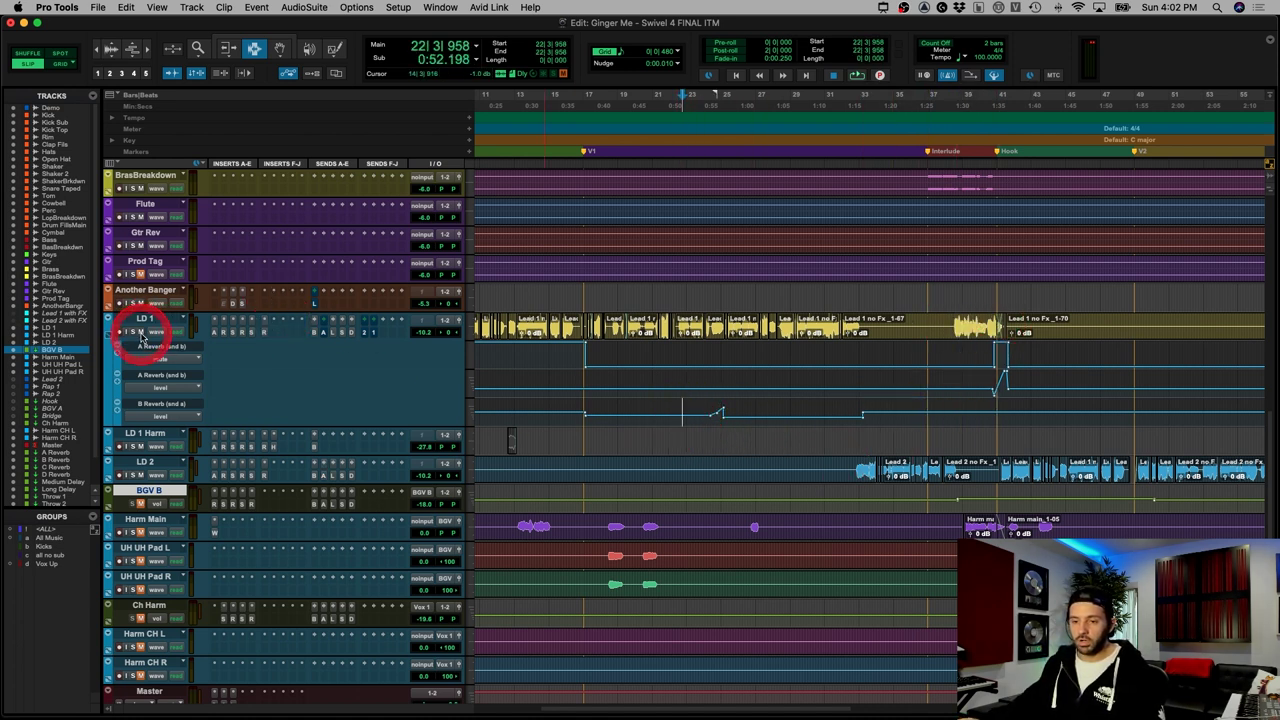
{"action": "key", "text": "space"}
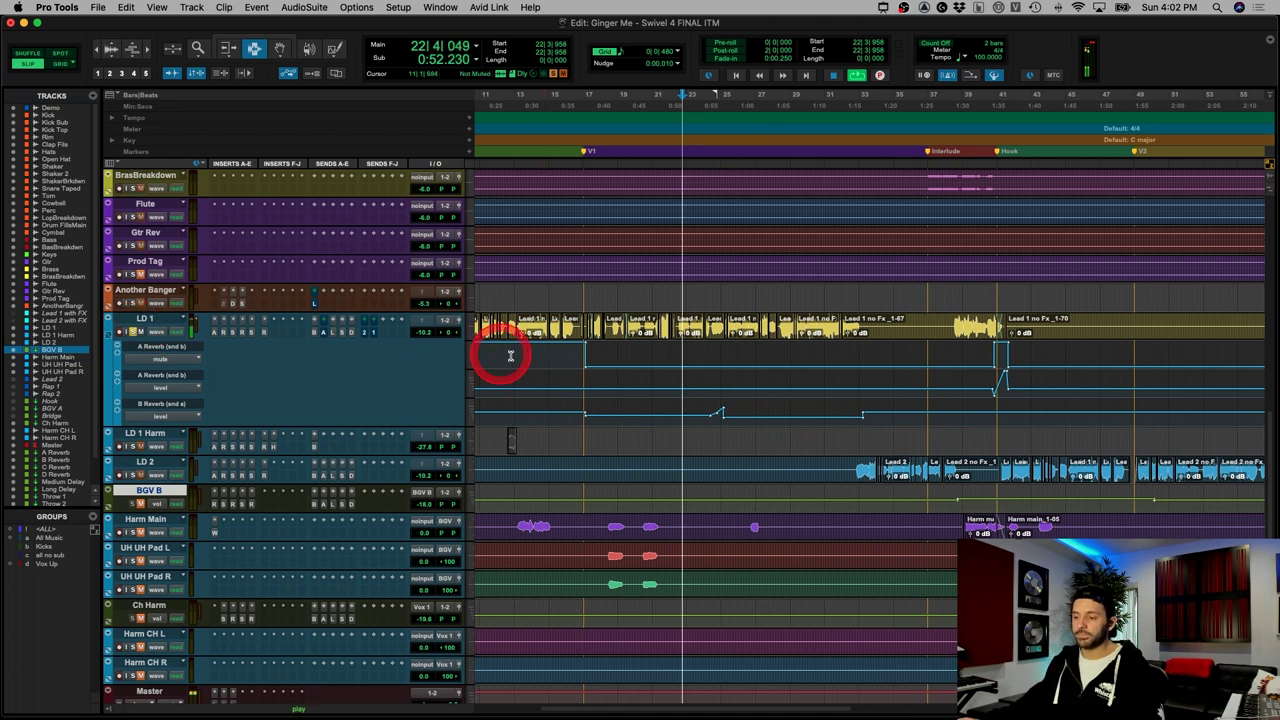
{"action": "left_click", "coordinate": [740, 384]}
{"action": "key", "text": "t"}
{"action": "key", "text": "t"}
{"action": "left_click_drag", "start_coordinate": [746, 420], "coordinate": [804, 414]}
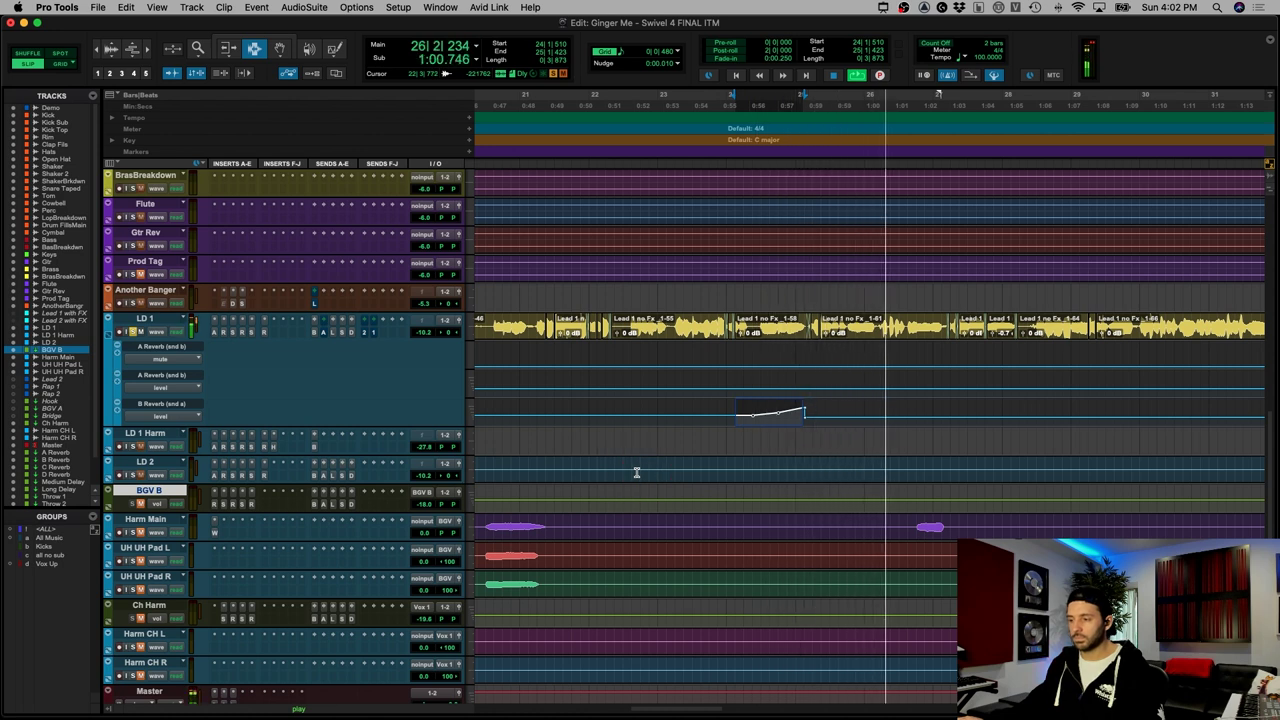
{"action": "left_click", "coordinate": [719, 446]}
{"action": "left_click", "coordinate": [731, 408]}
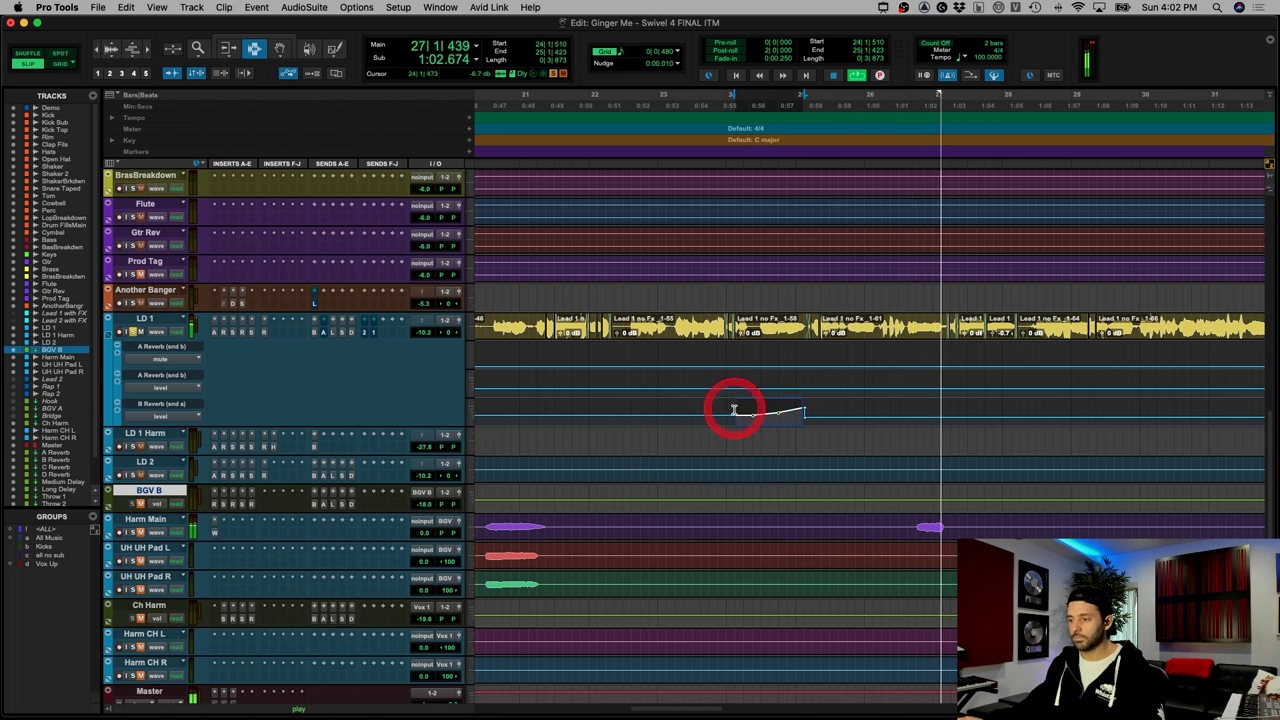
{"action": "key", "text": "space"}
Step: Select LD 1's phrase over the reverb ramp from 24|3|151 to 25|1|720, then place the edit cursor at 27|2|588
{"action": "left_click", "coordinate": [729, 457]}
{"action": "left_click", "coordinate": [770, 337]}
{"action": "left_click_drag", "start_coordinate": [770, 337], "coordinate": [806, 326]}
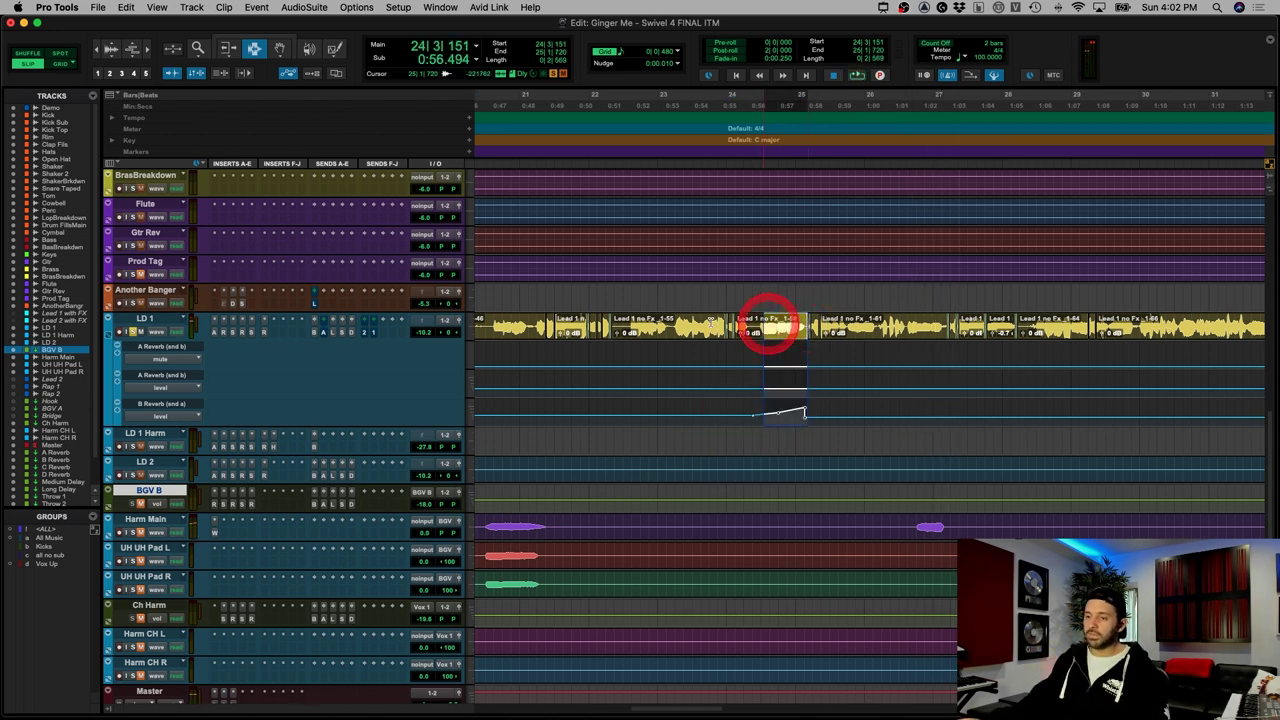
{"action": "left_click", "coordinate": [314, 332]}
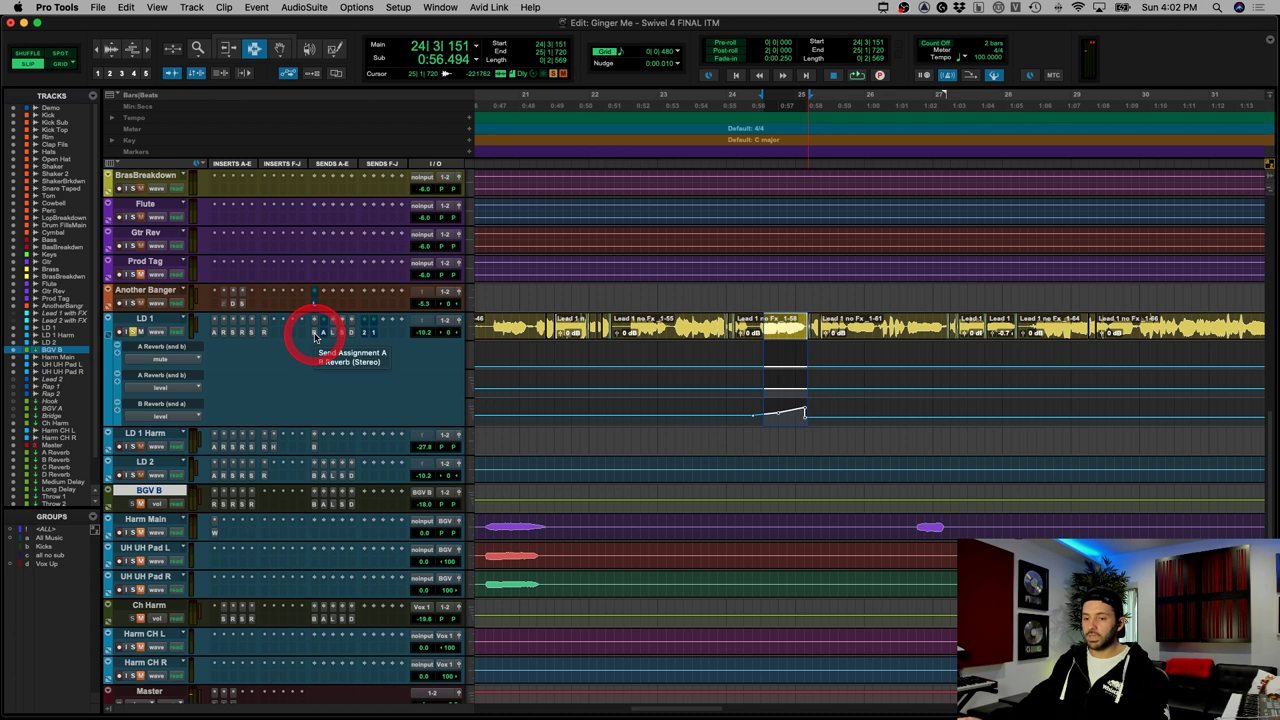
{"action": "left_click", "coordinate": [315, 334]}
{"action": "left_click", "coordinate": [315, 334]}
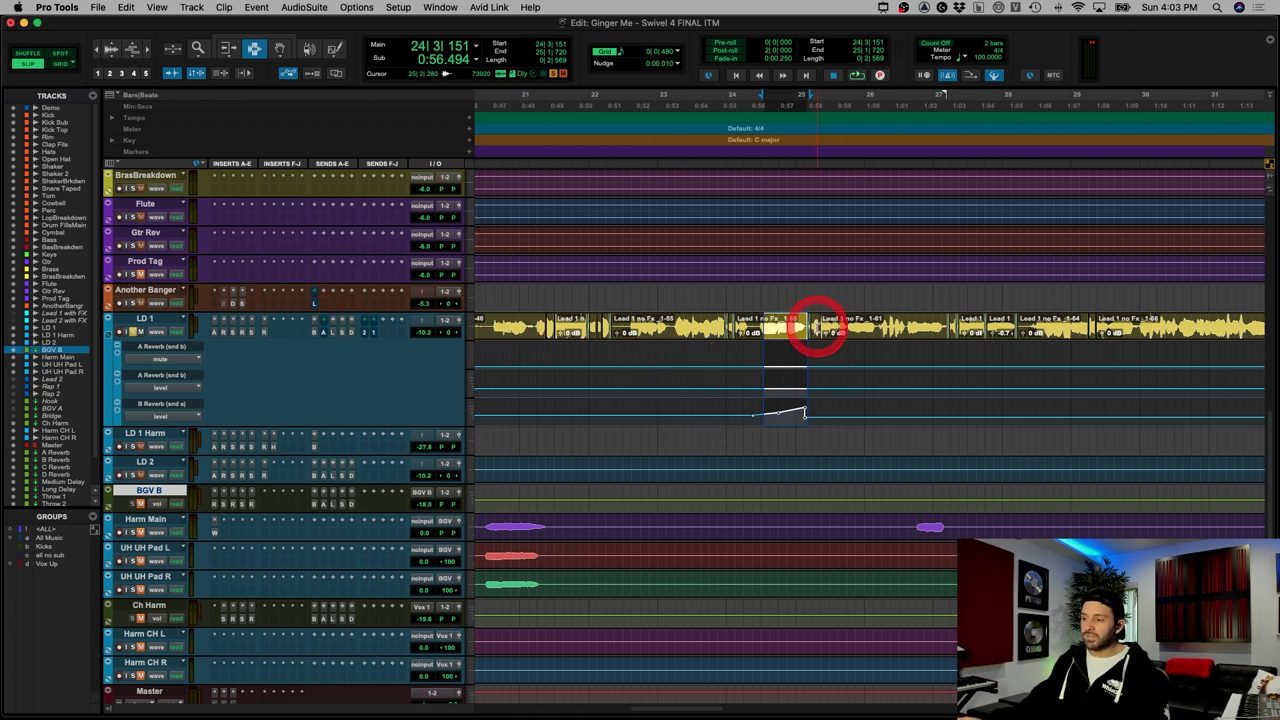
{"action": "left_click_drag", "start_coordinate": [813, 326], "coordinate": [959, 326]}
{"action": "left_click", "coordinate": [961, 327]}
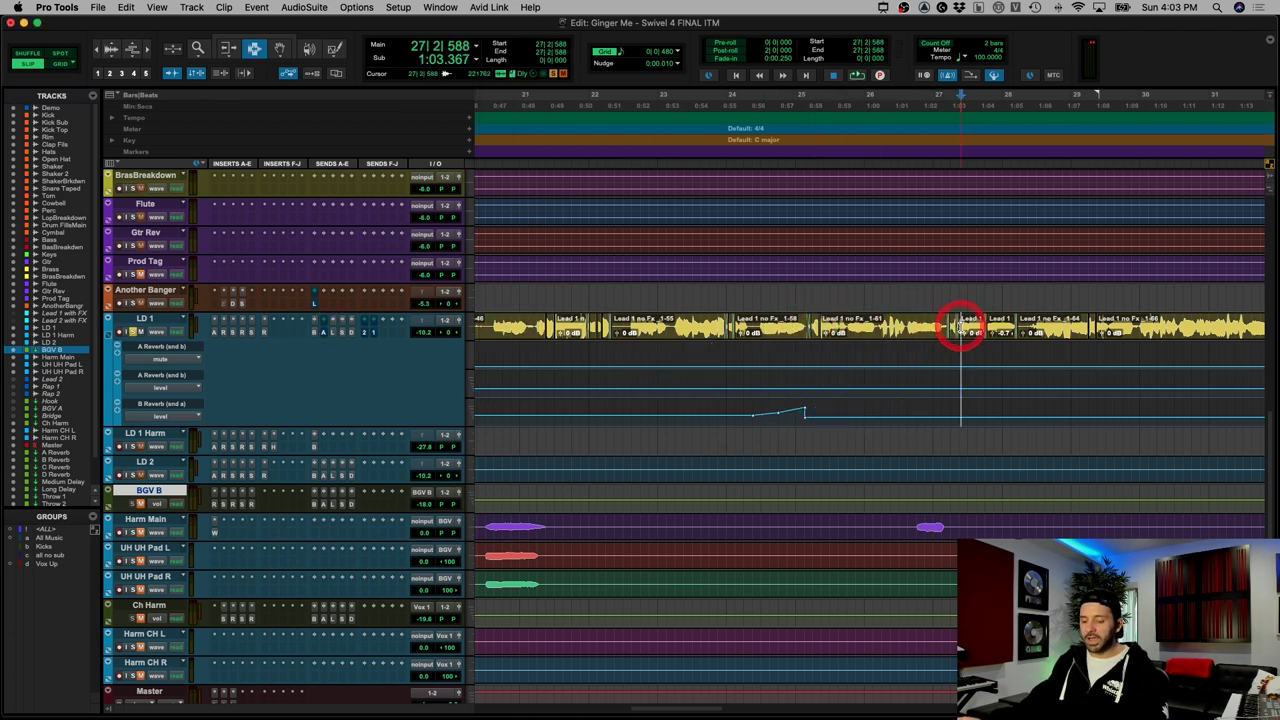
{"action": "key", "text": "r"}
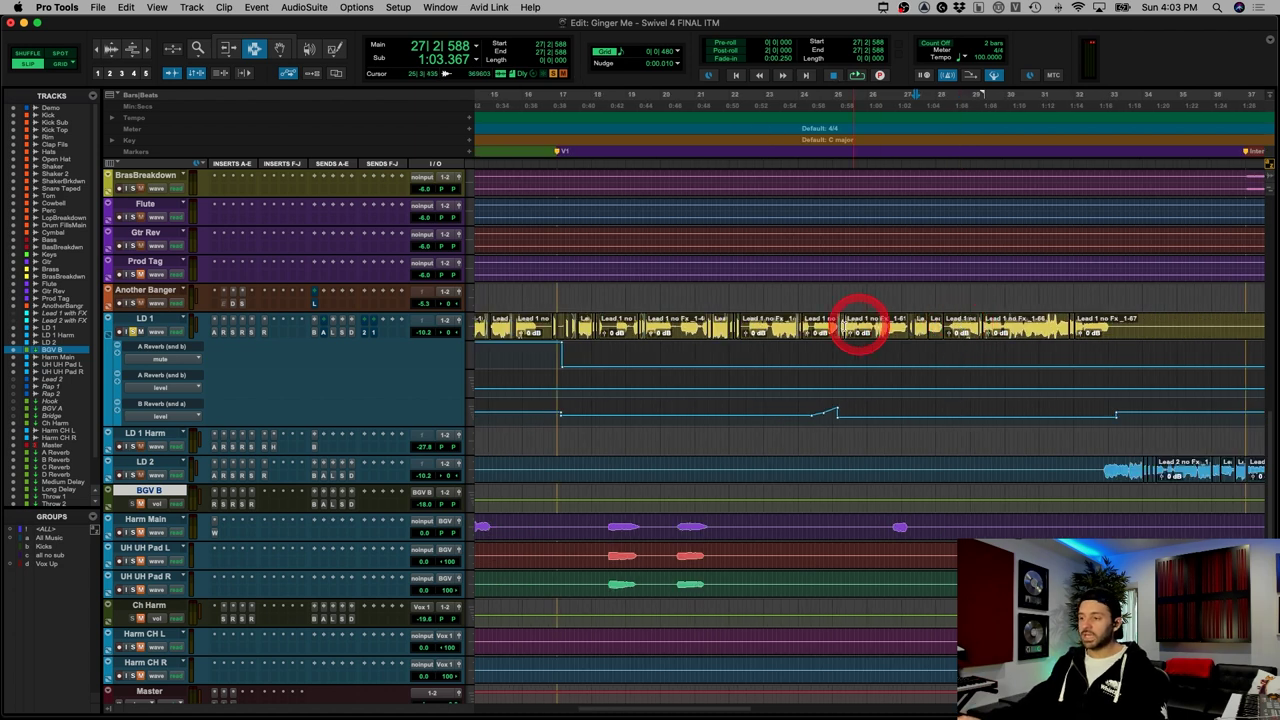
Step: Unsolo LD 1, play from 21|2|259, and unmute the vocal tracks from BGV B through Harm CH R
{"action": "left_click", "coordinate": [706, 333]}
{"action": "left_click", "coordinate": [137, 336]}
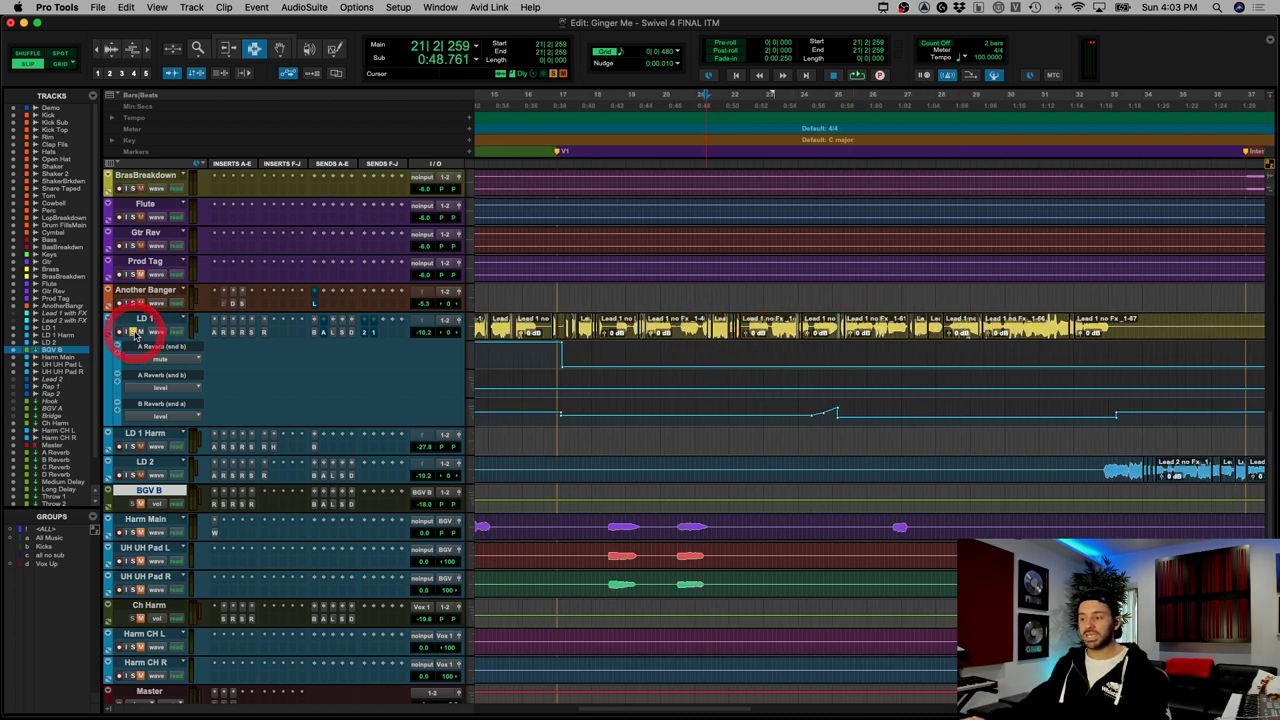
{"action": "key", "text": "space"}
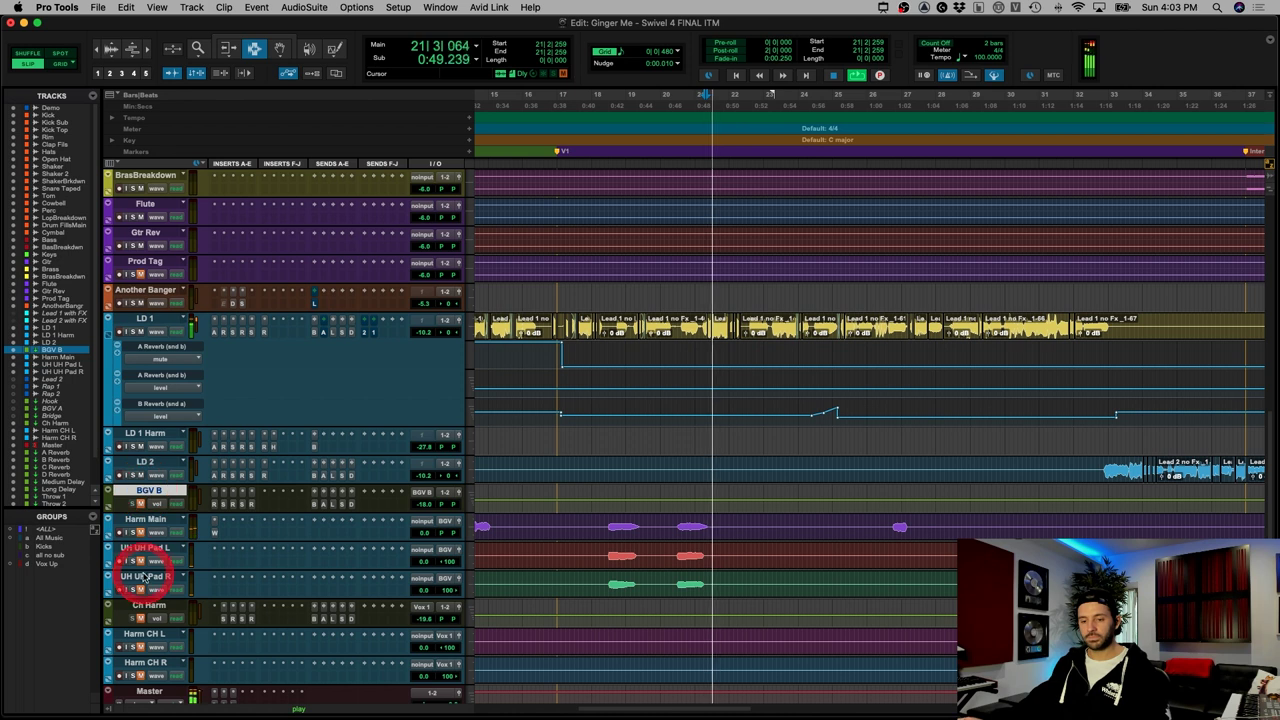
{"action": "left_click", "coordinate": [143, 660], "text": "shift"}
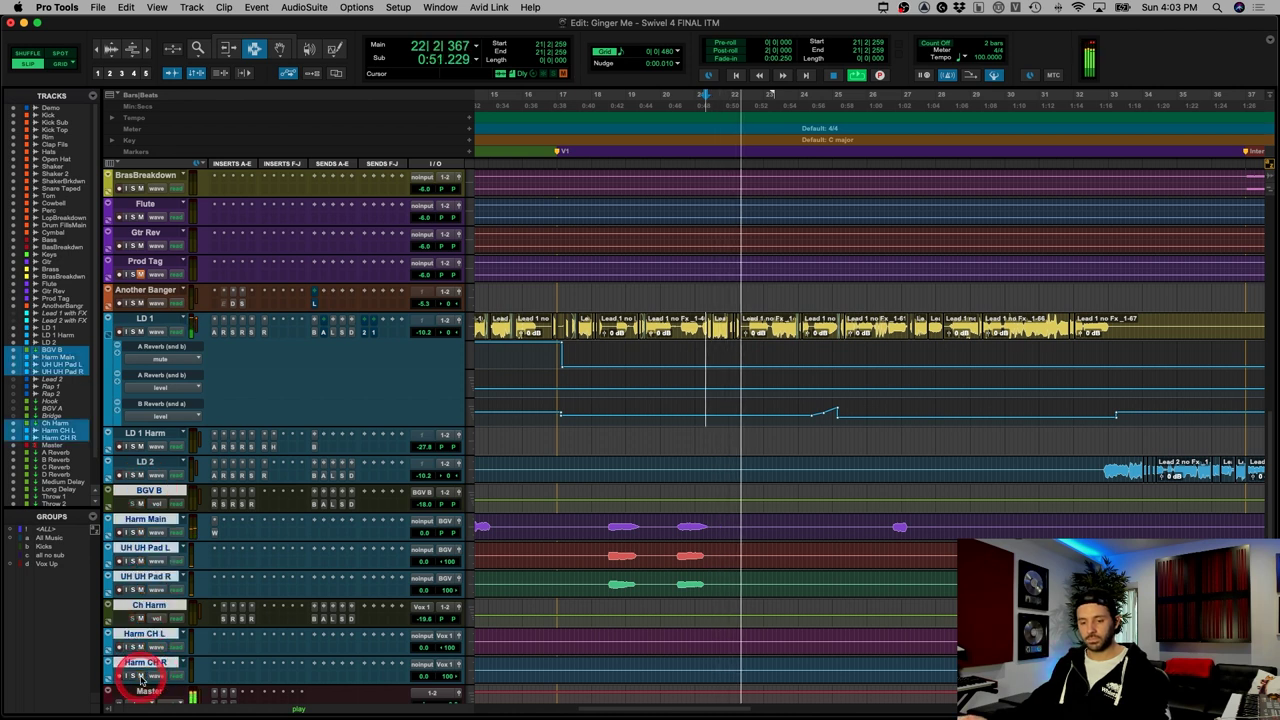
Step: Place the edit cursor at 25|4|069, enlarge the audio waveforms across the tracks, and stop playback
{"action": "left_click", "coordinate": [859, 368]}
{"action": "key", "text": "t"}
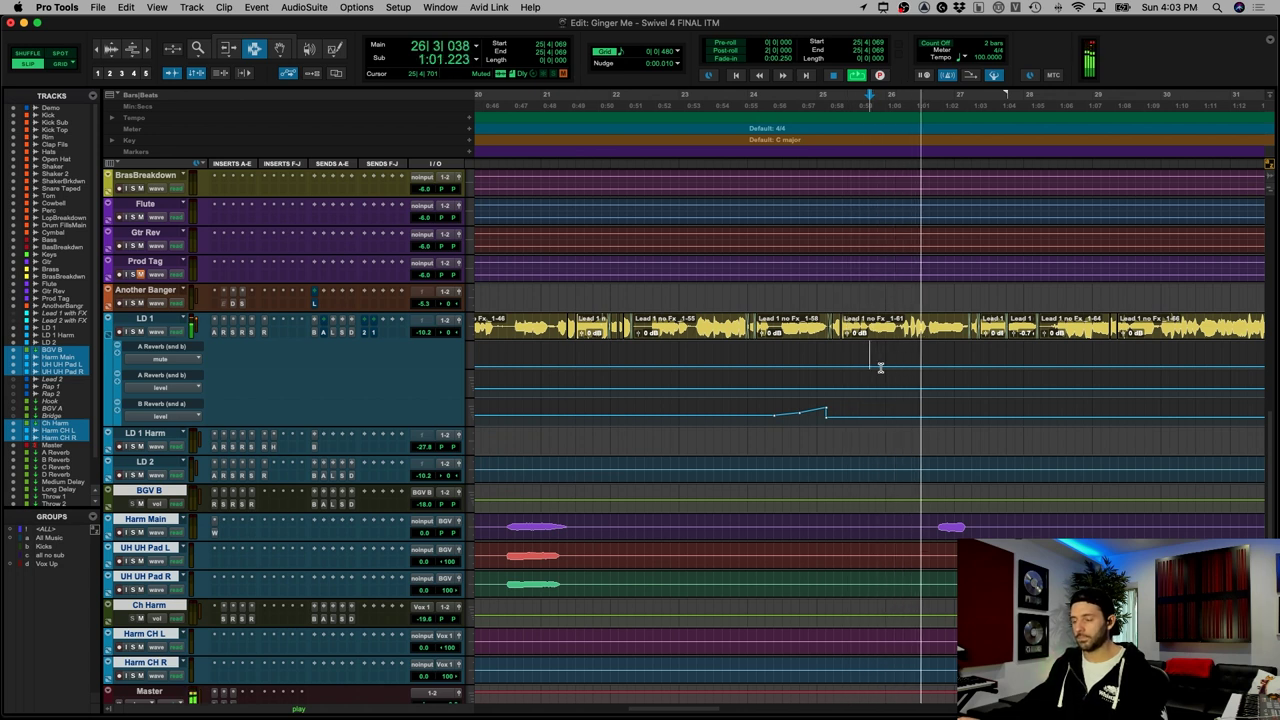
{"action": "key", "text": "super+bracketleft"}
{"action": "scroll", "coordinate": [880, 368], "scroll_direction": "up", "scroll_amount": 6}
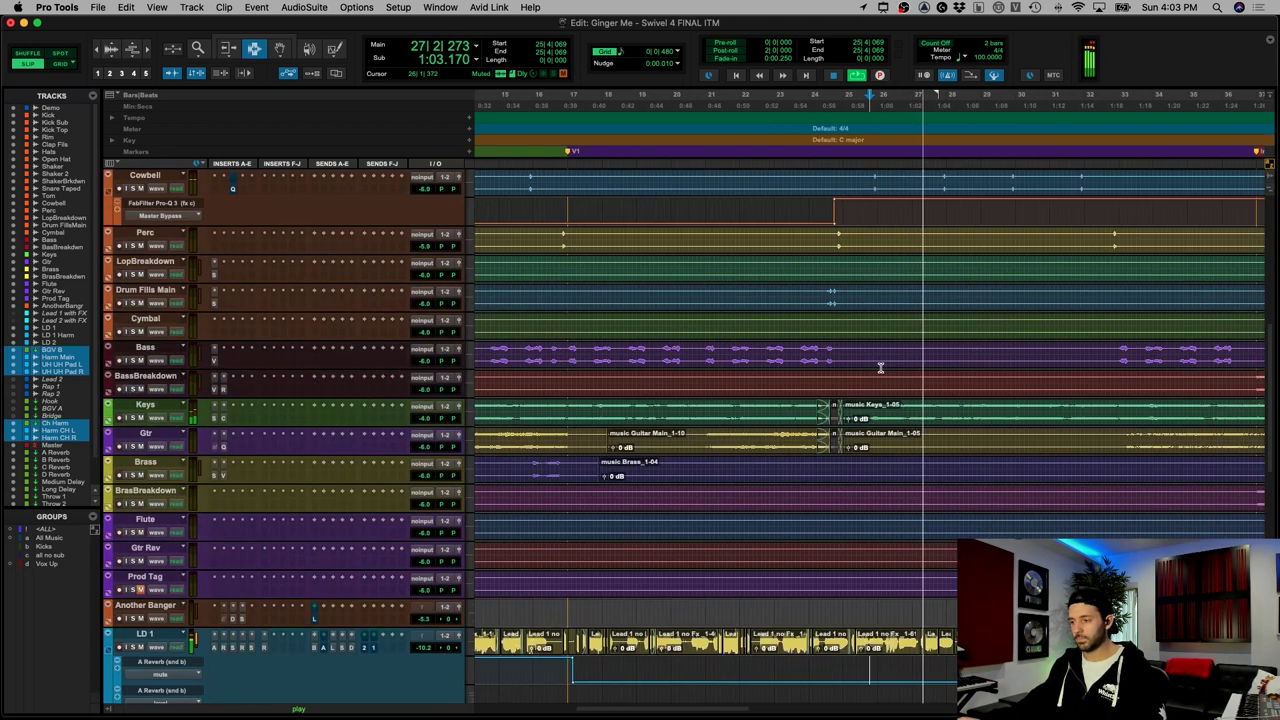
{"action": "key", "text": "super+bracketleft"}
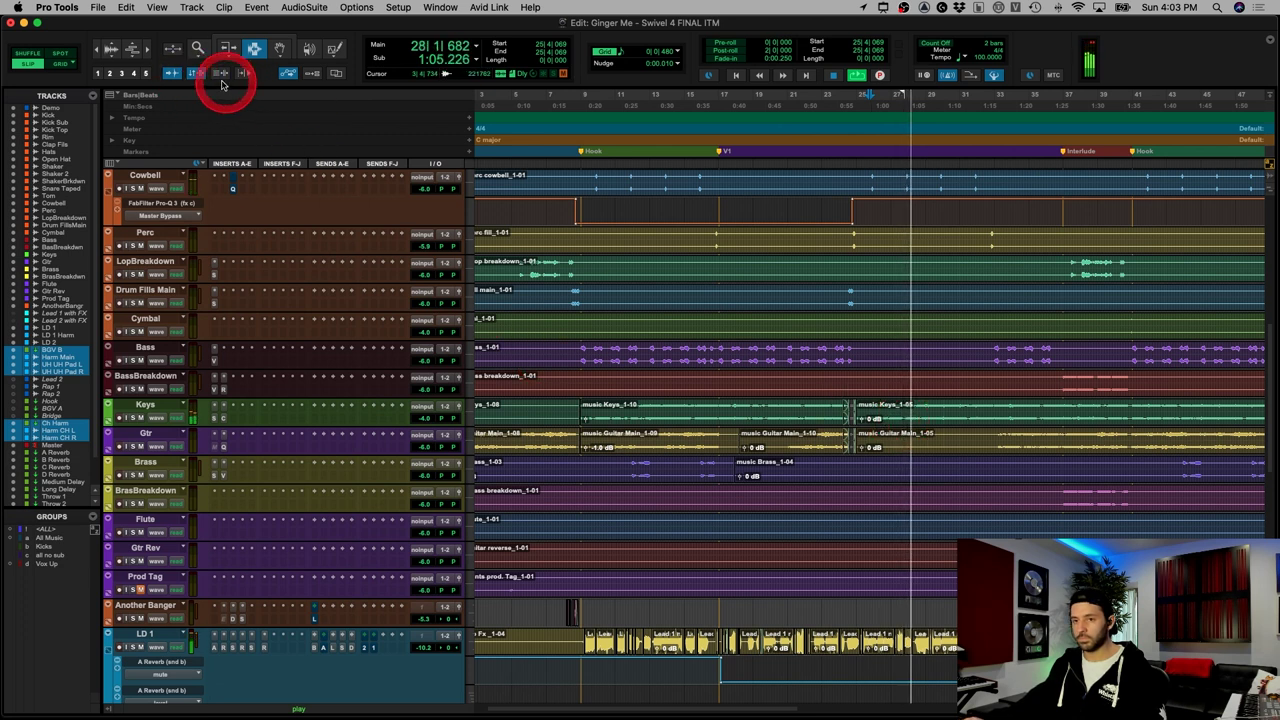
{"action": "left_click", "coordinate": [112, 48]}
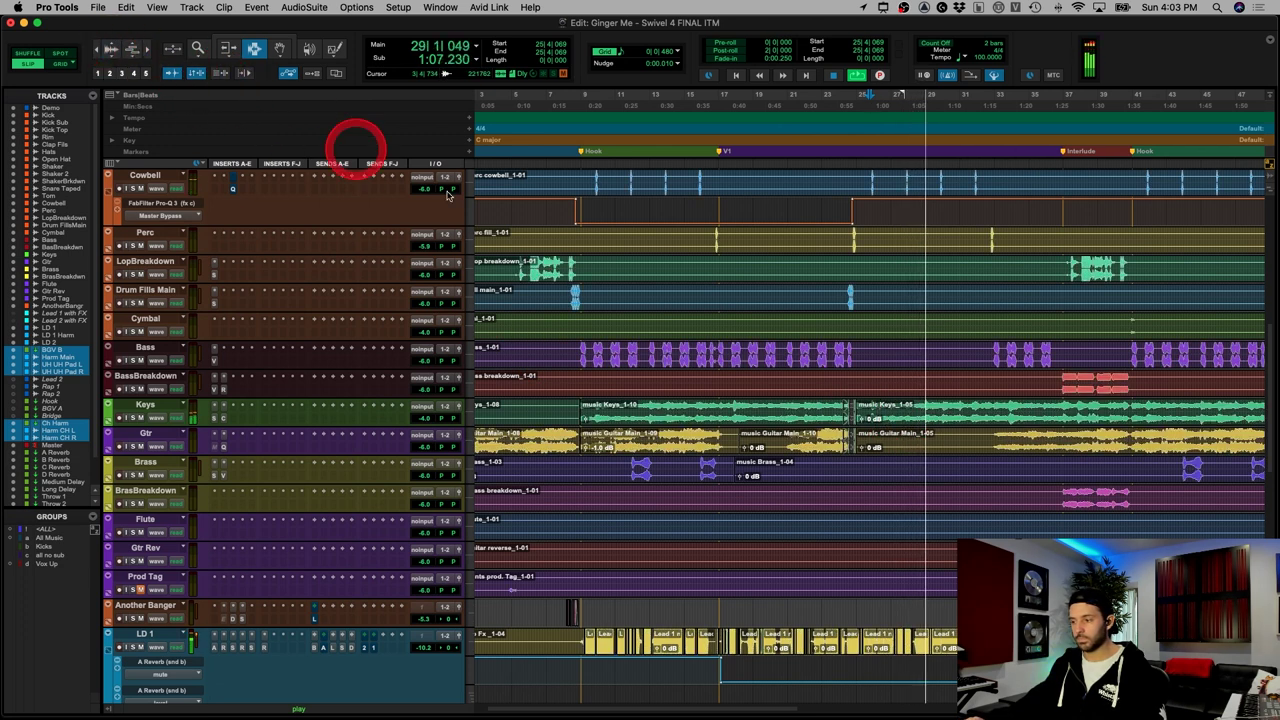
{"action": "key", "text": "space"}
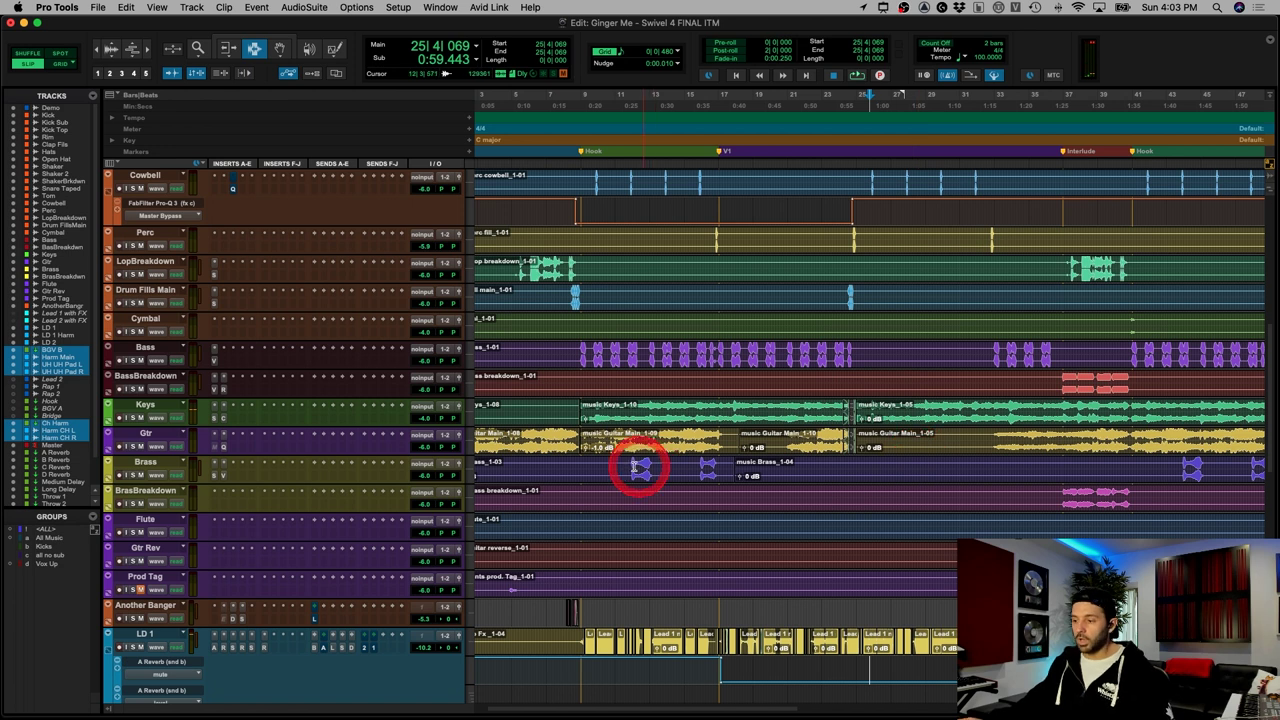
Step: Select Gtr's audio from 25|1|571 to 31|2|348, then Keys and Gtr together from 18|3|714 to 24|3|262
{"action": "left_click_drag", "start_coordinate": [870, 440], "coordinate": [965, 440]}
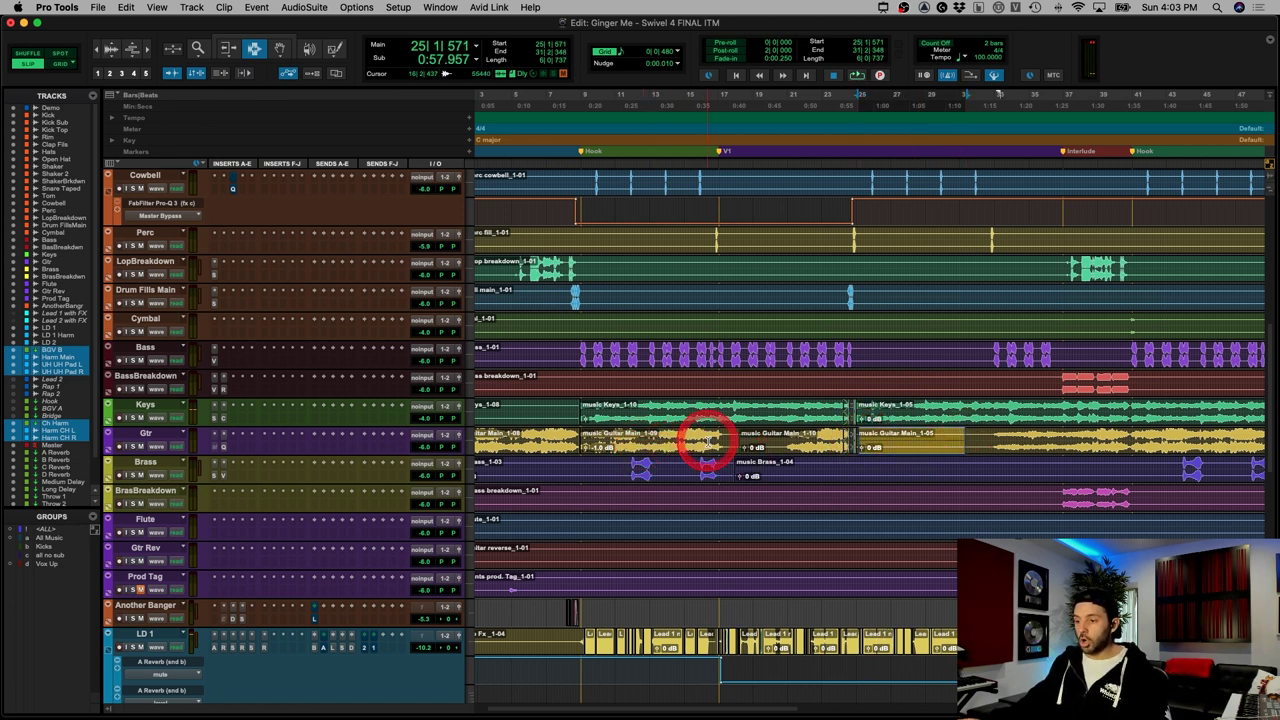
{"action": "left_click_drag", "start_coordinate": [717, 442], "coordinate": [625, 442]}
{"action": "left_click_drag", "start_coordinate": [783, 447], "coordinate": [745, 418]}
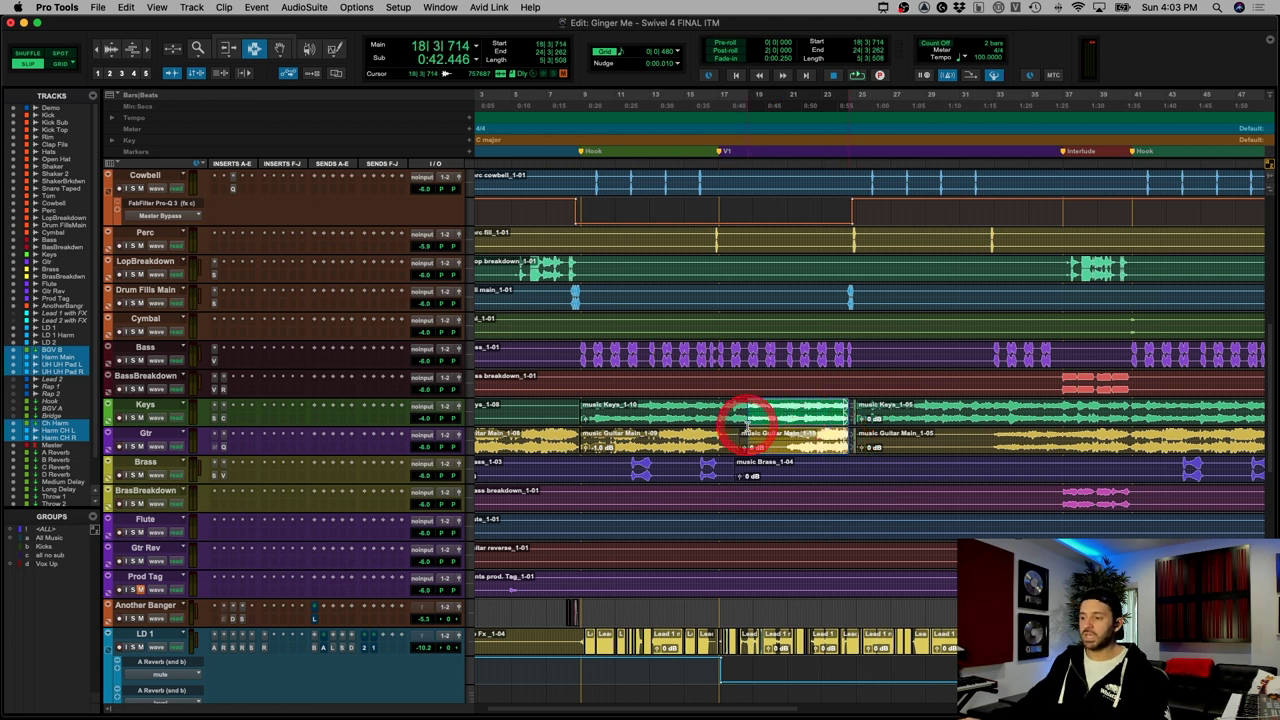
Step: Select LD 1's Verse 1 clips and reverb automation from 17|1|455 to 24|3|039
{"action": "left_click", "coordinate": [786, 608]}
{"action": "left_click", "coordinate": [835, 641]}
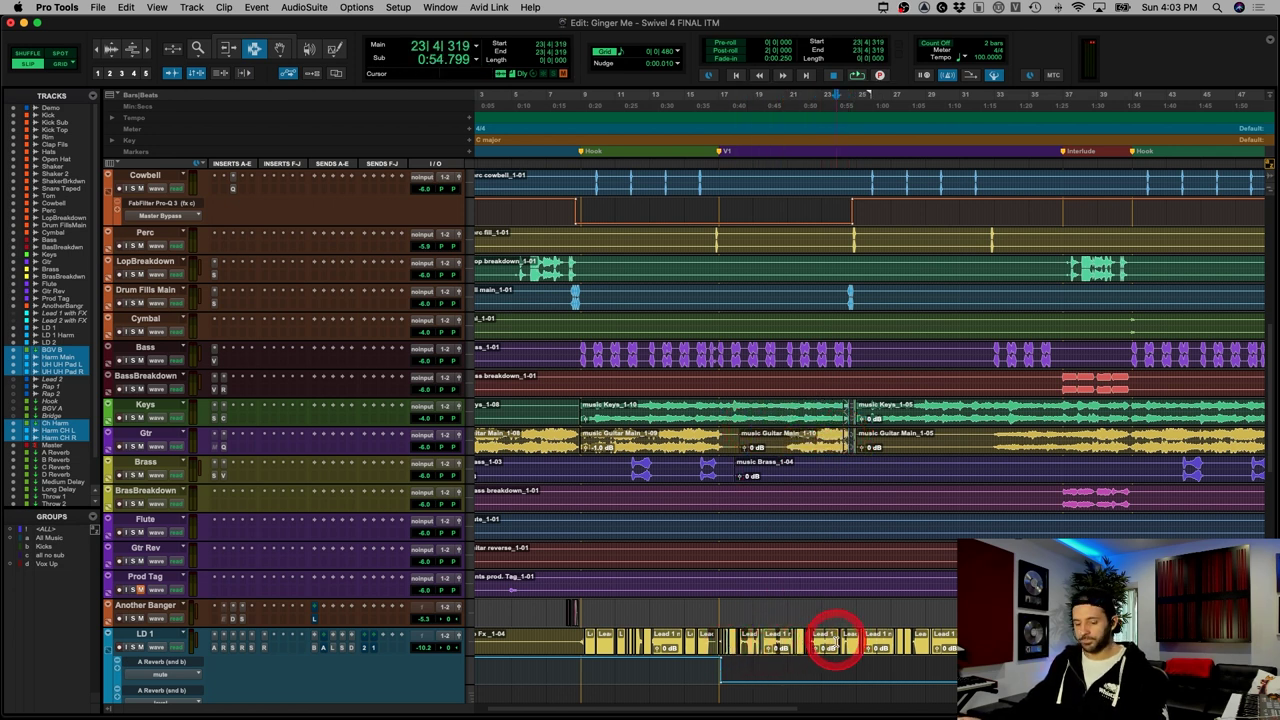
{"action": "key", "text": "t"}
{"action": "scroll", "coordinate": [832, 620], "scroll_direction": "down", "scroll_amount": 5}
{"action": "left_click", "coordinate": [855, 437]}
{"action": "key", "text": "t"}
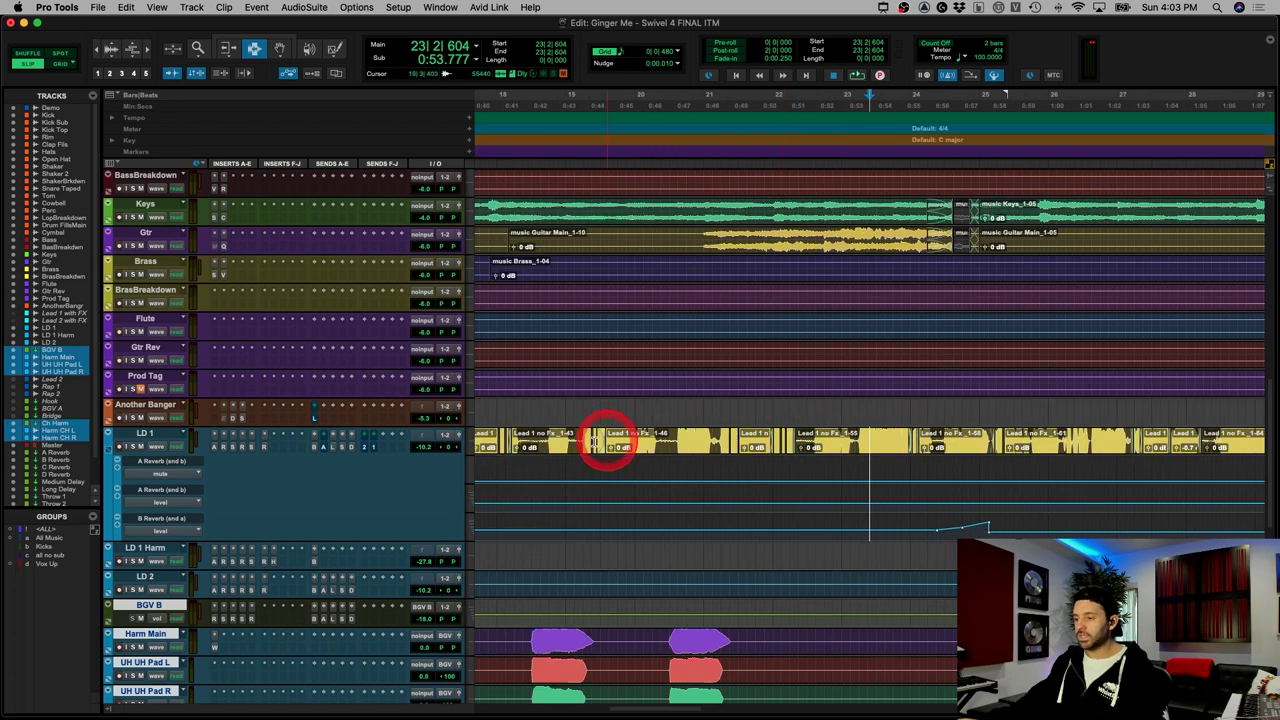
{"action": "key", "text": "r"}
{"action": "left_click_drag", "start_coordinate": [654, 441], "coordinate": [907, 441]}
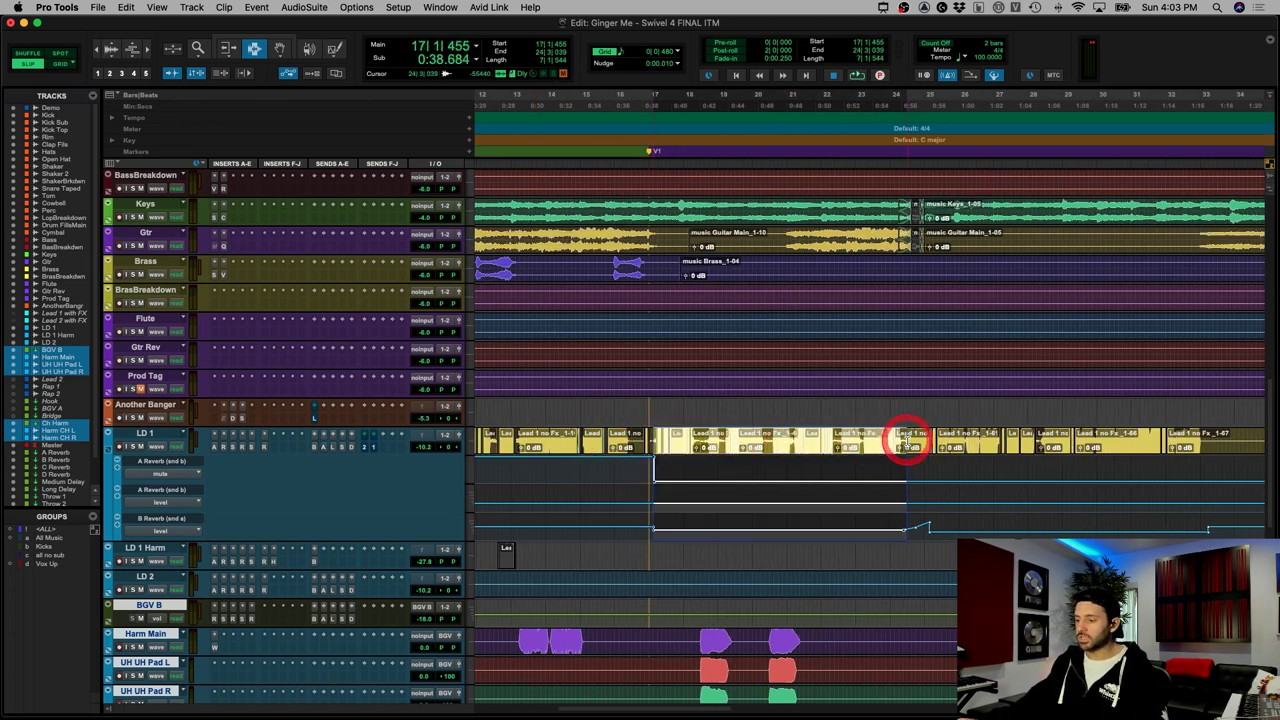
Step: Mark Gtr's verse entry at 21|1|104, then select Keys and Gtr together from 24|4|788 to 33|1|539
{"action": "scroll", "coordinate": [786, 337], "scroll_direction": "up", "scroll_amount": 1}
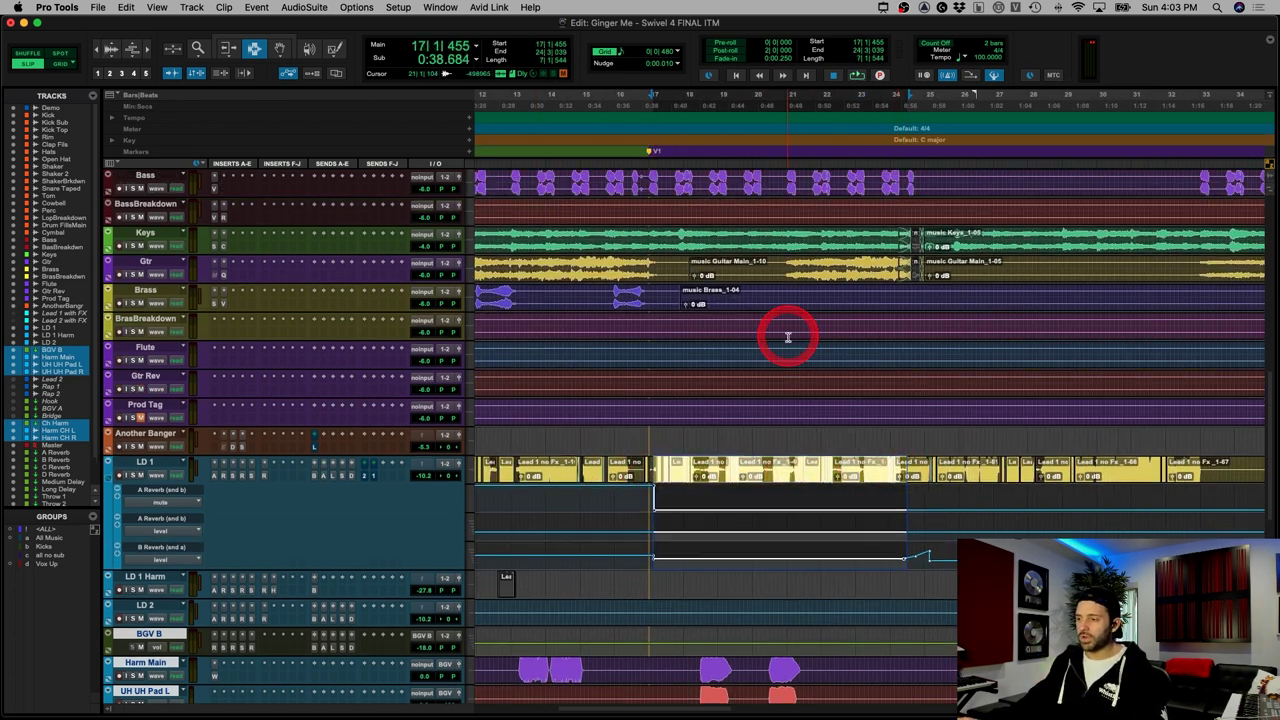
{"action": "mouse_move", "coordinate": [786, 270]}
{"action": "left_mouse_down"}
{"action": "mouse_move", "coordinate": [885, 263]}
{"action": "mouse_move", "coordinate": [789, 263]}
{"action": "left_mouse_up"}
{"action": "left_click", "coordinate": [787, 264]}
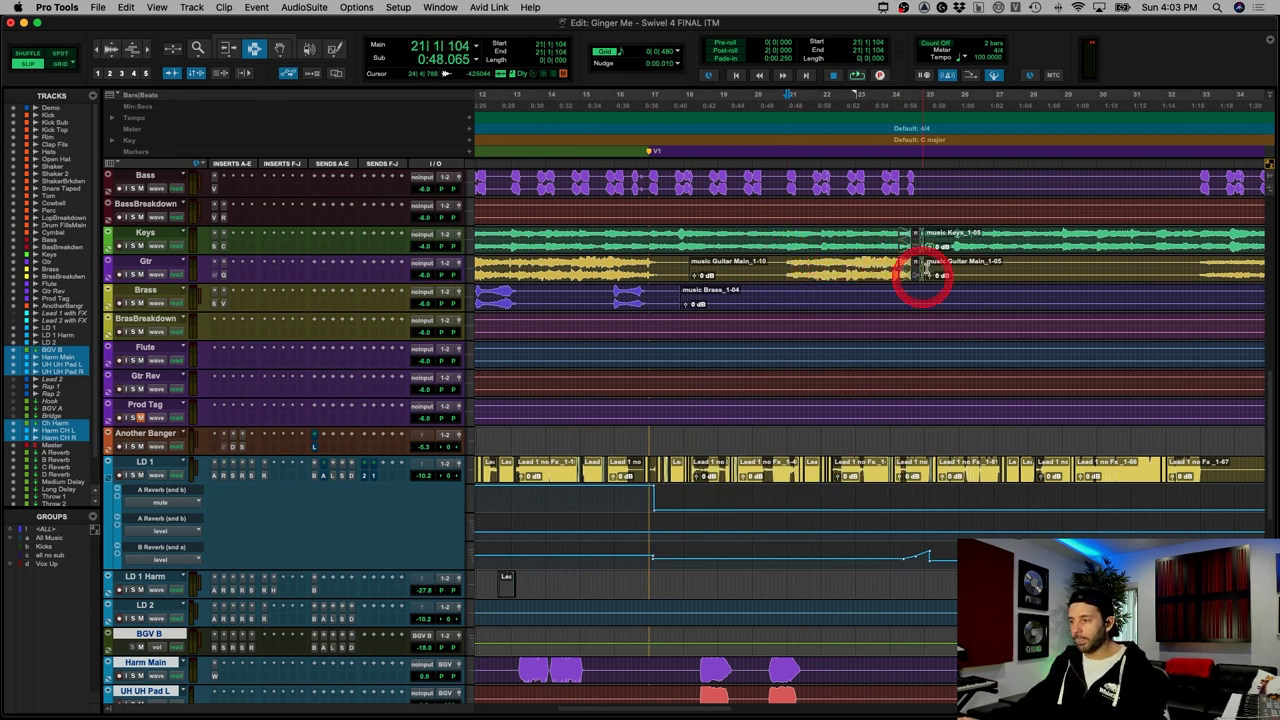
{"action": "left_click_drag", "start_coordinate": [922, 262], "coordinate": [1030, 258]}
{"action": "left_click_drag", "start_coordinate": [925, 240], "coordinate": [1205, 272]}
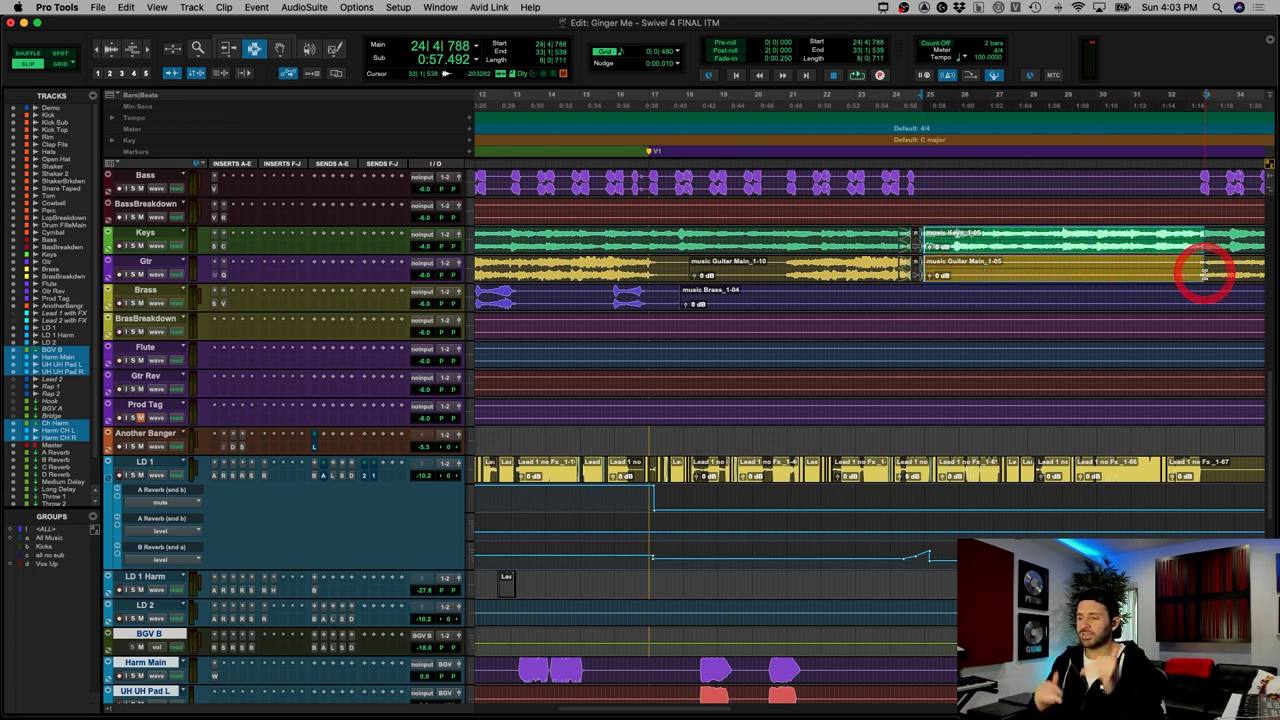
Step: Clear the Keys and Gtr selection by placing the edit cursor on Keys at 30|2|176
{"action": "key", "text": "r"}
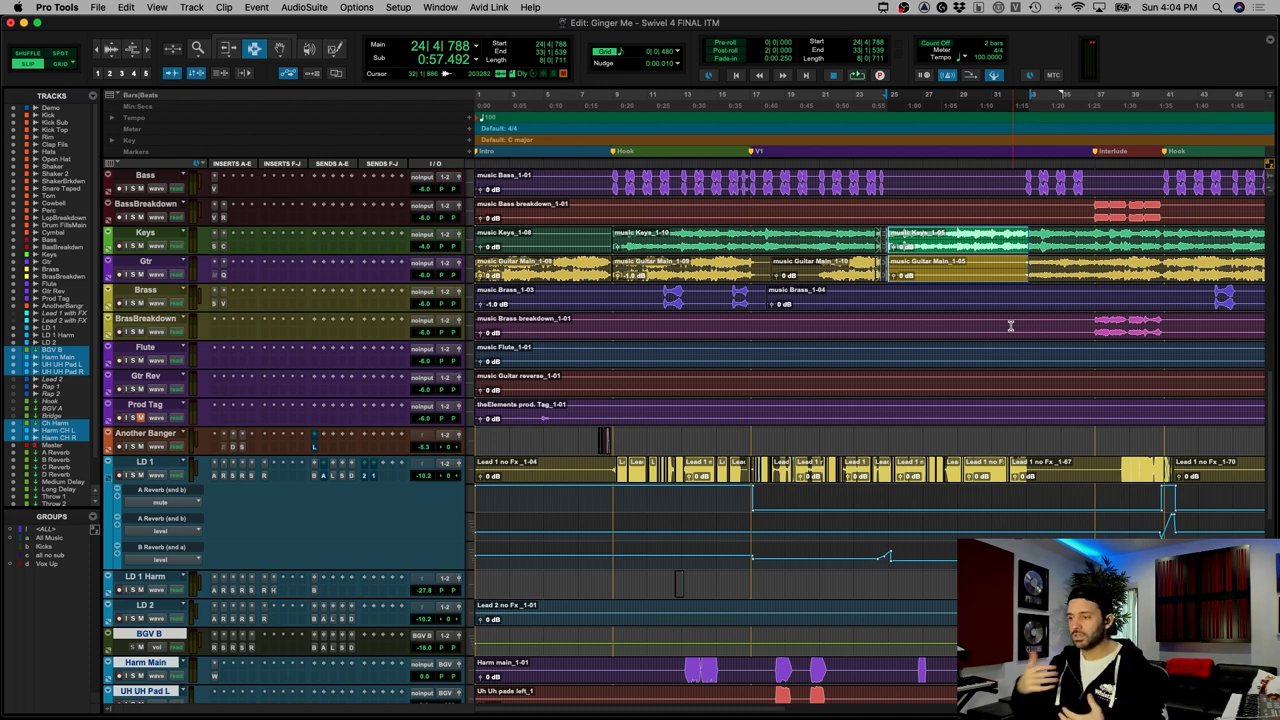
{"action": "left_click", "coordinate": [979, 245]}
{"action": "key", "text": "r"}
{"action": "key", "text": "t"}
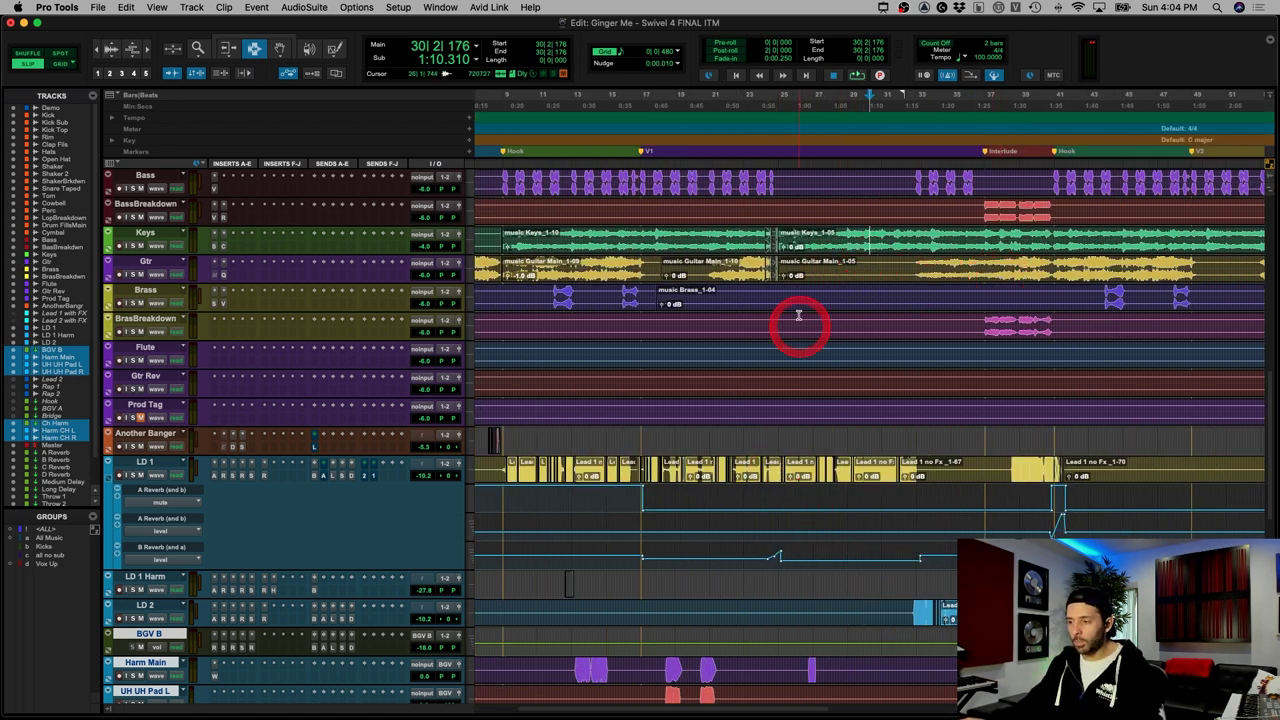
Step: Select BassBreakdown and Keys from 25|3|435 for a length of 3|2|381, then place the edit cursor on Keys at 29|4|610
{"action": "left_click_drag", "start_coordinate": [789, 206], "coordinate": [848, 244]}
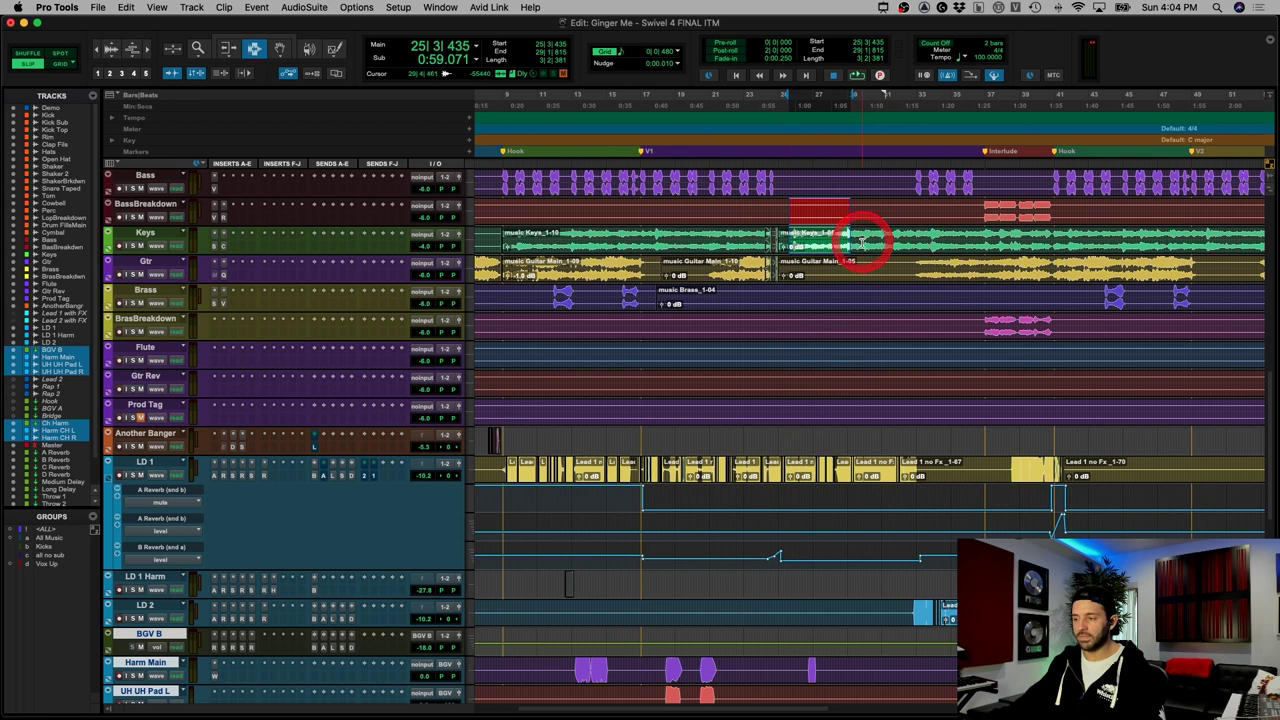
{"action": "left_click", "coordinate": [862, 242]}
{"action": "key", "text": "r"}
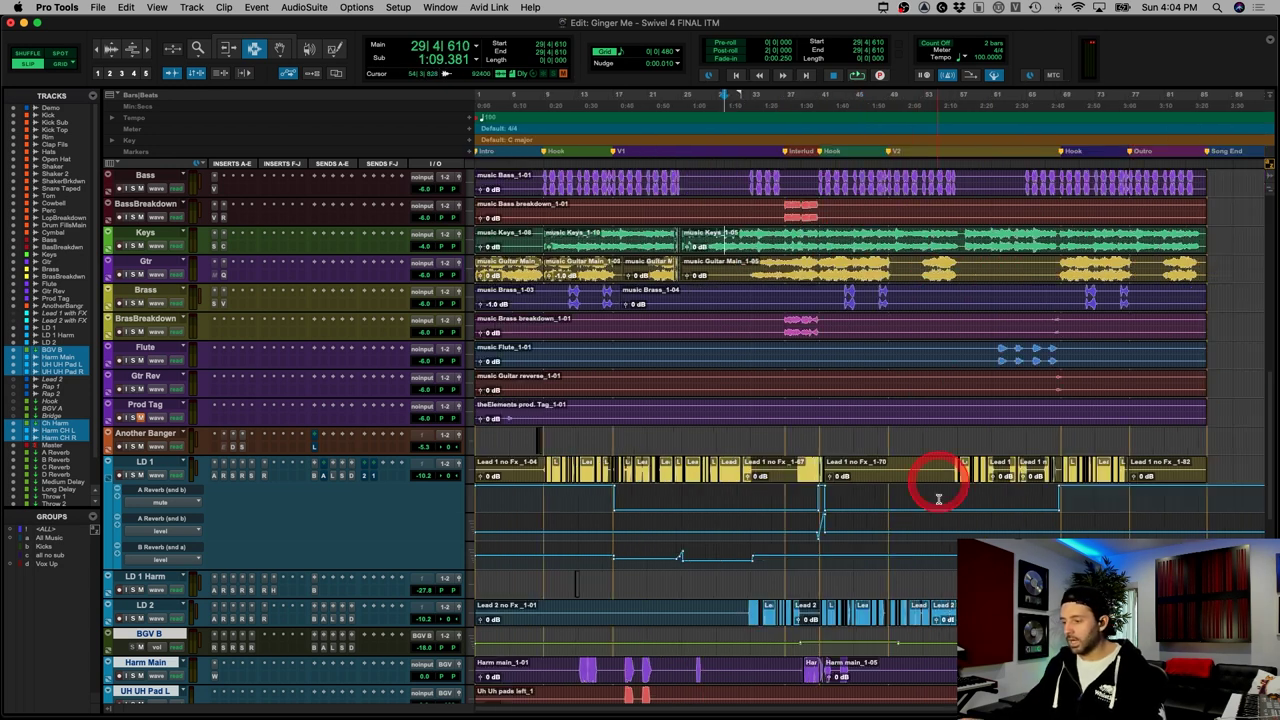
Step: Place the edit cursor at 41|3|592 to inspect LD 1's A Reverb mute and level automation at the Hook after the Interlude
{"action": "left_click", "coordinate": [869, 545]}
{"action": "key", "text": "t"}
{"action": "key", "text": "t"}
{"action": "left_click", "coordinate": [692, 514]}
{"action": "key", "text": "t"}
{"action": "key", "text": "t"}
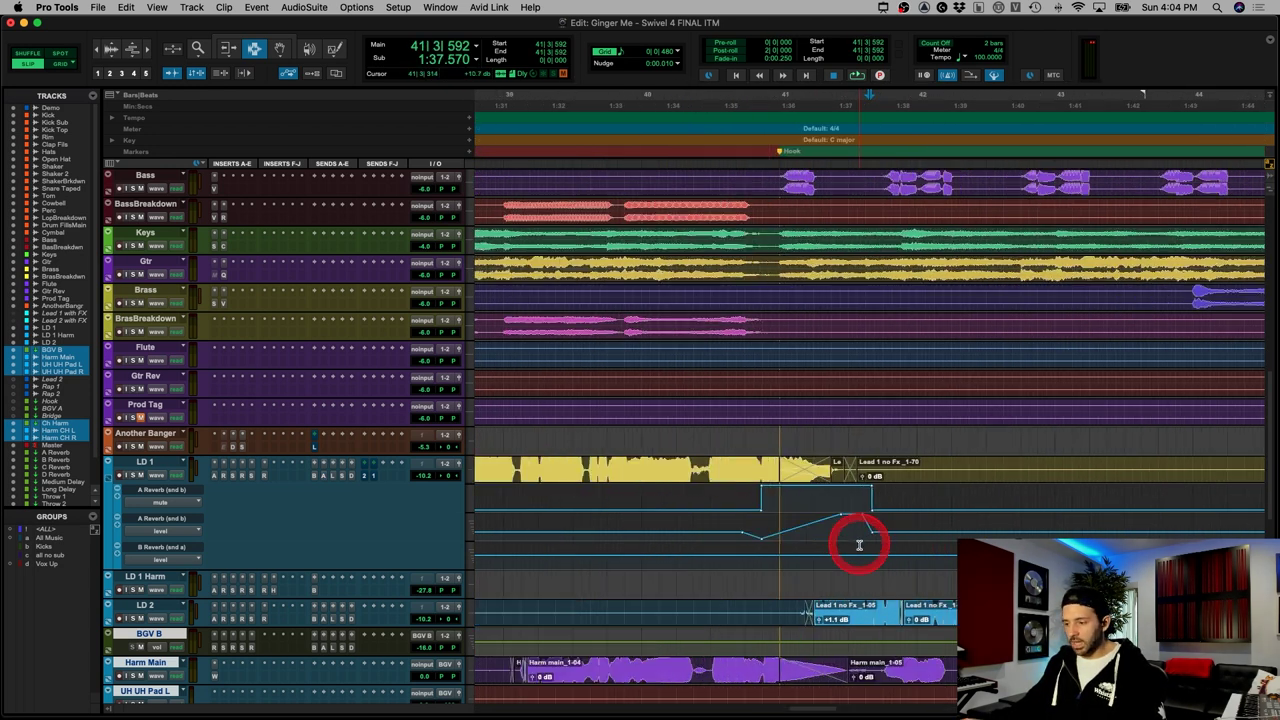
Step: Play the mix from 66|3|927 to hear LD 1's B Reverb send level automation leading into the final Hook
{"action": "key", "text": "r"}
{"action": "key", "text": "r"}
{"action": "key", "text": "r"}
{"action": "key", "text": "r"}
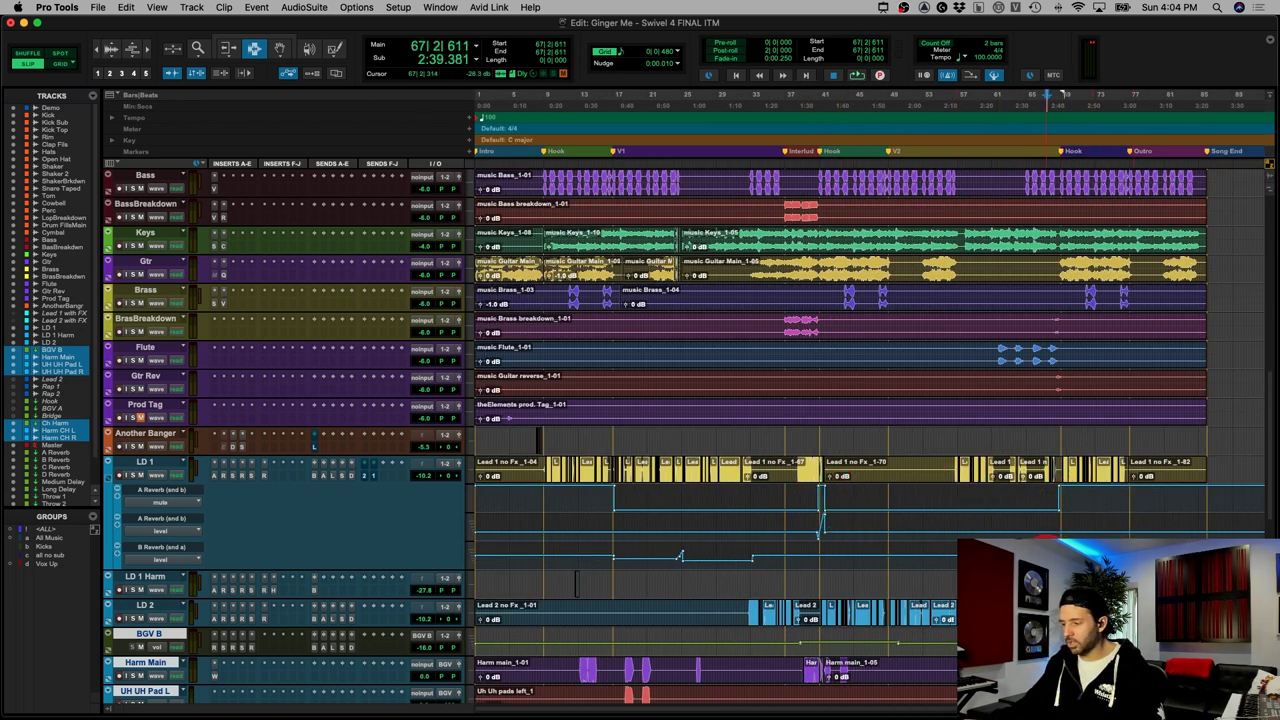
{"action": "scroll", "coordinate": [1045, 540], "scroll_direction": "up", "scroll_amount": 3}
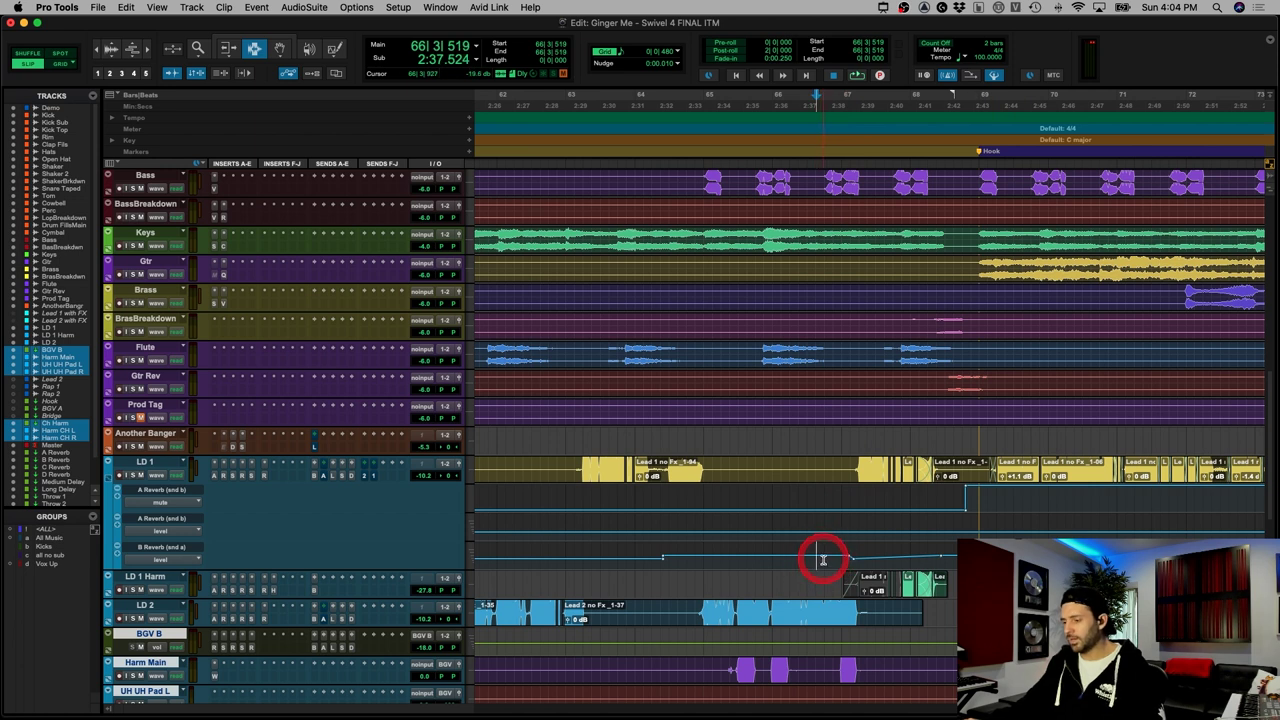
{"action": "key", "text": "space"}
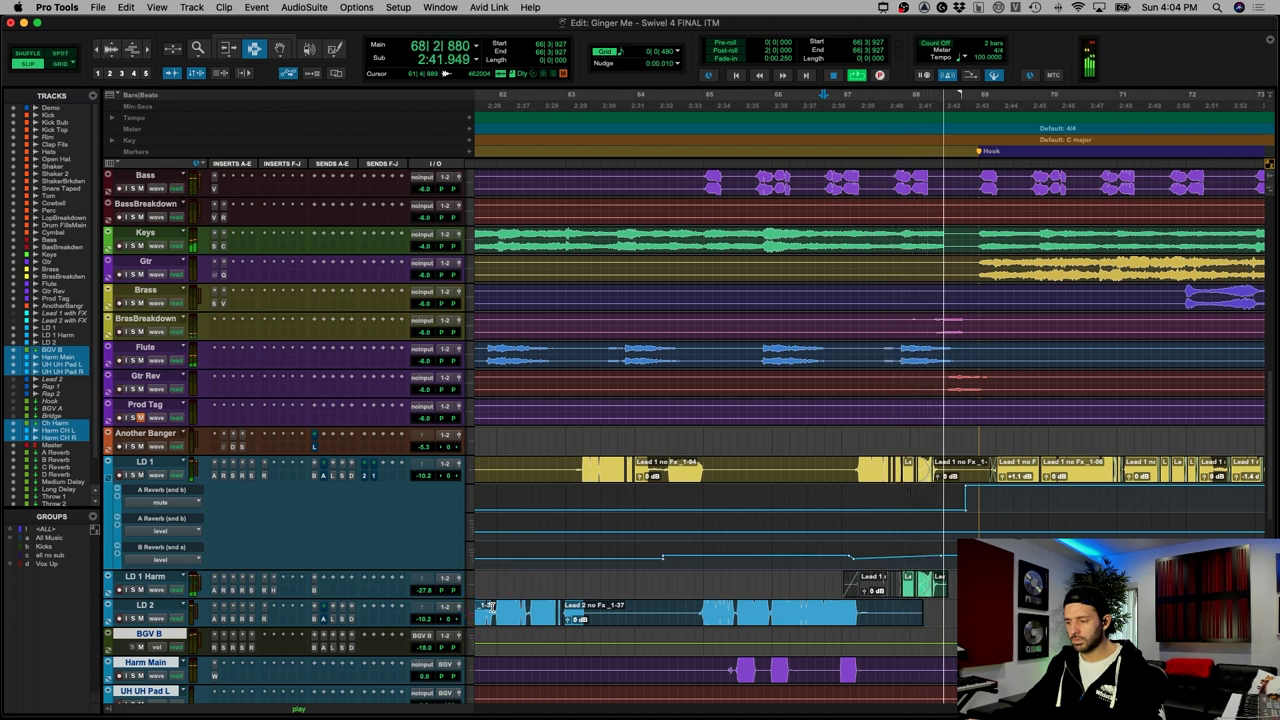
{"action": "left_click", "coordinate": [885, 585]}
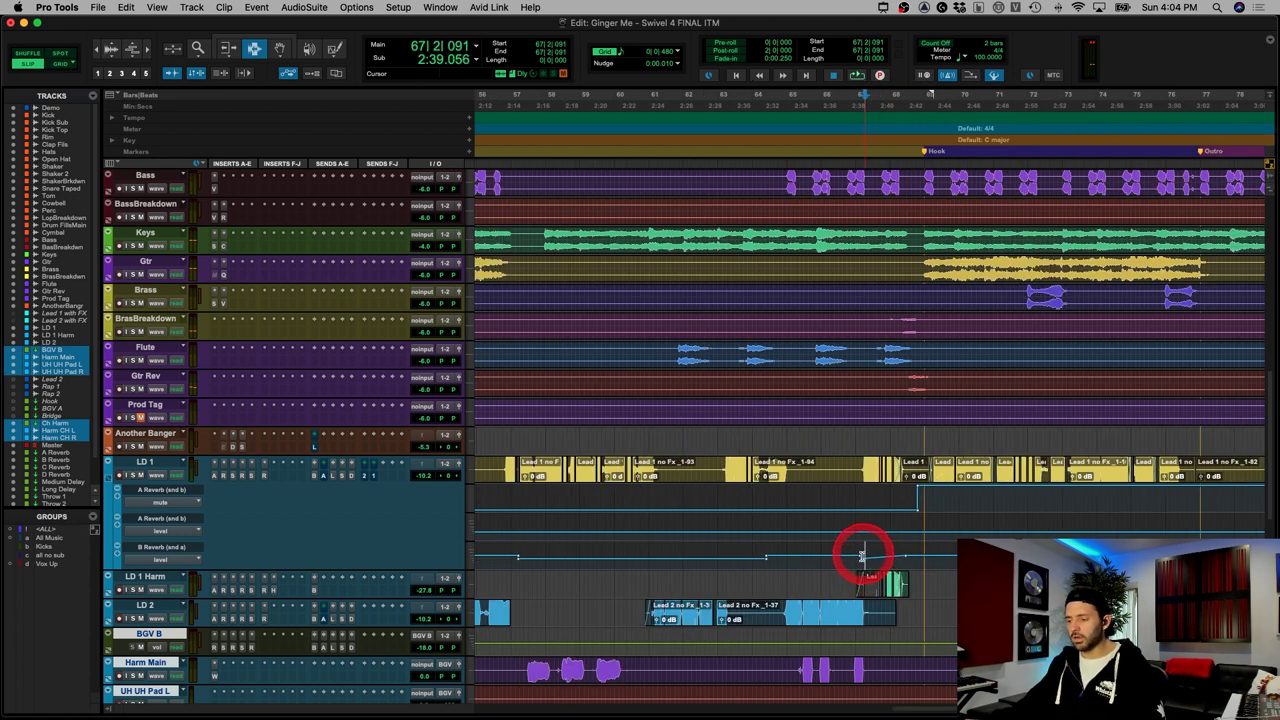
Step: Select the Harm Main clip from 66|4|859 to 67|1|911 beside LD 1's B Reverb level change
{"action": "key", "text": "r"}
{"action": "key", "text": "r"}
{"action": "left_click", "coordinate": [880, 559]}
{"action": "key", "text": "t"}
{"action": "key", "text": "t"}
{"action": "key", "text": "t"}
{"action": "key", "text": "t"}
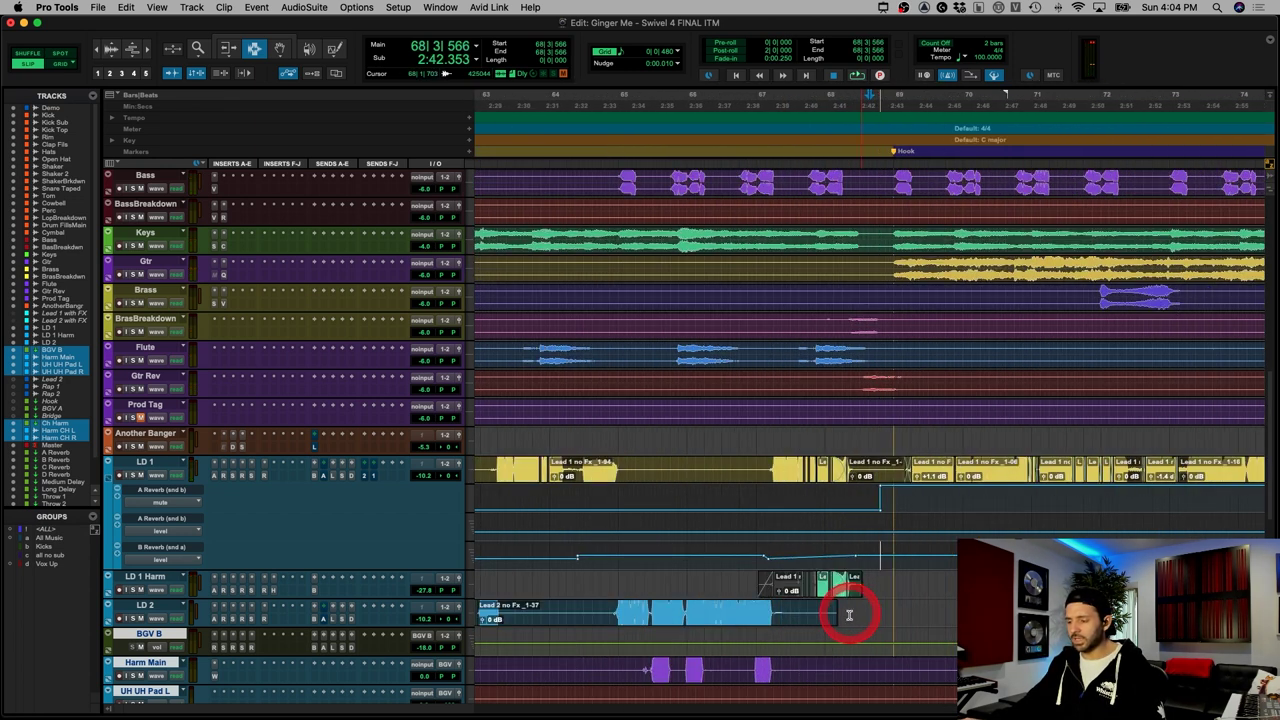
{"action": "left_click", "coordinate": [681, 583]}
{"action": "key", "text": "t"}
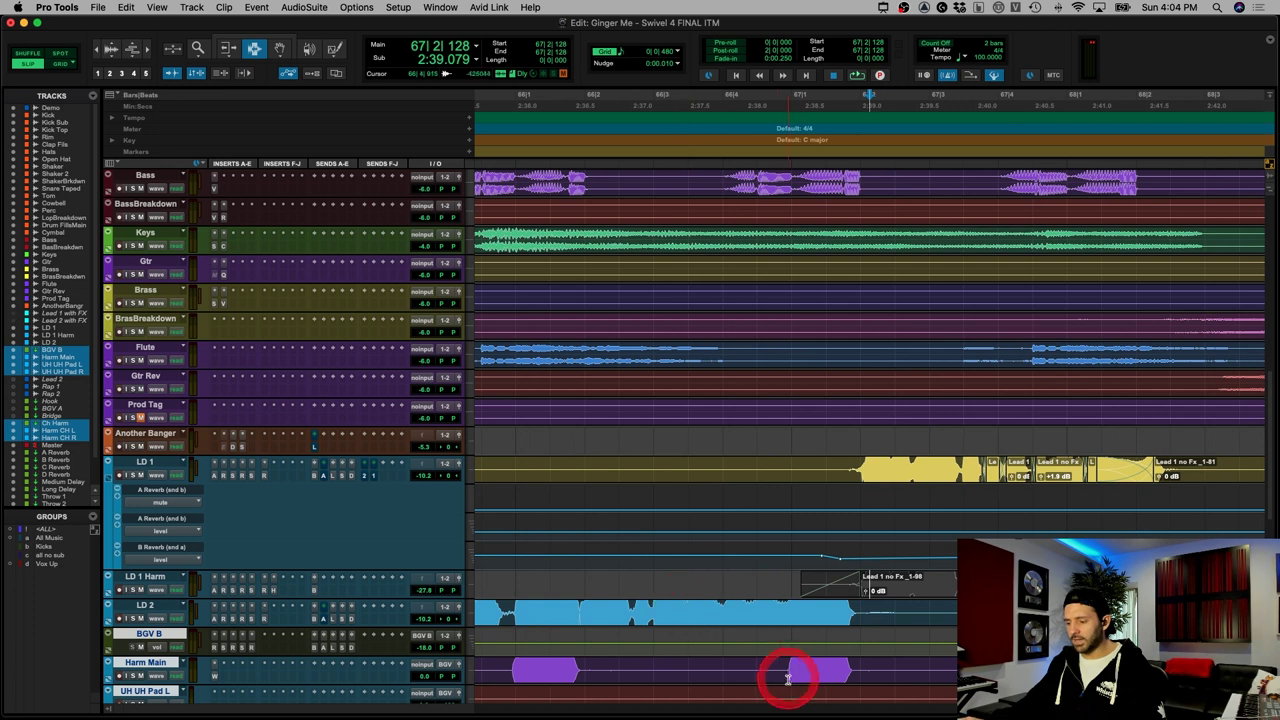
{"action": "left_click_drag", "start_coordinate": [785, 676], "coordinate": [843, 666]}
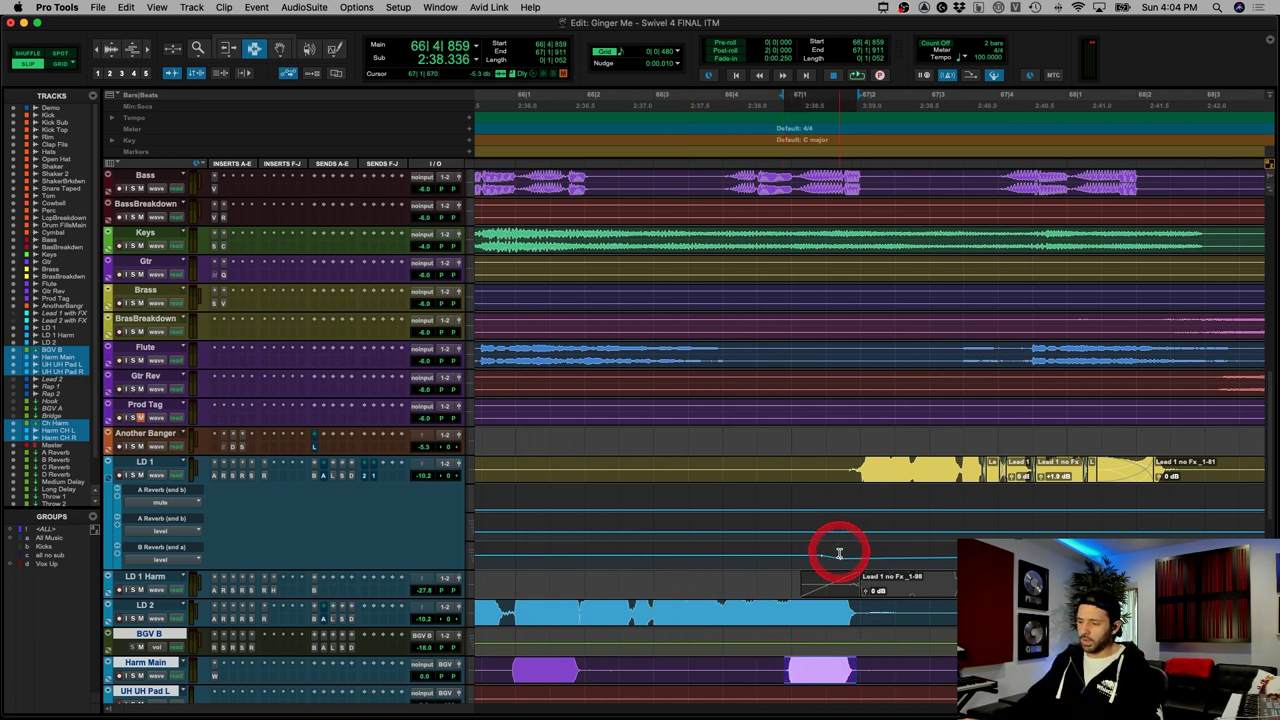
Step: Select LD 1's B Reverb level automation from 67|1|670 to 68|1|331, then LD 1 Harm from 67|4|288 to 68|3|028
{"action": "left_click_drag", "start_coordinate": [839, 553], "coordinate": [1090, 553]}
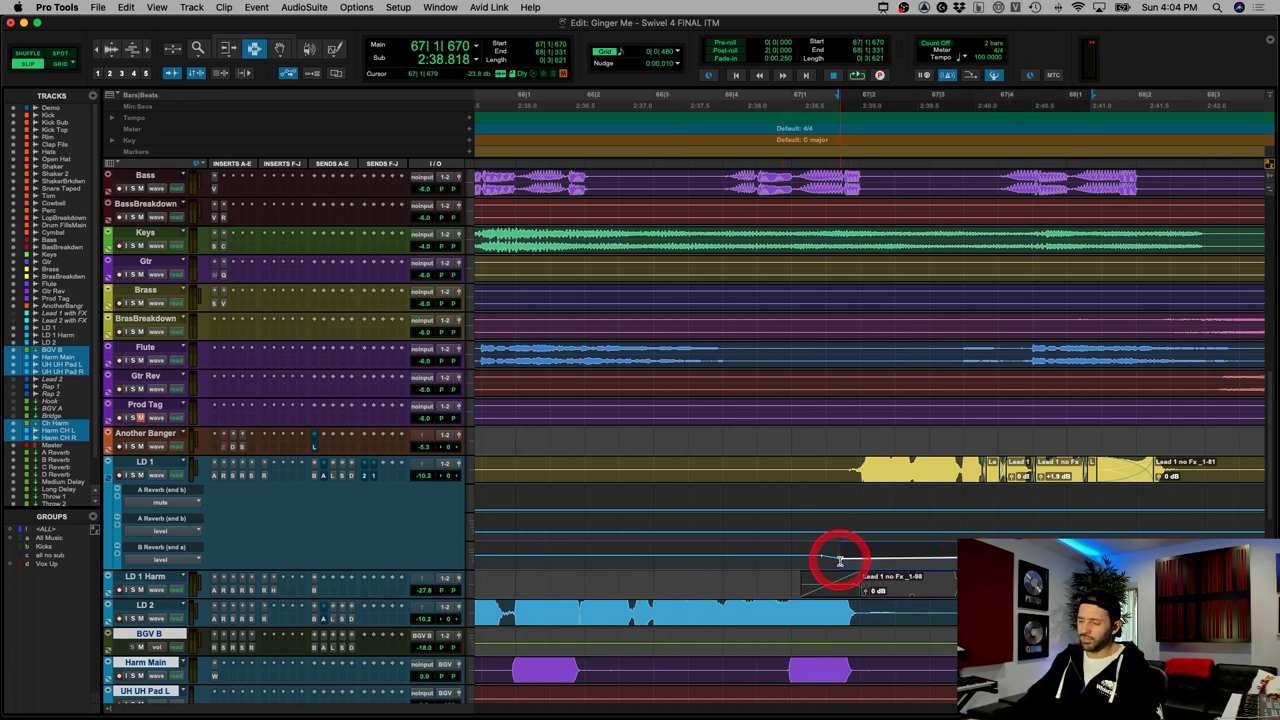
{"action": "left_click_drag", "start_coordinate": [836, 559], "coordinate": [1126, 558]}
{"action": "left_click_drag", "start_coordinate": [1018, 585], "coordinate": [1161, 585]}
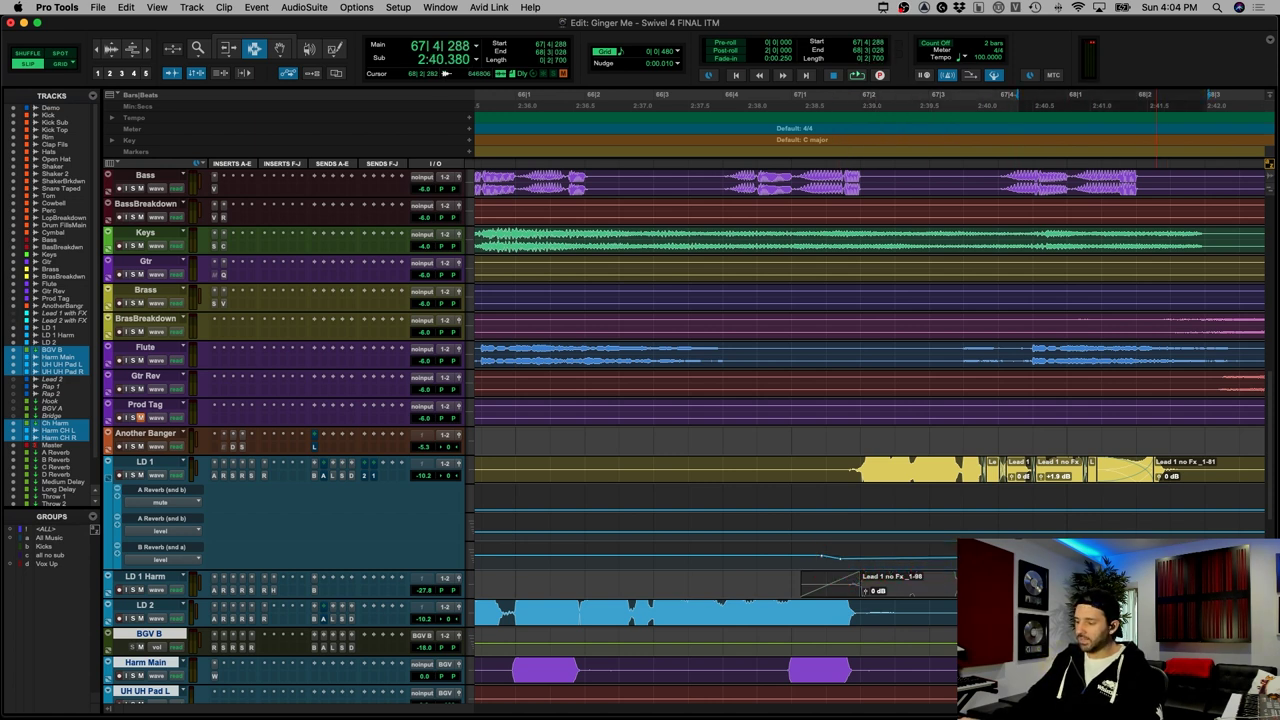
Step: Show the whole song and select LD 1's clips and reverb automation from 15|1|333 to 34|3|946
{"action": "key", "text": "r"}
{"action": "key", "text": "r"}
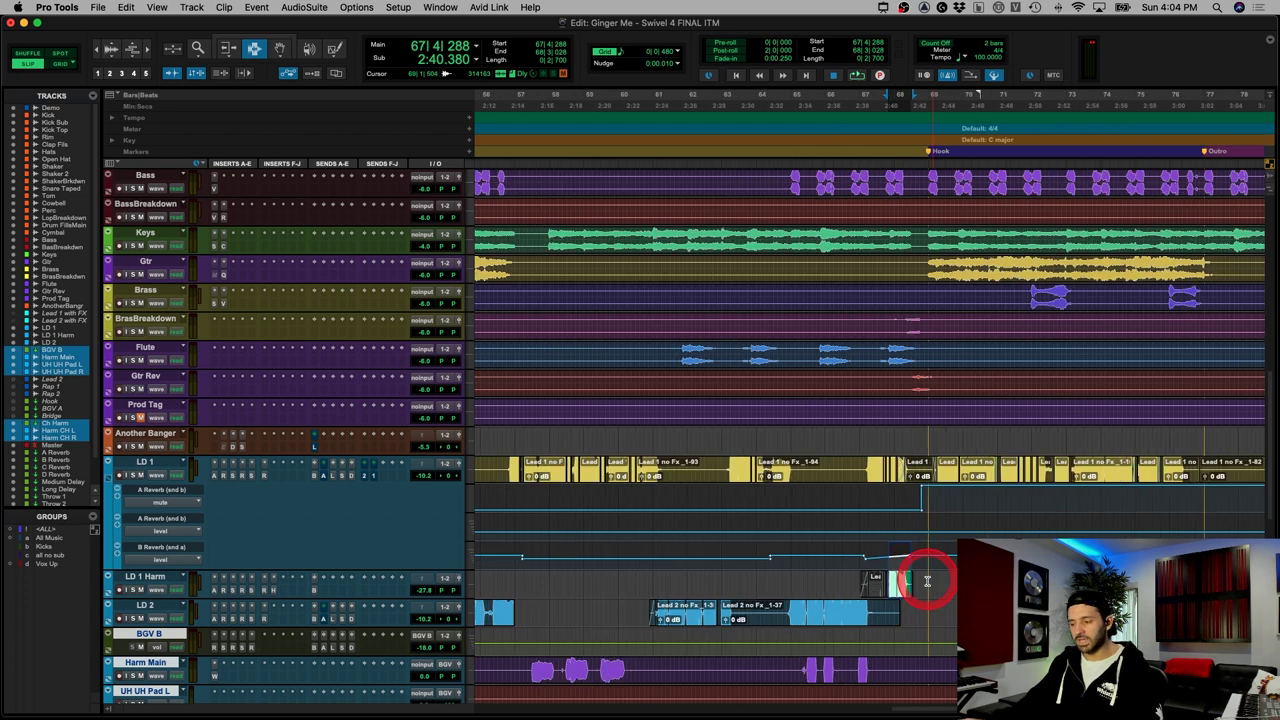
{"action": "key", "text": "super+bracketleft"}
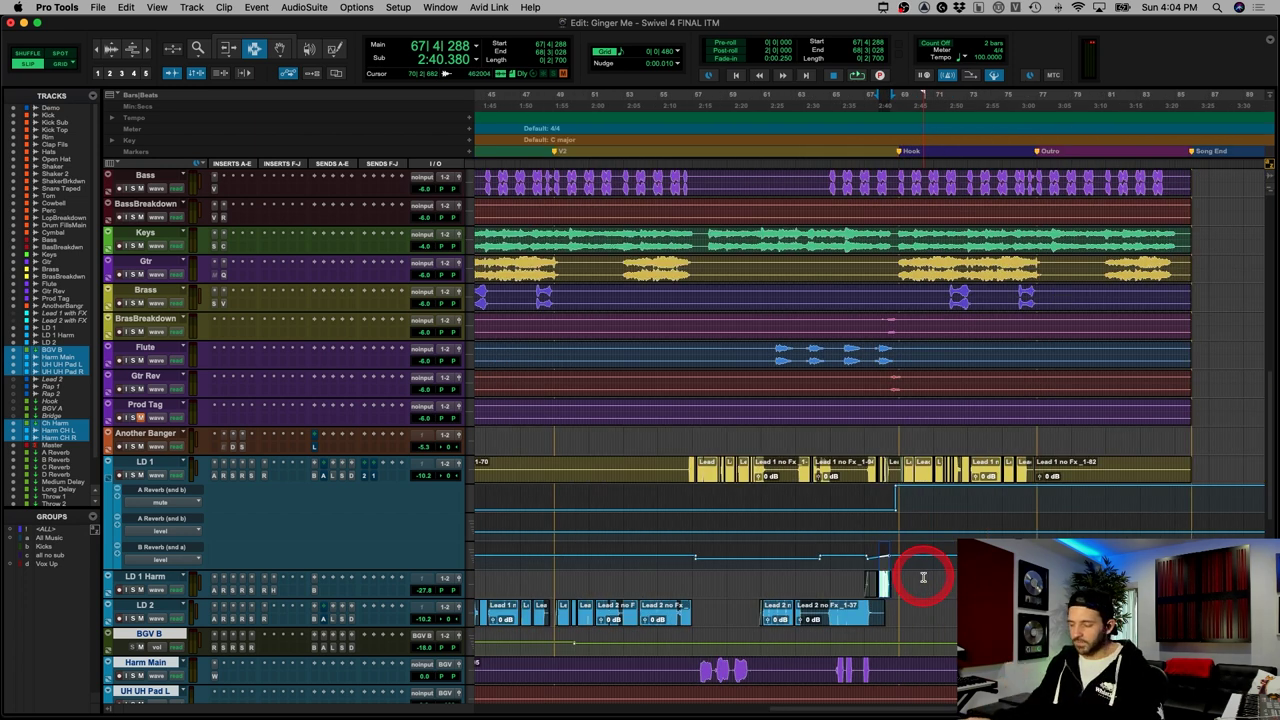
{"action": "key", "text": "super+bracketleft"}
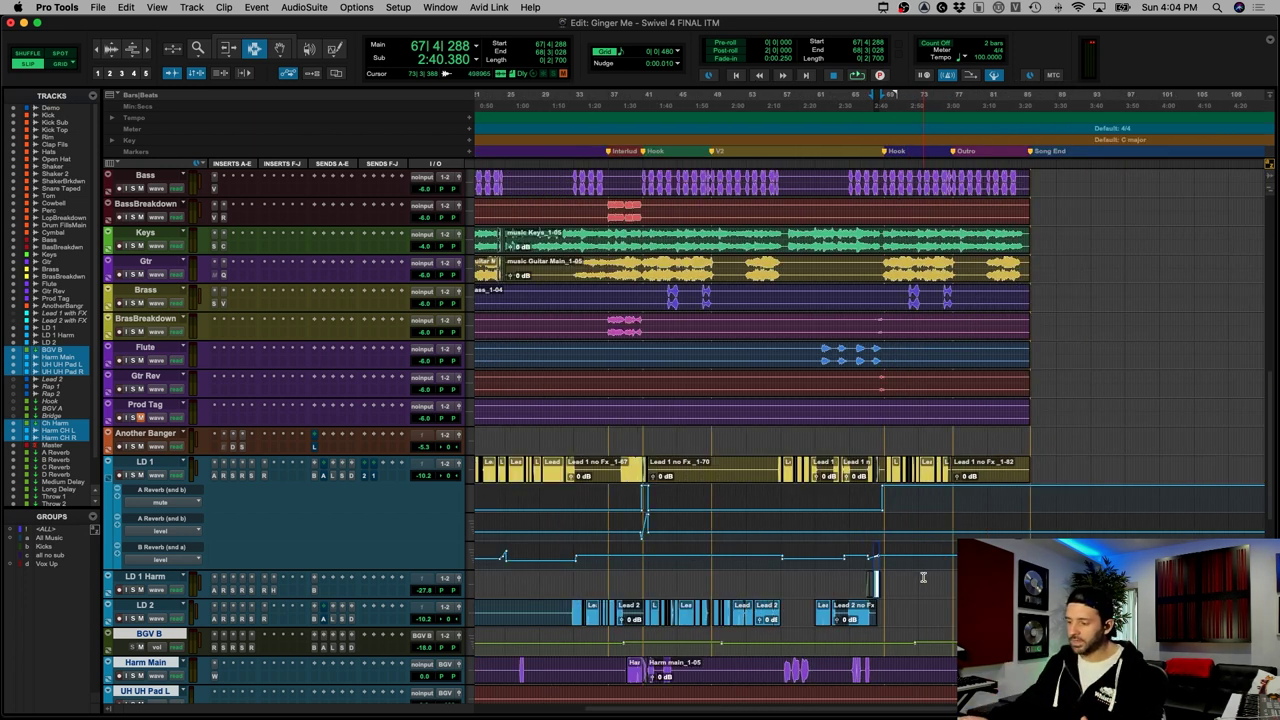
{"action": "left_click", "coordinate": [779, 567]}
{"action": "key", "text": "super+bracketleft"}
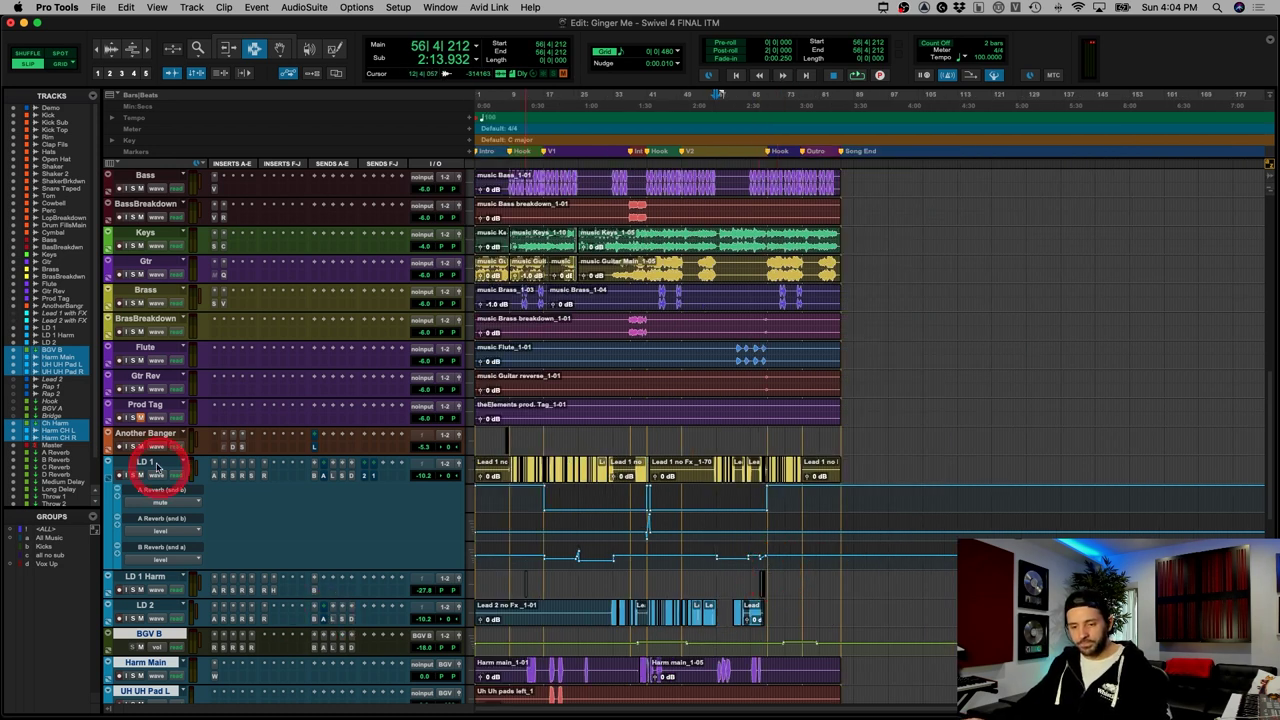
{"action": "left_click_drag", "start_coordinate": [545, 470], "coordinate": [620, 470]}
{"action": "left_click", "coordinate": [285, 522]}
{"action": "left_click", "coordinate": [184, 568]}
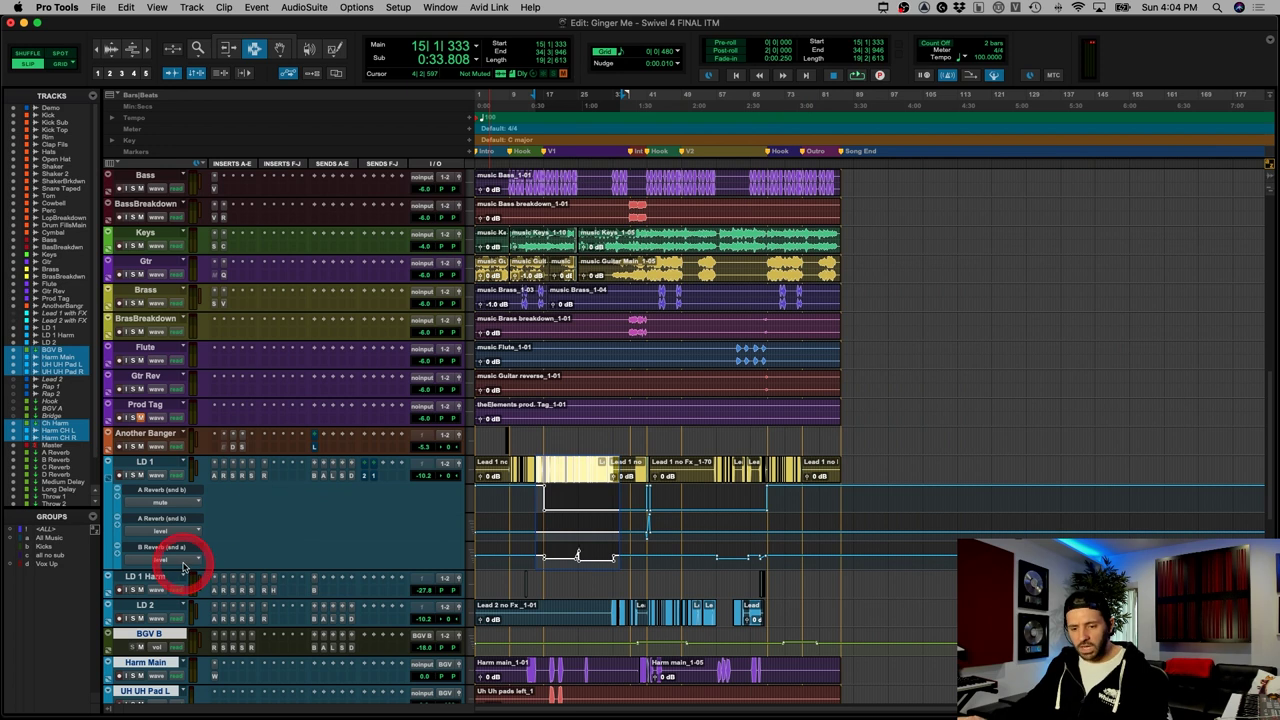
Step: Add two automation lanes under LD 1, one showing Throw 2 mute and the other Throw 1 mute
{"action": "left_click", "coordinate": [117, 556]}
{"action": "left_click_drag", "start_coordinate": [163, 589], "coordinate": [278, 671]}
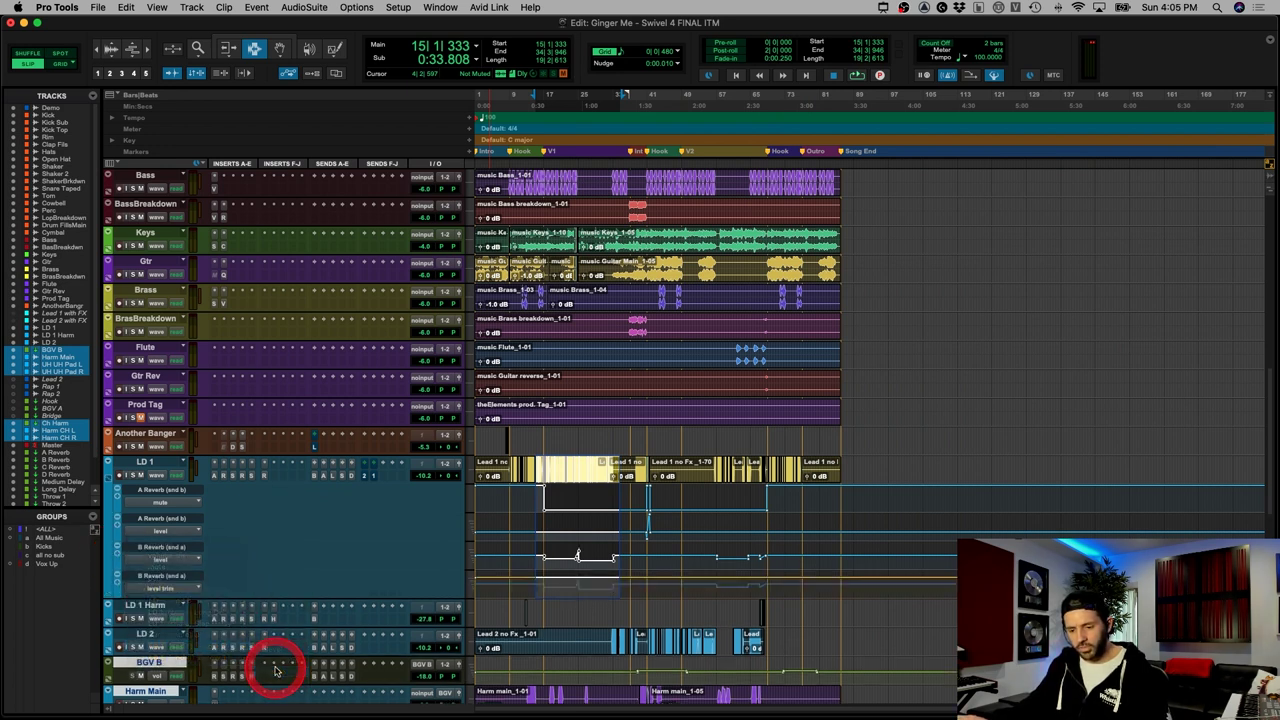
{"action": "left_click", "coordinate": [117, 582]}
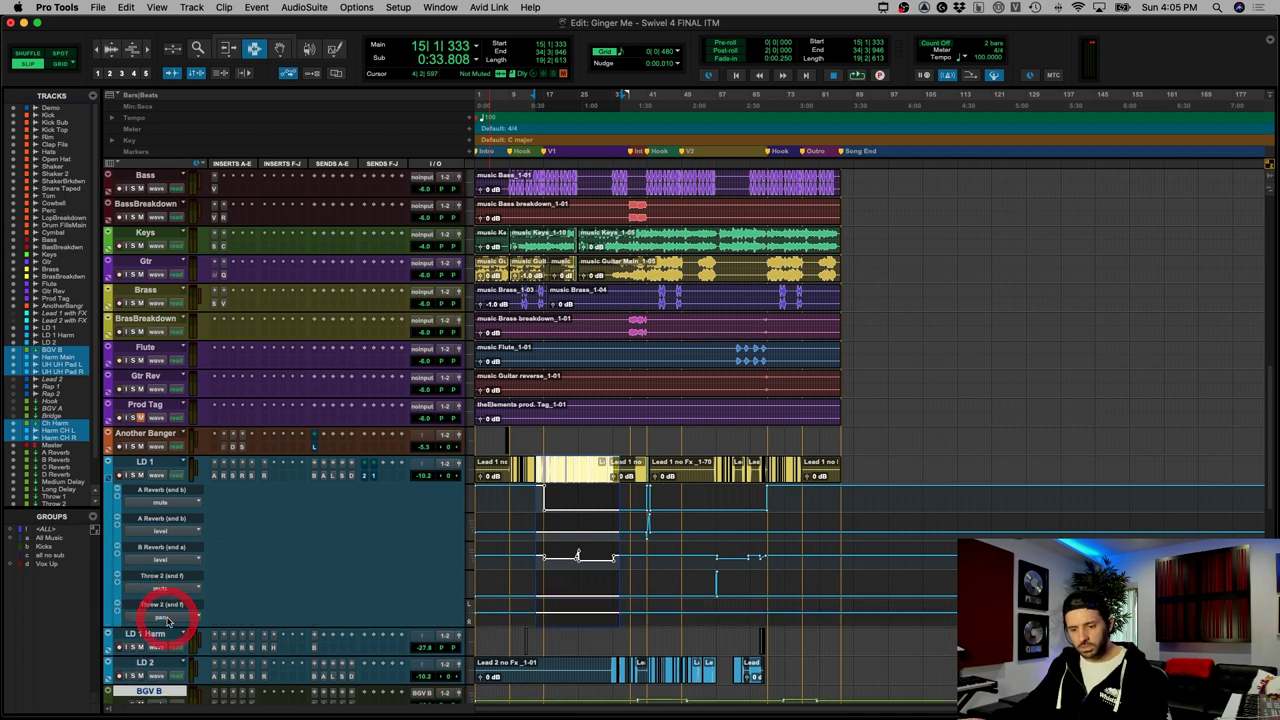
{"action": "left_click_drag", "start_coordinate": [163, 609], "coordinate": [275, 655]}
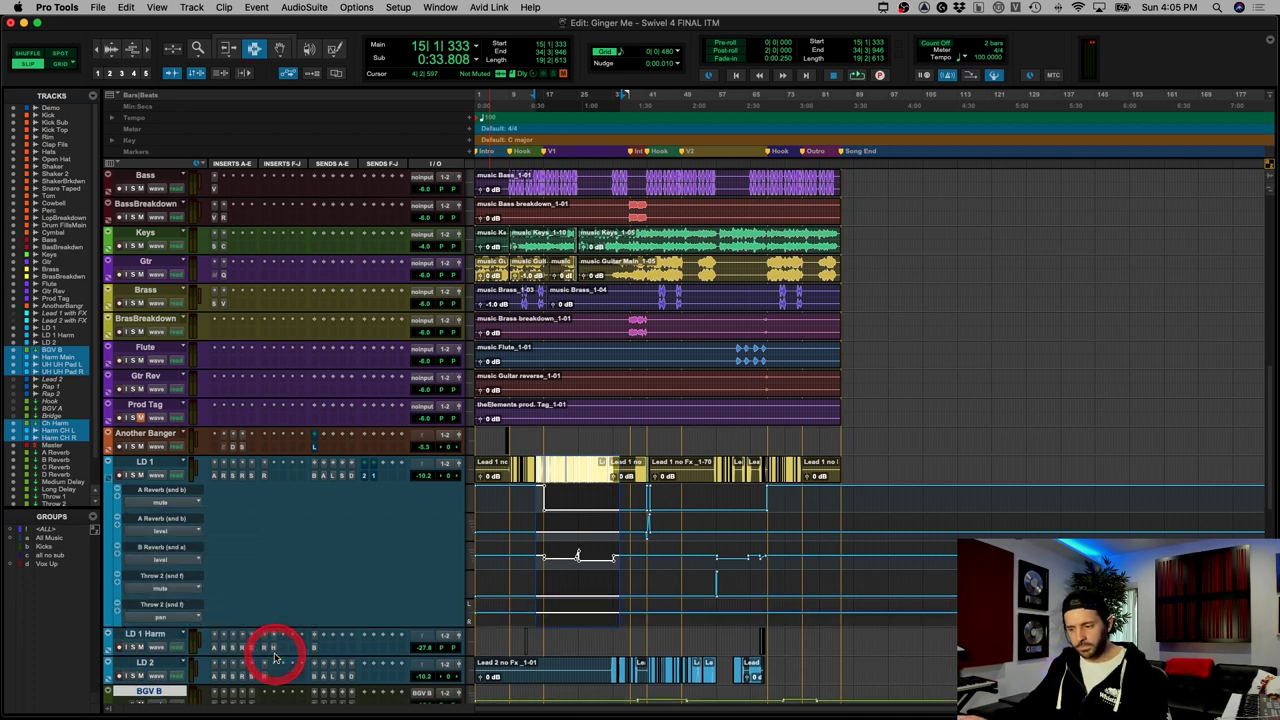
Step: Place the edit cursor on LD 1's Throw 2 mute lane at 56|3|578, just before the automated throw
{"action": "left_click", "coordinate": [728, 597]}
{"action": "key", "text": "super+bracketright"}
{"action": "key", "text": "super+bracketright"}
{"action": "key", "text": "t"}
{"action": "key", "text": "t"}
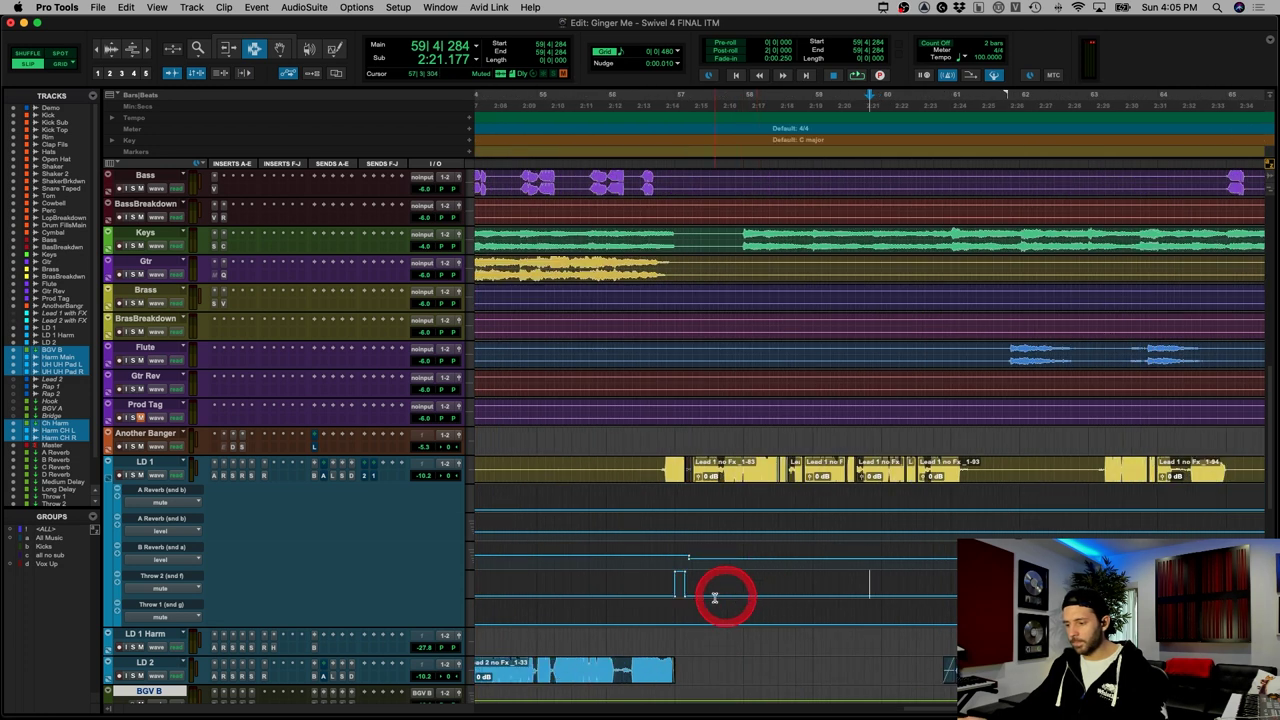
{"action": "left_click", "coordinate": [651, 586]}
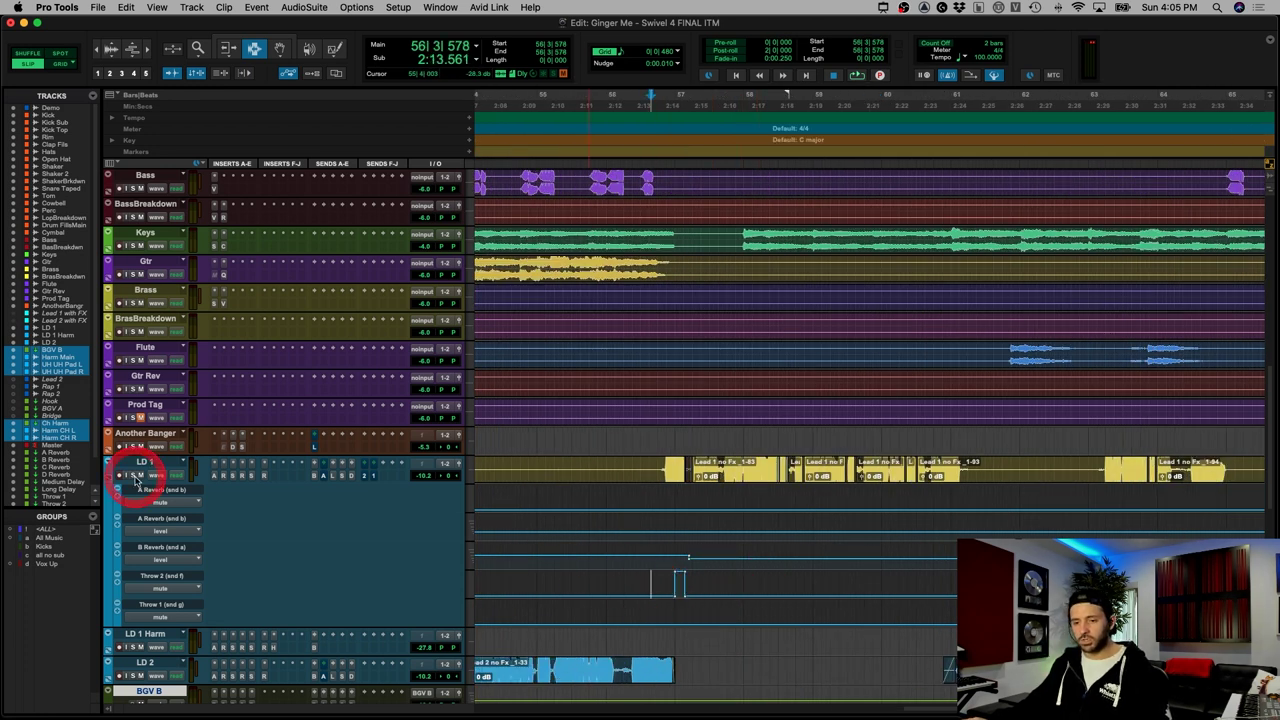
Step: Solo LD 1 and play from 56|3|578 to audition the automated Throw 2 send
{"action": "key", "text": "space"}
{"action": "left_click", "coordinate": [462, 465]}
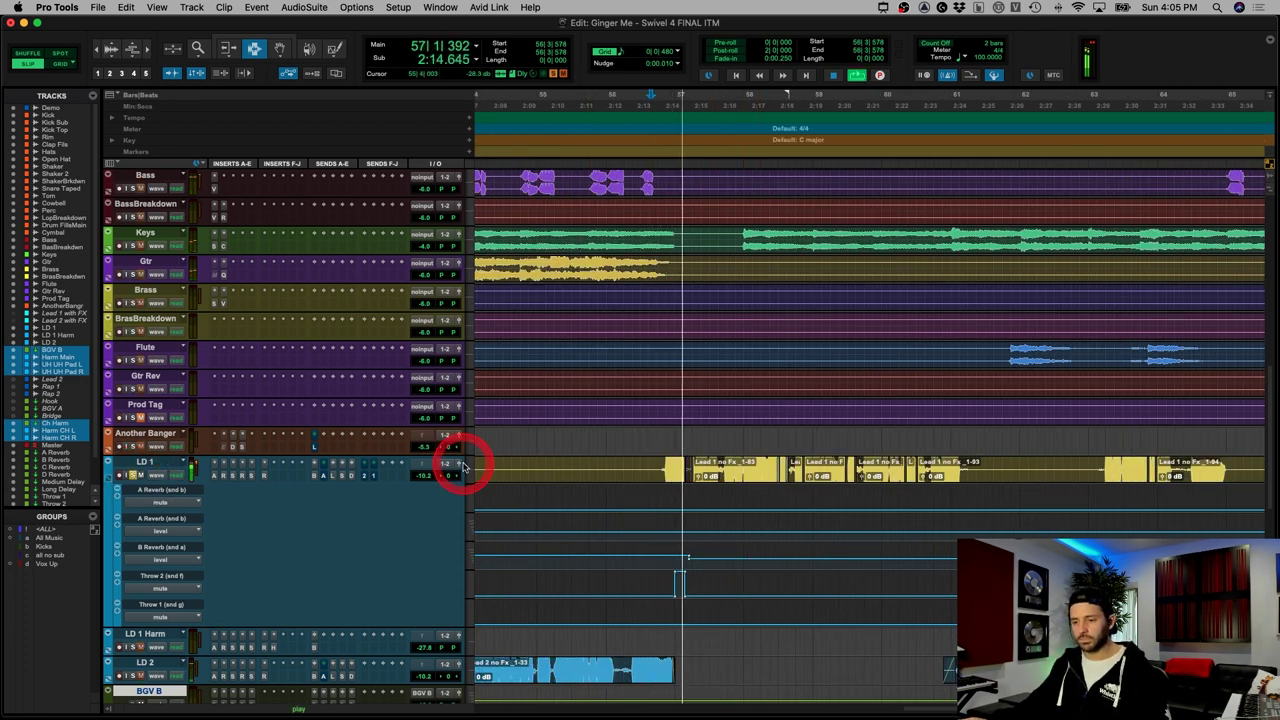
{"action": "key", "text": "space"}
Step: Open LD 1's Throw 2 send controls and select the throw's mute automation from 56|4|881 to 57|1|404
{"action": "left_click", "coordinate": [364, 476]}
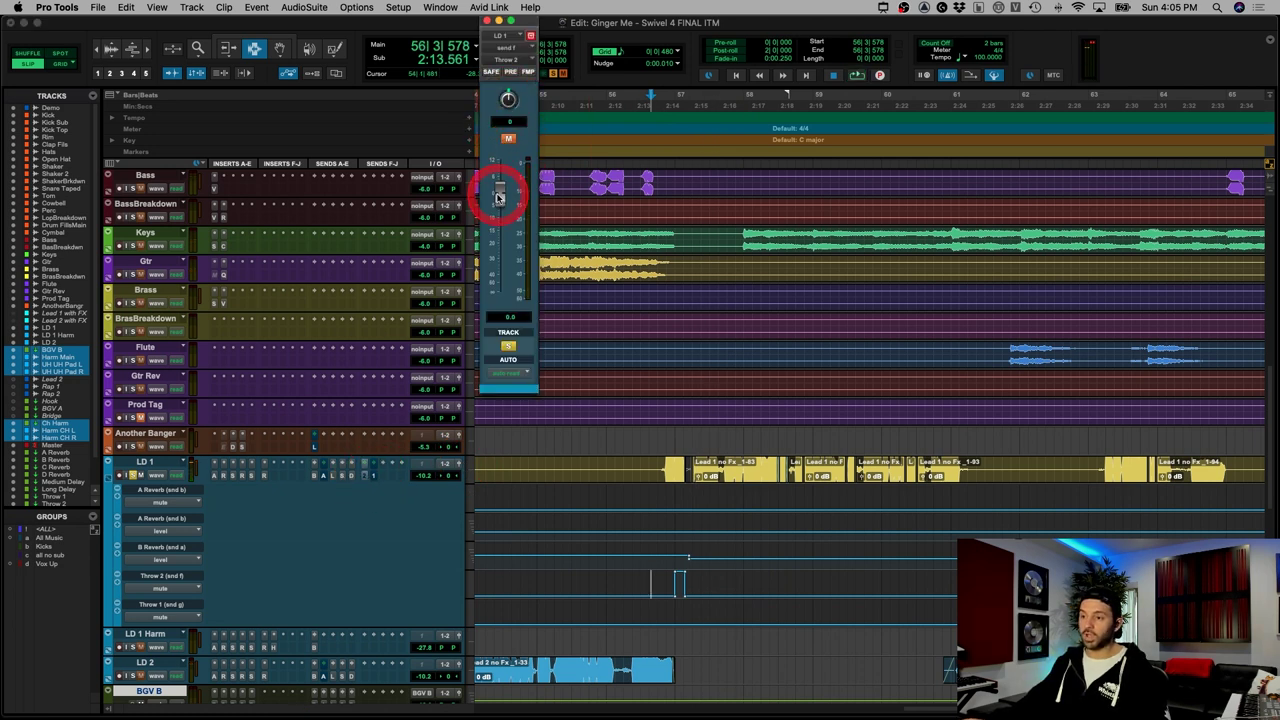
{"action": "left_click", "coordinate": [679, 592]}
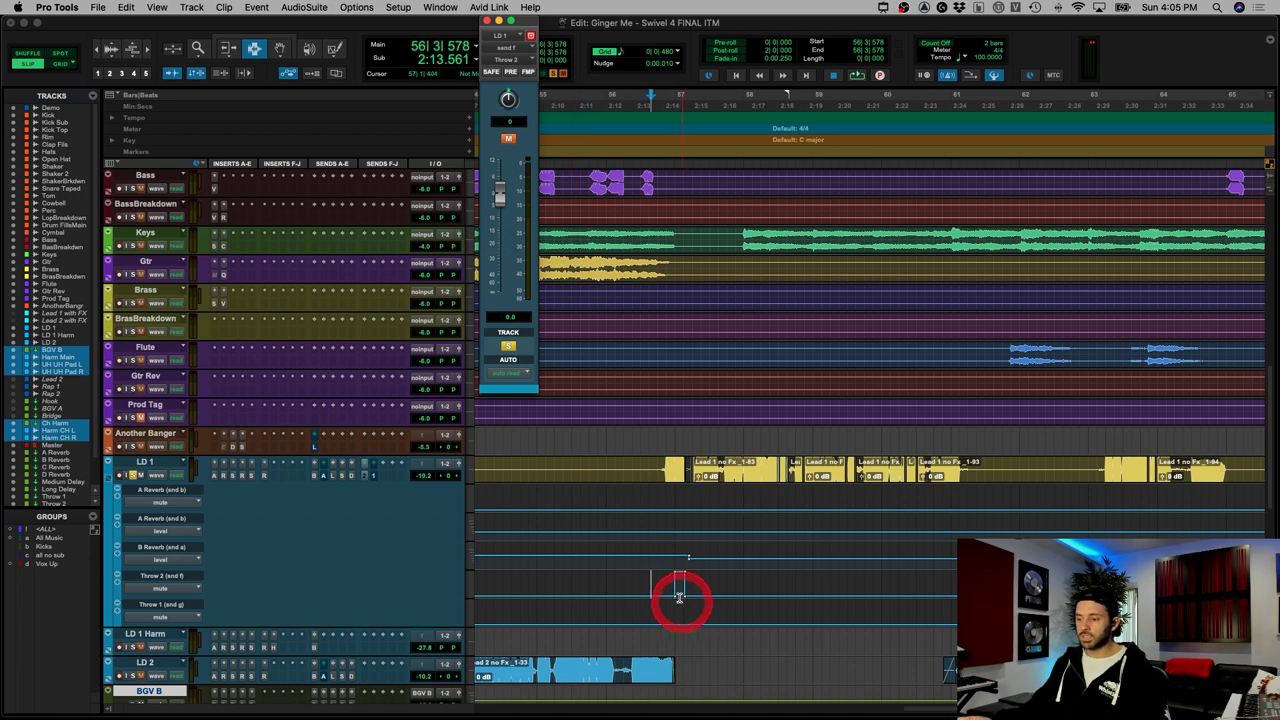
{"action": "left_click", "coordinate": [363, 478]}
{"action": "left_click", "coordinate": [364, 477]}
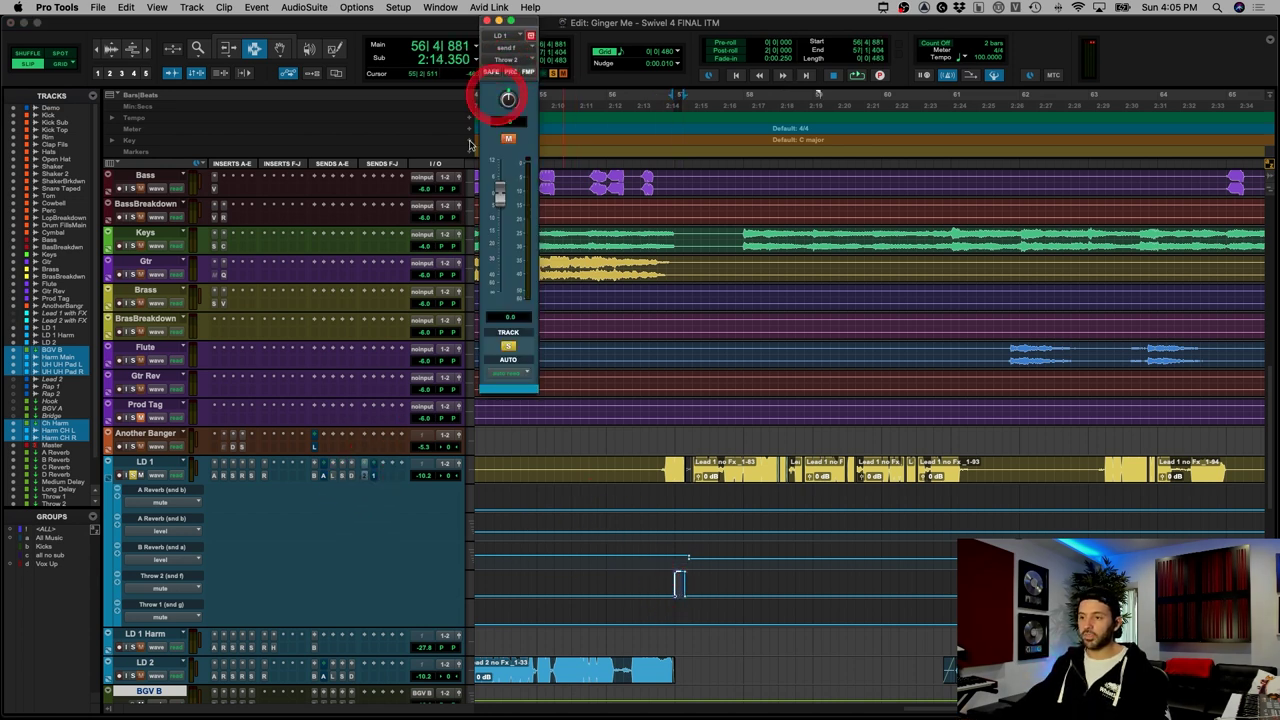
Step: Open the H-Delay insert on the Throw 2 track and examine its delay time and filter settings
{"action": "scroll", "coordinate": [341, 402], "scroll_direction": "down", "scroll_amount": 5}
{"action": "scroll", "coordinate": [171, 649], "scroll_direction": "down", "scroll_amount": 4}
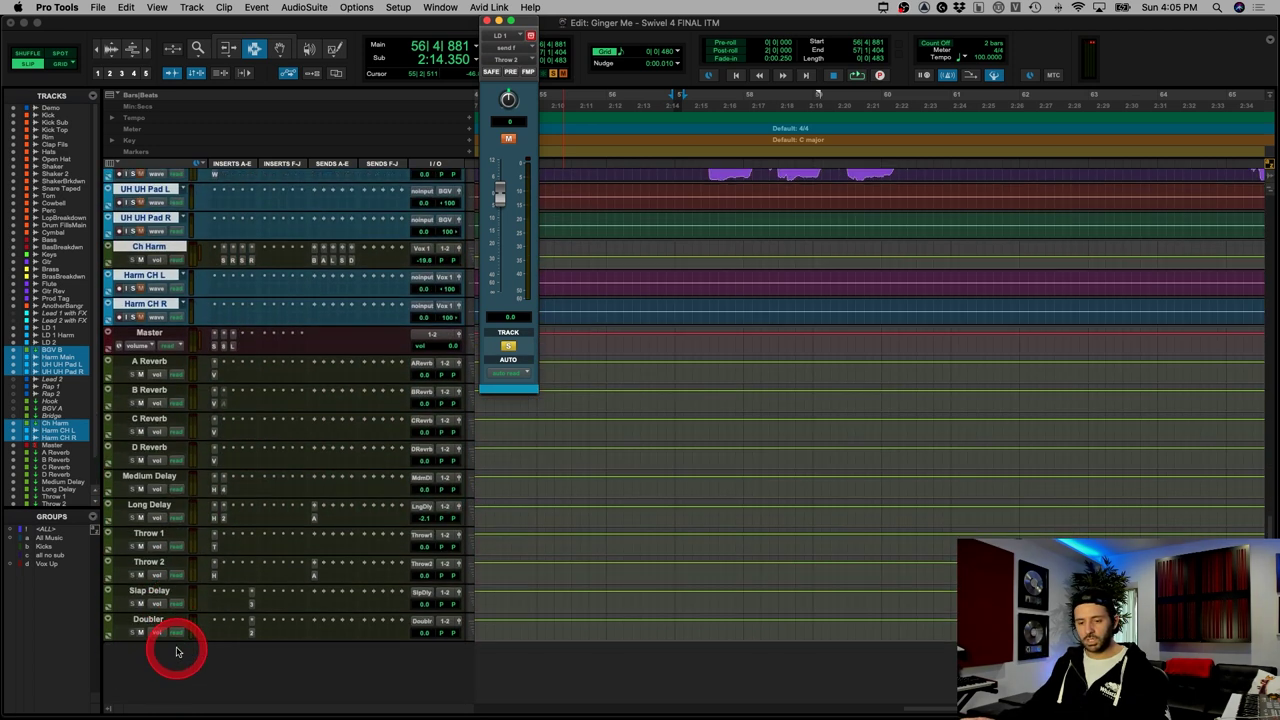
{"action": "left_click", "coordinate": [160, 563]}
{"action": "left_click", "coordinate": [214, 574]}
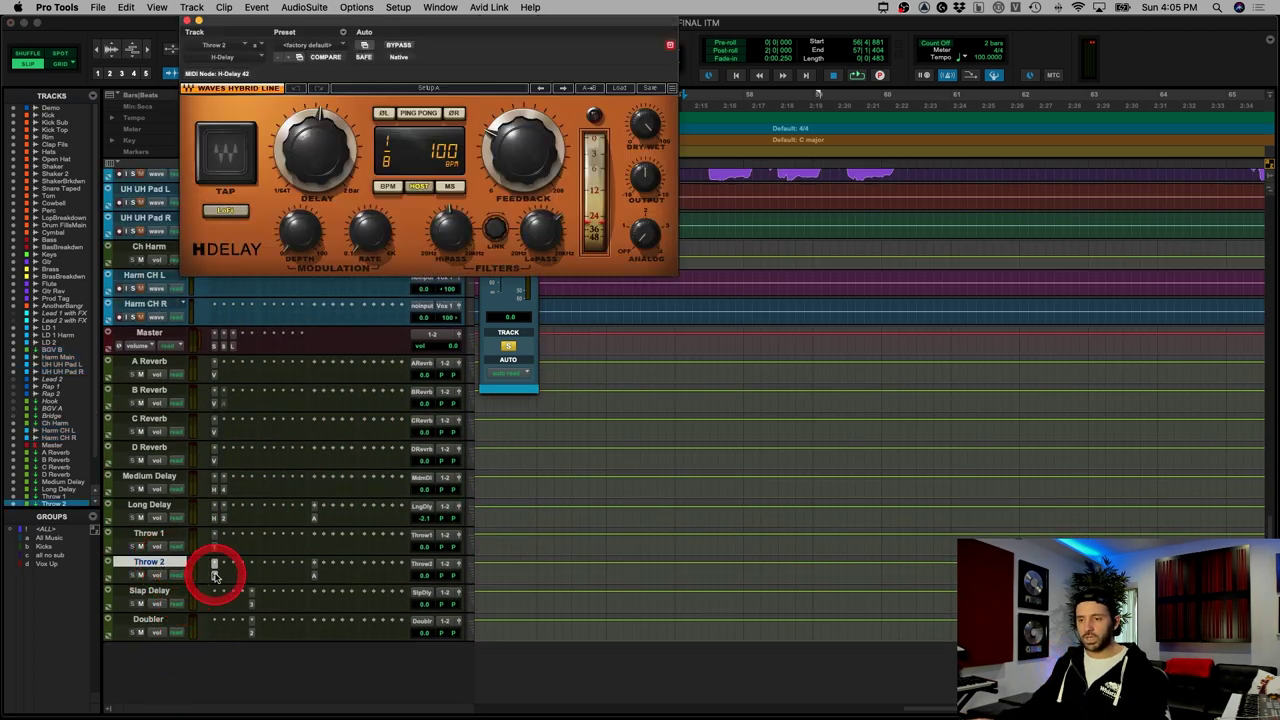
{"action": "left_click", "coordinate": [316, 150]}
{"action": "left_click", "coordinate": [546, 236]}
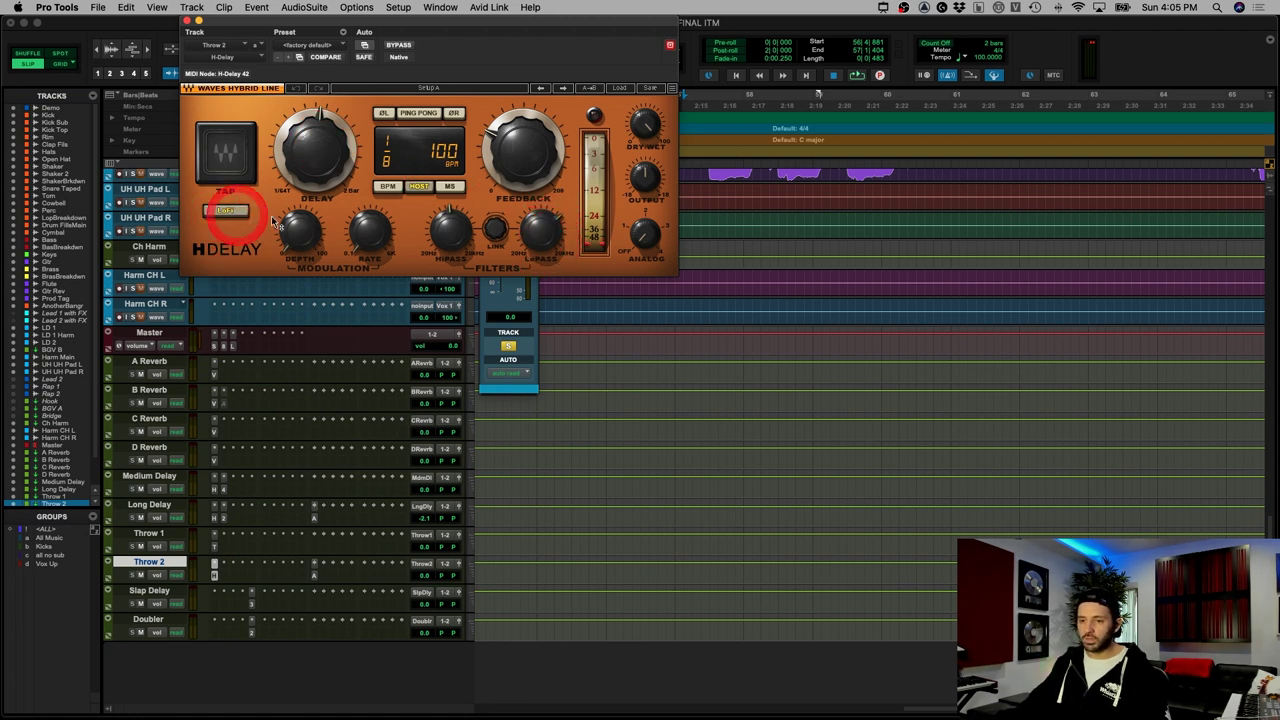
Step: Review the H-Delay filters and the A Reverb send on the Throw 2 track, and close both windows
{"action": "left_click", "coordinate": [540, 230]}
{"action": "left_click", "coordinate": [440, 234]}
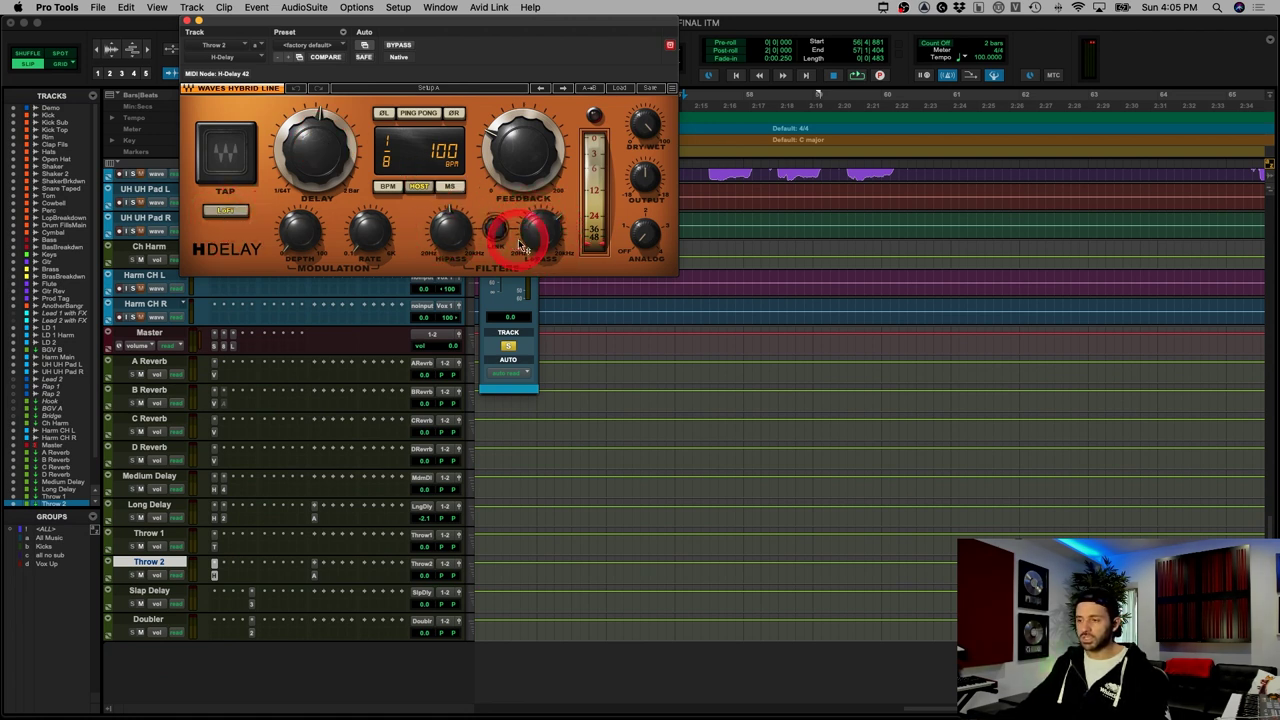
{"action": "left_click", "coordinate": [314, 576]}
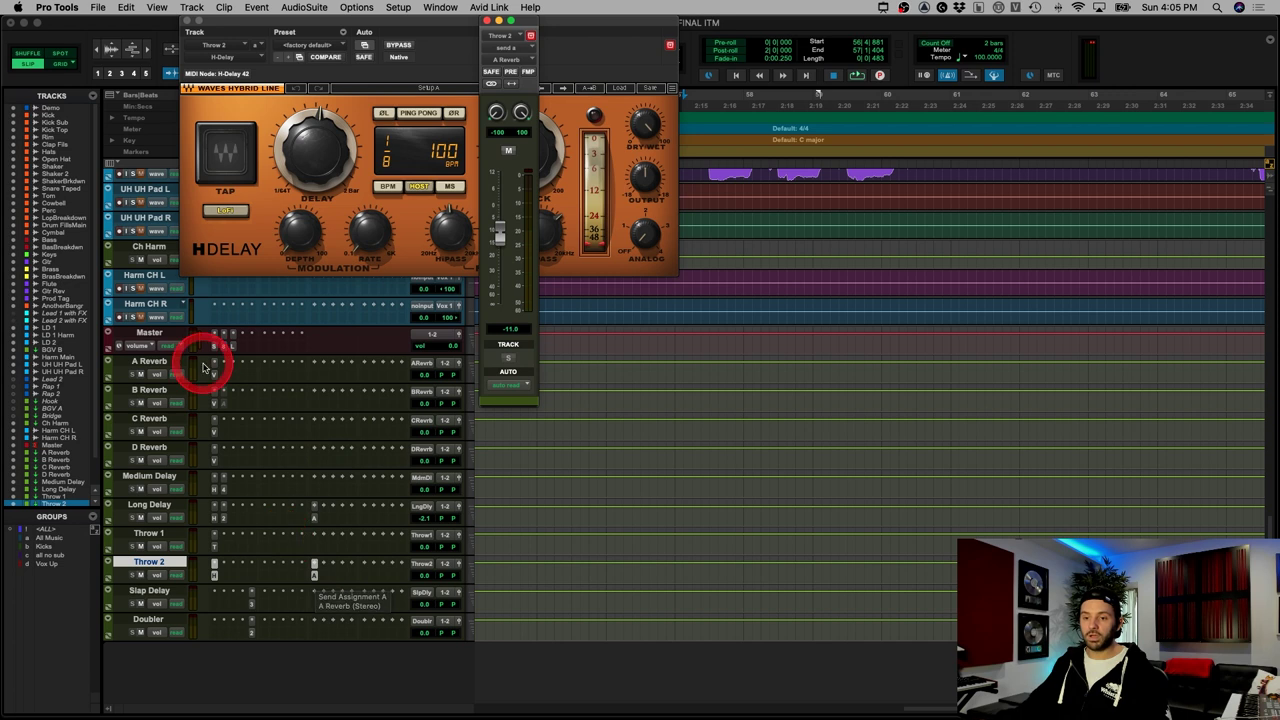
{"action": "left_click", "coordinate": [314, 576]}
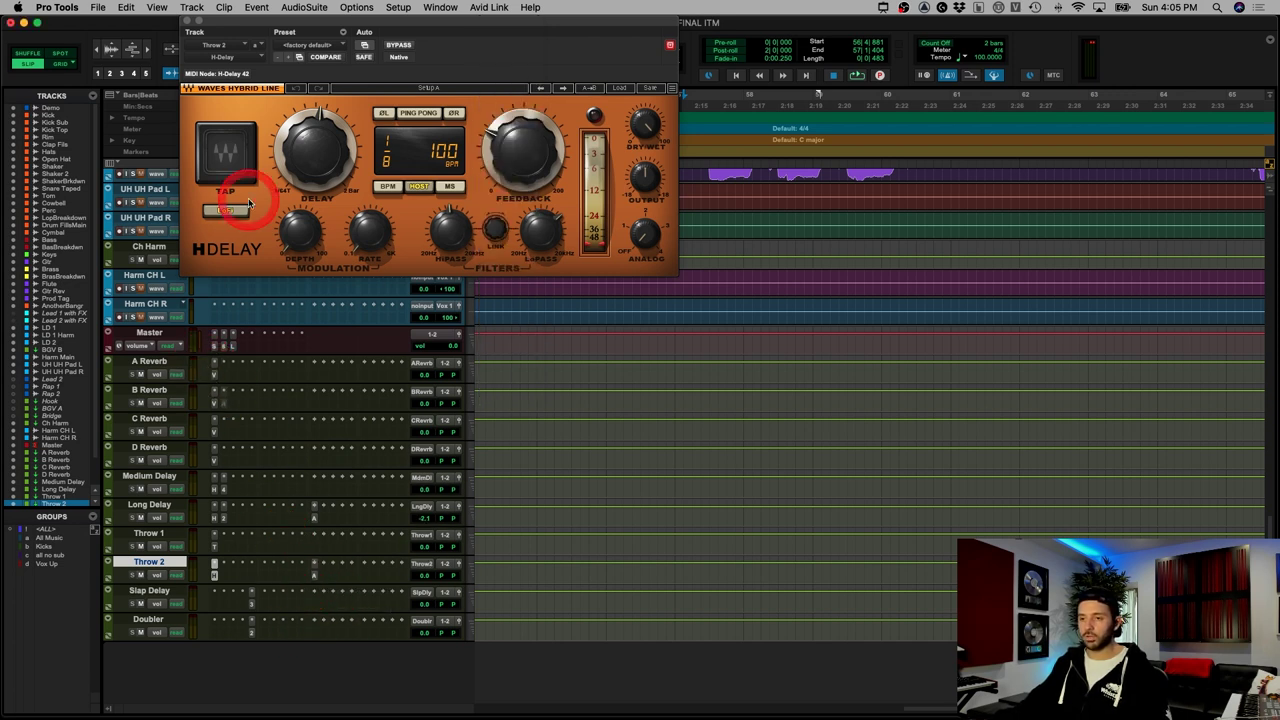
{"action": "left_click", "coordinate": [188, 20]}
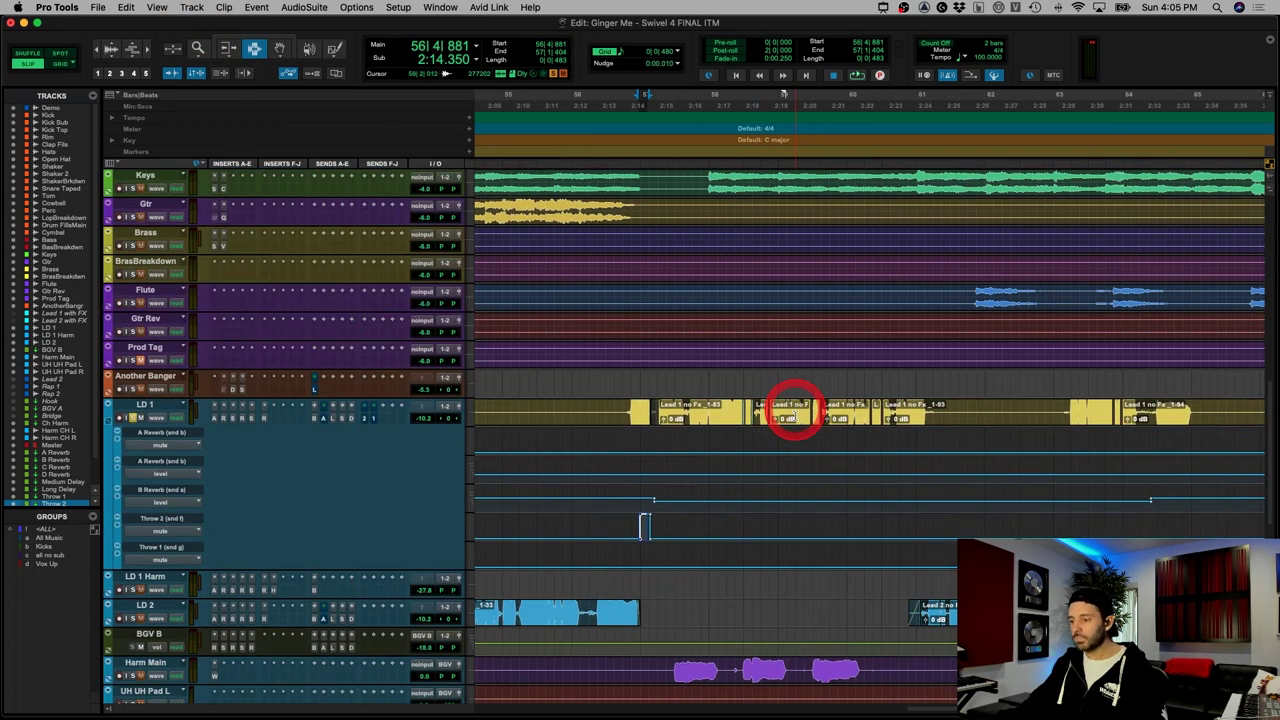
Step: Play LD 1 from just after bar 56 to hear the vocal word sent to Throw 2
{"action": "left_click", "coordinate": [575, 526]}
{"action": "left_click", "coordinate": [635, 405]}
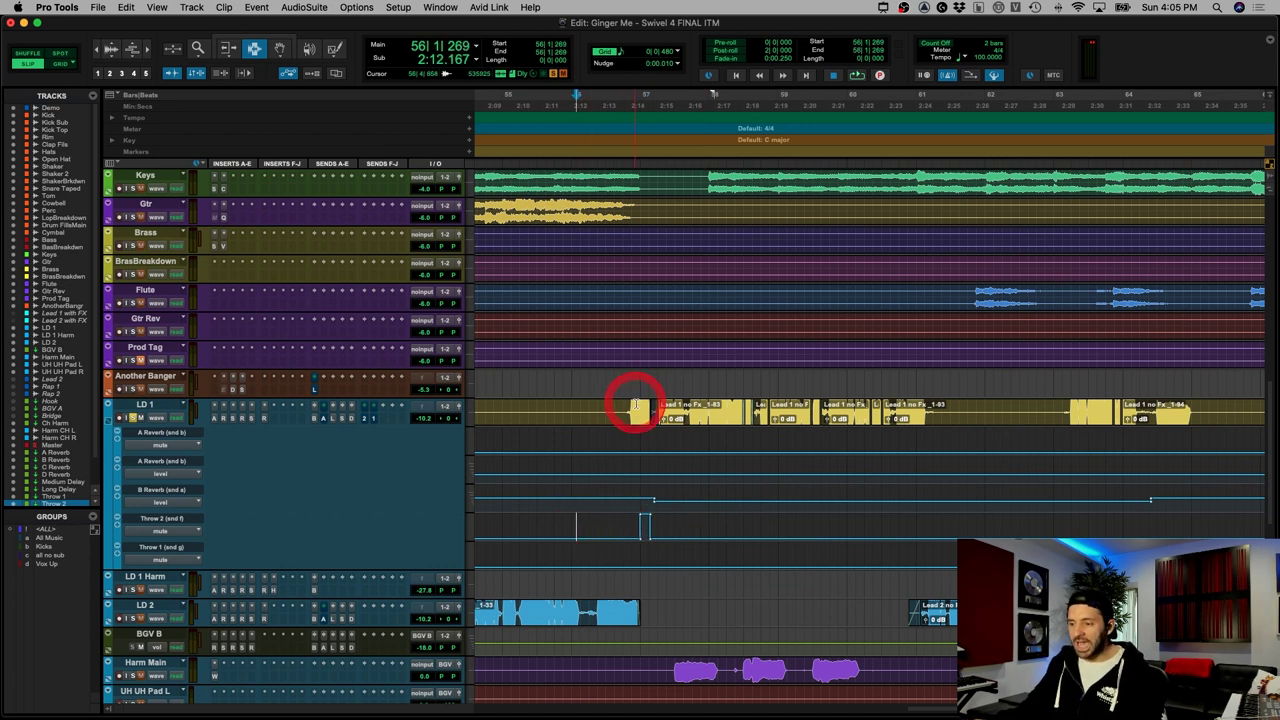
{"action": "left_click_drag", "start_coordinate": [638, 407], "coordinate": [653, 407]}
{"action": "left_click", "coordinate": [579, 410]}
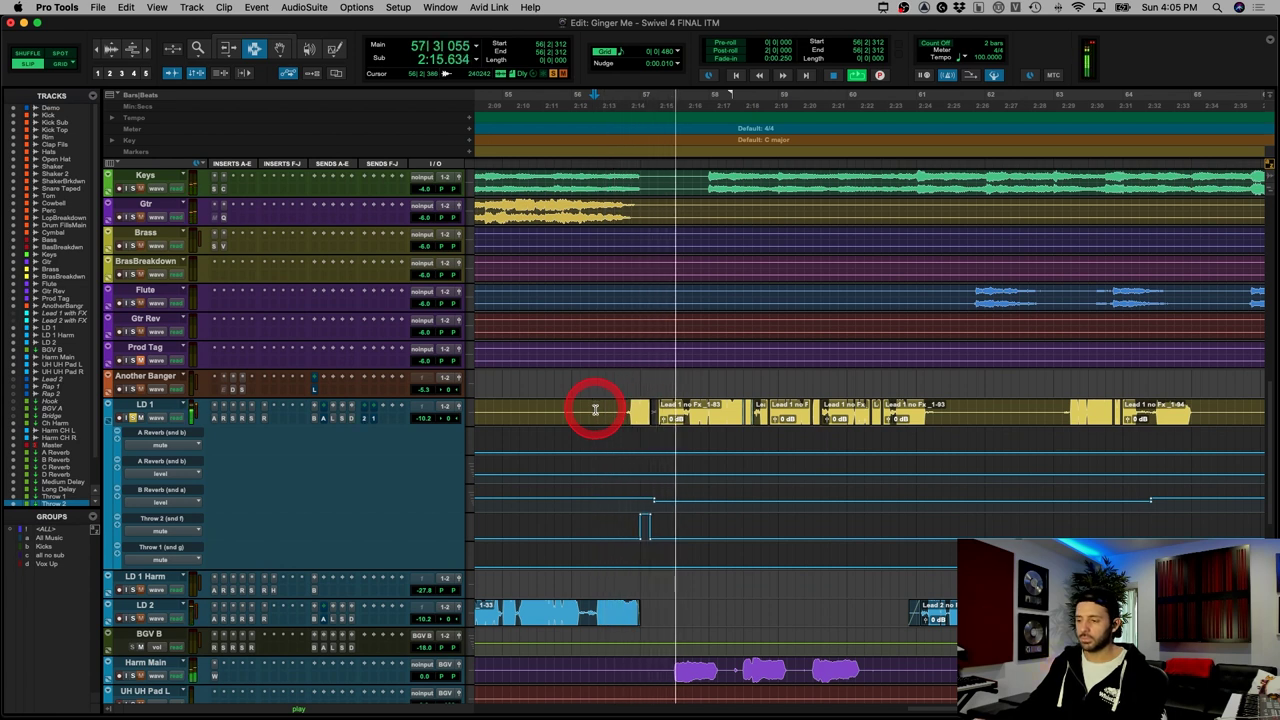
{"action": "key", "text": "space"}
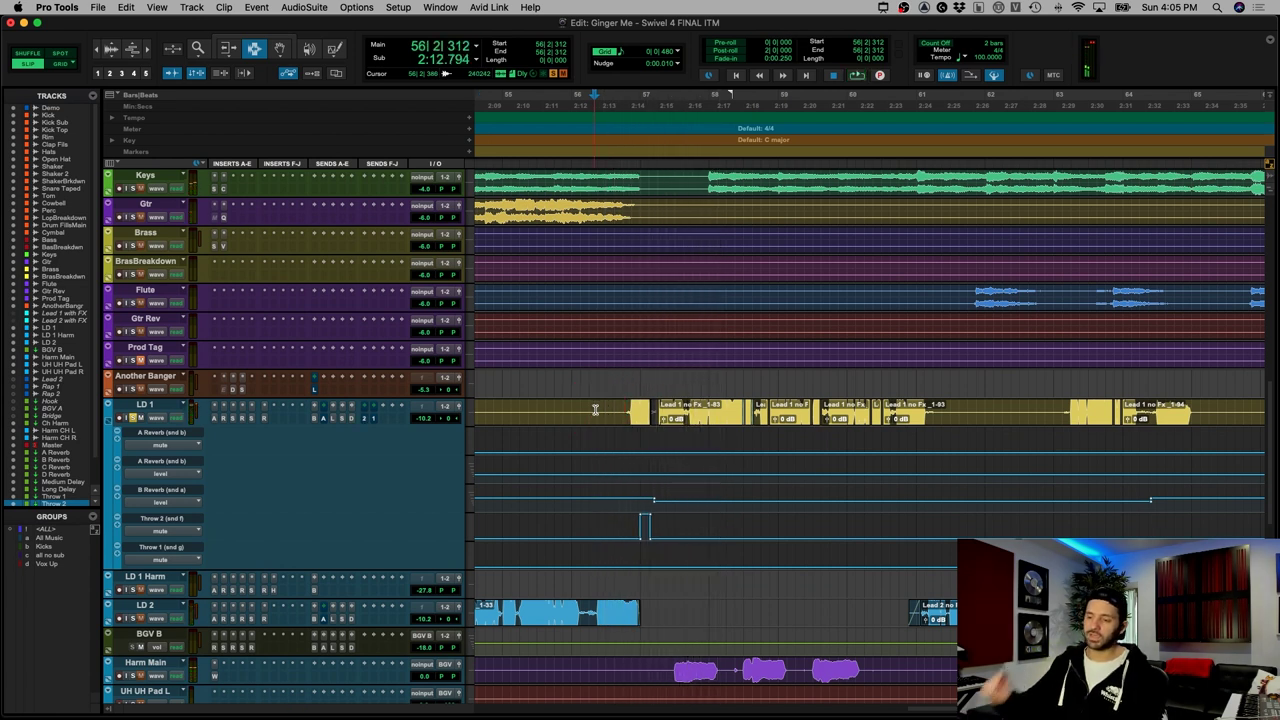
Step: Look through LD 1's send mute automation for the next delay throw, up to around bar 64
{"action": "left_click", "coordinate": [705, 411]}
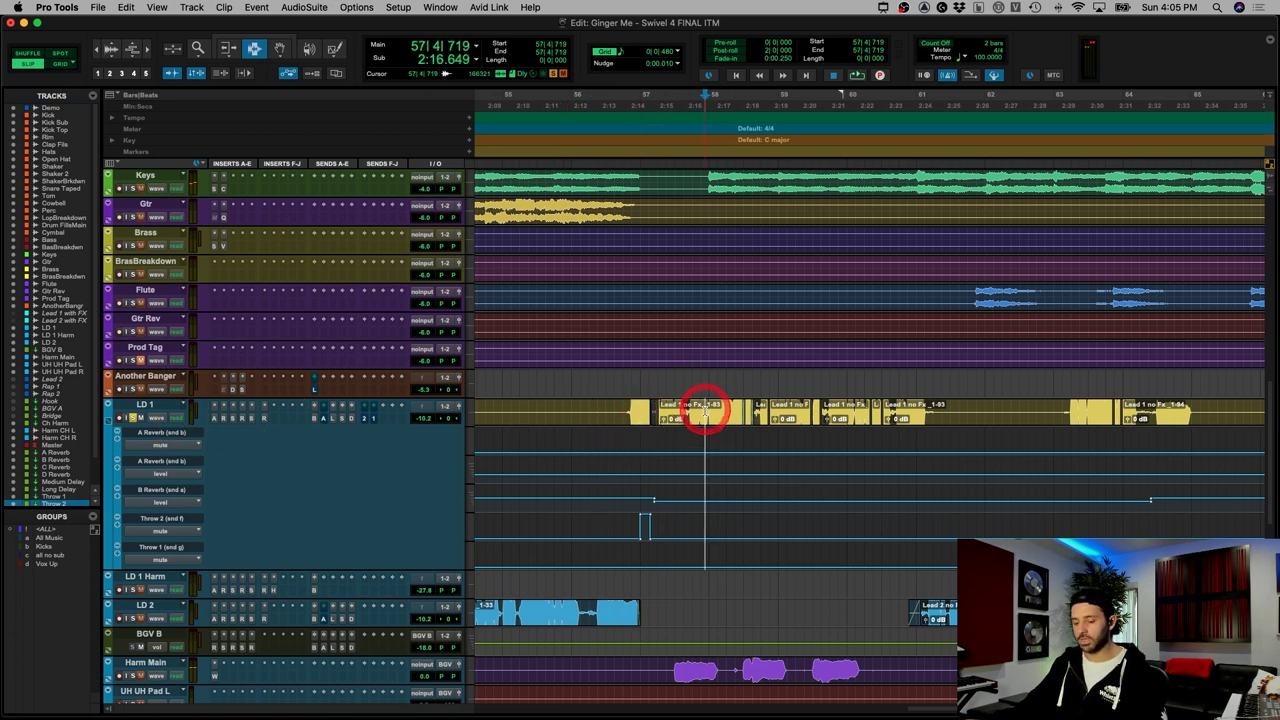
{"action": "key", "text": "t"}
{"action": "key", "text": "t"}
{"action": "key", "text": "r"}
{"action": "key", "text": "r"}
{"action": "key", "text": "r"}
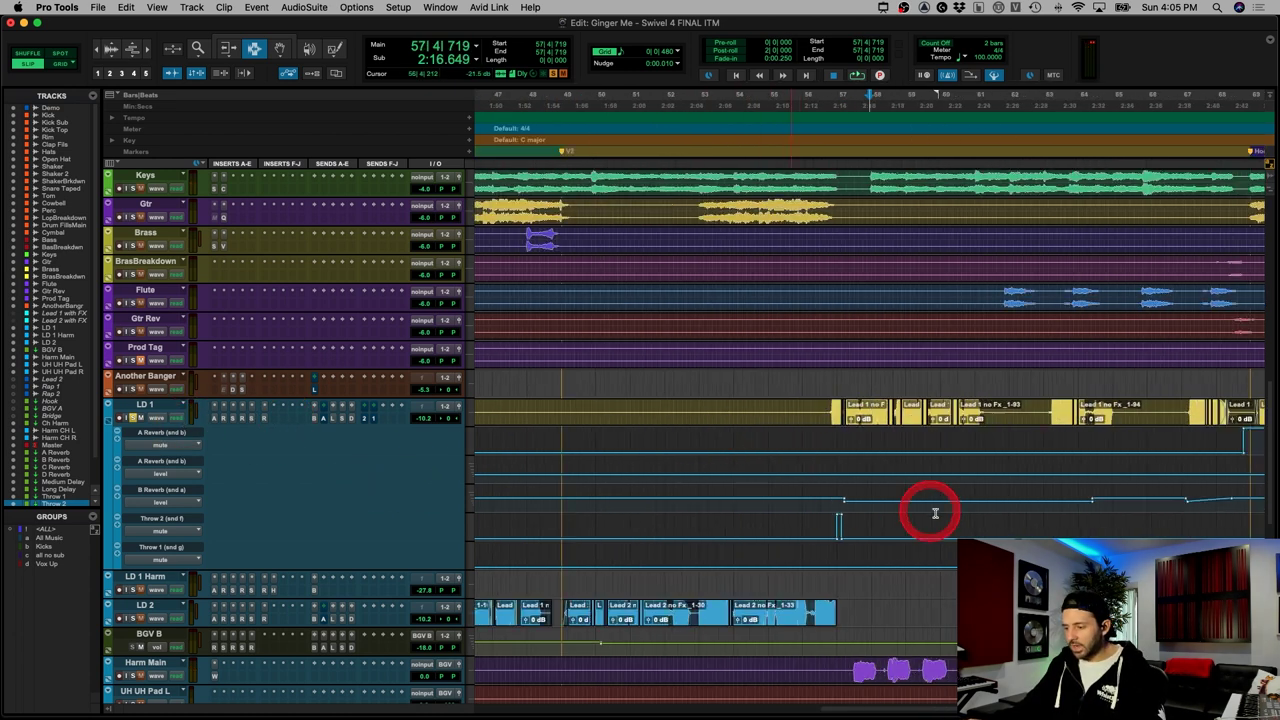
{"action": "key", "text": "r"}
{"action": "left_click", "coordinate": [988, 531]}
{"action": "key", "text": "t"}
{"action": "key", "text": "t"}
{"action": "key", "text": "t"}
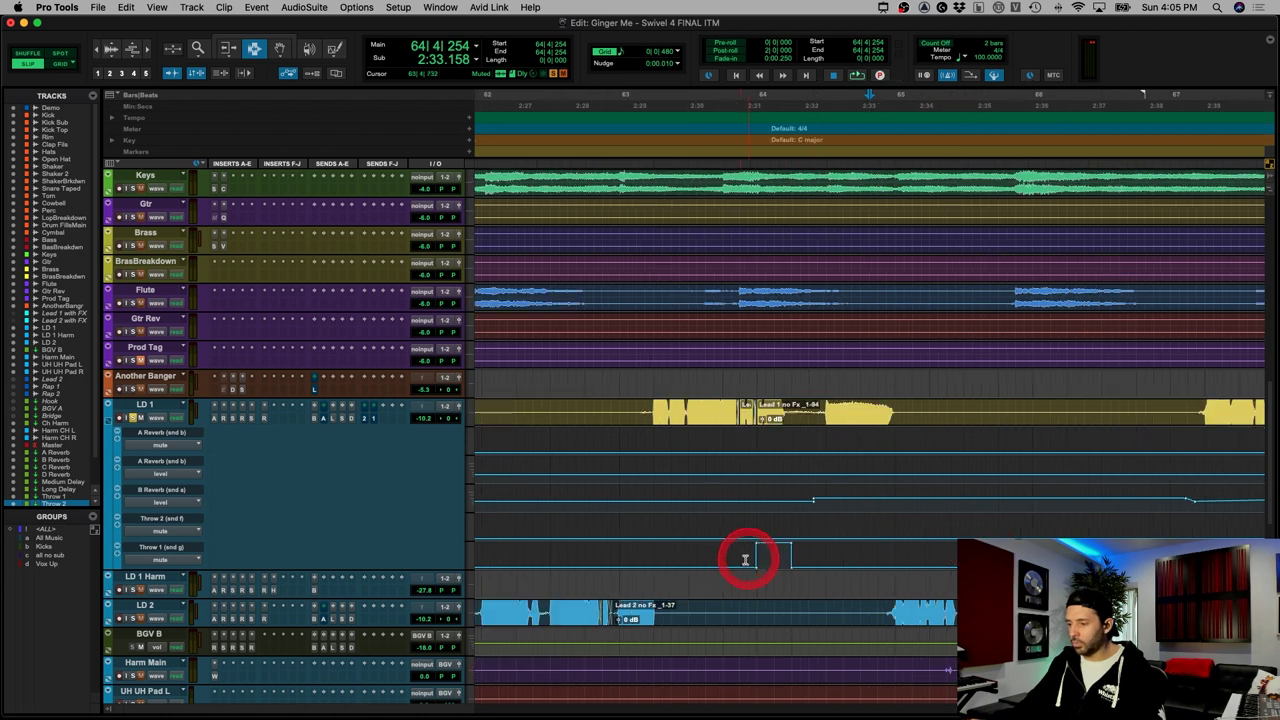
Step: Play LD 1 from bar 63 through the Throw 1 send's unmuted passage and select that automation block
{"action": "left_click", "coordinate": [709, 551]}
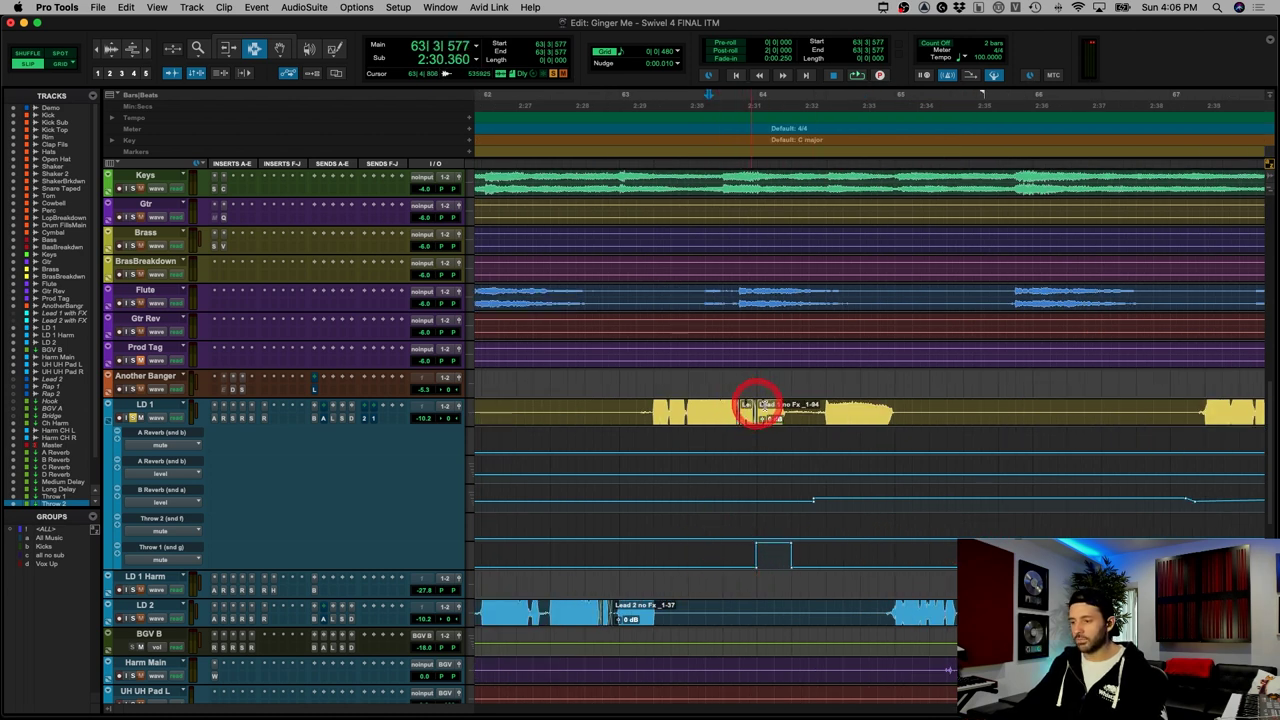
{"action": "left_click", "coordinate": [680, 556]}
{"action": "key", "text": "space"}
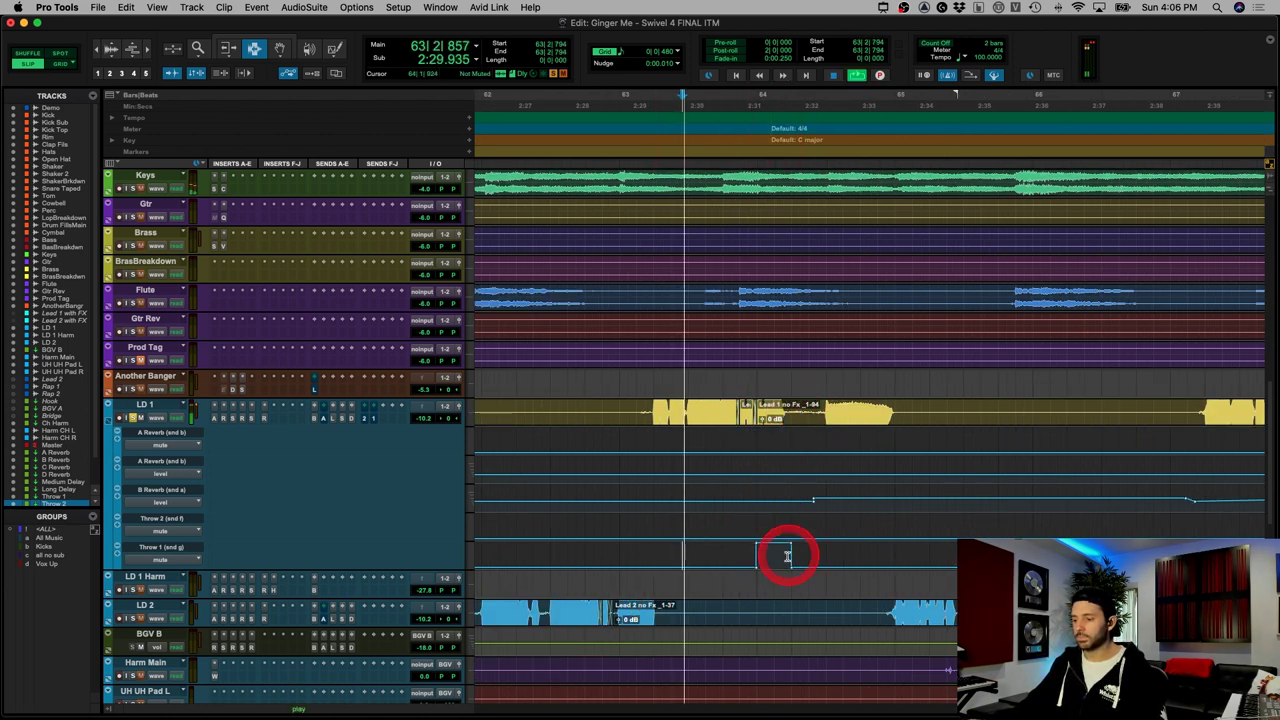
{"action": "mouse_move", "coordinate": [785, 710]}
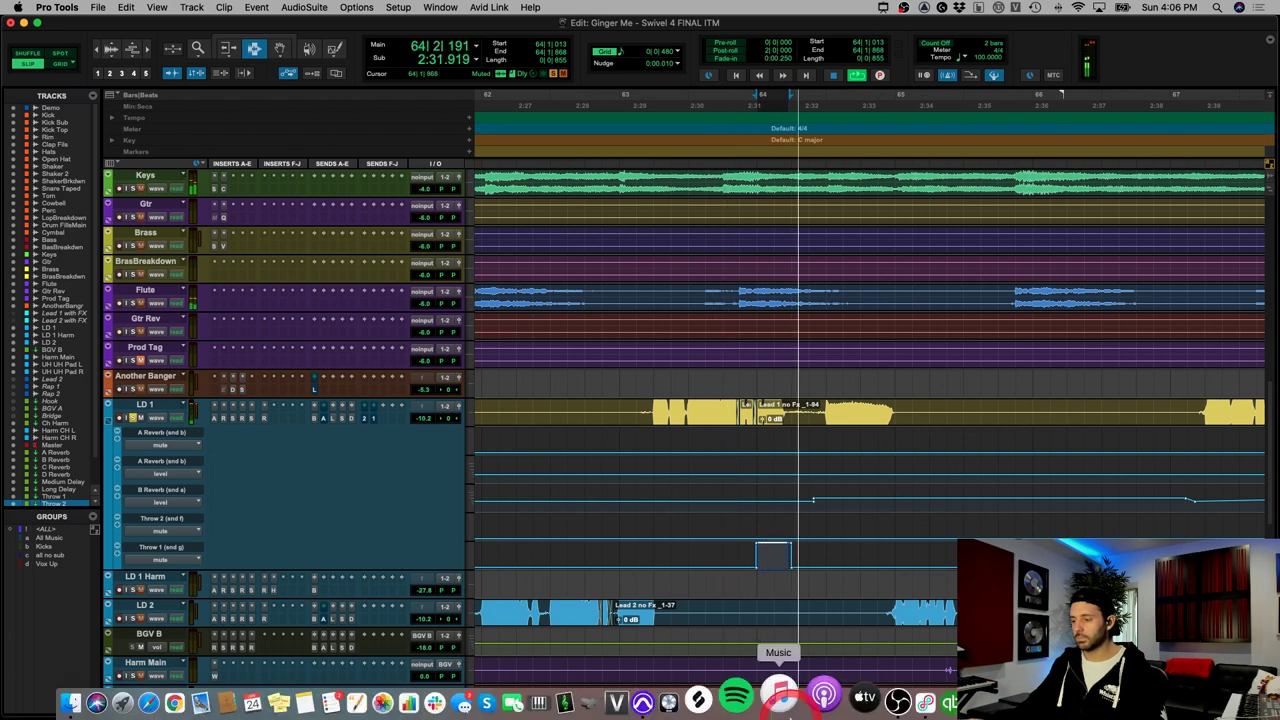
{"action": "left_click", "coordinate": [748, 546]}
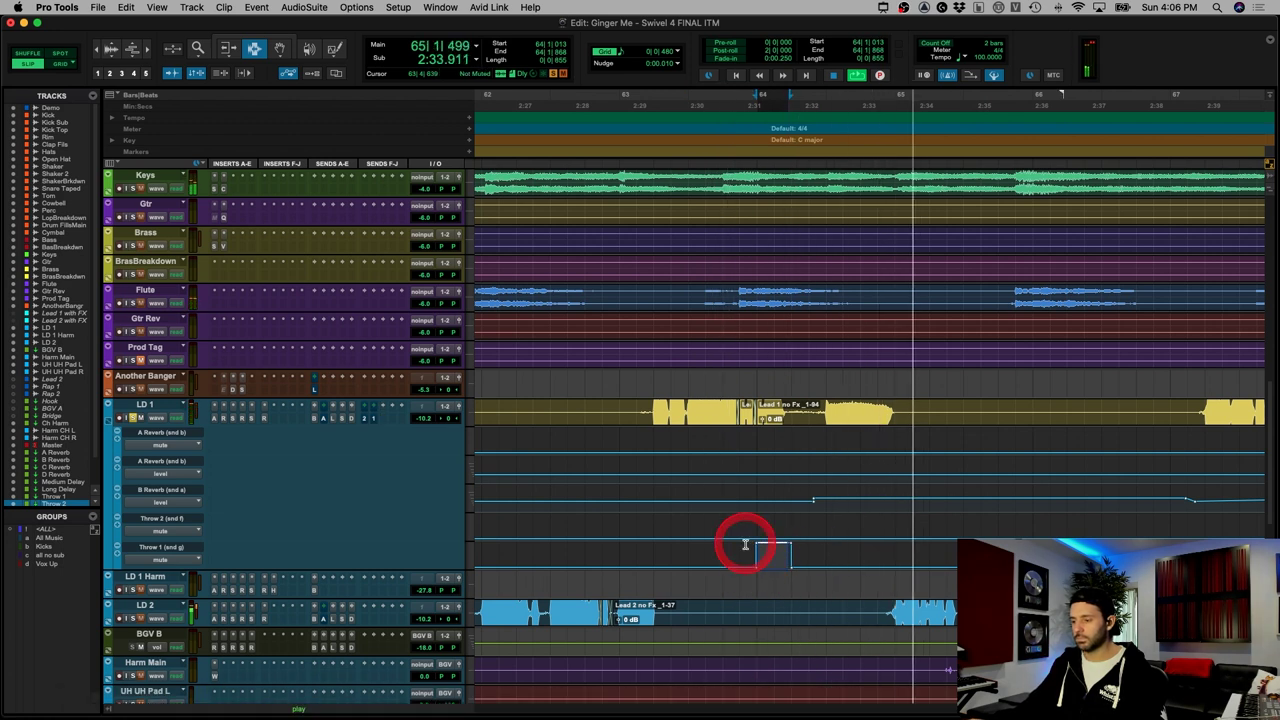
{"action": "key", "text": "space"}
{"action": "left_click_drag", "start_coordinate": [756, 555], "coordinate": [787, 555]}
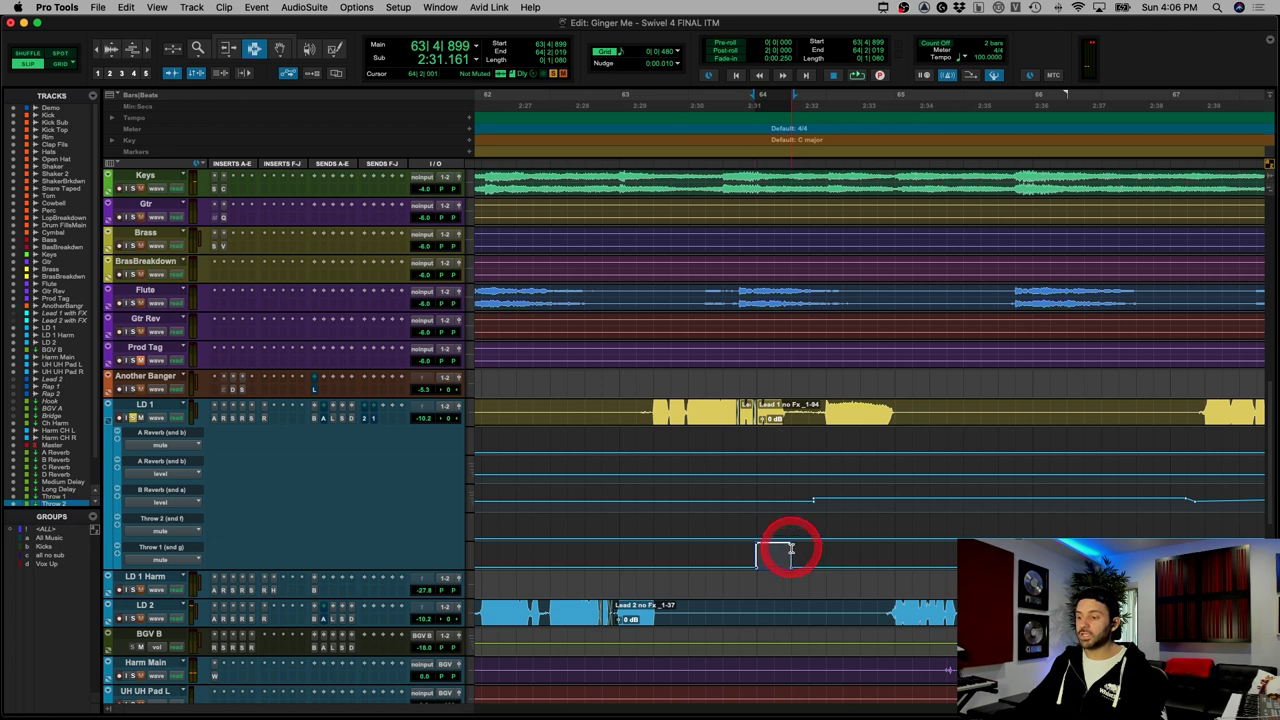
Step: Open The Sauce on the Throw 1 track and place its window clear of LD 1's Throw 1 mute automation
{"action": "scroll", "coordinate": [757, 553], "scroll_direction": "down", "scroll_amount": 10}
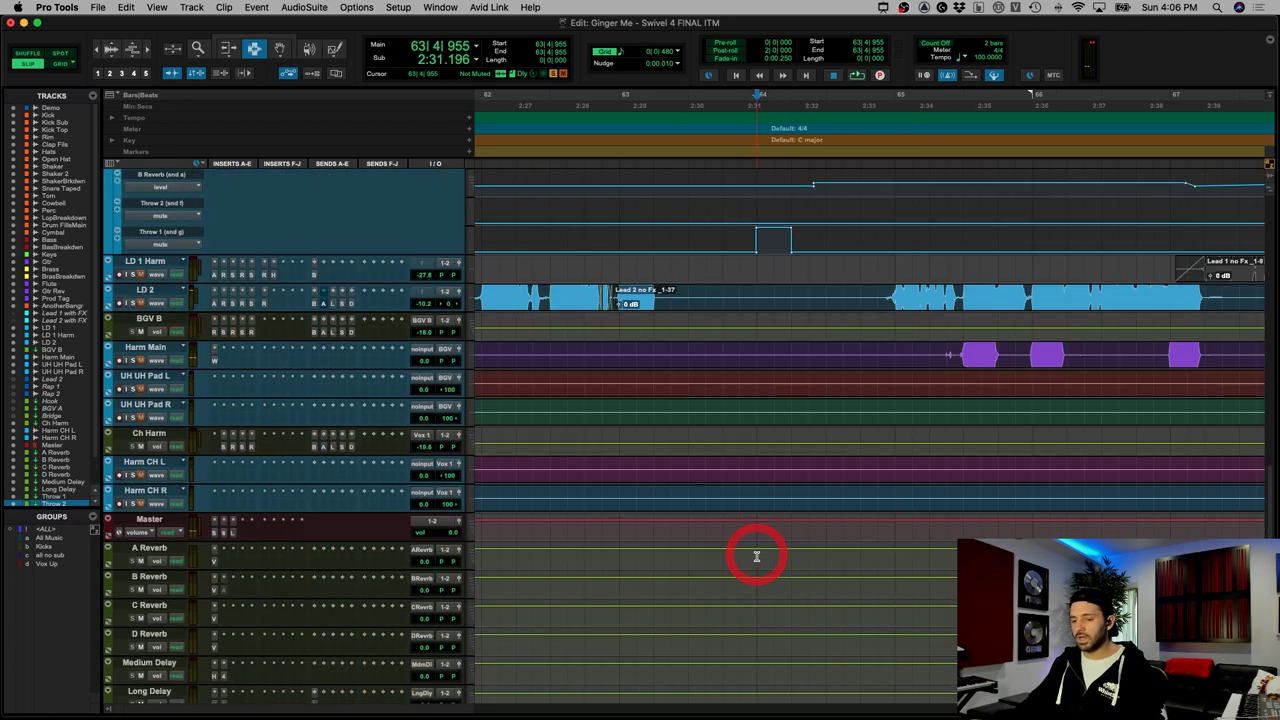
{"action": "left_click", "coordinate": [222, 614]}
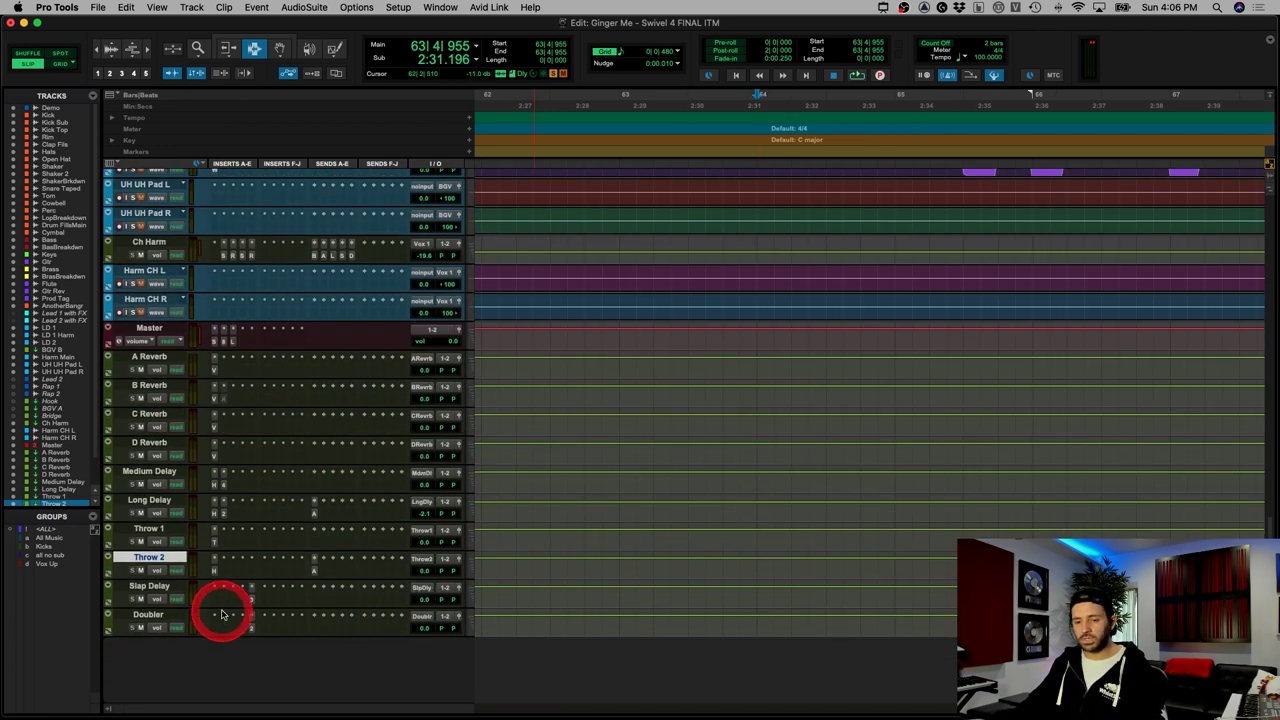
{"action": "left_click", "coordinate": [213, 541]}
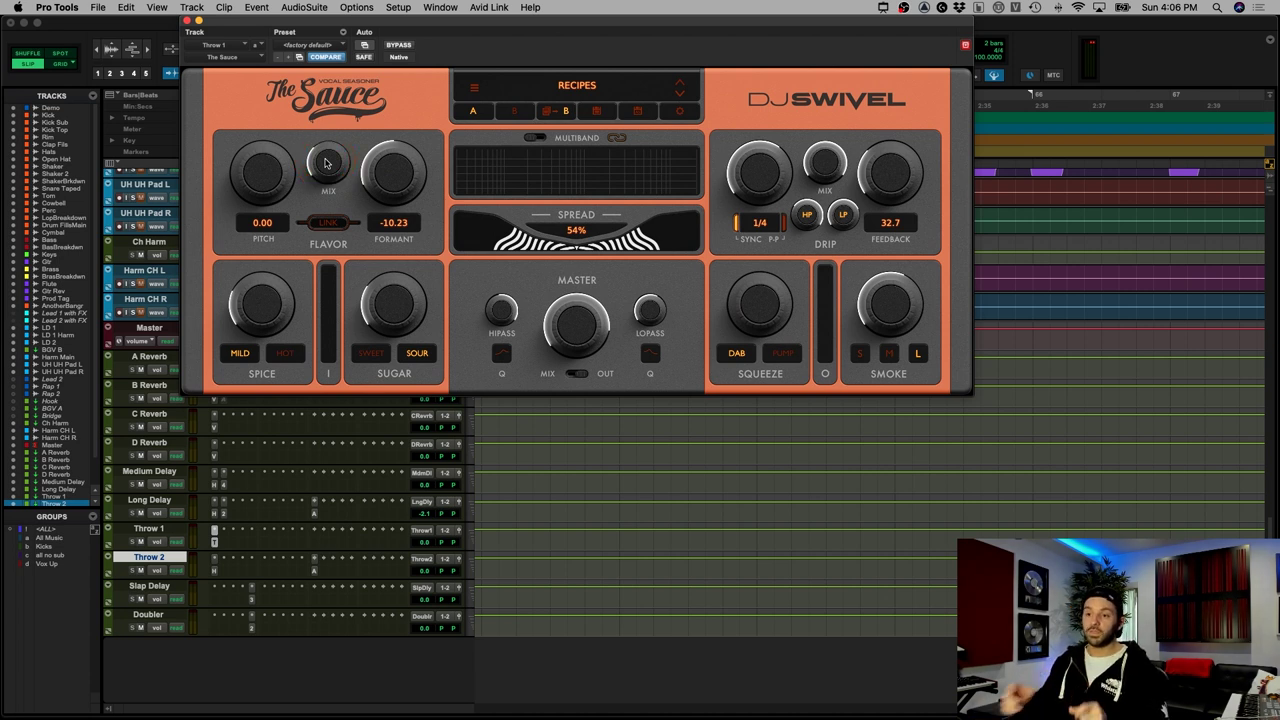
{"action": "left_click", "coordinate": [375, 175]}
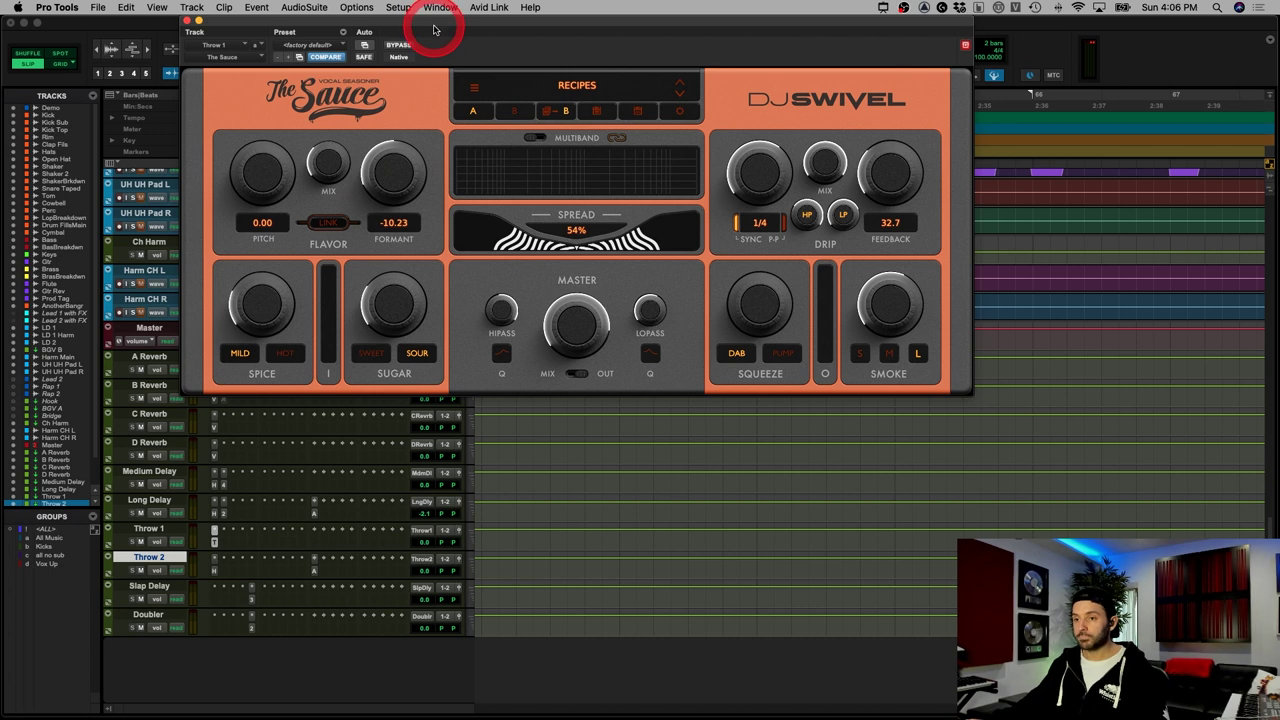
{"action": "left_click_drag", "start_coordinate": [433, 28], "coordinate": [505, 265]}
{"action": "scroll", "coordinate": [729, 240], "scroll_direction": "up", "scroll_amount": 5}
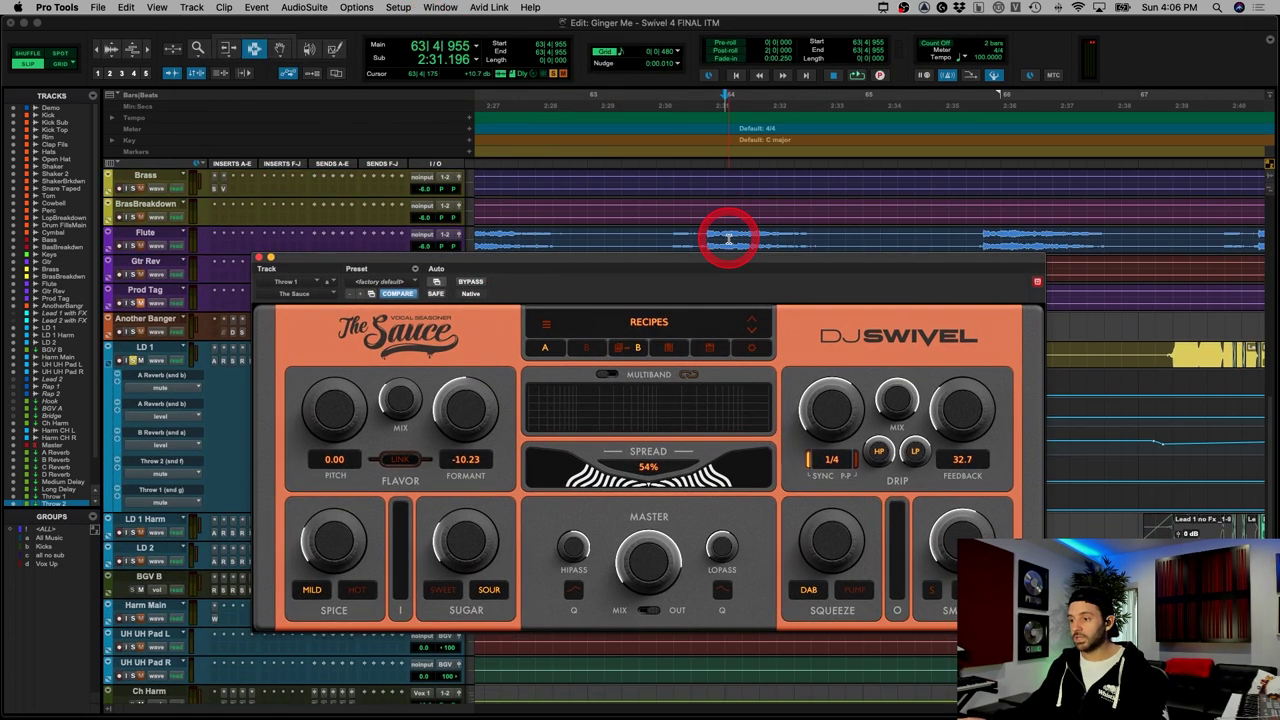
{"action": "left_click_drag", "start_coordinate": [718, 260], "coordinate": [562, 20]}
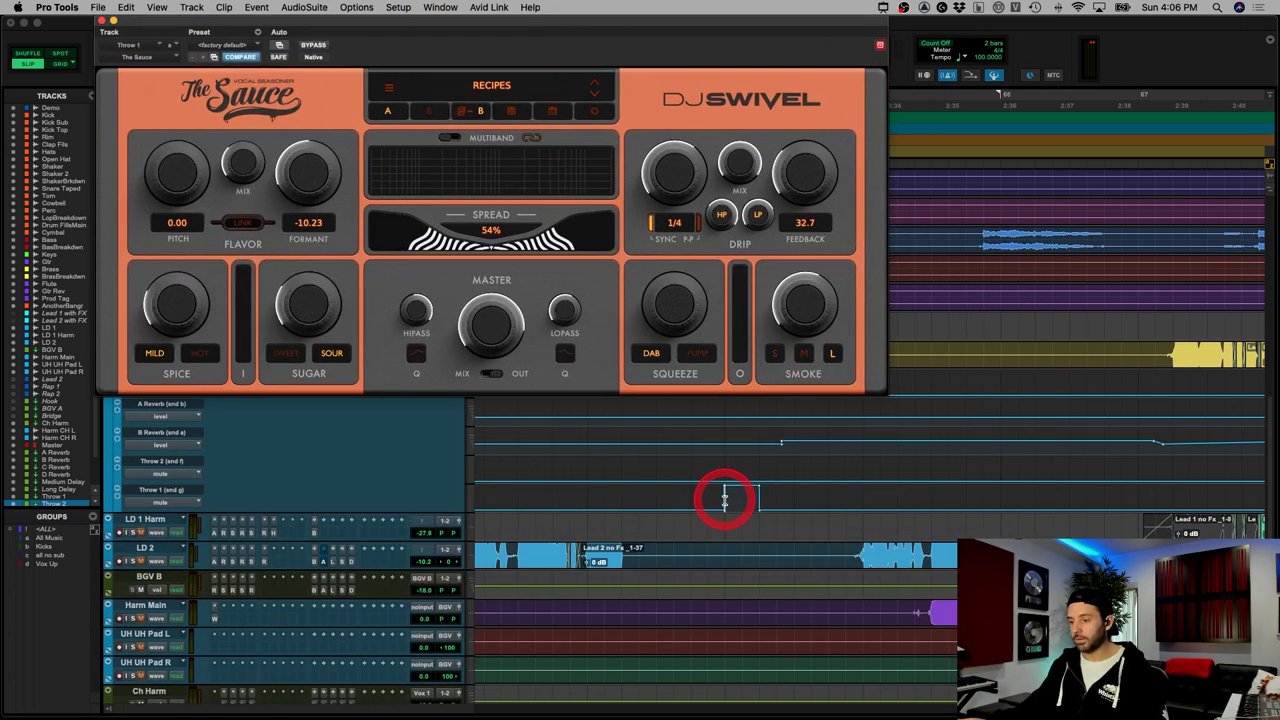
Step: Play the Throw 1 passage while raising The Sauce's Flavor mix and lowering it back again
{"action": "key", "text": "space"}
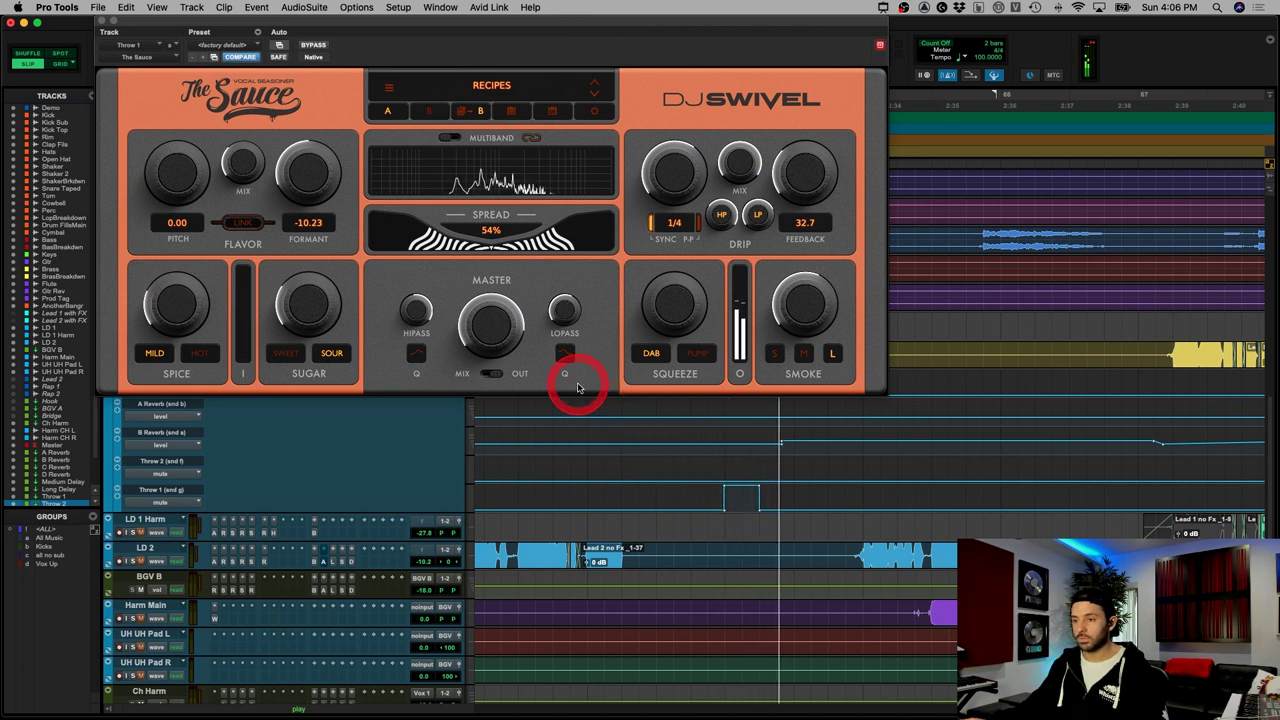
{"action": "left_click_drag", "start_coordinate": [240, 160], "coordinate": [252, 46]}
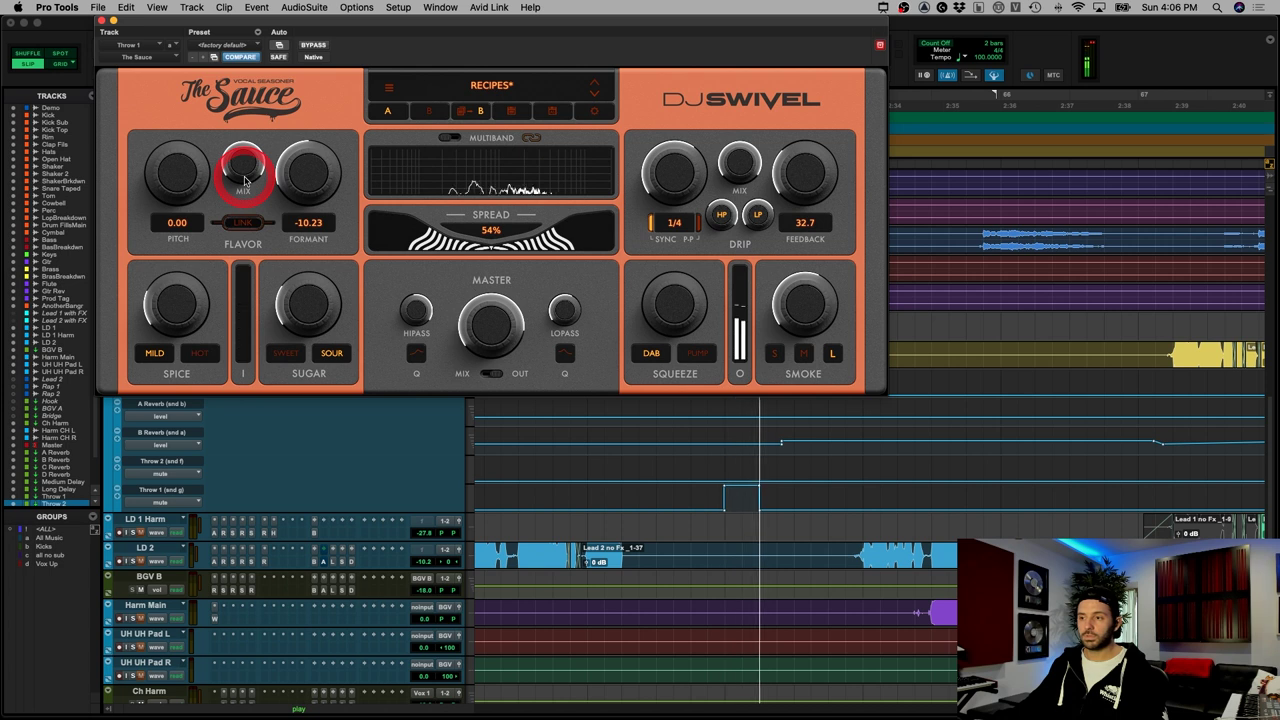
{"action": "key", "text": "space"}
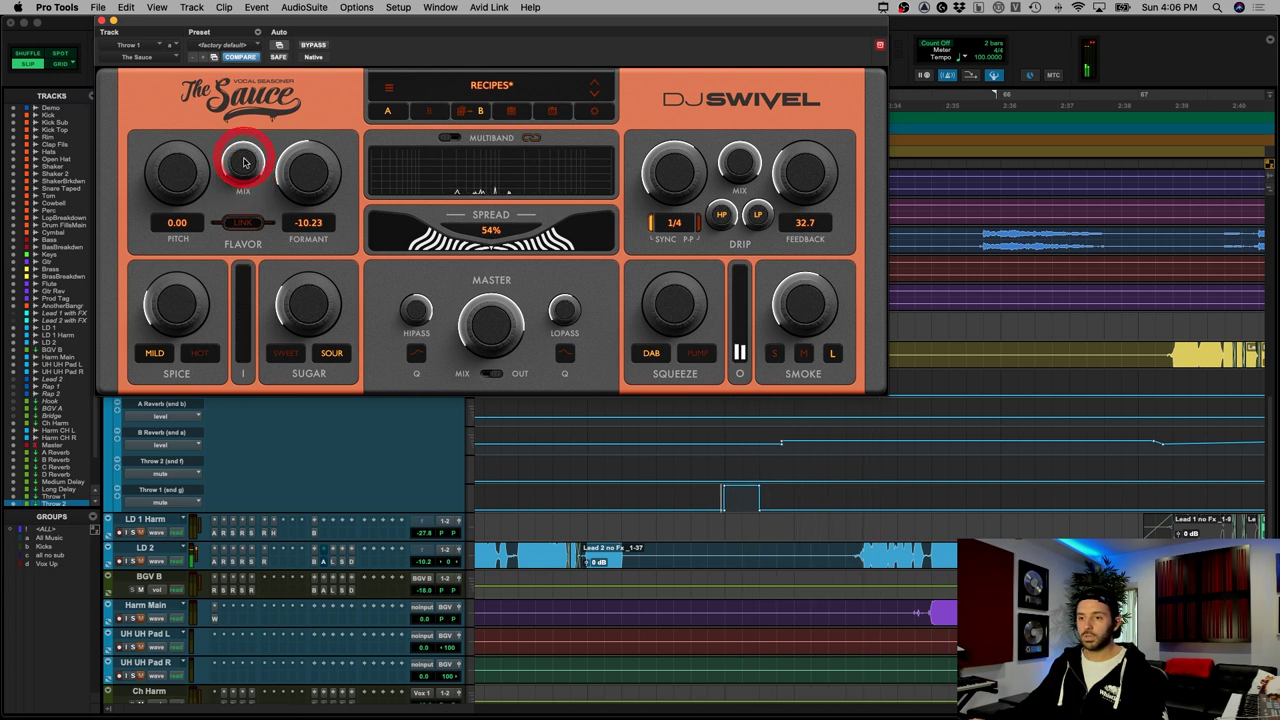
{"action": "left_click_drag", "start_coordinate": [244, 164], "coordinate": [250, 236]}
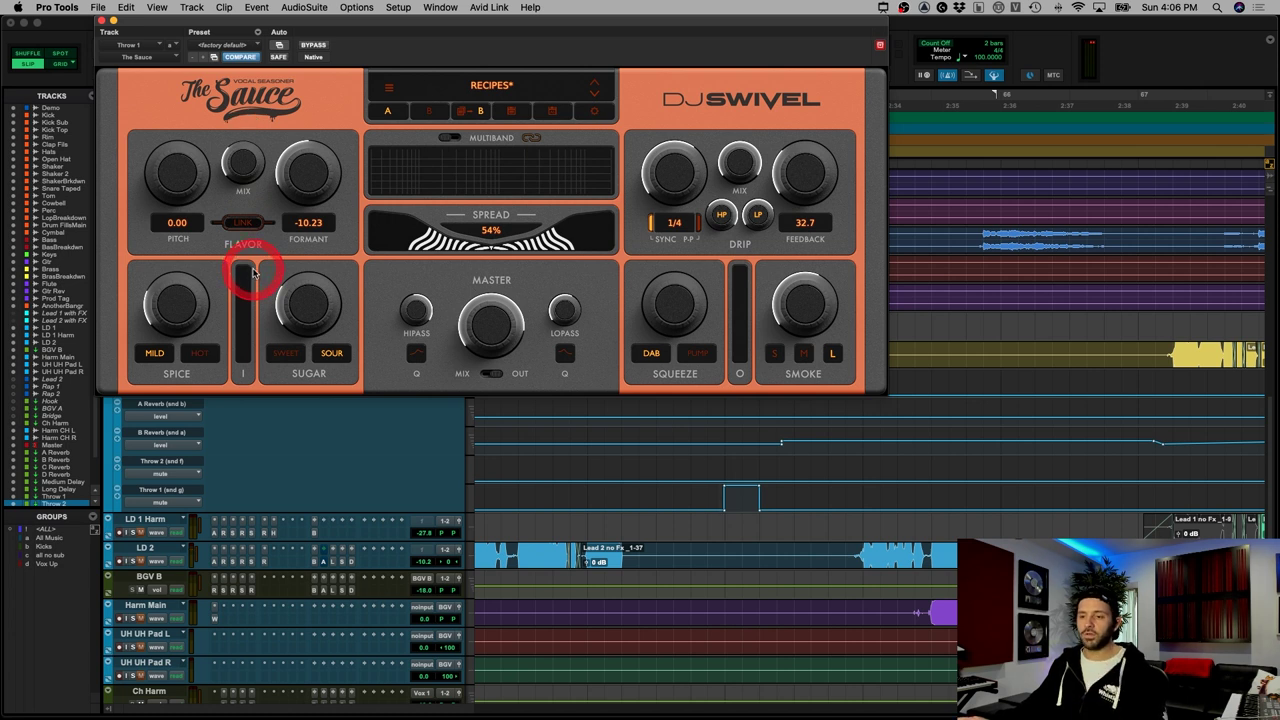
Step: Examine The Sauce's Spice, Sugar, Drip and Smoke settings, including the Drip mix and its high-pass filter
{"action": "left_click", "coordinate": [172, 323]}
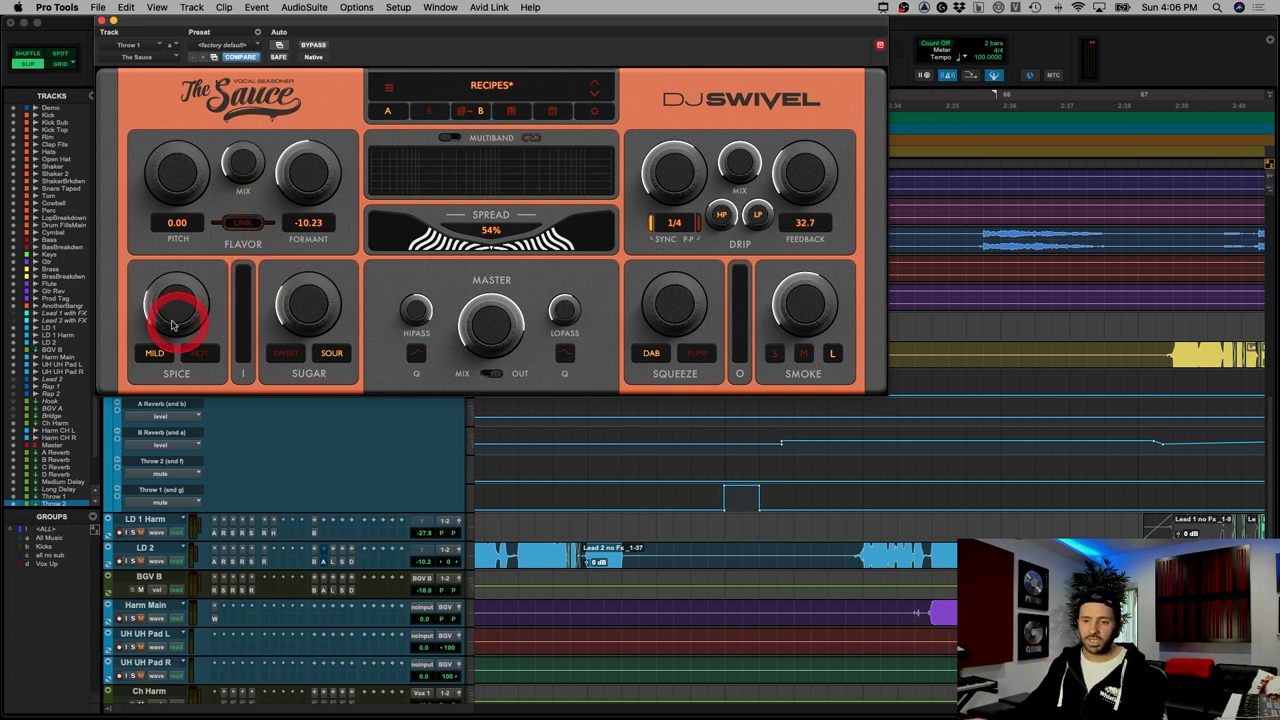
{"action": "left_click", "coordinate": [155, 354]}
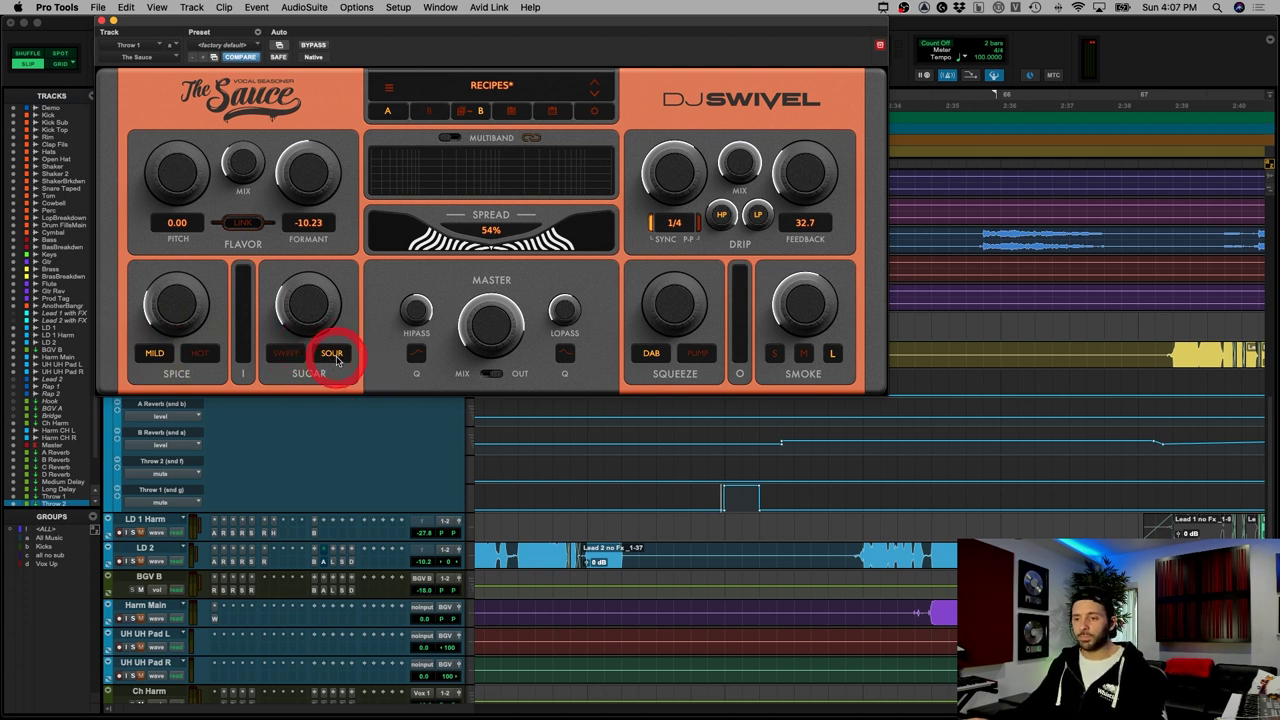
{"action": "left_click", "coordinate": [736, 126]}
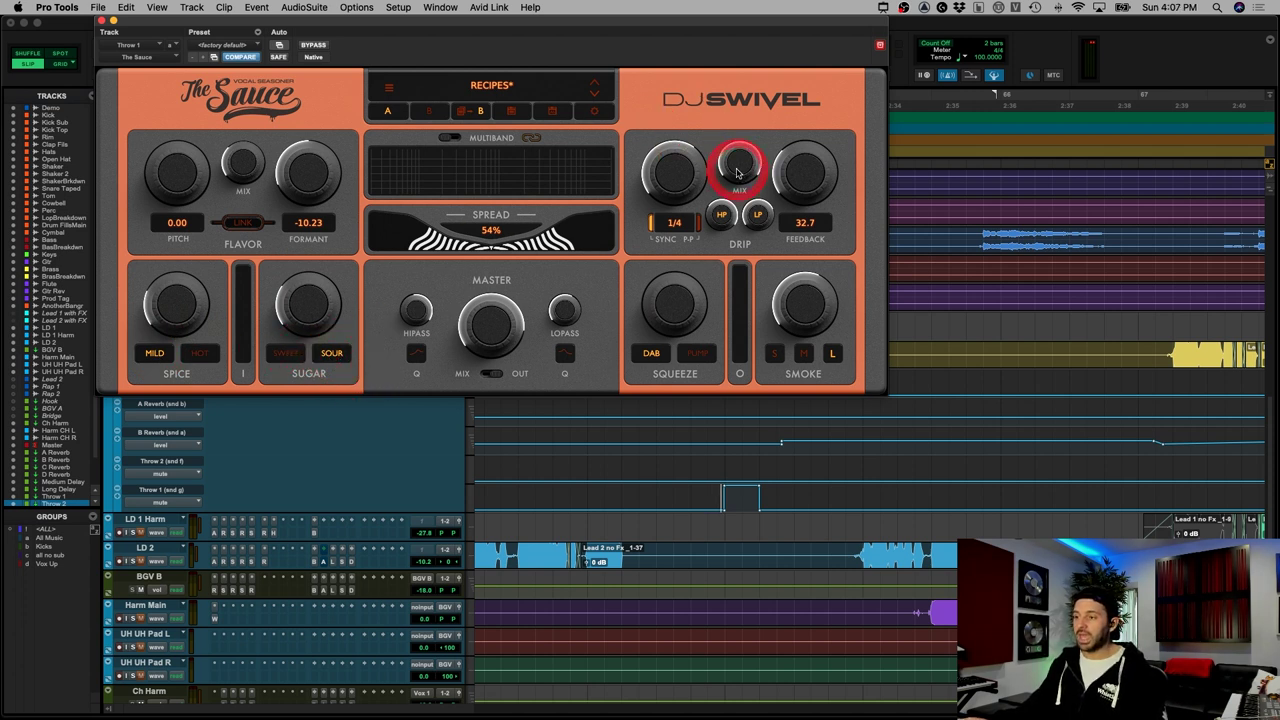
{"action": "left_click", "coordinate": [725, 215]}
{"action": "left_click", "coordinate": [733, 105]}
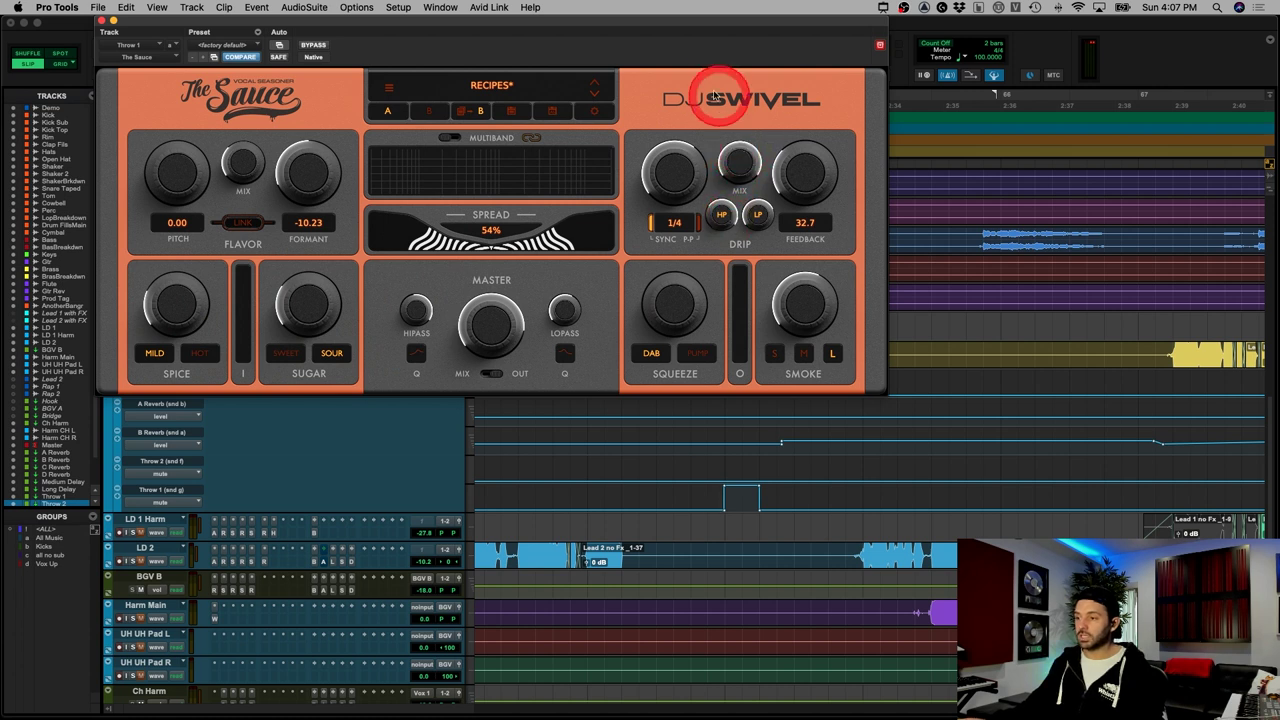
{"action": "left_click", "coordinate": [741, 167]}
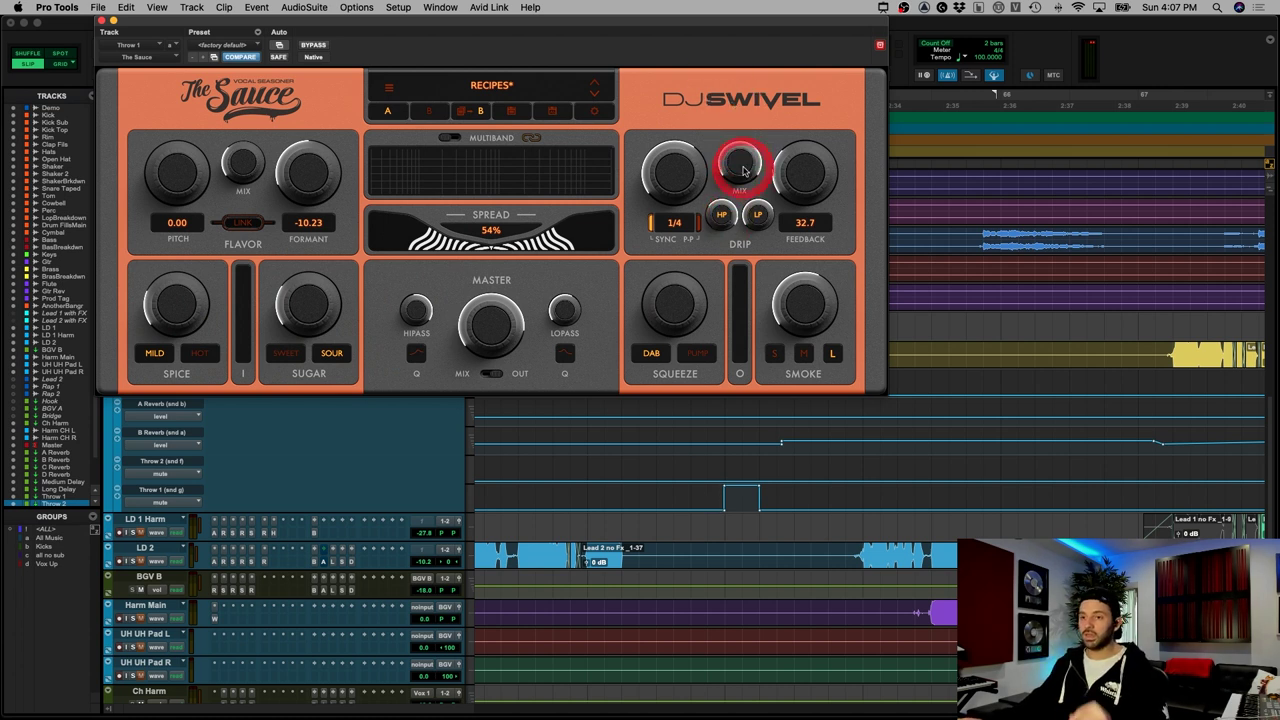
{"action": "left_click", "coordinate": [812, 305]}
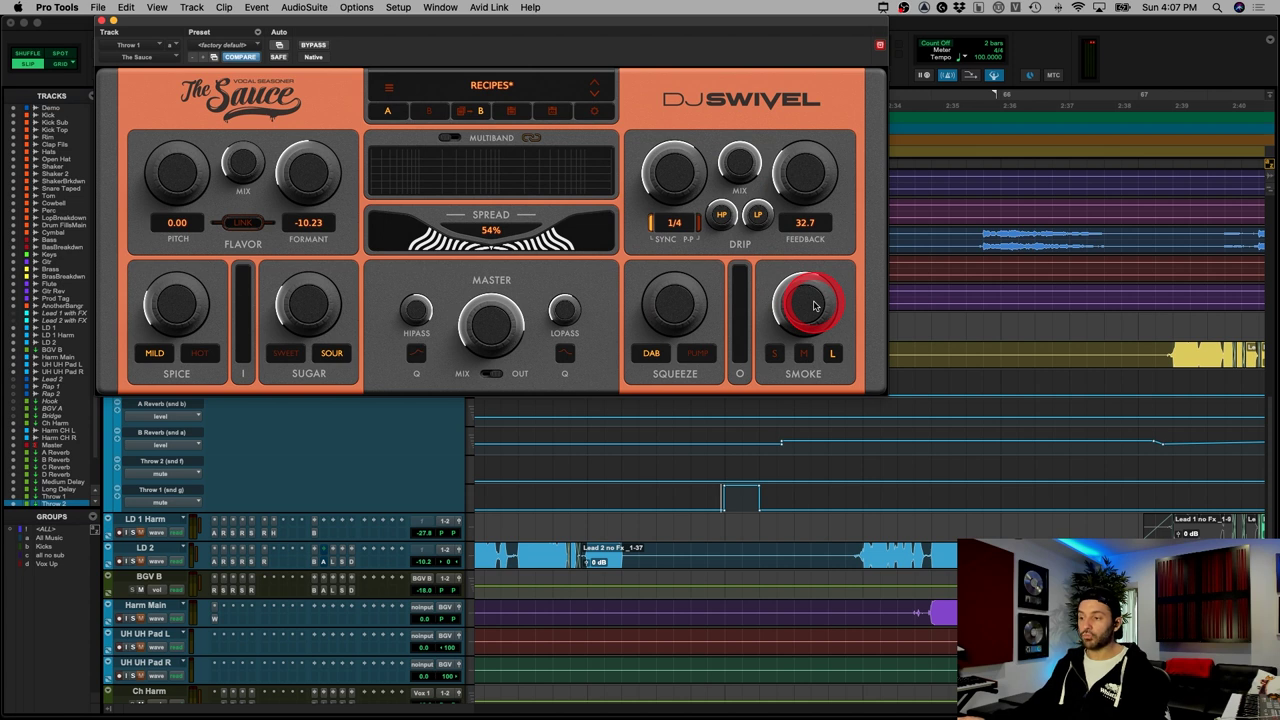
{"action": "left_click", "coordinate": [700, 100]}
{"action": "left_click", "coordinate": [750, 166]}
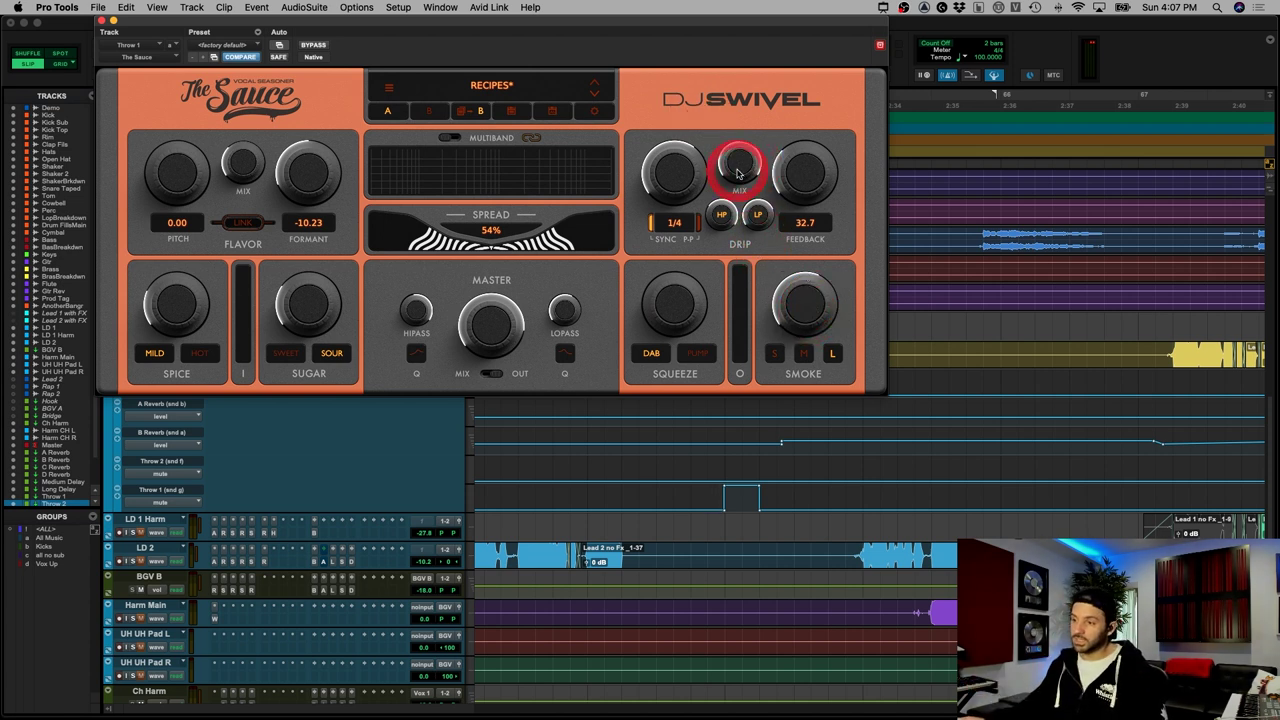
{"action": "left_click_drag", "start_coordinate": [737, 160], "coordinate": [751, 75]}
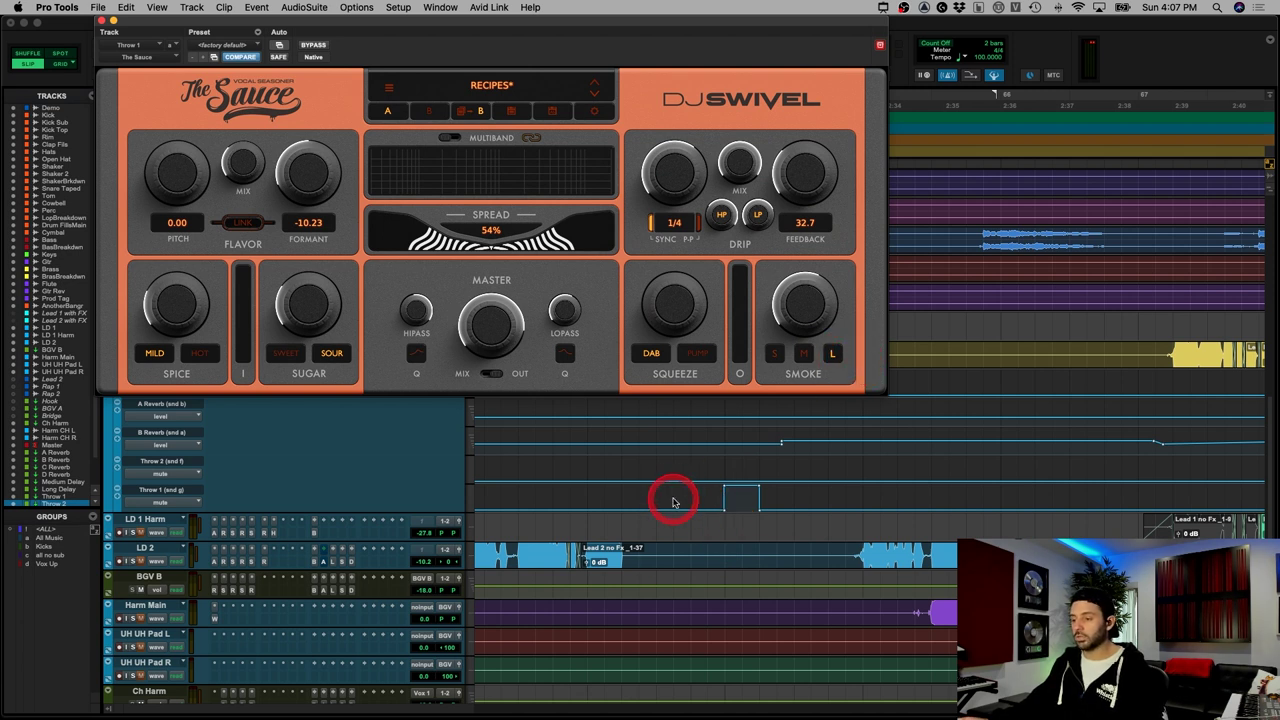
Step: Play the Throw 1 passage again with The Sauce on it, closing the plug-in window and stopping after the throw
{"action": "key", "text": "space"}
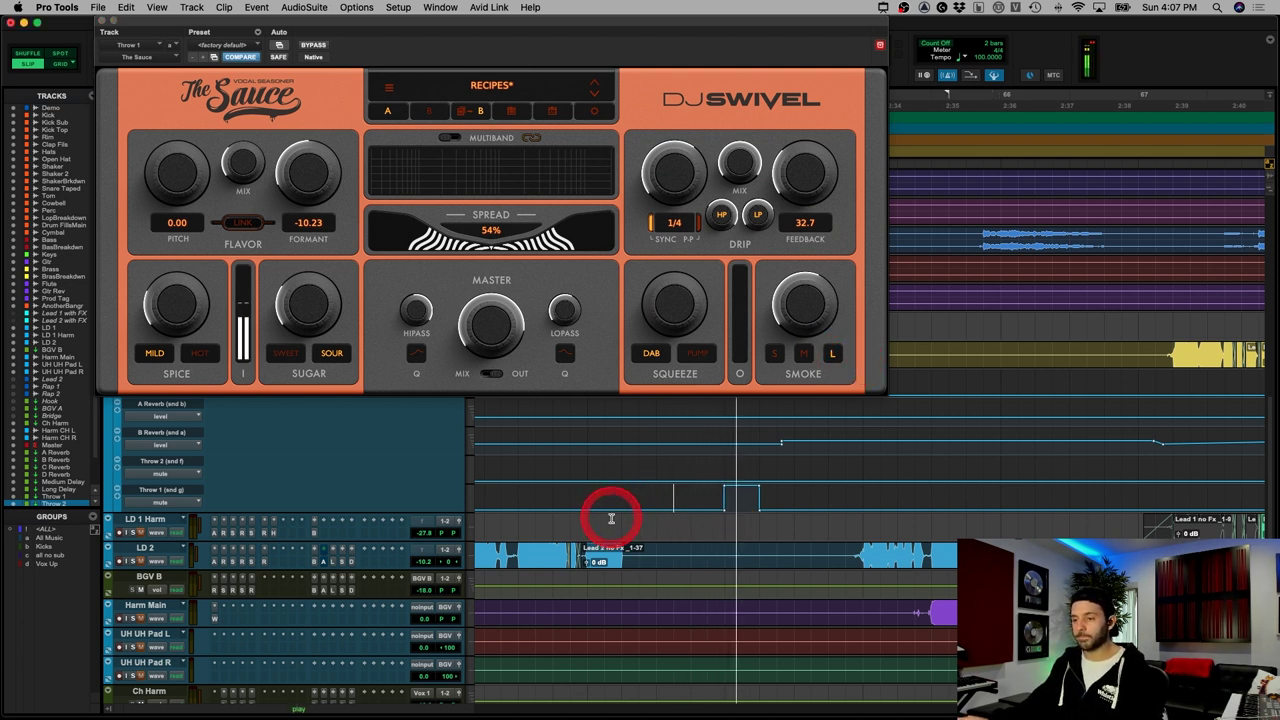
{"action": "left_click", "coordinate": [106, 20]}
{"action": "key", "text": "space"}
{"action": "left_click", "coordinate": [761, 491]}
{"action": "key", "text": "r"}
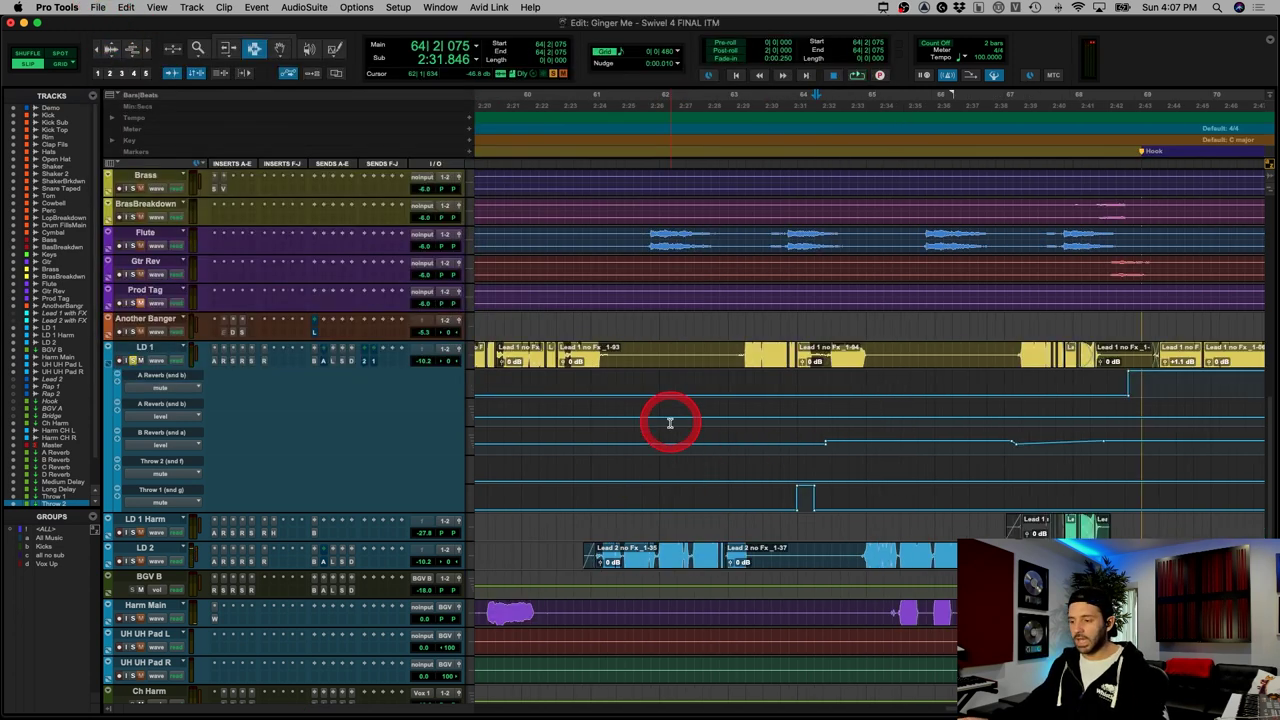
Step: Unsolo LD 1 and play the Throw 1 passage in the full mix from bar 63, stopping after the throw
{"action": "left_click", "coordinate": [743, 386]}
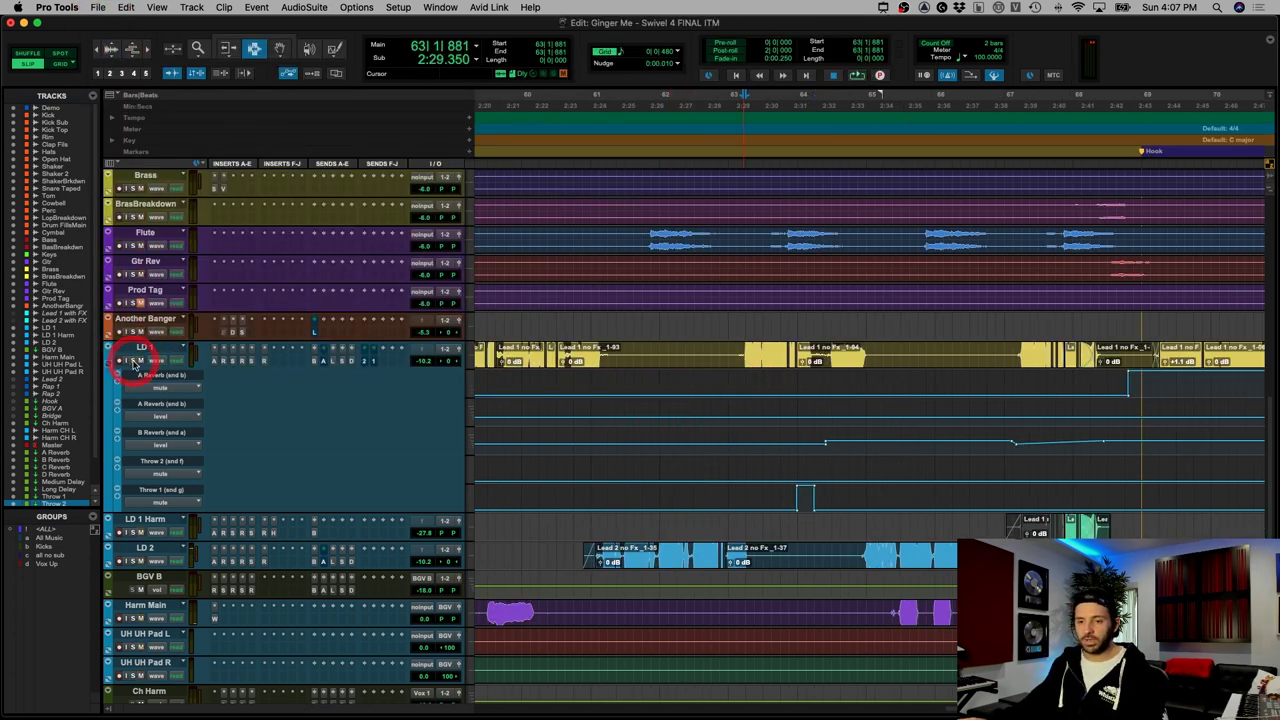
{"action": "key", "text": "space"}
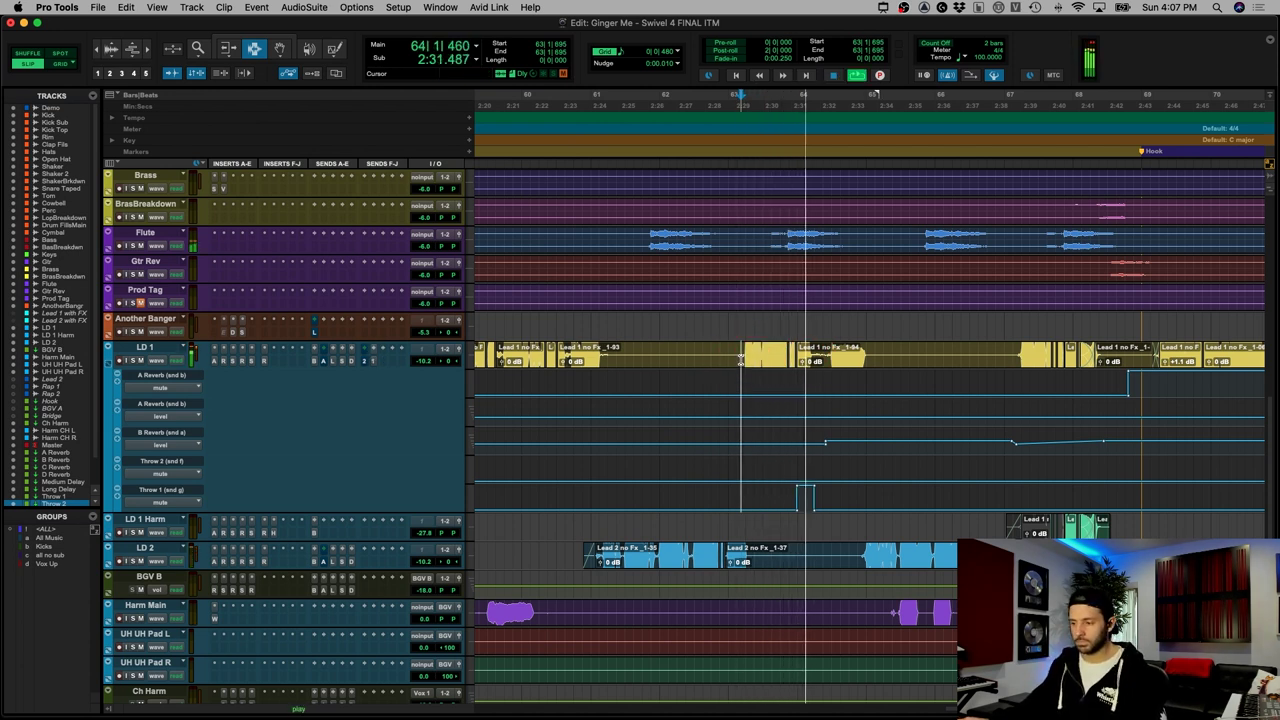
{"action": "scroll", "coordinate": [741, 360], "scroll_direction": "right", "scroll_amount": 1}
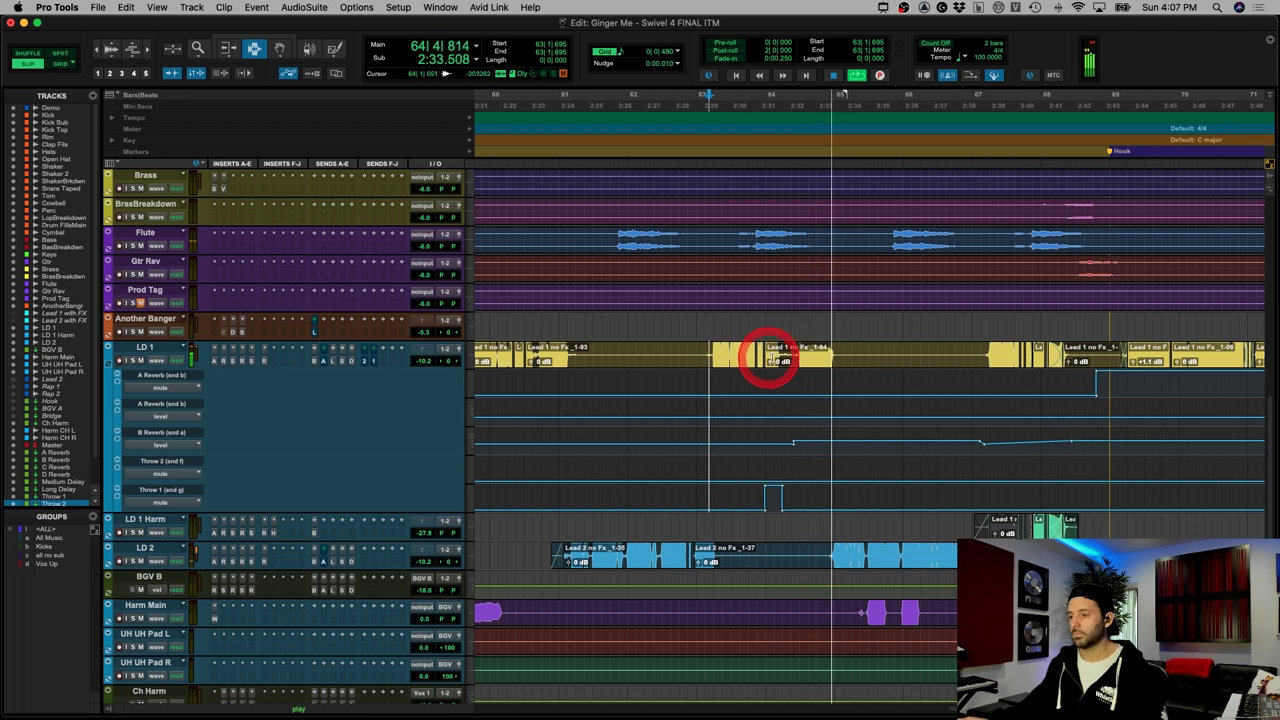
{"action": "key", "text": "space"}
Step: Zoom in on LD 1 around the Throw 1 mute automation and select the gap between the thrown word and the following phrase
{"action": "left_click", "coordinate": [794, 354]}
{"action": "key", "text": "t"}
{"action": "key", "text": "t"}
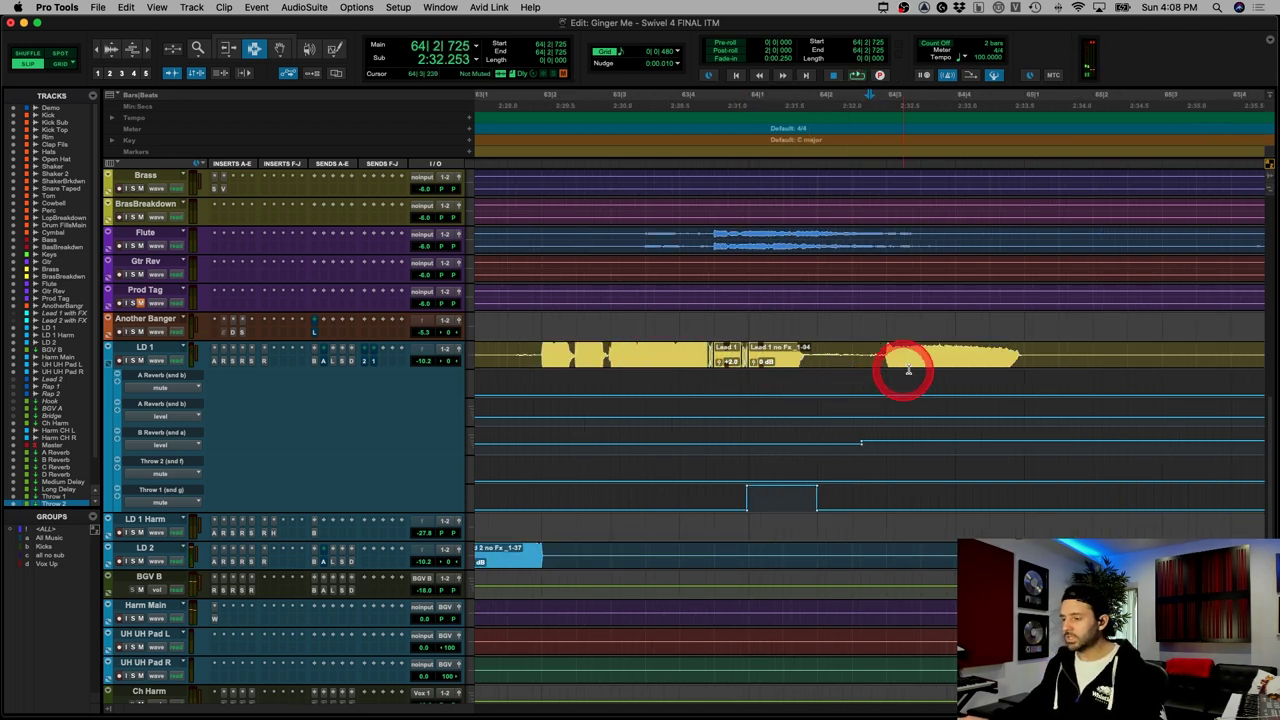
{"action": "left_click_drag", "start_coordinate": [803, 354], "coordinate": [890, 356]}
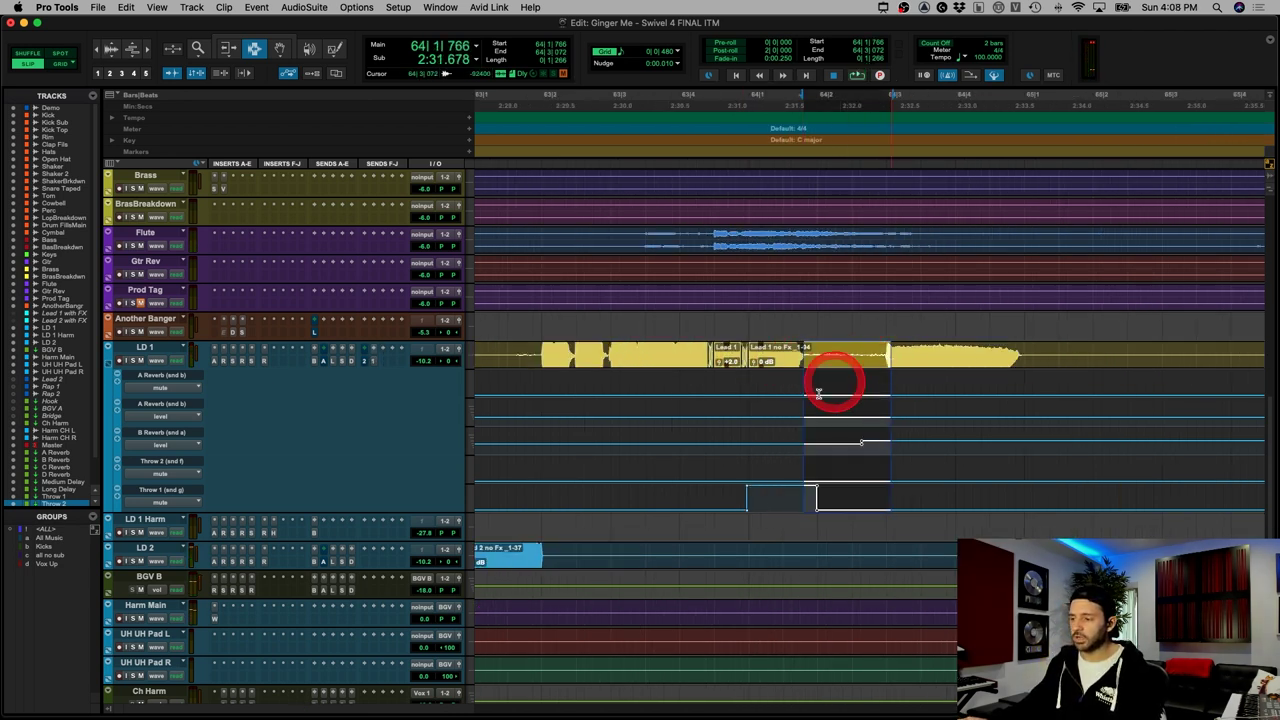
{"action": "left_click_drag", "start_coordinate": [737, 501], "coordinate": [783, 450]}
{"action": "left_click_drag", "start_coordinate": [804, 354], "coordinate": [886, 354]}
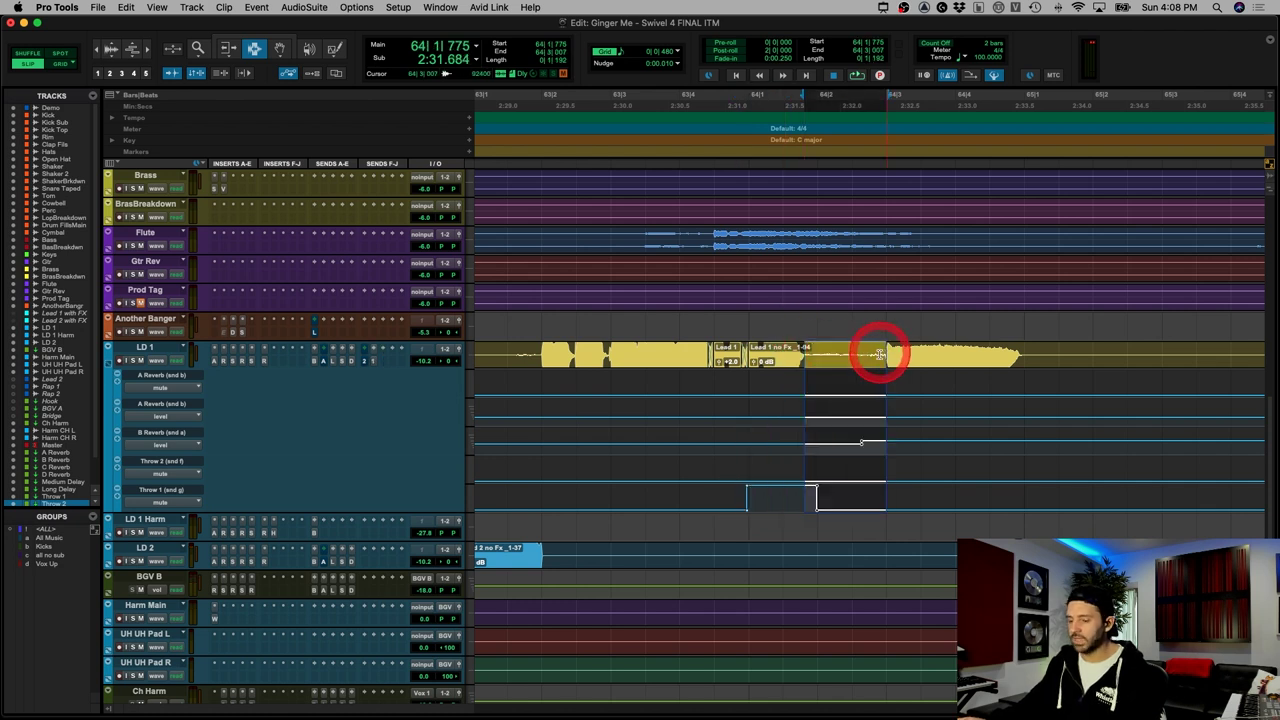
Step: Zoom out to the song's second half and select LD 1's Throw 2 and Throw 1 mute automation ahead of the last Hook
{"action": "left_click", "coordinate": [879, 356]}
{"action": "key", "text": "r"}
{"action": "key", "text": "r"}
{"action": "key", "text": "r"}
{"action": "key", "text": "r"}
{"action": "key", "text": "r"}
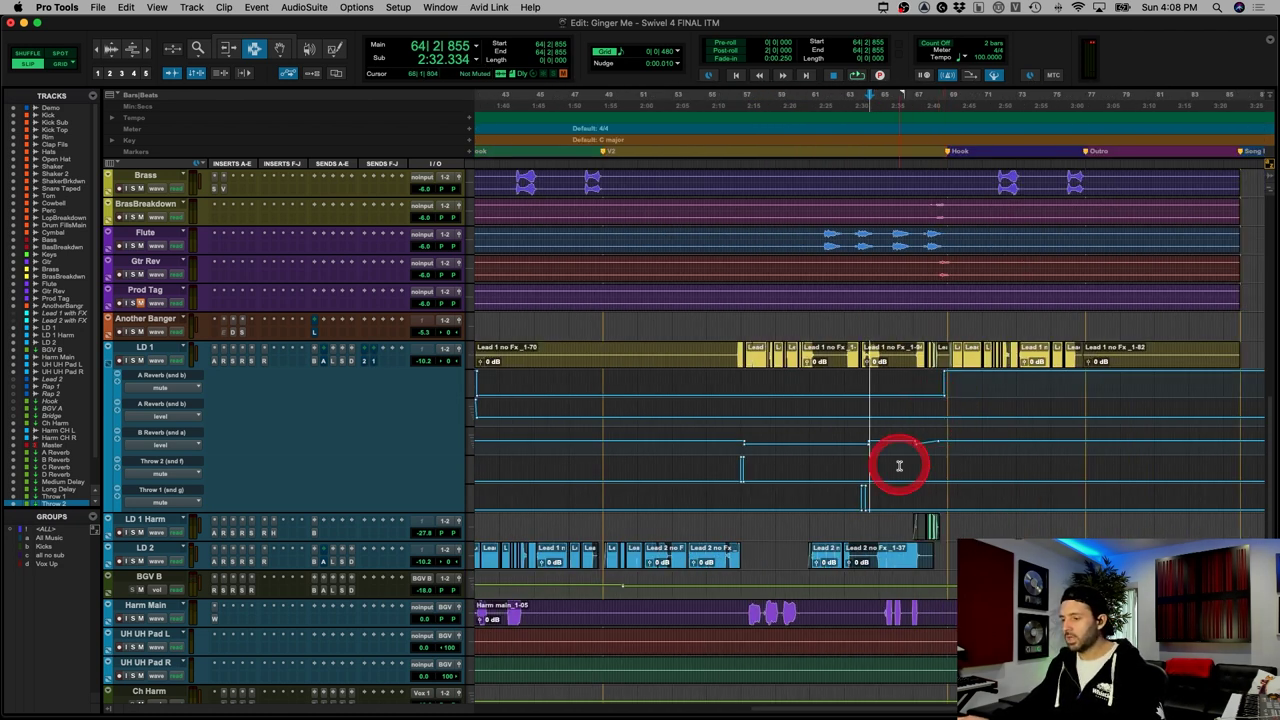
{"action": "left_click_drag", "start_coordinate": [899, 488], "coordinate": [806, 460]}
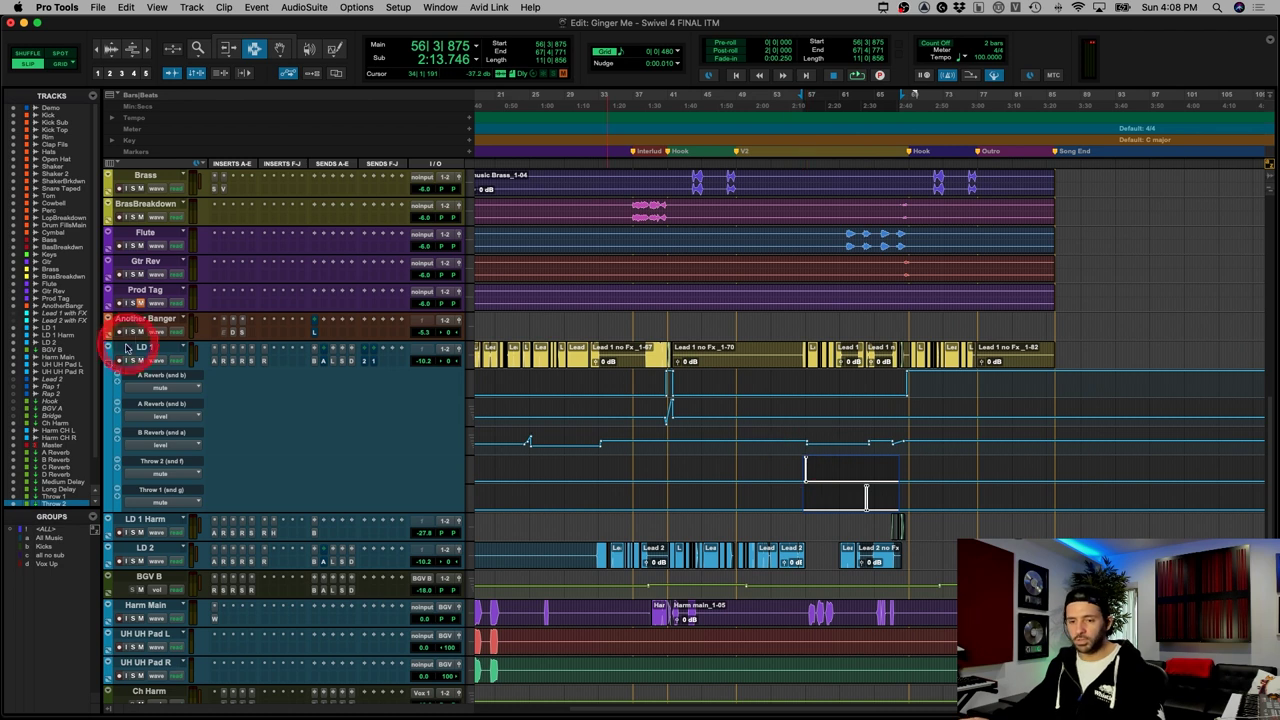
Step: Hide the automation lanes beneath LD 1
{"action": "left_click", "coordinate": [108, 347]}
{"action": "left_click", "coordinate": [82, 349]}
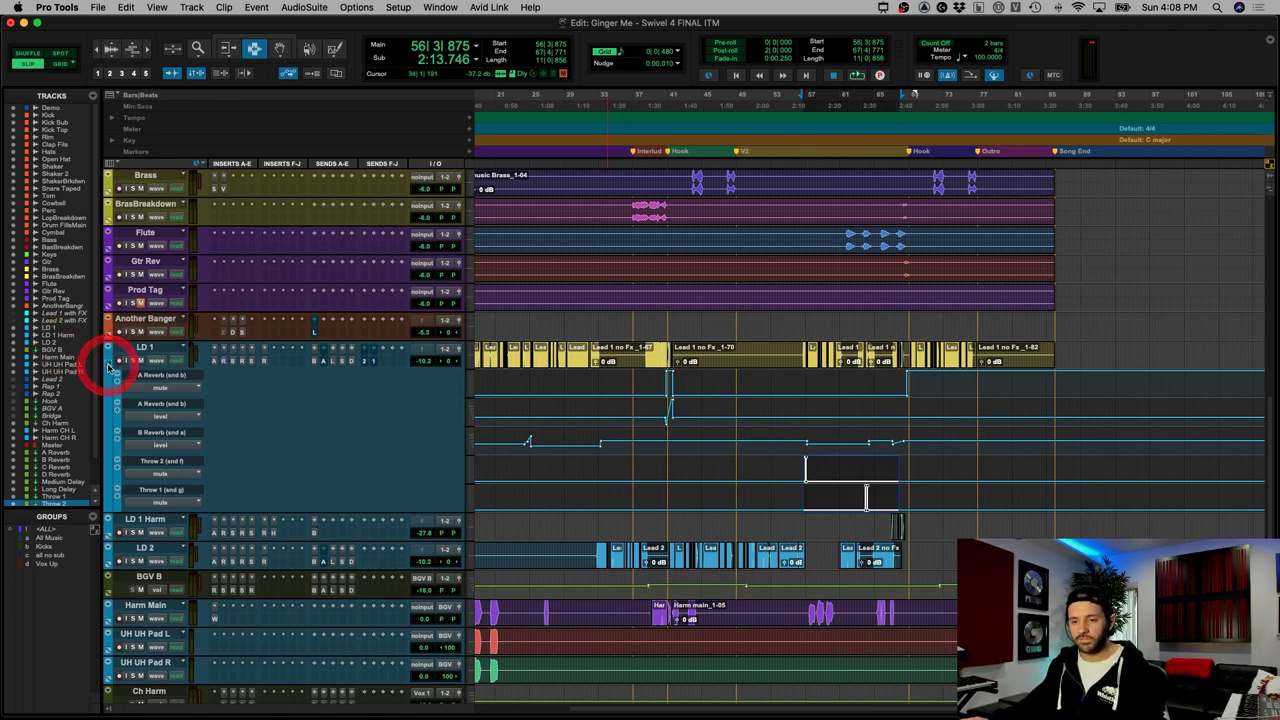
{"action": "left_click", "coordinate": [109, 365]}
Step: Zoom in on the LD 1 Harm clips just before the last Hook marker
{"action": "left_click", "coordinate": [902, 380]}
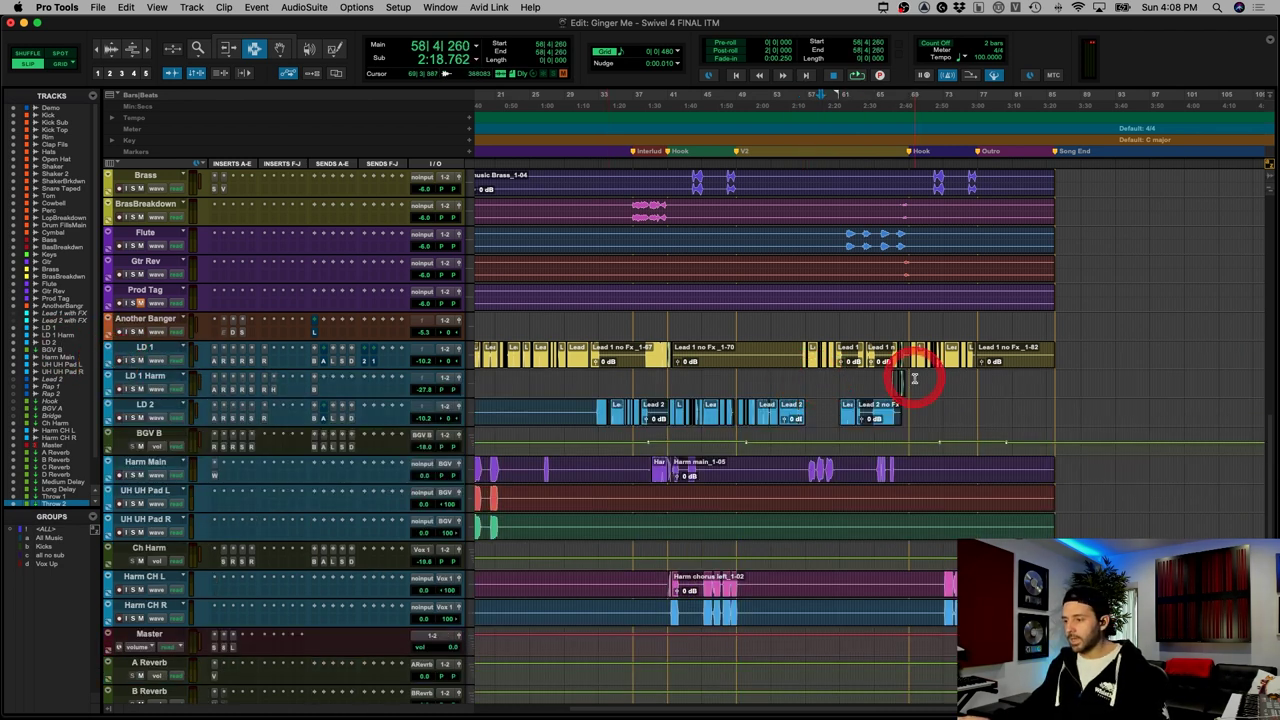
{"action": "key", "text": "t"}
{"action": "key", "text": "t"}
{"action": "key", "text": "t"}
{"action": "key", "text": "t"}
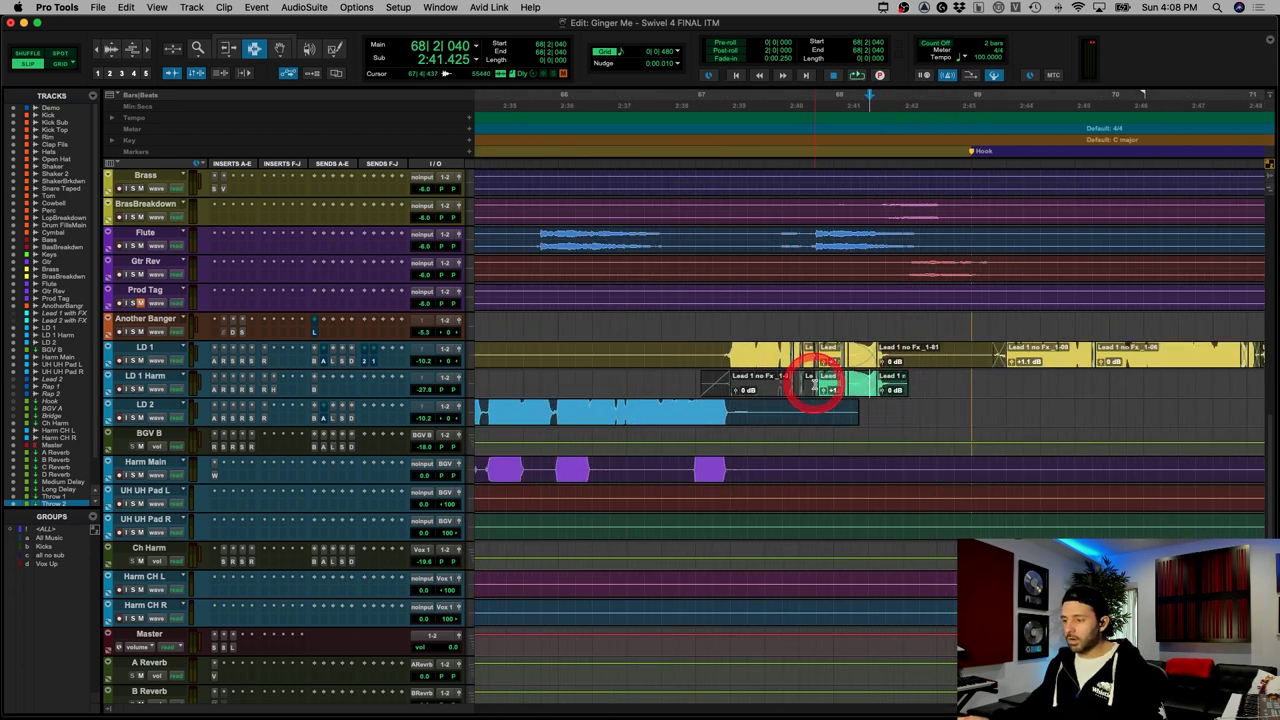
{"action": "left_click", "coordinate": [843, 383]}
{"action": "scroll", "coordinate": [850, 387], "scroll_direction": "up", "scroll_amount": 3}
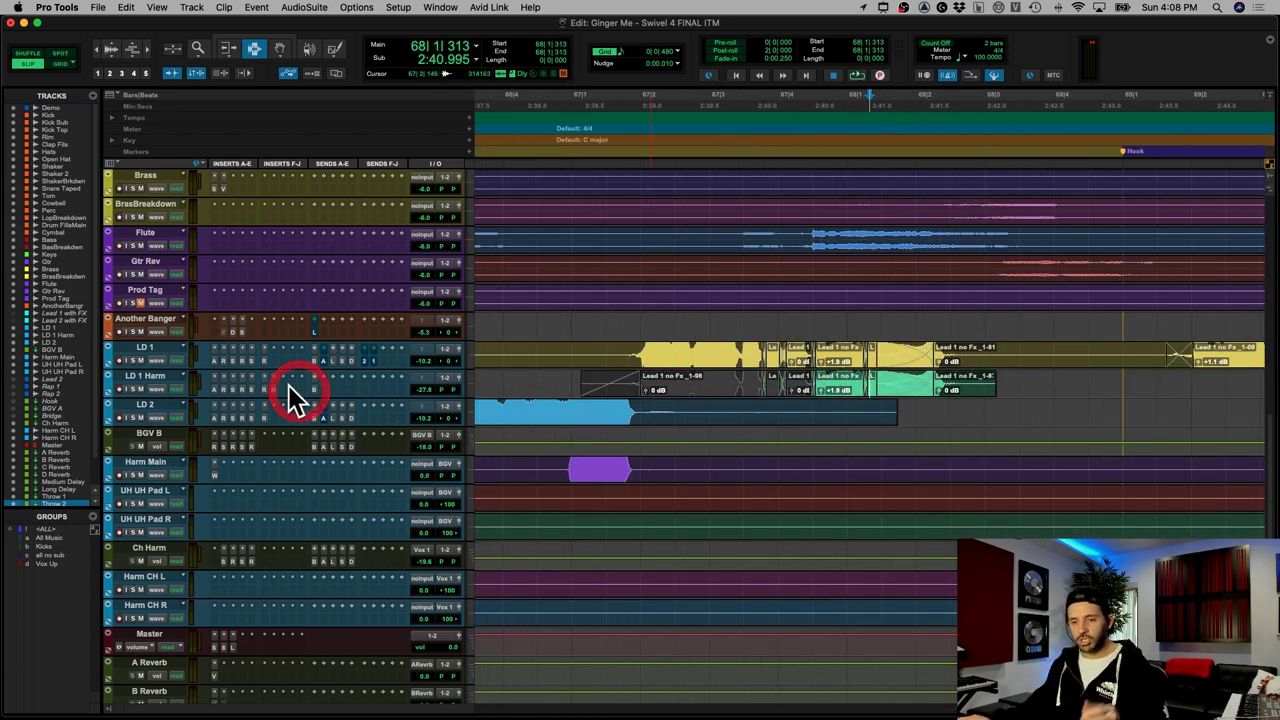
Step: Select the whole LD 1 Harm passage from bar 67 until shortly before the last Hook marker
{"action": "scroll", "coordinate": [297, 391], "scroll_direction": "down", "scroll_amount": 5}
{"action": "scroll", "coordinate": [197, 369], "scroll_direction": "up", "scroll_amount": 15}
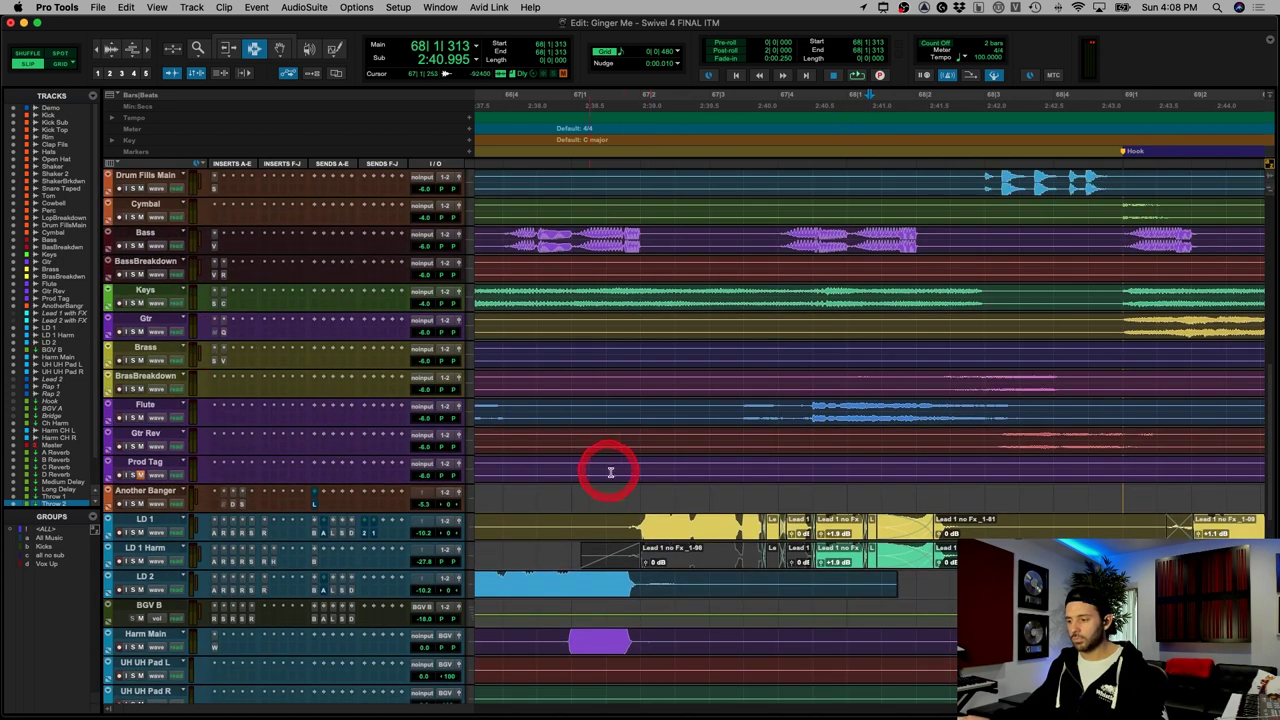
{"action": "scroll", "coordinate": [634, 470], "scroll_direction": "down", "scroll_amount": 7}
{"action": "scroll", "coordinate": [635, 471], "scroll_direction": "right", "scroll_amount": 3}
{"action": "scroll", "coordinate": [634, 469], "scroll_direction": "down", "scroll_amount": 3}
{"action": "scroll", "coordinate": [627, 456], "scroll_direction": "left", "scroll_amount": 1}
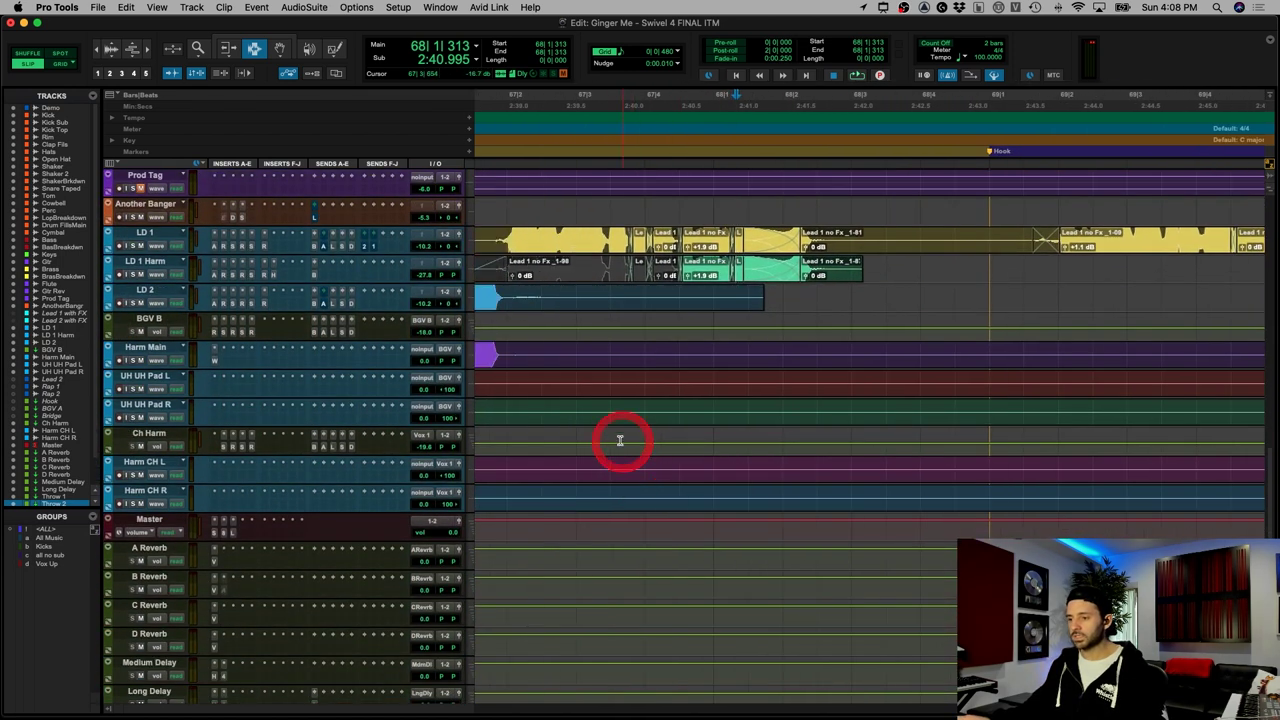
{"action": "scroll", "coordinate": [616, 439], "scroll_direction": "up", "scroll_amount": 1}
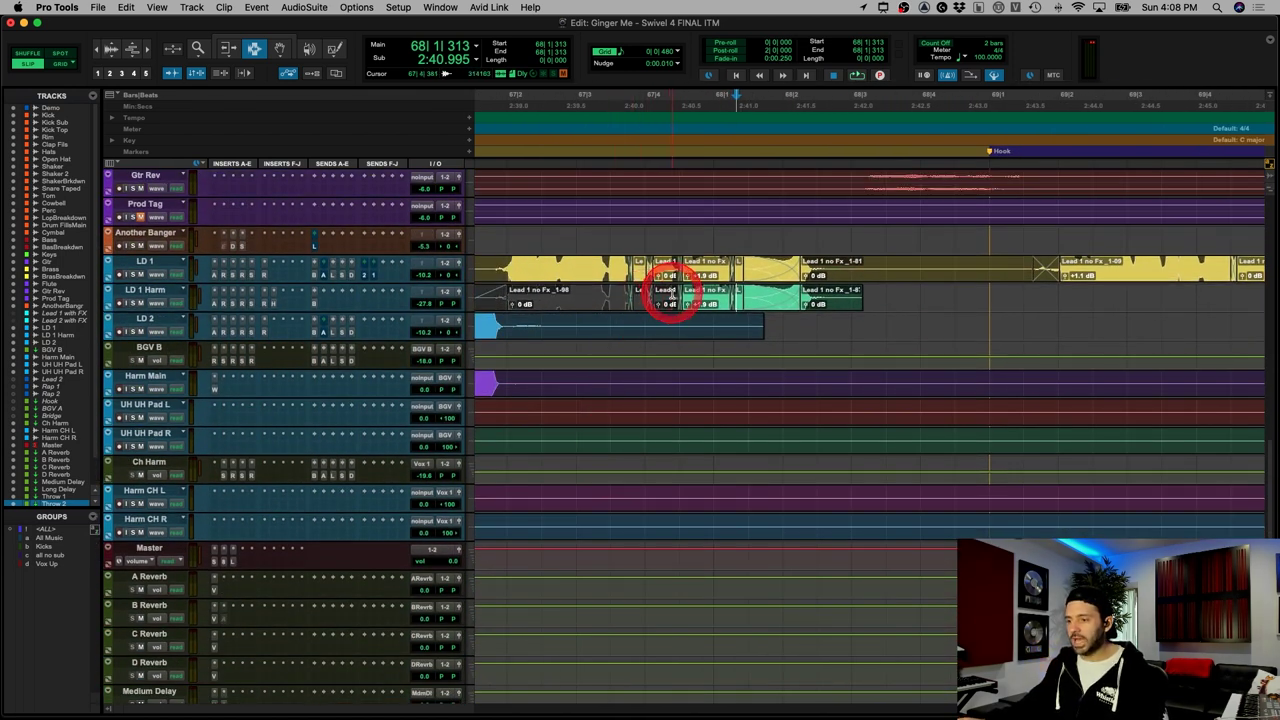
{"action": "left_click_drag", "start_coordinate": [679, 295], "coordinate": [826, 296]}
{"action": "key", "text": "r"}
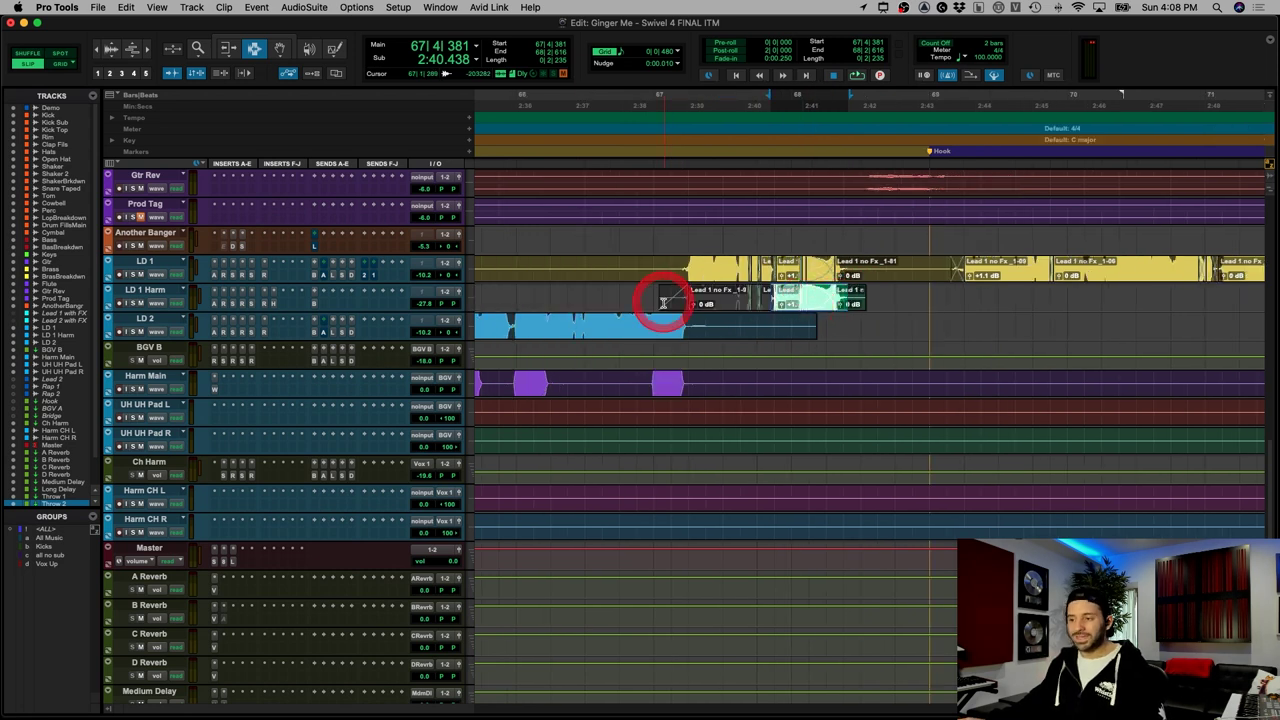
{"action": "left_click_drag", "start_coordinate": [654, 300], "coordinate": [872, 307]}
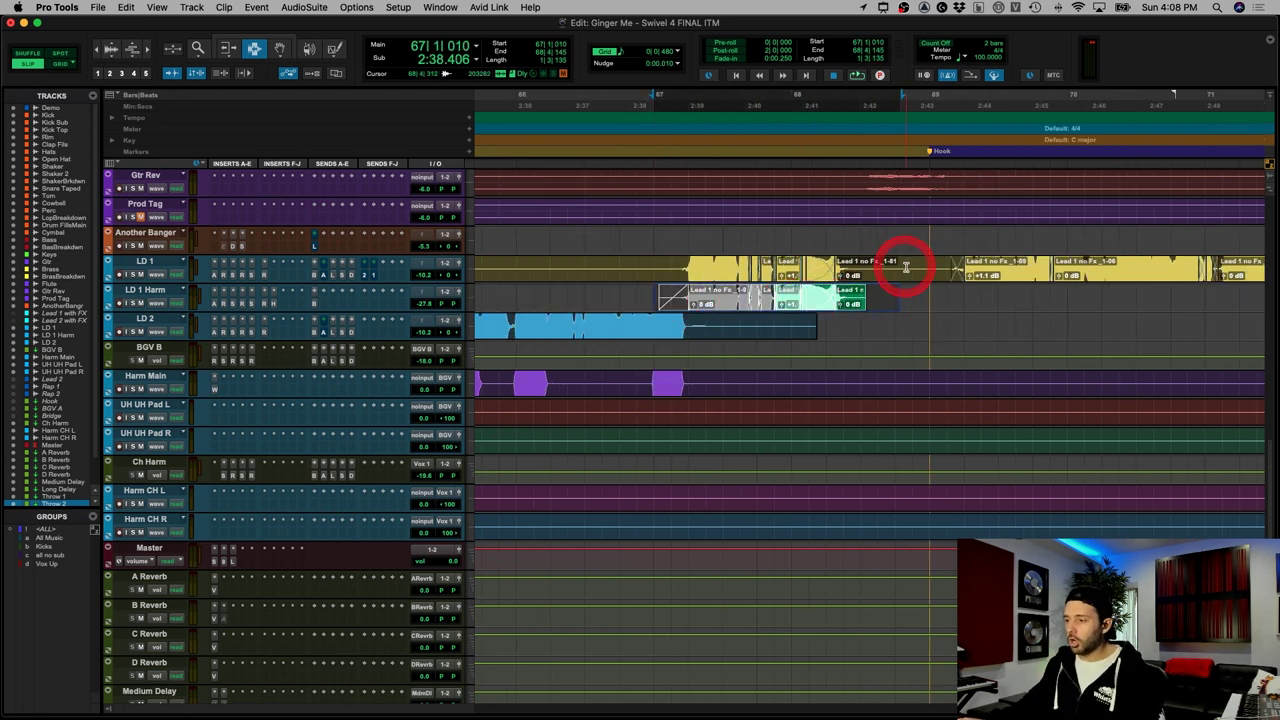
Step: Copy the LD 1 phrase before the last Hook onto LD 1 Harm, accept the automation alert, and undo the paste
{"action": "left_click_drag", "start_coordinate": [912, 270], "coordinate": [621, 276]}
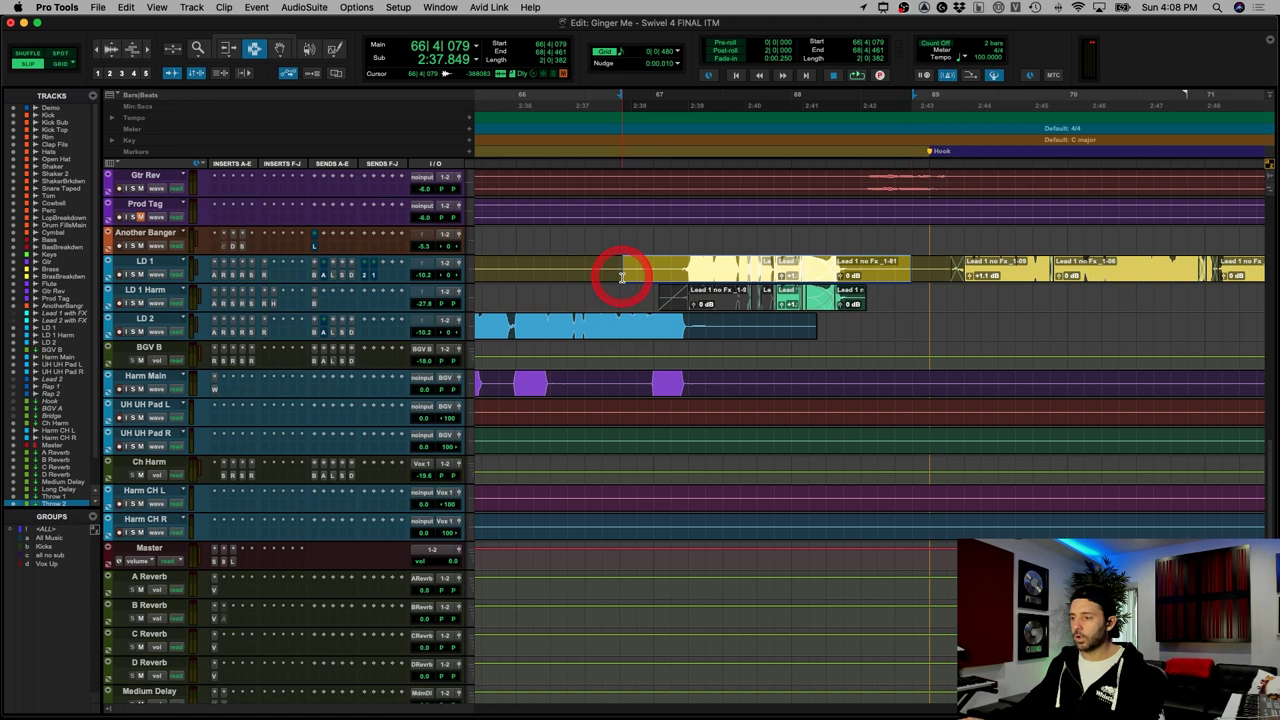
{"action": "key", "text": "super+c"}
{"action": "key", "text": "semicolon"}
{"action": "key", "text": "super+v"}
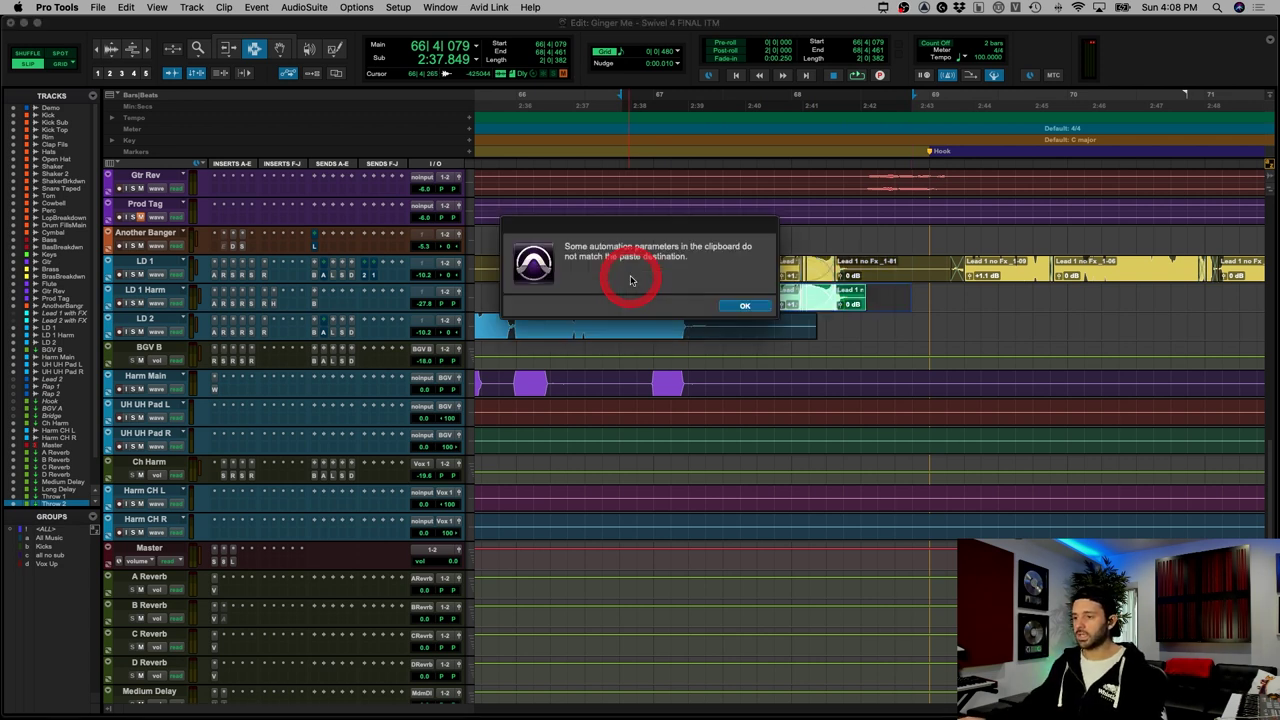
{"action": "left_click", "coordinate": [743, 306]}
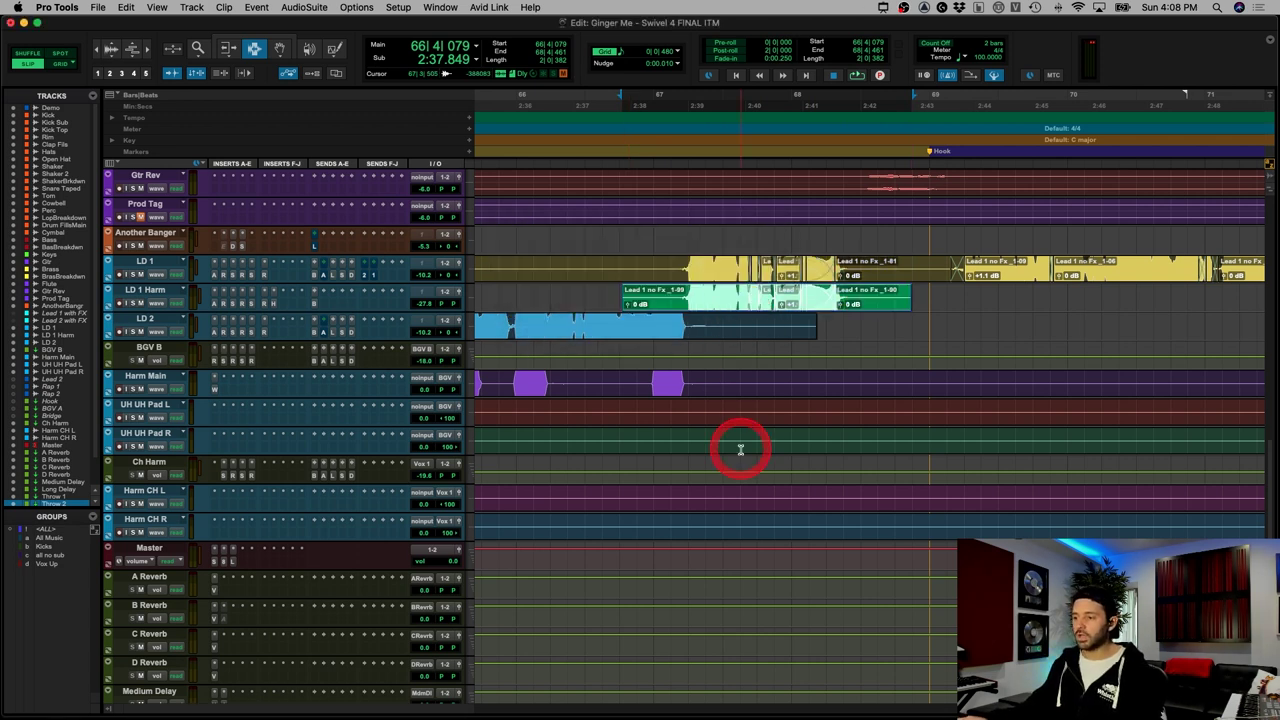
{"action": "key", "text": "super+z"}
Step: Compare the LD 1 phrase with its LD 1 Harm copy up close and select the harmony's final clips from bar 67 beat 4
{"action": "left_click_drag", "start_coordinate": [687, 270], "coordinate": [858, 268]}
{"action": "key", "text": "t"}
{"action": "key", "text": "t"}
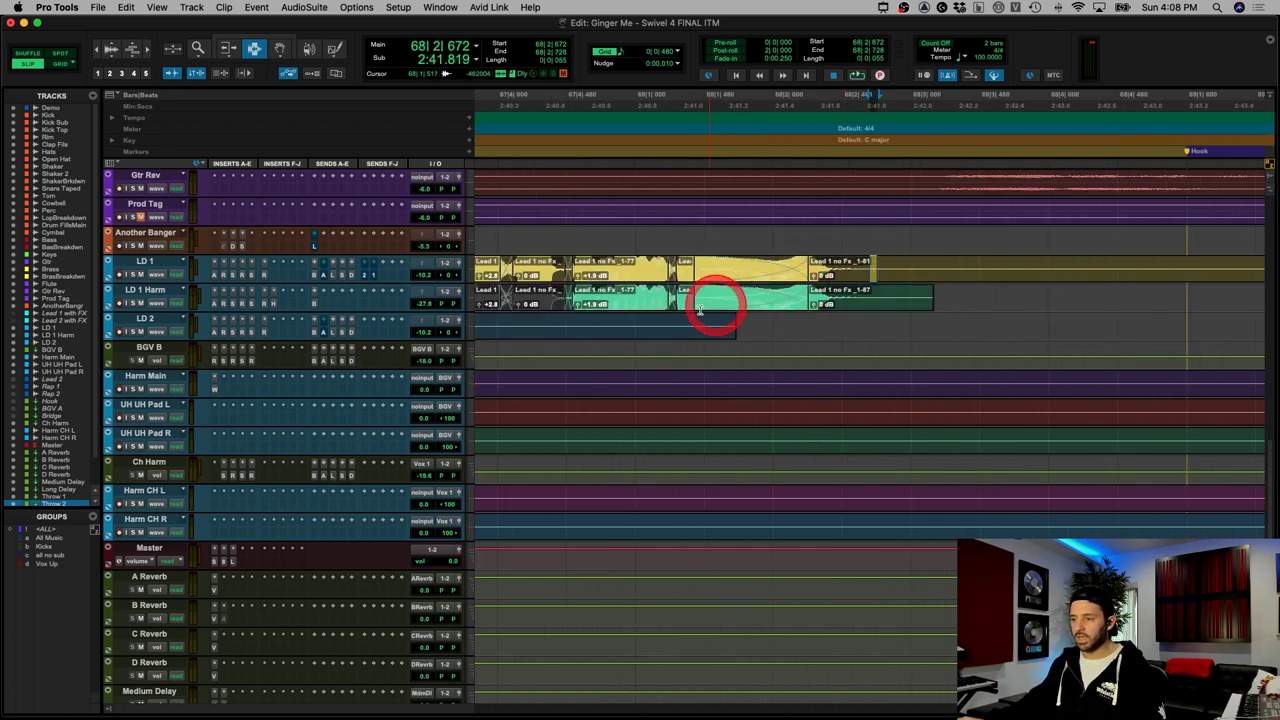
{"action": "key", "text": "super+bracketleft"}
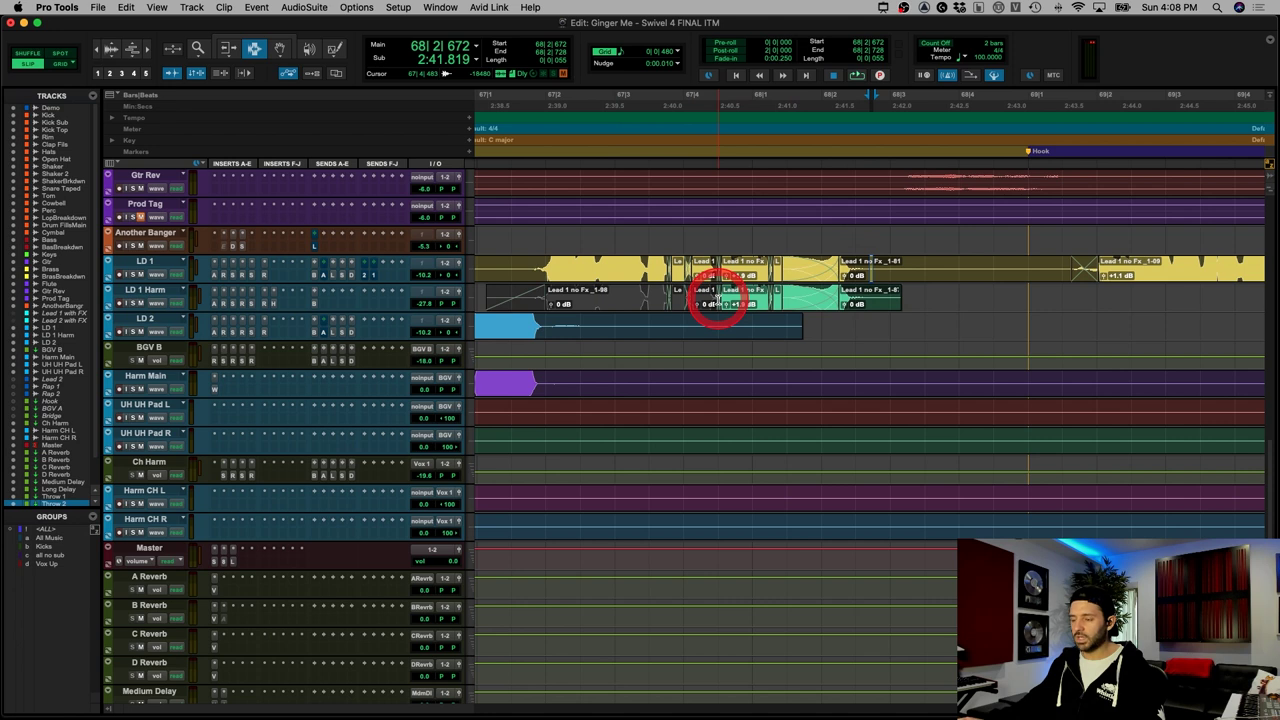
{"action": "left_click_drag", "start_coordinate": [717, 297], "coordinate": [895, 292]}
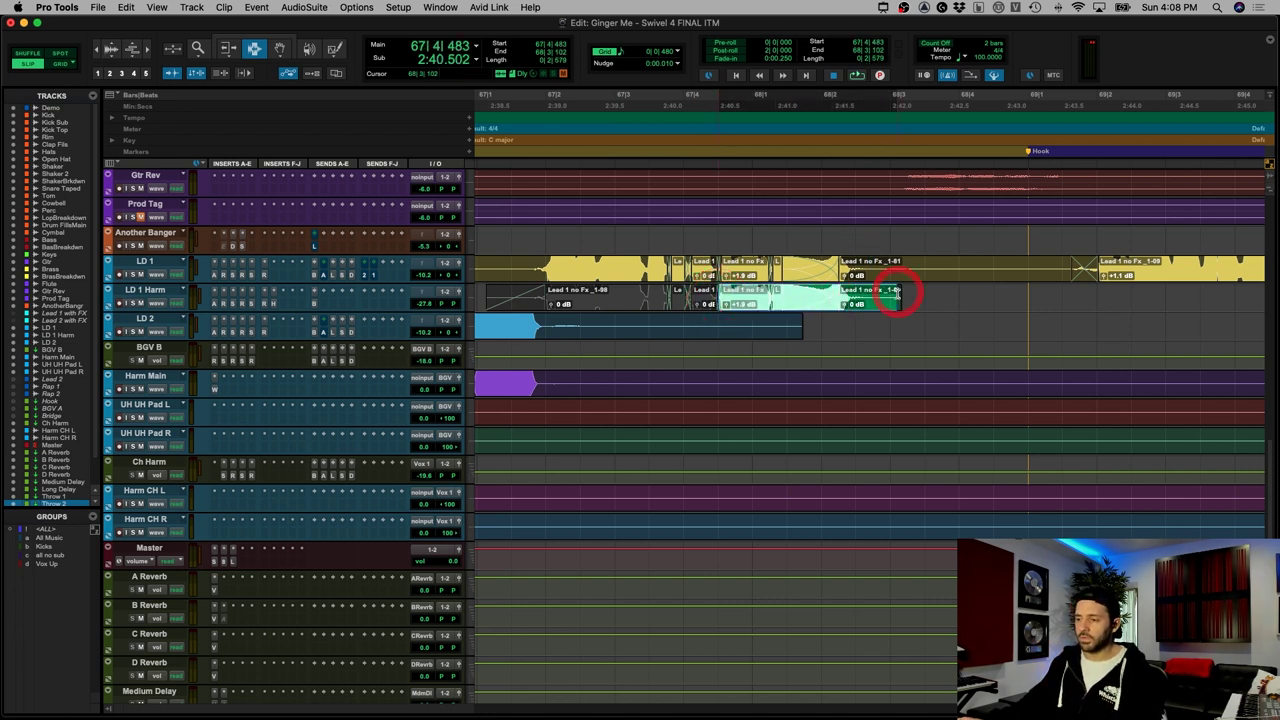
Step: Solo LD 1 Harm and play its phrase before the last Hook, replaying from the start of the final clips
{"action": "left_click", "coordinate": [601, 300]}
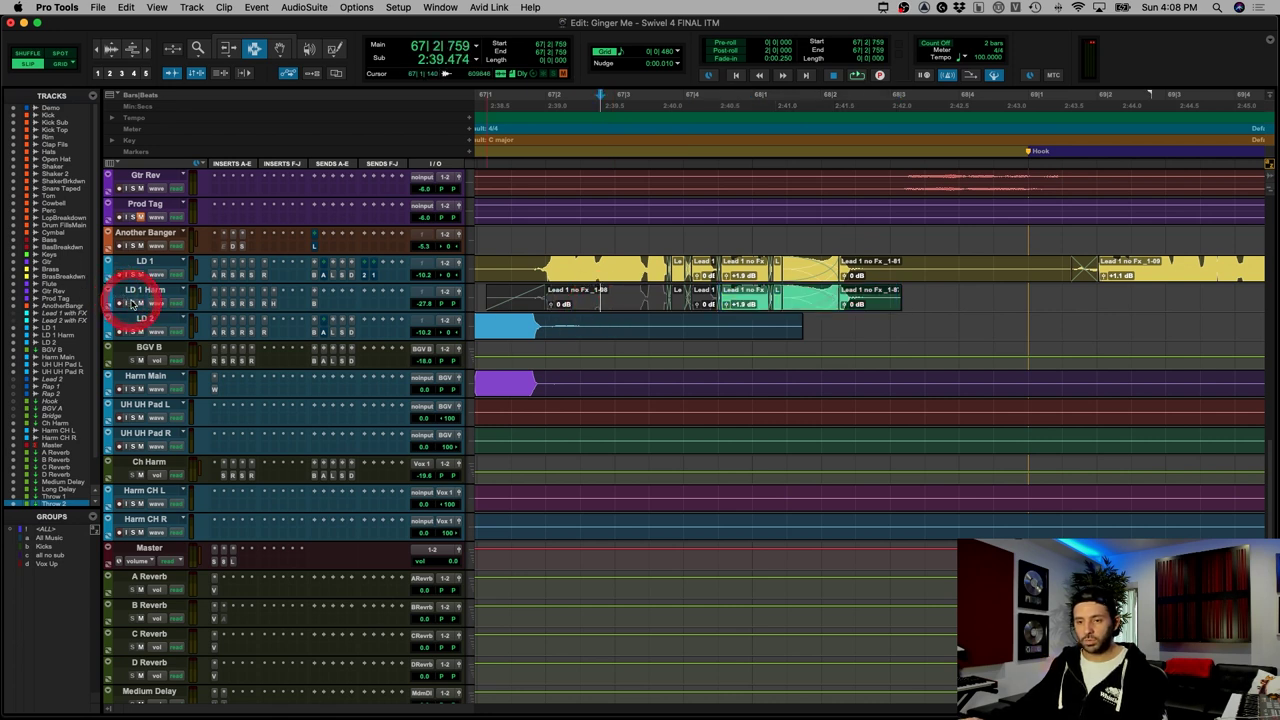
{"action": "key", "text": "space"}
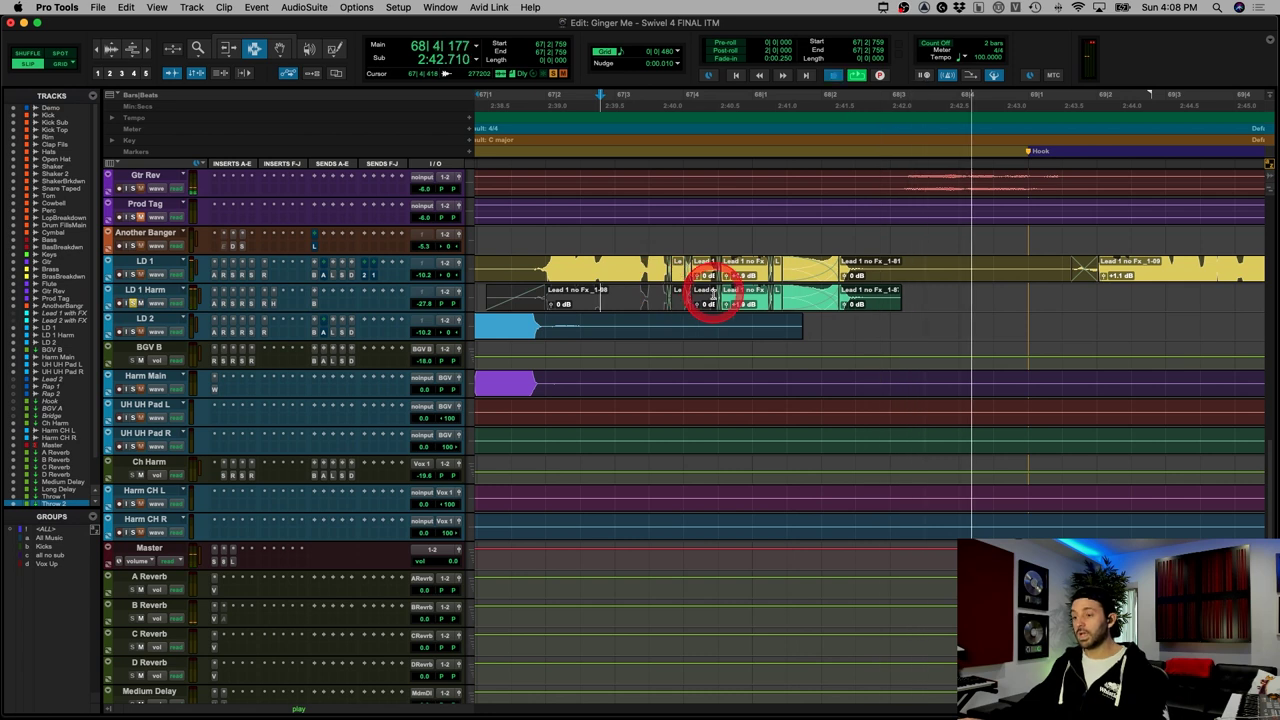
{"action": "key", "text": "space"}
{"action": "left_click", "coordinate": [718, 300]}
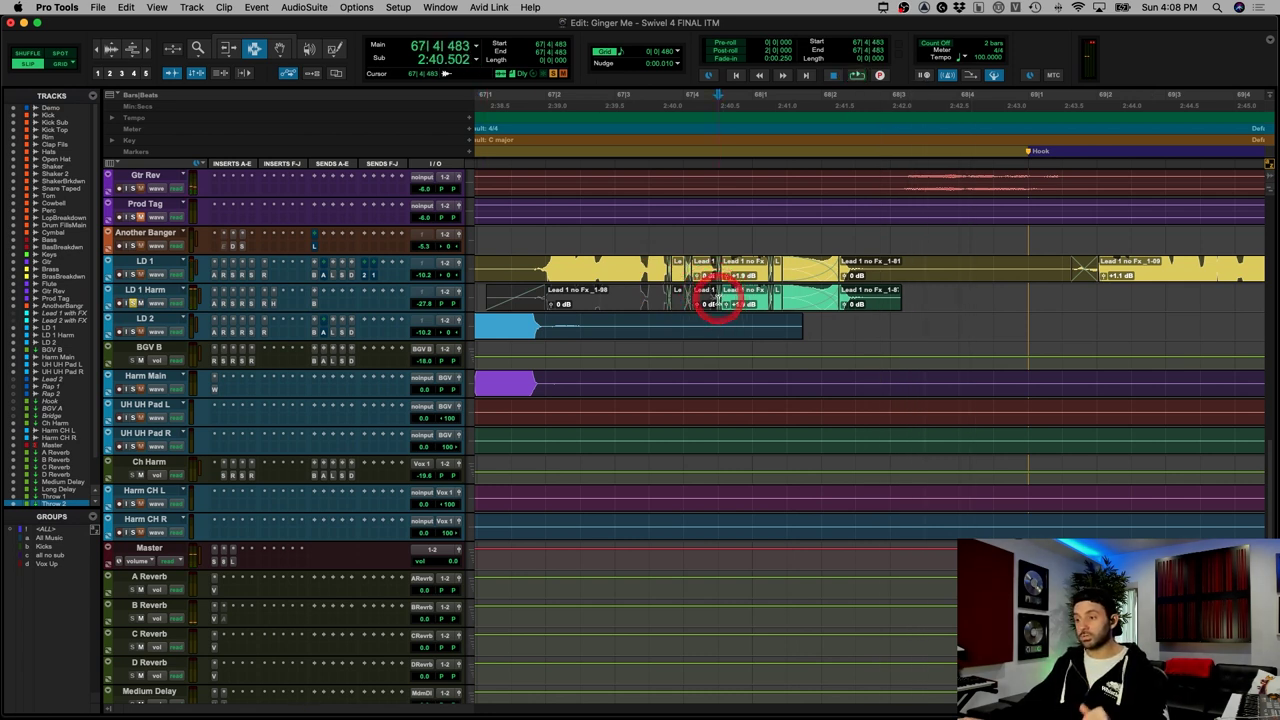
{"action": "key", "text": "space"}
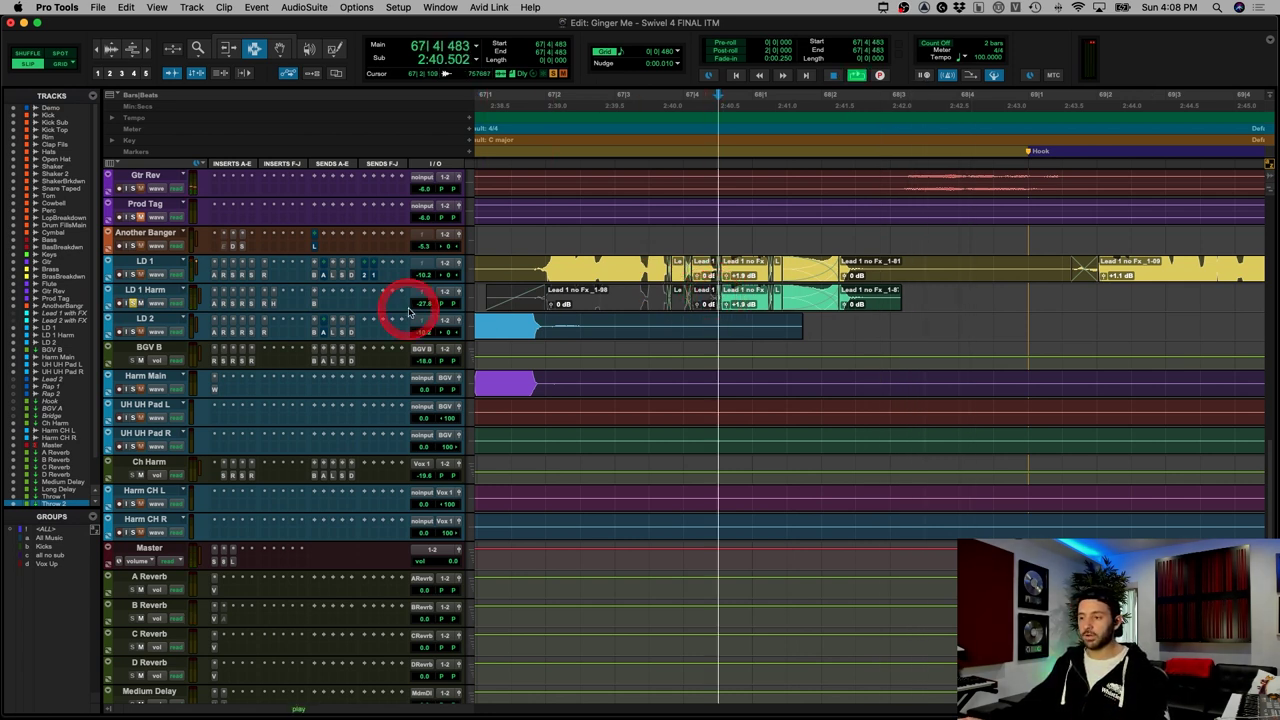
{"action": "key", "text": "space"}
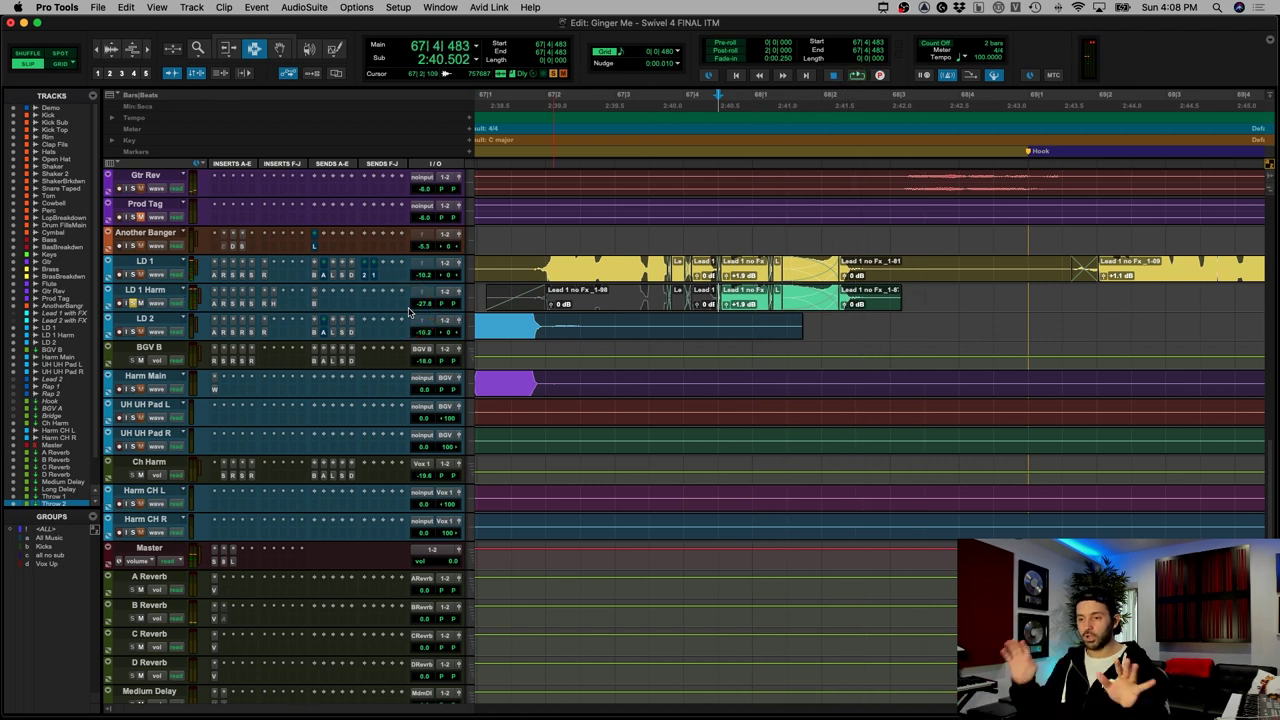
Step: Check the Auto-Tune Pro and RDeEsser inserts on LD 1 Harm, closing each plug-in window
{"action": "left_click", "coordinate": [226, 306]}
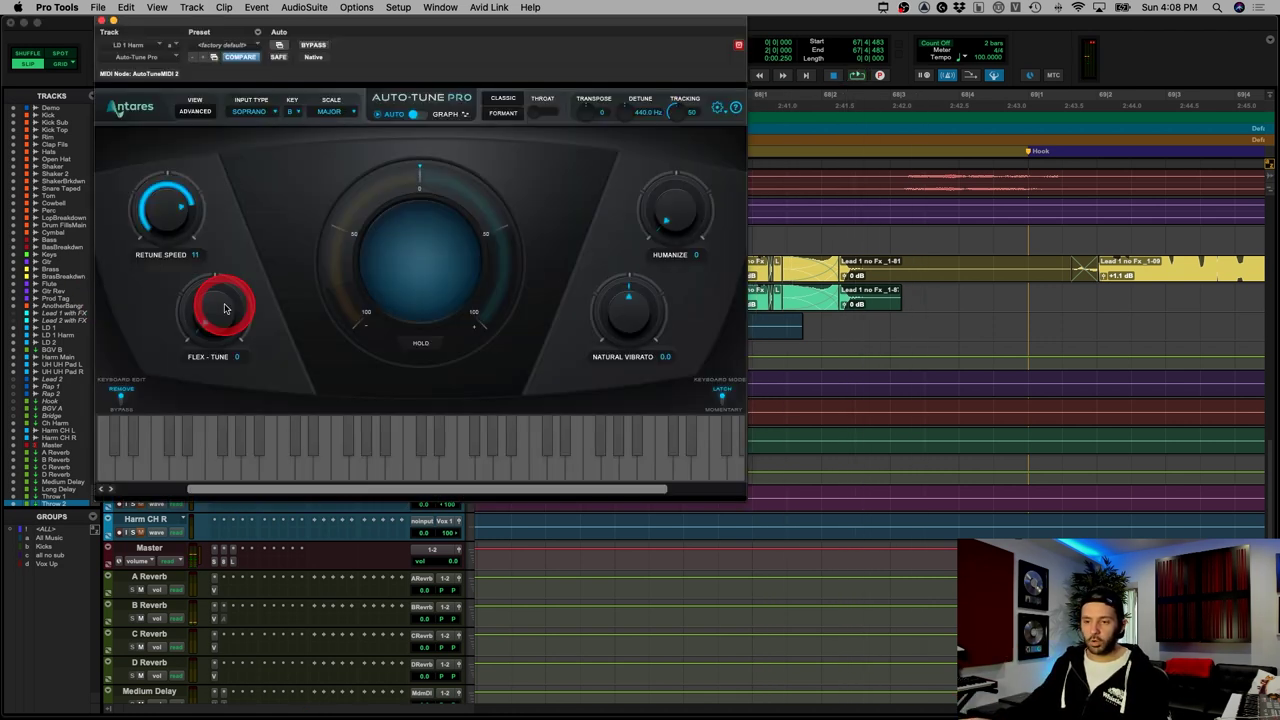
{"action": "left_click", "coordinate": [103, 20]}
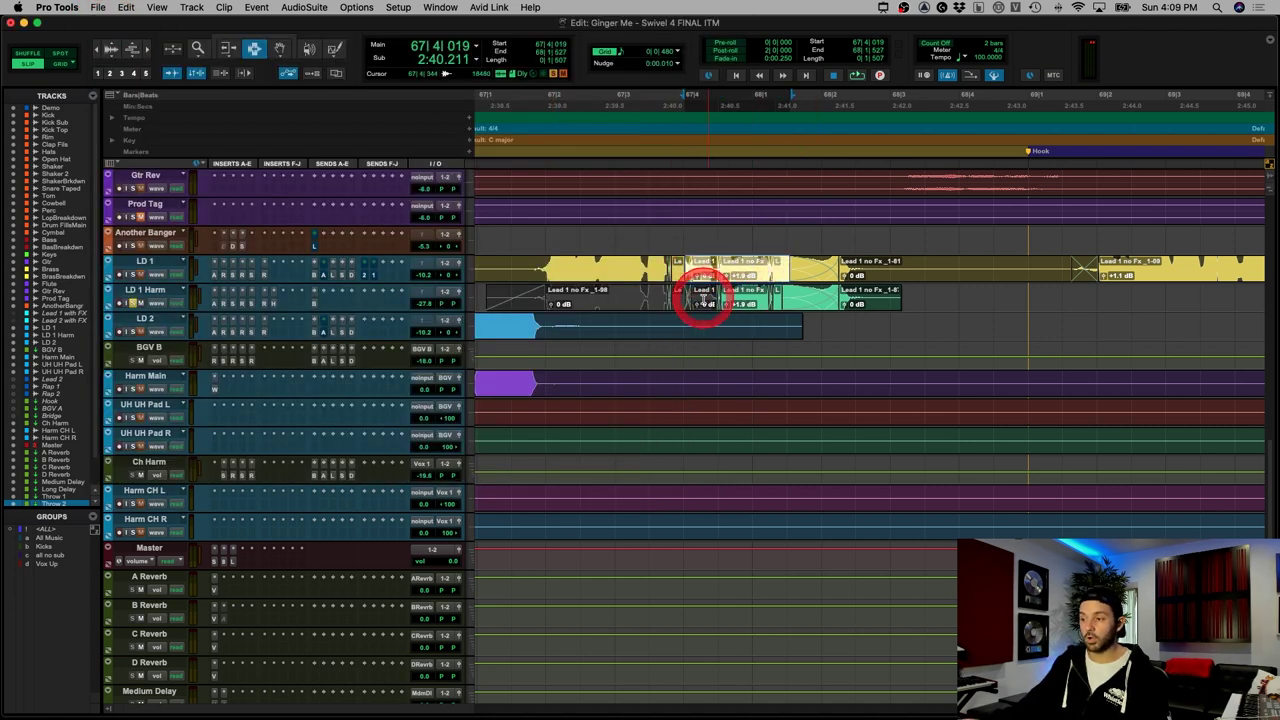
{"action": "left_click", "coordinate": [224, 306]}
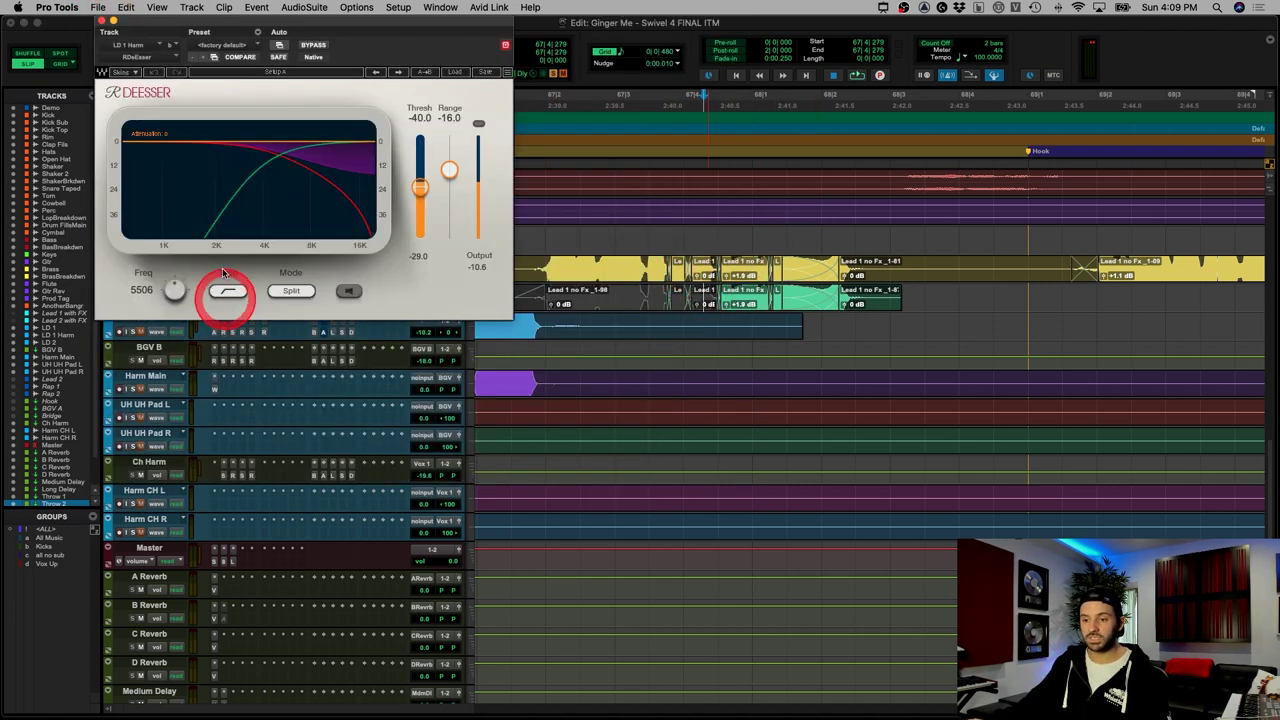
{"action": "left_click", "coordinate": [103, 21]}
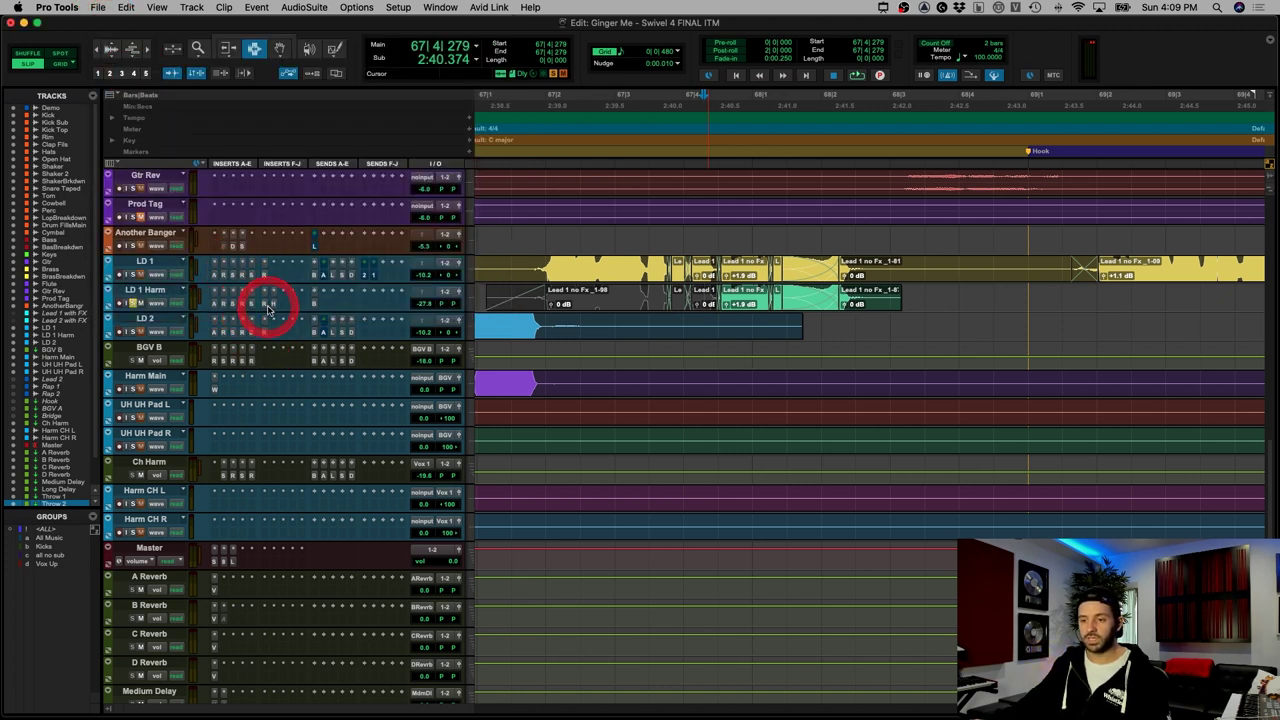
Step: Examine the Harmony Engine Evo settings on LD 1 Harm, close its window and return to the harmony clips
{"action": "left_click", "coordinate": [460, 460]}
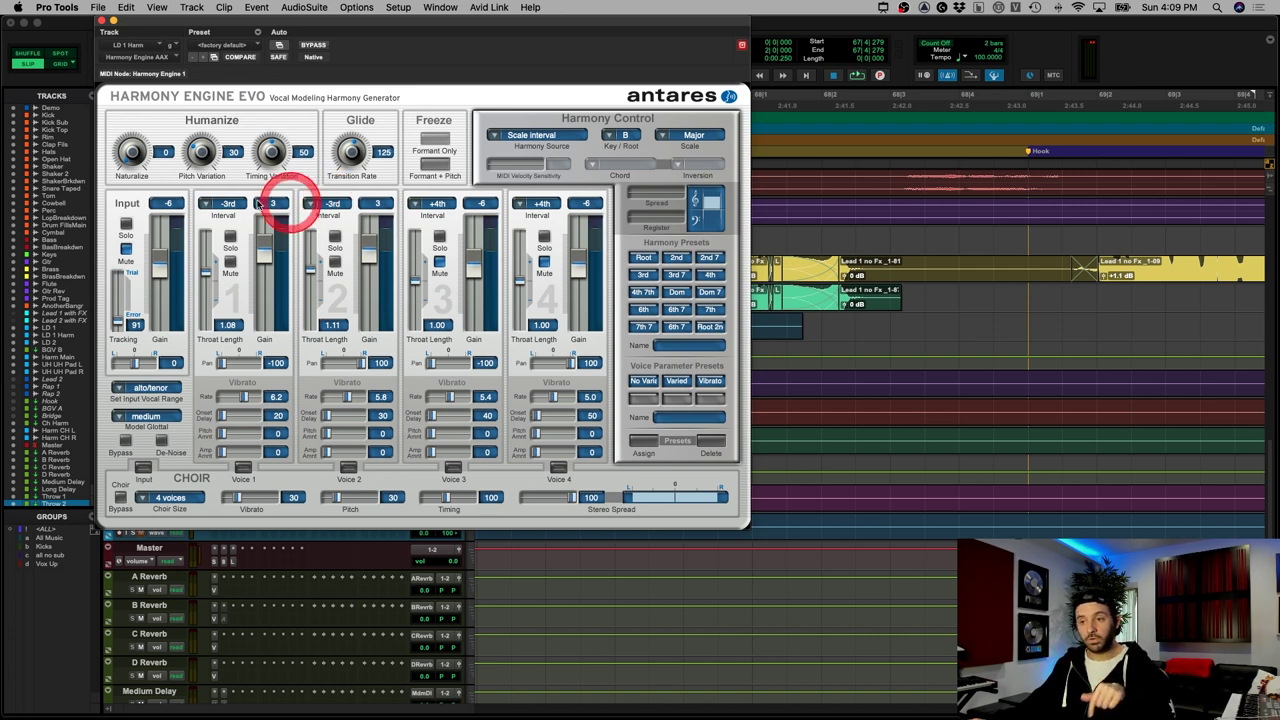
{"action": "left_click", "coordinate": [113, 20]}
{"action": "left_click", "coordinate": [269, 300]}
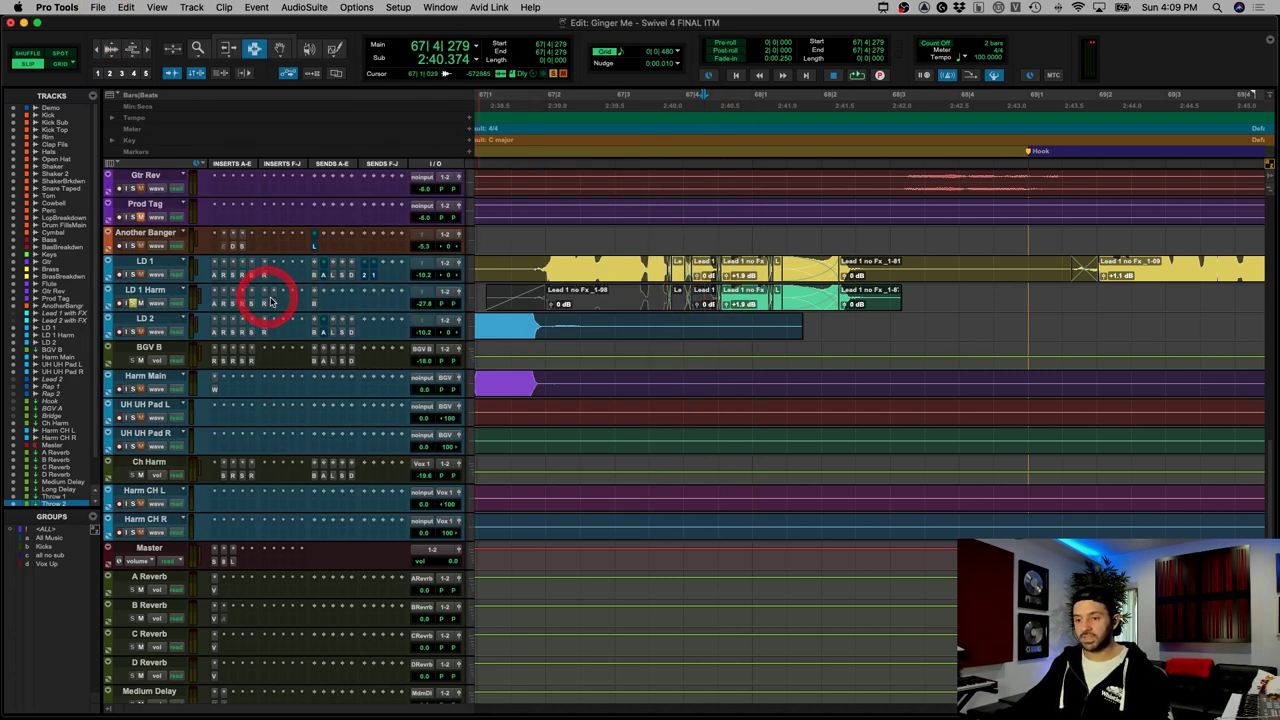
{"action": "left_click", "coordinate": [722, 300]}
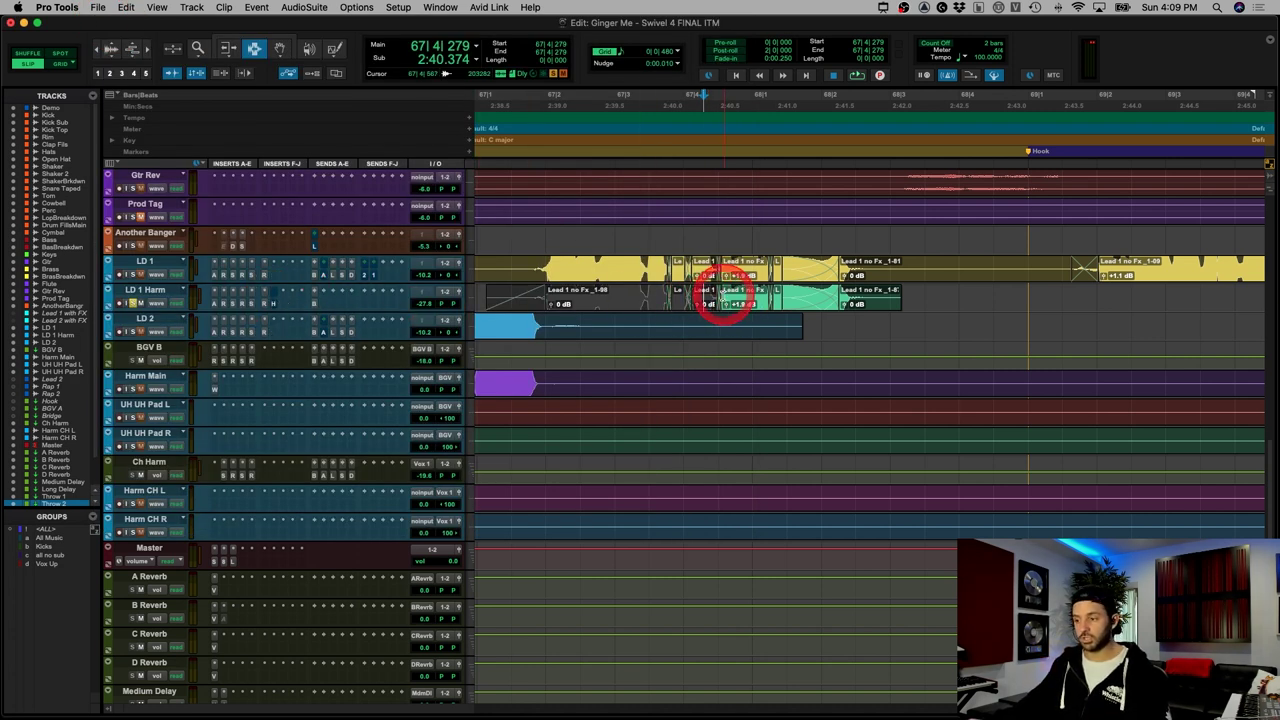
Step: Play the soloed LD 1 Harm clips from bar 67 beat 4 twice to hear the harmony alone
{"action": "key", "text": "space"}
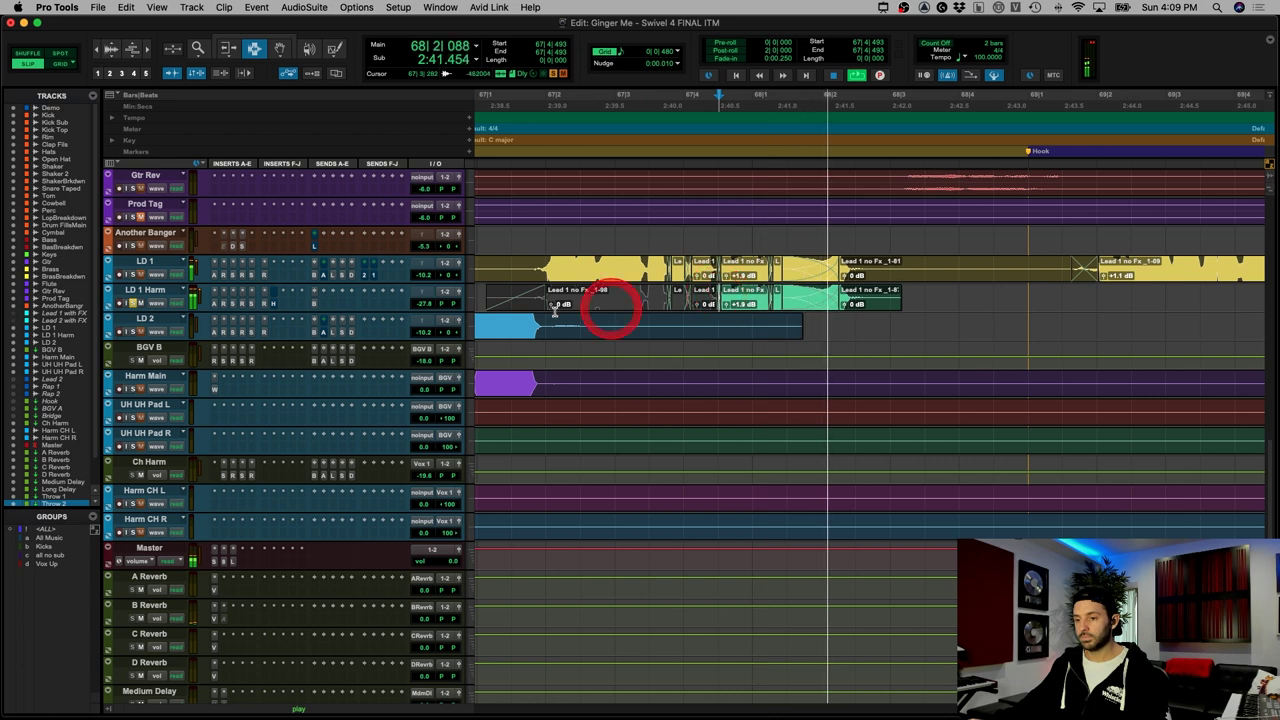
{"action": "key", "text": "space"}
{"action": "key", "text": "space"}
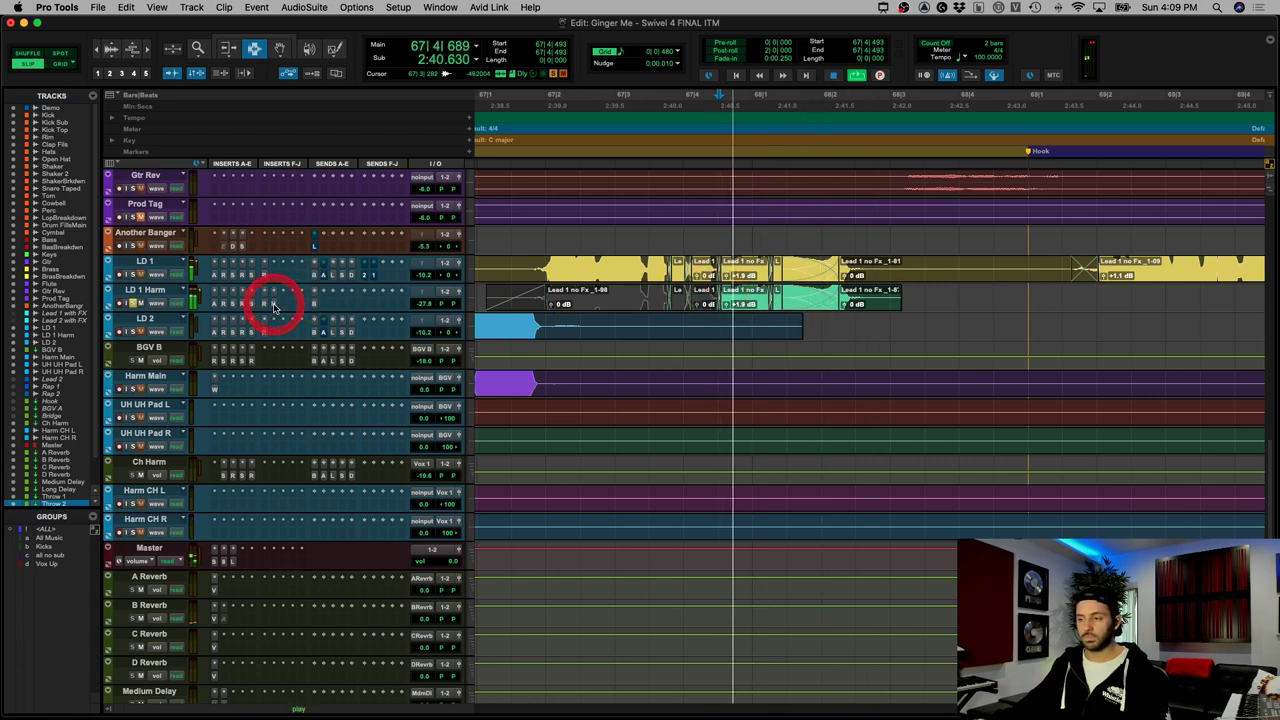
{"action": "key", "text": "space"}
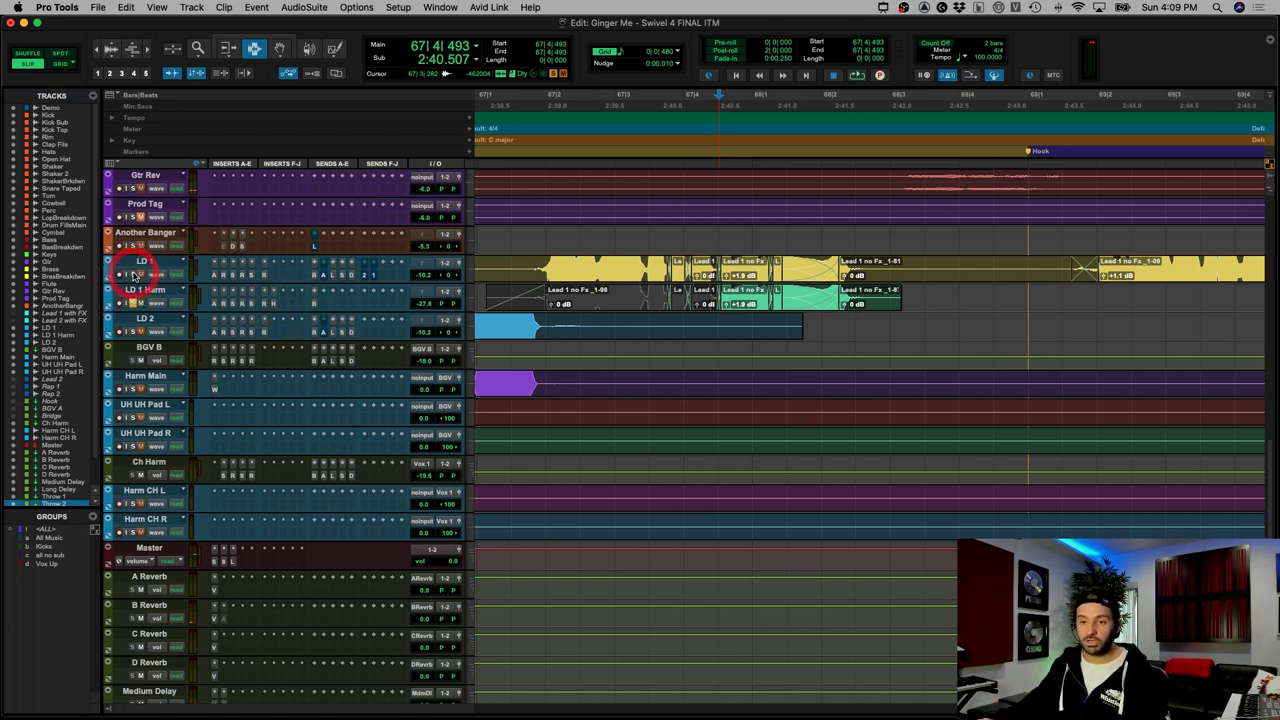
Step: Solo LD 1 alongside LD 1 Harm, play the phrase from just before bar 67 beat 2, and clear all solos
{"action": "left_click", "coordinate": [541, 274]}
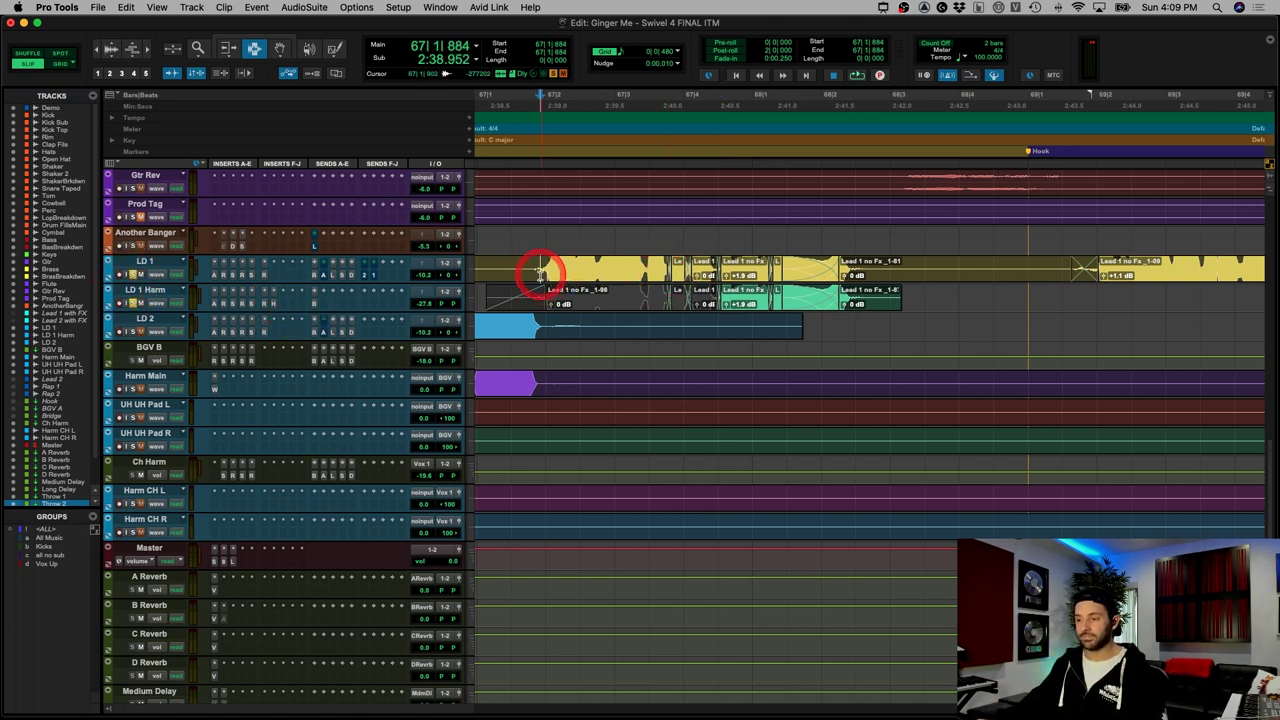
{"action": "key", "text": "space"}
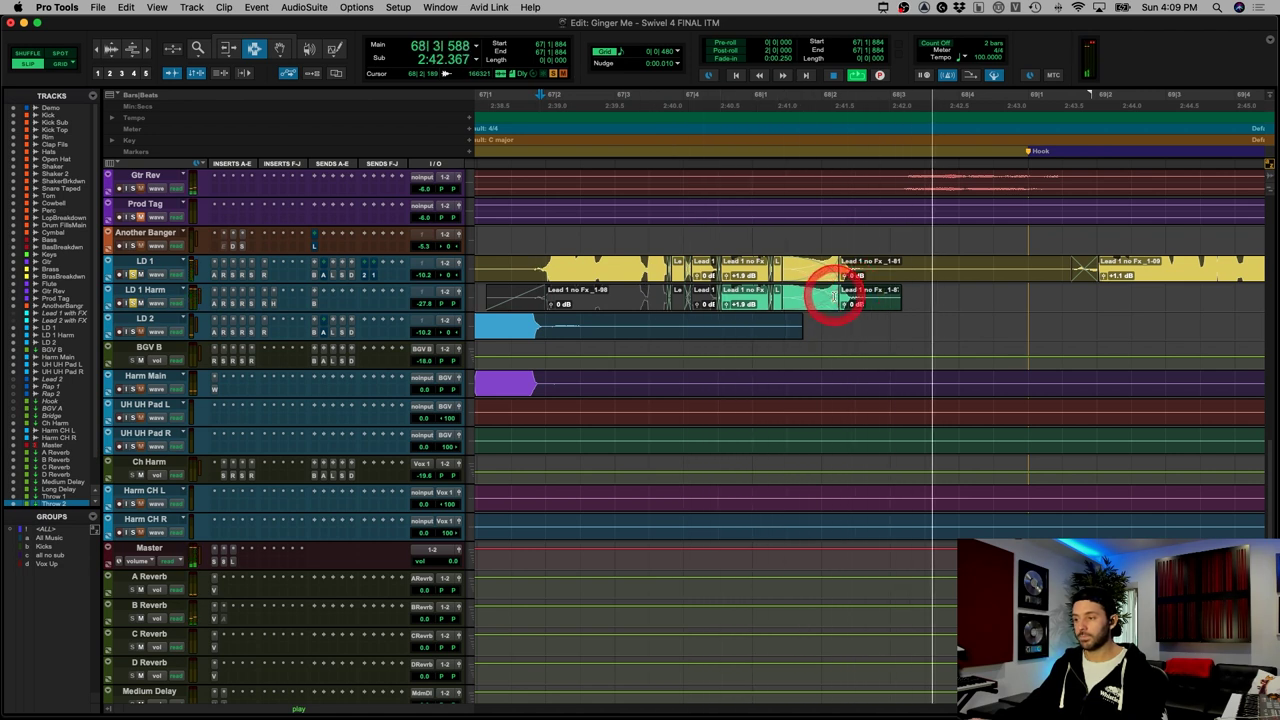
{"action": "key", "text": "space"}
{"action": "key", "text": "space"}
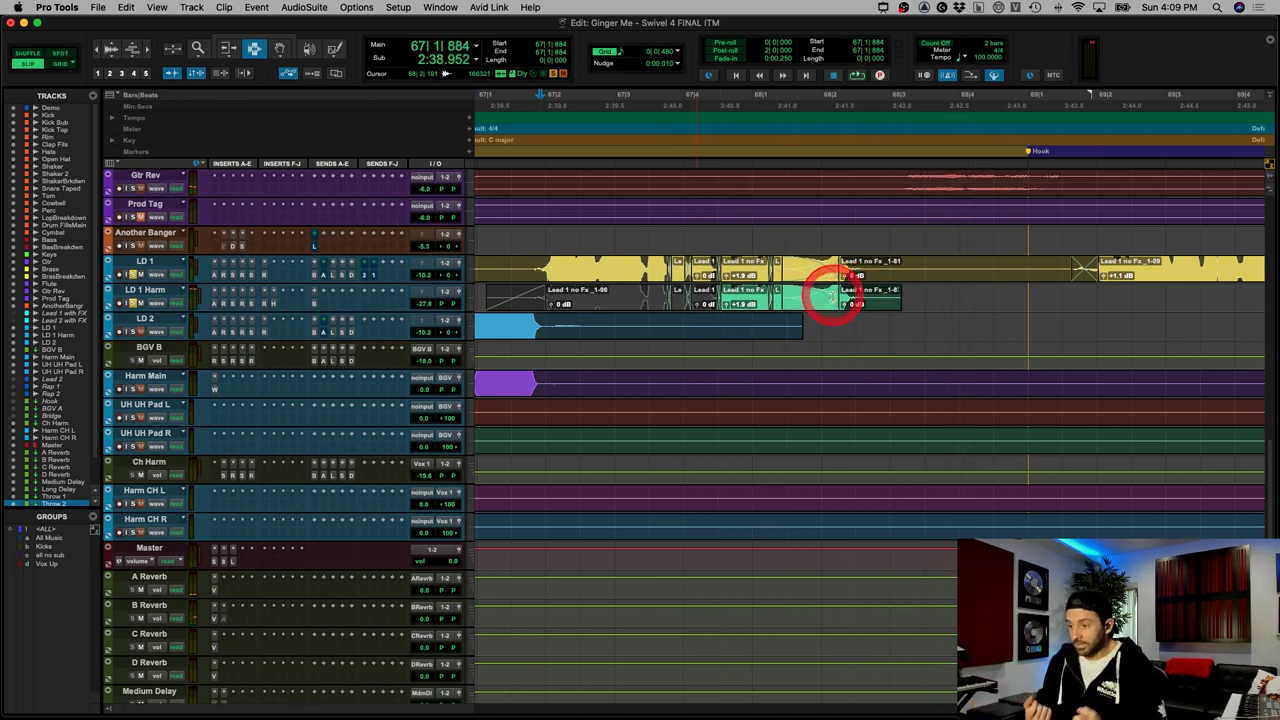
{"action": "left_click", "coordinate": [130, 303]}
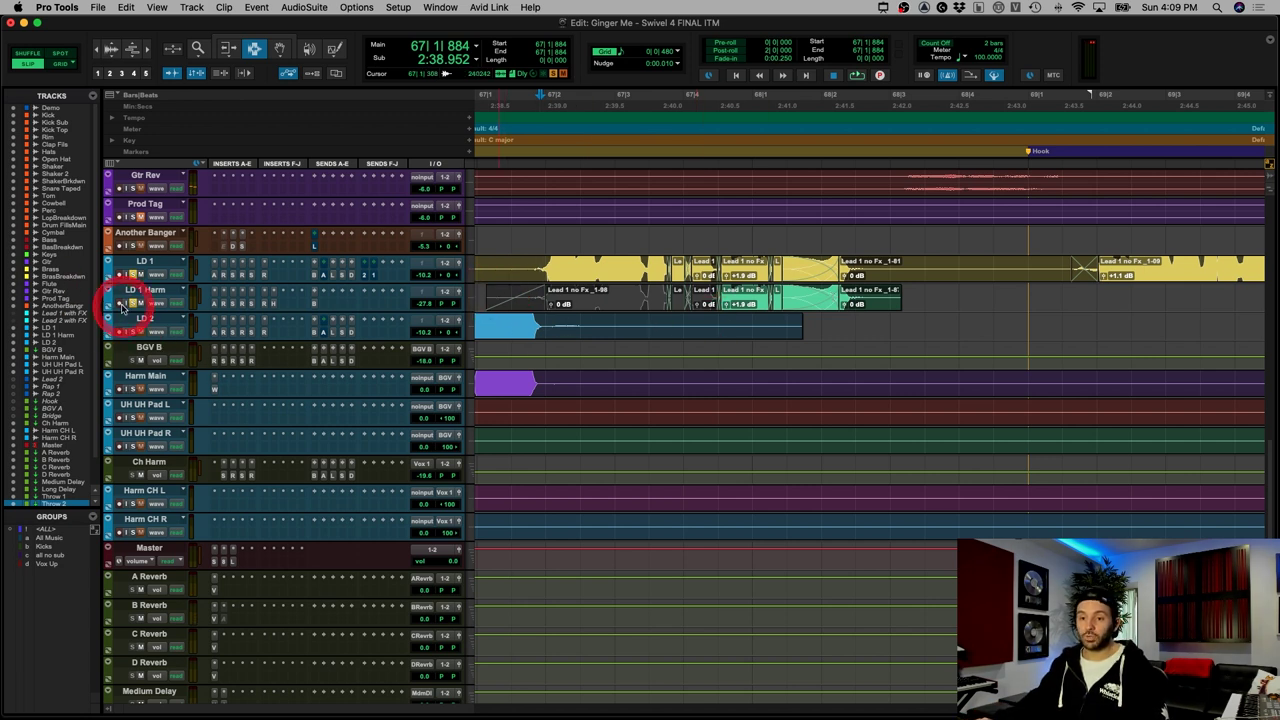
{"action": "left_click", "coordinate": [133, 303], "text": "alt"}
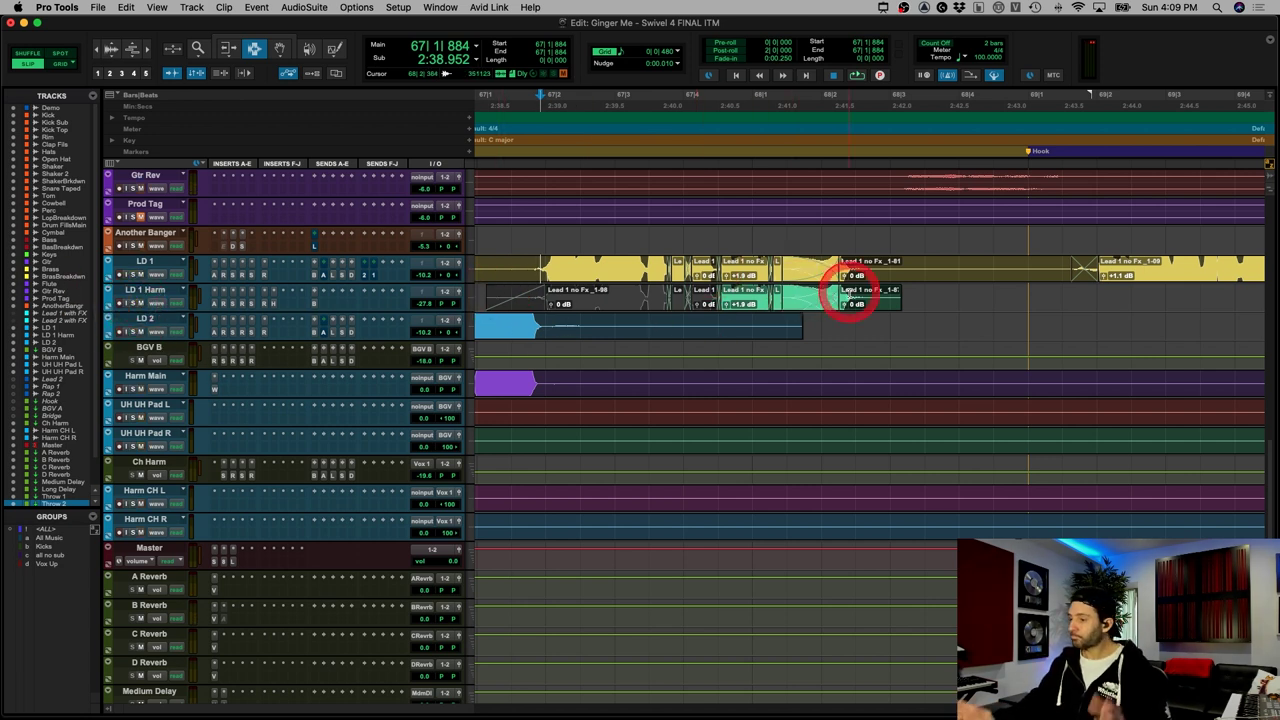
Step: Examine the voice 3 interval choices and the key and scale settings in Harmony Engine Evo on LD 1 Harm, and close its window
{"action": "left_click_drag", "start_coordinate": [722, 290], "coordinate": [870, 297]}
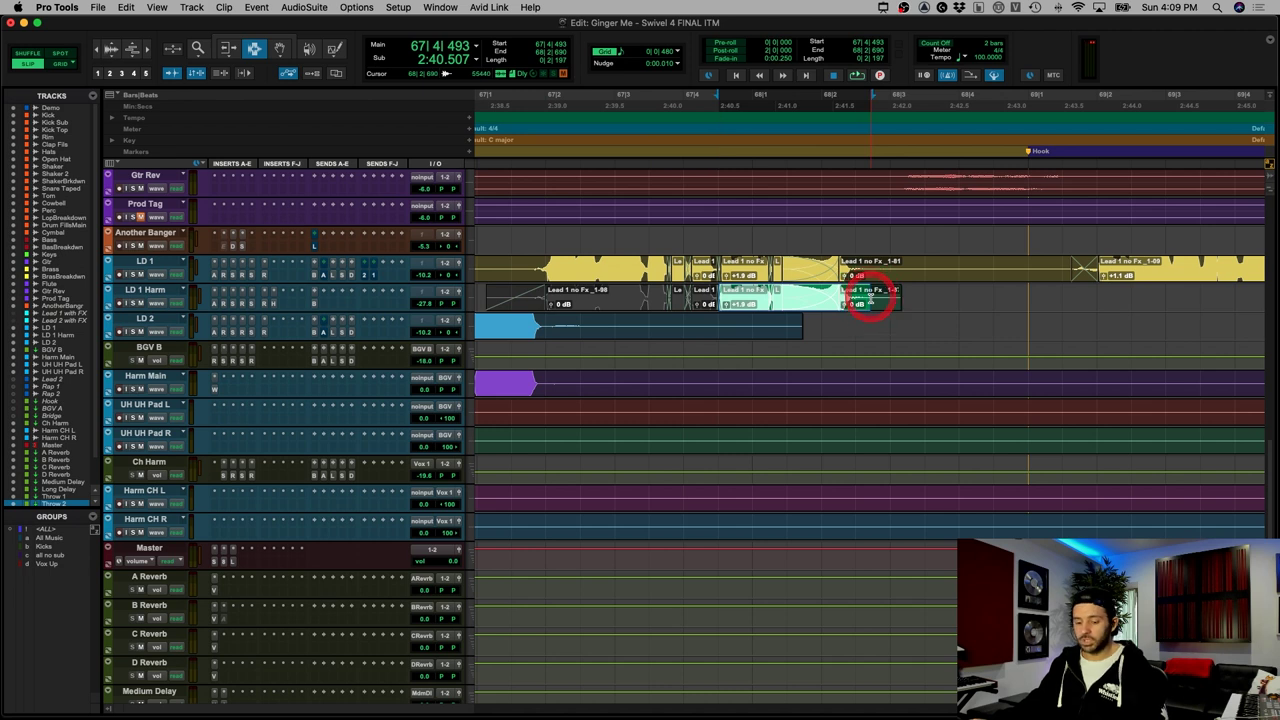
{"action": "left_click", "coordinate": [870, 297]}
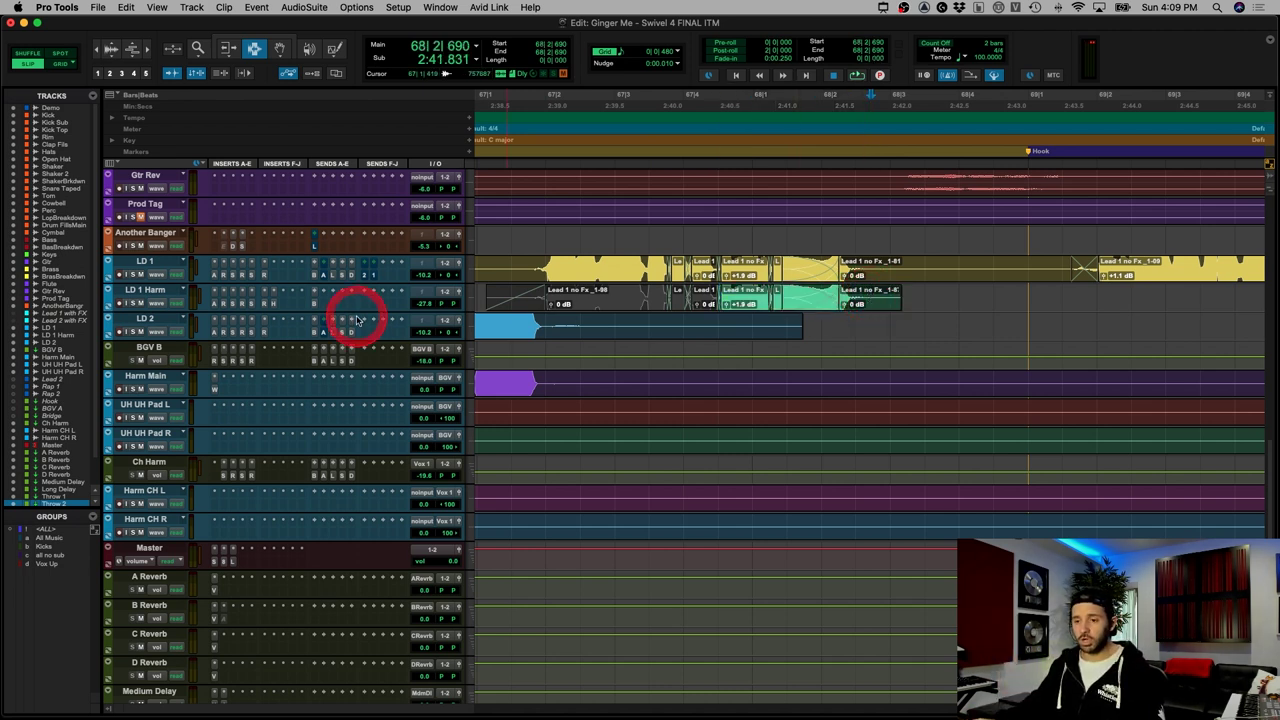
{"action": "left_click", "coordinate": [274, 303]}
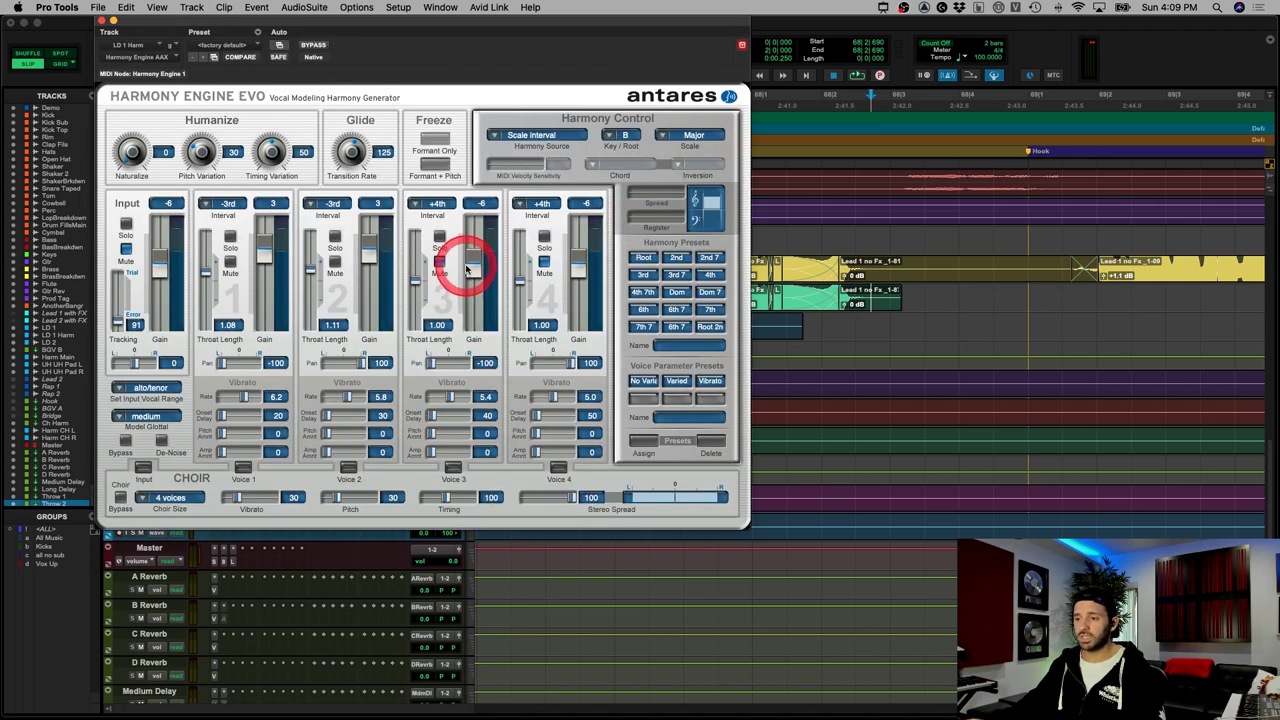
{"action": "left_click", "coordinate": [422, 209]}
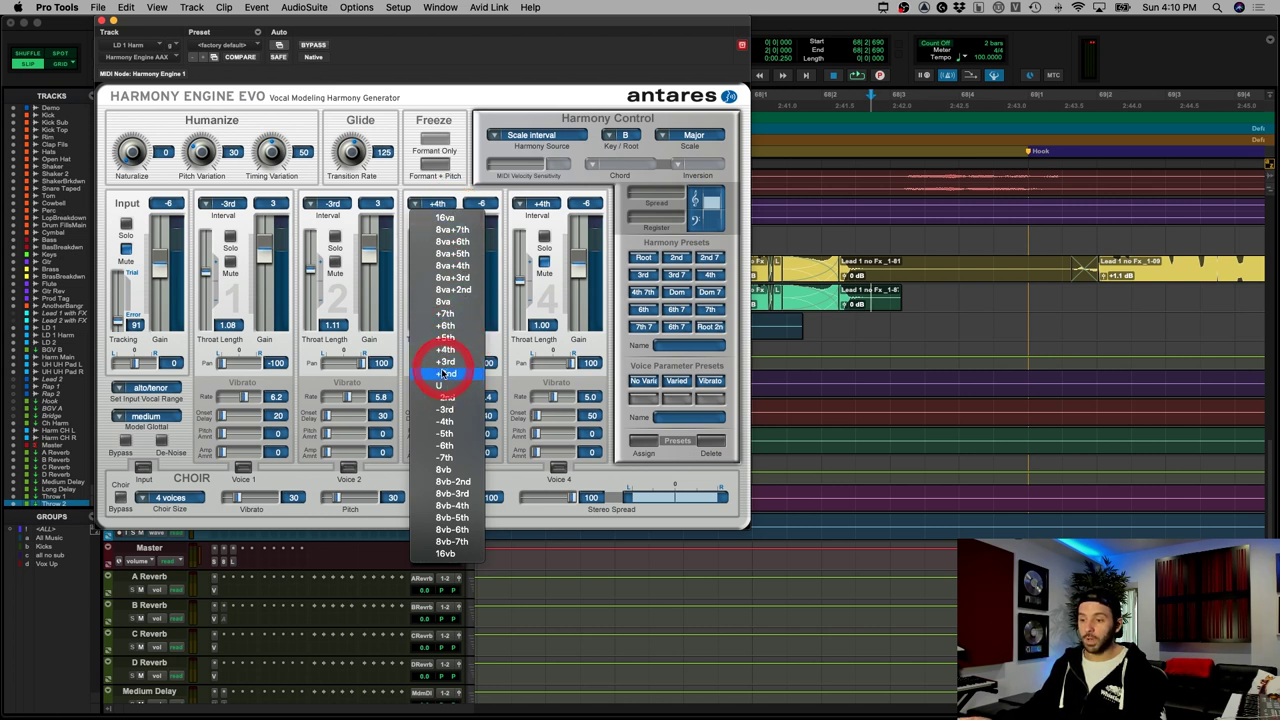
{"action": "left_click", "coordinate": [470, 185]}
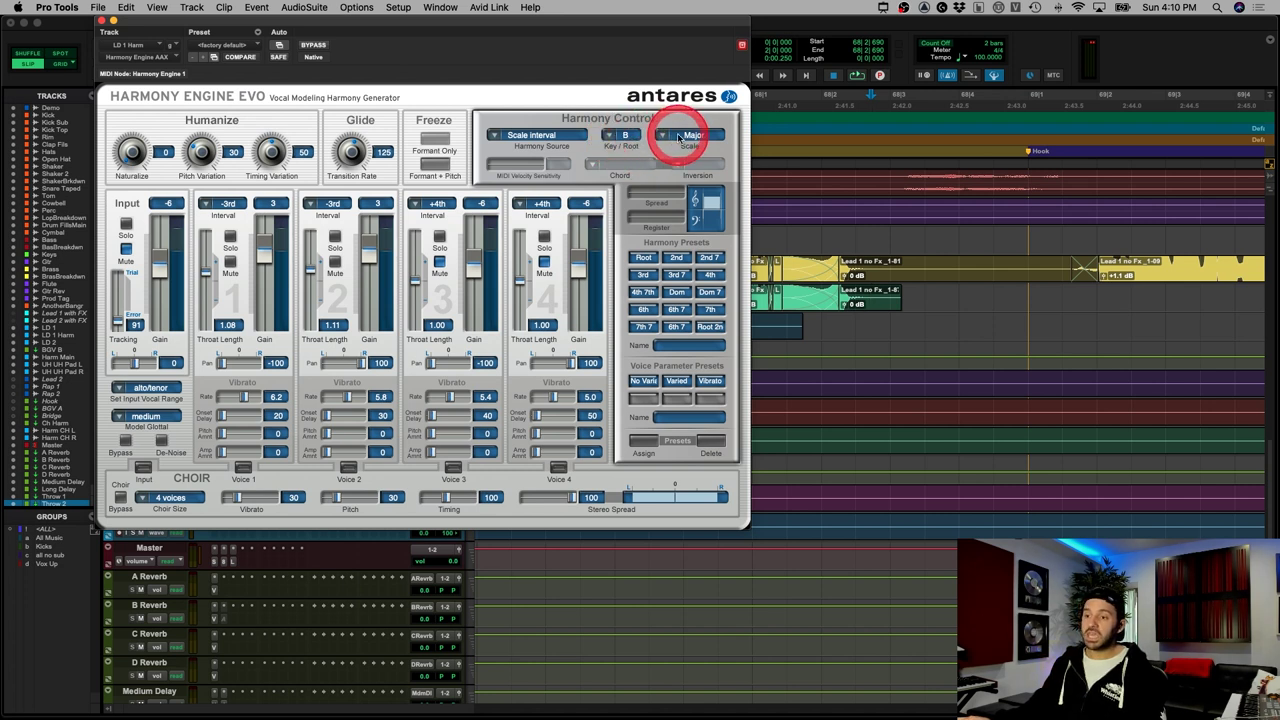
{"action": "left_click", "coordinate": [429, 206]}
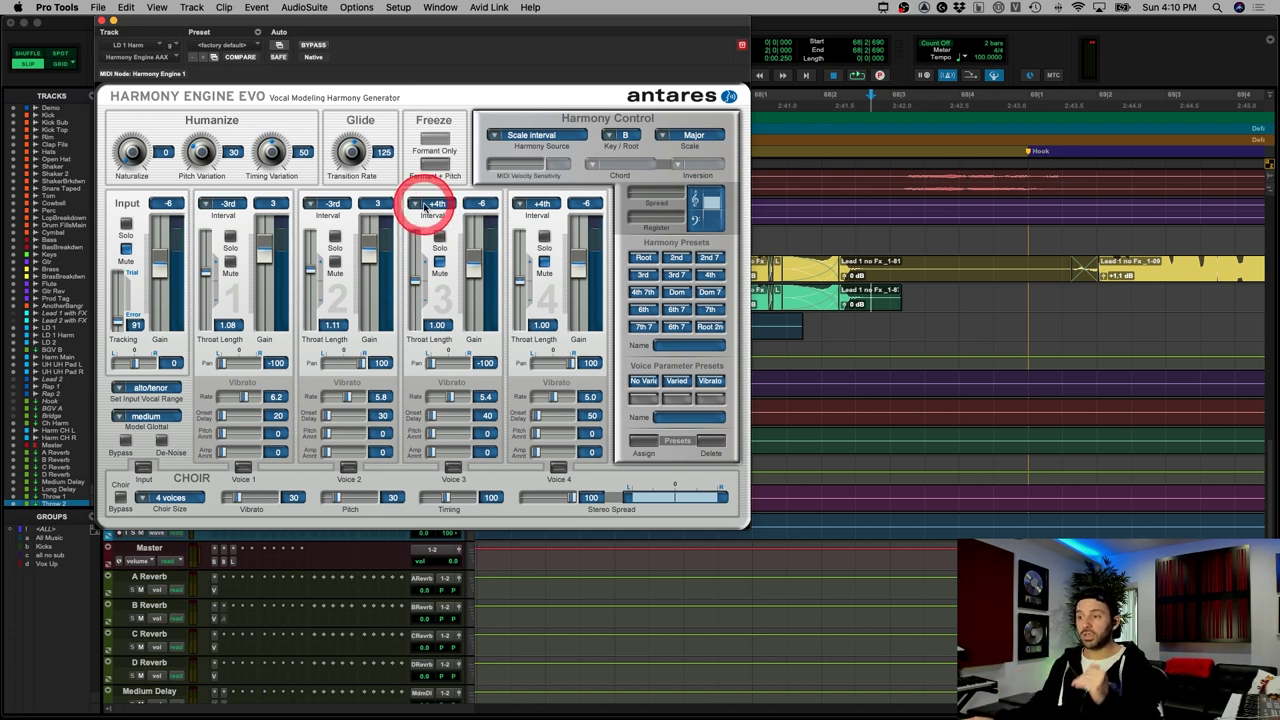
{"action": "left_click", "coordinate": [625, 135]}
{"action": "left_click", "coordinate": [686, 135]}
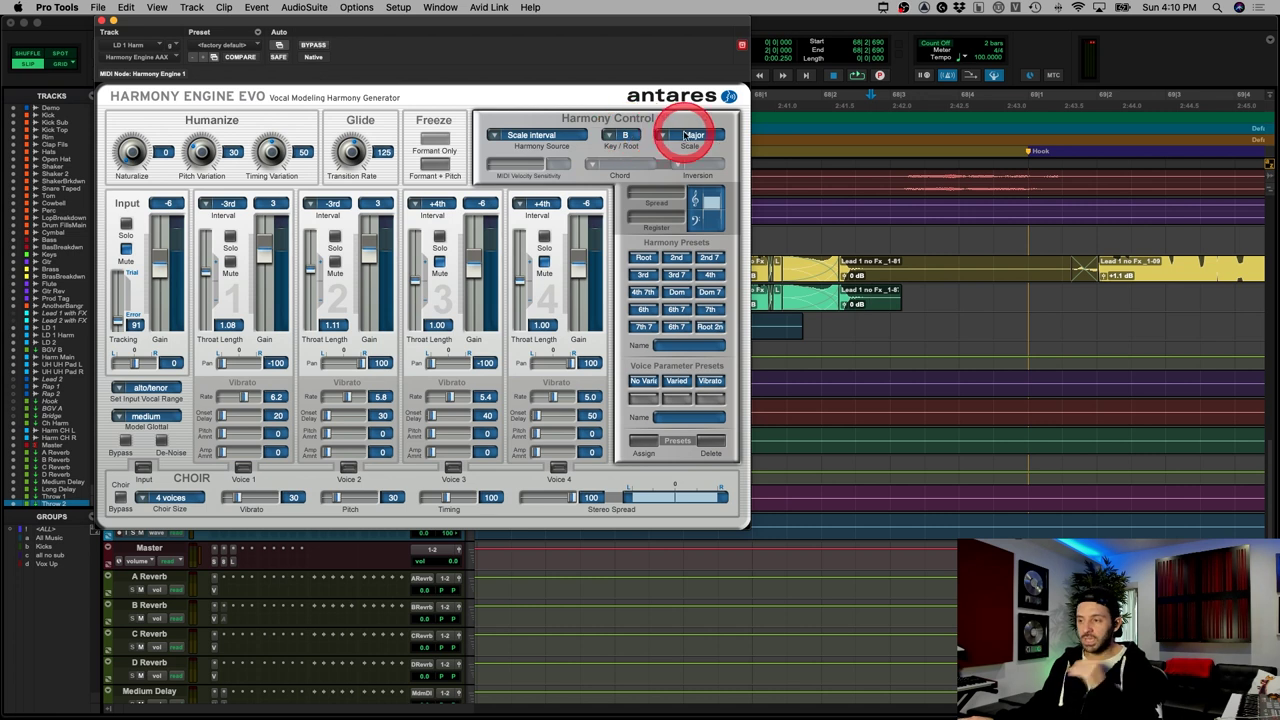
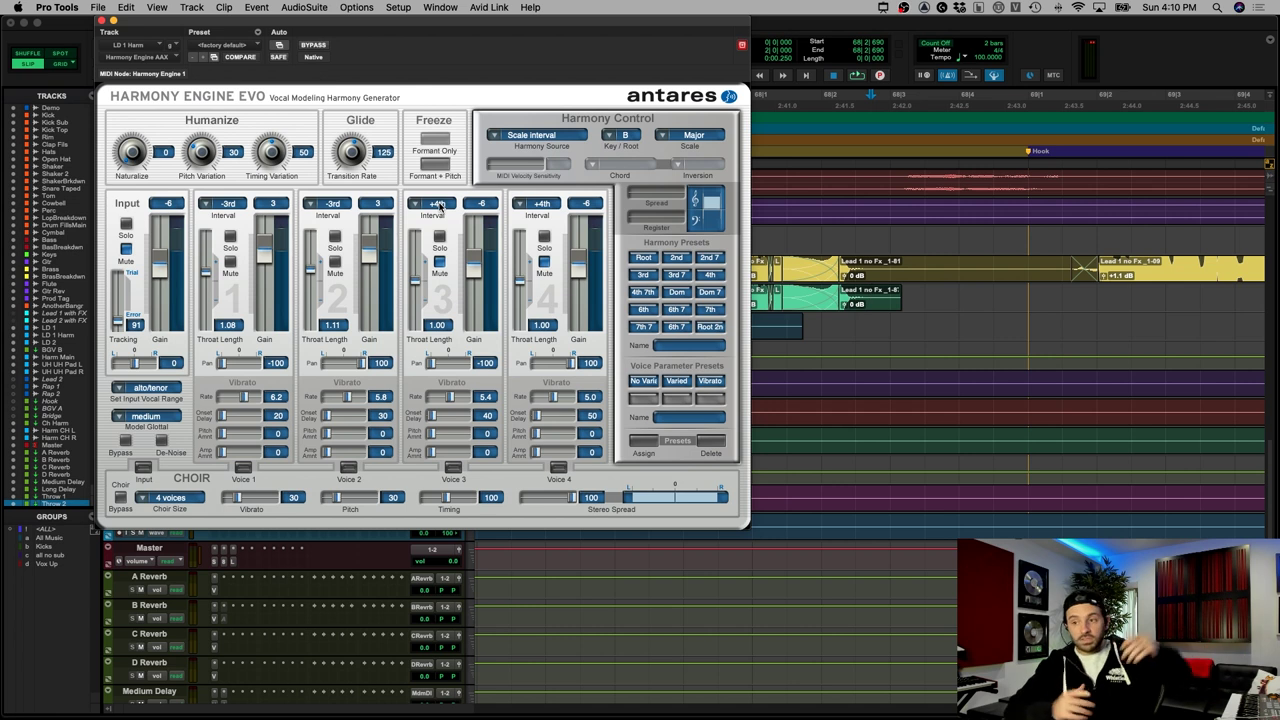
{"action": "left_click", "coordinate": [493, 180]}
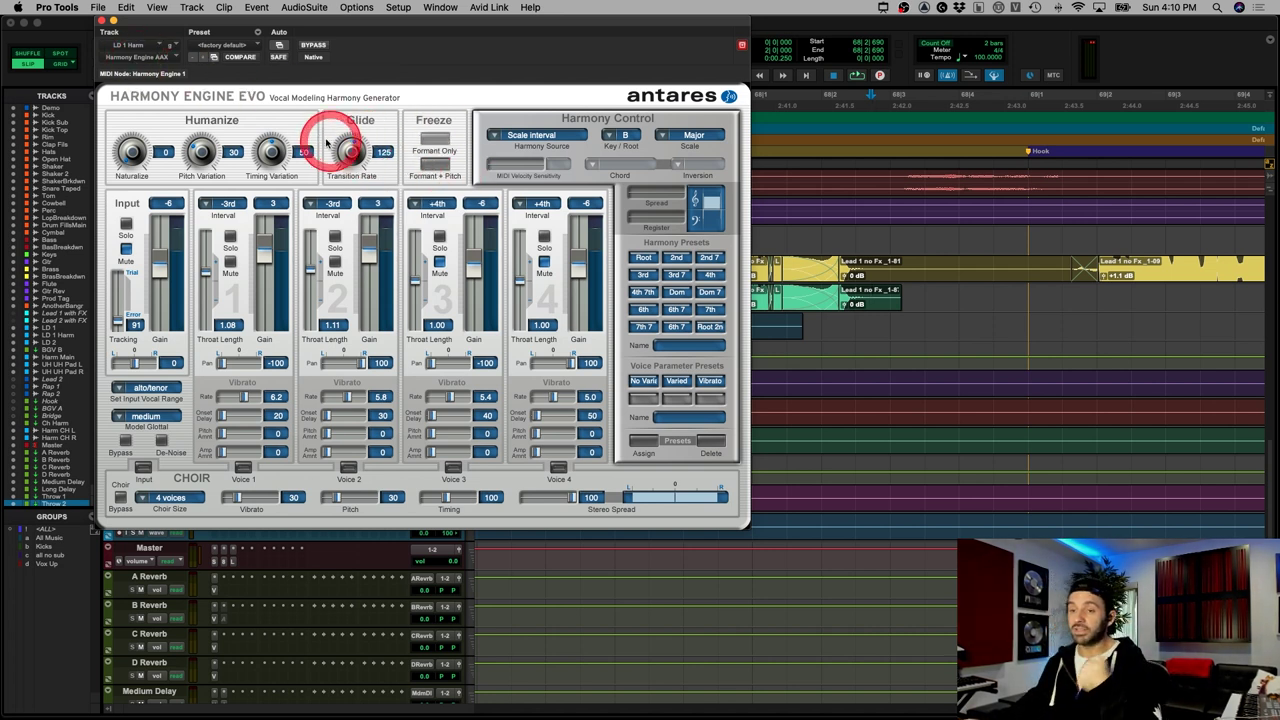
{"action": "left_click", "coordinate": [103, 24]}
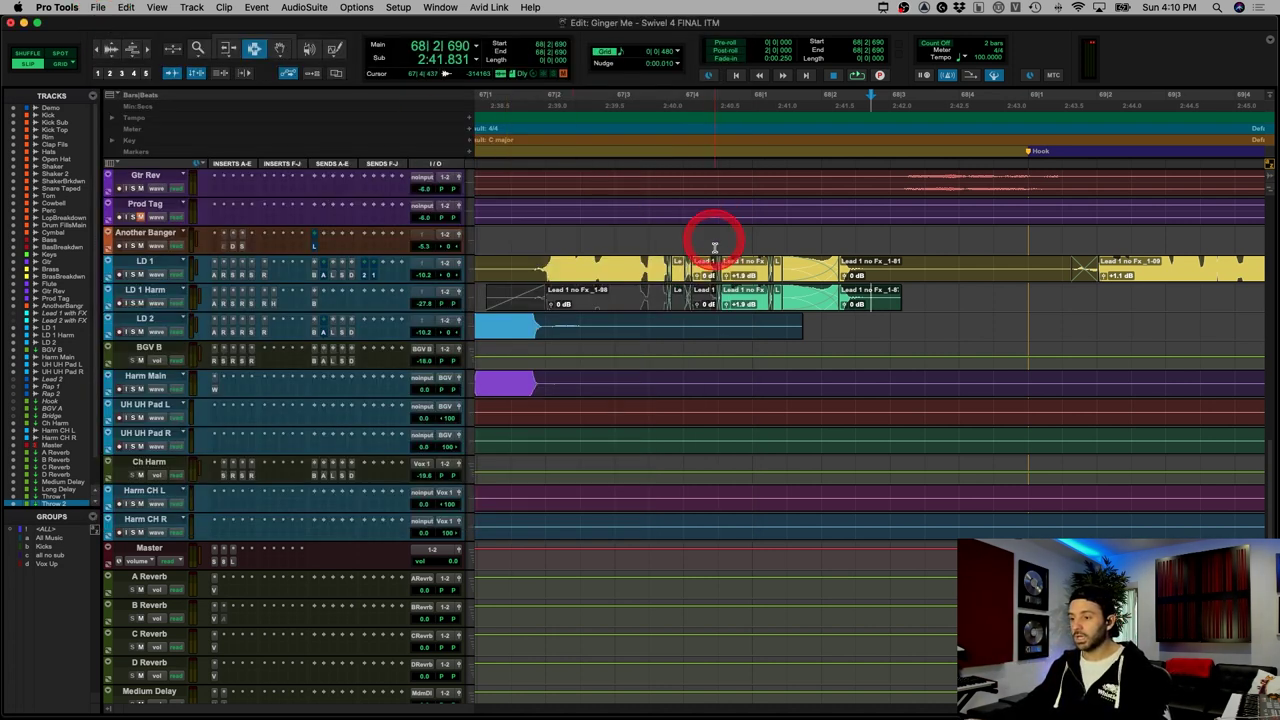
Step: Select the final LD 1 Harm clips before the last Hook and check the track's Harmony Engine Evo insert, closing its window
{"action": "scroll", "coordinate": [720, 298], "scroll_direction": "up", "scroll_amount": 1}
{"action": "left_click", "coordinate": [720, 303]}
{"action": "scroll", "coordinate": [720, 303], "scroll_direction": "right", "scroll_amount": 1}
{"action": "key", "text": "r"}
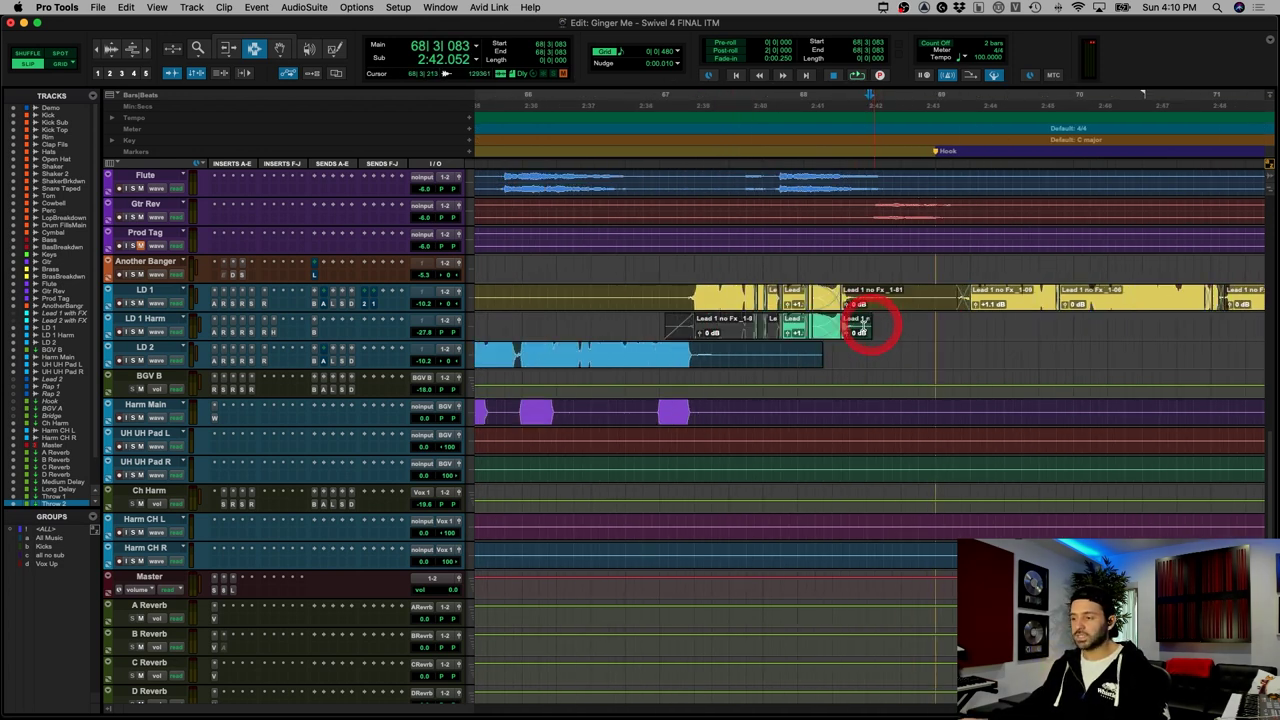
{"action": "left_click_drag", "start_coordinate": [777, 321], "coordinate": [872, 325]}
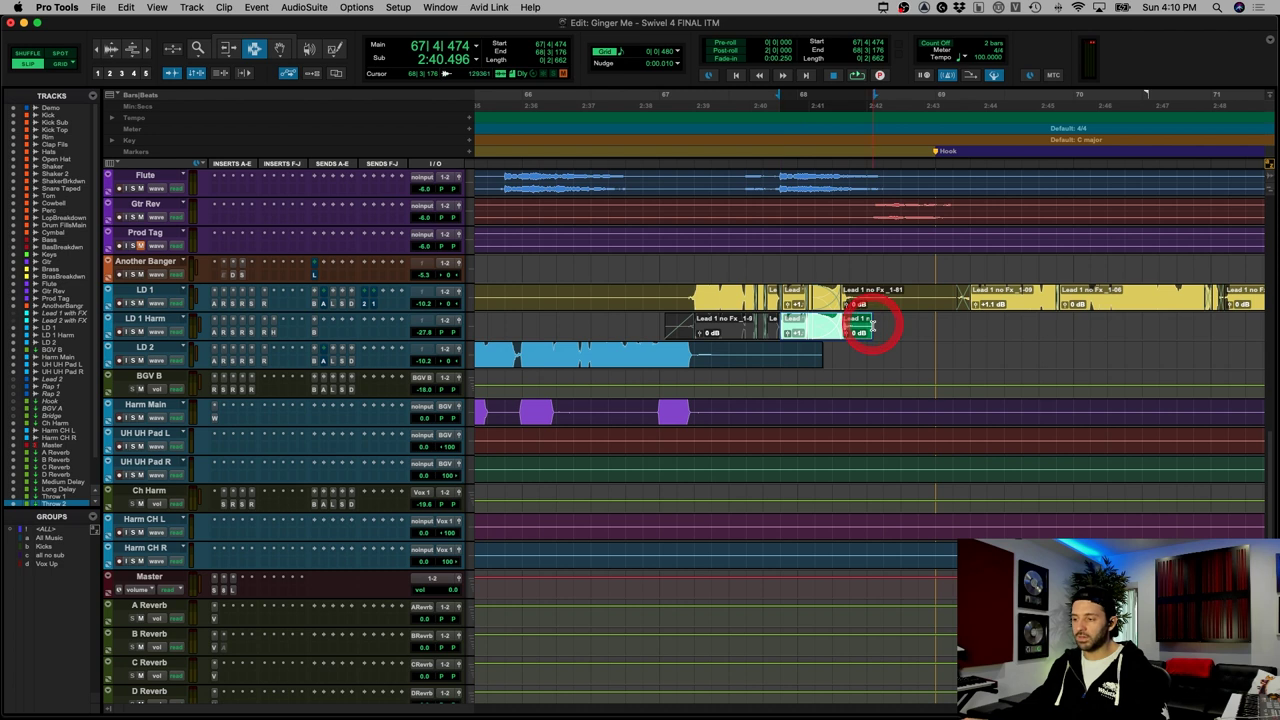
{"action": "left_click", "coordinate": [809, 332]}
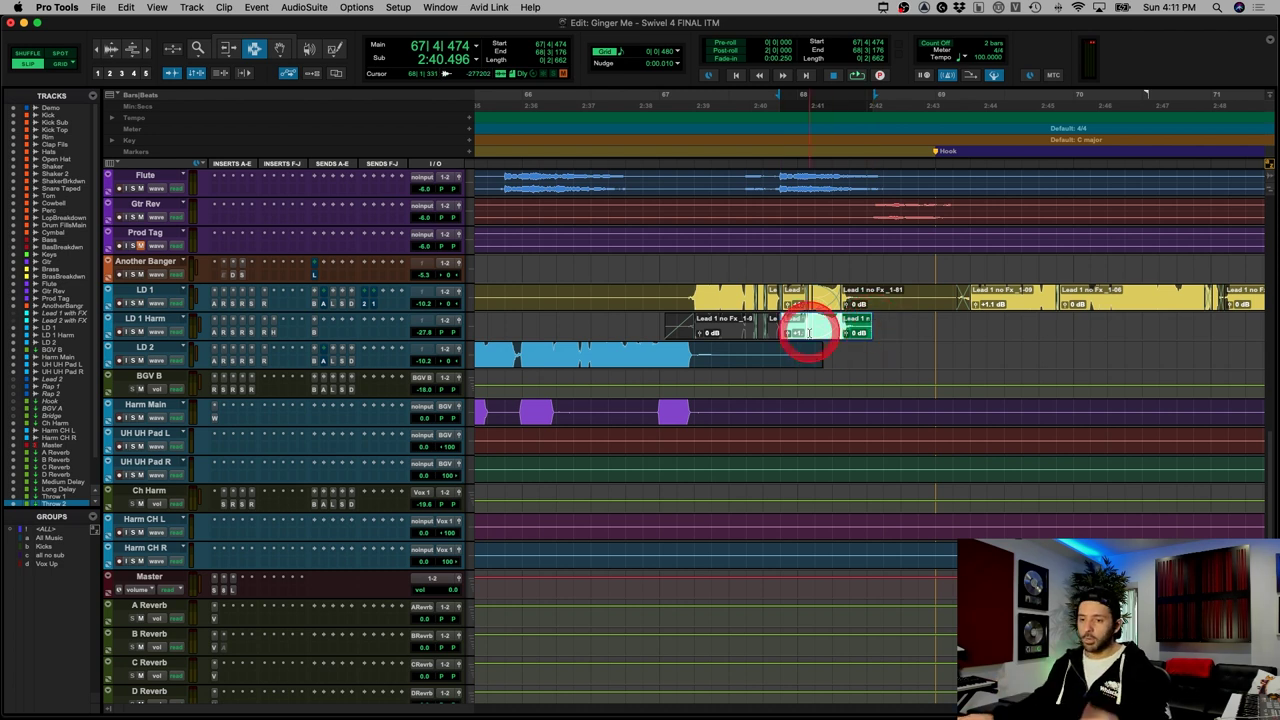
{"action": "left_click", "coordinate": [274, 334]}
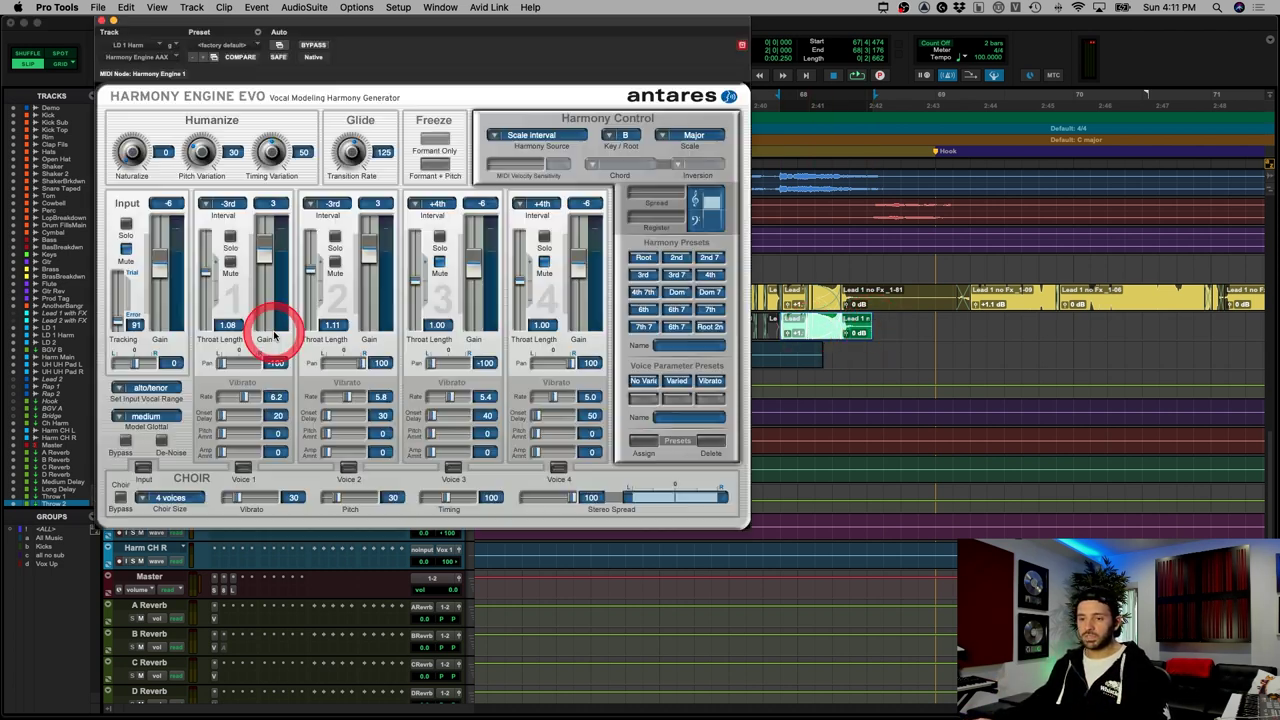
{"action": "left_click", "coordinate": [99, 23]}
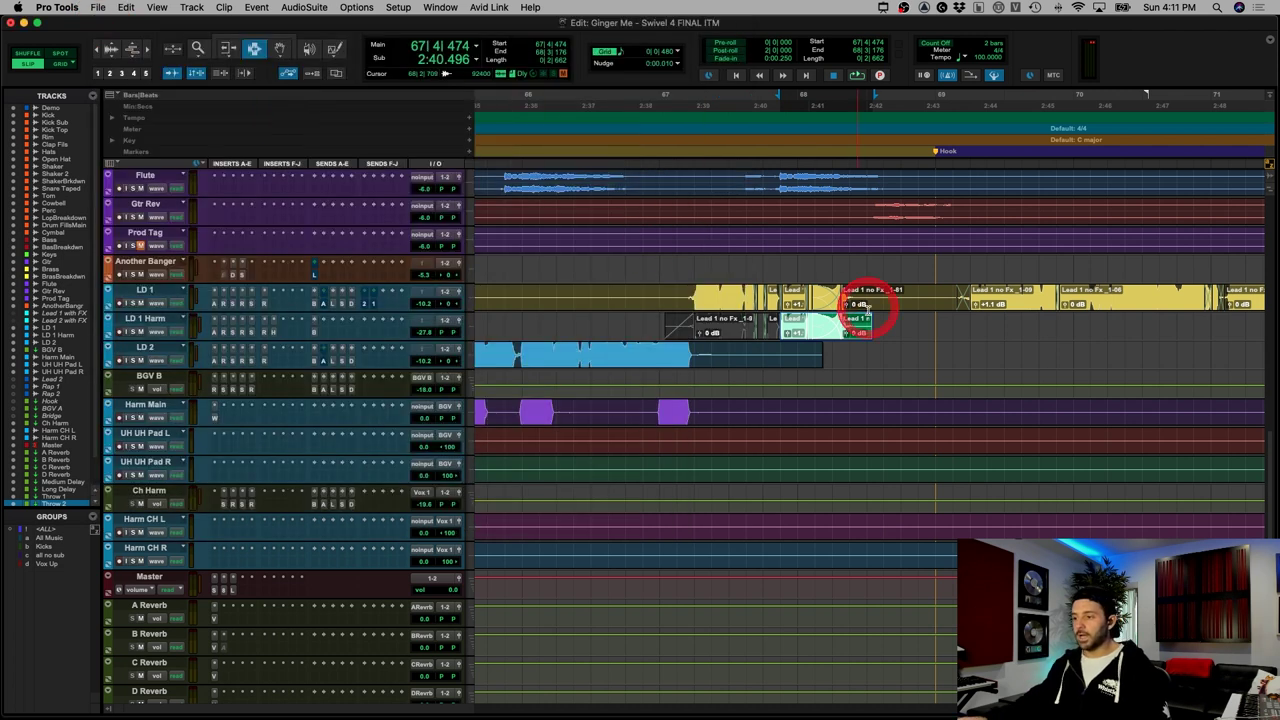
Step: Survey where the LD 2 clips sit across the song and look closer at those in the second Hook
{"action": "left_click", "coordinate": [913, 325]}
{"action": "key", "text": "r"}
{"action": "key", "text": "r"}
{"action": "key", "text": "r"}
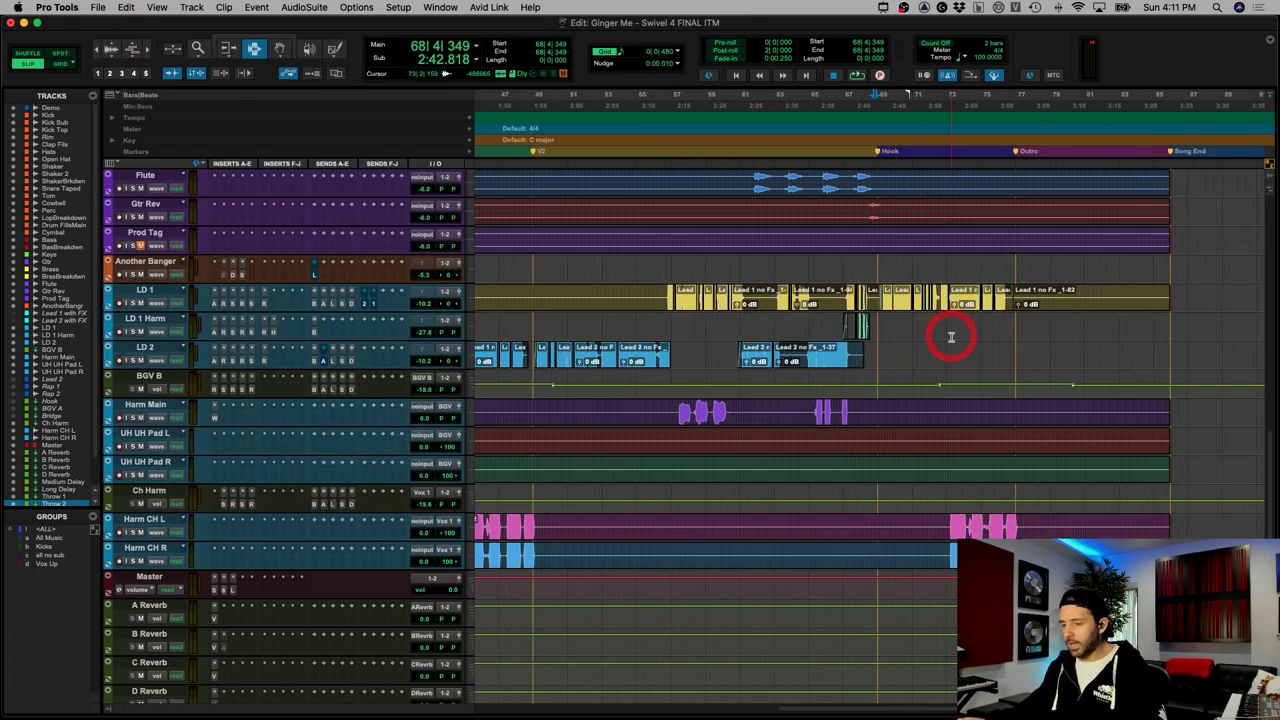
{"action": "left_click", "coordinate": [951, 337]}
{"action": "key", "text": "r"}
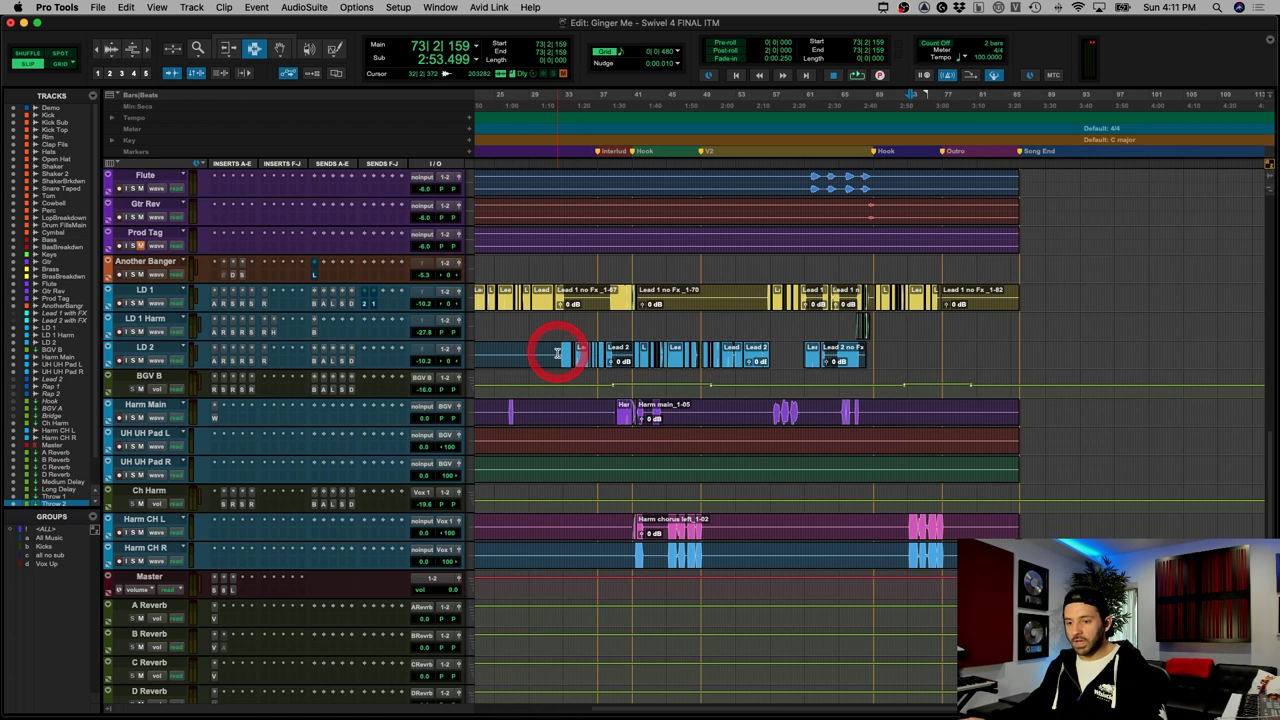
{"action": "left_click_drag", "start_coordinate": [553, 352], "coordinate": [858, 352]}
{"action": "left_click", "coordinate": [664, 356]}
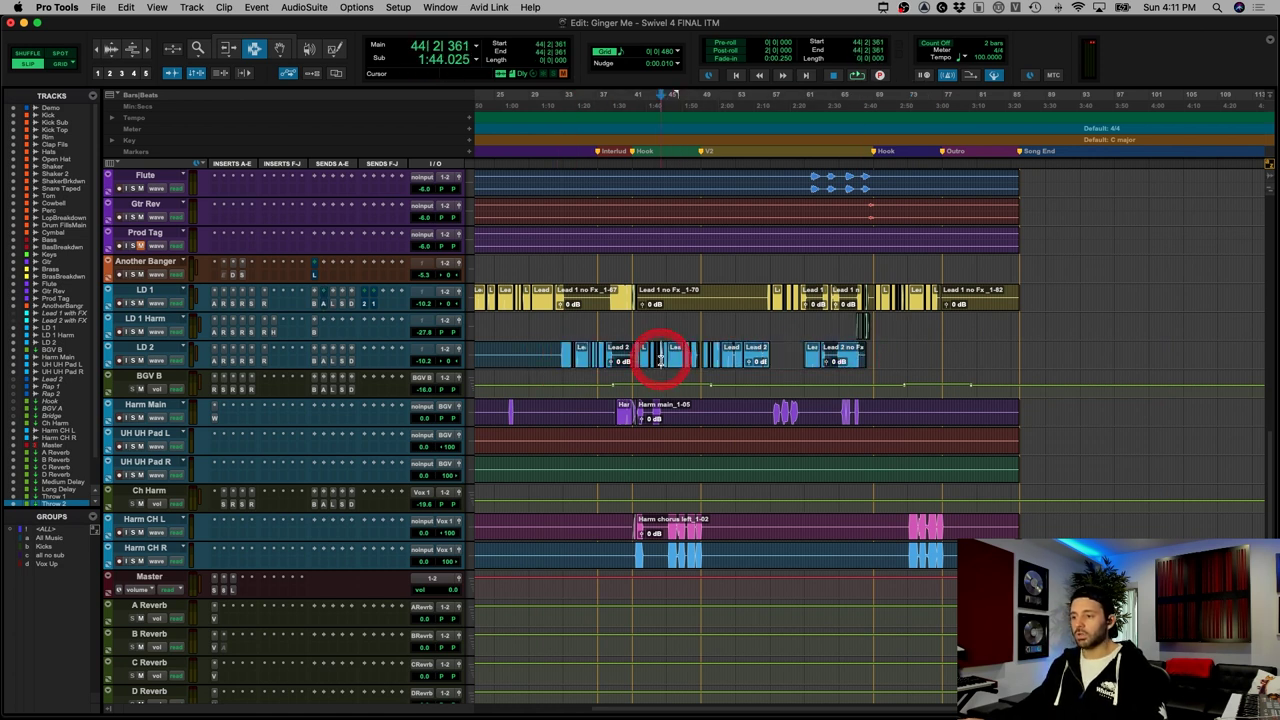
{"action": "key", "text": "t"}
{"action": "key", "text": "t"}
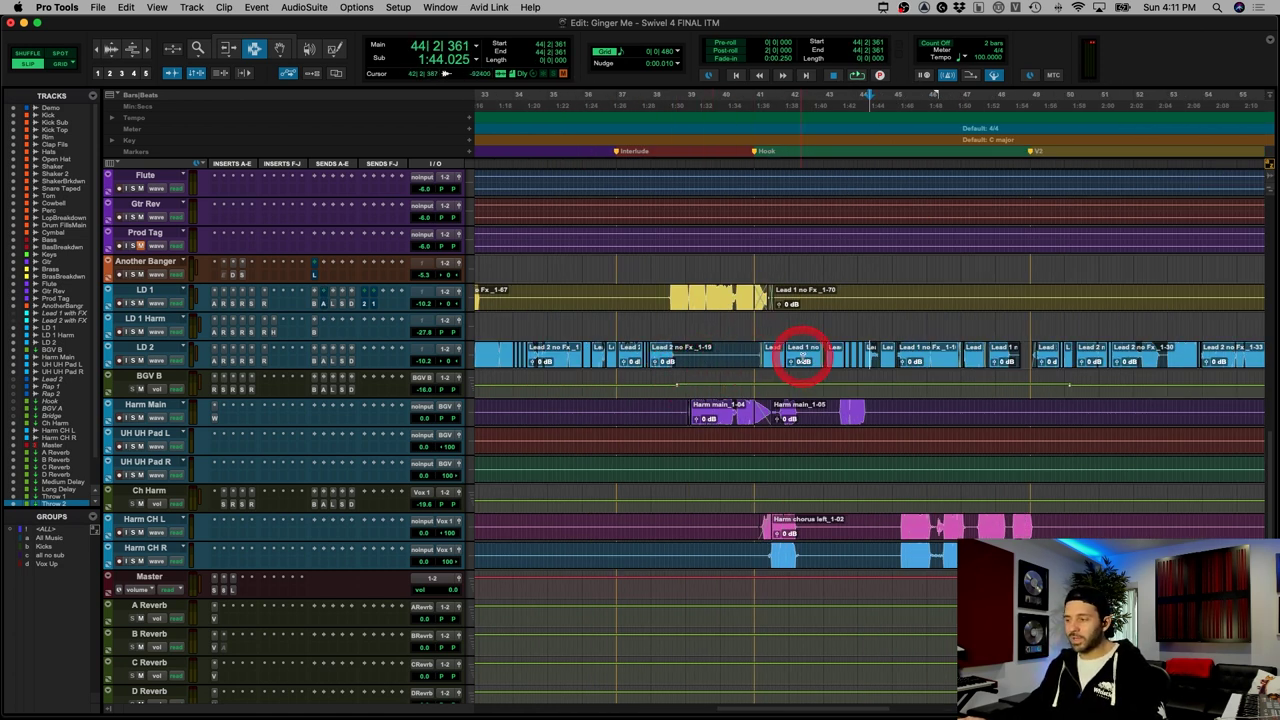
Step: Compare the LD 1 clips from the first Hook through V1 with the LD 2 clips in V2
{"action": "key", "text": "r"}
{"action": "key", "text": "r"}
{"action": "key", "text": "r"}
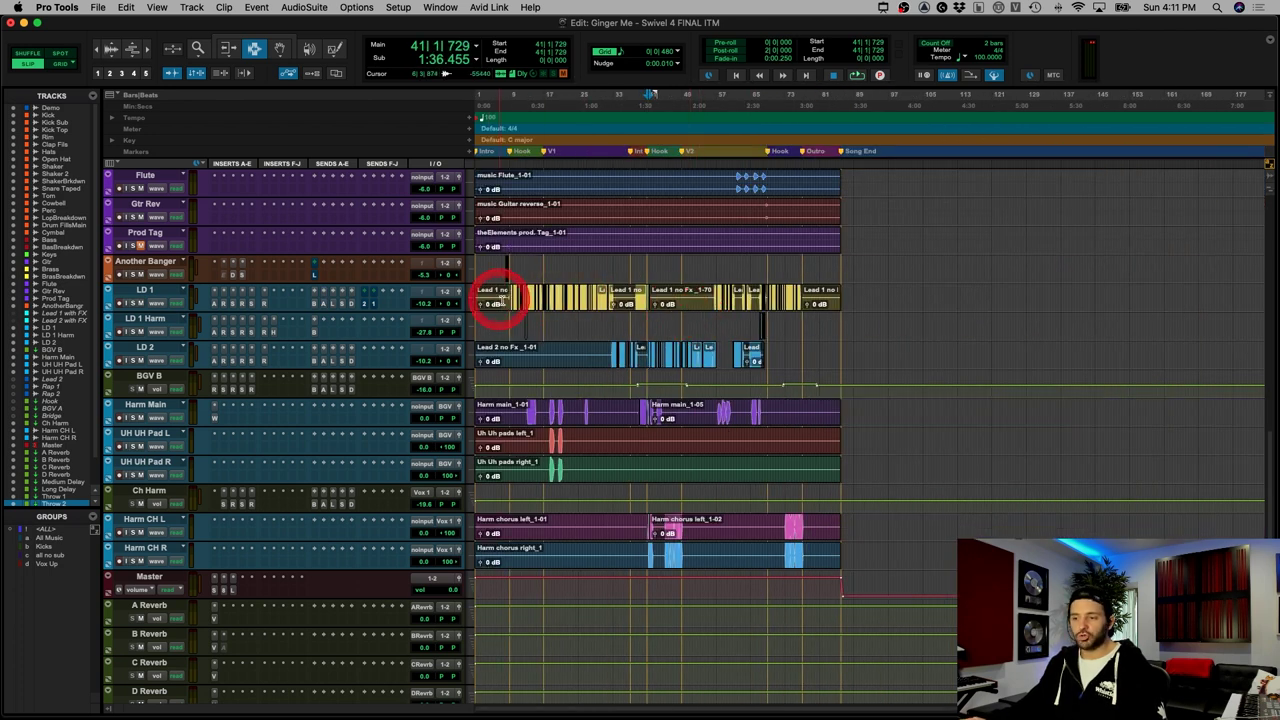
{"action": "left_click_drag", "start_coordinate": [509, 295], "coordinate": [625, 292]}
{"action": "left_click", "coordinate": [722, 345]}
{"action": "key", "text": "t"}
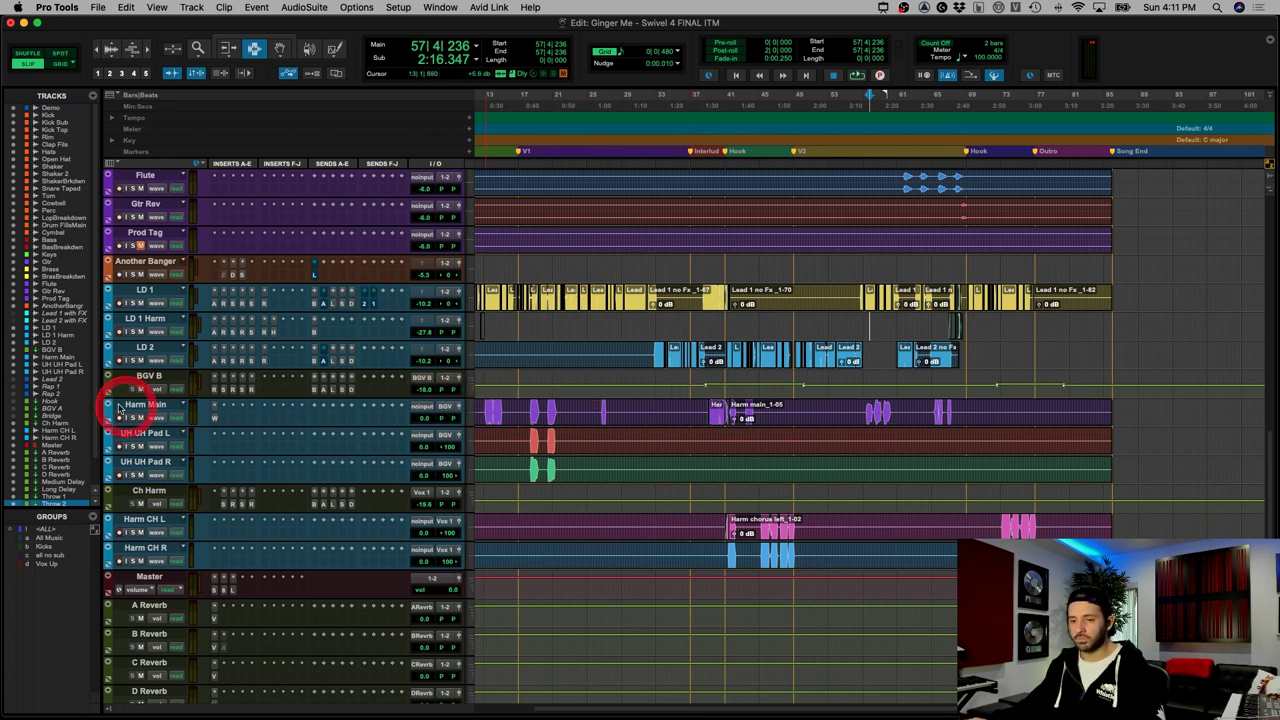
Step: Show the A Reverb mute and B Reverb level automation under LD 2, inspect it across the V2 clips, and hide the lanes
{"action": "left_click", "coordinate": [108, 359]}
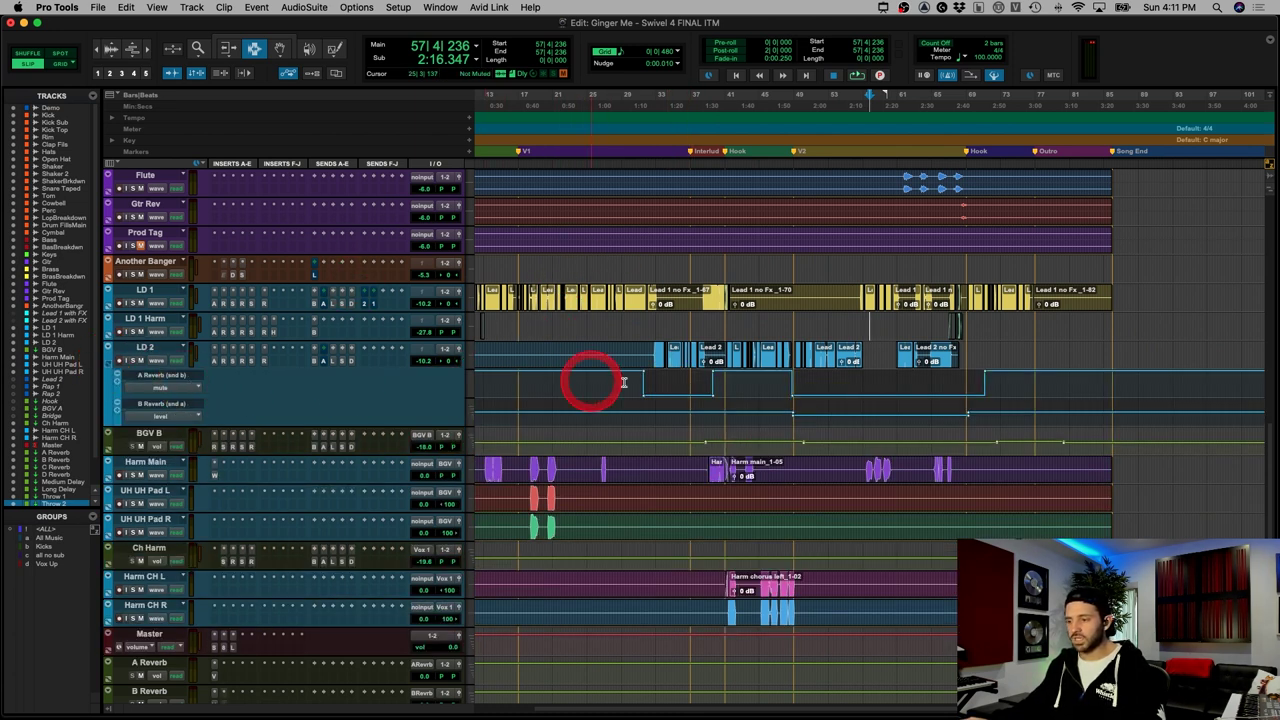
{"action": "key", "text": "r"}
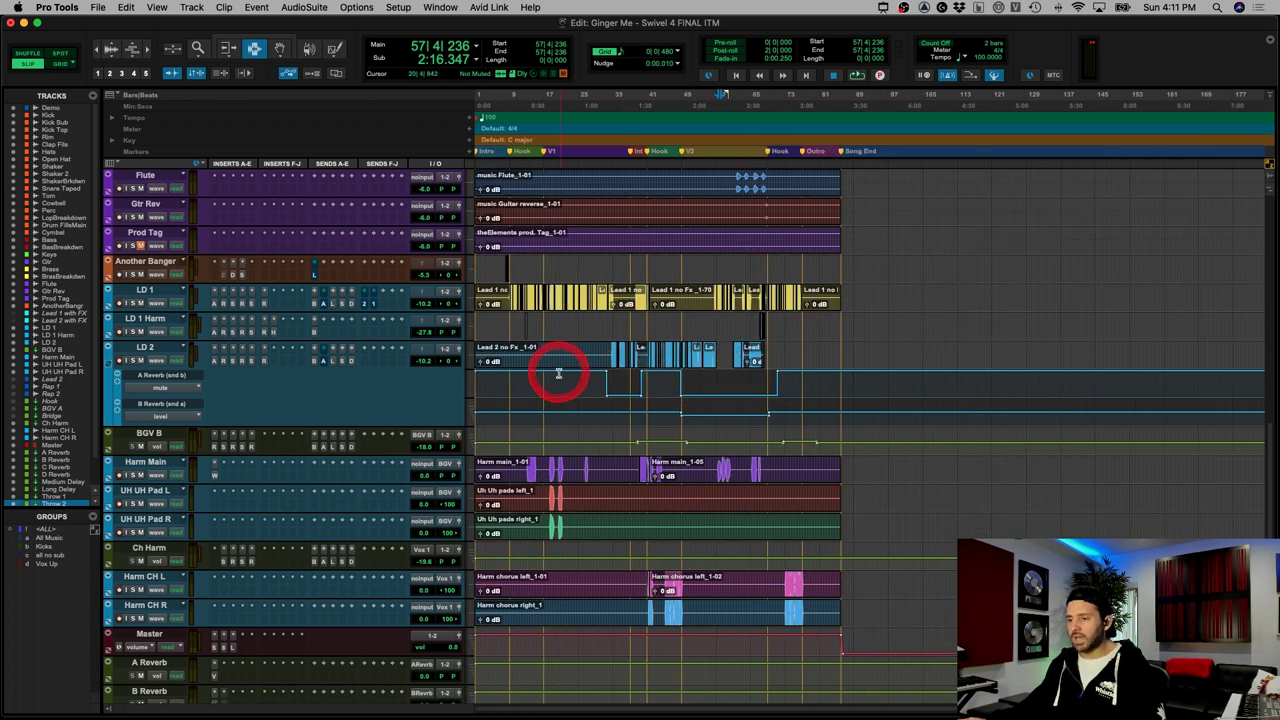
{"action": "left_click_drag", "start_coordinate": [607, 362], "coordinate": [762, 358]}
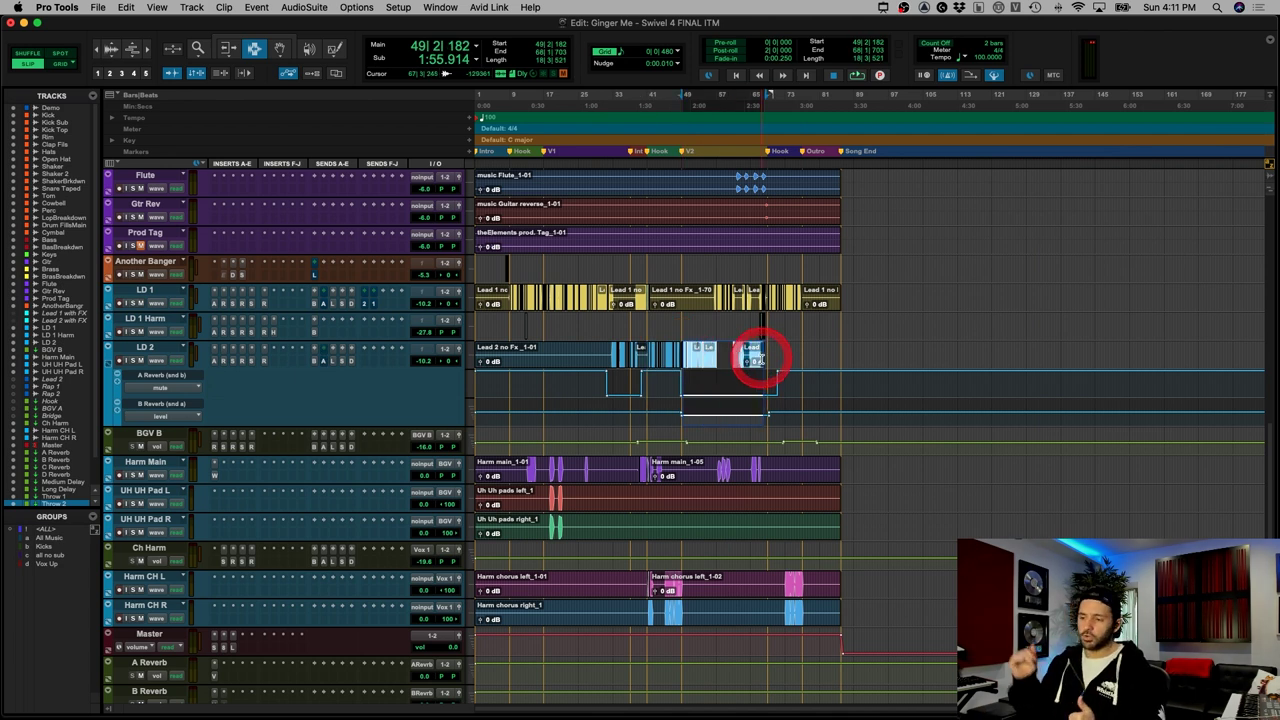
{"action": "left_click", "coordinate": [623, 367]}
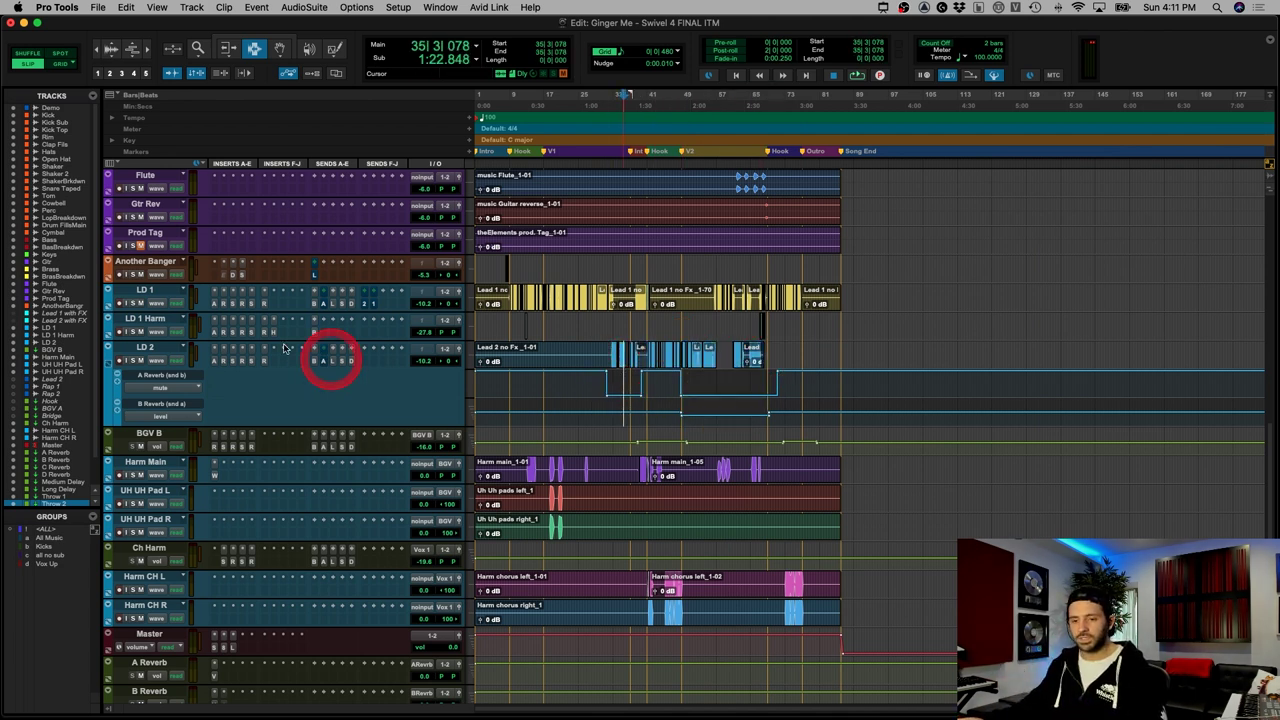
{"action": "left_click", "coordinate": [110, 363]}
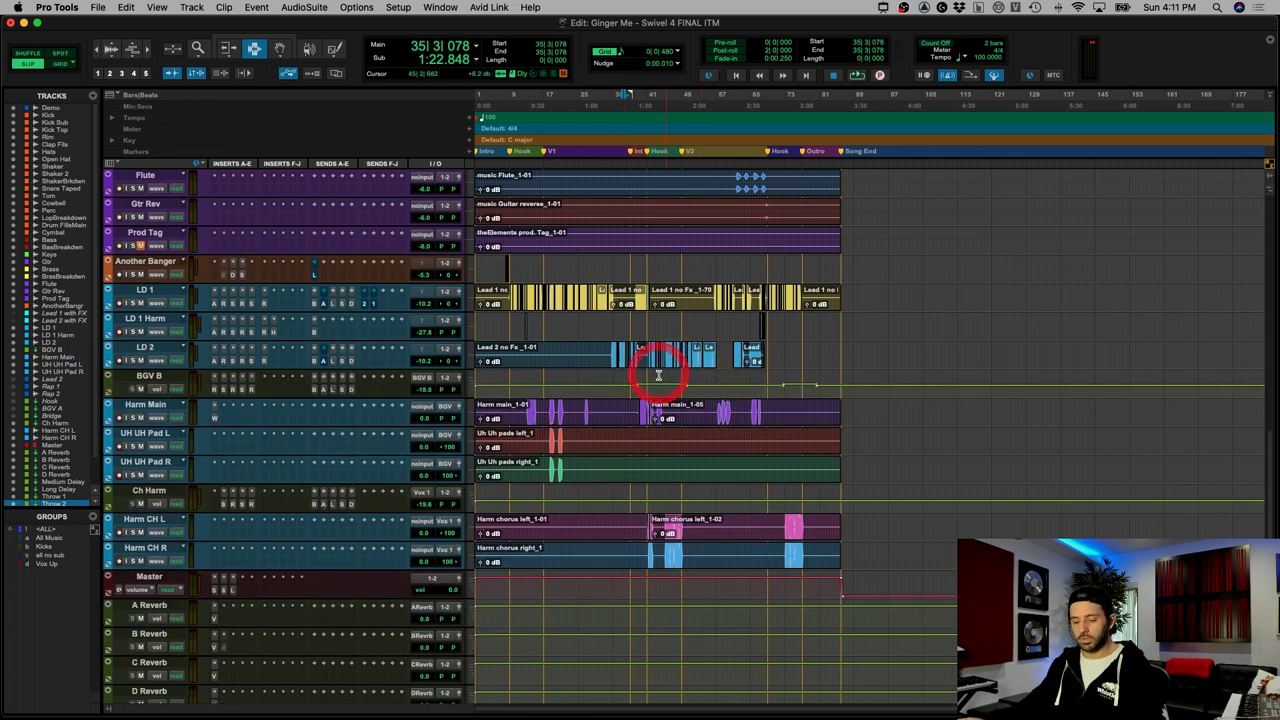
Step: Locate the Harm Main clips in the first Hook and the stacked Harm Main and UH UH Pad clips in V1
{"action": "key", "text": "t"}
{"action": "key", "text": "t"}
{"action": "key", "text": "r"}
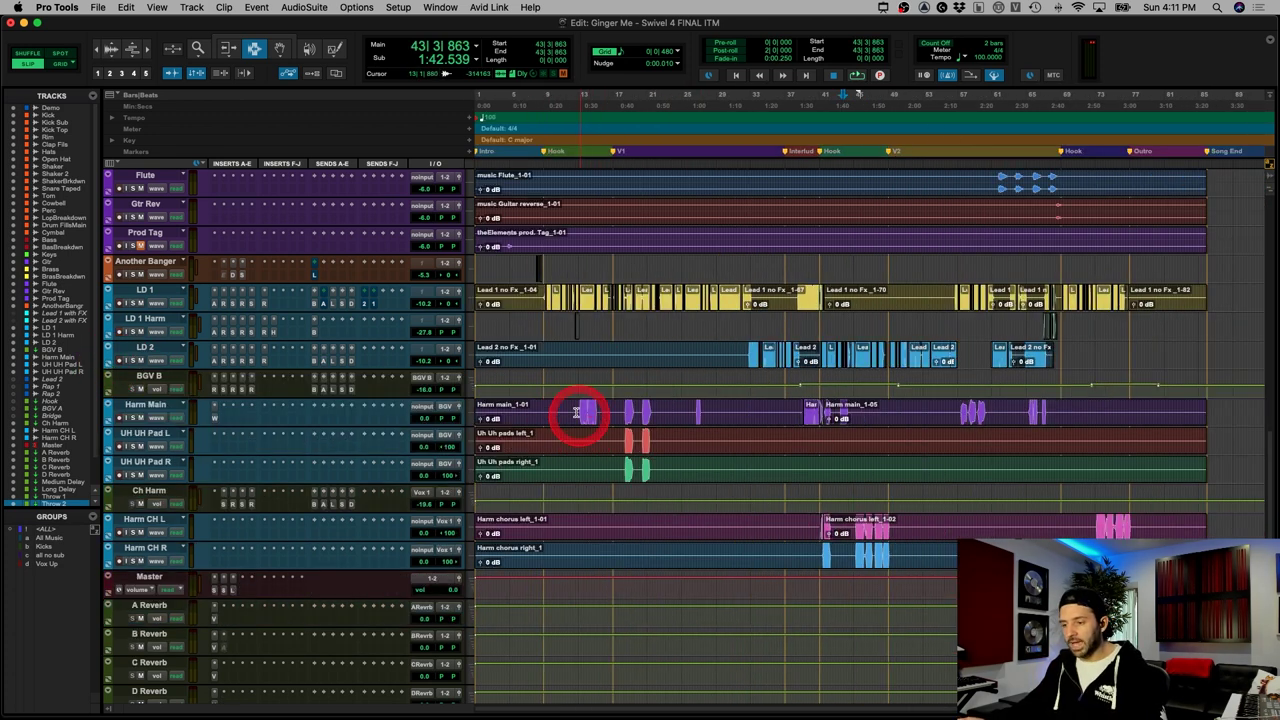
{"action": "left_click_drag", "start_coordinate": [583, 410], "coordinate": [621, 407]}
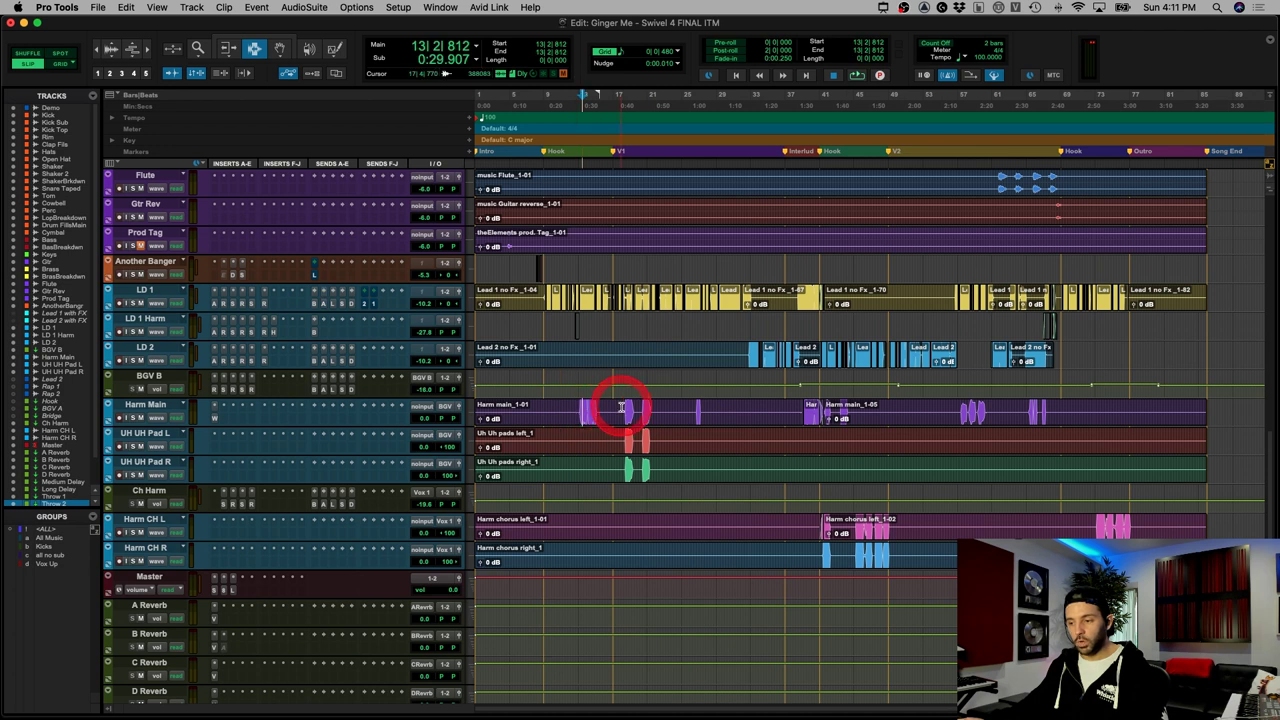
{"action": "left_click", "coordinate": [627, 408]}
{"action": "key", "text": "t"}
{"action": "key", "text": "t"}
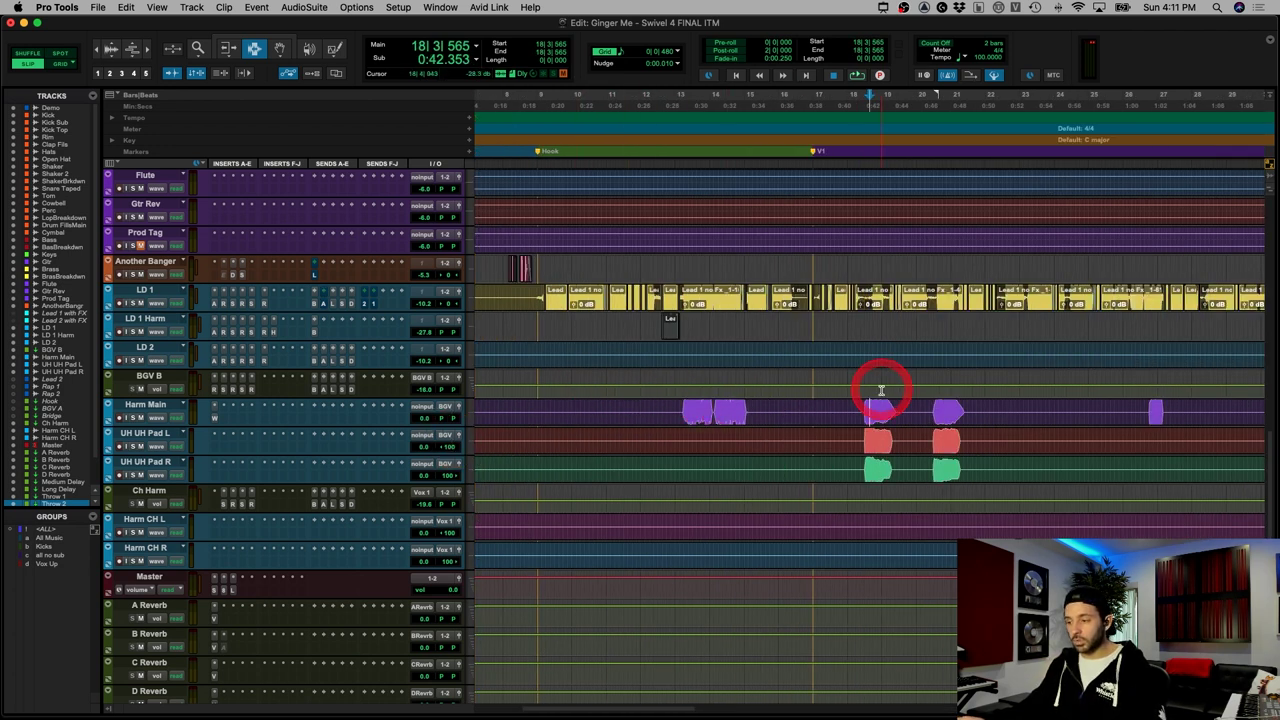
{"action": "left_click_drag", "start_coordinate": [853, 407], "coordinate": [925, 462]}
{"action": "left_click", "coordinate": [907, 450]}
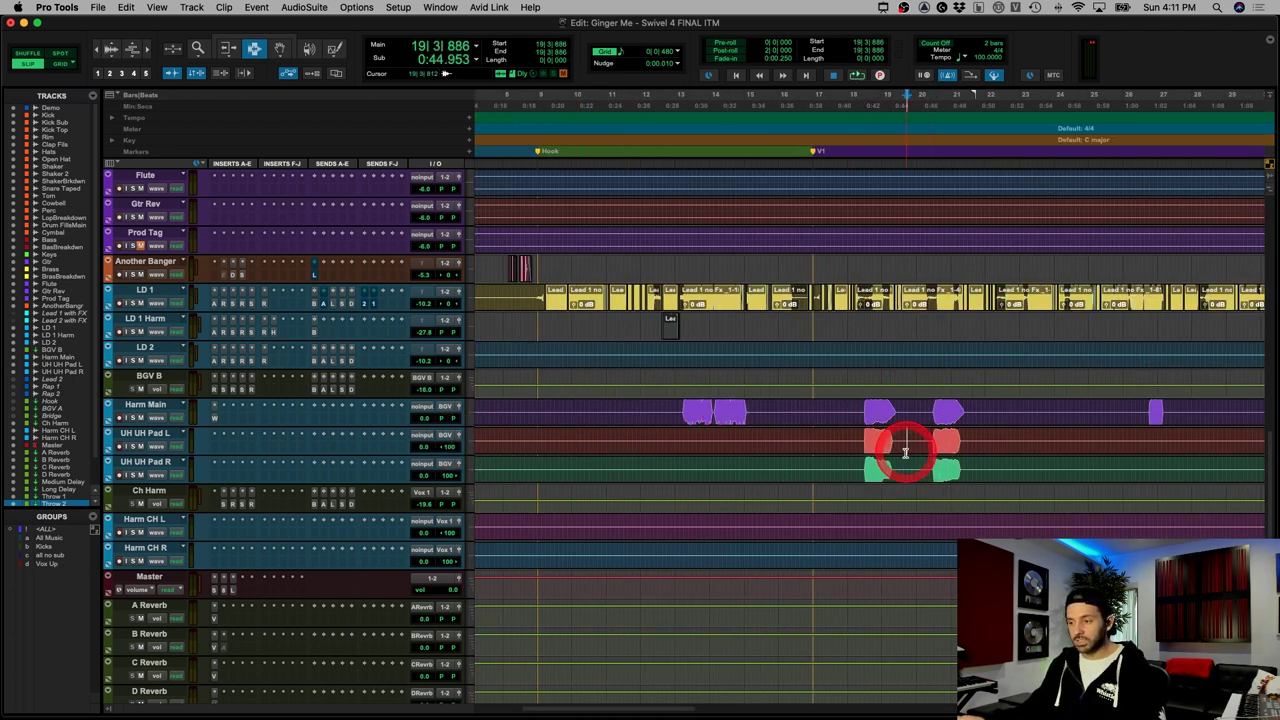
Step: Select the two Harm Main clips in the first Hook and check the track's Wider insert, closing its window
{"action": "left_click_drag", "start_coordinate": [681, 410], "coordinate": [759, 410]}
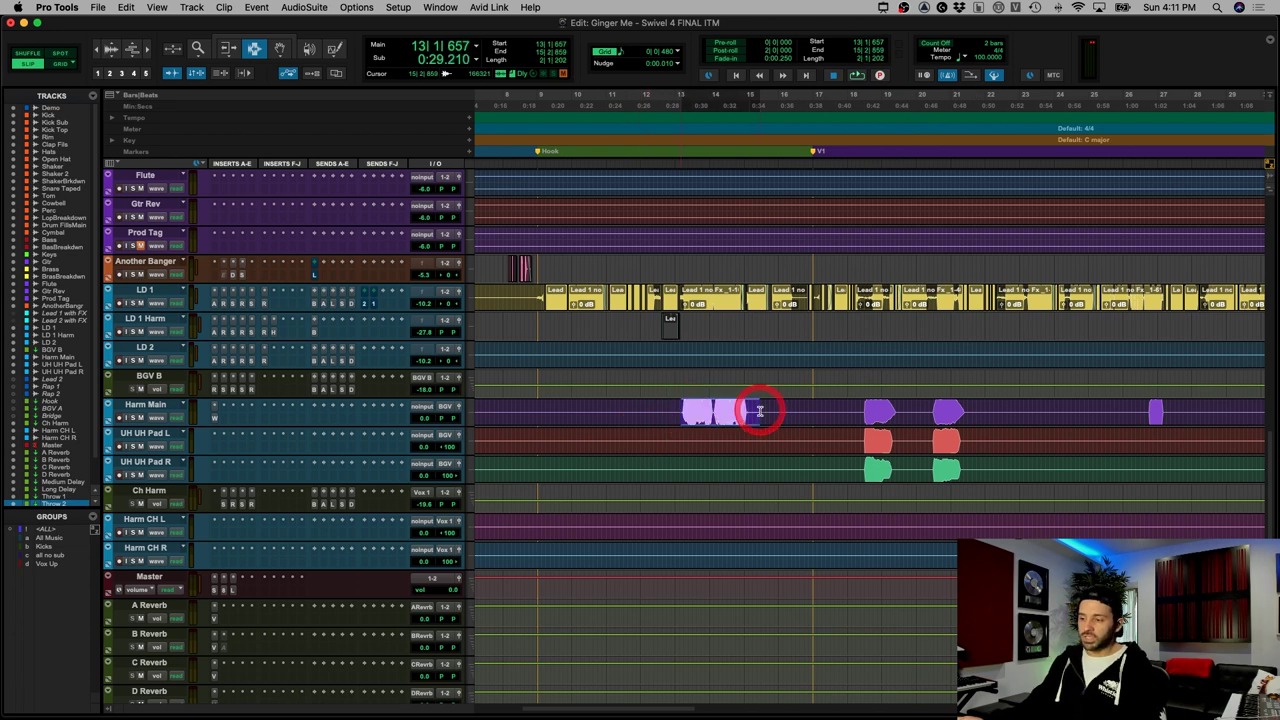
{"action": "left_click", "coordinate": [214, 418]}
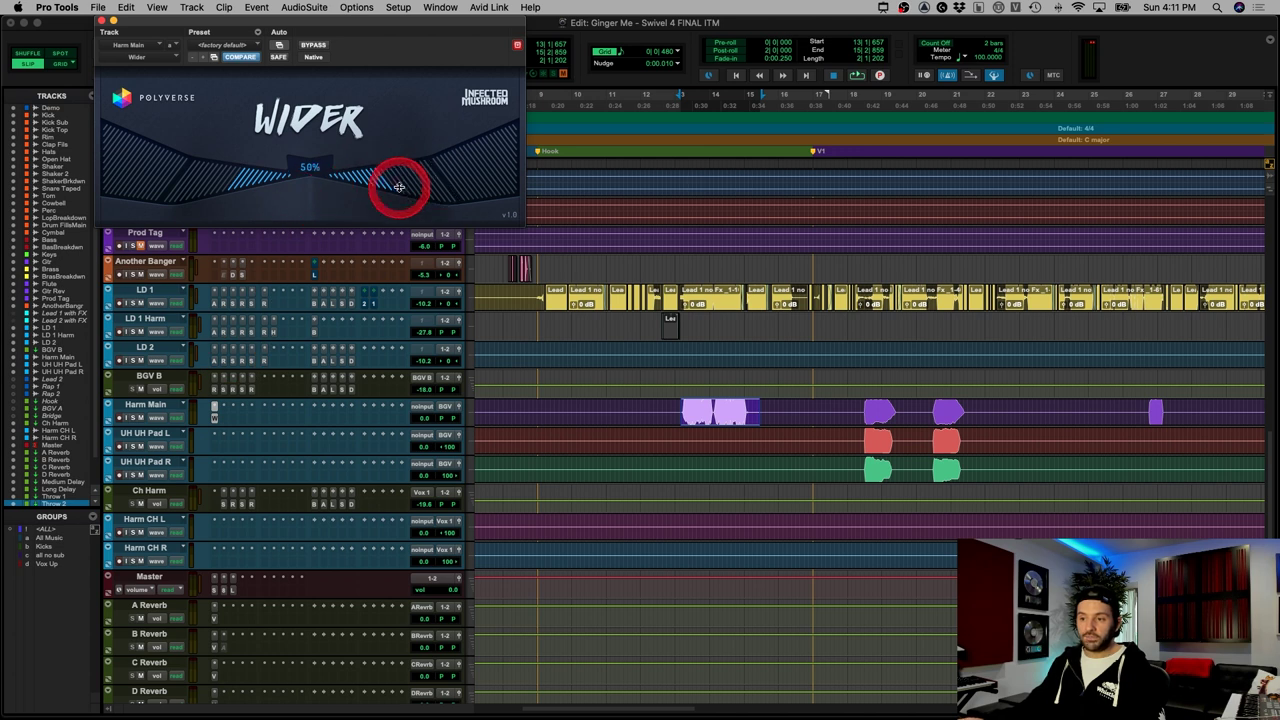
{"action": "left_click", "coordinate": [214, 418]}
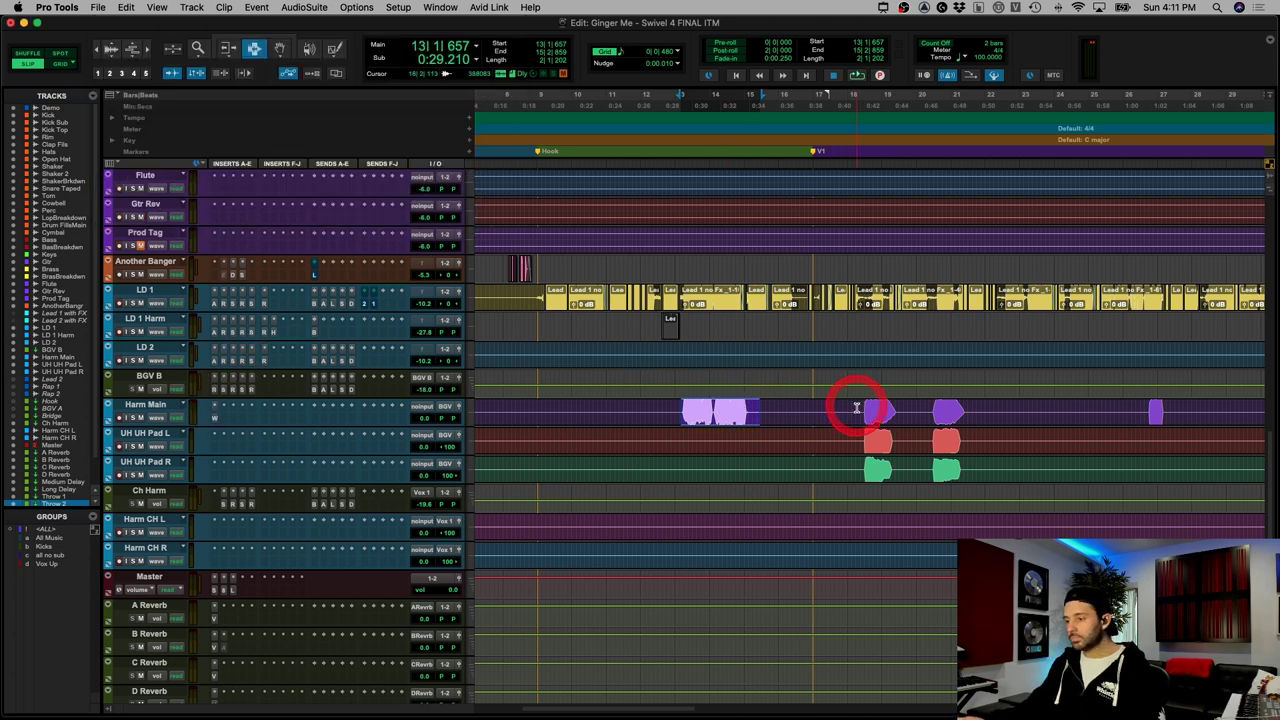
Step: Review Wider on Harm Main again, set the playback position just before its first V1 clip, and close the plug-in
{"action": "left_click", "coordinate": [884, 410]}
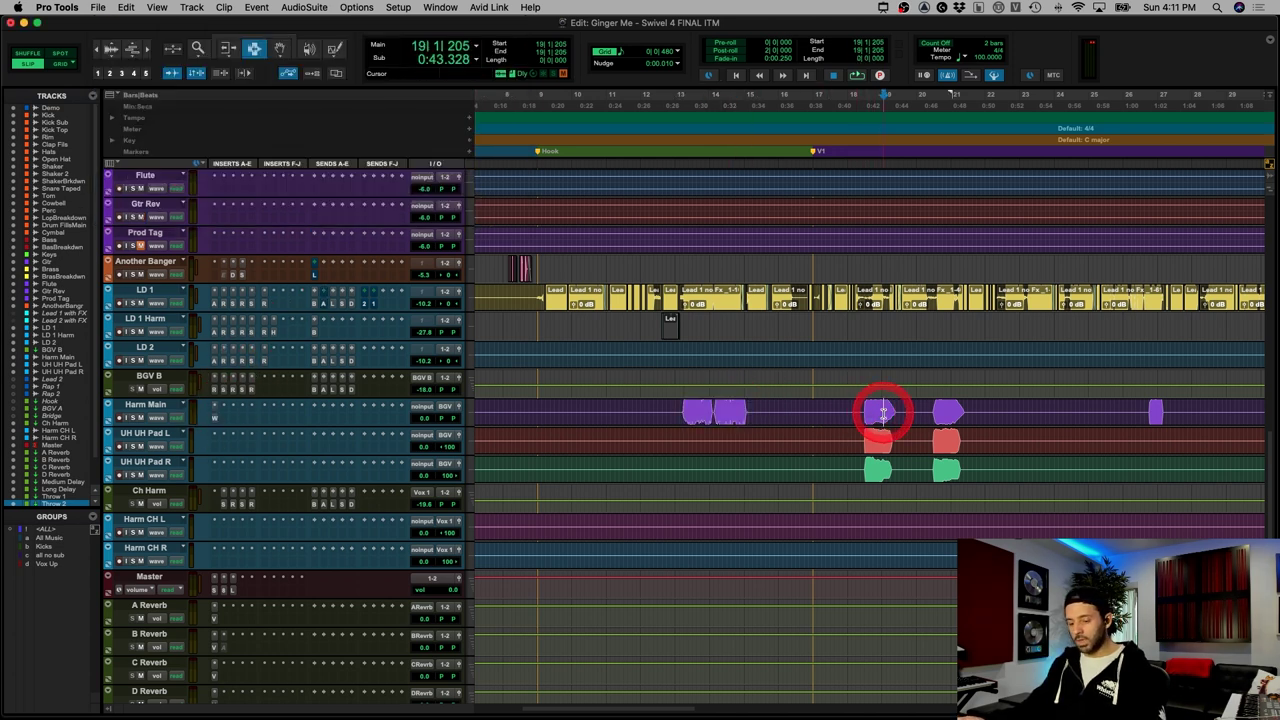
{"action": "left_click", "coordinate": [214, 418]}
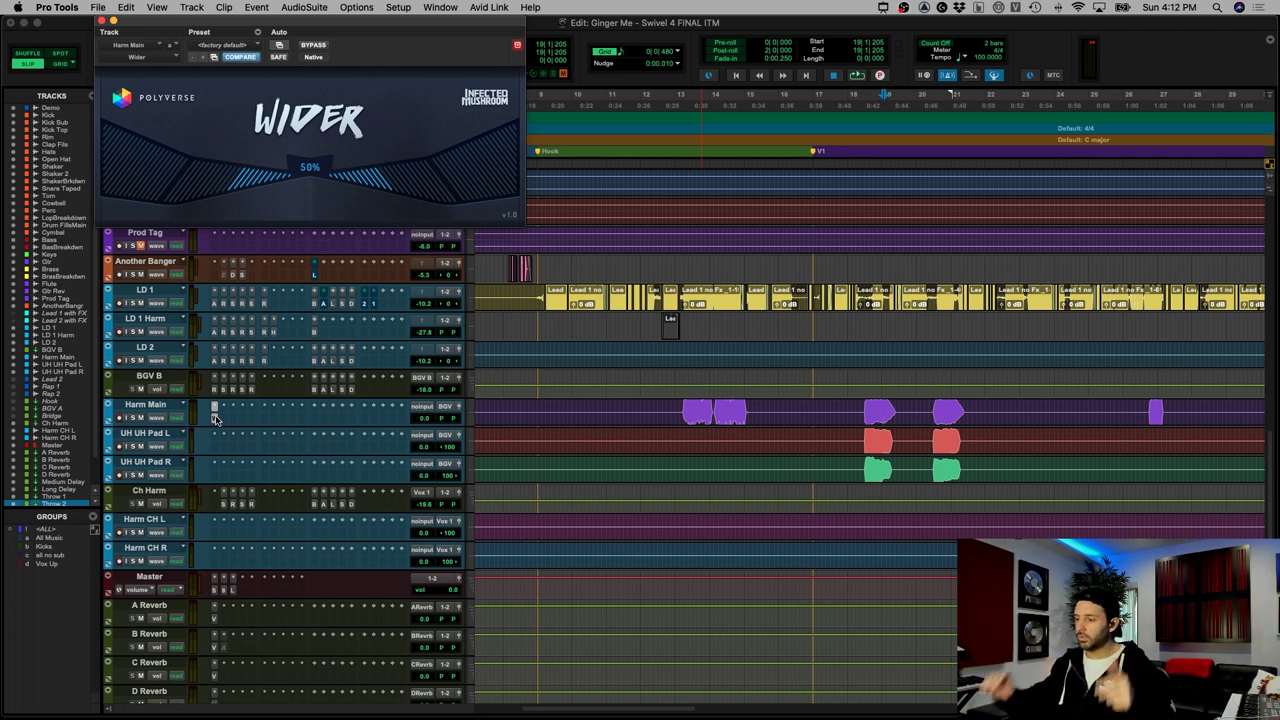
{"action": "left_click", "coordinate": [871, 410]}
{"action": "key", "text": "t"}
{"action": "key", "text": "t"}
{"action": "left_click", "coordinate": [821, 420]}
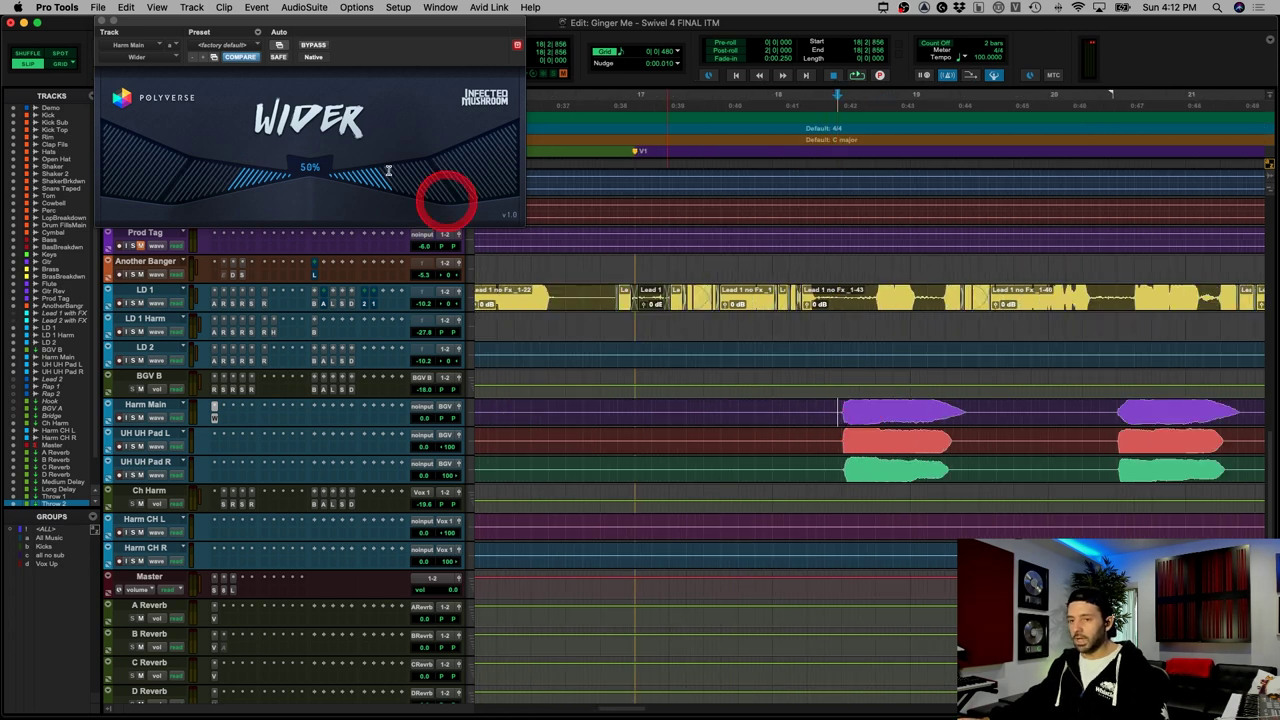
{"action": "left_click", "coordinate": [101, 20]}
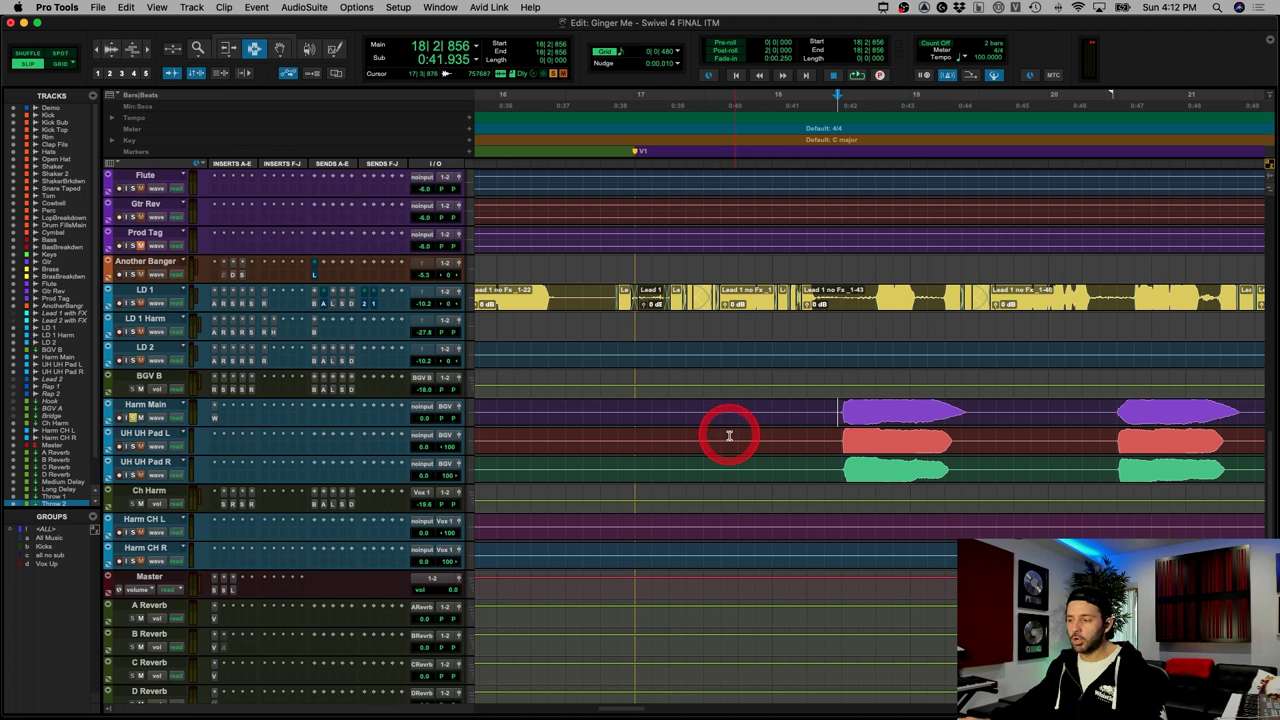
Step: Audition the soloed Harm Main phrase at the start of V1, comparing it with Wider bypassed and active
{"action": "key", "text": "space"}
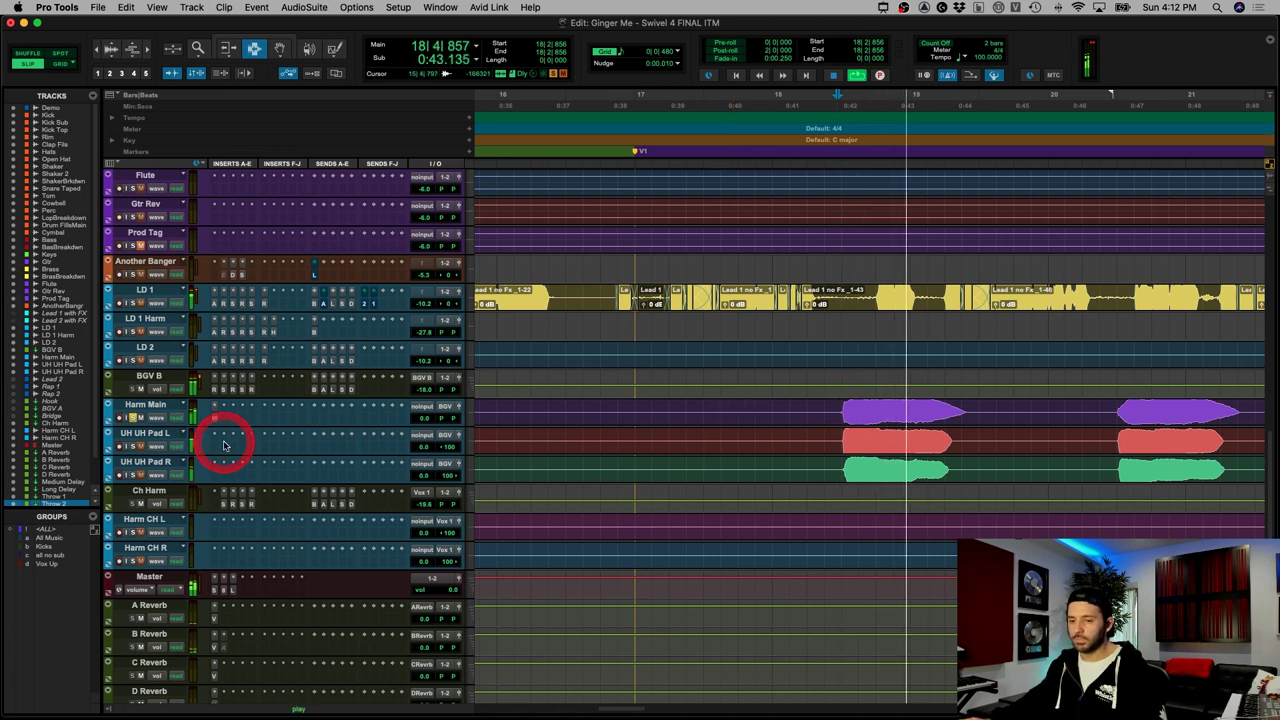
{"action": "key", "text": "space"}
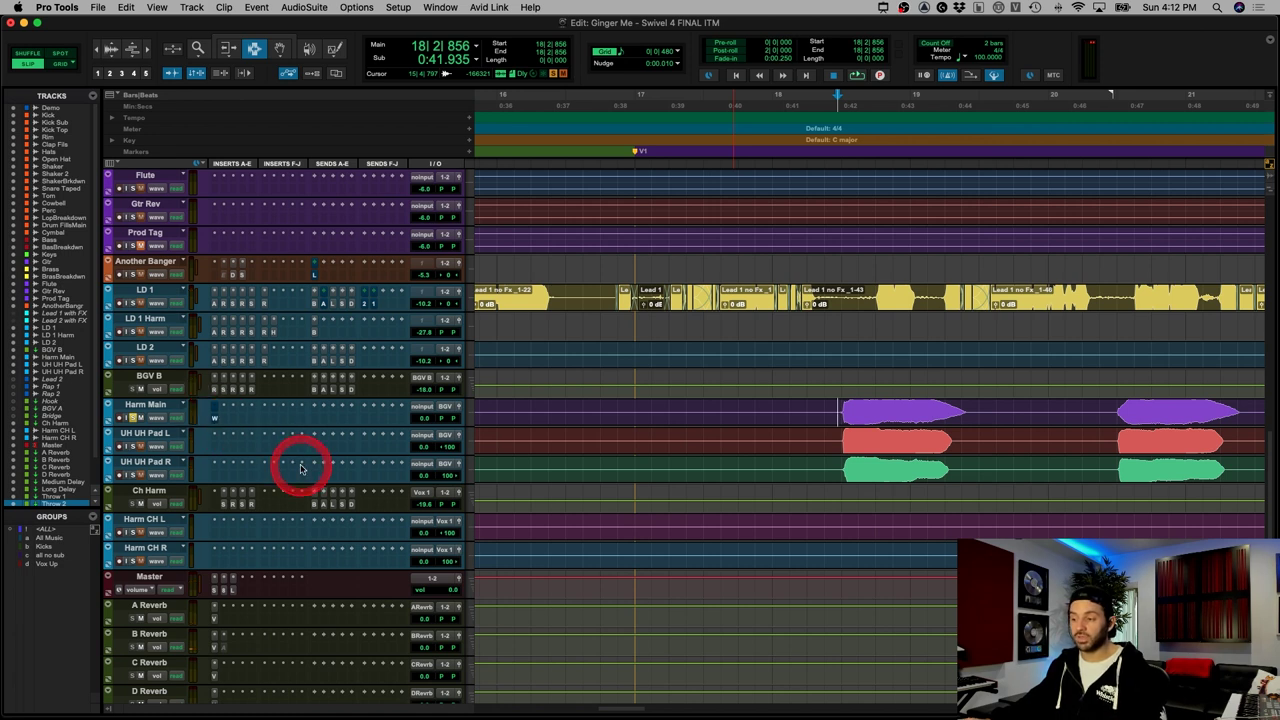
{"action": "key", "text": "space"}
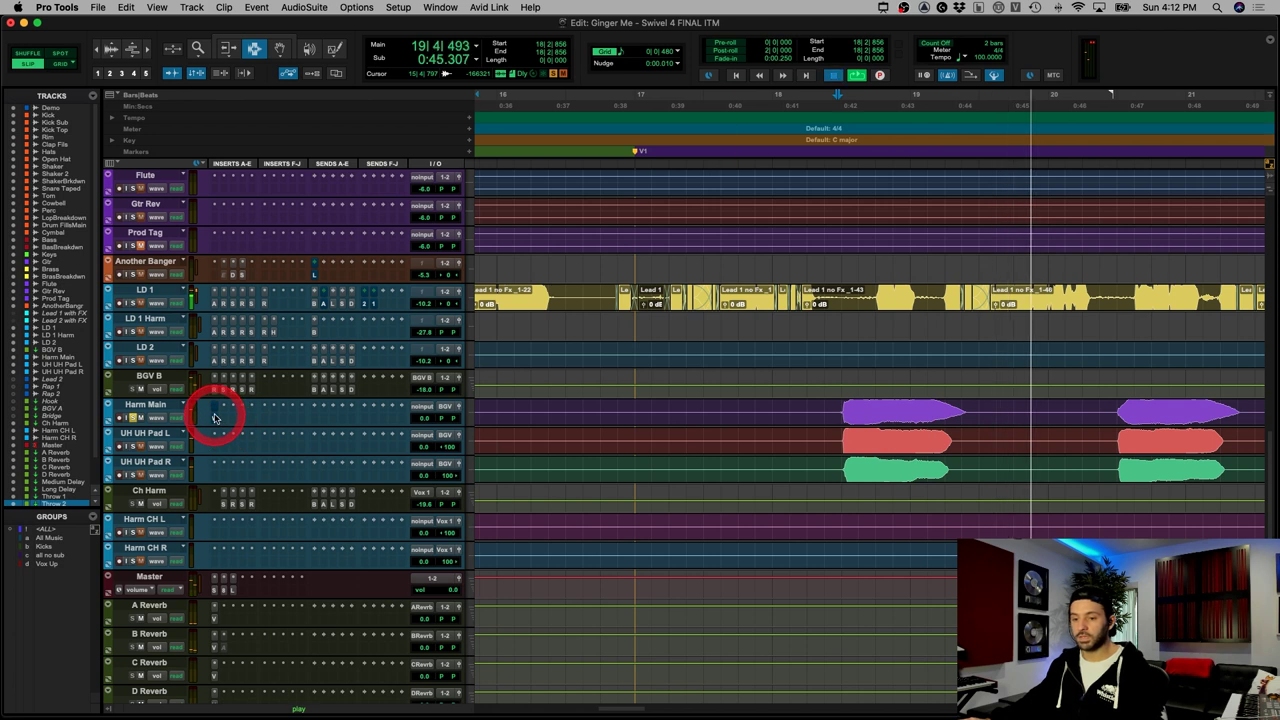
{"action": "key", "text": "space"}
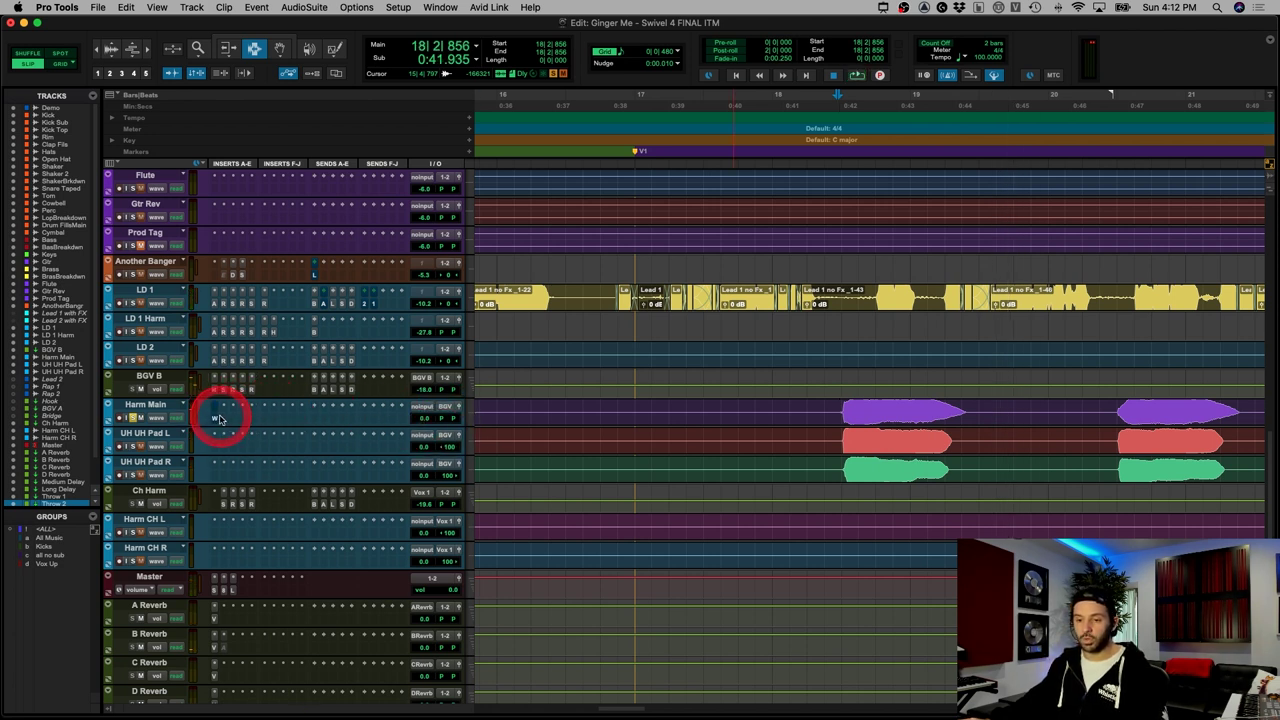
{"action": "key", "text": "space"}
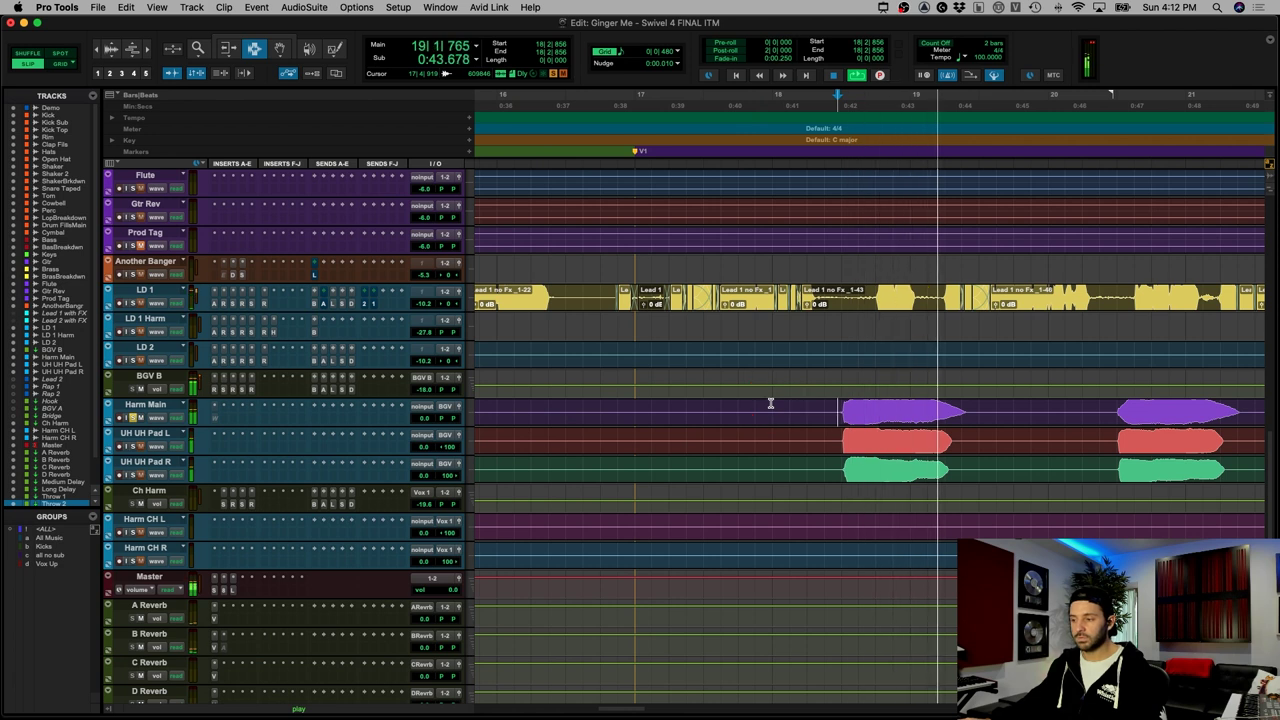
{"action": "key", "text": "space"}
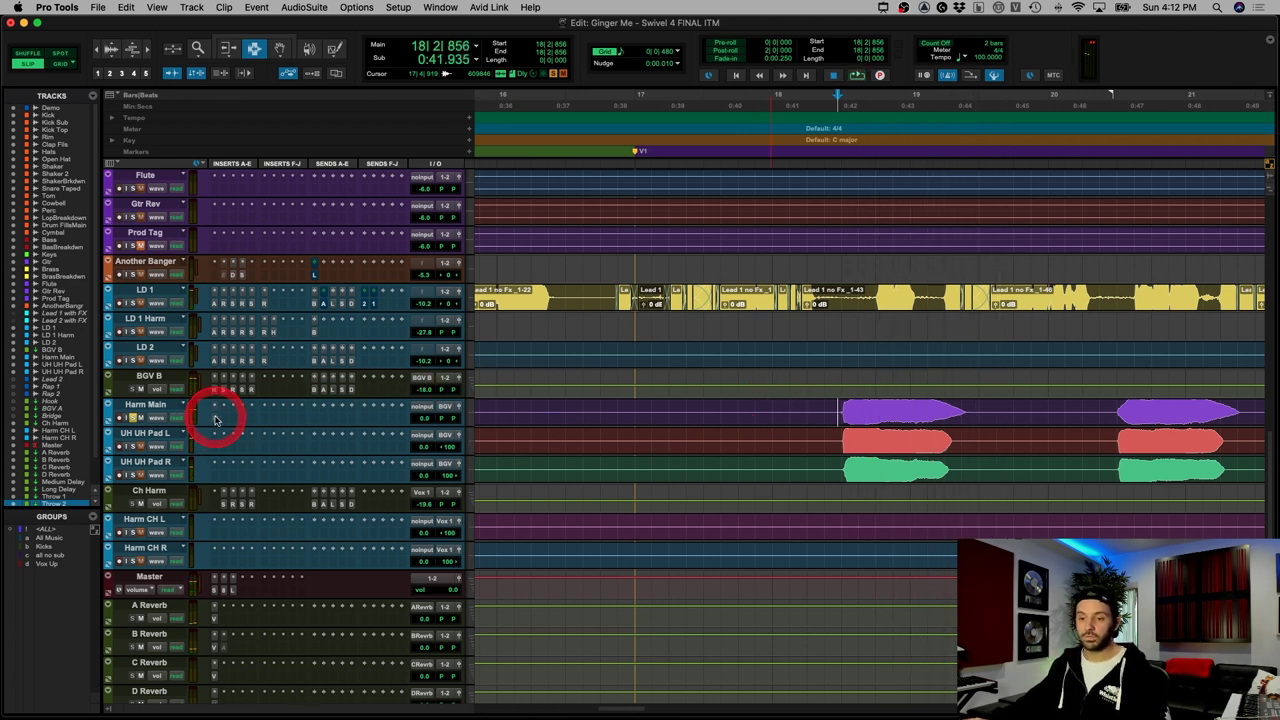
{"action": "key", "text": "space"}
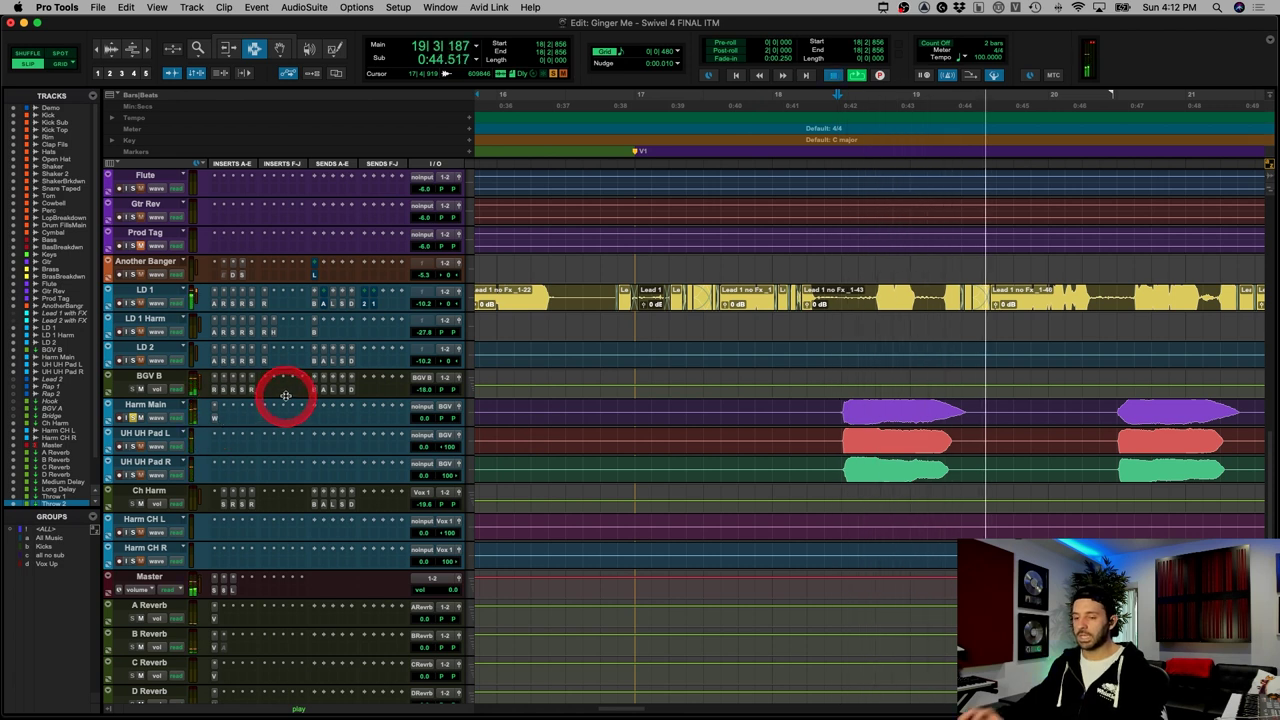
{"action": "key", "text": "space"}
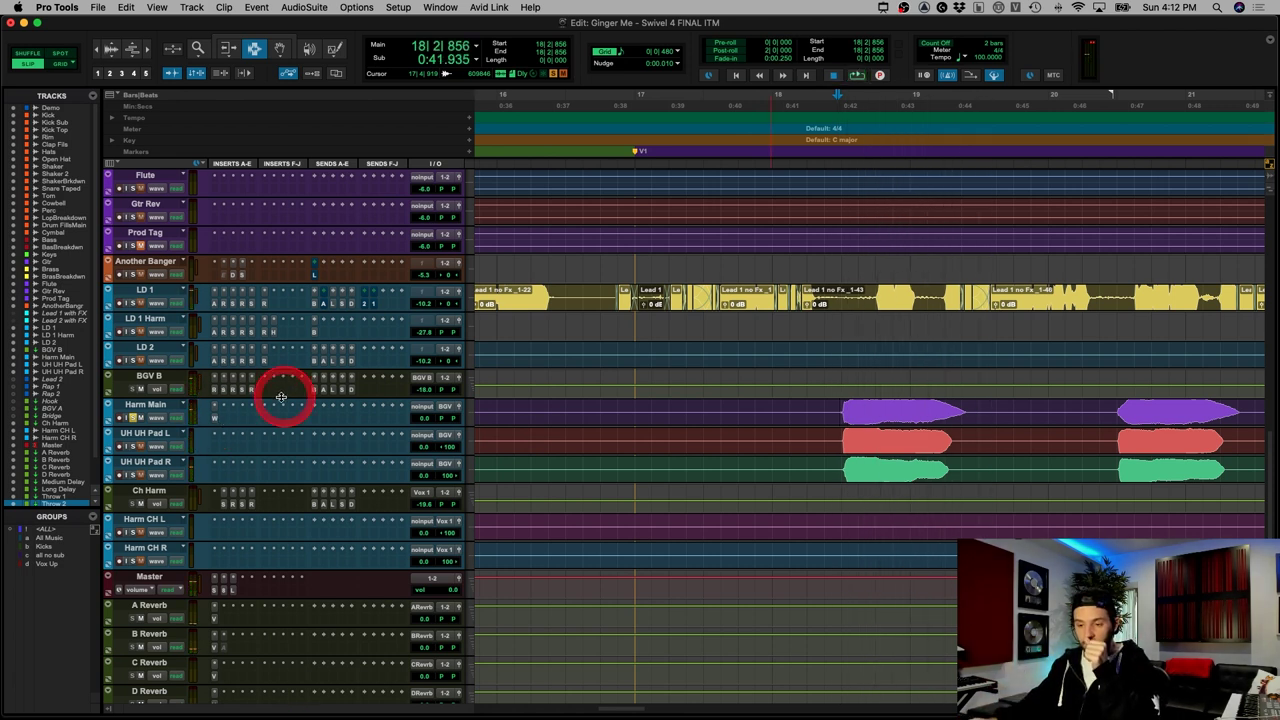
Step: Select the first UH UH Pad L and R clips in V1 and audition the two pads soloed without Harm Main
{"action": "left_click_drag", "start_coordinate": [822, 446], "coordinate": [955, 447]}
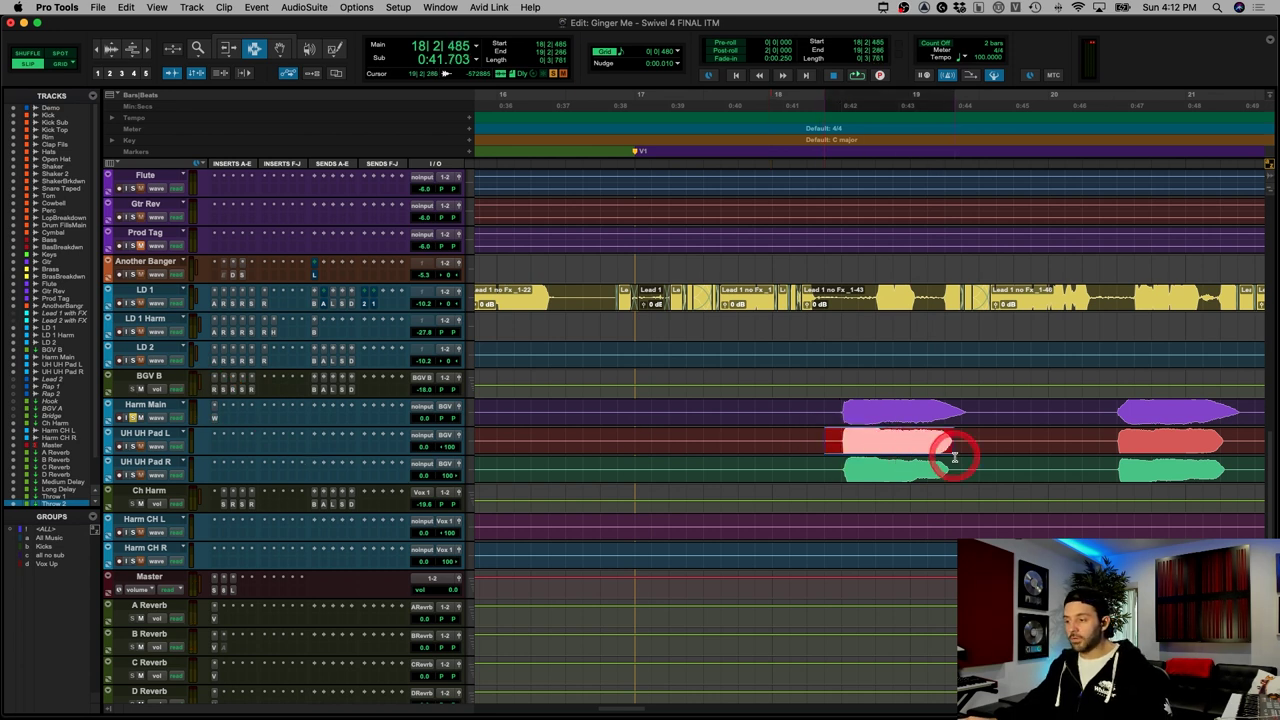
{"action": "left_click", "coordinate": [134, 475]}
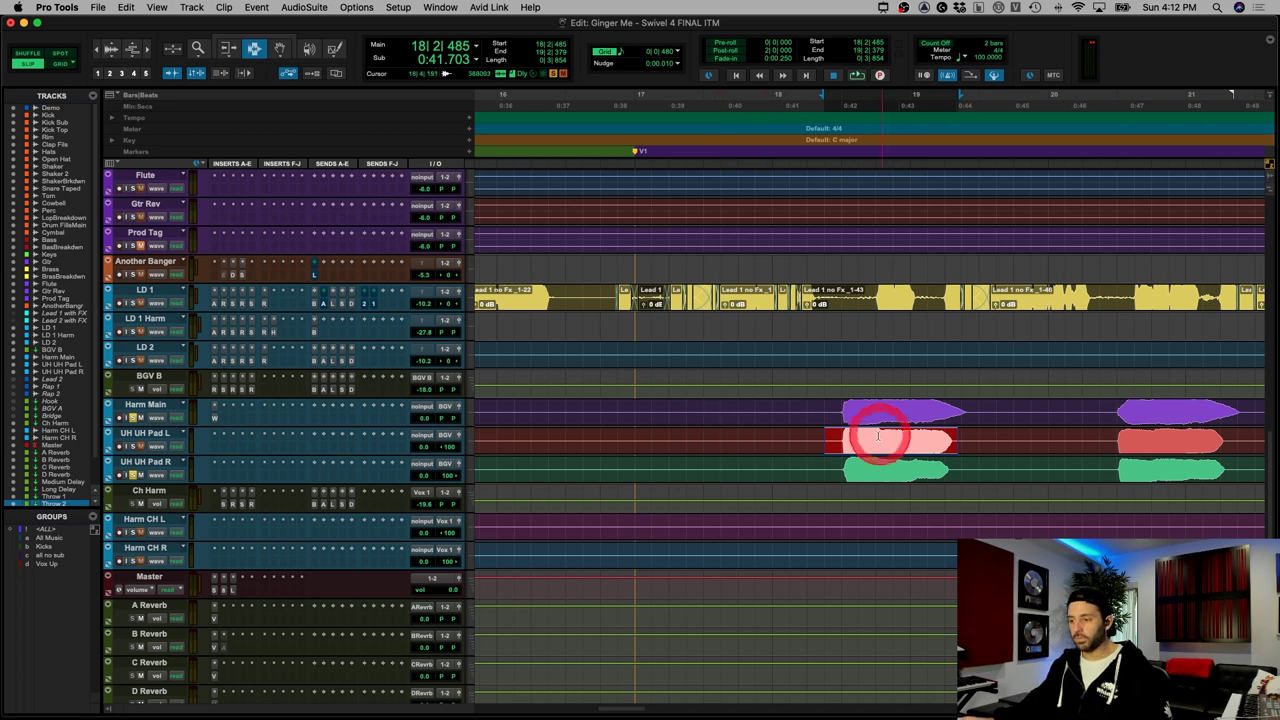
{"action": "left_click_drag", "start_coordinate": [836, 437], "coordinate": [975, 467]}
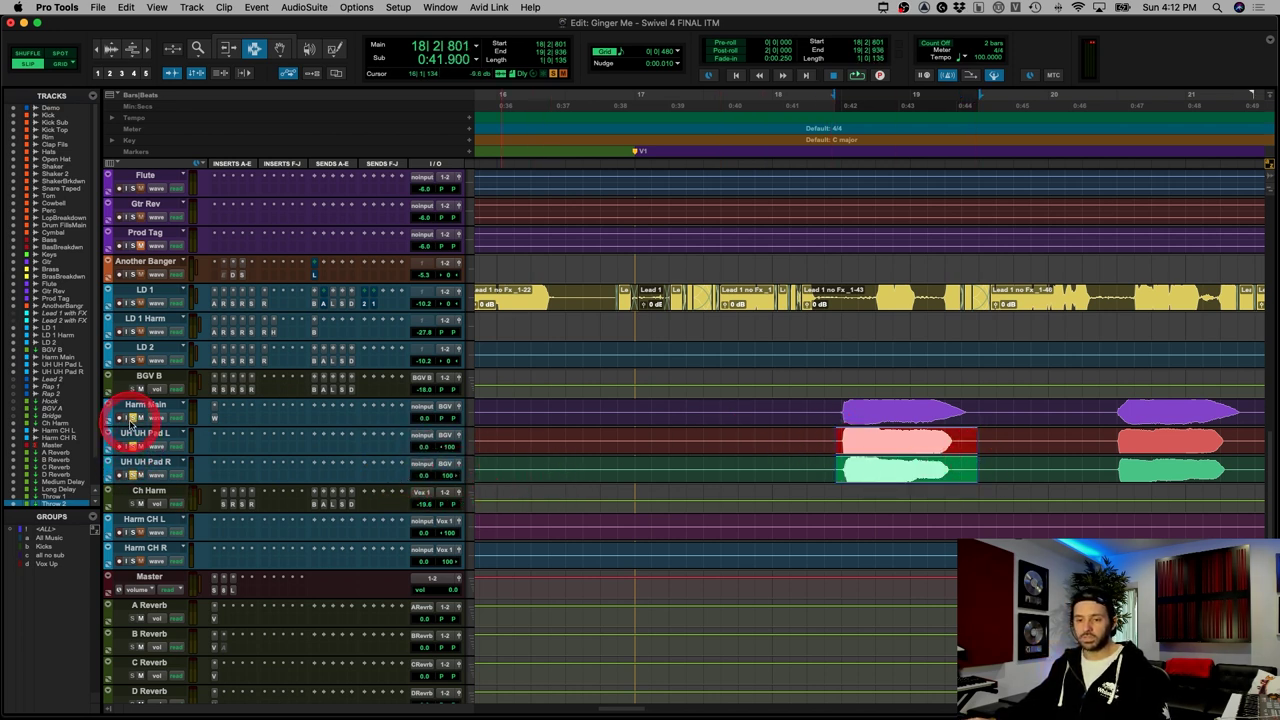
{"action": "key", "text": "space"}
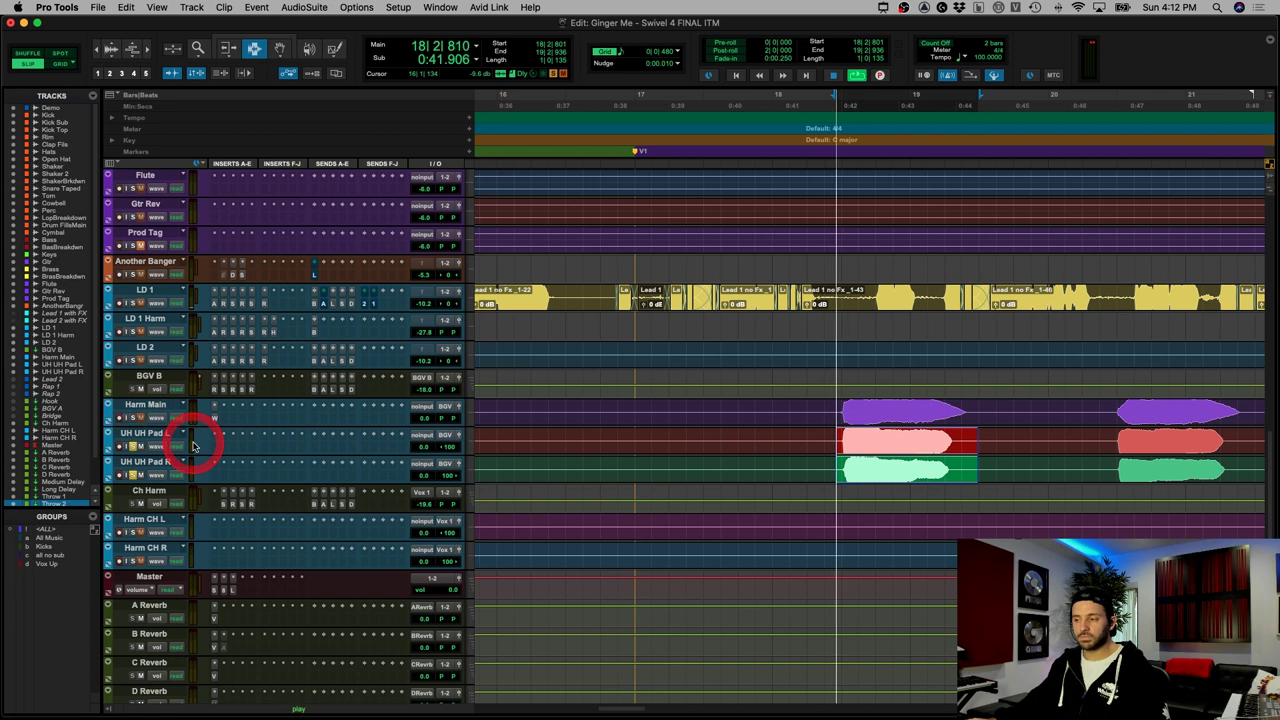
{"action": "key", "text": "space"}
Step: Solo Harm Main together with both UH UH Pads, audition the stacked harmony, and clear the solos
{"action": "left_click", "coordinate": [134, 419]}
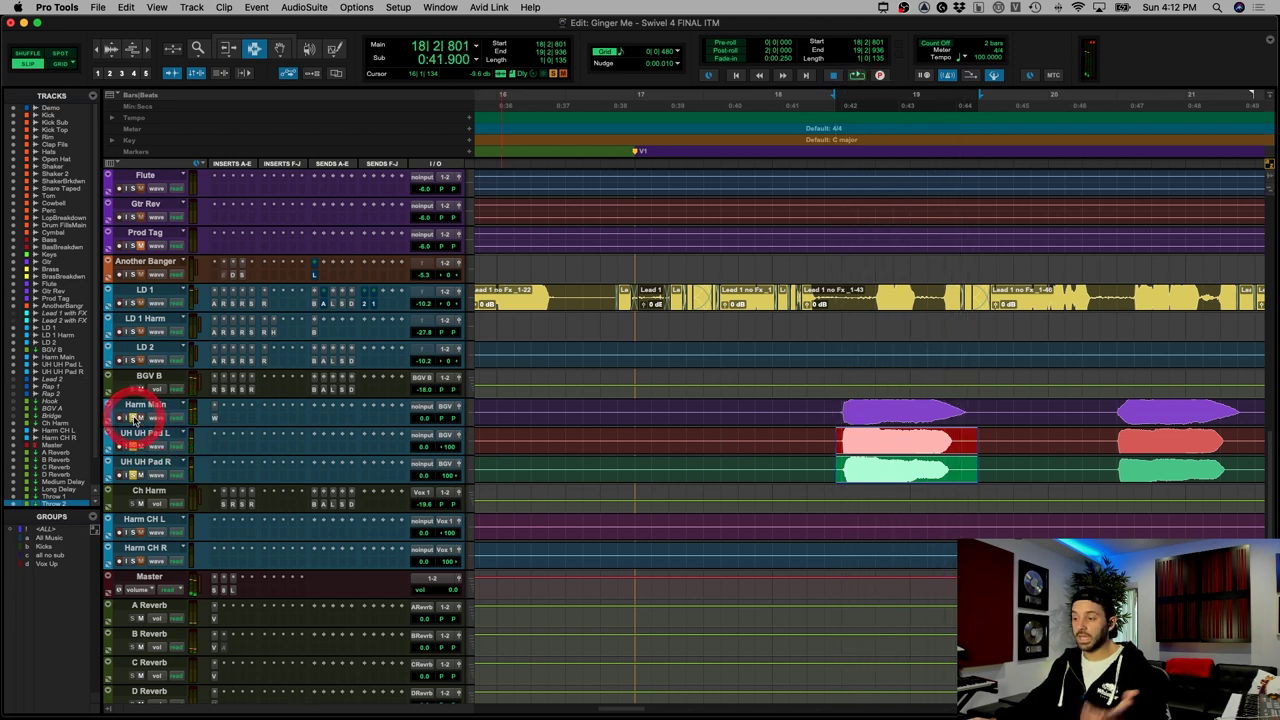
{"action": "key", "text": "space"}
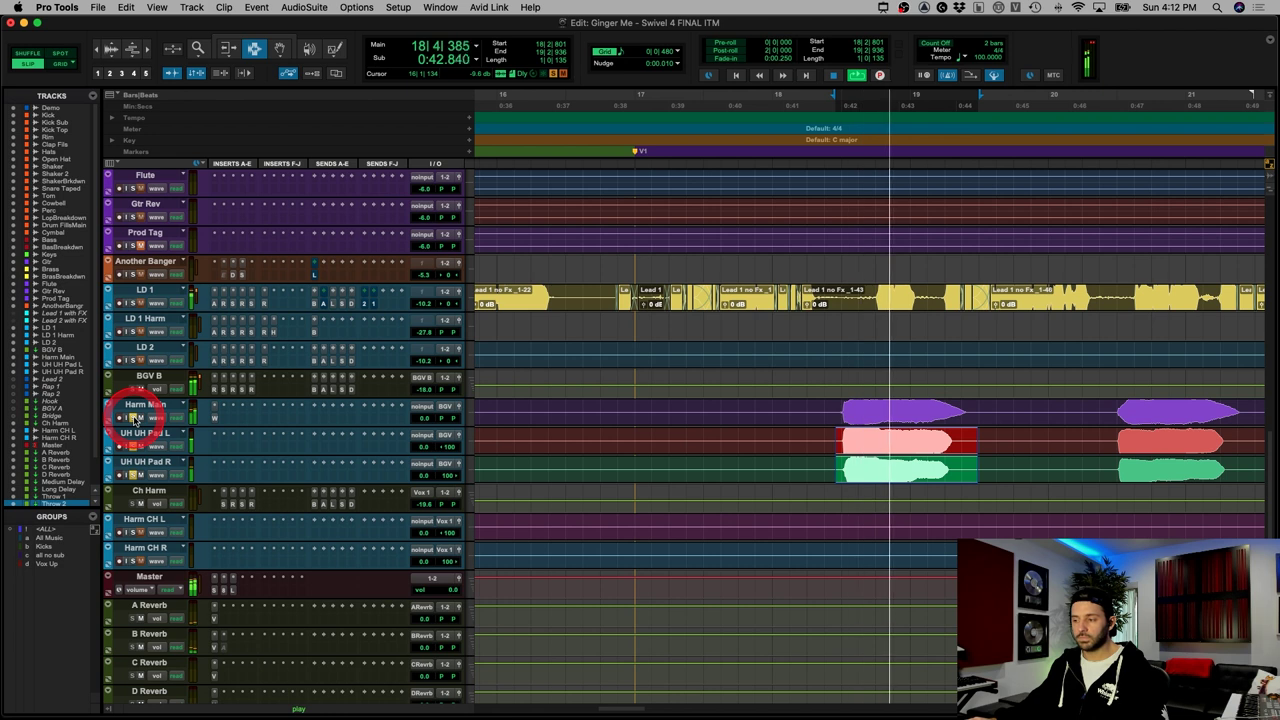
{"action": "key", "text": "space"}
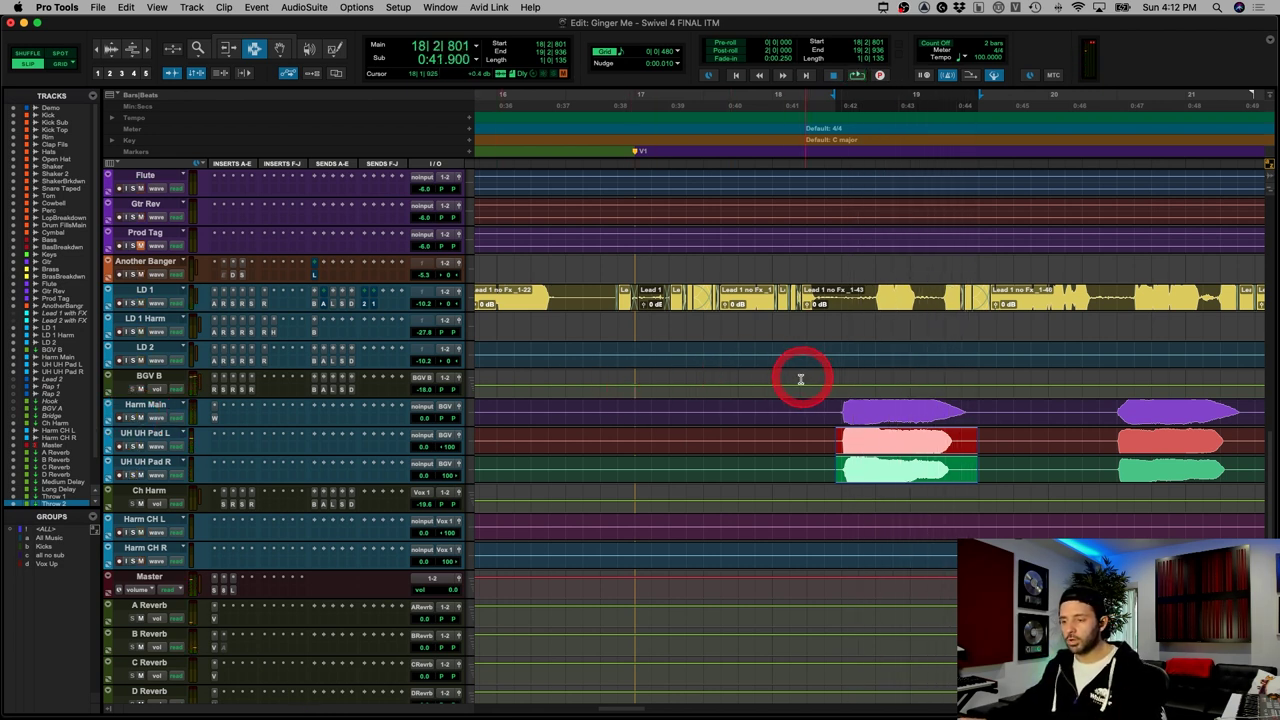
Step: Review the first RDeesser and the SSLChannel inserts on BGV B, pointing out the channel strip's filters
{"action": "left_click", "coordinate": [229, 394]}
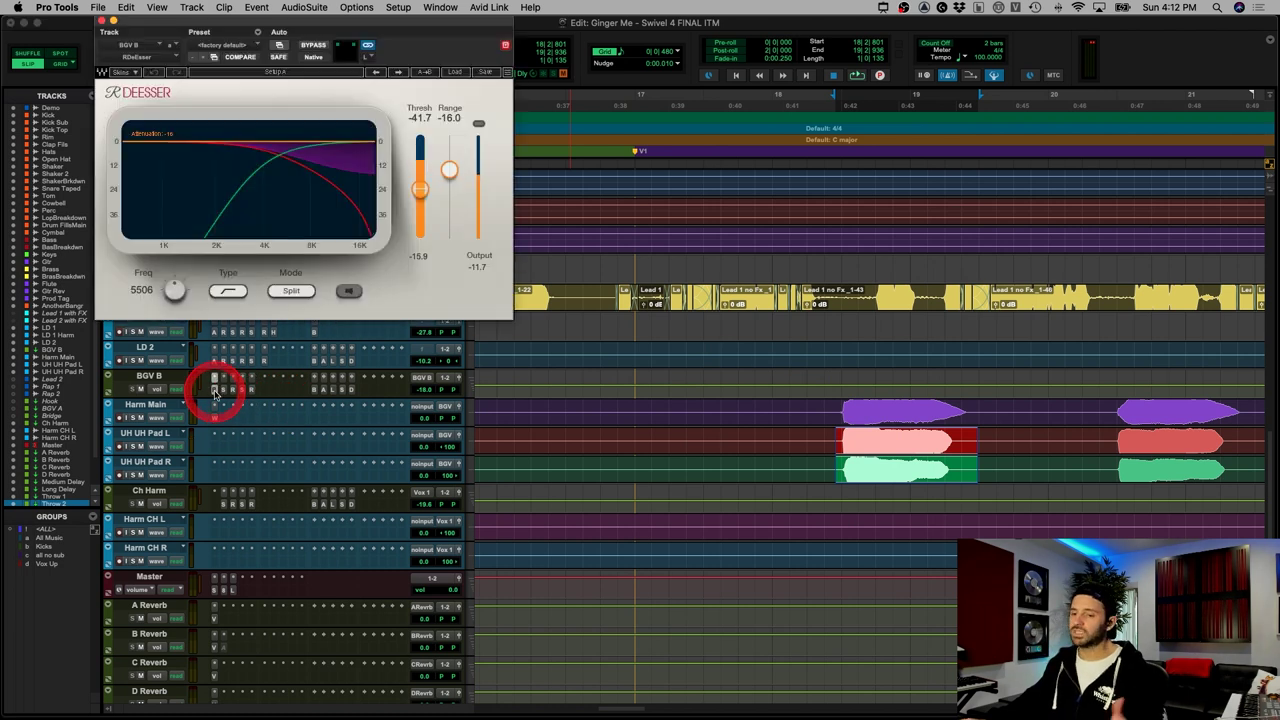
{"action": "left_click", "coordinate": [224, 390]}
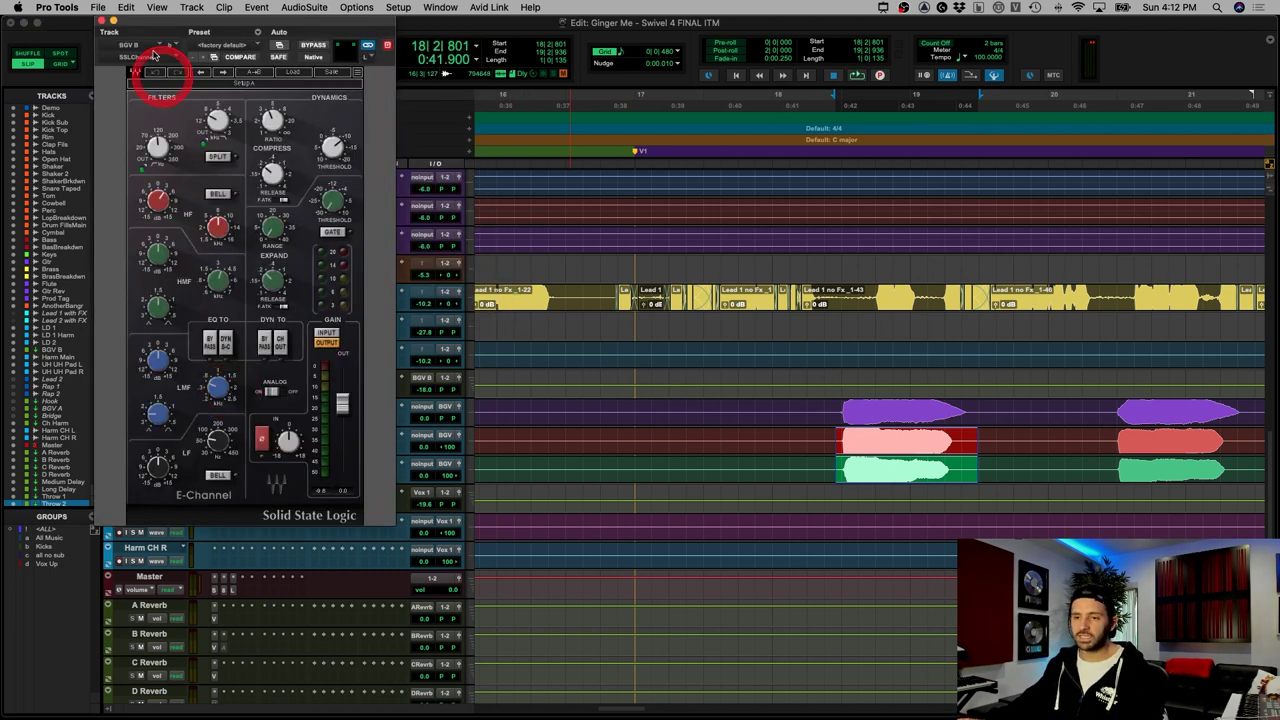
{"action": "left_click_drag", "start_coordinate": [150, 26], "coordinate": [337, 24]}
{"action": "left_click", "coordinate": [405, 160]}
{"action": "left_click", "coordinate": [400, 122]}
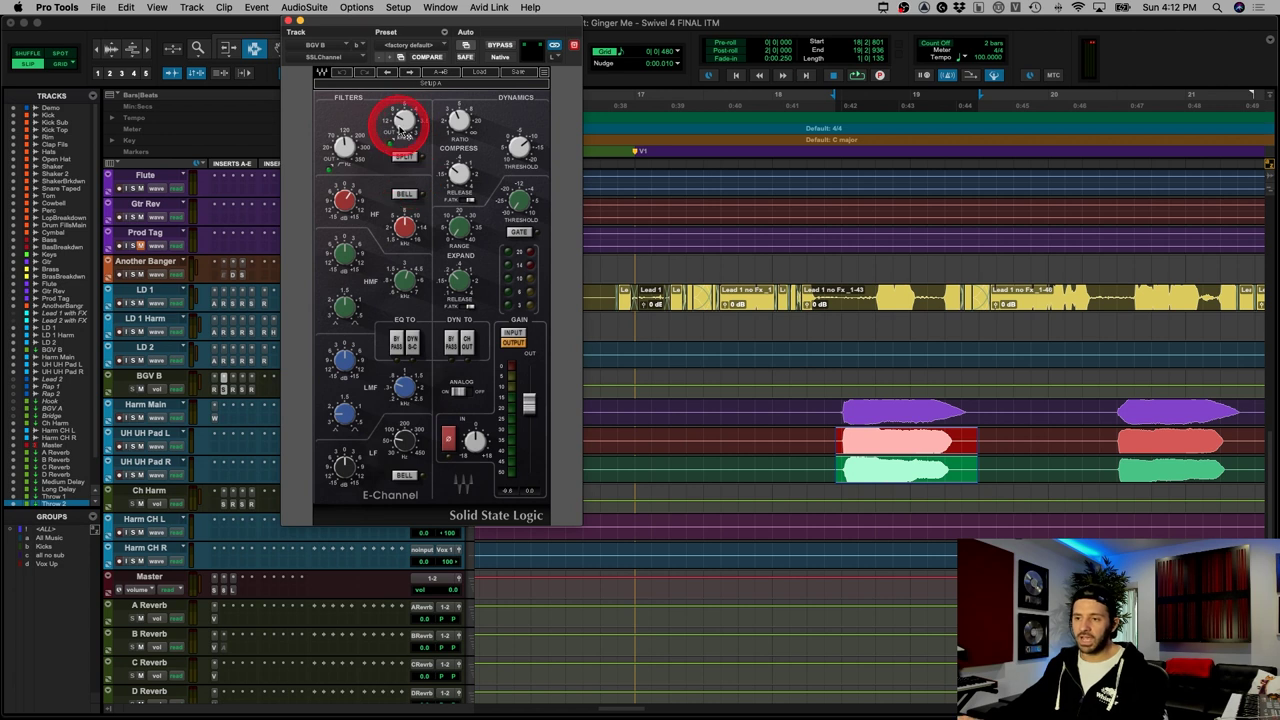
{"action": "left_click_drag", "start_coordinate": [402, 120], "coordinate": [434, 125]}
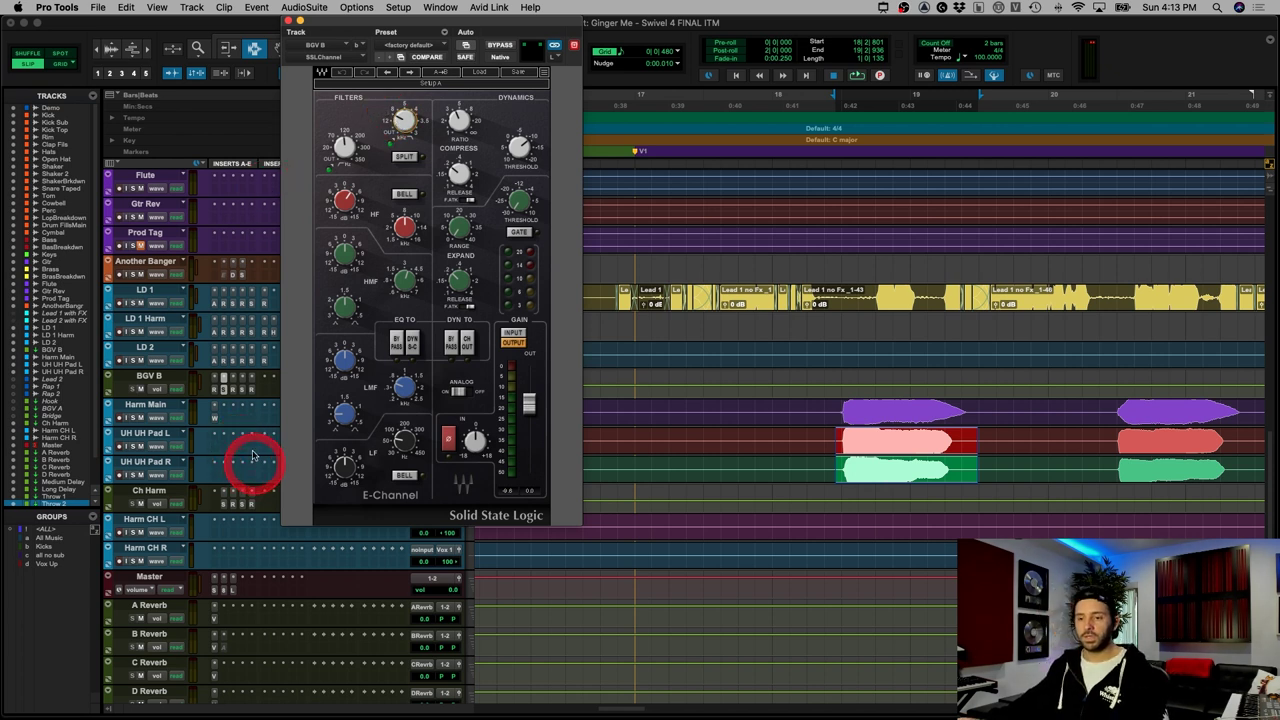
Step: Review BGV B's RVox, the SPL Vitalizer's Stereo Expander and the final RDeesser, closing the plug-in window
{"action": "left_click", "coordinate": [241, 389]}
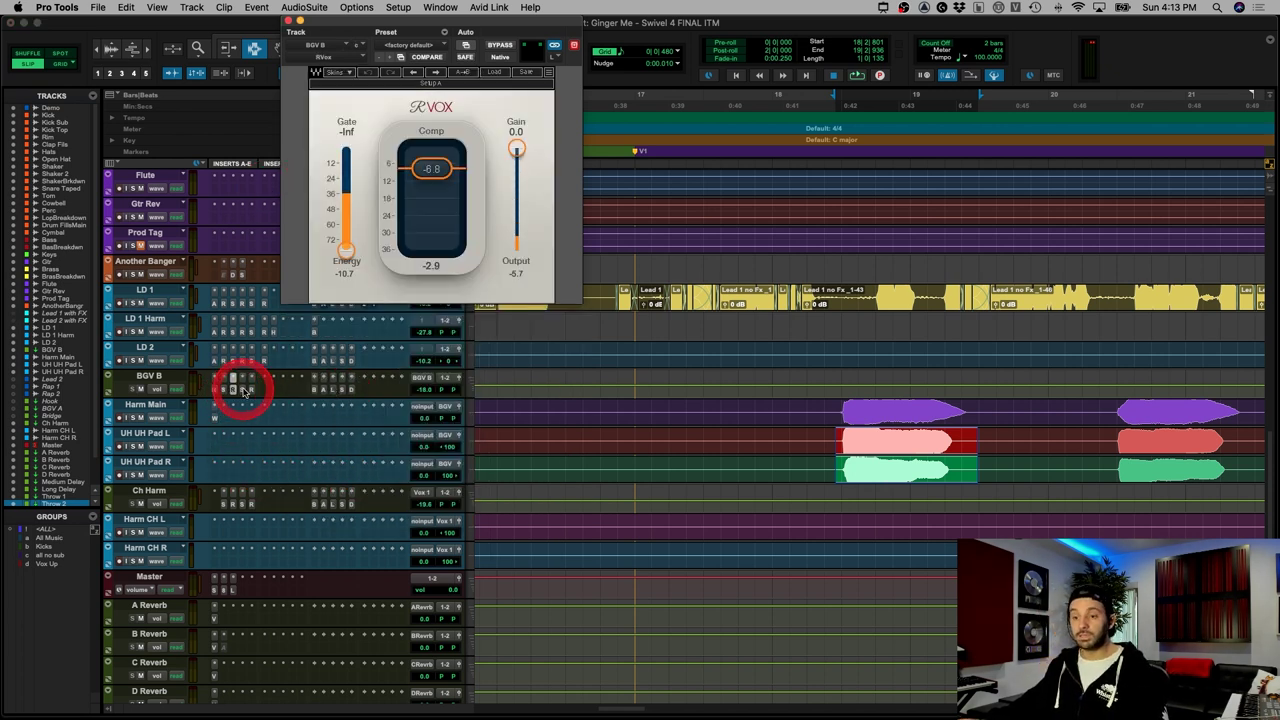
{"action": "left_click", "coordinate": [252, 390]}
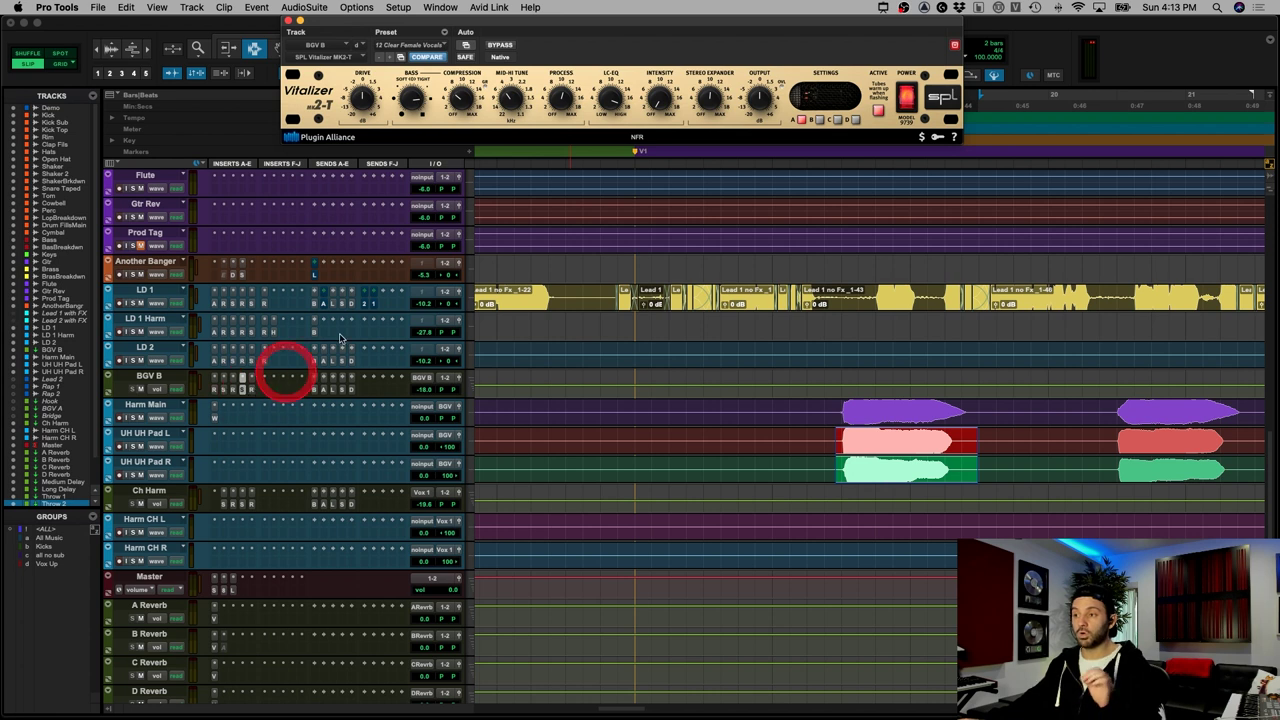
{"action": "left_click", "coordinate": [705, 97]}
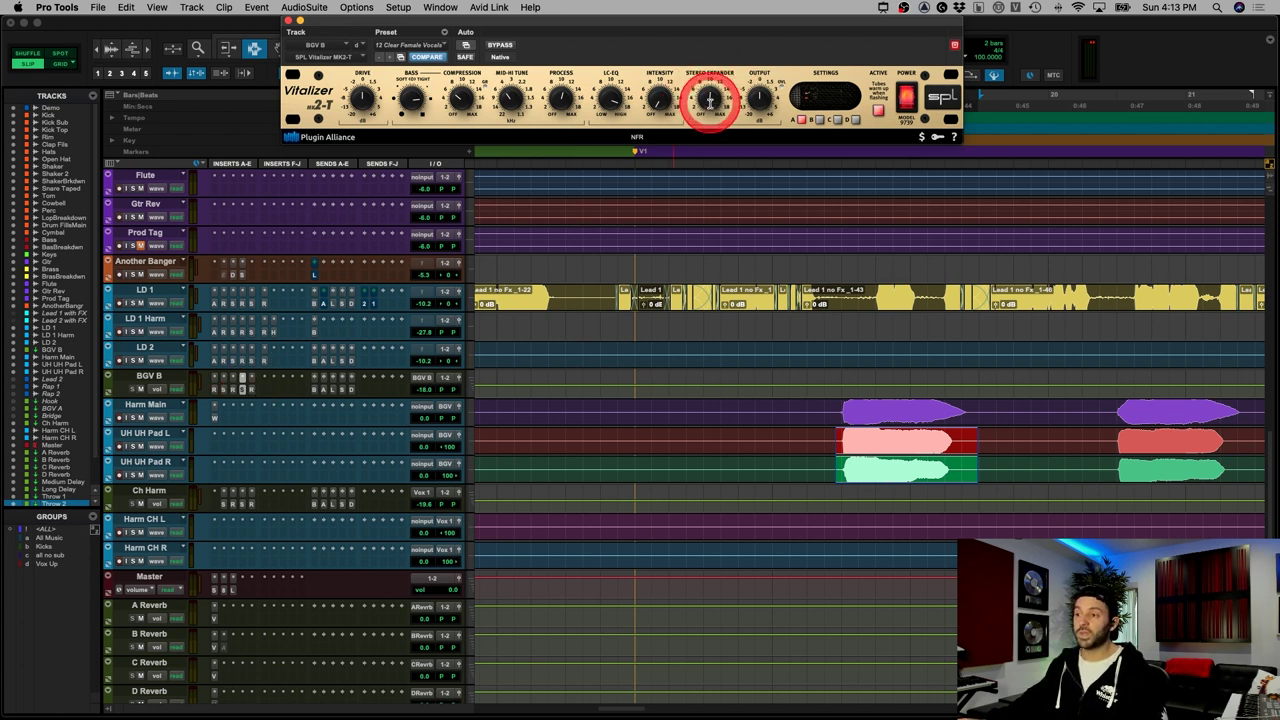
{"action": "left_click", "coordinate": [252, 390]}
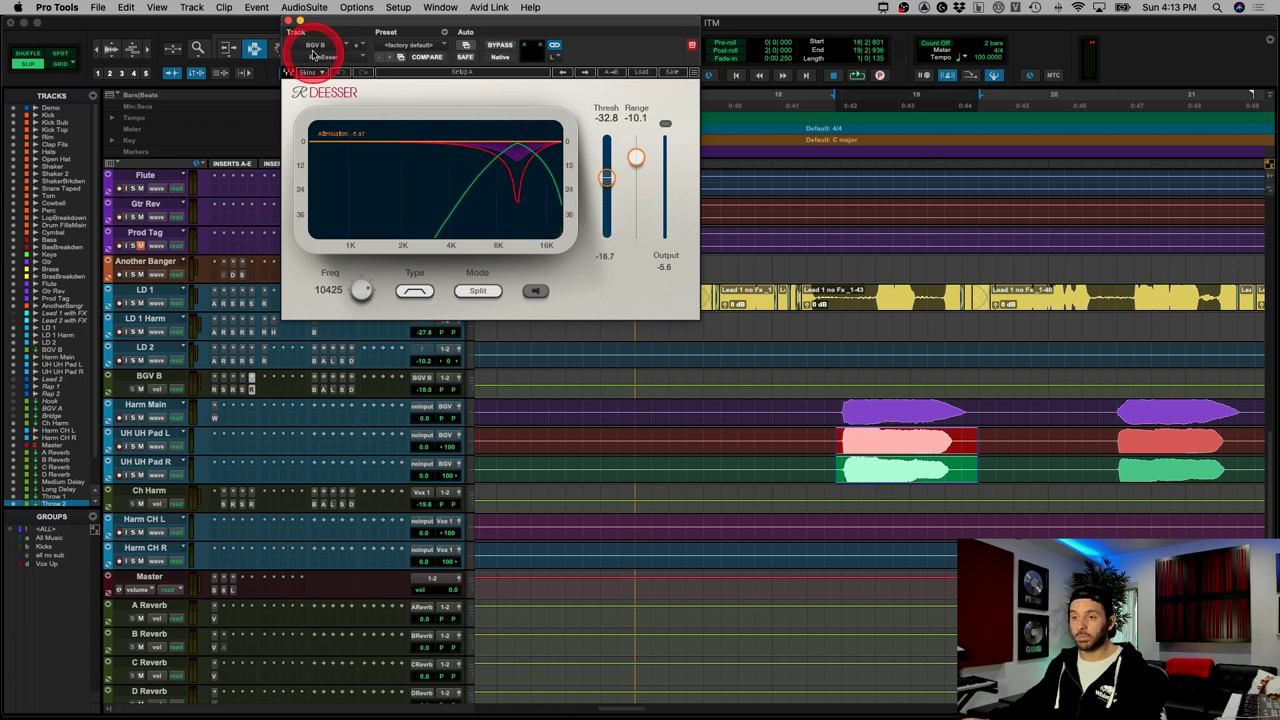
{"action": "left_click", "coordinate": [288, 20]}
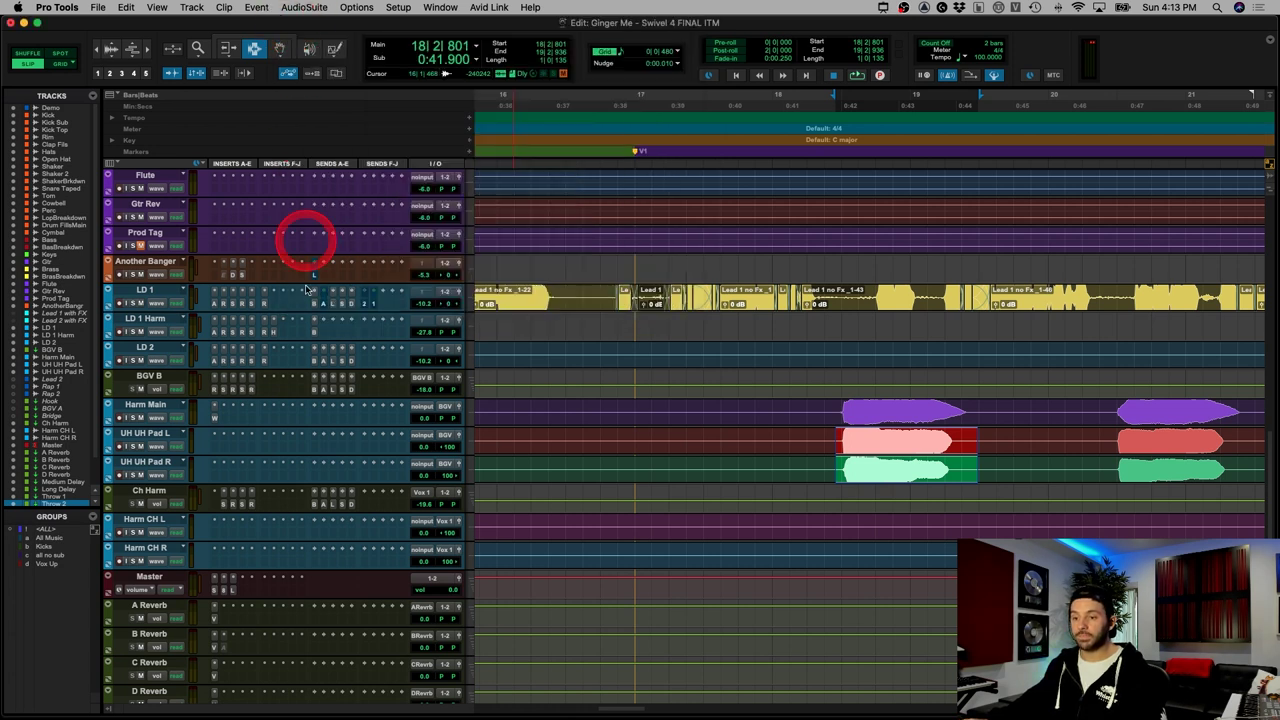
Step: Review BGV B's send levels for the reverbs and the Long Delay
{"action": "left_click", "coordinate": [316, 391]}
{"action": "left_click", "coordinate": [500, 271]}
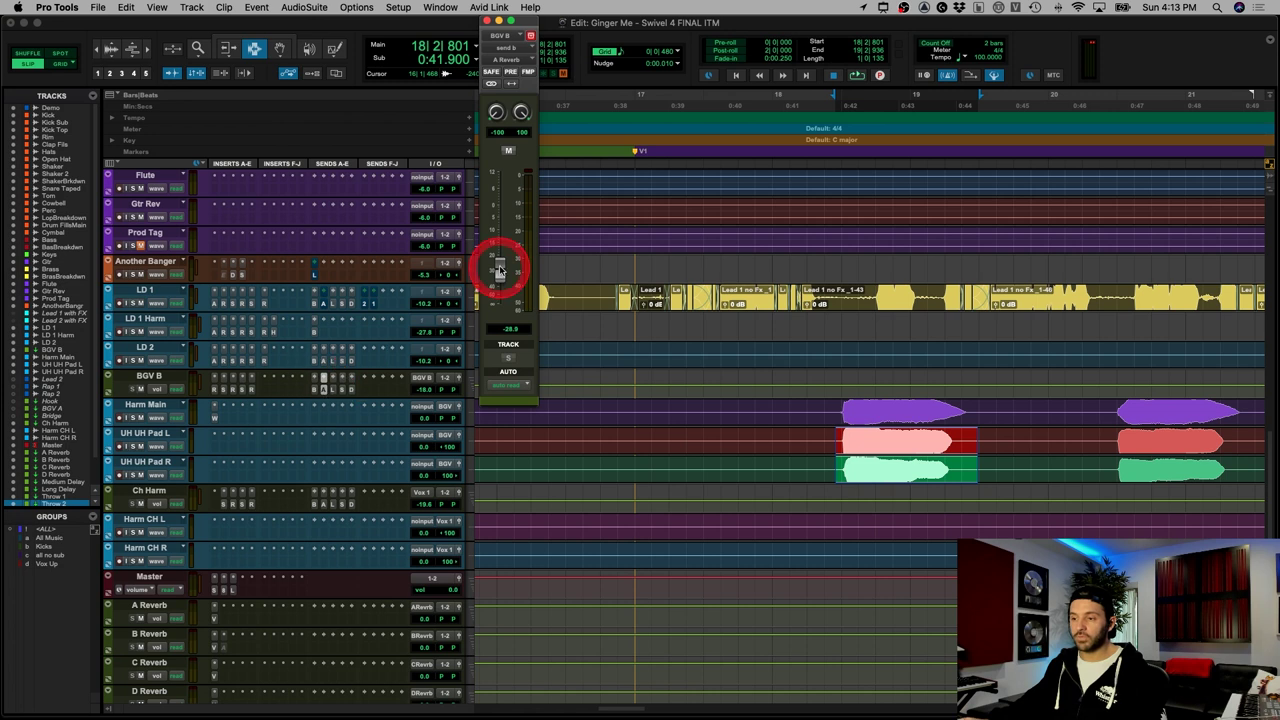
{"action": "left_click", "coordinate": [336, 390]}
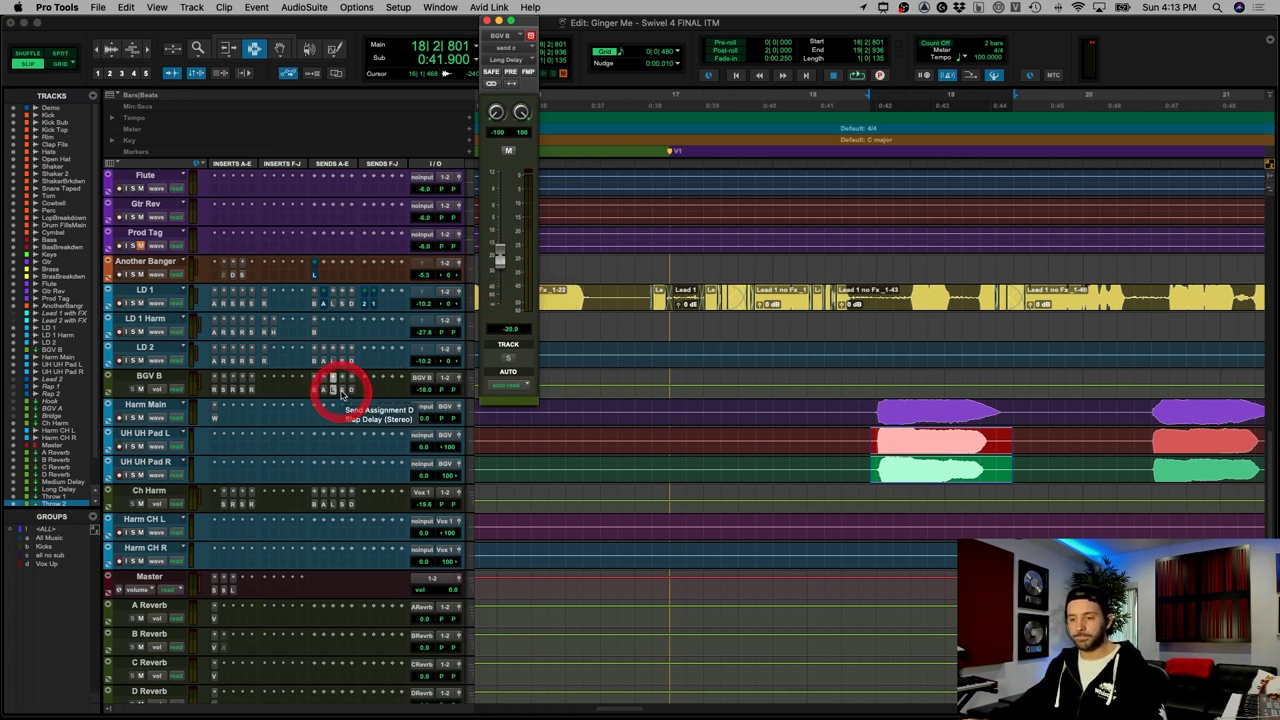
{"action": "left_click", "coordinate": [342, 390]}
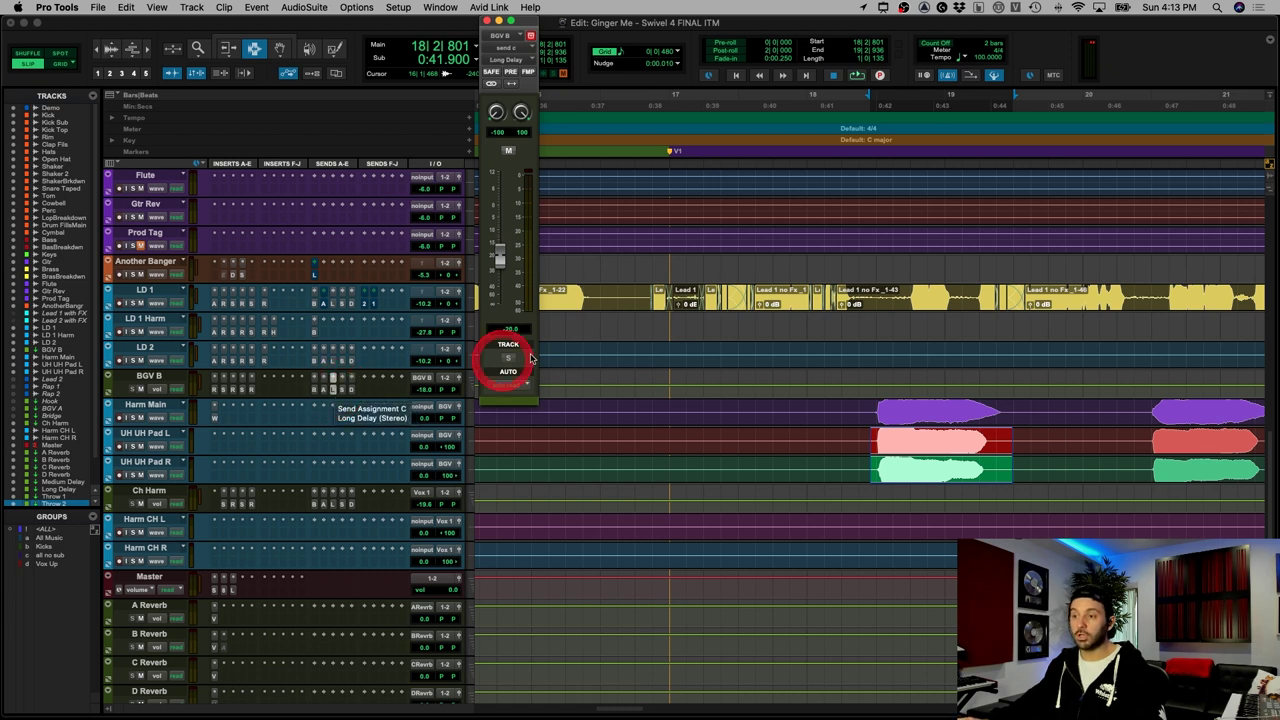
Step: Inspect the H-Delay on the Long Delay return and review BGV B's Slap Delay and Doubler sends
{"action": "scroll", "coordinate": [700, 337], "scroll_direction": "down", "scroll_amount": 5}
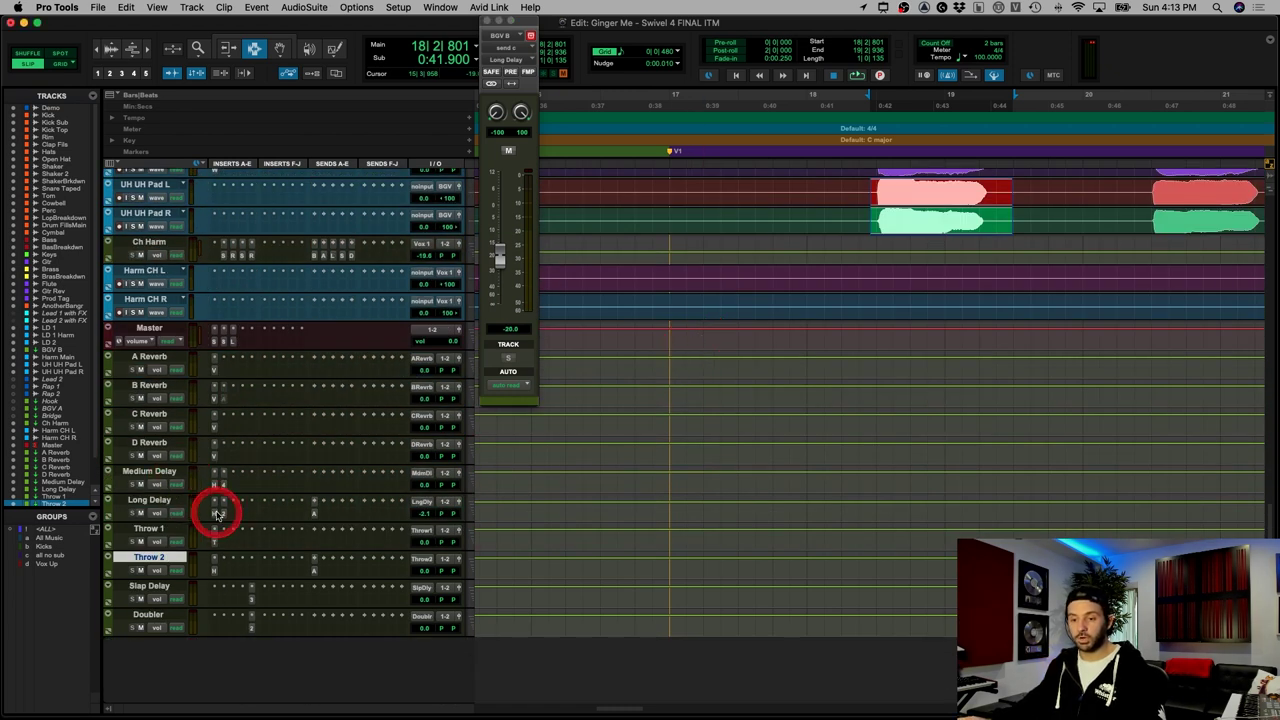
{"action": "left_click", "coordinate": [214, 513]}
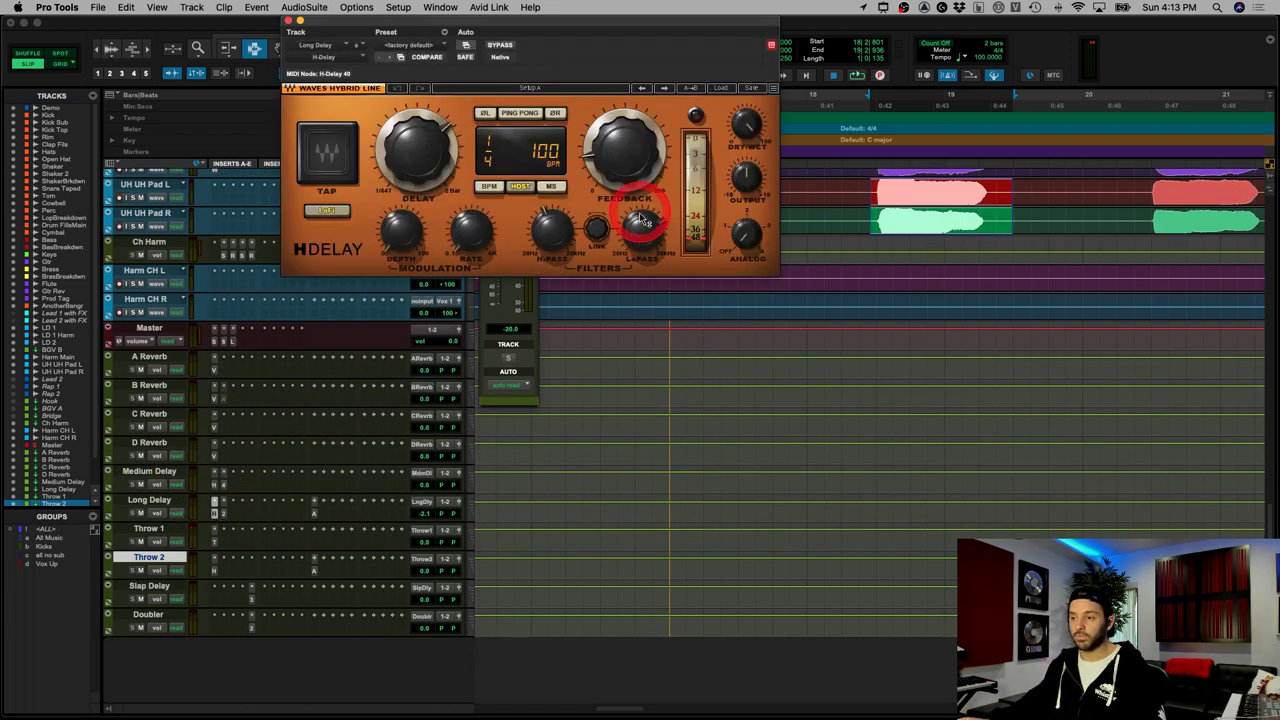
{"action": "left_click", "coordinate": [211, 514]}
{"action": "scroll", "coordinate": [777, 443], "scroll_direction": "up", "scroll_amount": 6}
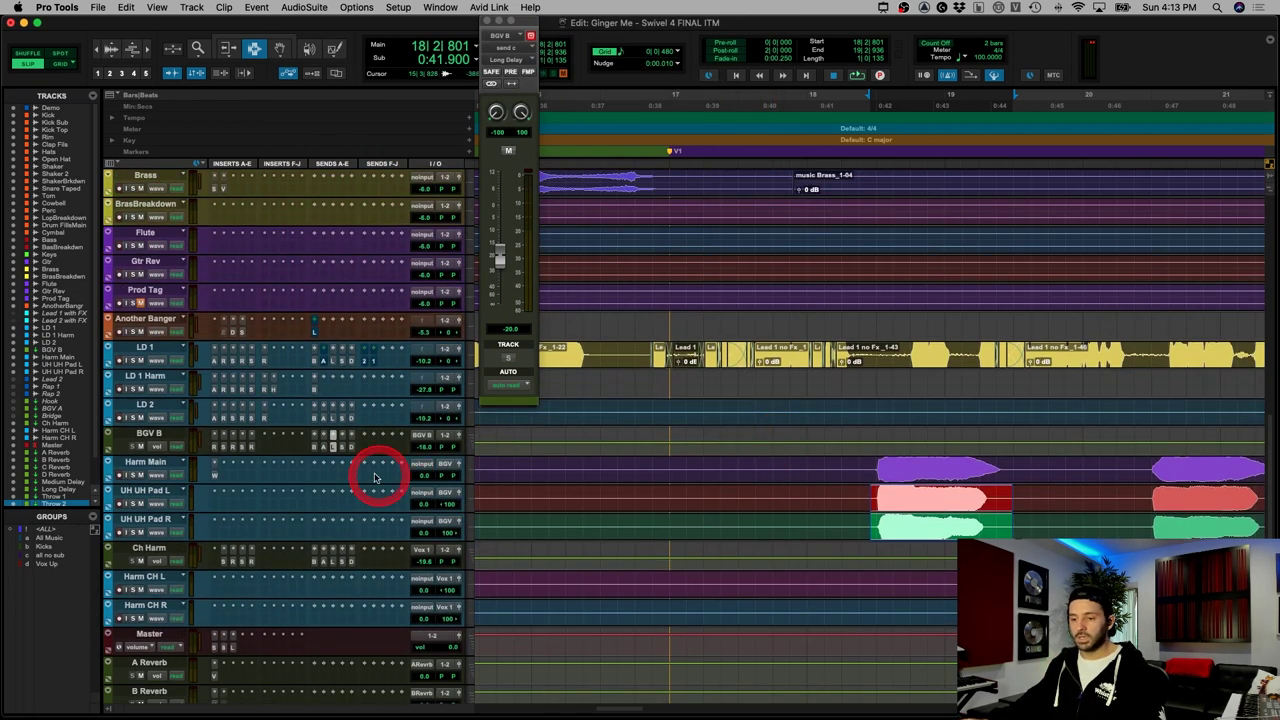
{"action": "left_click", "coordinate": [345, 446]}
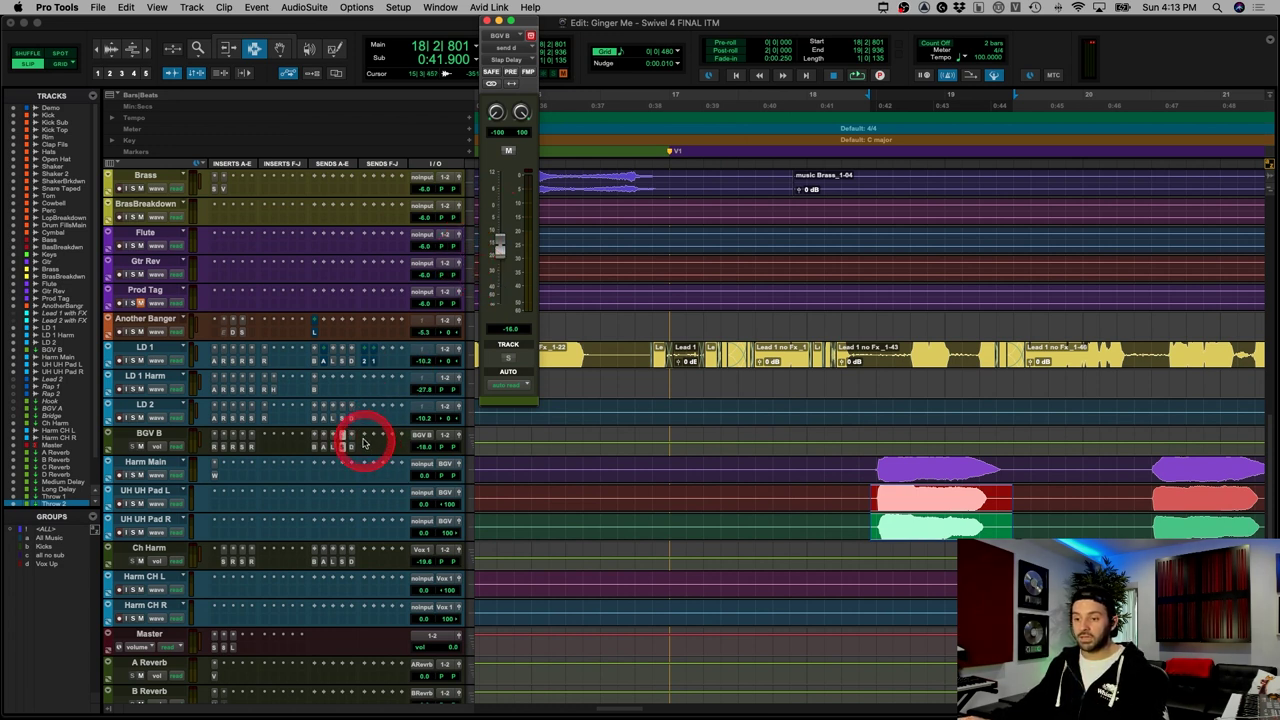
{"action": "left_click_drag", "start_coordinate": [352, 450], "coordinate": [358, 425]}
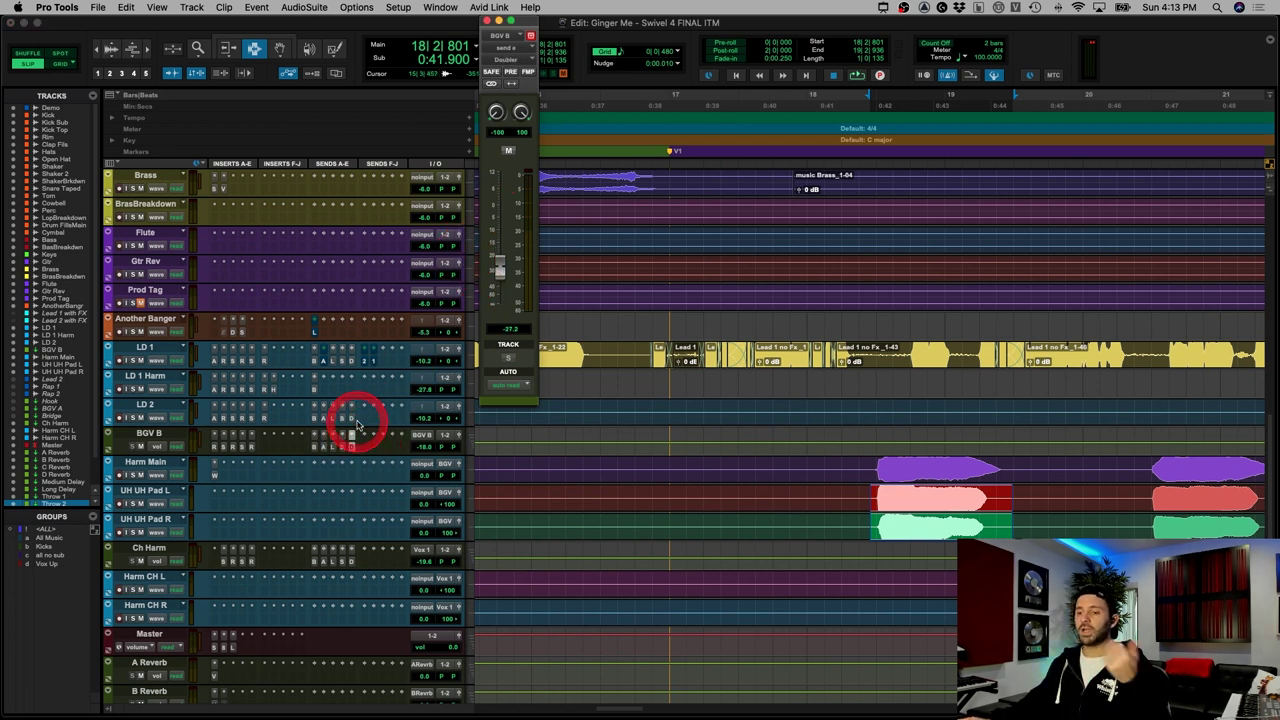
Step: Solo LD 1 and select its opening V1 phrase, from just after the V1 marker to early bar 18
{"action": "left_click", "coordinate": [654, 352]}
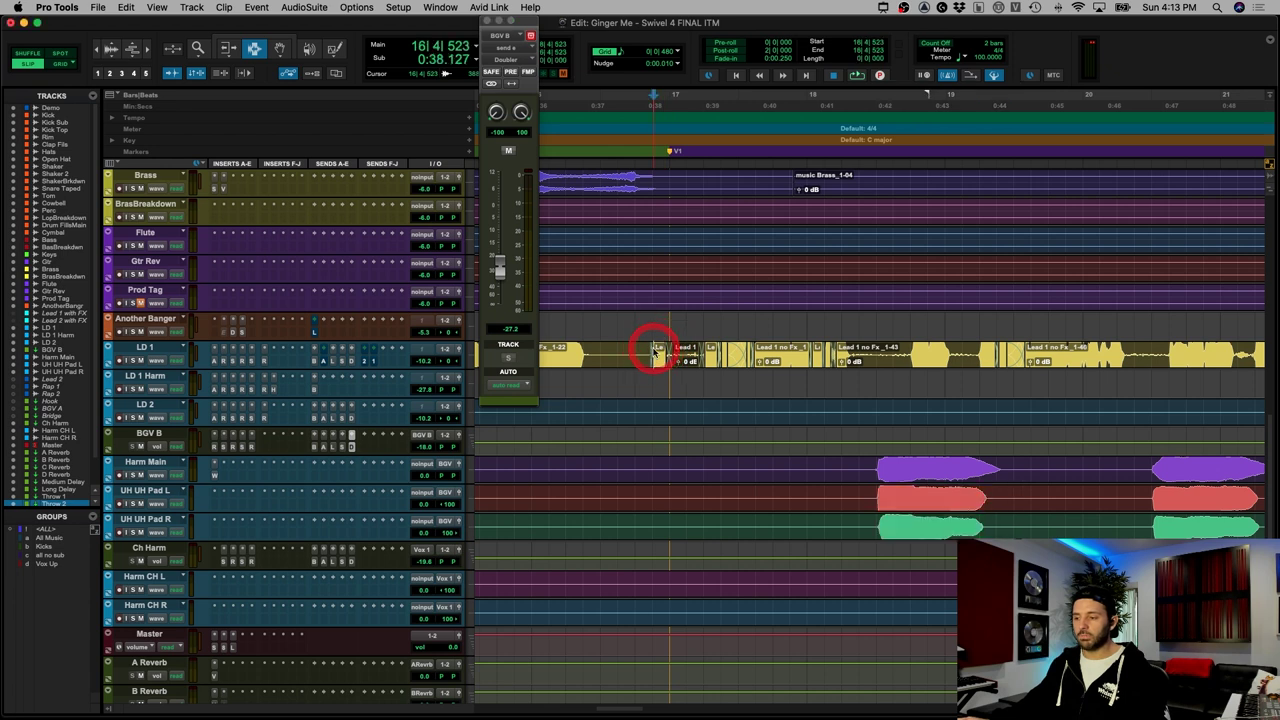
{"action": "left_click", "coordinate": [661, 354]}
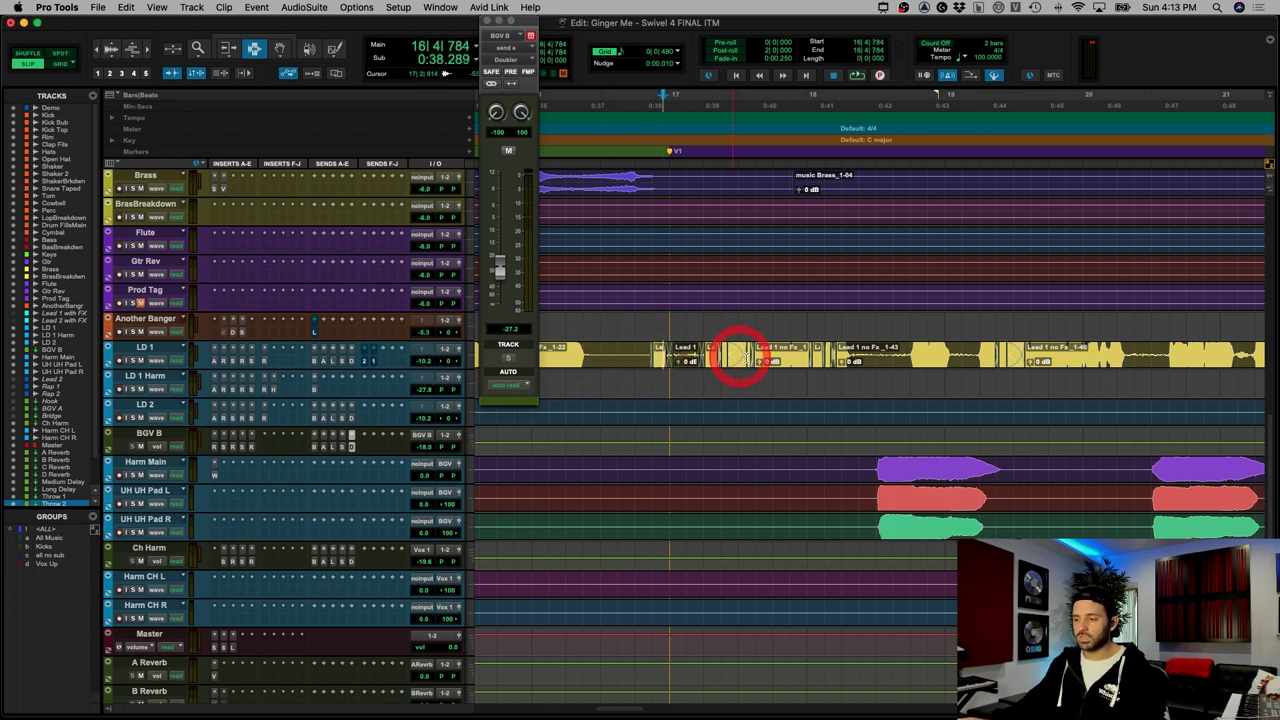
{"action": "left_click_drag", "start_coordinate": [708, 355], "coordinate": [783, 352]}
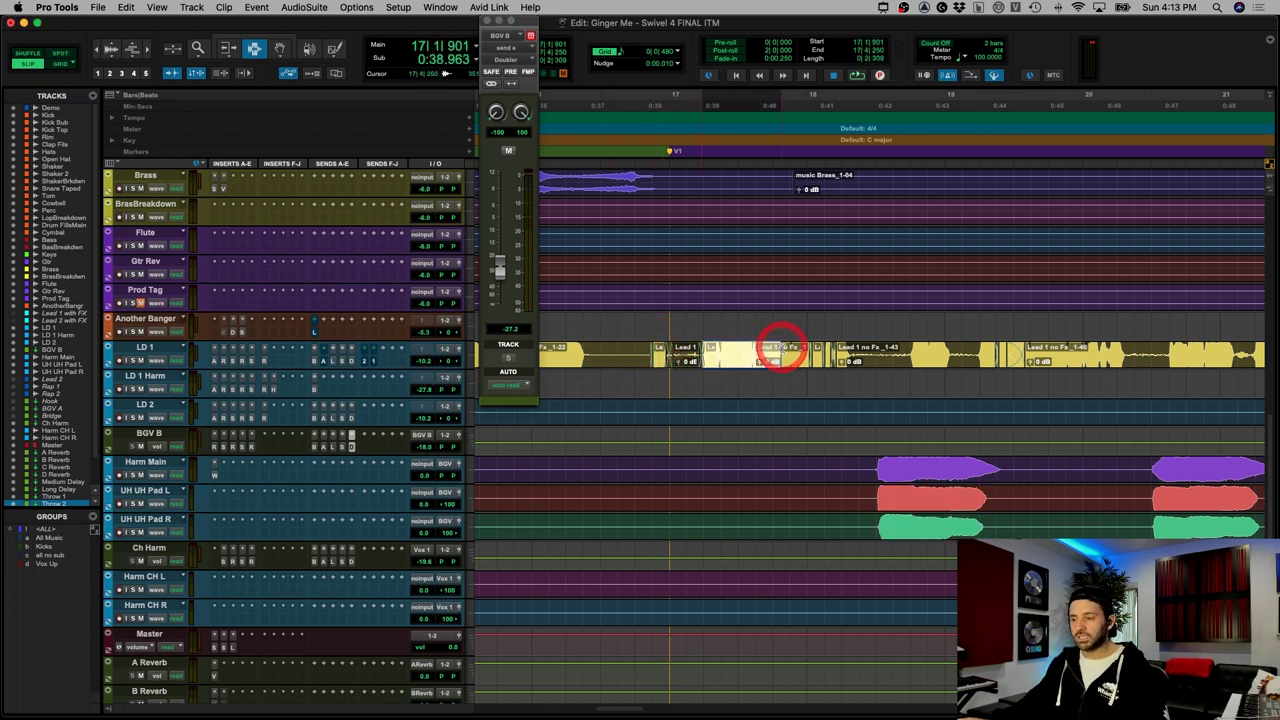
{"action": "left_click", "coordinate": [690, 355]}
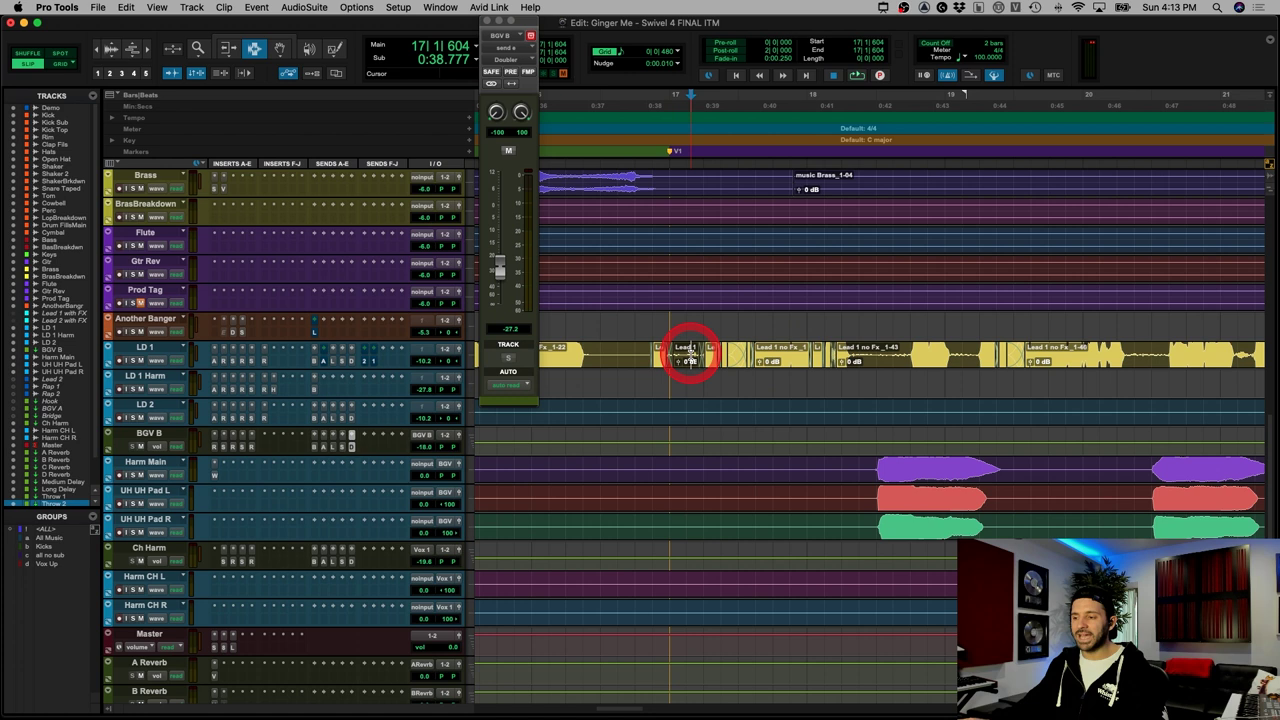
{"action": "left_click", "coordinate": [130, 360]}
{"action": "left_click_drag", "start_coordinate": [704, 357], "coordinate": [852, 357]}
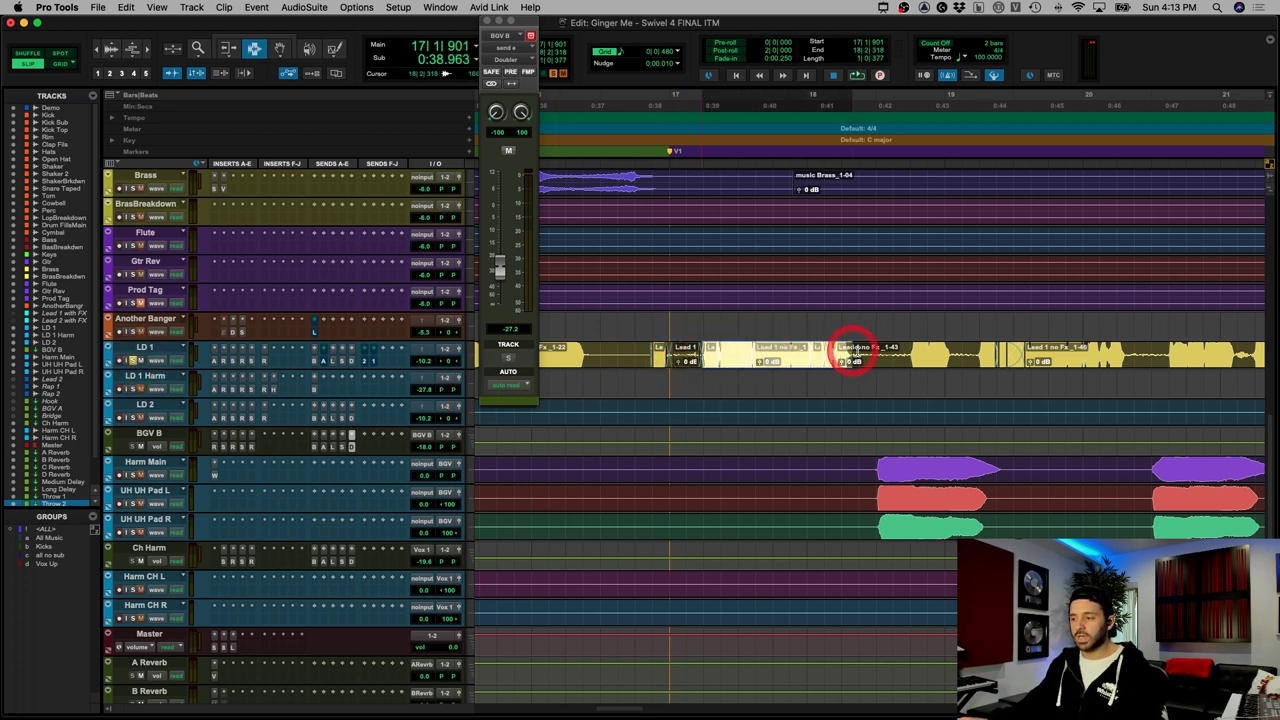
Step: Reselect the opening V1 phrase on LD 1 with a slightly earlier start and audition it while comparing LD 1's sends
{"action": "left_click", "coordinate": [326, 366]}
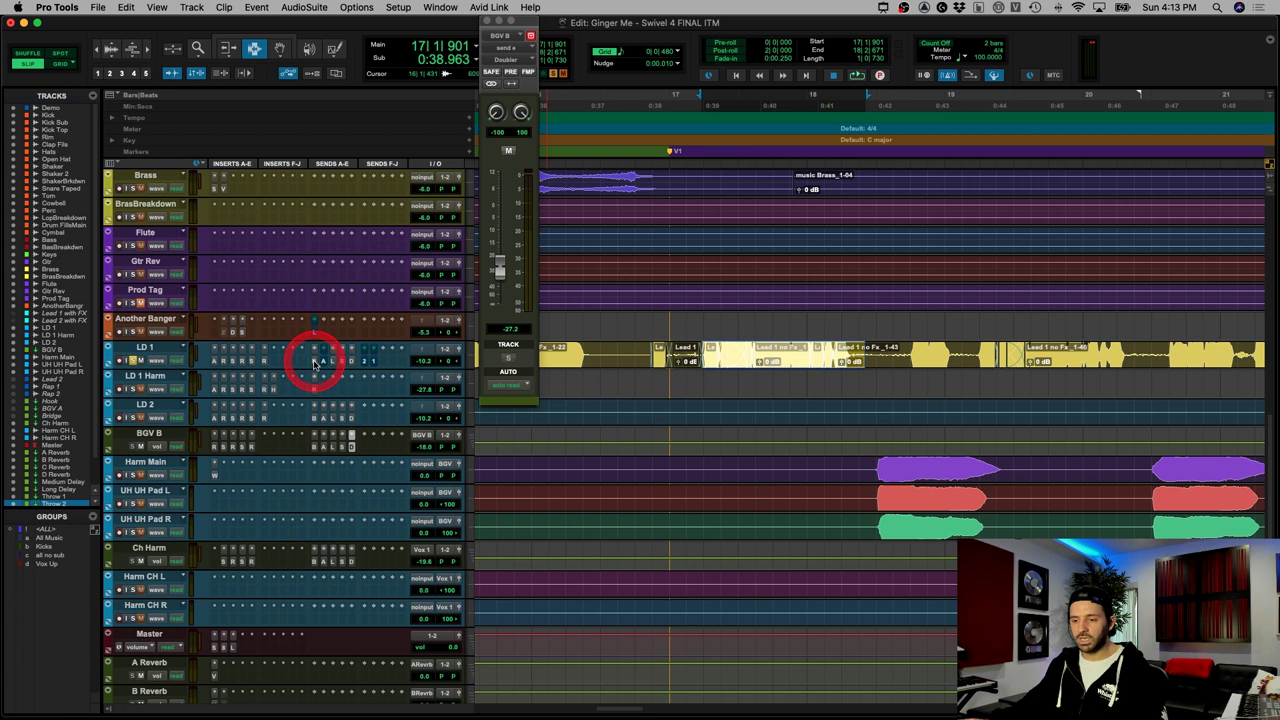
{"action": "left_click_drag", "start_coordinate": [319, 365], "coordinate": [342, 365]}
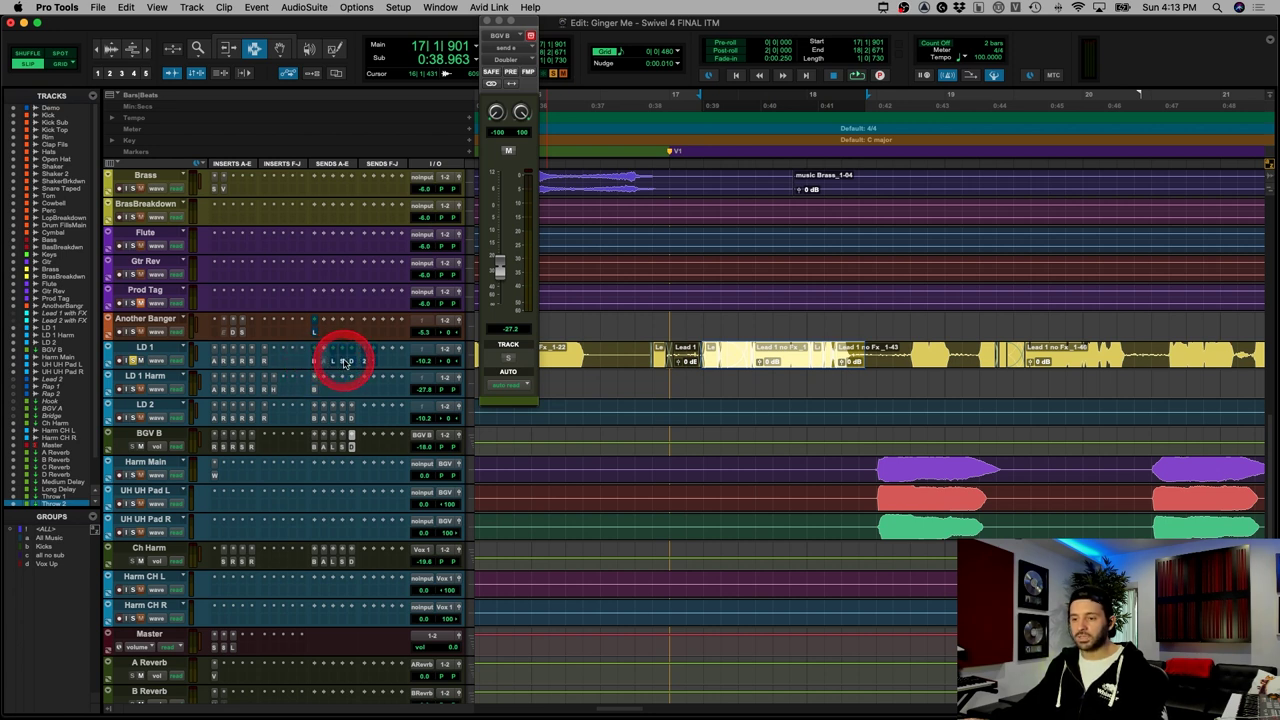
{"action": "mouse_move", "coordinate": [343, 365]}
{"action": "left_mouse_down"}
{"action": "mouse_move", "coordinate": [223, 366]}
{"action": "mouse_move", "coordinate": [353, 365]}
{"action": "left_mouse_up"}
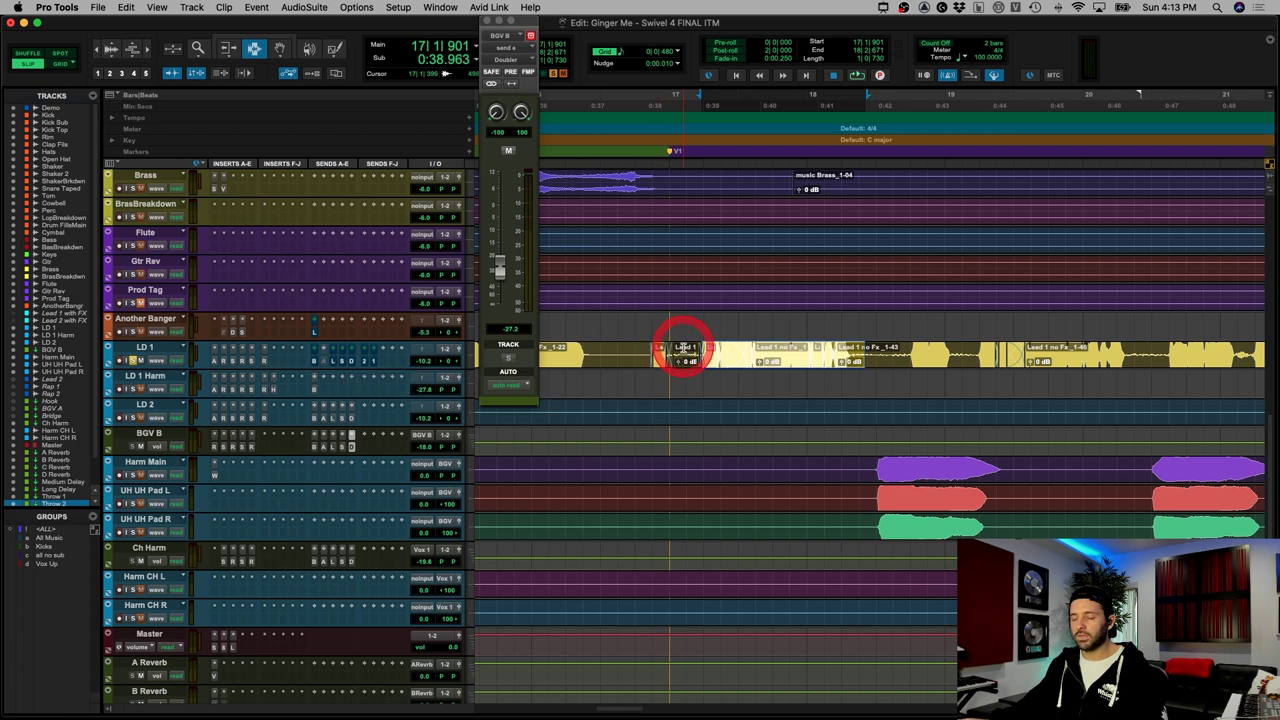
{"action": "left_click", "coordinate": [682, 349]}
{"action": "left_click_drag", "start_coordinate": [688, 351], "coordinate": [869, 350]}
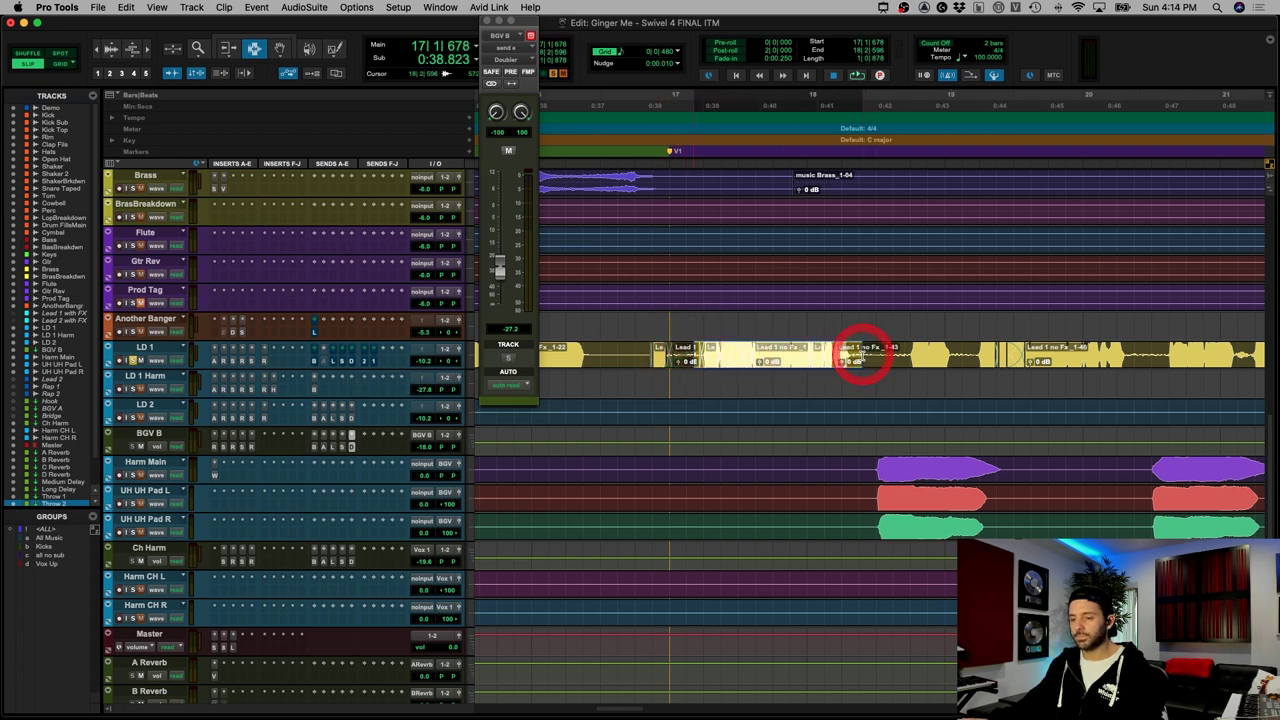
{"action": "key", "text": "space"}
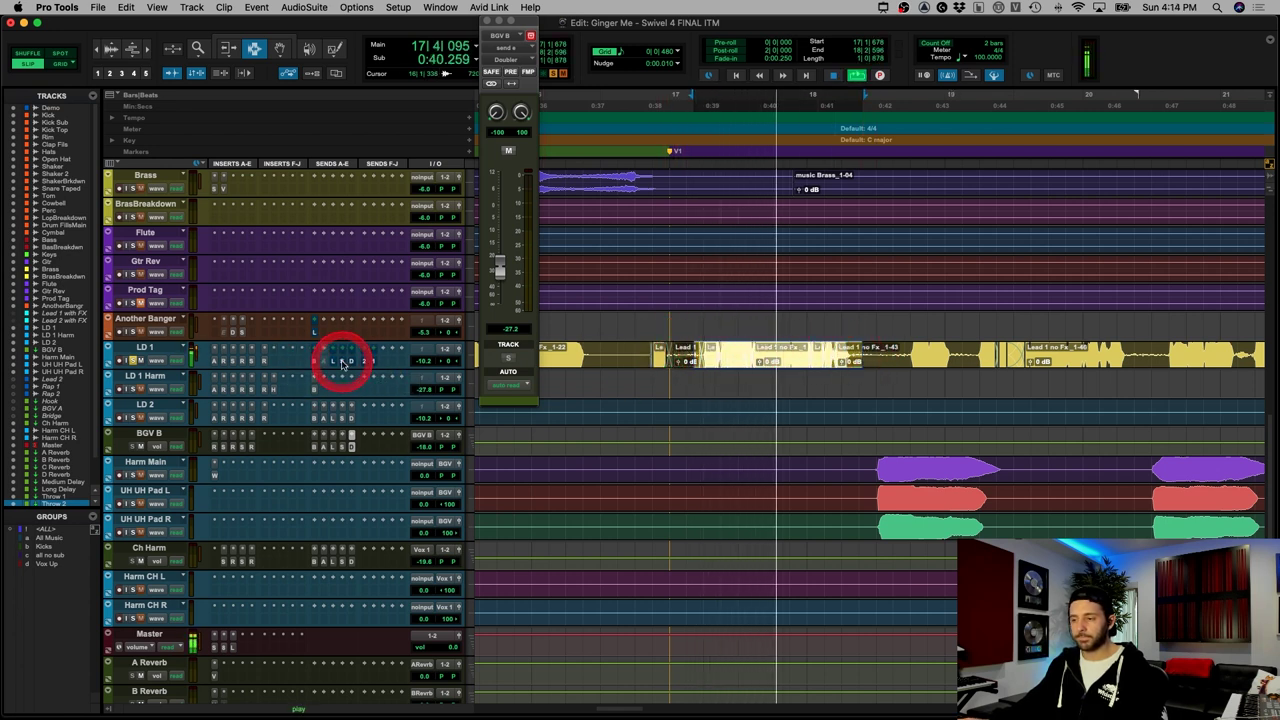
{"action": "left_click_drag", "start_coordinate": [342, 364], "coordinate": [342, 365]}
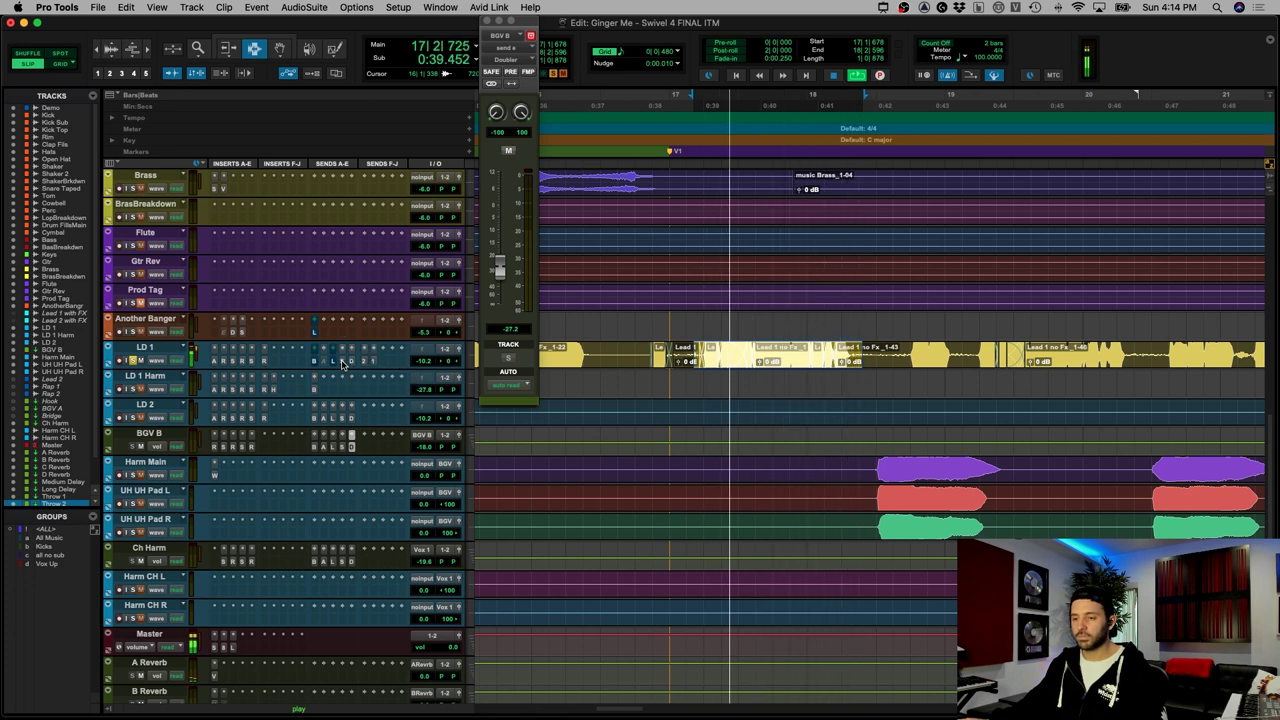
{"action": "left_click", "coordinate": [357, 362]}
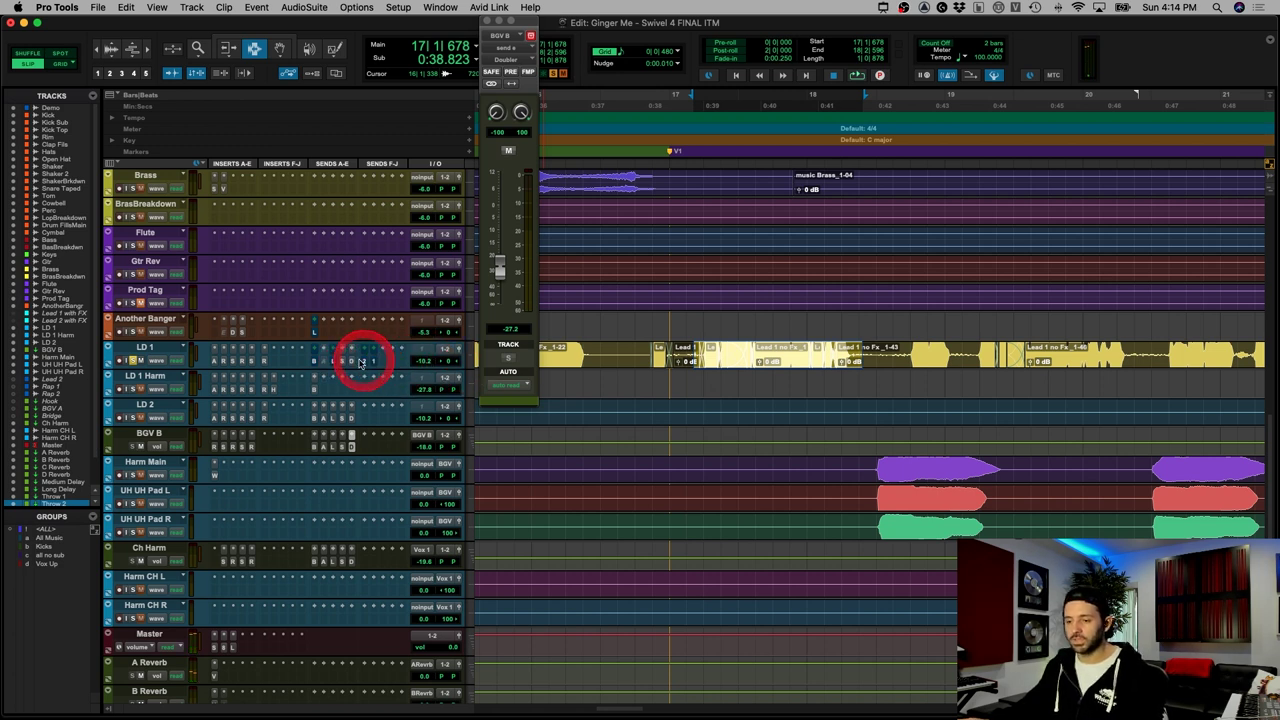
Step: Mute LD 1's two throw sends, audition the phrase while comparing its Slap Delay send, and restore the sends
{"action": "left_click_drag", "start_coordinate": [380, 365], "coordinate": [344, 364]}
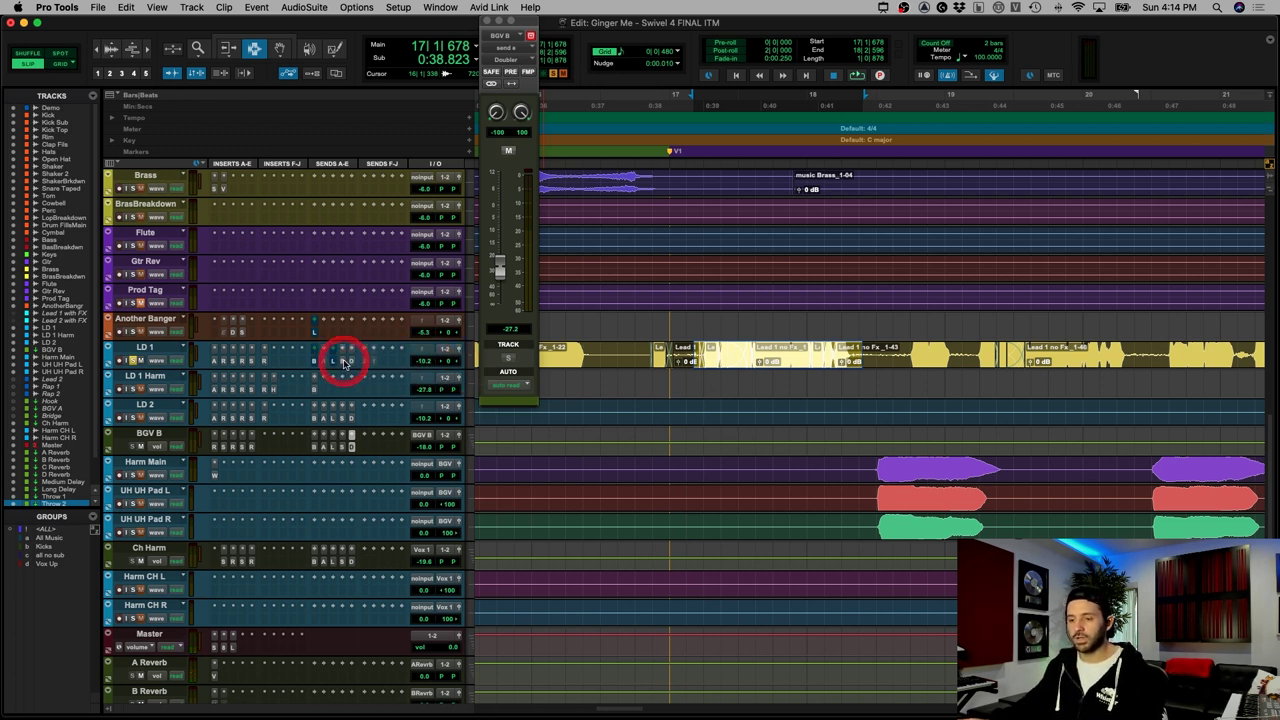
{"action": "key", "text": "space"}
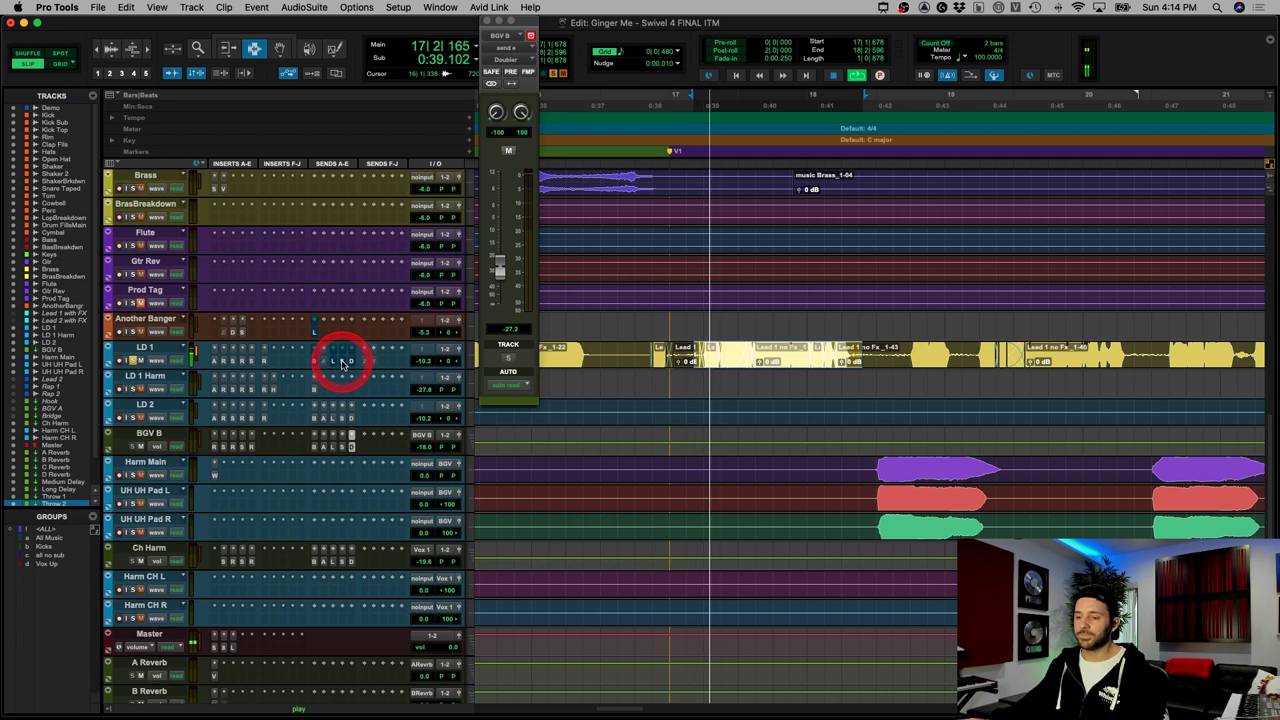
{"action": "left_click_drag", "start_coordinate": [341, 364], "coordinate": [341, 364]}
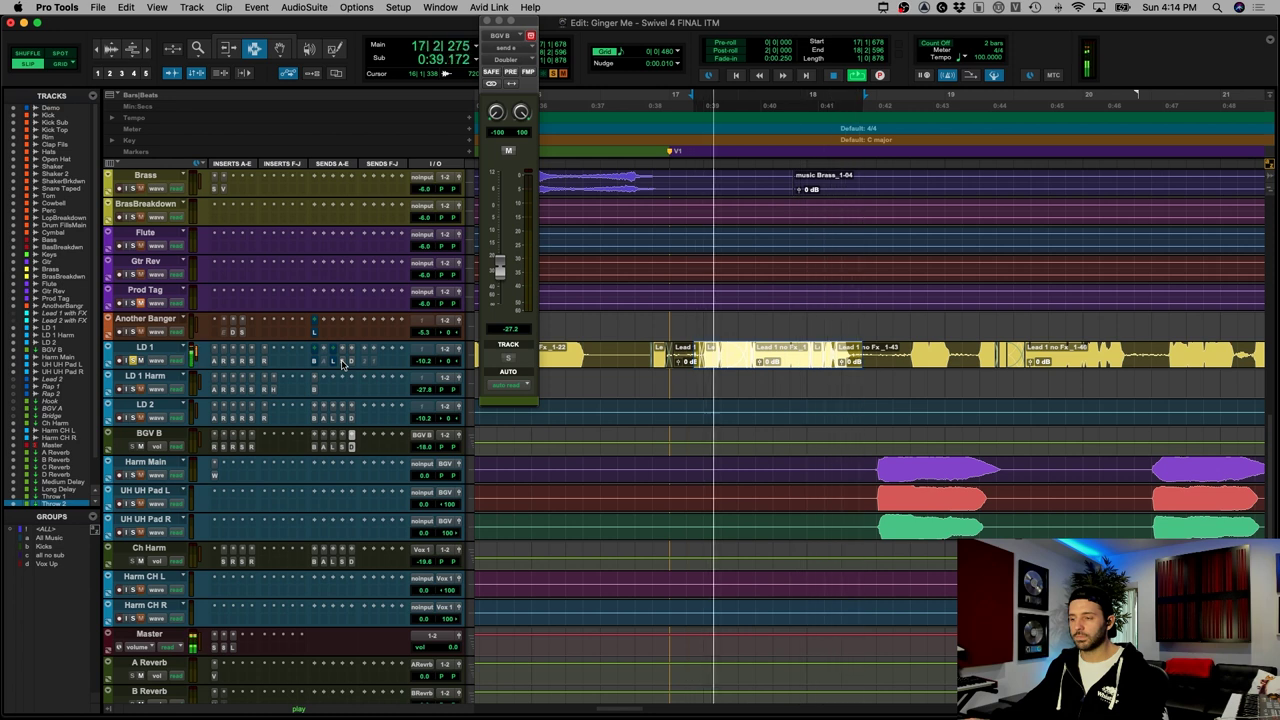
{"action": "left_click", "coordinate": [341, 364]}
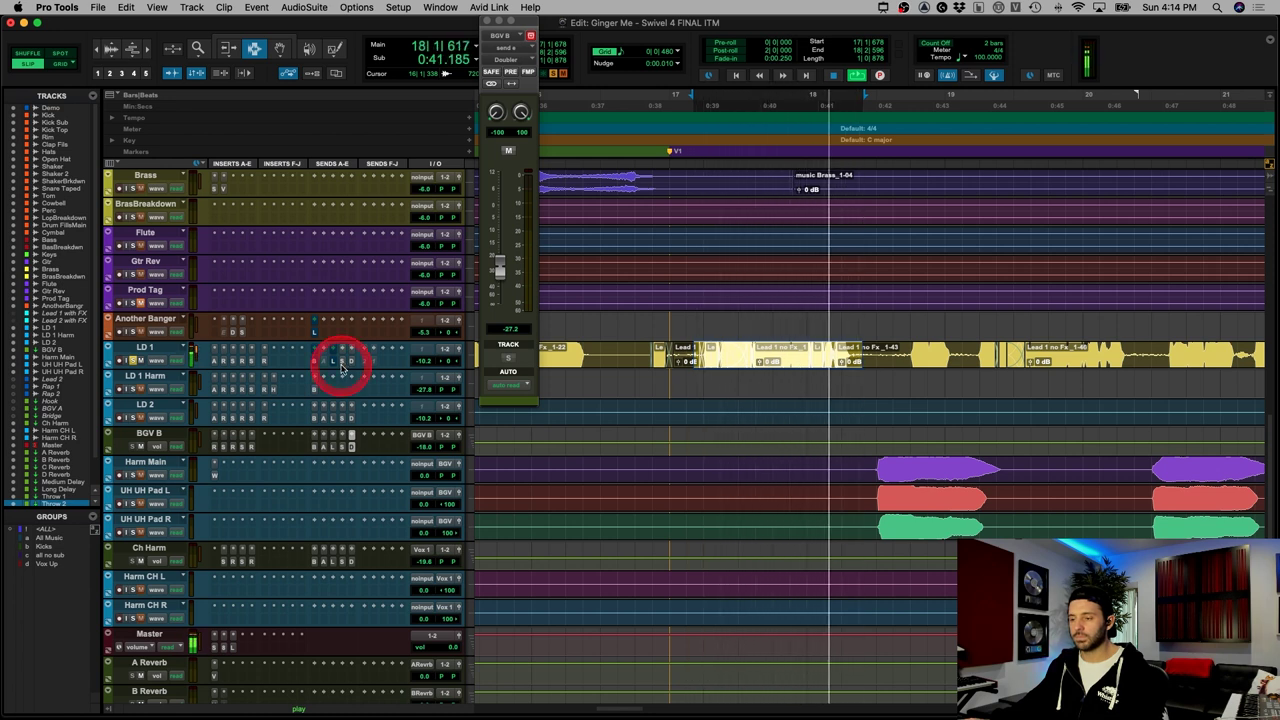
{"action": "left_click", "coordinate": [592, 340]}
{"action": "left_click_drag", "start_coordinate": [757, 333], "coordinate": [800, 333]}
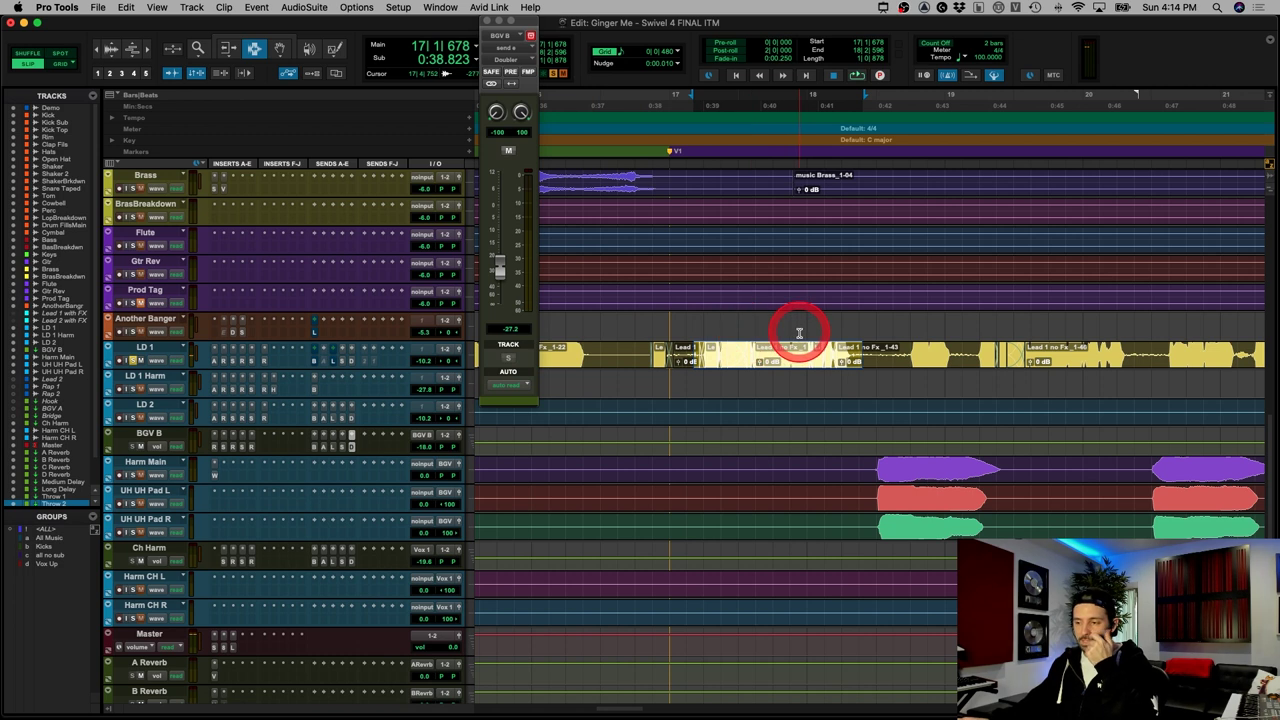
{"action": "left_click", "coordinate": [333, 357]}
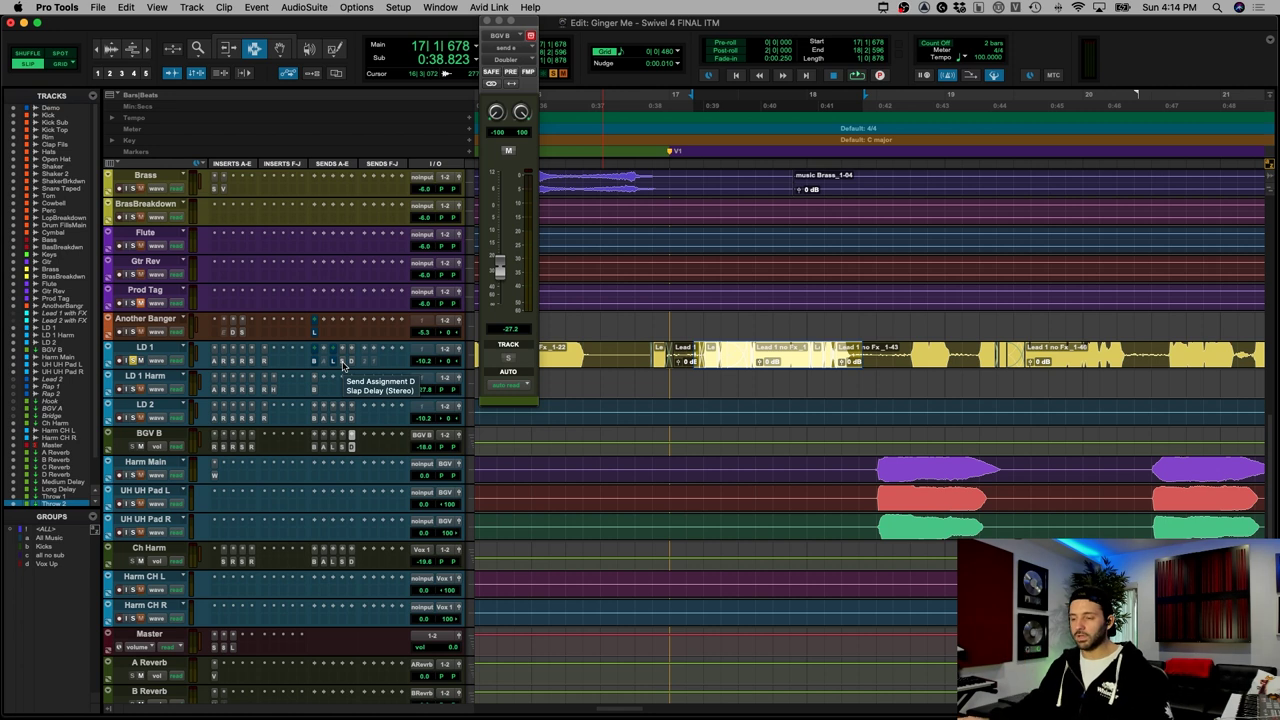
{"action": "mouse_move", "coordinate": [343, 365]}
{"action": "left_mouse_down"}
{"action": "mouse_move", "coordinate": [370, 363]}
{"action": "mouse_move", "coordinate": [322, 364]}
{"action": "left_mouse_up"}
Step: Select the first V1 clips across Harm Main and both UH UH Pads, and show the harmony tracks over the whole song
{"action": "left_click", "coordinate": [687, 367]}
{"action": "key", "text": "r"}
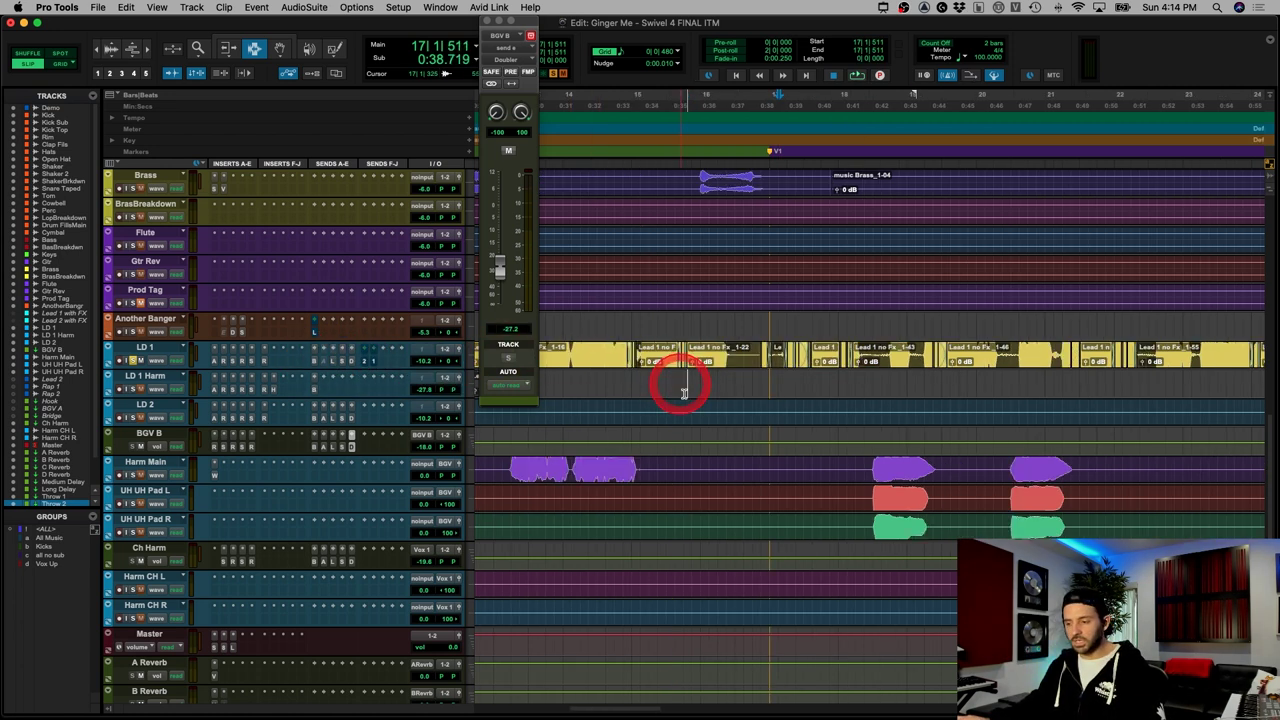
{"action": "left_click_drag", "start_coordinate": [860, 474], "coordinate": [995, 522]}
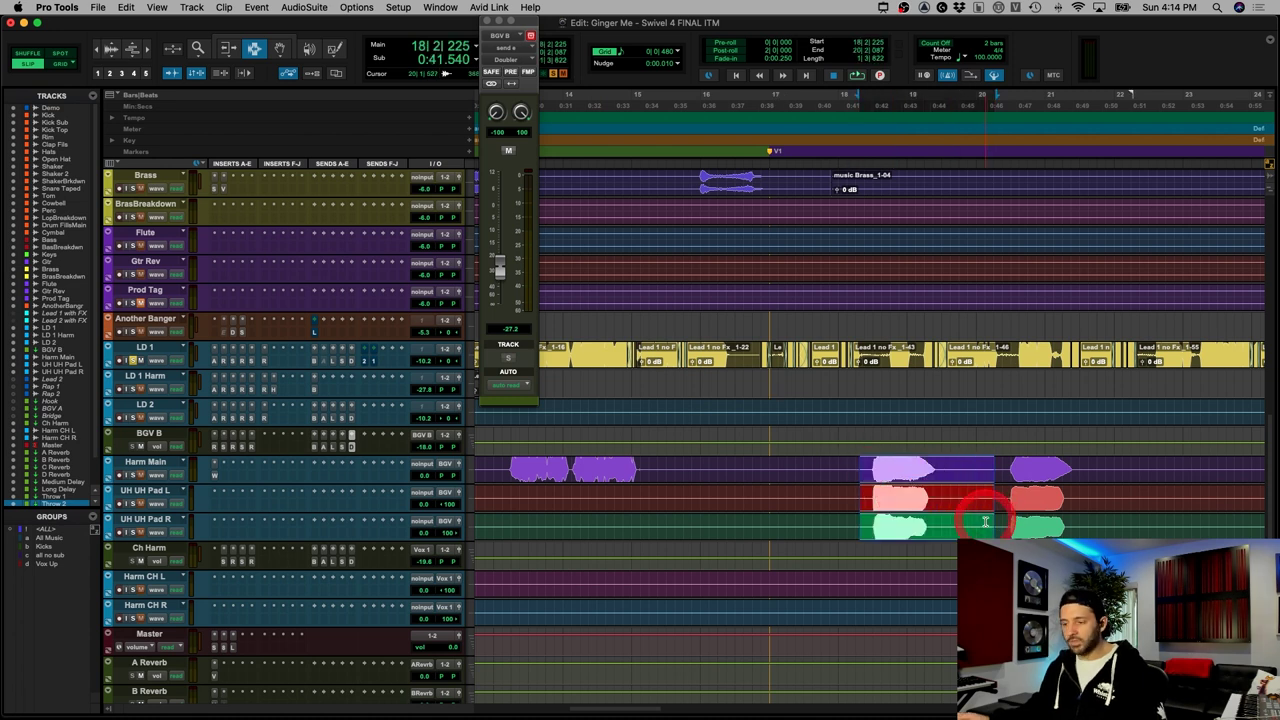
{"action": "key", "text": "r"}
{"action": "key", "text": "r"}
{"action": "key", "text": "r"}
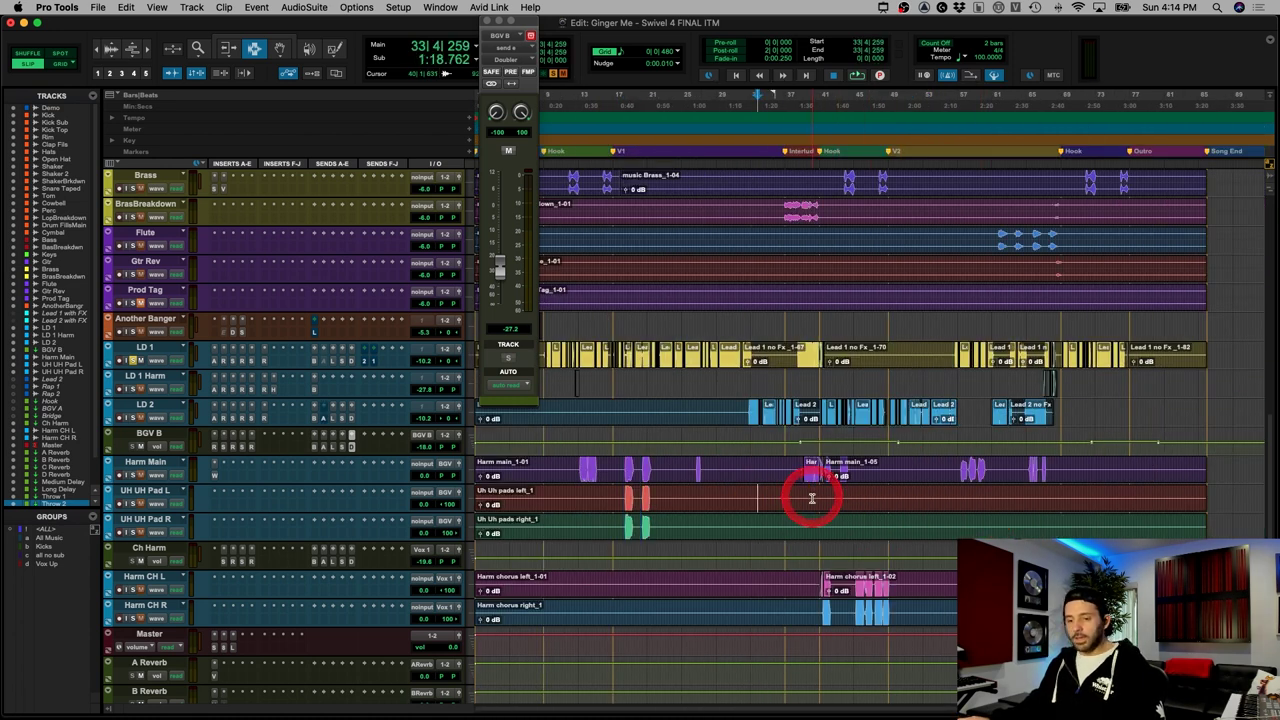
Step: Extend the start of Harm main_1-04 in bar 39 back over Harm main_1-02 to about 39|1|161 with the Trim tool
{"action": "left_click", "coordinate": [818, 477]}
{"action": "key", "text": "t"}
{"action": "key", "text": "t"}
{"action": "key", "text": "t"}
{"action": "key", "text": "t"}
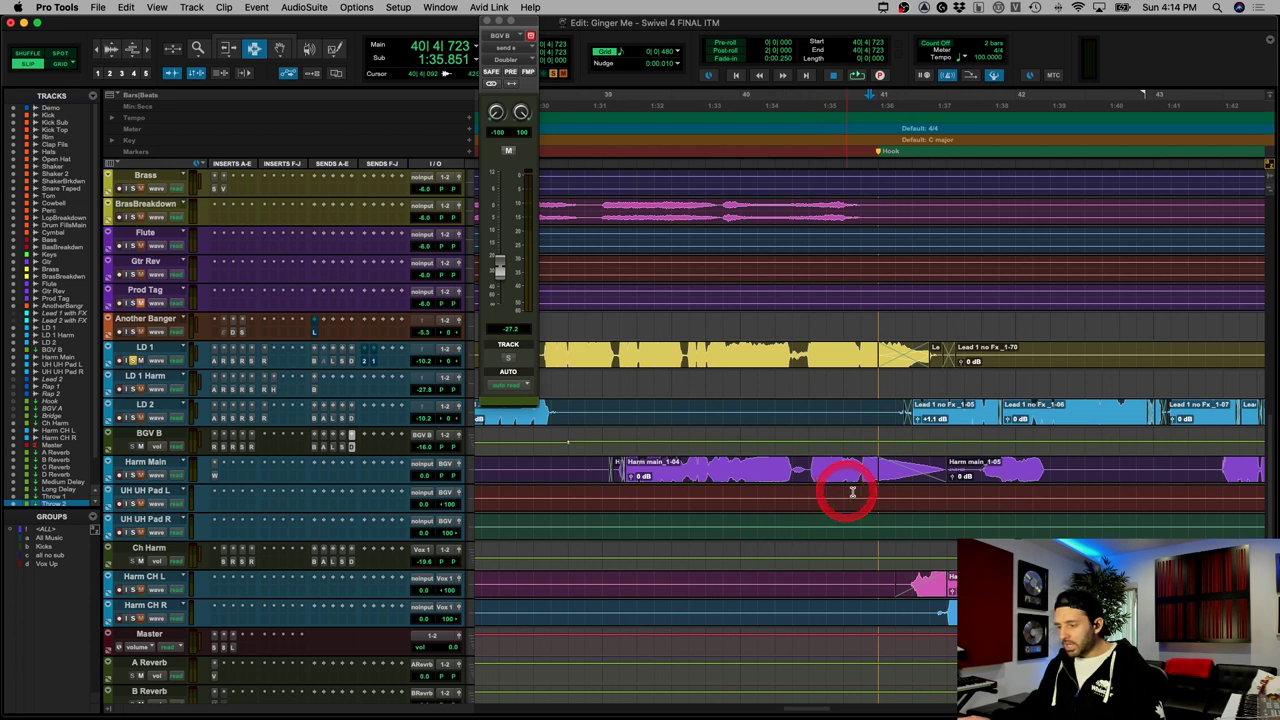
{"action": "left_click", "coordinate": [630, 467]}
{"action": "key", "text": "t"}
{"action": "key", "text": "t"}
{"action": "key", "text": "t"}
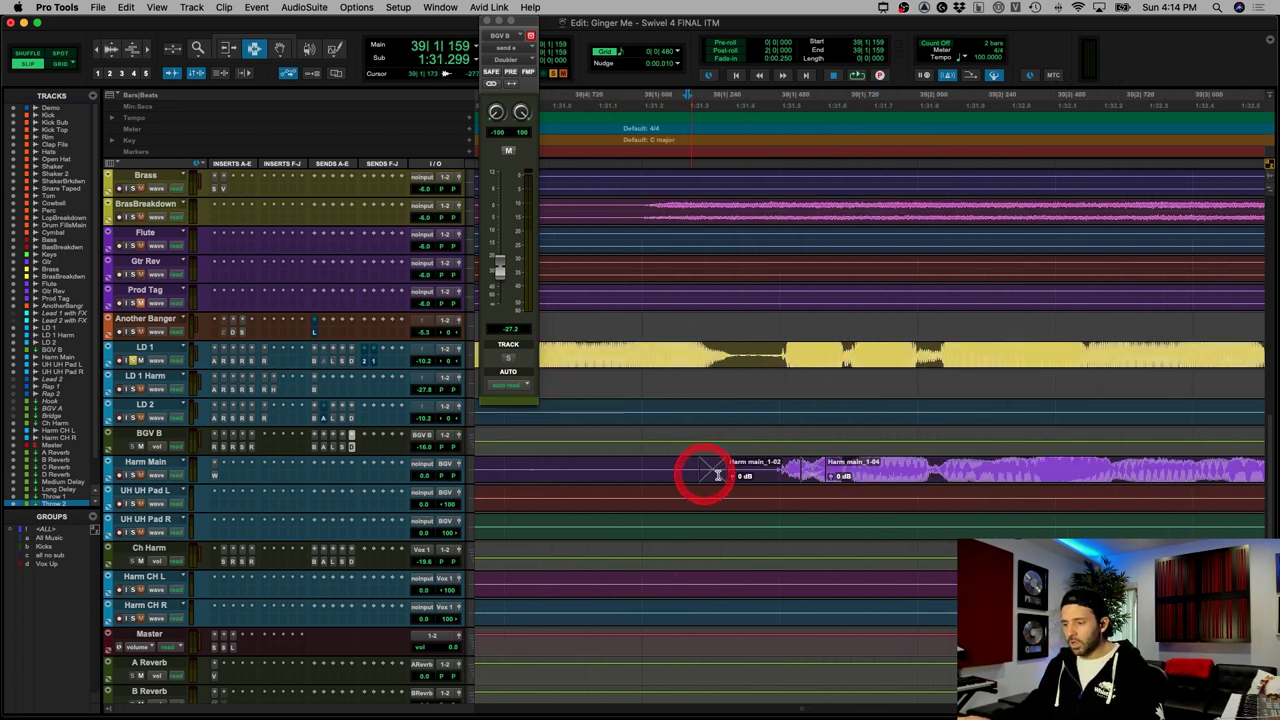
{"action": "left_click", "coordinate": [806, 470]}
{"action": "key", "text": "t"}
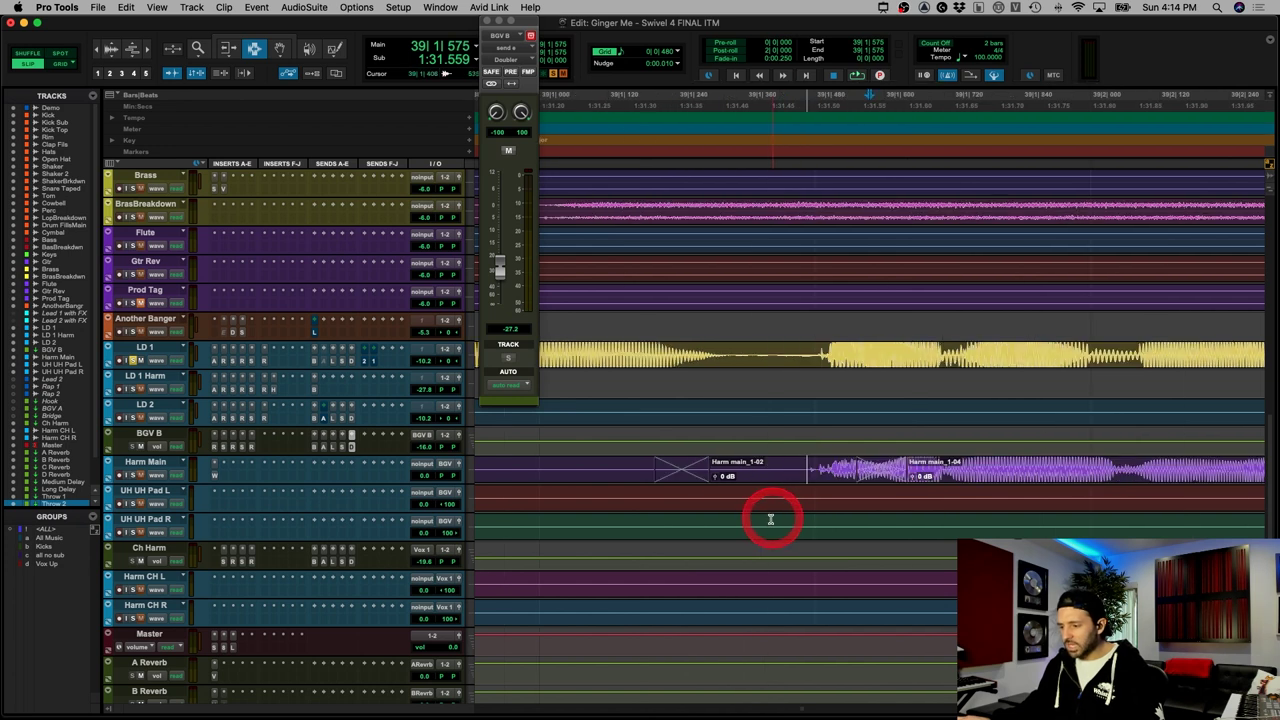
{"action": "double_click", "coordinate": [797, 470]}
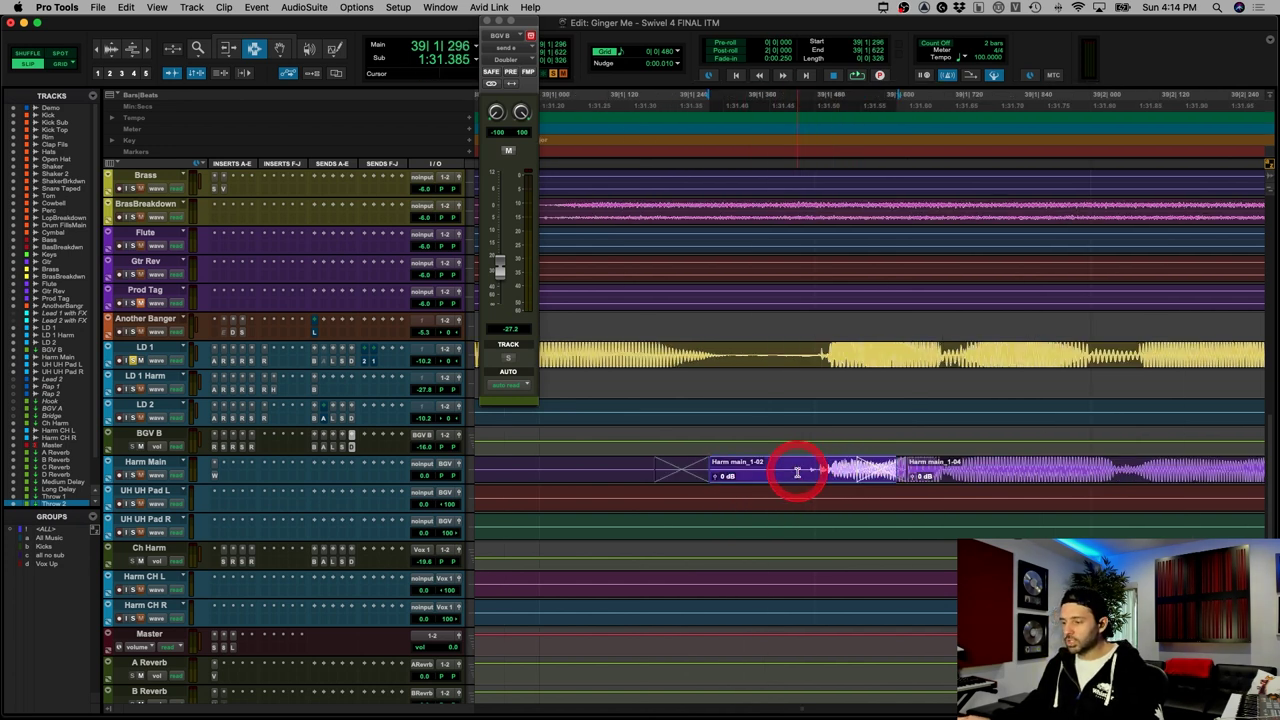
{"action": "left_click", "coordinate": [226, 68]}
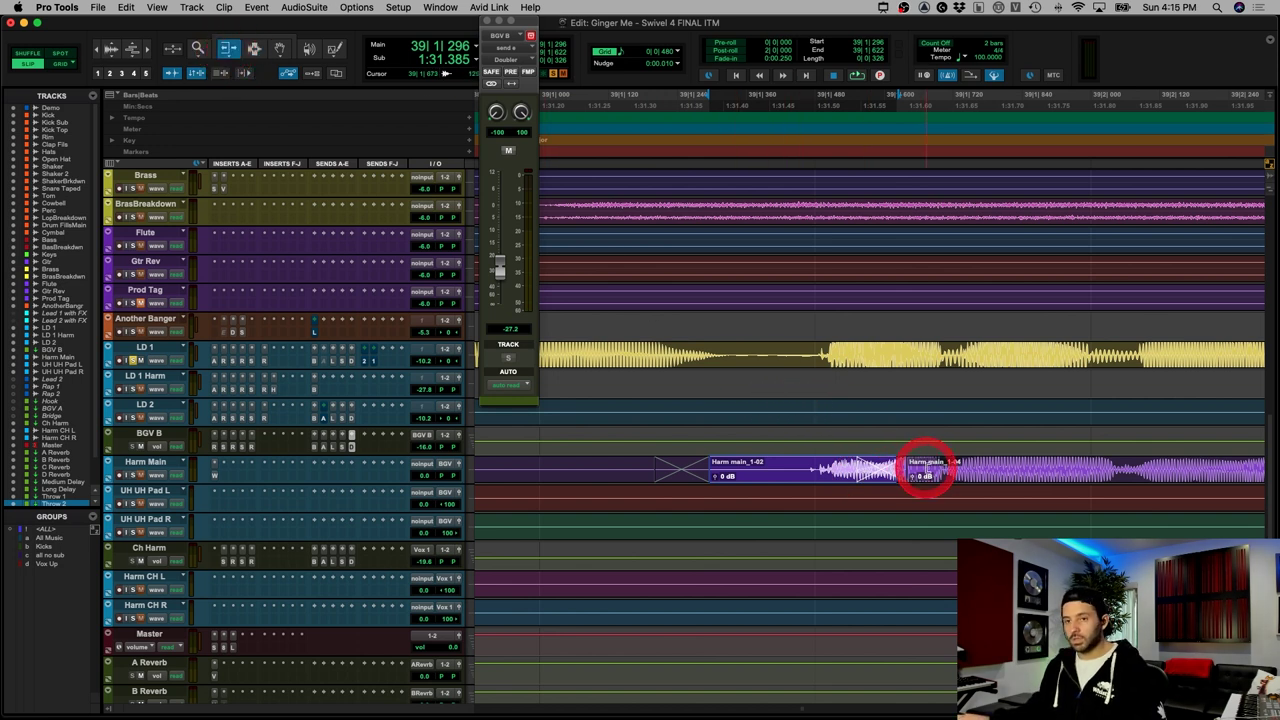
{"action": "left_click_drag", "start_coordinate": [922, 474], "coordinate": [634, 470]}
{"action": "left_click", "coordinate": [770, 463]}
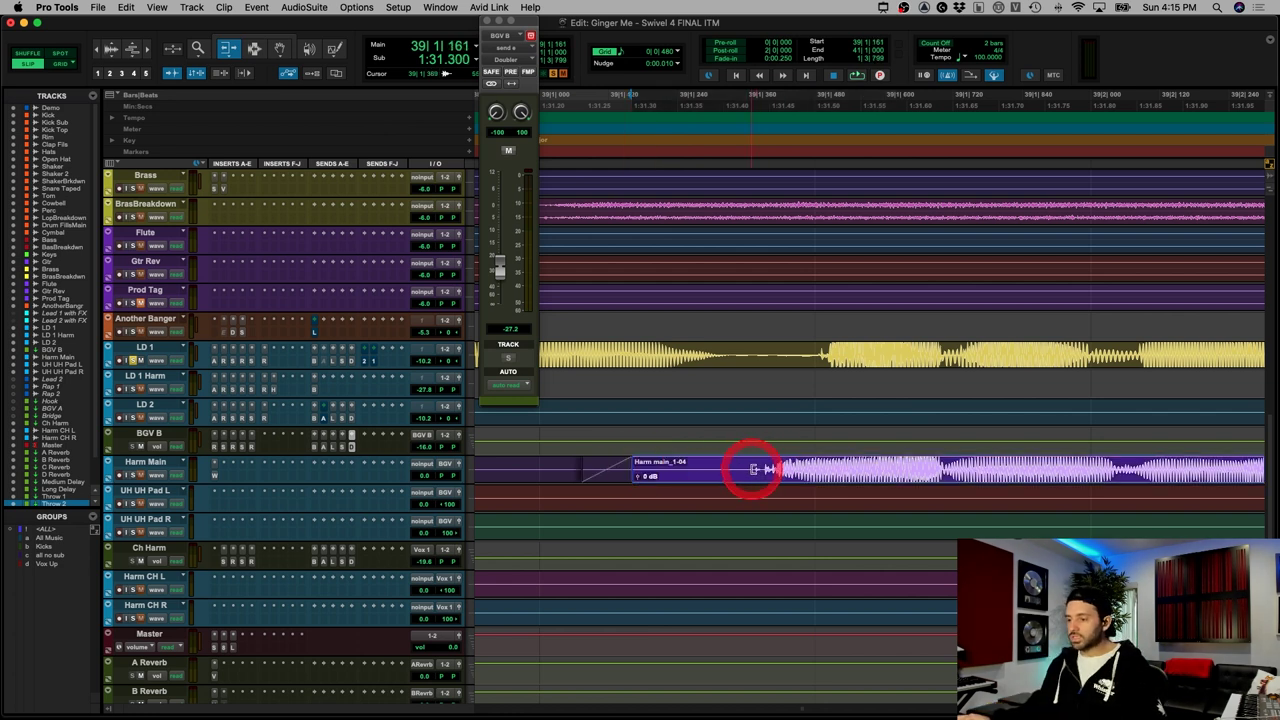
Step: Compare the Harm Main clip's onset with LD 1's onset in bar 39 by selecting the matching waveform passages
{"action": "left_click", "coordinate": [254, 46]}
{"action": "left_click", "coordinate": [417, 179]}
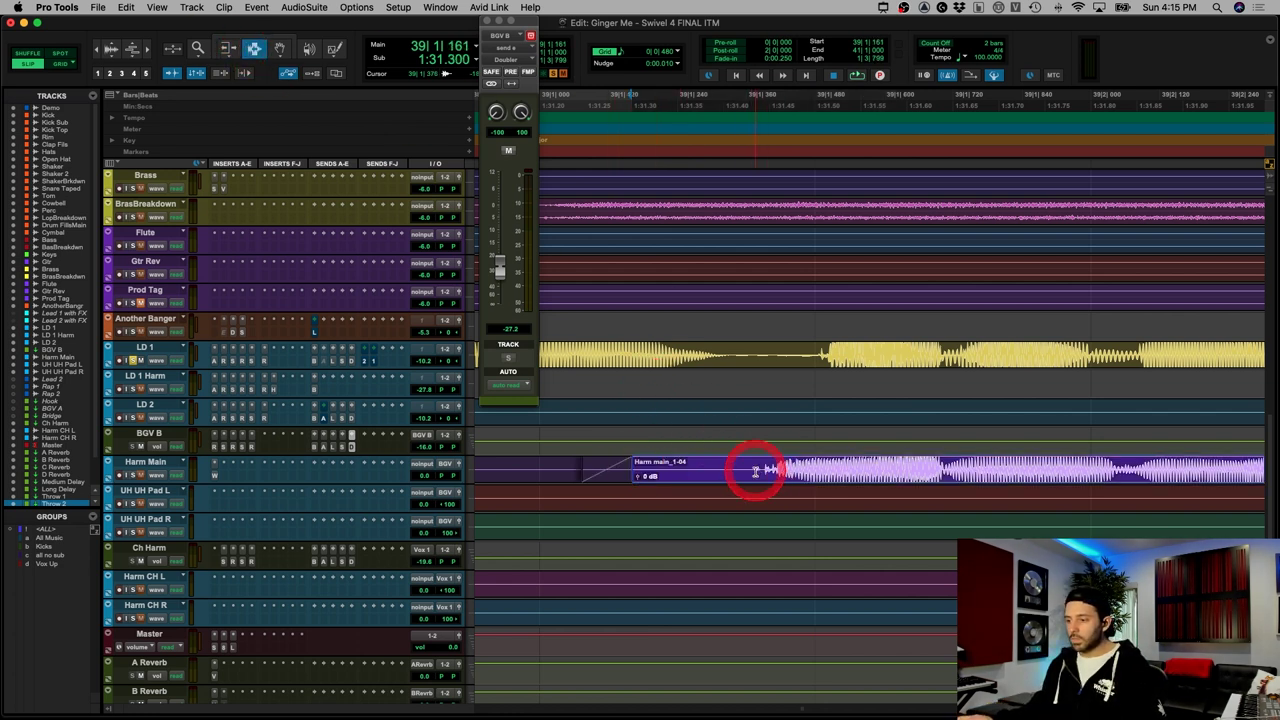
{"action": "left_click_drag", "start_coordinate": [755, 470], "coordinate": [852, 470]}
{"action": "left_click", "coordinate": [821, 352]}
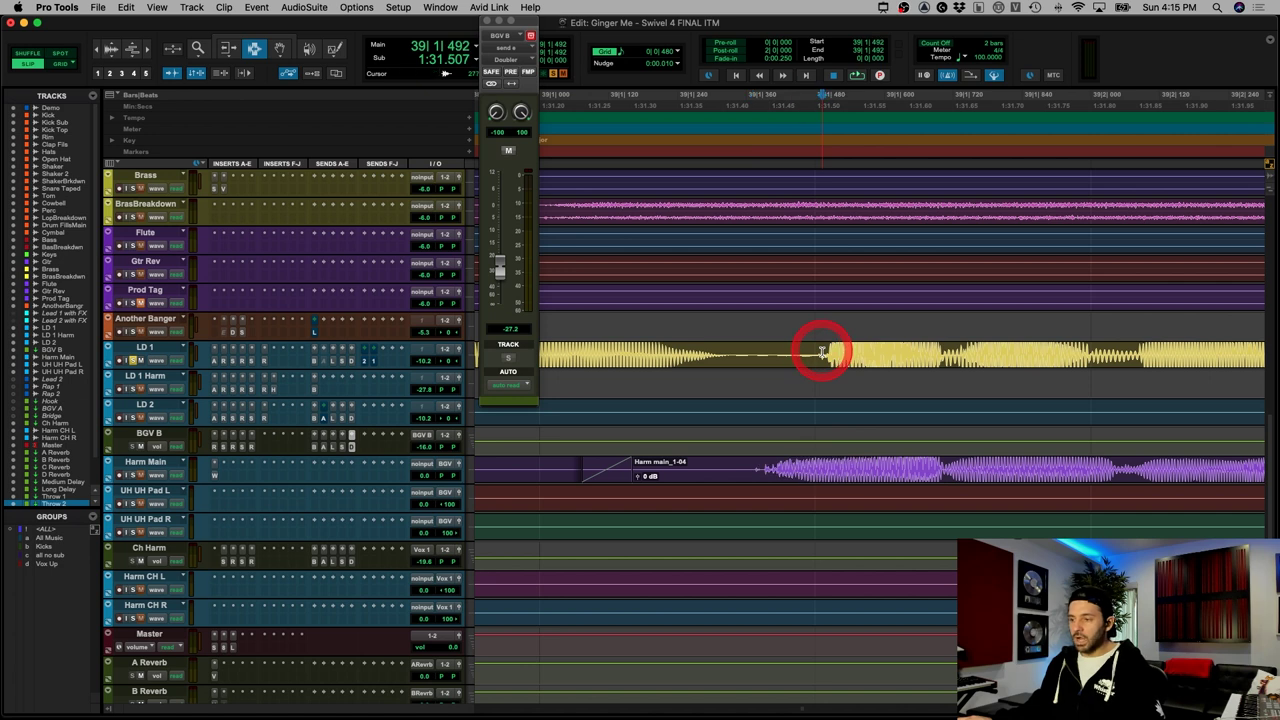
{"action": "left_click_drag", "start_coordinate": [827, 346], "coordinate": [949, 431]}
{"action": "key", "text": "r"}
{"action": "left_click", "coordinate": [596, 376]}
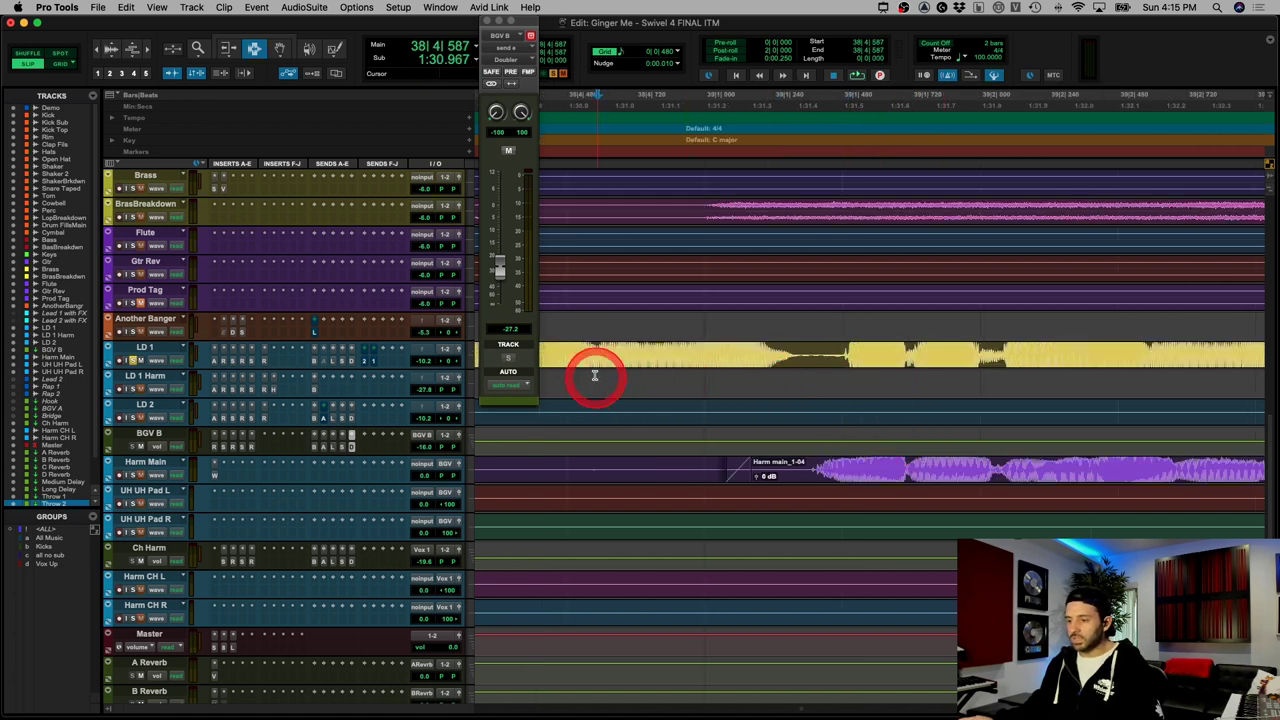
Step: Solo Harm Main alongside LD 1 and audition both tracks from 38|4|490
{"action": "left_click", "coordinate": [569, 353]}
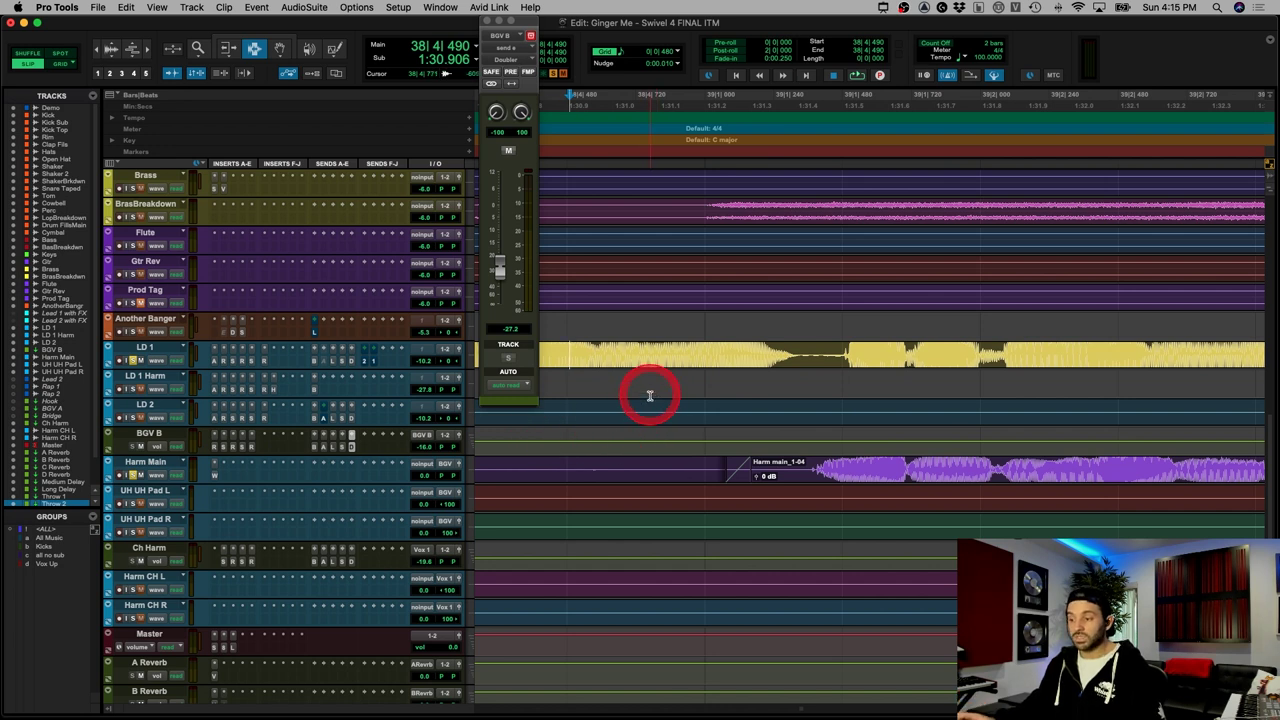
{"action": "key", "text": "space"}
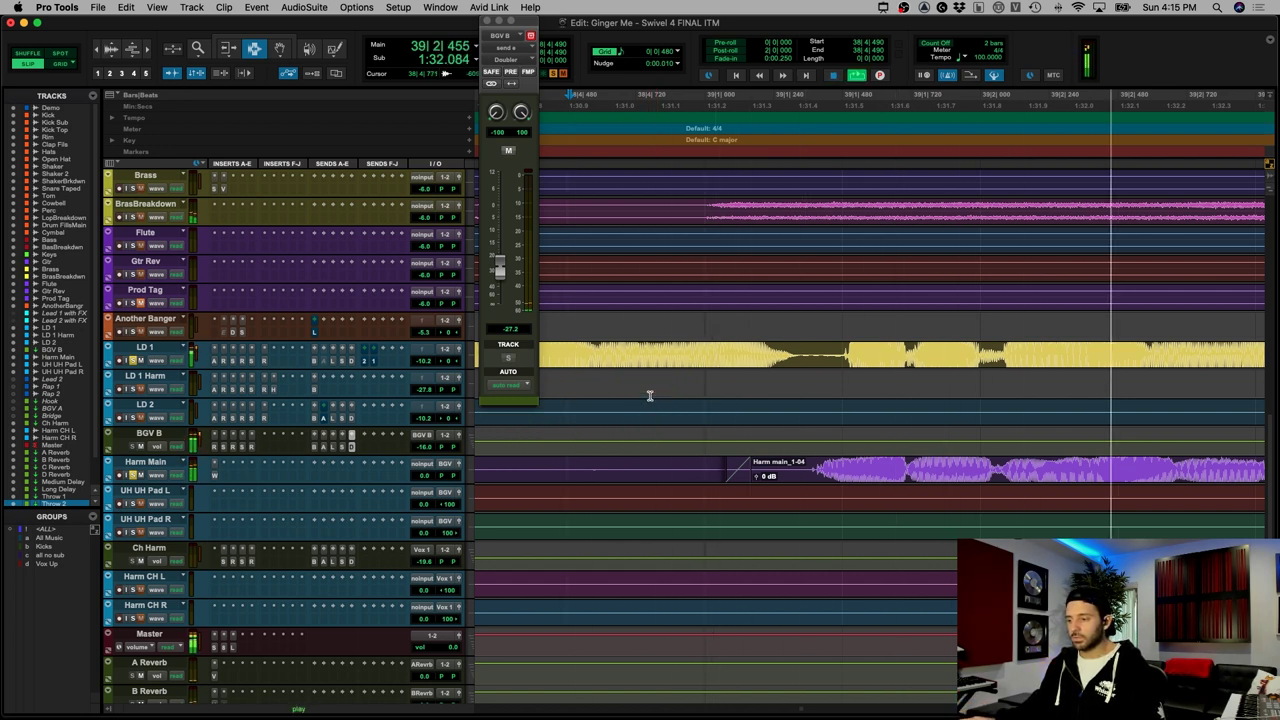
{"action": "key", "text": "space"}
Step: Audition the harmony against LD 1 again from 38|4|281 and undo the Harm main_1-04 extension
{"action": "left_click_drag", "start_coordinate": [813, 470], "coordinate": [846, 356]}
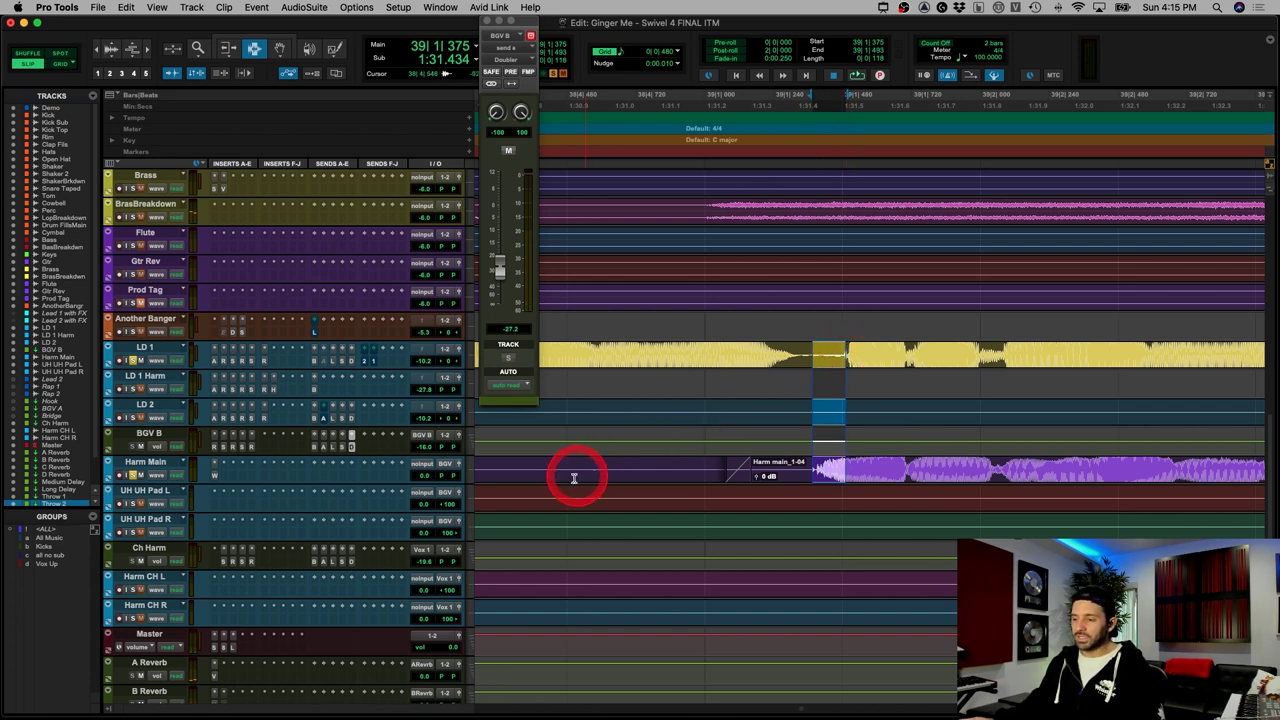
{"action": "left_click", "coordinate": [509, 480]}
{"action": "key", "text": "space"}
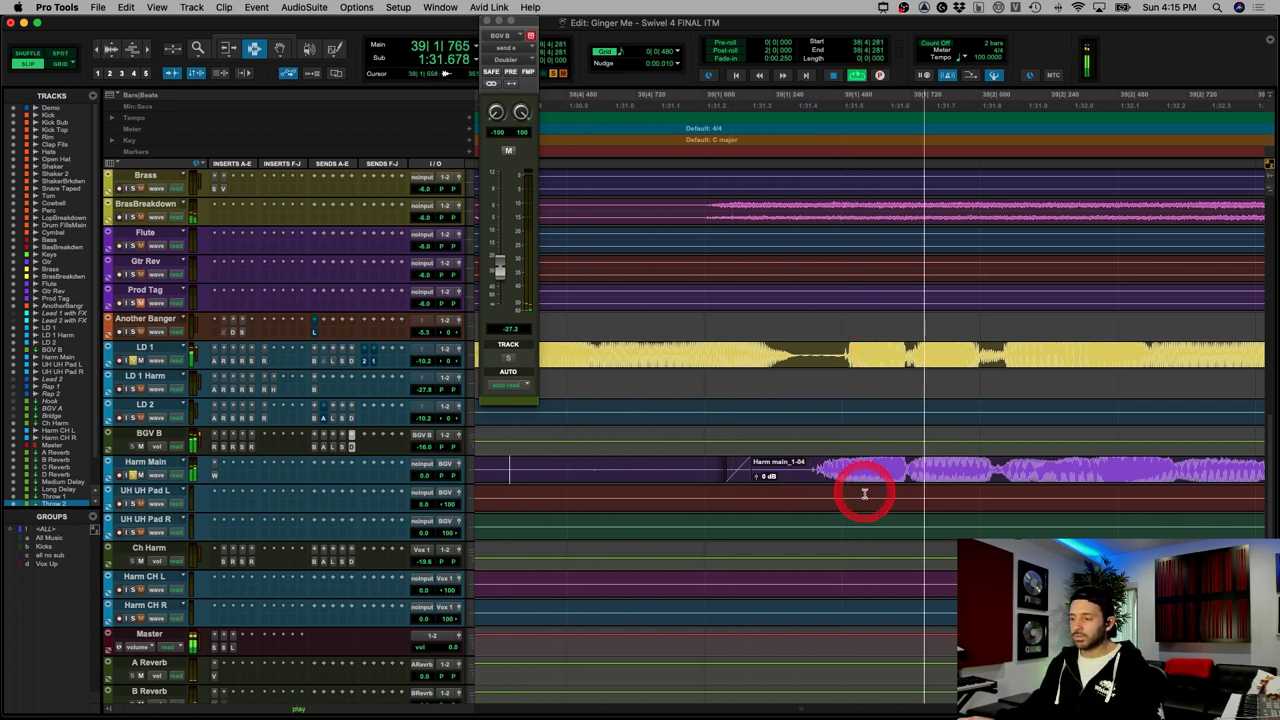
{"action": "key", "text": "space"}
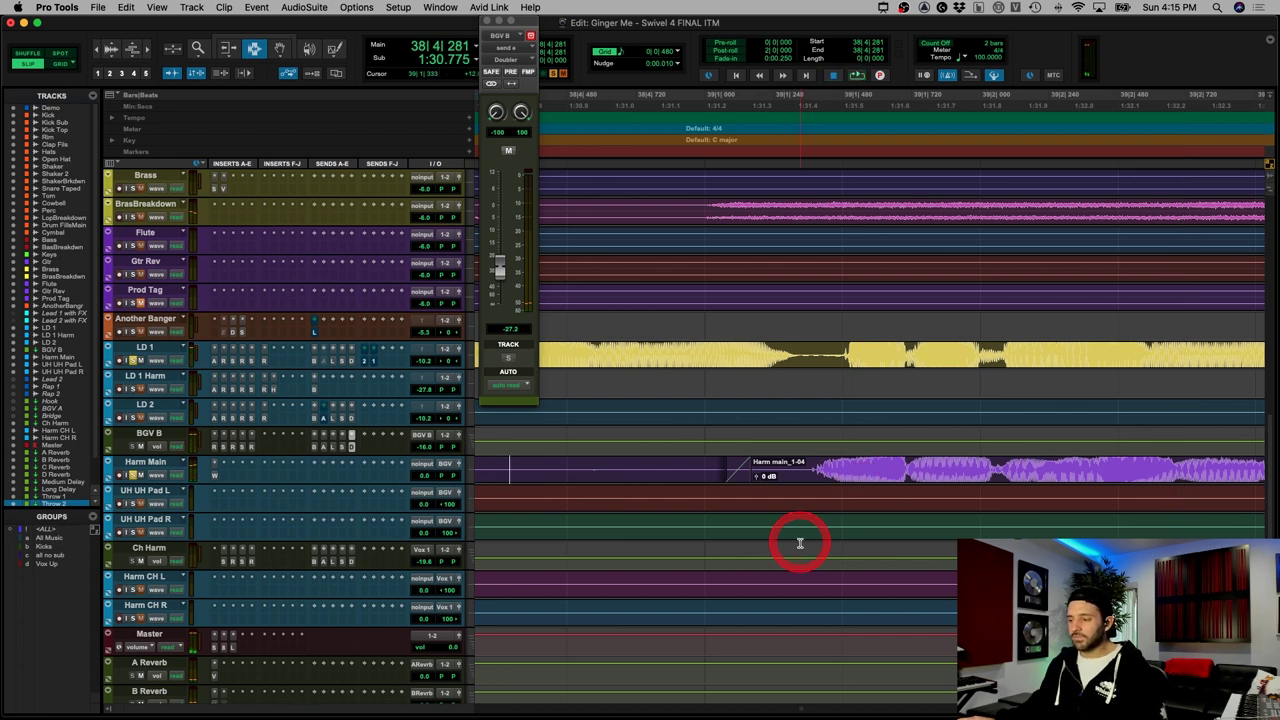
{"action": "key", "text": "super+z"}
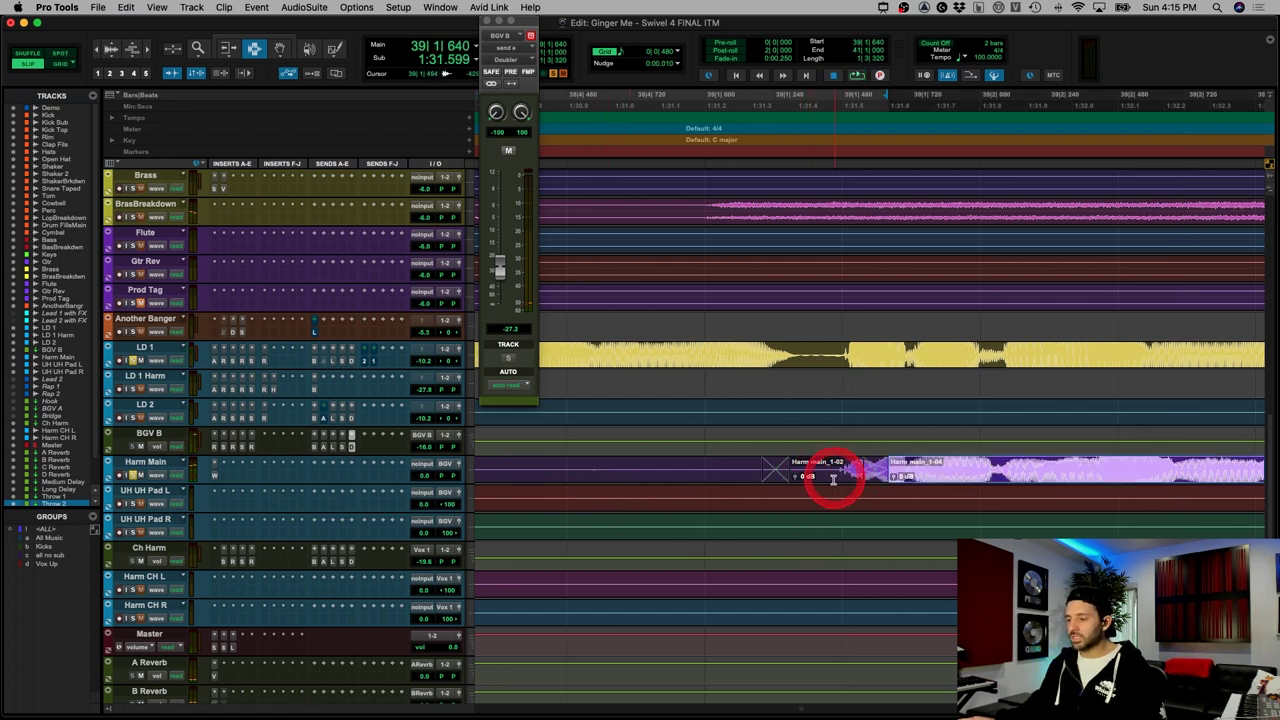
Step: Extend the start of Harm main_1-04 back to 38|4|952 with the Trim tool and split the clip at 39|1|512
{"action": "left_click", "coordinate": [226, 49]}
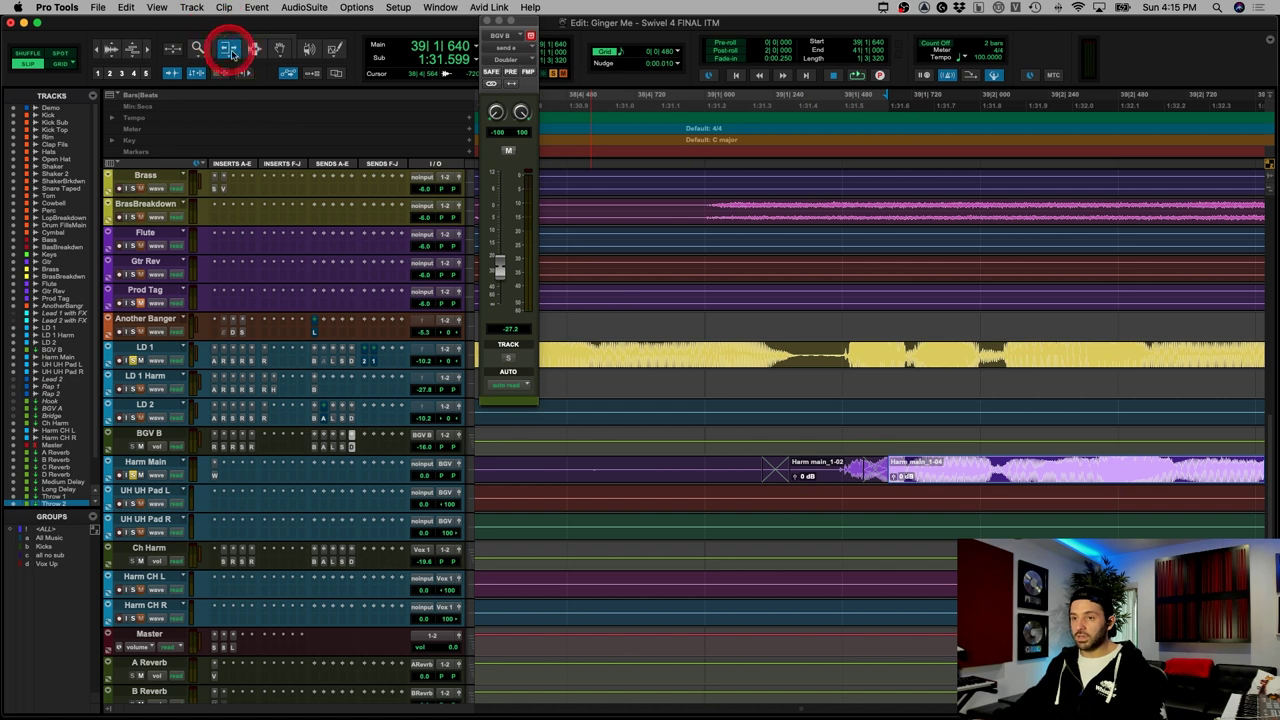
{"action": "left_click_drag", "start_coordinate": [894, 472], "coordinate": [703, 466]}
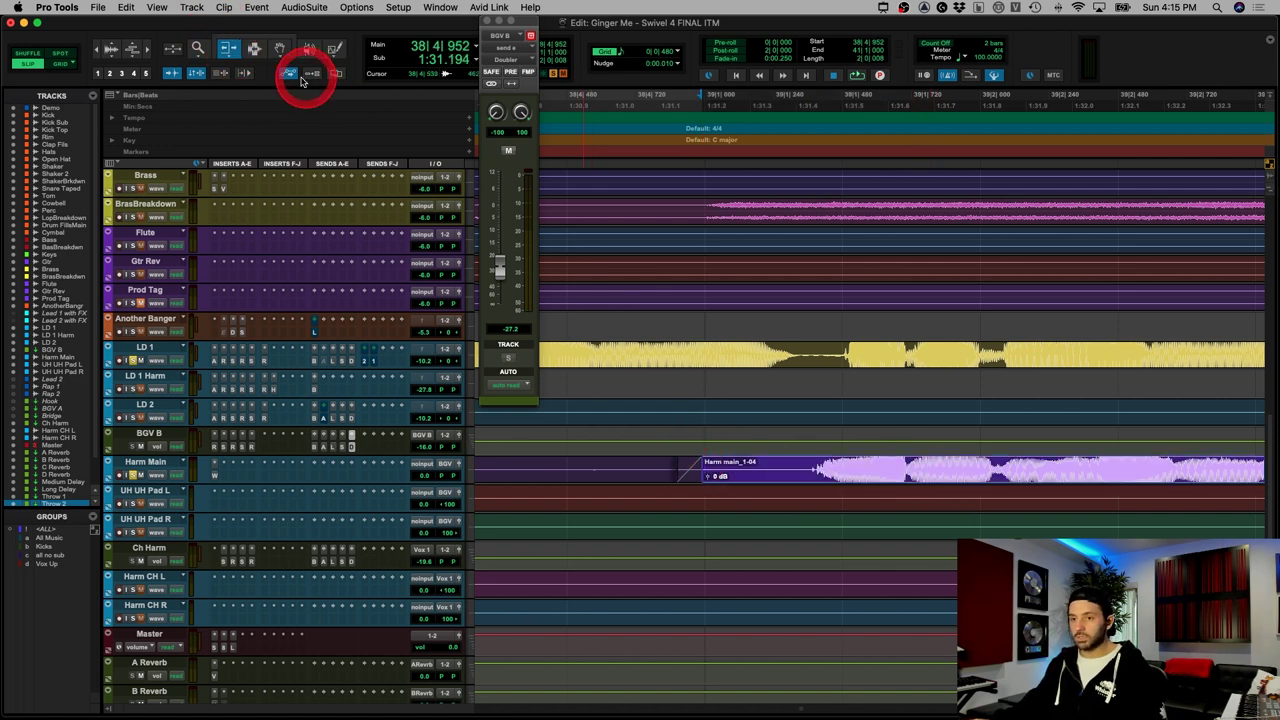
{"action": "left_click", "coordinate": [252, 48]}
{"action": "left_click", "coordinate": [851, 468]}
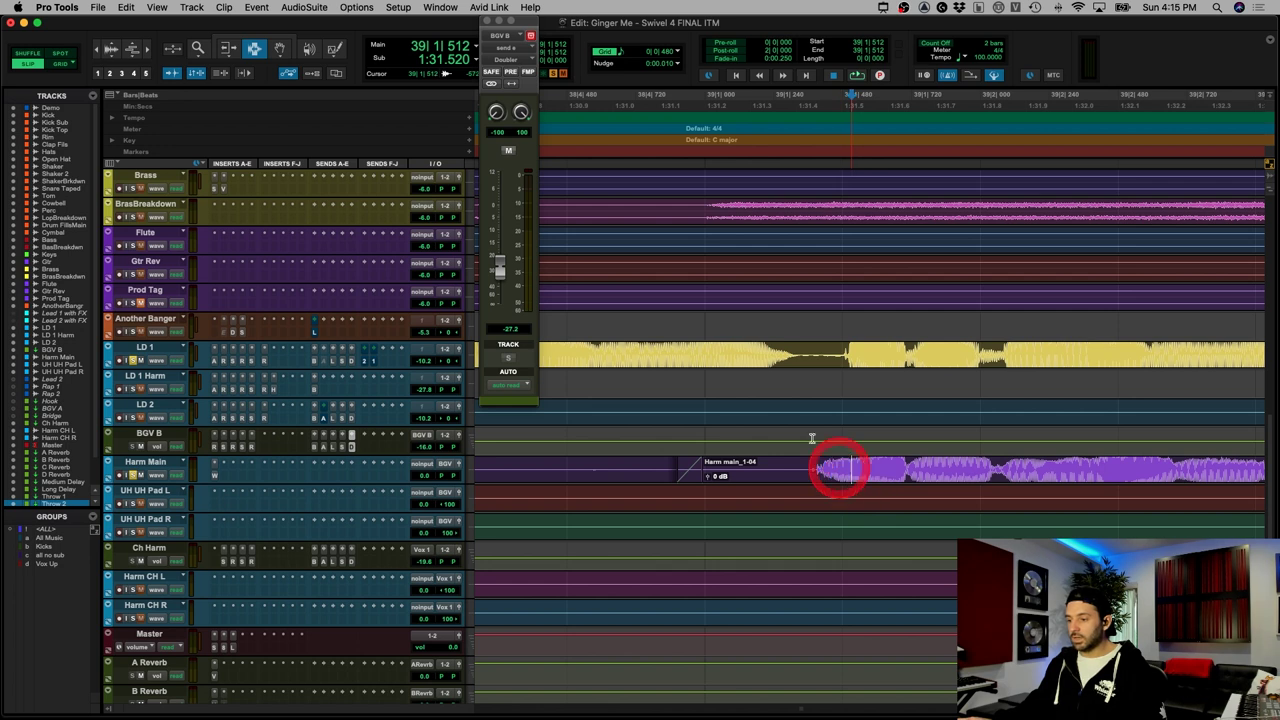
{"action": "left_click", "coordinate": [648, 380]}
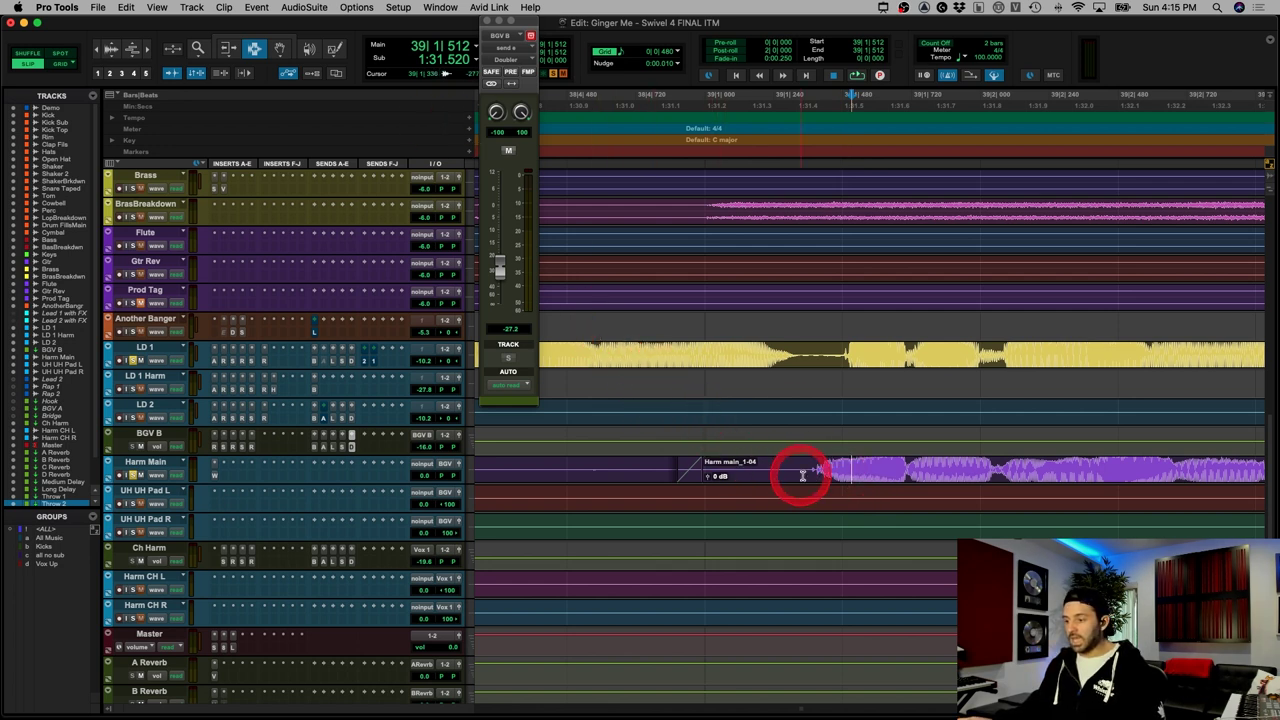
Step: Move the split-off opening piece of the harmony later to 39|1|044, and undo these harmony clip edits
{"action": "left_click", "coordinate": [282, 48]}
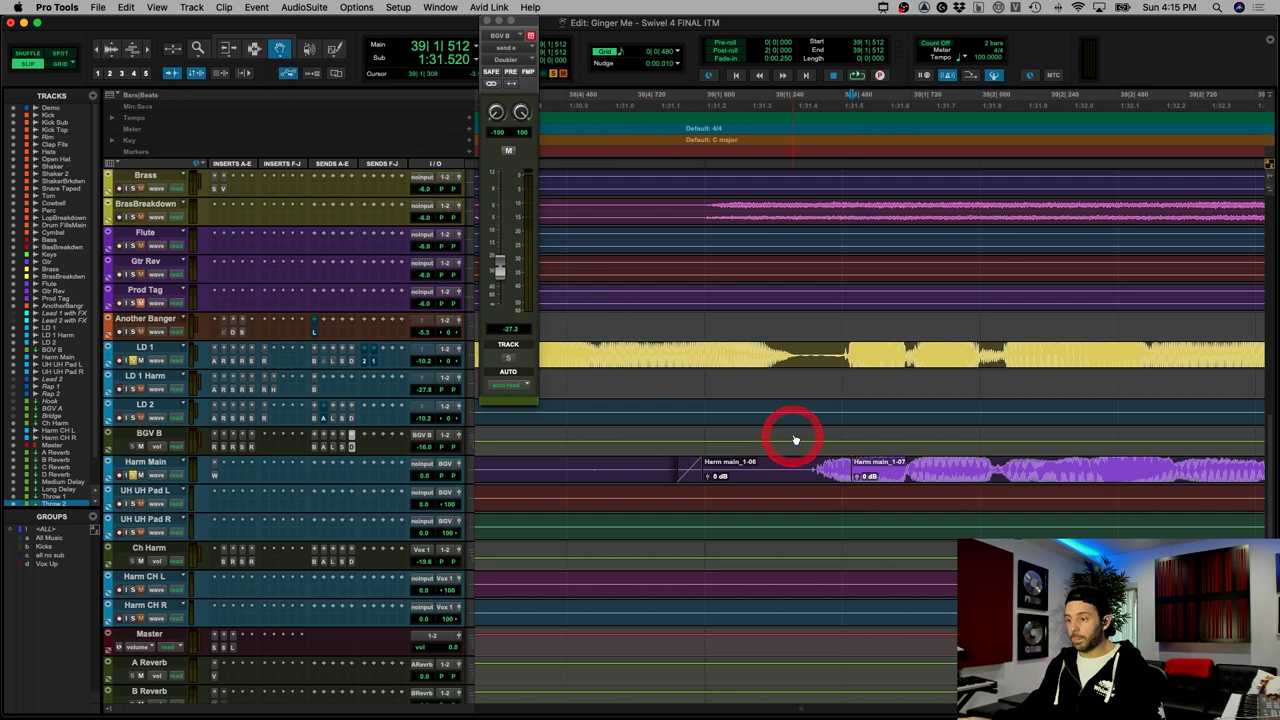
{"action": "left_click", "coordinate": [816, 470]}
{"action": "left_click_drag", "start_coordinate": [816, 470], "coordinate": [850, 470]}
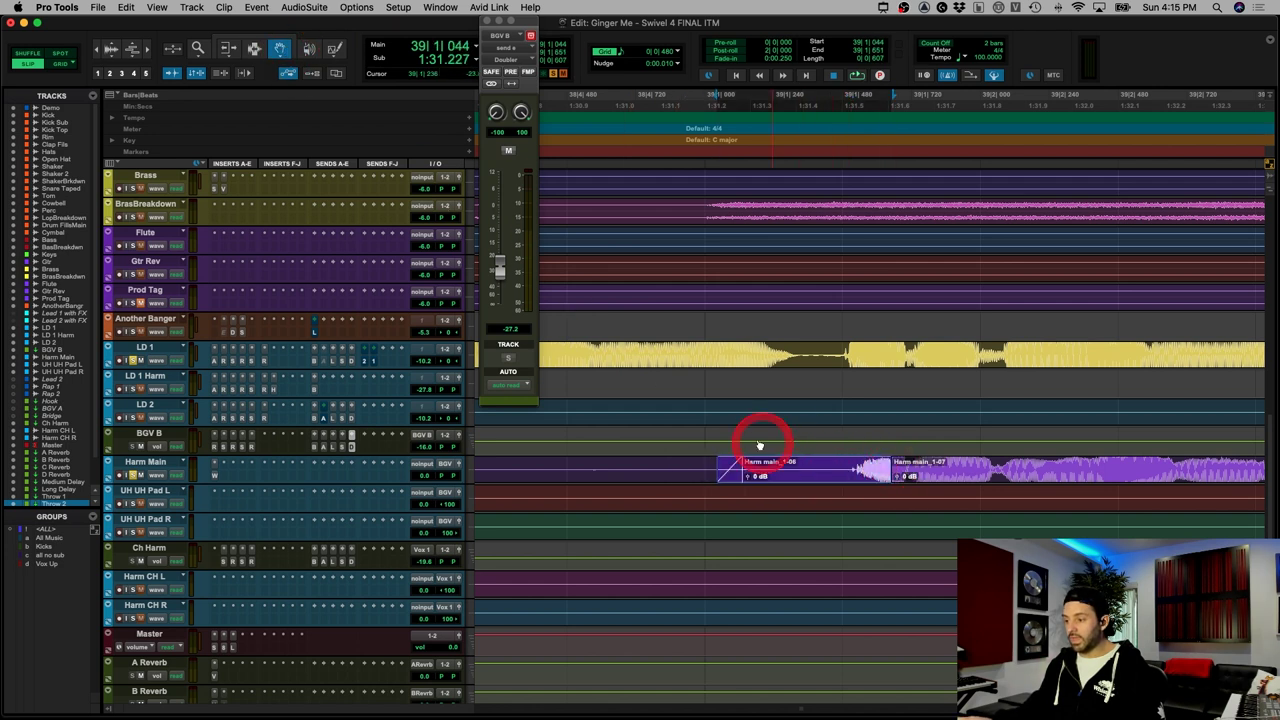
{"action": "key", "text": "super+z"}
{"action": "key", "text": "super+z"}
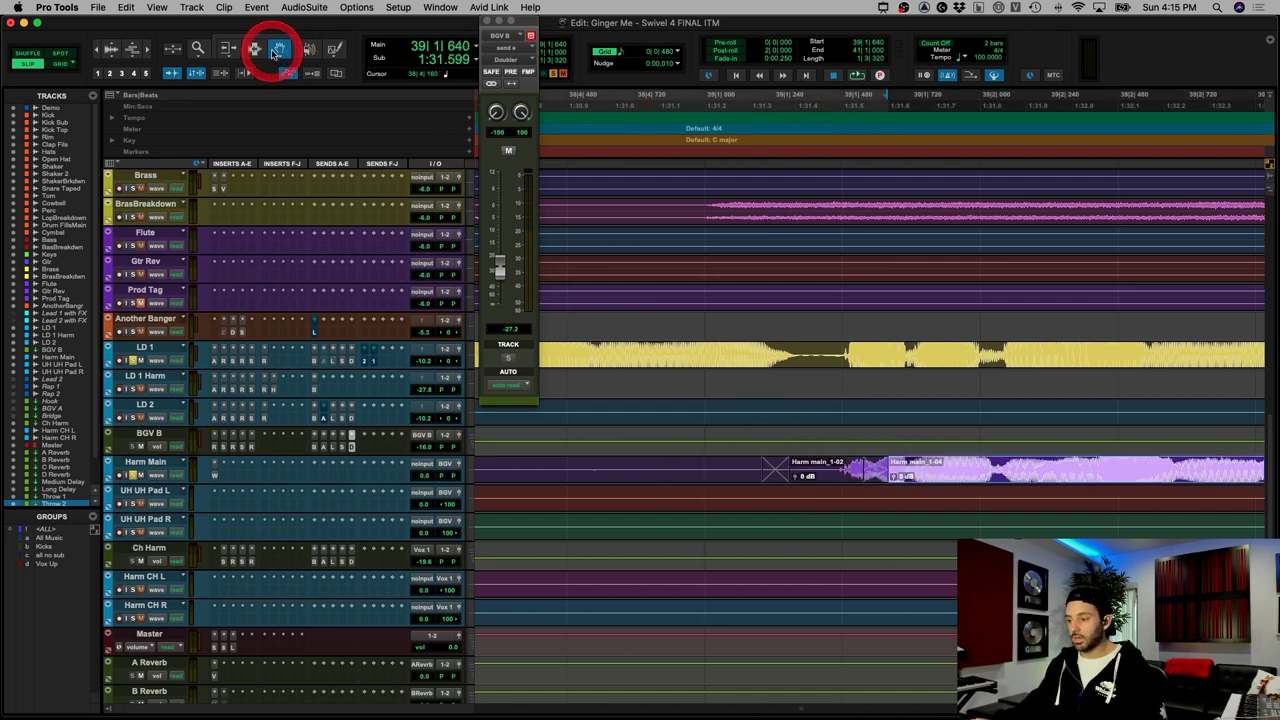
Step: Audition the edited Harm Main clips with LD 1 from 38|4|738
{"action": "left_click", "coordinate": [641, 494]}
{"action": "left_click", "coordinate": [724, 388]}
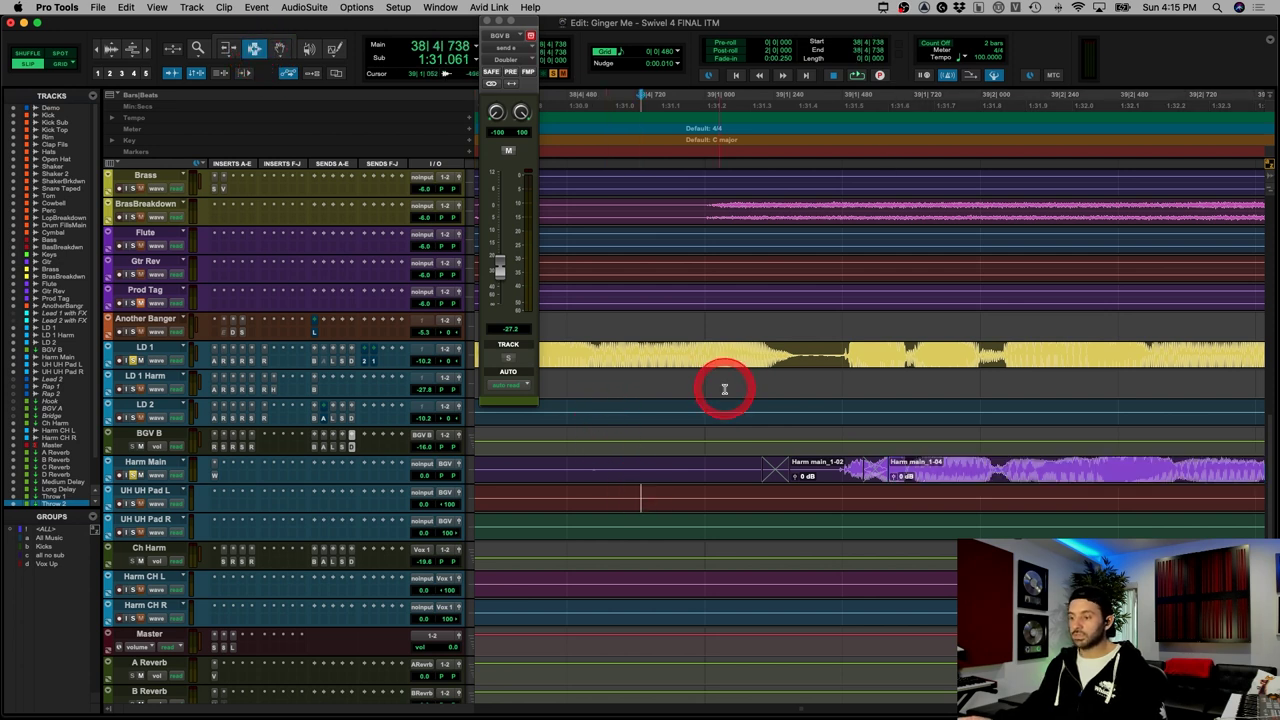
{"action": "key", "text": "space"}
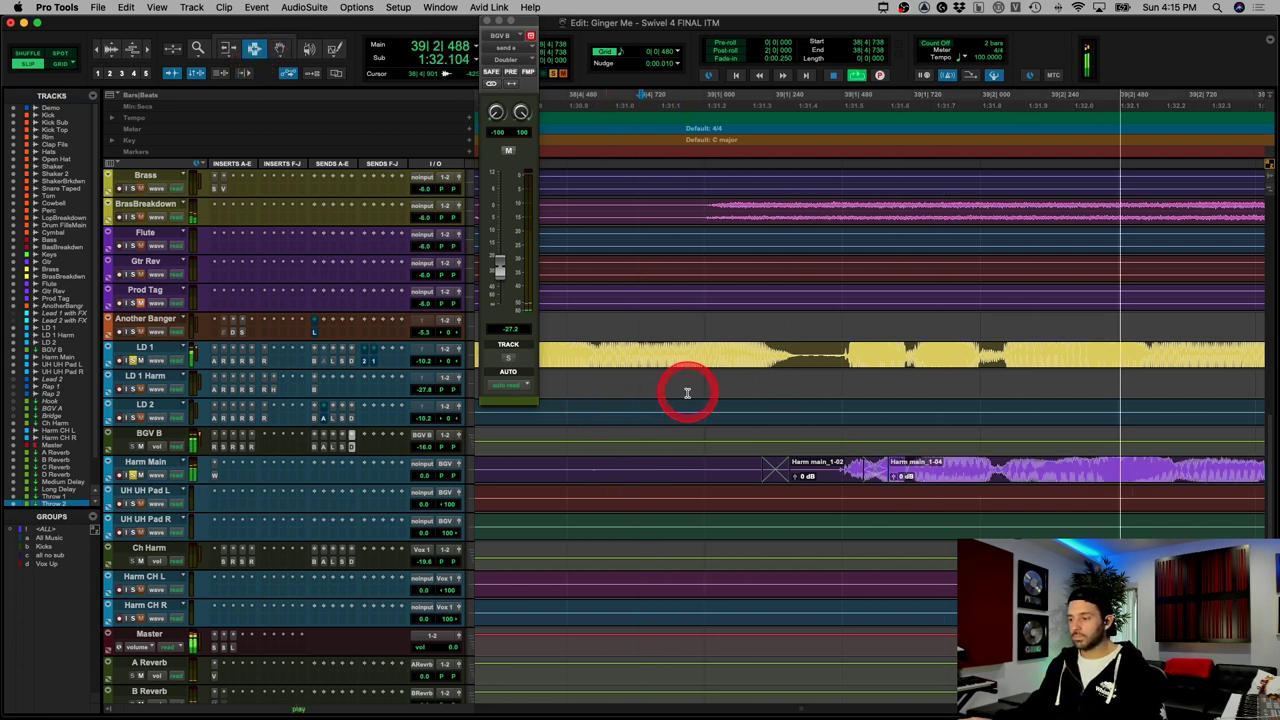
{"action": "left_click", "coordinate": [687, 393]}
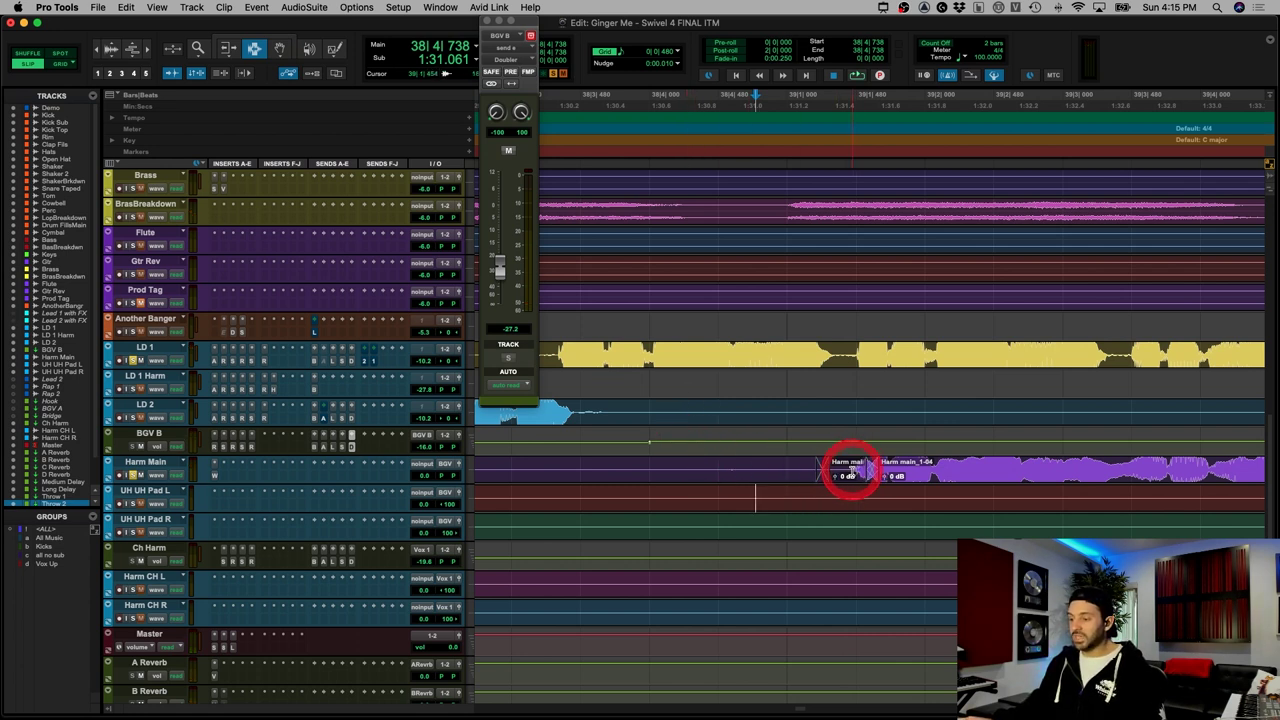
Step: Select LD 1's onset near 39|1|482 for comparison and audition the harmony entry again from 38|3|656 and 38|3|461
{"action": "left_click_drag", "start_coordinate": [856, 345], "coordinate": [880, 411]}
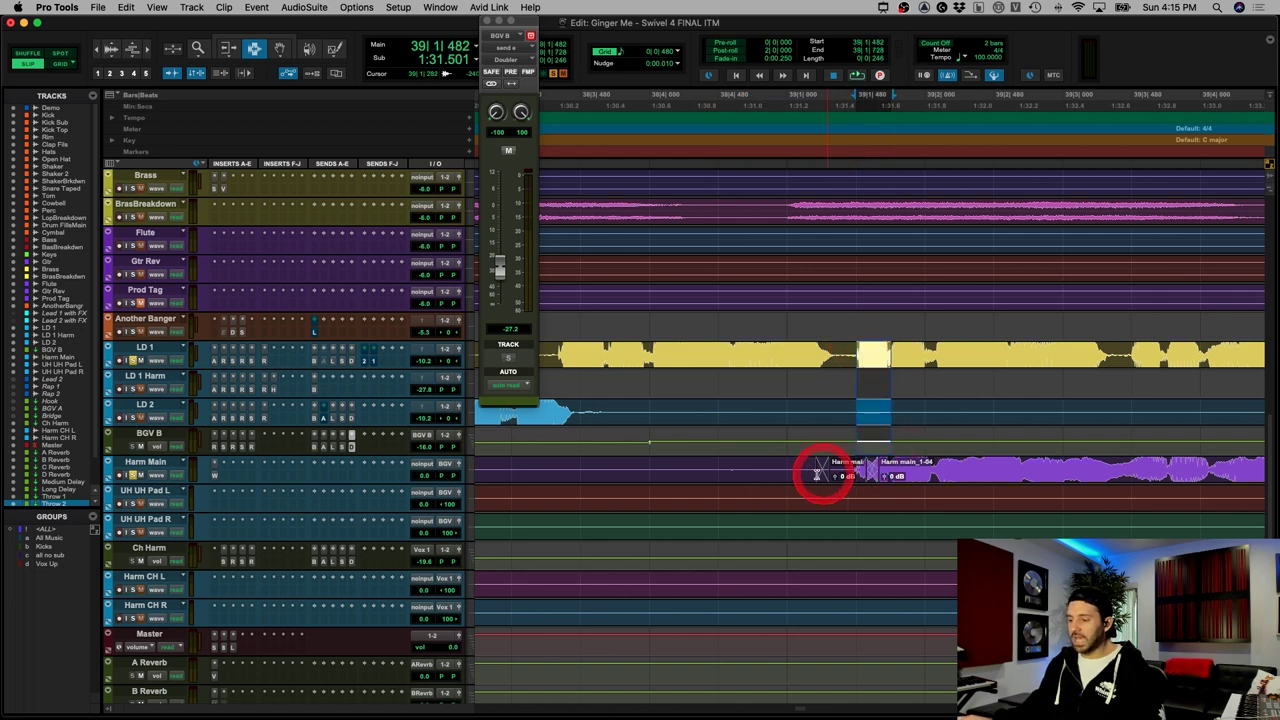
{"action": "left_click", "coordinate": [609, 472]}
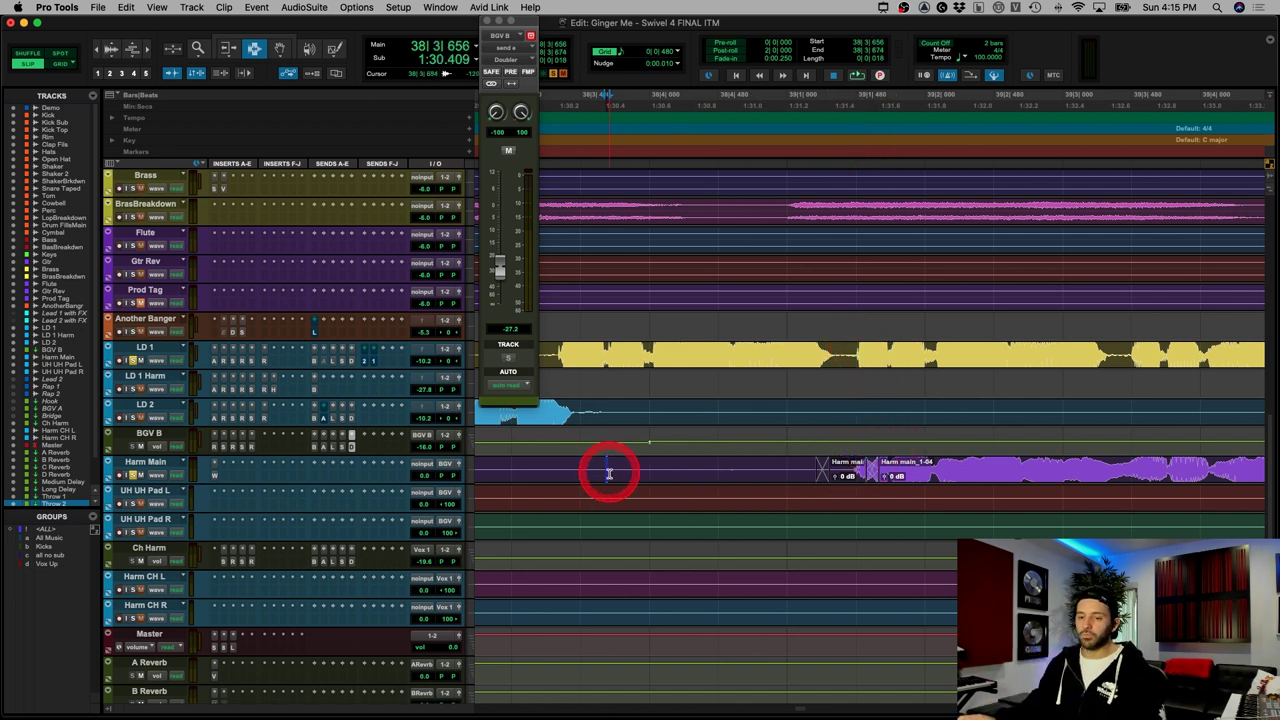
{"action": "key", "text": "space"}
{"action": "key", "text": "space"}
{"action": "left_click", "coordinate": [577, 466]}
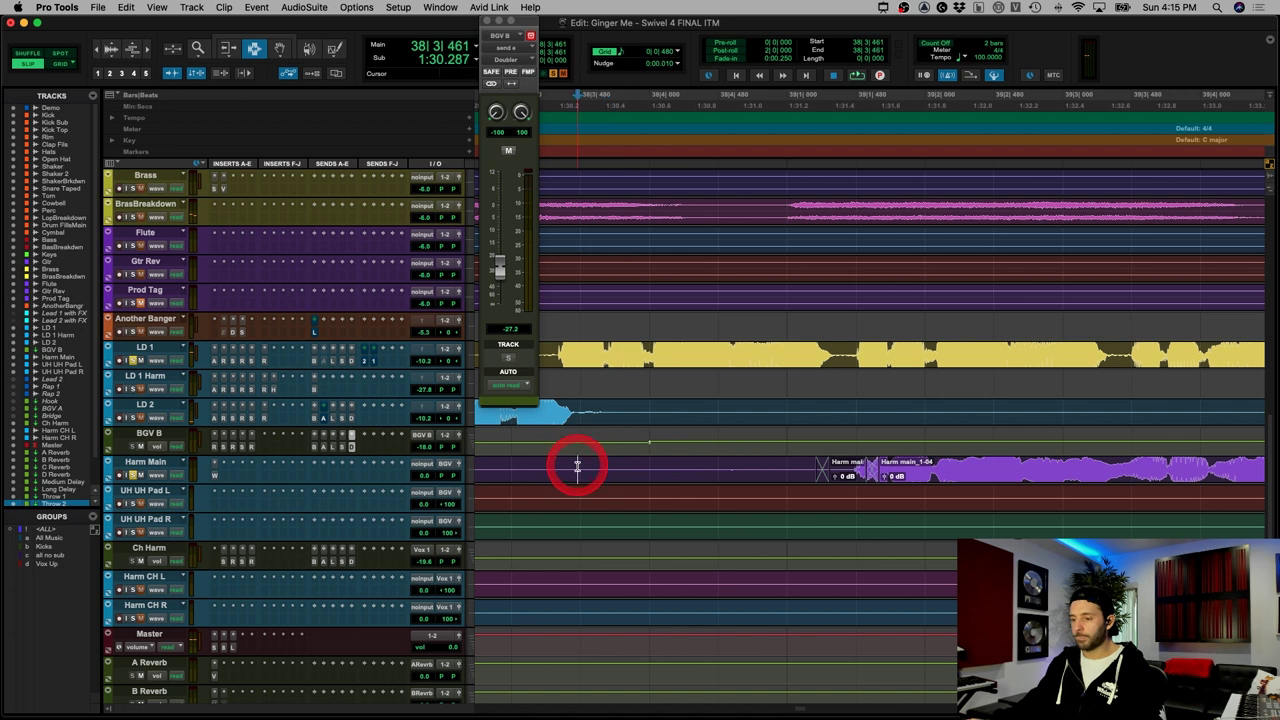
{"action": "key", "text": "space"}
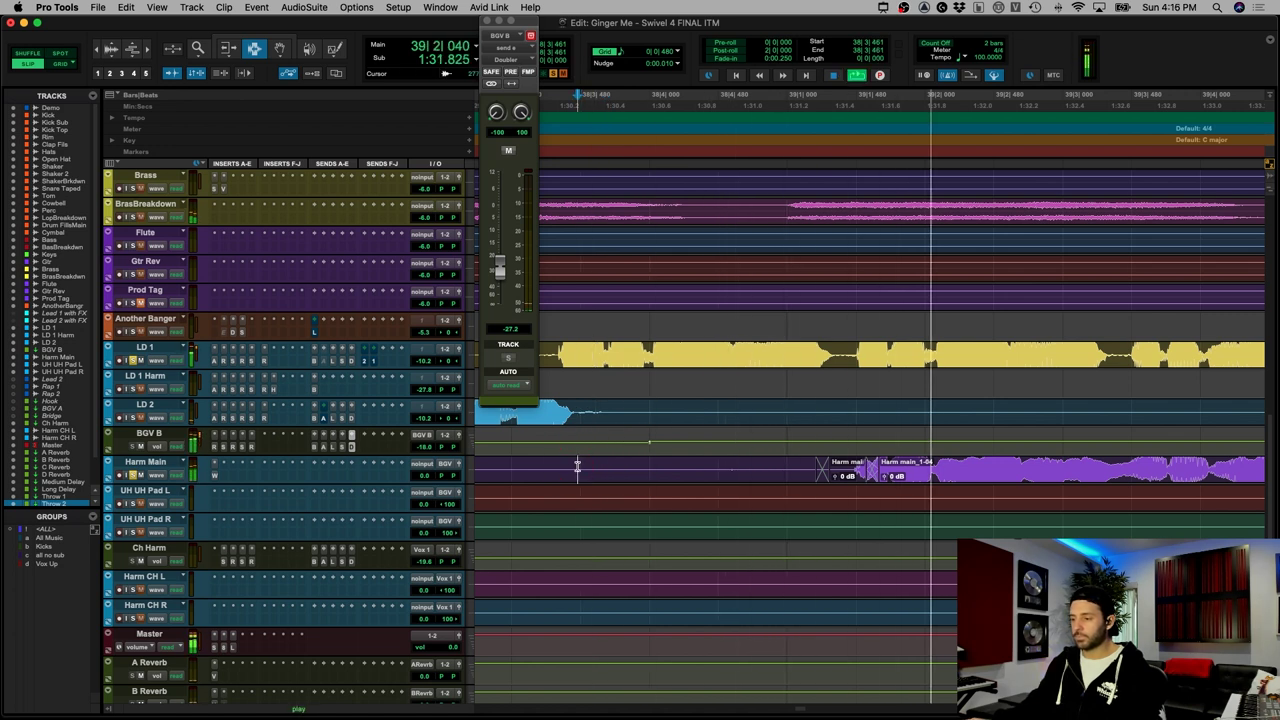
{"action": "key", "text": "space"}
Step: Examine the crossfade between Harm main_1-02 and Harm main_1-04 in bar 39, both up close and within the surrounding phrase
{"action": "left_click", "coordinate": [131, 475]}
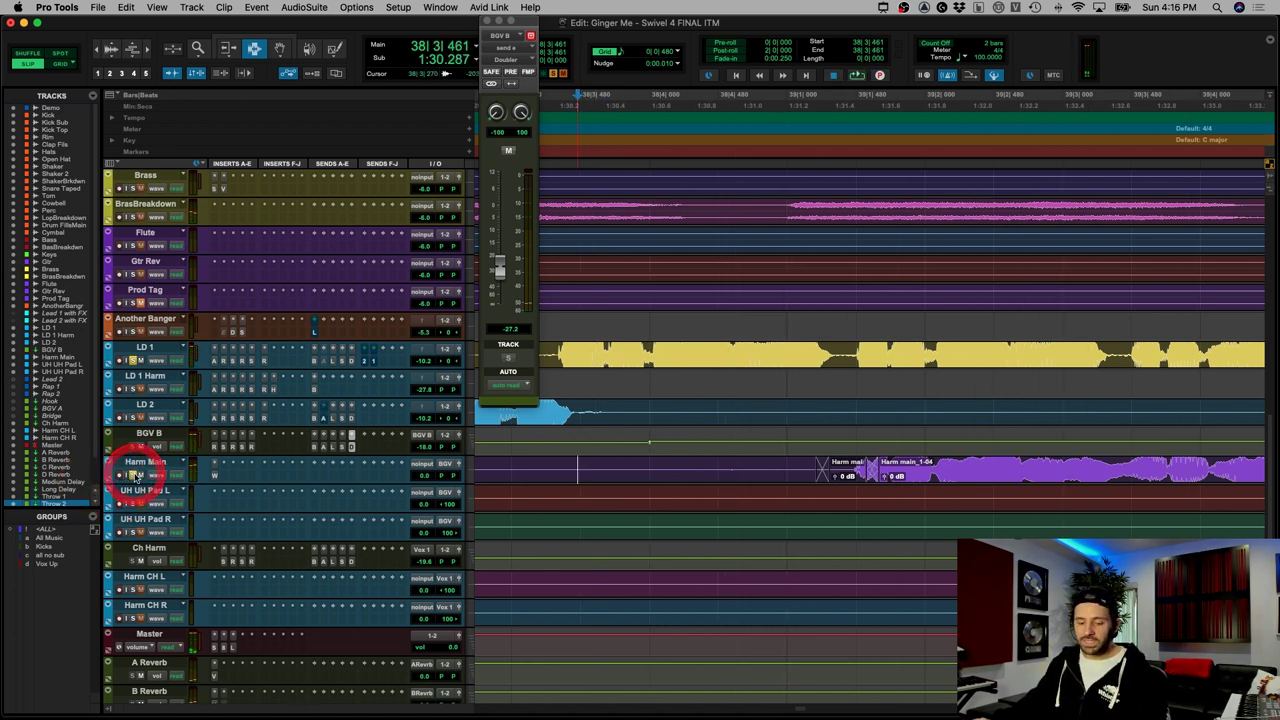
{"action": "key", "text": "r"}
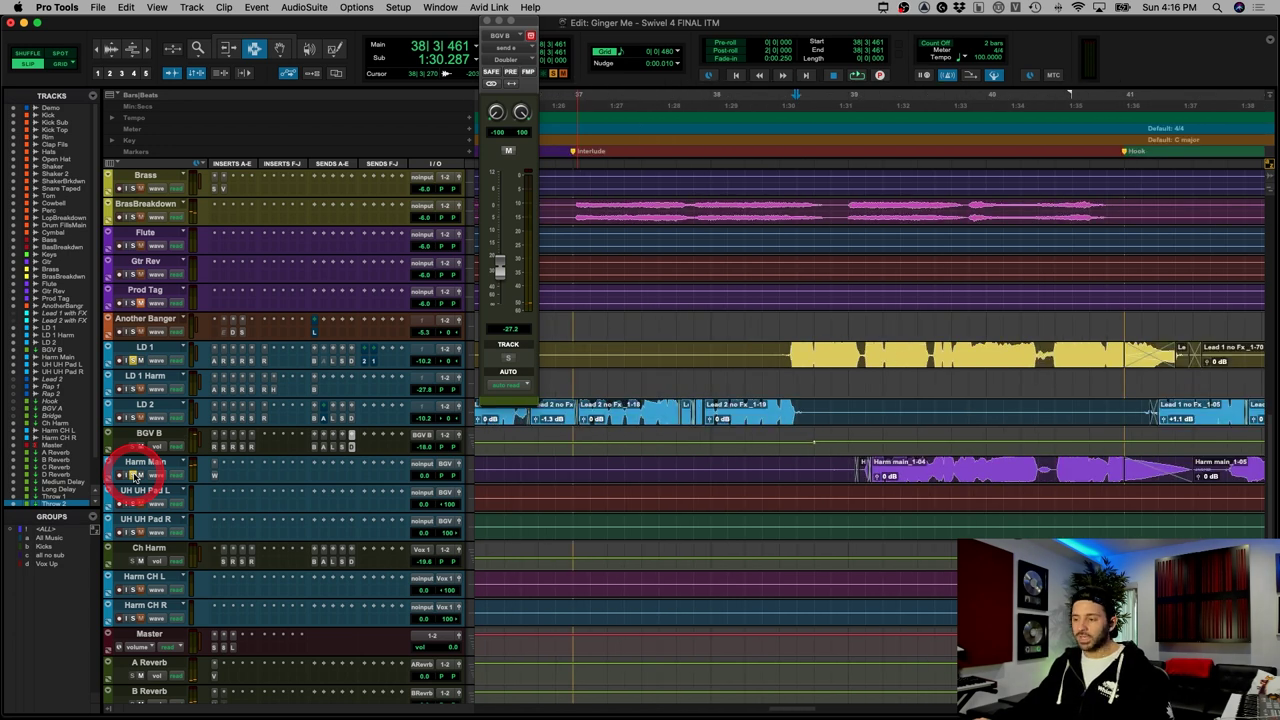
{"action": "key", "text": "t"}
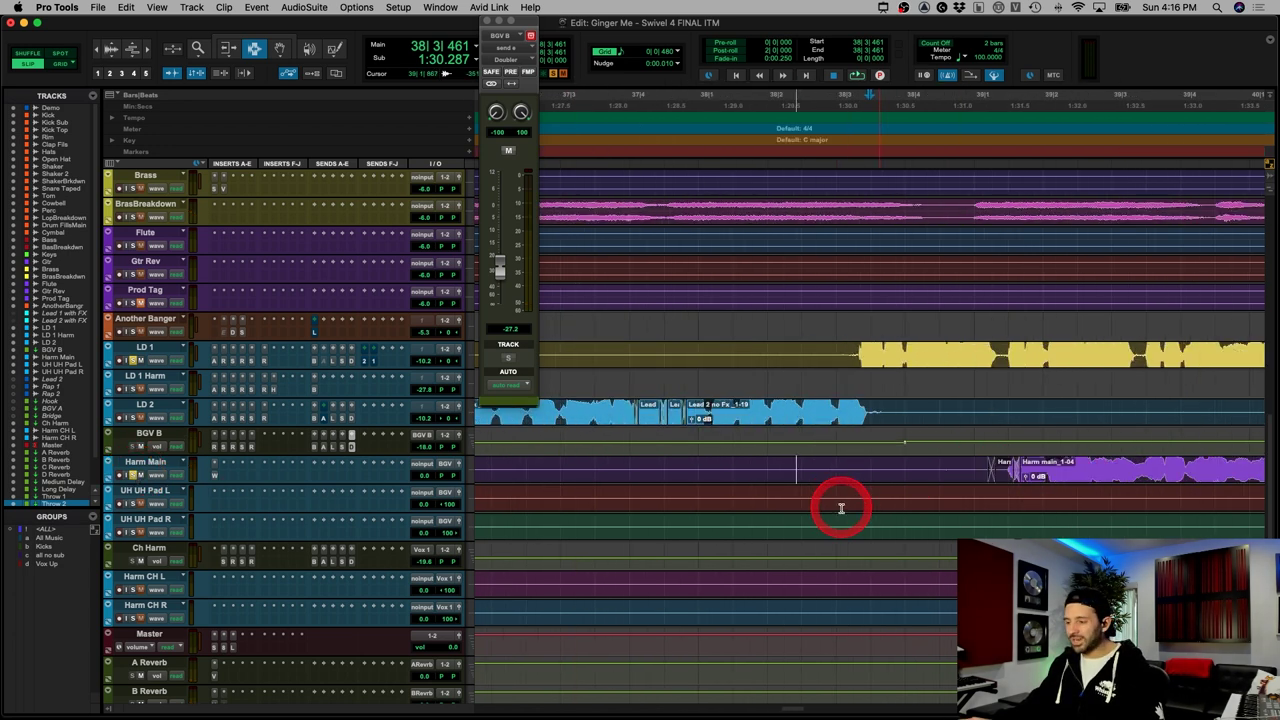
{"action": "scroll", "coordinate": [883, 491], "scroll_direction": "right", "scroll_amount": 5}
{"action": "left_click", "coordinate": [943, 472]}
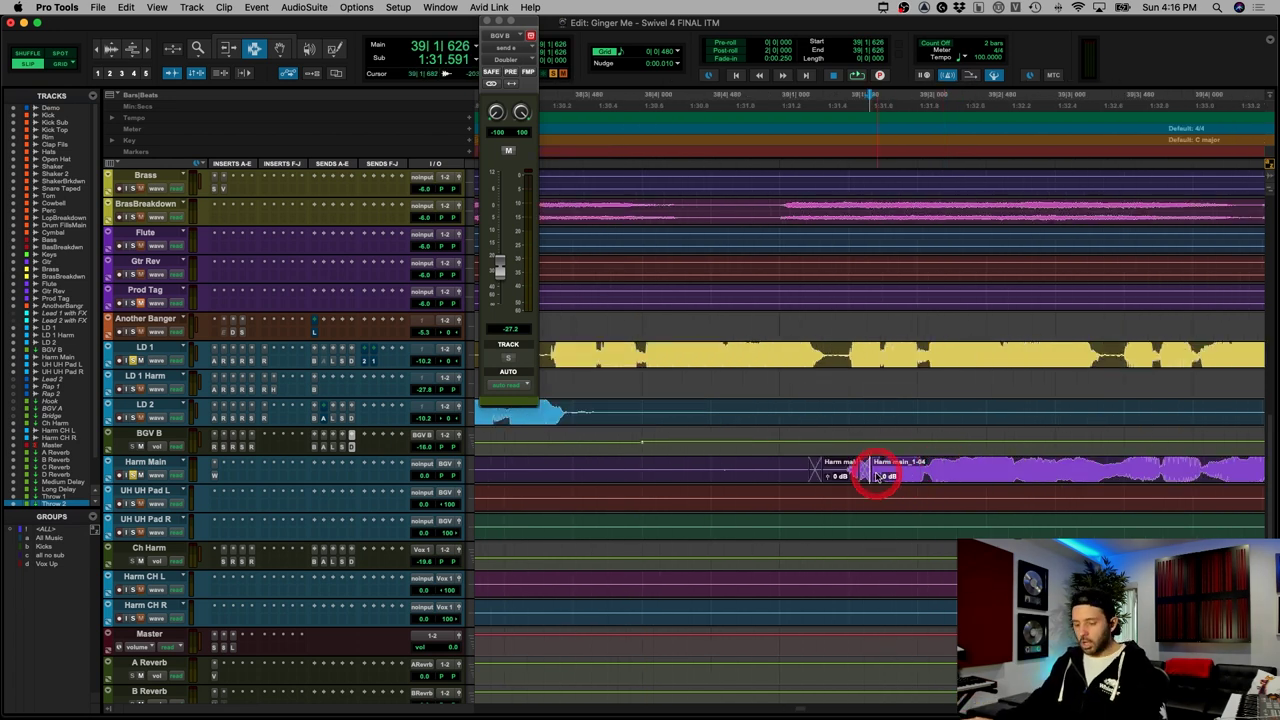
{"action": "key", "text": "t"}
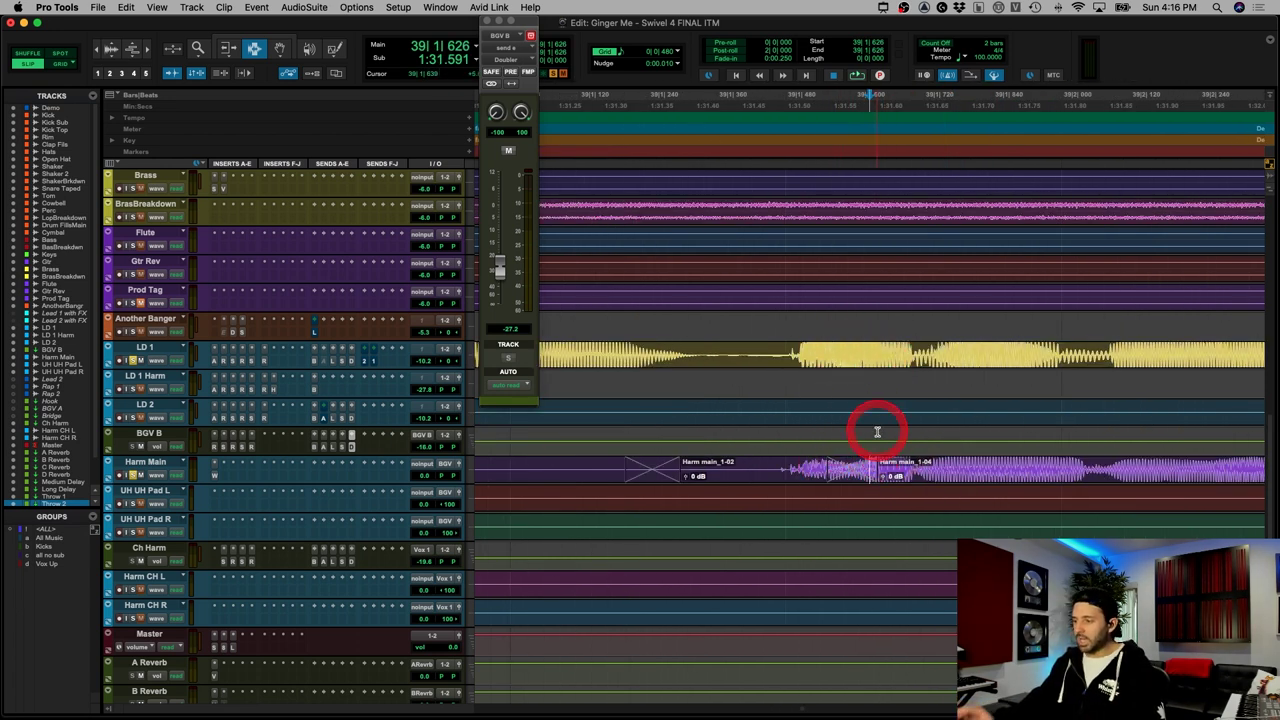
{"action": "key", "text": "r"}
{"action": "key", "text": "r"}
{"action": "key", "text": "r"}
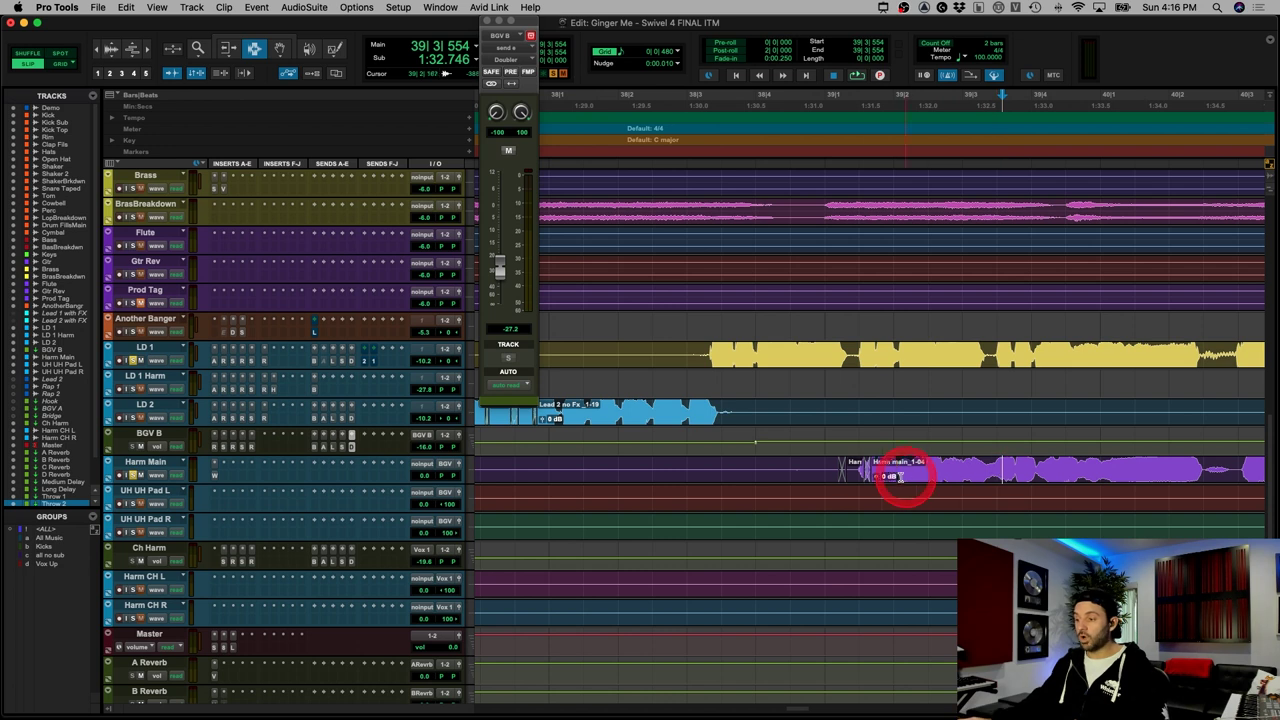
Step: Inspect the start of Harm main_1-04 in bar 39 and follow the harmony to its fade at the Hook in bar 41
{"action": "left_click", "coordinate": [862, 473]}
{"action": "key", "text": "t"}
{"action": "key", "text": "t"}
{"action": "left_click_drag", "start_coordinate": [873, 470], "coordinate": [1066, 468]}
{"action": "left_click", "coordinate": [229, 48]}
{"action": "left_click", "coordinate": [1001, 505]}
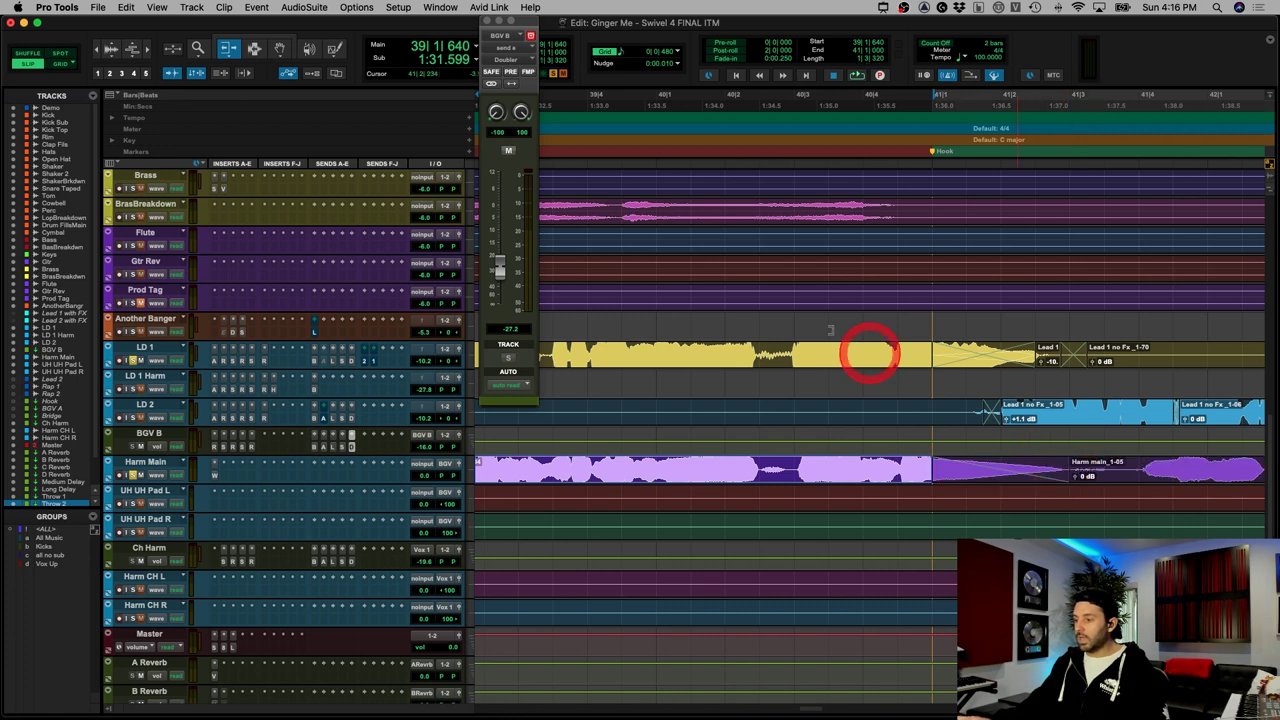
Step: Compare LD 2's Lead 1 no Fx_1-05 phrase in bar 41 with Harm Main's fading end by selecting passages on each
{"action": "left_click", "coordinate": [254, 48]}
{"action": "left_click", "coordinate": [1047, 404]}
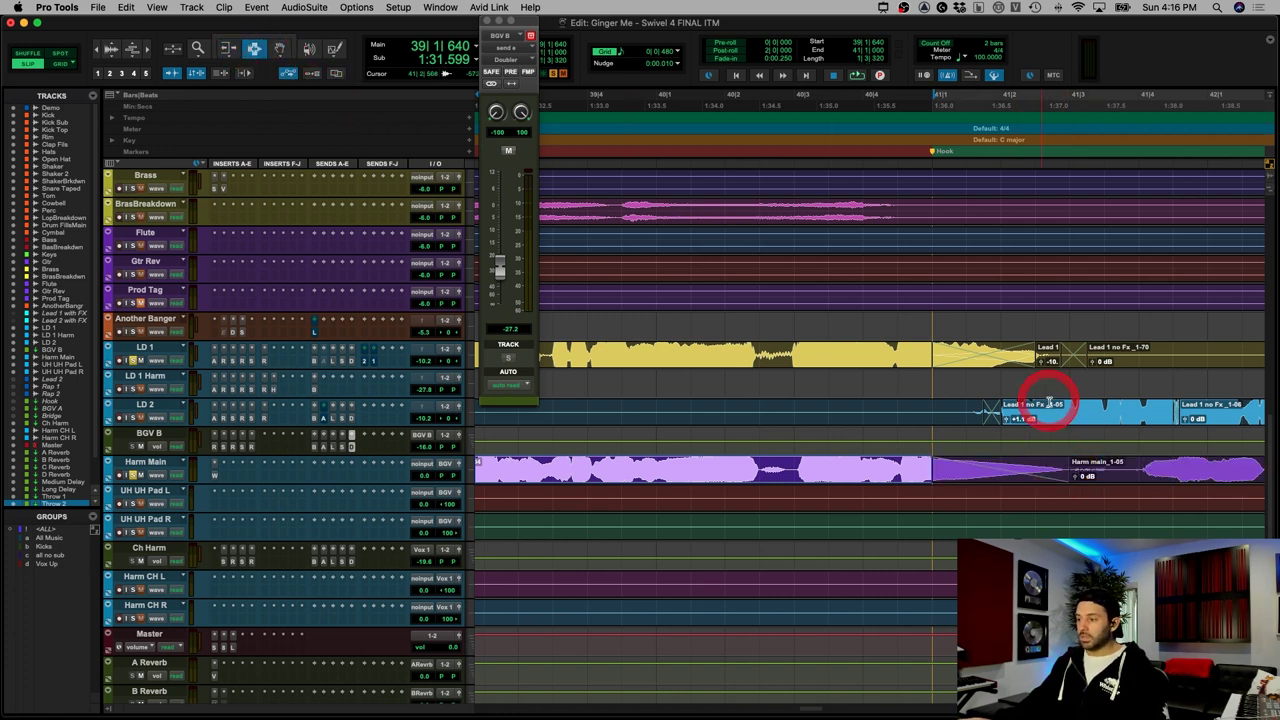
{"action": "left_click_drag", "start_coordinate": [1005, 412], "coordinate": [1127, 410]}
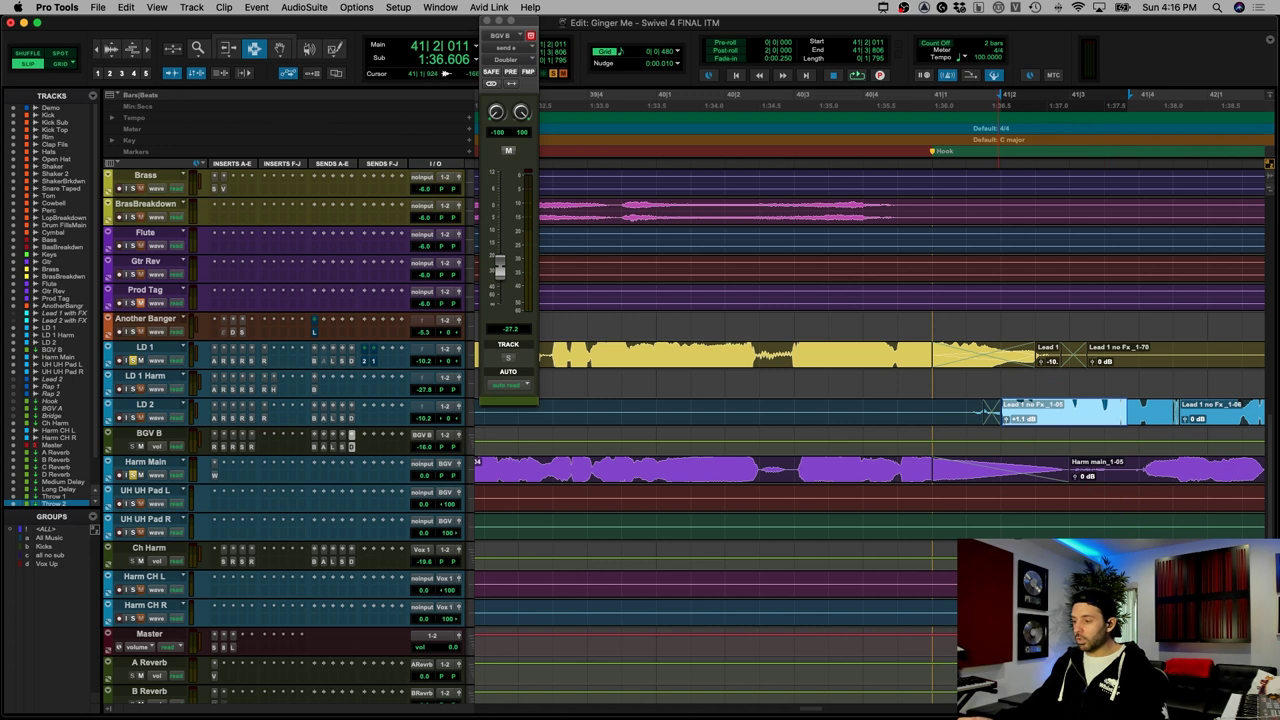
{"action": "left_click_drag", "start_coordinate": [1001, 410], "coordinate": [1078, 410]}
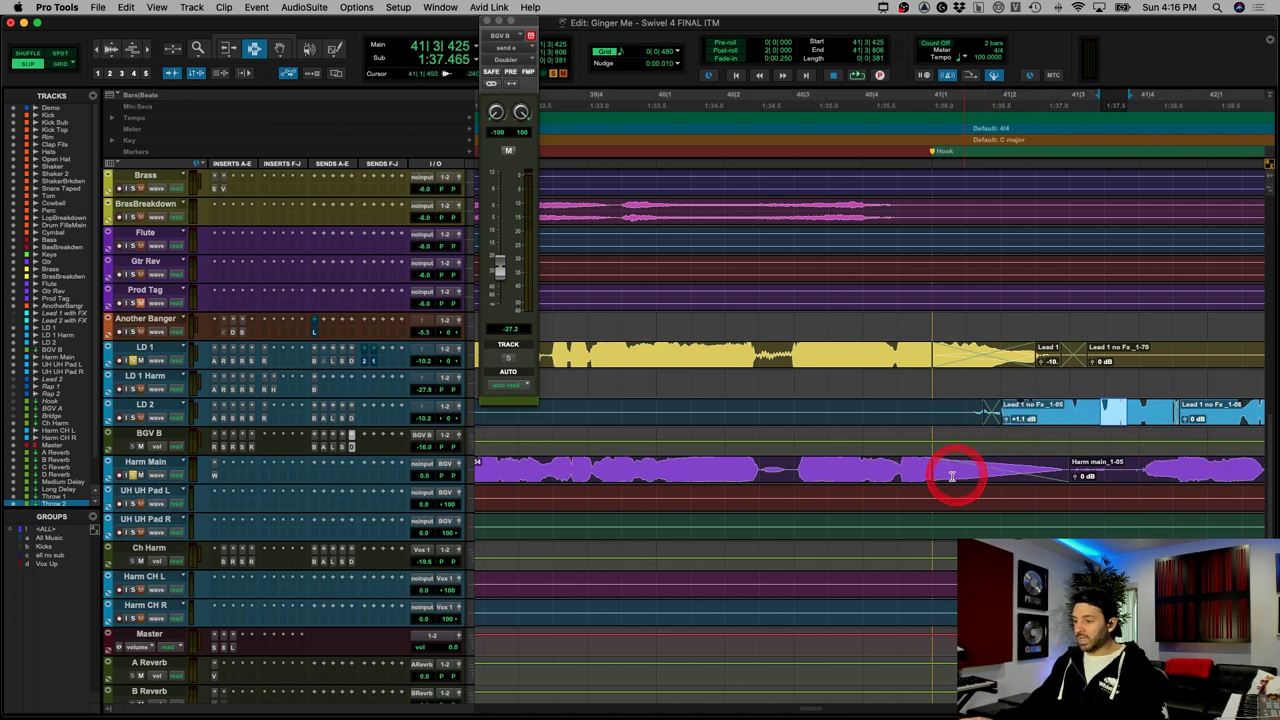
{"action": "left_click_drag", "start_coordinate": [937, 475], "coordinate": [1053, 471]}
{"action": "left_click_drag", "start_coordinate": [994, 585], "coordinate": [1019, 585]}
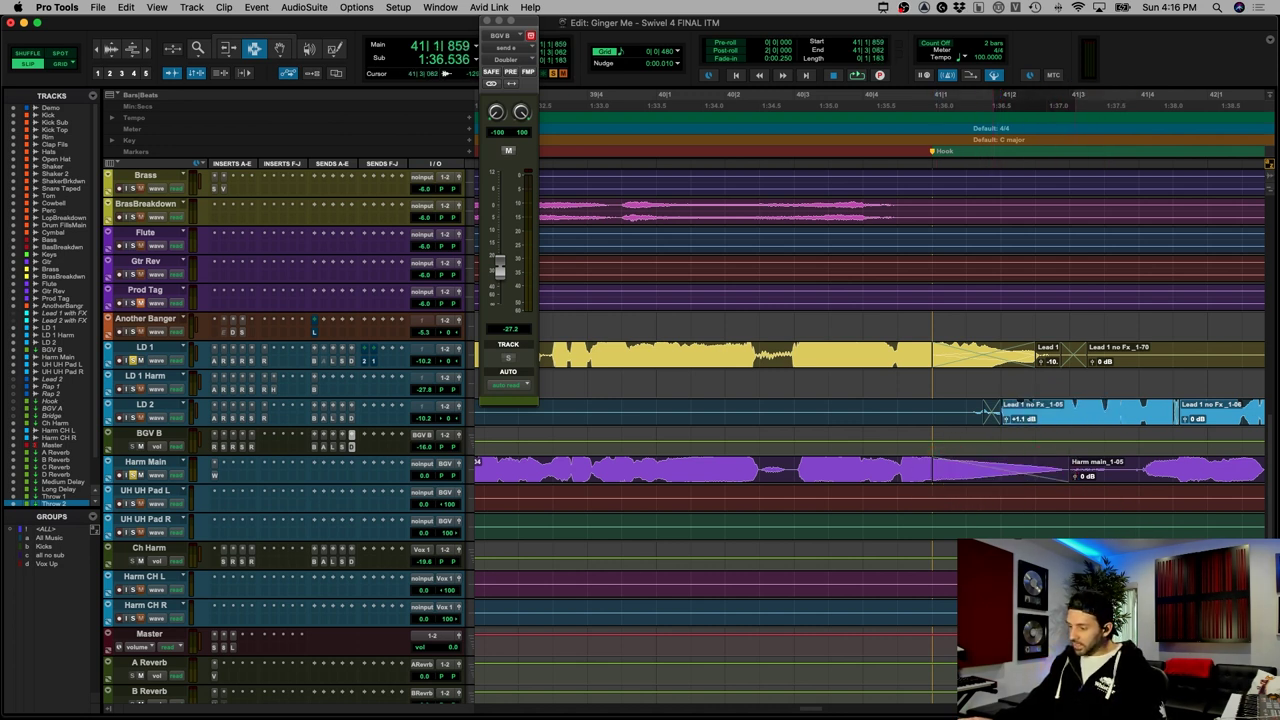
{"action": "left_click", "coordinate": [1019, 401]}
{"action": "left_click_drag", "start_coordinate": [995, 412], "coordinate": [1160, 413]}
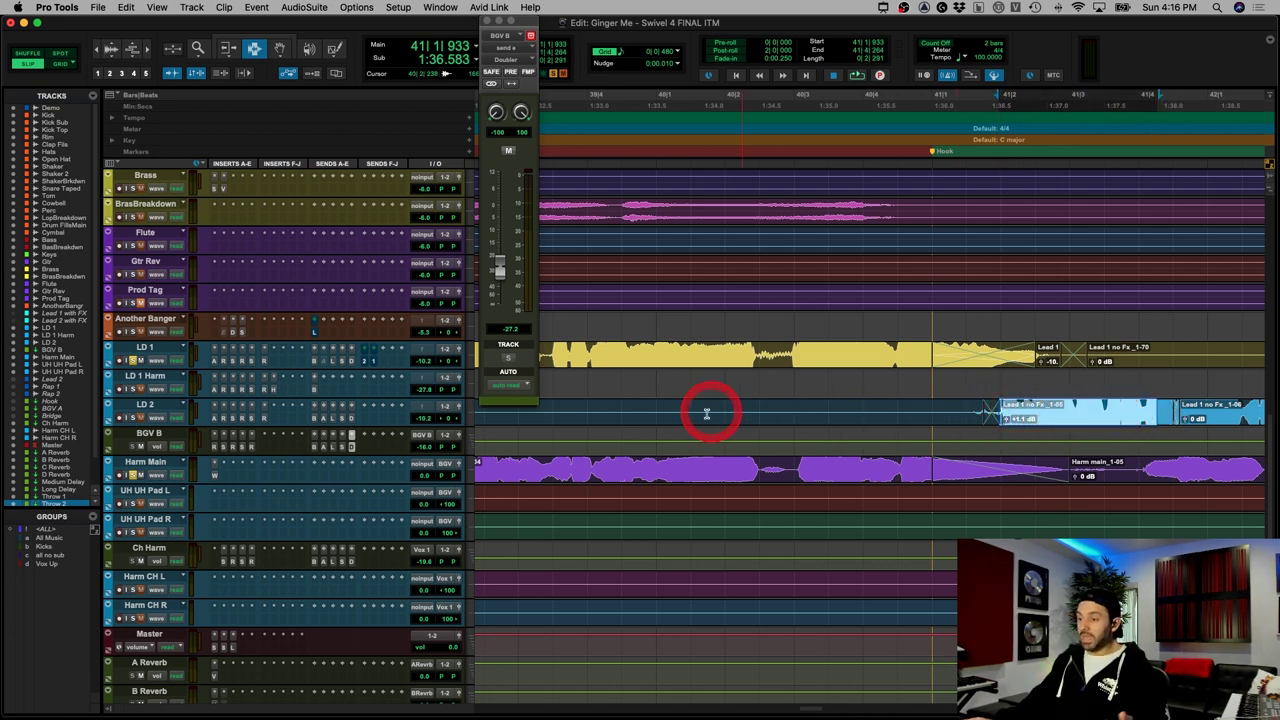
Step: Solo the vocal tracks from LD 1 through Harm CH R and audition them from 39|1|124
{"action": "left_click", "coordinate": [613, 410]}
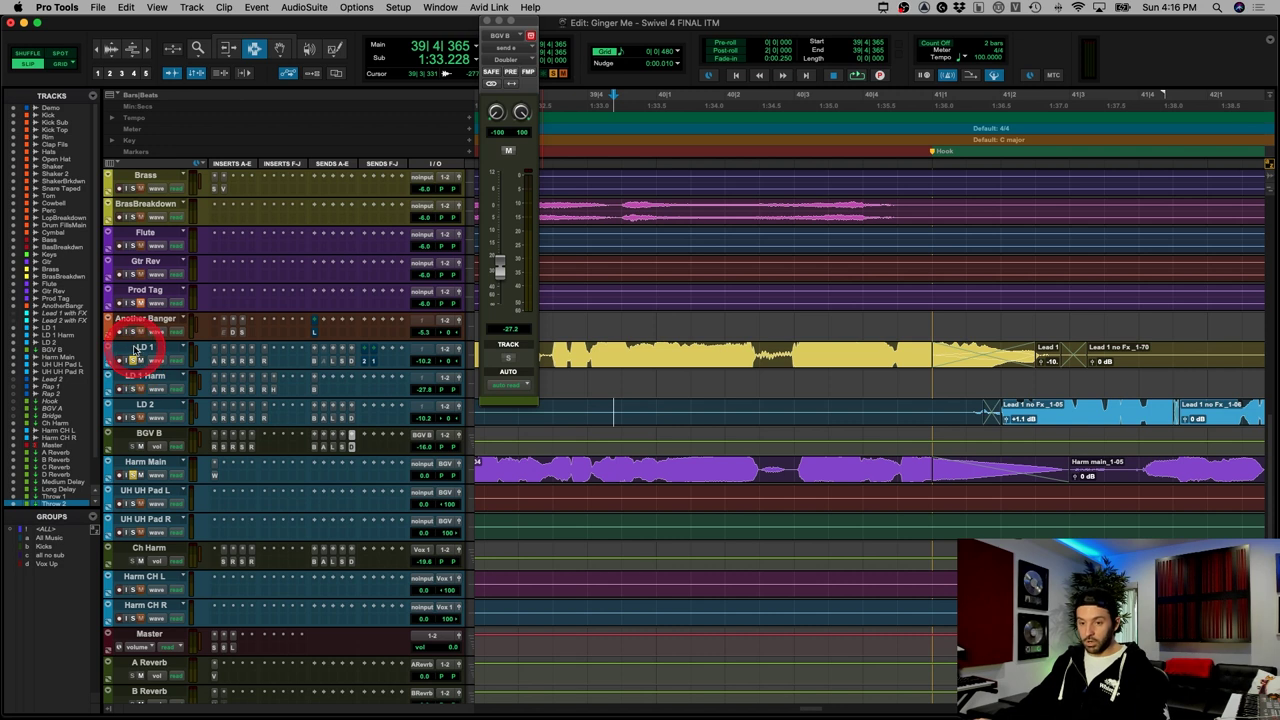
{"action": "left_click_drag", "start_coordinate": [136, 350], "coordinate": [145, 606]}
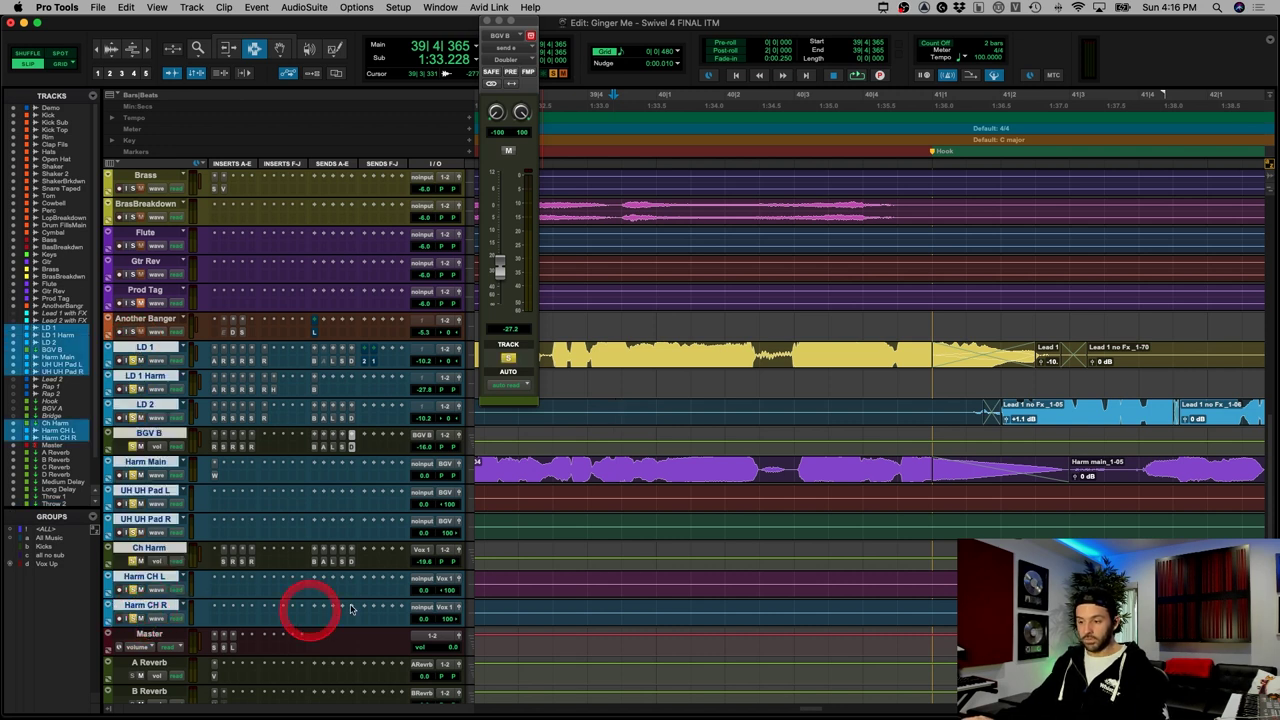
{"action": "key", "text": "r"}
{"action": "left_click", "coordinate": [629, 447]}
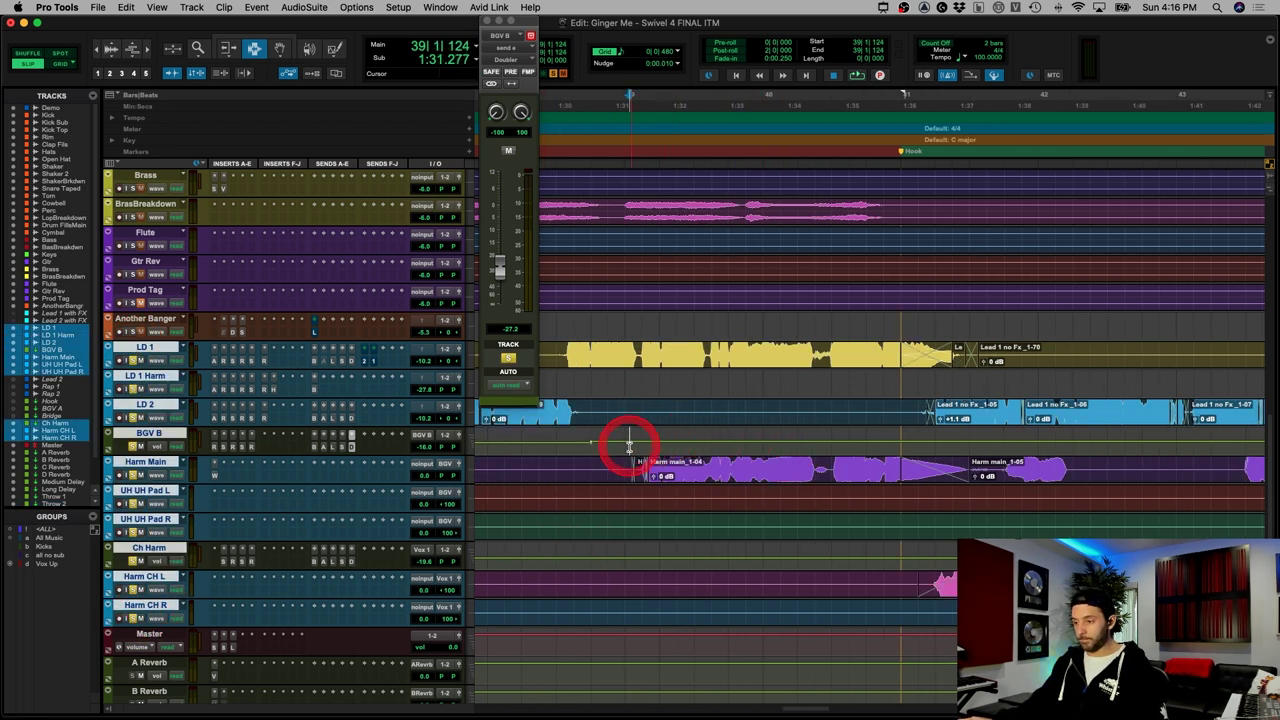
{"action": "key", "text": "space"}
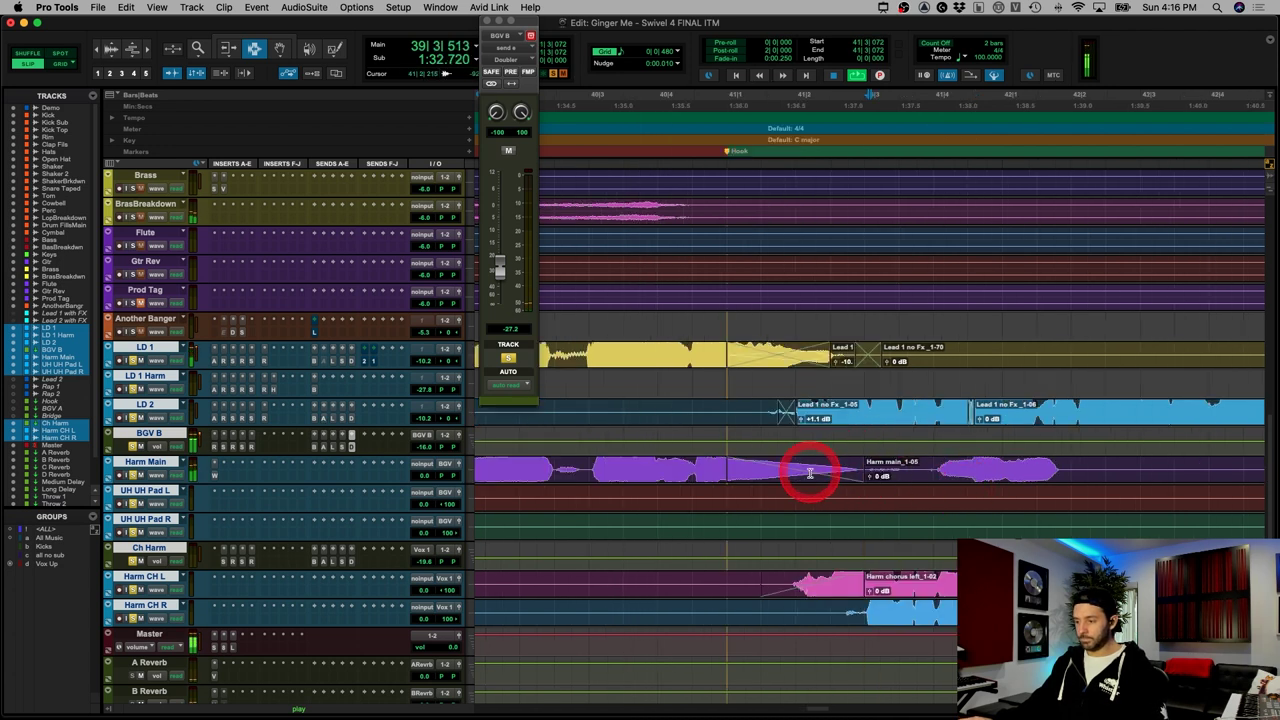
Step: Compare Harm Main's fade after the Hook marker with LD 2's entering Lead 1 no Fx_1-05 phrase by selecting each passage
{"action": "left_click", "coordinate": [728, 463]}
{"action": "left_click_drag", "start_coordinate": [733, 460], "coordinate": [867, 477]}
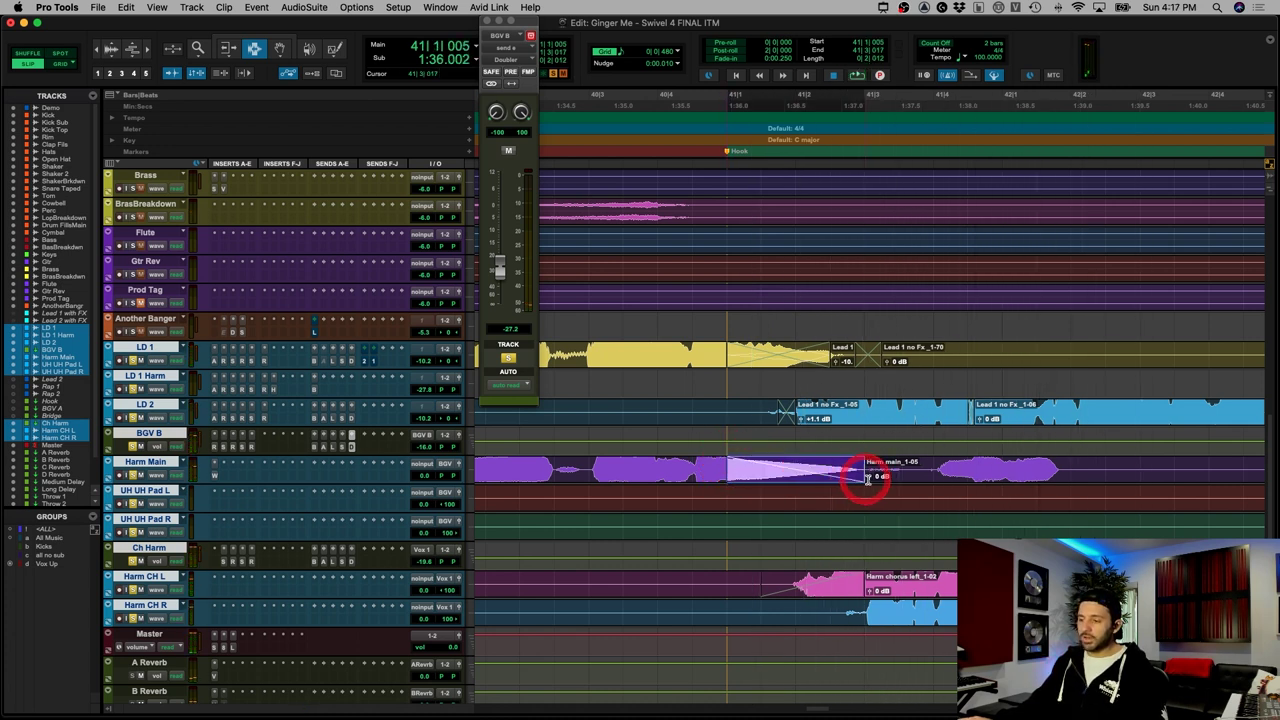
{"action": "left_click", "coordinate": [724, 415]}
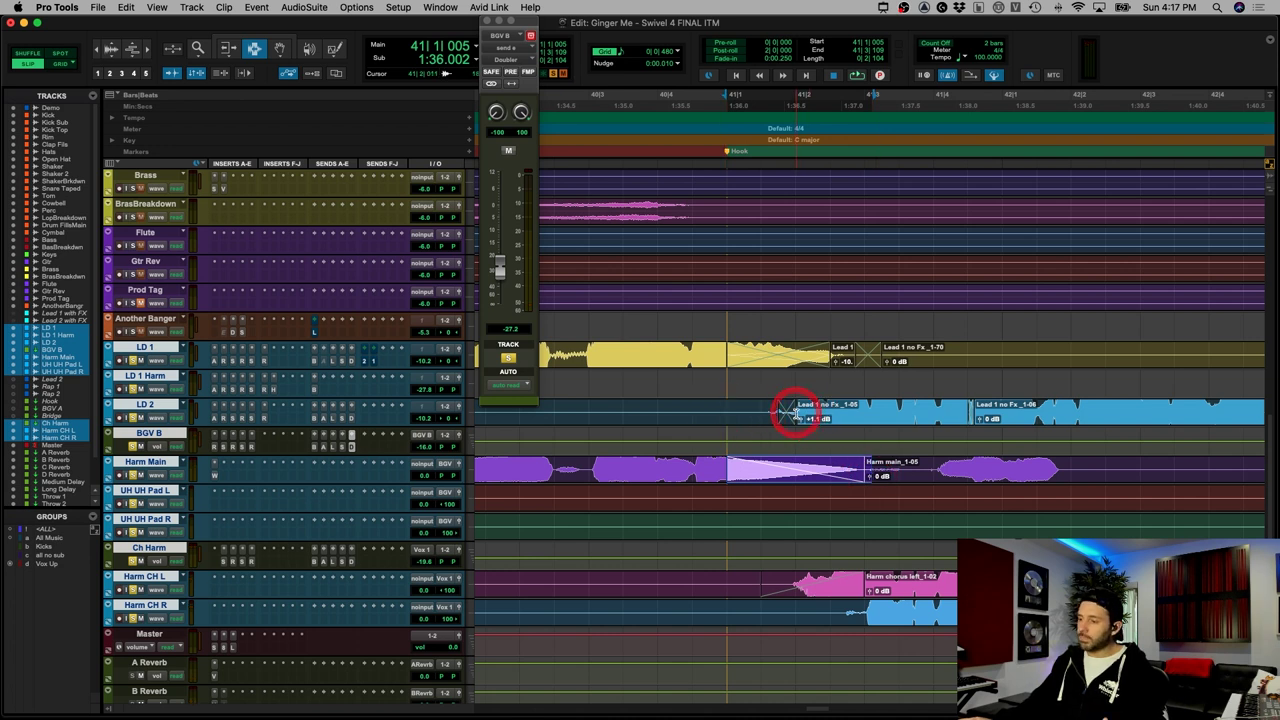
{"action": "left_click_drag", "start_coordinate": [796, 413], "coordinate": [897, 394]}
{"action": "left_click_drag", "start_coordinate": [740, 469], "coordinate": [852, 460]}
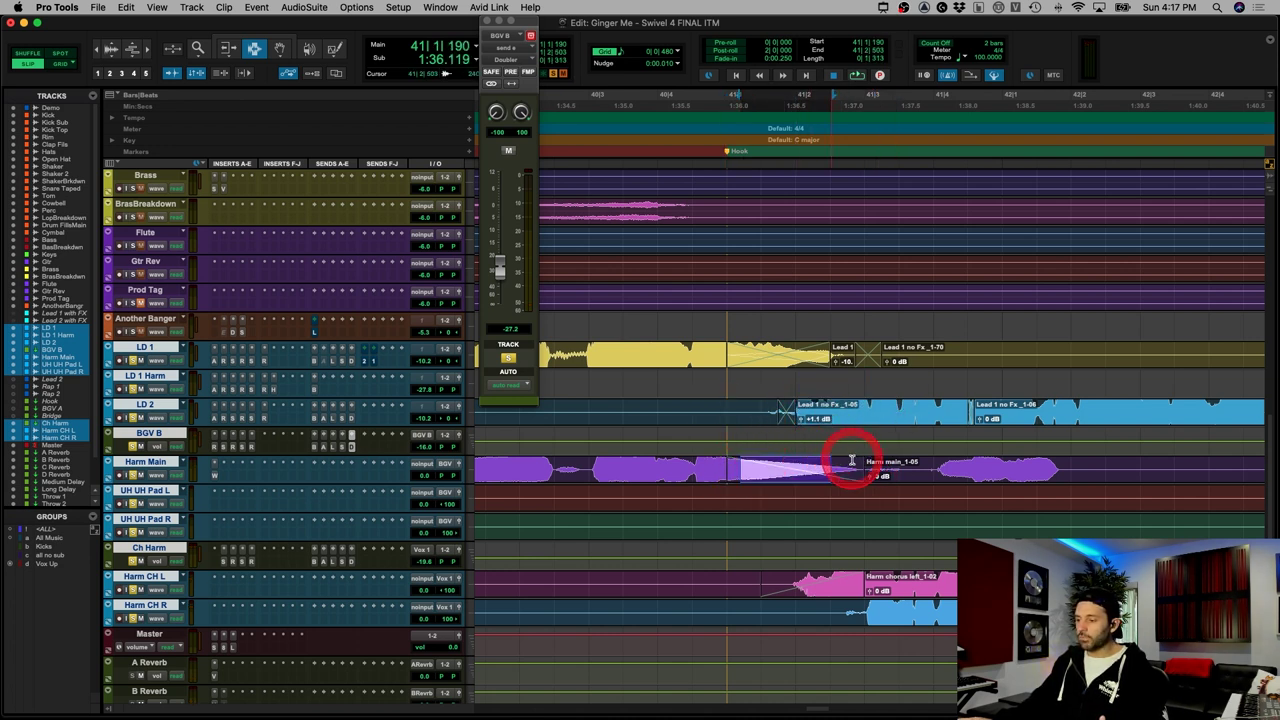
{"action": "left_click", "coordinate": [851, 461]}
{"action": "left_click_drag", "start_coordinate": [797, 400], "coordinate": [900, 404]}
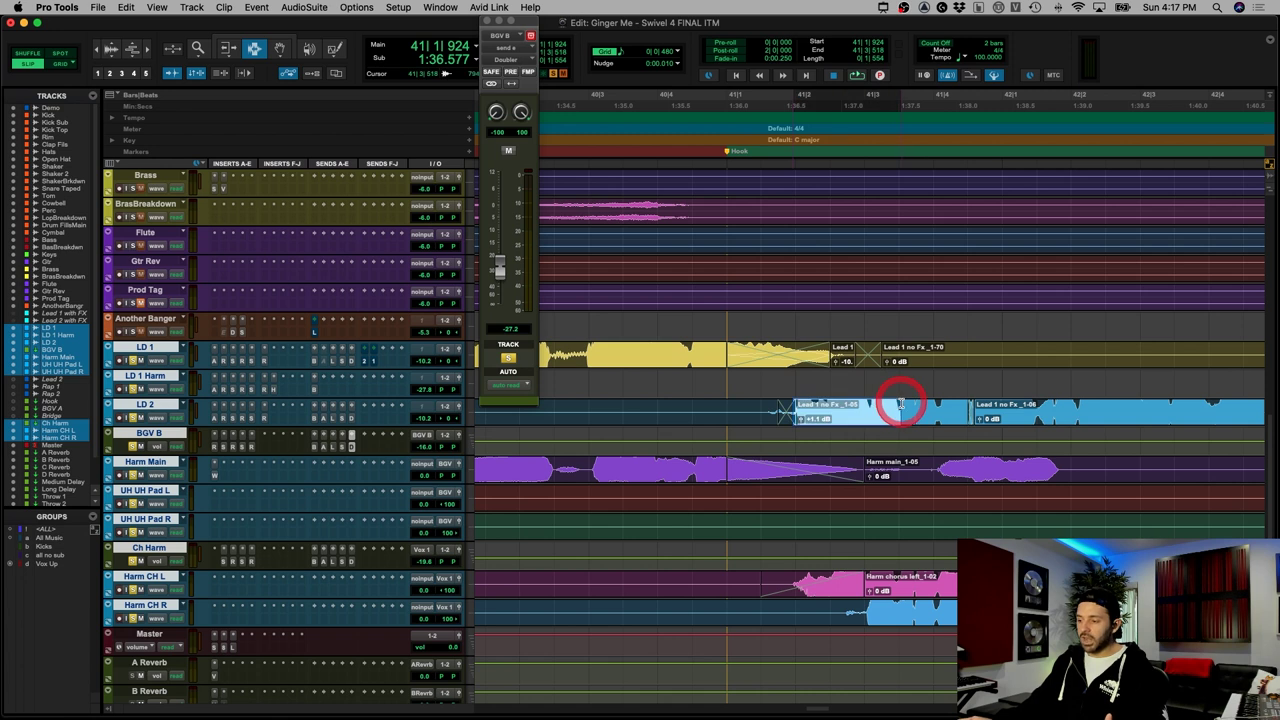
{"action": "left_click", "coordinate": [850, 409]}
Step: Unsolo the vocal tracks and audition the transition into the Hook within the full mix from 39|1|366
{"action": "key", "text": "r"}
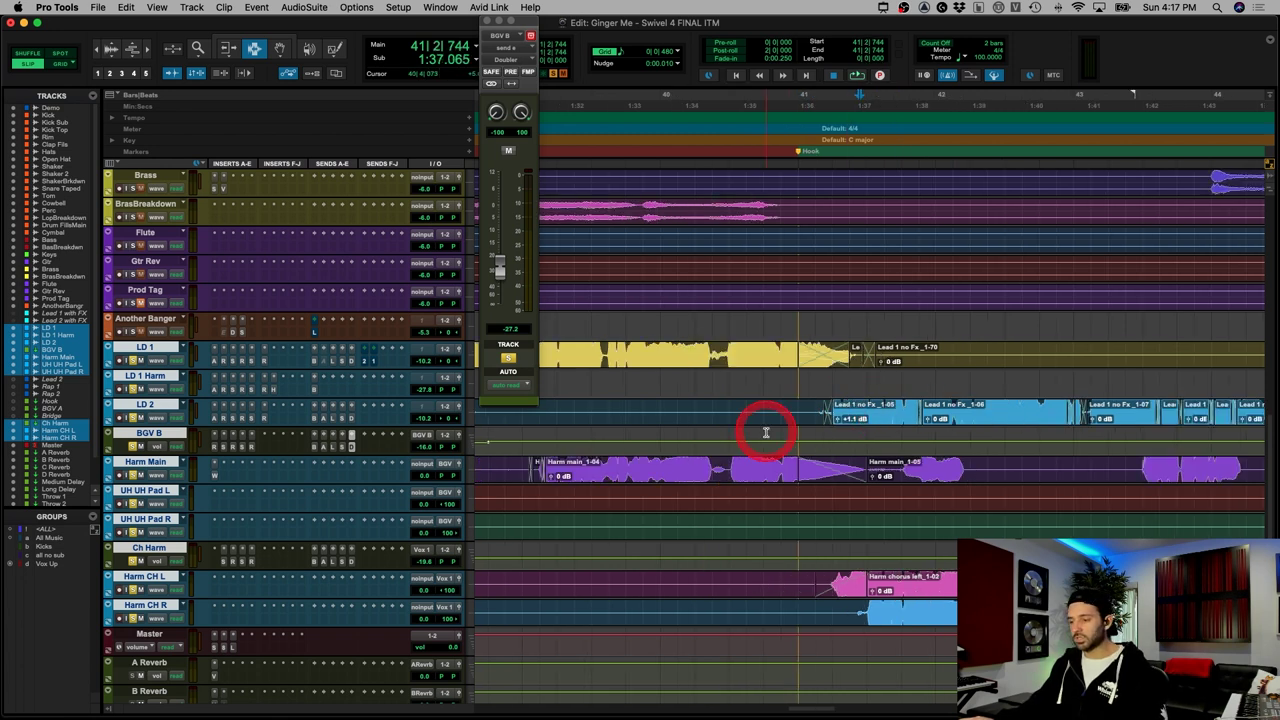
{"action": "left_click", "coordinate": [716, 471]}
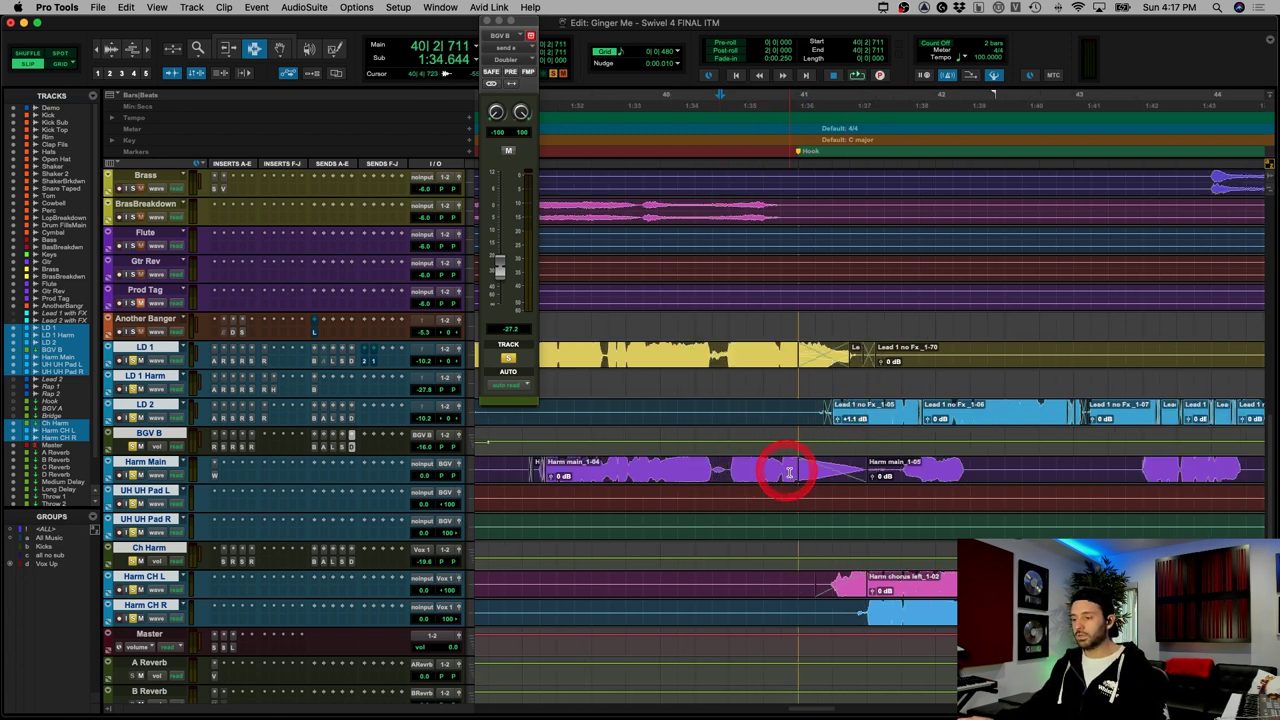
{"action": "left_click", "coordinate": [140, 503]}
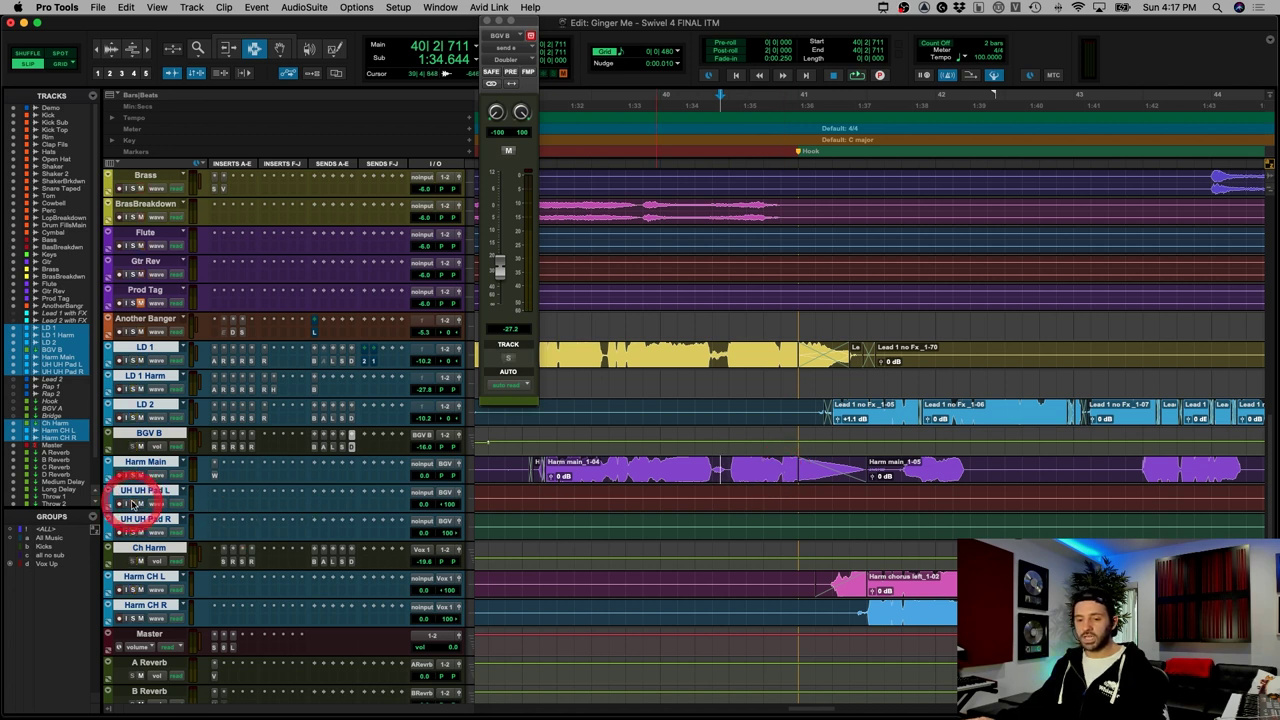
{"action": "left_click", "coordinate": [533, 465]}
{"action": "key", "text": "space"}
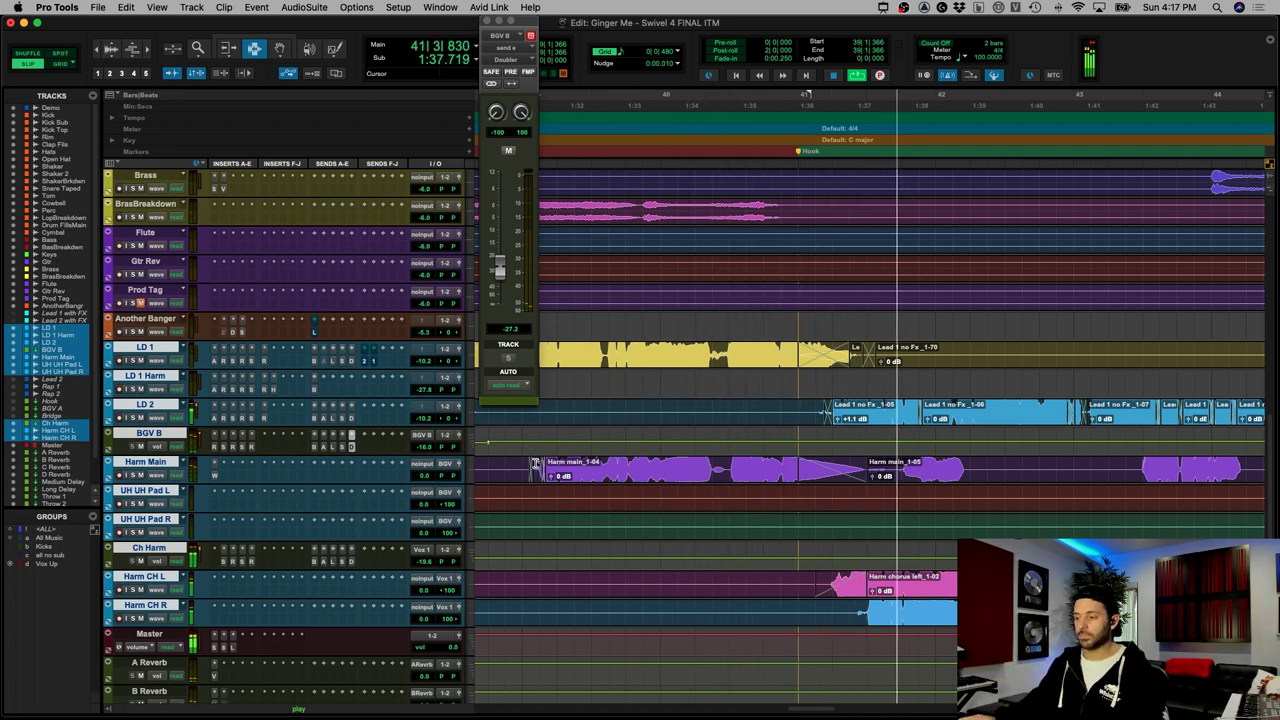
{"action": "key", "text": "space"}
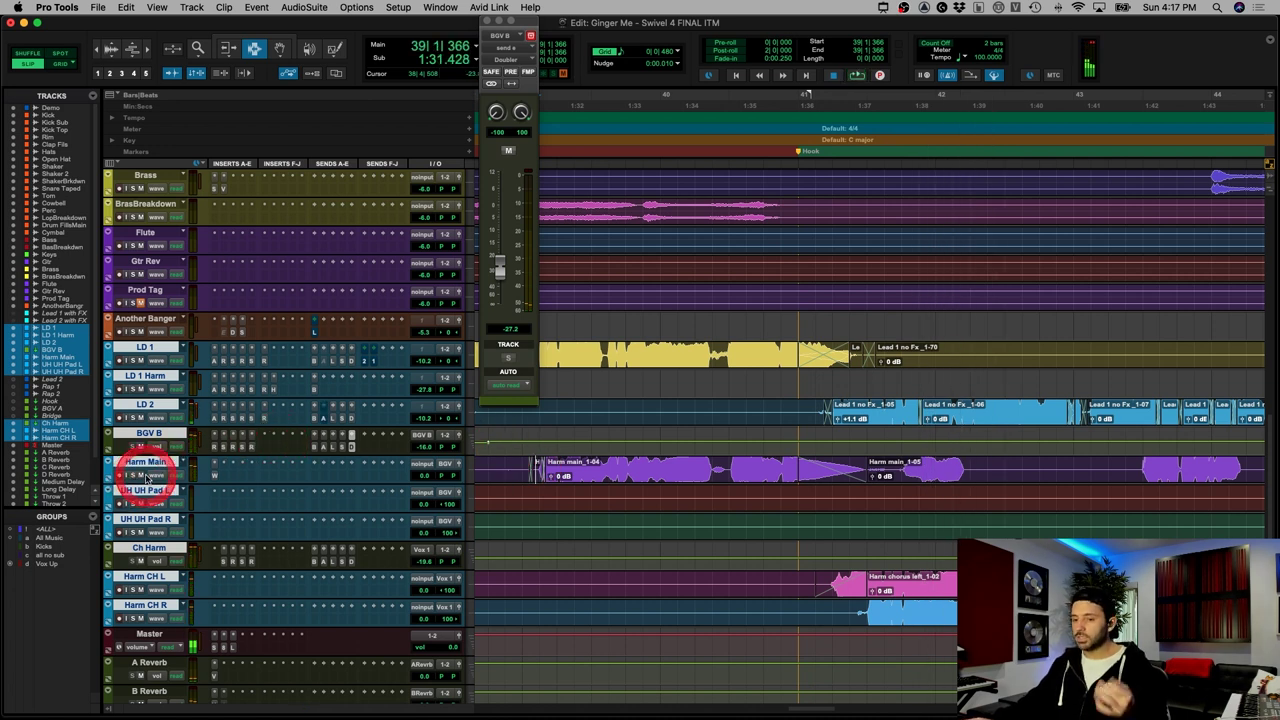
Step: Select the Hook harmony passage across Harm CH L and Harm CH R from 40|3|048, about nine and a half bars long
{"action": "key", "text": "r"}
{"action": "key", "text": "r"}
{"action": "key", "text": "r"}
{"action": "key", "text": "r"}
{"action": "key", "text": "r"}
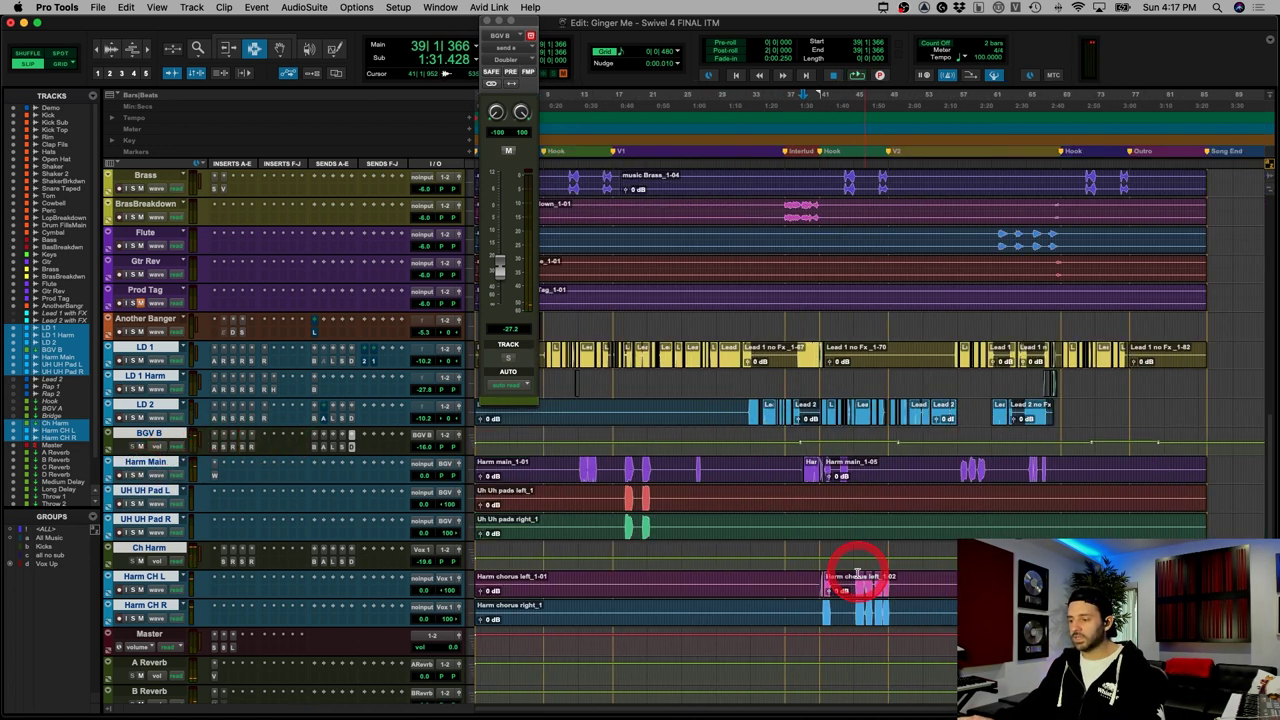
{"action": "left_click", "coordinate": [636, 583]}
{"action": "key", "text": "t"}
{"action": "key", "text": "t"}
{"action": "scroll", "coordinate": [720, 585], "scroll_direction": "right", "scroll_amount": 2}
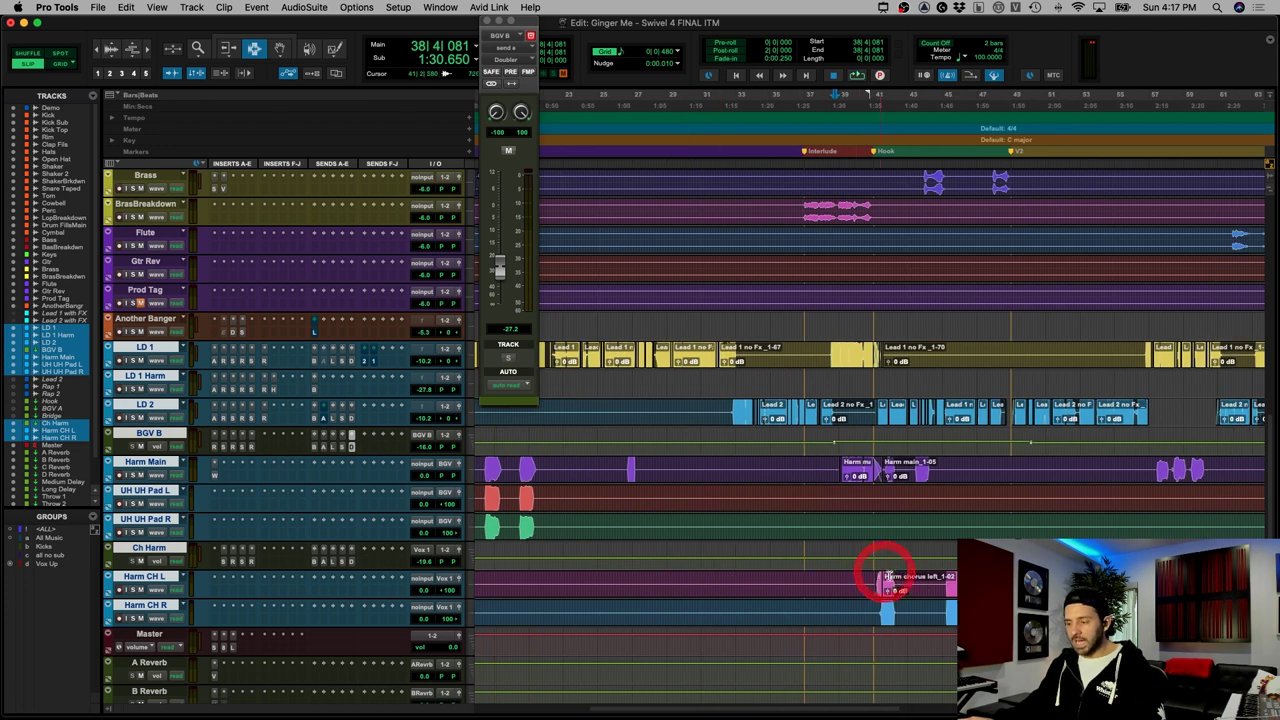
{"action": "left_click_drag", "start_coordinate": [866, 586], "coordinate": [1031, 612]}
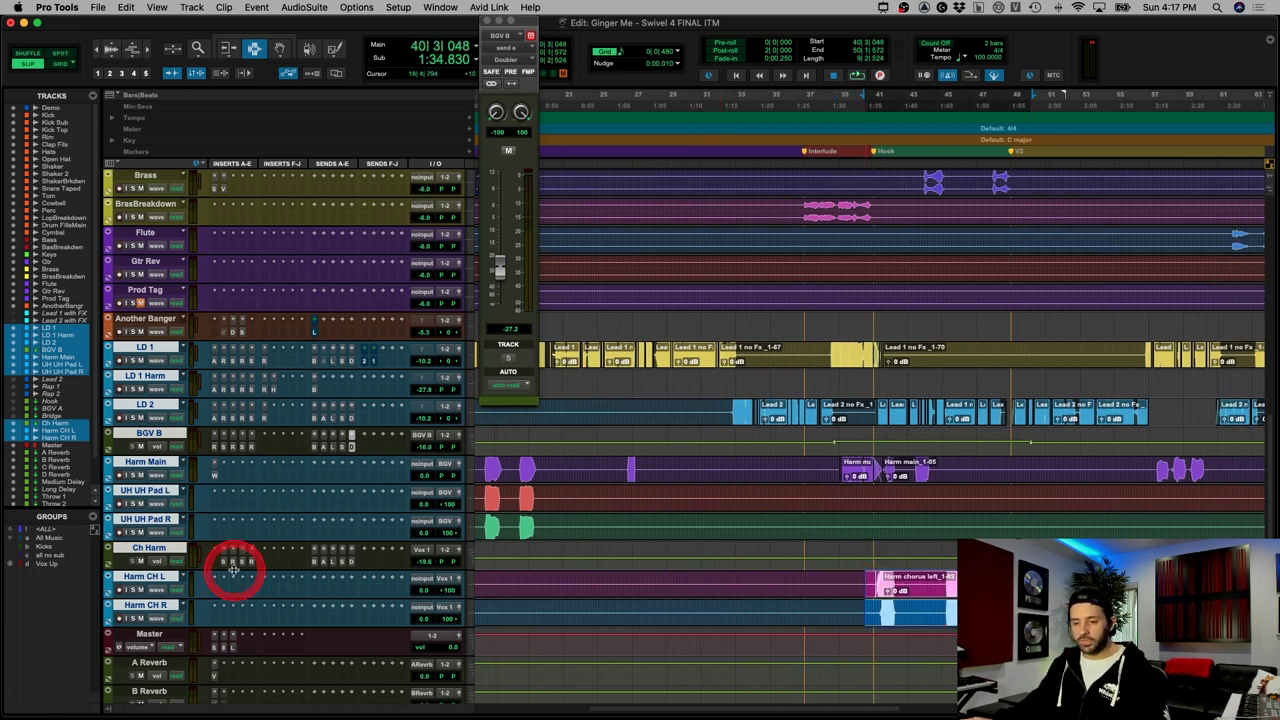
Step: Examine the Ch Harm track's insert plug-ins one after another, including SSLChannel and RVox
{"action": "left_click", "coordinate": [146, 590]}
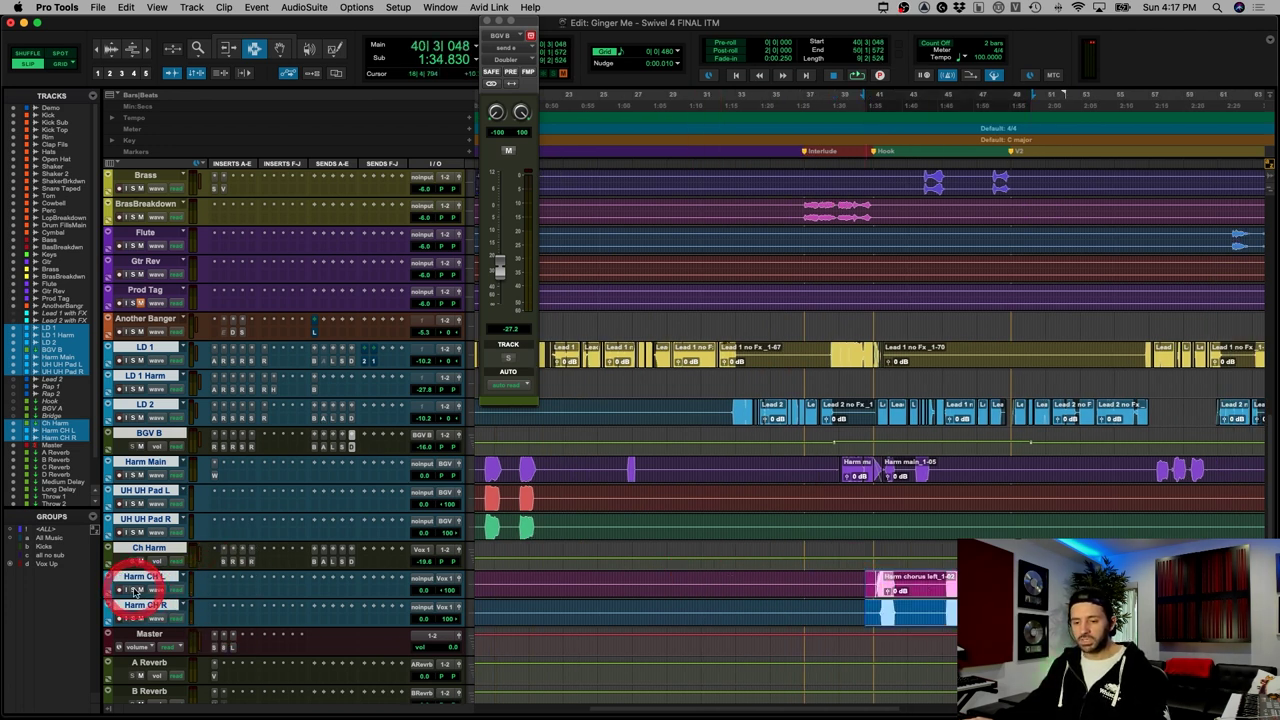
{"action": "left_click", "coordinate": [213, 562]}
{"action": "left_click", "coordinate": [226, 562]}
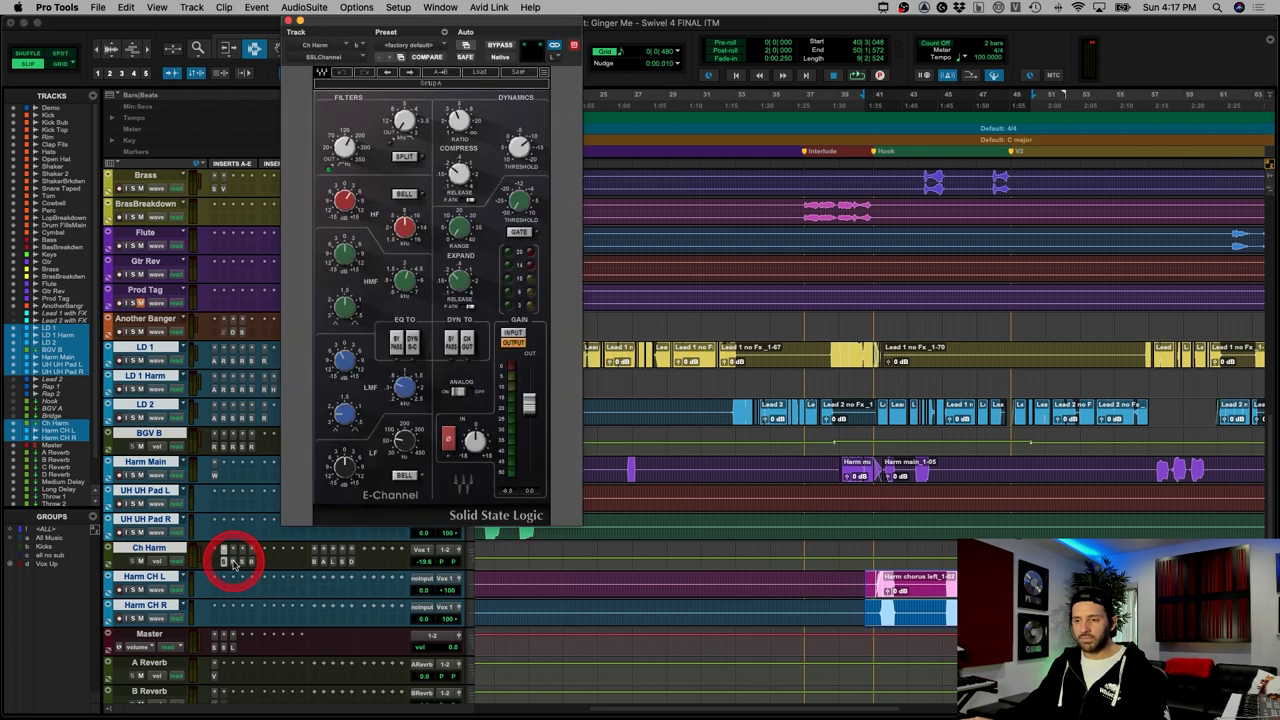
{"action": "left_click", "coordinate": [244, 562]}
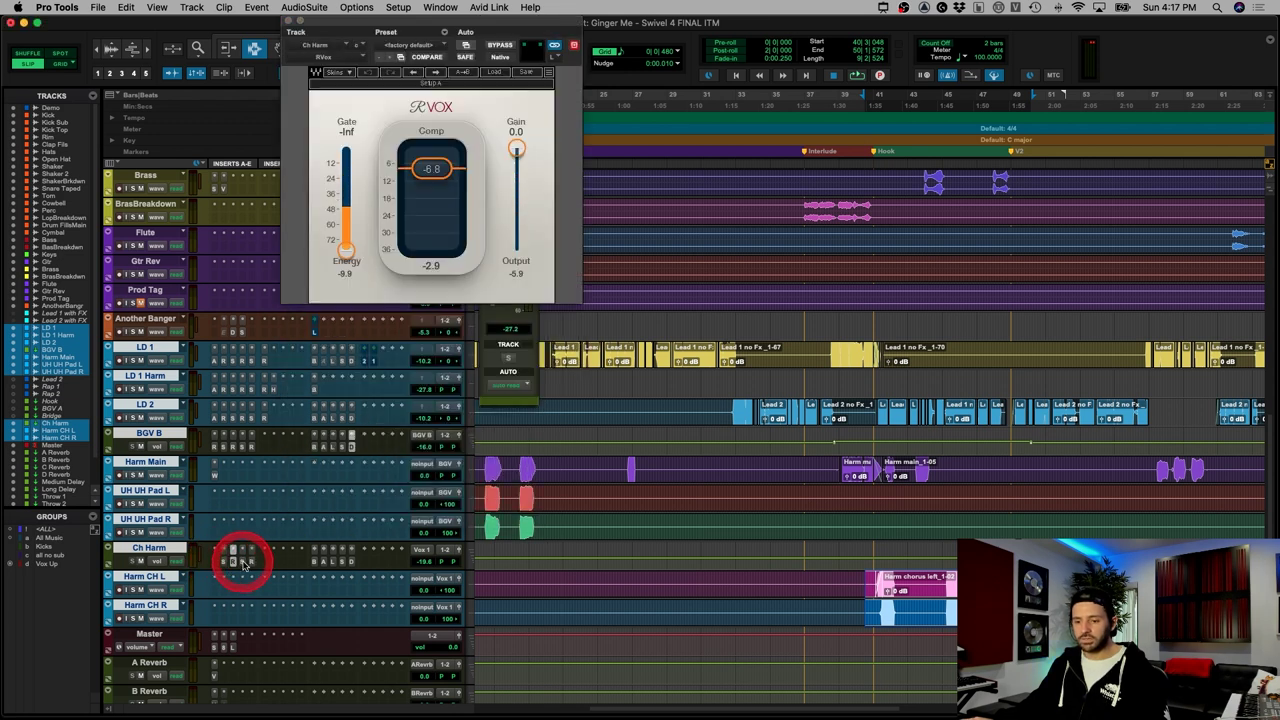
{"action": "left_click", "coordinate": [248, 562]}
{"action": "left_click", "coordinate": [252, 563]}
{"action": "left_click", "coordinate": [252, 563]}
Step: Solo Harm CH L and Harm CH R and play the chorus harmonies from 41|1|358
{"action": "left_click", "coordinate": [885, 570]}
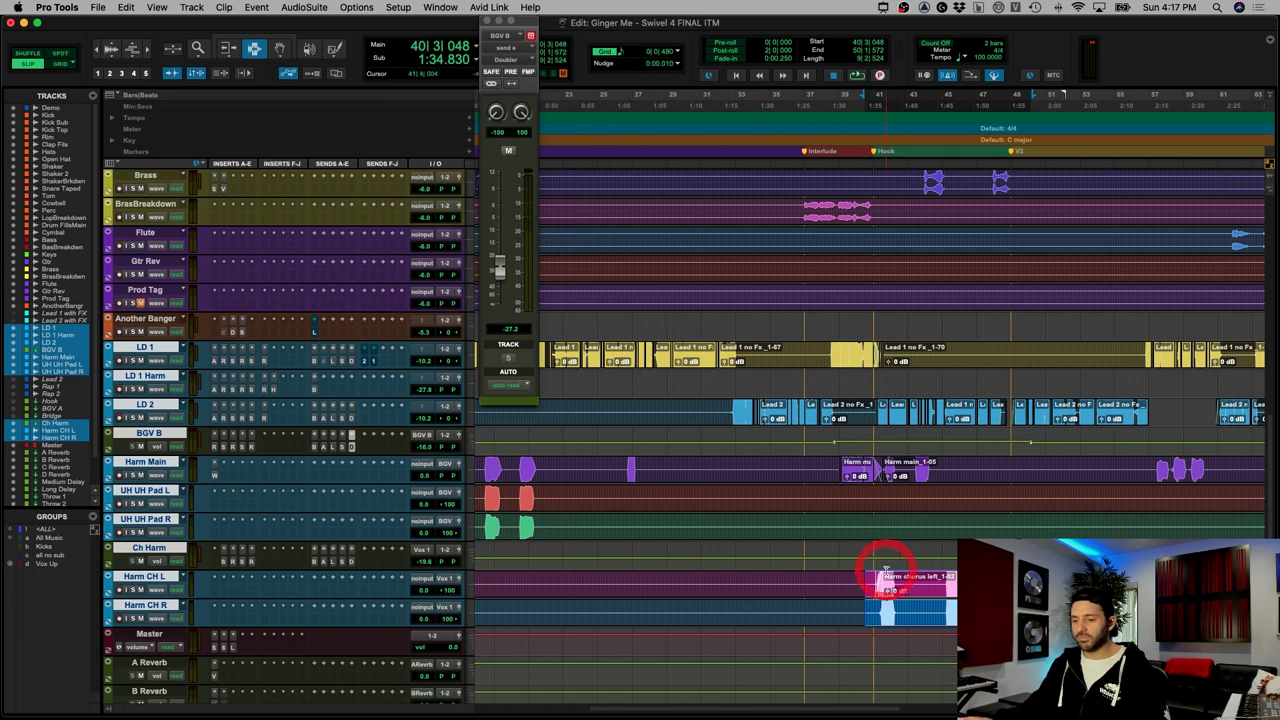
{"action": "left_click", "coordinate": [880, 588]}
{"action": "left_click", "coordinate": [194, 545]}
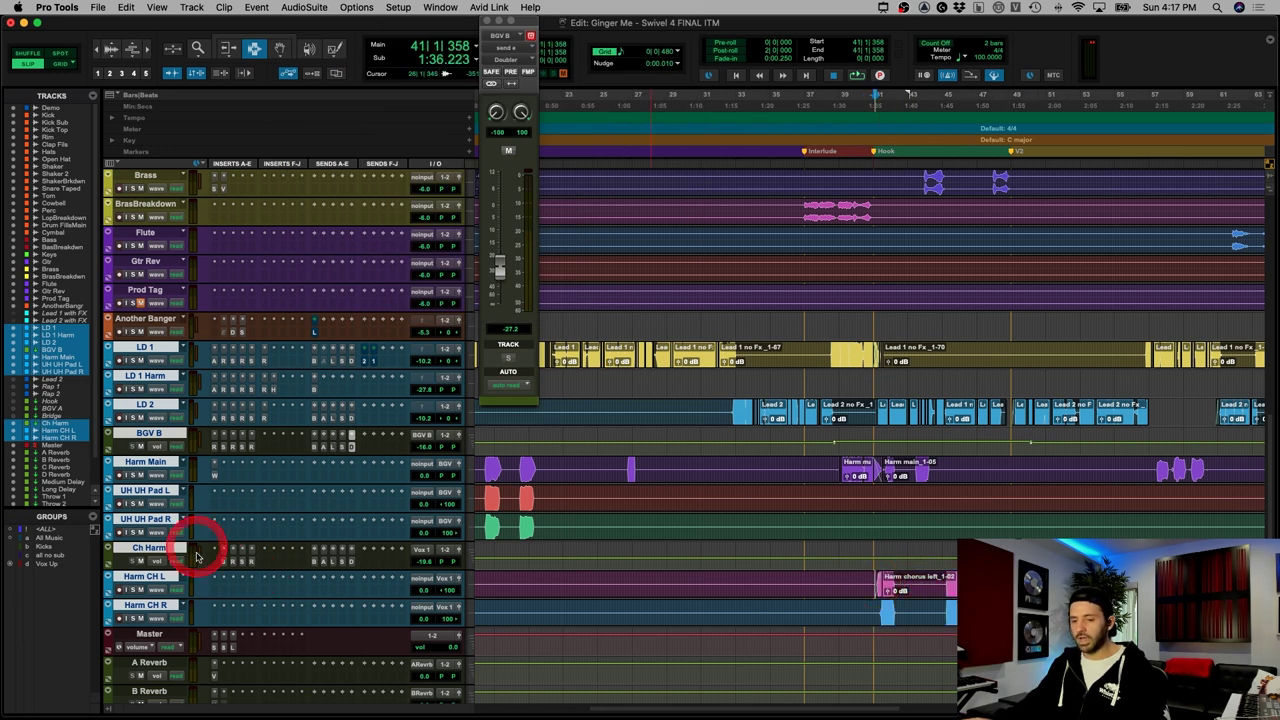
{"action": "left_click", "coordinate": [145, 578]}
{"action": "left_click", "coordinate": [140, 606], "text": "shift"}
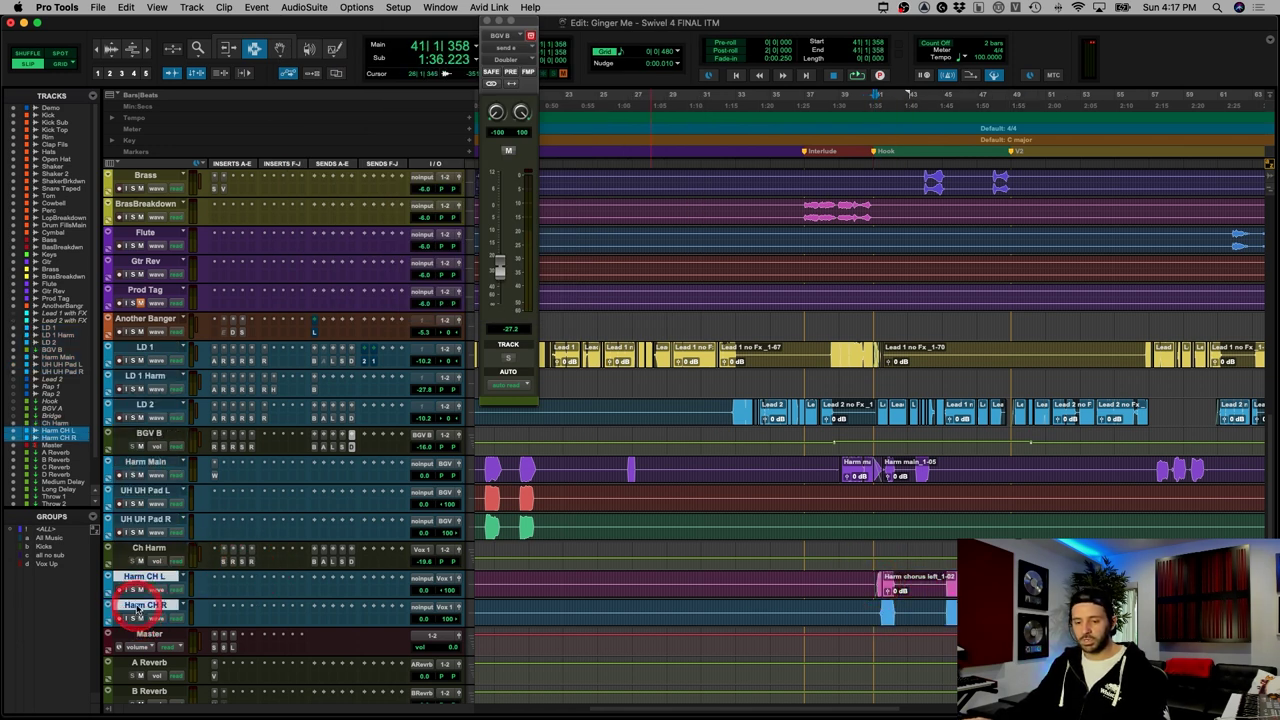
{"action": "key", "text": "space"}
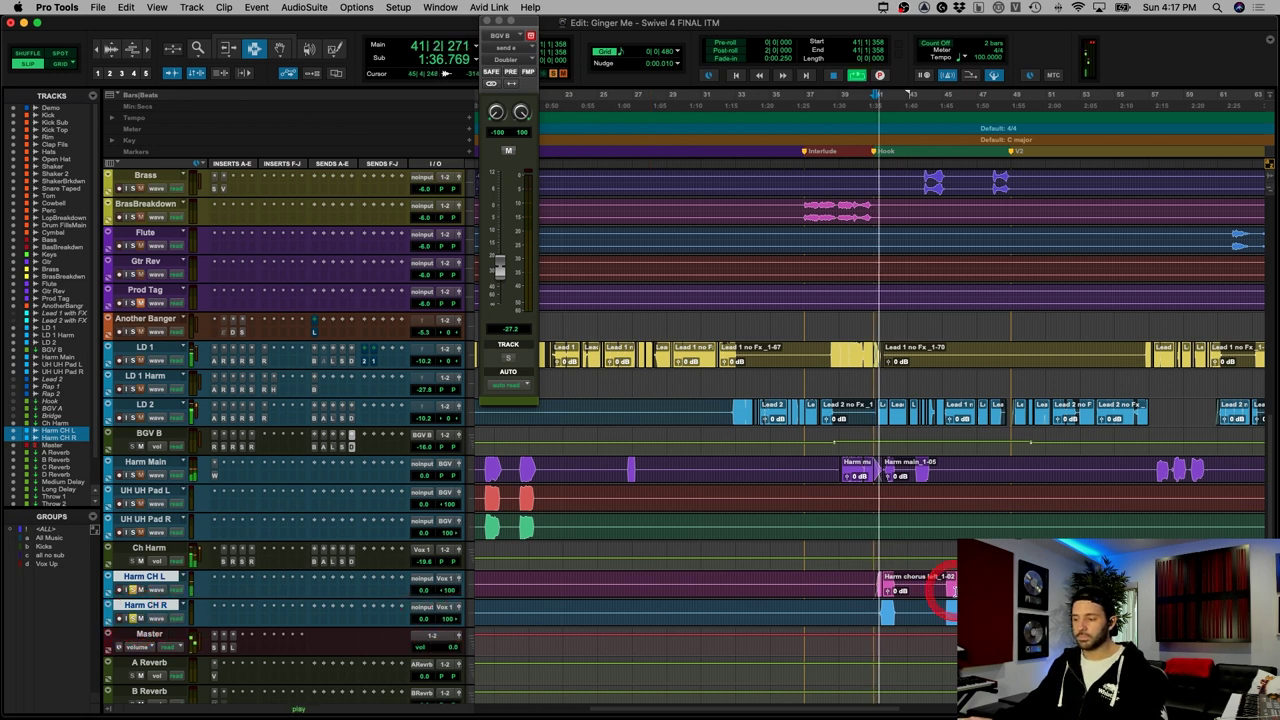
Step: Locate the next chorus harmony entry at 45|1|676, unsolo both harmony tracks to hear them in the mix, and stop playback
{"action": "left_click", "coordinate": [943, 593]}
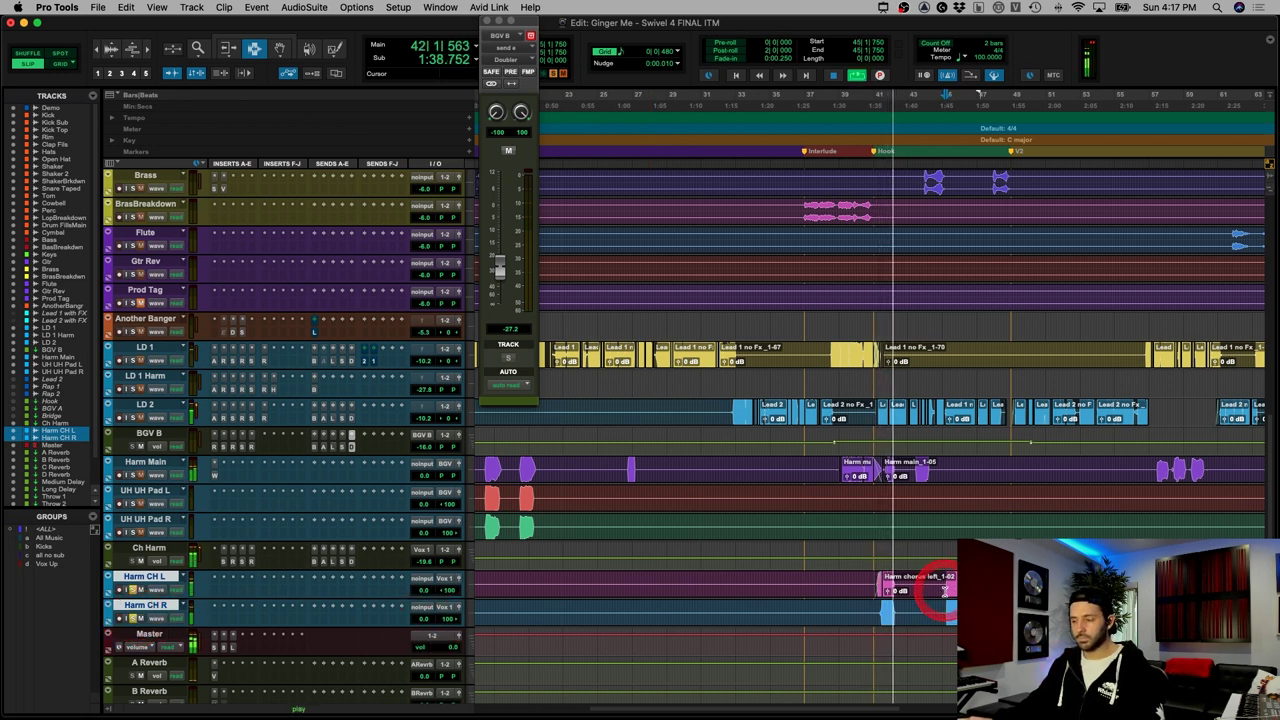
{"action": "key", "text": "t"}
{"action": "key", "text": "t"}
{"action": "left_click", "coordinate": [868, 588]}
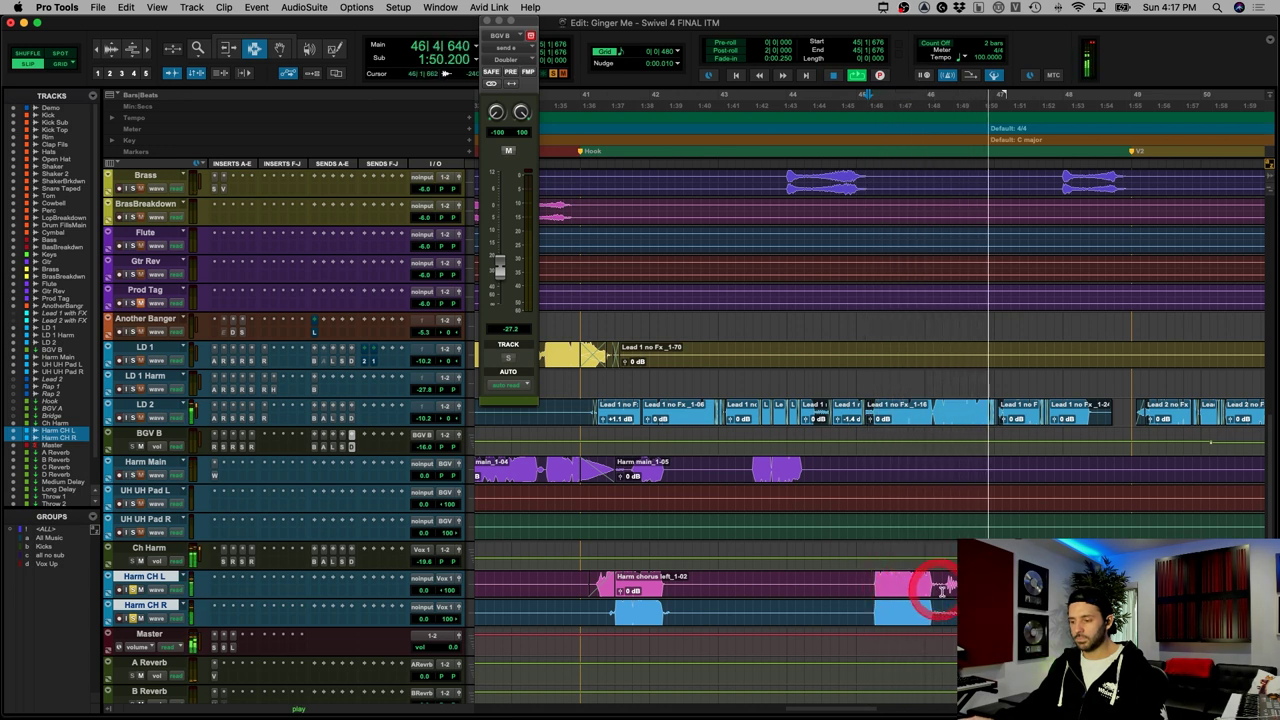
{"action": "key", "text": "r"}
{"action": "key", "text": "r"}
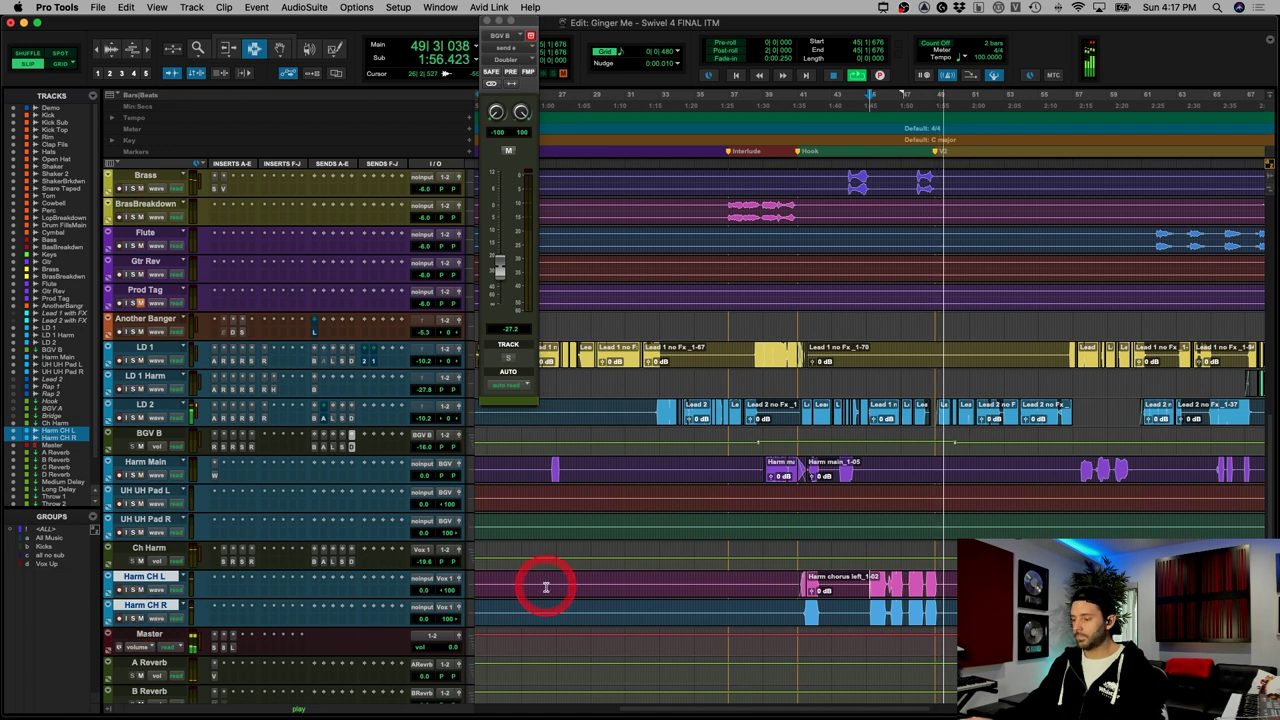
{"action": "key", "text": "space"}
Step: Examine where the Harm CH L and Harm CH R phrases sit across the song, including points 48|4|319, 47|1|798 and 45|1|453
{"action": "key", "text": "super+bracketleft"}
{"action": "key", "text": "super+bracketleft"}
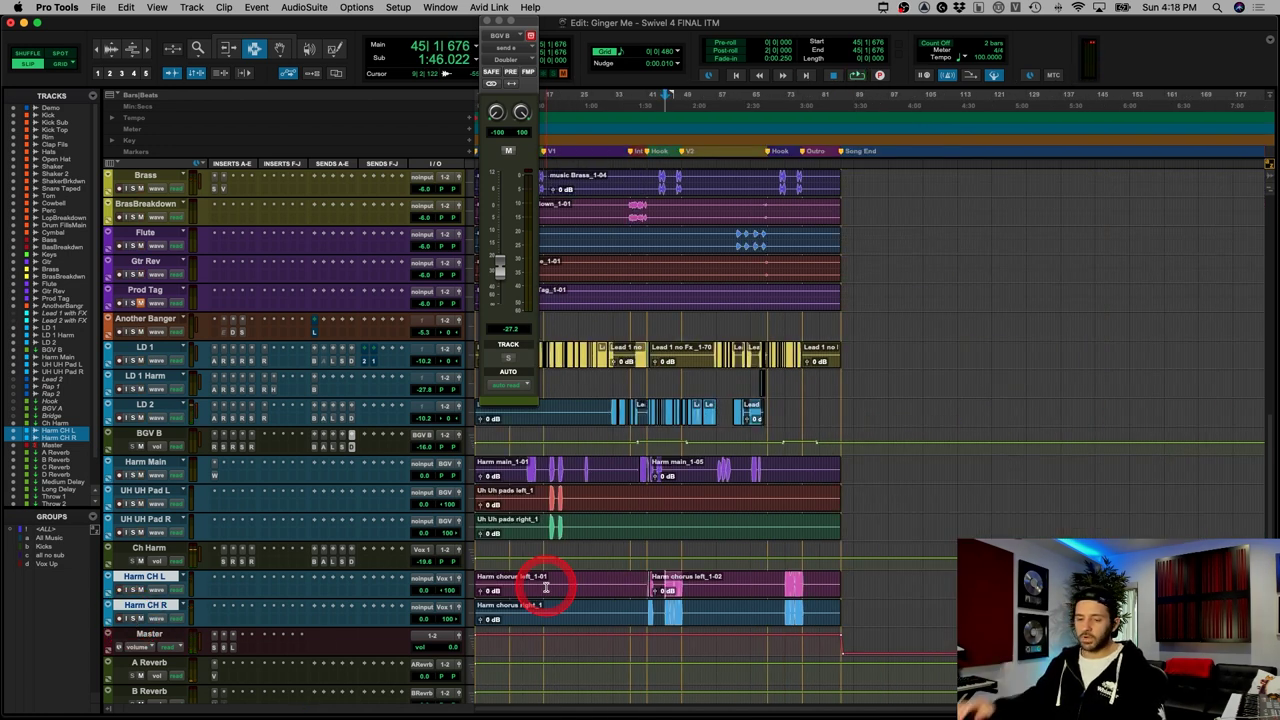
{"action": "left_click", "coordinate": [676, 594]}
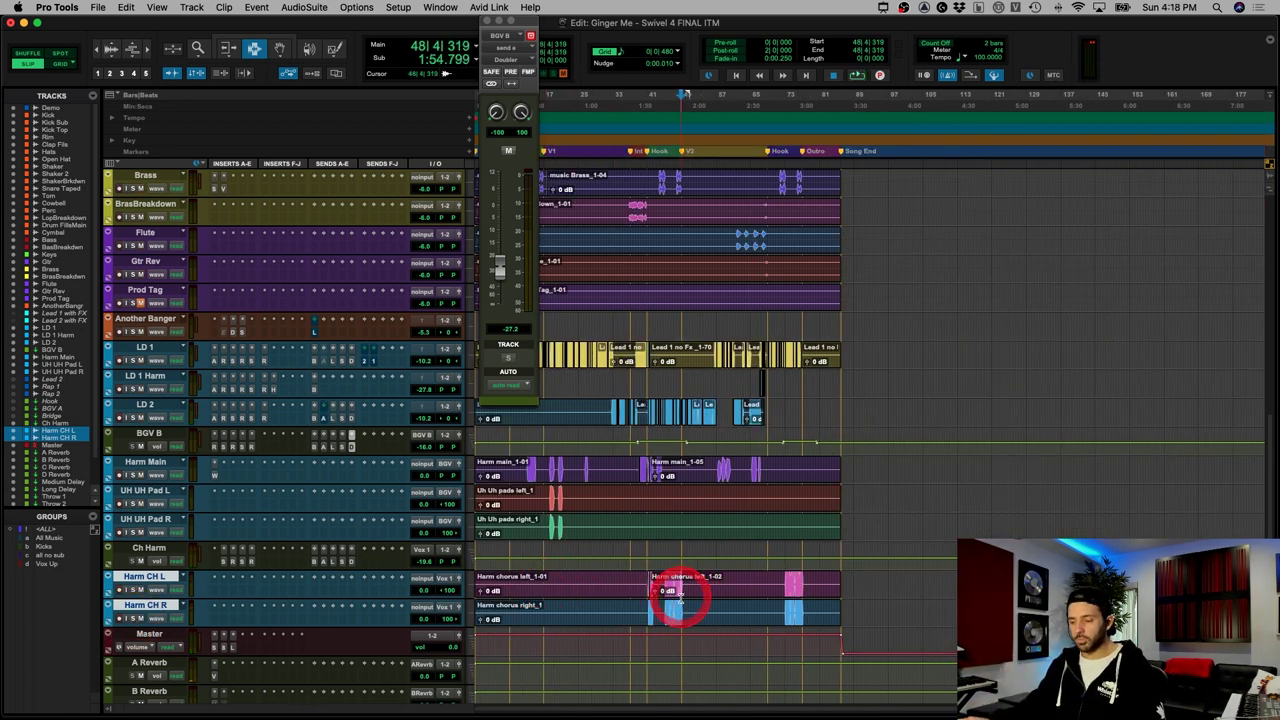
{"action": "key", "text": "super+bracketright"}
{"action": "key", "text": "super+bracketright"}
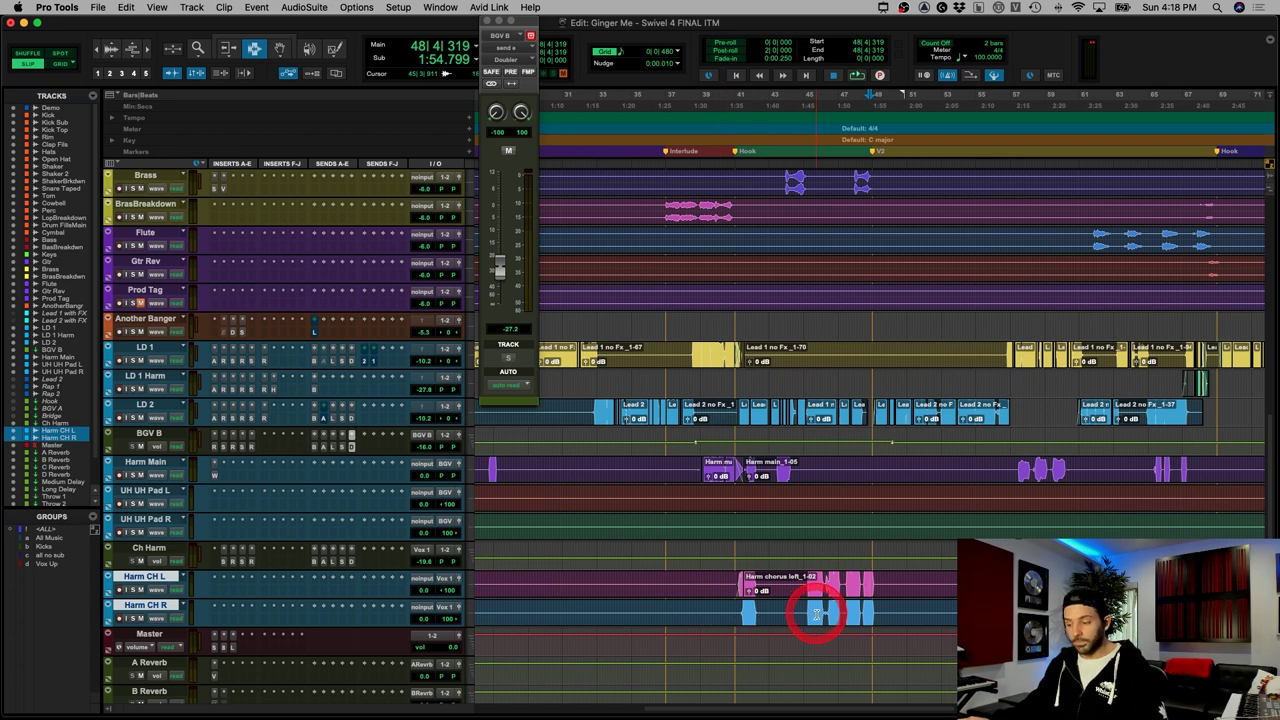
{"action": "key", "text": "super+bracketleft"}
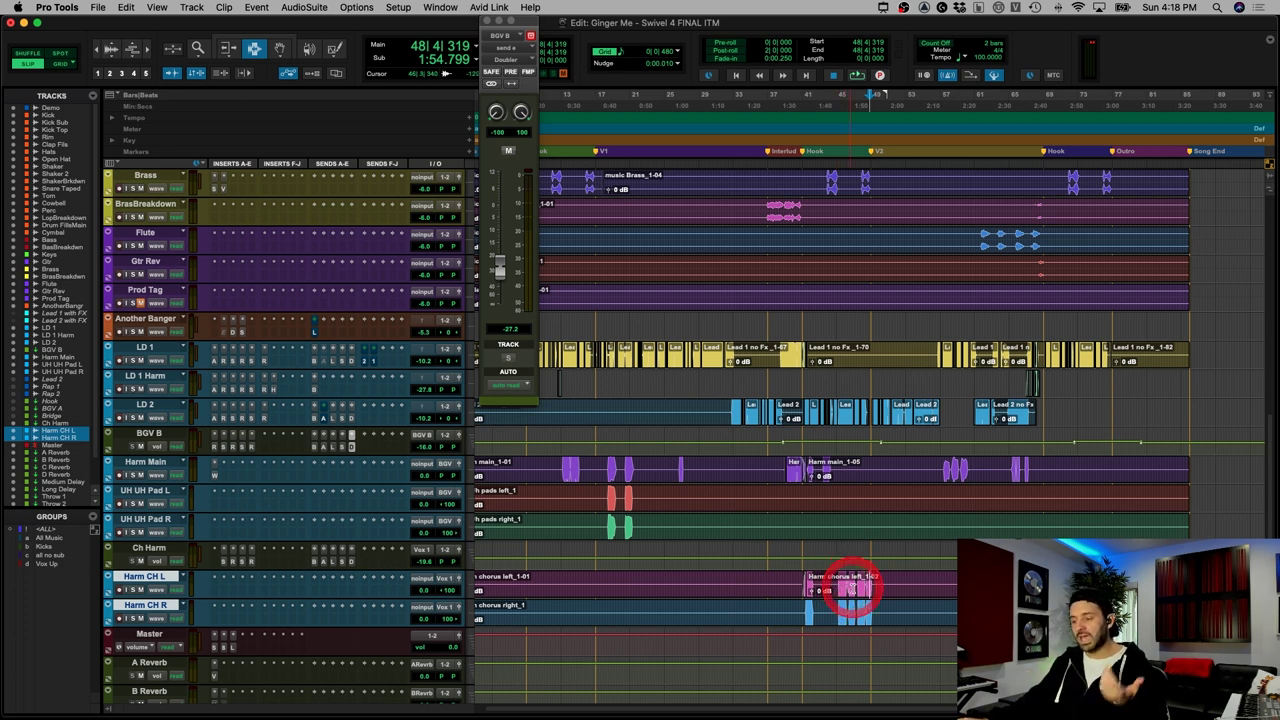
{"action": "left_click", "coordinate": [856, 586]}
{"action": "key", "text": "t"}
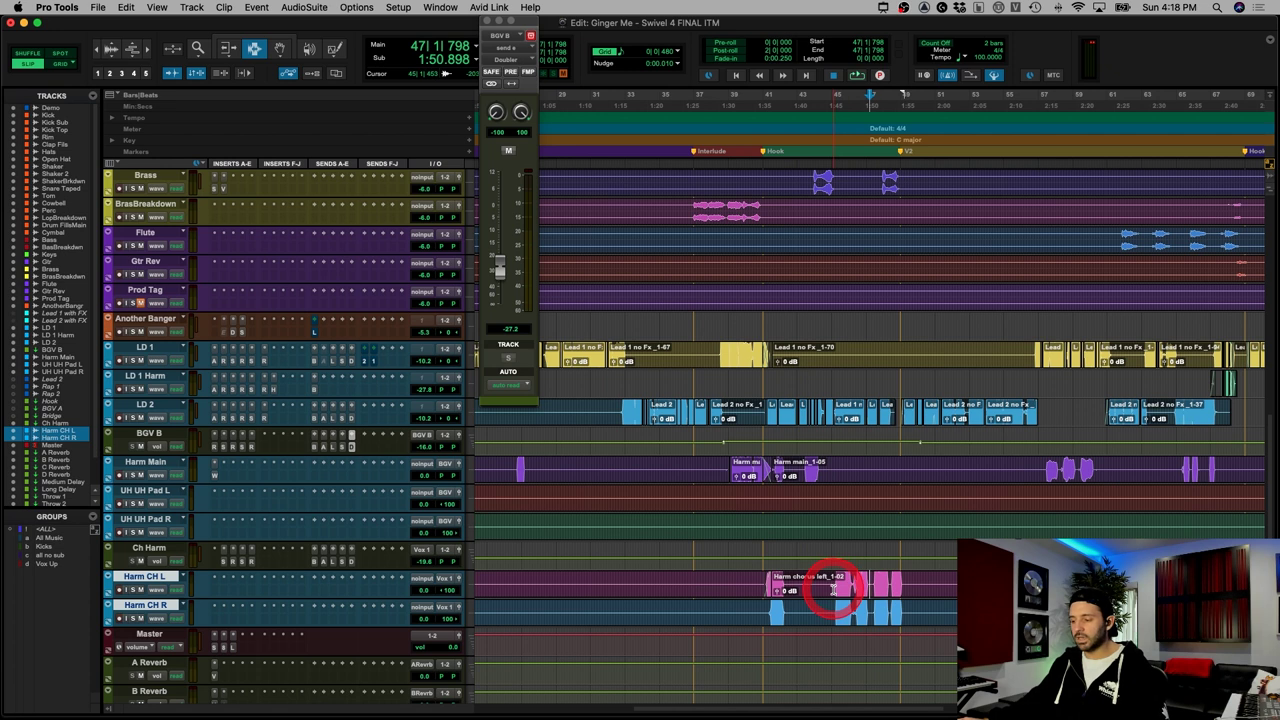
{"action": "left_click", "coordinate": [833, 588]}
{"action": "left_click", "coordinate": [133, 578]}
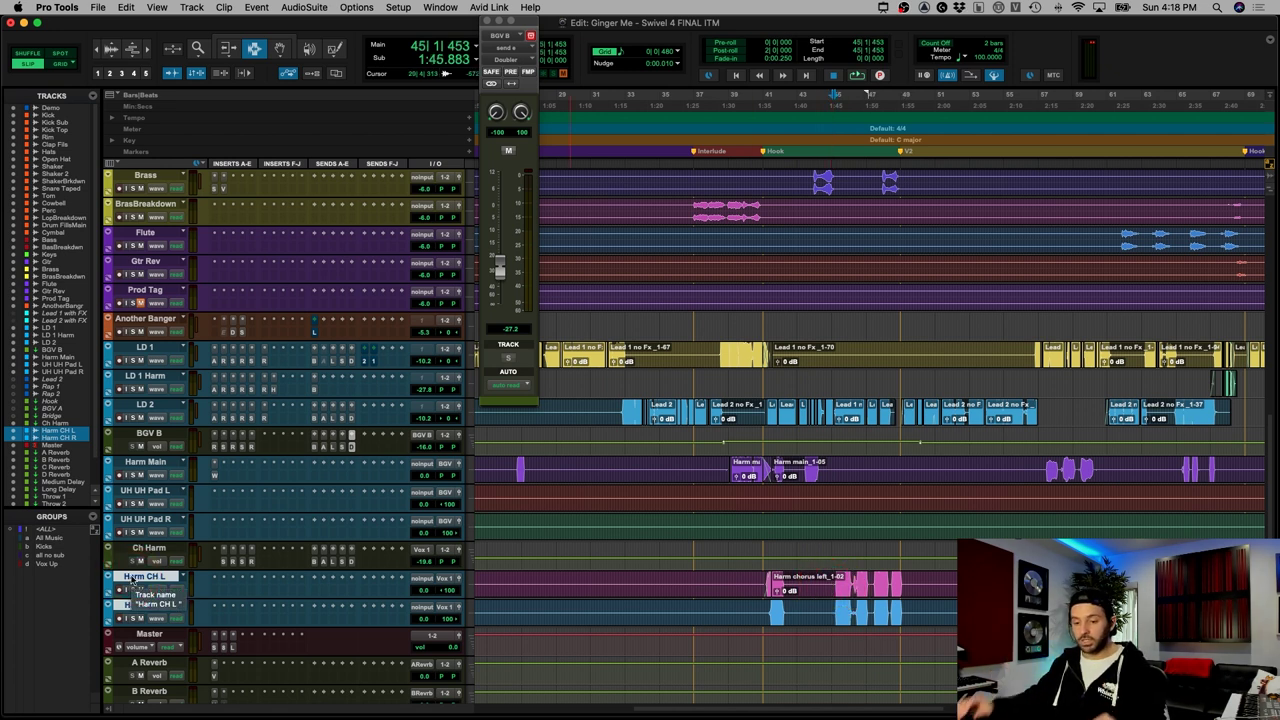
Step: Select the Master track and open its FG-X mastering insert for inspection
{"action": "scroll", "coordinate": [134, 626], "scroll_direction": "down", "scroll_amount": 5}
{"action": "left_click", "coordinate": [147, 491]}
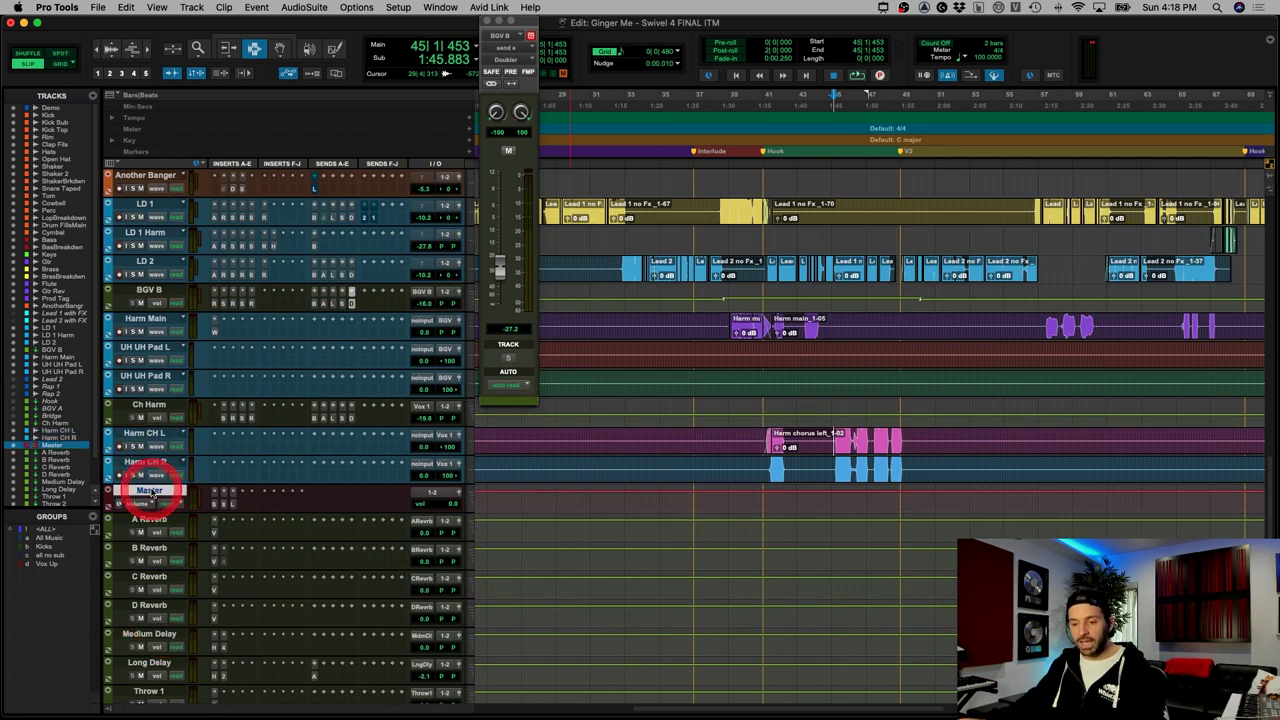
{"action": "left_click", "coordinate": [215, 507]}
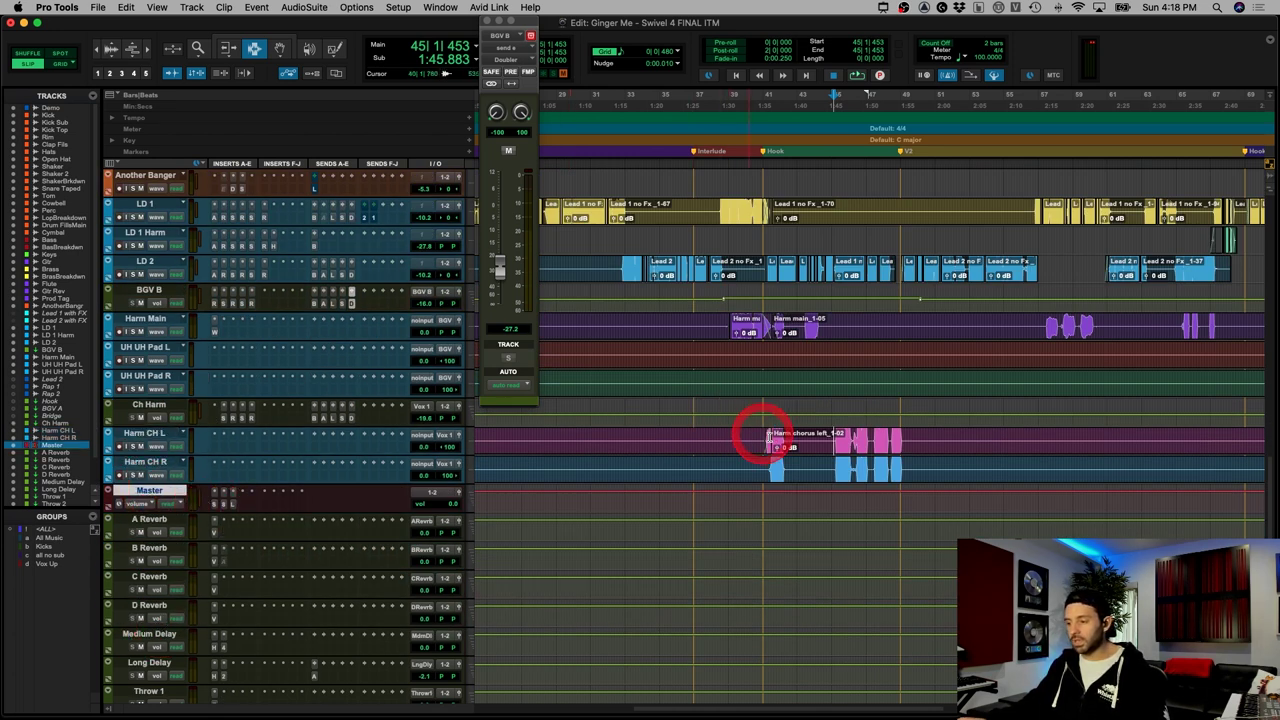
{"action": "left_click", "coordinate": [218, 495]}
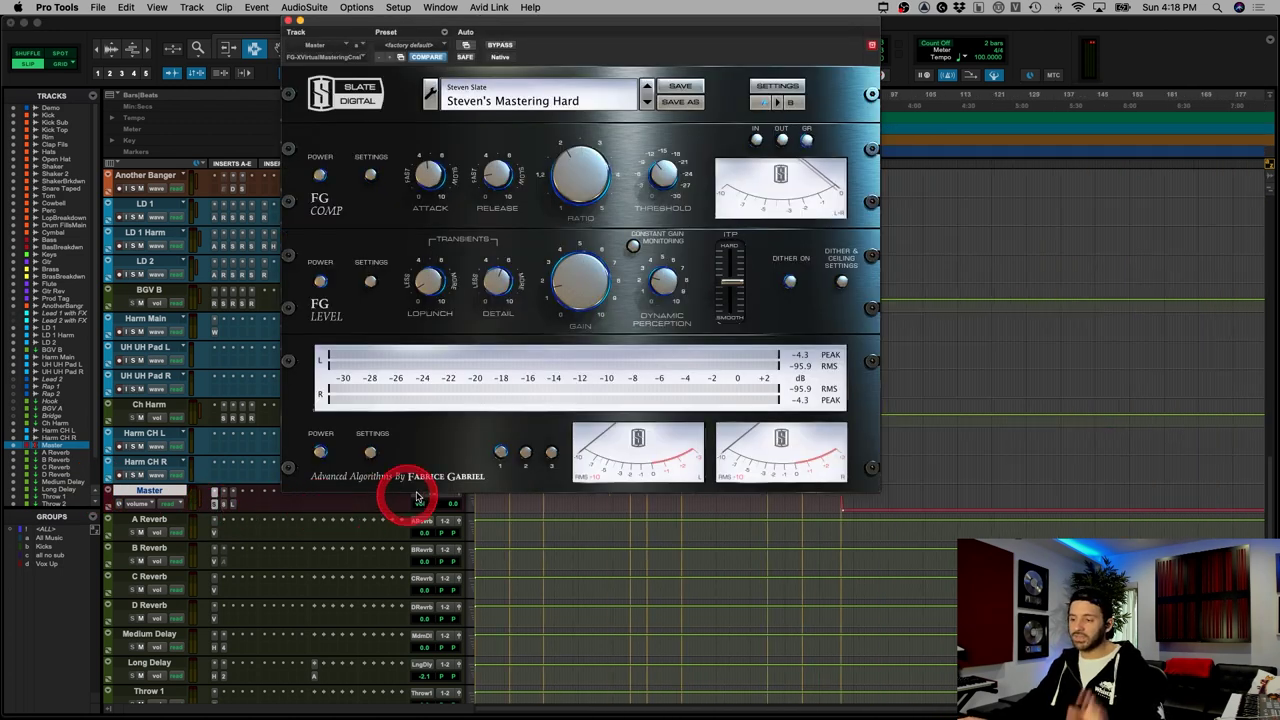
Step: Review the FG-X transient and gain controls and bypass FG-X on the Master track
{"action": "scroll", "coordinate": [543, 523], "scroll_direction": "up", "scroll_amount": 10}
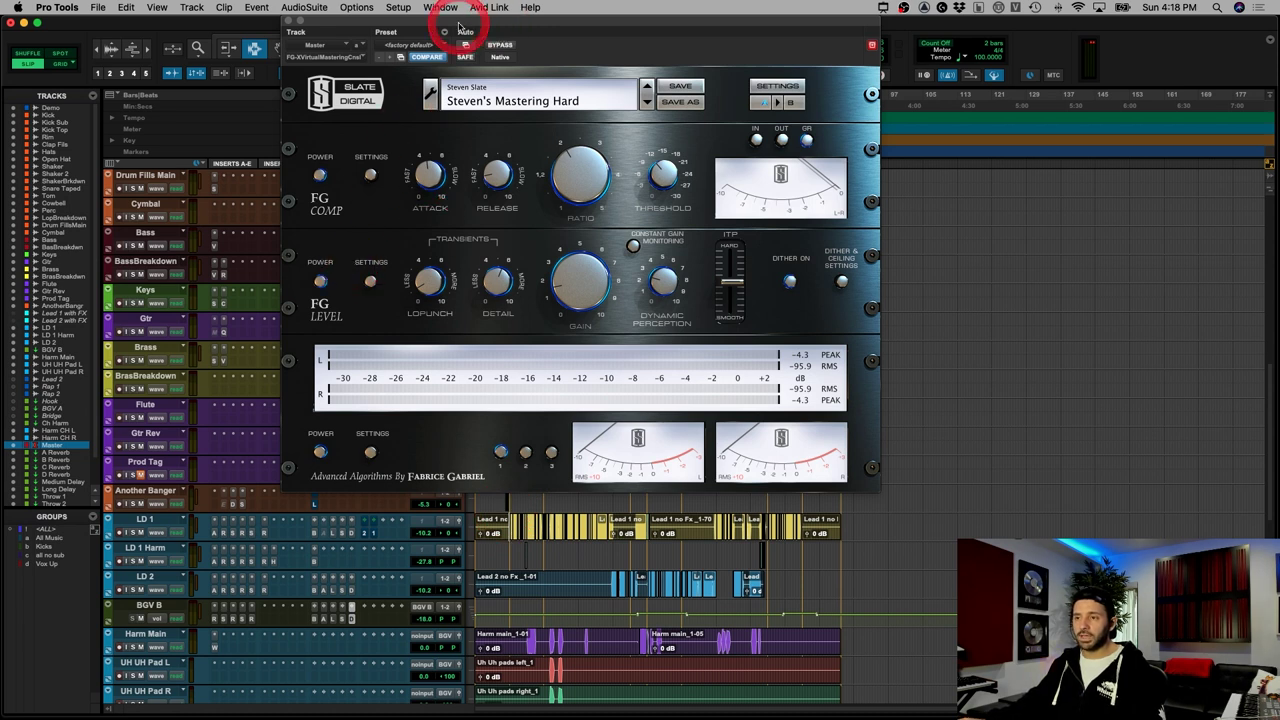
{"action": "left_click_drag", "start_coordinate": [449, 32], "coordinate": [375, 34]}
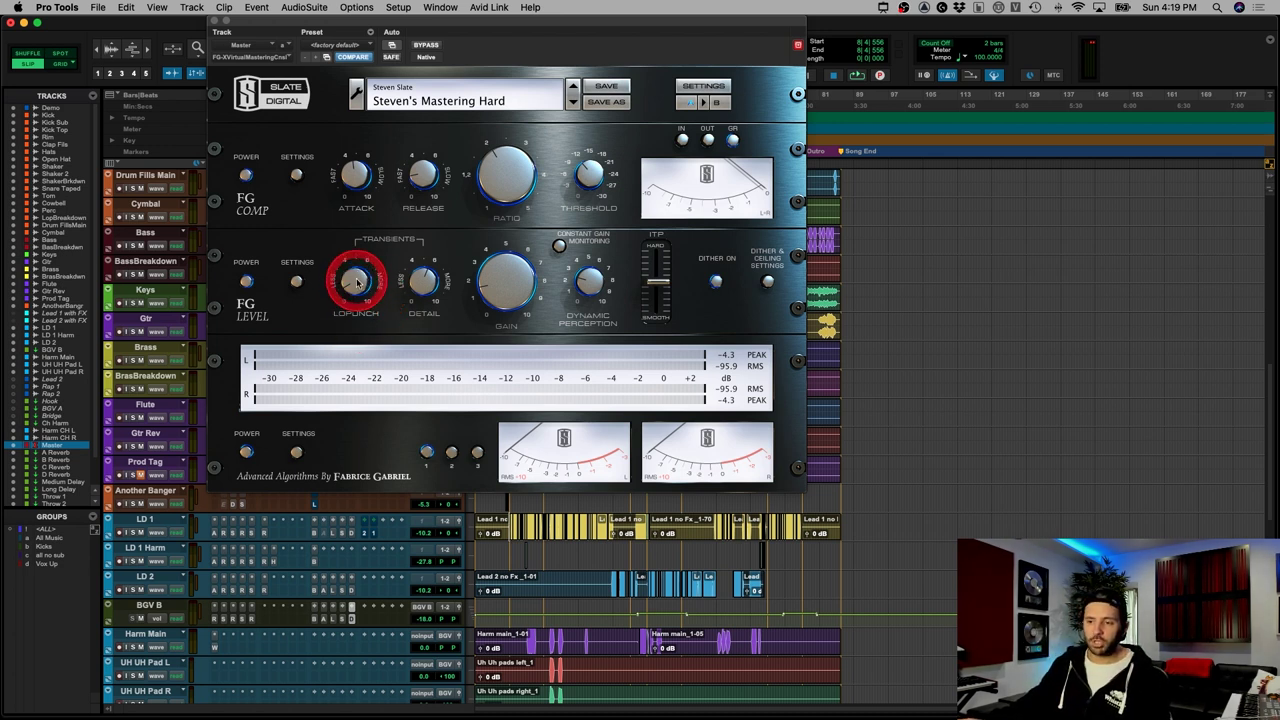
{"action": "left_click_drag", "start_coordinate": [415, 288], "coordinate": [423, 282]}
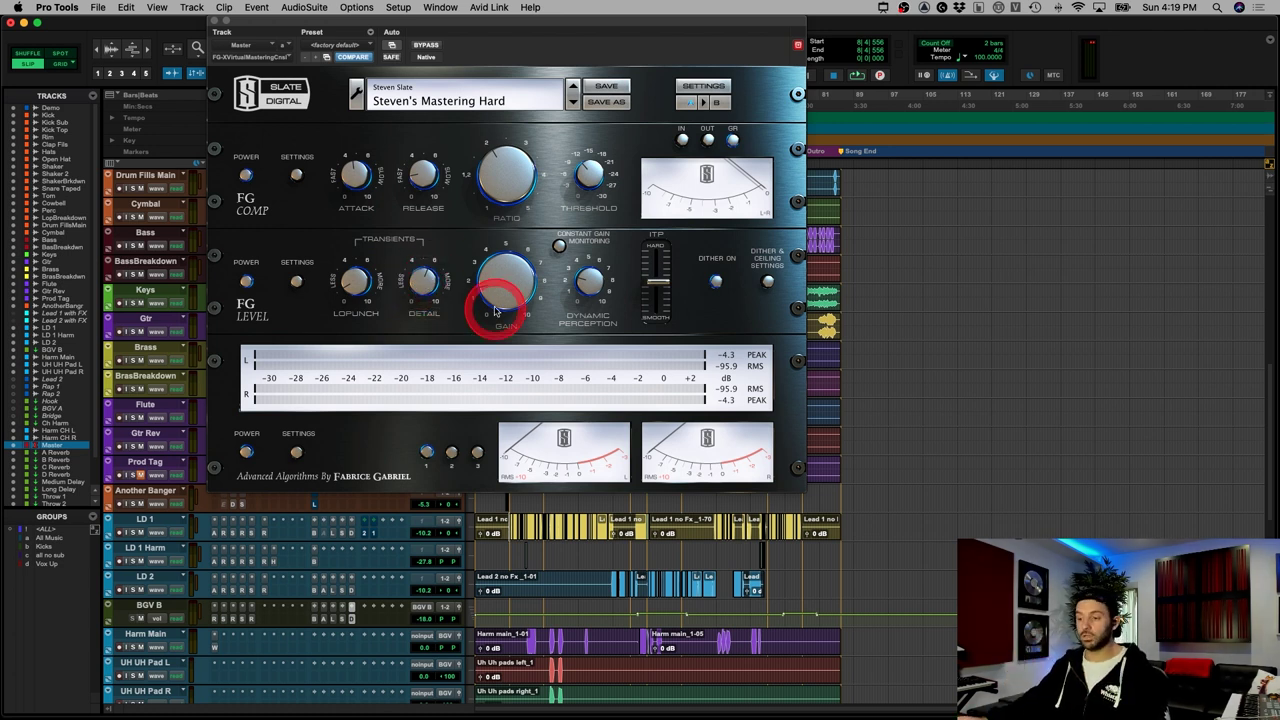
{"action": "scroll", "coordinate": [237, 588], "scroll_direction": "down", "scroll_amount": 8}
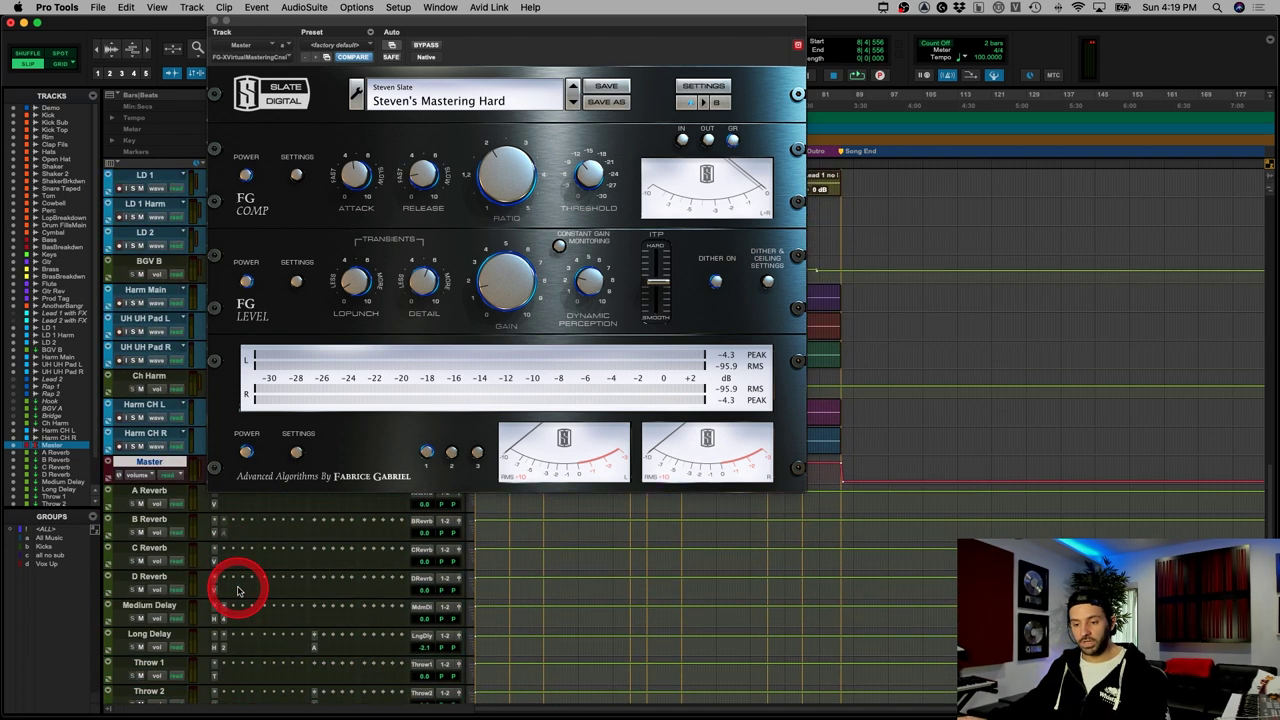
{"action": "scroll", "coordinate": [237, 590], "scroll_direction": "up", "scroll_amount": 2}
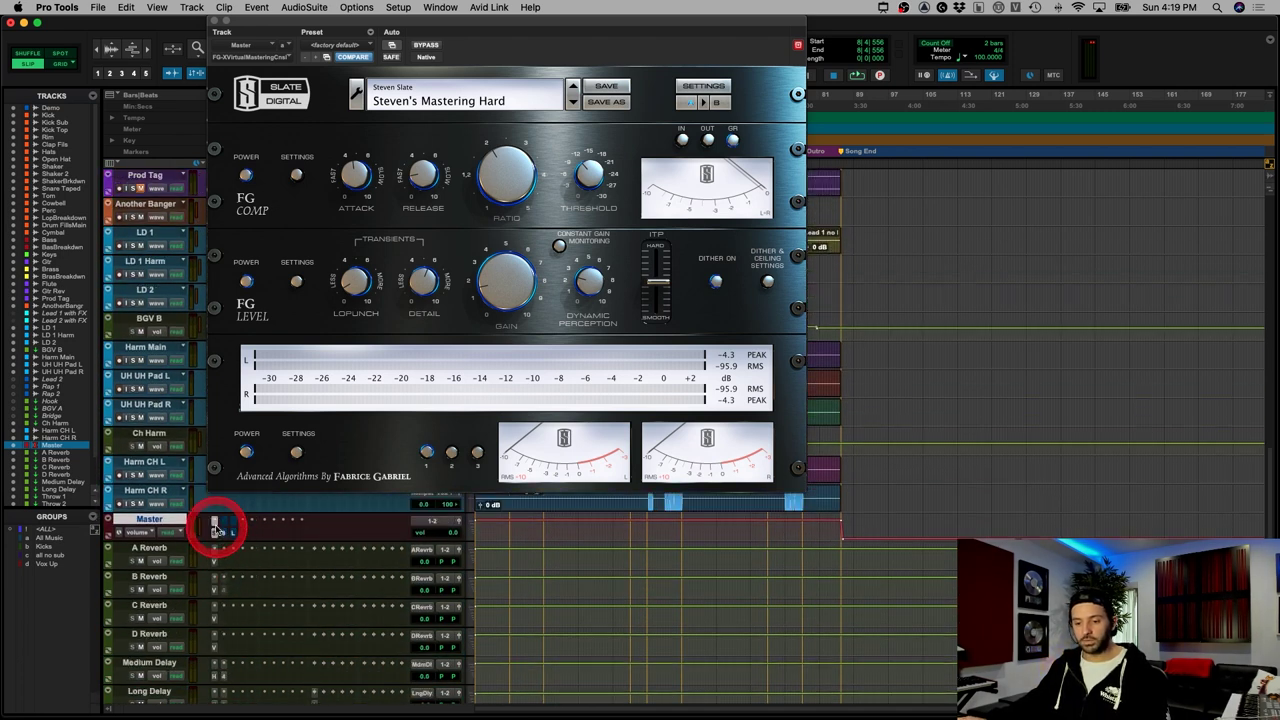
{"action": "left_click", "coordinate": [213, 532], "text": "super"}
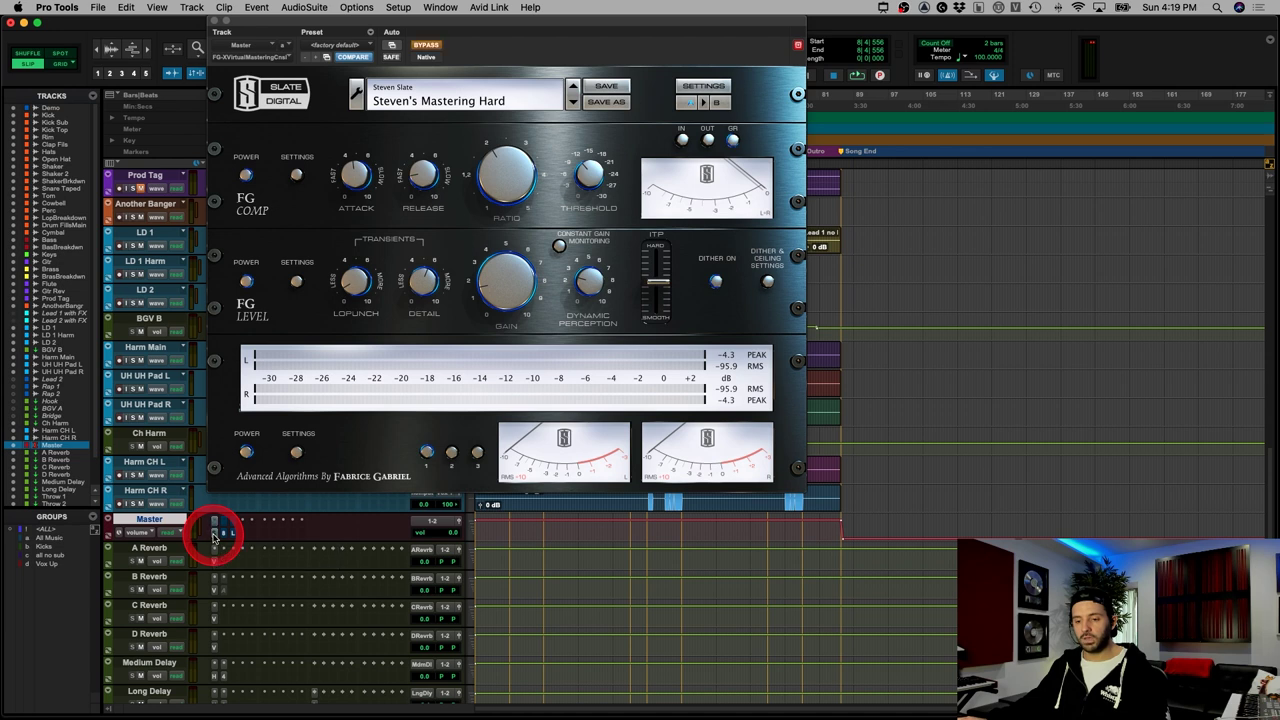
Step: Close the BGV B Doubler send window and the FG-X window to clear the view of the arrangement
{"action": "left_click", "coordinate": [598, 522]}
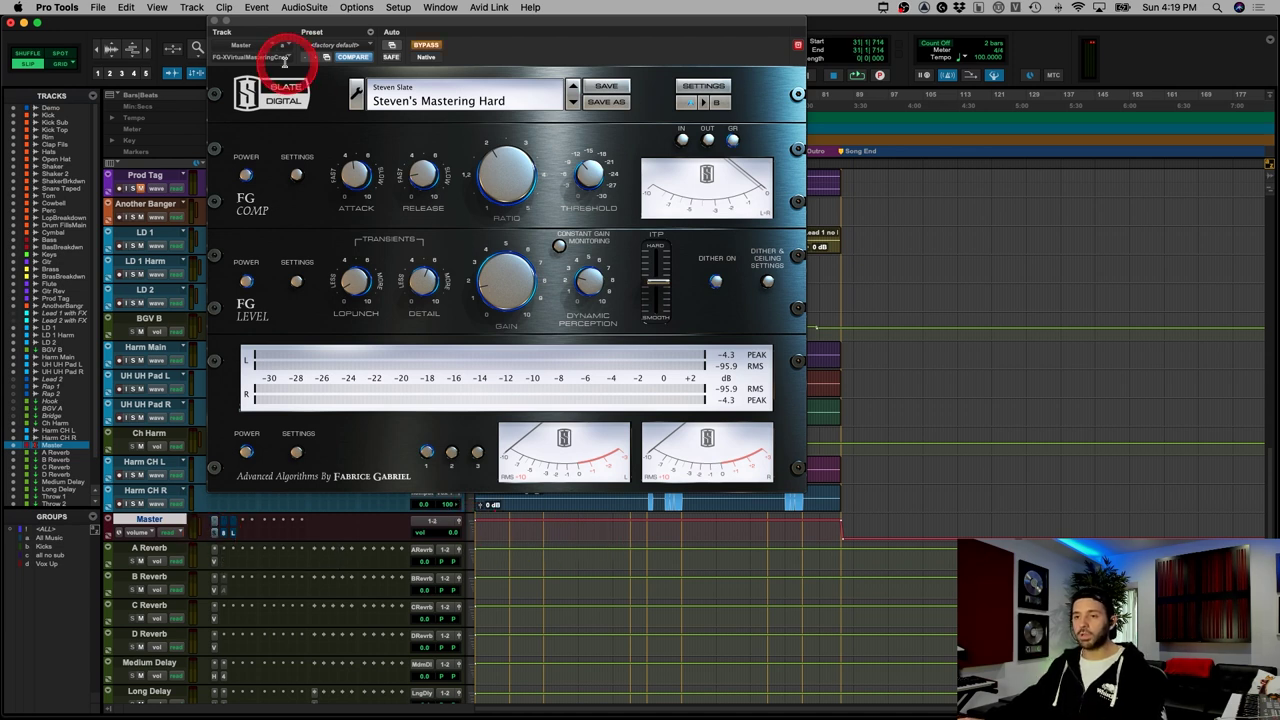
{"action": "left_click_drag", "start_coordinate": [247, 25], "coordinate": [805, 160]}
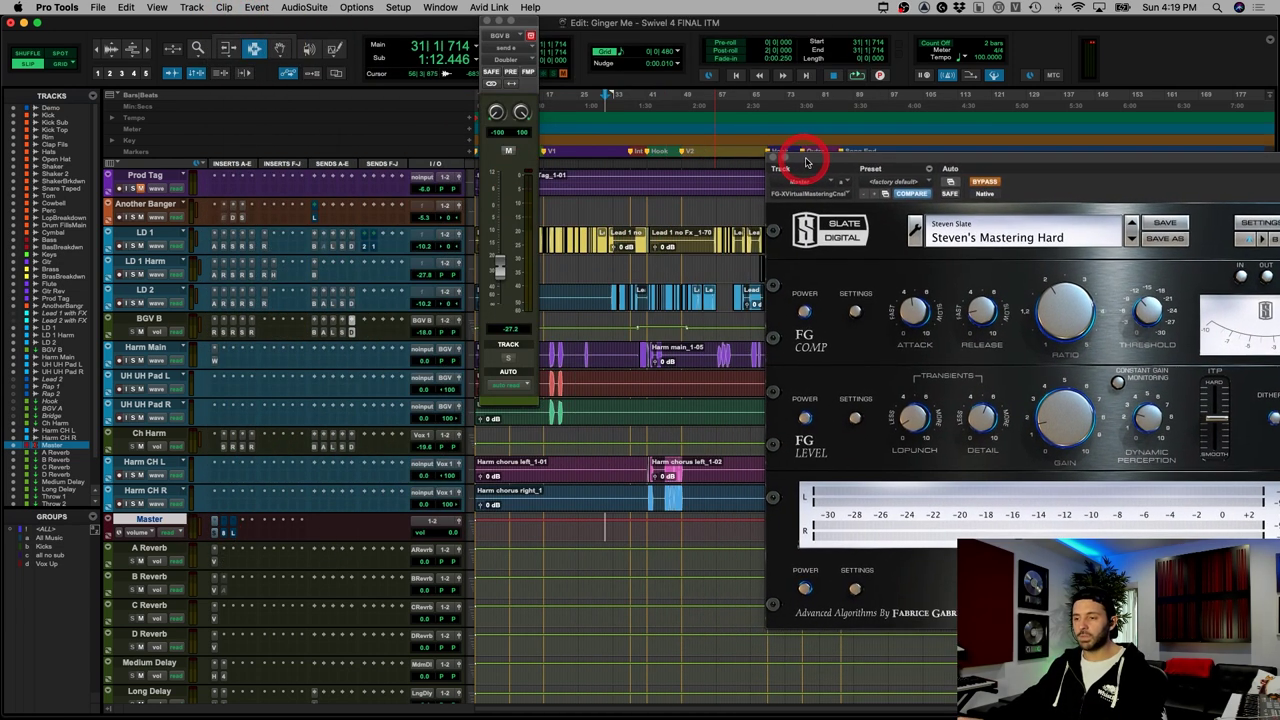
{"action": "left_click", "coordinate": [487, 21]}
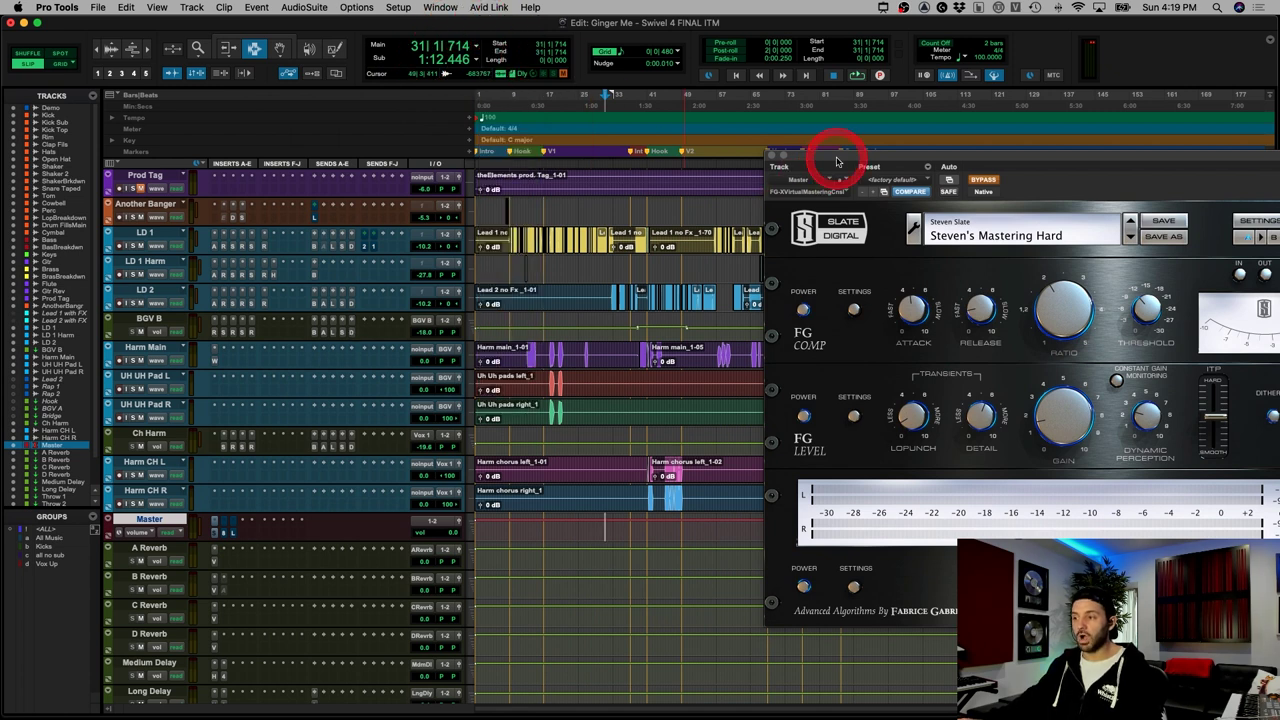
{"action": "left_click", "coordinate": [772, 155]}
Step: Play the second hook from 41|1|358 with FG-X bypassed, reopen the FG-X insert on the Master track and stop playback
{"action": "left_click", "coordinate": [561, 333]}
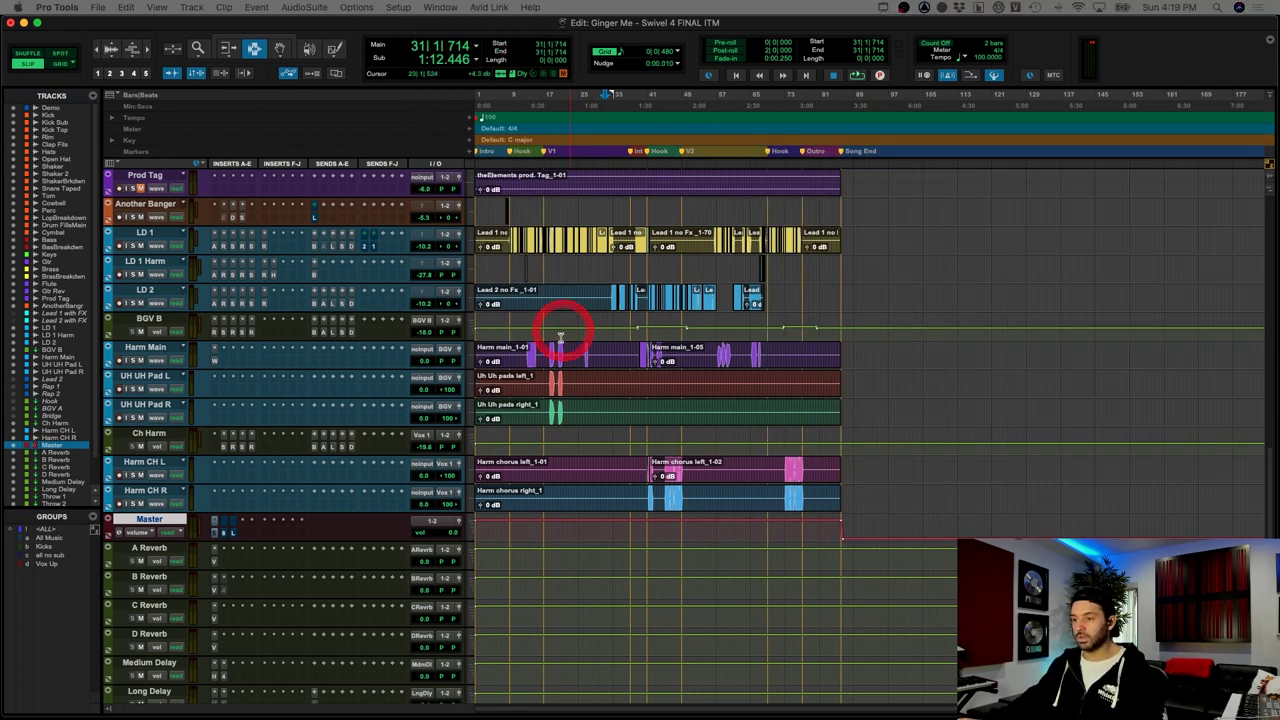
{"action": "left_click", "coordinate": [597, 432]}
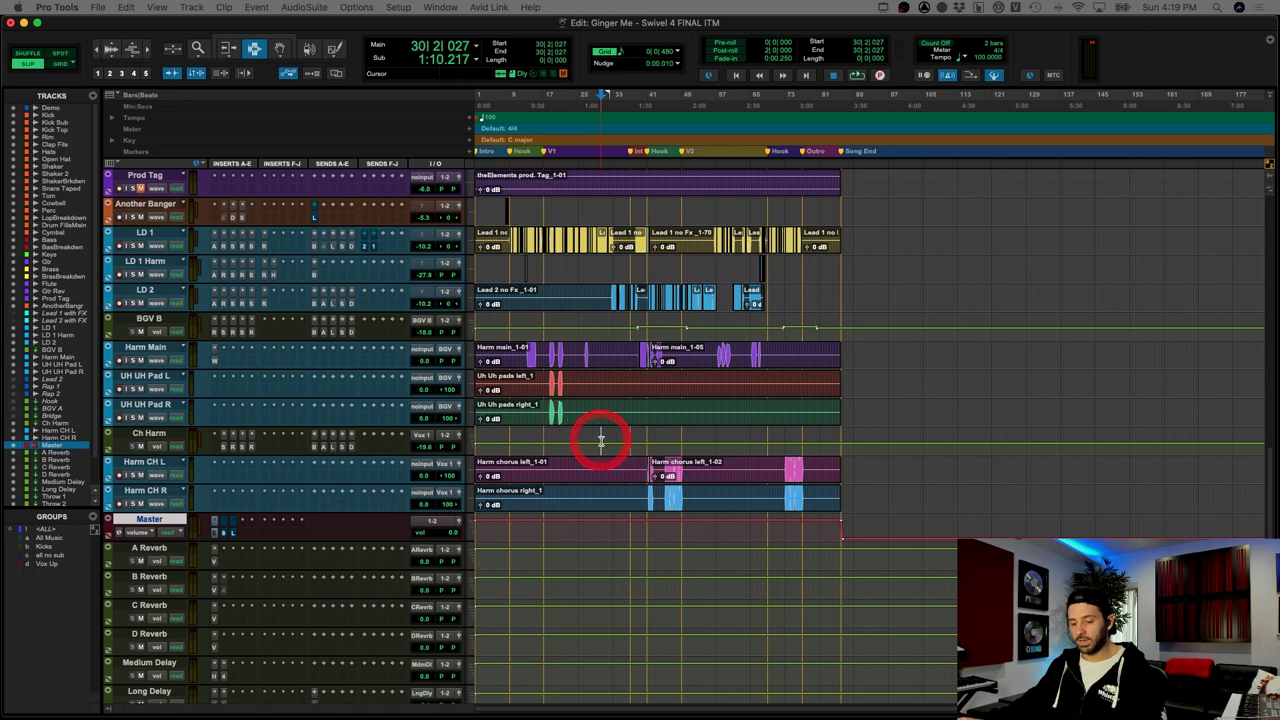
{"action": "key", "text": "super+bracketright"}
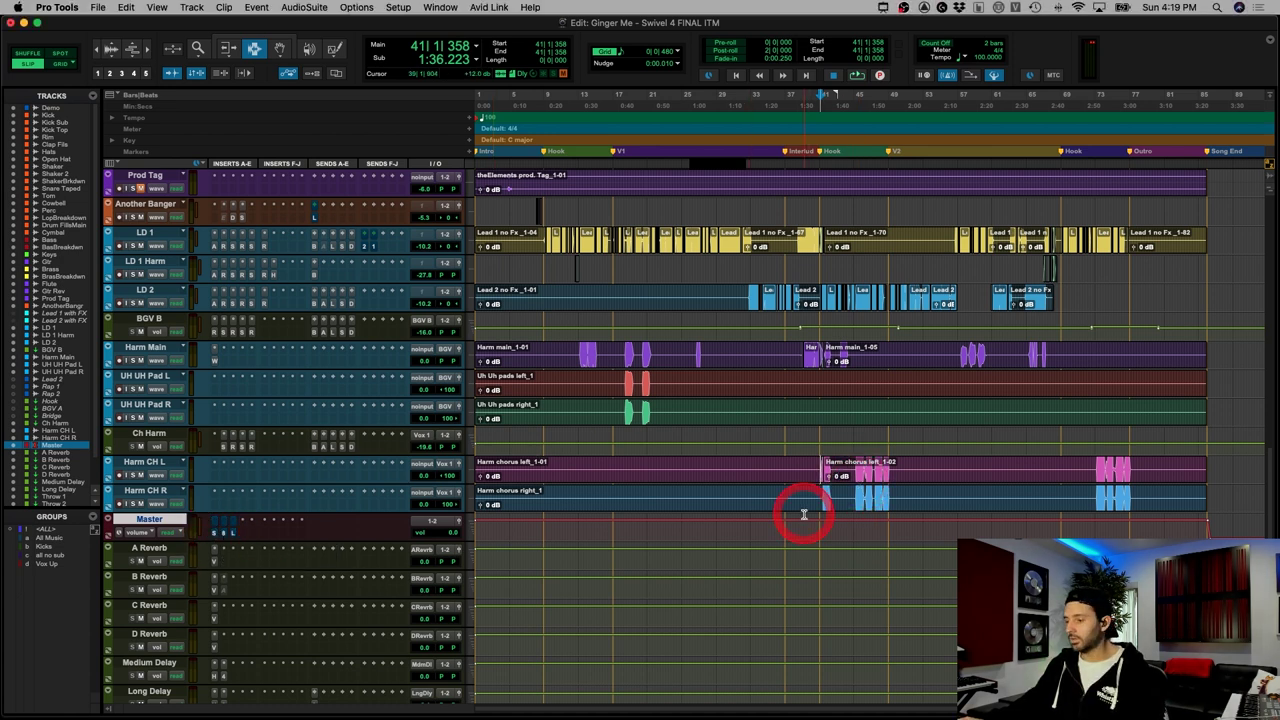
{"action": "key", "text": "space"}
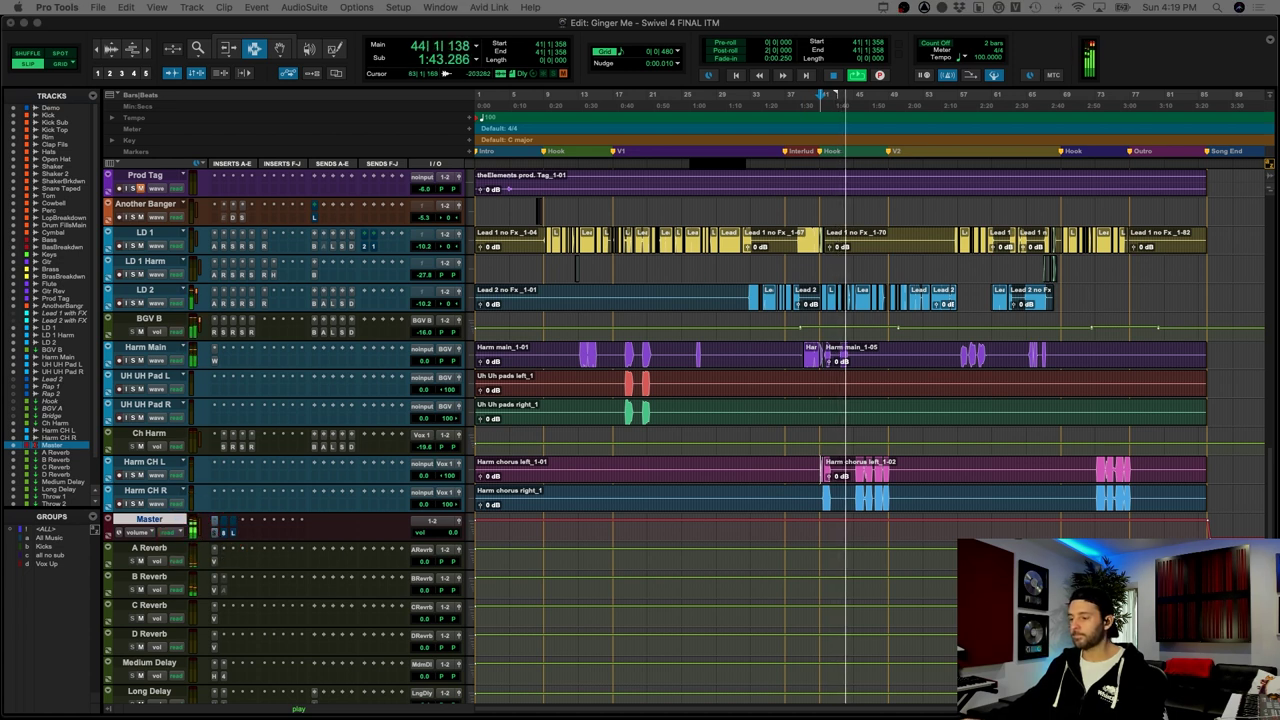
{"action": "left_click", "coordinate": [571, 347]}
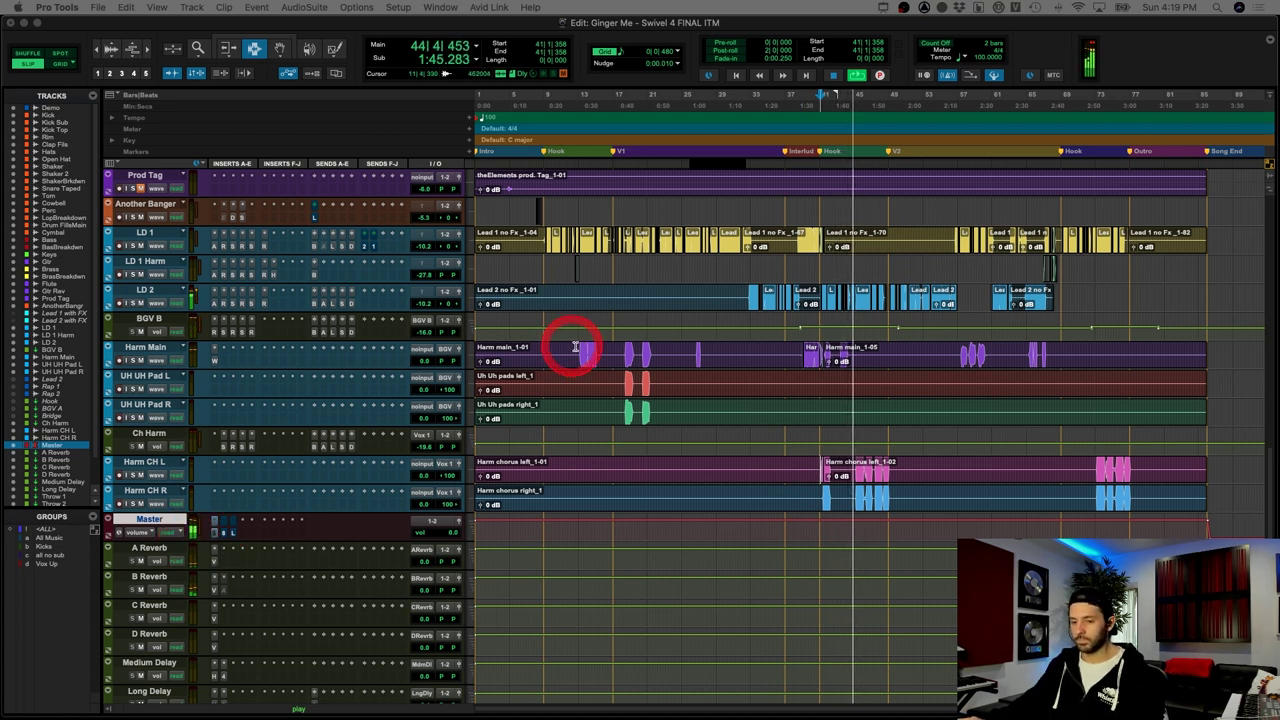
{"action": "left_click_drag", "start_coordinate": [1279, 100], "coordinate": [390, 20]}
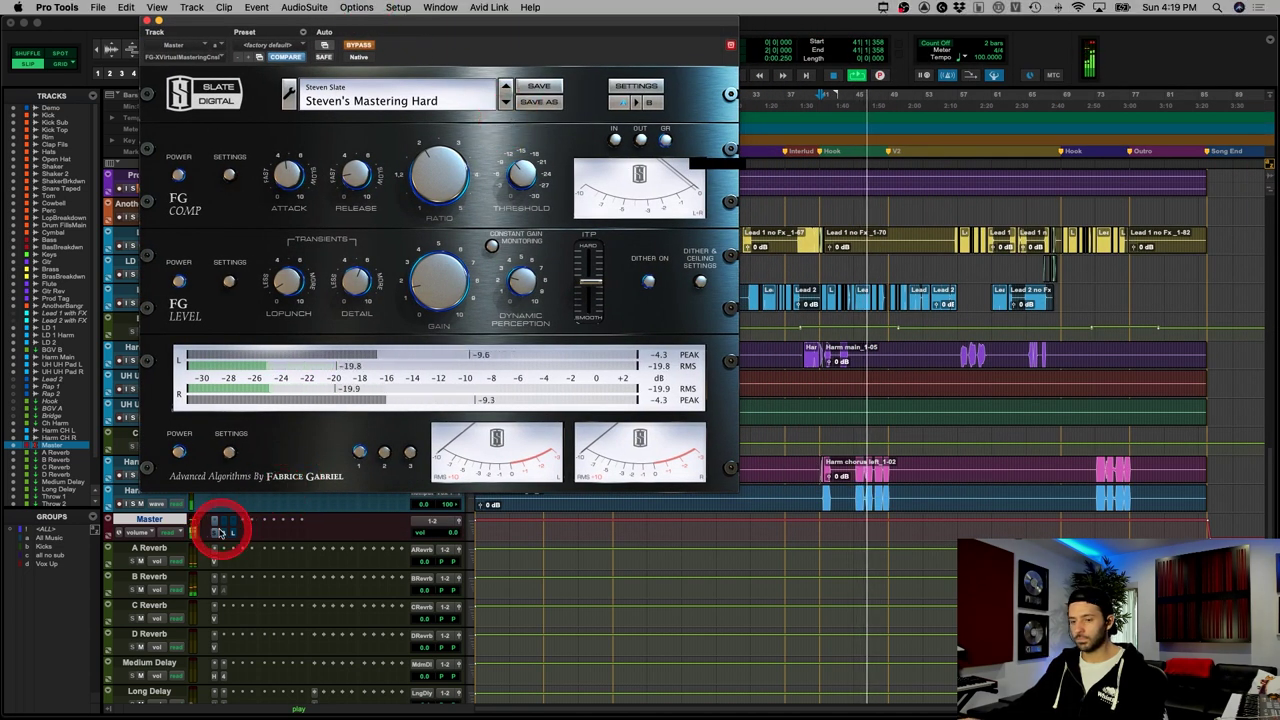
{"action": "key", "text": "space"}
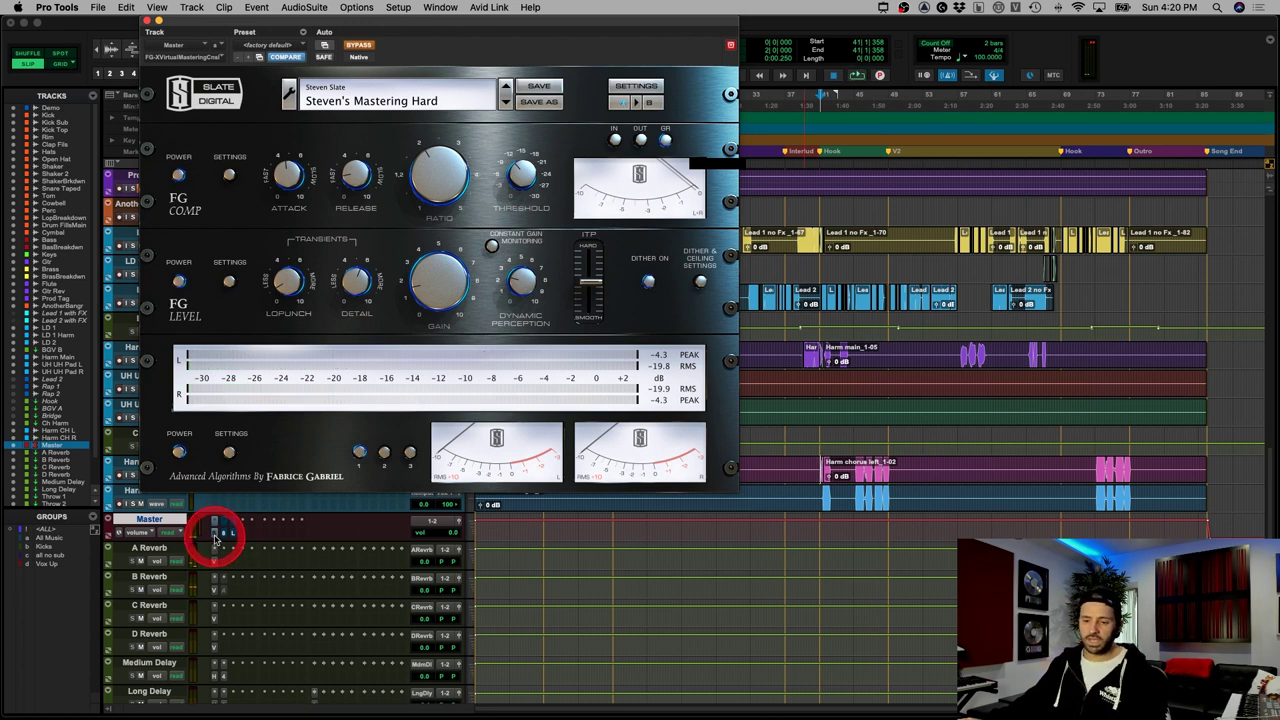
Step: Compare the hook with FG-X bypassed and active during playback, leave FG-X active, and stop to review its Gain and Detail controls
{"action": "left_click", "coordinate": [358, 46]}
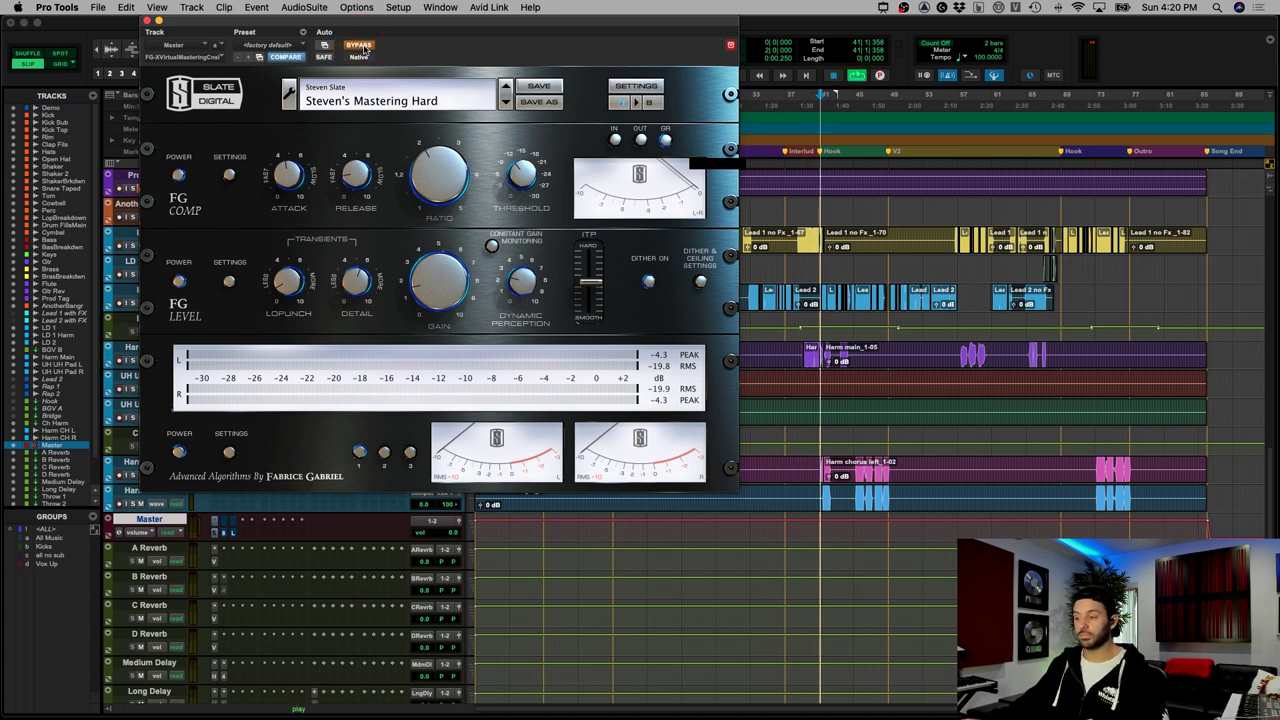
{"action": "left_click", "coordinate": [362, 47]}
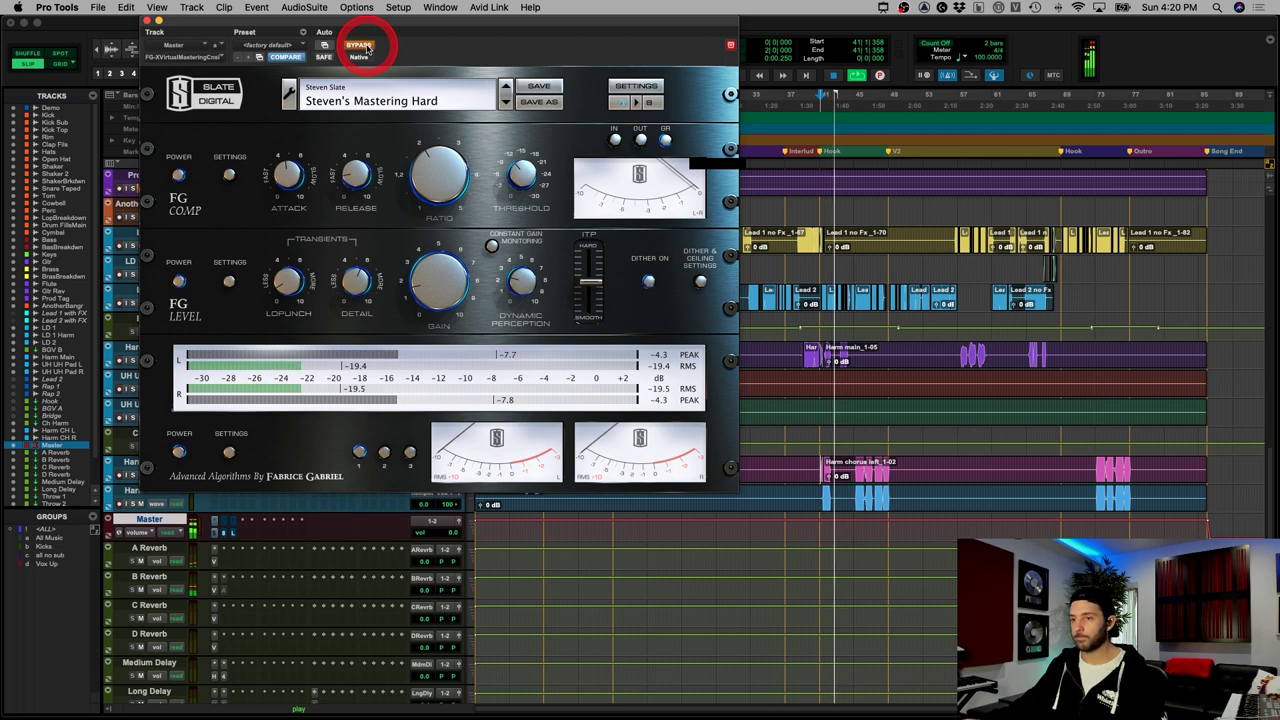
{"action": "left_click", "coordinate": [362, 47]}
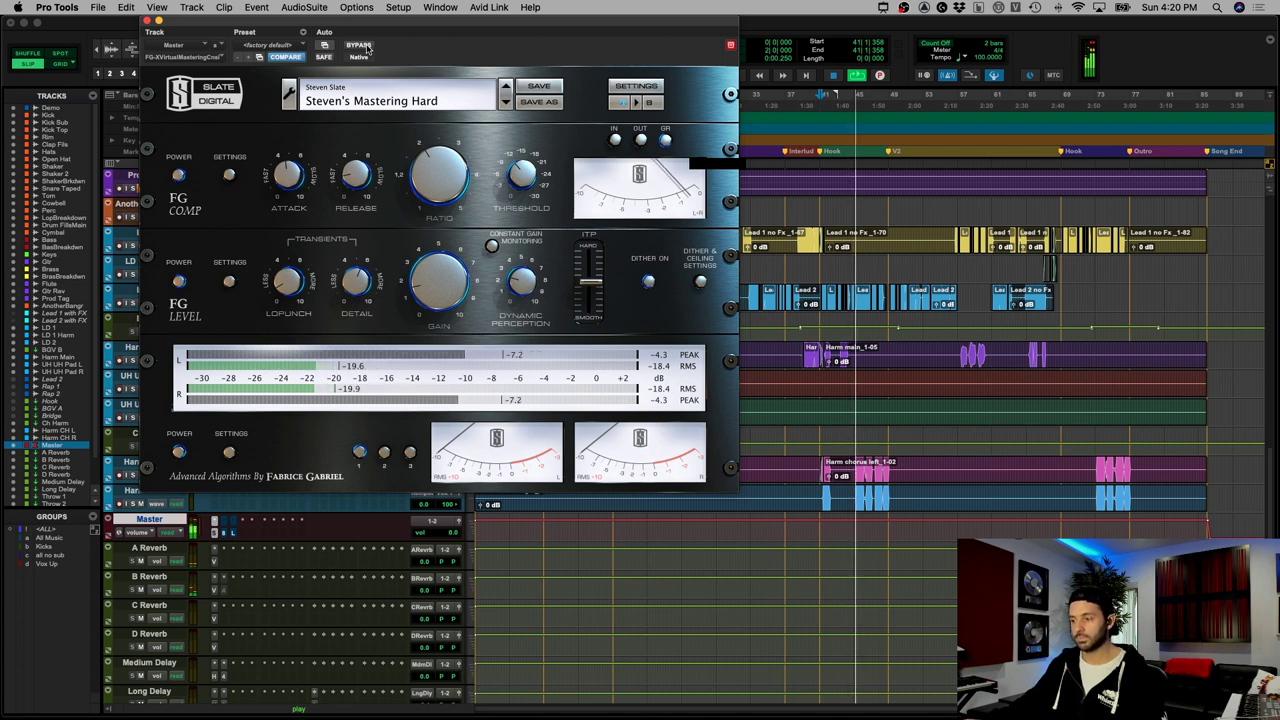
{"action": "left_click", "coordinate": [360, 46]}
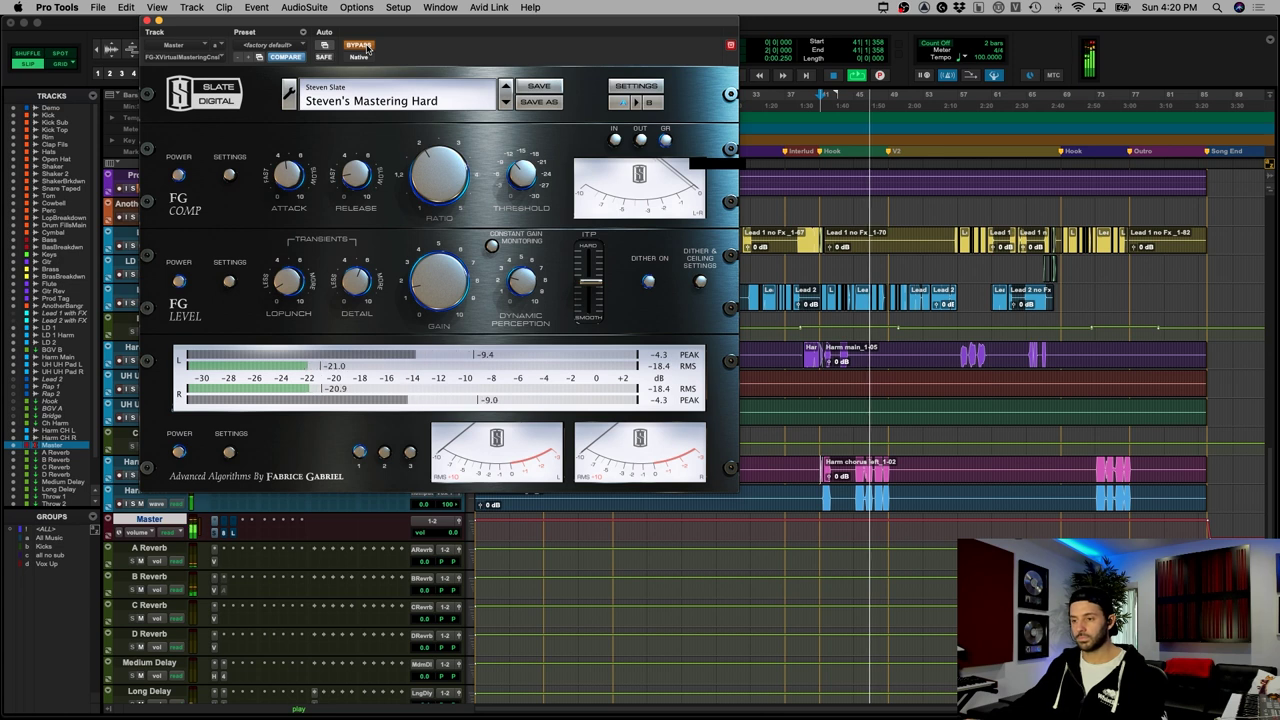
{"action": "left_click", "coordinate": [360, 46]}
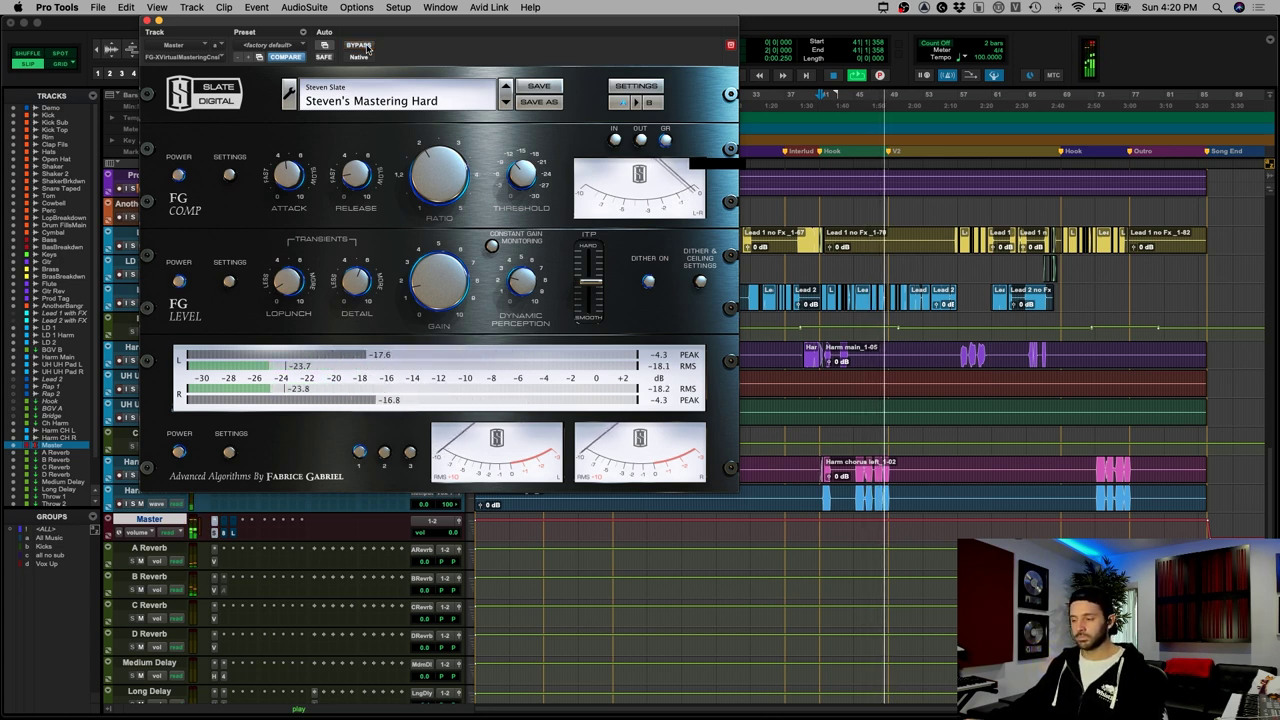
{"action": "key", "text": "space"}
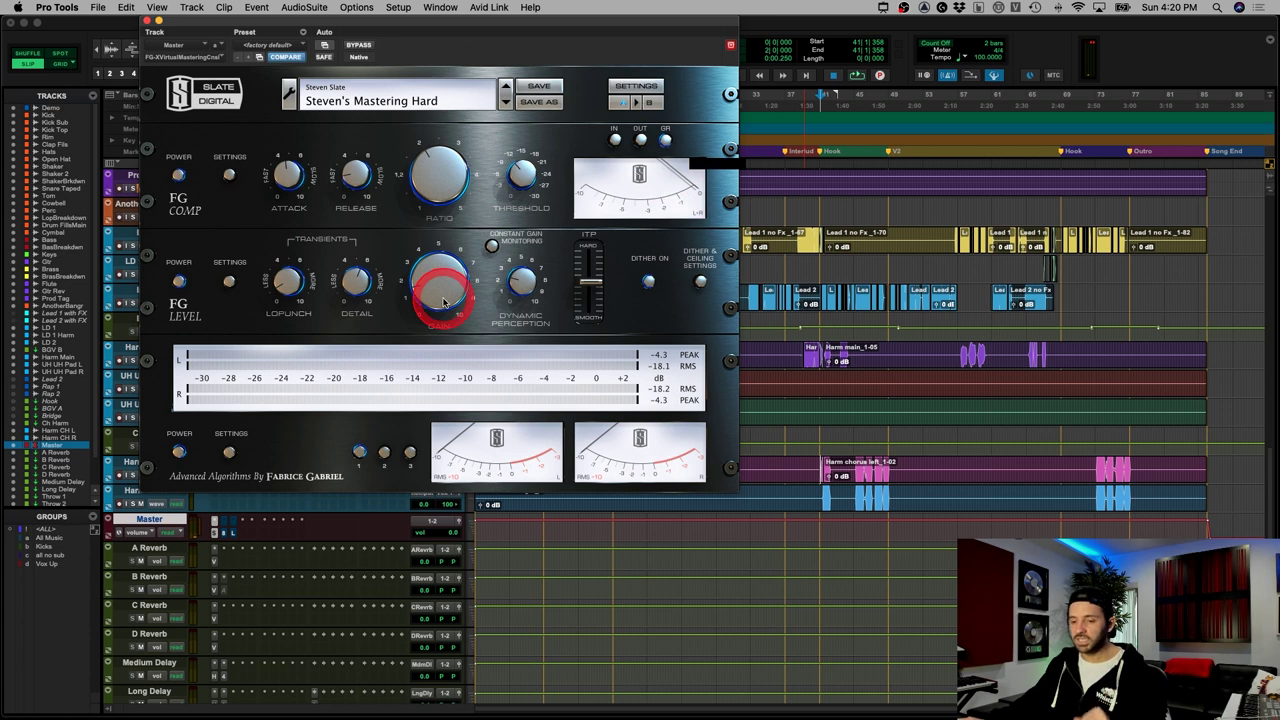
{"action": "mouse_move", "coordinate": [378, 290]}
{"action": "left_mouse_down"}
{"action": "mouse_move", "coordinate": [345, 291]}
{"action": "mouse_move", "coordinate": [356, 296]}
{"action": "left_mouse_up"}
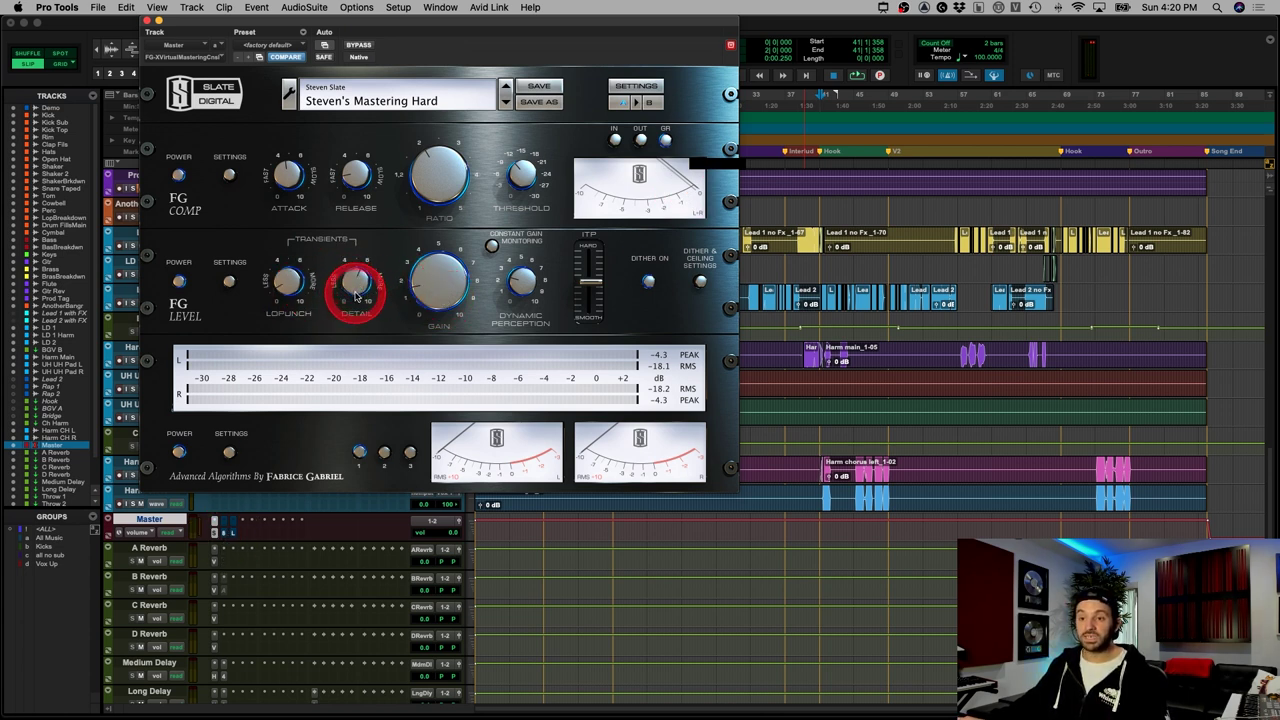
Step: Open the Master track's Ozone insert and examine its Dynamics, Imager, Vintage Tape, Spectral Shaper and Post EQ modules
{"action": "left_click", "coordinate": [224, 534]}
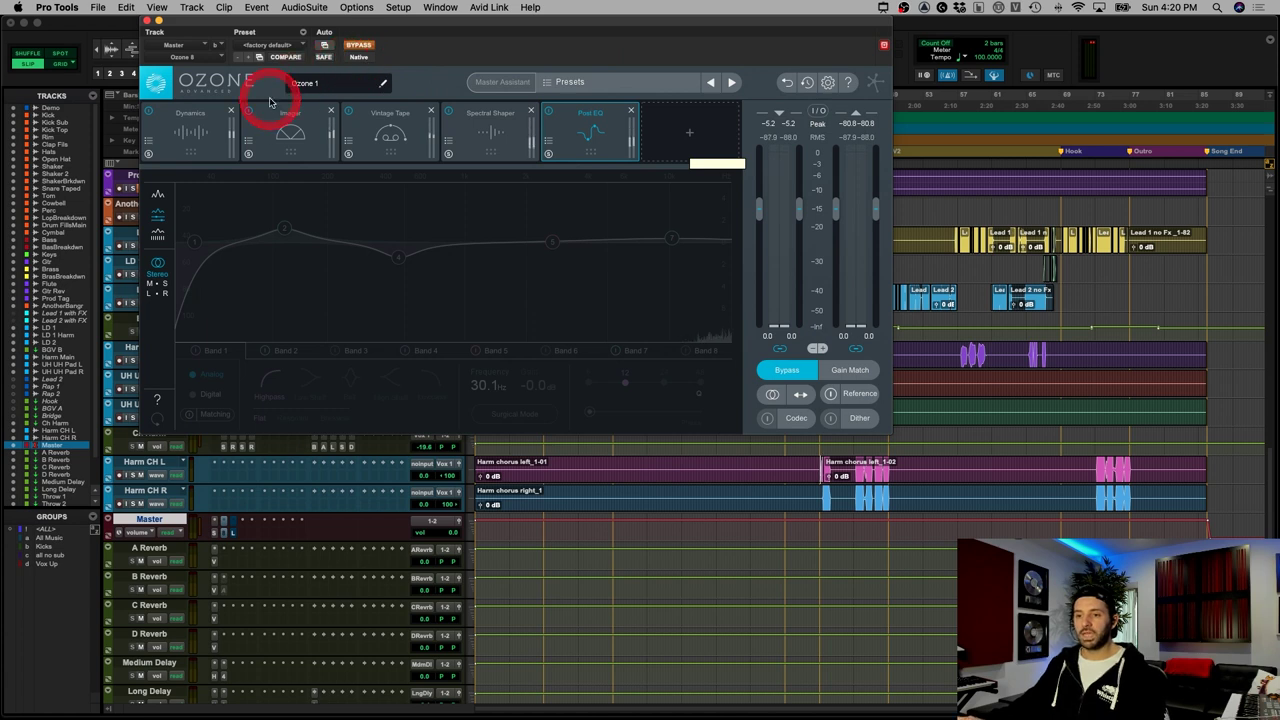
{"action": "left_click", "coordinate": [191, 125]}
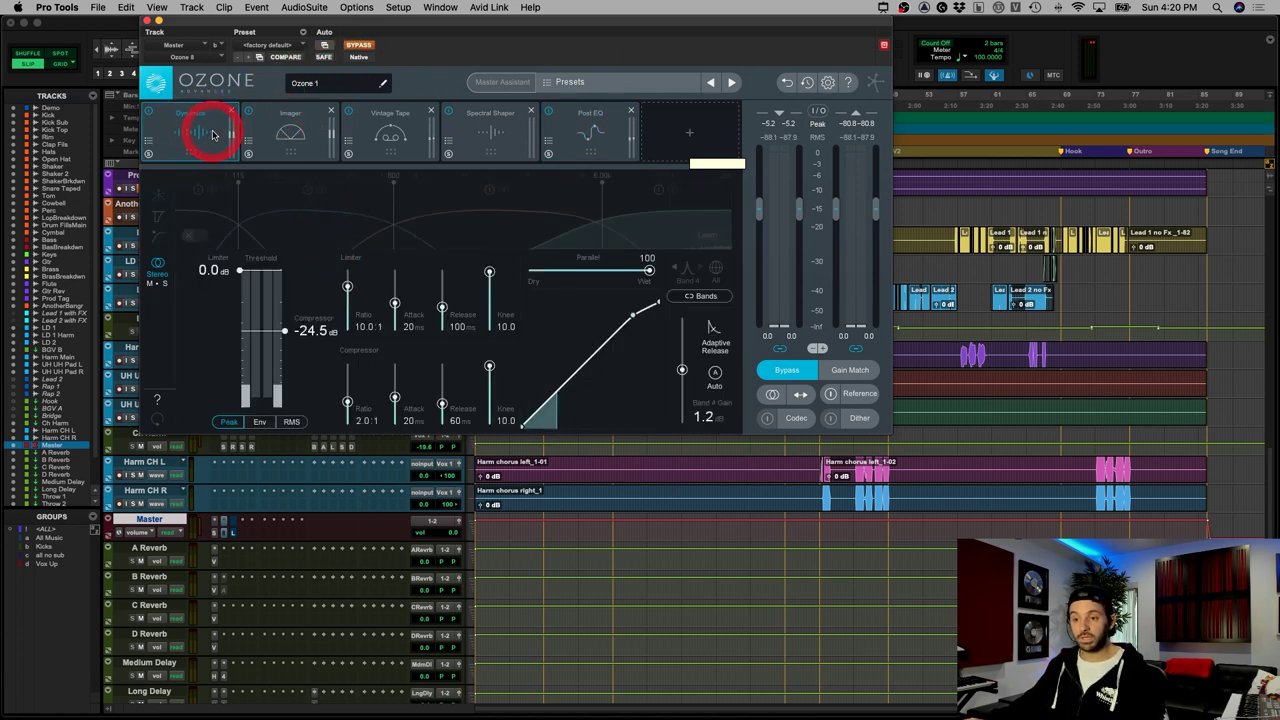
{"action": "left_click", "coordinate": [294, 134]}
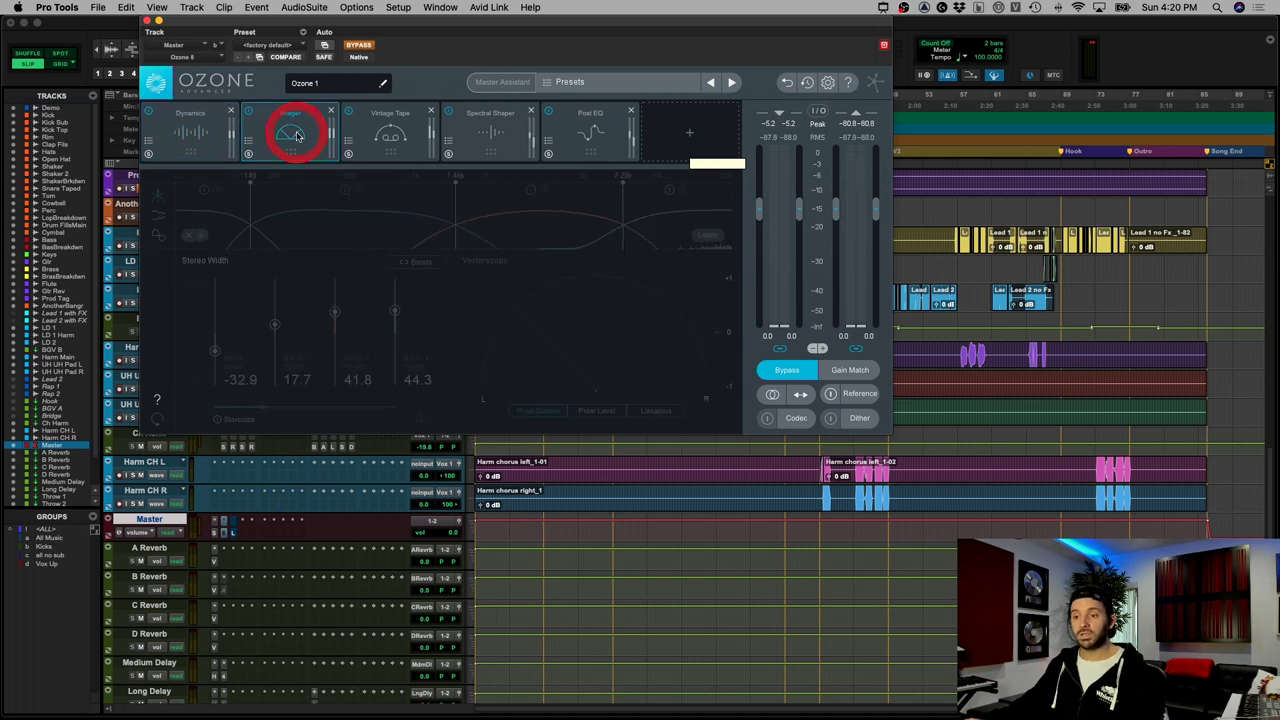
{"action": "left_click", "coordinate": [380, 131]}
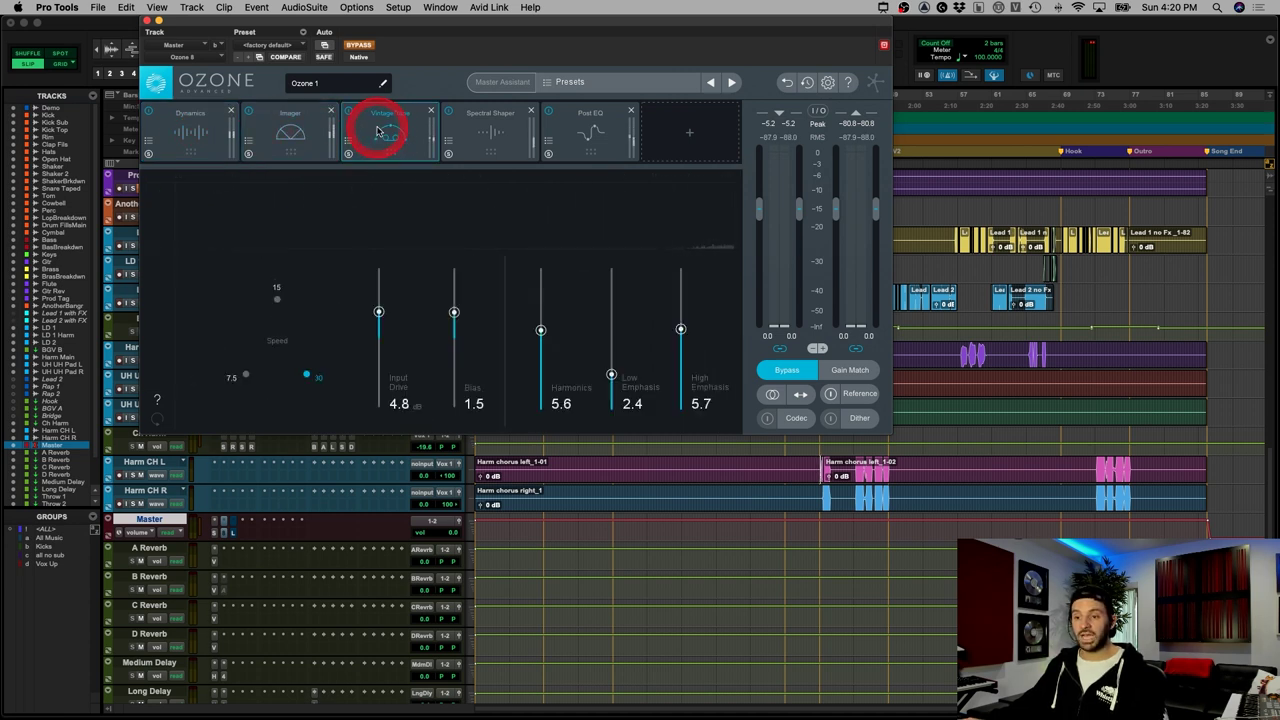
{"action": "left_click", "coordinate": [495, 133]}
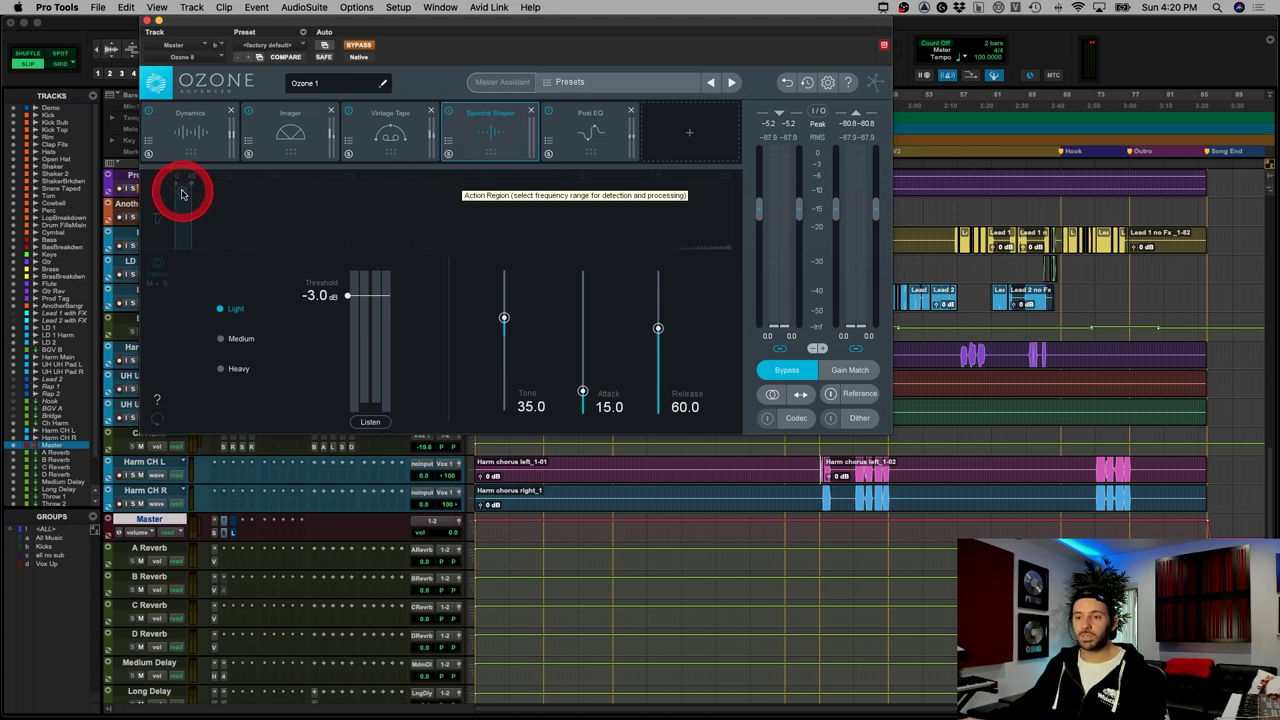
{"action": "left_click", "coordinate": [582, 116]}
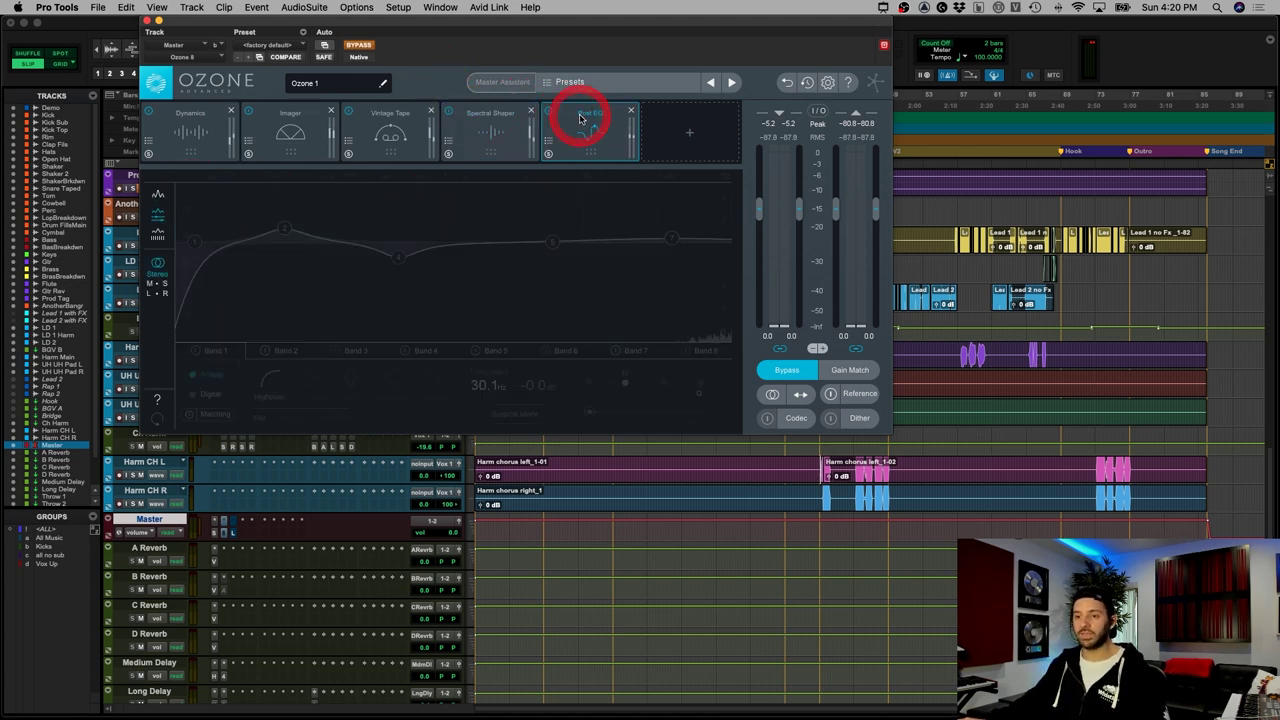
{"action": "left_click", "coordinate": [196, 141]}
Step: Compare the second hook with Ozone bypassed and active during playback, leave Ozone active and stop playback
{"action": "left_click", "coordinate": [368, 40]}
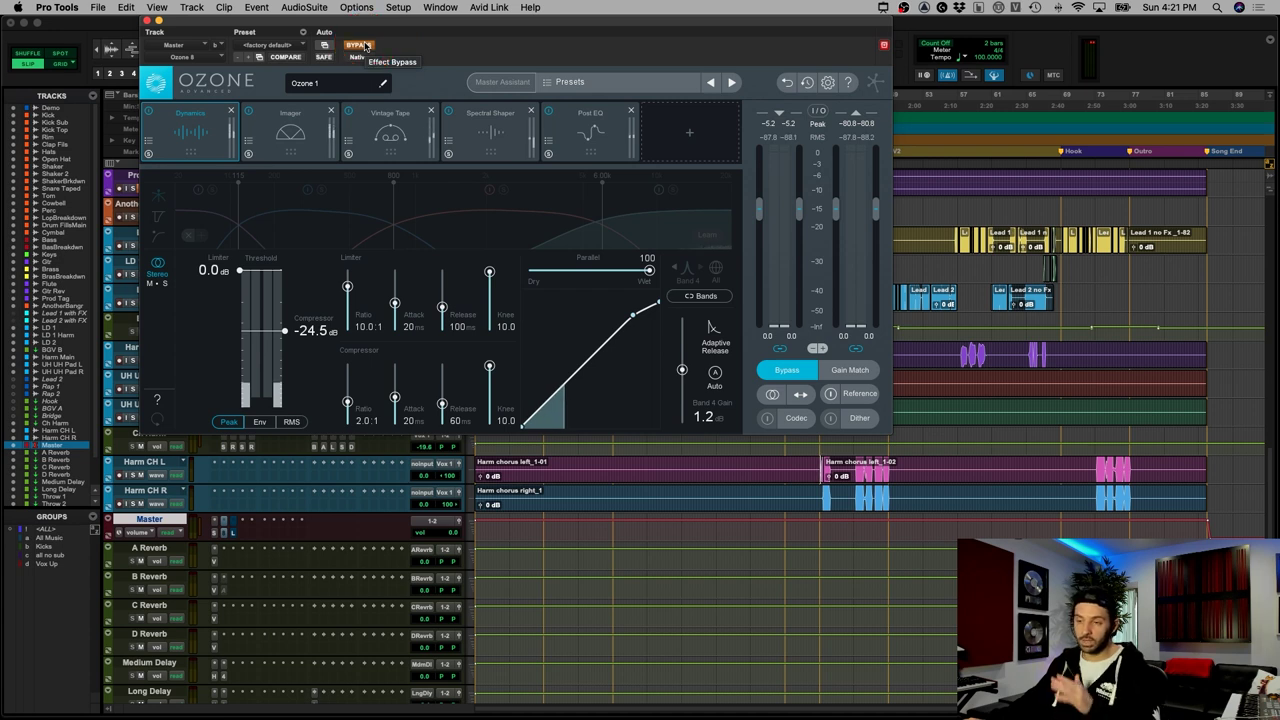
{"action": "left_click", "coordinate": [362, 46]}
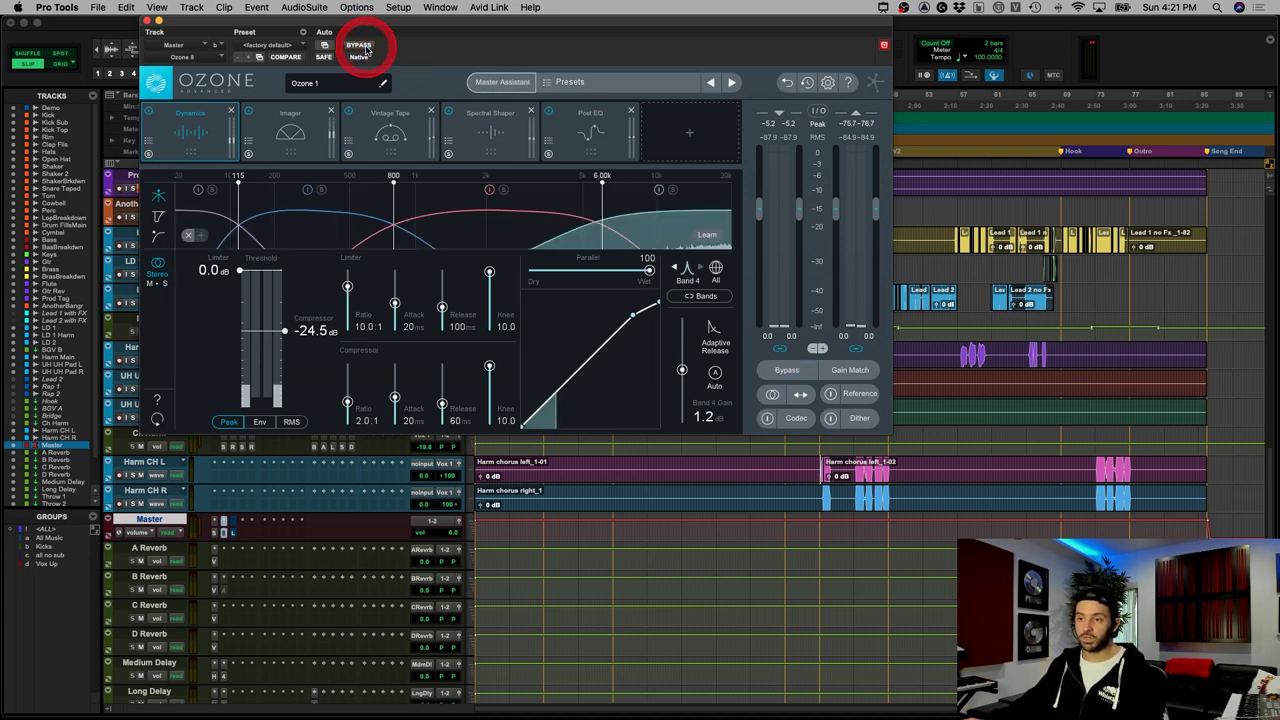
{"action": "key", "text": "space"}
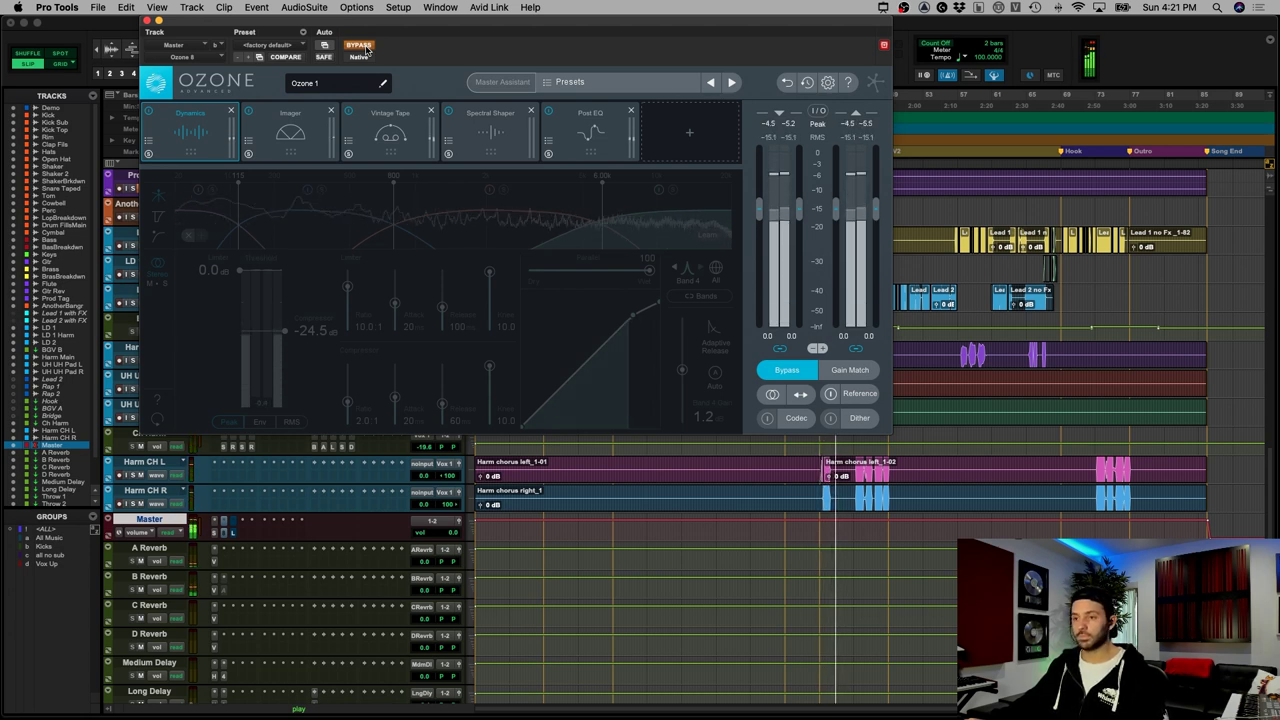
{"action": "left_click", "coordinate": [365, 48]}
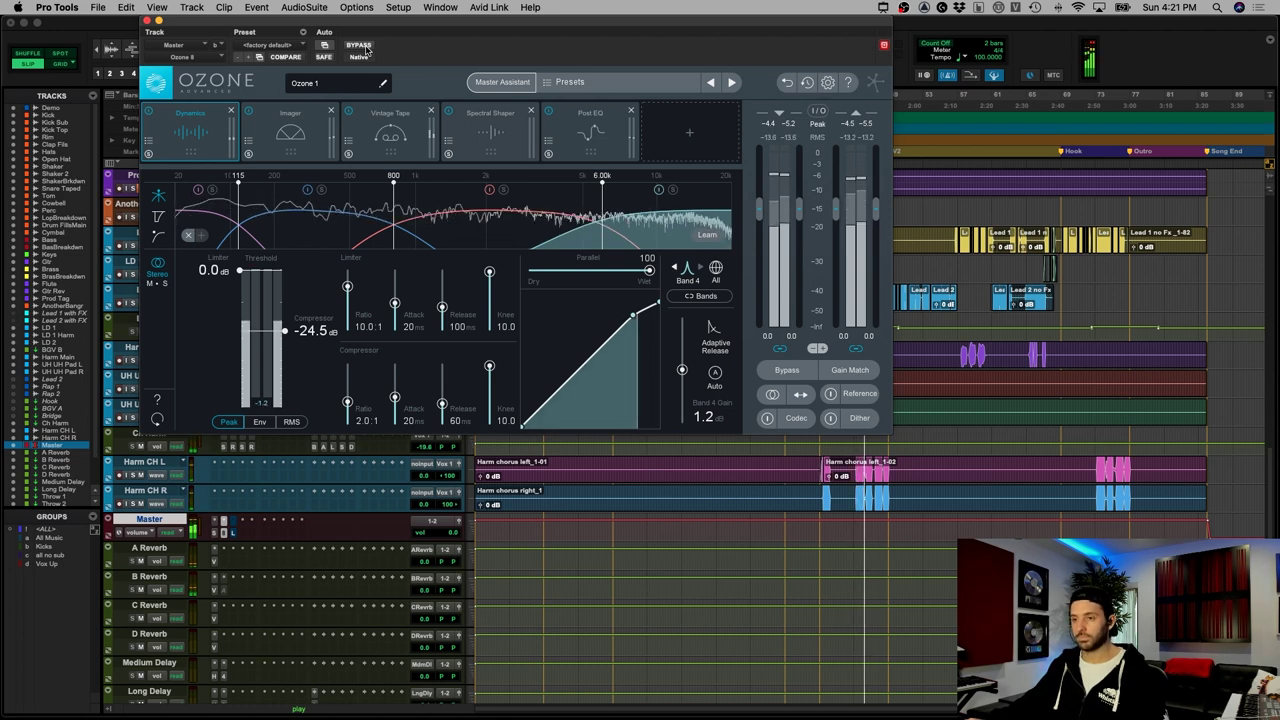
{"action": "left_click", "coordinate": [366, 49]}
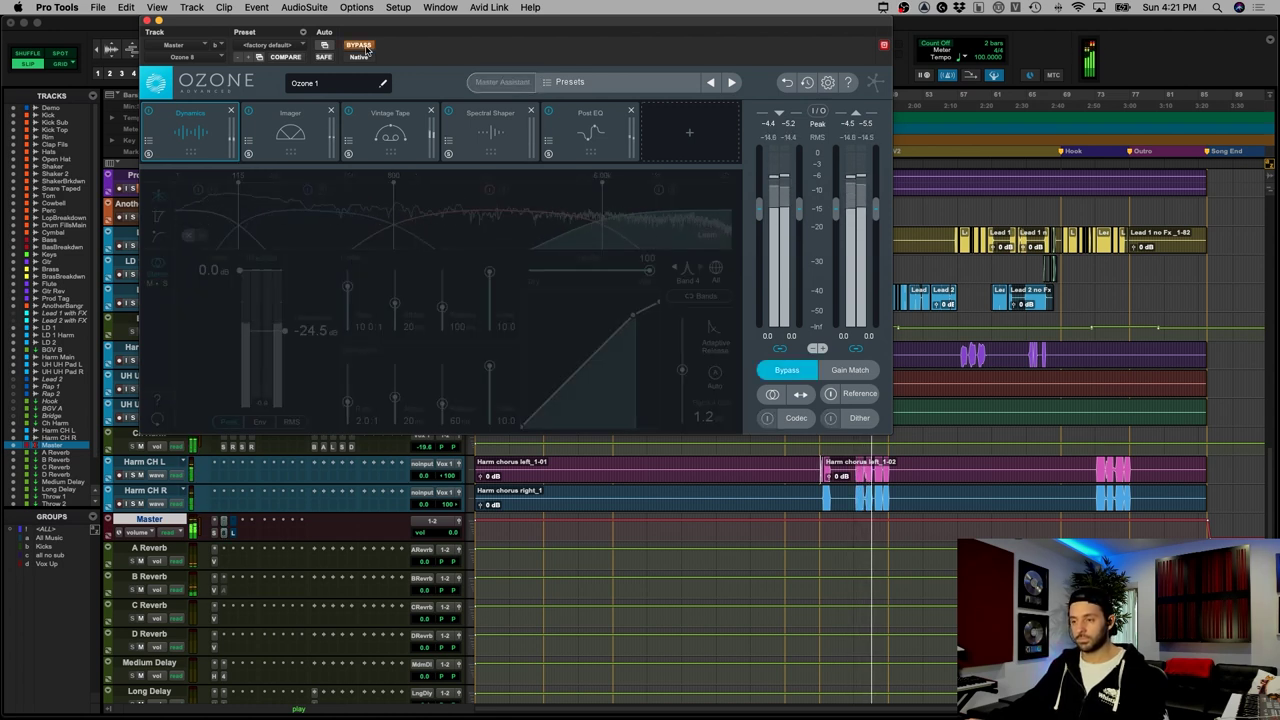
{"action": "left_click", "coordinate": [366, 49]}
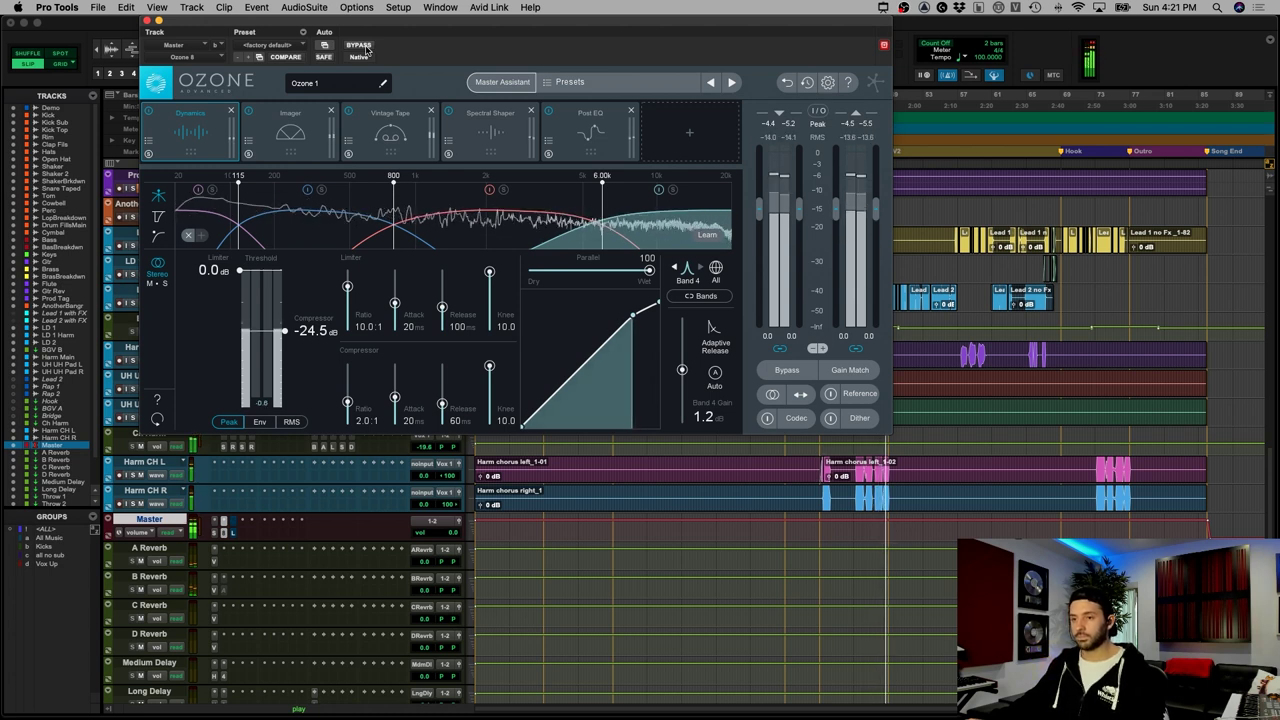
{"action": "key", "text": "space"}
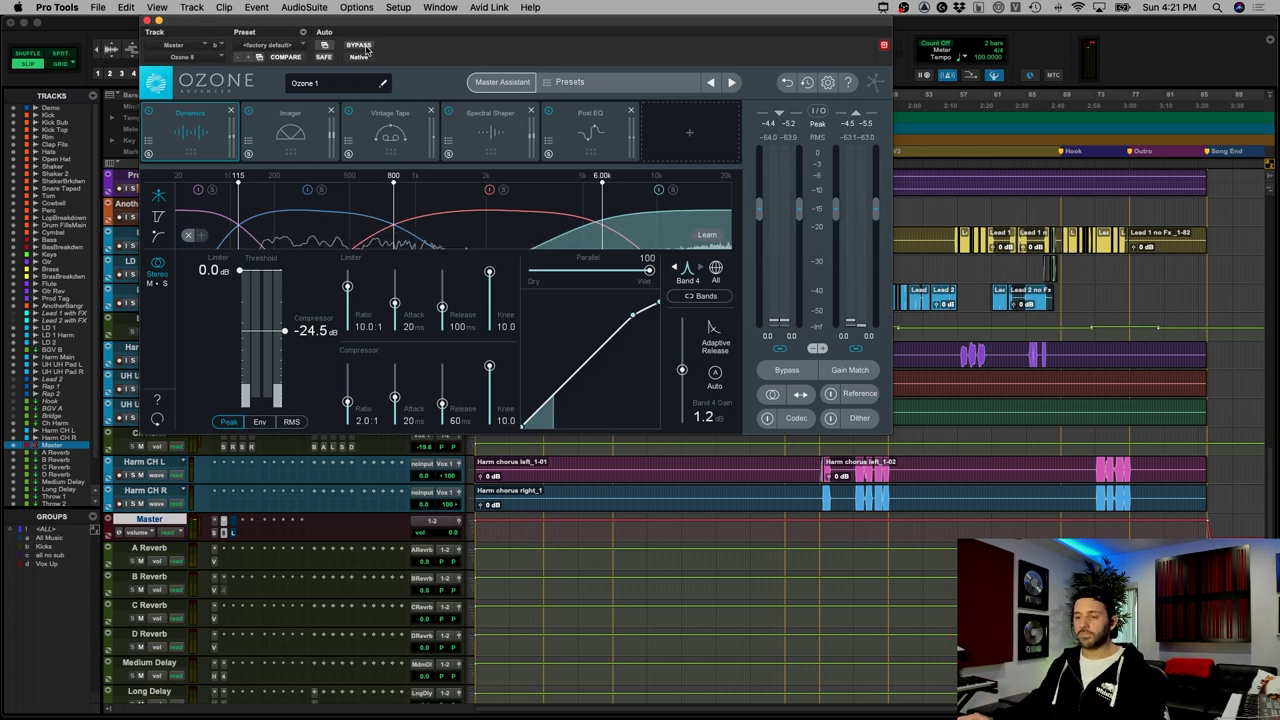
Step: Examine the limiter and compressor settings of all four bands in Ozone's Dynamics module
{"action": "left_click", "coordinate": [348, 80]}
{"action": "left_click", "coordinate": [262, 220]}
{"action": "left_click", "coordinate": [218, 226]}
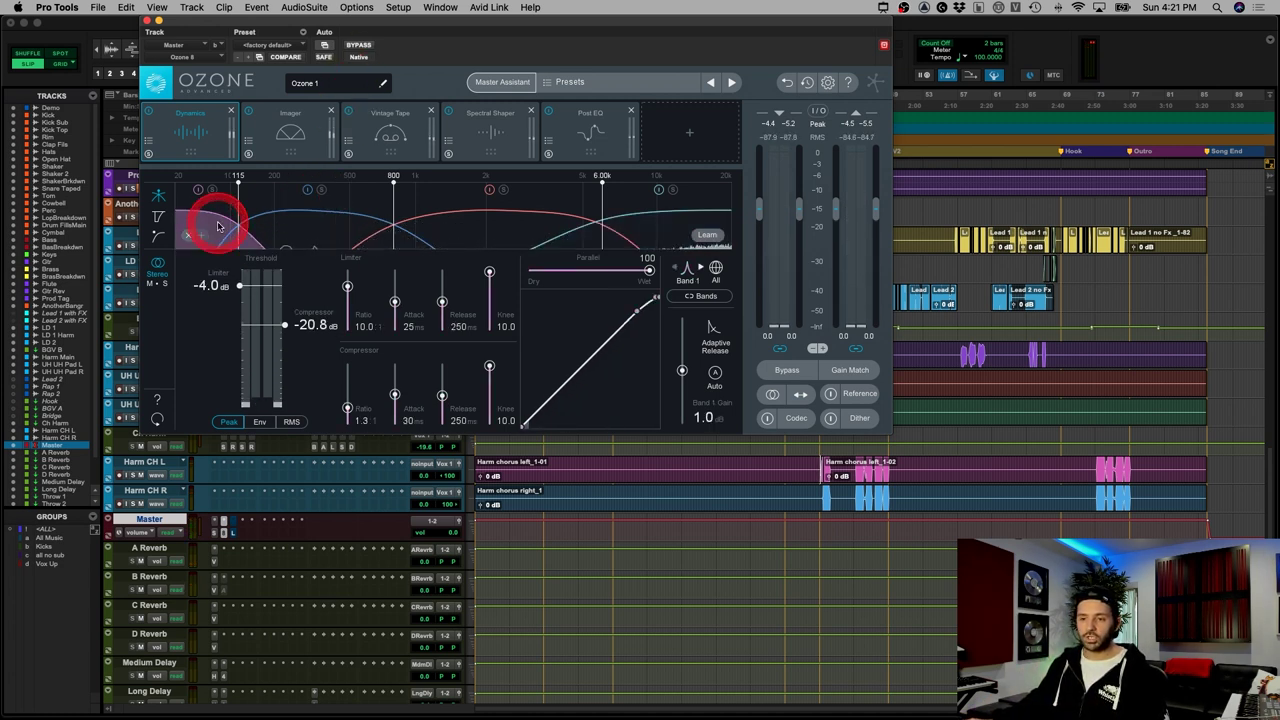
{"action": "left_click", "coordinate": [344, 236]}
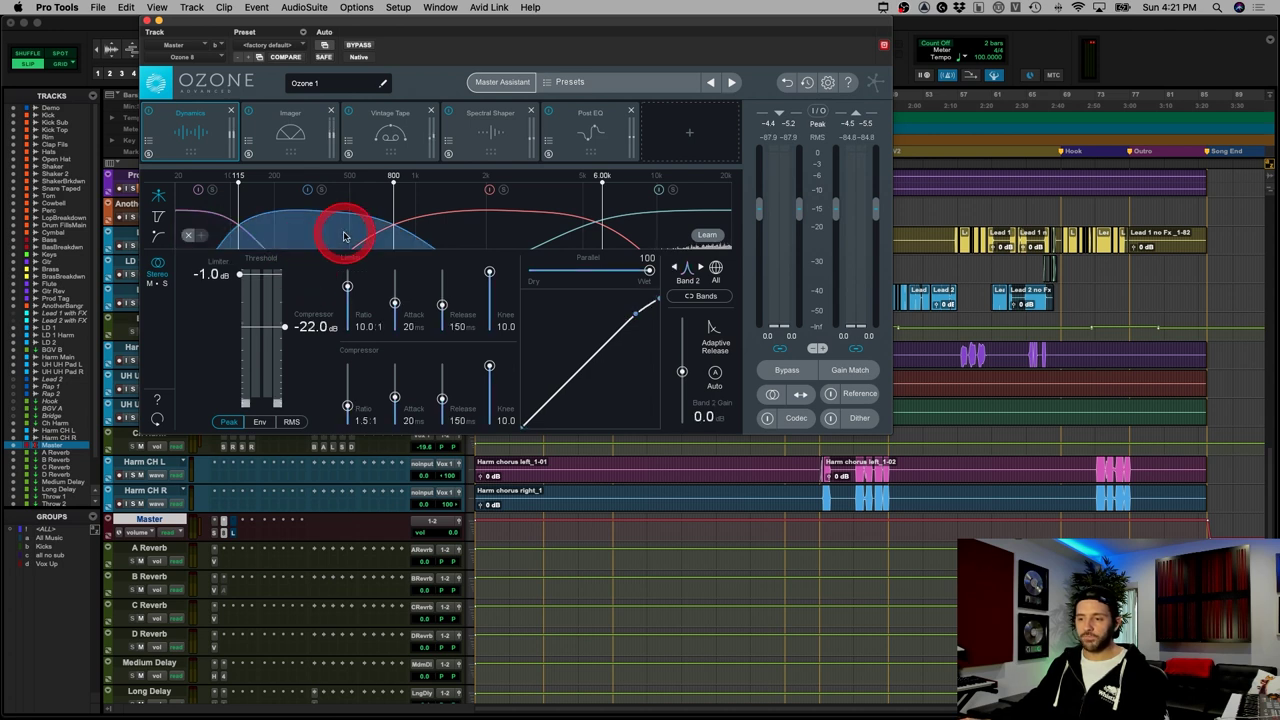
{"action": "left_click", "coordinate": [510, 229]}
{"action": "left_click", "coordinate": [671, 219]}
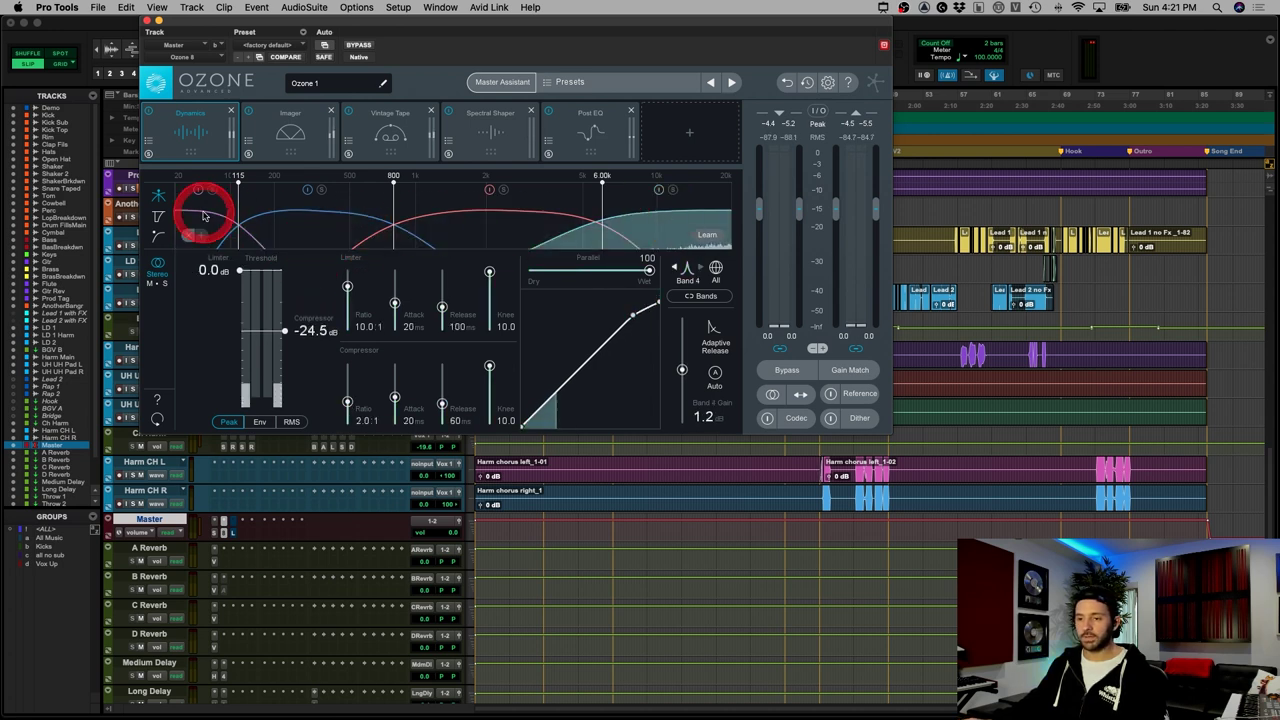
Step: Play the hook and watch the gain reduction on Dynamics bands 1 through 4, then stop playback
{"action": "left_click", "coordinate": [224, 230]}
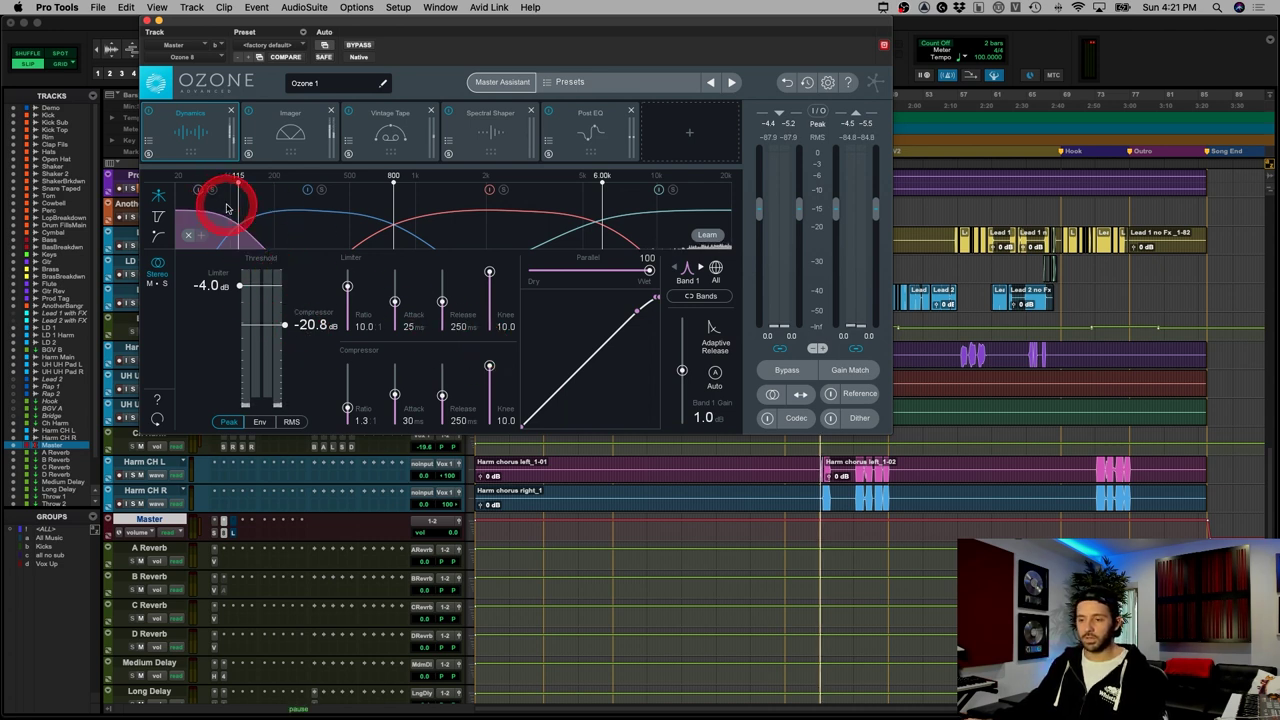
{"action": "key", "text": "space"}
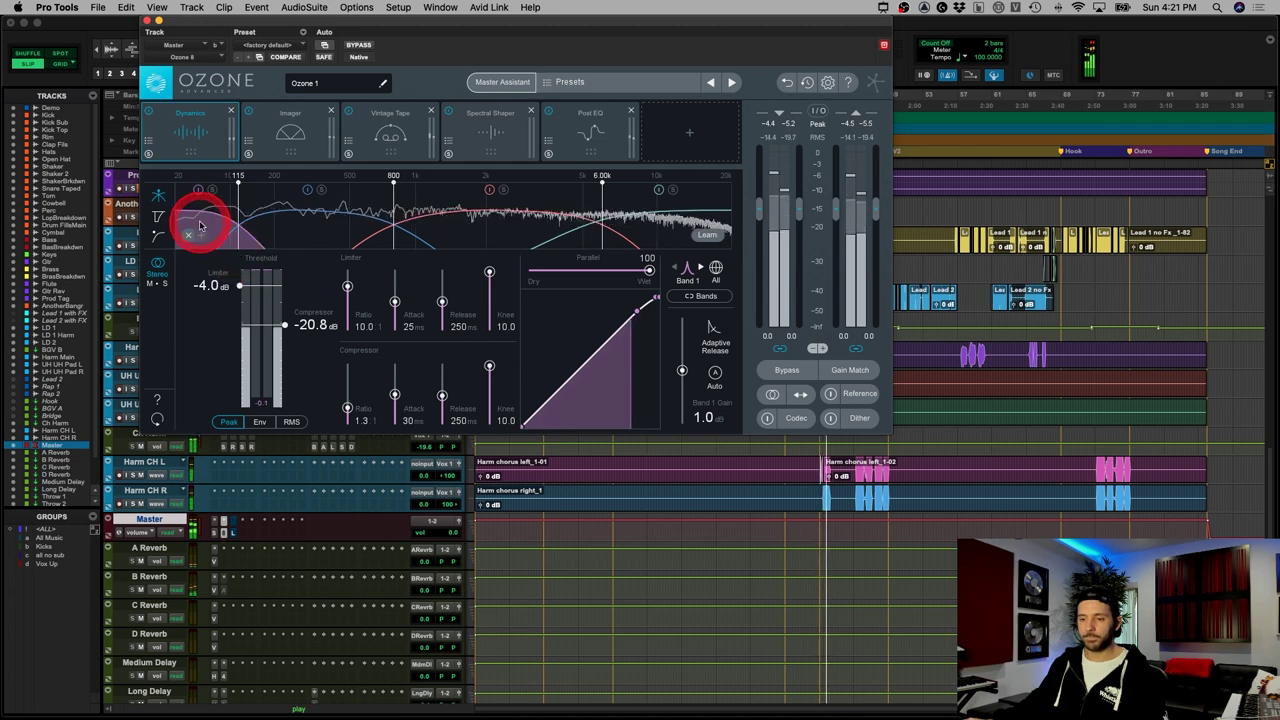
{"action": "left_click", "coordinate": [331, 234]}
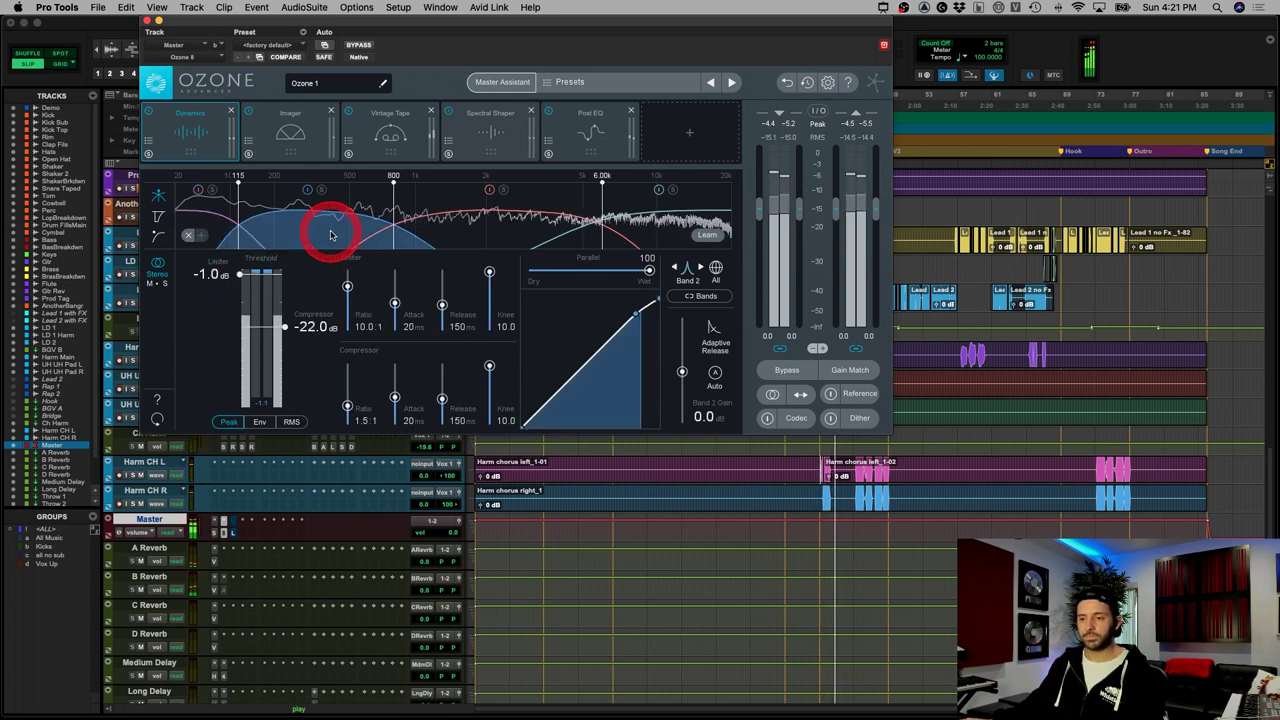
{"action": "left_click", "coordinate": [479, 236]}
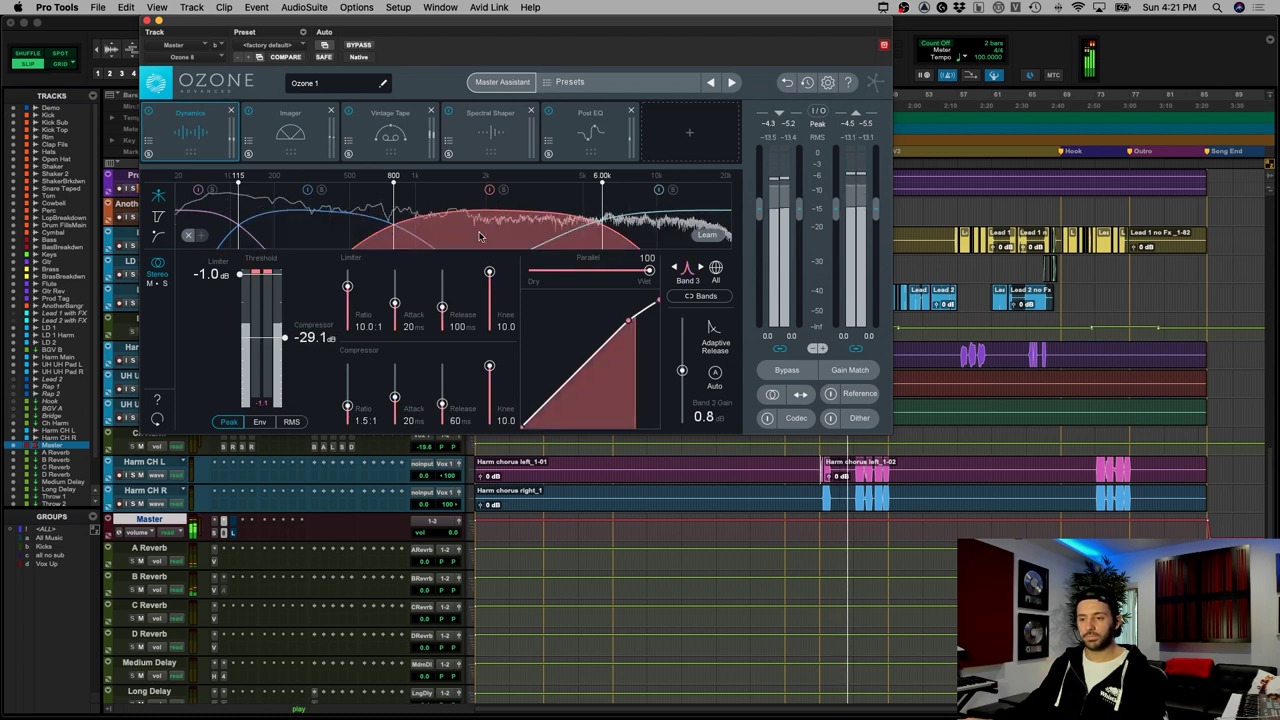
{"action": "left_click_drag", "start_coordinate": [648, 234], "coordinate": [648, 234]}
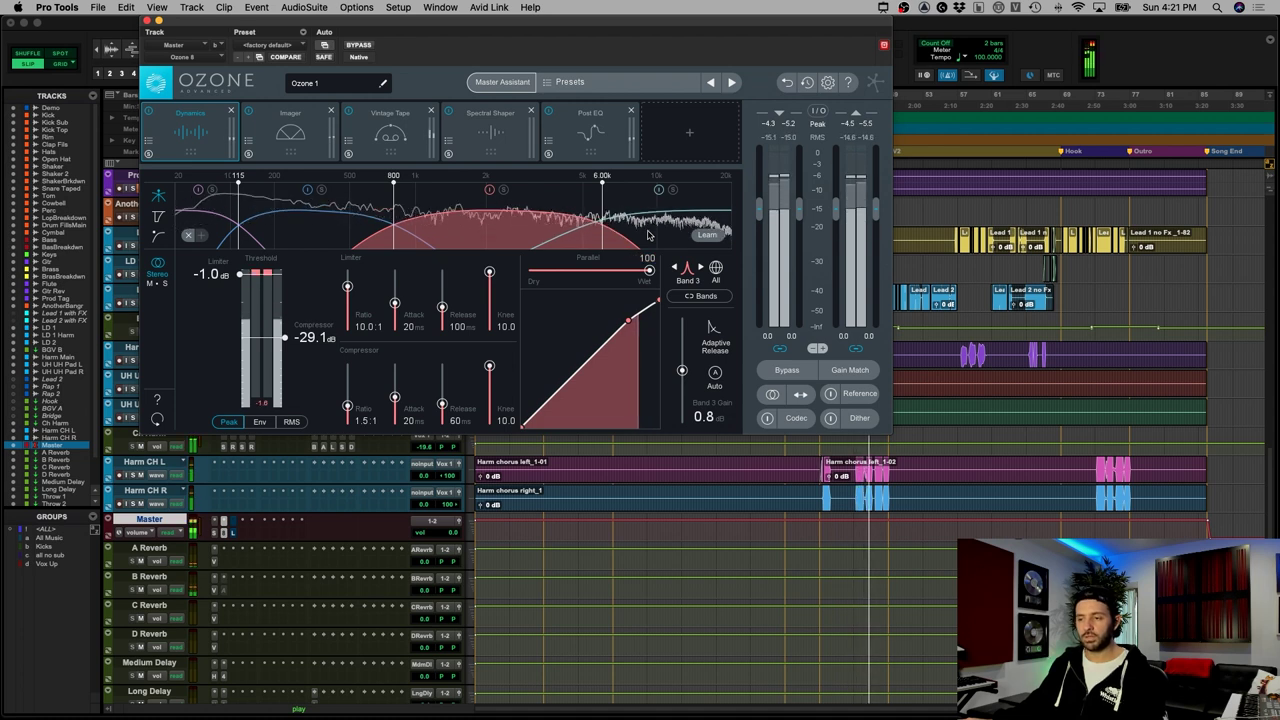
{"action": "left_click", "coordinate": [648, 234]}
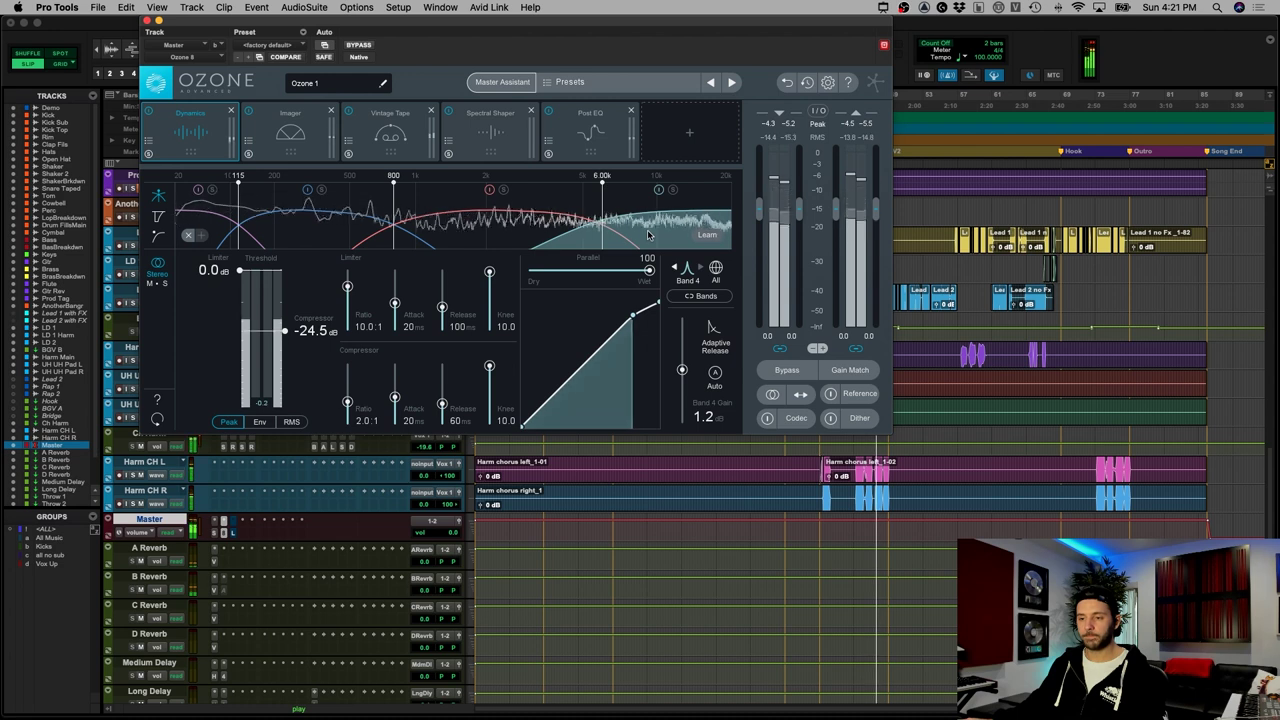
{"action": "key", "text": "space"}
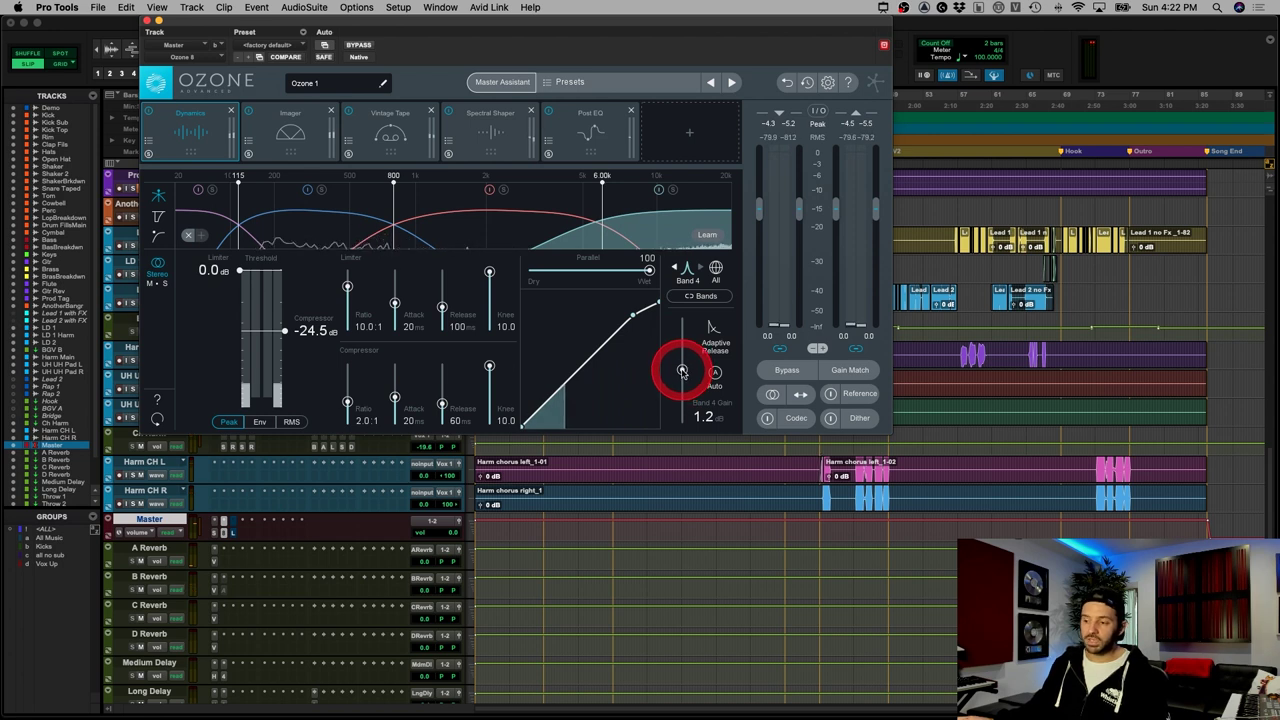
Step: Review the Dynamics makeup gain and settings on bands 4, 3, 2 and 1 with playback stopped
{"action": "left_click", "coordinate": [514, 223]}
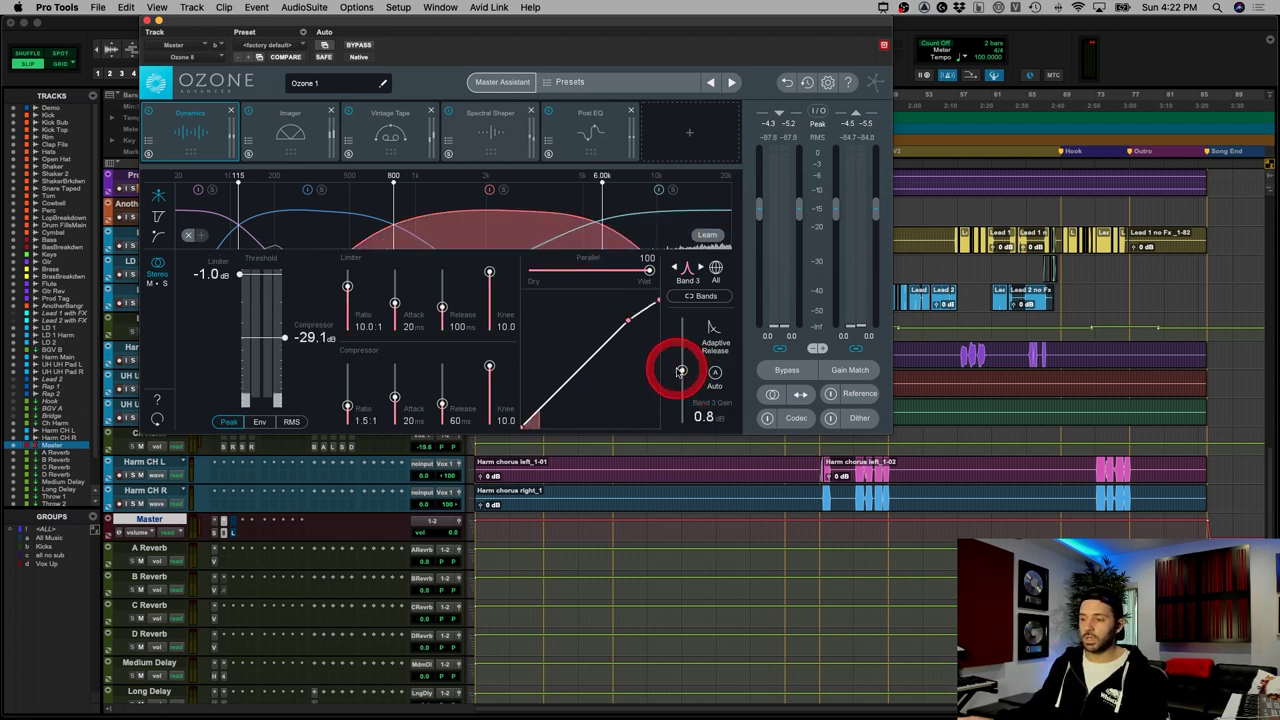
{"action": "left_click", "coordinate": [355, 232]}
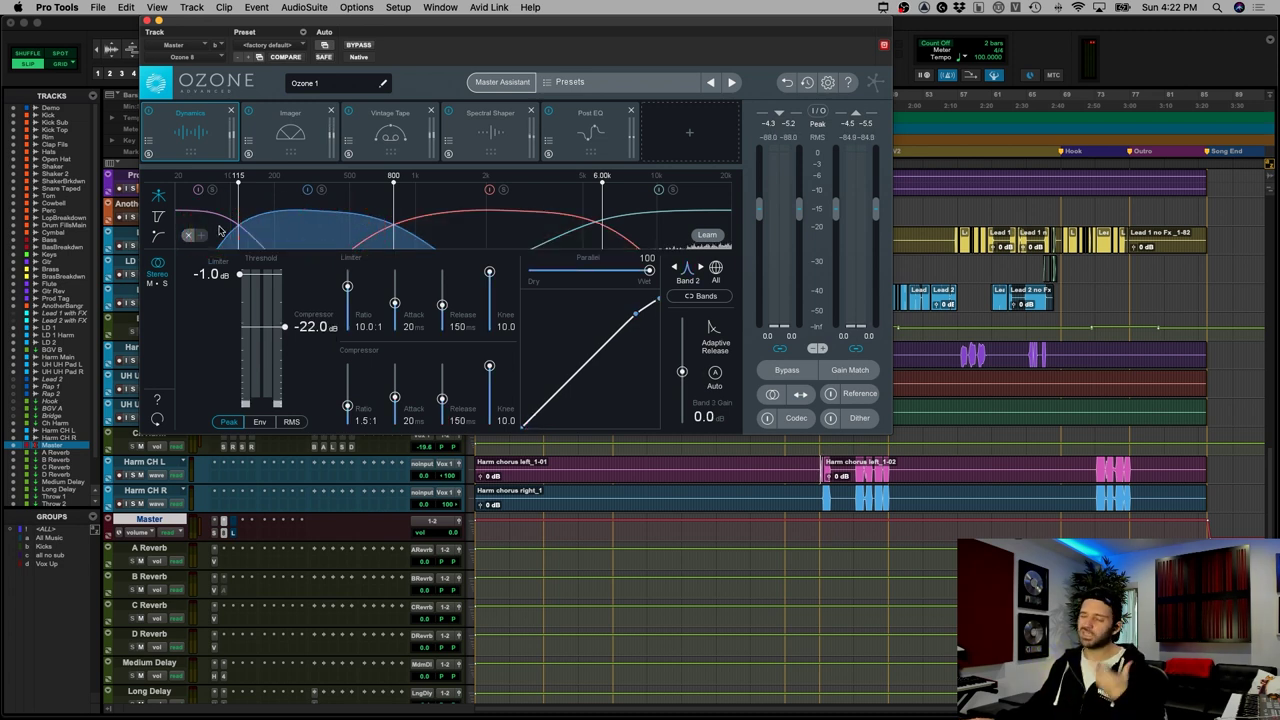
{"action": "left_click", "coordinate": [220, 232]}
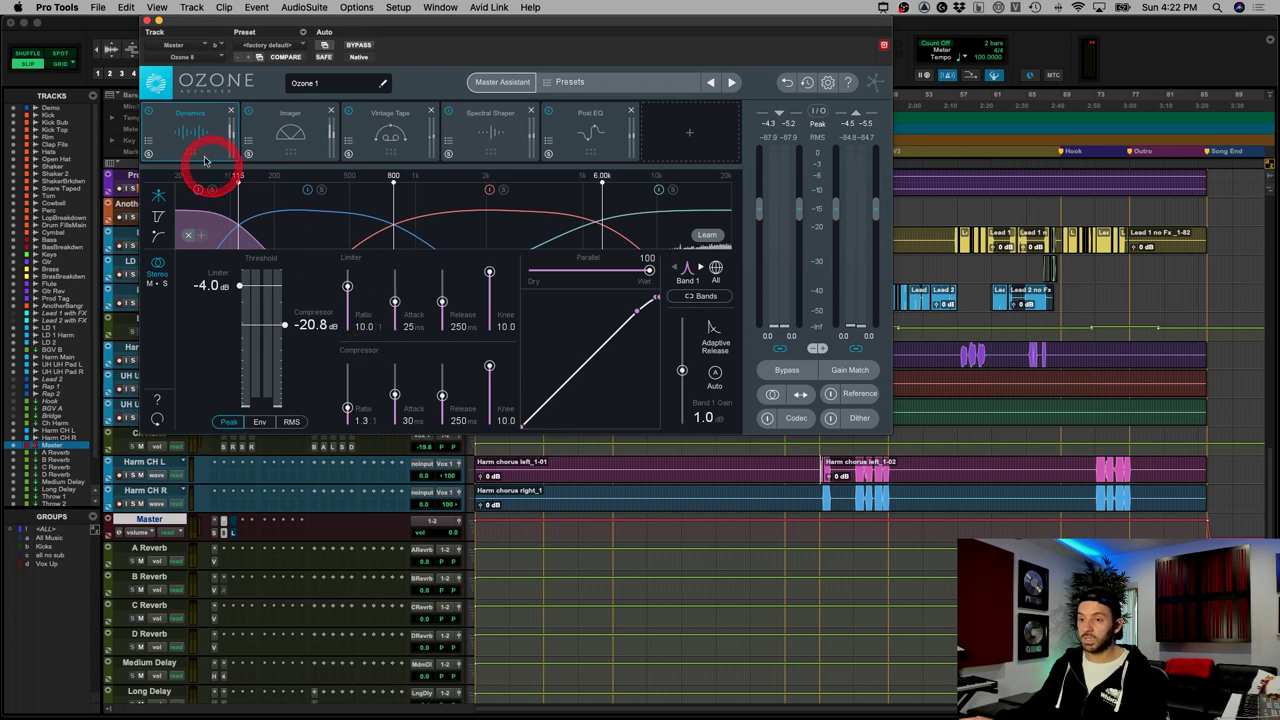
Step: Examine the Imager and Vintage Tape settings, and check the Spectral Shaper's gain reduction in its 0 to 40 Hz region while the hook plays
{"action": "left_click", "coordinate": [274, 131]}
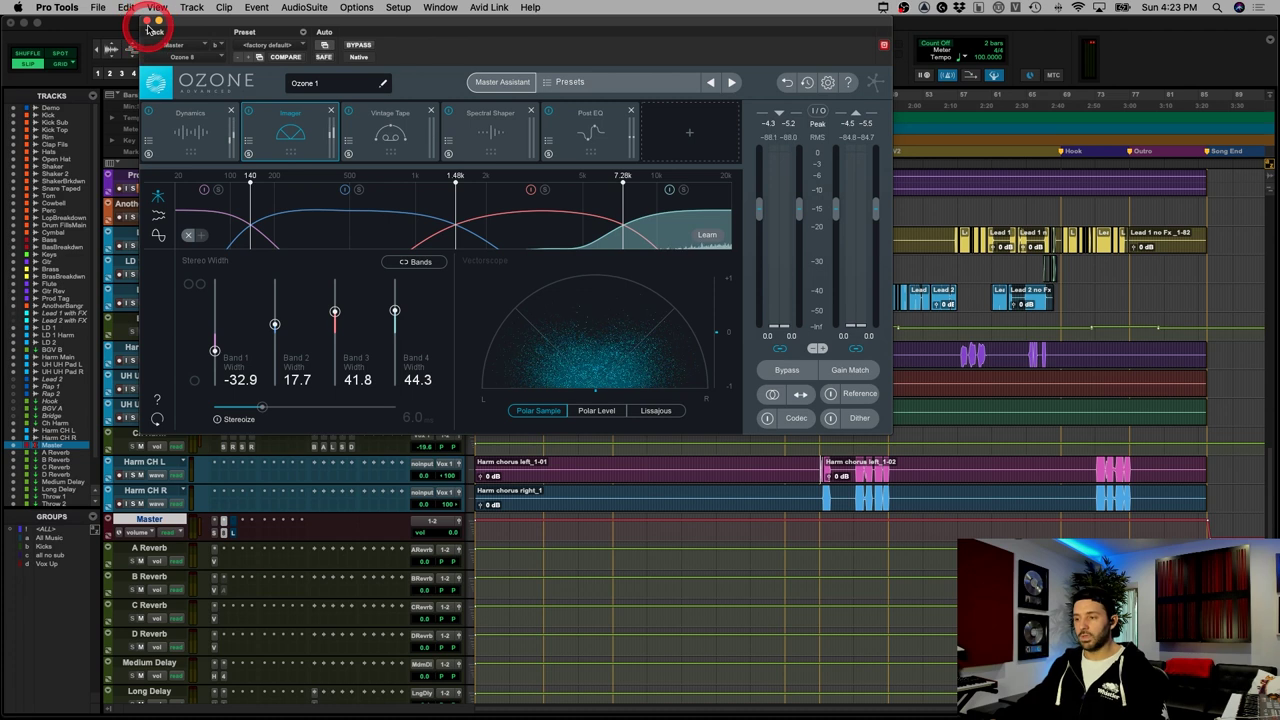
{"action": "left_click", "coordinate": [381, 133]}
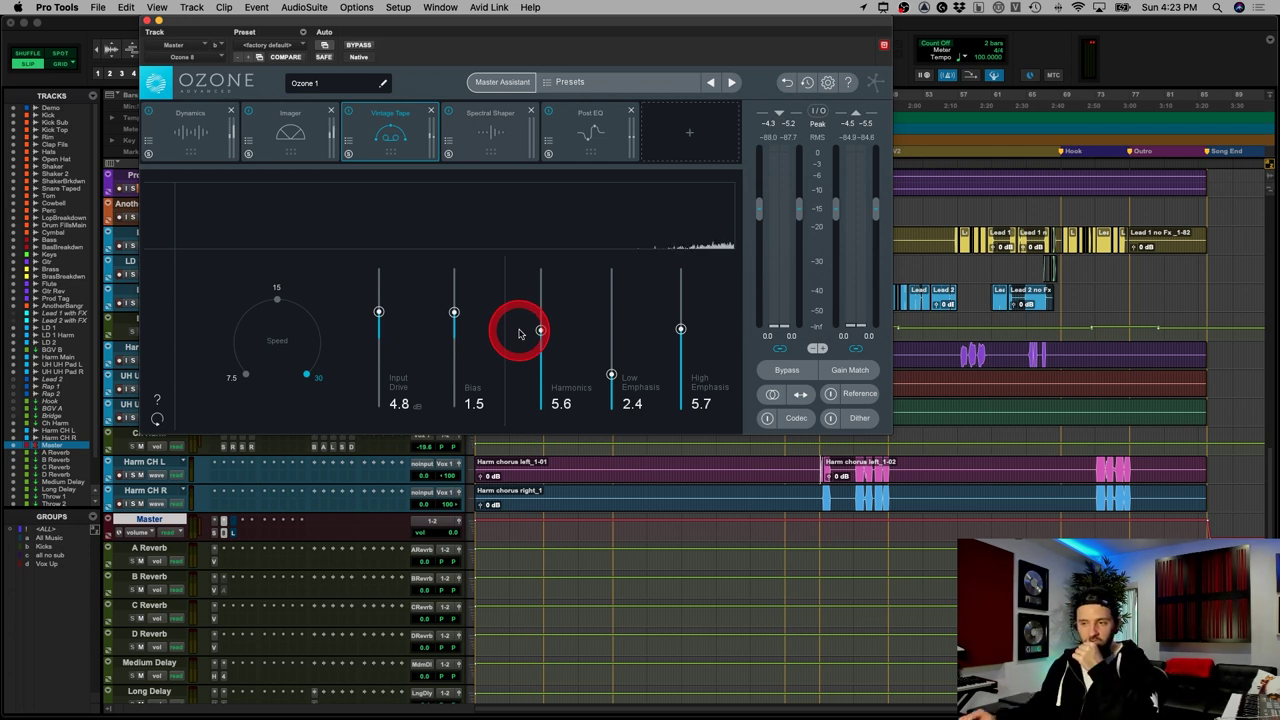
{"action": "left_click", "coordinate": [503, 134]}
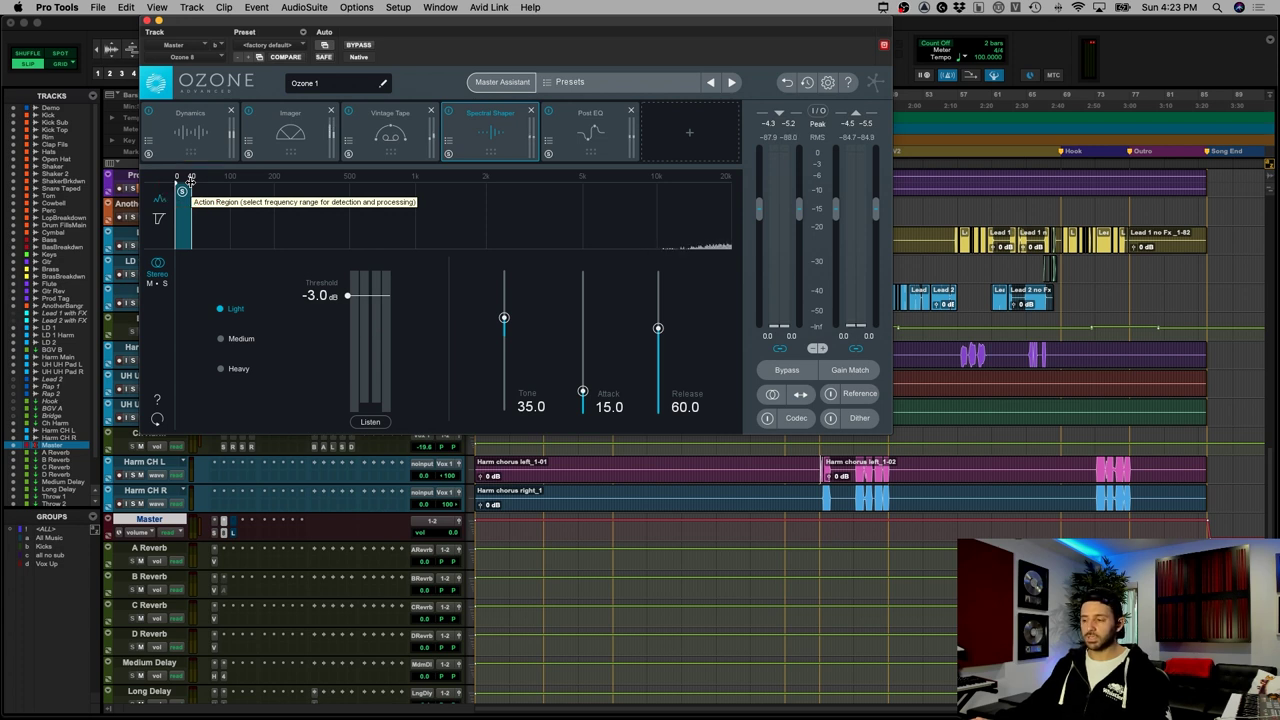
{"action": "key", "text": "space"}
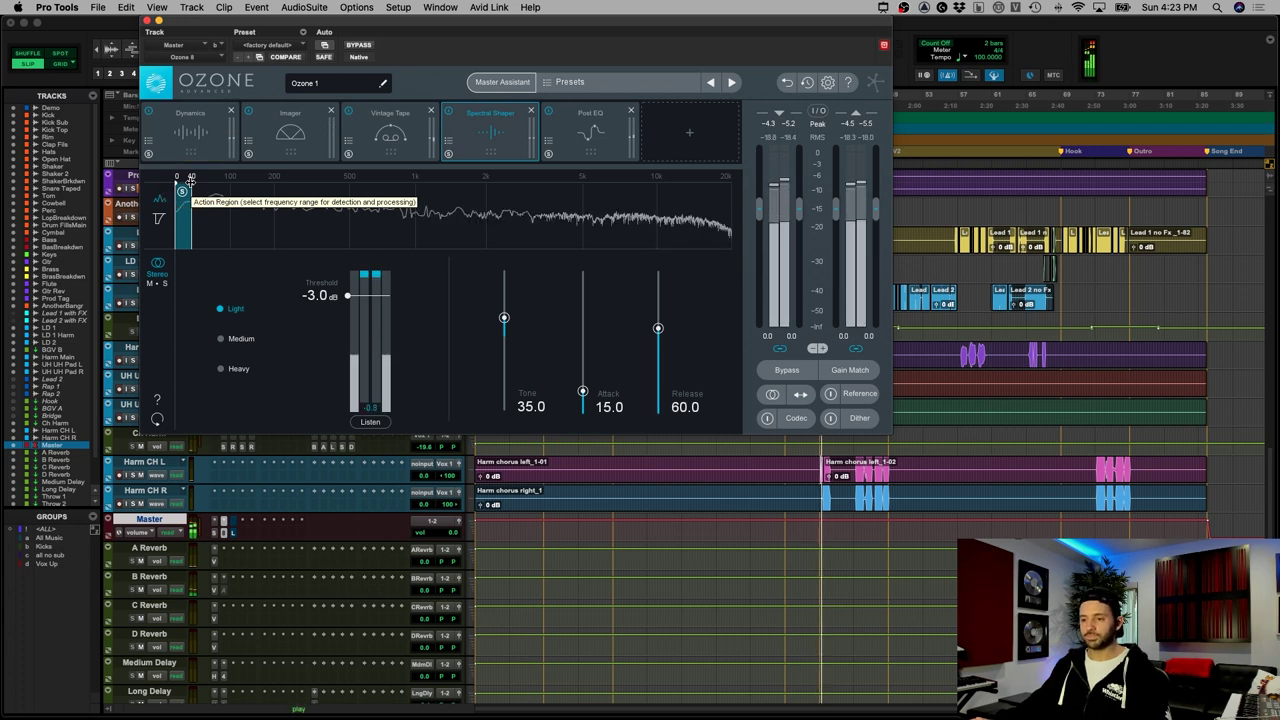
{"action": "left_click", "coordinate": [379, 283]}
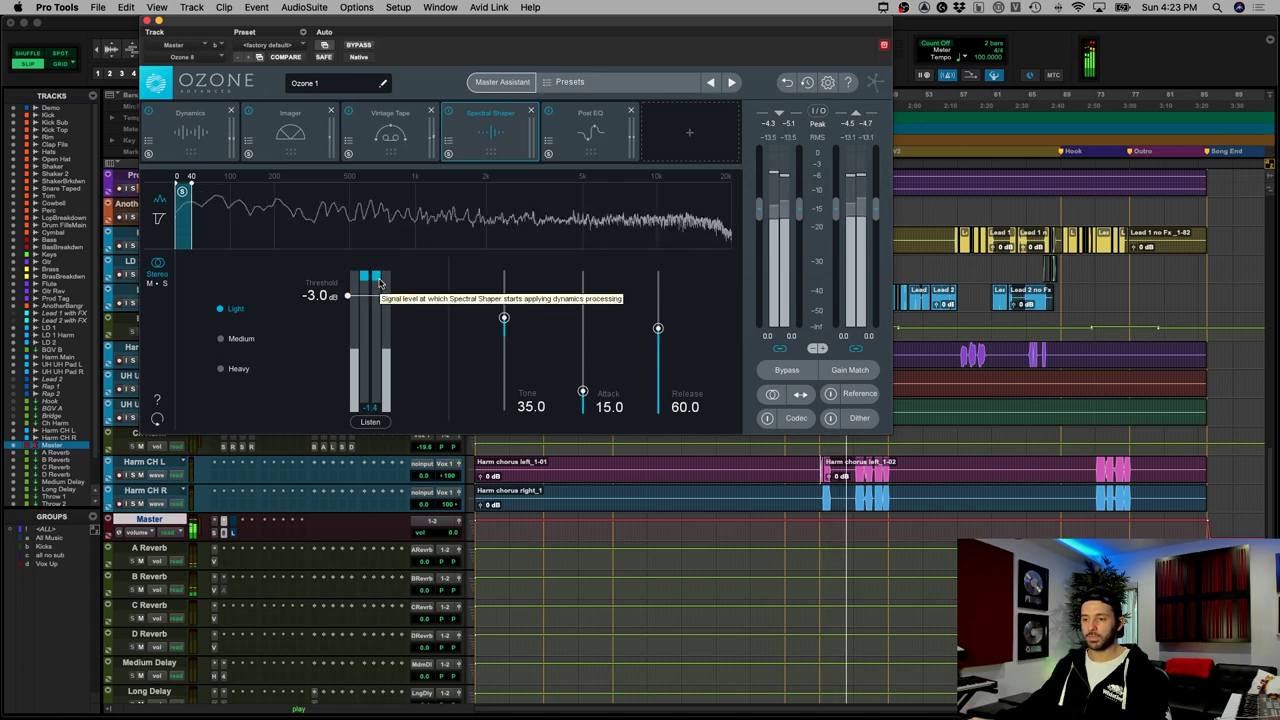
{"action": "left_click", "coordinate": [183, 195]}
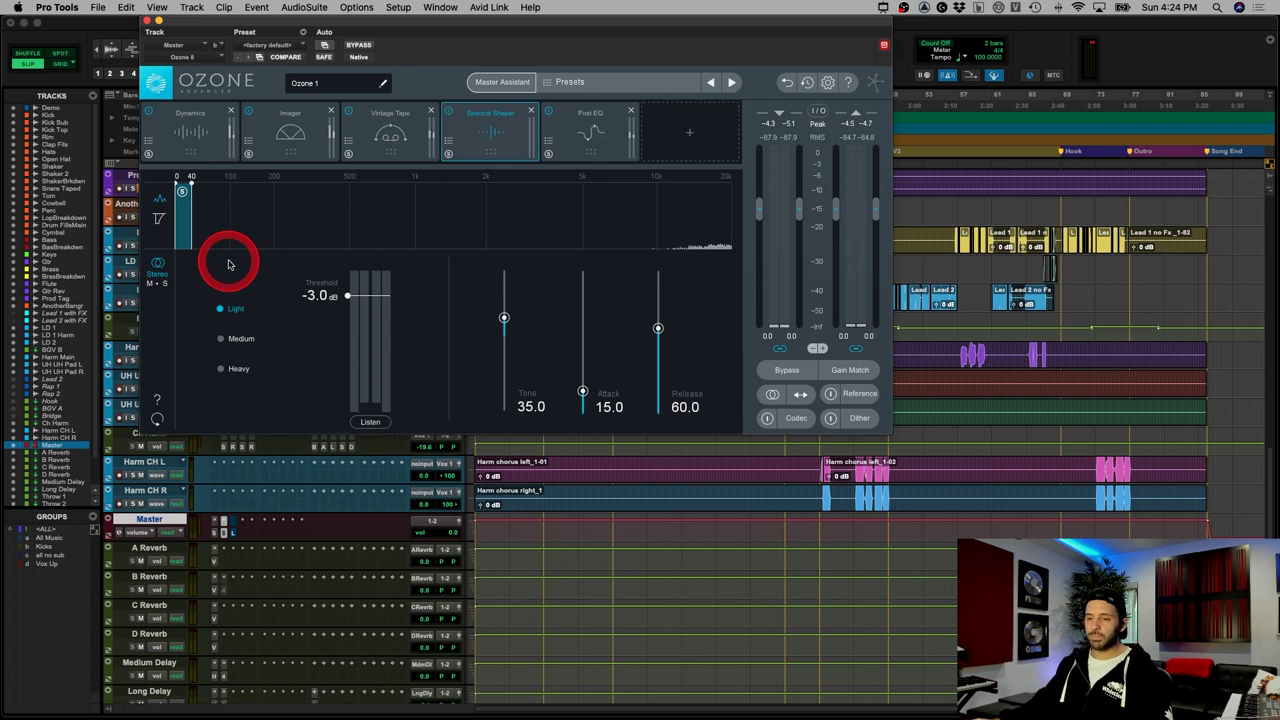
Step: Examine the Post EQ's highpass on band 1 and the bell settings of bands 2, 4 and 7
{"action": "left_click", "coordinate": [582, 137]}
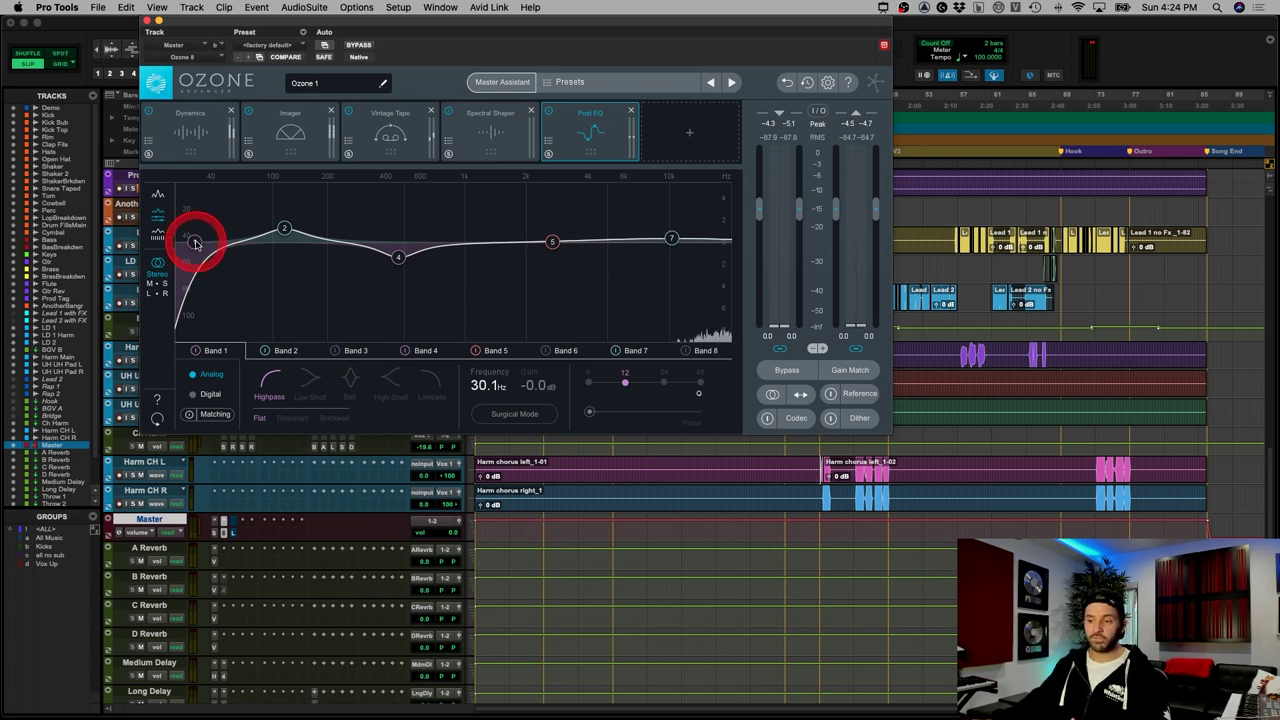
{"action": "left_click", "coordinate": [482, 384]}
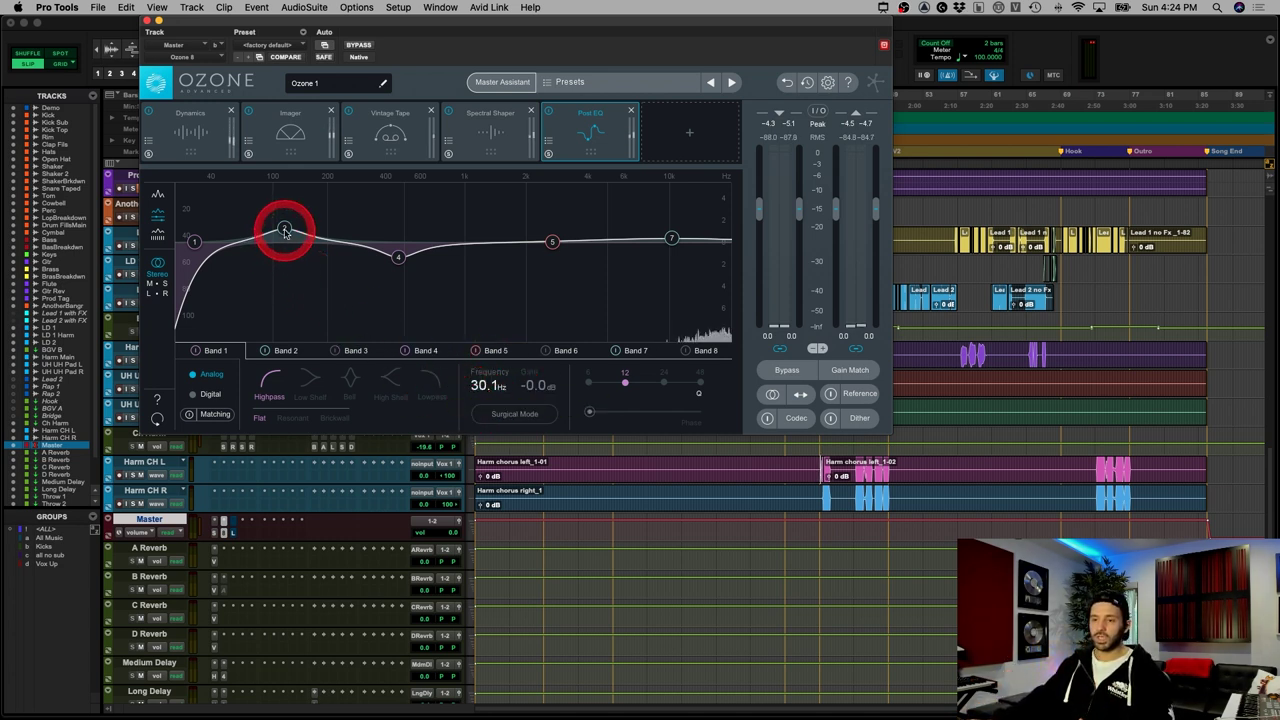
{"action": "left_click", "coordinate": [290, 352]}
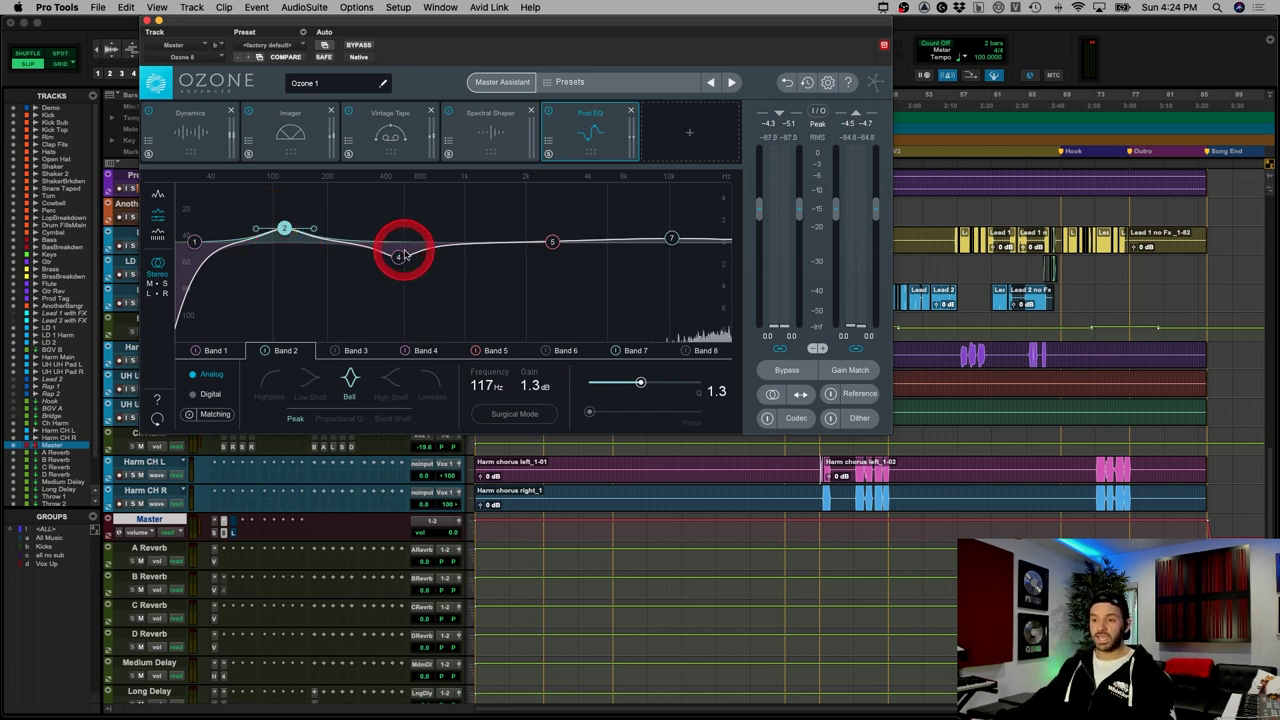
{"action": "left_click", "coordinate": [421, 350]}
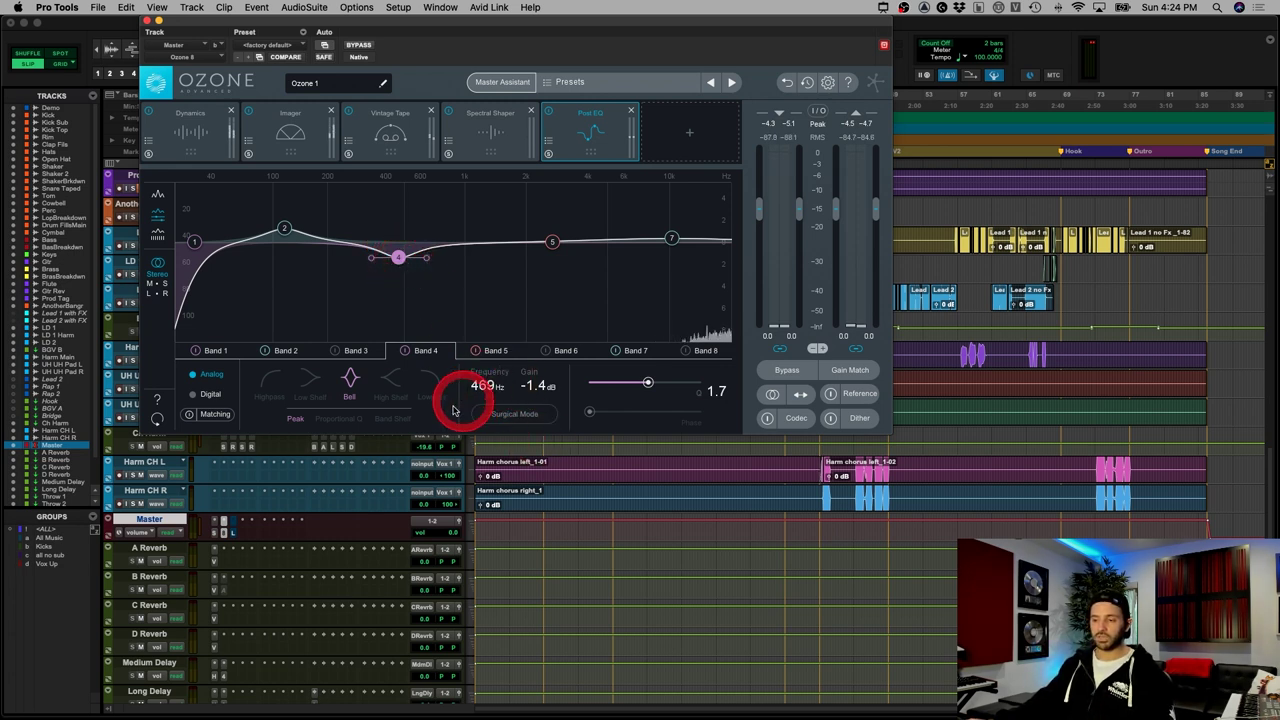
{"action": "left_click", "coordinate": [673, 241]}
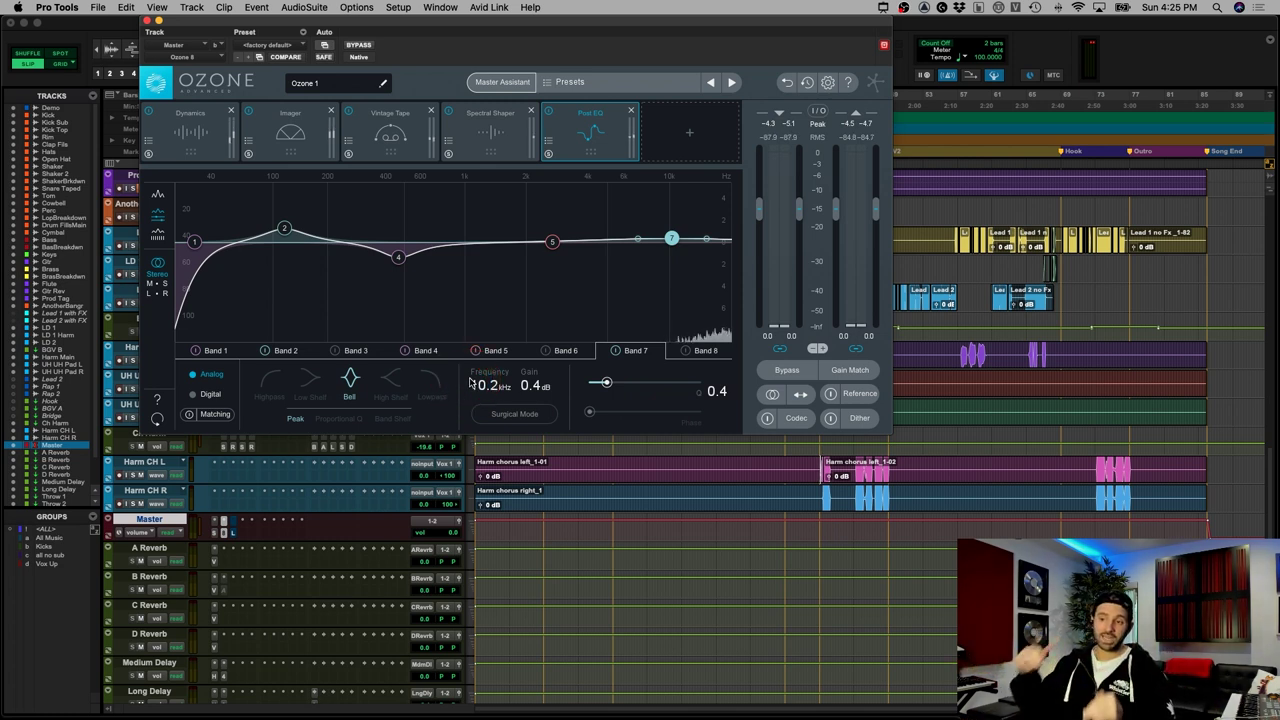
Step: Close Ozone, open the FabFilter Pro-L insert on the Master track and take it out of bypass
{"action": "left_click", "coordinate": [148, 20]}
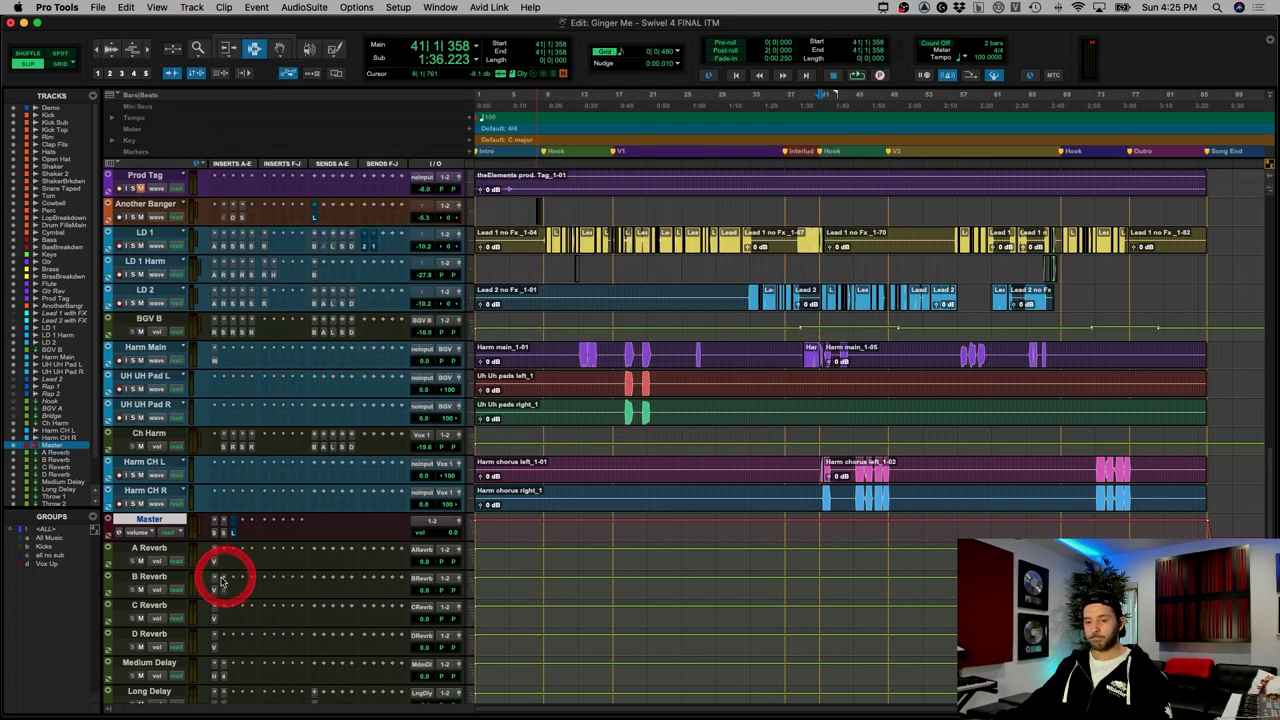
{"action": "left_click", "coordinate": [233, 535]}
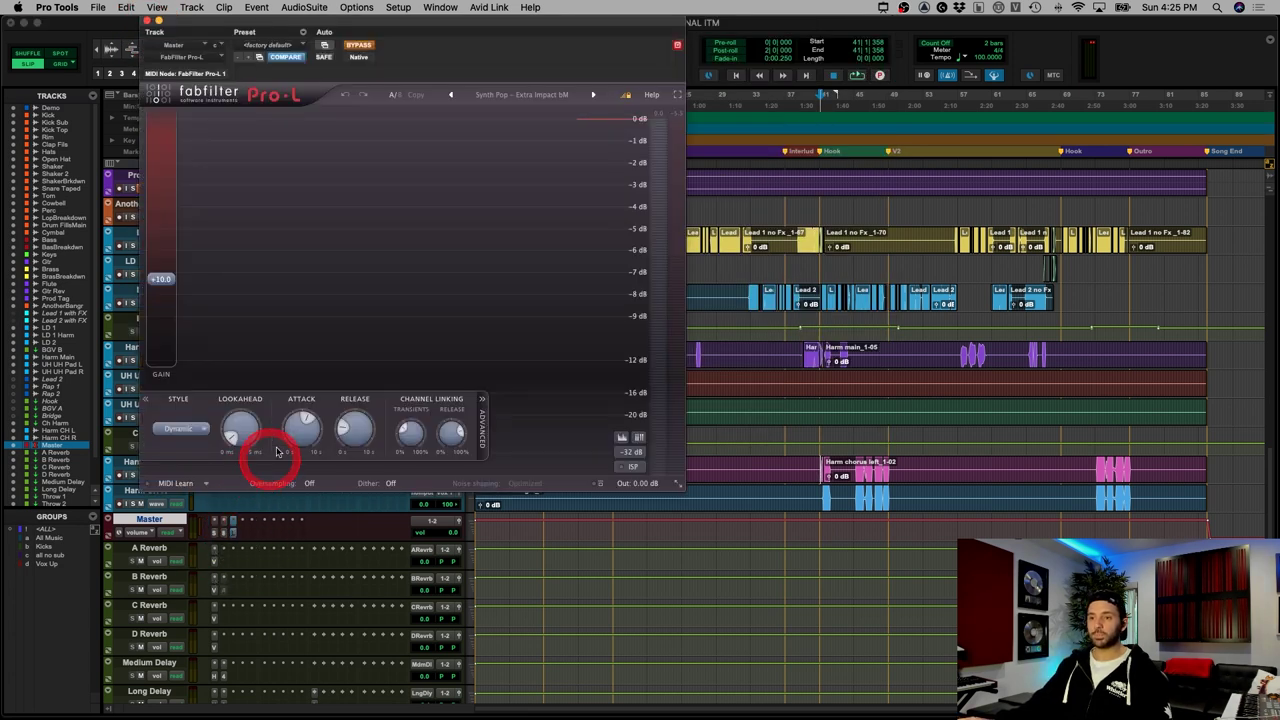
{"action": "left_click", "coordinate": [359, 46]}
{"action": "left_click", "coordinate": [359, 46]}
Step: Examine Pro-L's Pop preset list with Synth Pop - Extra Impact bM, and check the Gain setting on the Master limiter
{"action": "left_click", "coordinate": [545, 127]}
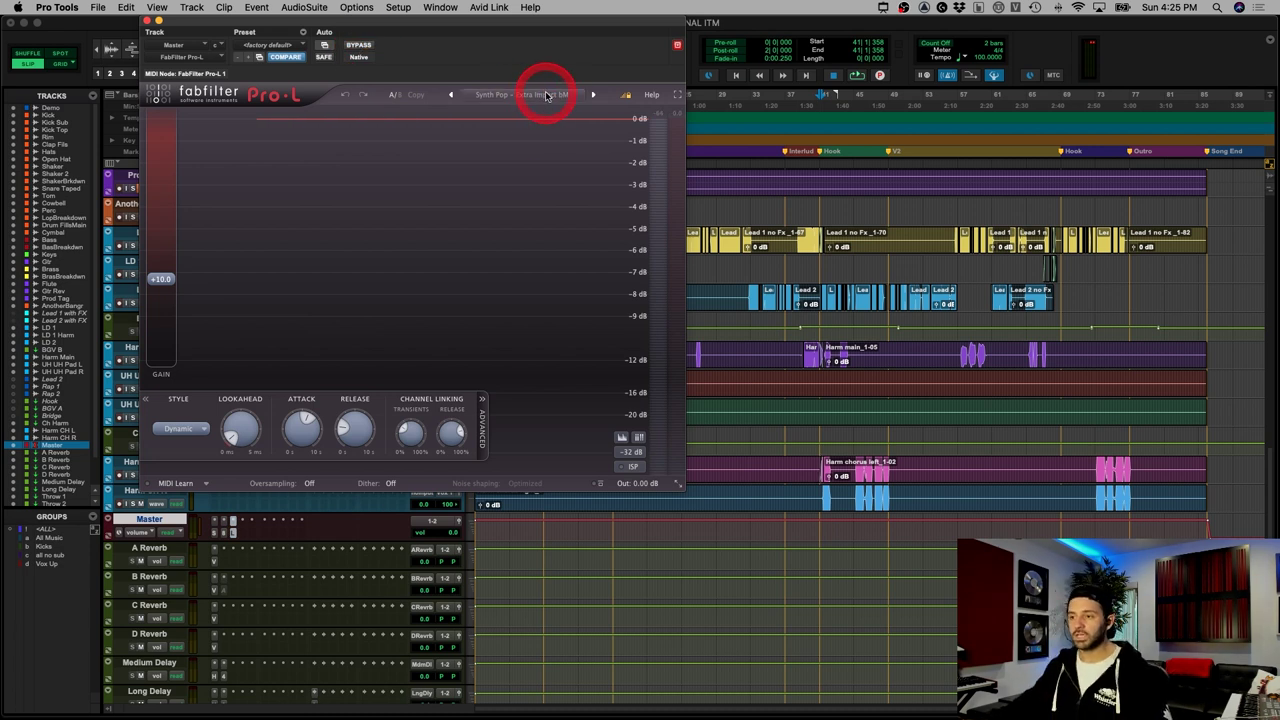
{"action": "left_click", "coordinate": [547, 96]}
{"action": "mouse_move", "coordinate": [500, 148]}
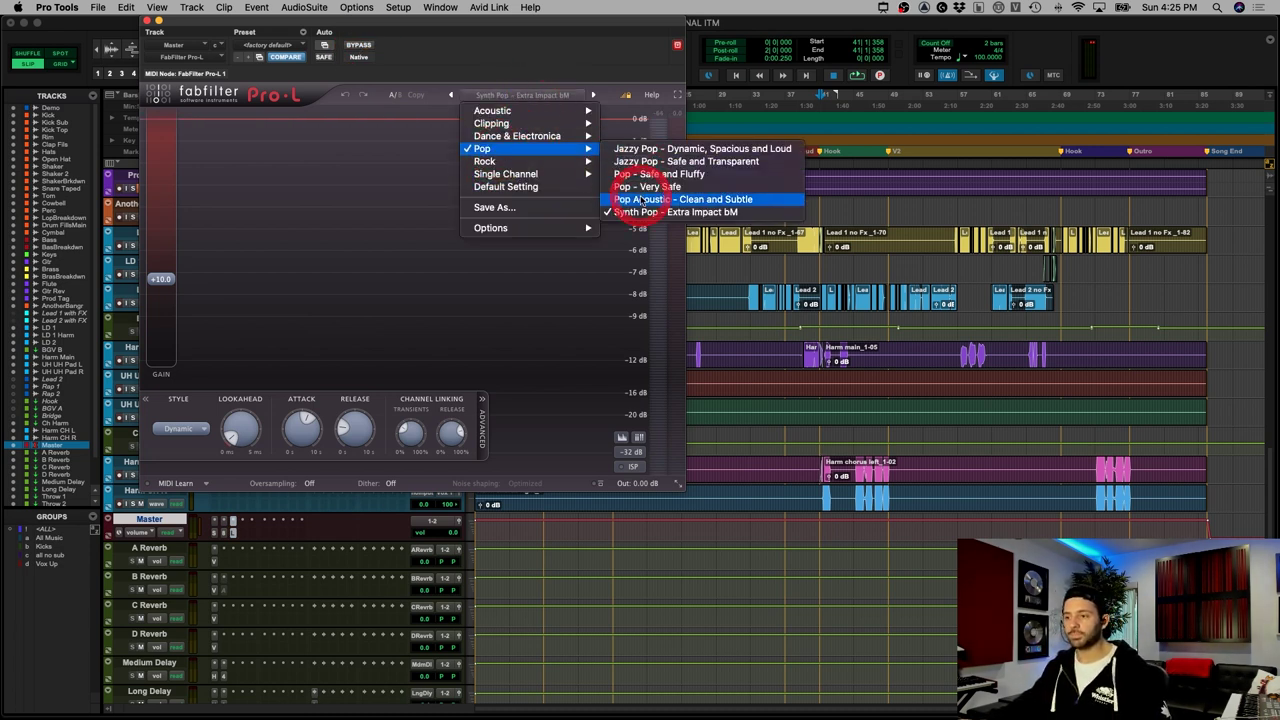
{"action": "left_click", "coordinate": [509, 58]}
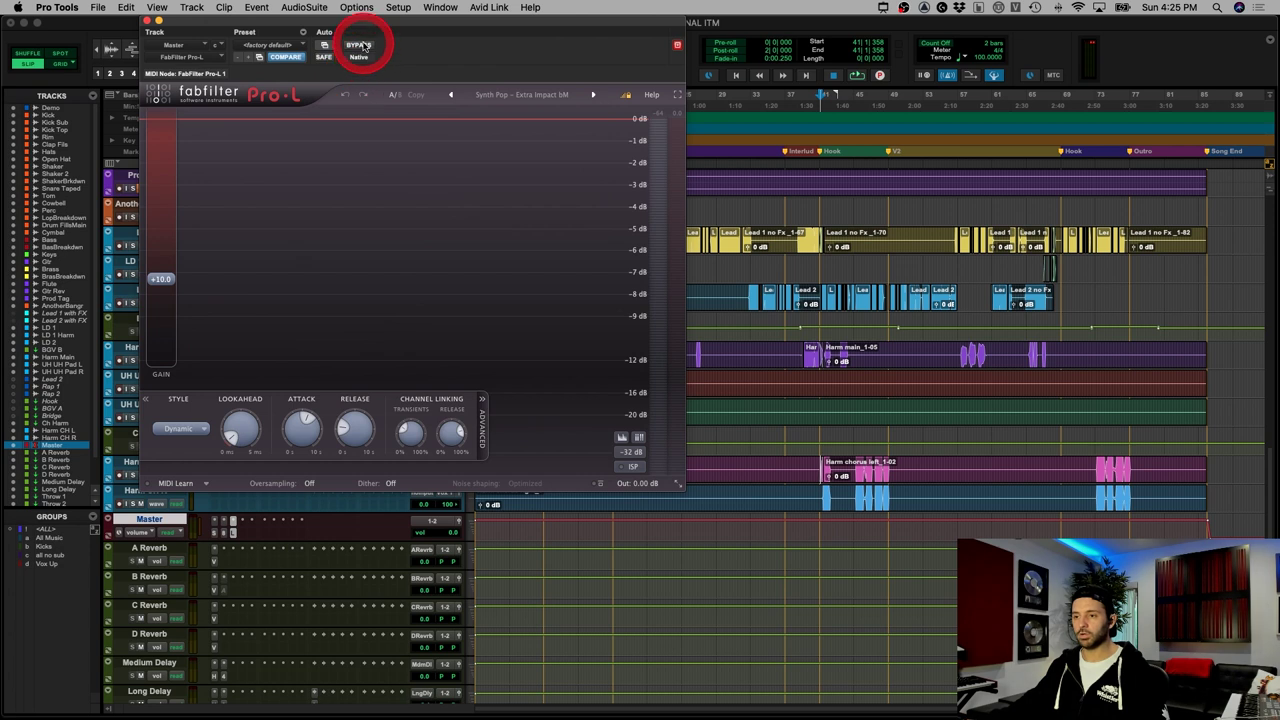
{"action": "mouse_move", "coordinate": [158, 288]}
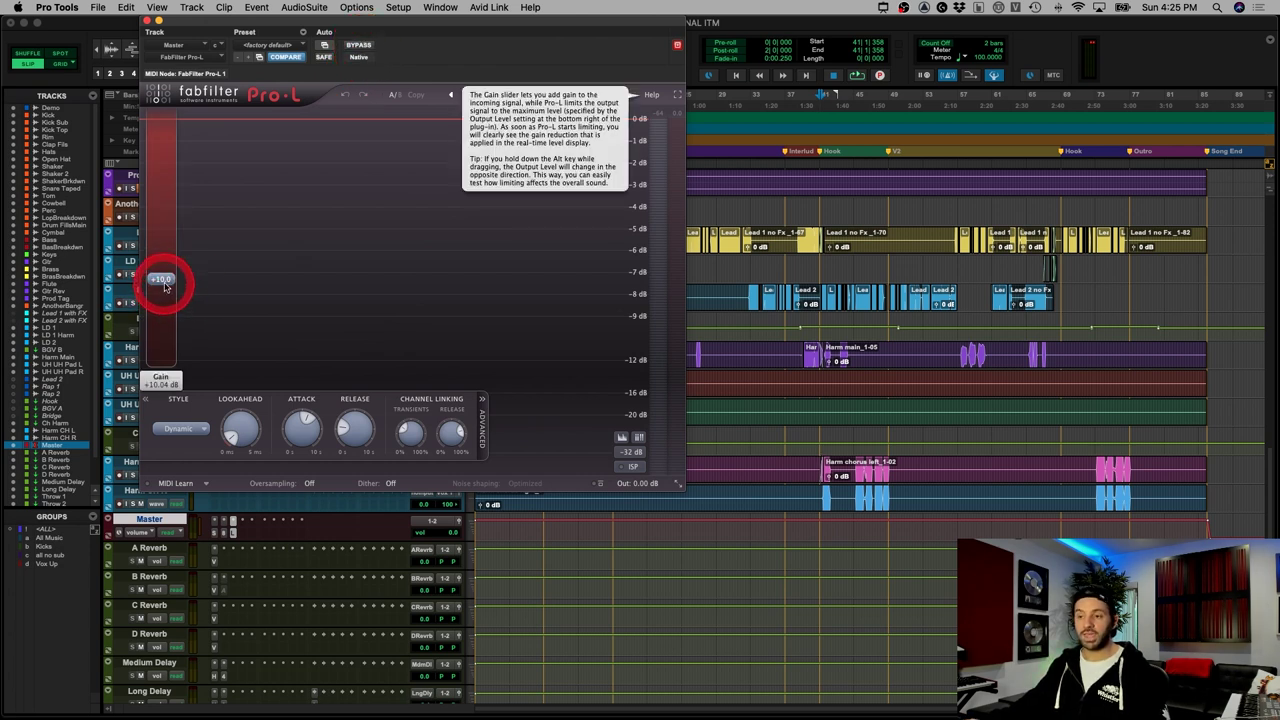
Step: Compare the hook with Pro-L bypassed and active during playback, stop the transport and close the plug-in
{"action": "left_click", "coordinate": [359, 47]}
{"action": "key", "text": "space"}
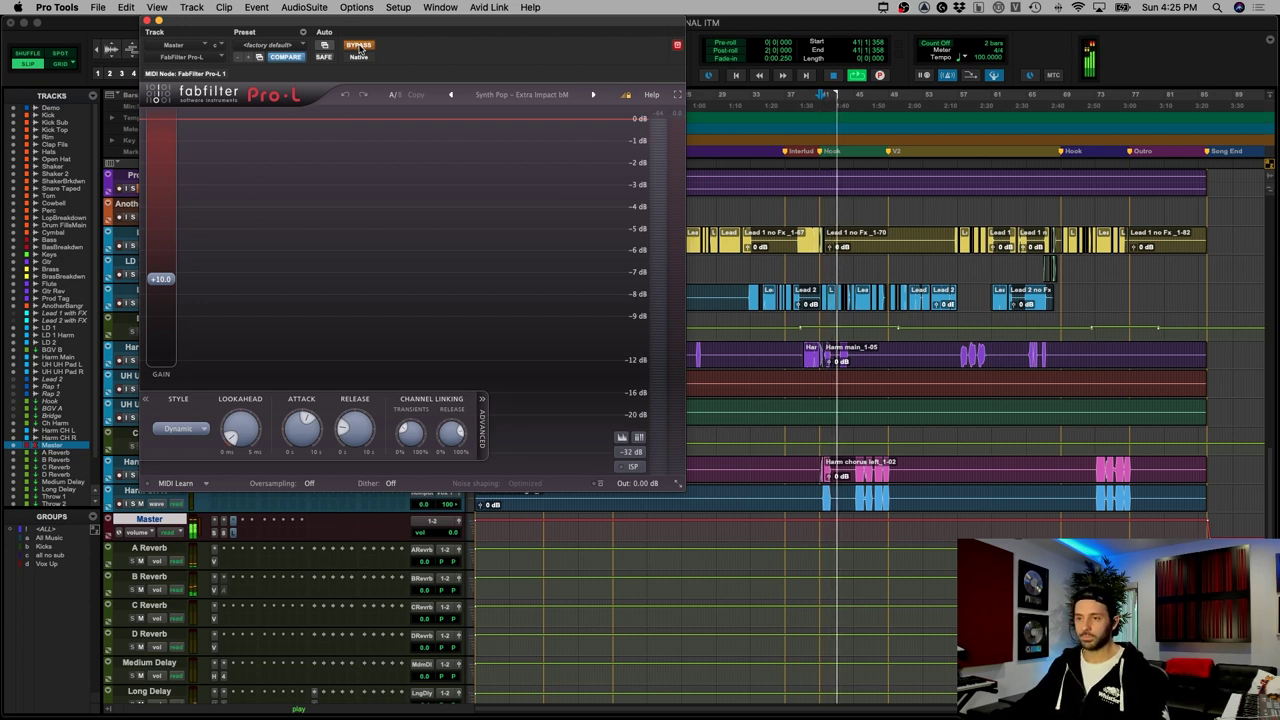
{"action": "left_click", "coordinate": [359, 47]}
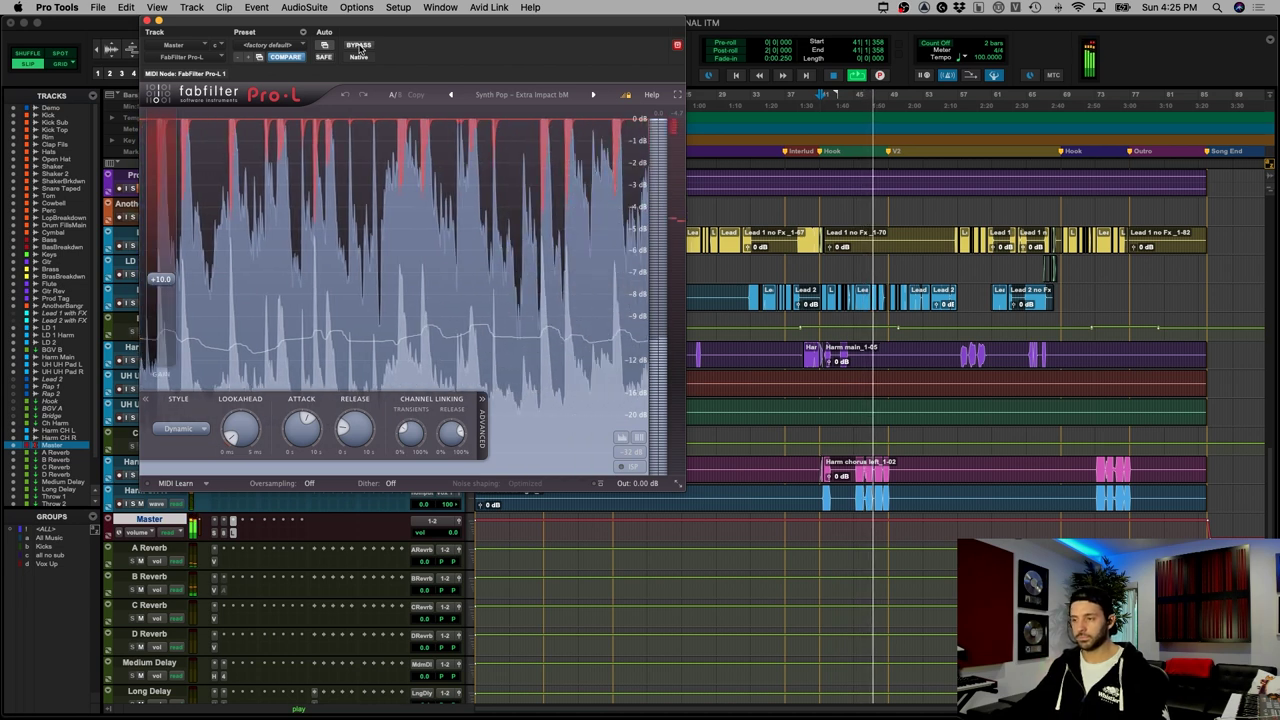
{"action": "key", "text": "space"}
{"action": "left_click_drag", "start_coordinate": [636, 162], "coordinate": [597, 210]}
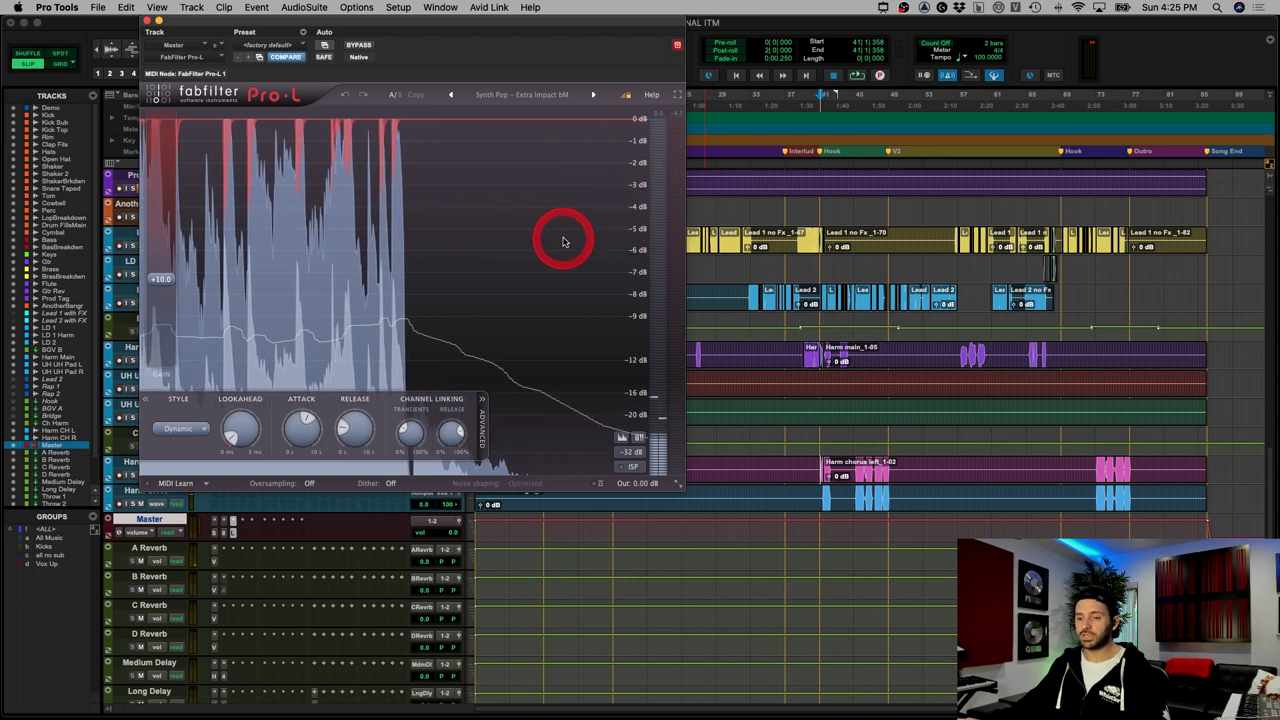
{"action": "left_click", "coordinate": [147, 21]}
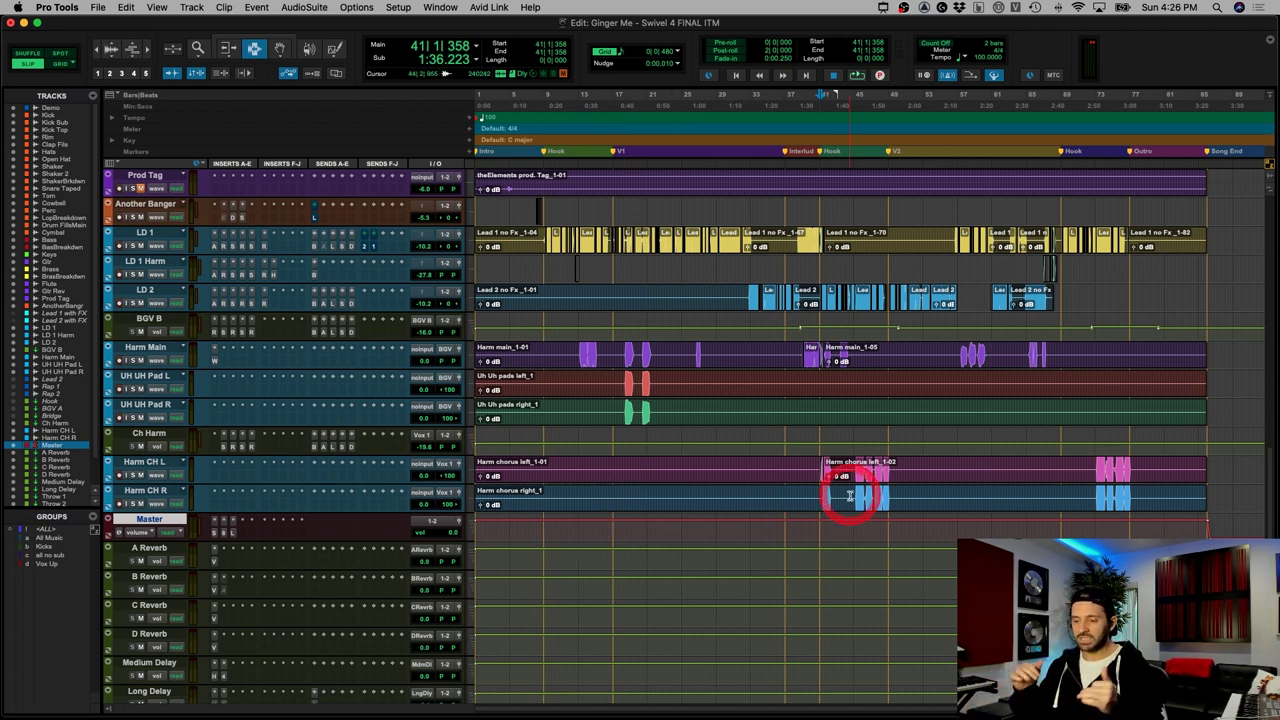
Step: Review the drum, music and vocal tracks down to the Master track, highlighting a range across Tom through Gtr
{"action": "left_click", "coordinate": [817, 476]}
{"action": "left_click", "coordinate": [817, 476]}
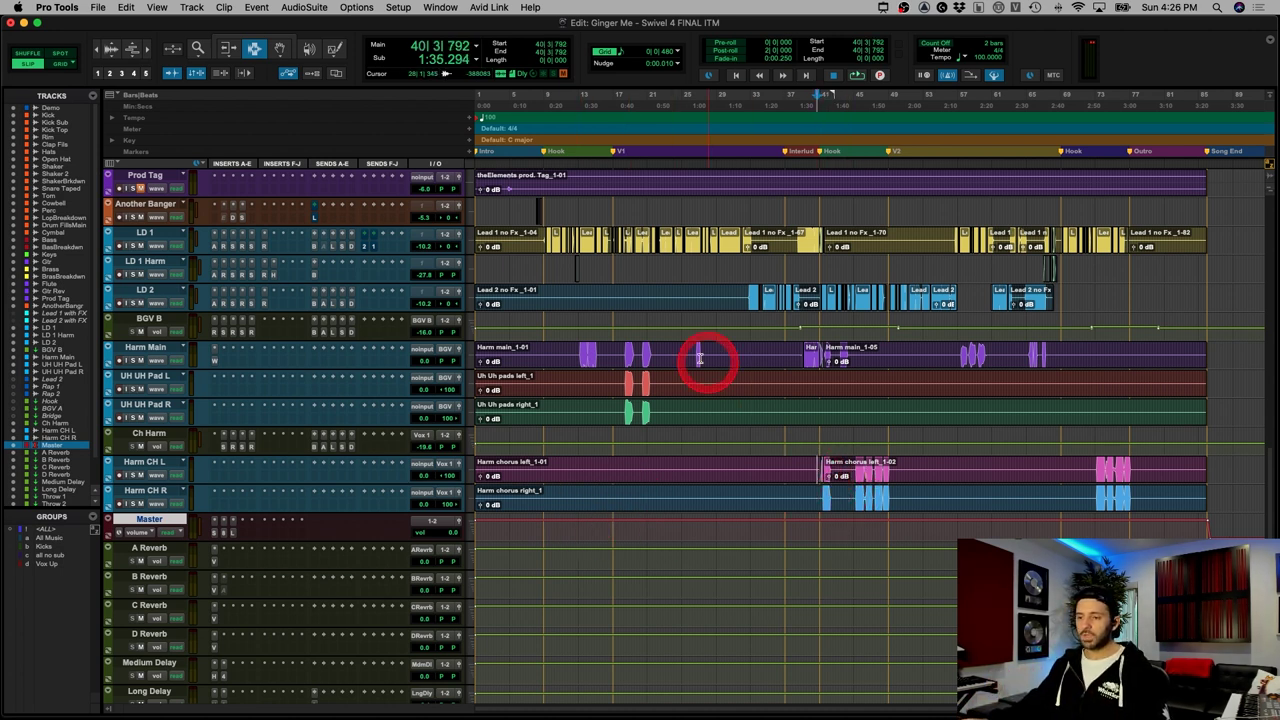
{"action": "scroll", "coordinate": [814, 391], "scroll_direction": "up", "scroll_amount": 6}
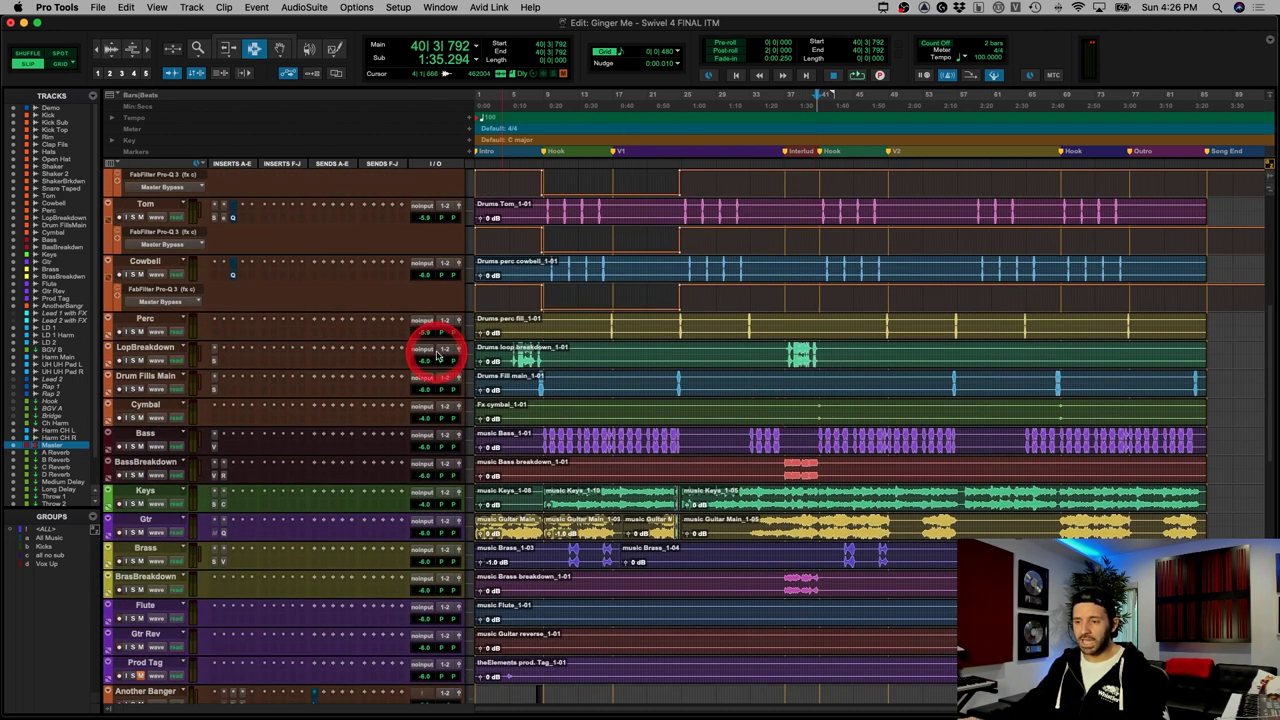
{"action": "left_click_drag", "start_coordinate": [625, 358], "coordinate": [814, 414]}
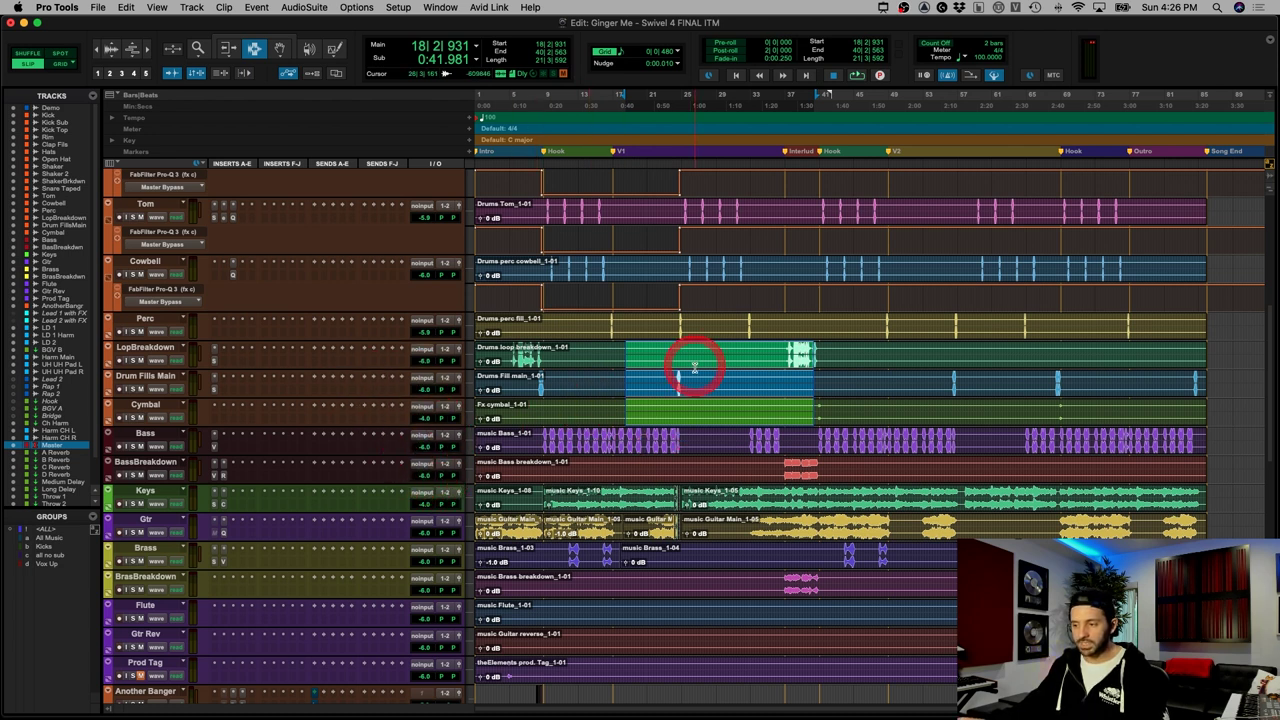
{"action": "left_click_drag", "start_coordinate": [694, 363], "coordinate": [748, 392]}
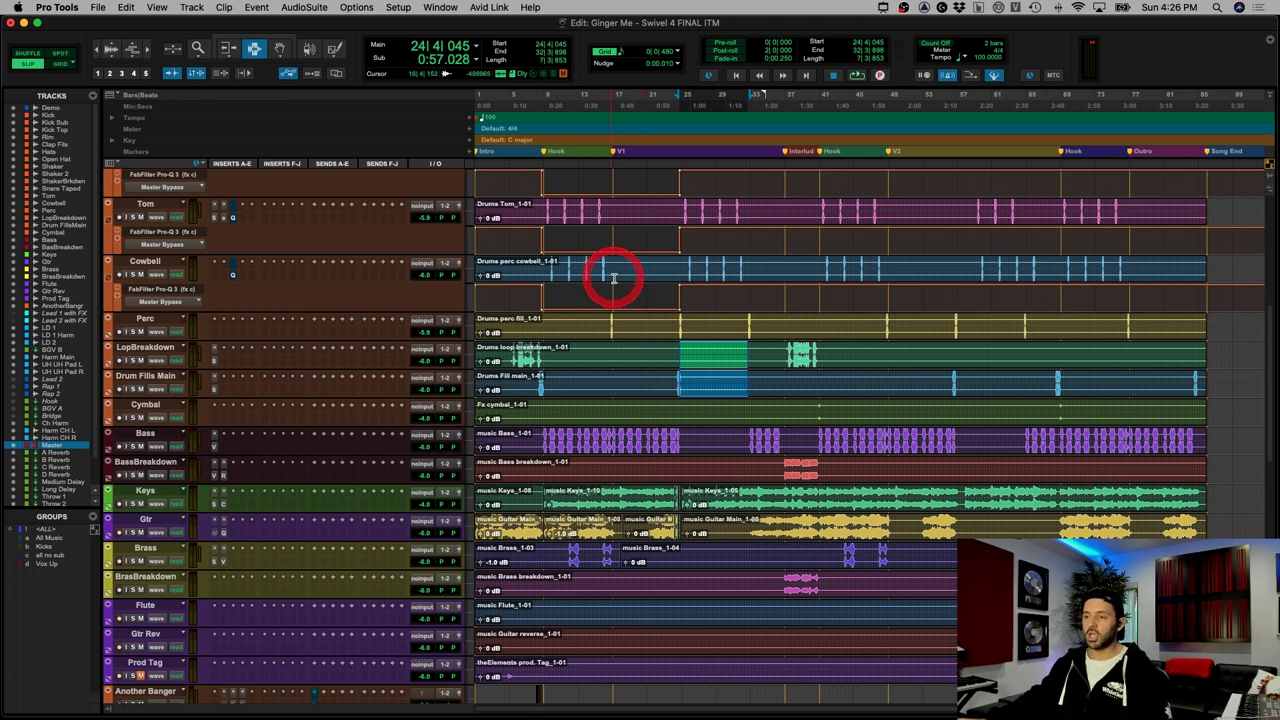
{"action": "left_click_drag", "start_coordinate": [530, 206], "coordinate": [971, 528]}
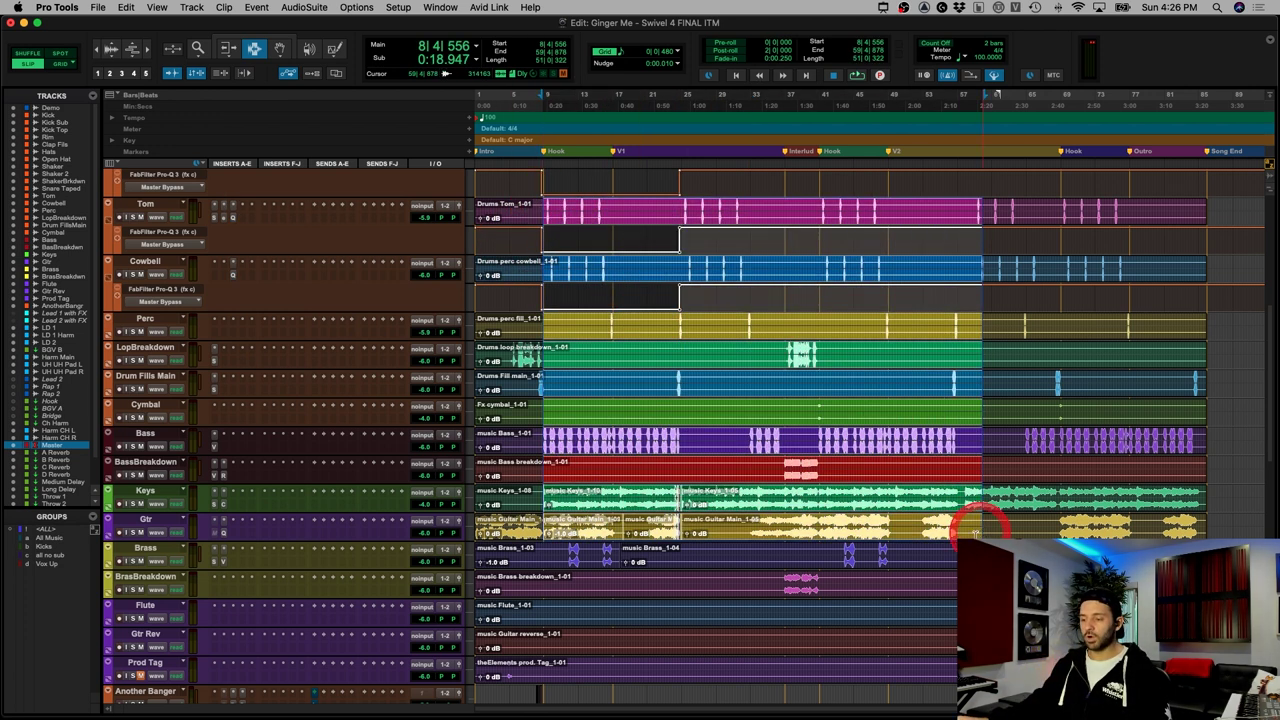
{"action": "scroll", "coordinate": [700, 549], "scroll_direction": "down", "scroll_amount": 10}
{"action": "scroll", "coordinate": [702, 553], "scroll_direction": "down", "scroll_amount": 7}
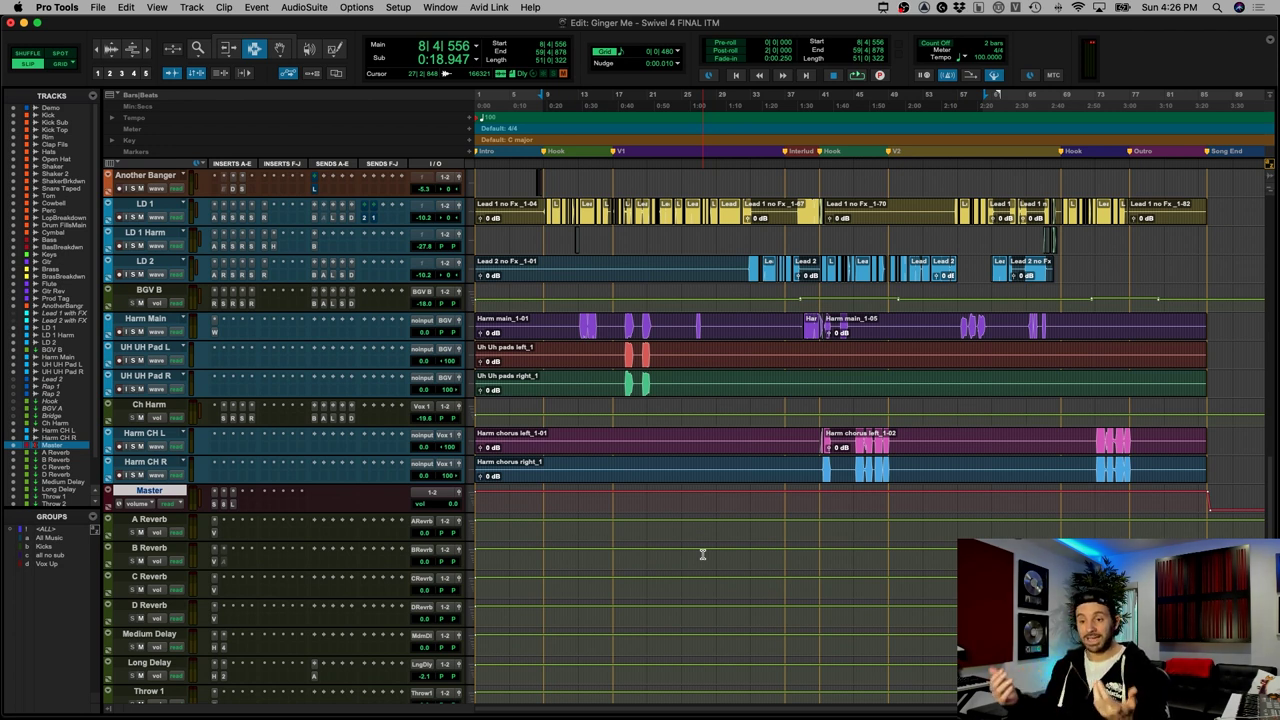
{"action": "left_click", "coordinate": [614, 455]}
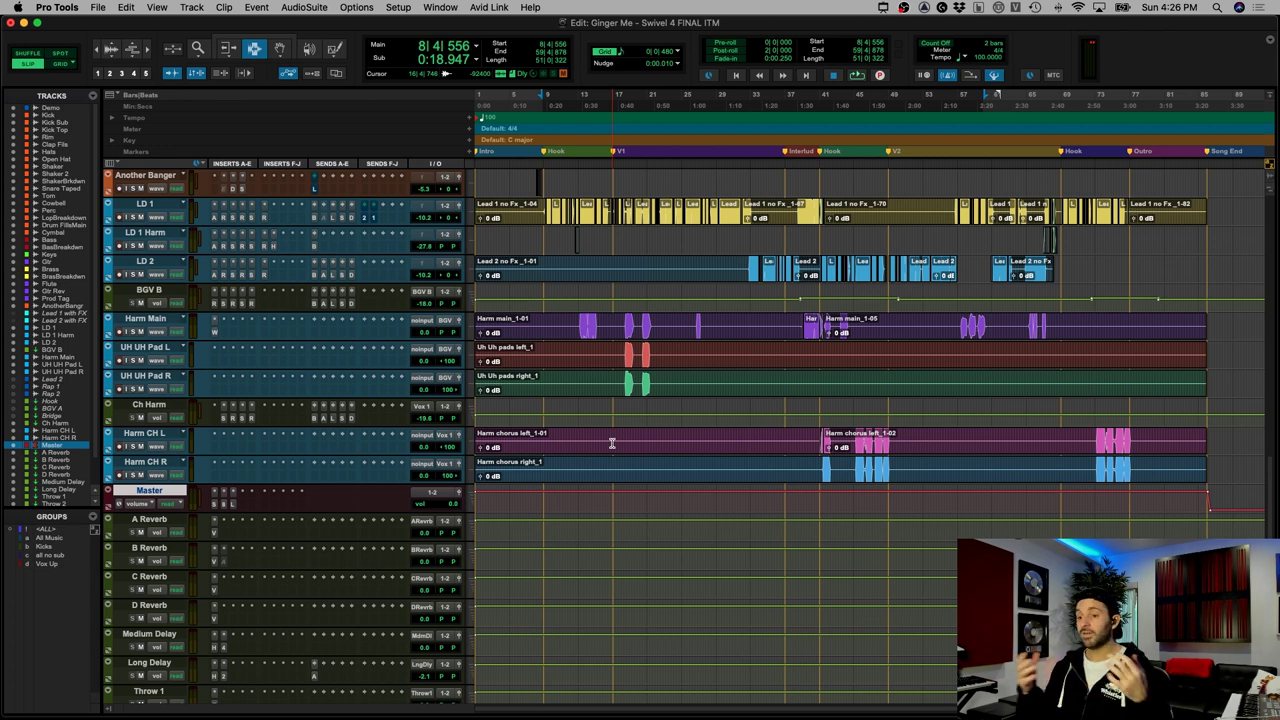
{"action": "left_click", "coordinate": [612, 443]}
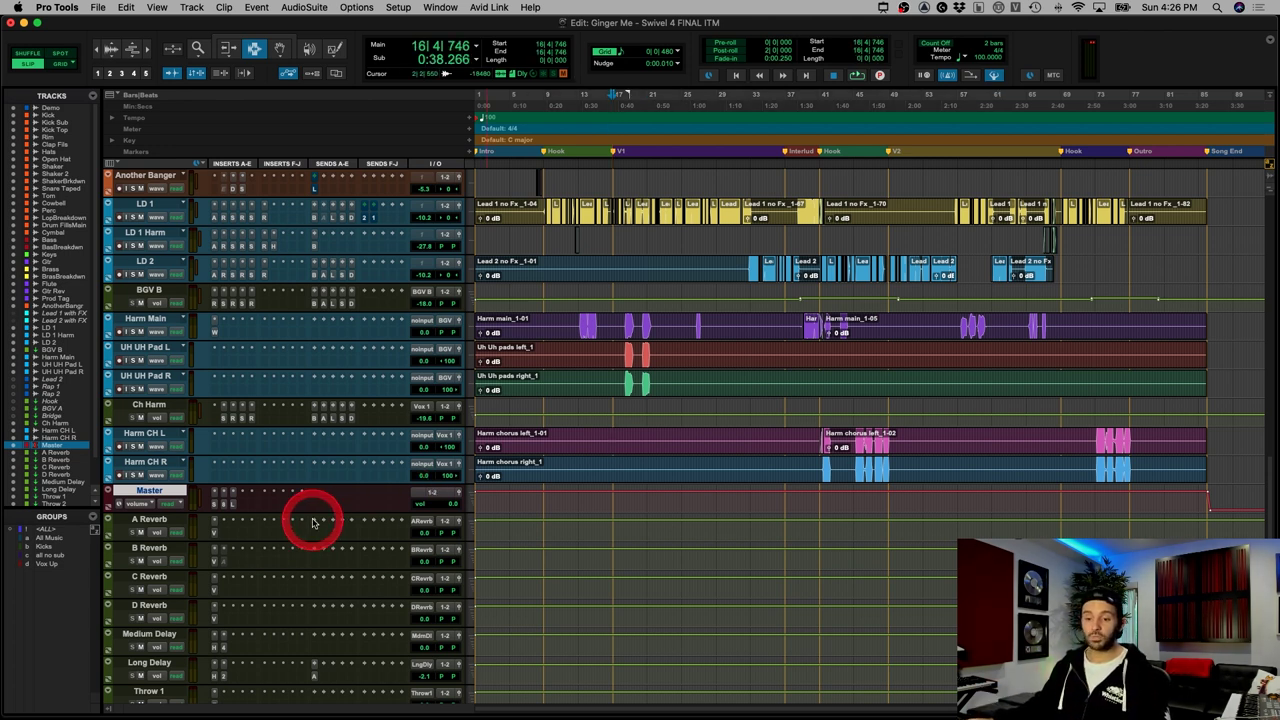
Step: Reopen Pro-L on the Master track, audition it bypassed and active from just before the second Hook, and close it
{"action": "left_click", "coordinate": [234, 505]}
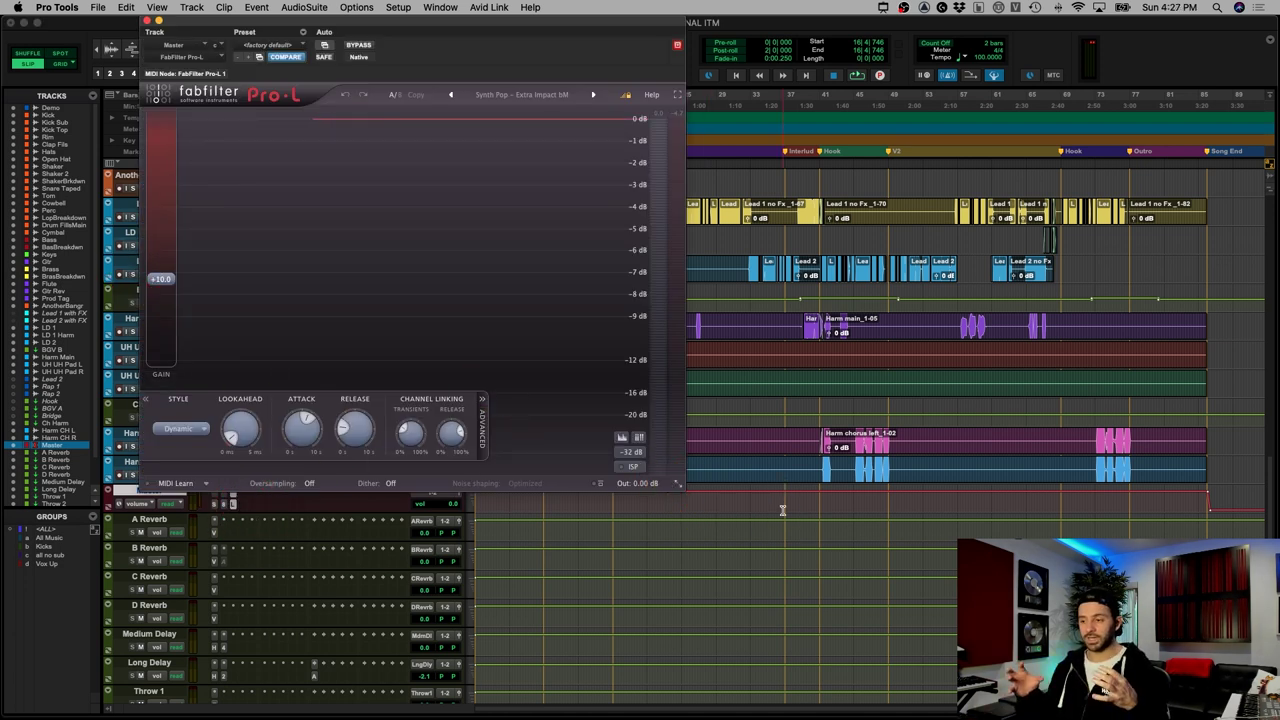
{"action": "left_click", "coordinate": [814, 503]}
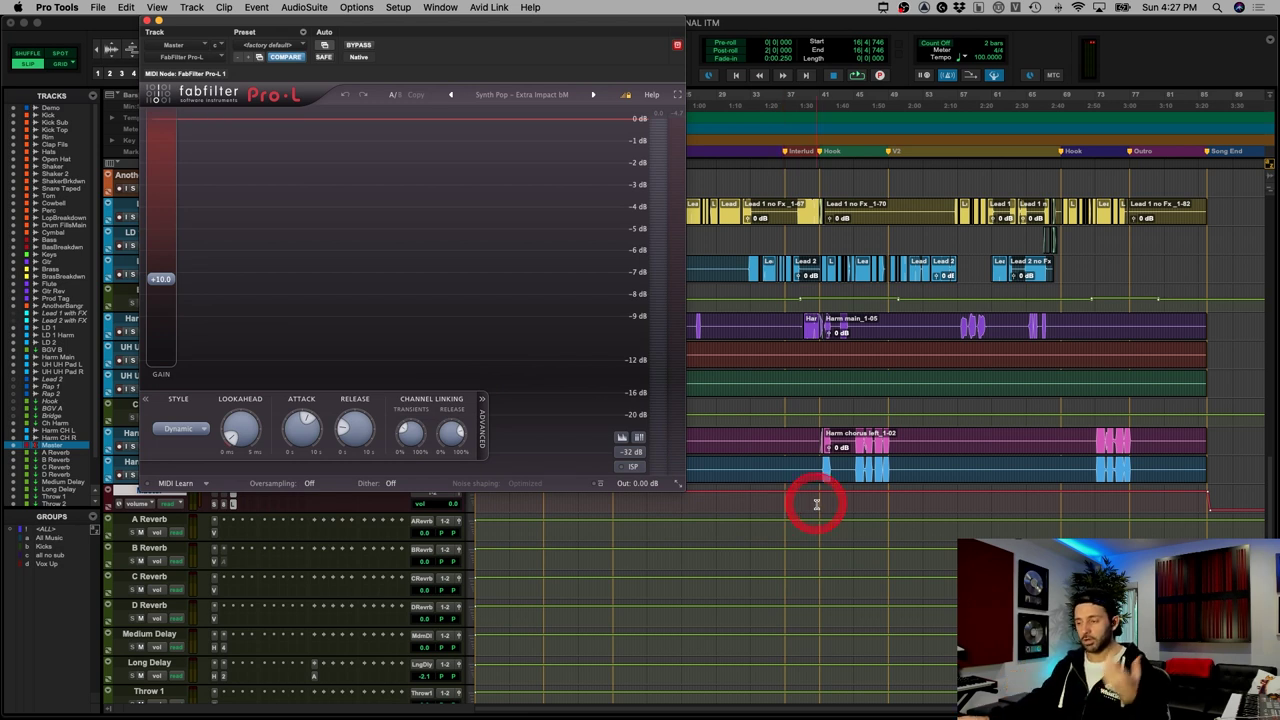
{"action": "left_click", "coordinate": [818, 448]}
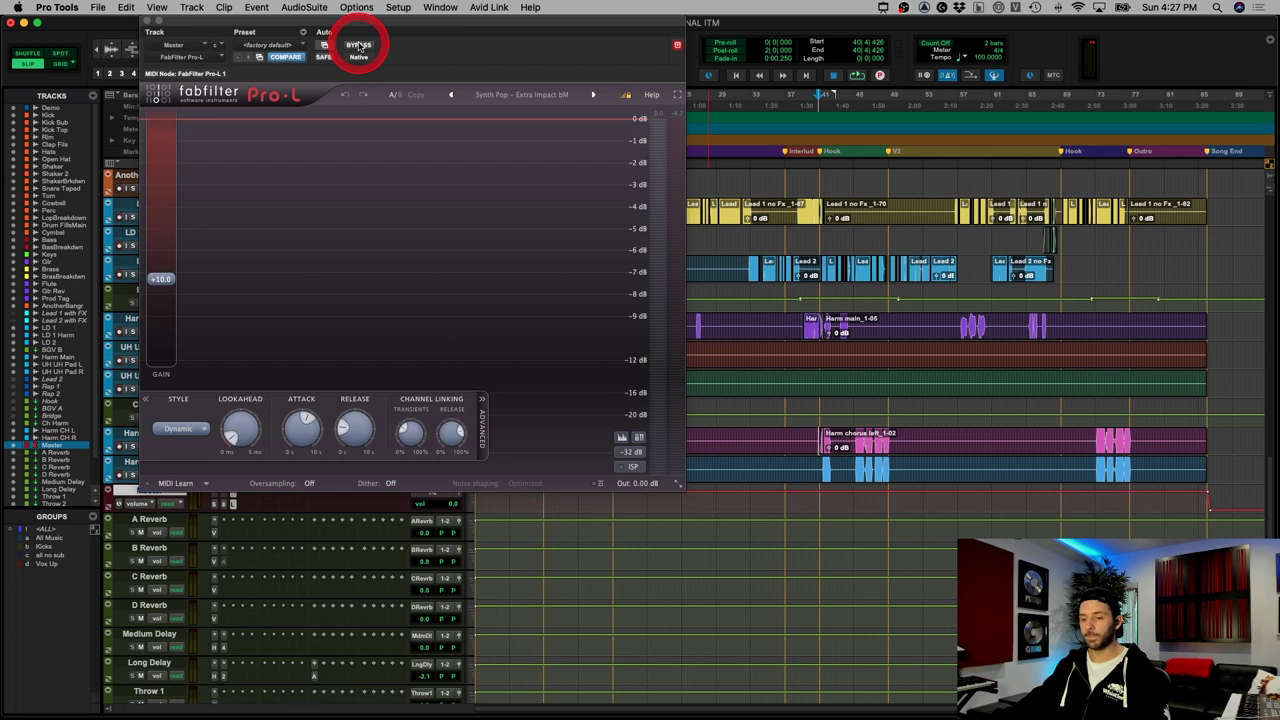
{"action": "key", "text": "space"}
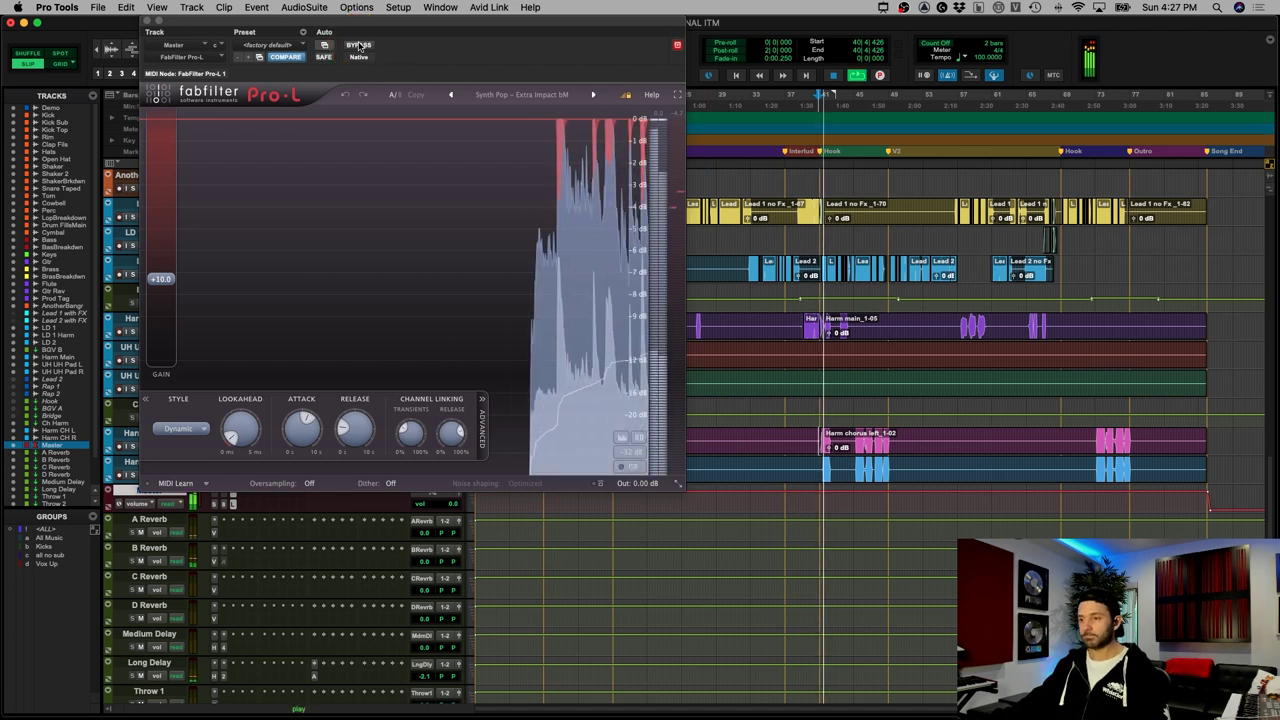
{"action": "left_click", "coordinate": [359, 46]}
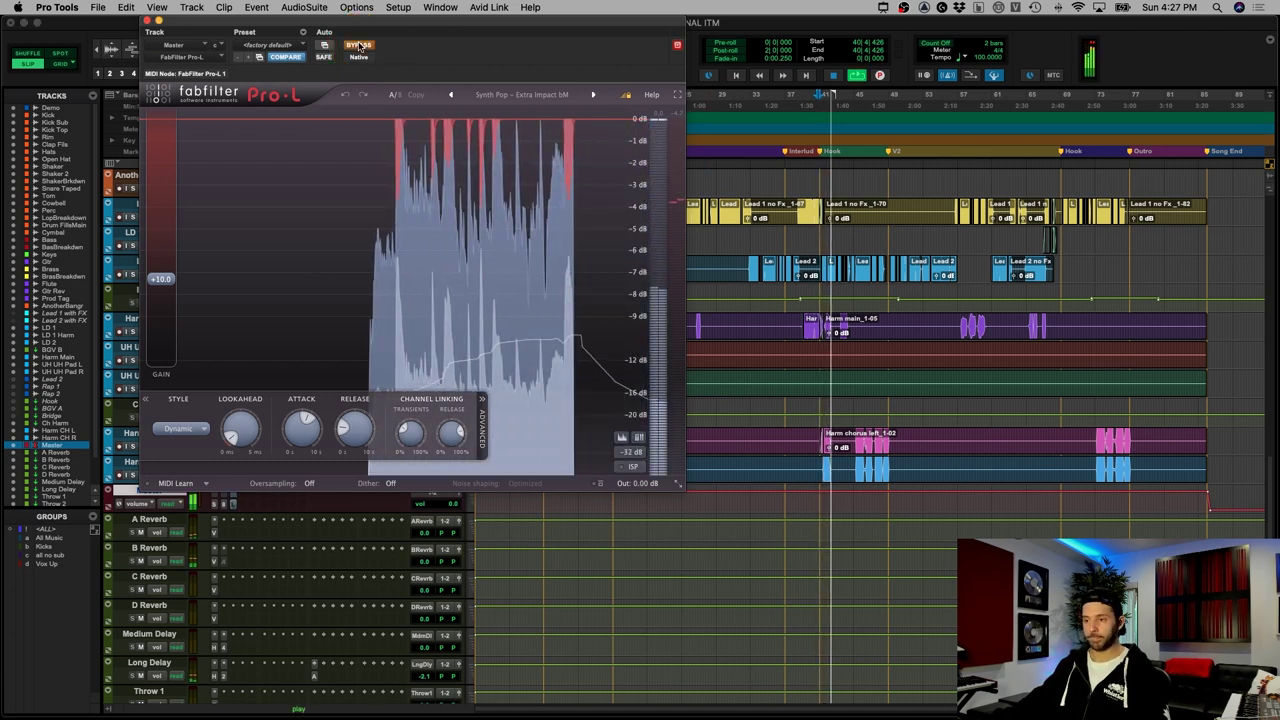
{"action": "left_click", "coordinate": [359, 46]}
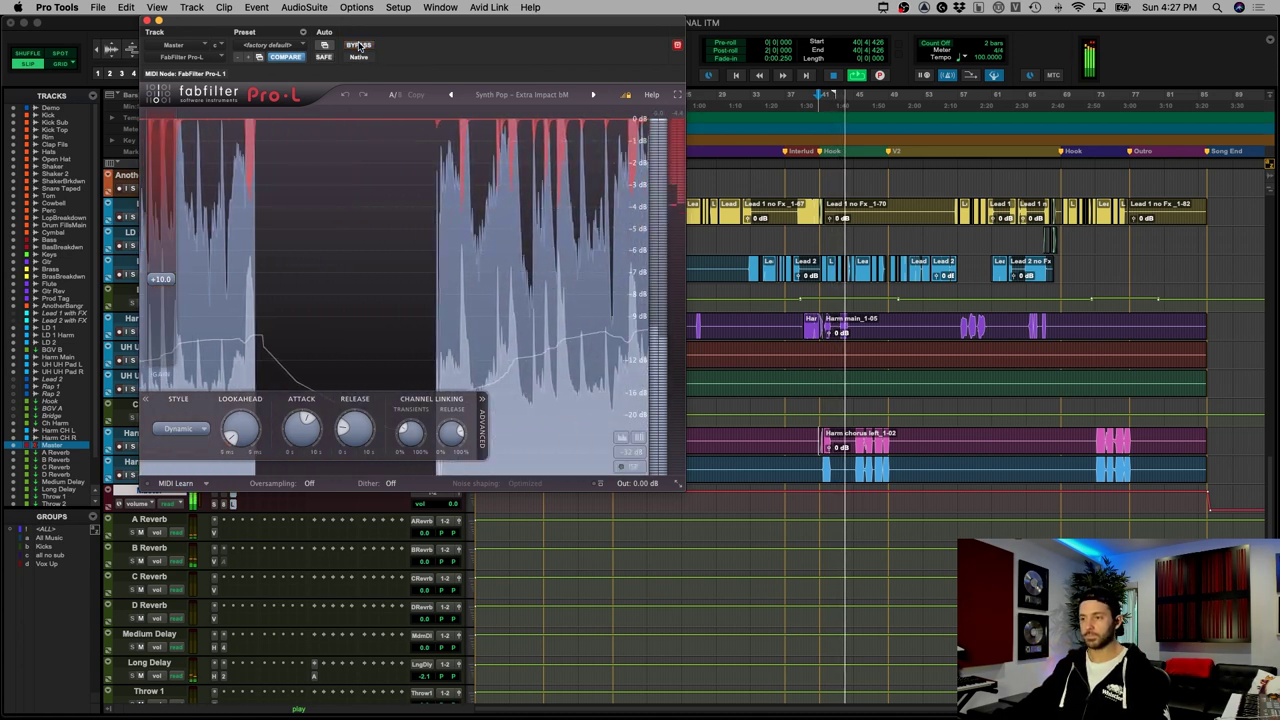
{"action": "left_click", "coordinate": [147, 20]}
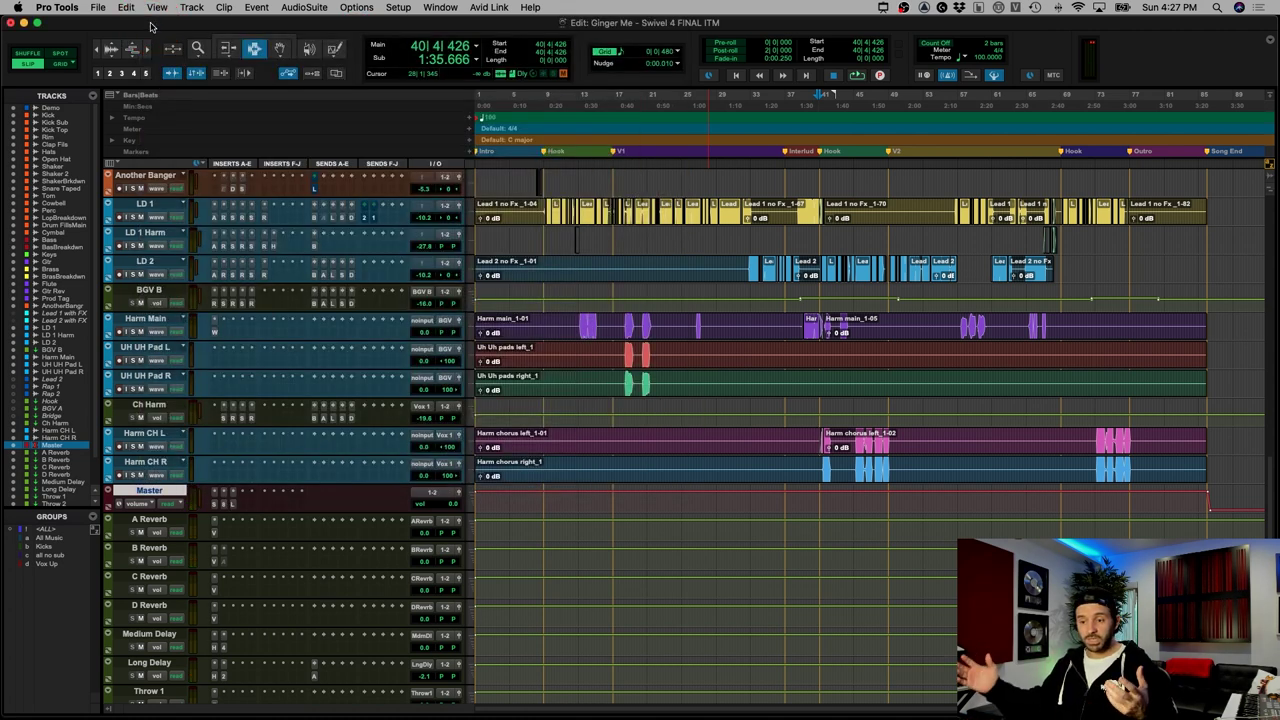
Step: Look over the whole arrangement from the effect return tracks up to the Demo and drum tracks
{"action": "key", "text": "r"}
{"action": "scroll", "coordinate": [593, 398], "scroll_direction": "down", "scroll_amount": 5}
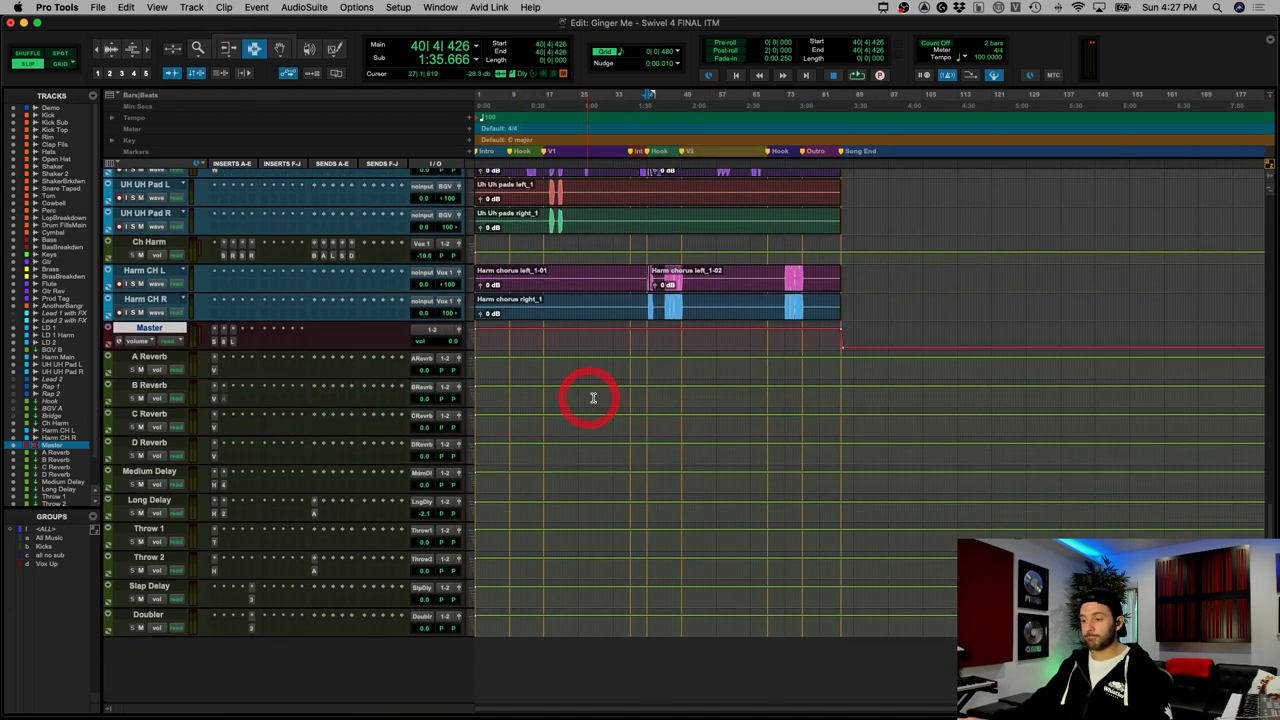
{"action": "scroll", "coordinate": [608, 375], "scroll_direction": "up", "scroll_amount": 15}
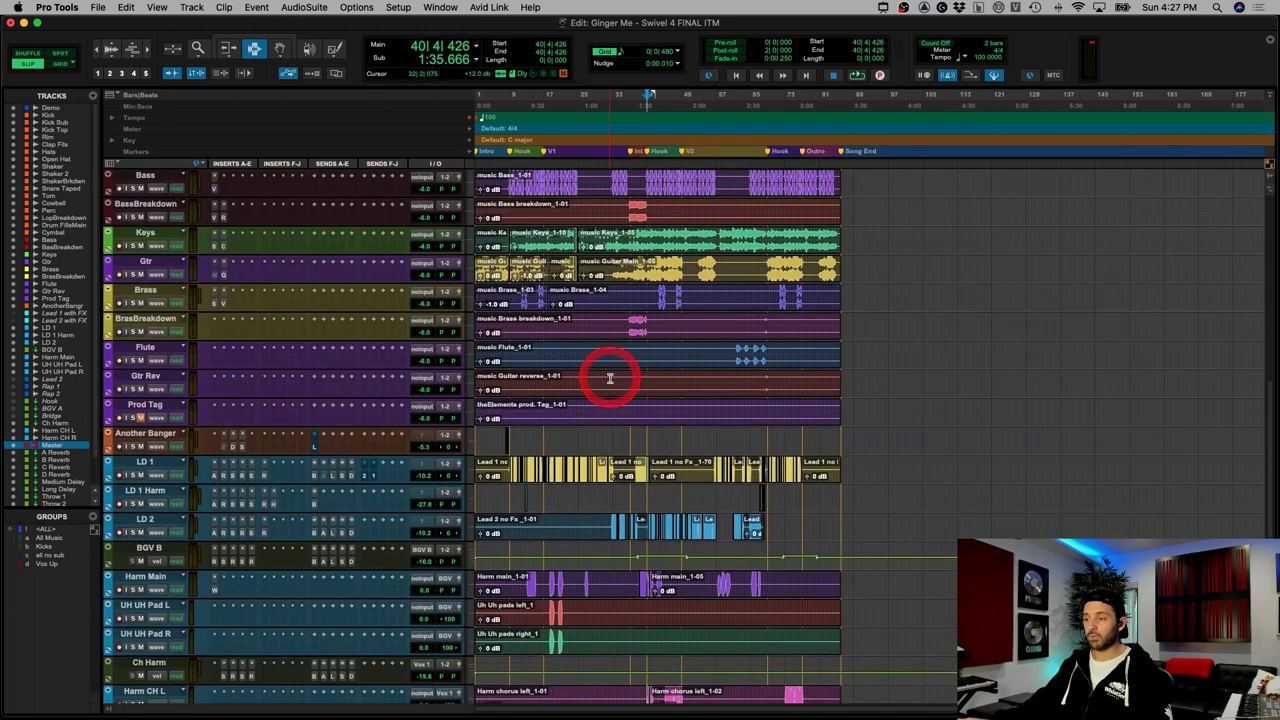
{"action": "scroll", "coordinate": [590, 340], "scroll_direction": "up", "scroll_amount": 4}
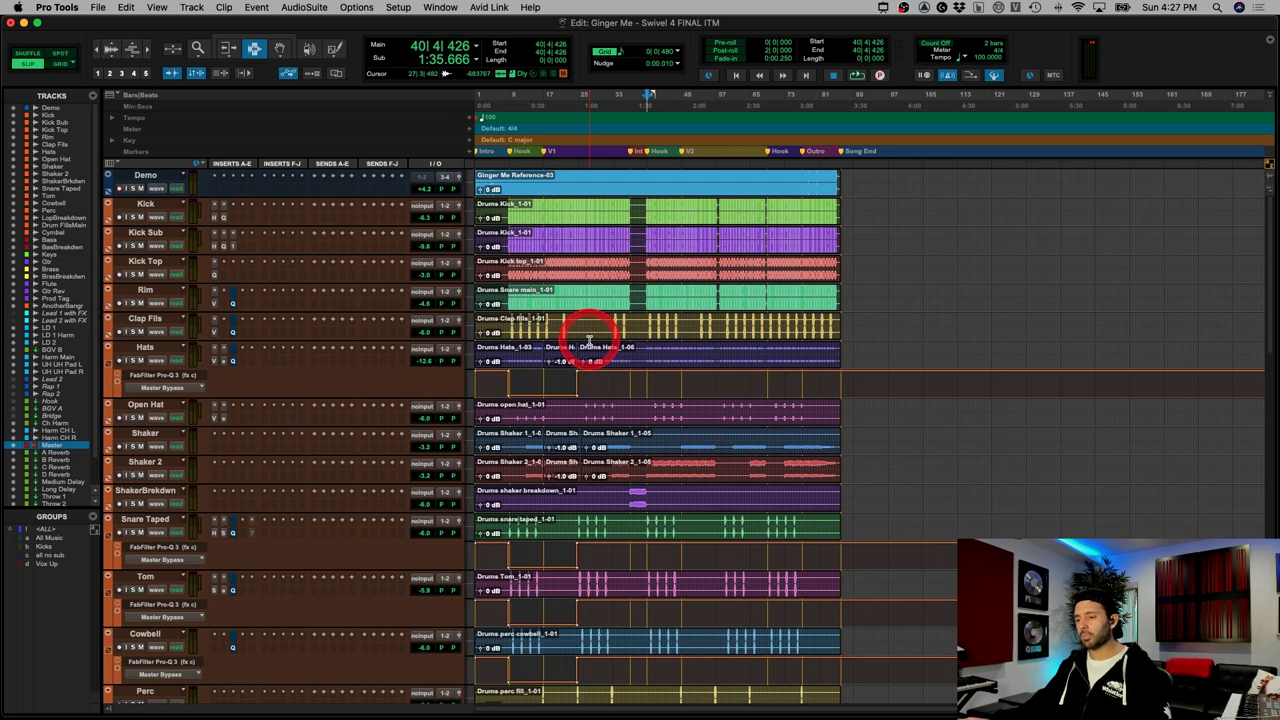
{"action": "scroll", "coordinate": [590, 340], "scroll_direction": "down", "scroll_amount": 8}
{"action": "scroll", "coordinate": [590, 340], "scroll_direction": "up", "scroll_amount": 8}
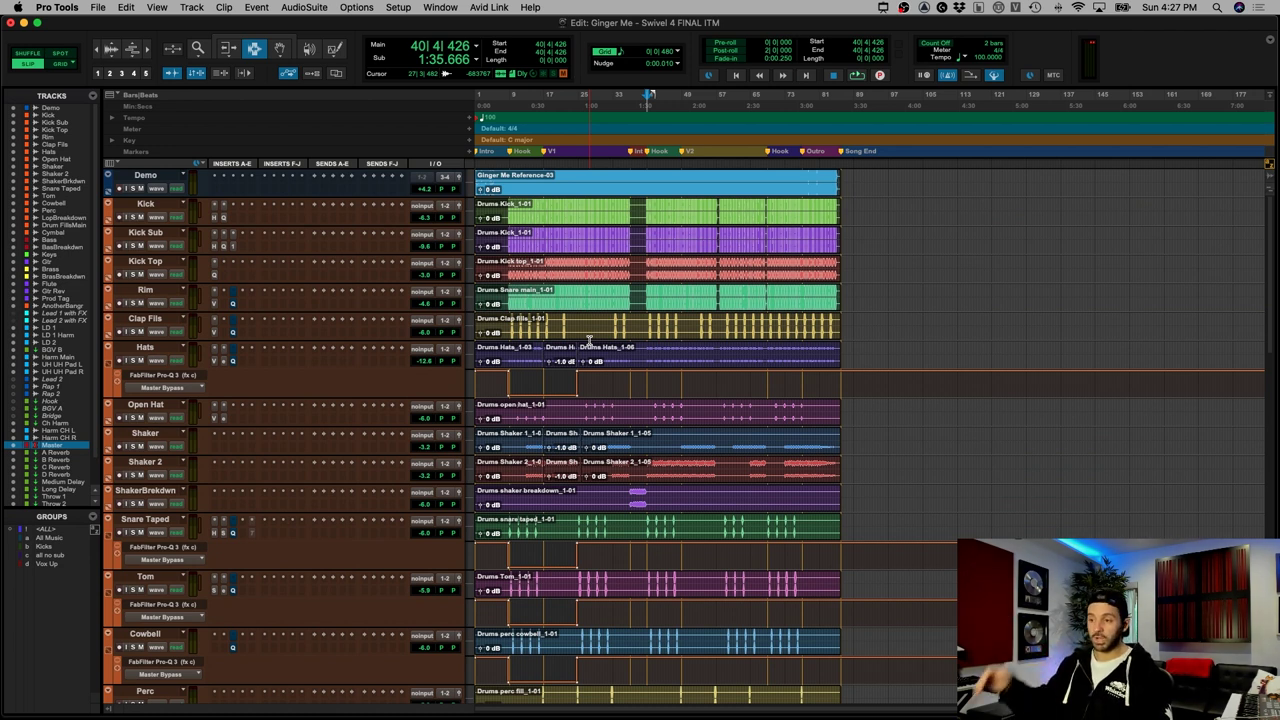
Step: Examine the Interlude gap in the Kick through Rim tracks and the drums' re-entry at the second Hook
{"action": "left_click", "coordinate": [527, 334]}
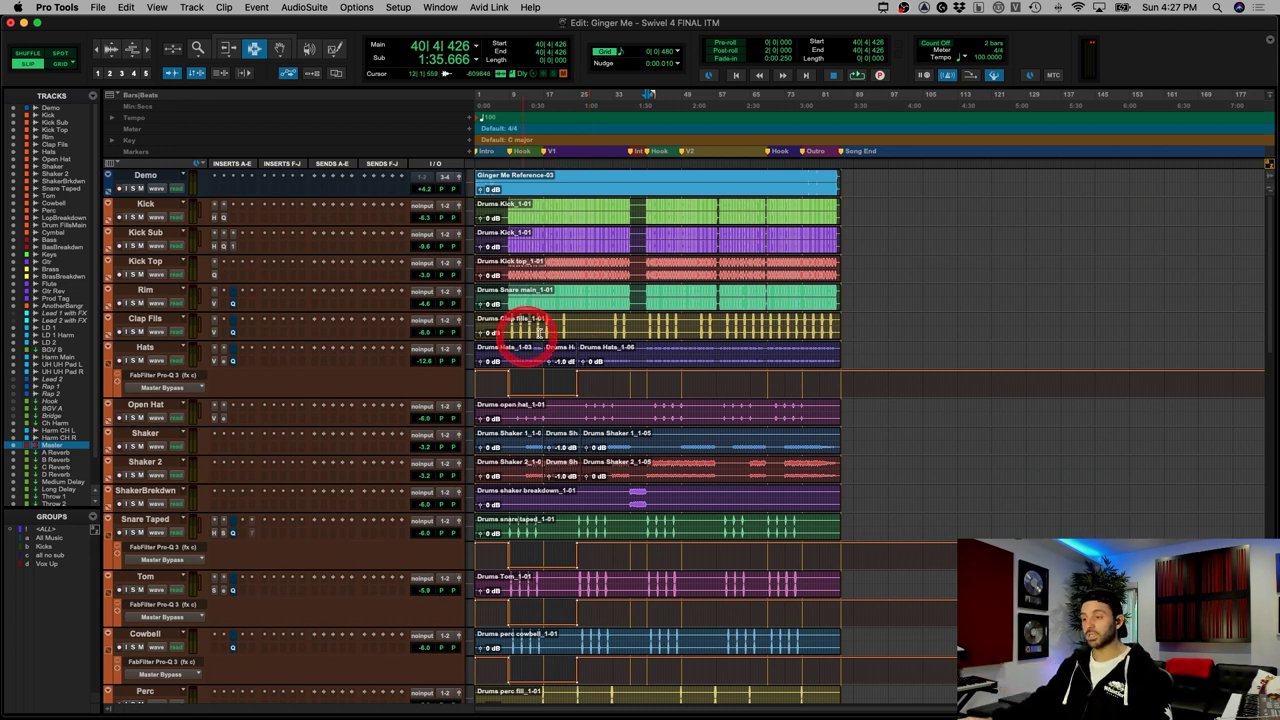
{"action": "mouse_move", "coordinate": [630, 297]}
{"action": "left_mouse_down"}
{"action": "mouse_move", "coordinate": [641, 292]}
{"action": "mouse_move", "coordinate": [618, 198]}
{"action": "mouse_move", "coordinate": [674, 274]}
{"action": "mouse_move", "coordinate": [645, 303]}
{"action": "left_mouse_up"}
{"action": "left_click", "coordinate": [645, 305]}
{"action": "key", "text": "t"}
{"action": "key", "text": "t"}
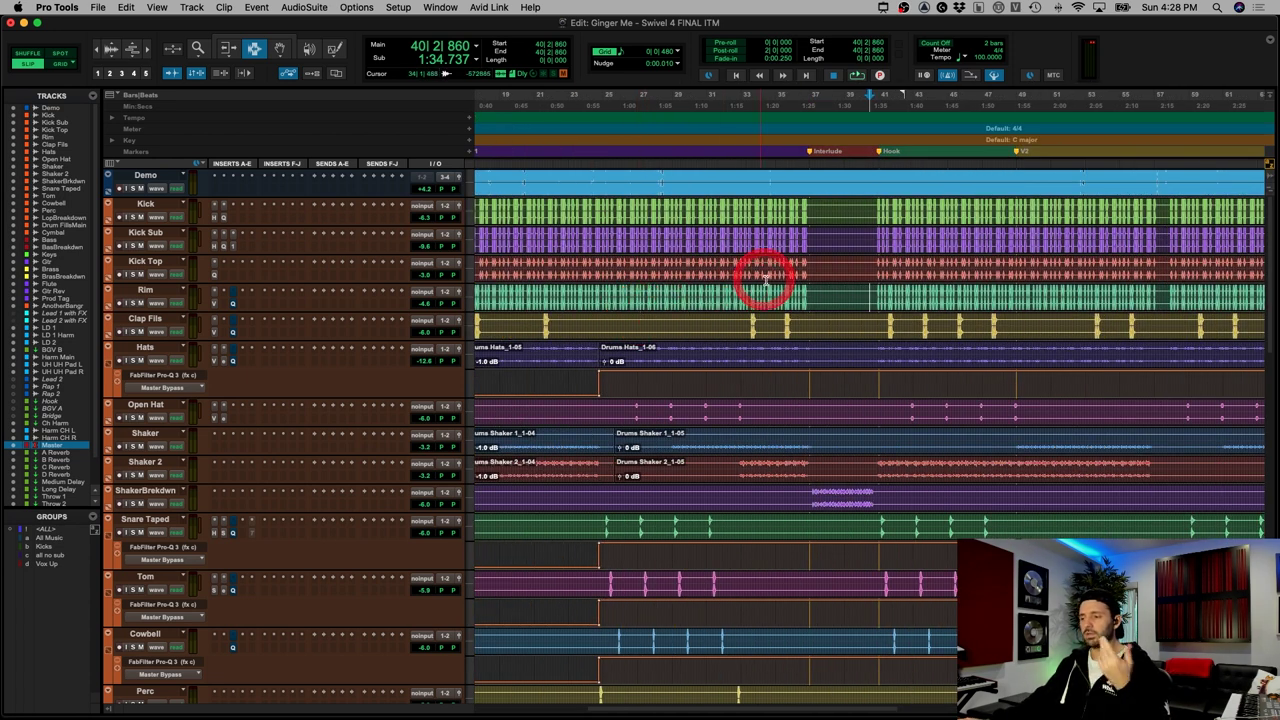
{"action": "key", "text": "super+bracketleft"}
{"action": "left_click", "coordinate": [828, 257]}
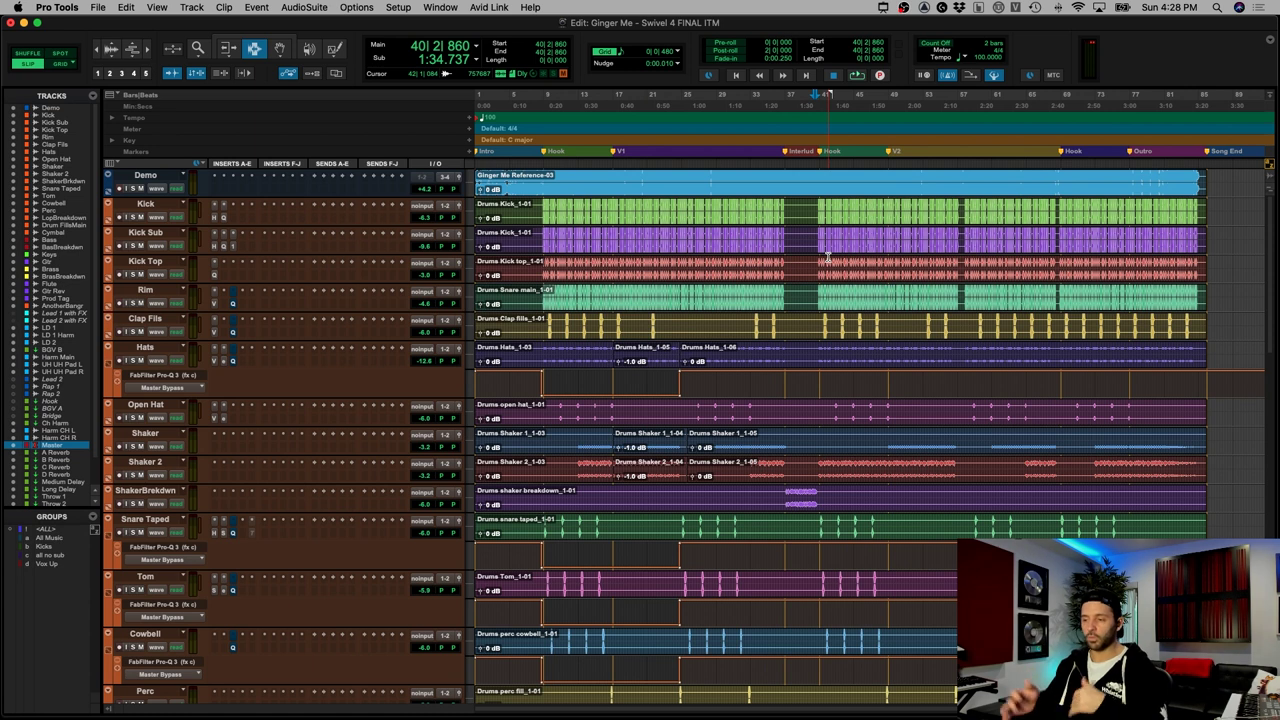
{"action": "left_click", "coordinate": [816, 211]}
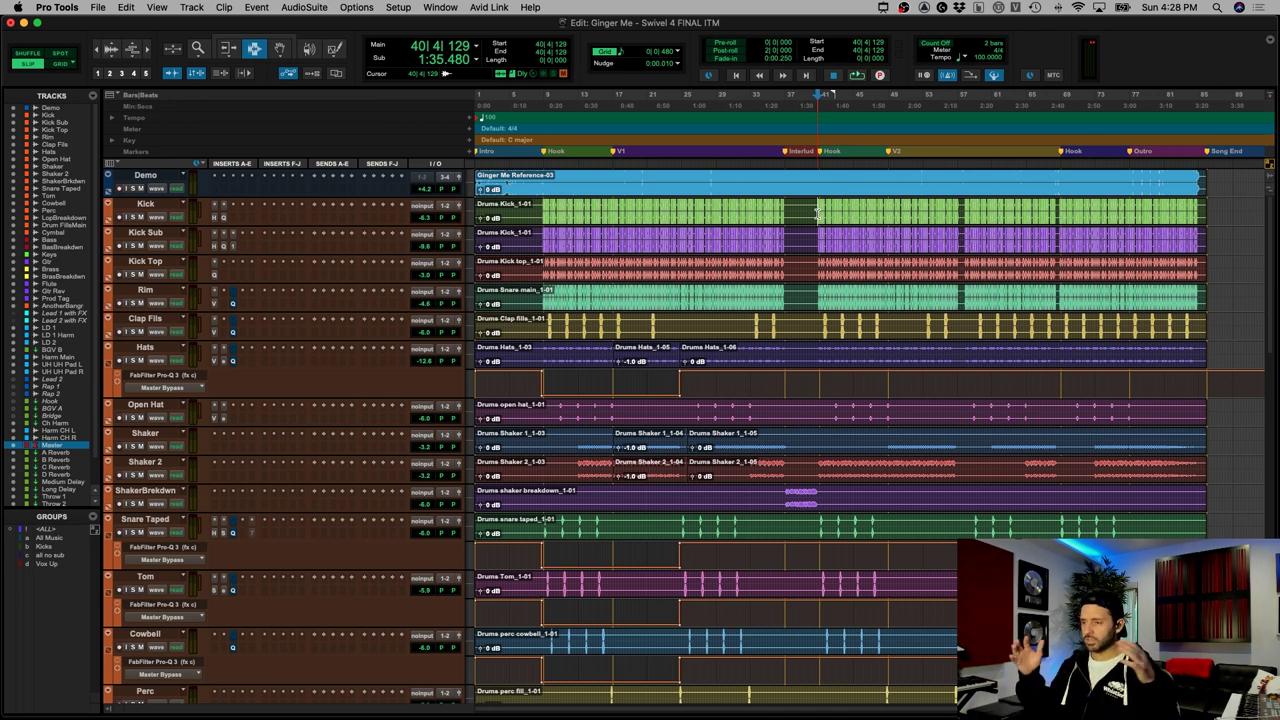
{"action": "key", "text": "r"}
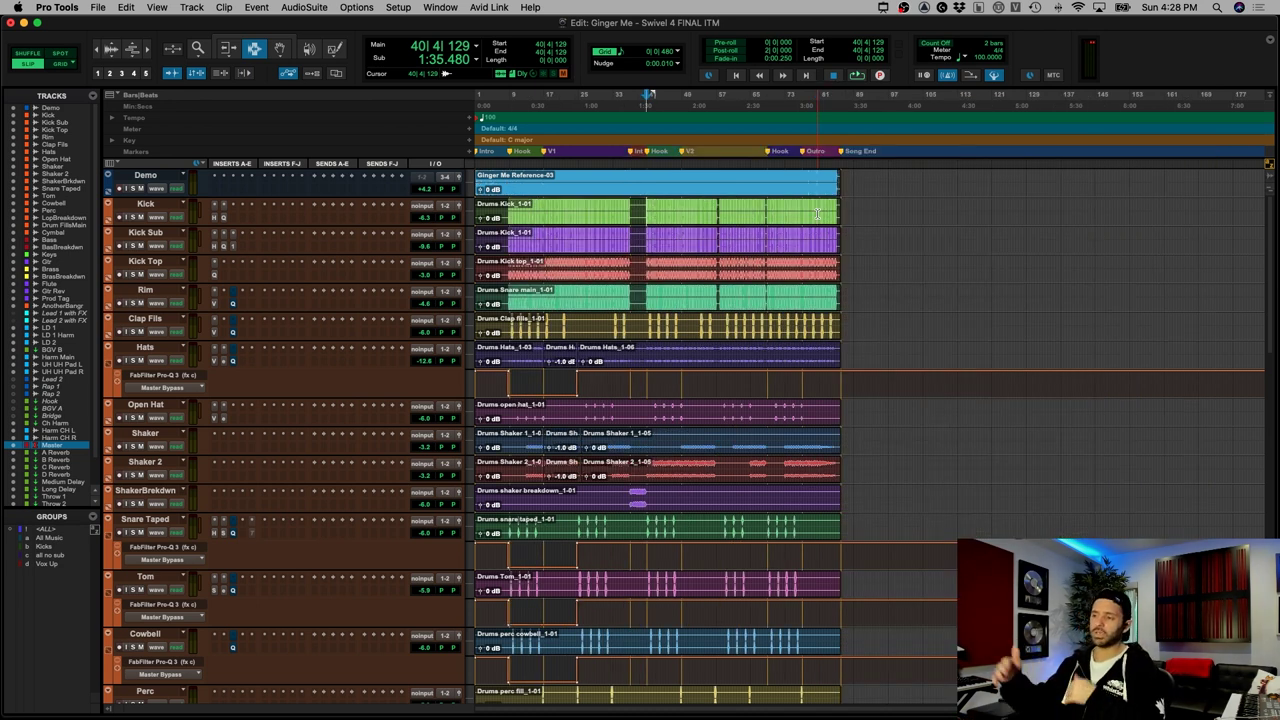
{"action": "left_click", "coordinate": [706, 272]}
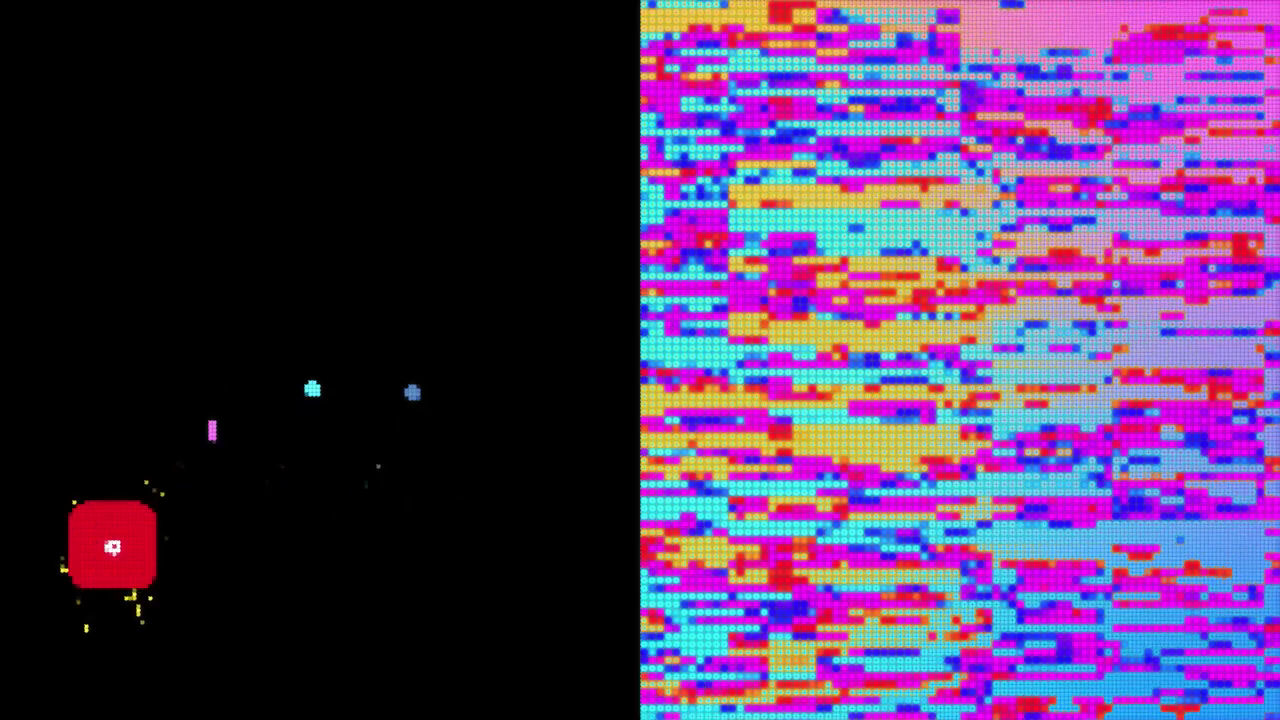